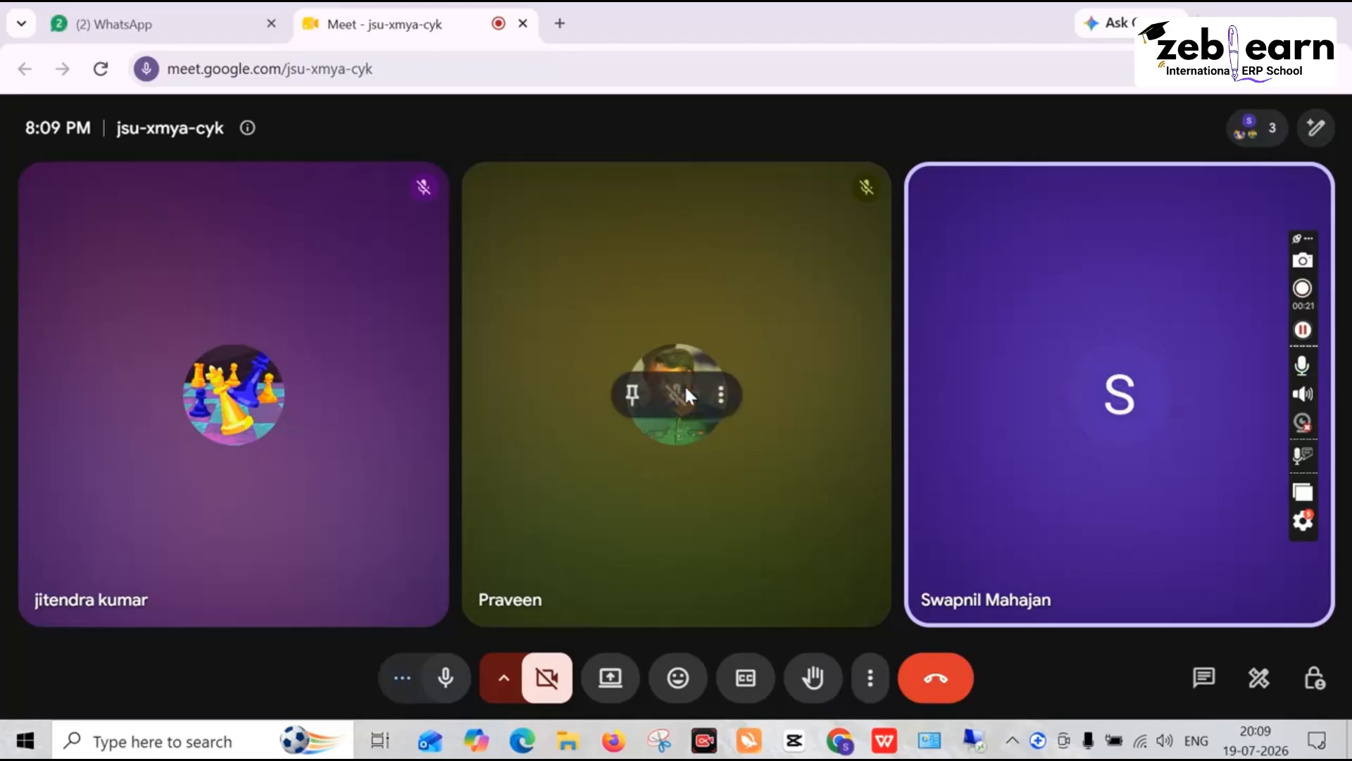
Present the entire screen in the Google Meet call and show the shared screen despite the infinity mirror
click(608, 678)
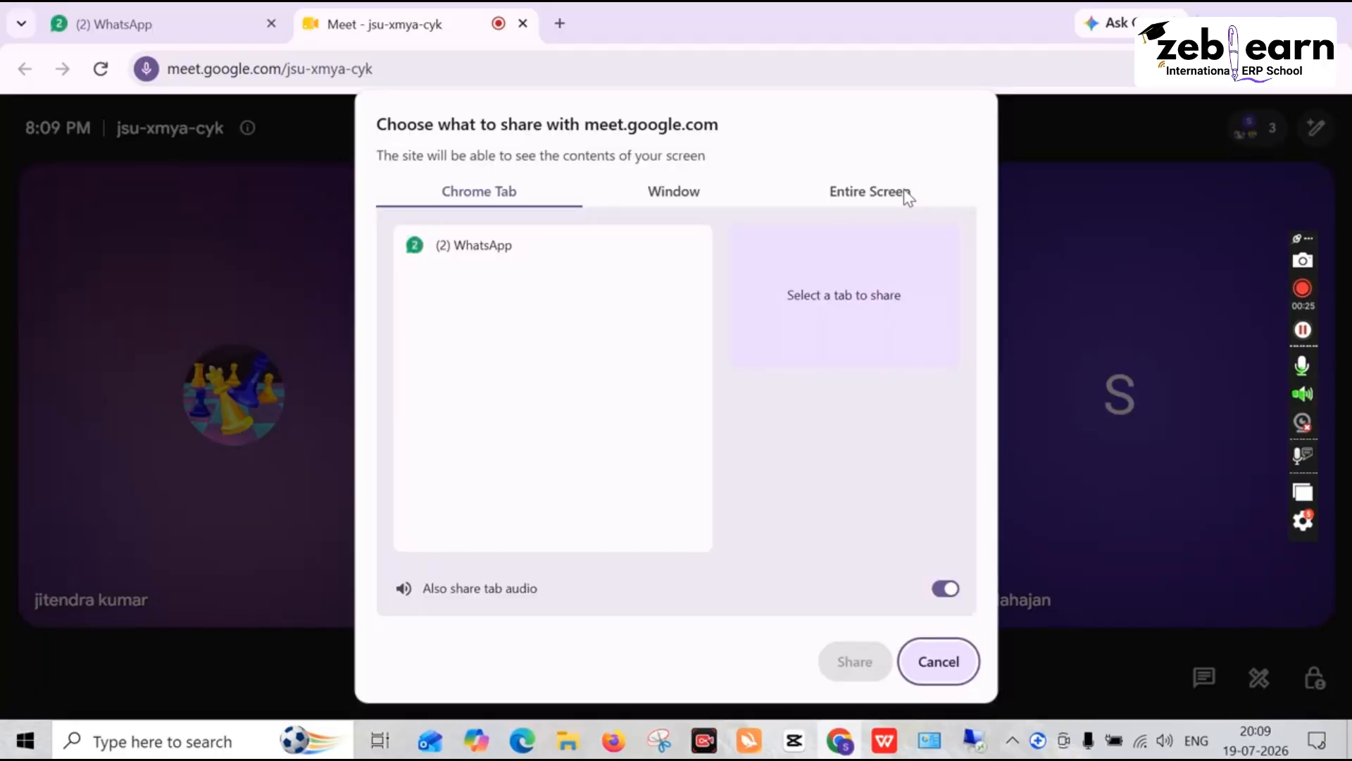
click(903, 193)
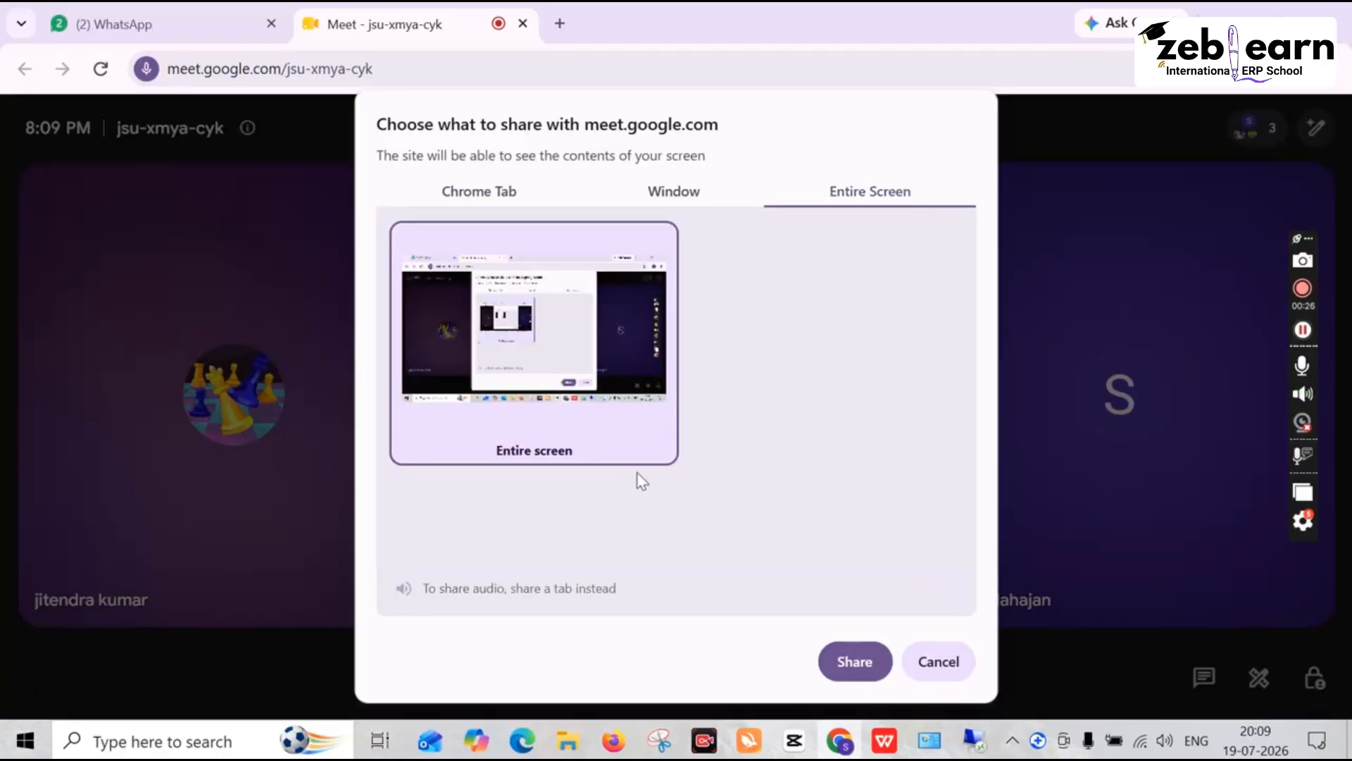
click(868, 678)
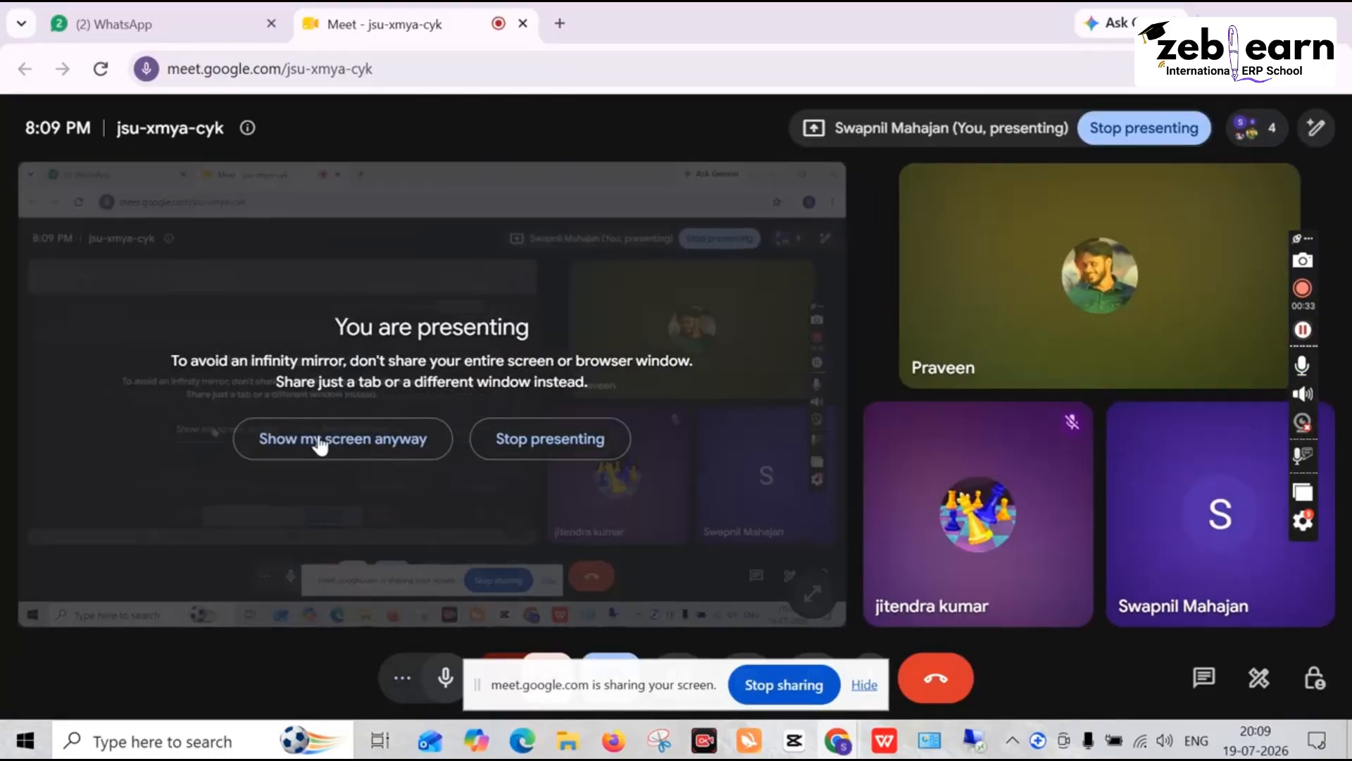
click(319, 436)
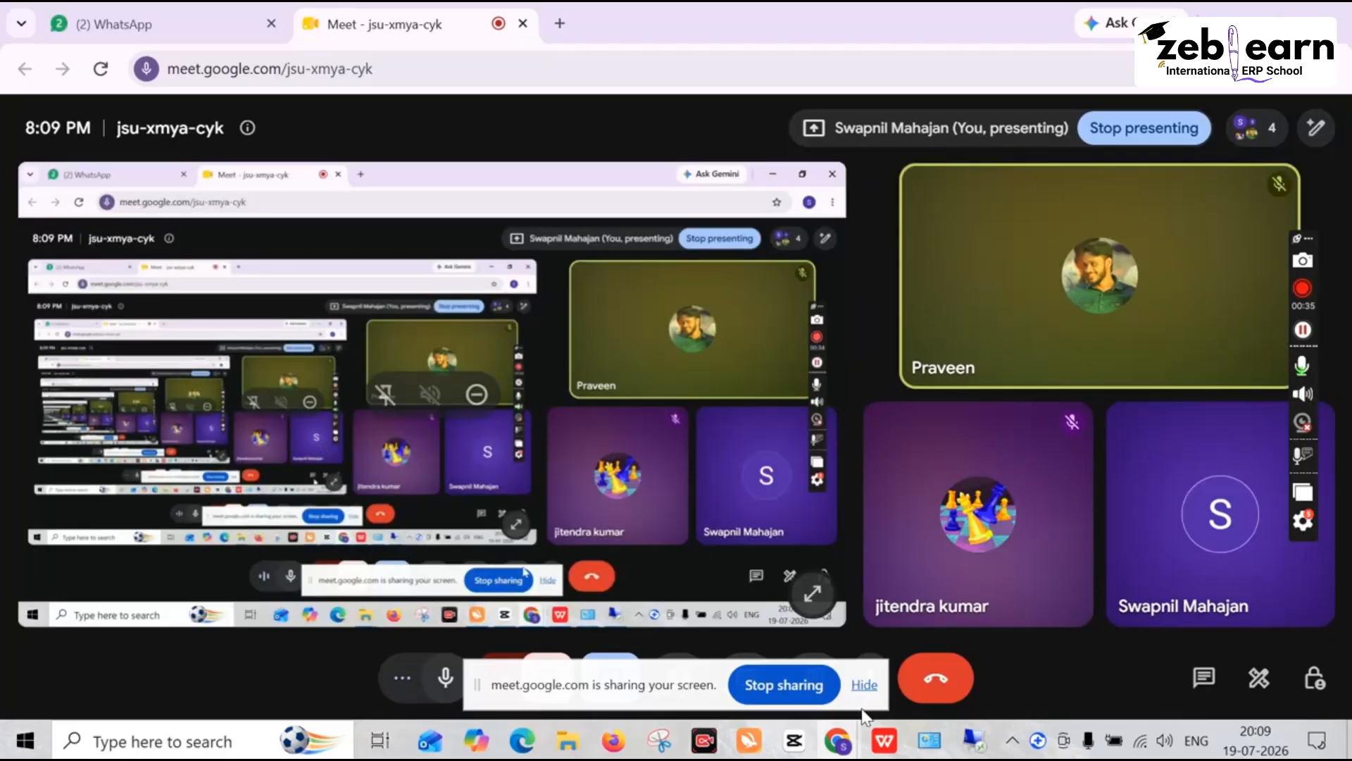
Switch to the SAP remote session and open the SAP Reference IMG through transaction SPRO
mouse_move(973, 740)
click(965, 653)
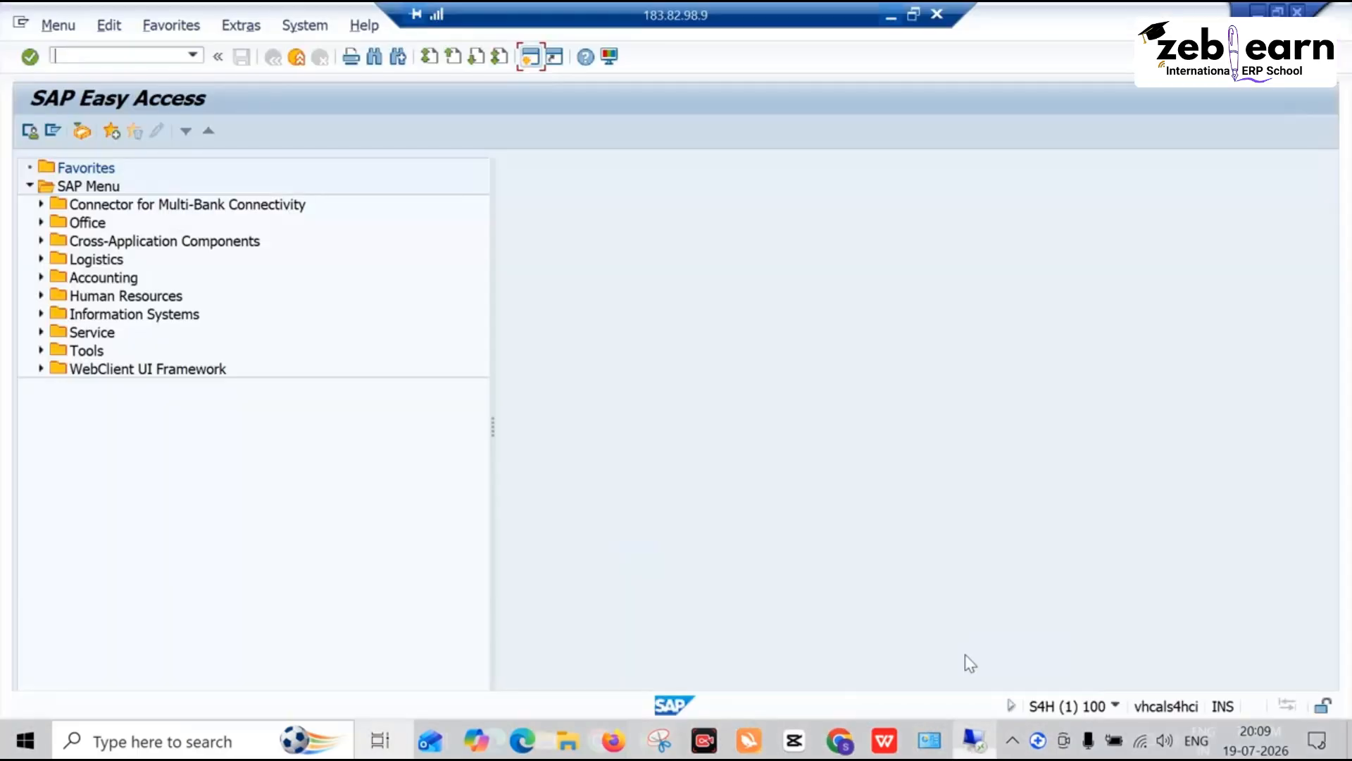
text(spr)
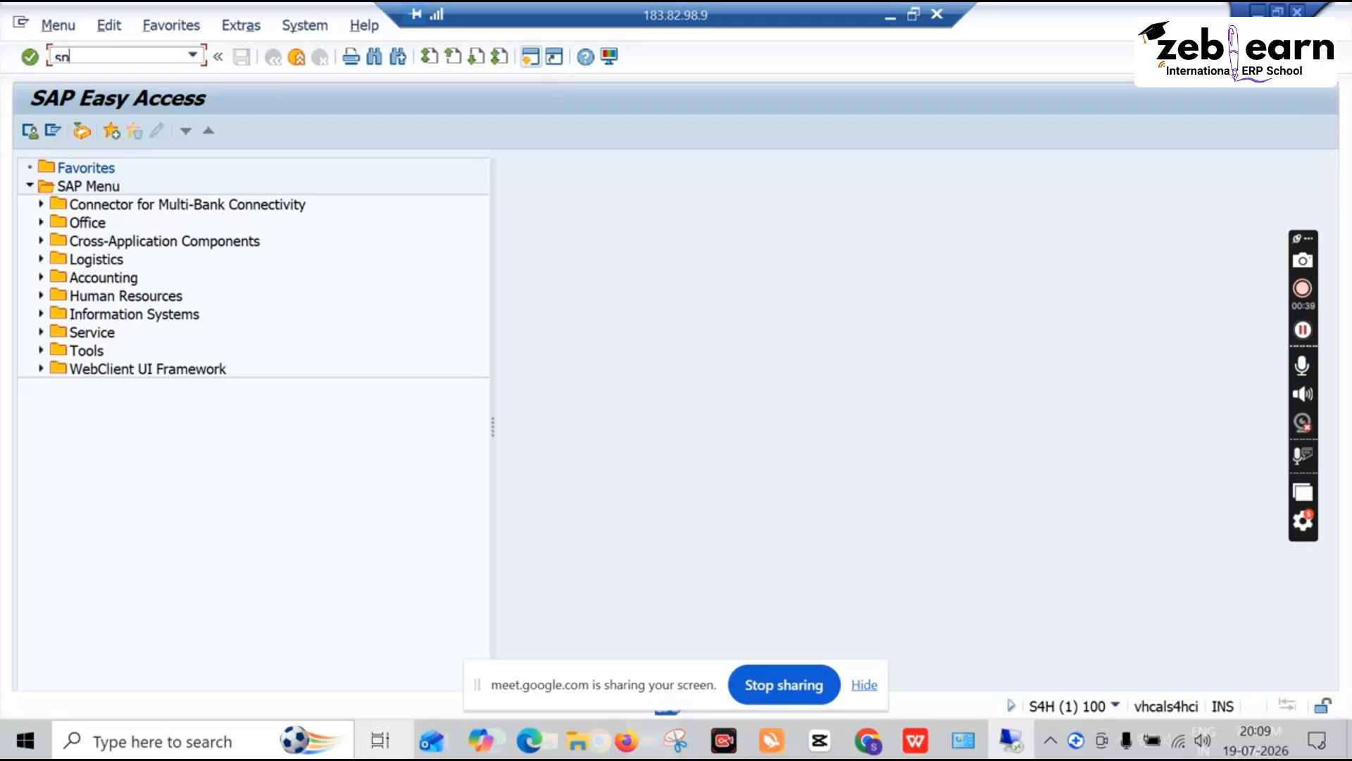
key(Return)
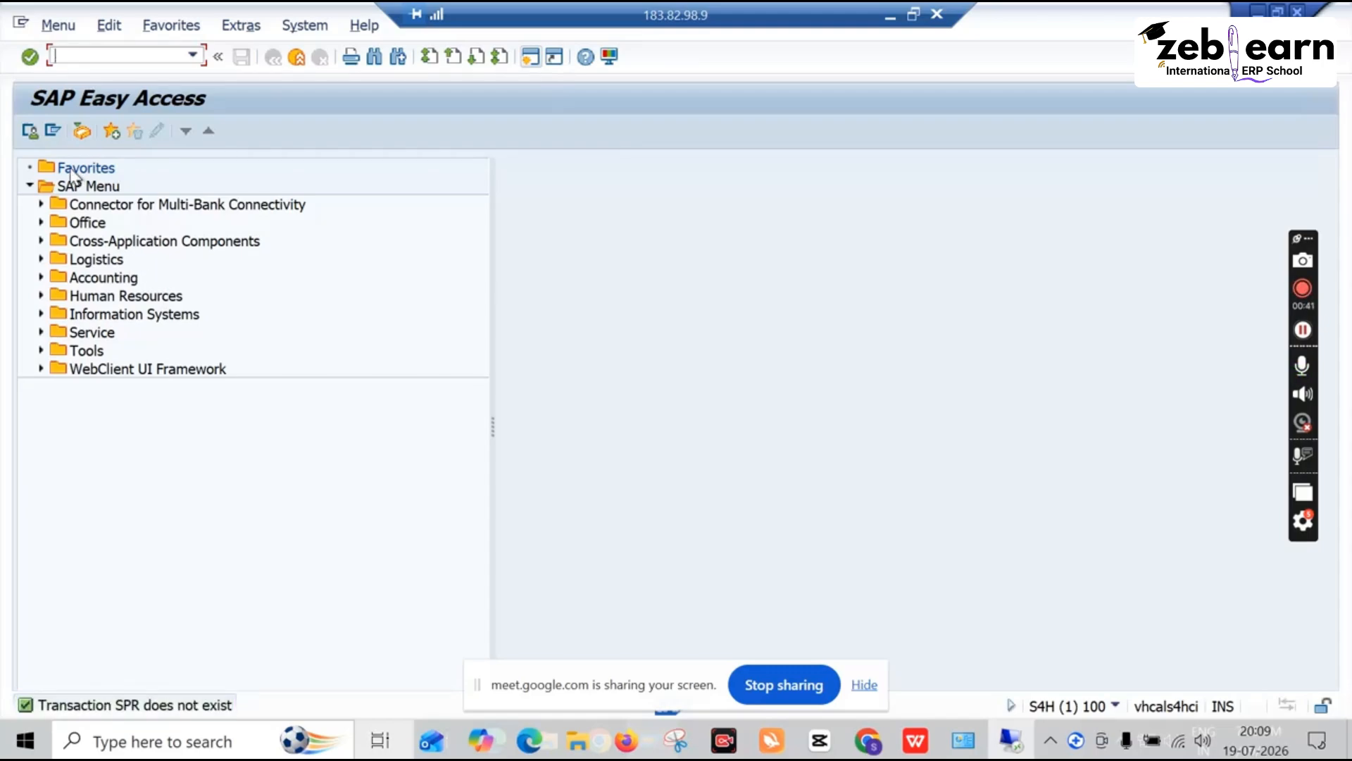
text(spro)
key(Return)
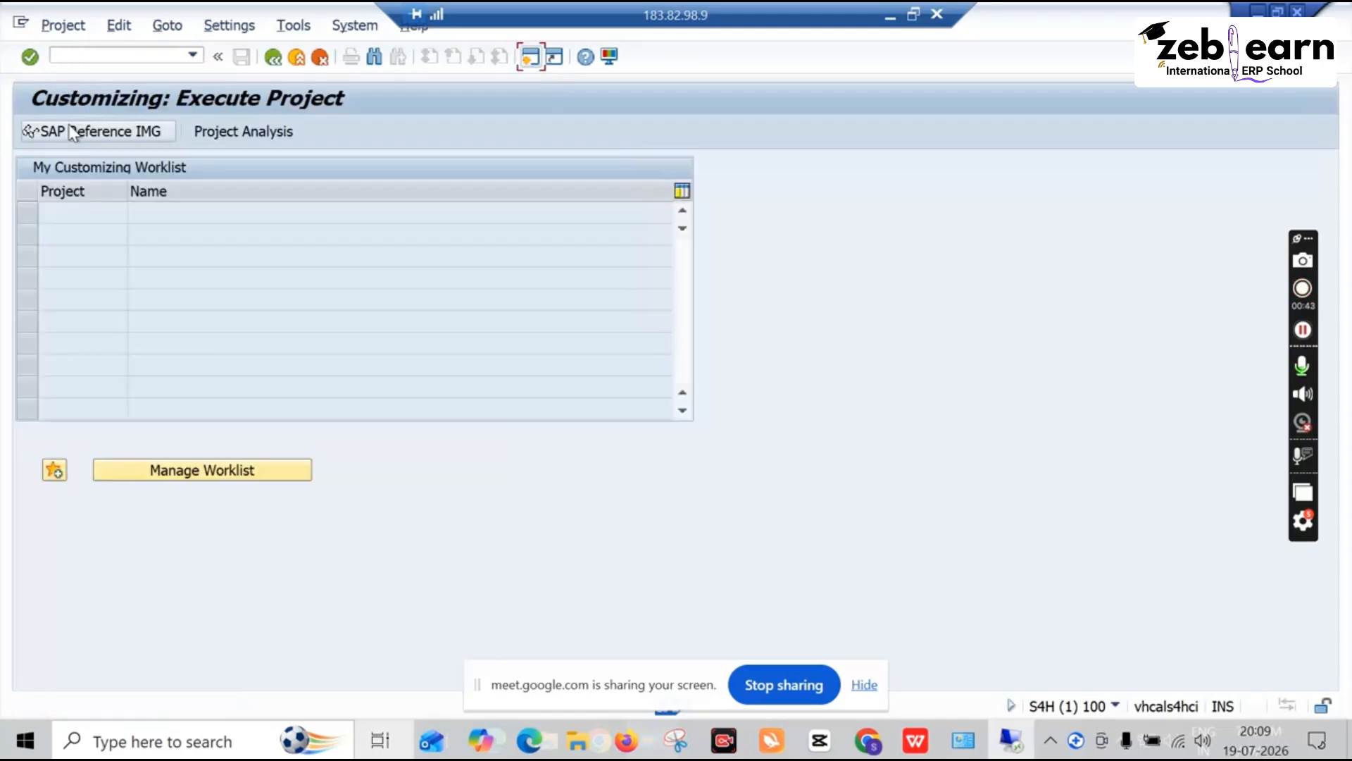
click(72, 131)
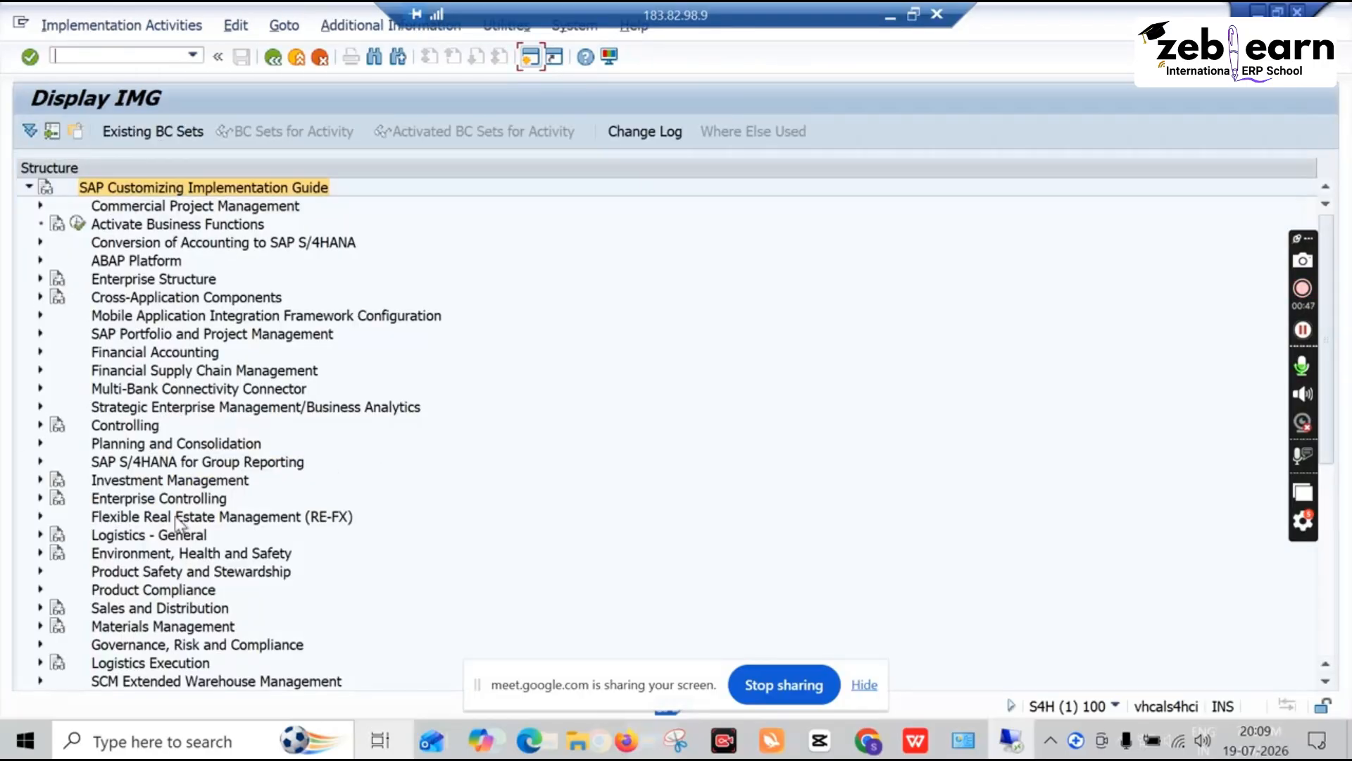
Expand the IMG through Plant Maintenance and Customer Service and Maintenance and Service Processing down to Maintenance and Service Notifications
scroll(160, 465, down, 3)
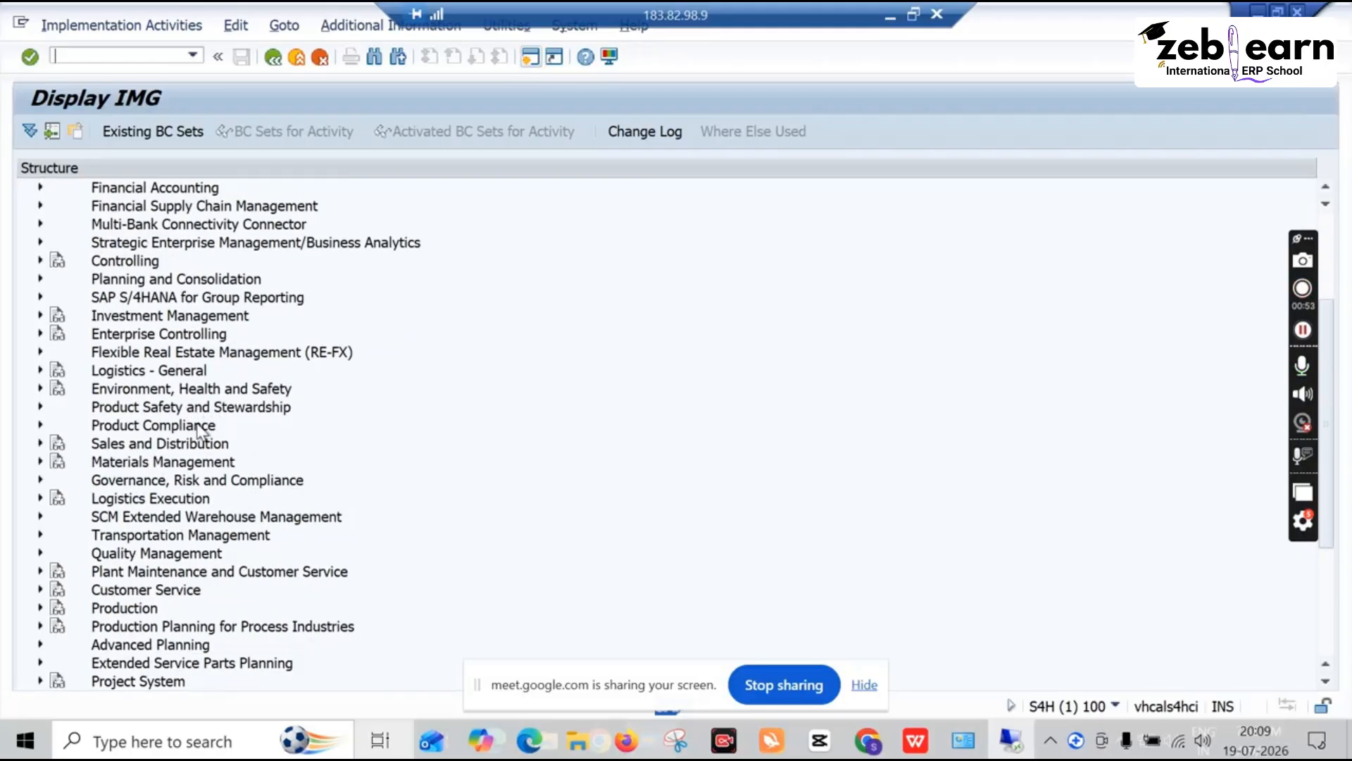
click(40, 573)
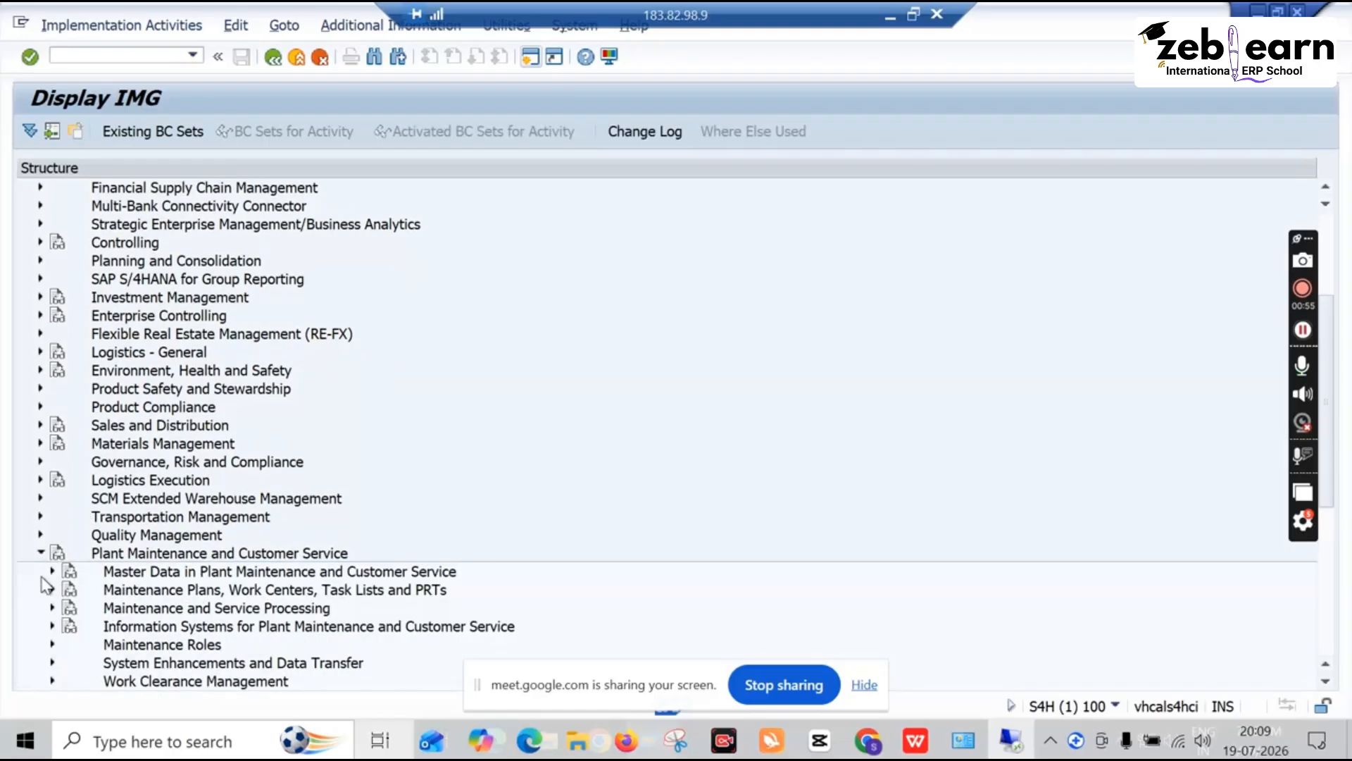
scroll(390, 475, down, 7)
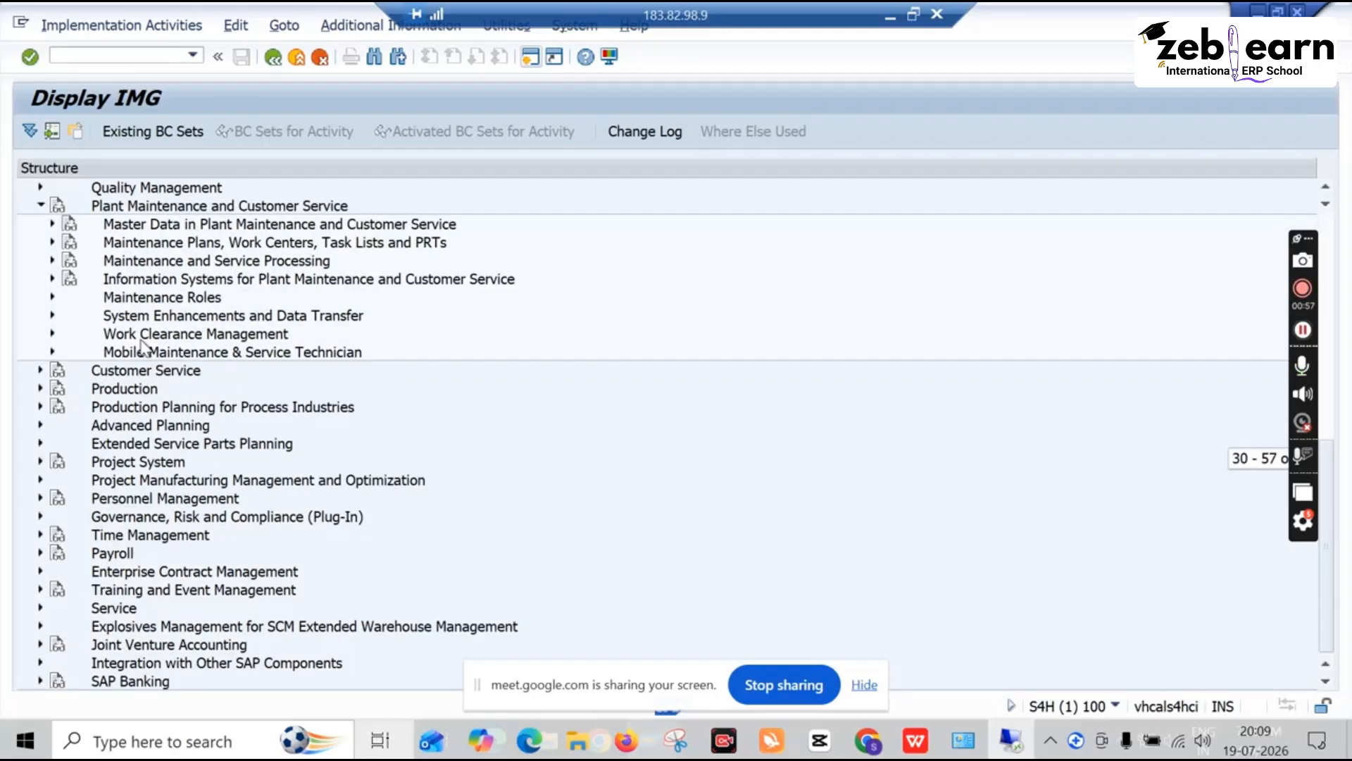
click(53, 260)
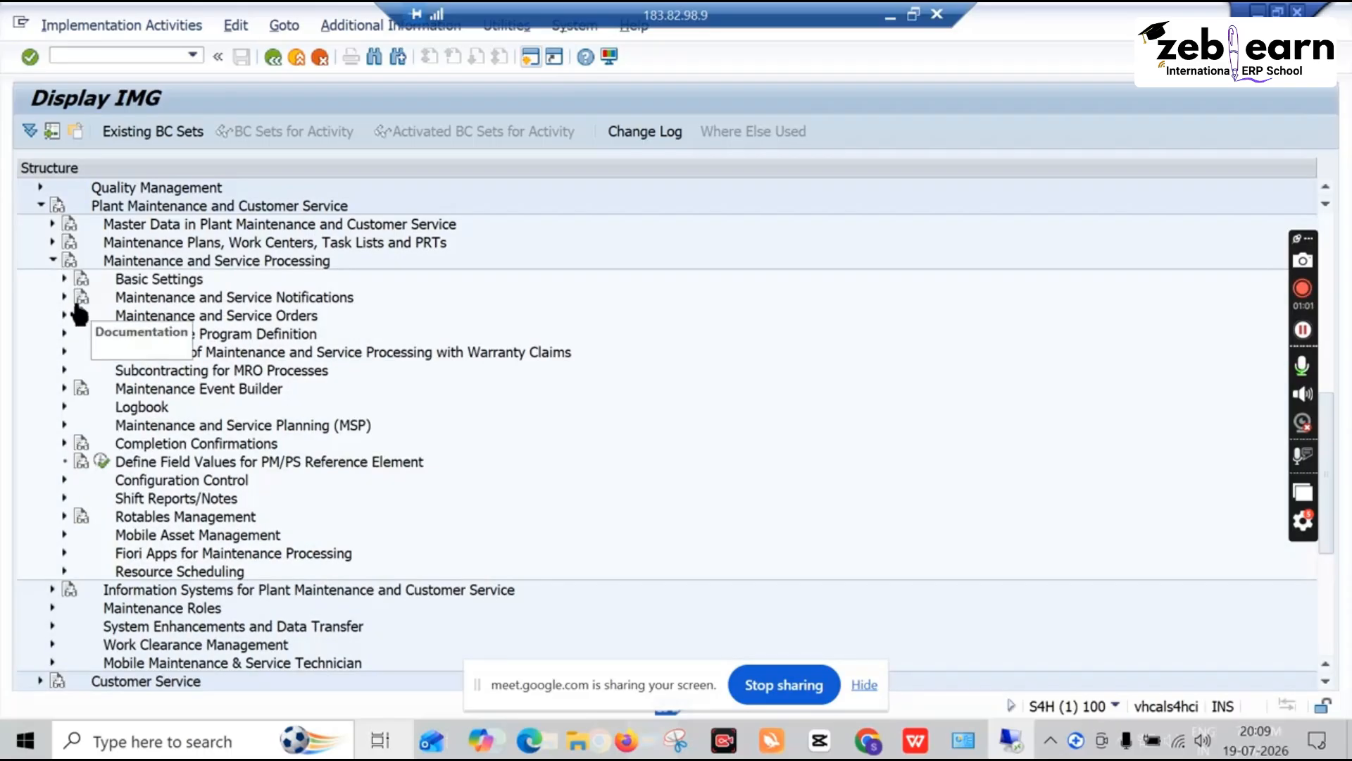
click(62, 297)
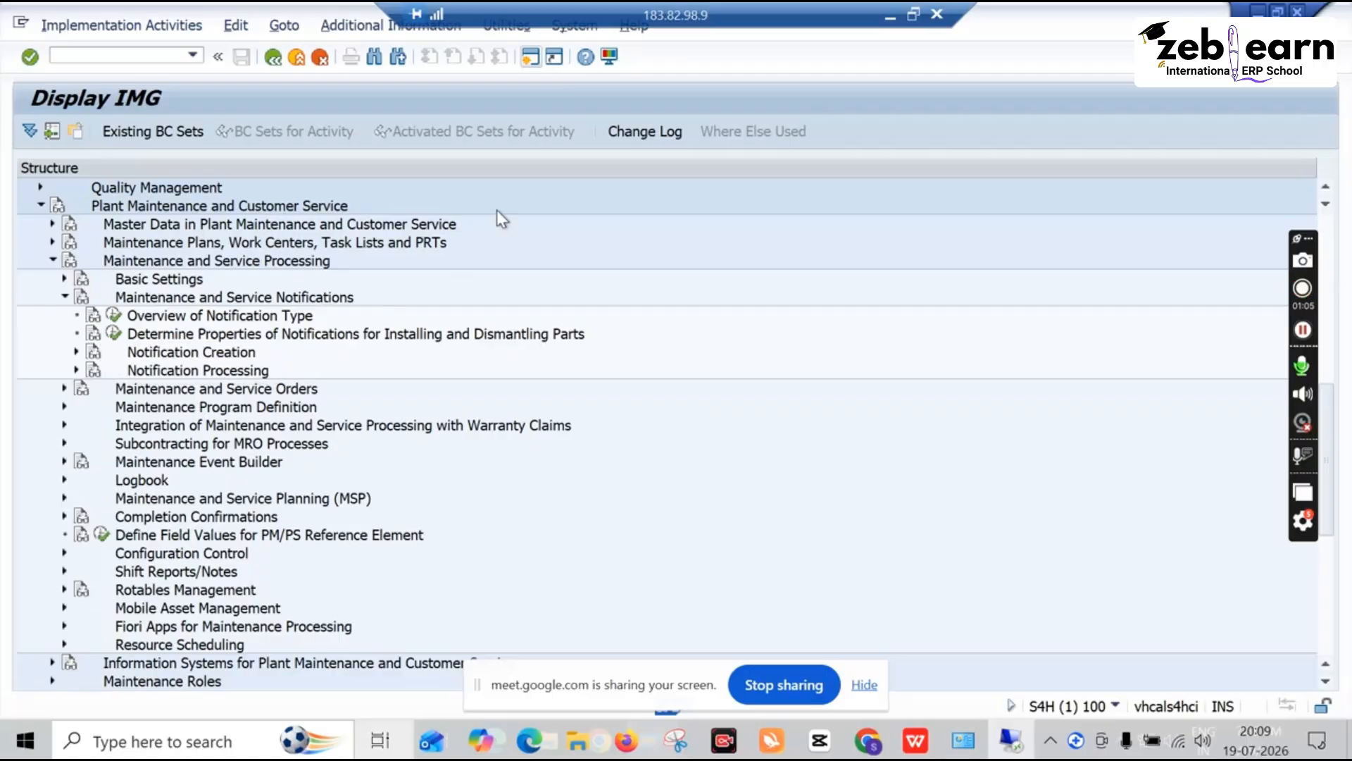
Examine the notification types offered by transaction IW21 in a new SAP GUI window, and return to the IMG
click(531, 57)
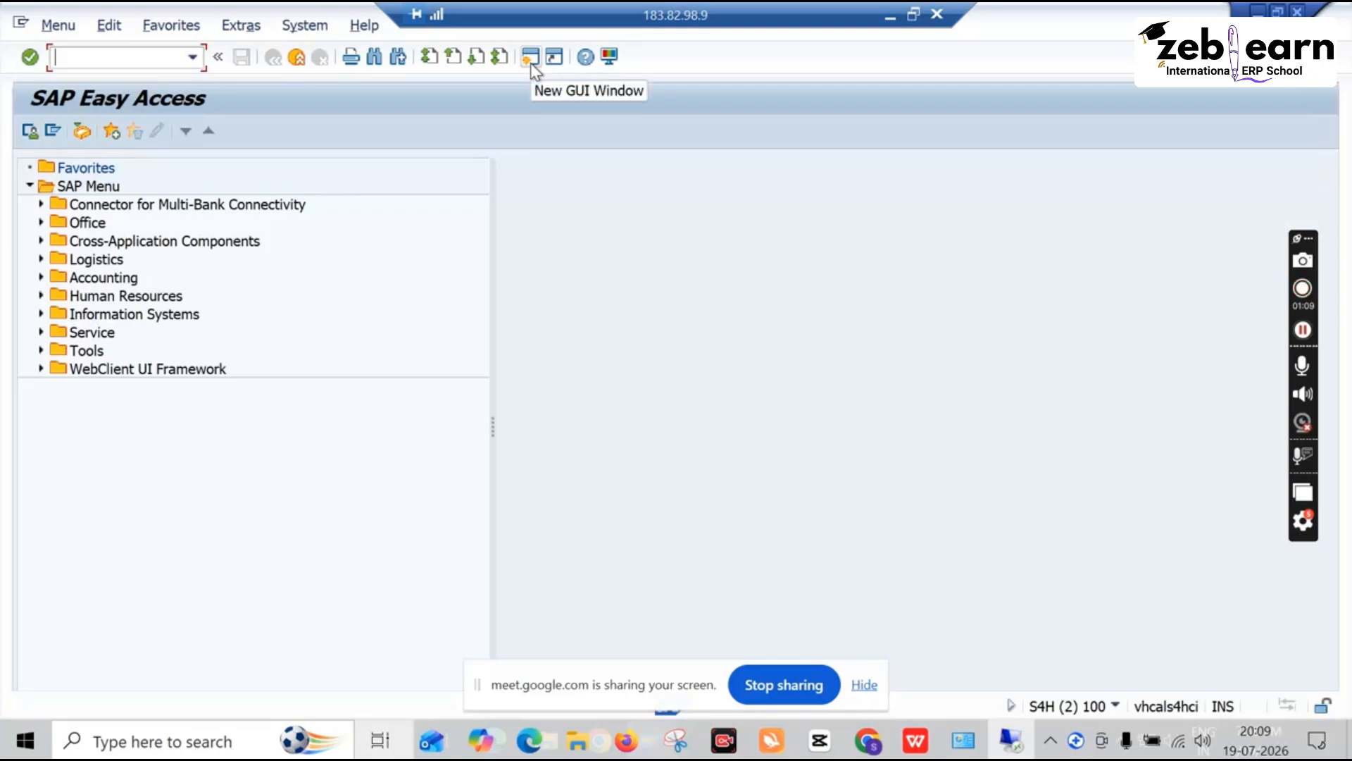
text(iw21)
key(Return)
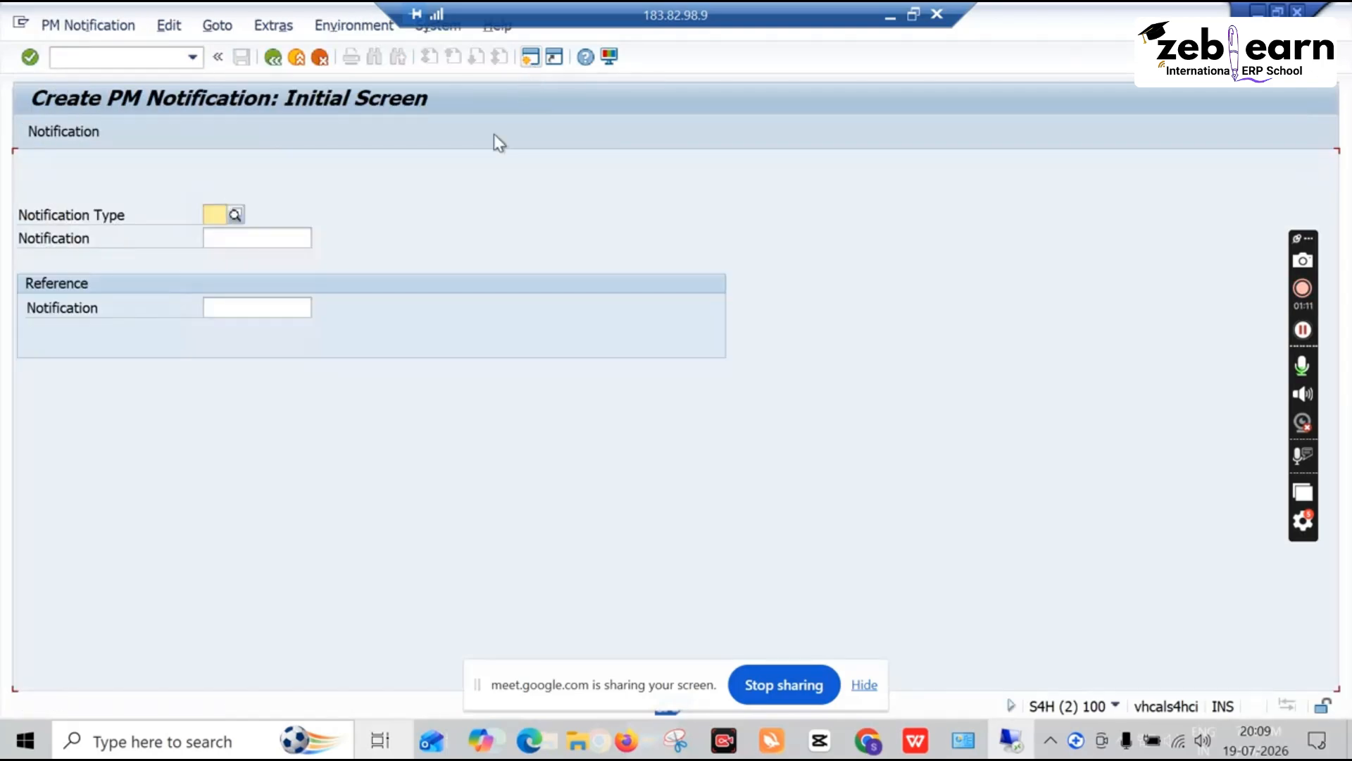
click(232, 211)
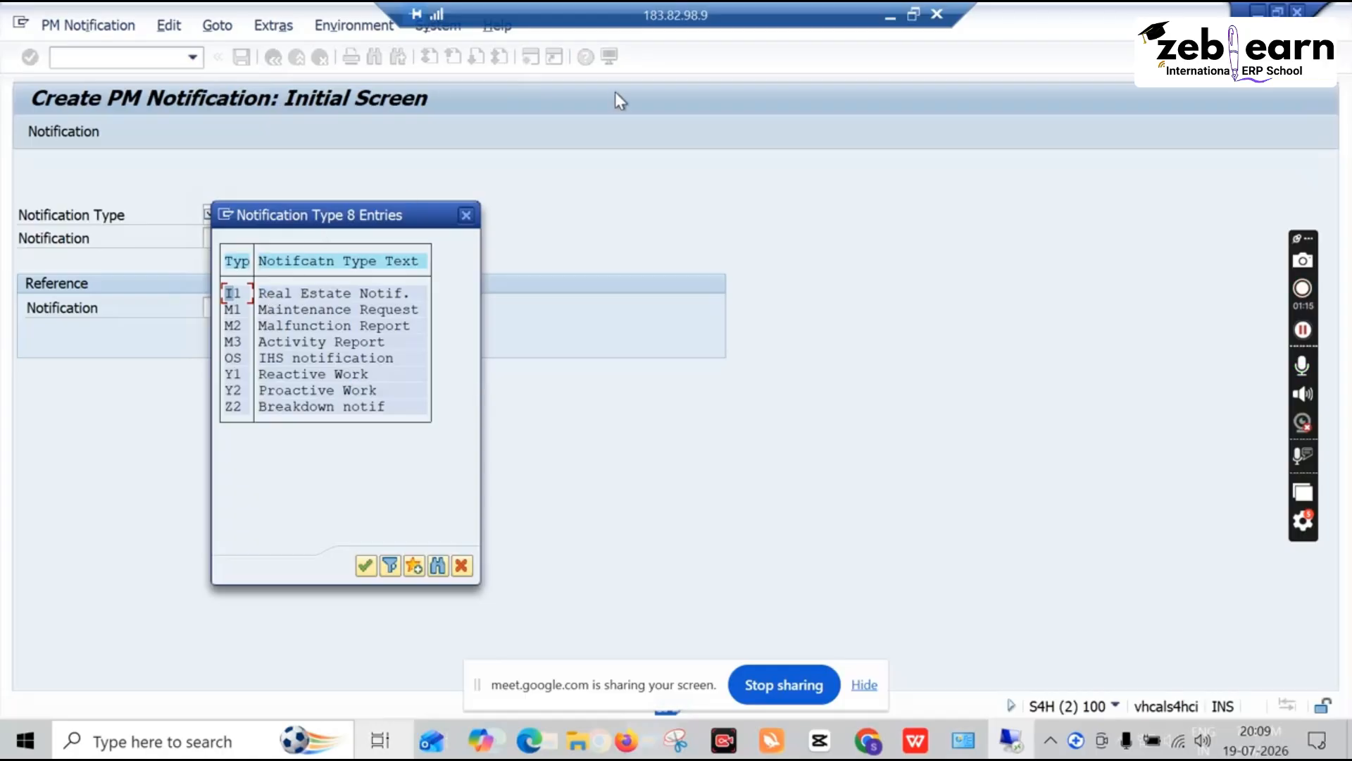
drag(417, 215, 639, 161)
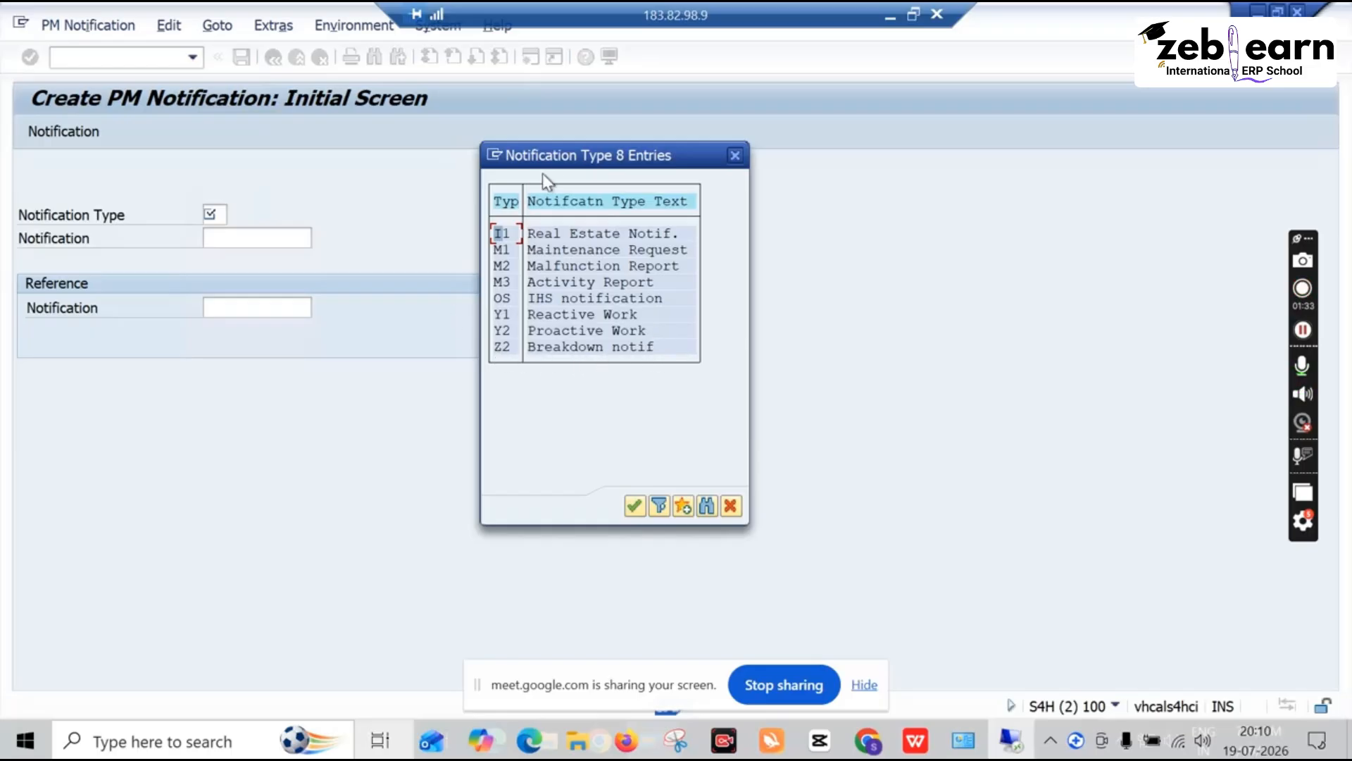
key(XF86AudioRaiseVolume)
click(610, 266)
click(735, 155)
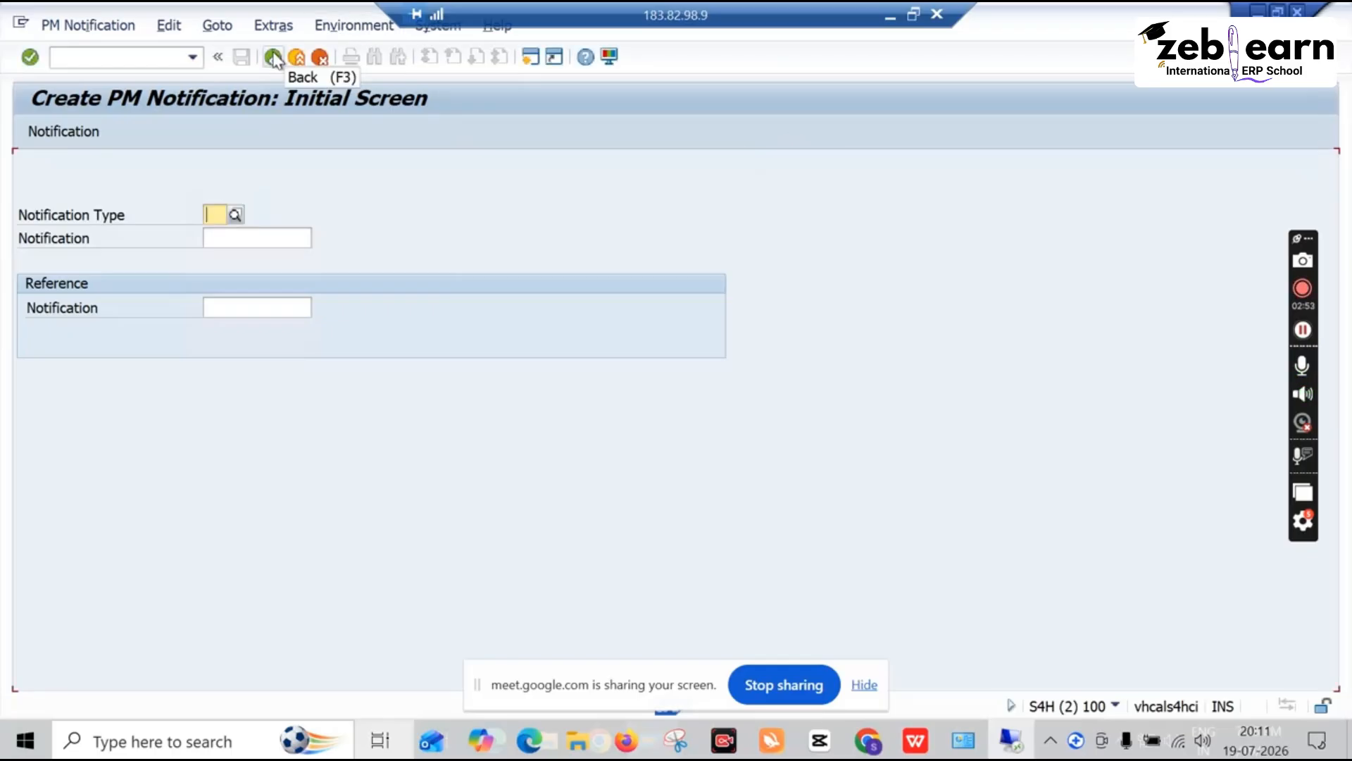
click(274, 58)
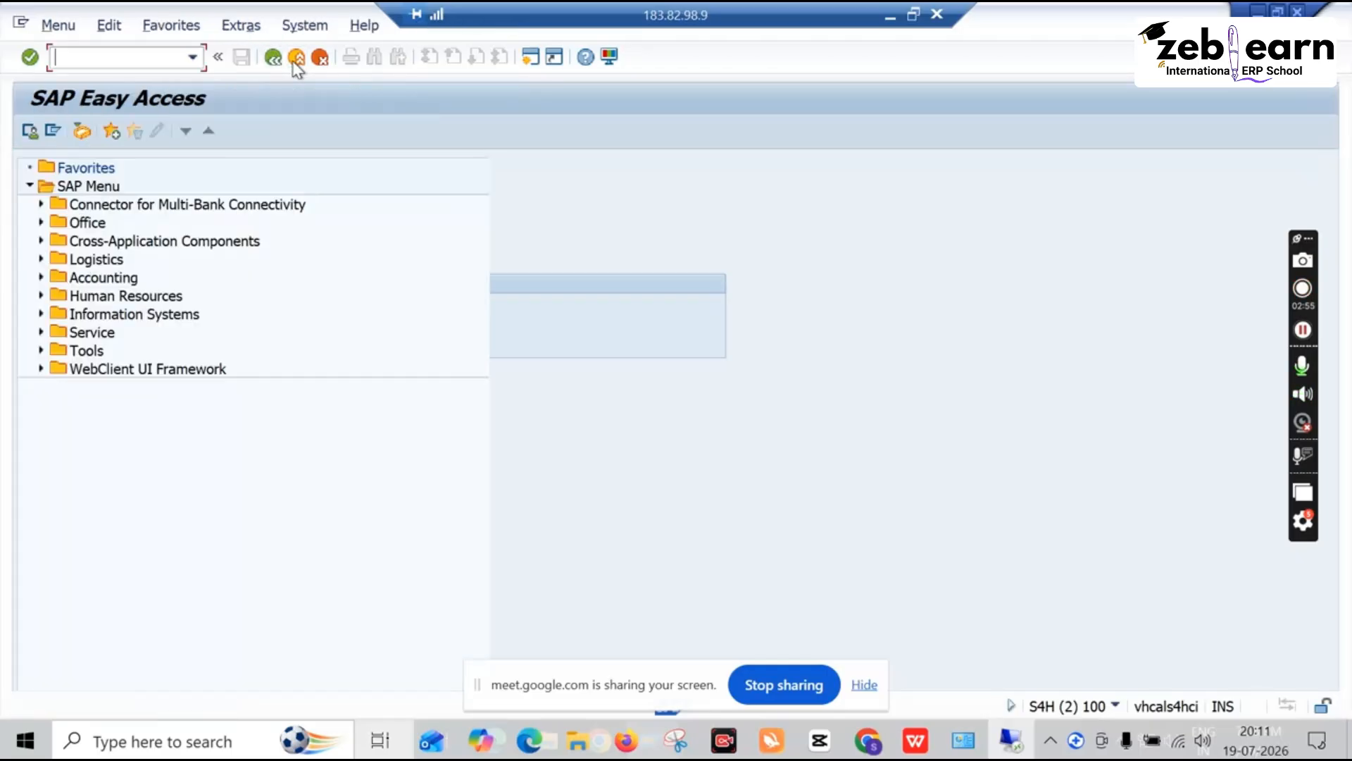
click(296, 59)
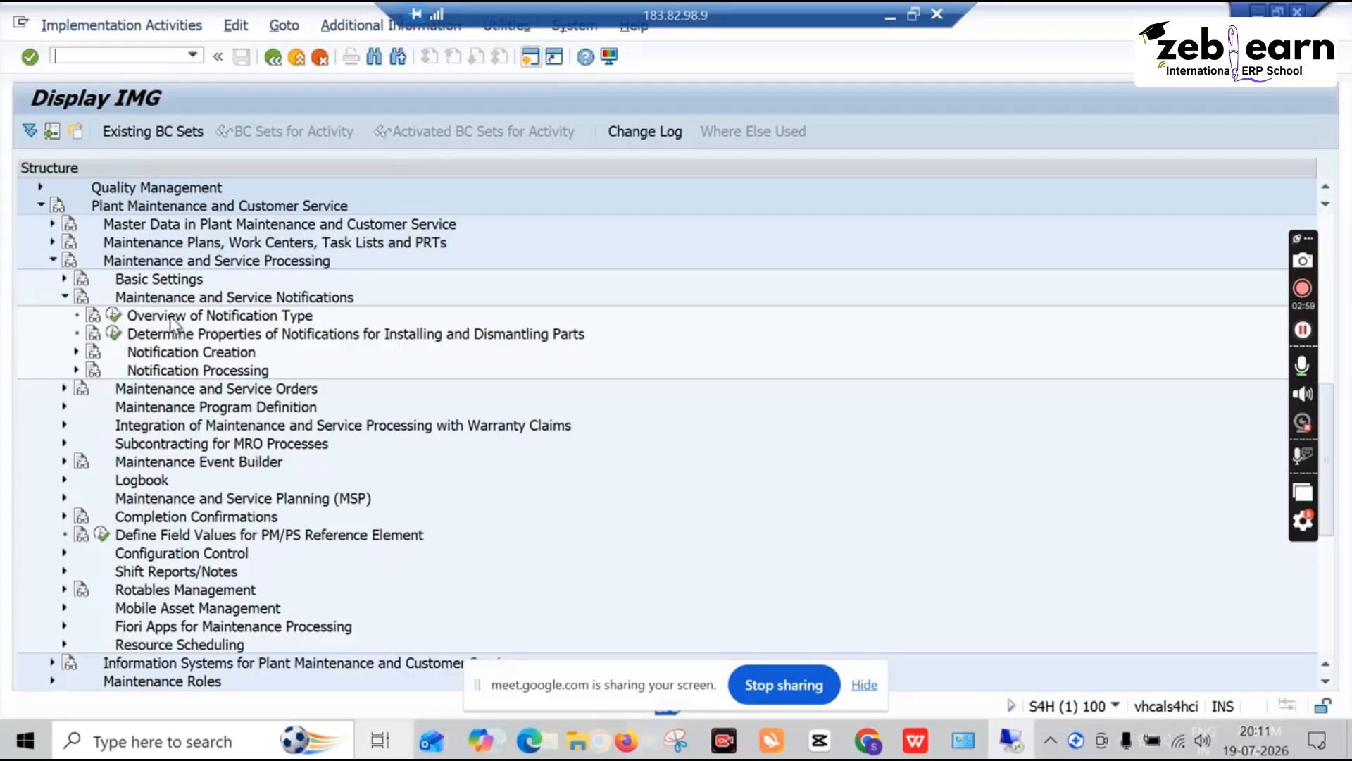
Check the Overview of Notification Type activity, and open Define Notification Types under Notification Creation
click(114, 317)
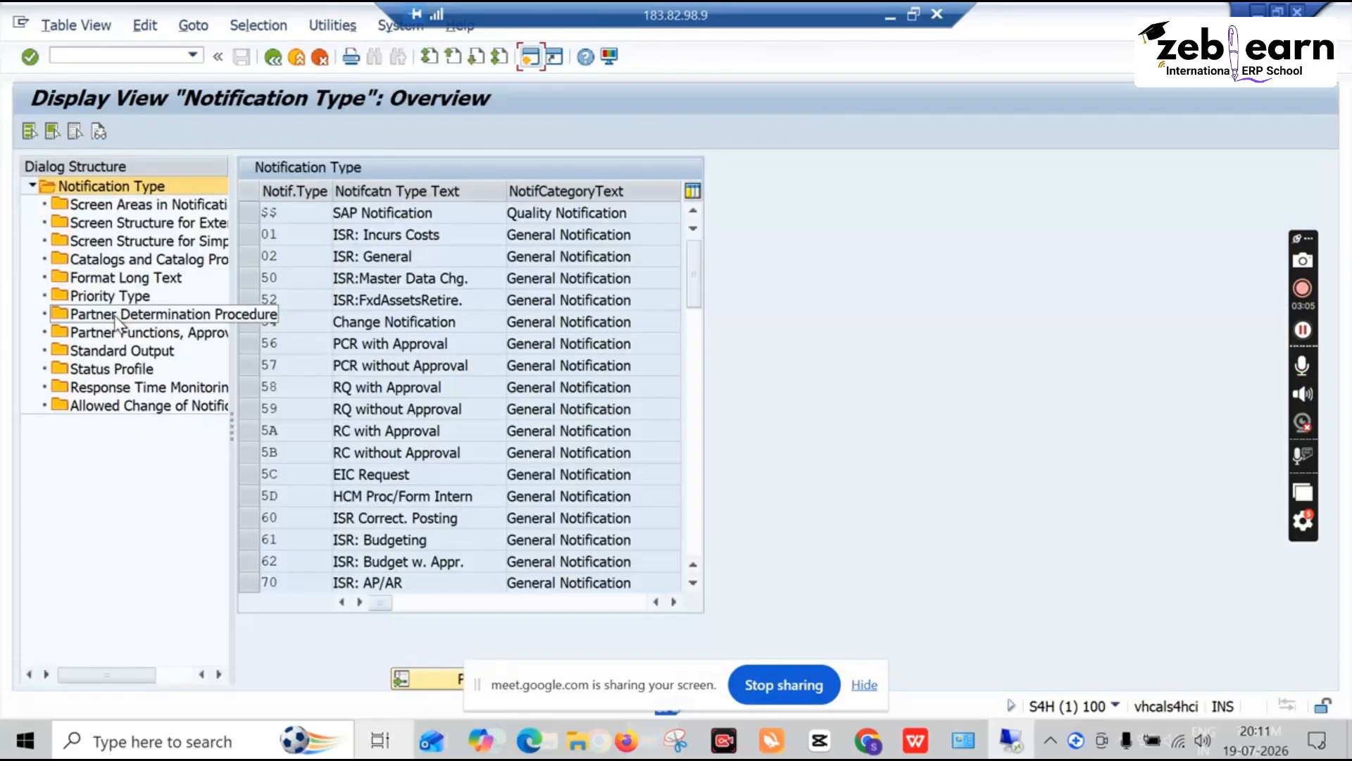
click(273, 63)
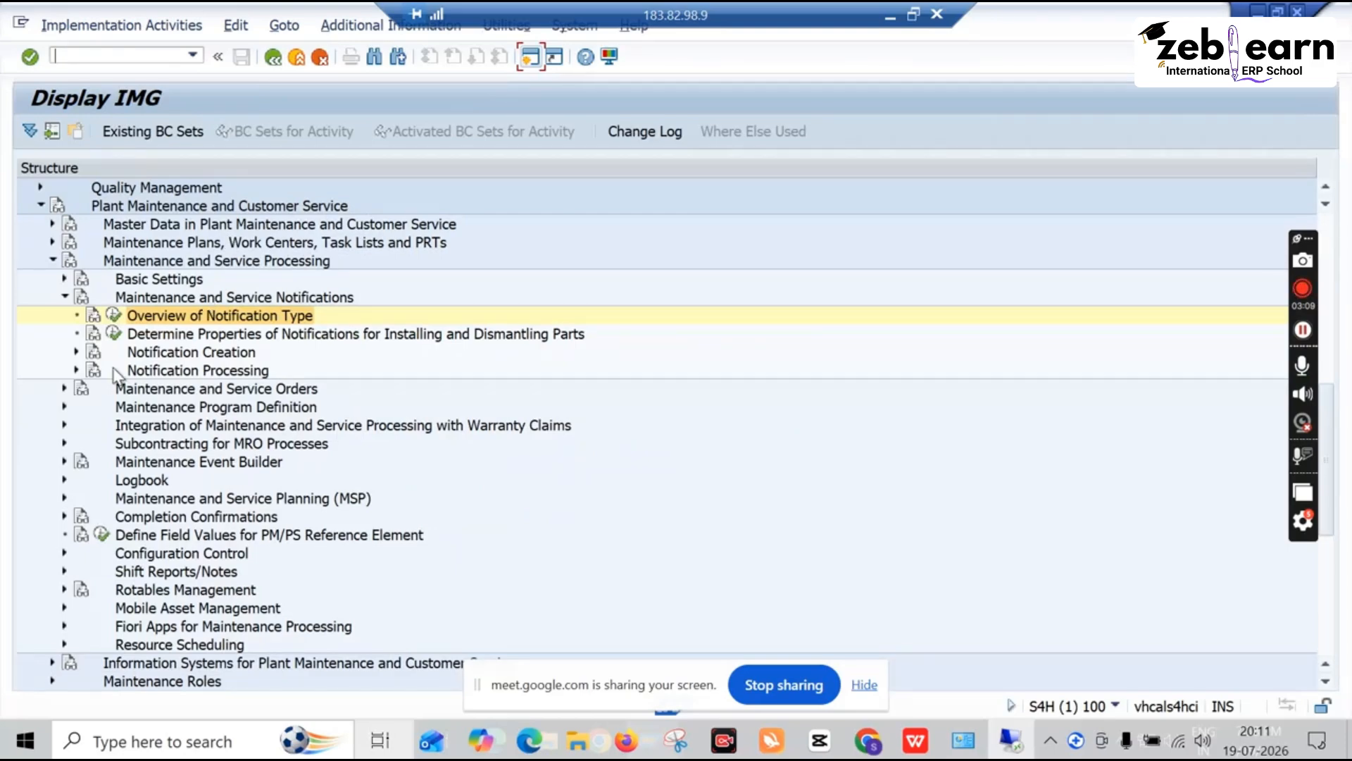
click(77, 351)
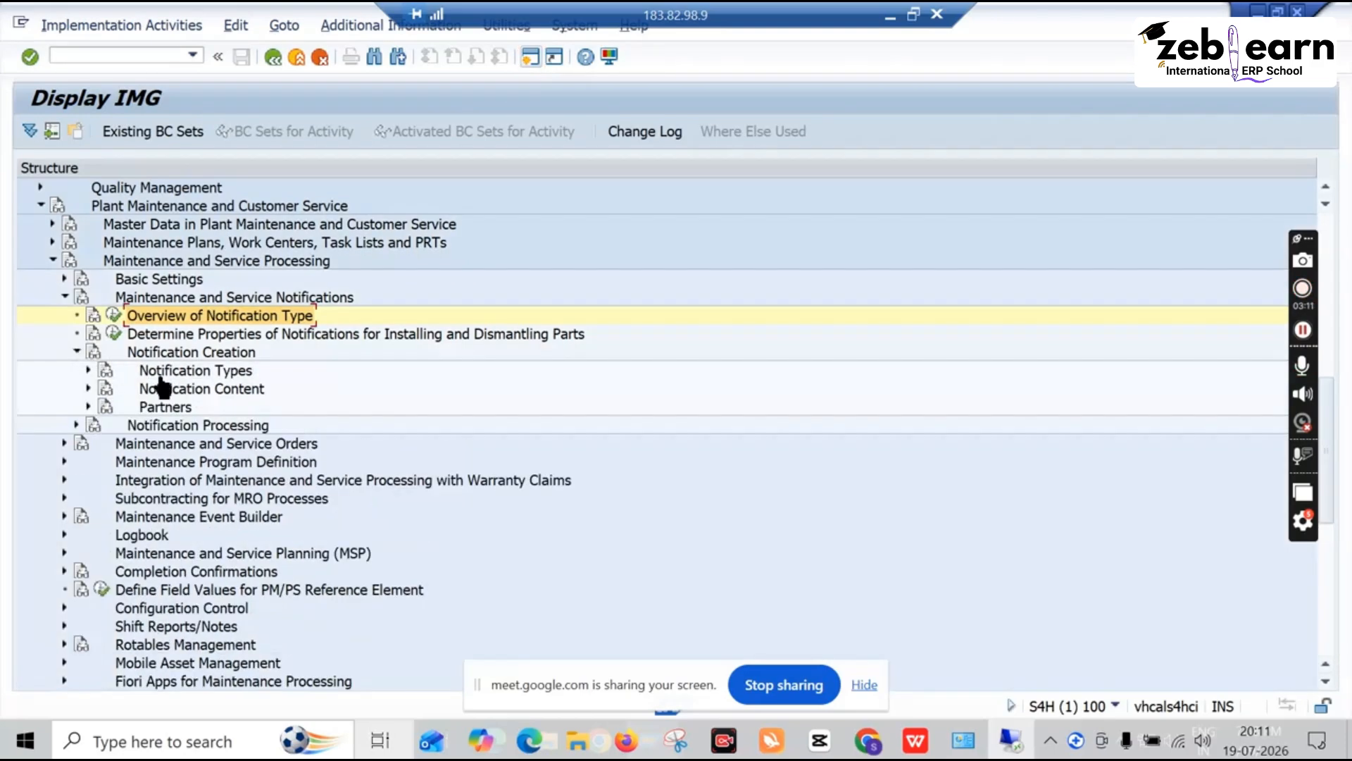
click(89, 370)
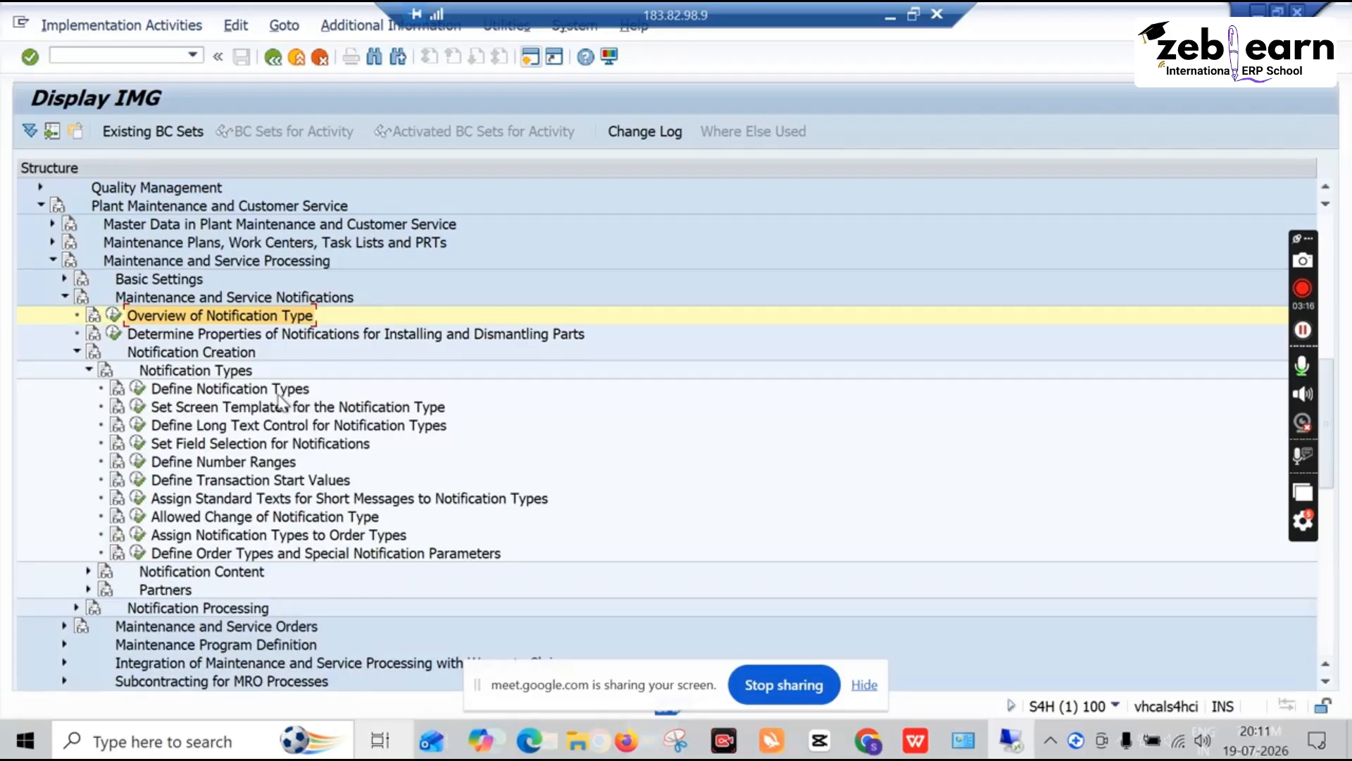
click(138, 388)
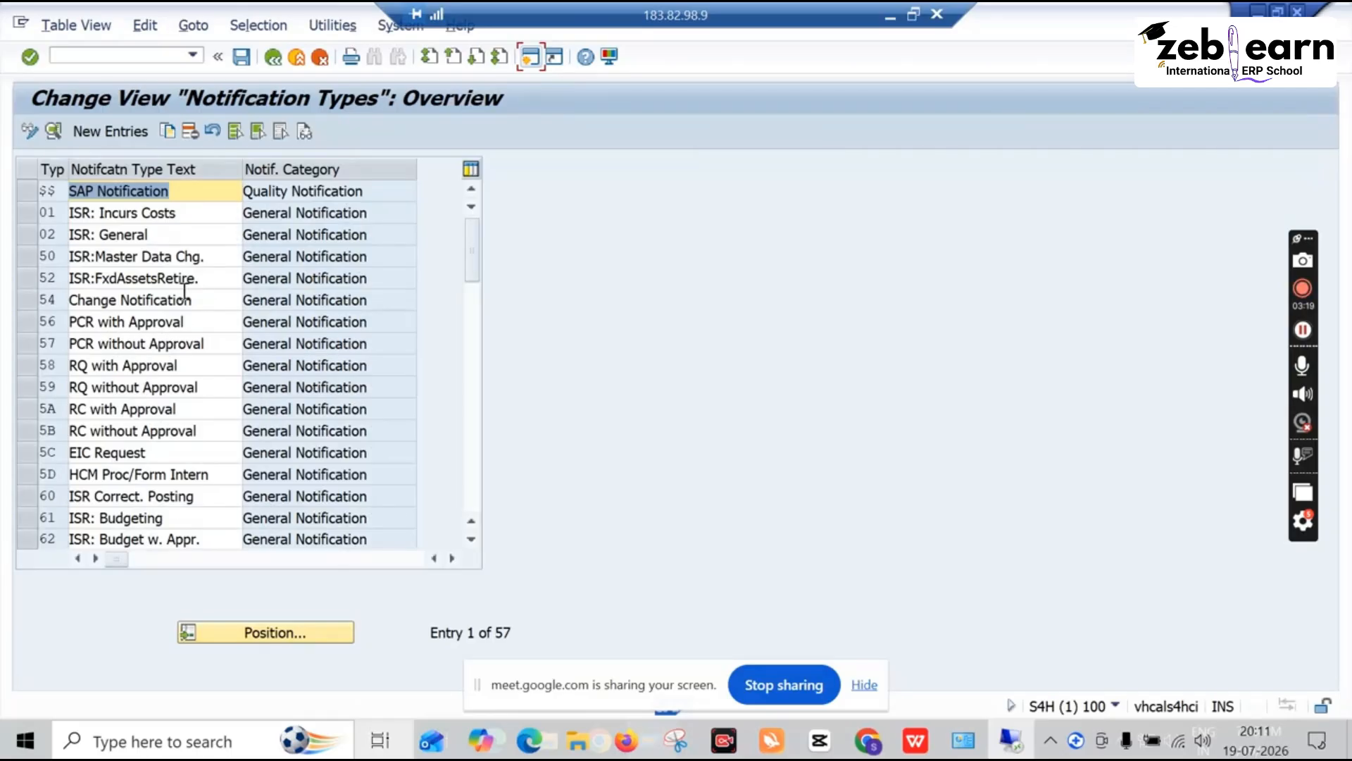
Find the M1 Maintenance Request entry among the notification types and open a copy of it
text(ISR:Master Data Chg.)
scroll(152, 431, down, 8)
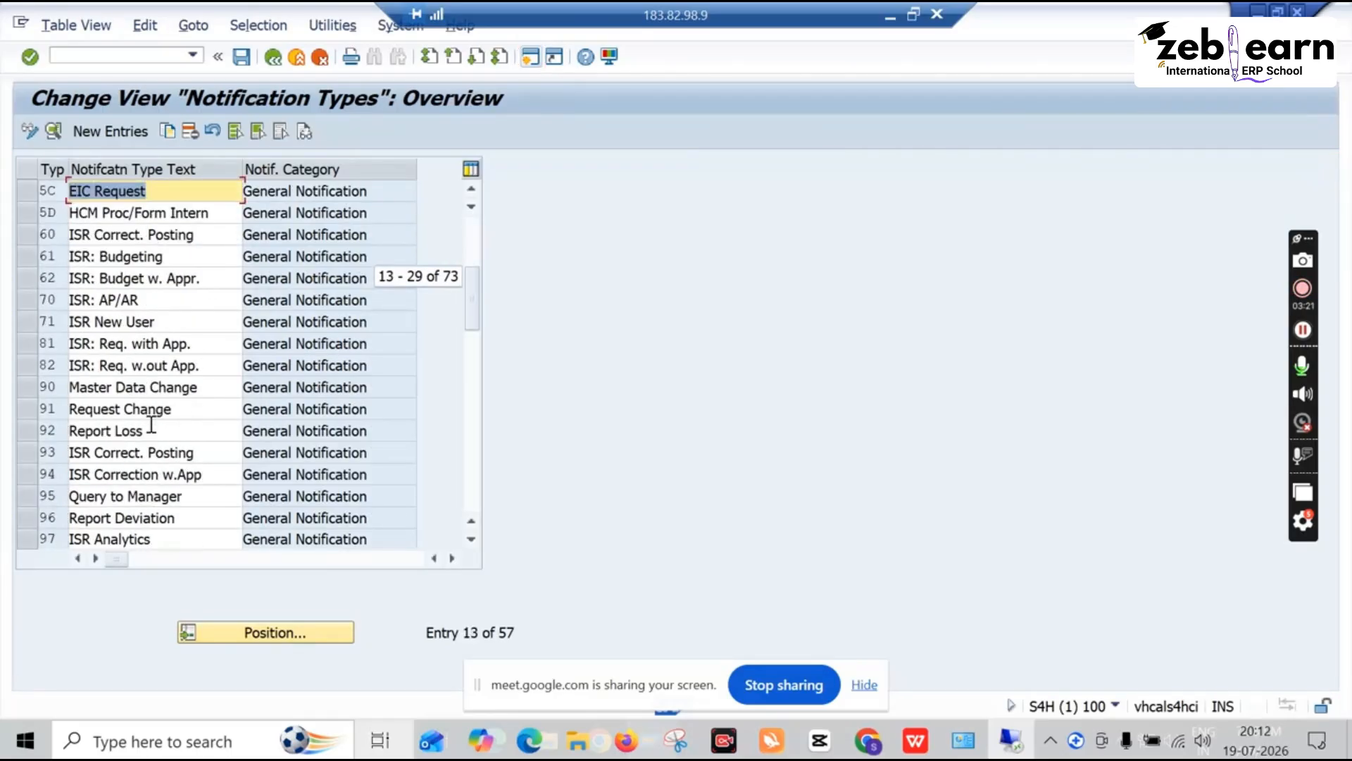
scroll(149, 430, down, 7)
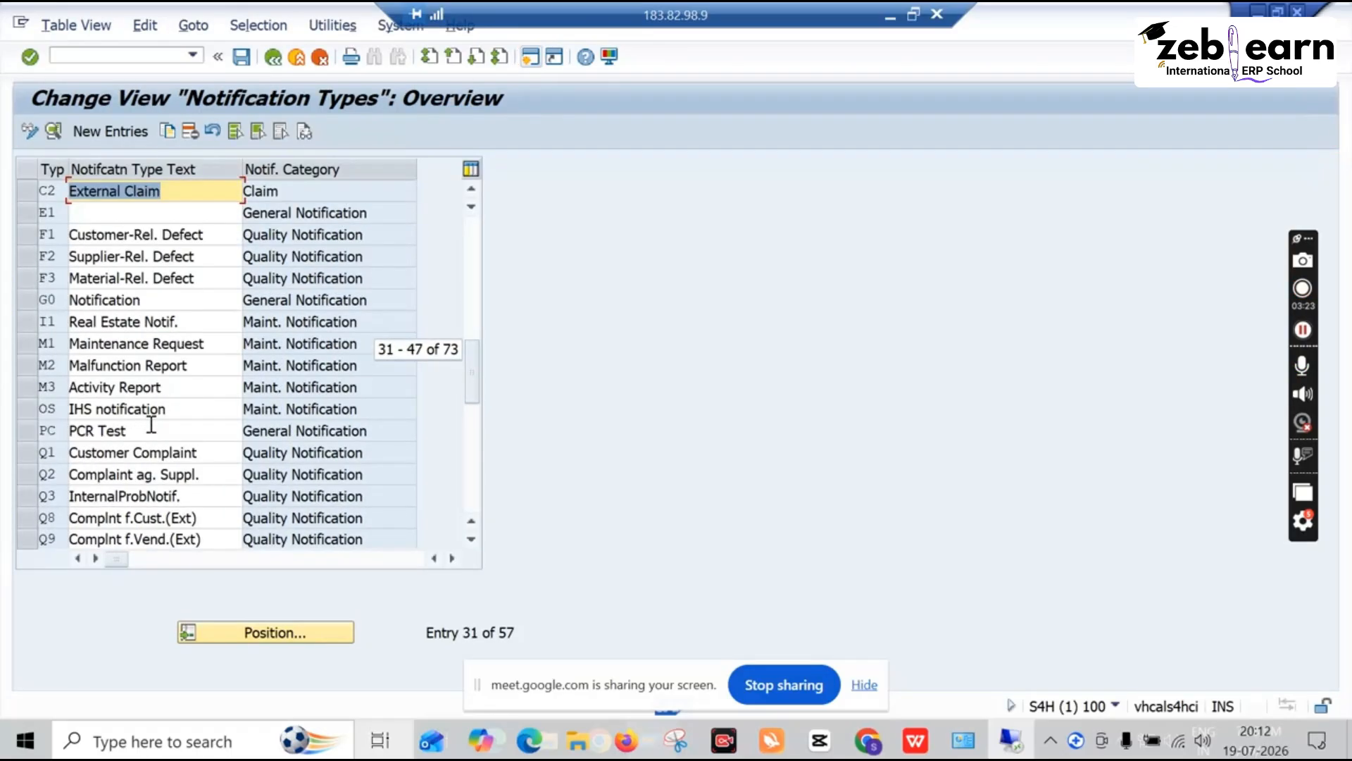
scroll(150, 426, down, 1)
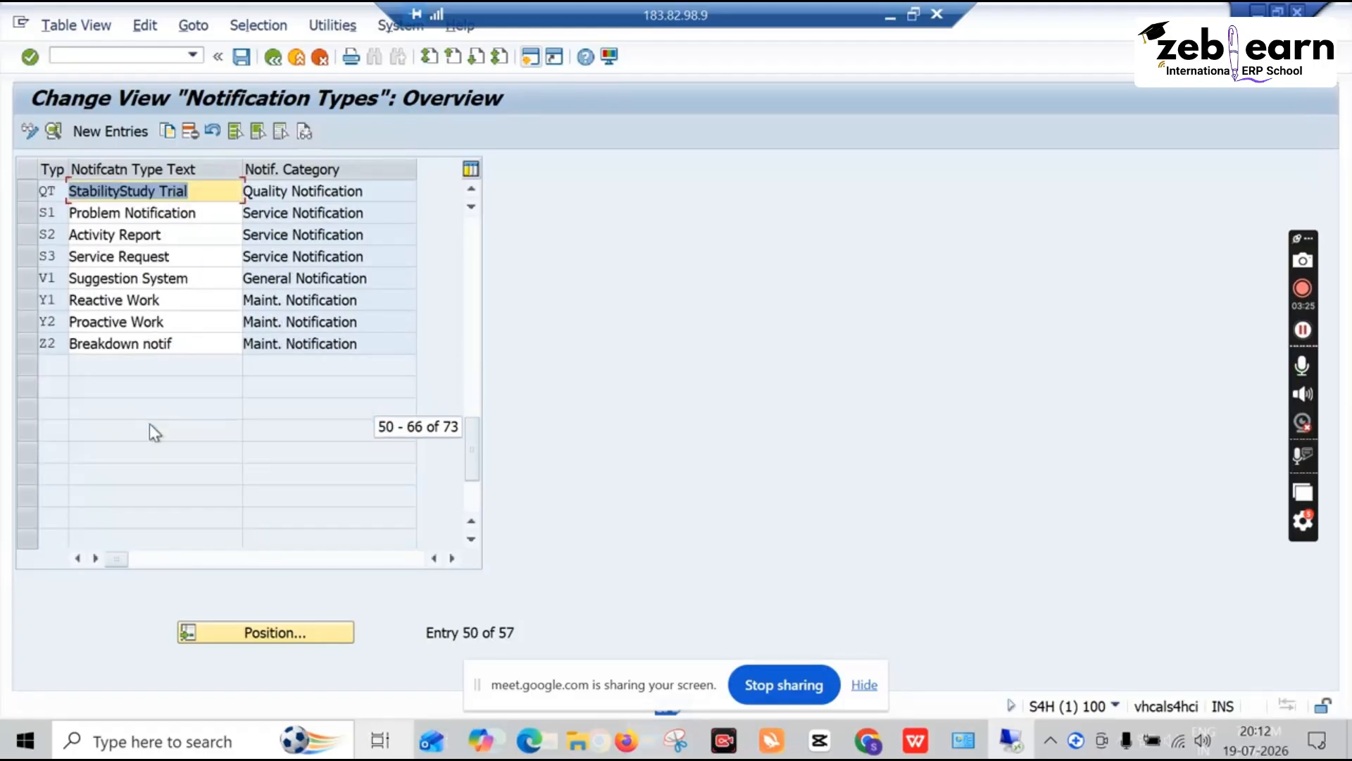
scroll(150, 426, up, 1)
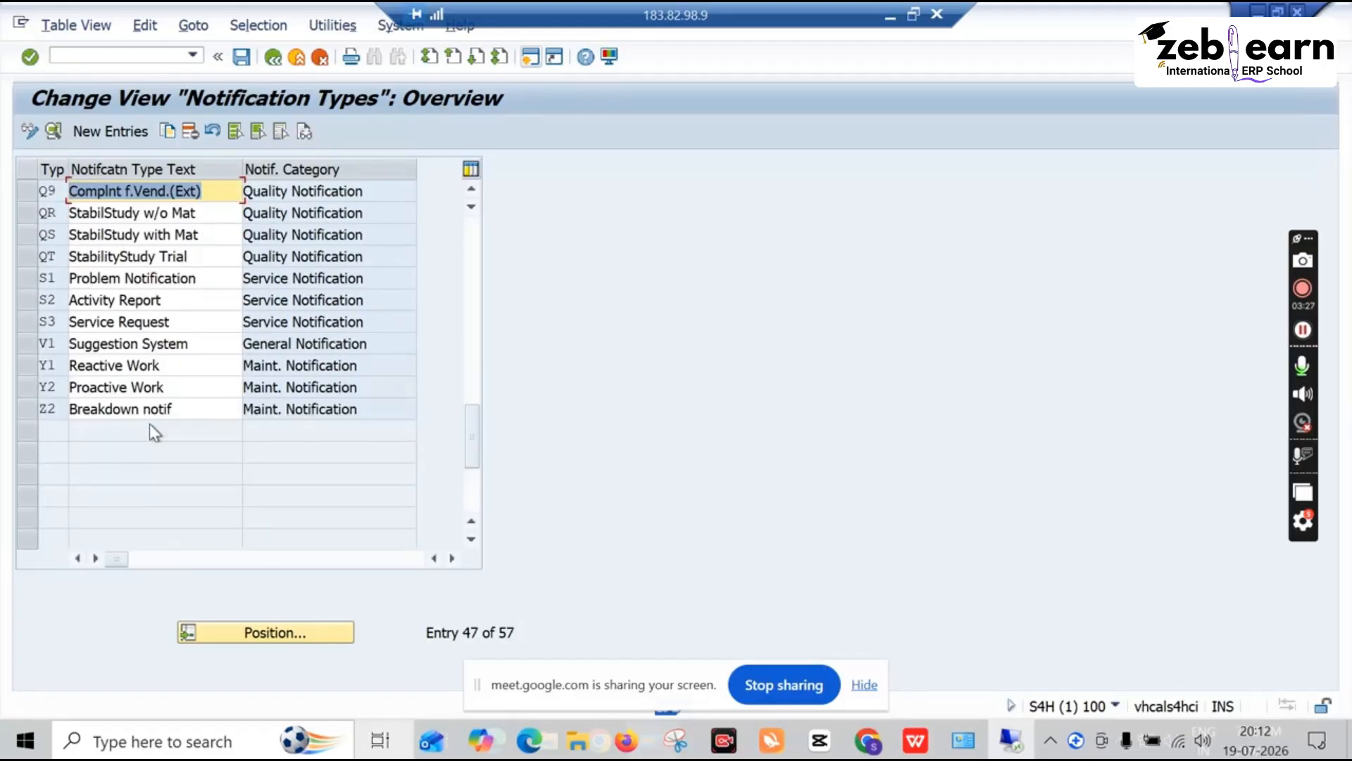
scroll(150, 425, up, 2)
scroll(150, 424, up, 1)
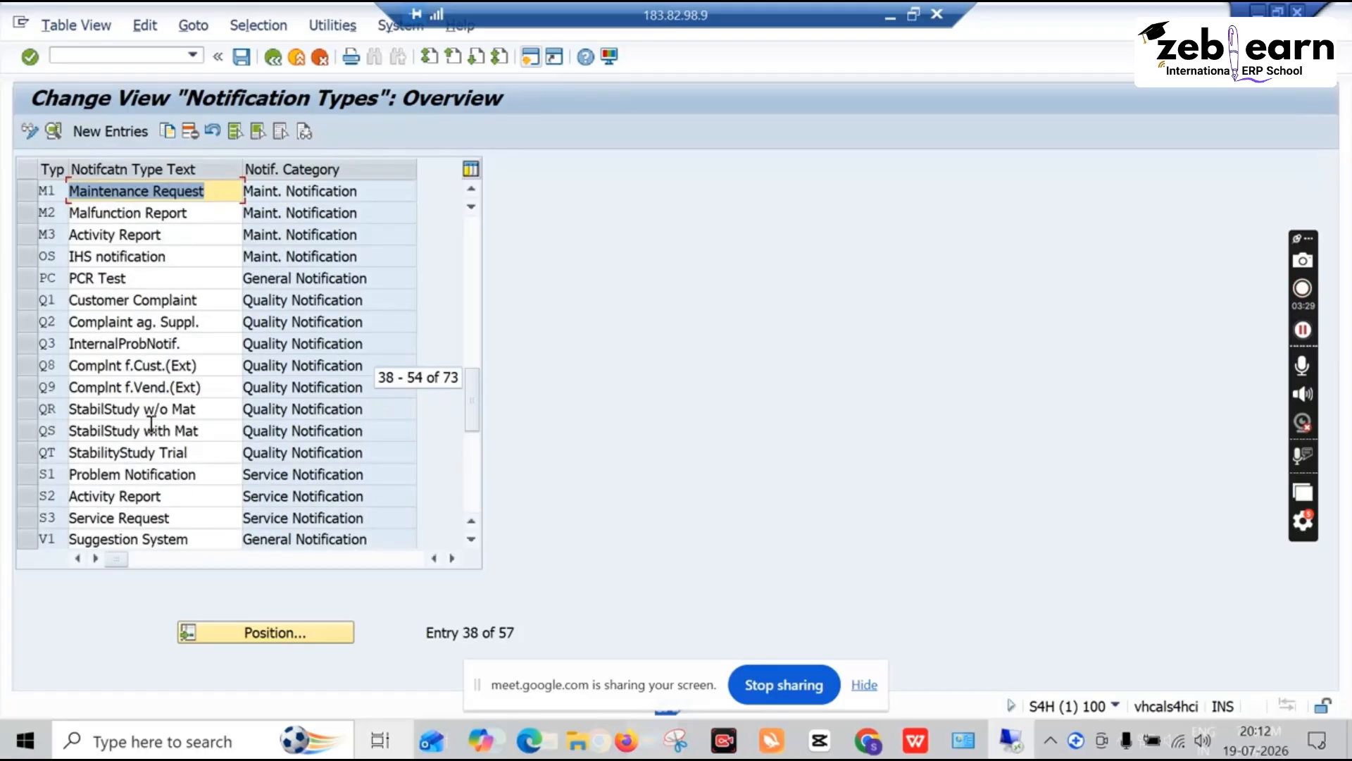
click(123, 229)
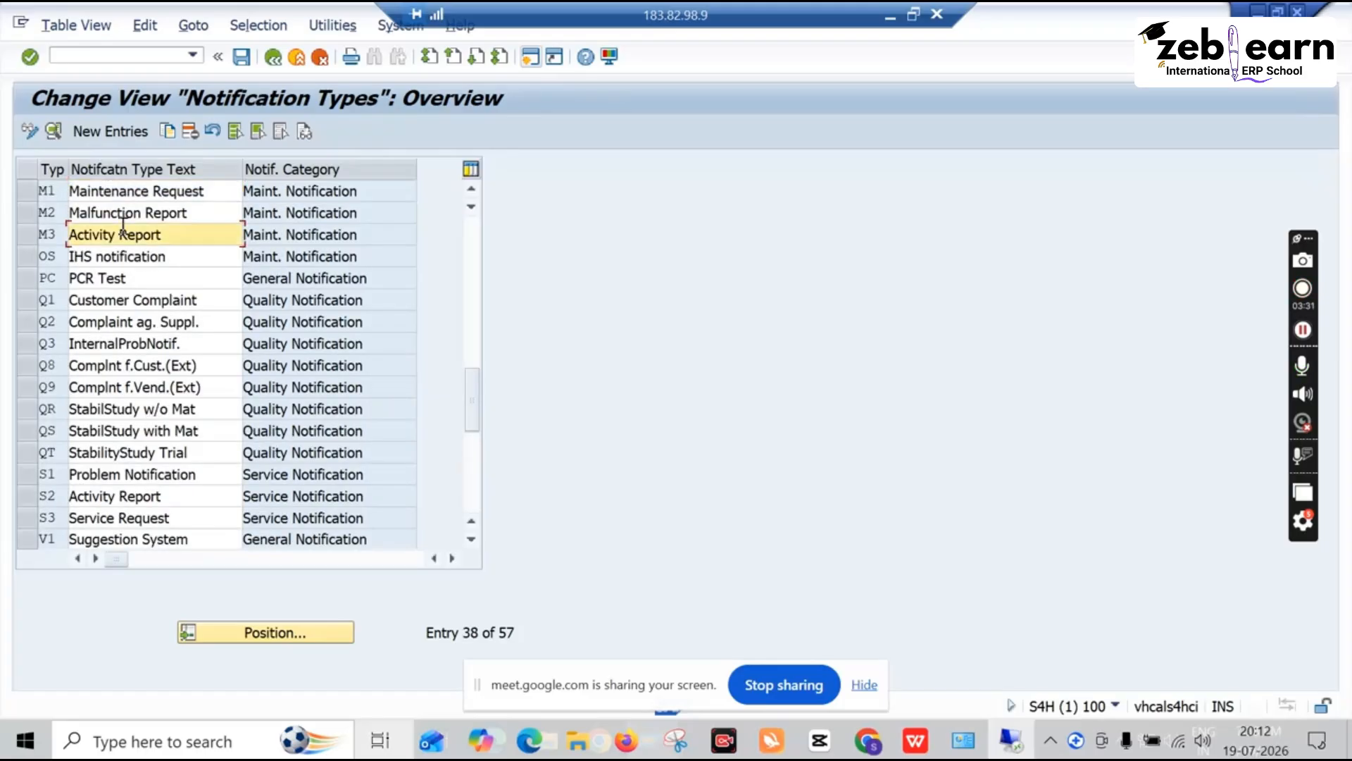
click(30, 189)
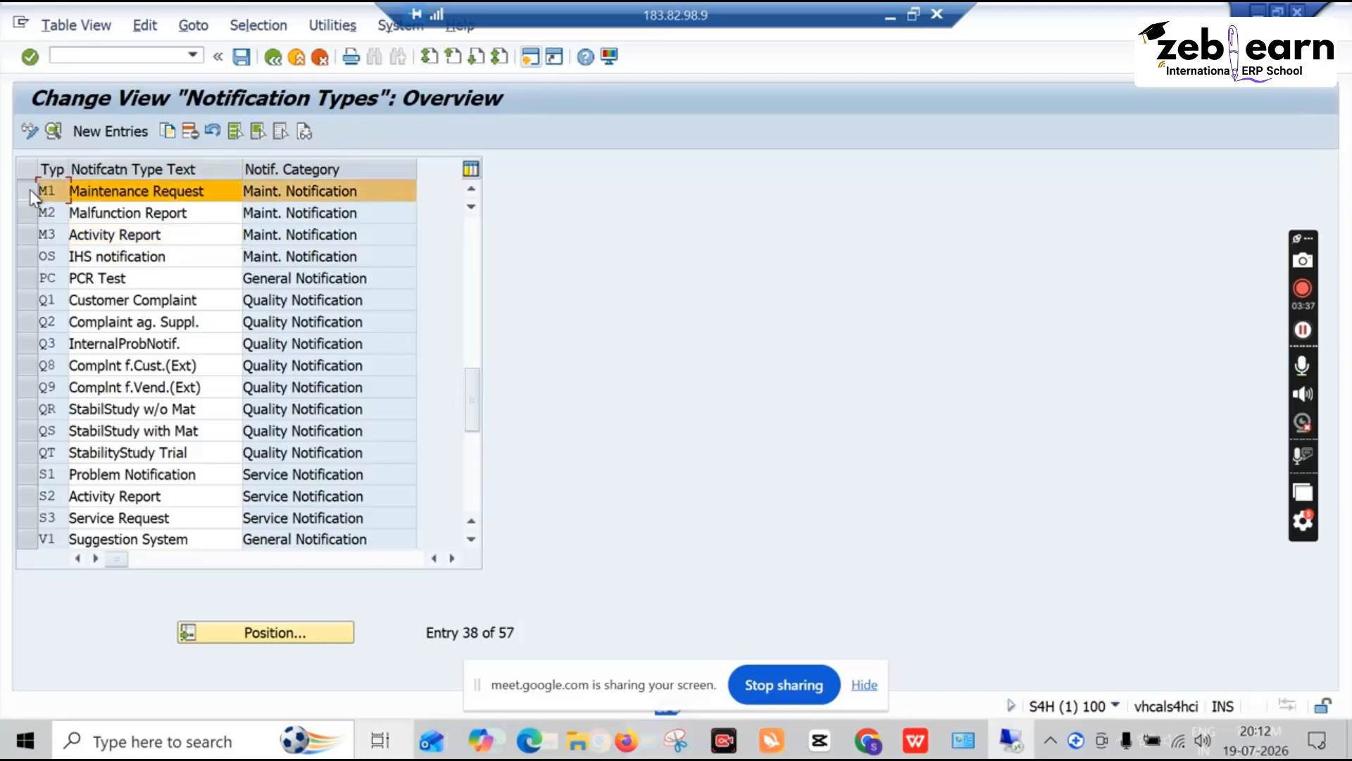
click(167, 131)
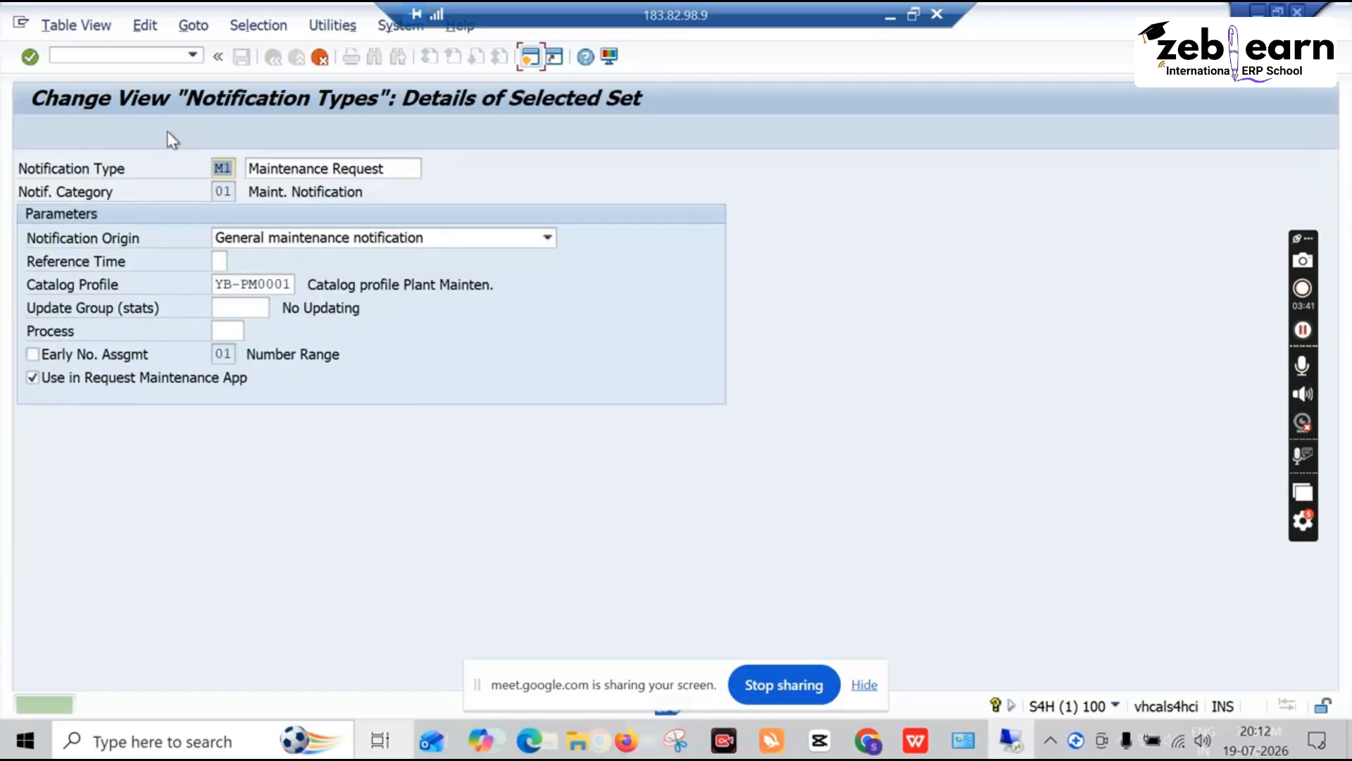
Set the copy's notification type to N1 and accept the copied entry
click(221, 162)
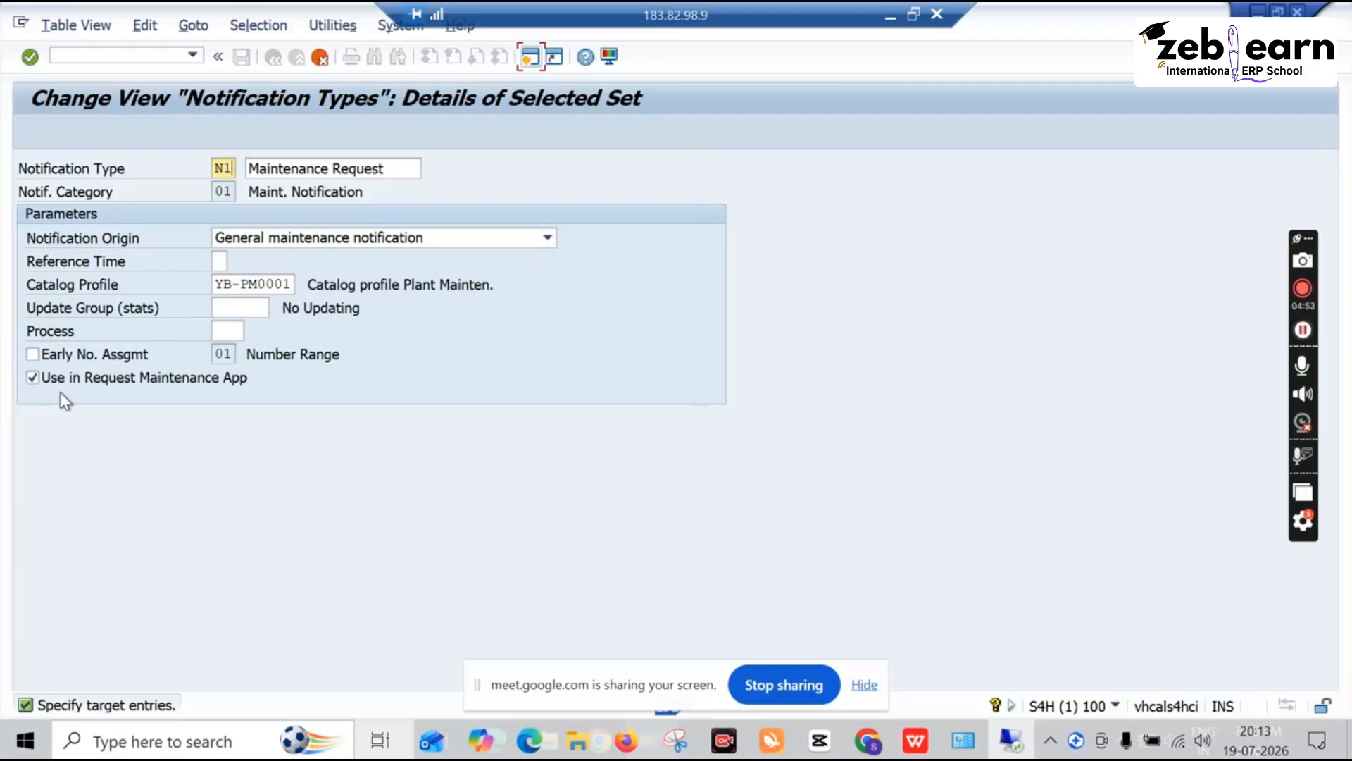
click(33, 378)
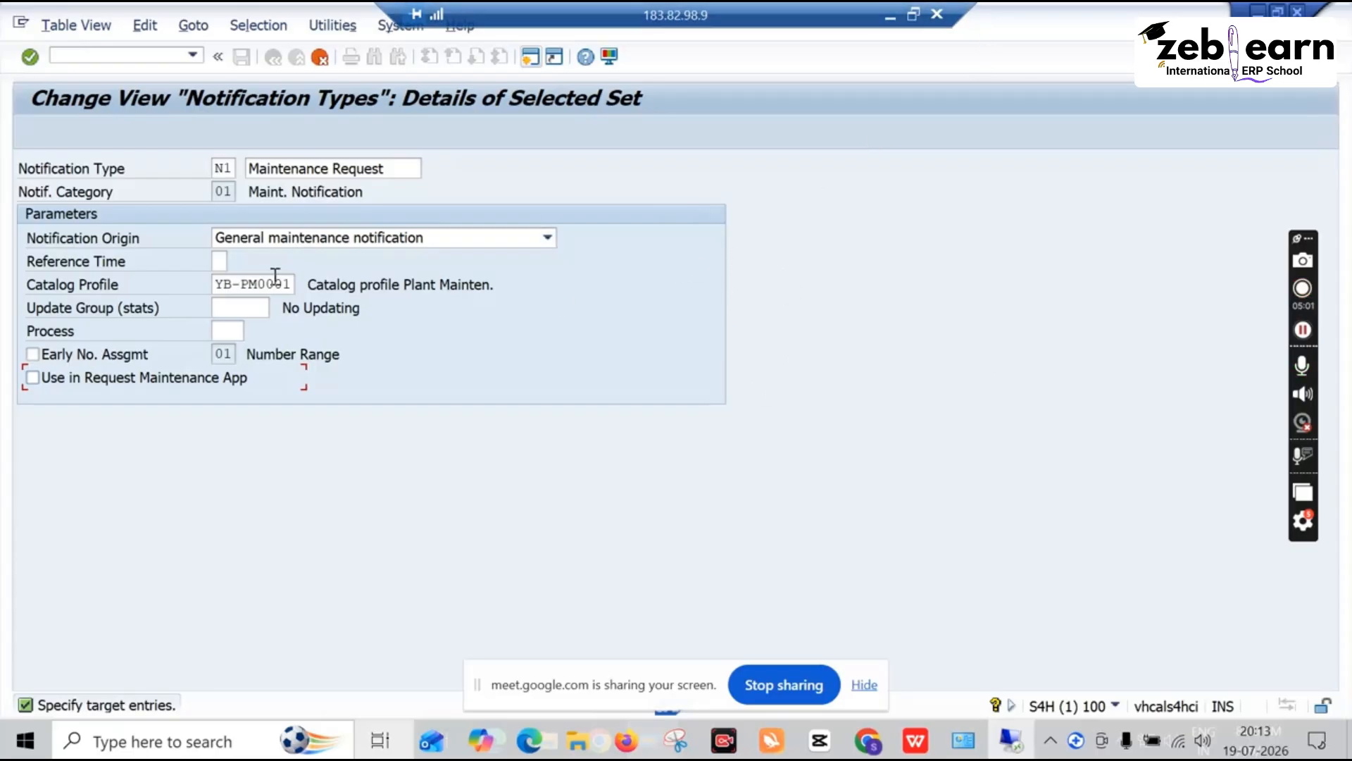
click(32, 377)
key(Return)
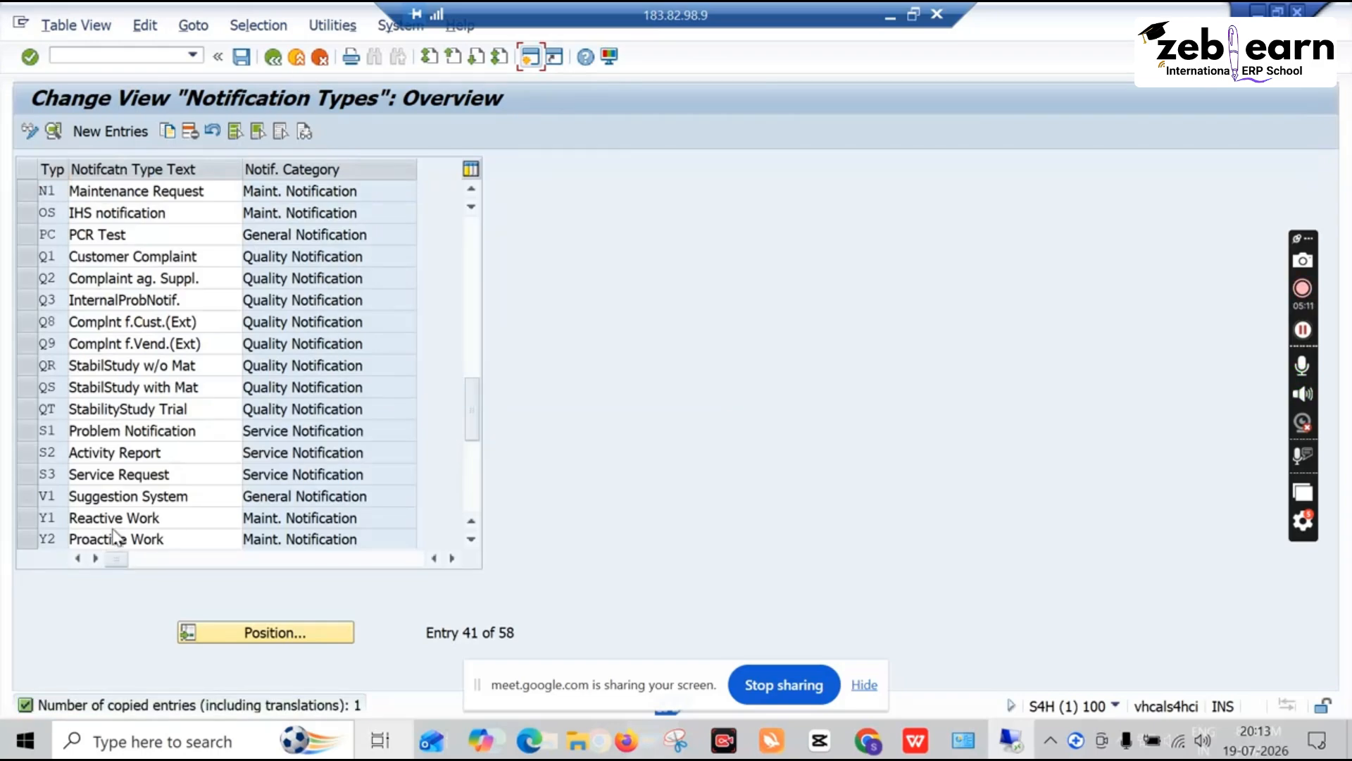
Locate and select the new N1 Maintenance Request entry in the overview, and save the notification types
drag(472, 412, 474, 424)
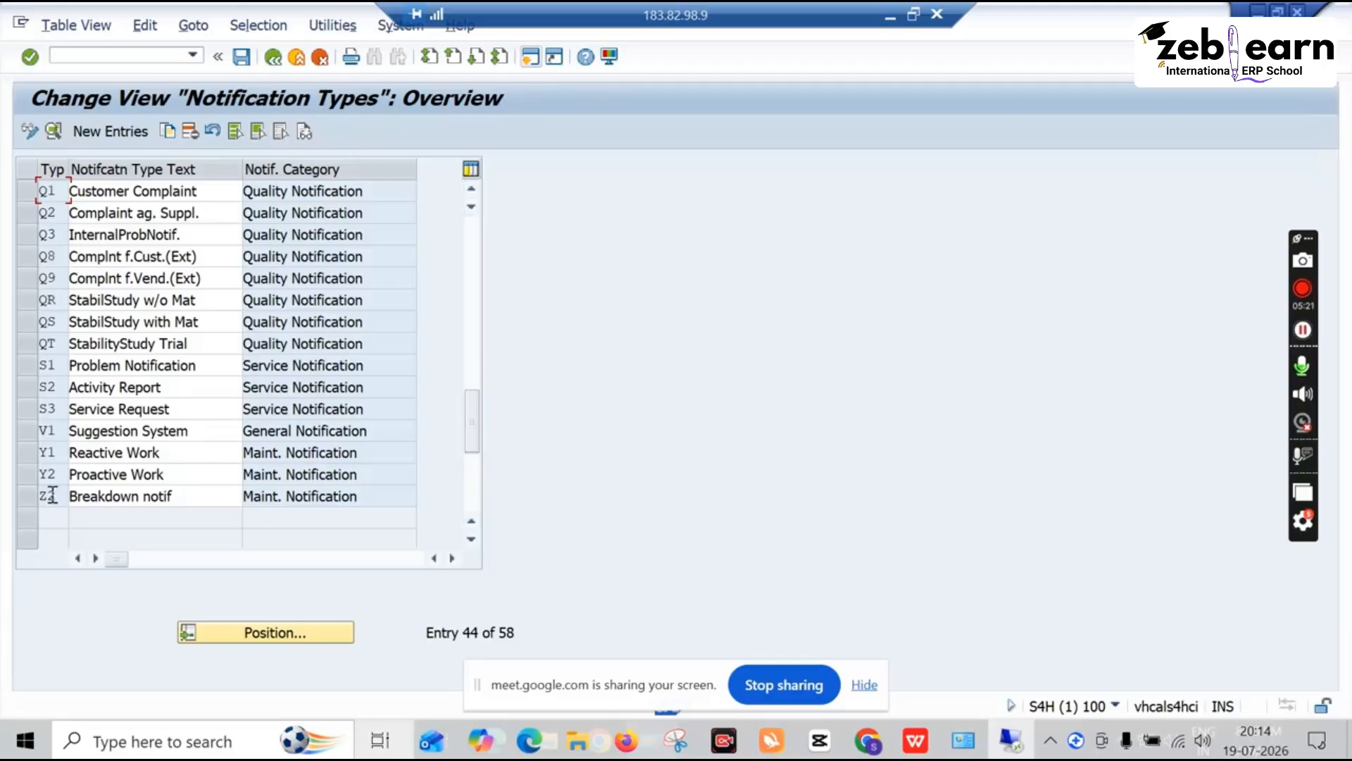
scroll(40, 461, up, 4)
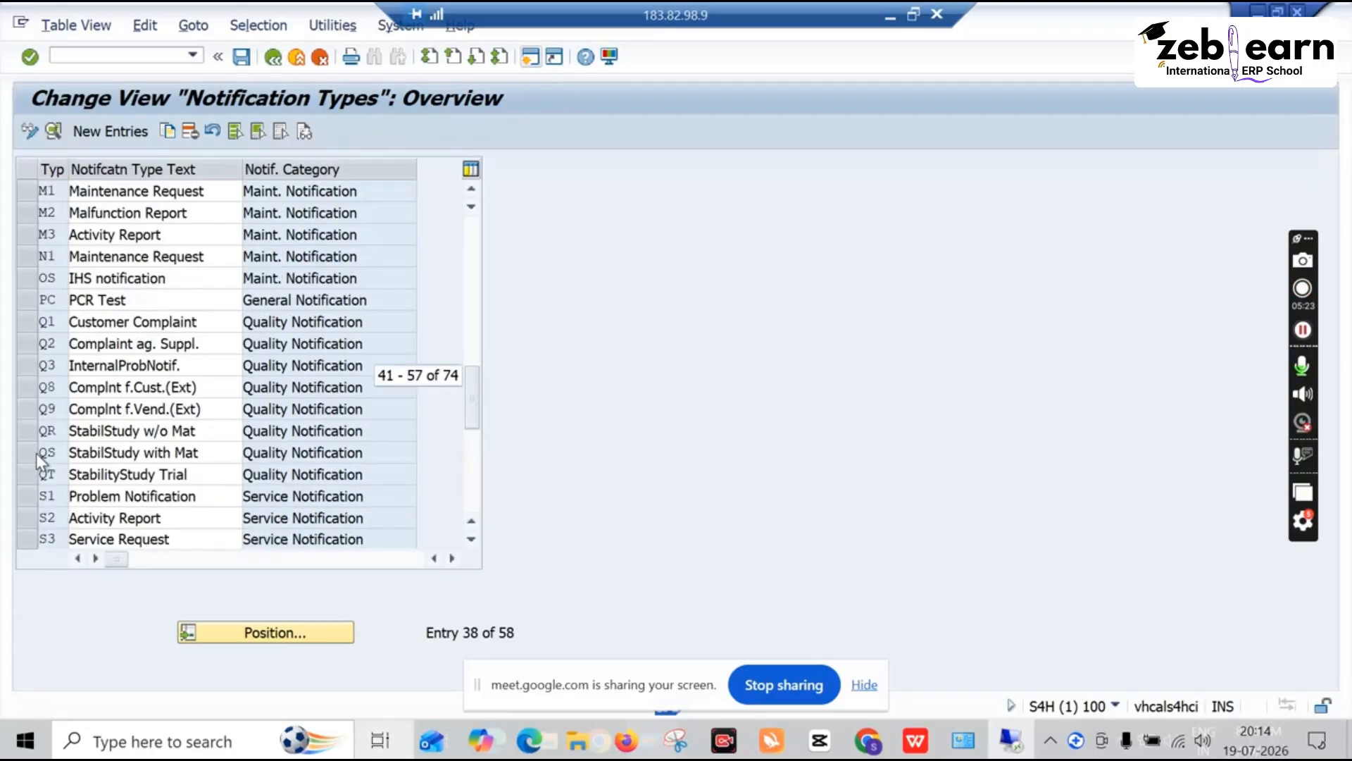
scroll(39, 459, up, 2)
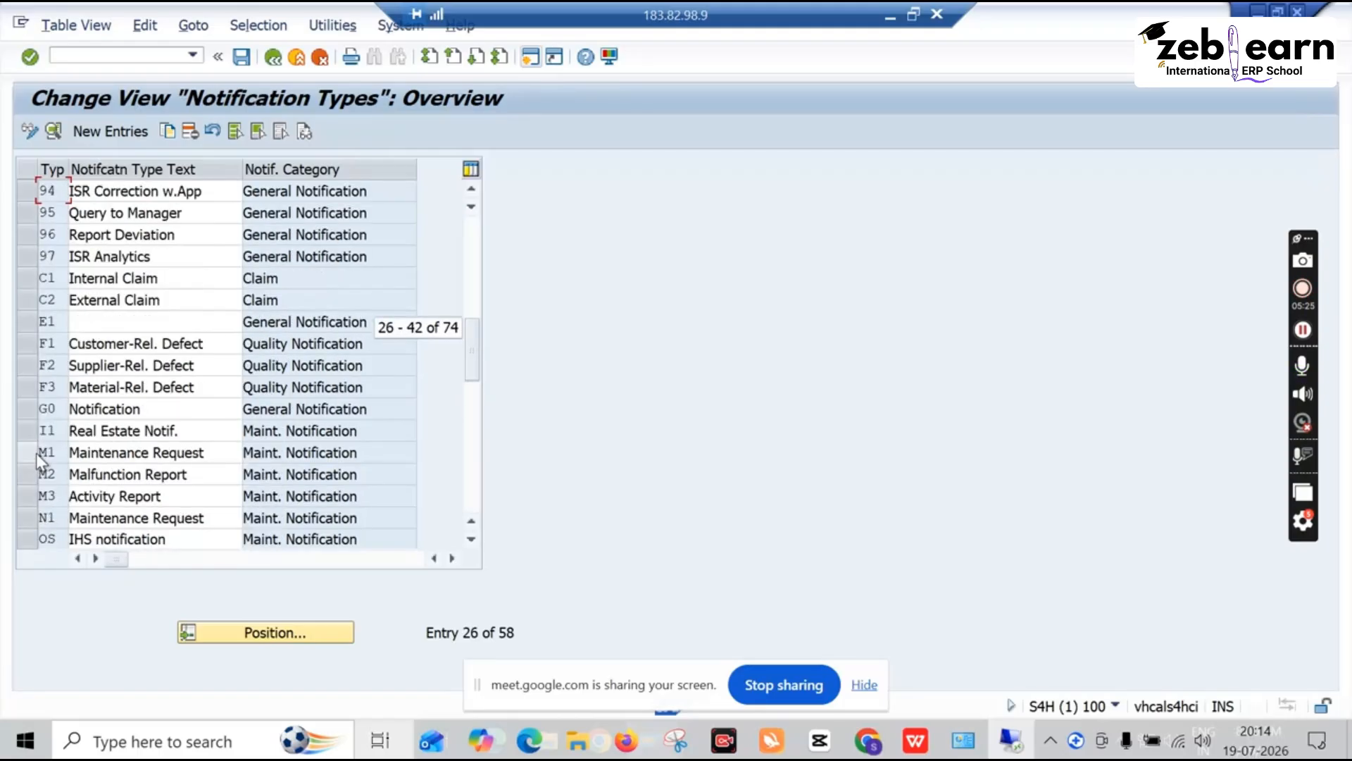
click(28, 517)
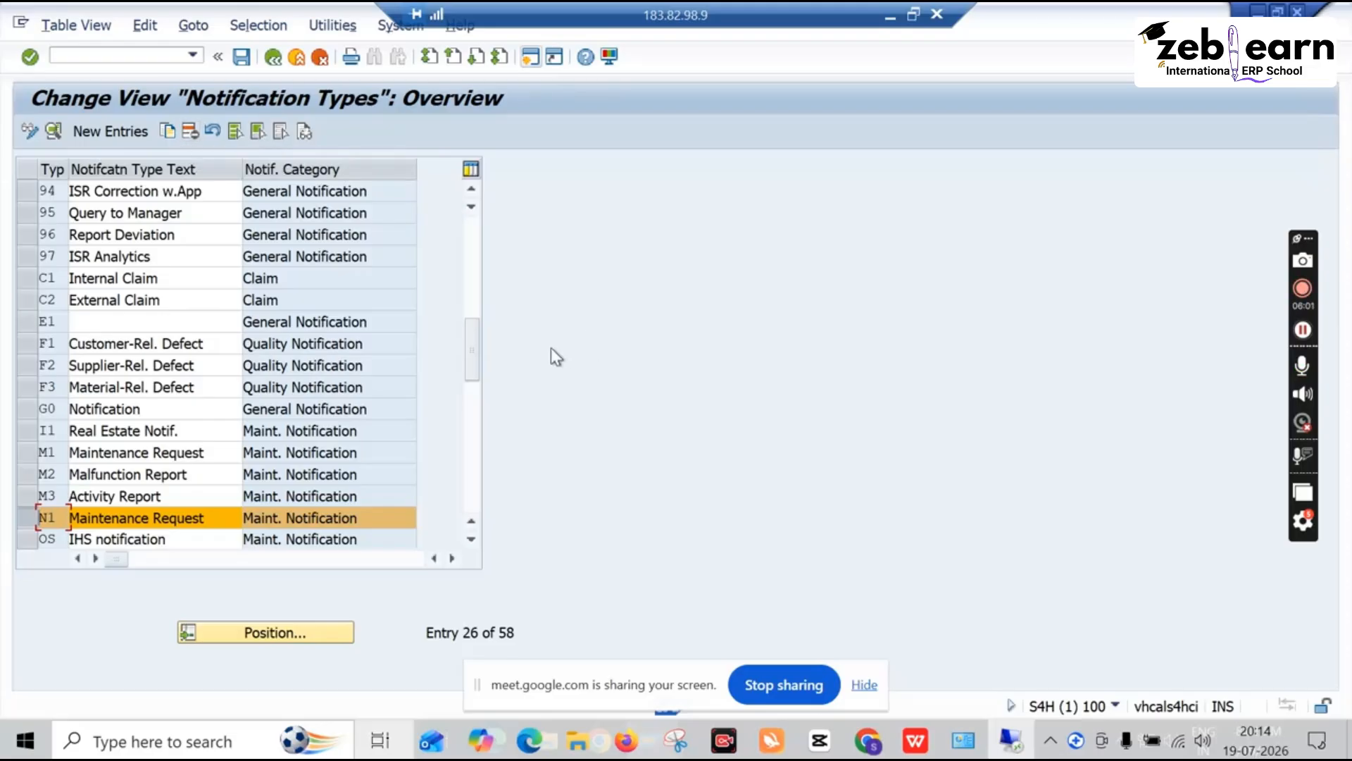
drag(475, 353, 475, 359)
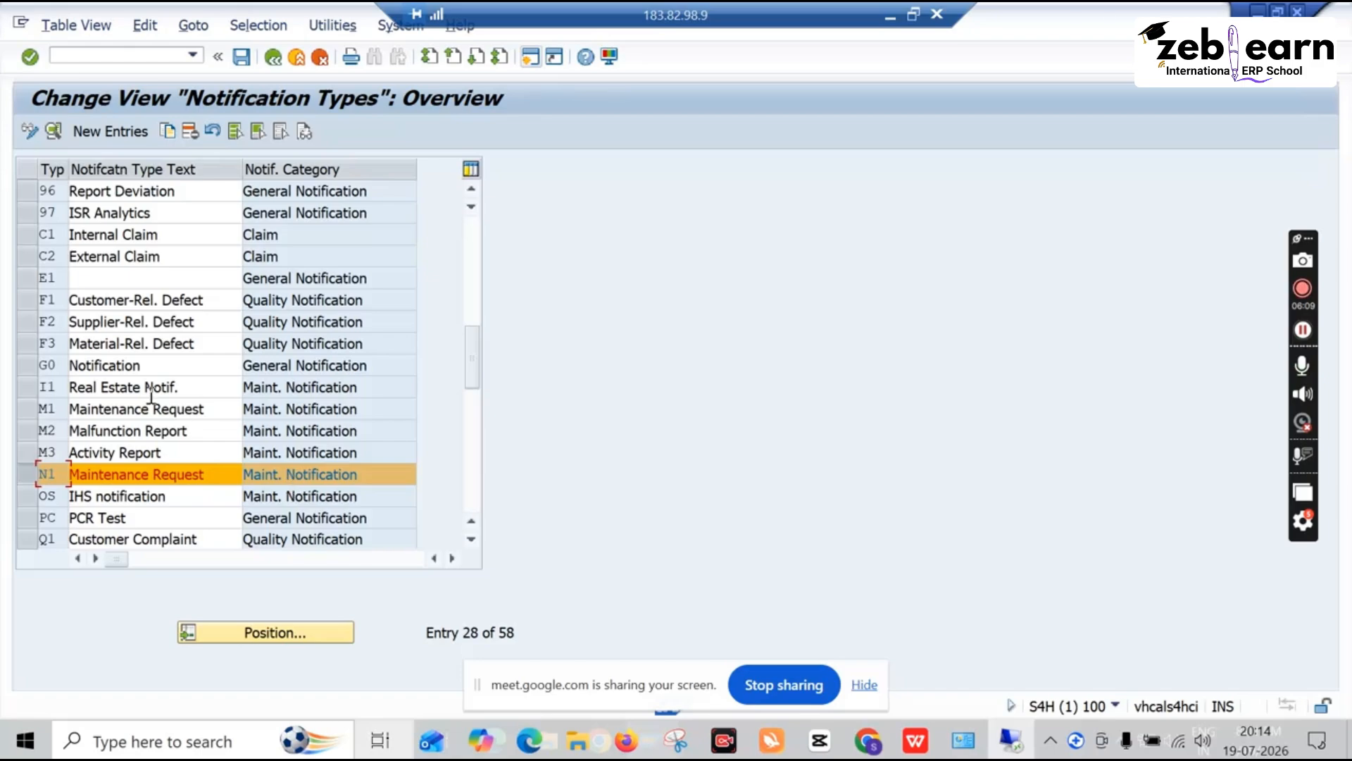
click(27, 474)
click(240, 59)
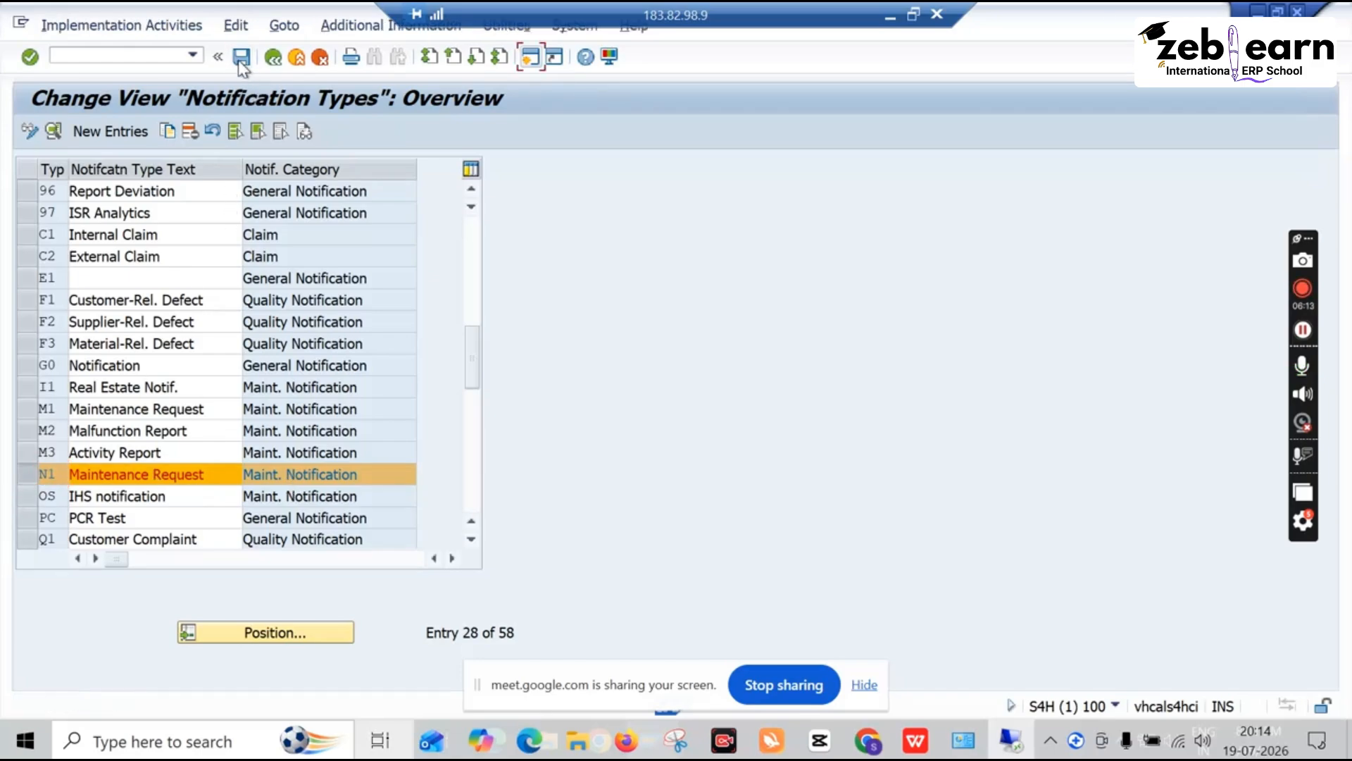
click(379, 358)
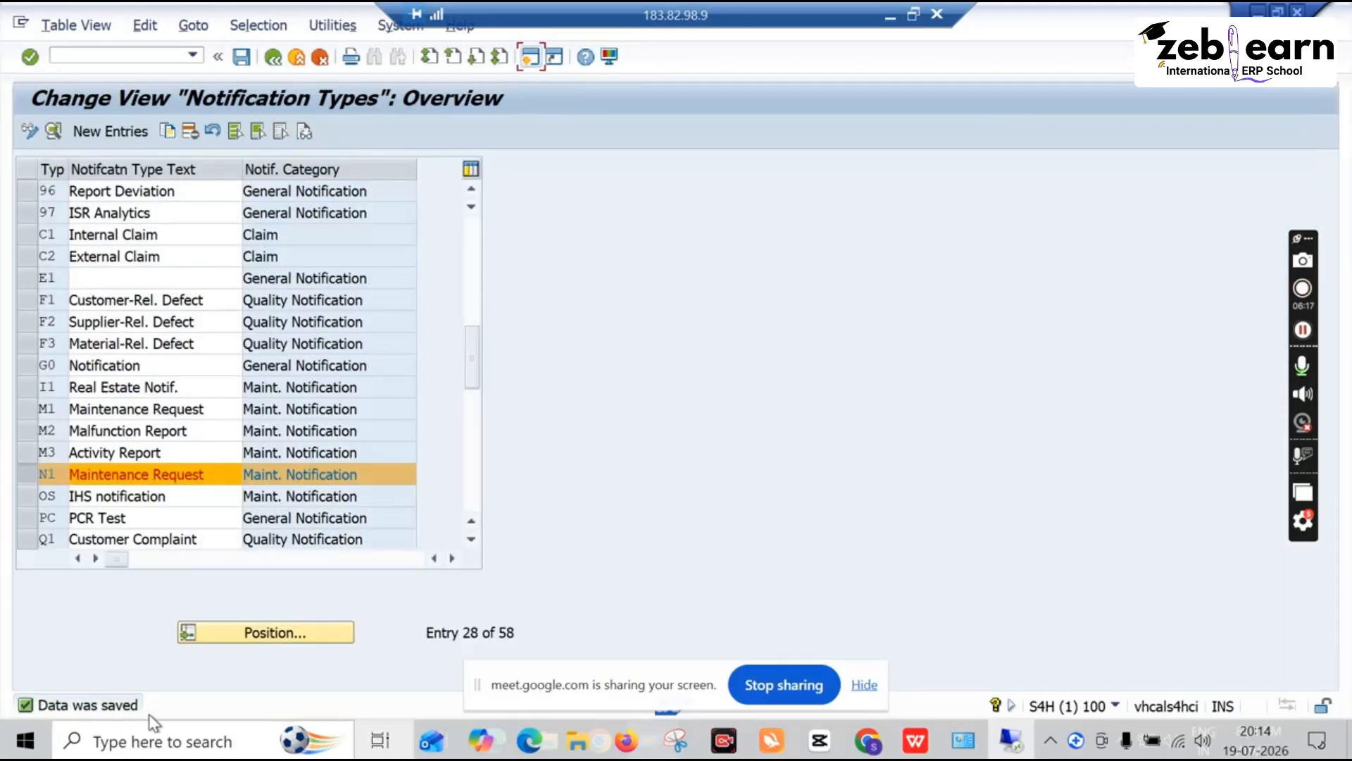
Start a test notification of type N1 through transaction IW21 in a new SAP GUI window, dismissing the information dialogs
click(532, 58)
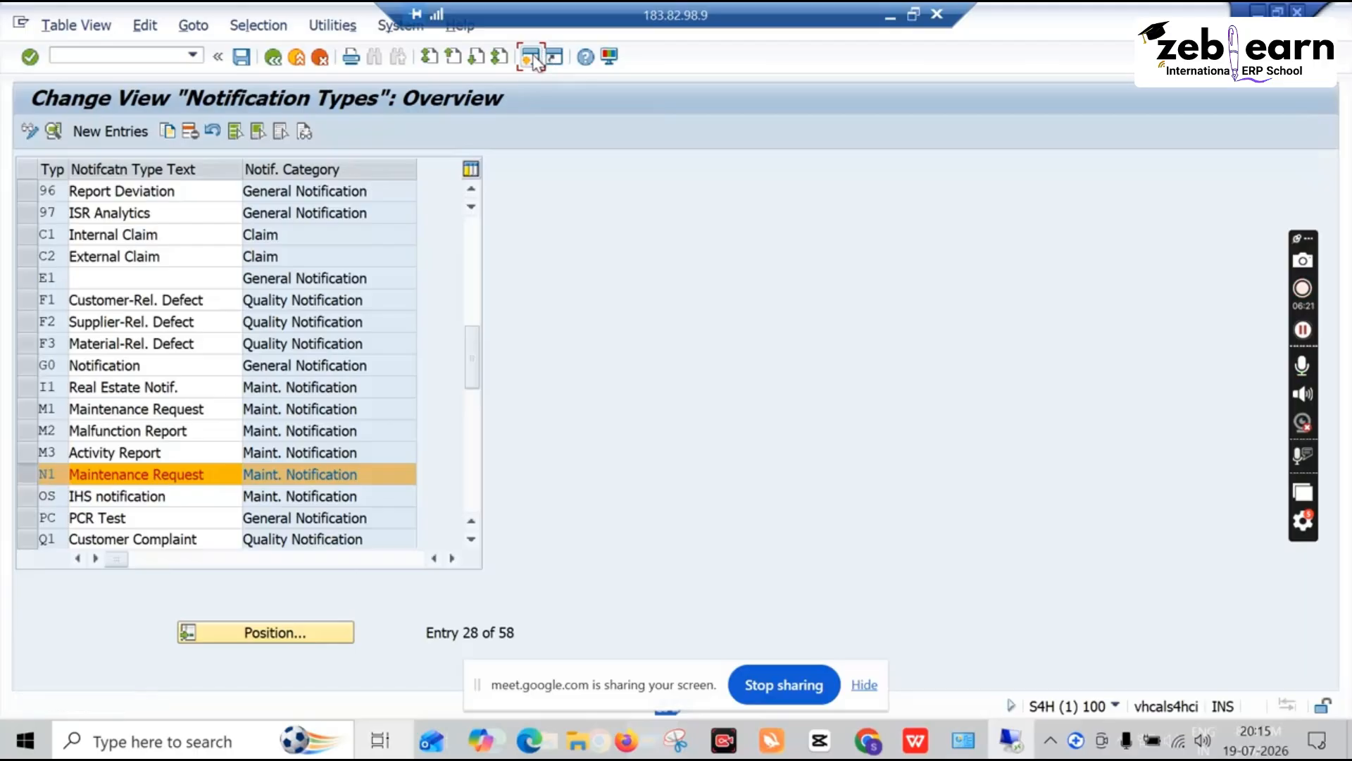
text(IW2`)
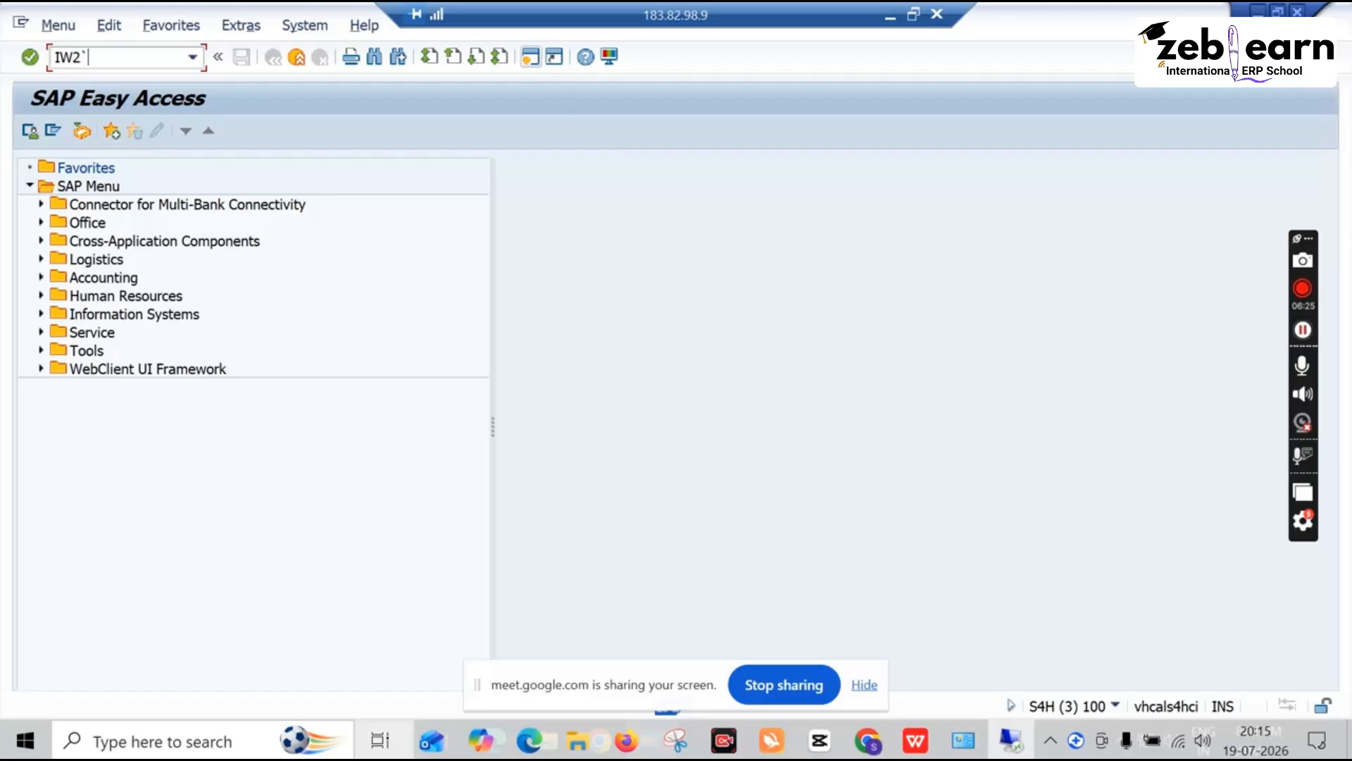
key(BackSpace)
text(1)
key(Return)
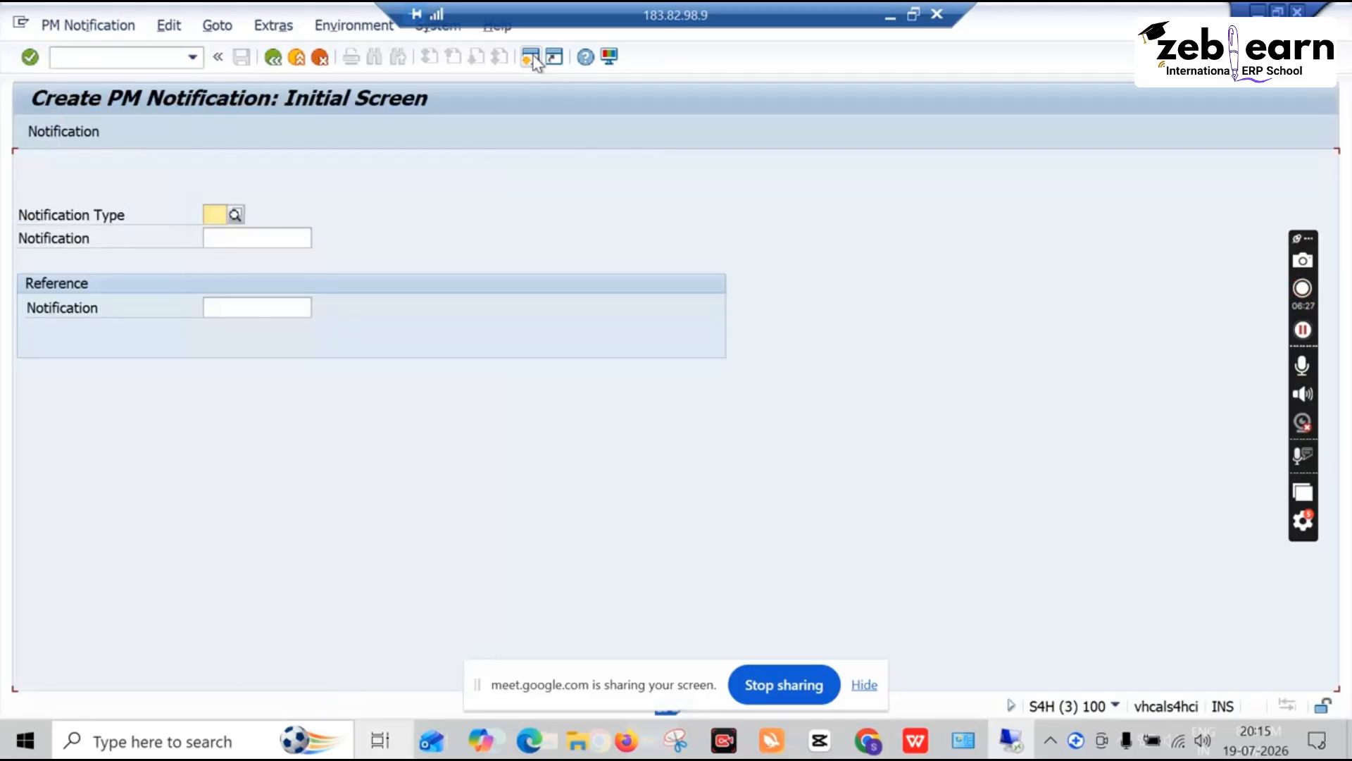
click(234, 215)
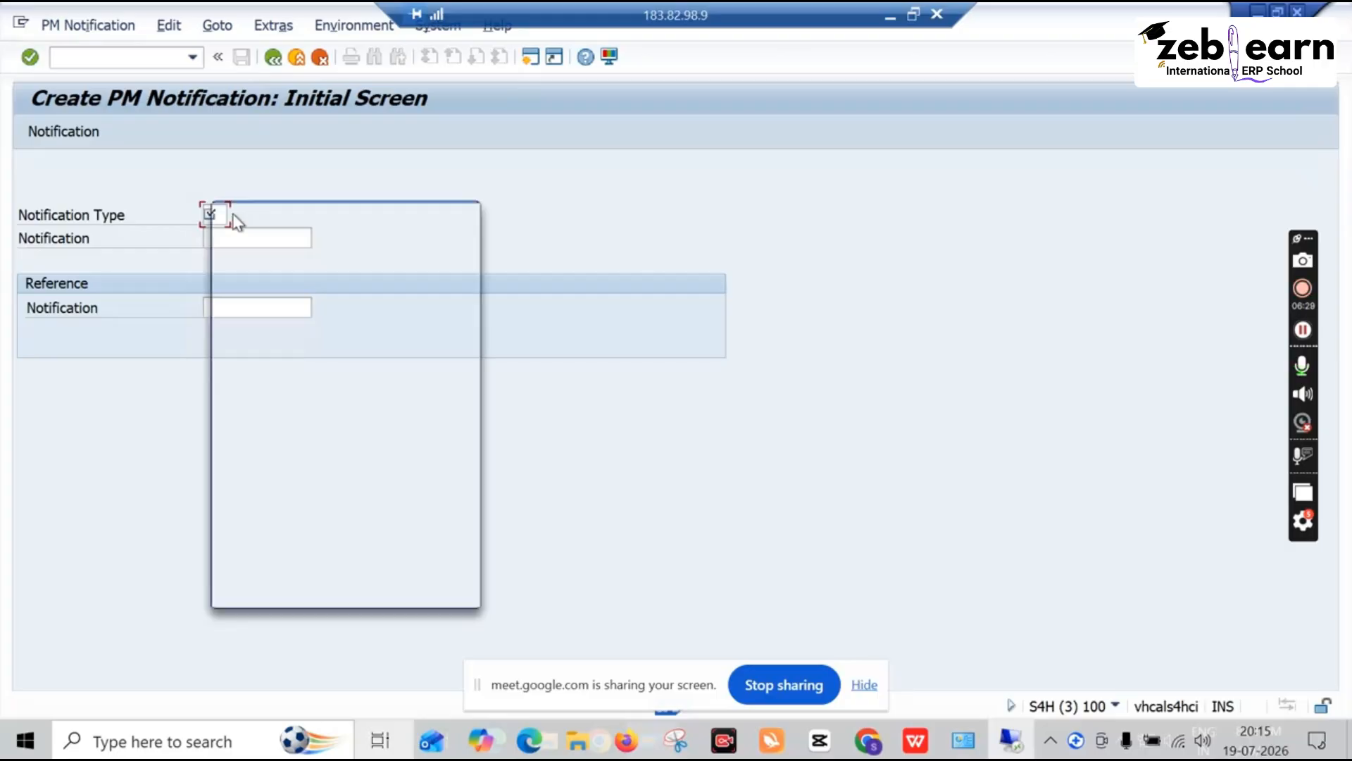
key(Return)
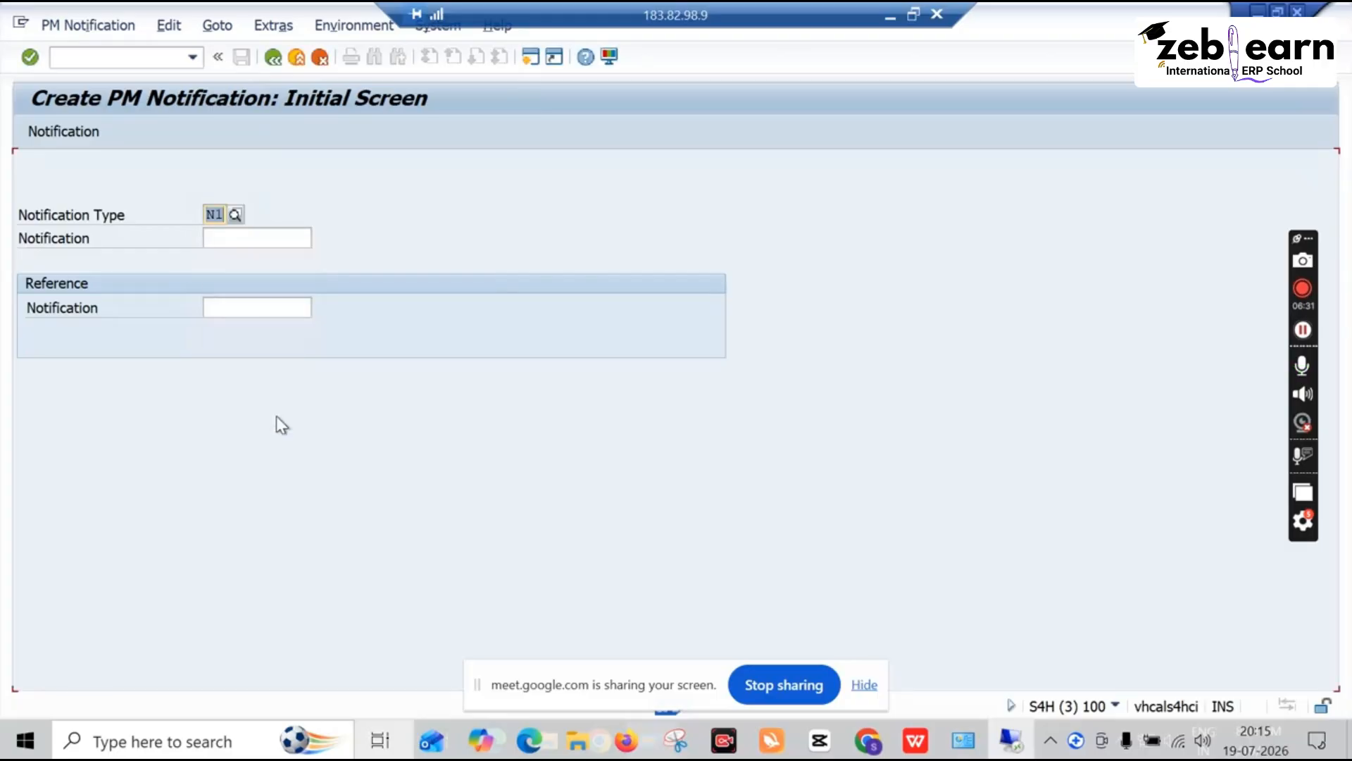
key(Return)
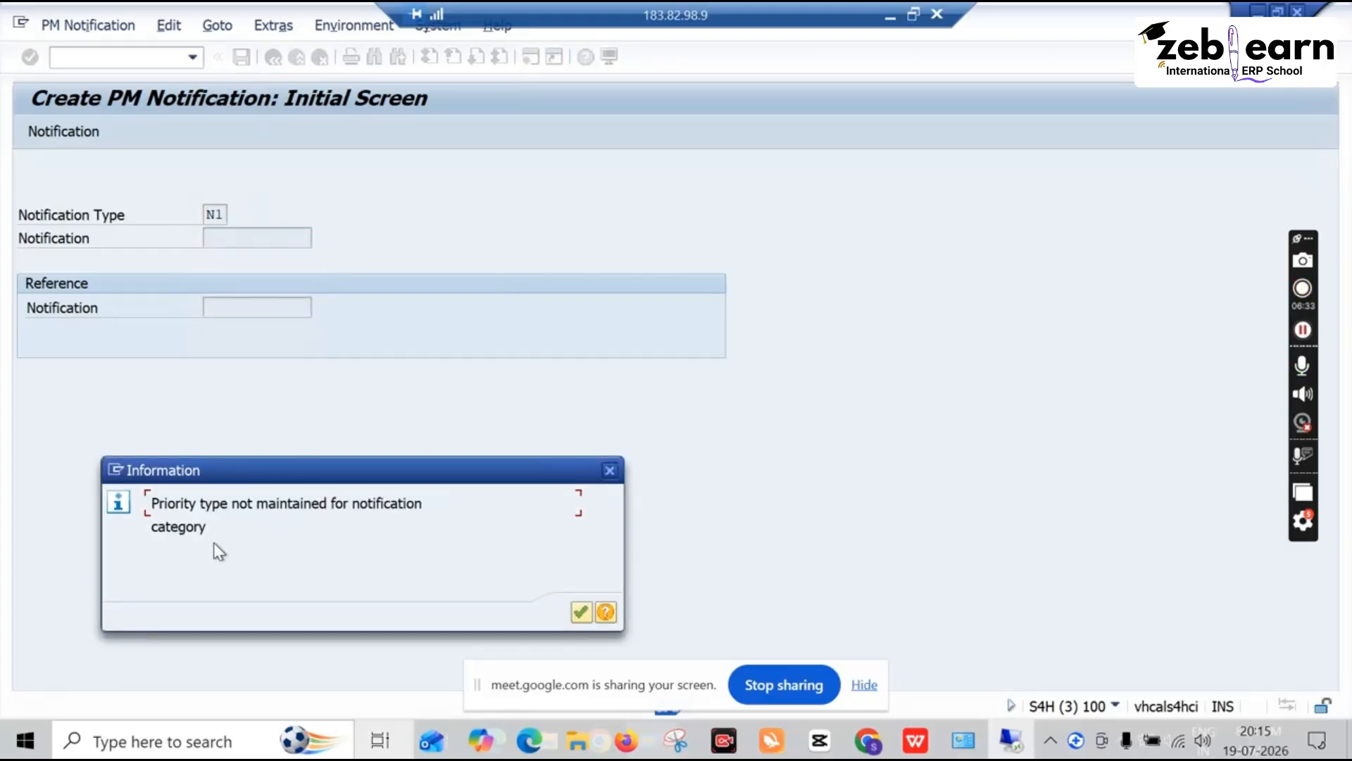
drag(282, 470, 266, 429)
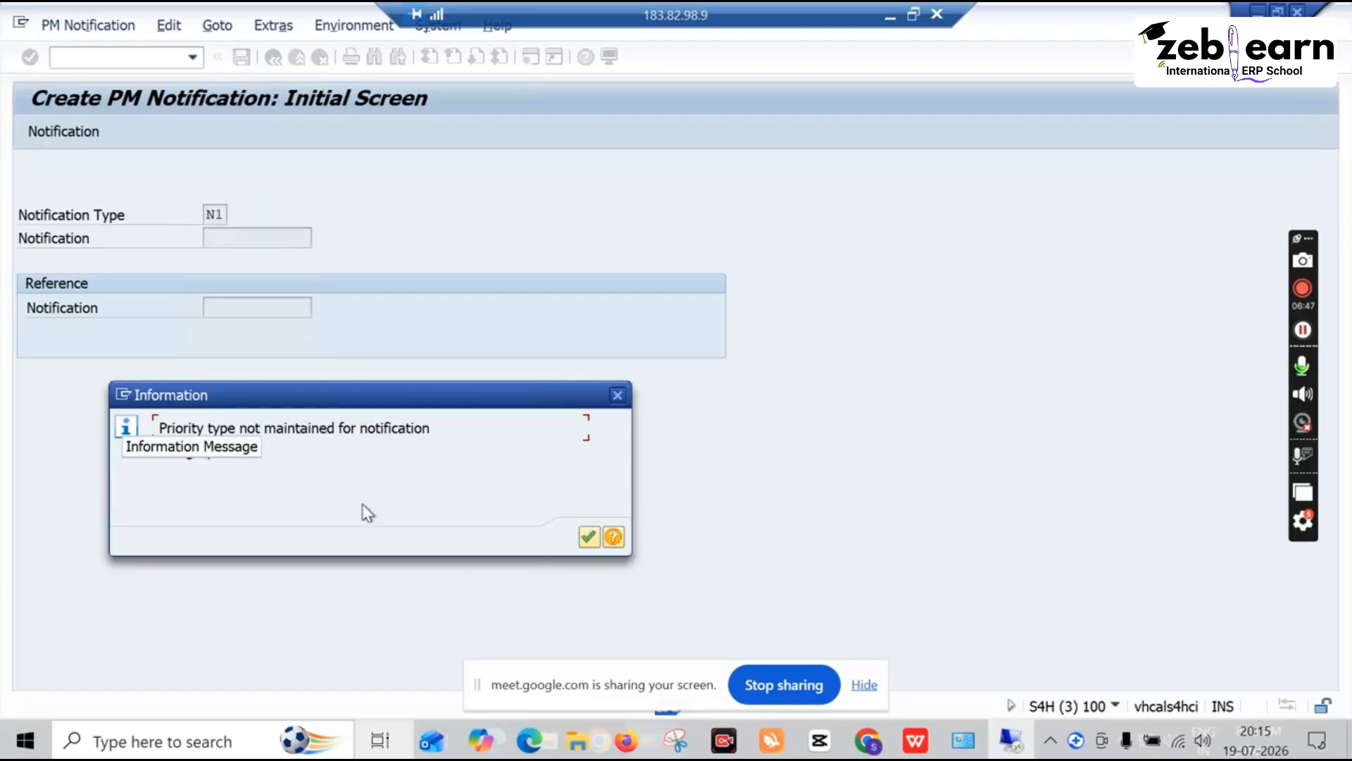
click(617, 399)
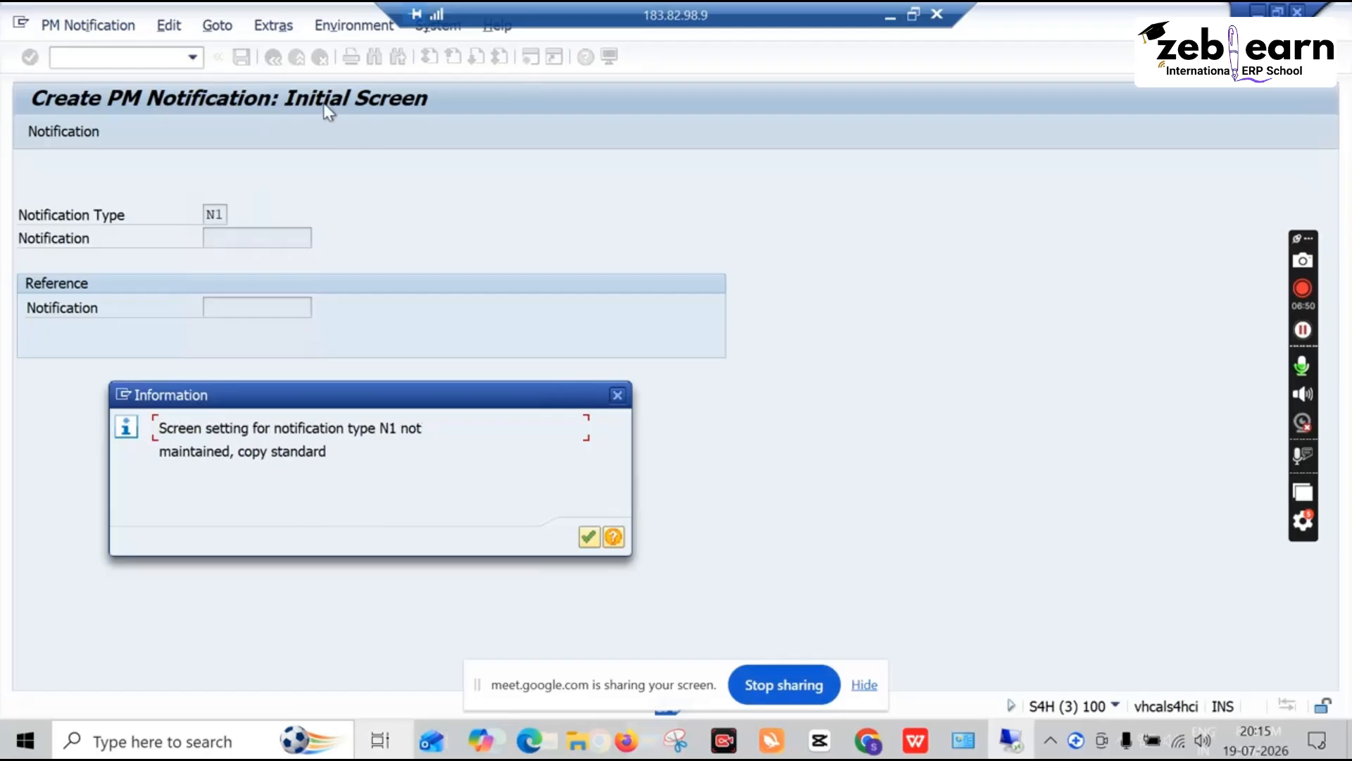
click(618, 396)
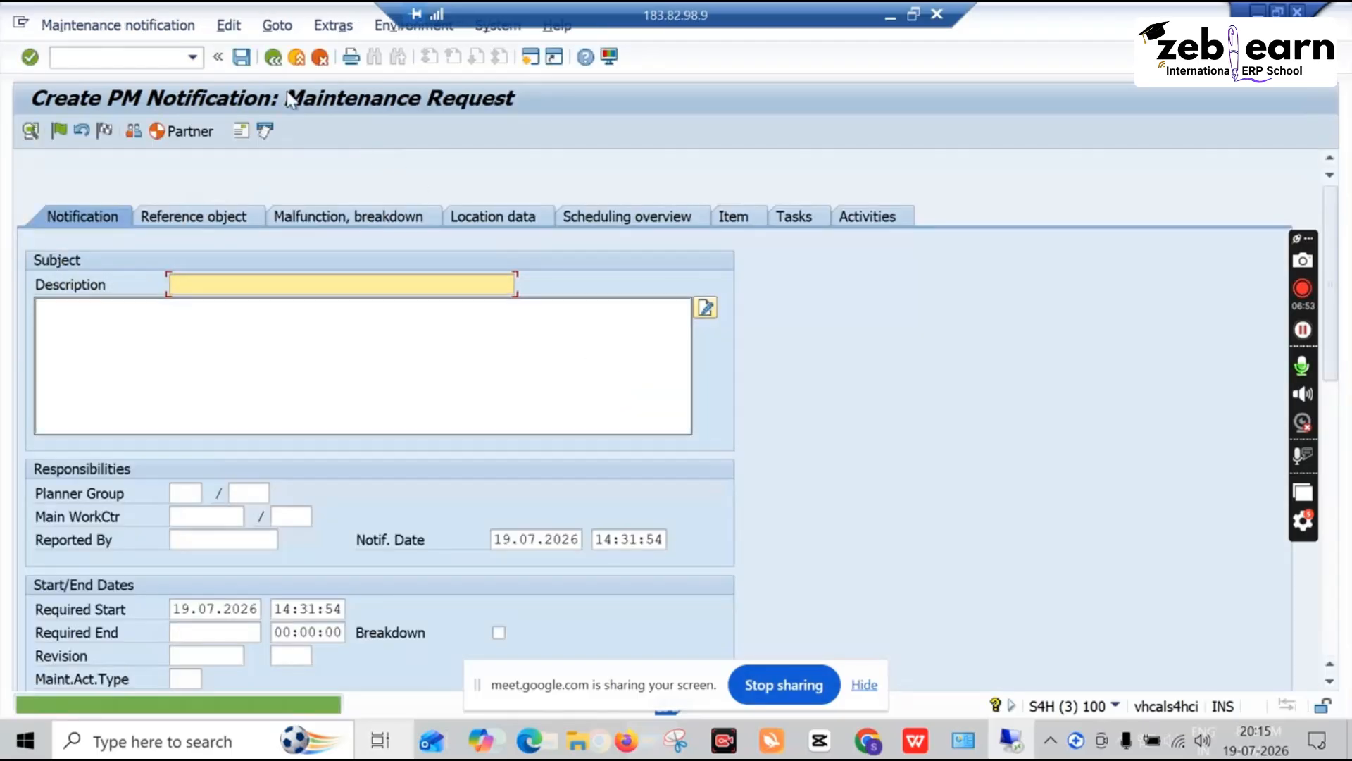
Leave the test notification without saving it, and close the extra session to return to the notification types overview
click(273, 57)
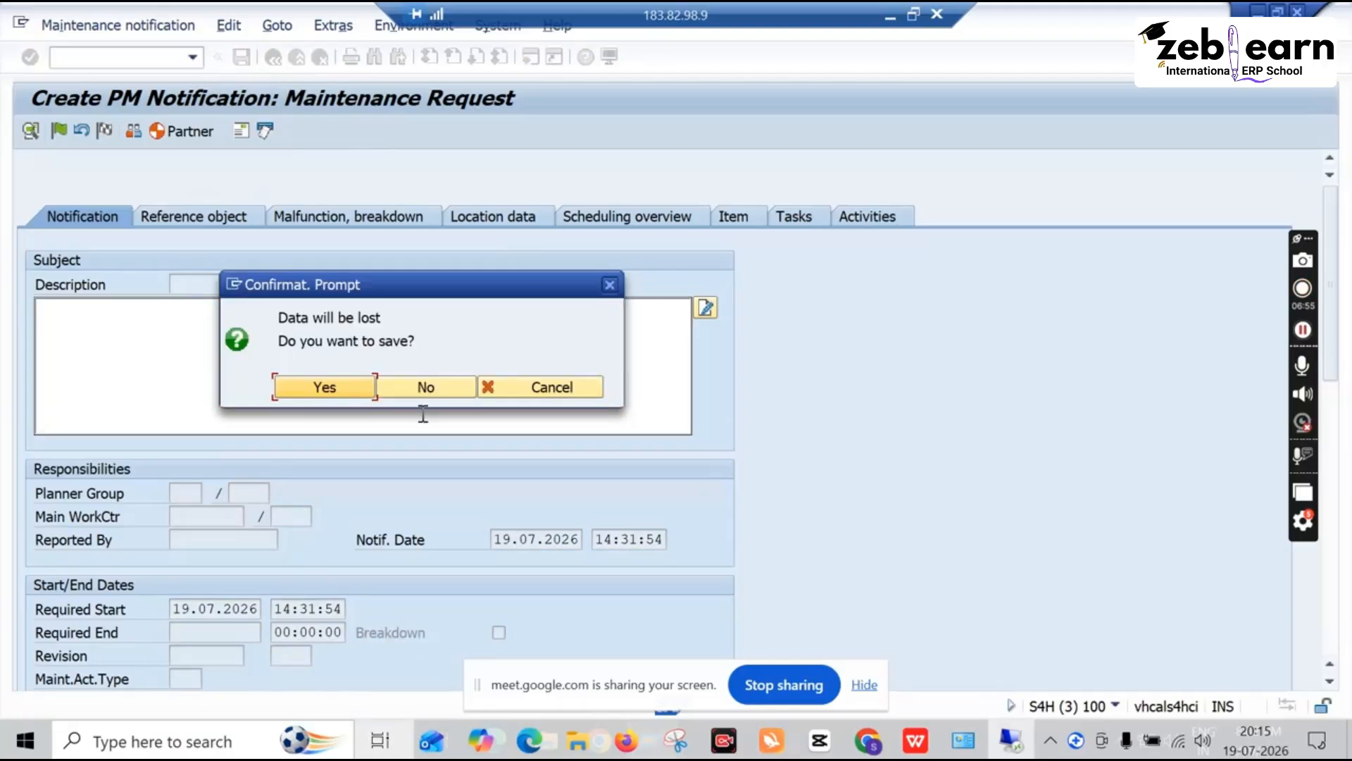
click(419, 388)
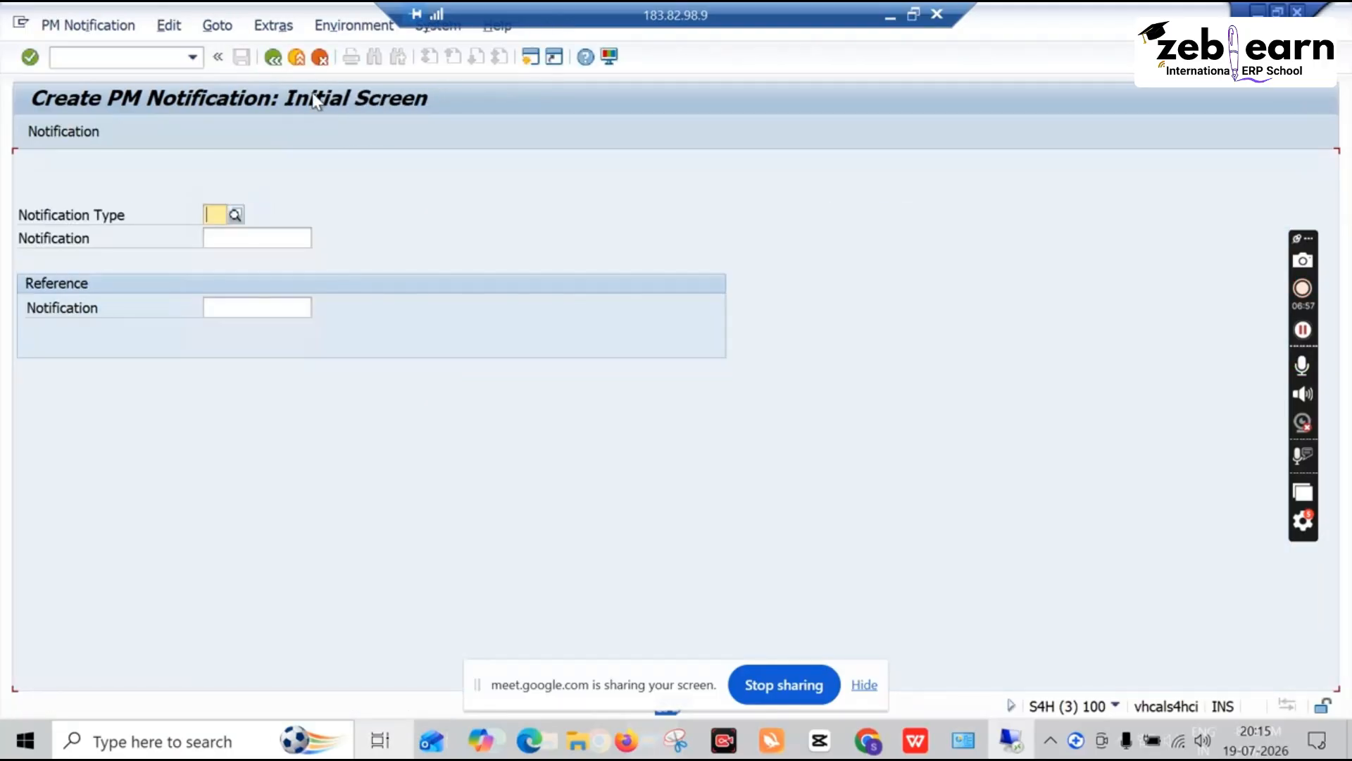
click(273, 57)
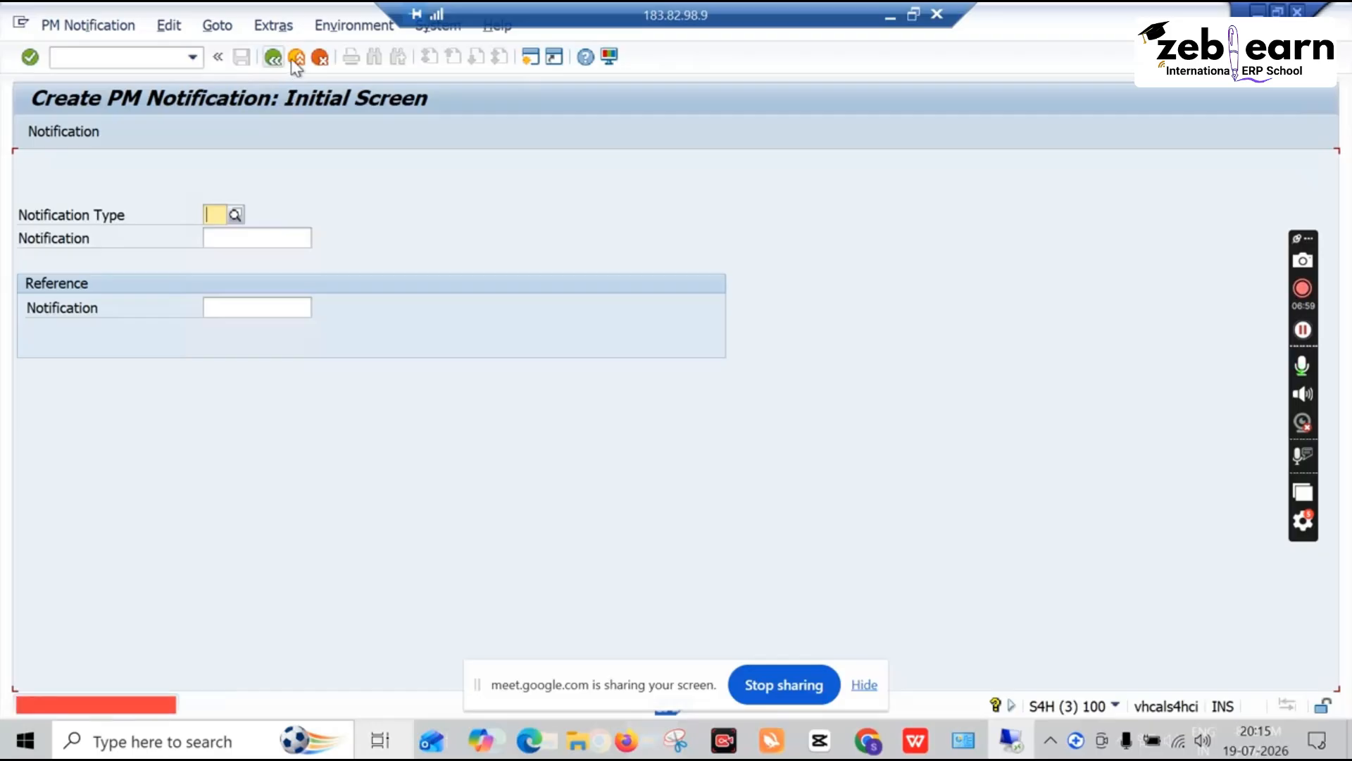
click(272, 57)
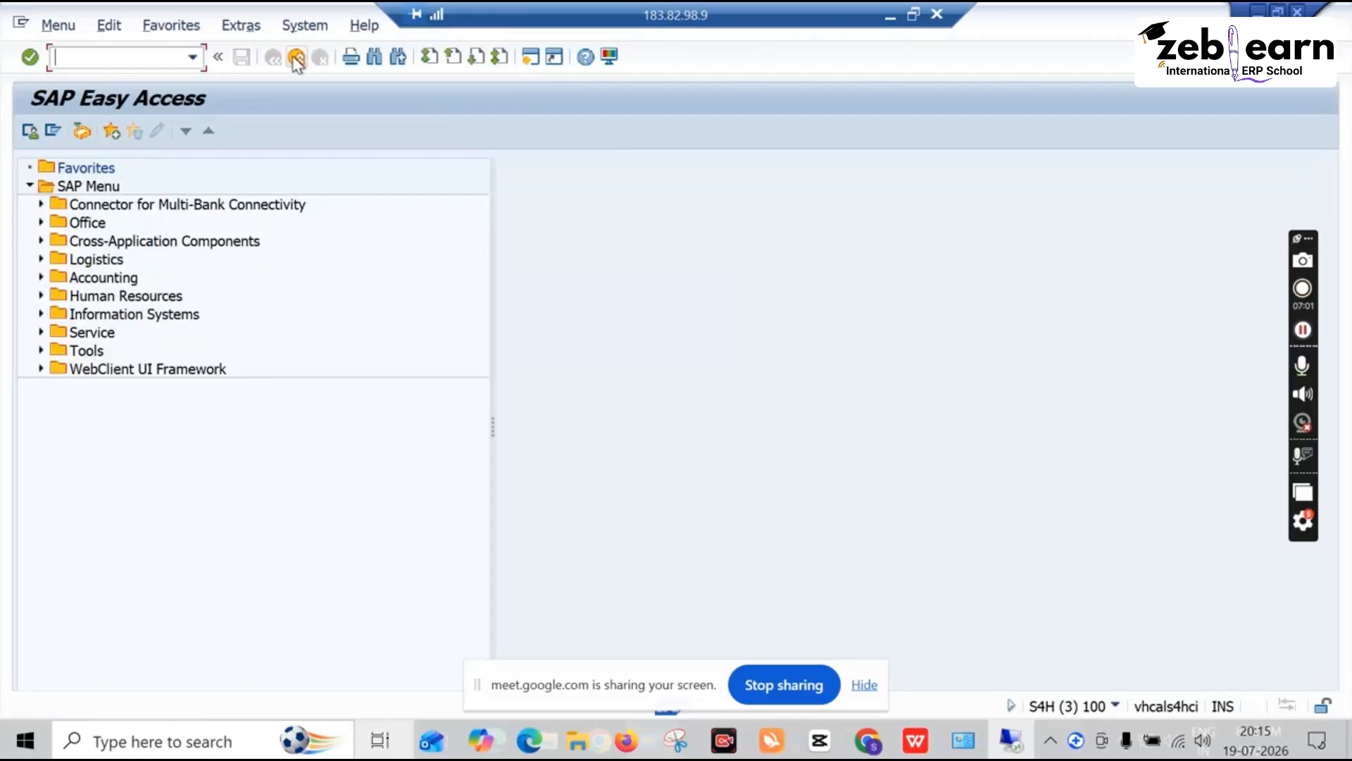
click(296, 58)
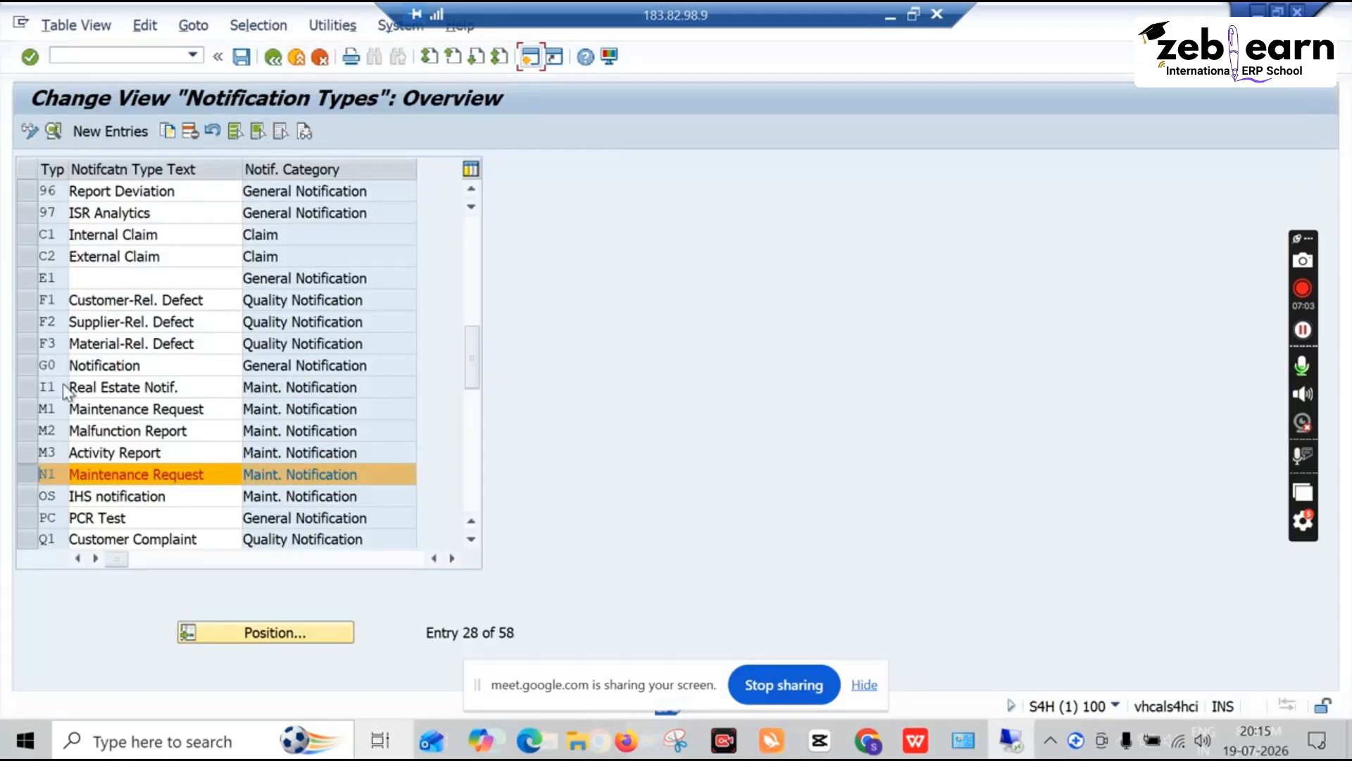
Return to the IMG structure and expand Notification Content under Notification Creation
click(274, 59)
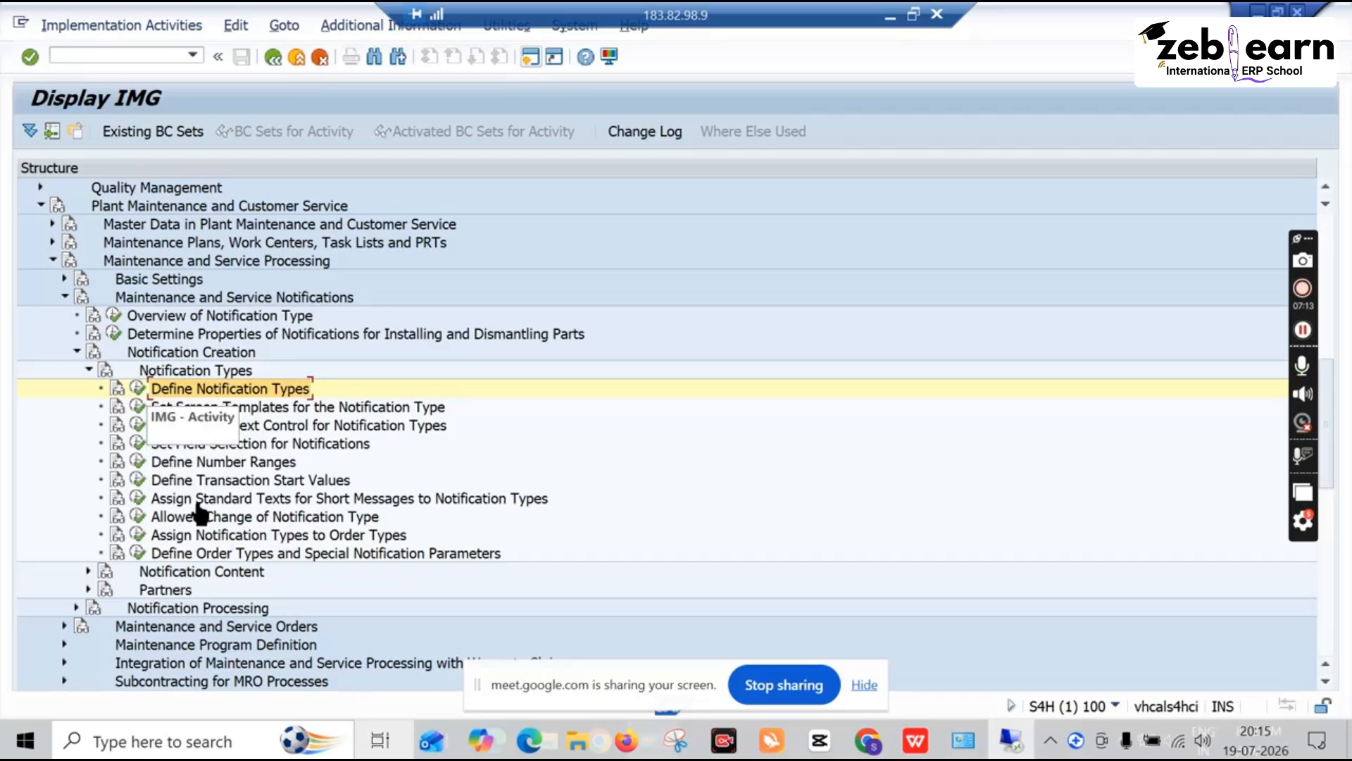
scroll(199, 512, down, 2)
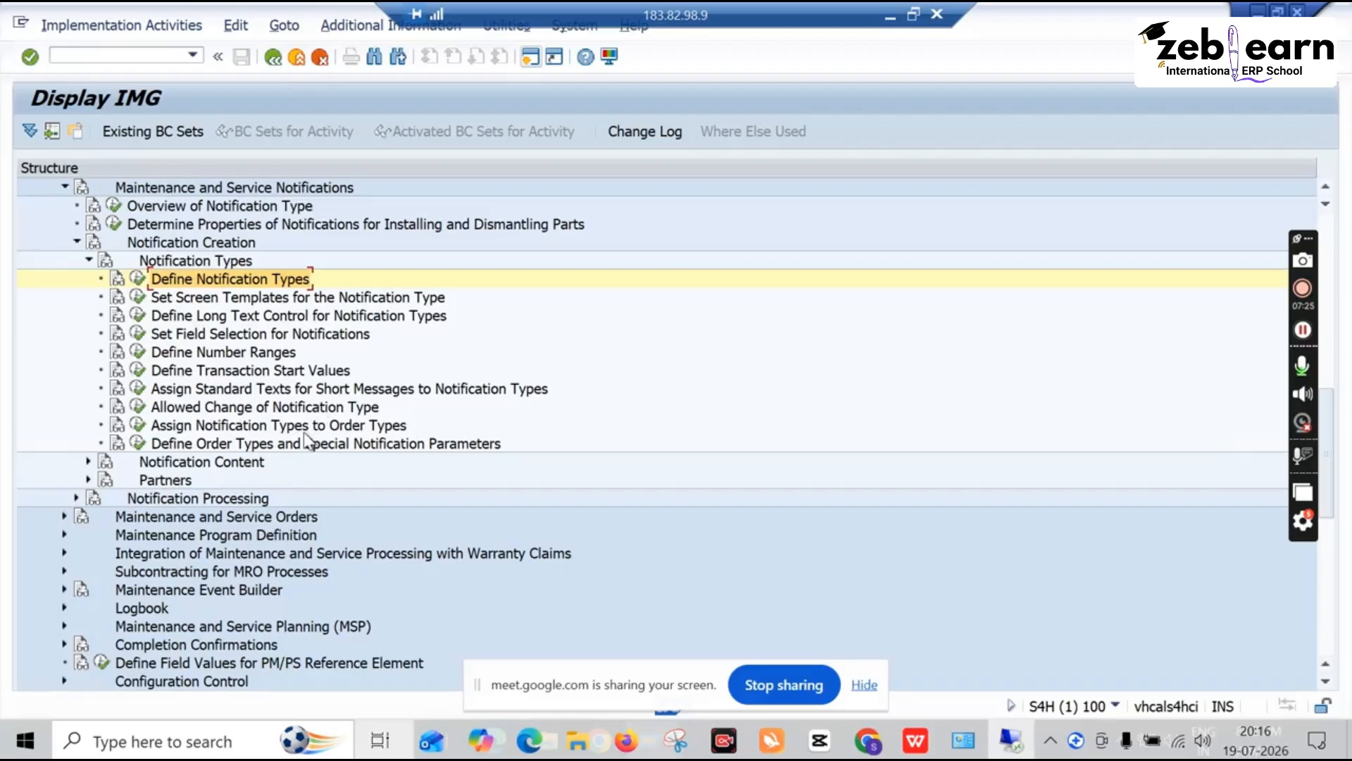
click(89, 461)
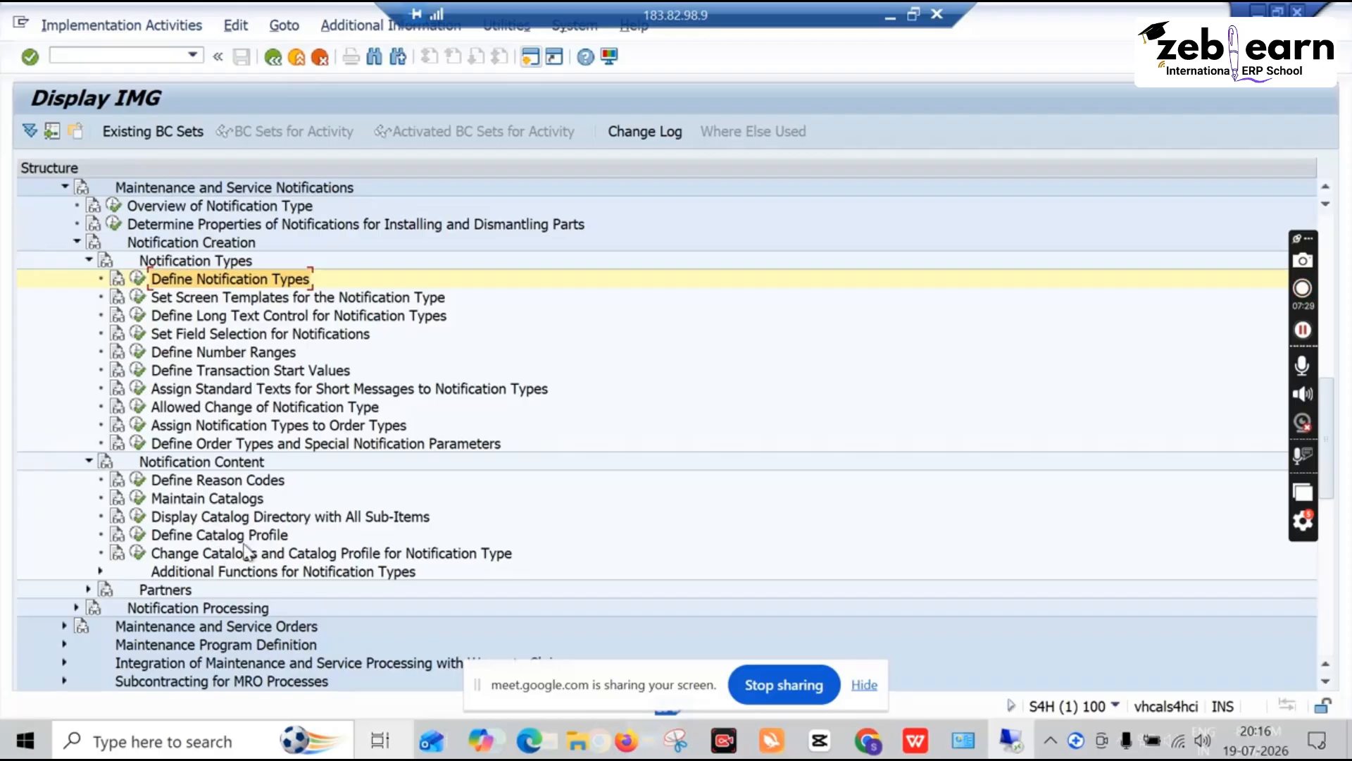
Expand Notification Processing and examine the activities under Response Time Monitoring, including Event Prioritization, then collapse Response Time Monitoring again
scroll(131, 602, down, 3)
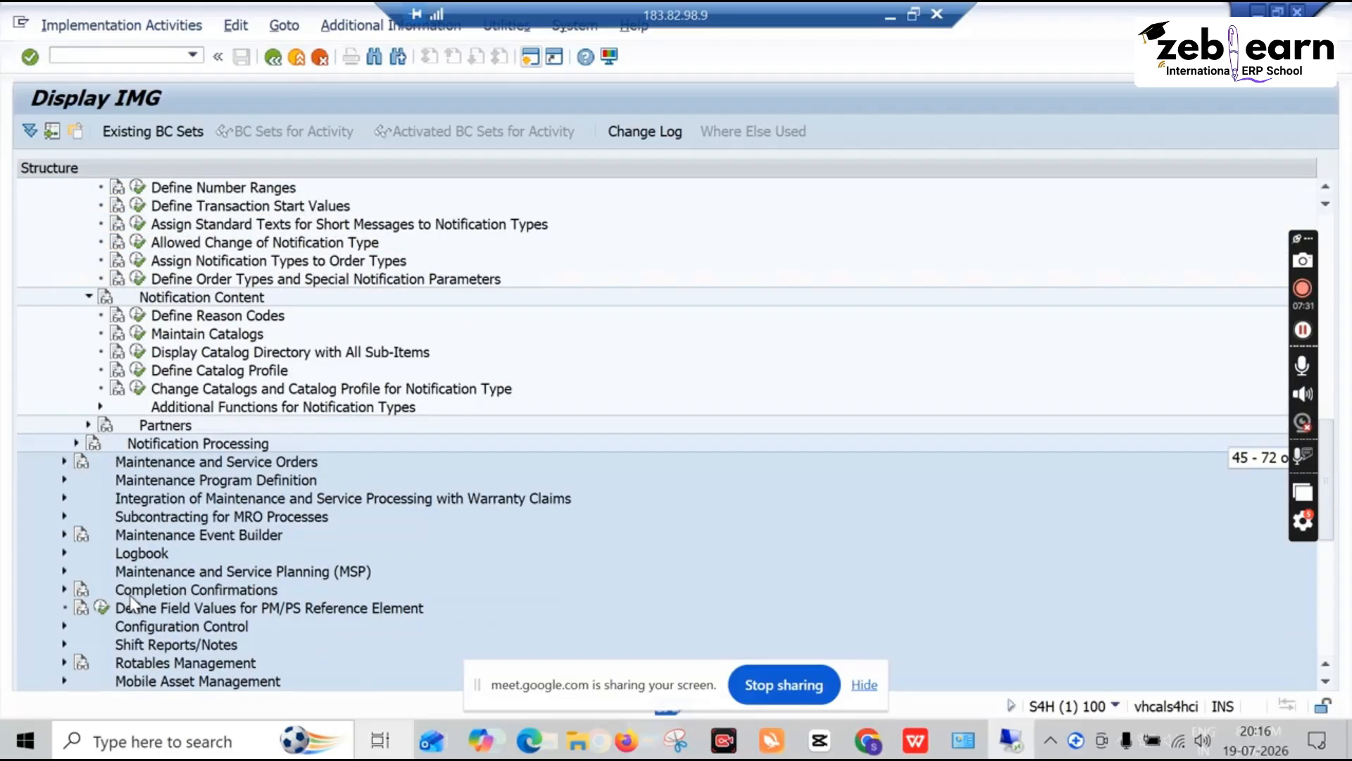
click(76, 442)
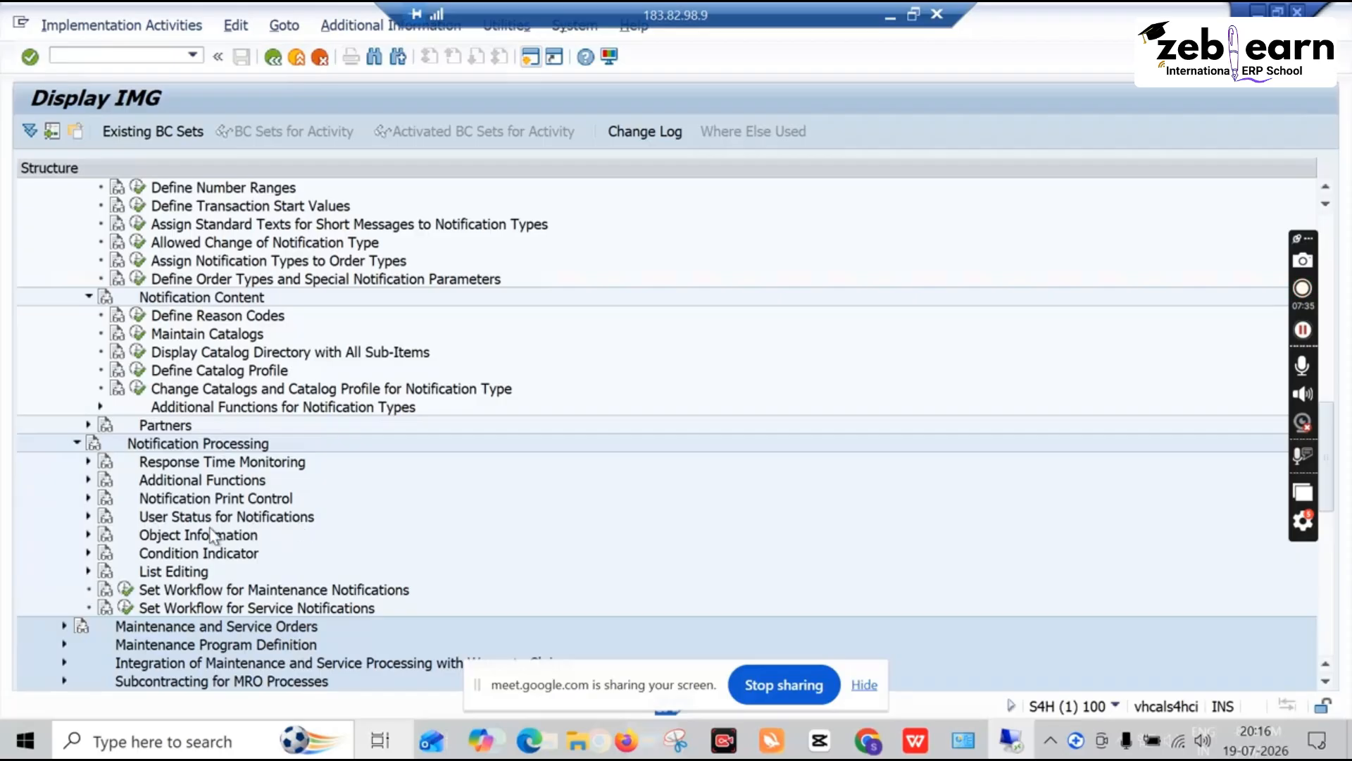
click(89, 462)
click(89, 462)
click(88, 462)
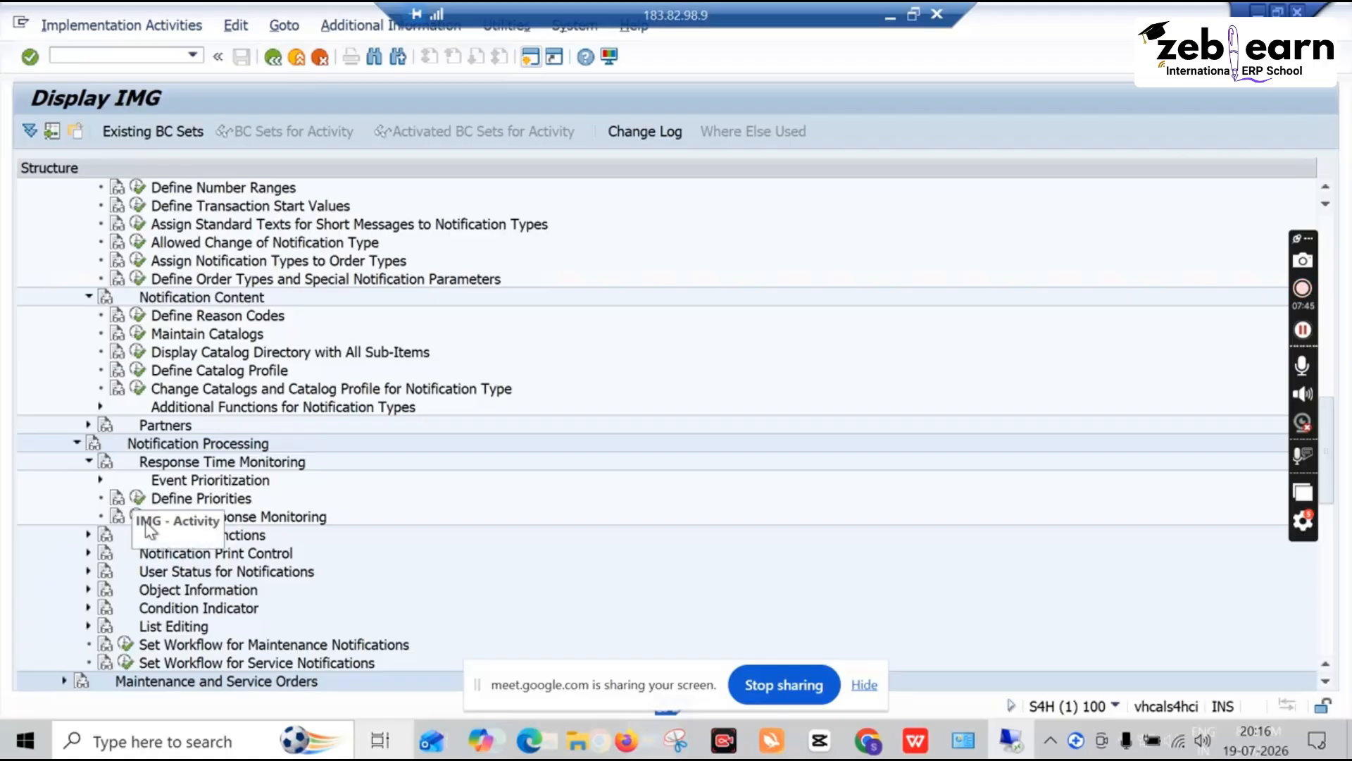
click(100, 480)
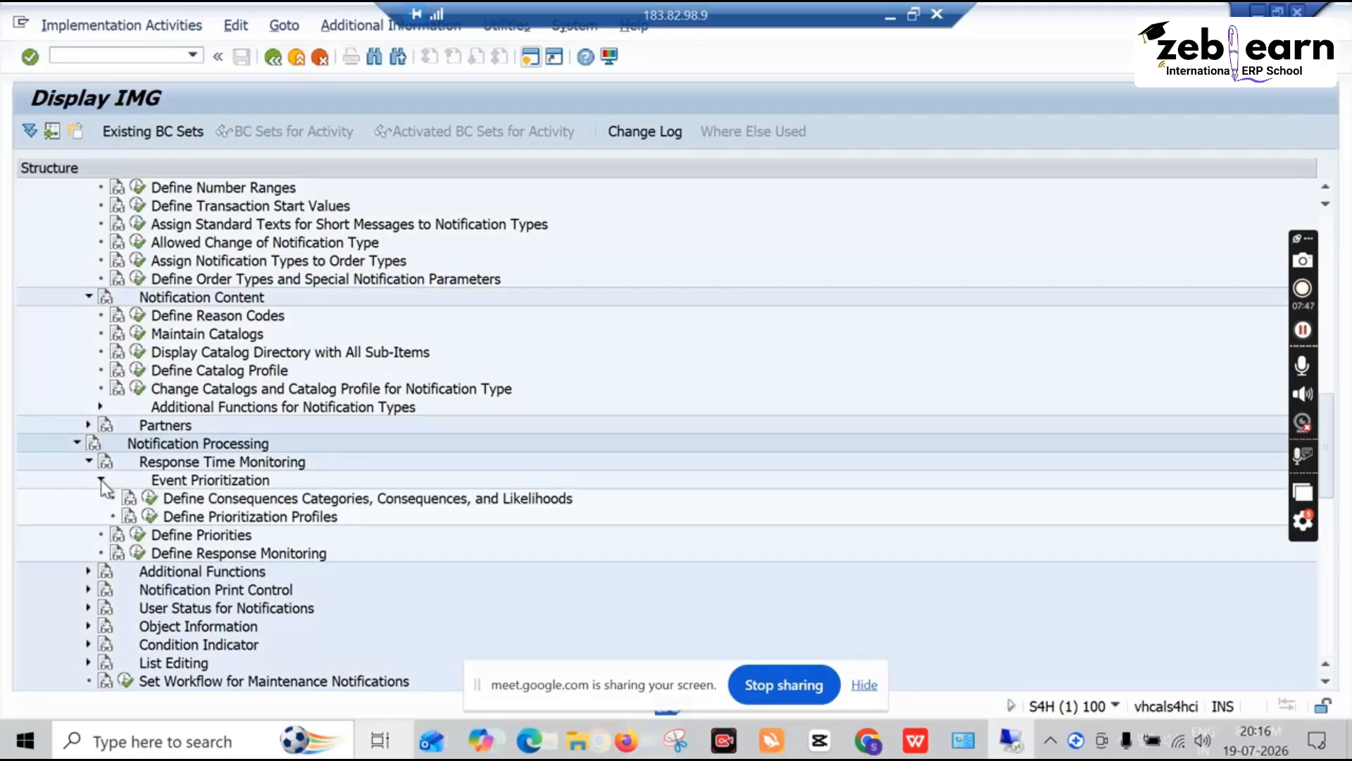
click(100, 480)
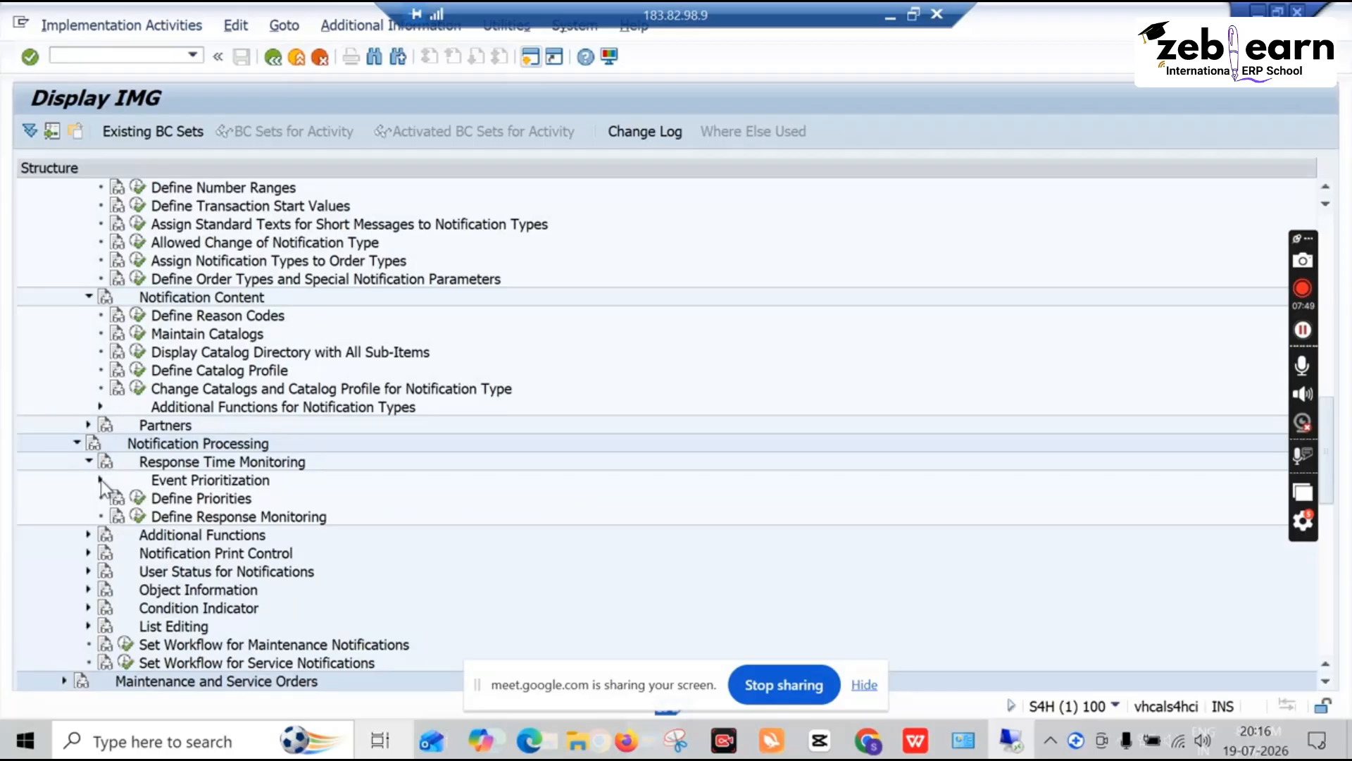
click(100, 479)
click(100, 480)
click(100, 480)
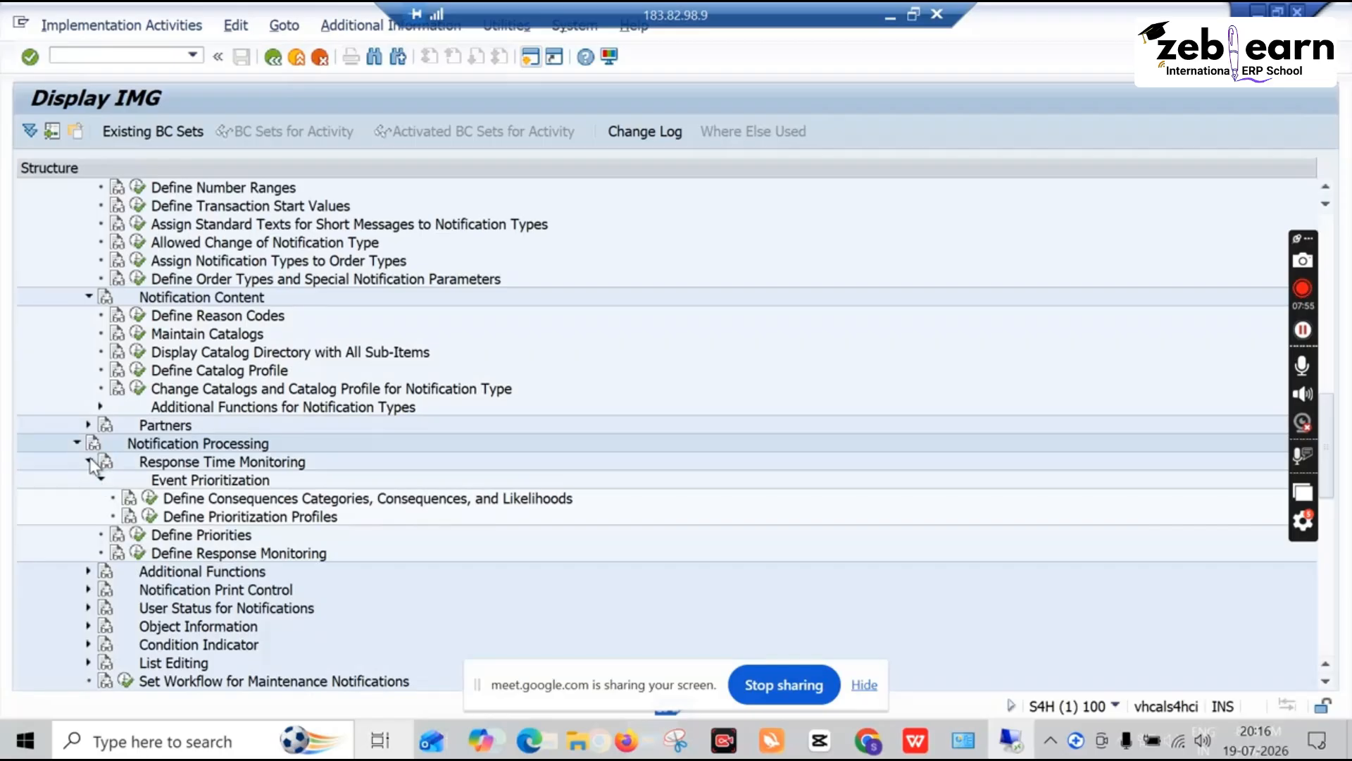
click(89, 462)
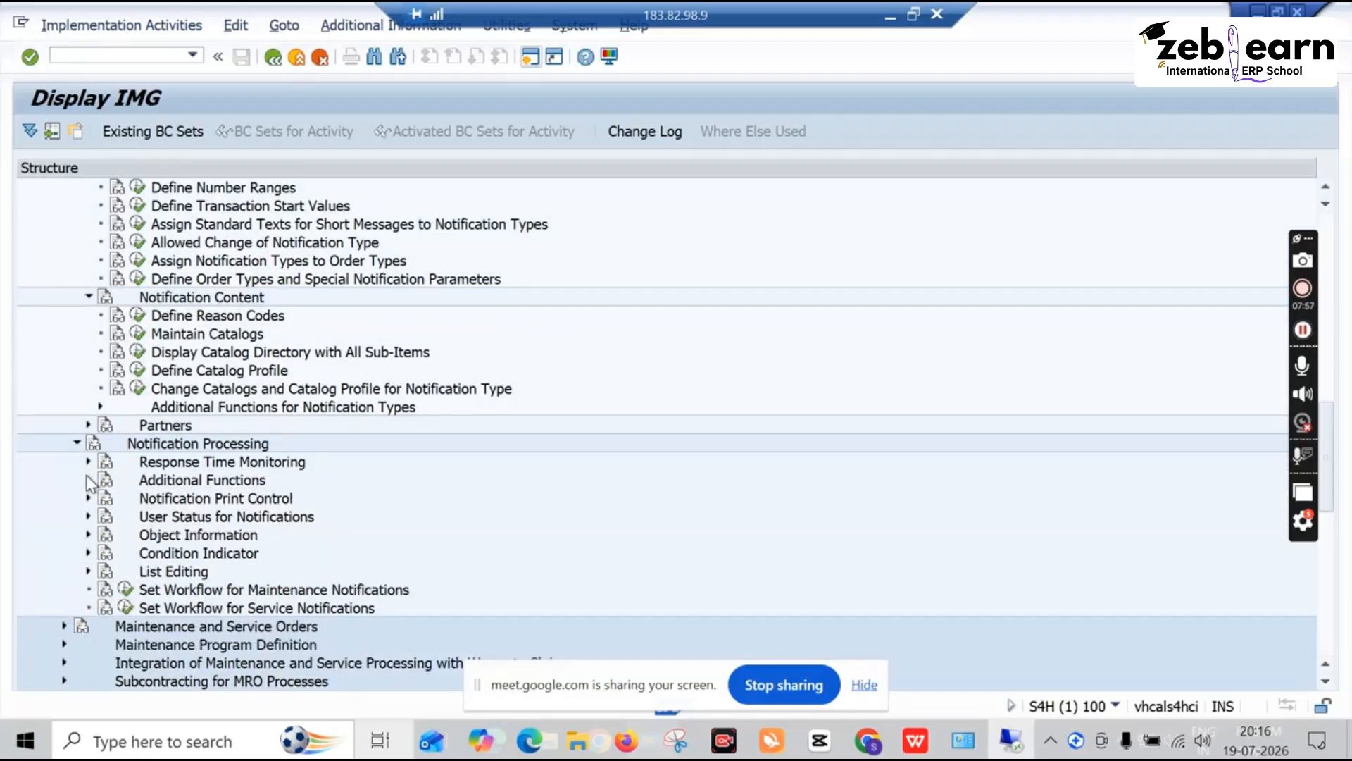
Examine the Additional Functions activities under Notification Processing, collapse them, and review the surrounding notification settings up to Notification Types
click(87, 479)
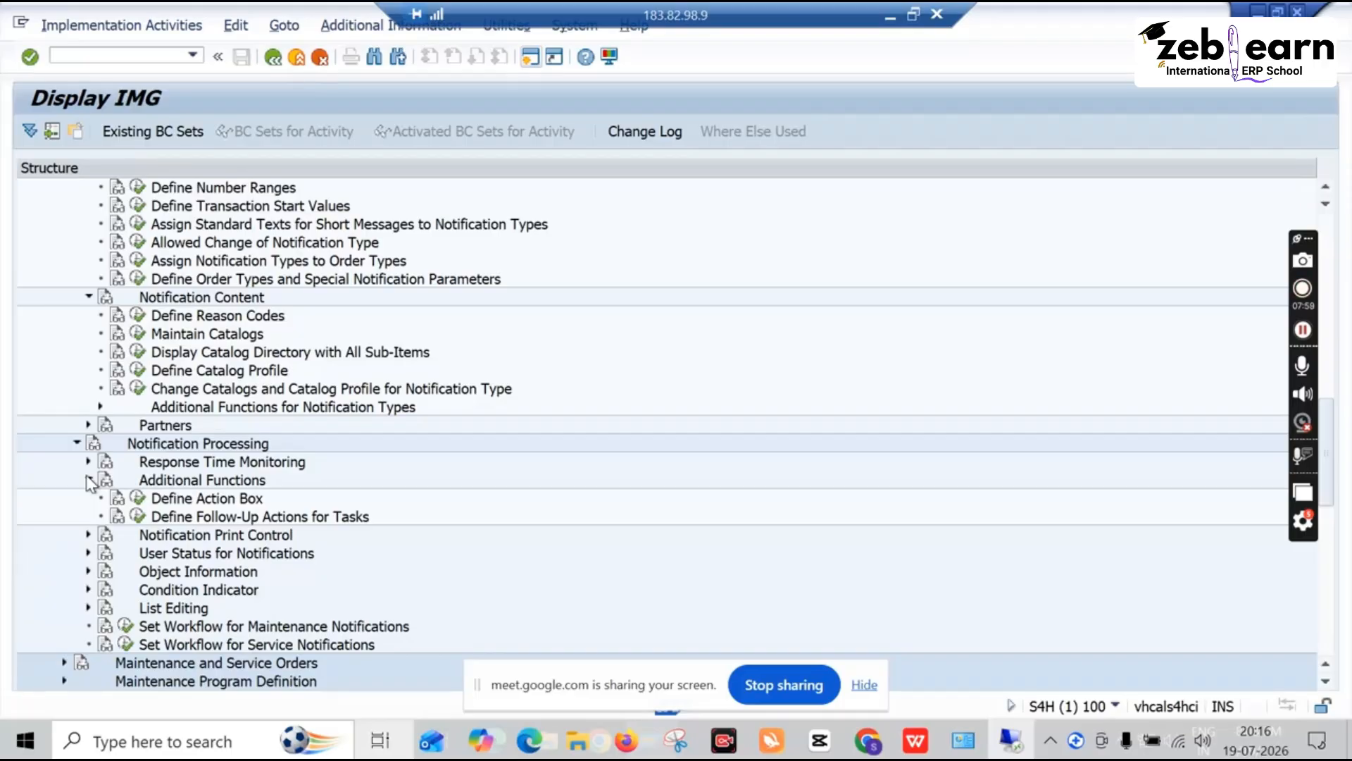
click(87, 479)
scroll(169, 576, down, 1)
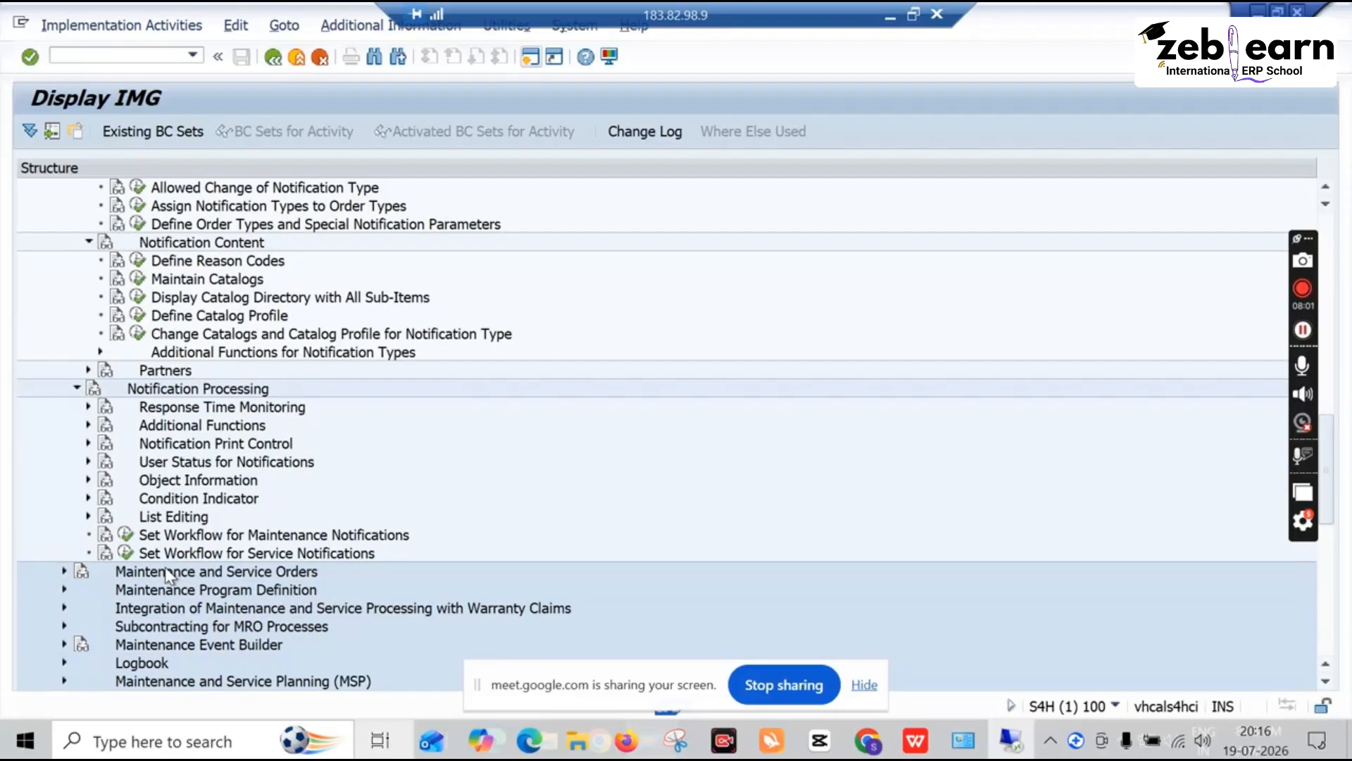
scroll(169, 575, down, 1)
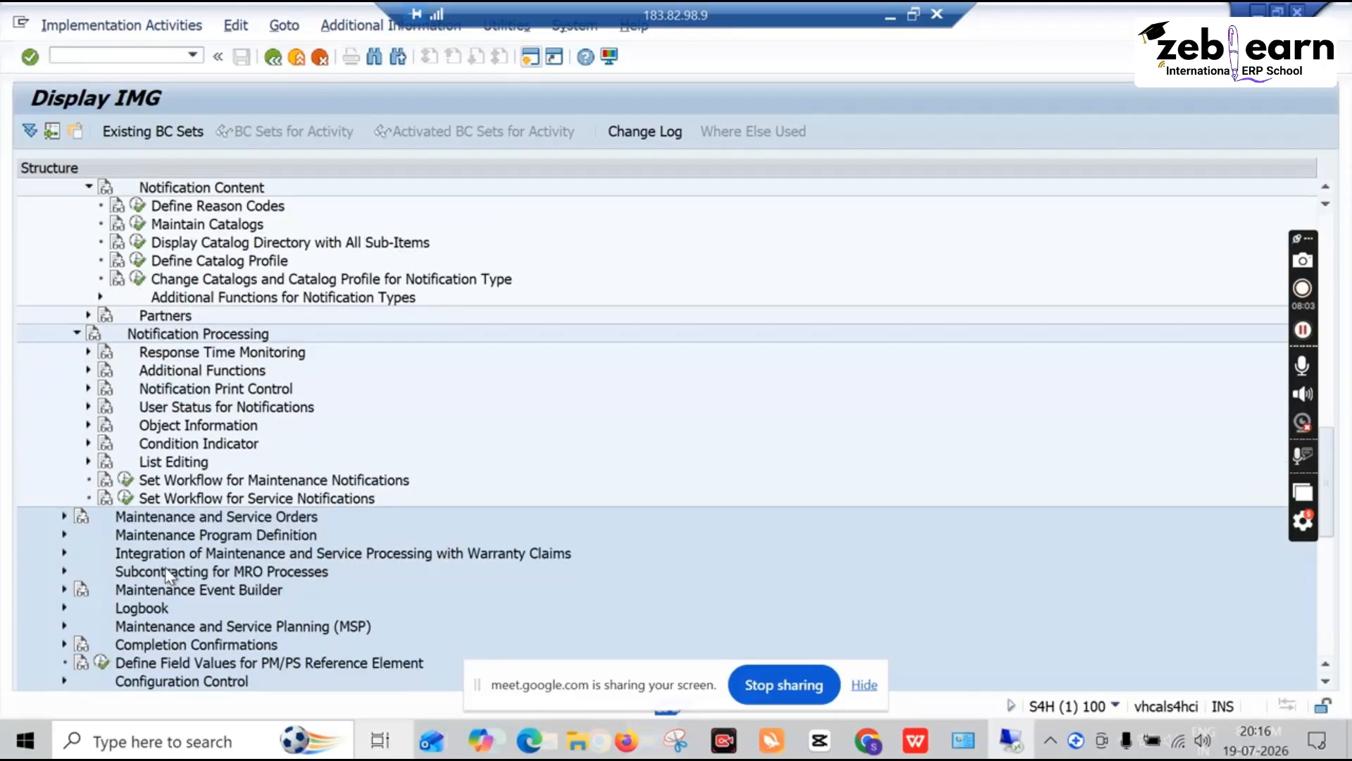
scroll(167, 572, up, 2)
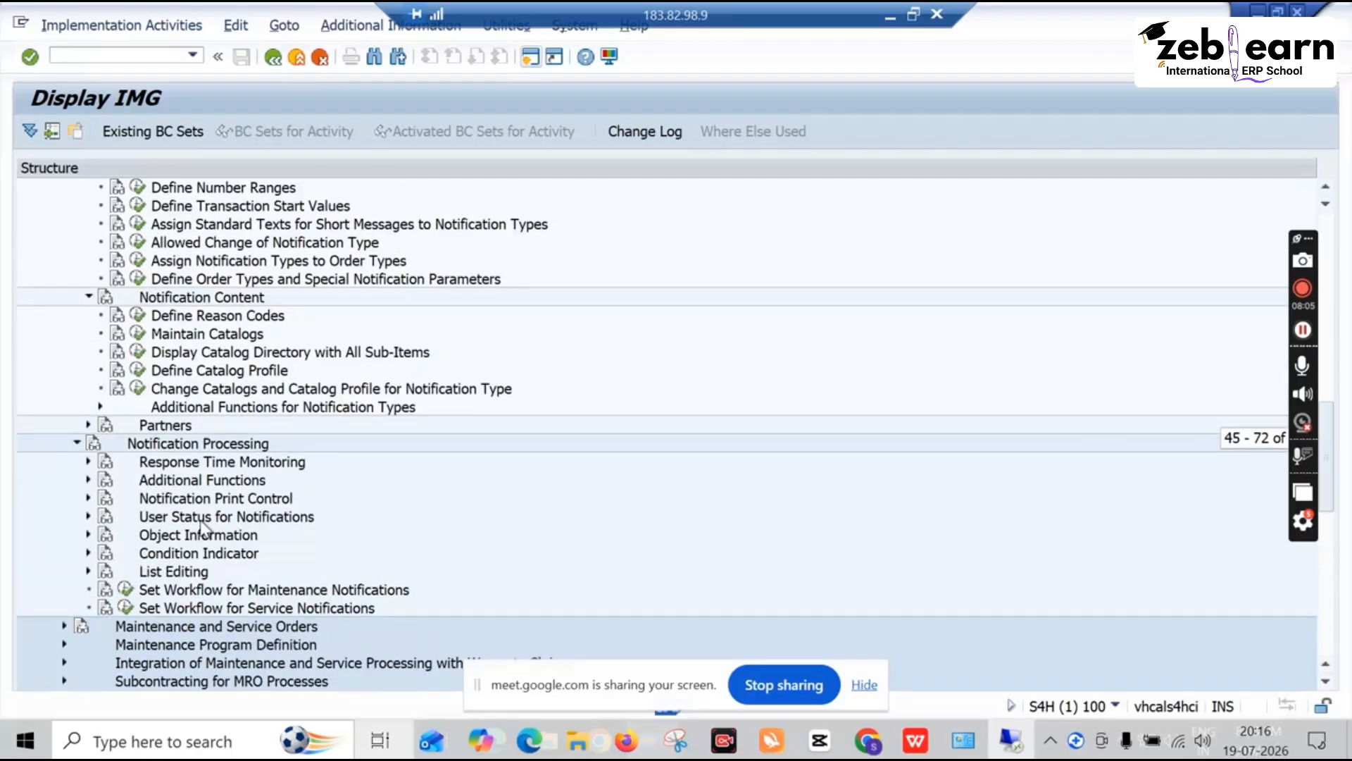
scroll(203, 527, up, 1)
scroll(202, 523, up, 1)
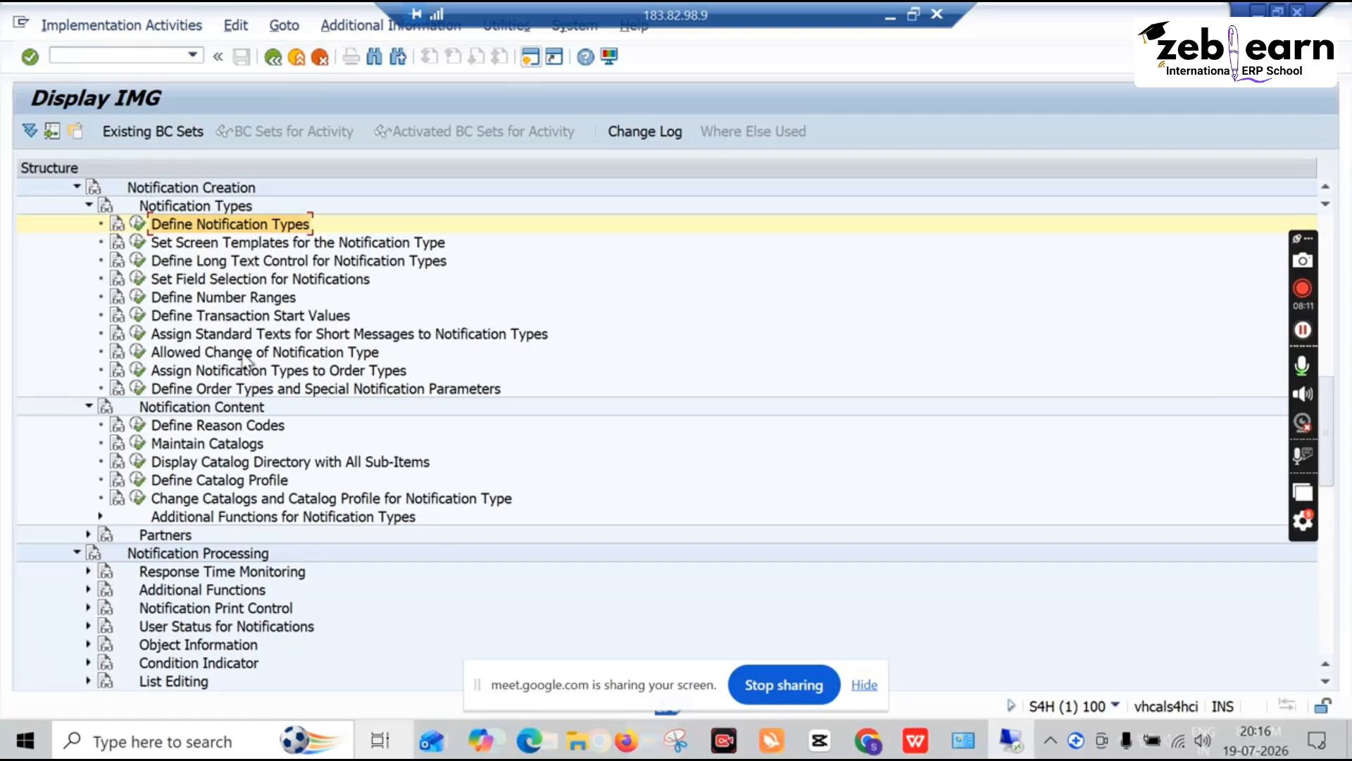
scroll(245, 360, up, 1)
scroll(246, 360, up, 1)
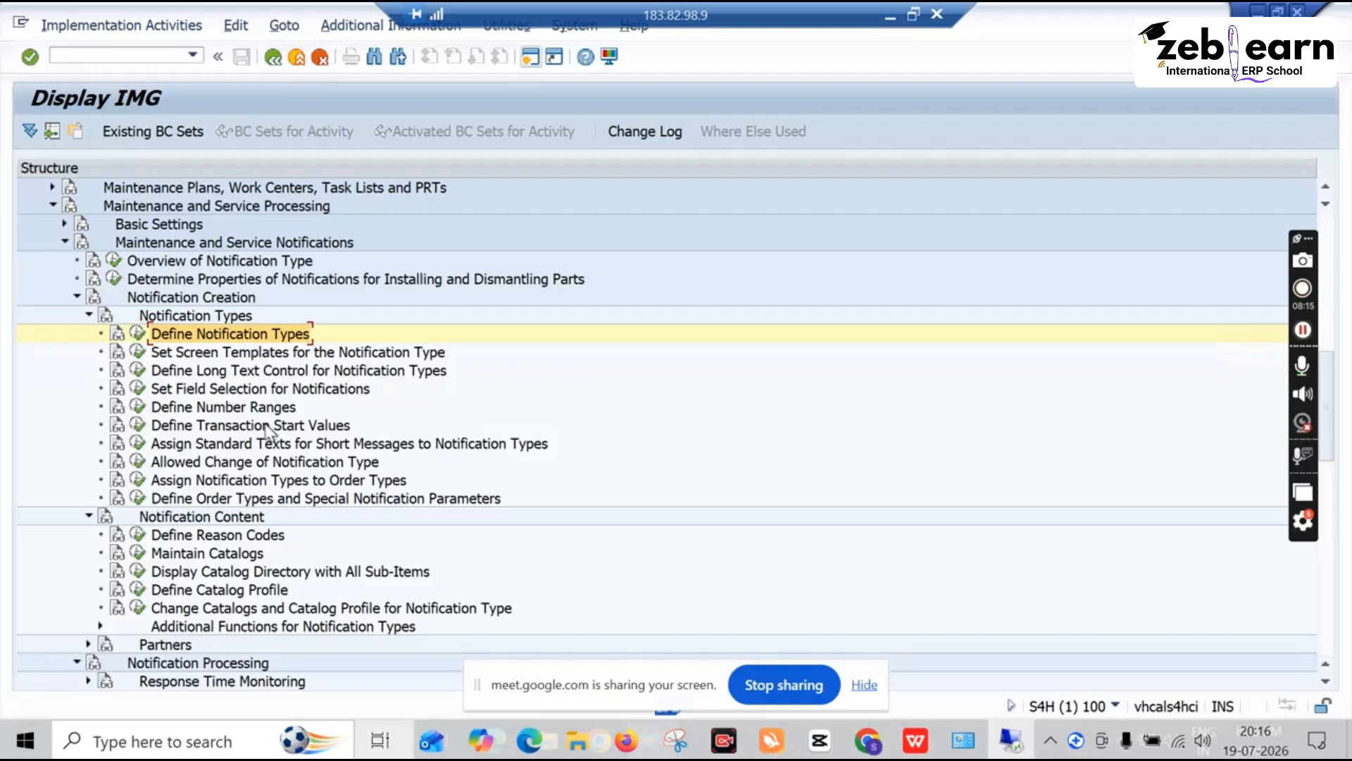
Search the IMG structure for "Priority" and look through the hit list down to the Work Clearance Management entries
key(ctrl+f)
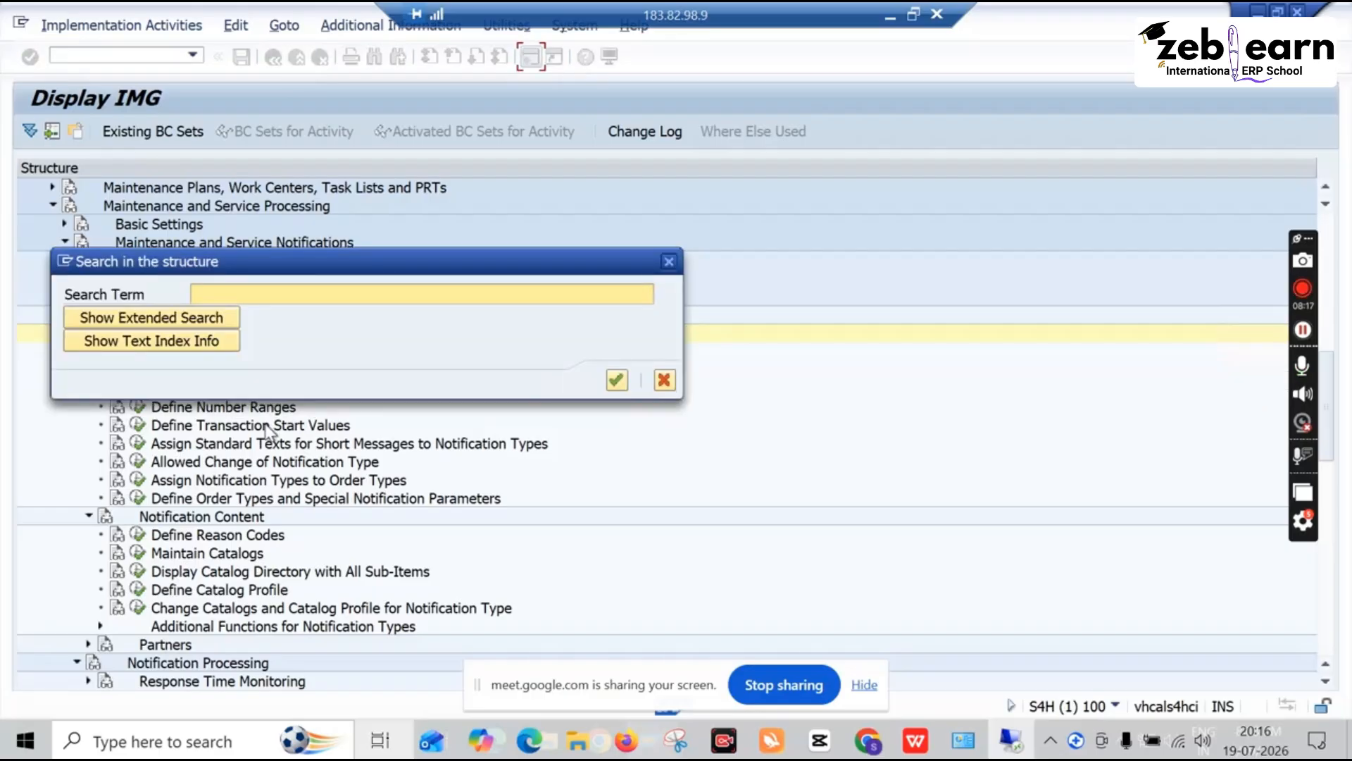
text(PRiorit)
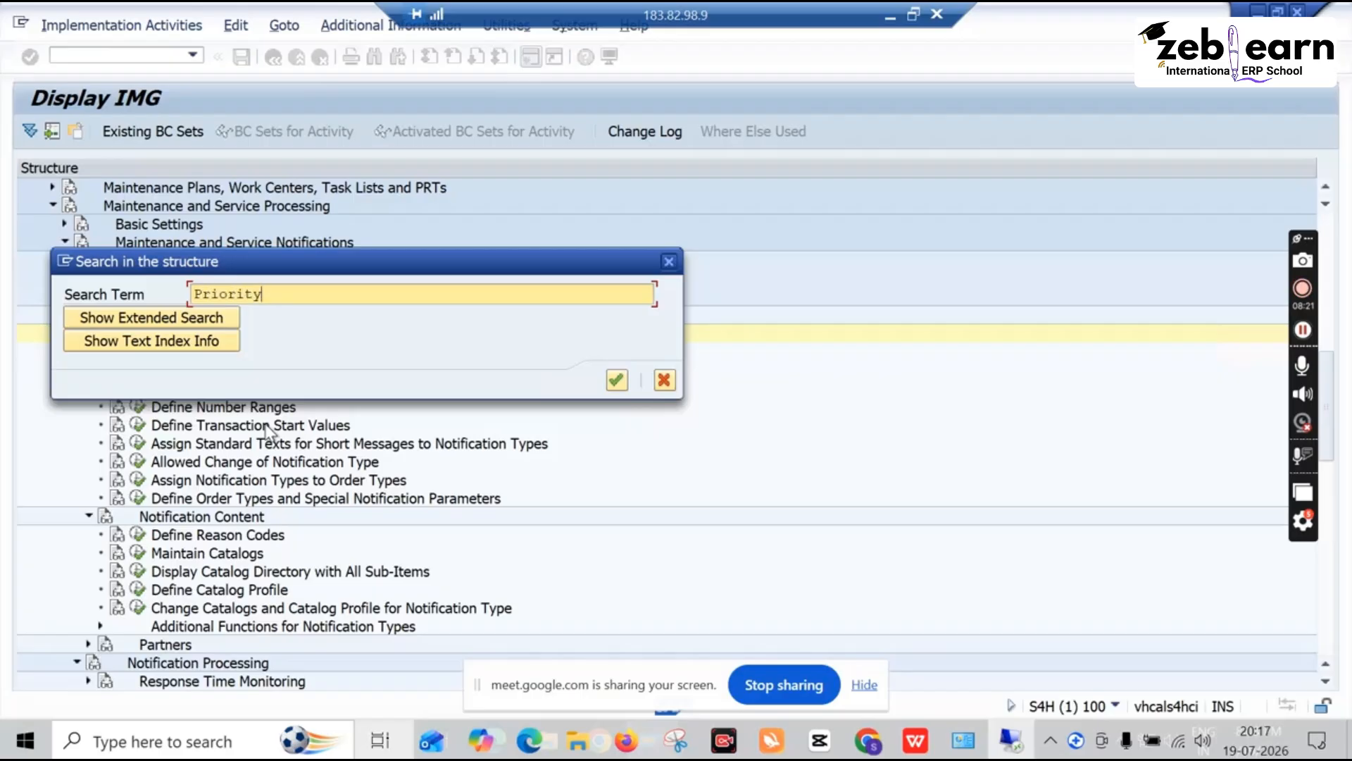
text(y)
key(Return)
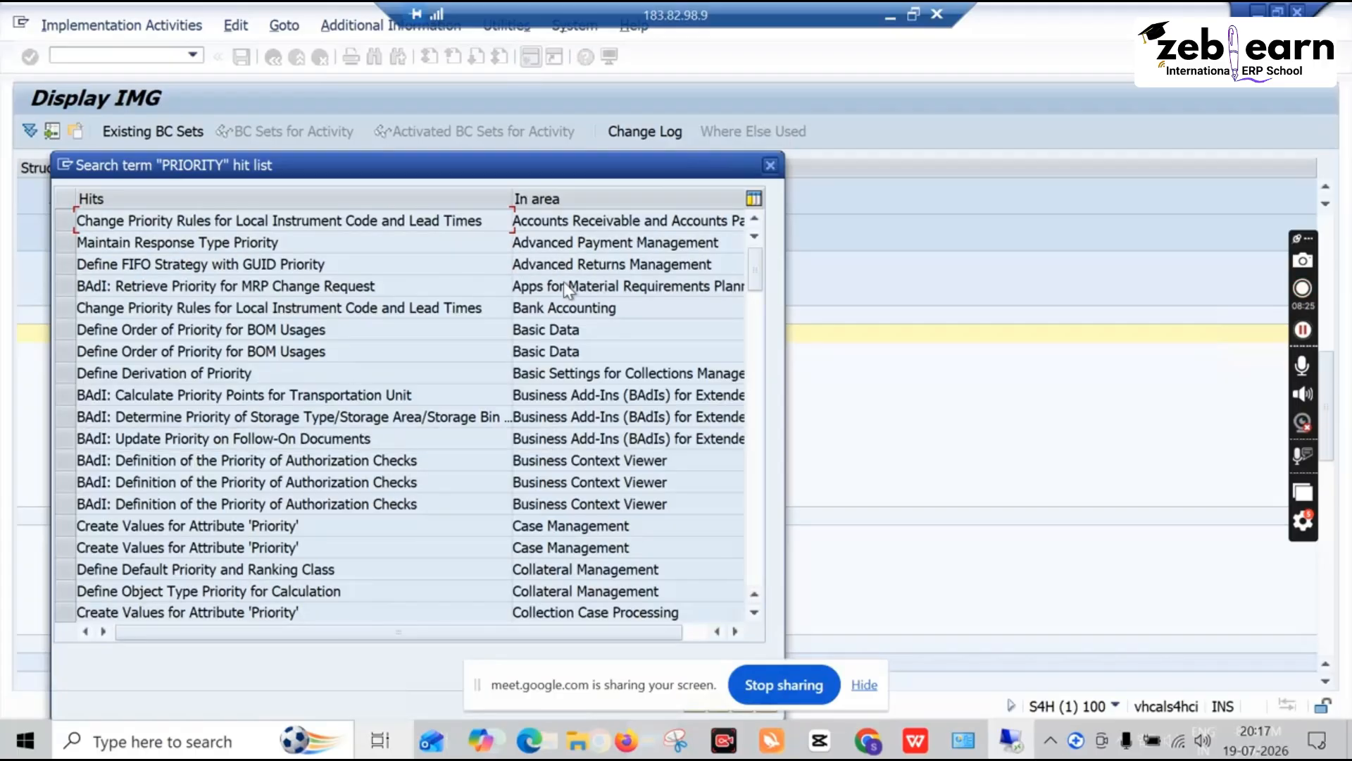
drag(491, 151, 468, 118)
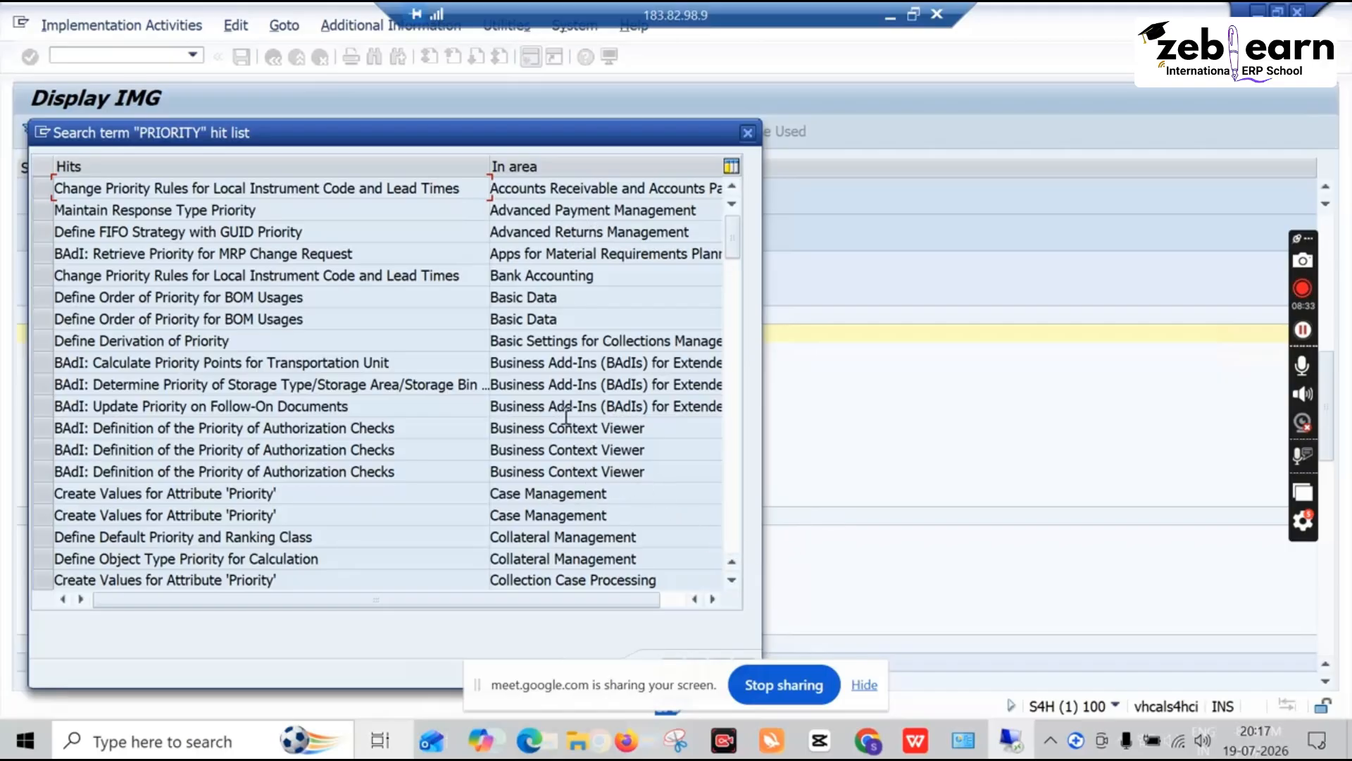
scroll(565, 417, down, 4)
scroll(565, 417, down, 2)
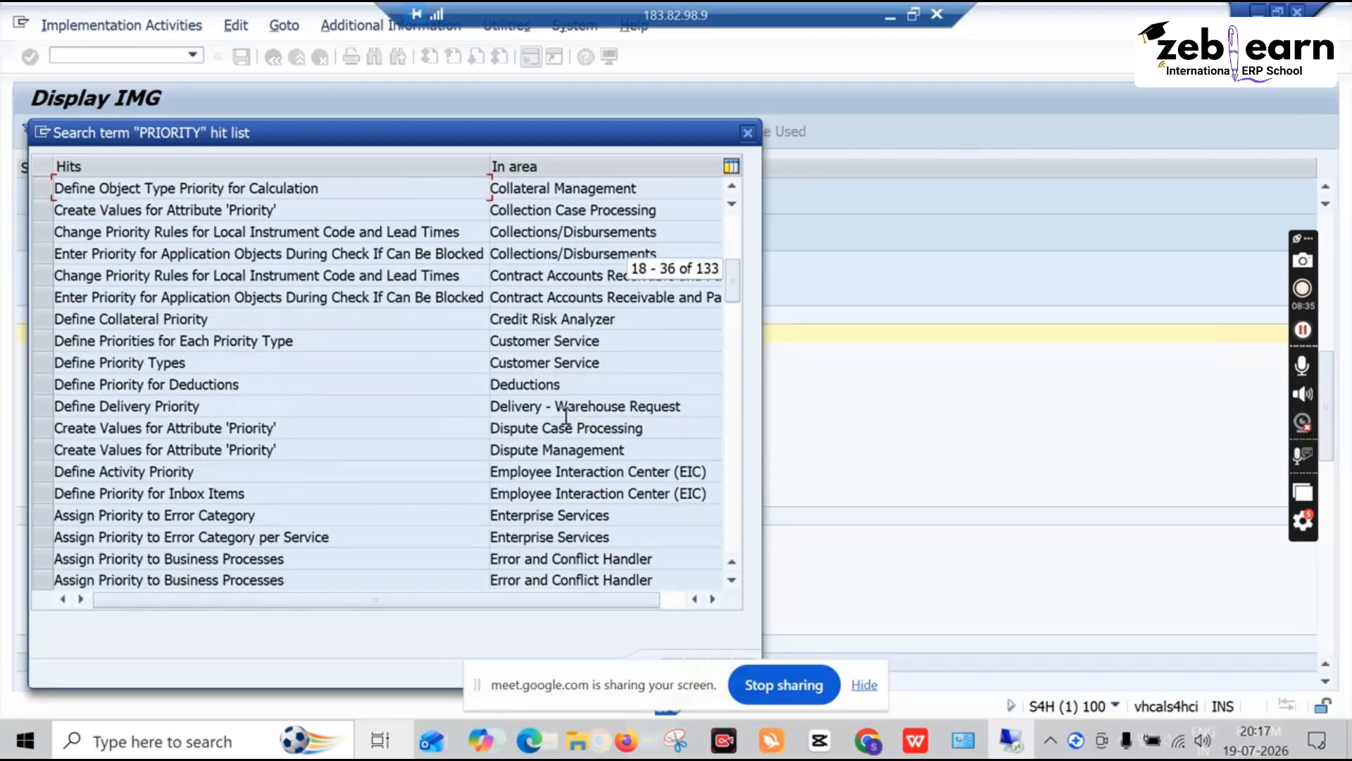
scroll(566, 417, down, 6)
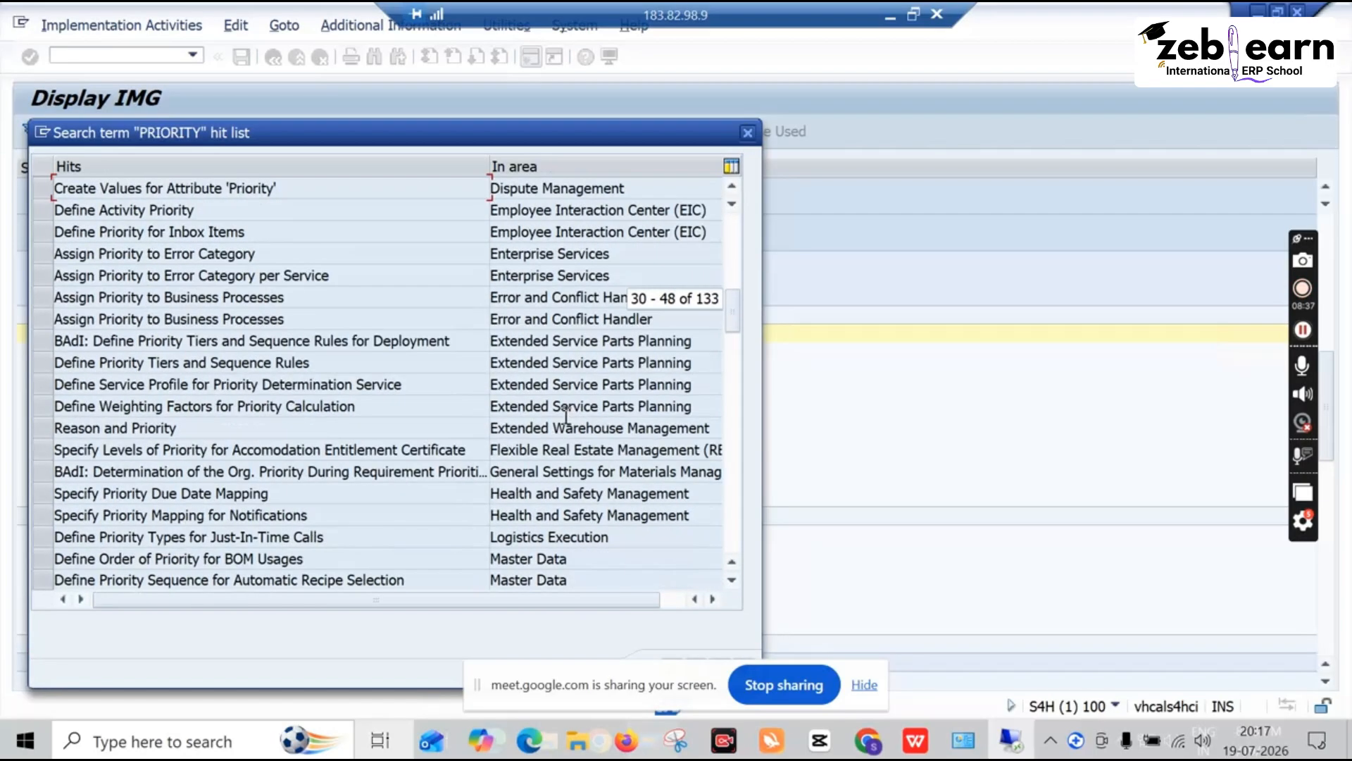
scroll(566, 417, down, 7)
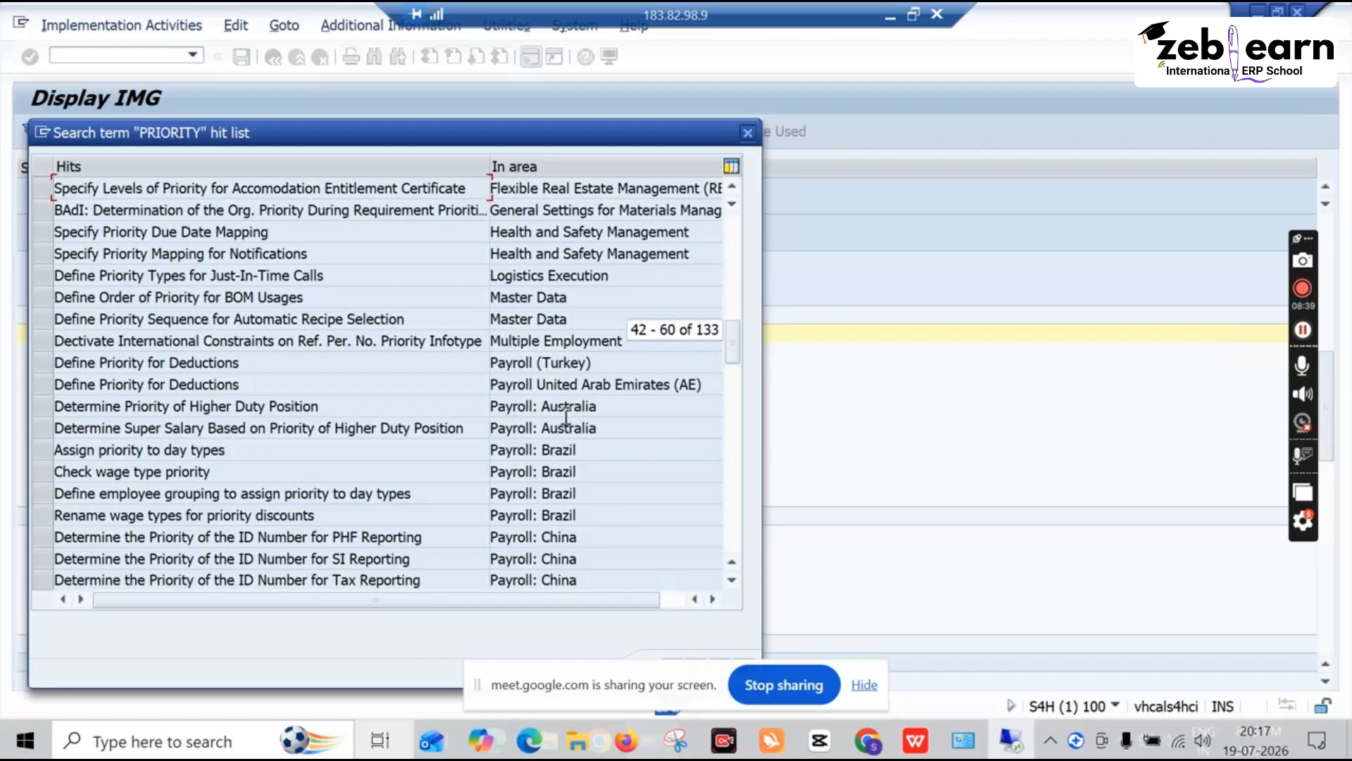
scroll(565, 422, down, 15)
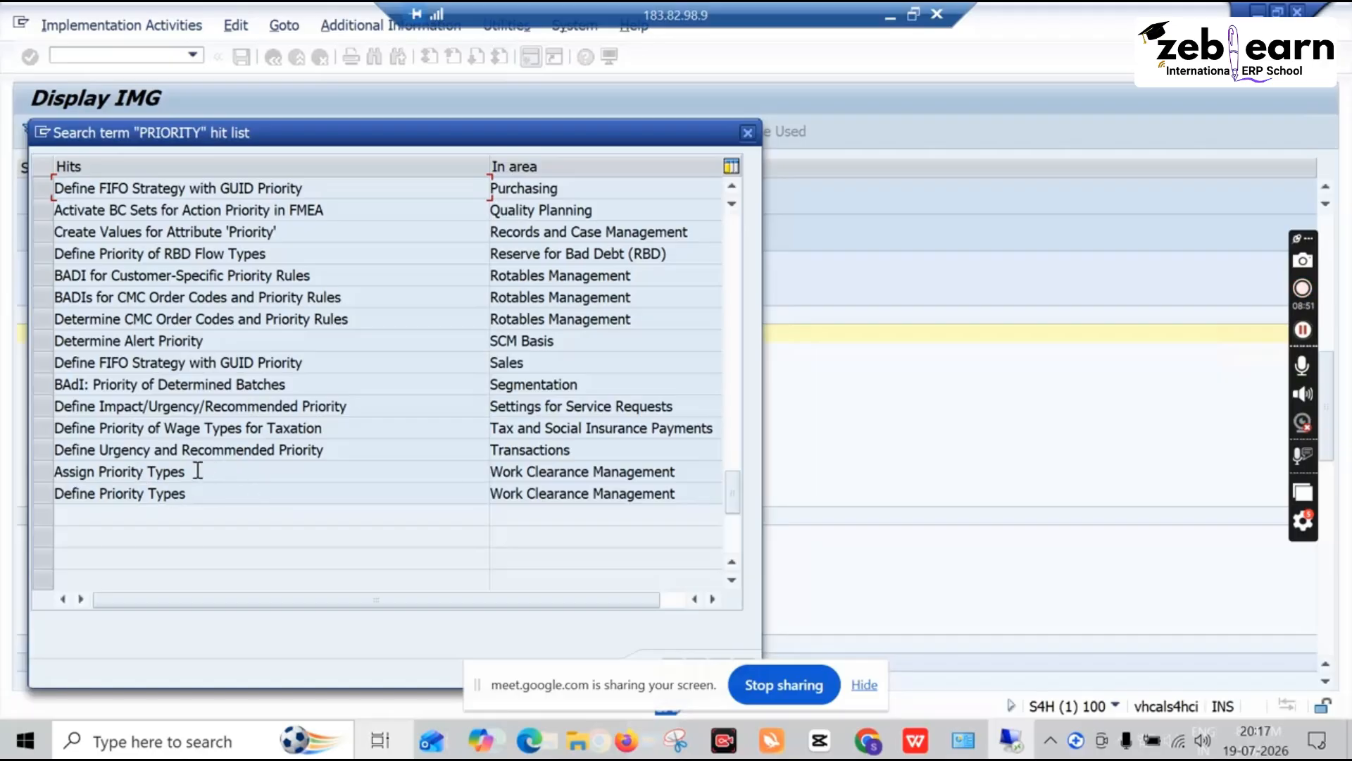
Copy the hit name Assign Priority Types, close the hit list, and search the structure for that name
drag(198, 471, 53, 479)
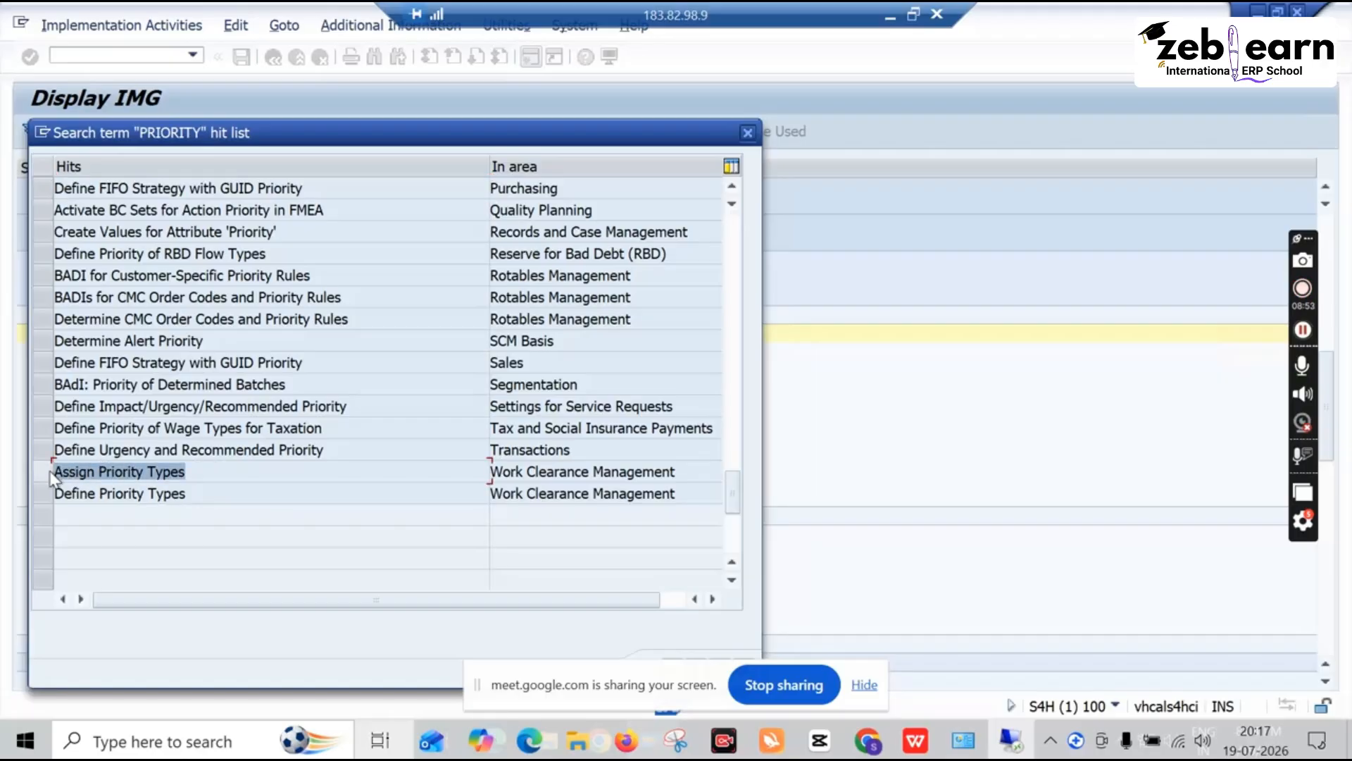
key(ctrl+c)
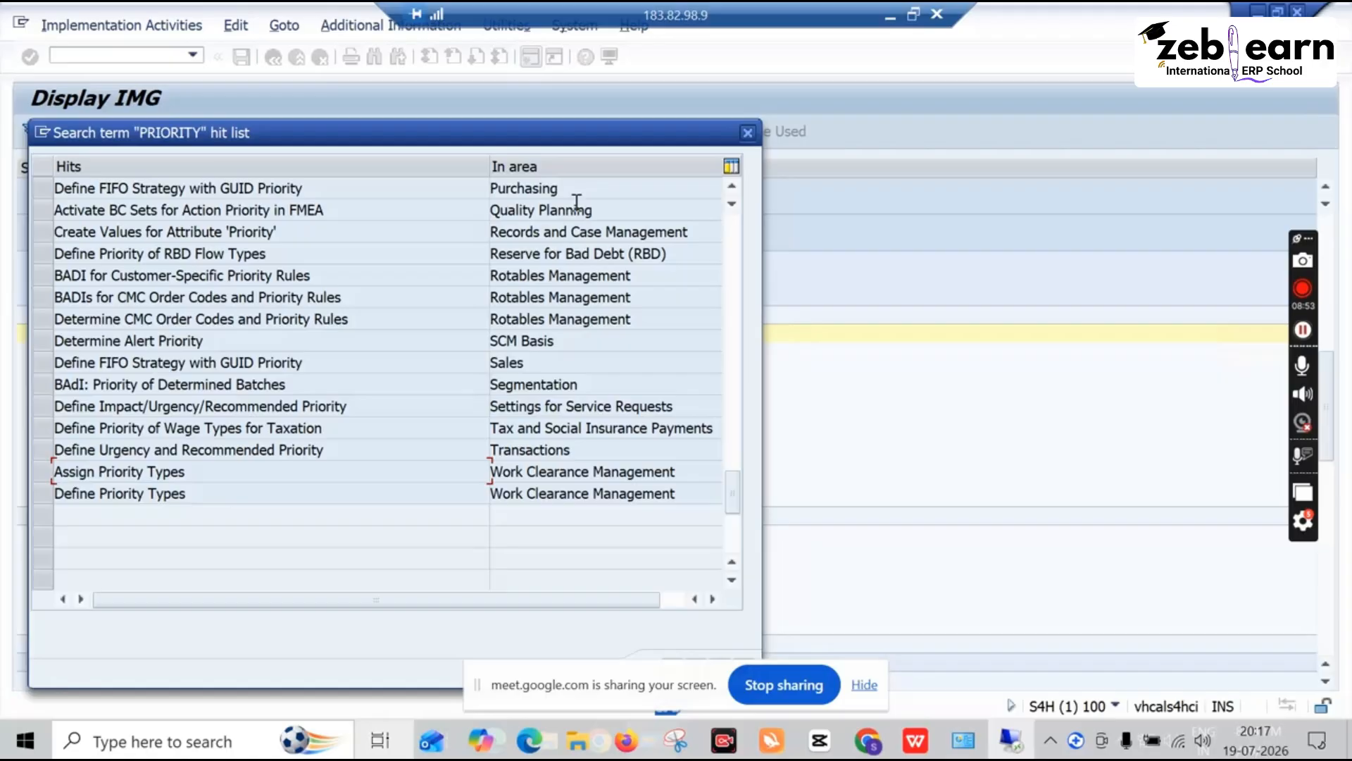
click(747, 133)
key(ctrl+f)
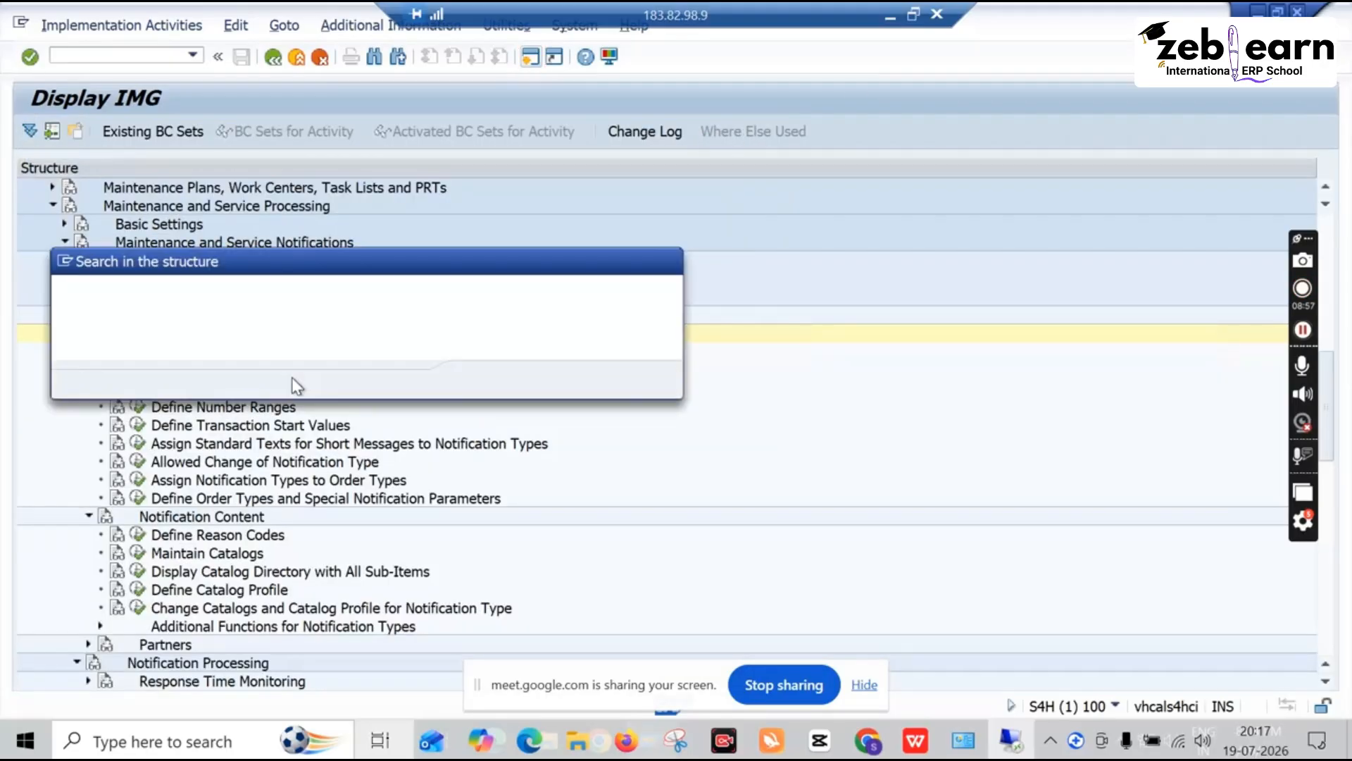
key(ctrl+v)
key(Return)
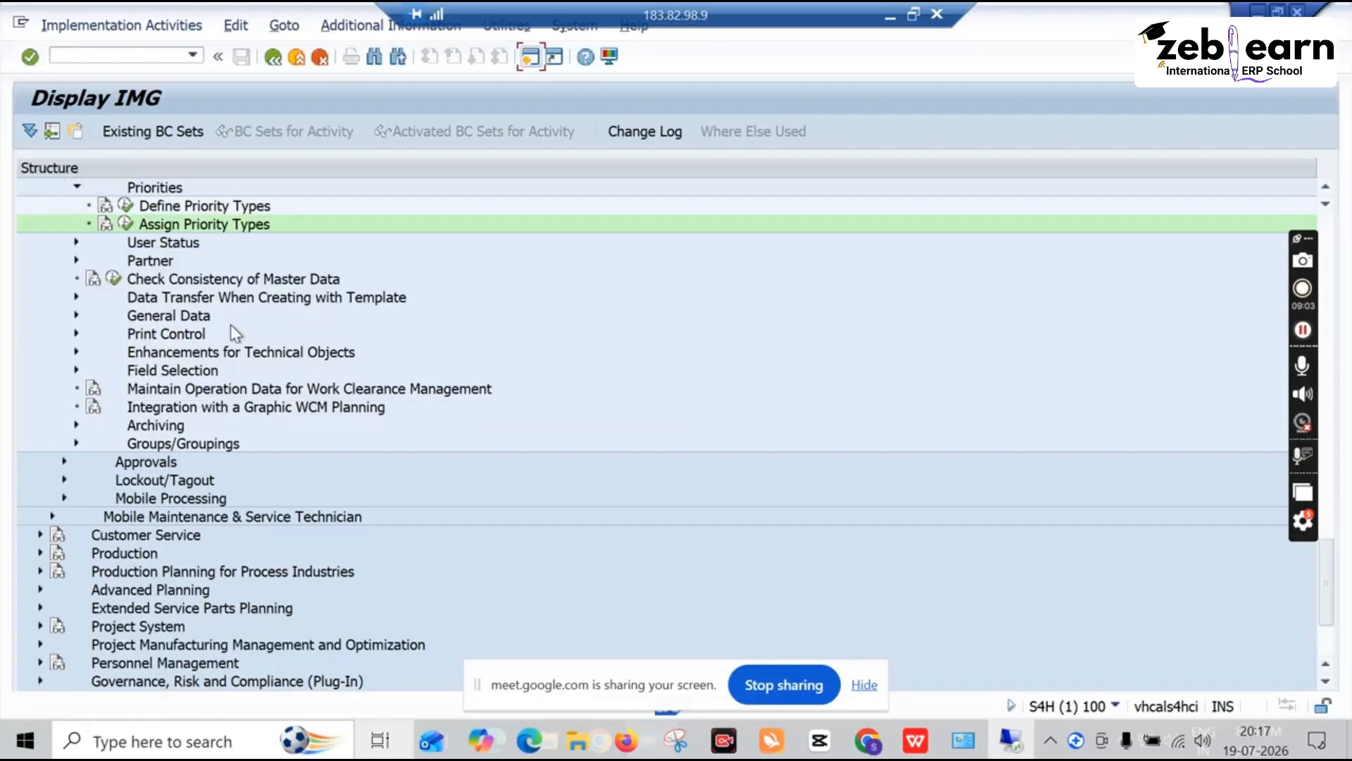
View the Assign Priority Types activity under Work Clearance Management master data, and return to the IMG structure
scroll(232, 332, up, 5)
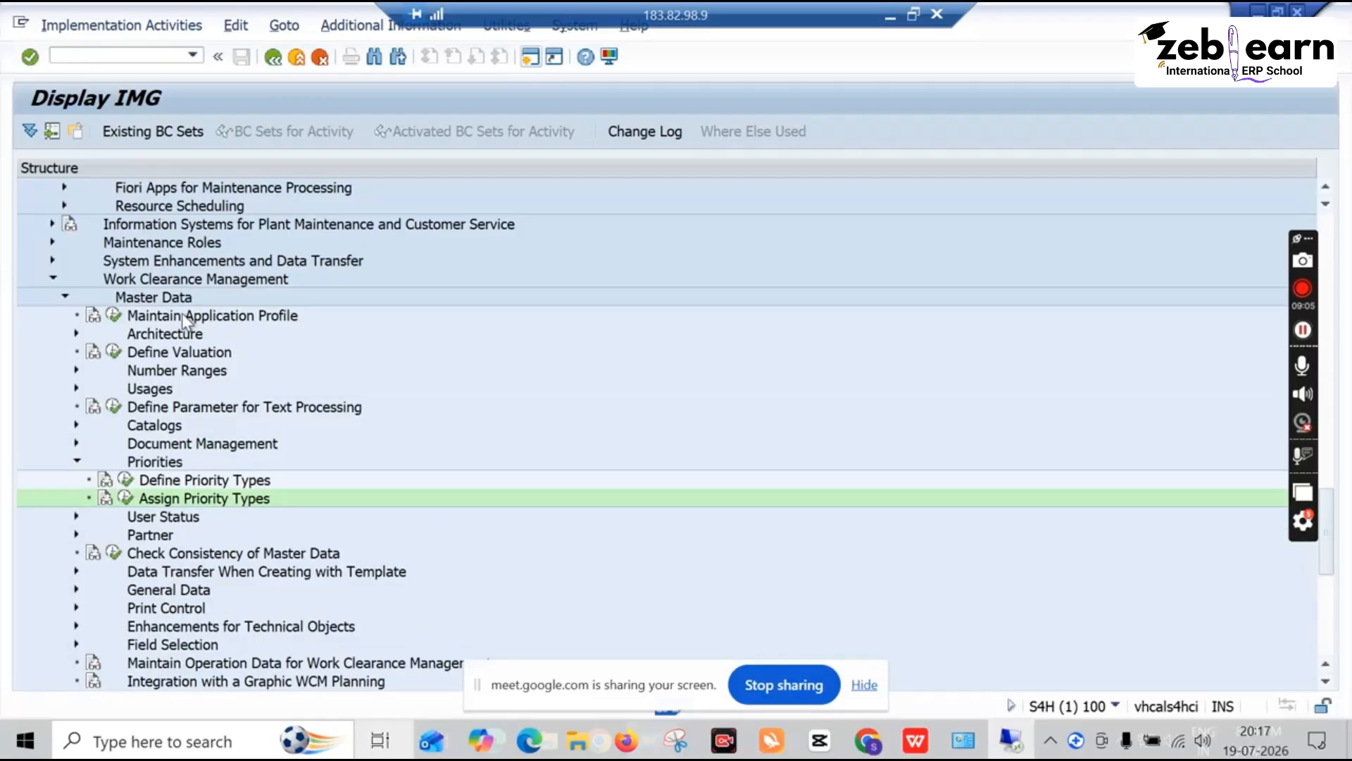
click(125, 498)
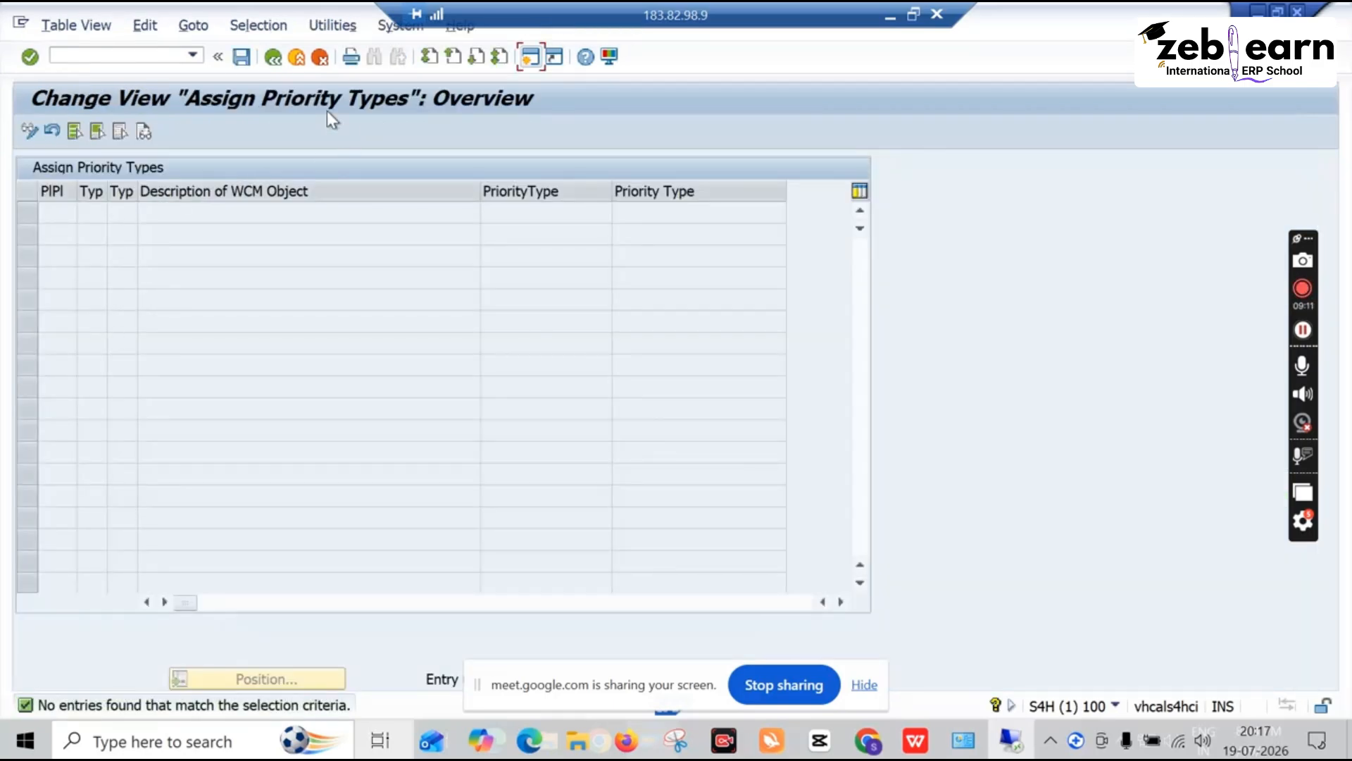
click(274, 58)
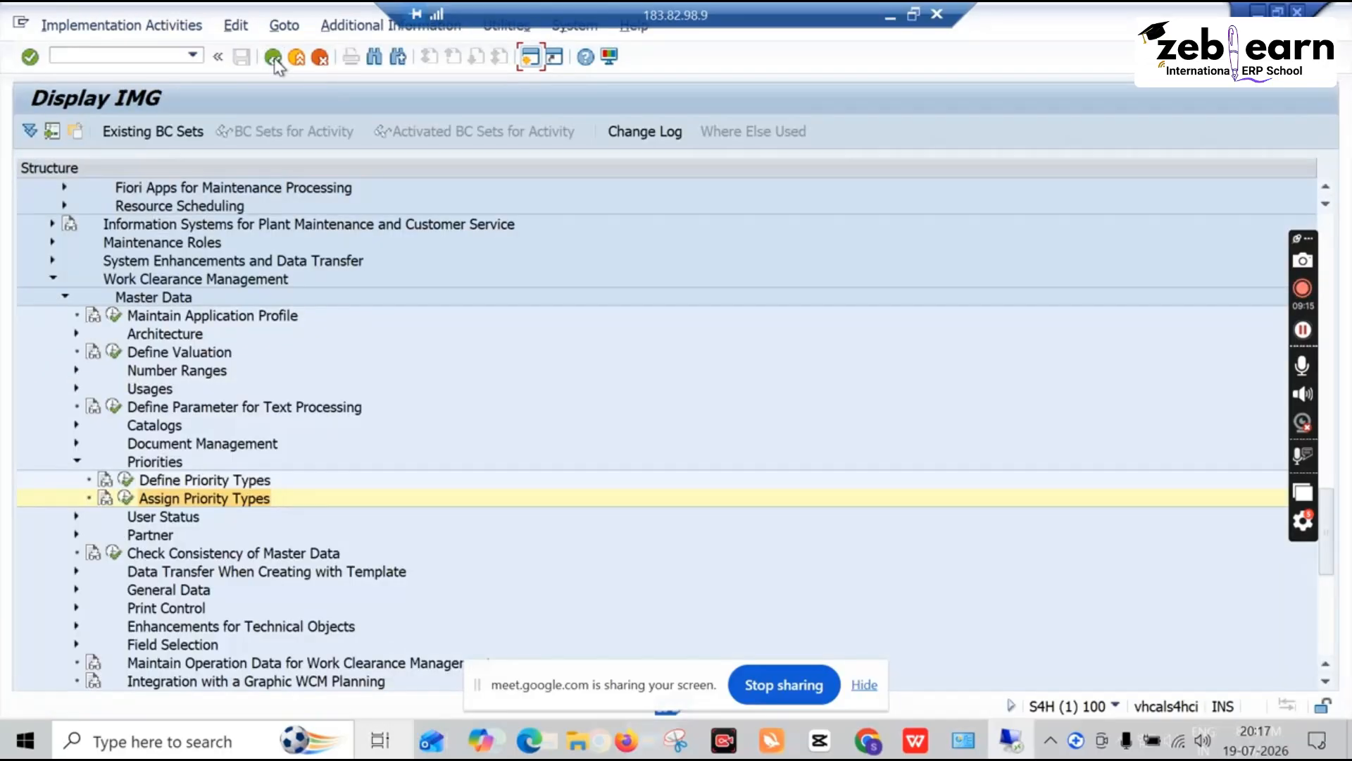
Search the IMG structure for "Assign Priority", check the hits, and close the hit list
scroll(225, 318, up, 3)
click(225, 318)
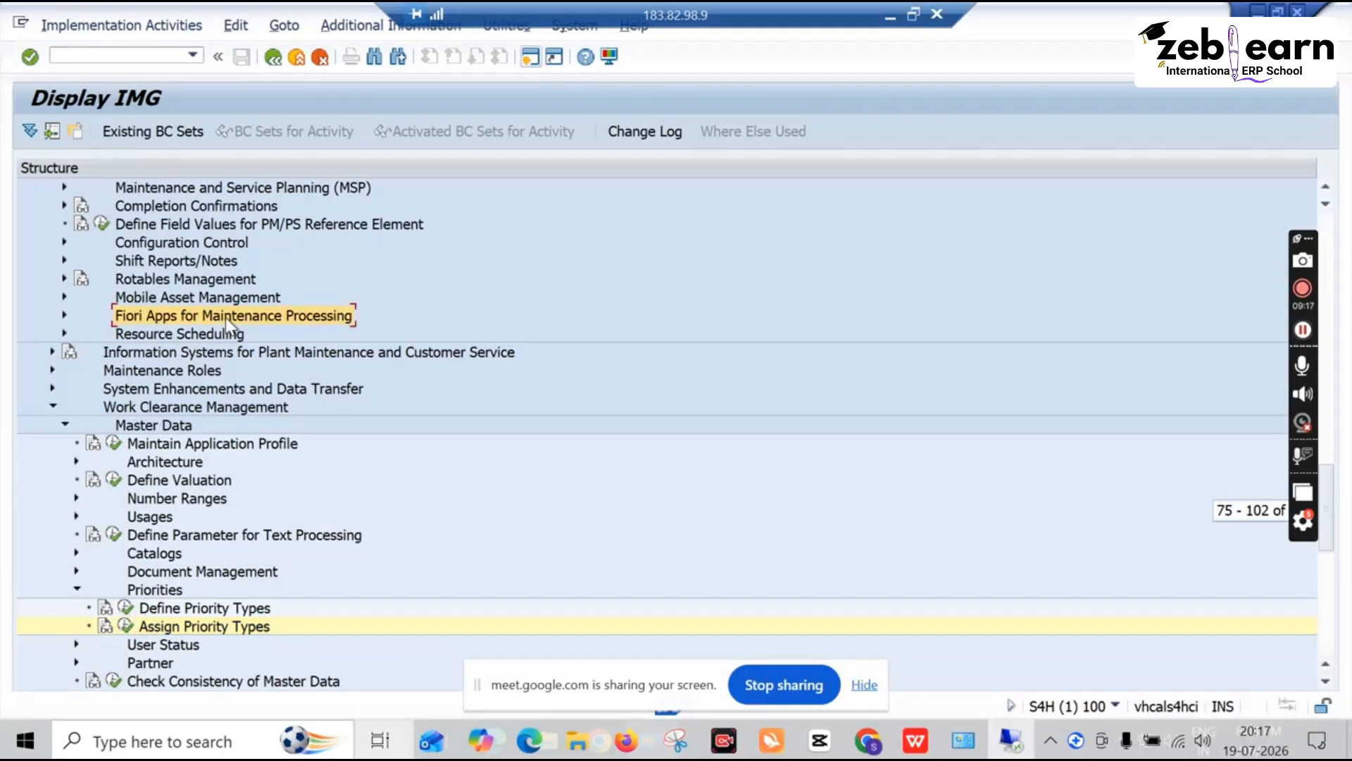
key(ctrl+f)
key(ctrl+v)
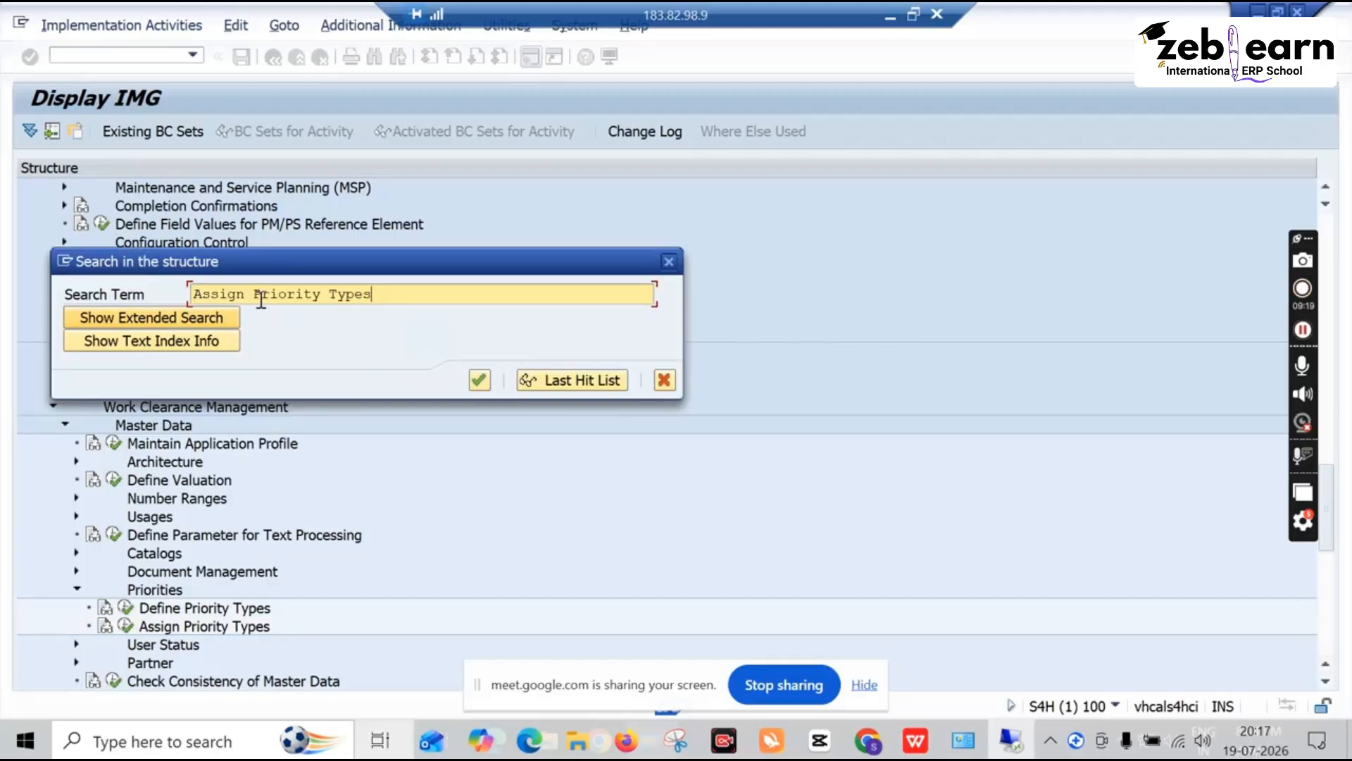
drag(329, 296, 377, 296)
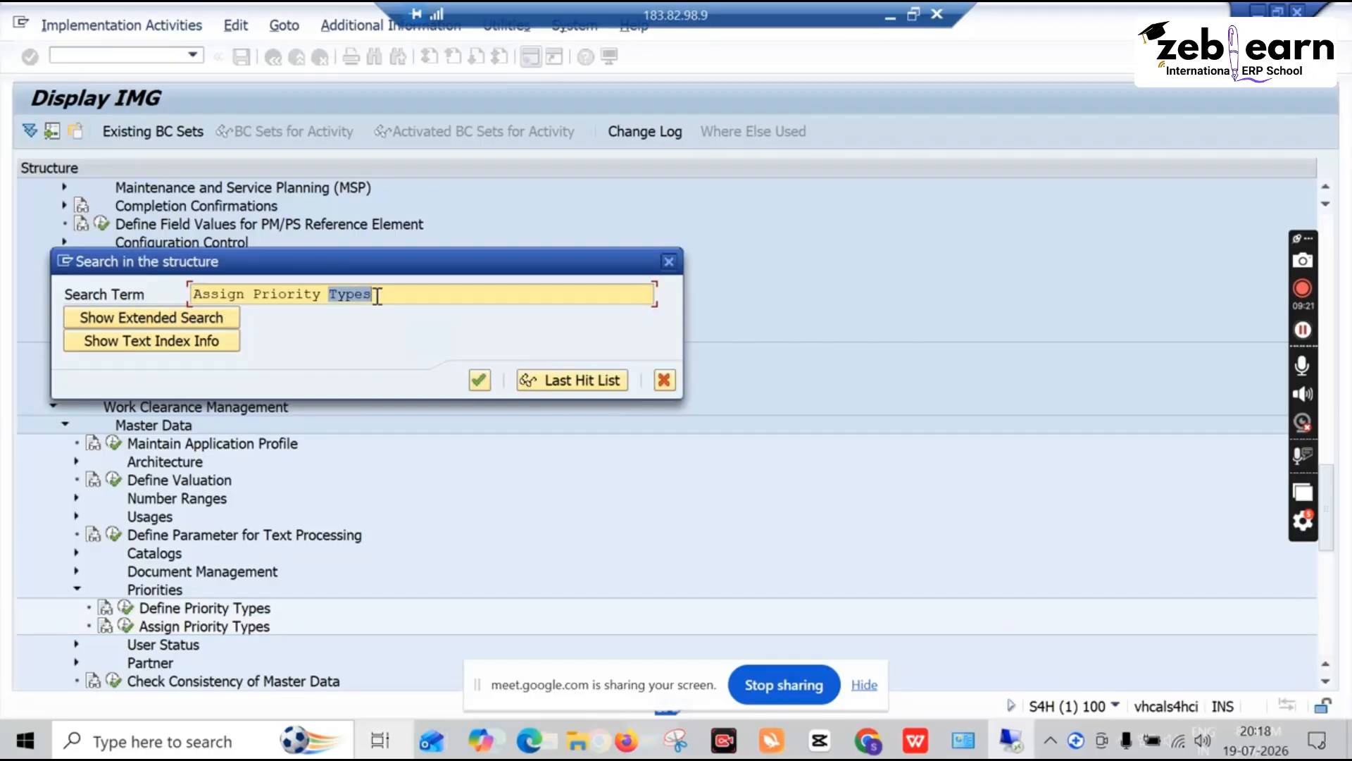
key(BackSpace)
key(Return)
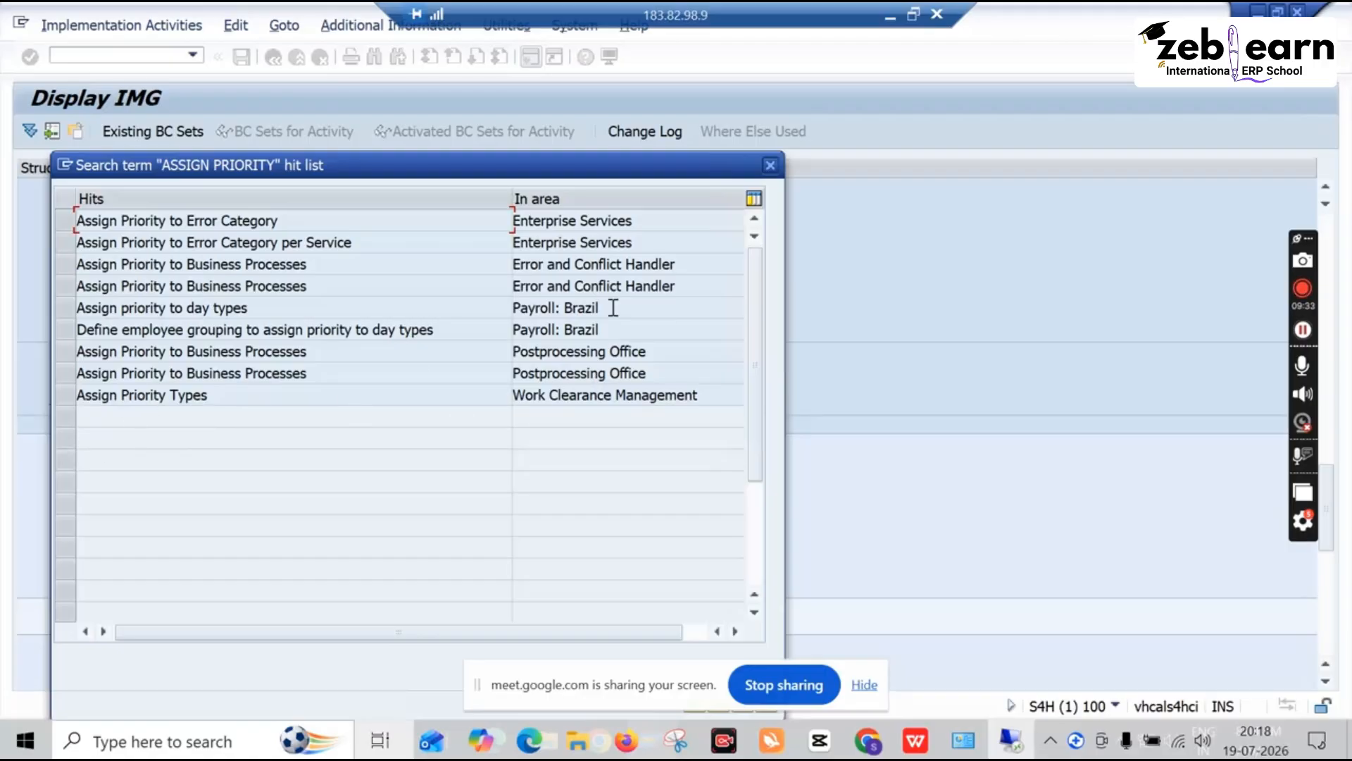
click(770, 167)
Return to the Notification Types activities under Notification Creation in the IMG structure
scroll(176, 476, up, 5)
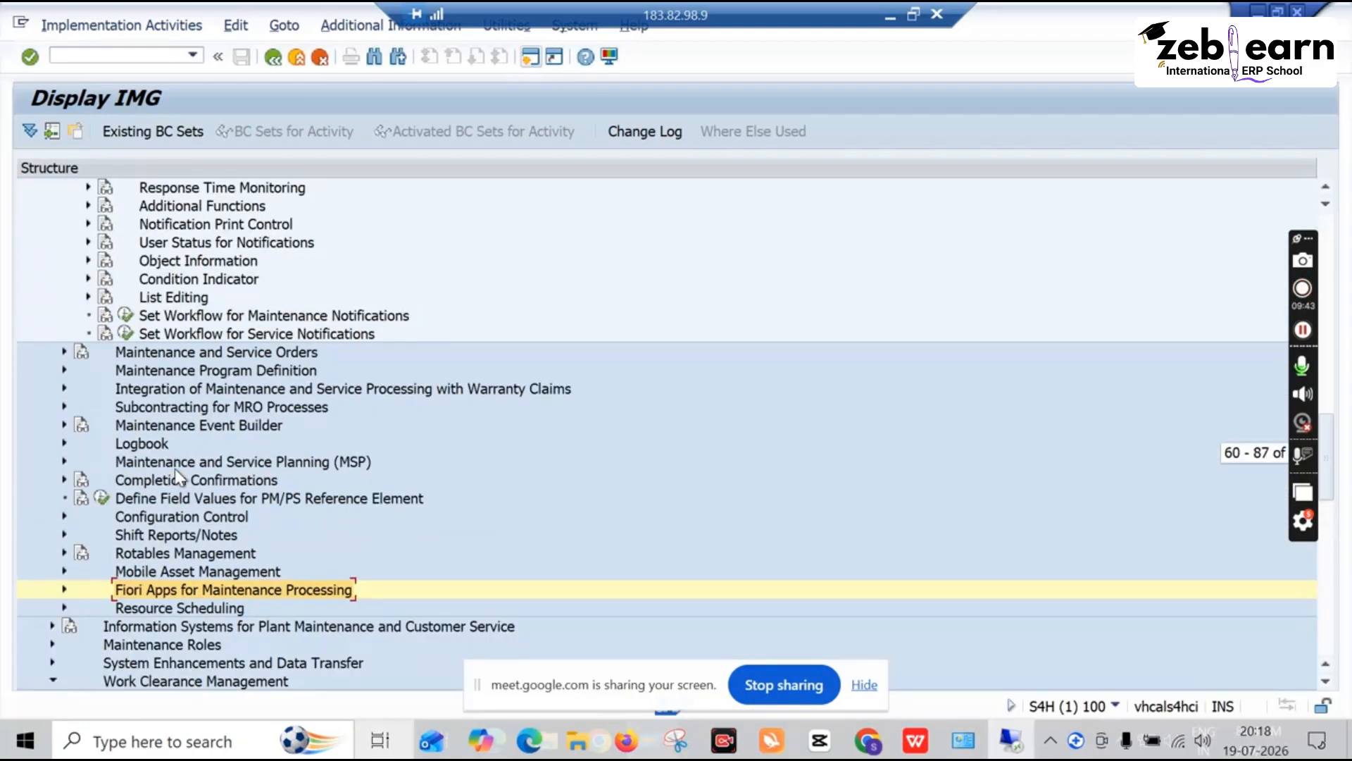
scroll(178, 477, up, 4)
scroll(178, 477, up, 1)
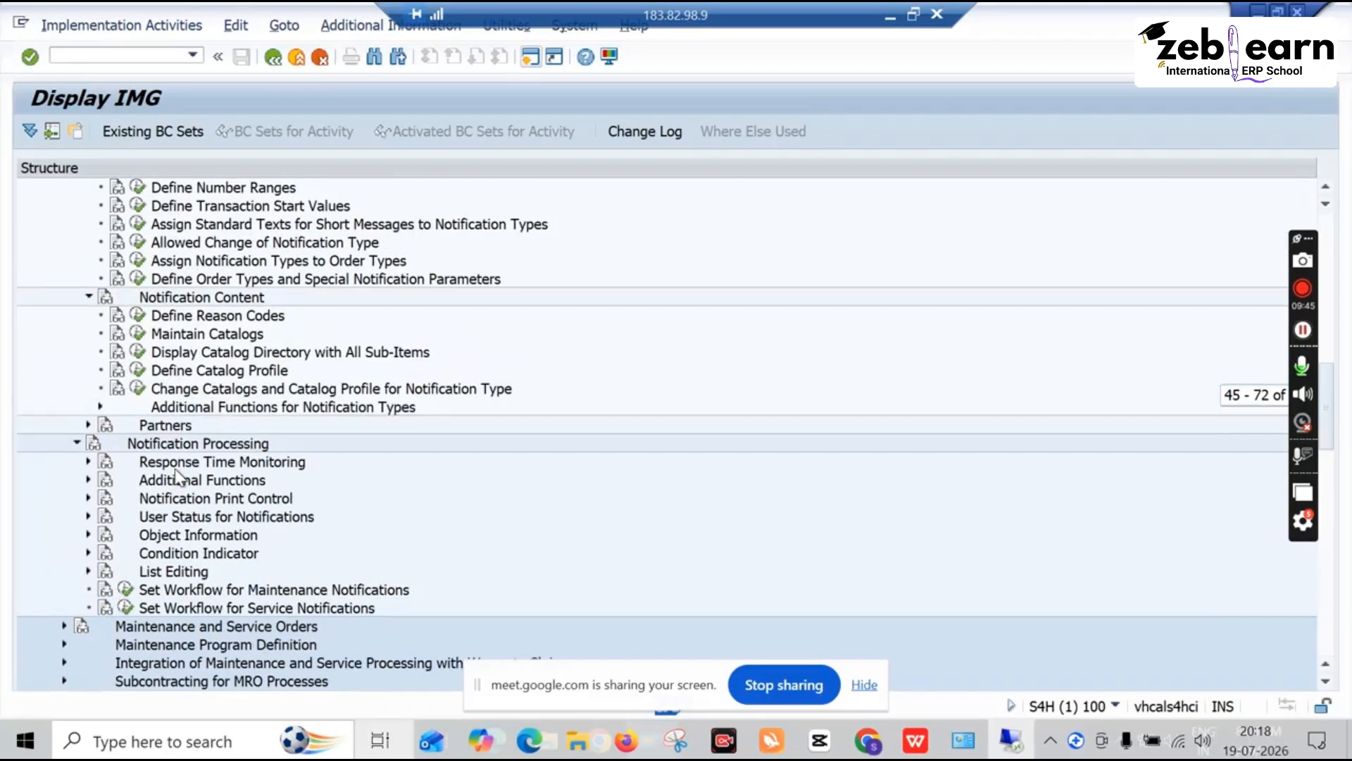
scroll(176, 477, up, 4)
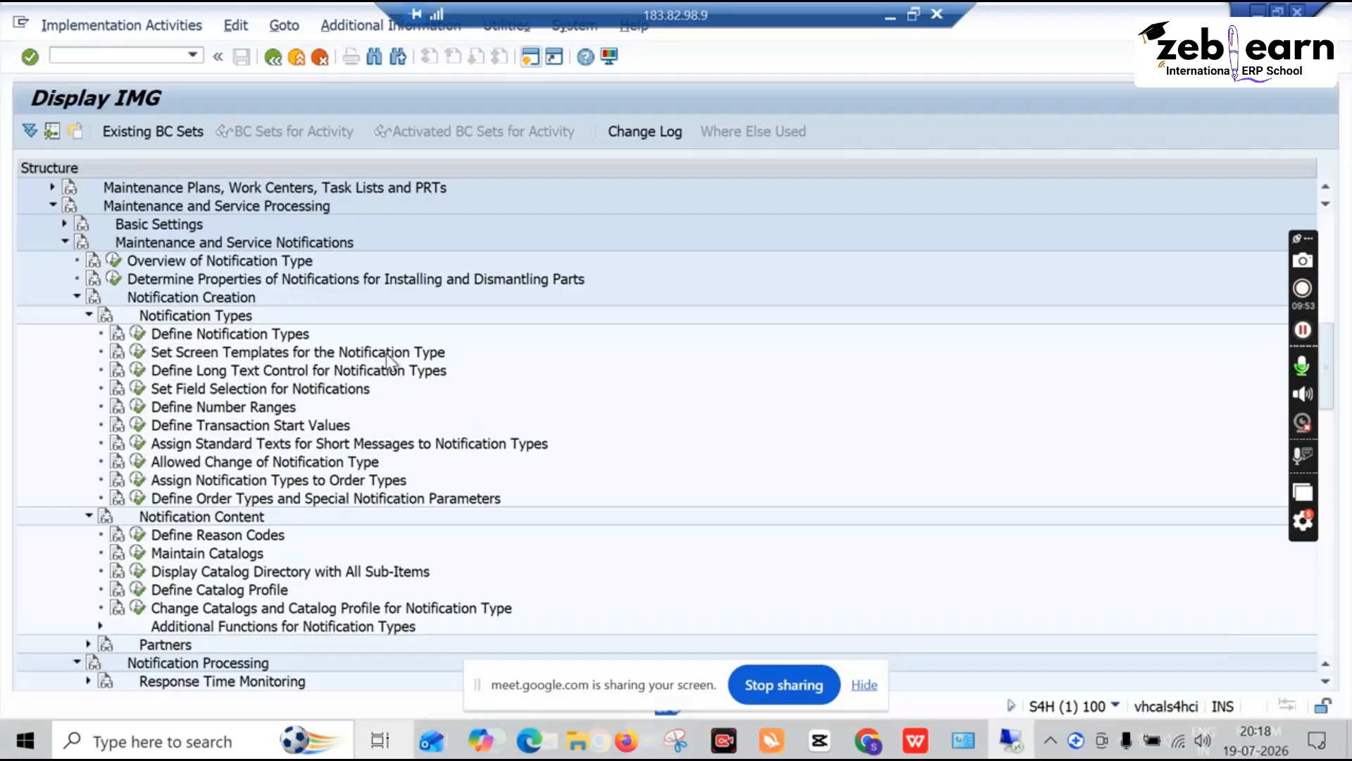
Open the Set Screen Templates for the Notification Type activity with an unrestricted work area, continuing with empty selection values
click(137, 355)
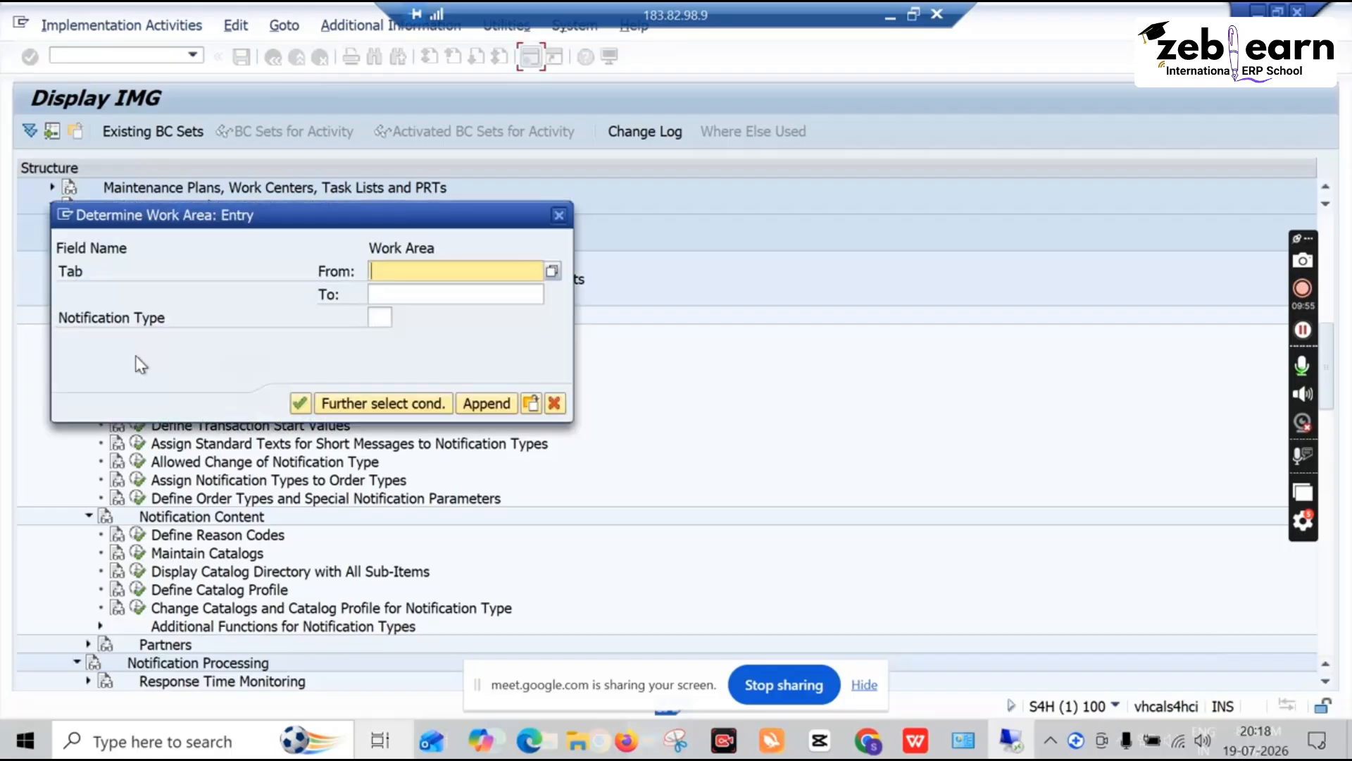
click(295, 410)
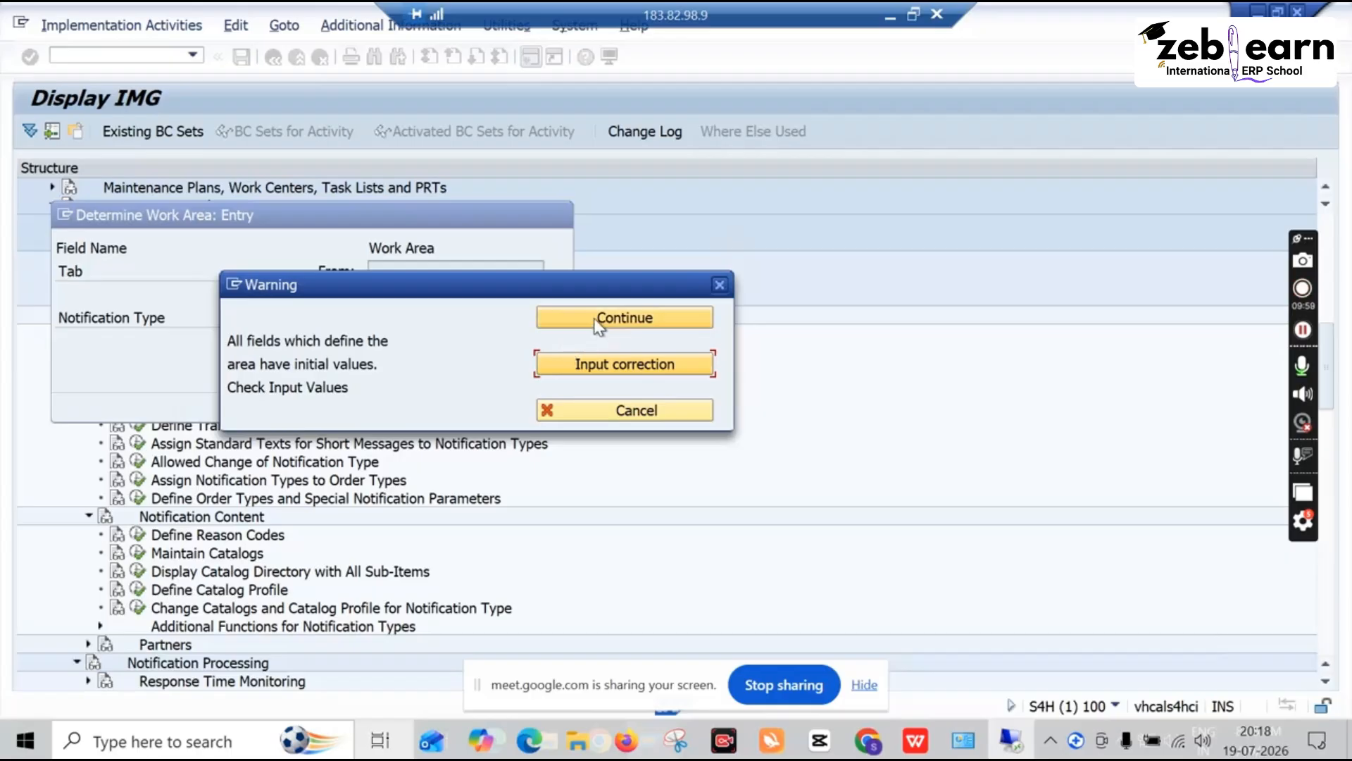
click(597, 322)
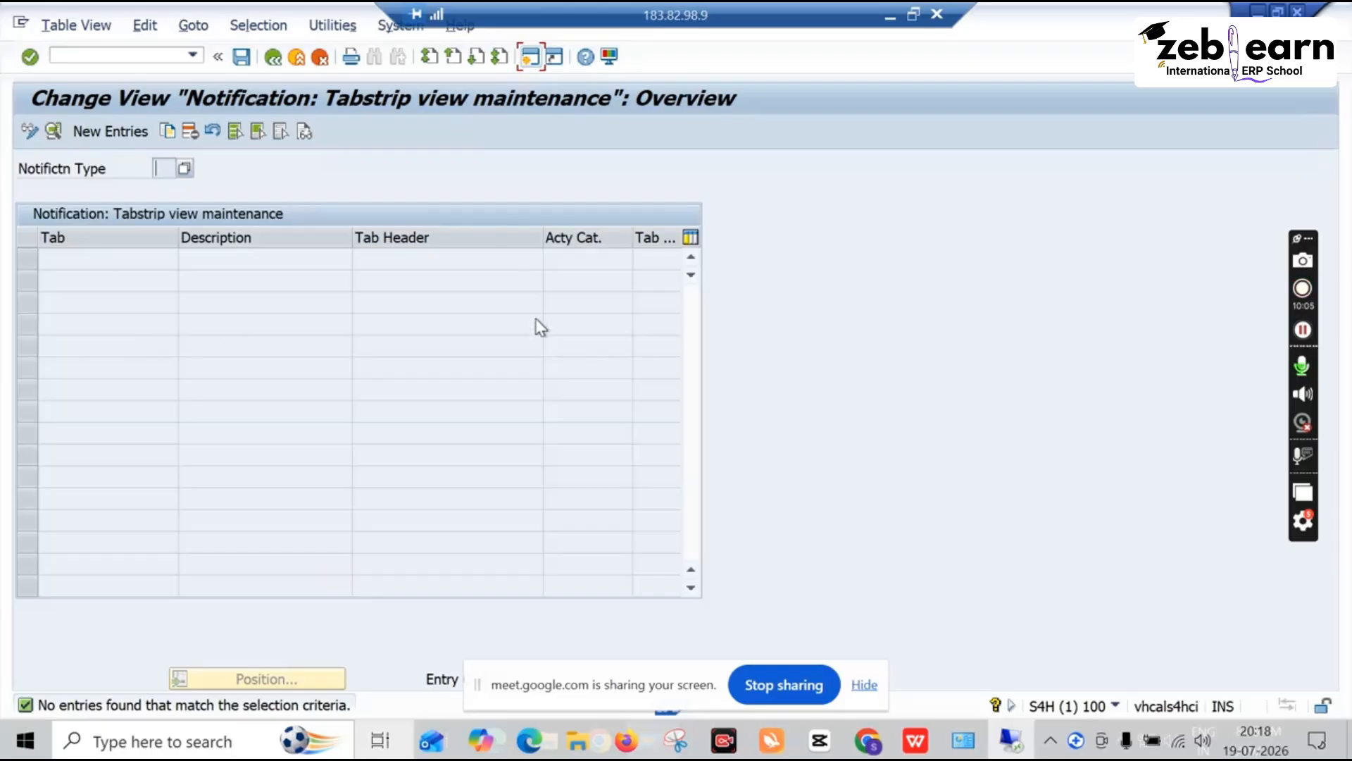
Look through the available notification types for N1 in the tabstrip view maintenance, and close the list
click(186, 171)
scroll(252, 480, down, 4)
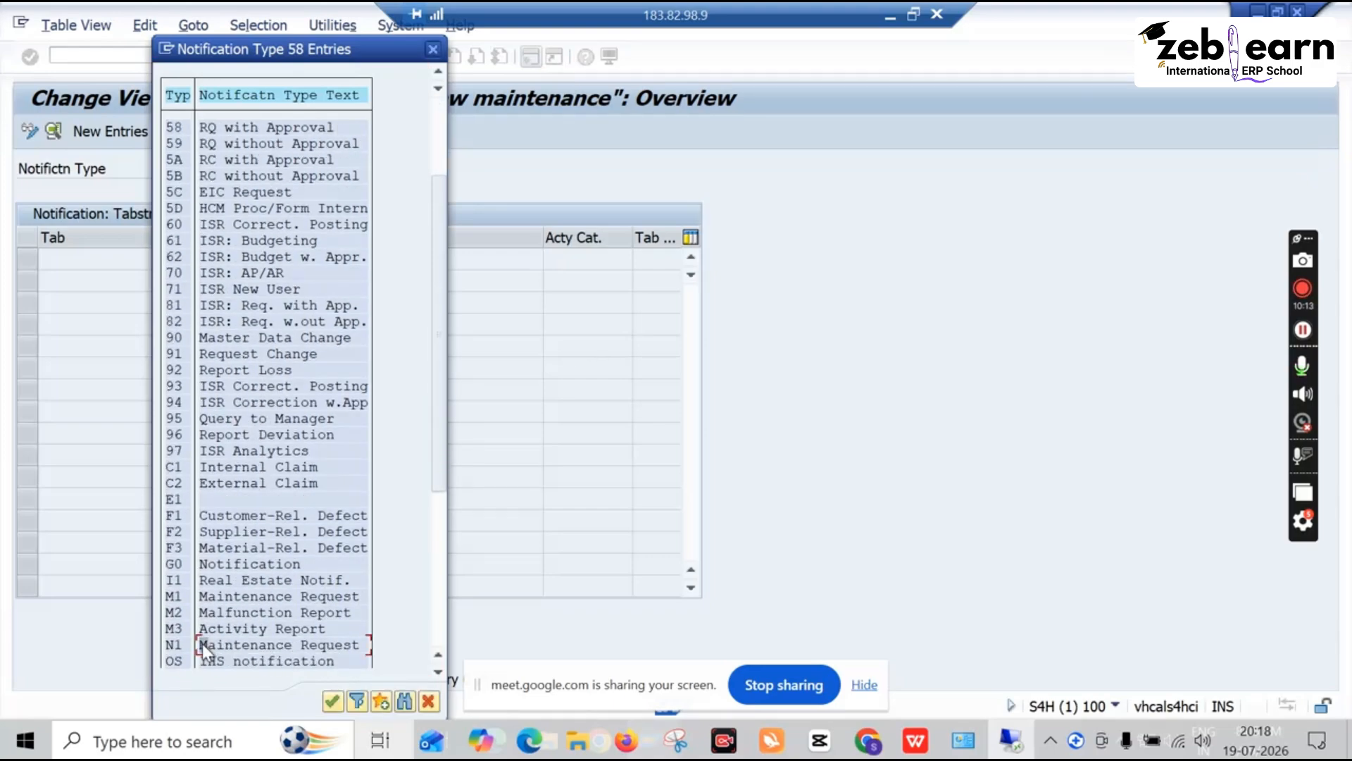
key(Escape)
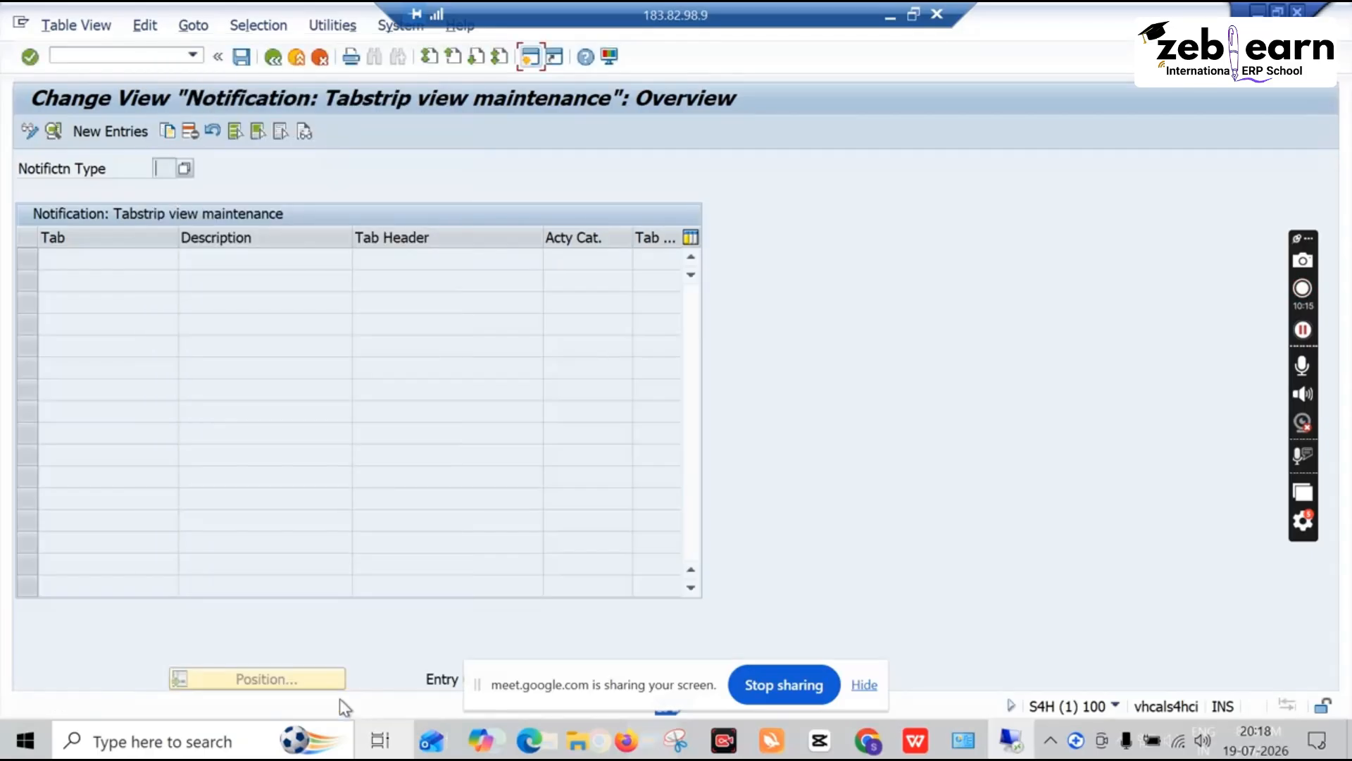
key(Return)
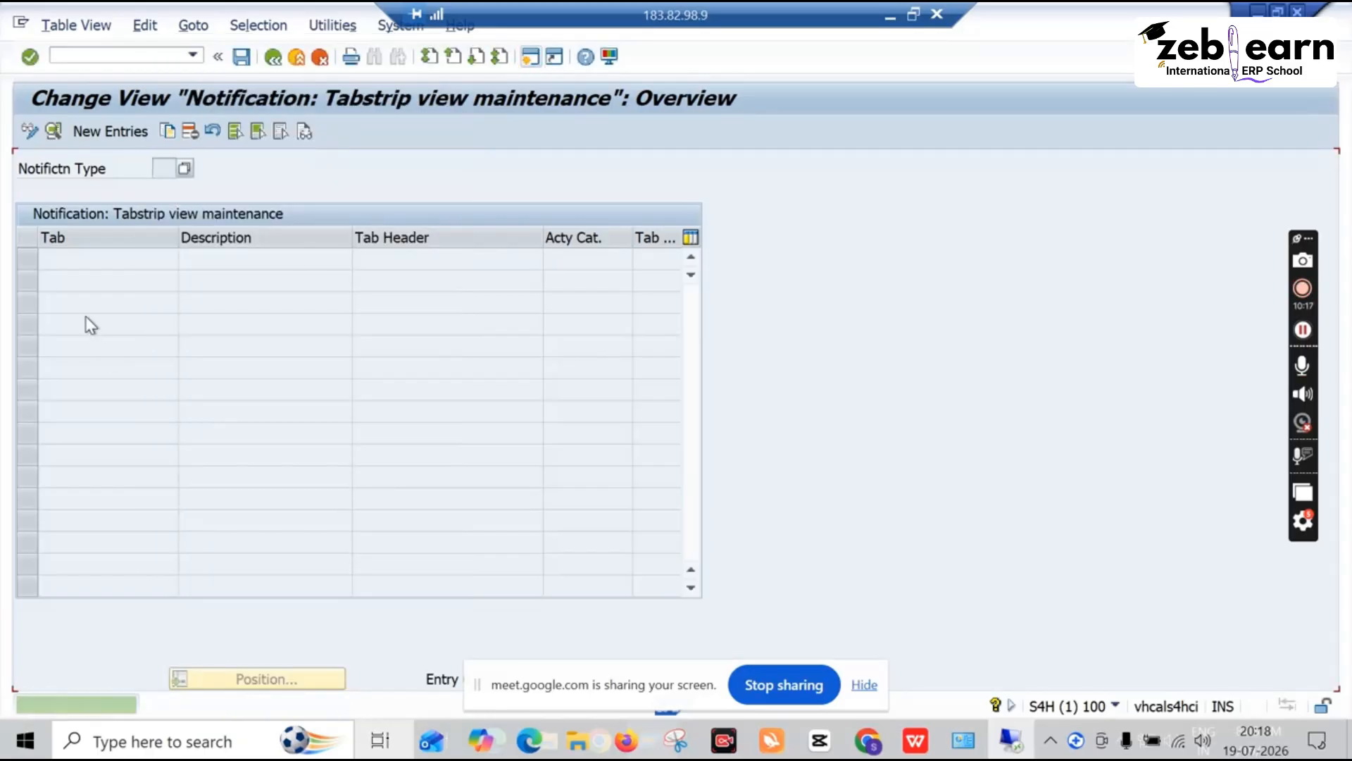
Try to add a new tabstrip entry with activity category Display (A) and tab test, and discard the entry
click(128, 133)
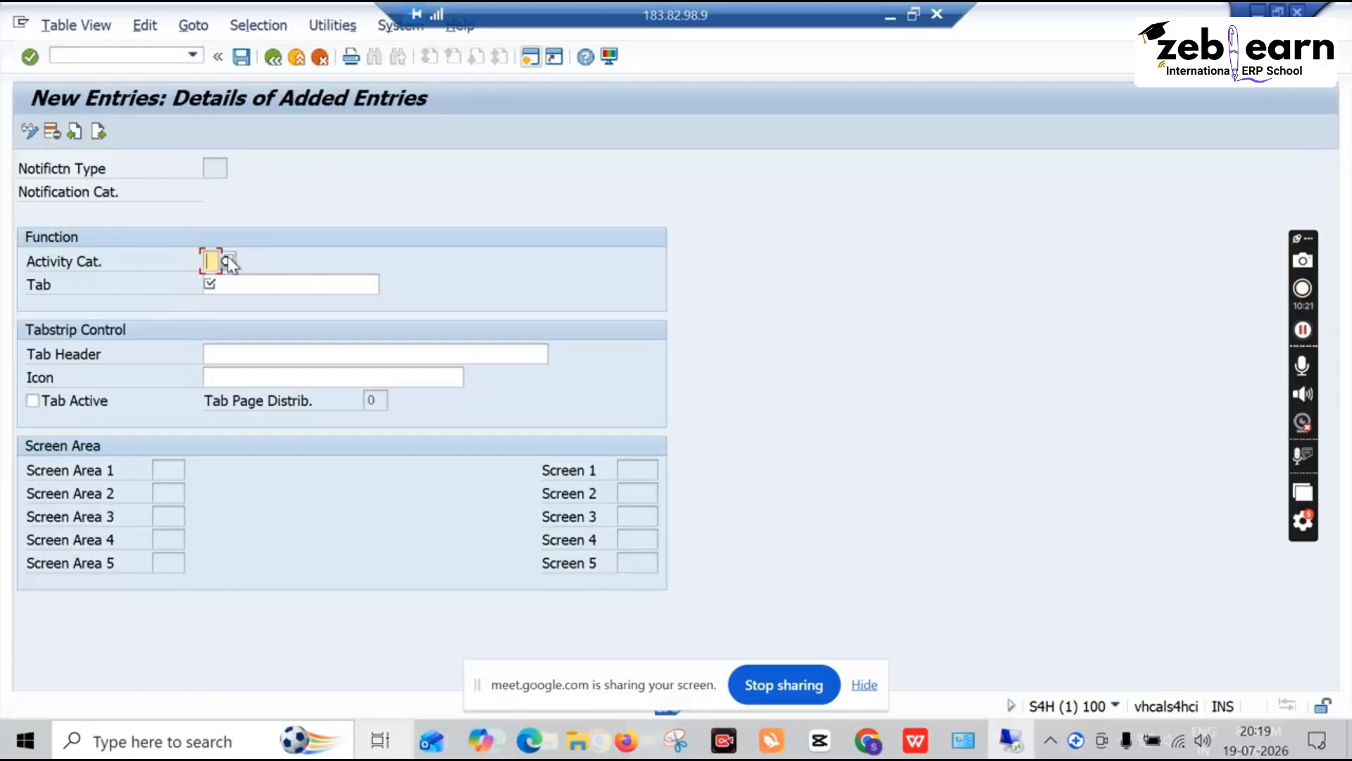
click(226, 261)
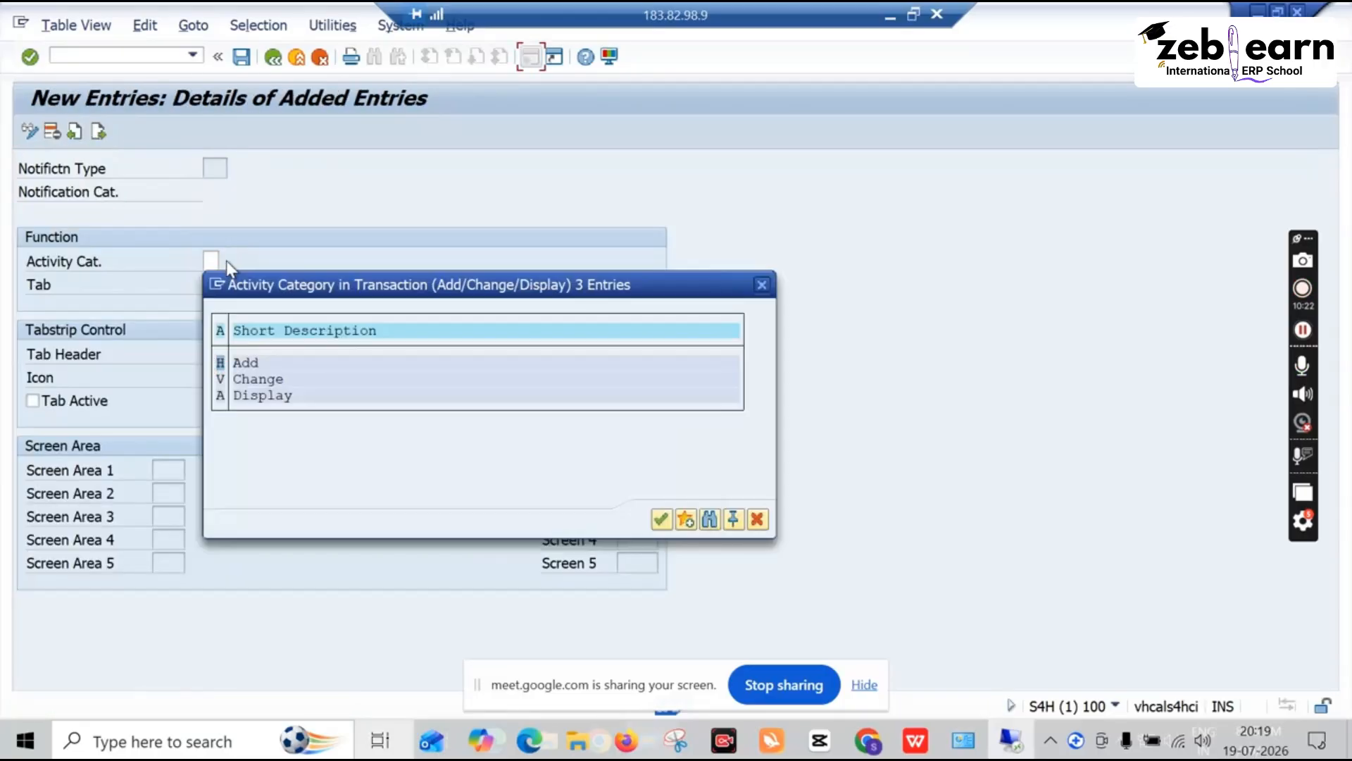
double_click(258, 393)
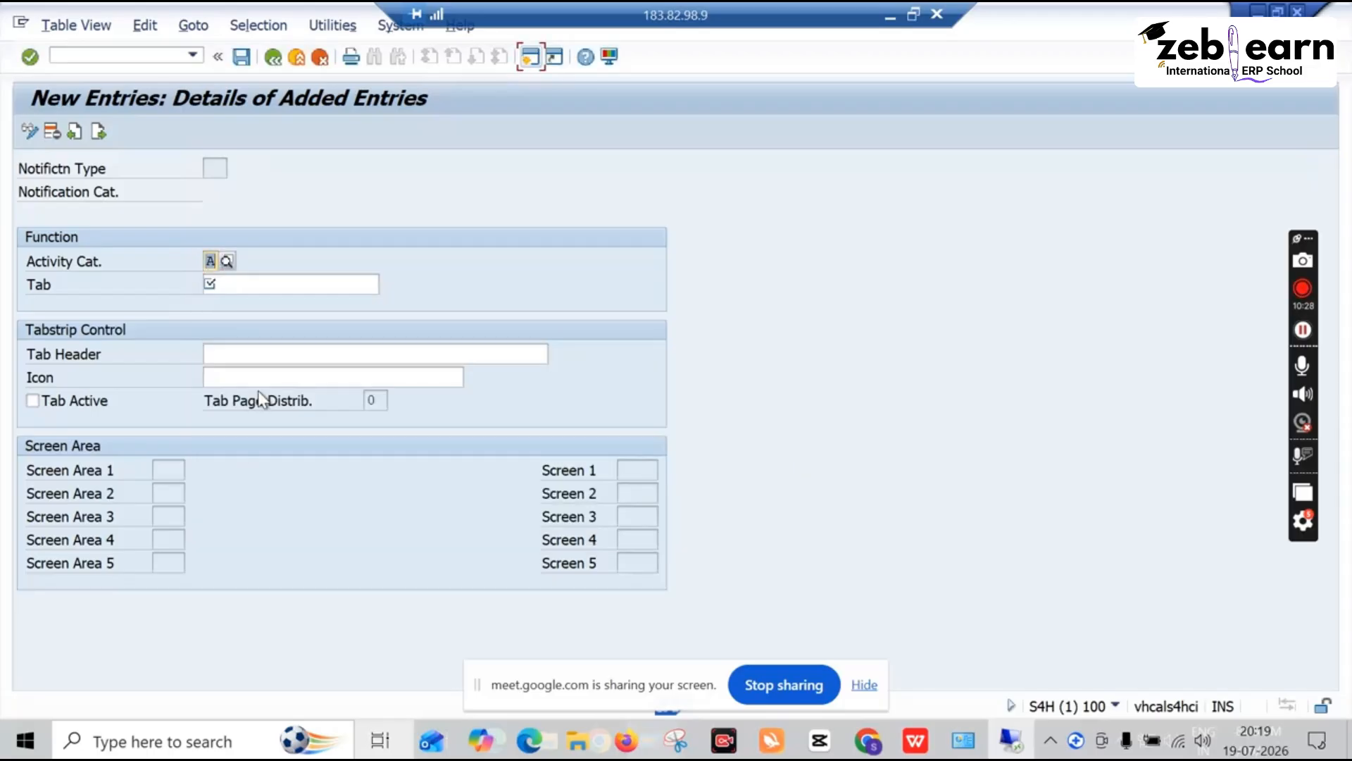
click(272, 59)
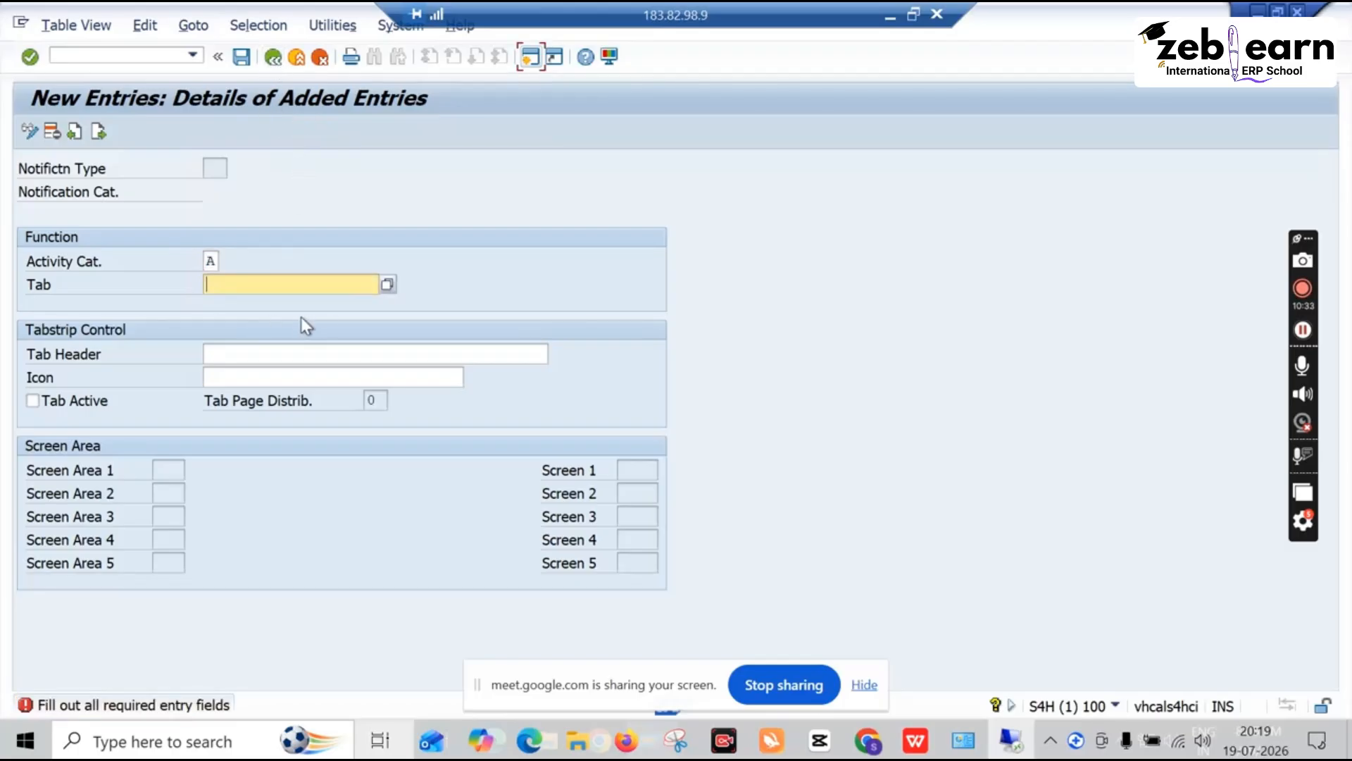
click(387, 283)
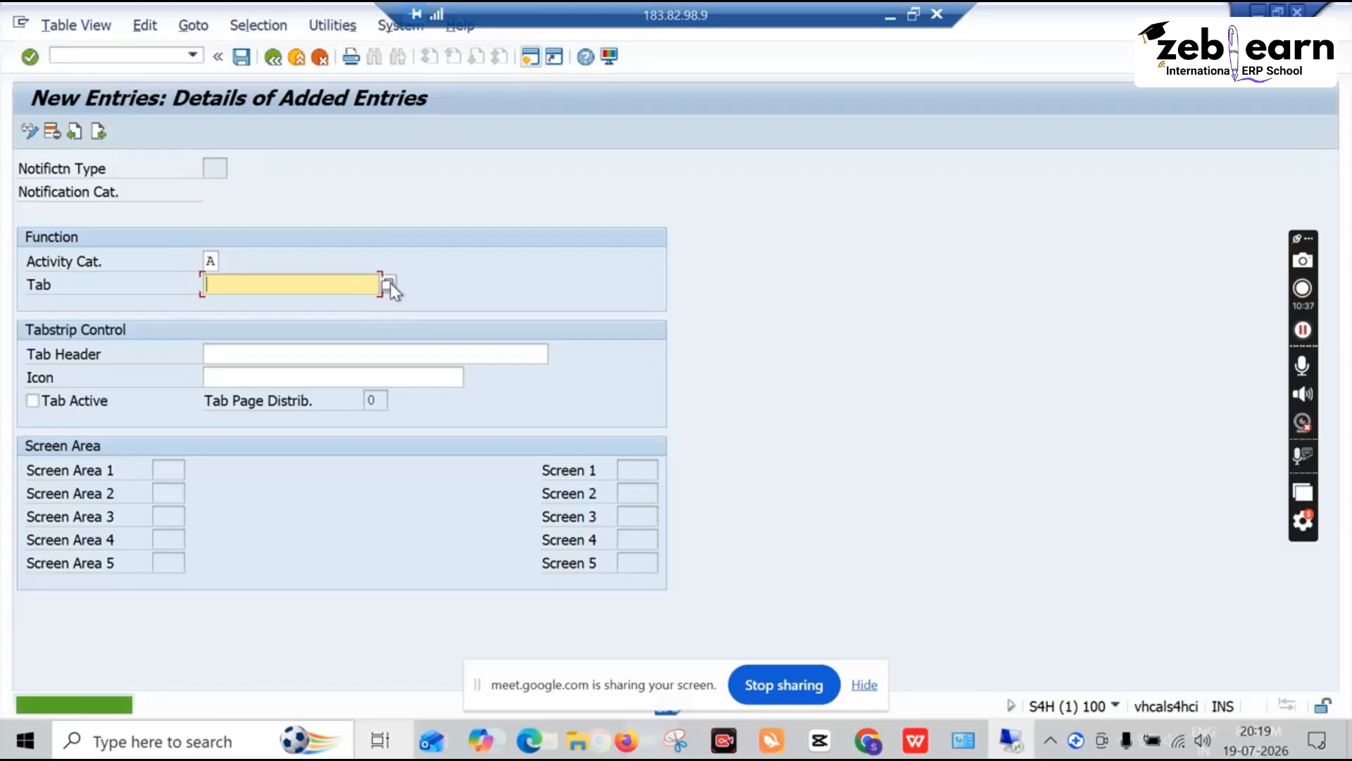
text(test)
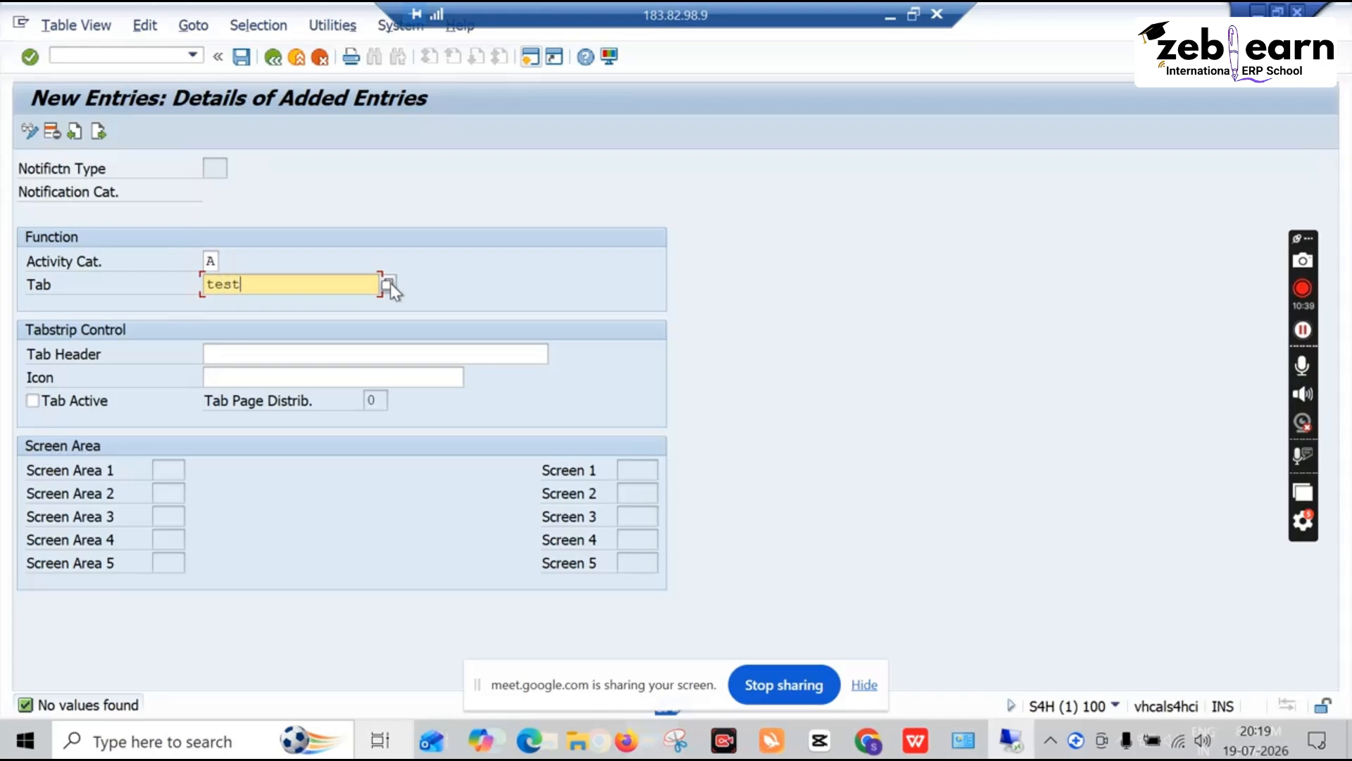
key(Return)
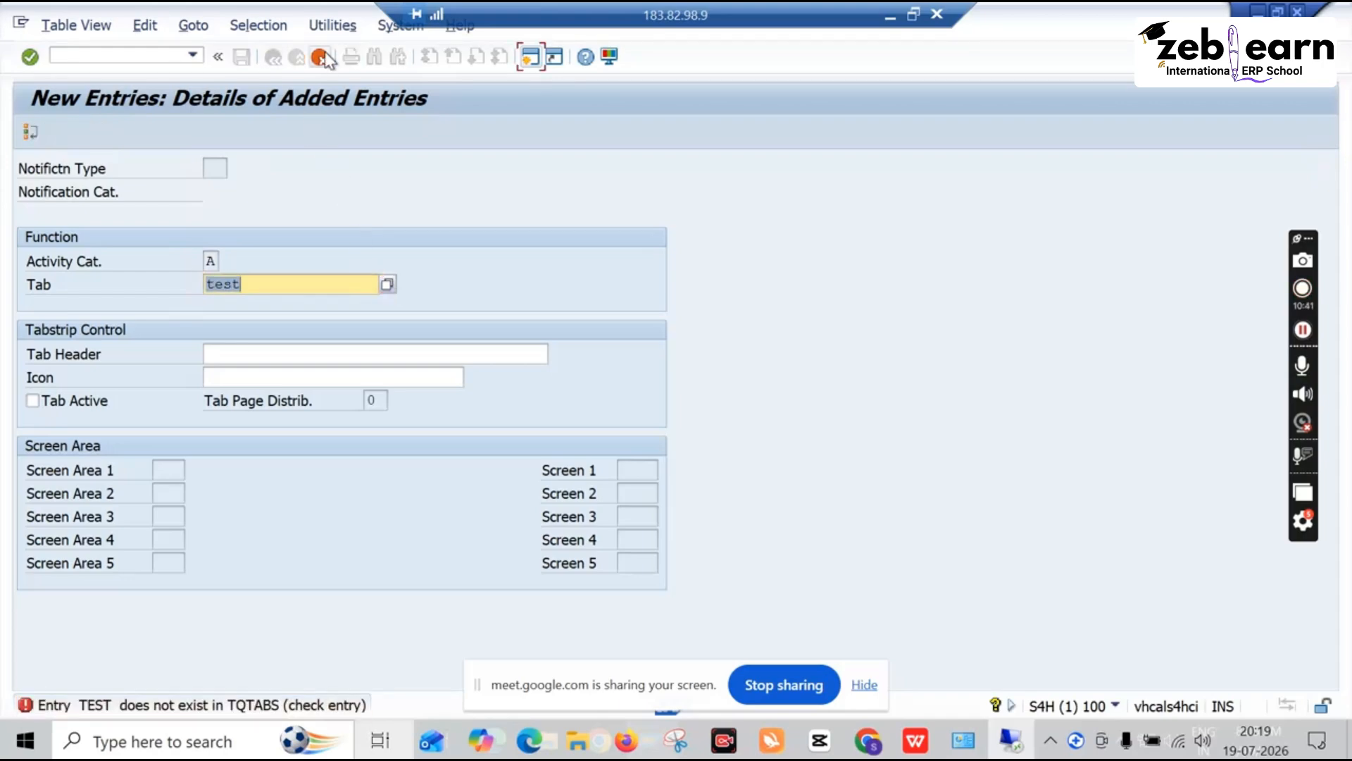
click(320, 56)
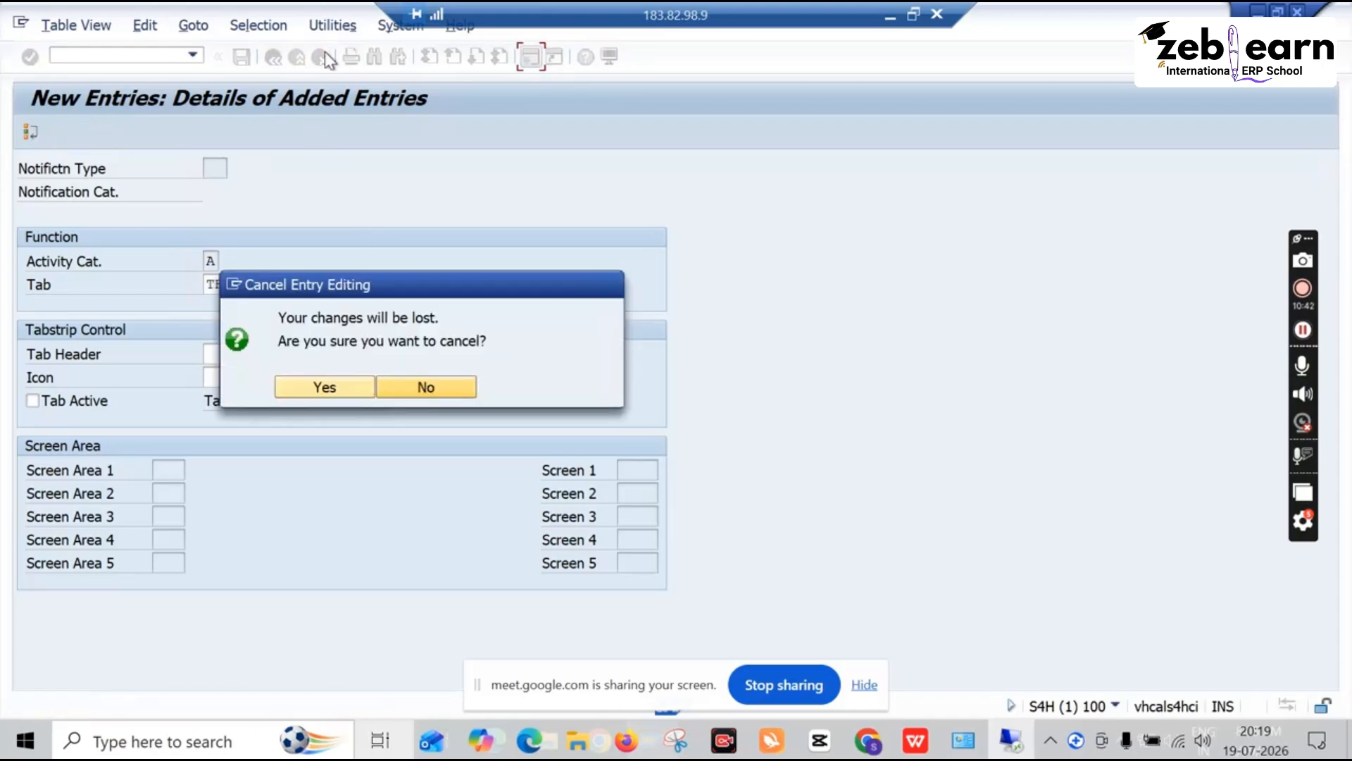
click(391, 381)
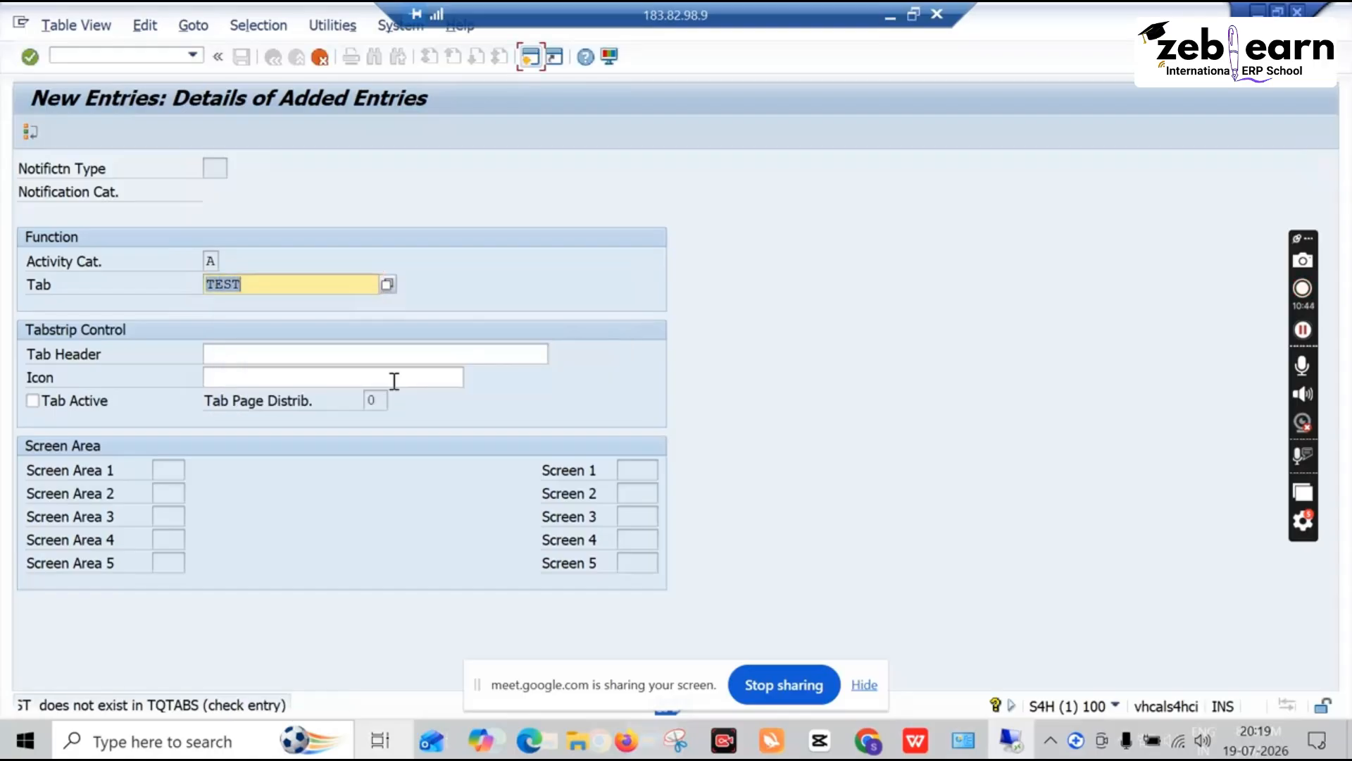
click(320, 56)
click(326, 387)
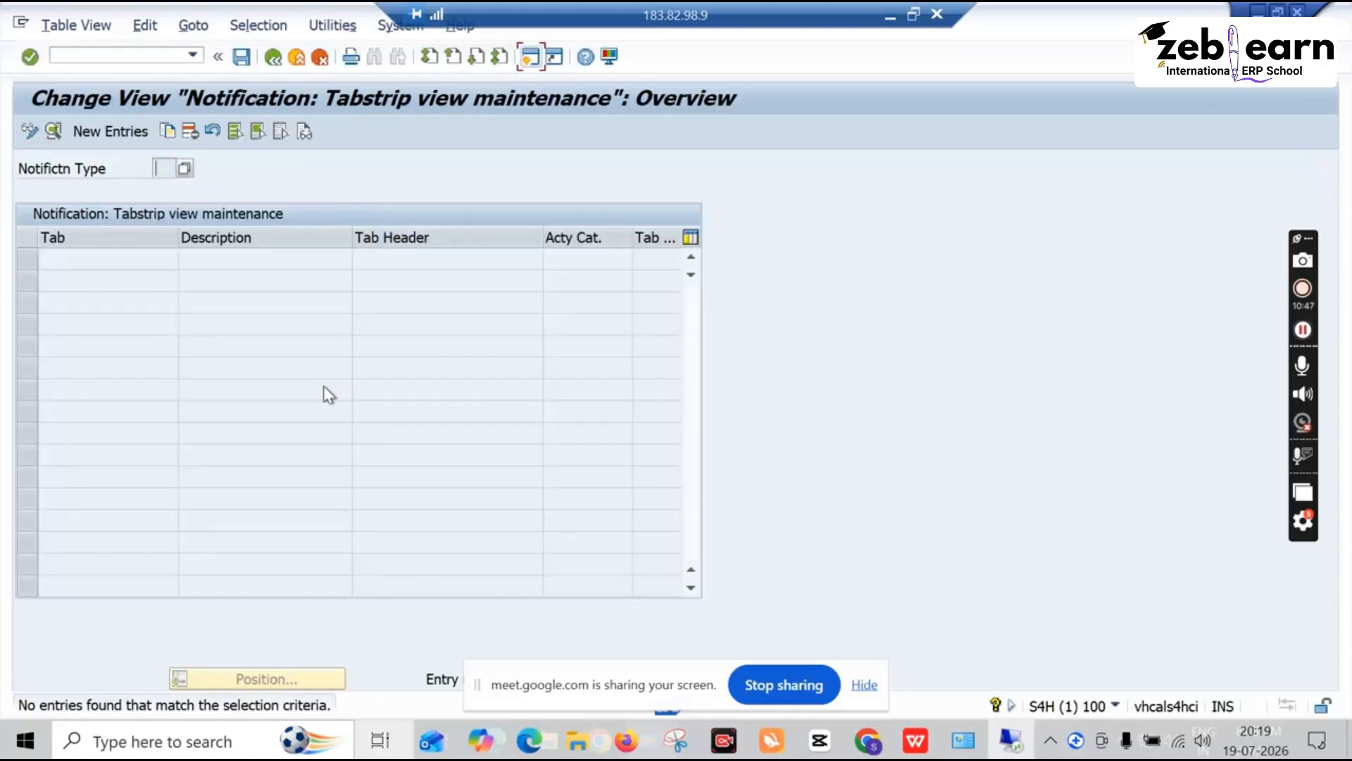
Return to the IMG structure and reopen Set Screen Templates for the Notification Type with the work area left empty
click(273, 58)
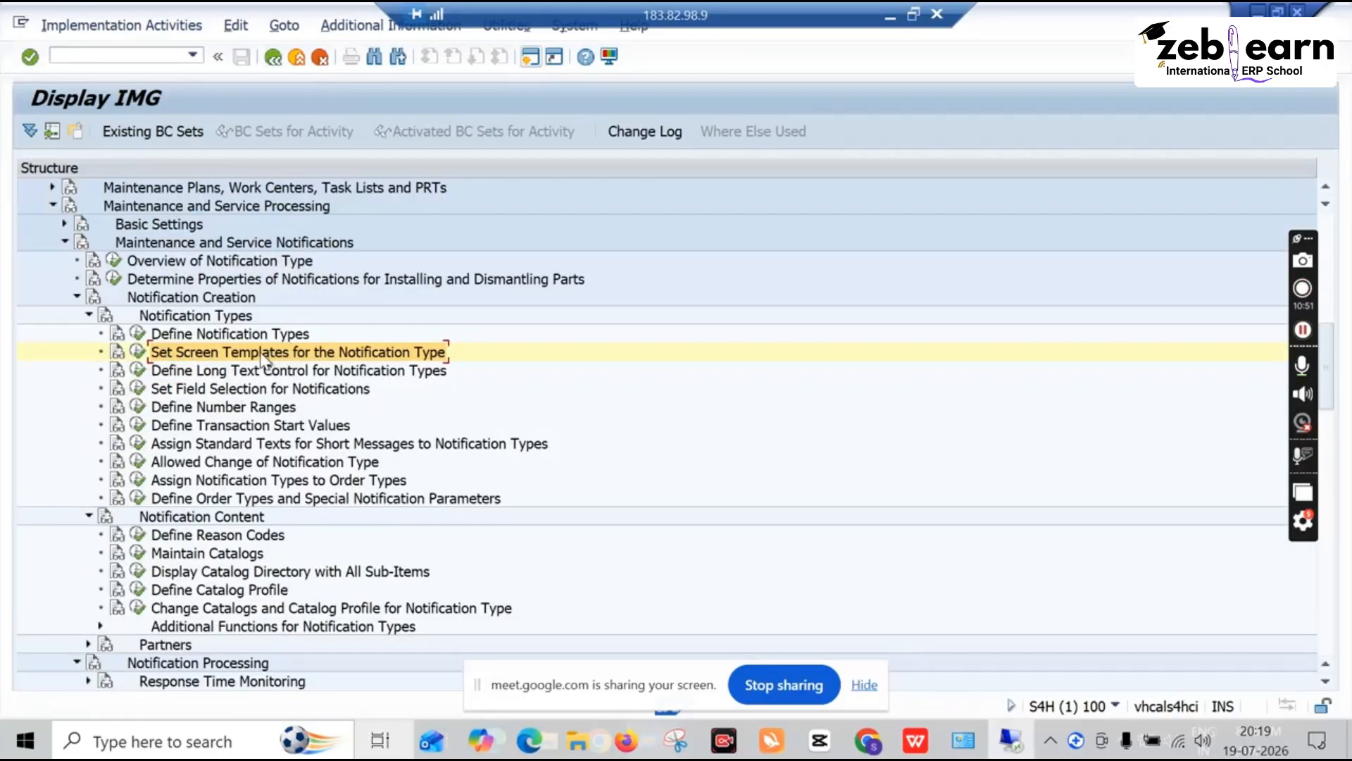
click(138, 354)
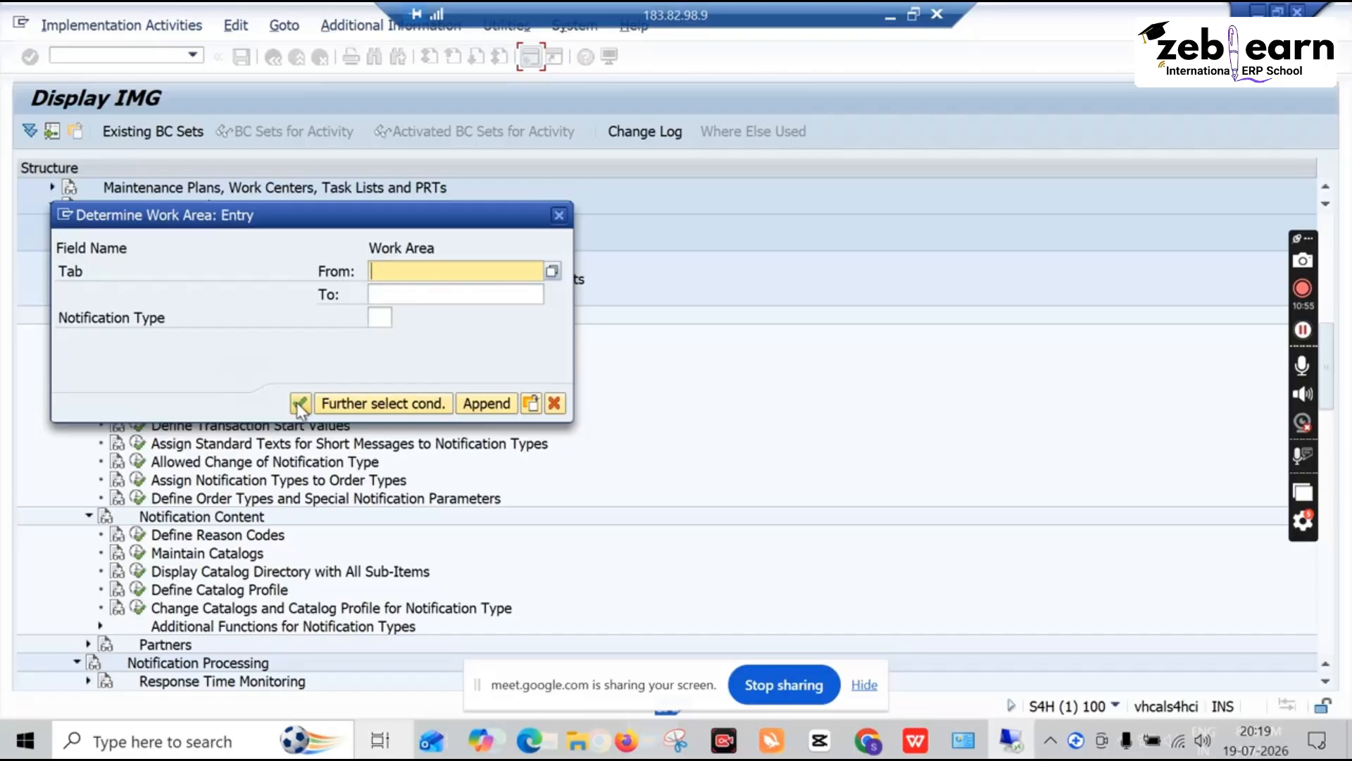
click(298, 403)
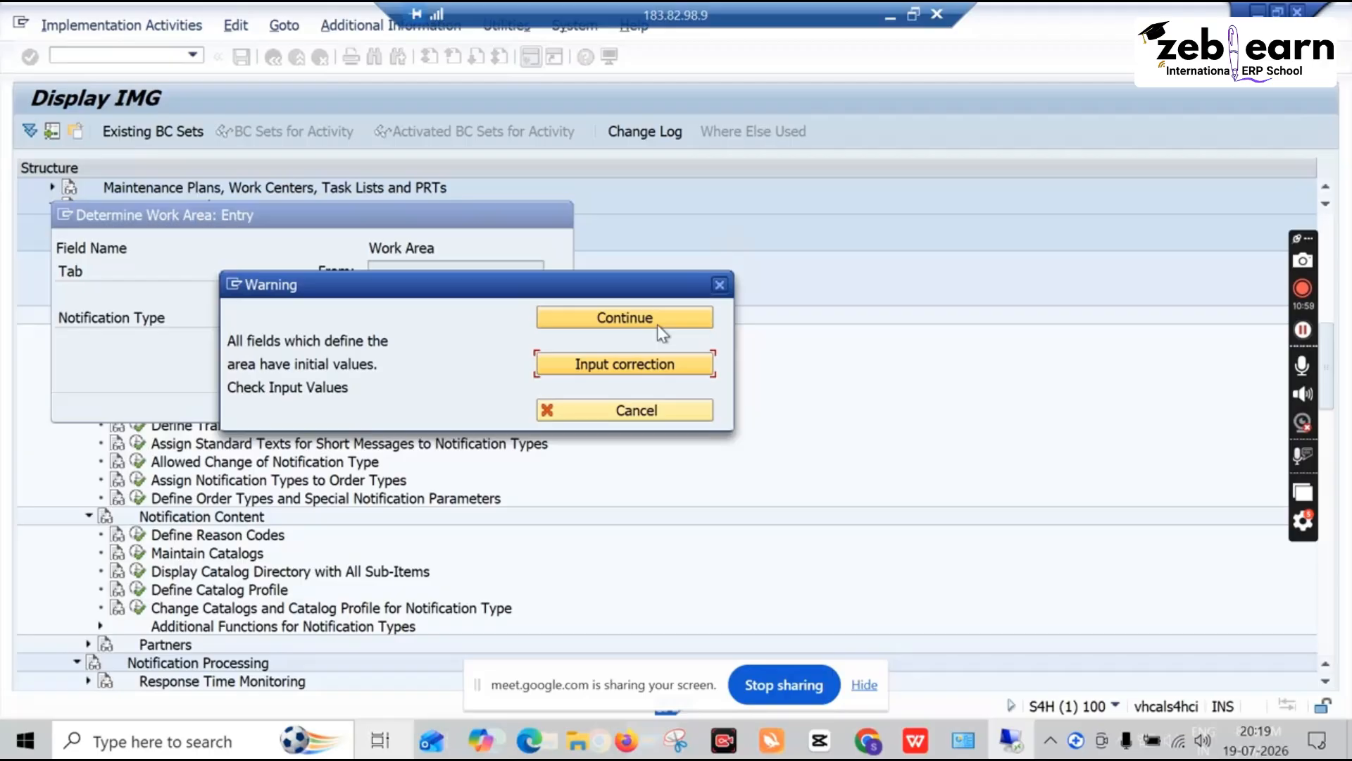
click(662, 362)
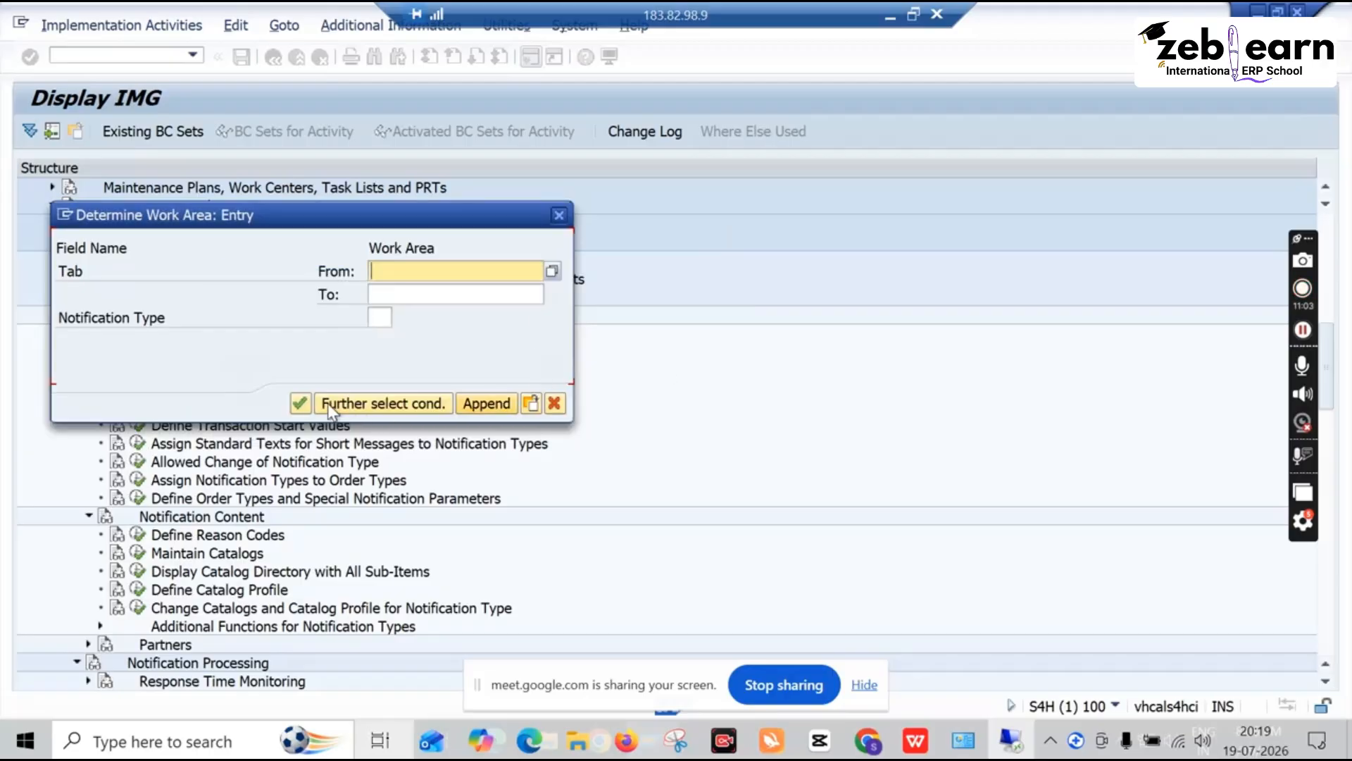
click(299, 403)
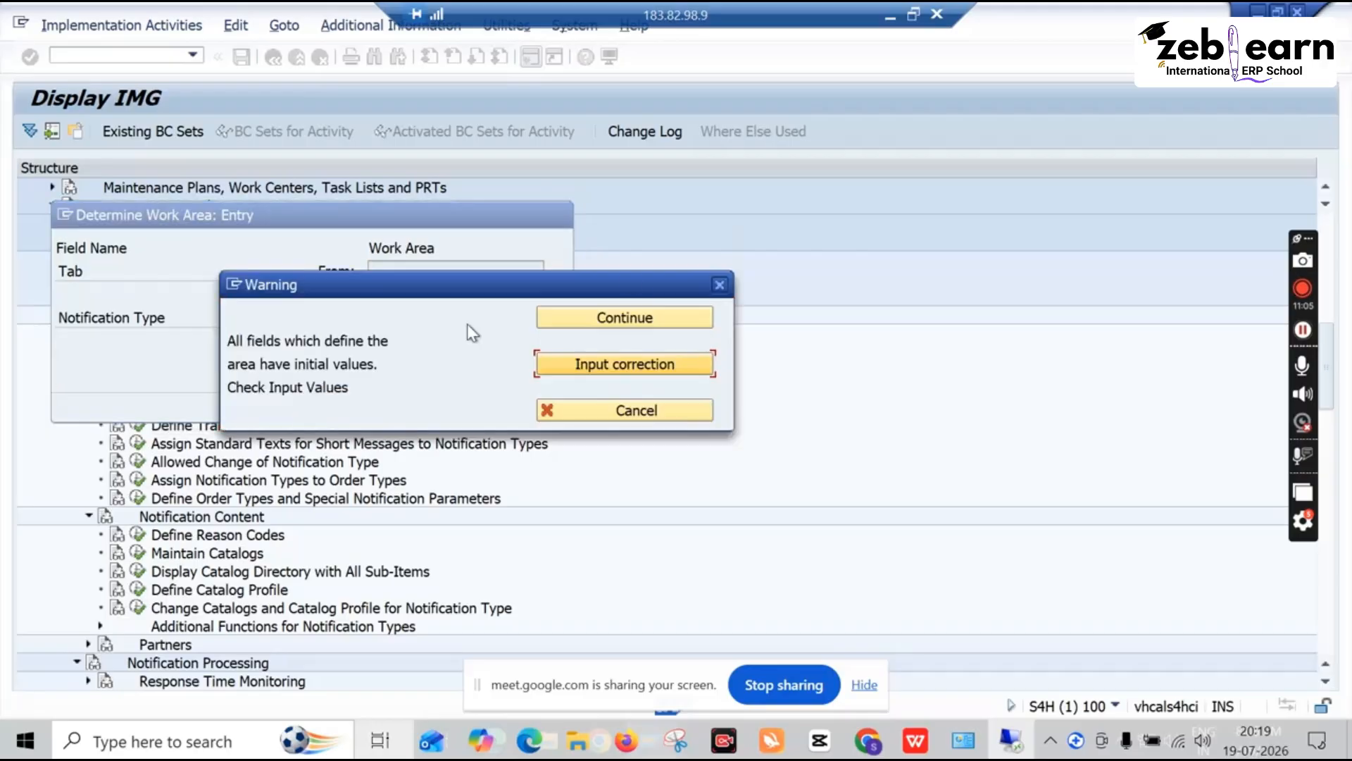
click(643, 319)
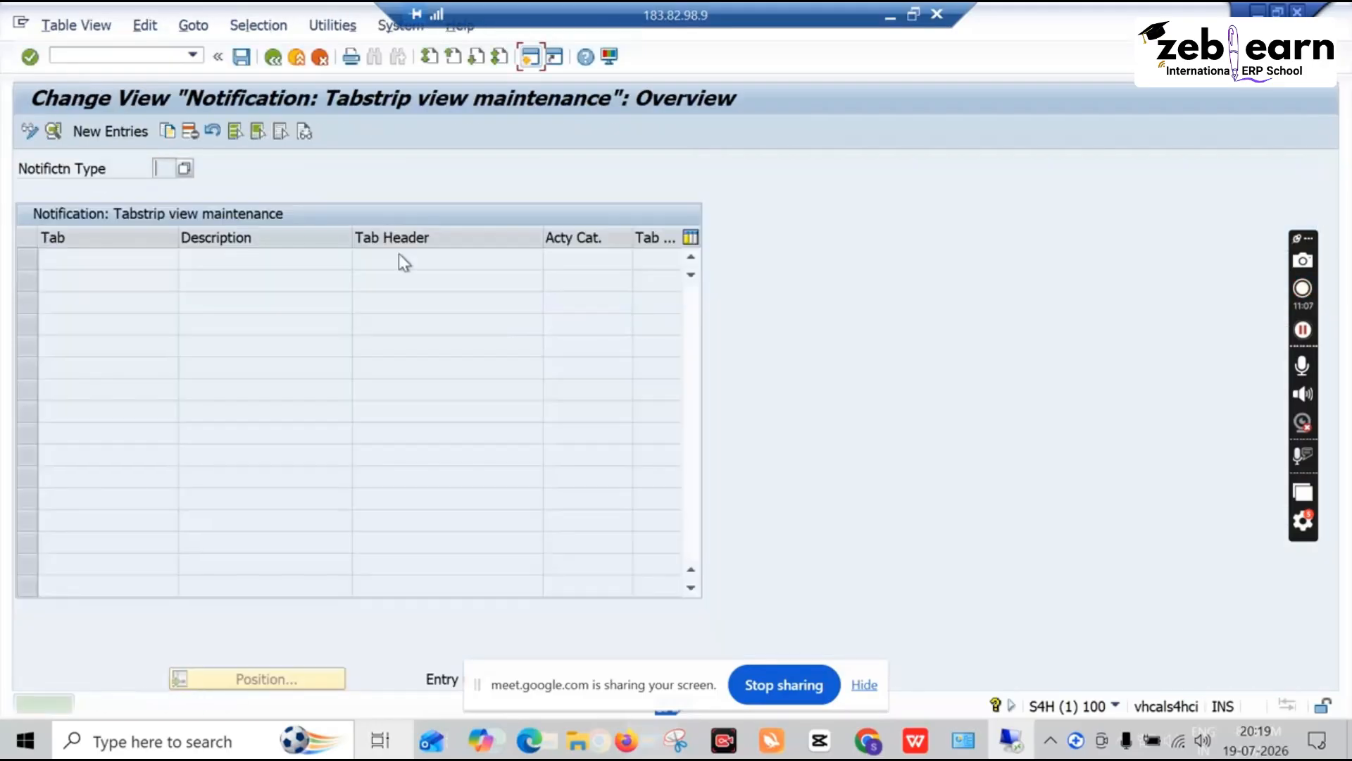
Try to choose notification type M1, Maintenance Request, as the notification type of the tabstrip view
click(184, 168)
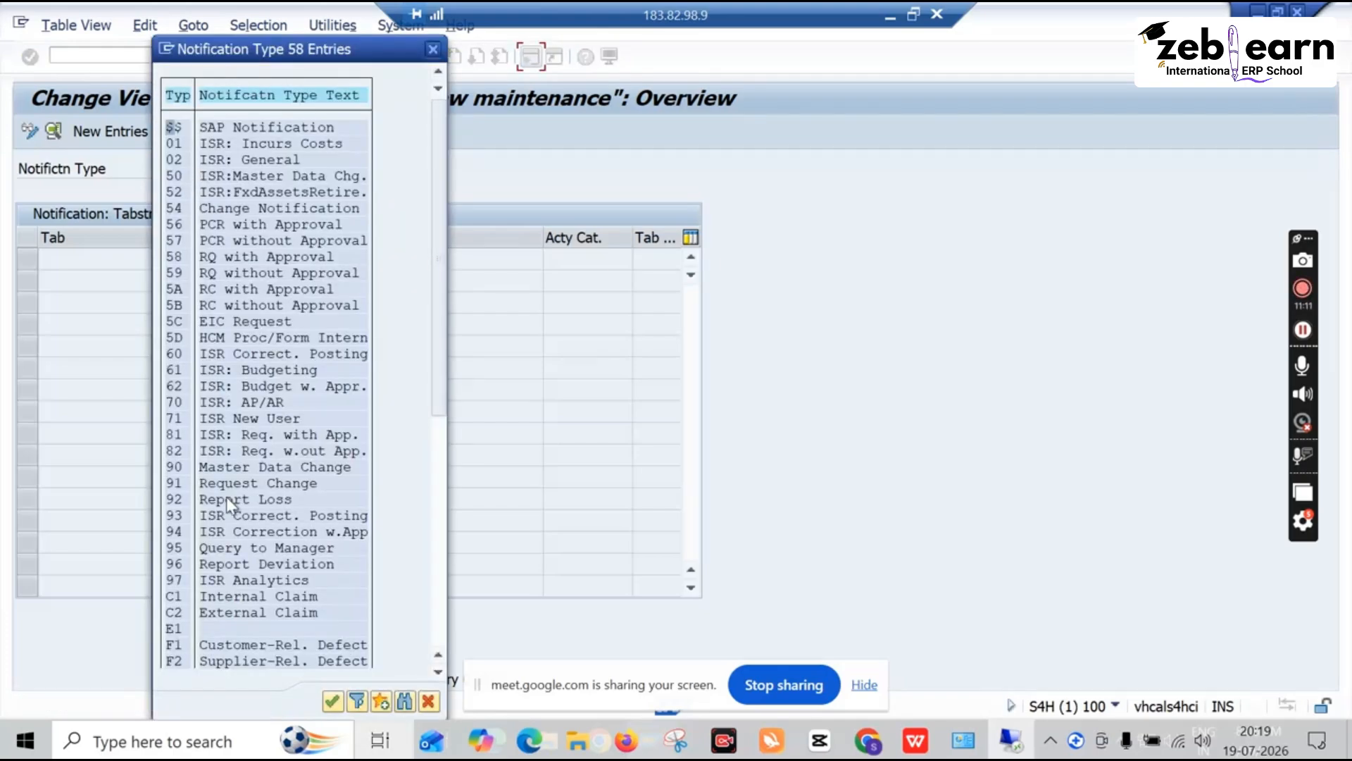
scroll(229, 558, down, 1)
scroll(227, 555, down, 2)
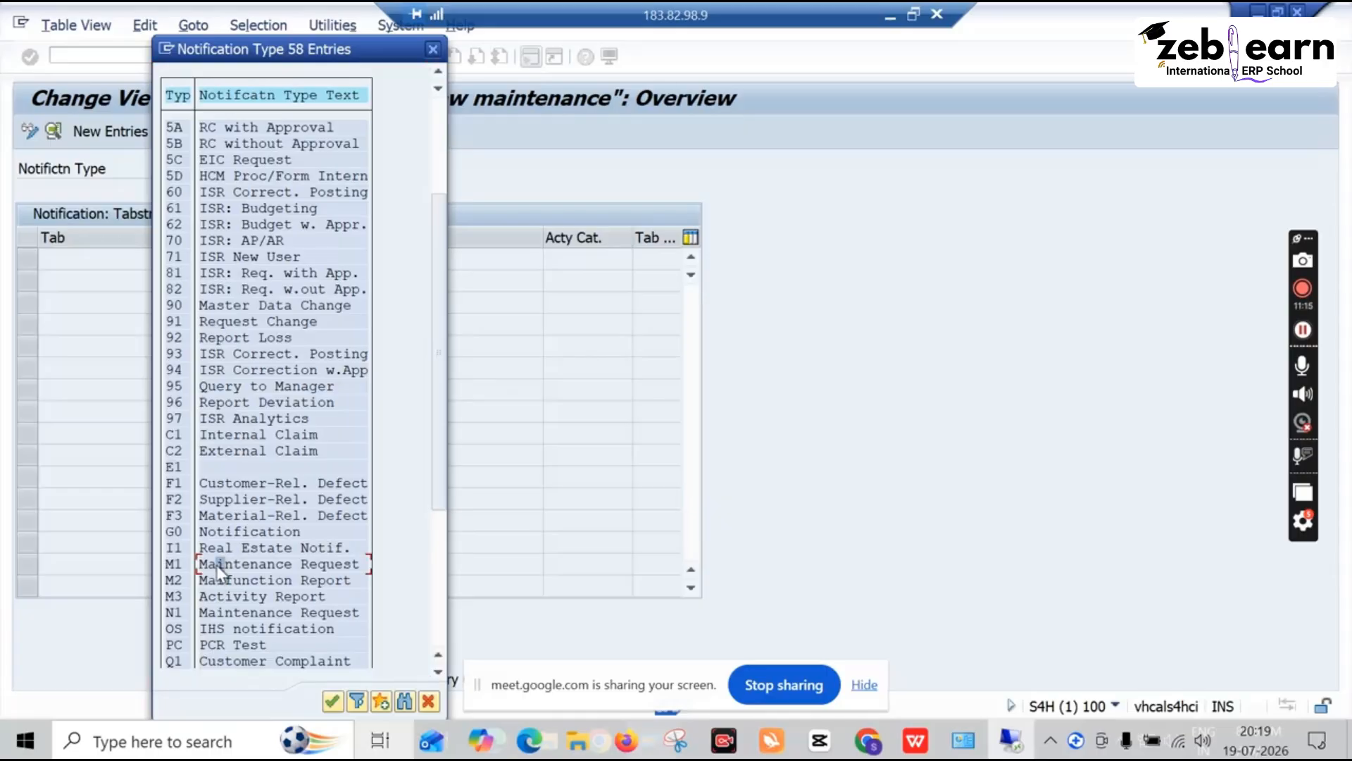
click(332, 700)
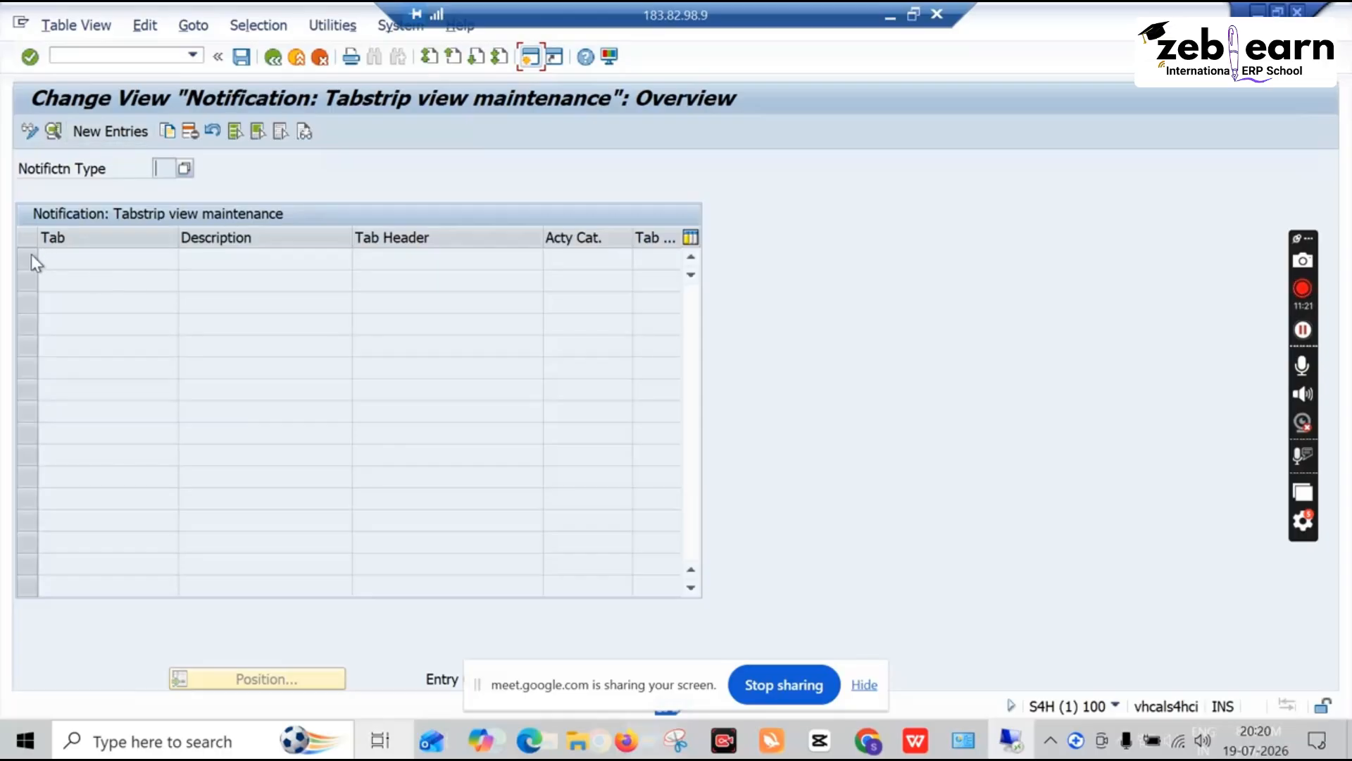
Try to create a tabstrip entry with activity category Add (H), look up possible tab values, and discard the entry
click(129, 131)
click(226, 260)
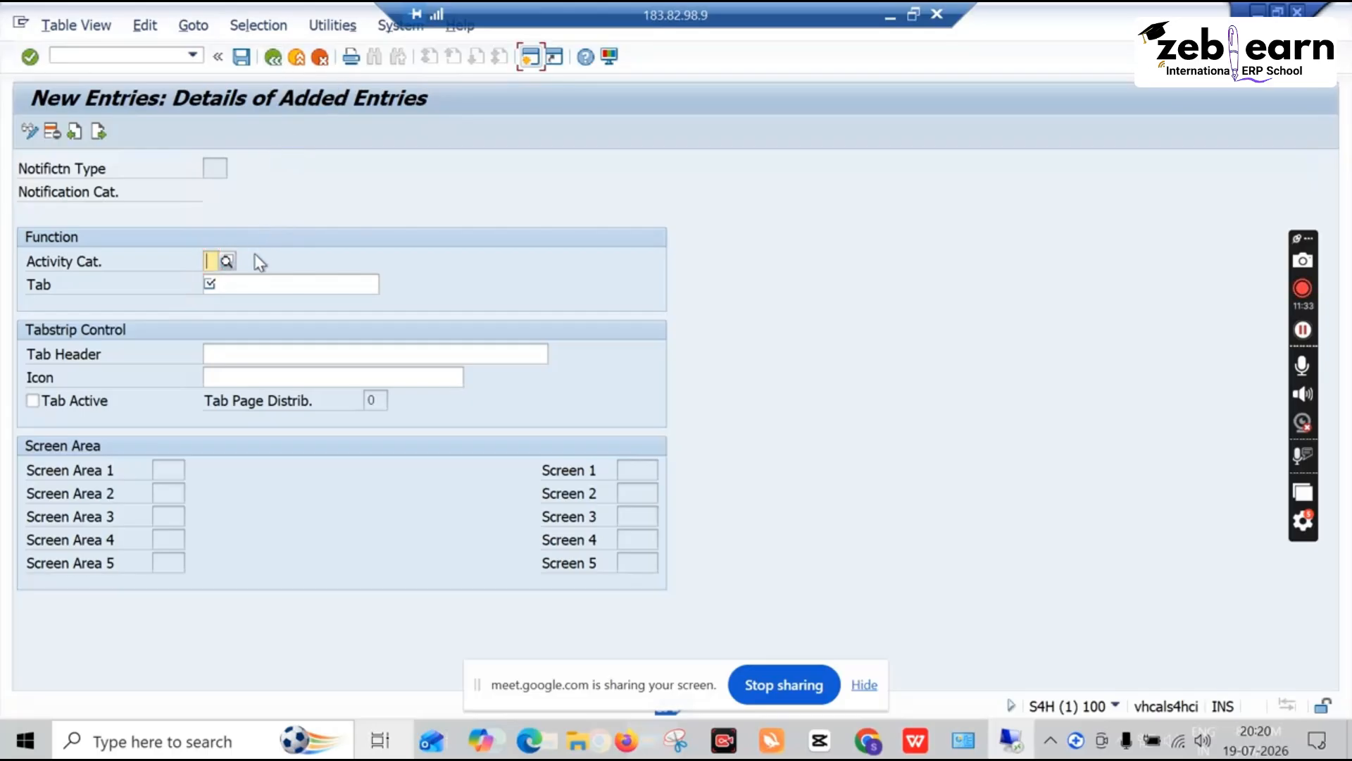
click(249, 282)
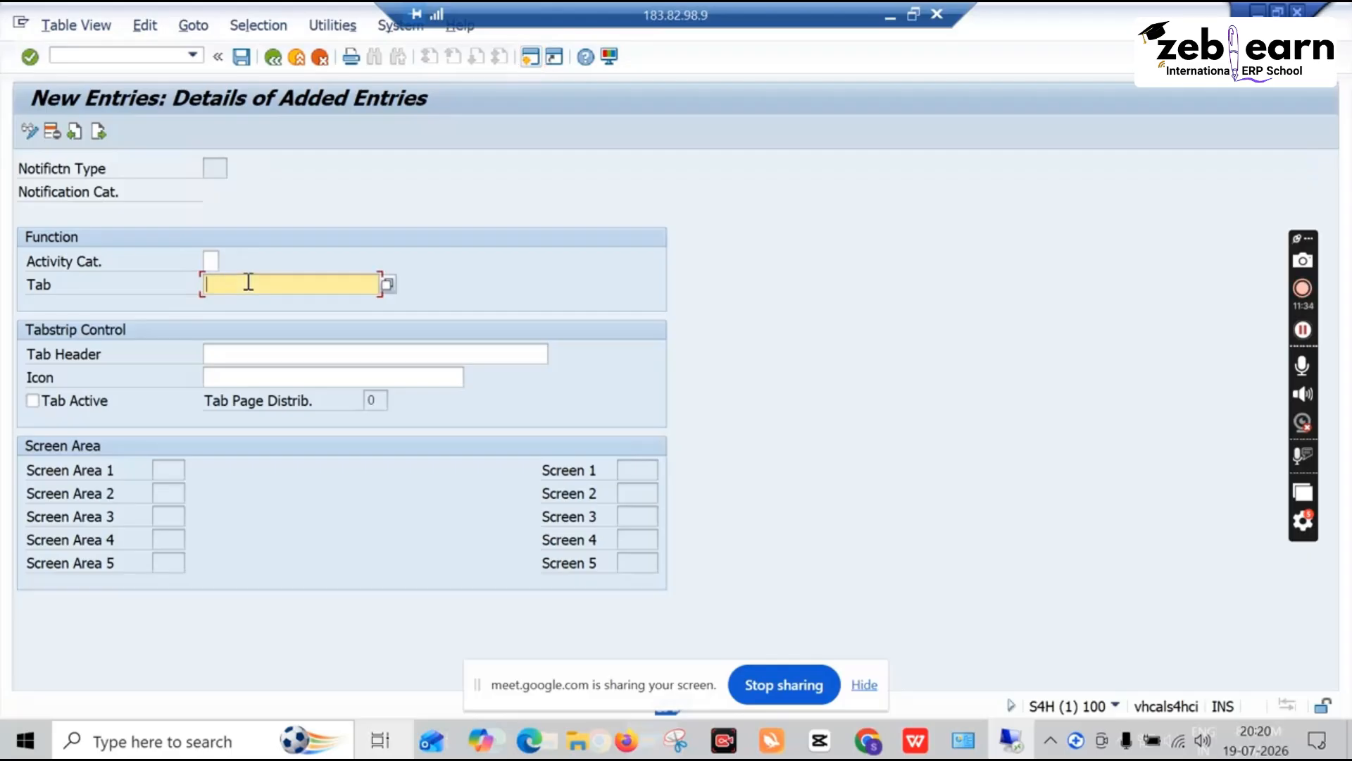
click(386, 283)
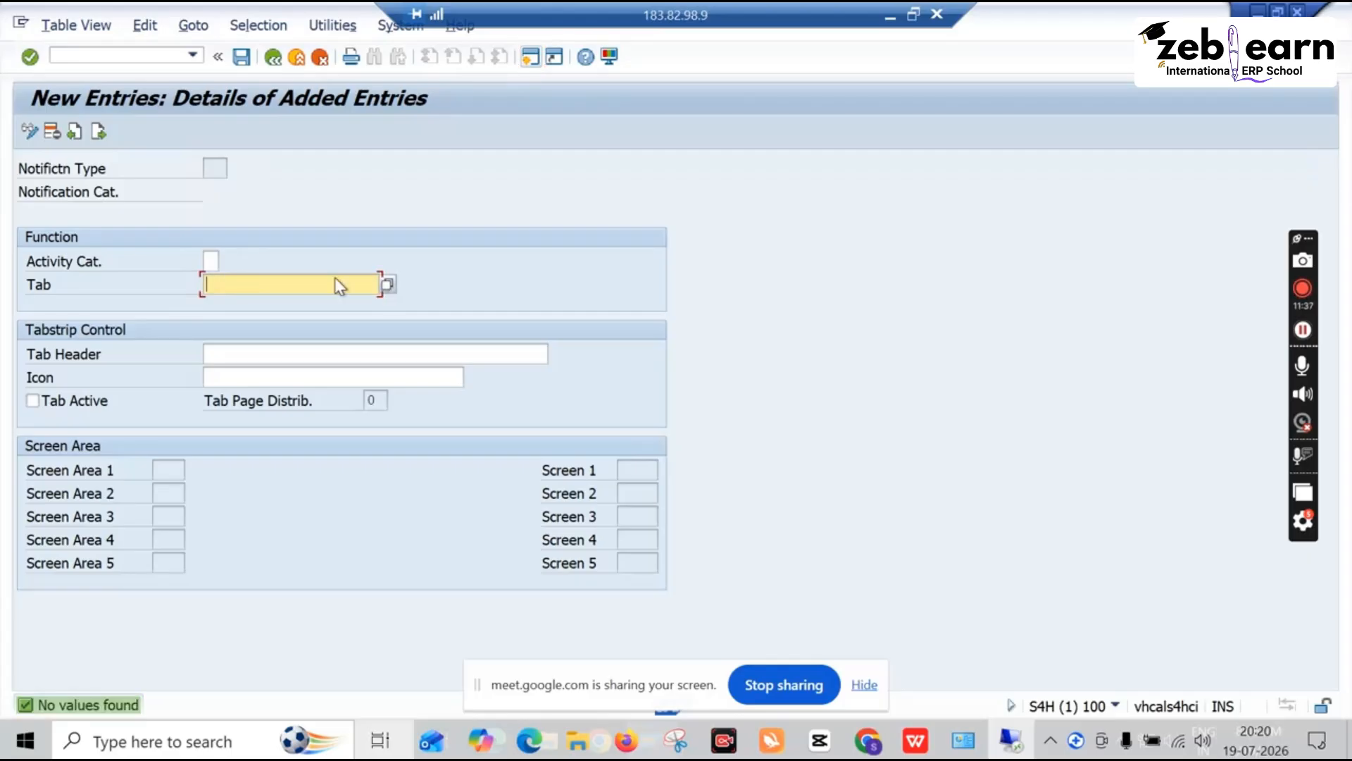
click(210, 261)
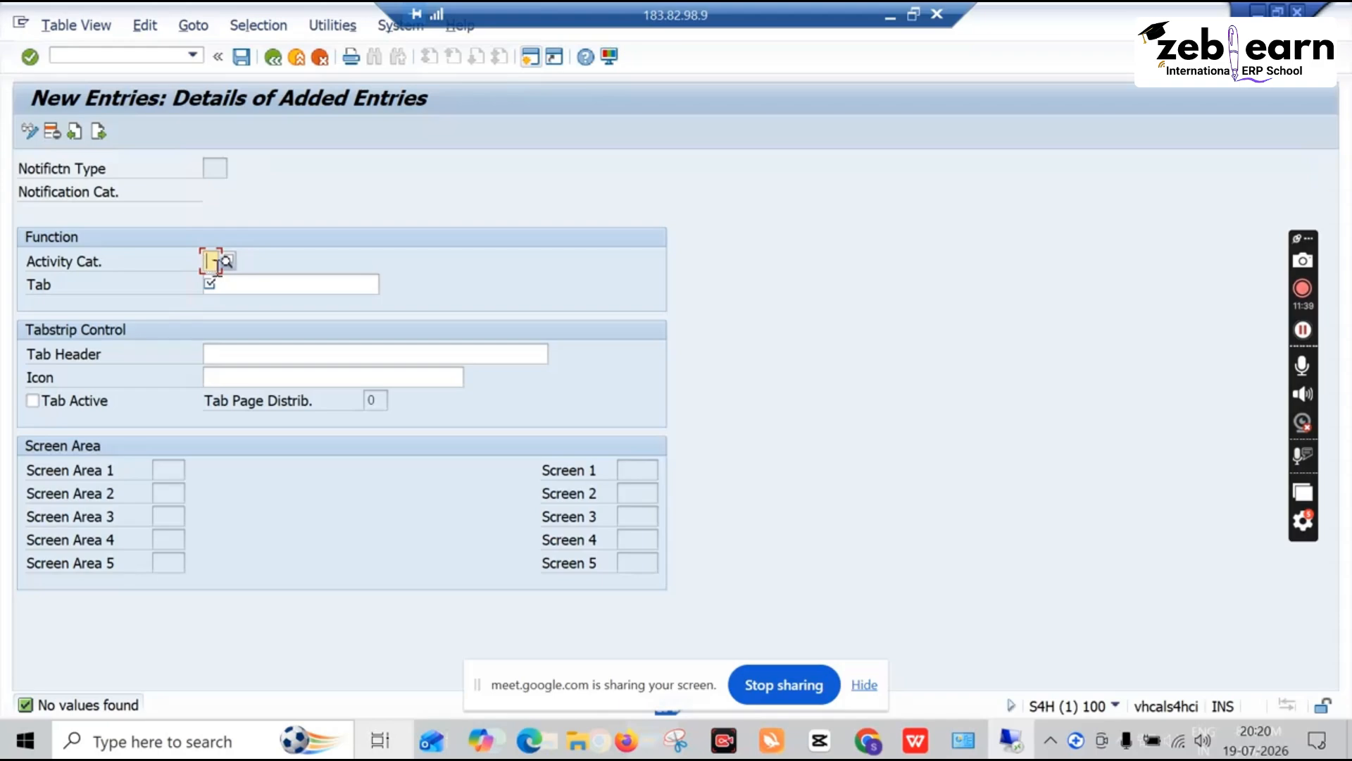
click(225, 262)
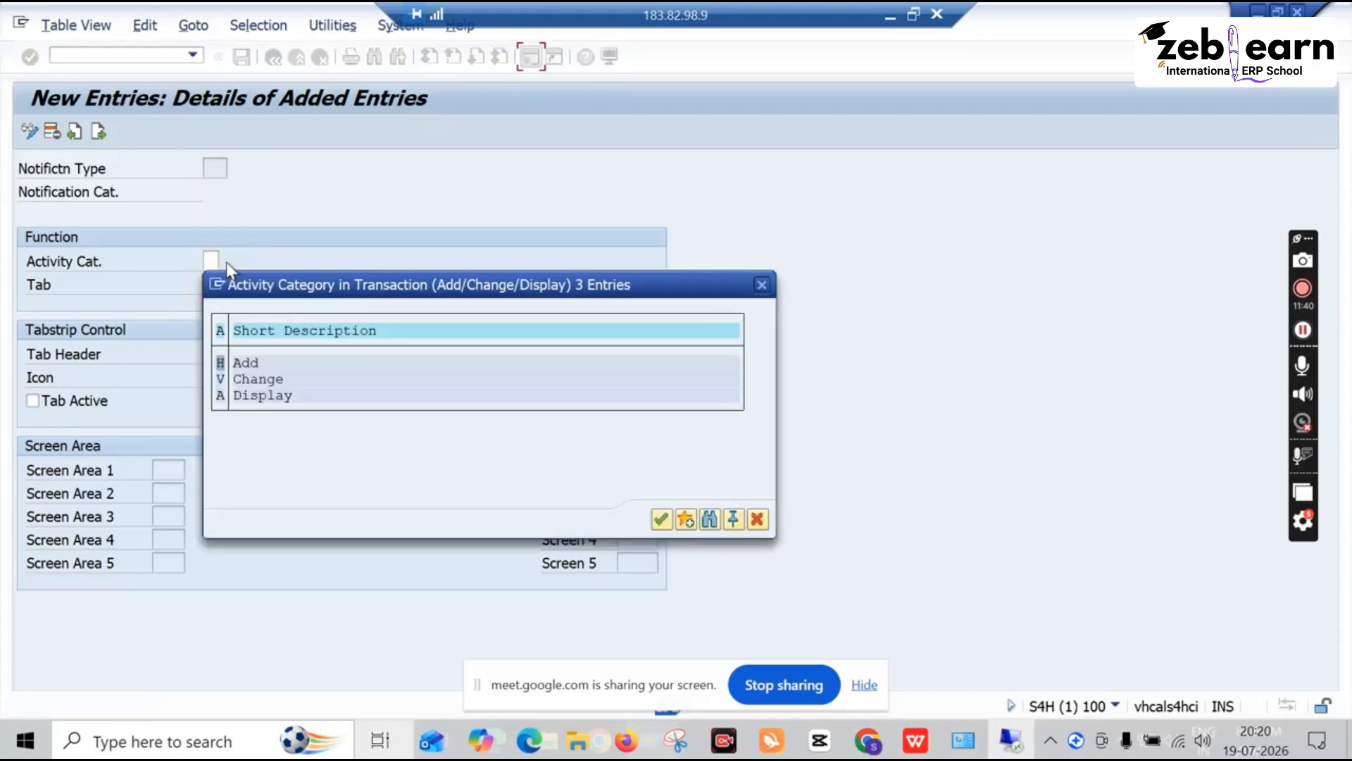
double_click(253, 362)
click(292, 282)
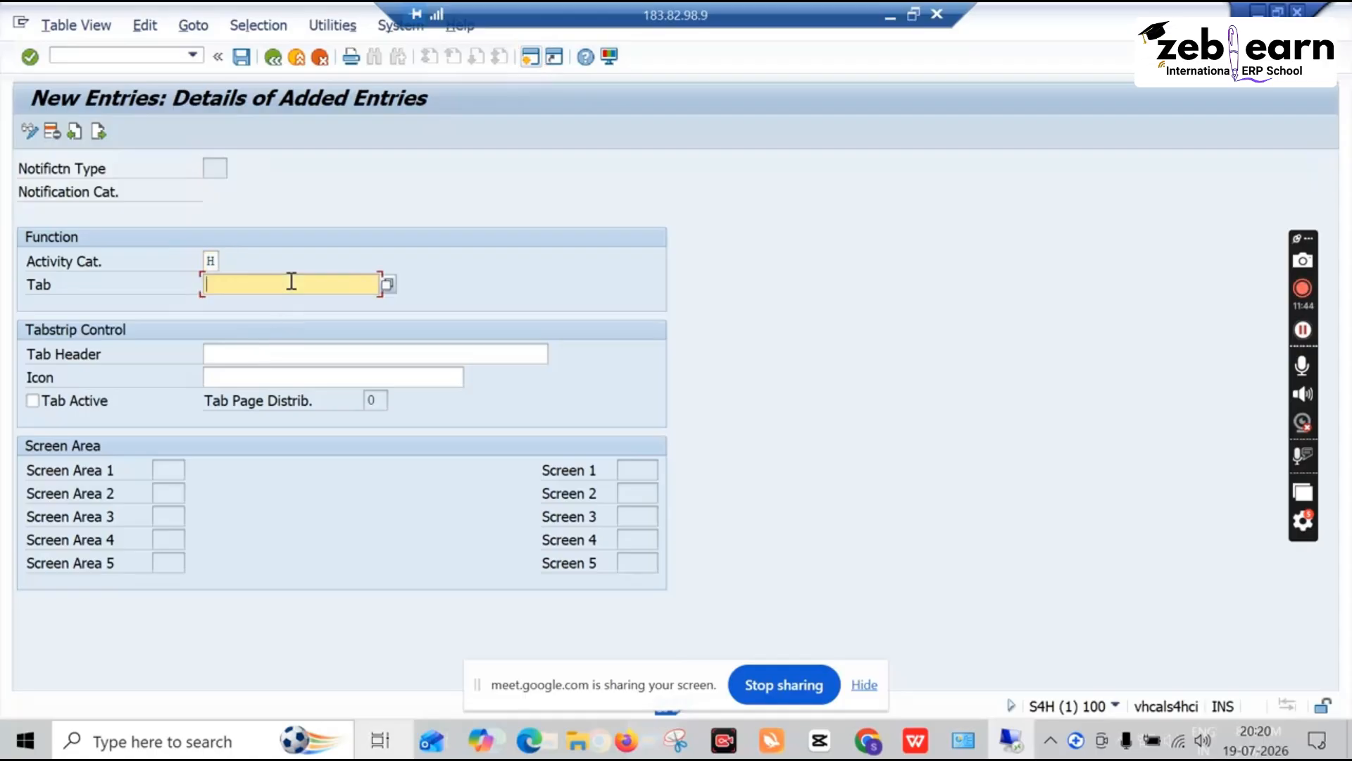
click(387, 286)
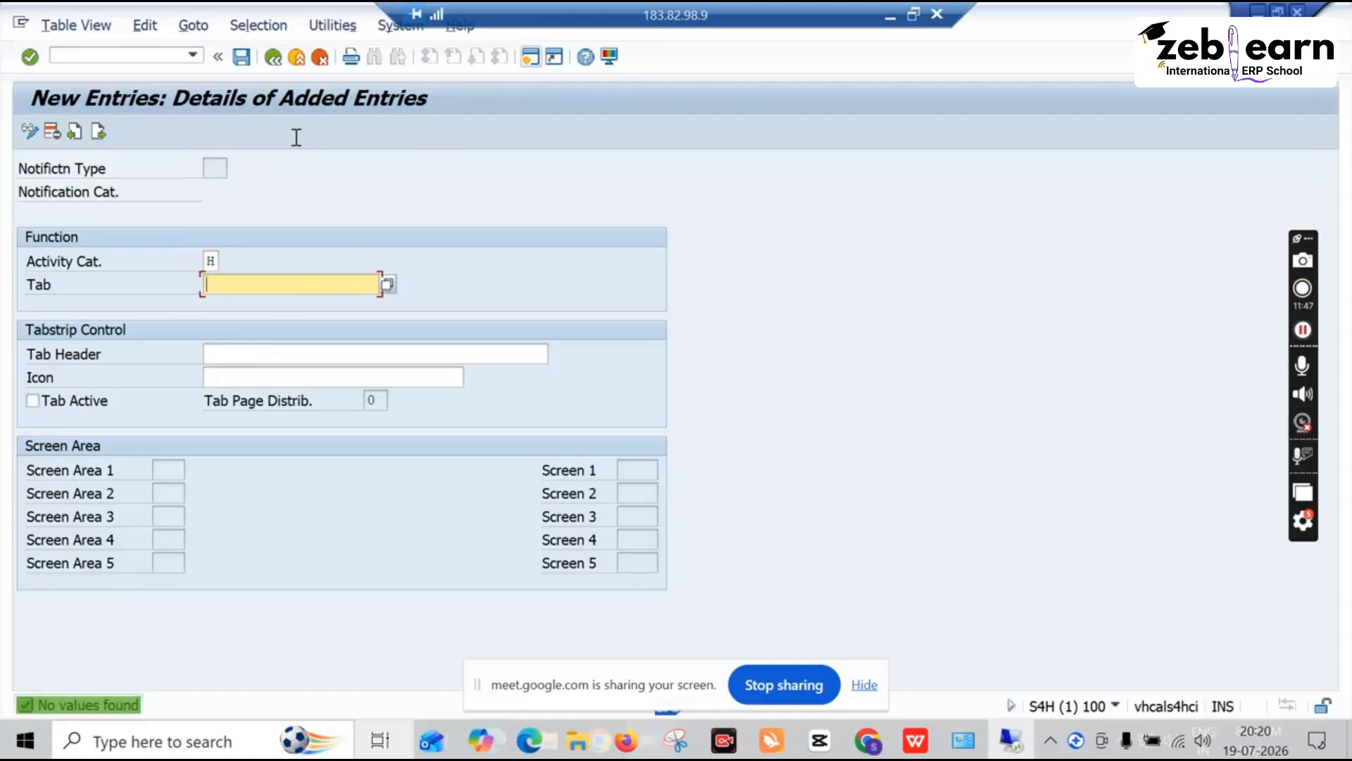
click(276, 65)
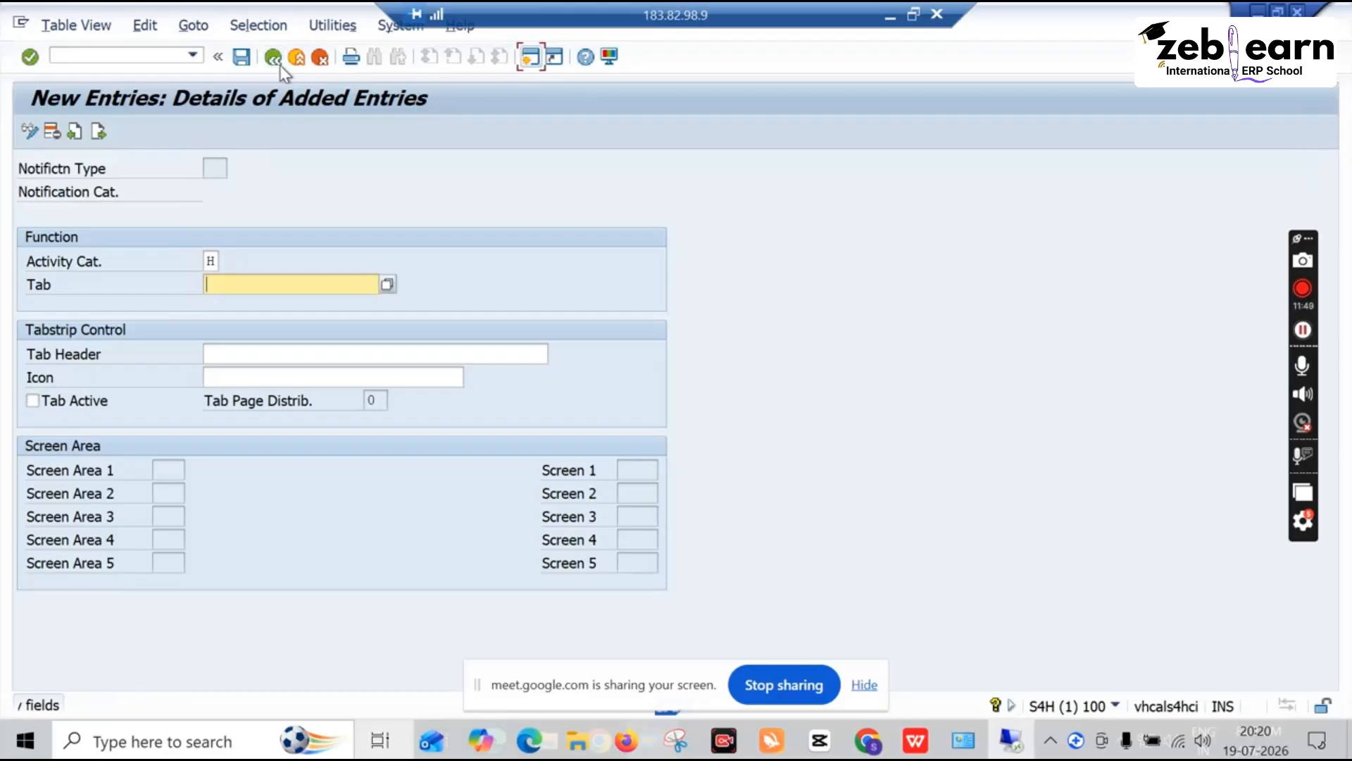
click(295, 62)
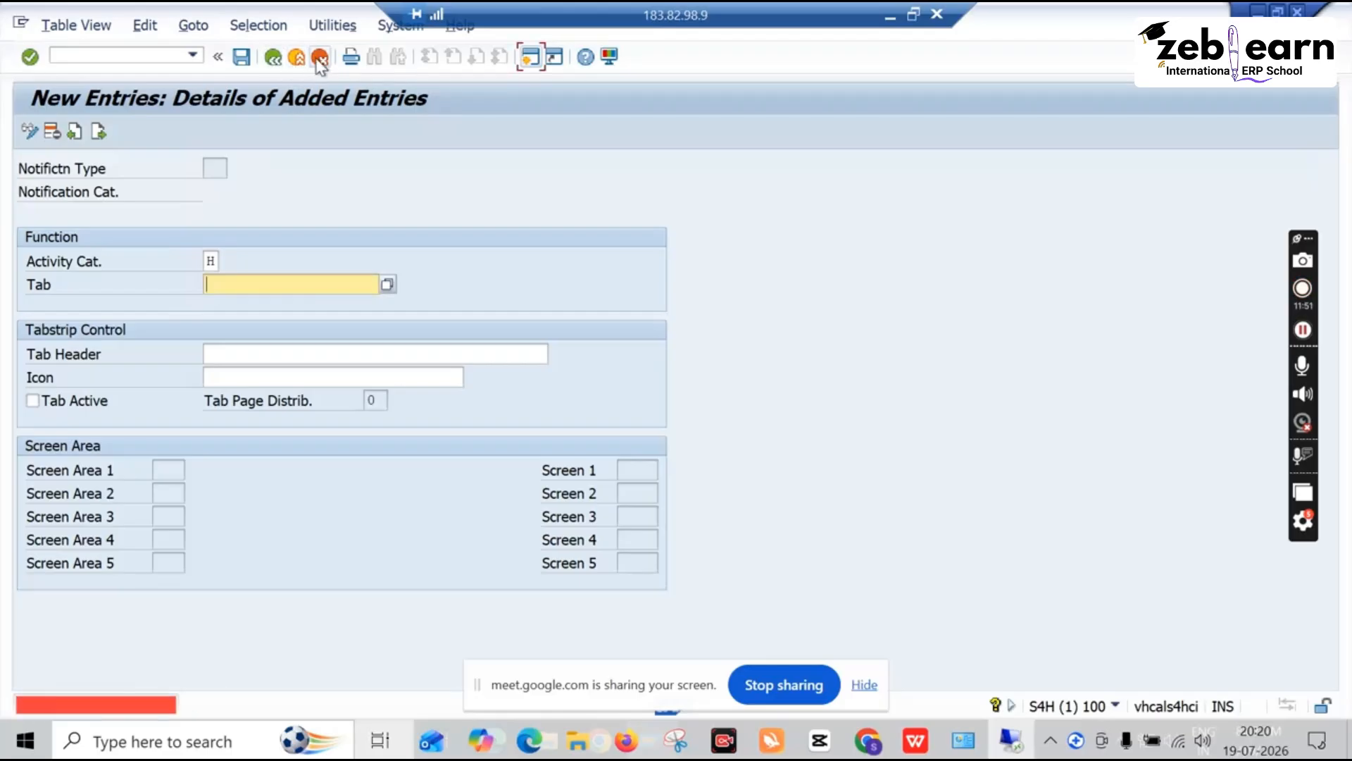
click(319, 59)
click(340, 392)
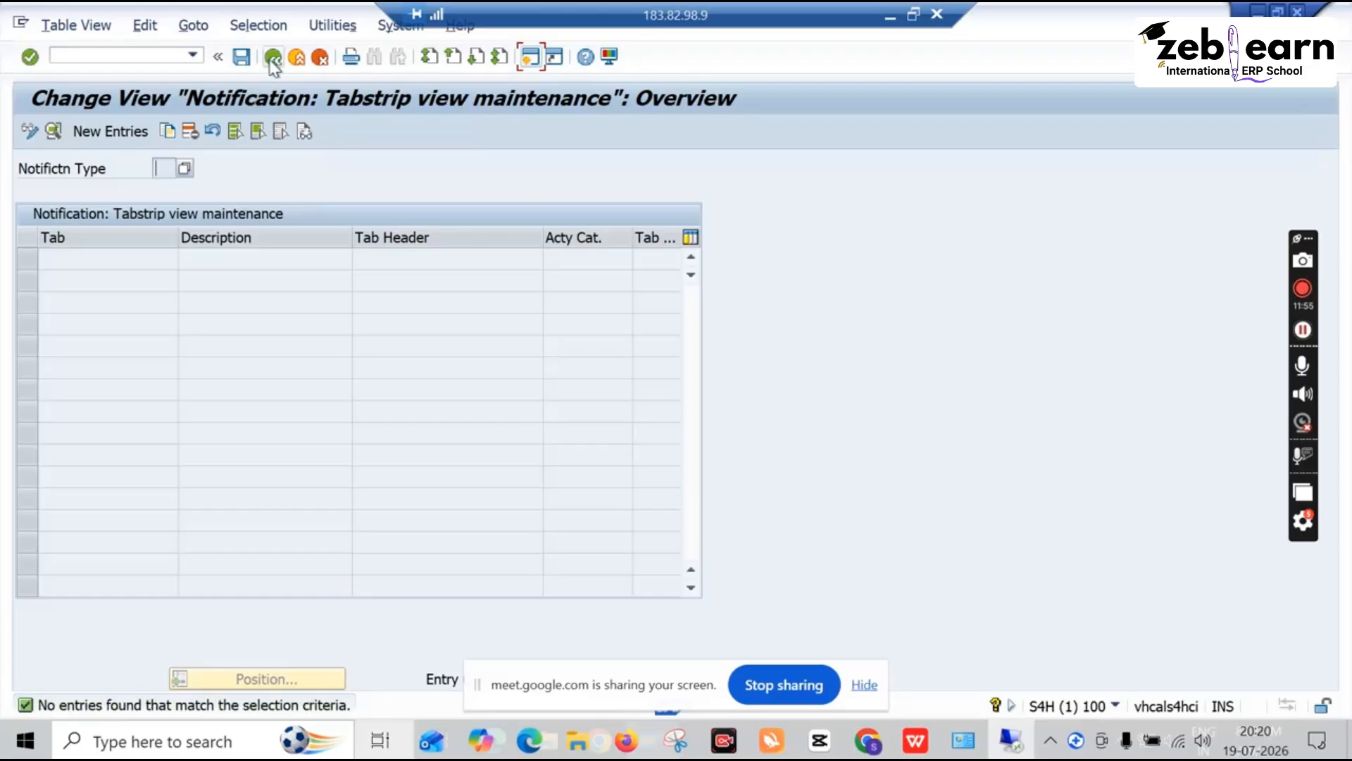
Review the long text formatting of notification type M1 in Define Long Text Control for Notification Types
click(273, 57)
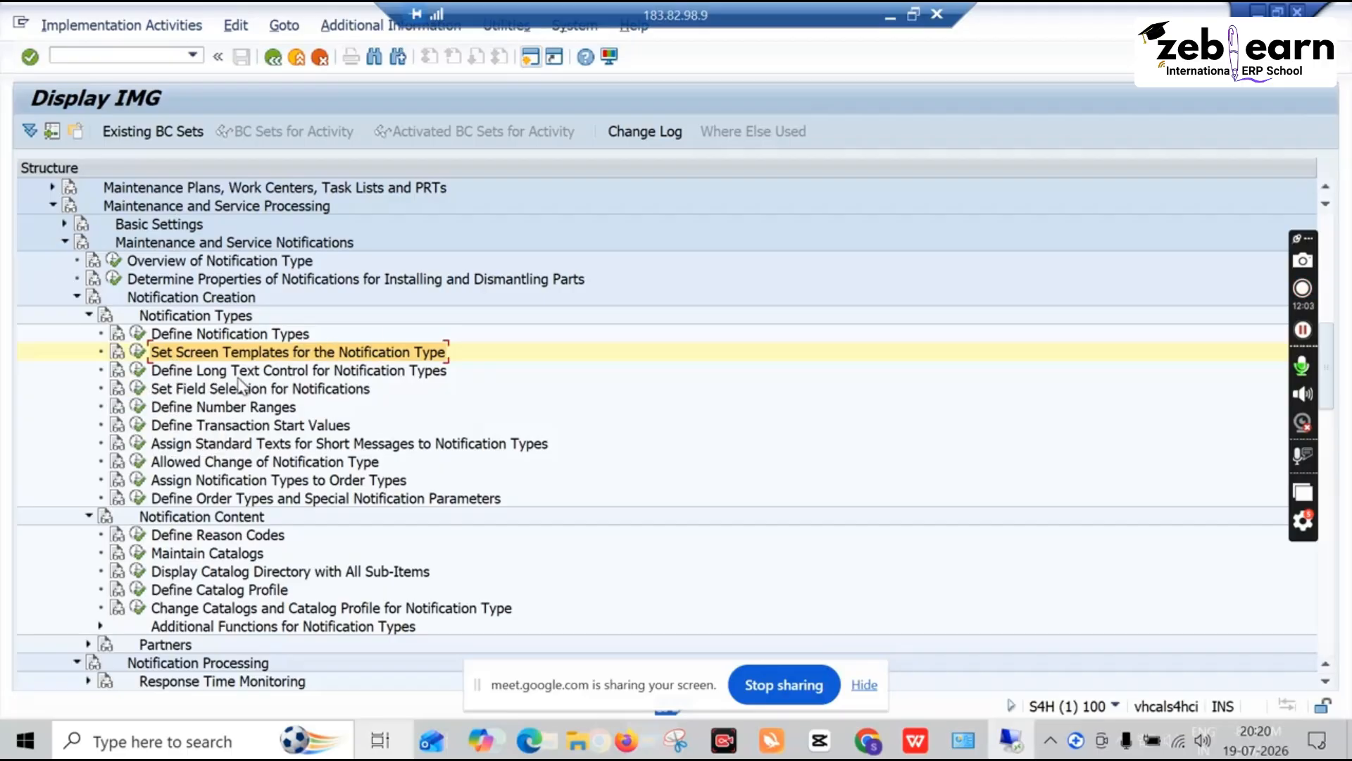
click(138, 370)
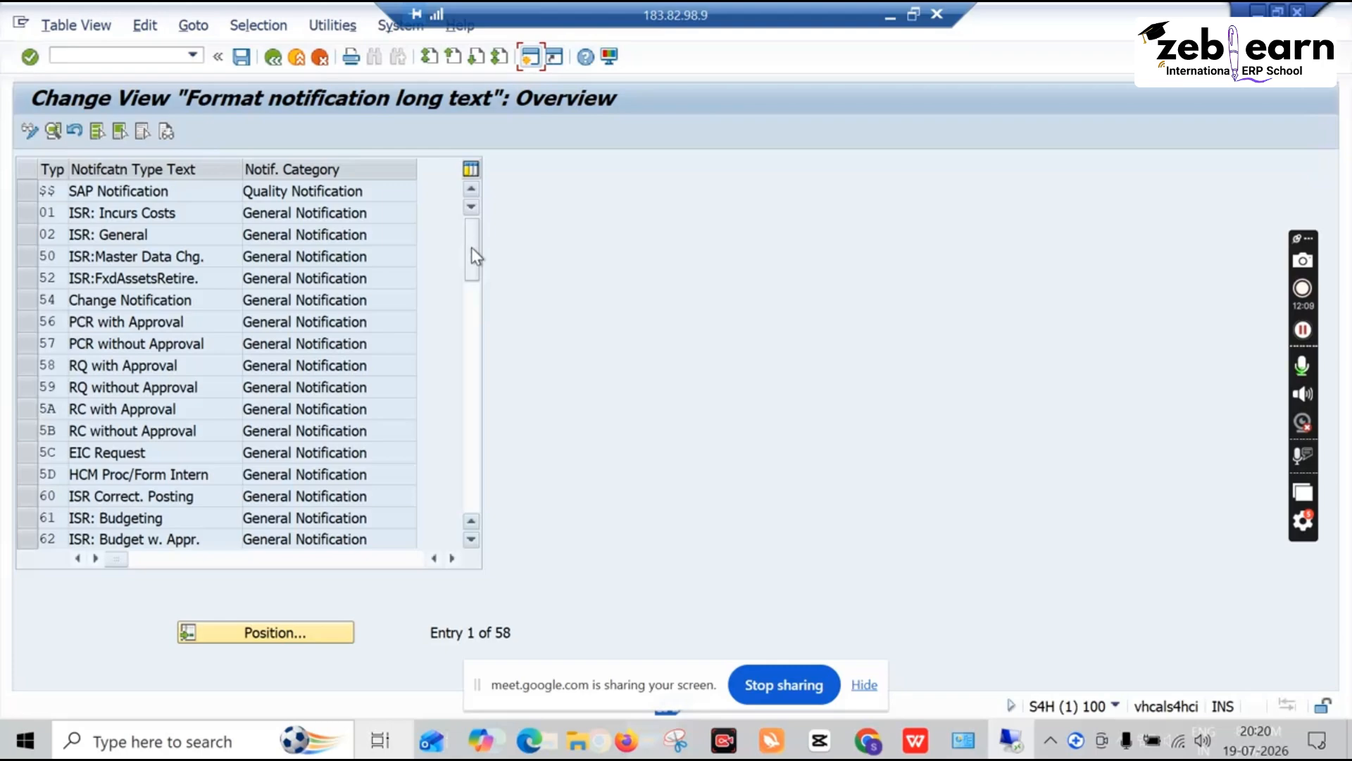
drag(471, 247, 478, 349)
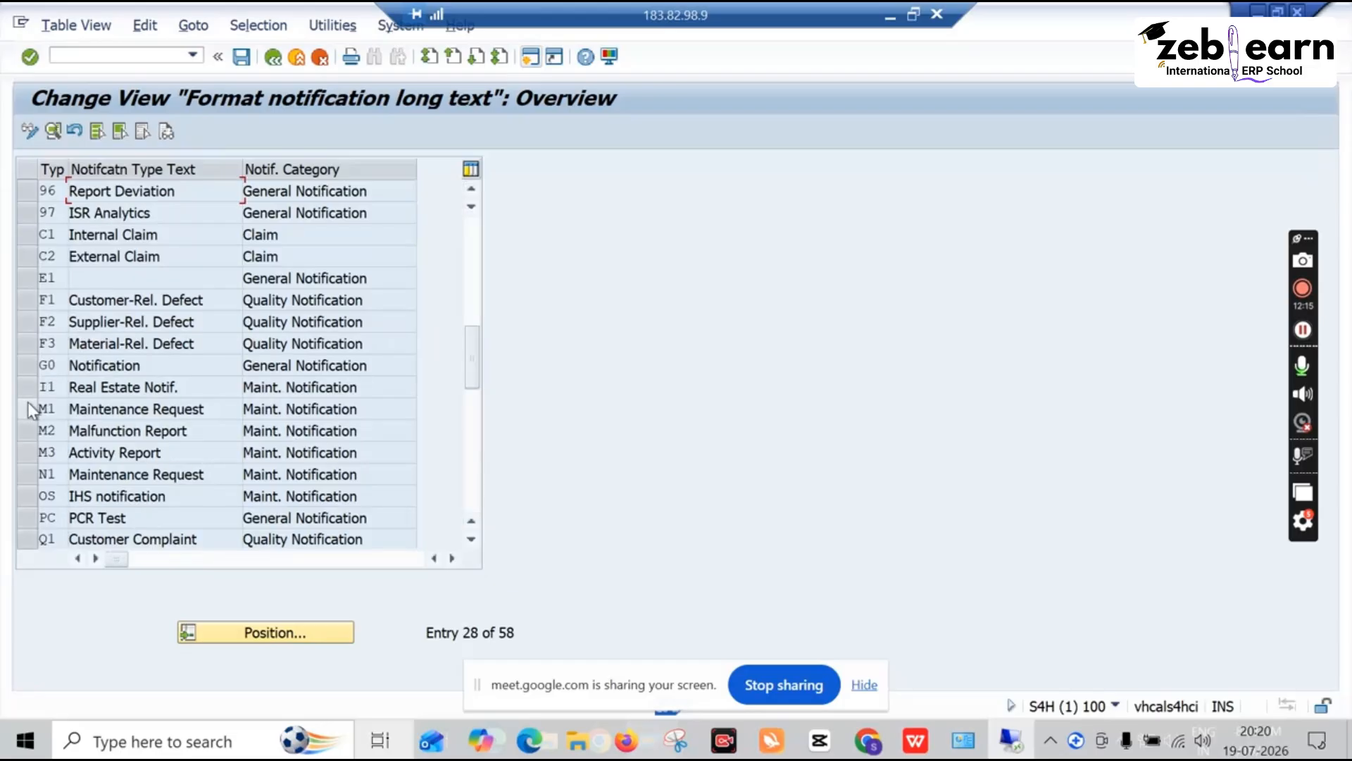
click(27, 403)
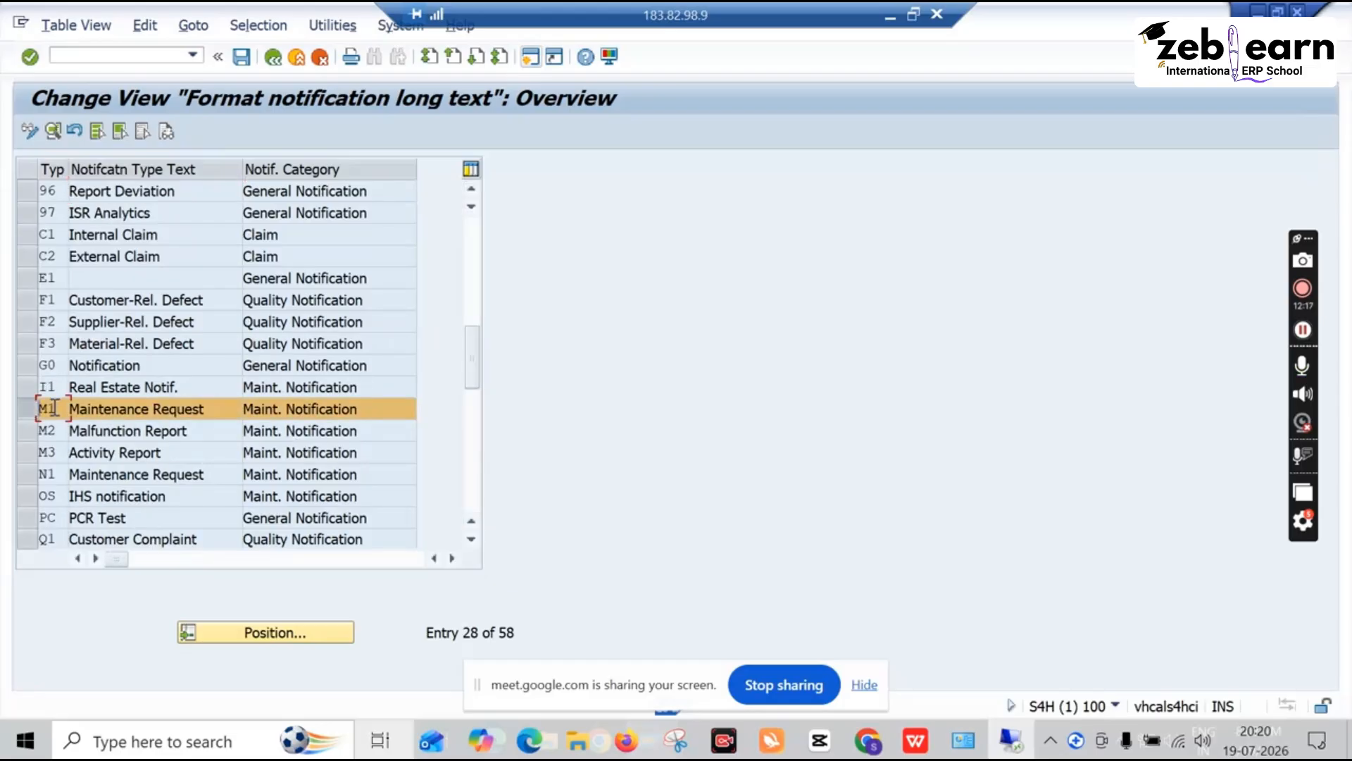
double_click(53, 407)
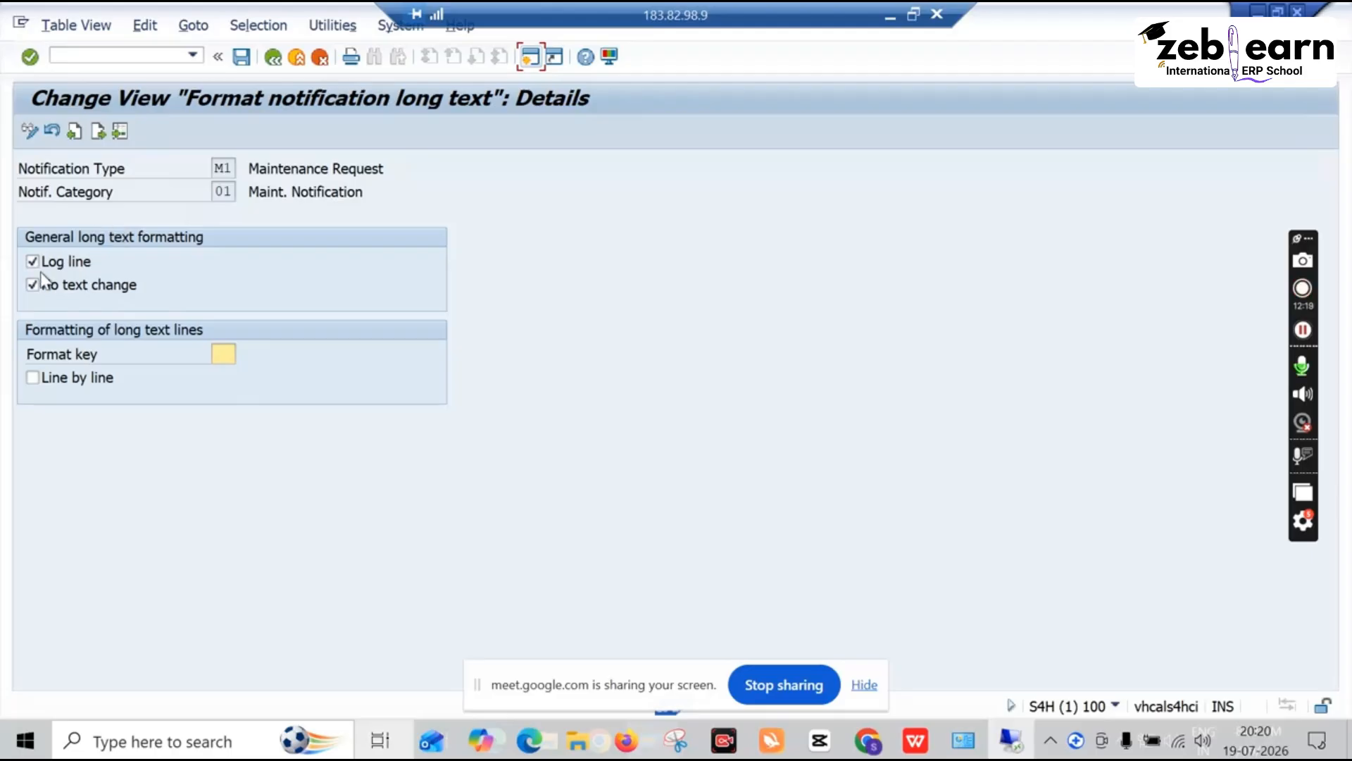
click(274, 56)
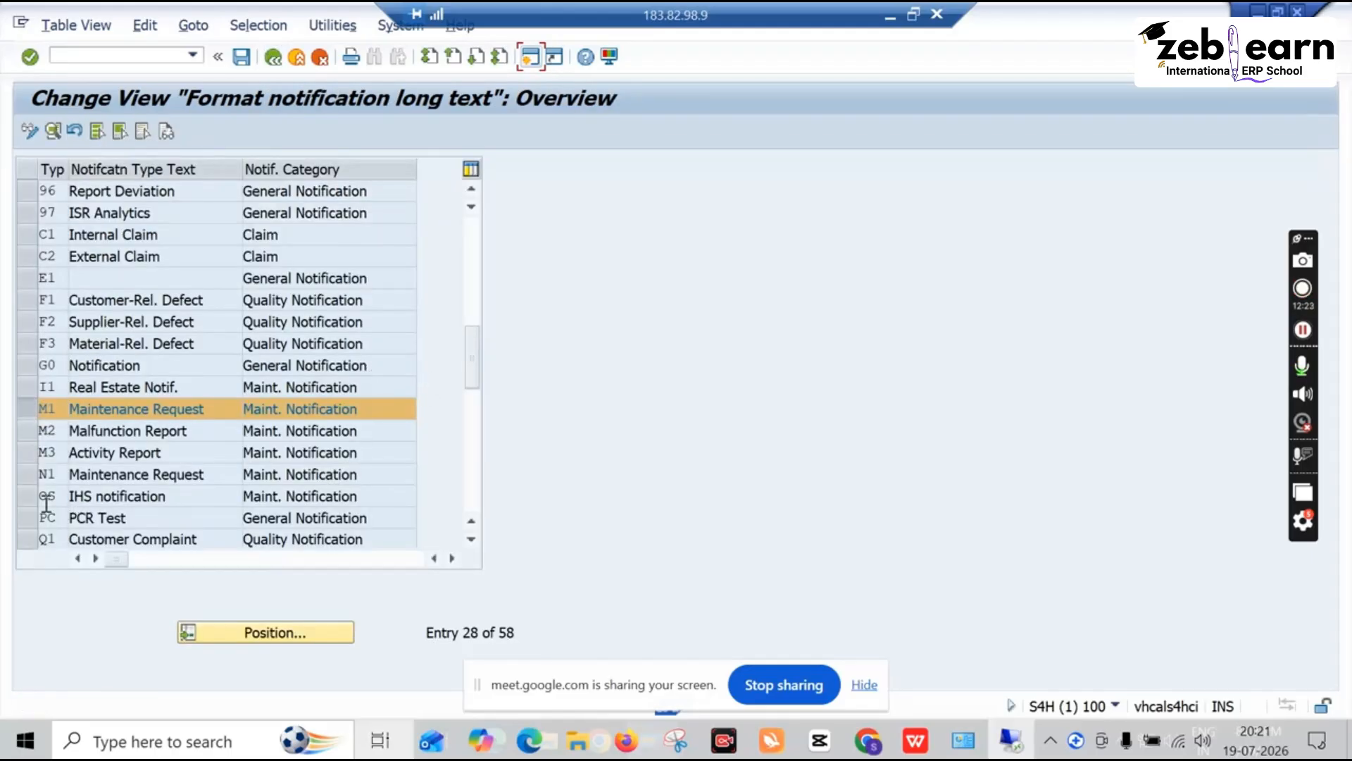
Enable Log line and No text change for notification type N1, save to the proposed customizing request, and return to the IMG structure
click(28, 477)
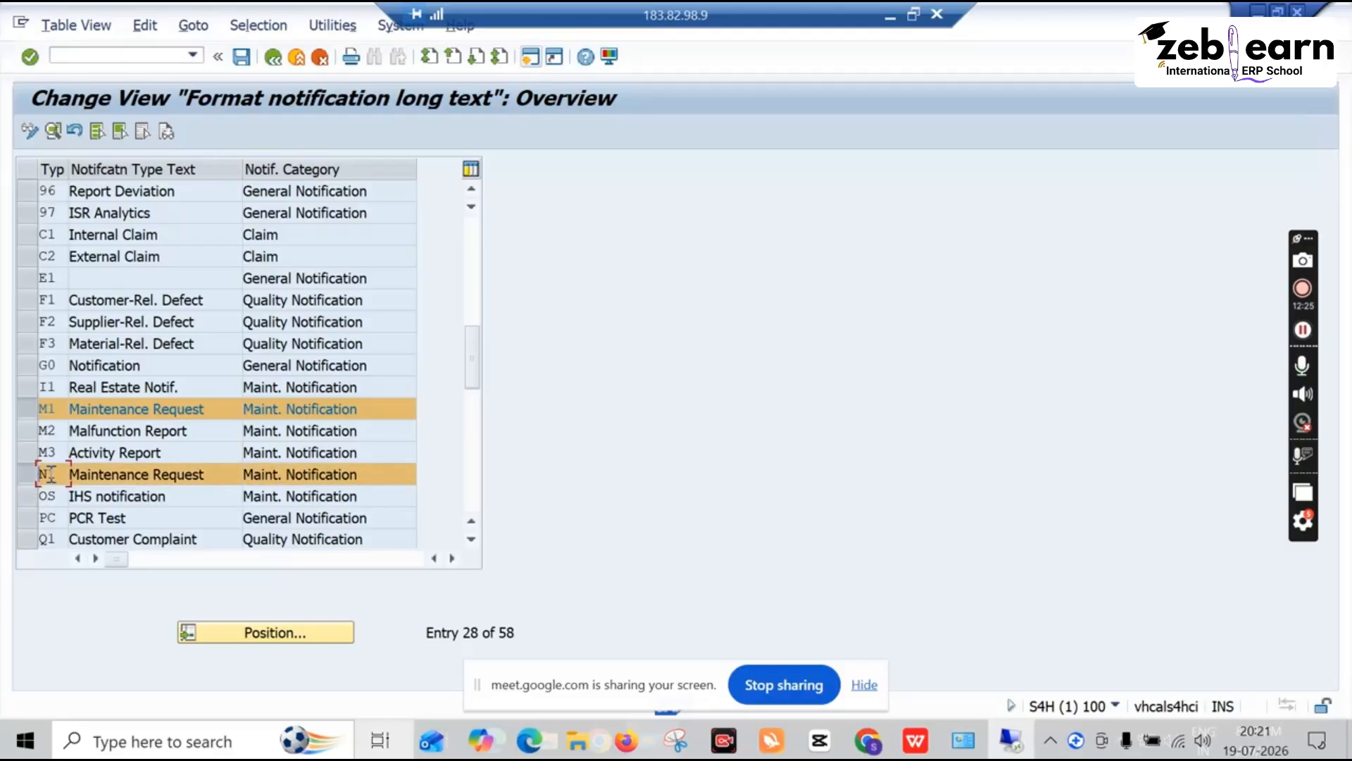
double_click(53, 481)
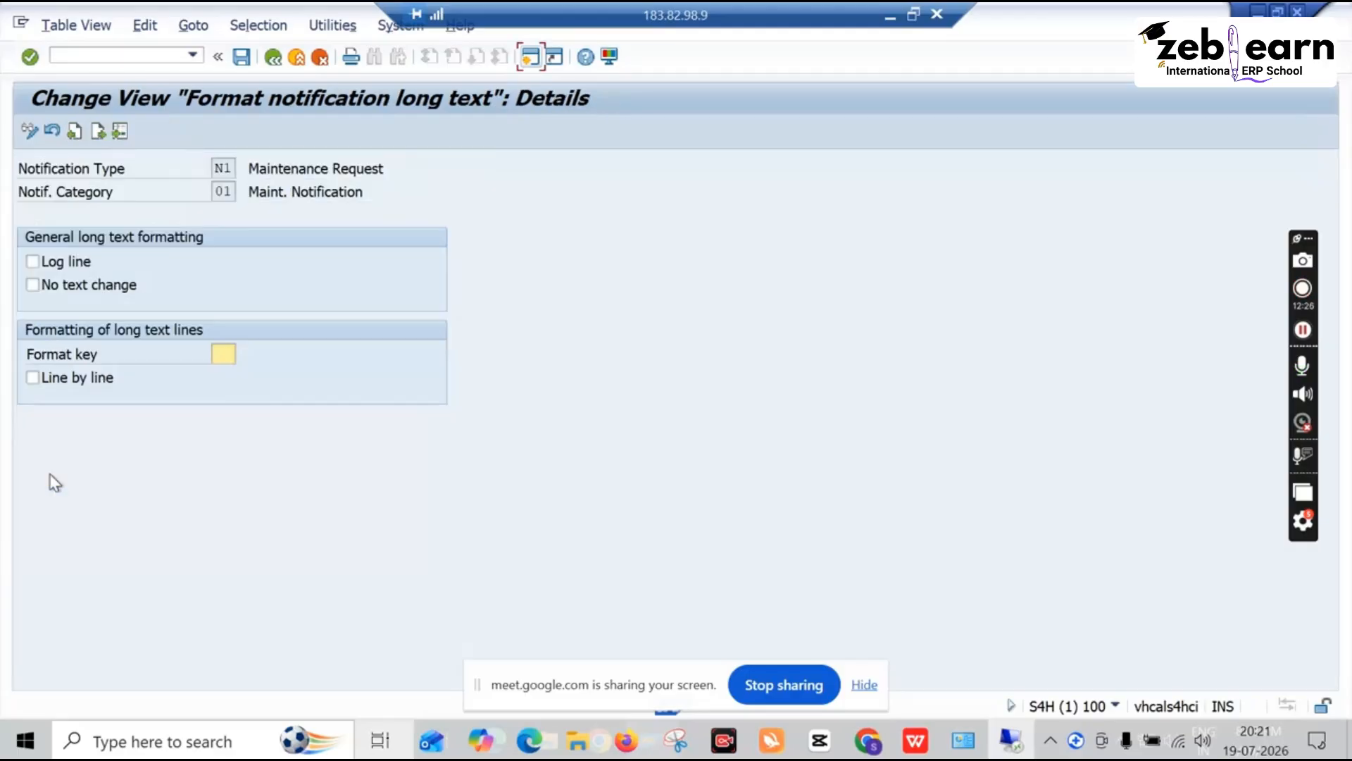
click(31, 262)
click(33, 286)
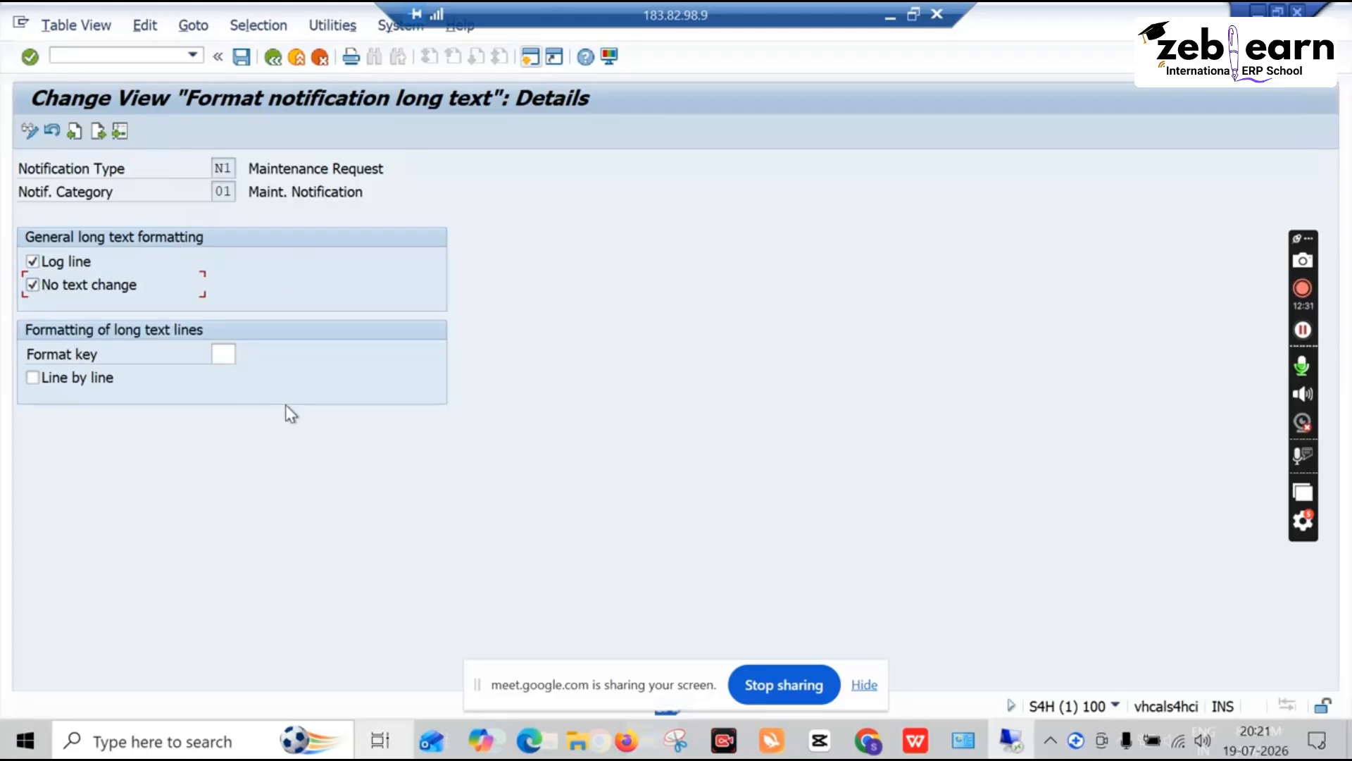
click(243, 60)
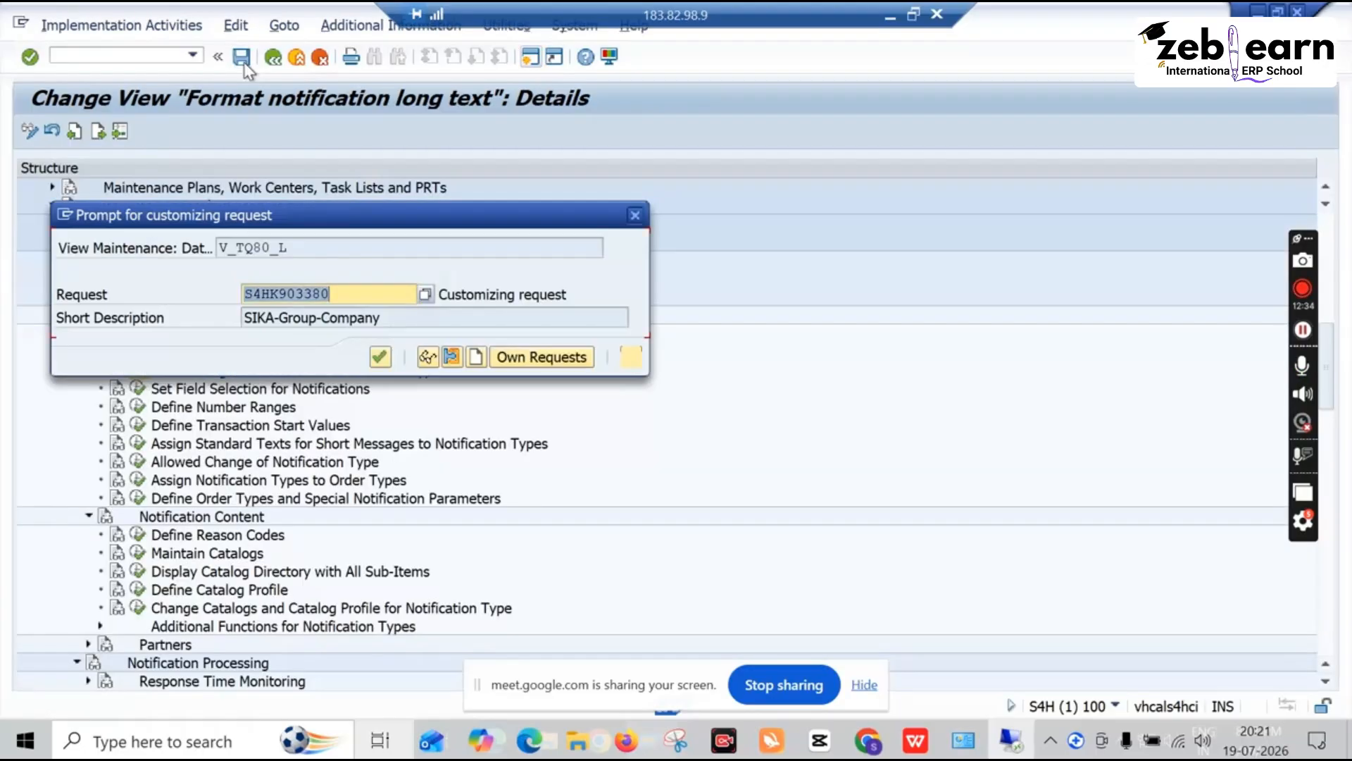
click(380, 358)
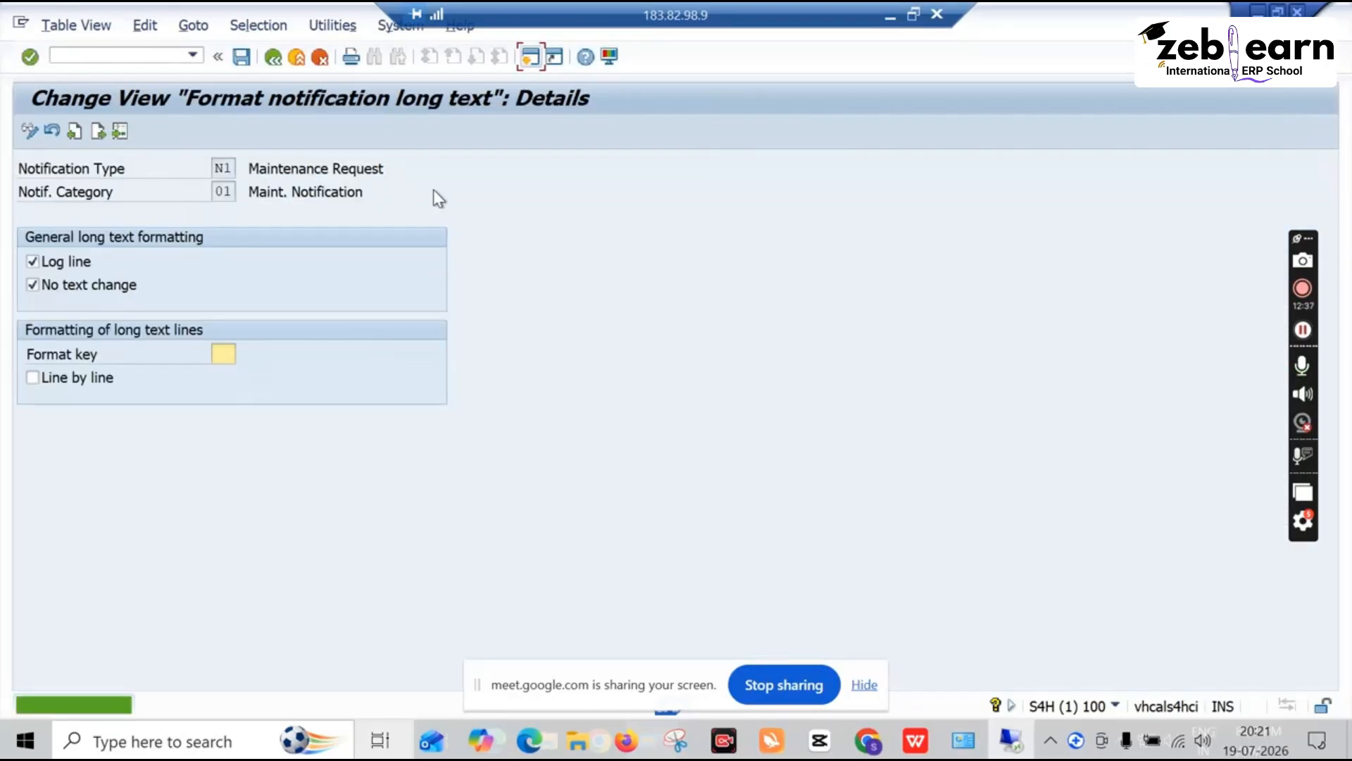
click(273, 57)
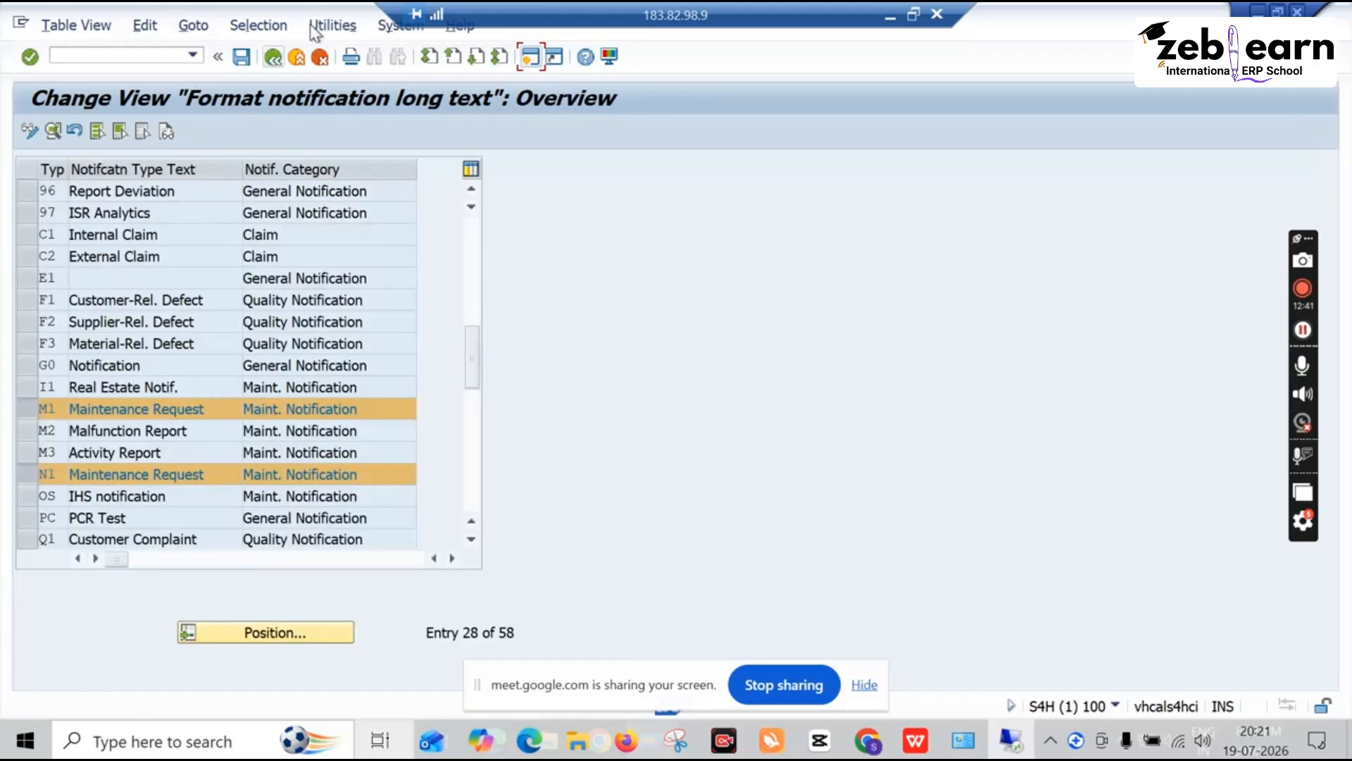
click(273, 57)
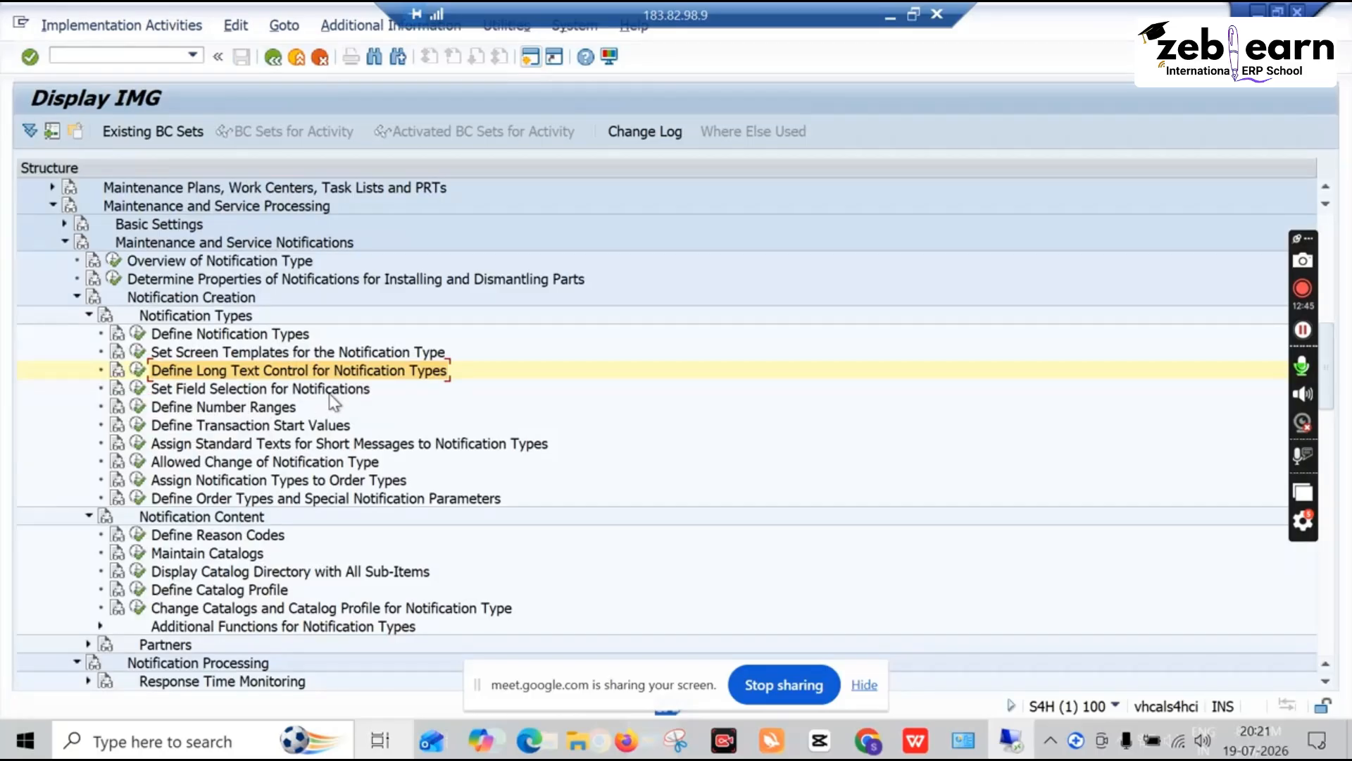
Examine the modifiable fields under Field Selection for Maintenance Notifications, and return to the IMG structure
click(141, 390)
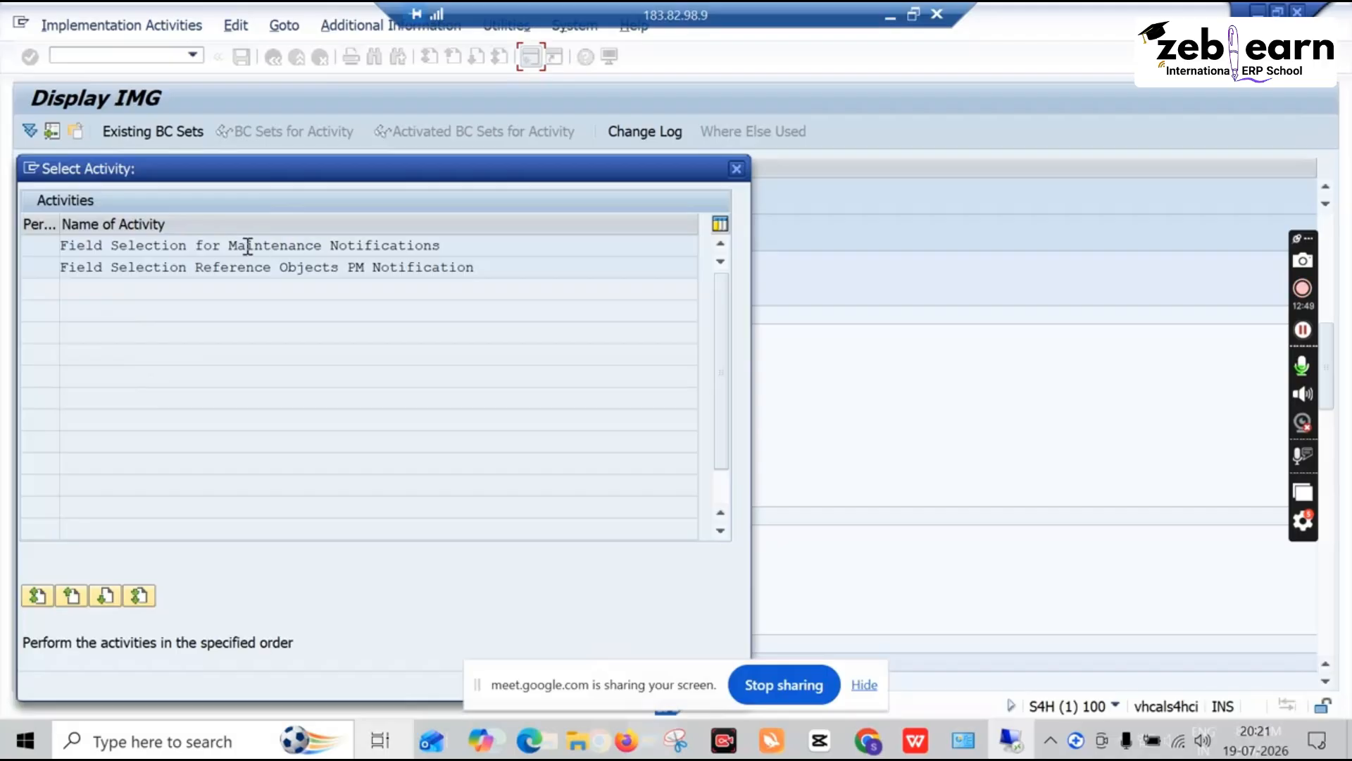
double_click(174, 248)
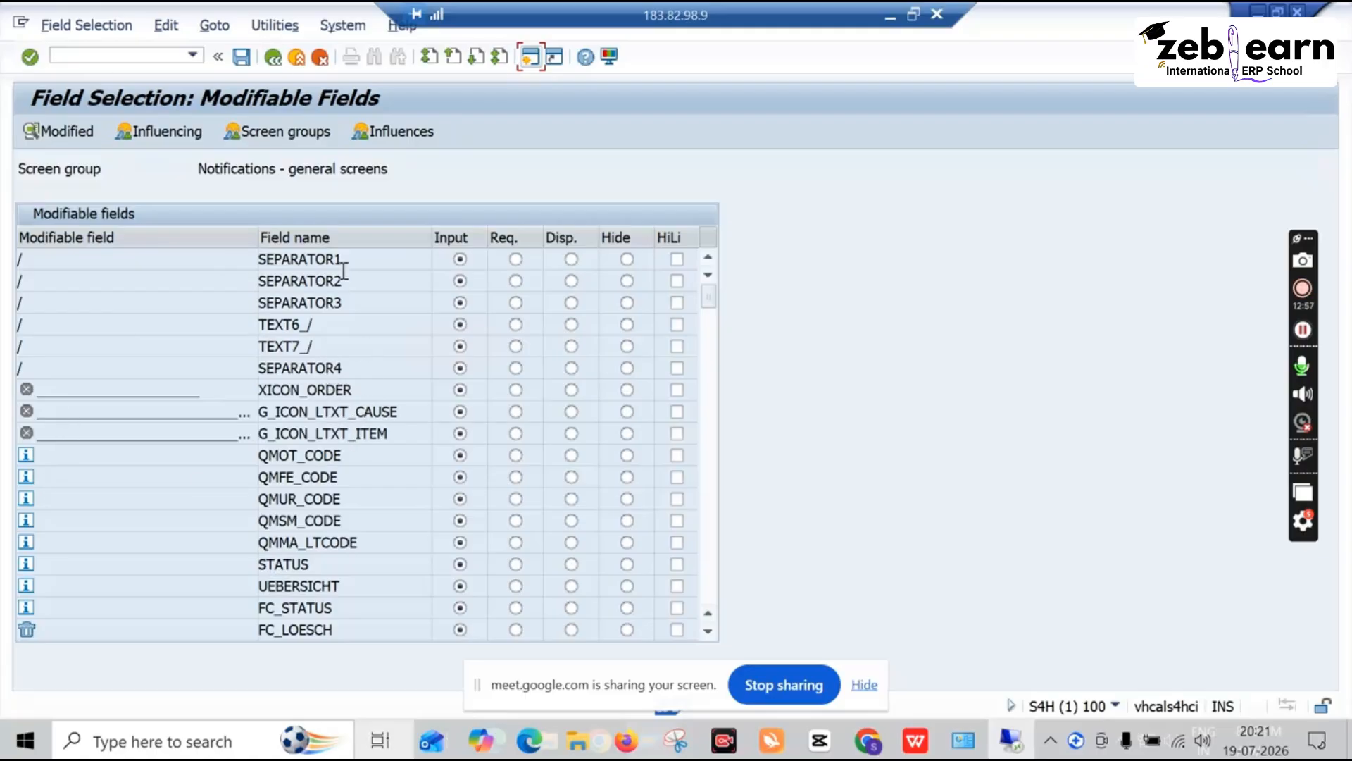
scroll(377, 497, down, 2)
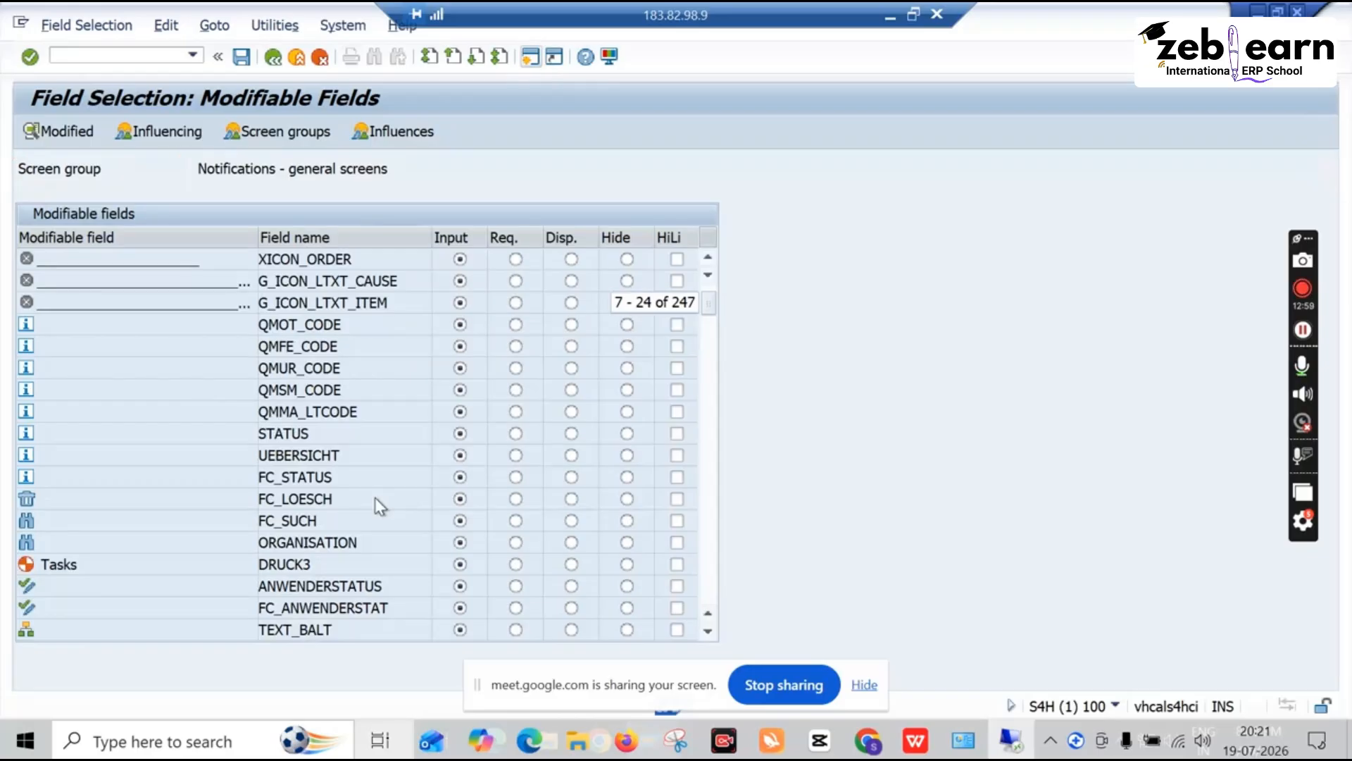
scroll(377, 498, down, 3)
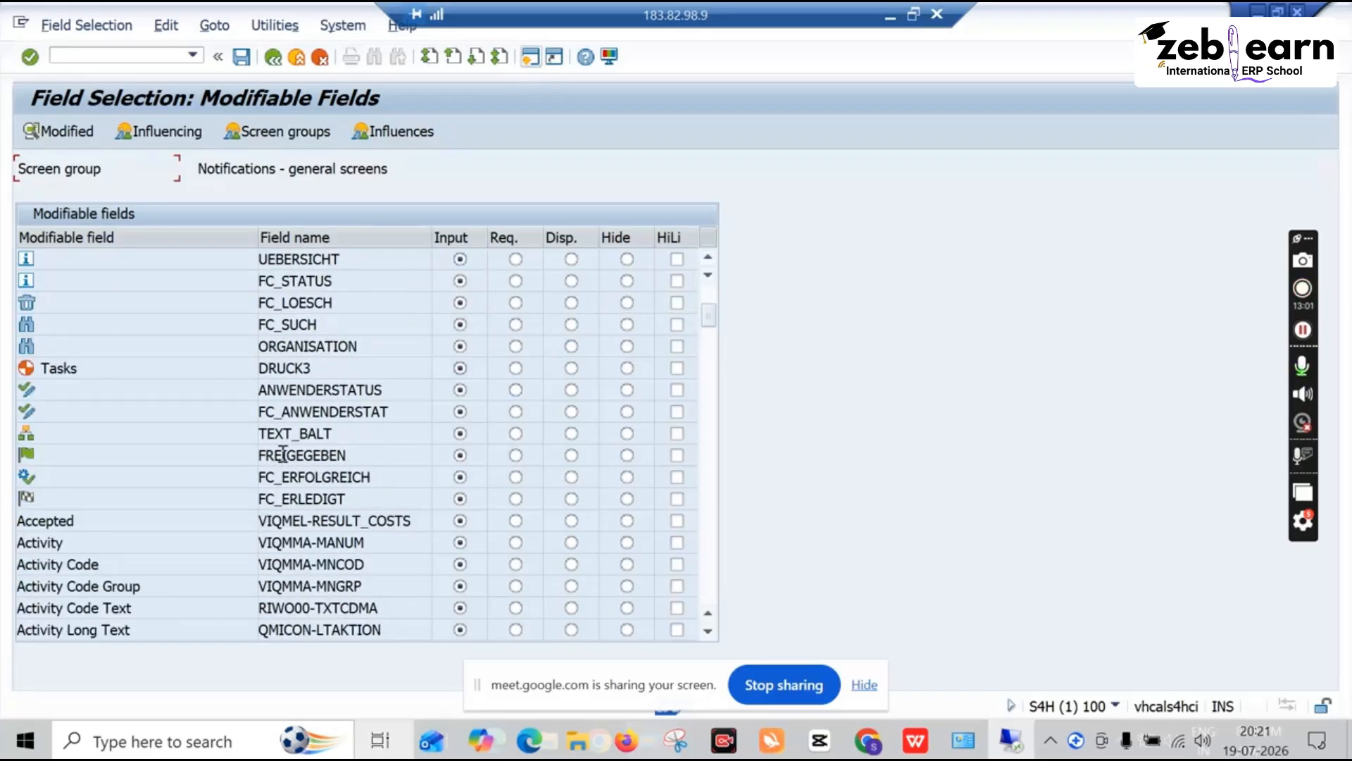
scroll(247, 483, down, 2)
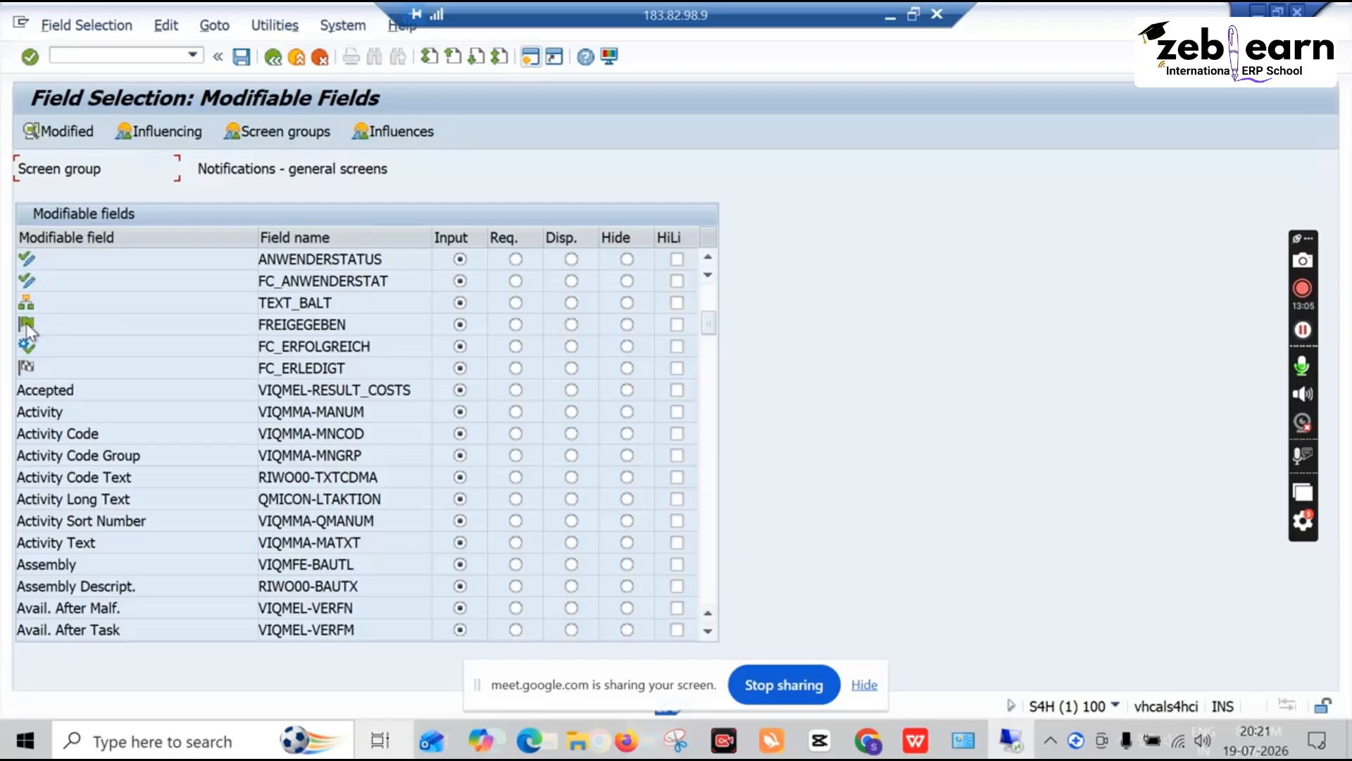
scroll(244, 414, down, 6)
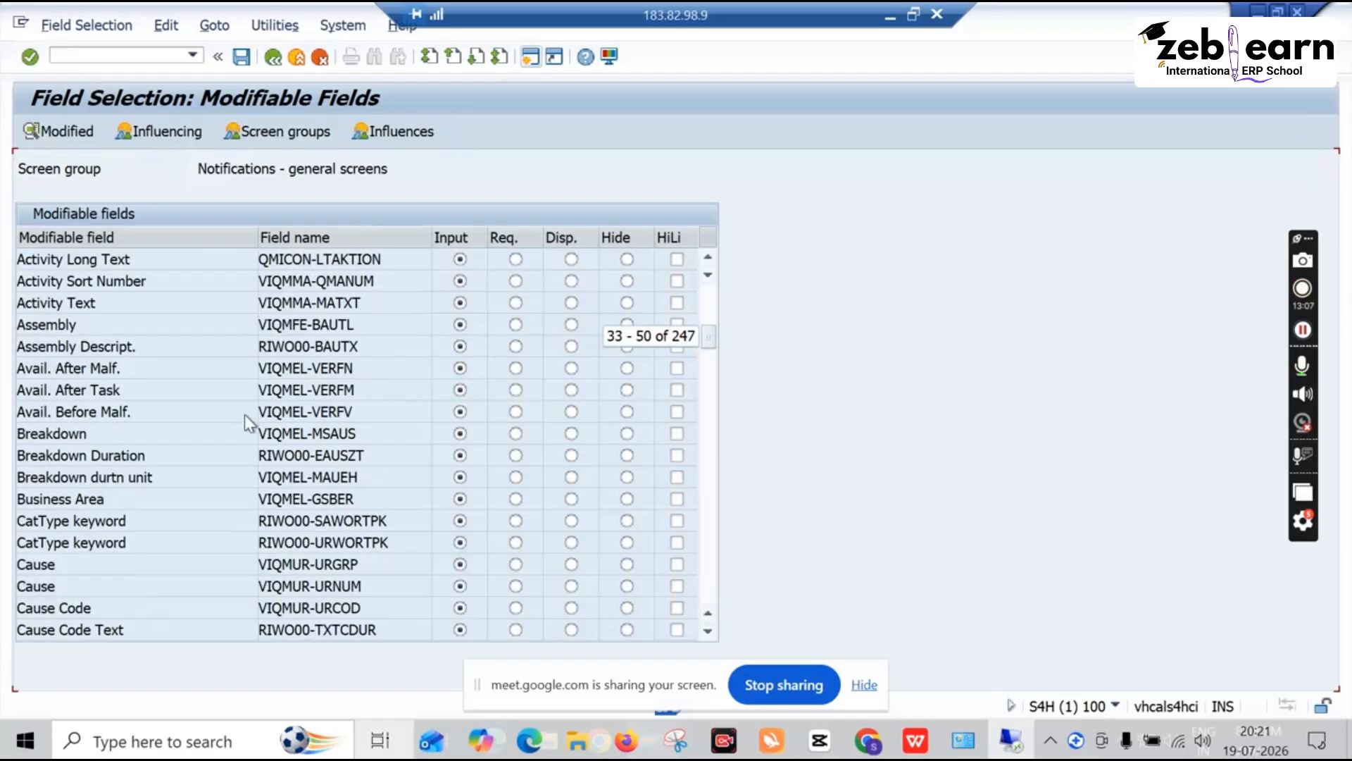
click(273, 56)
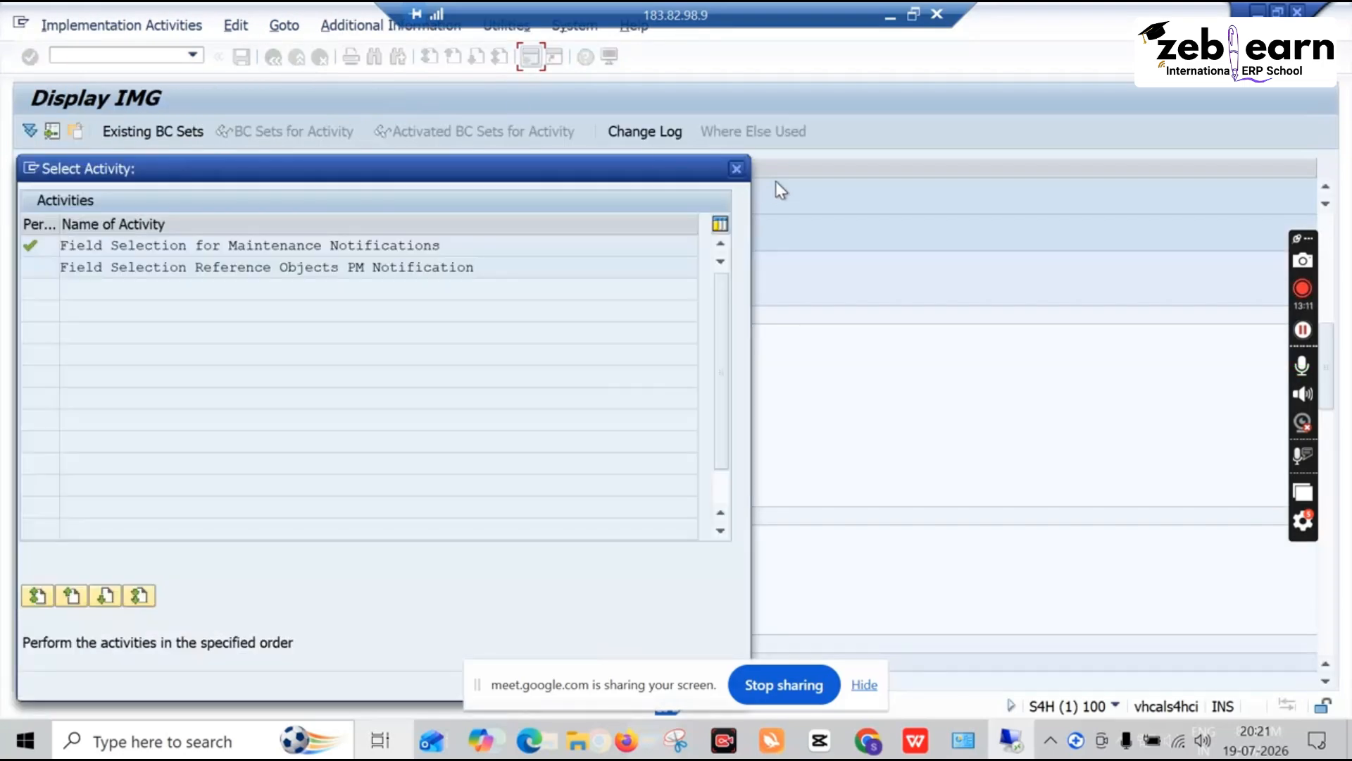
click(736, 170)
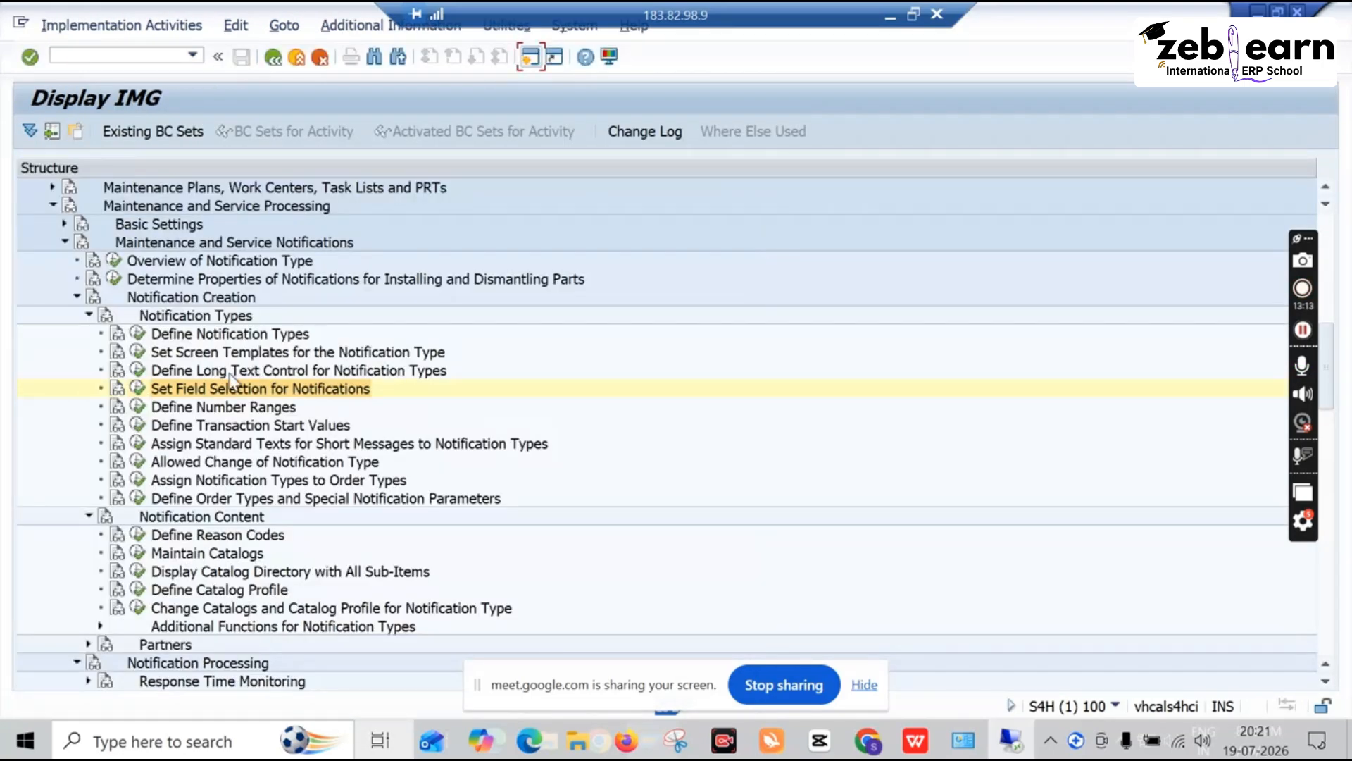
Examine the intervals and number range statuses of object QMEL_NR in Define Number Ranges
click(138, 409)
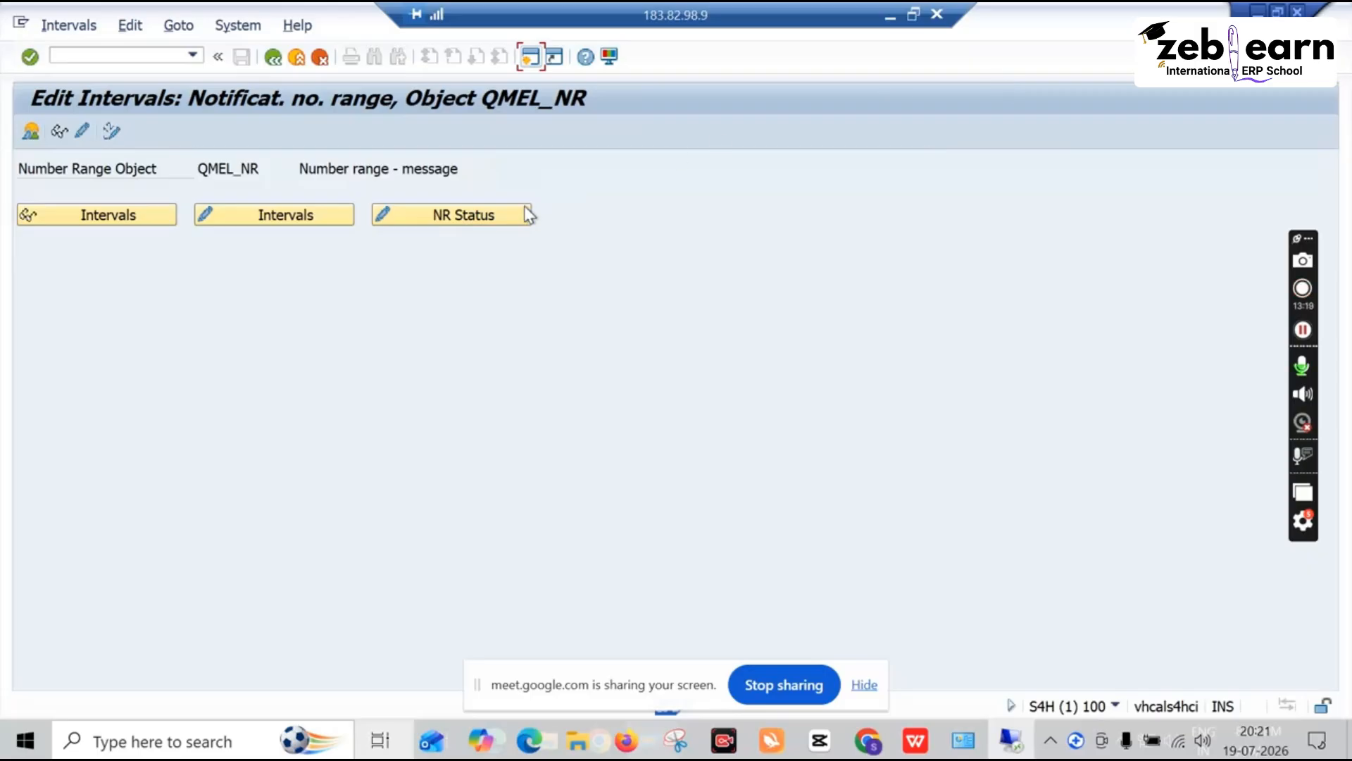
click(506, 214)
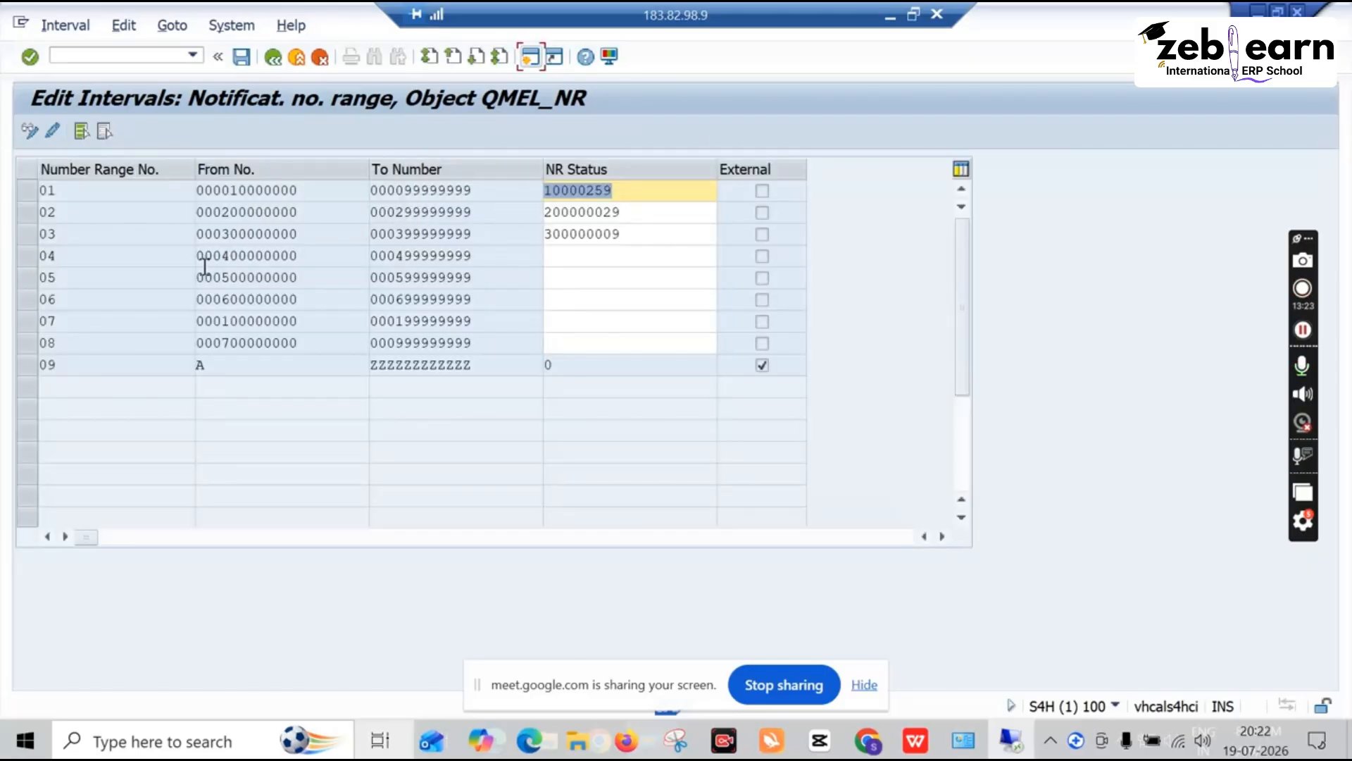
click(28, 134)
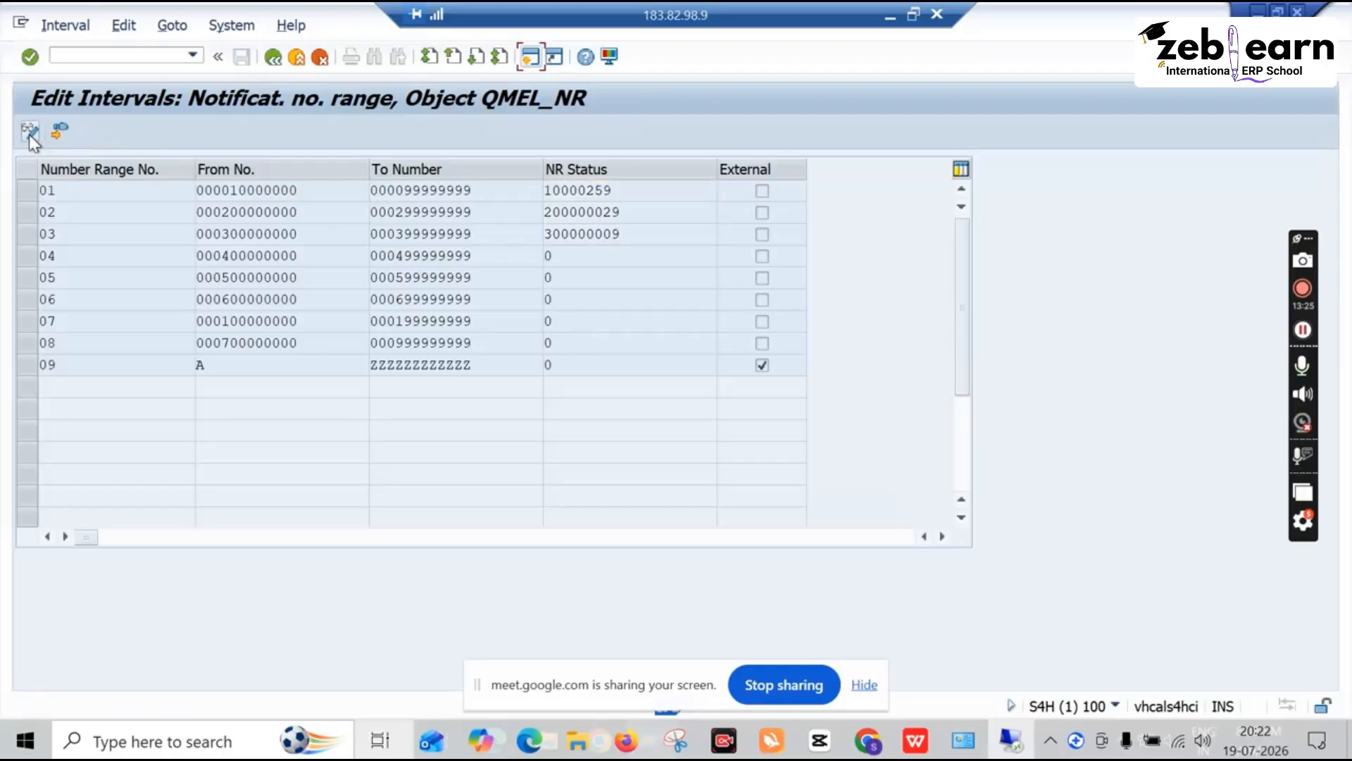
click(29, 134)
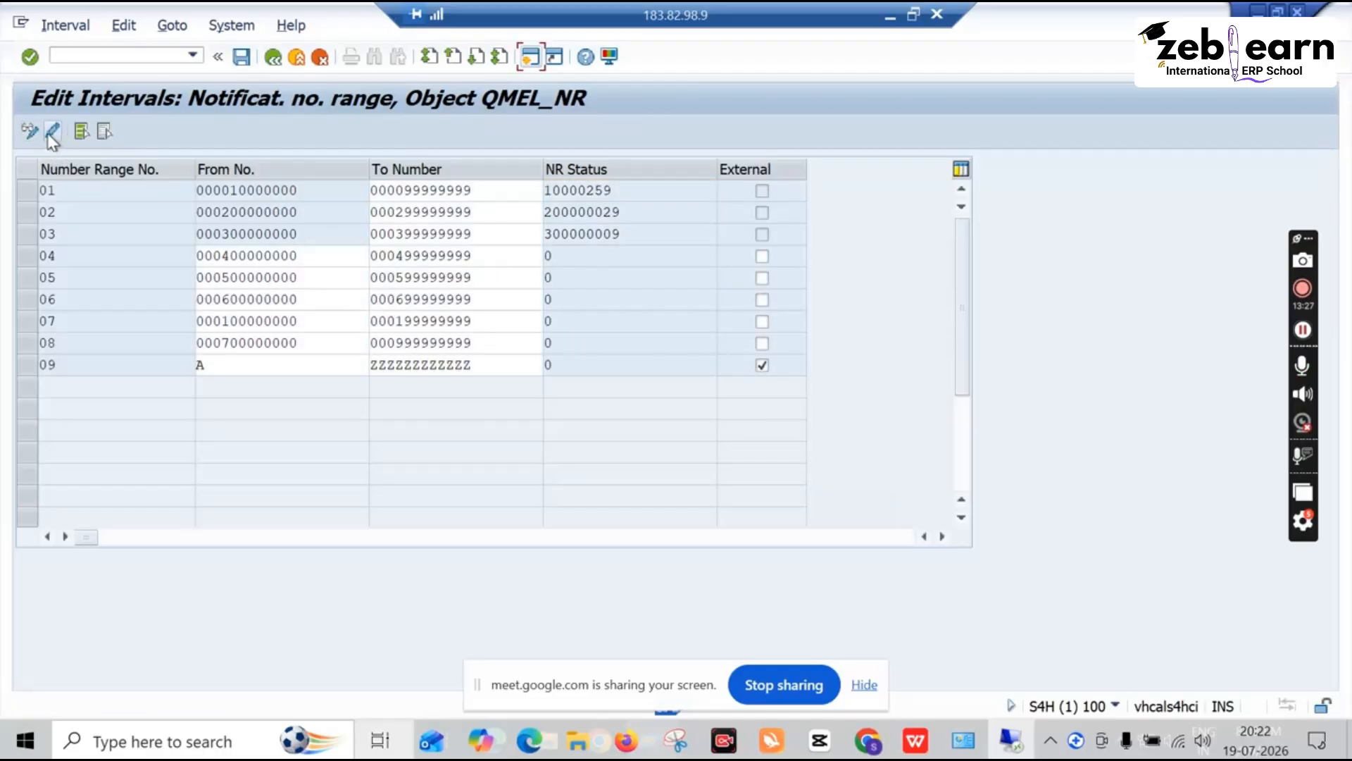
click(52, 133)
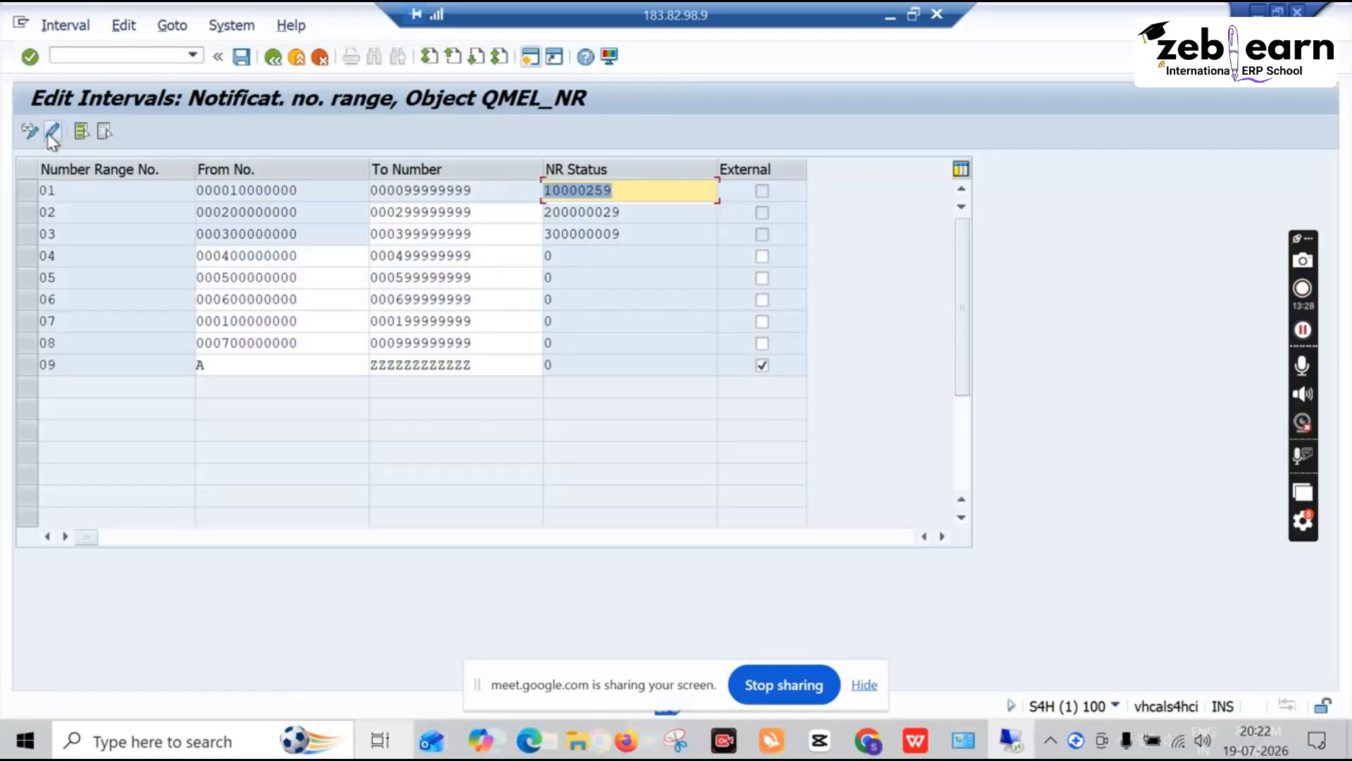
click(625, 191)
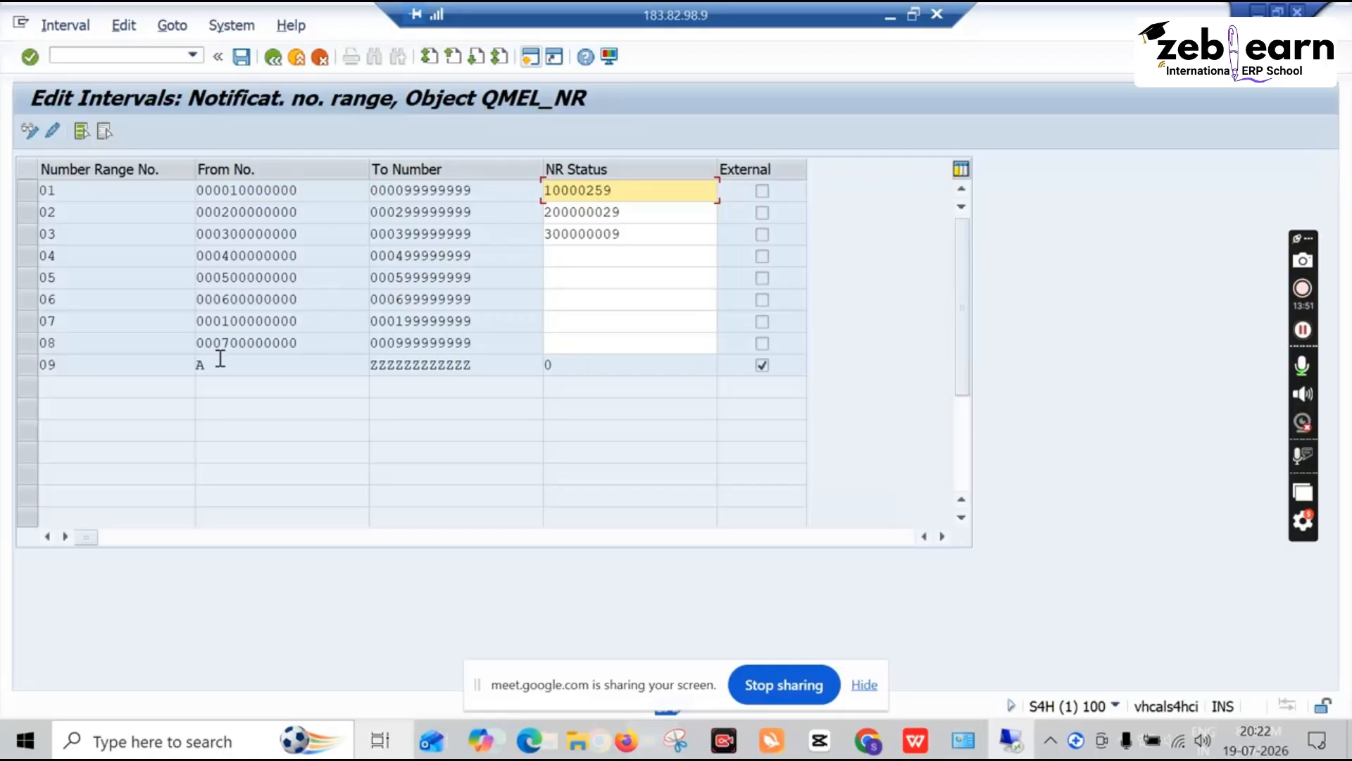
drag(210, 364, 195, 364)
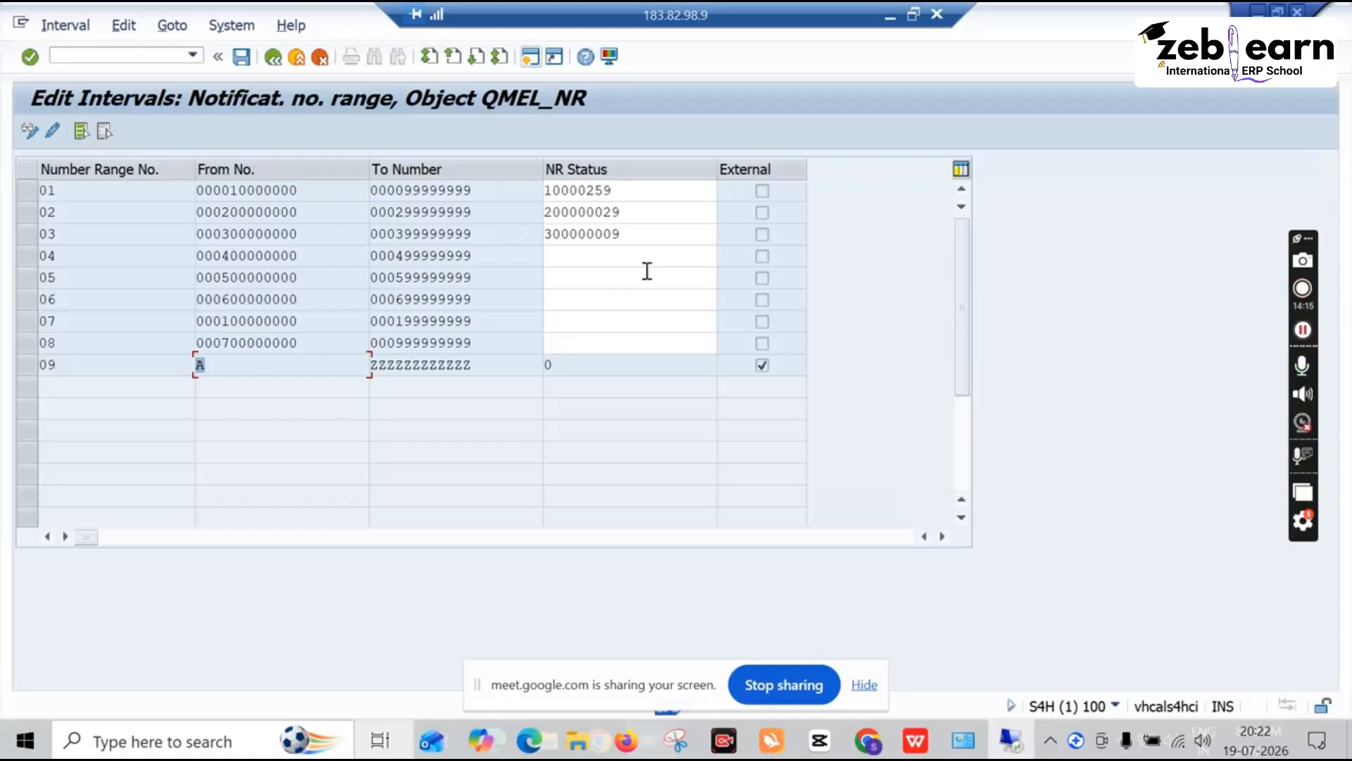
Try to set the To Number of external number range 09 to z
click(29, 367)
click(48, 138)
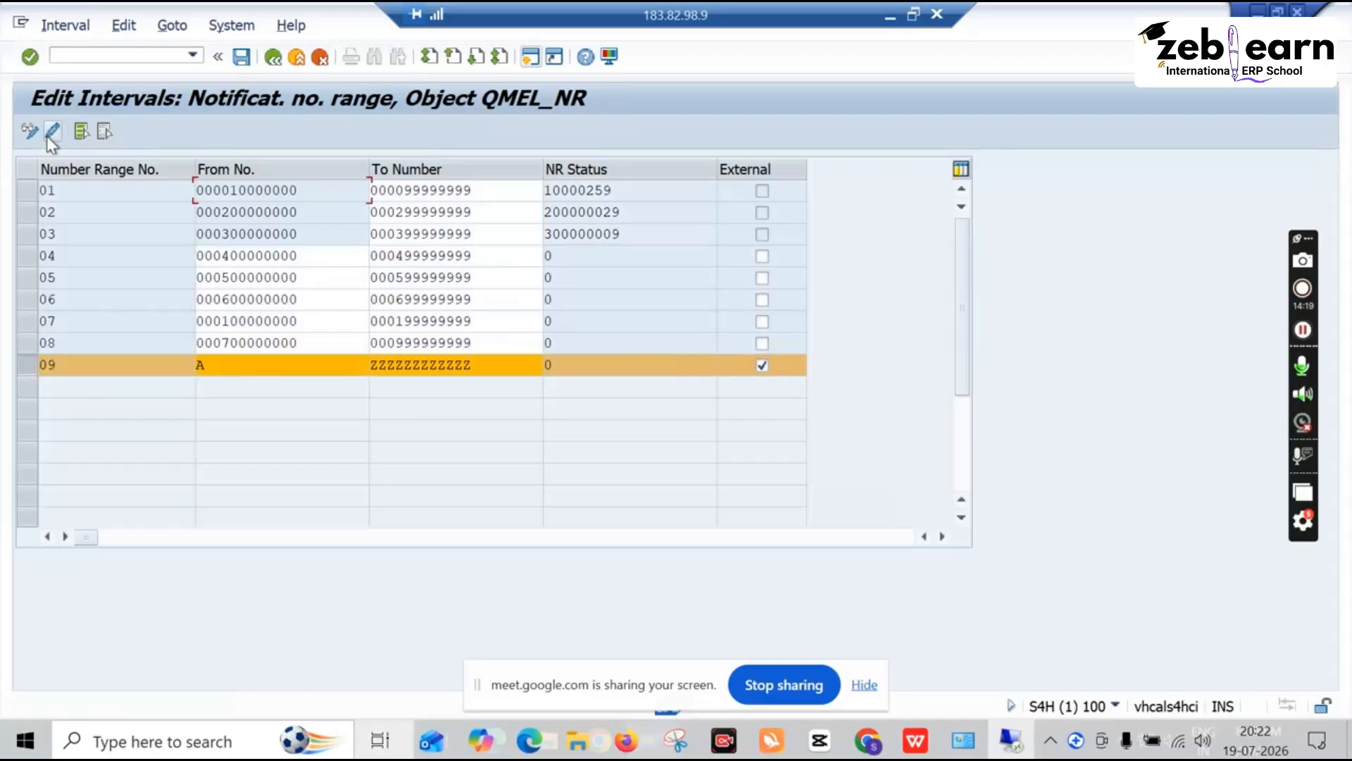
click(485, 368)
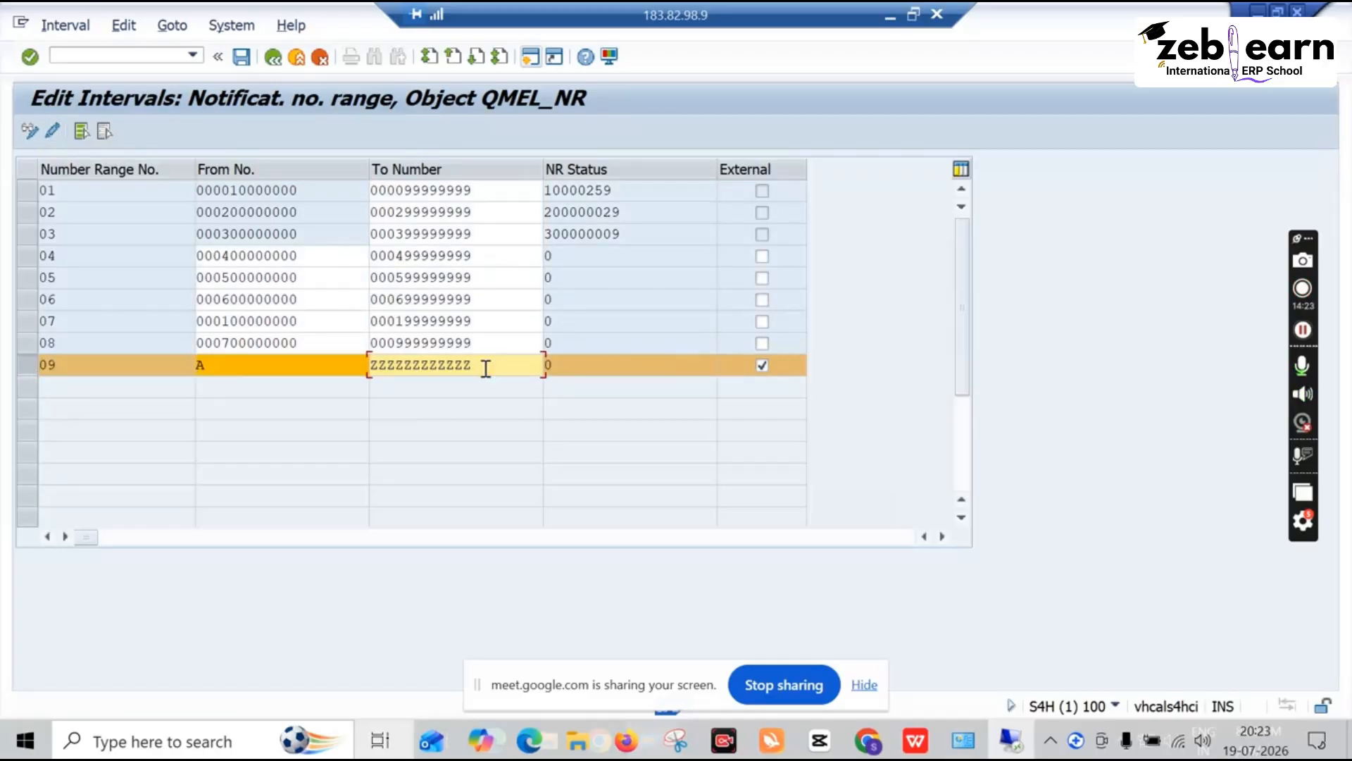
key(XF86AudioRaiseVolume)
key(BackSpace)
key(BackSpace)
key(BackSpace)
key(BackSpace)
key(BackSpace)
key(BackSpace)
key(BackSpace)
key(BackSpace)
text(z)
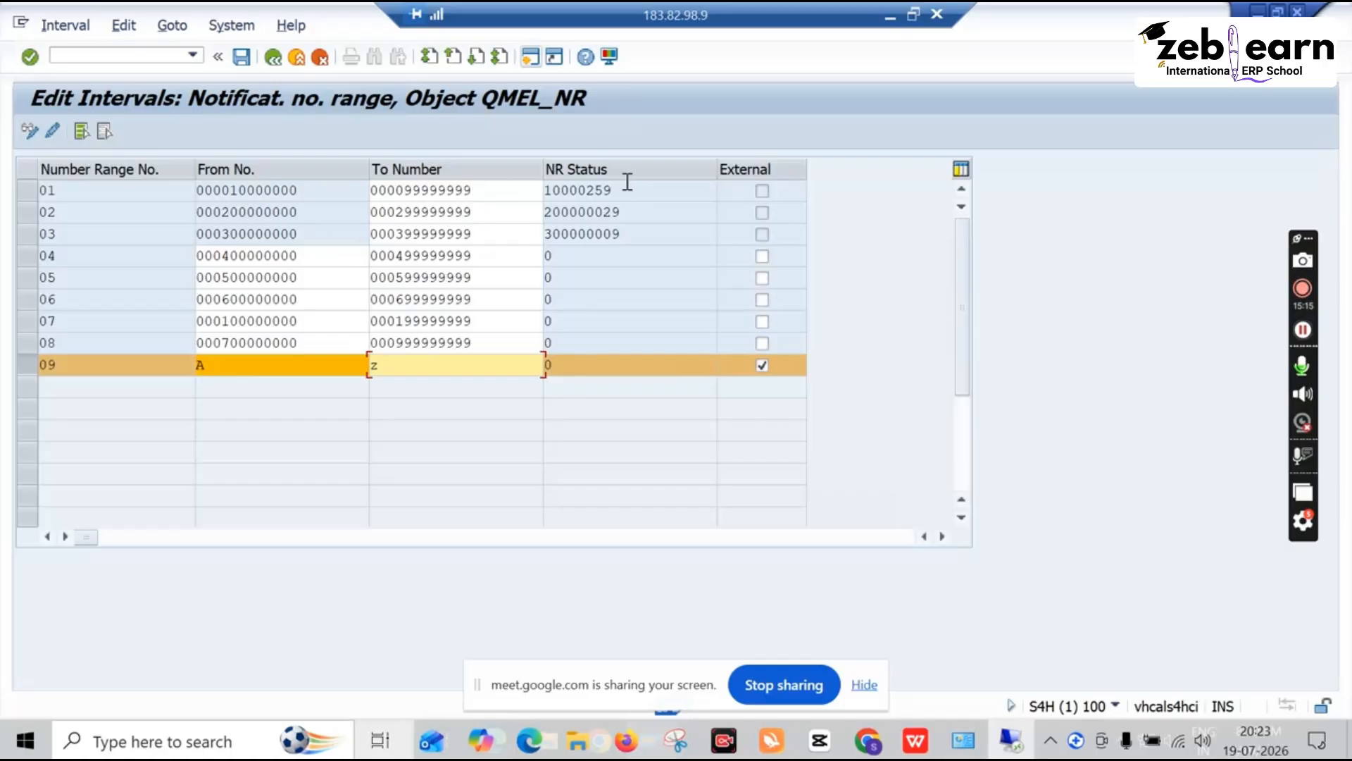
Check the NR status of number ranges 01 and 02, and exit interval editing without saving
drag(627, 185, 506, 181)
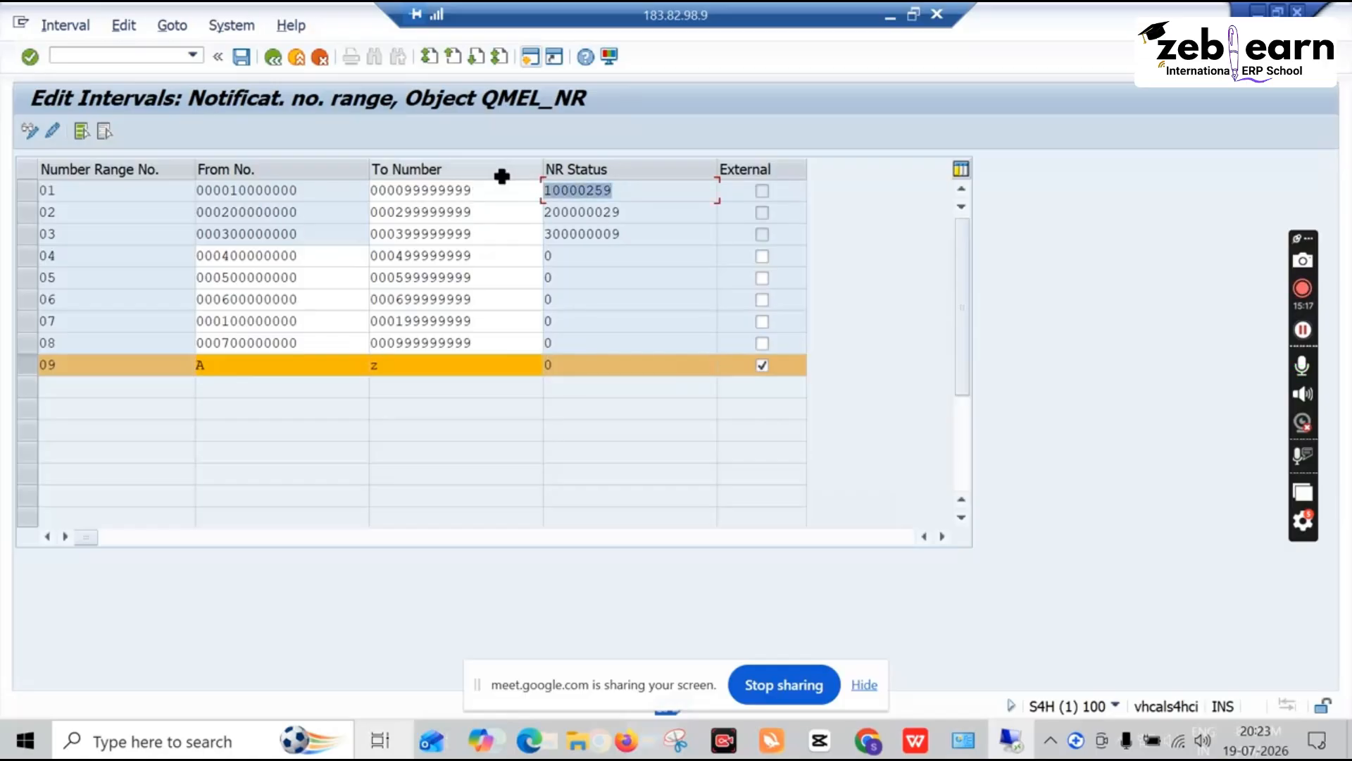
click(616, 215)
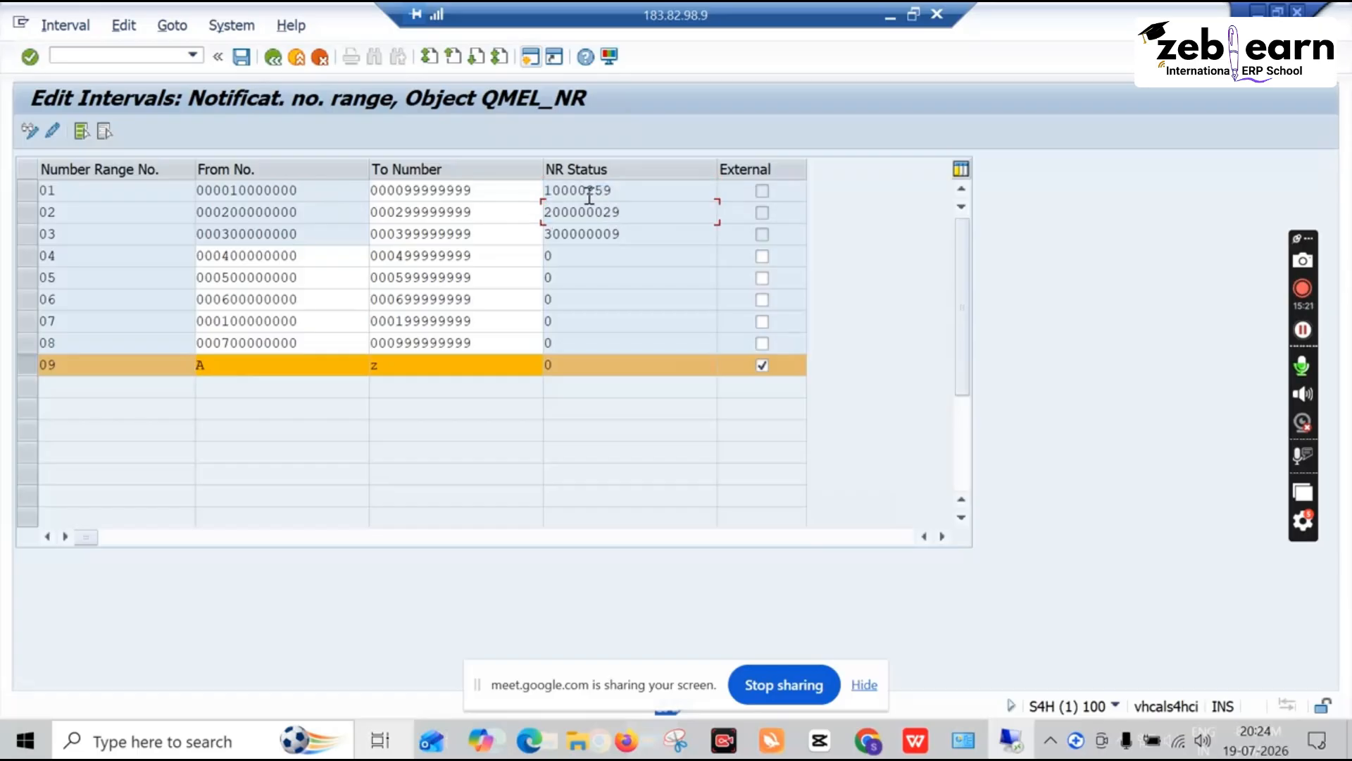
drag(589, 196, 542, 190)
key(XF86AudioRaiseVolume)
click(278, 59)
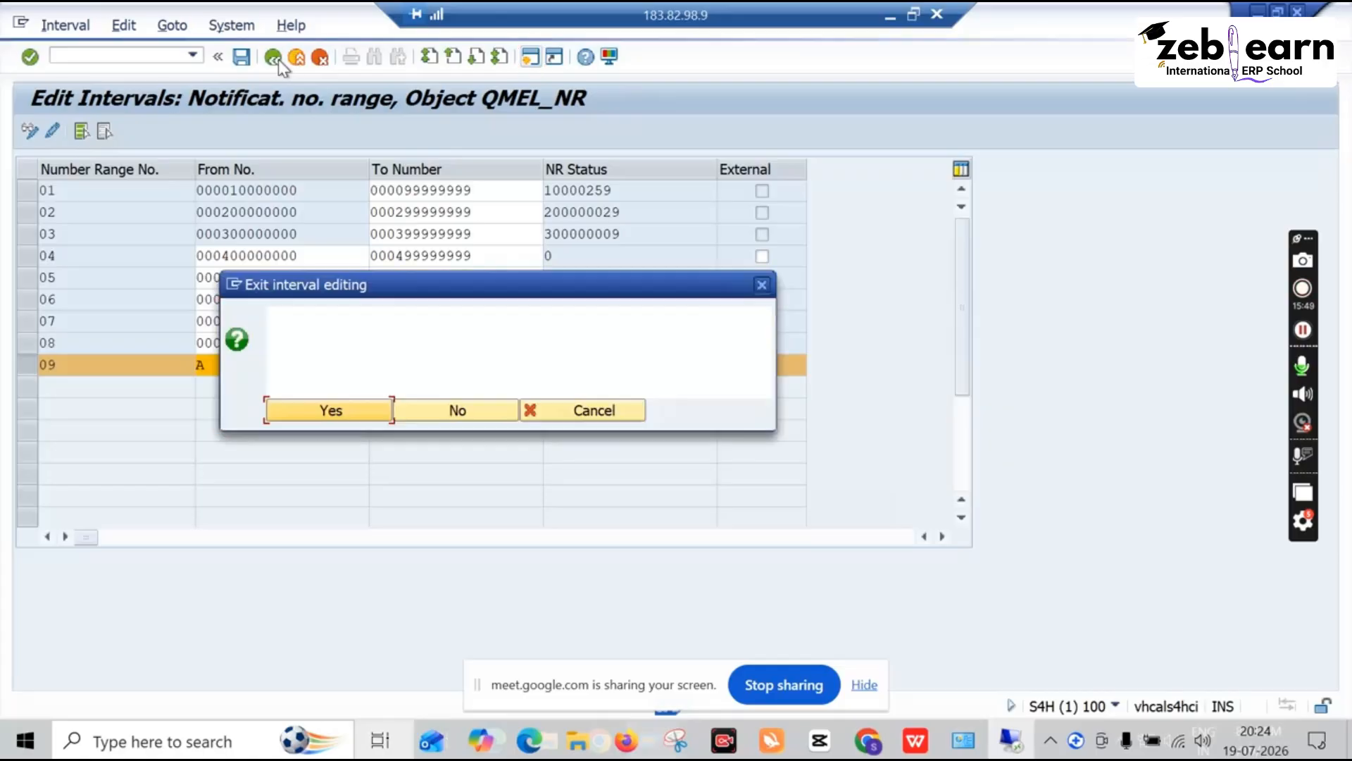
click(422, 415)
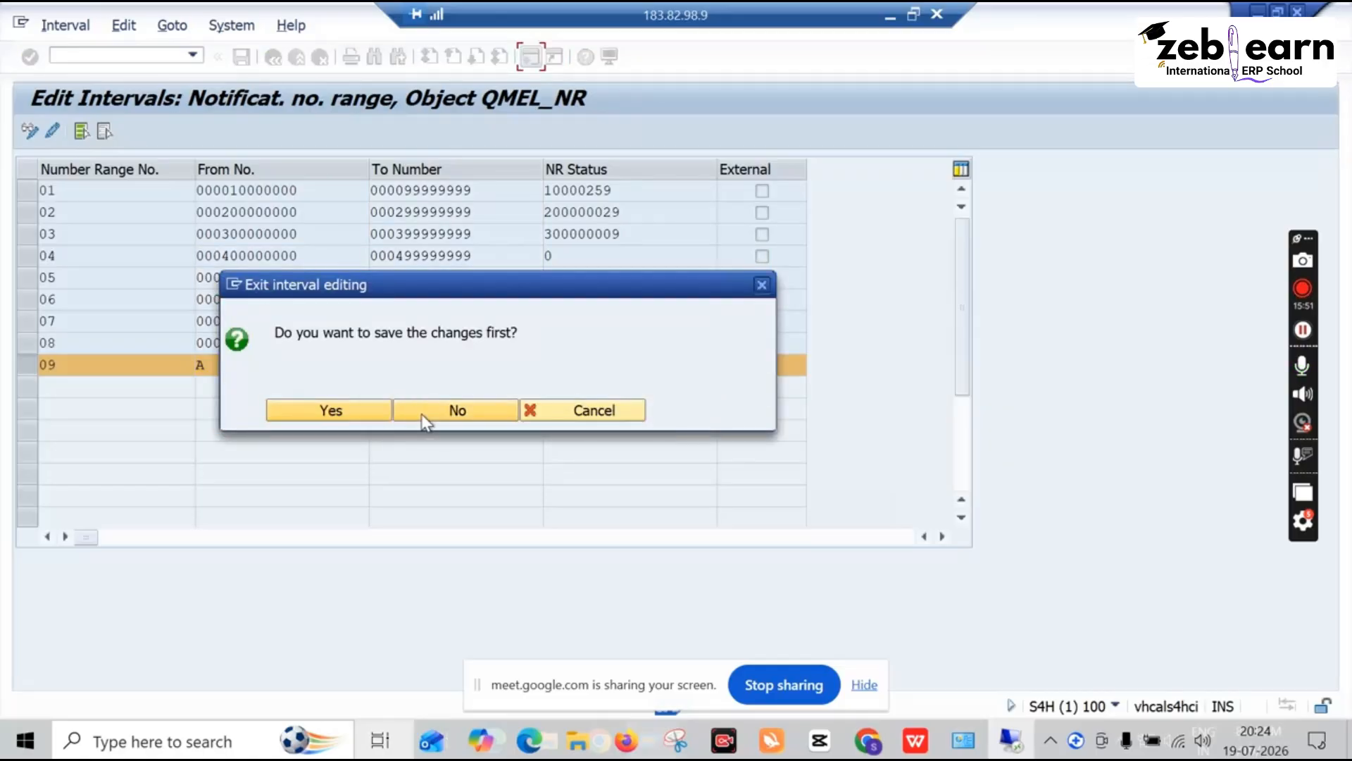
Check the number range intervals of object QMEL_NR in change mode and in display mode
click(232, 220)
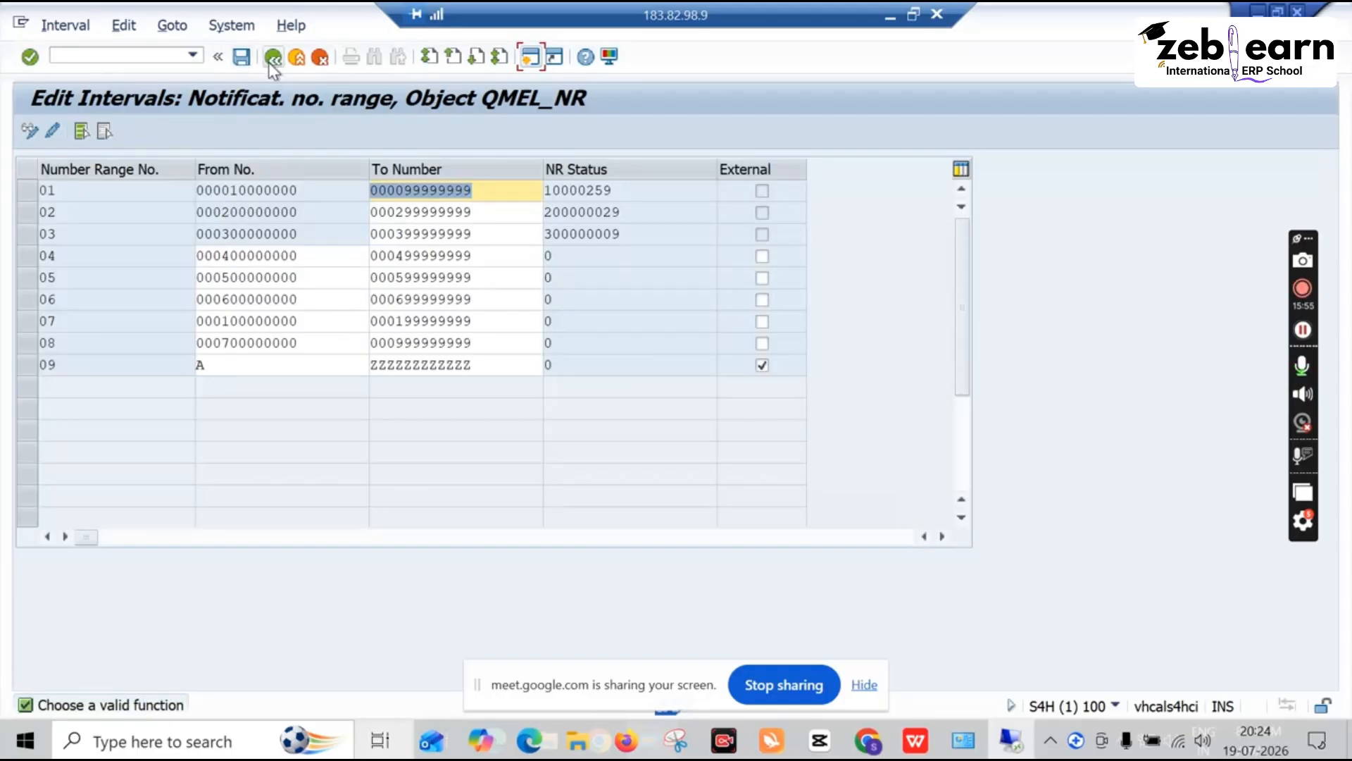
click(272, 58)
click(131, 210)
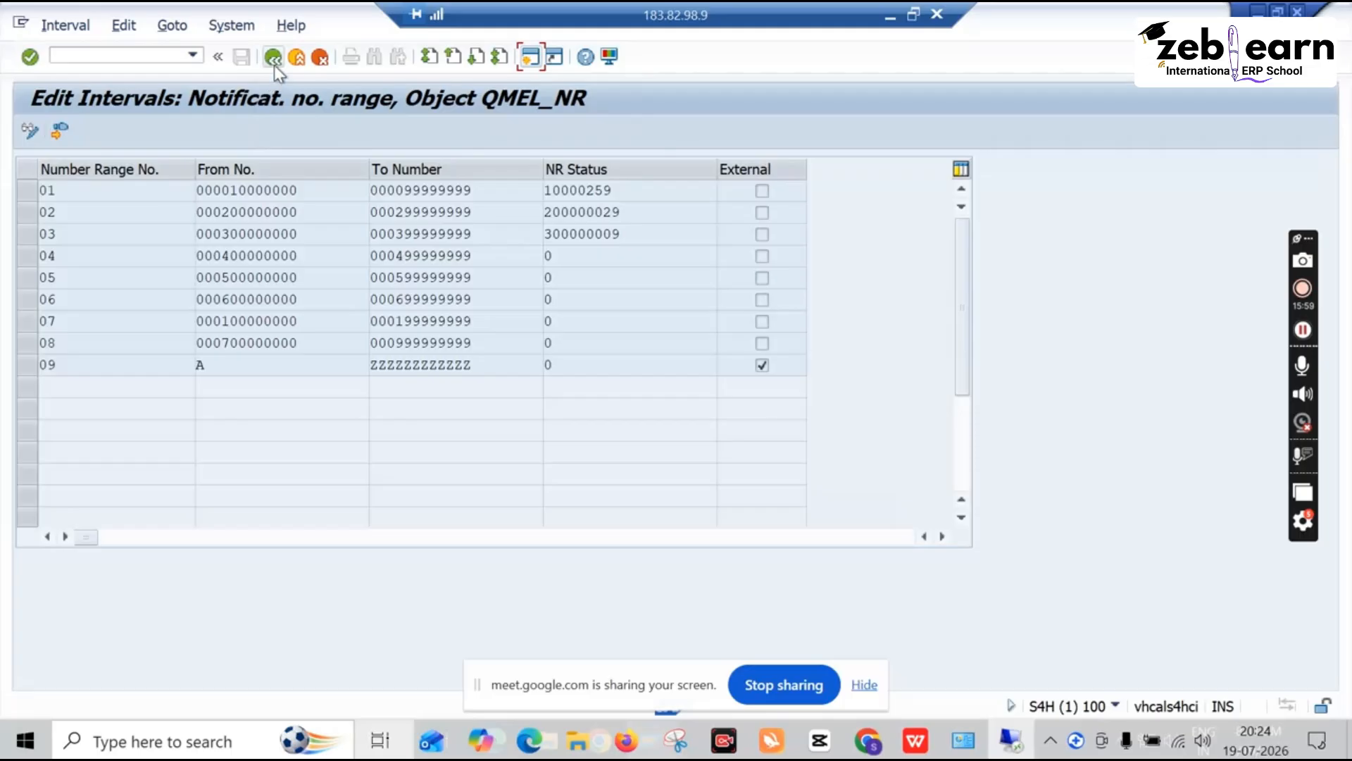
click(272, 58)
Examine the group overview of object QMEL_NR, locating notification type N1 and the other notification groups
click(28, 131)
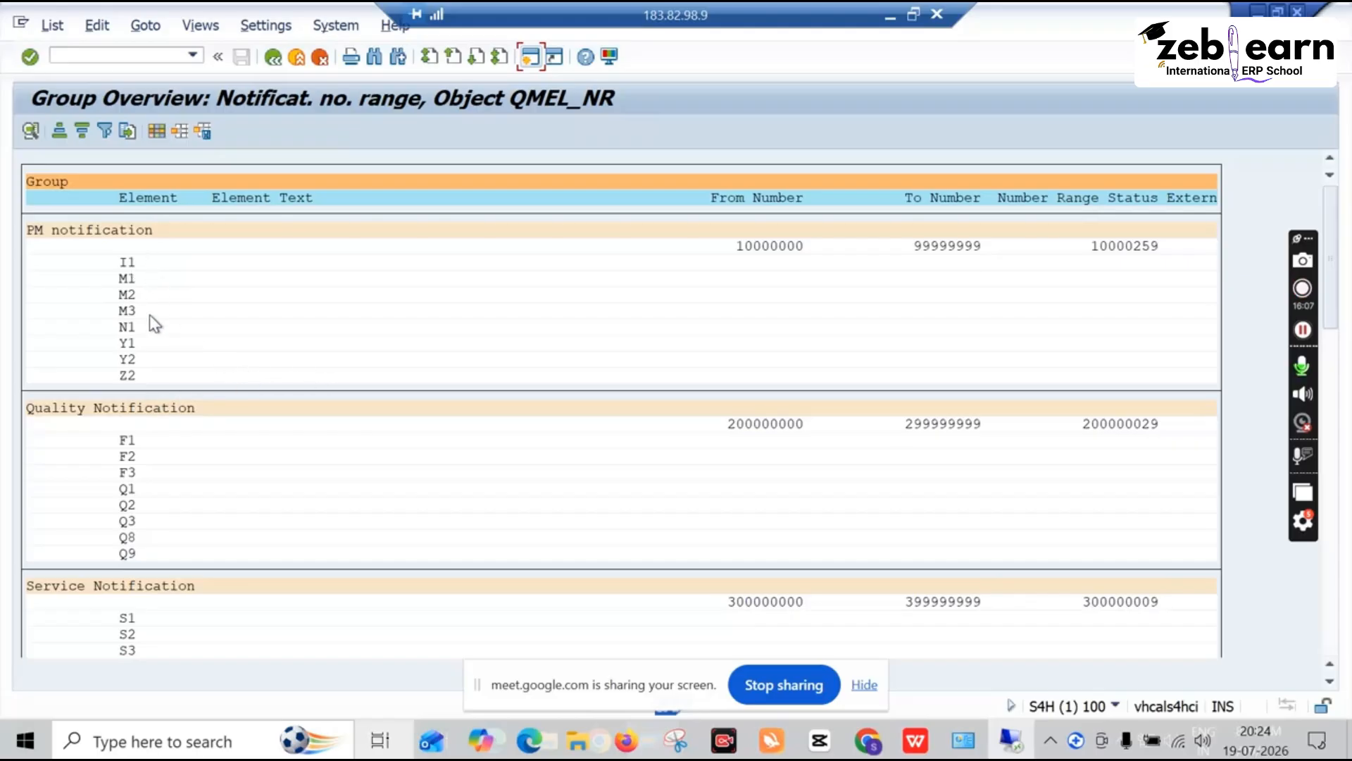
click(126, 327)
scroll(182, 546, down, 1)
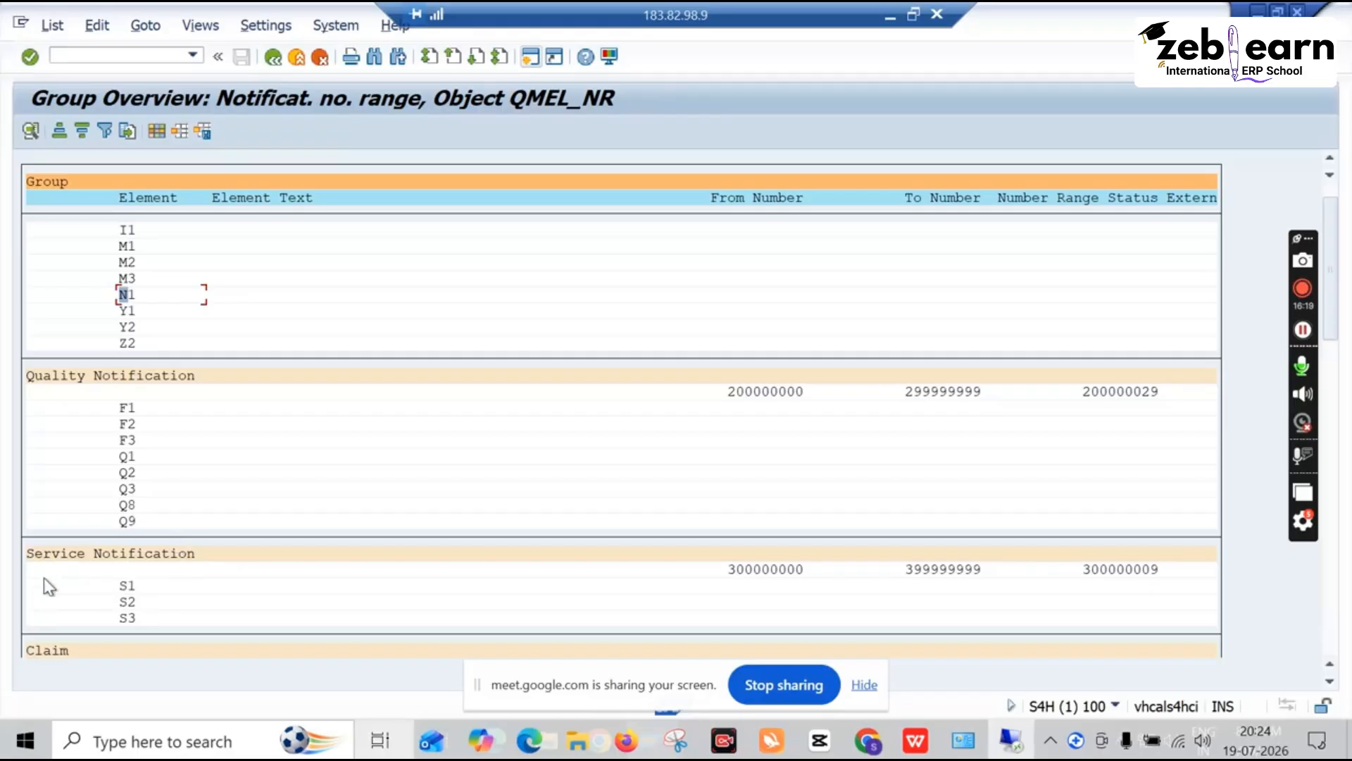
scroll(181, 603, down, 2)
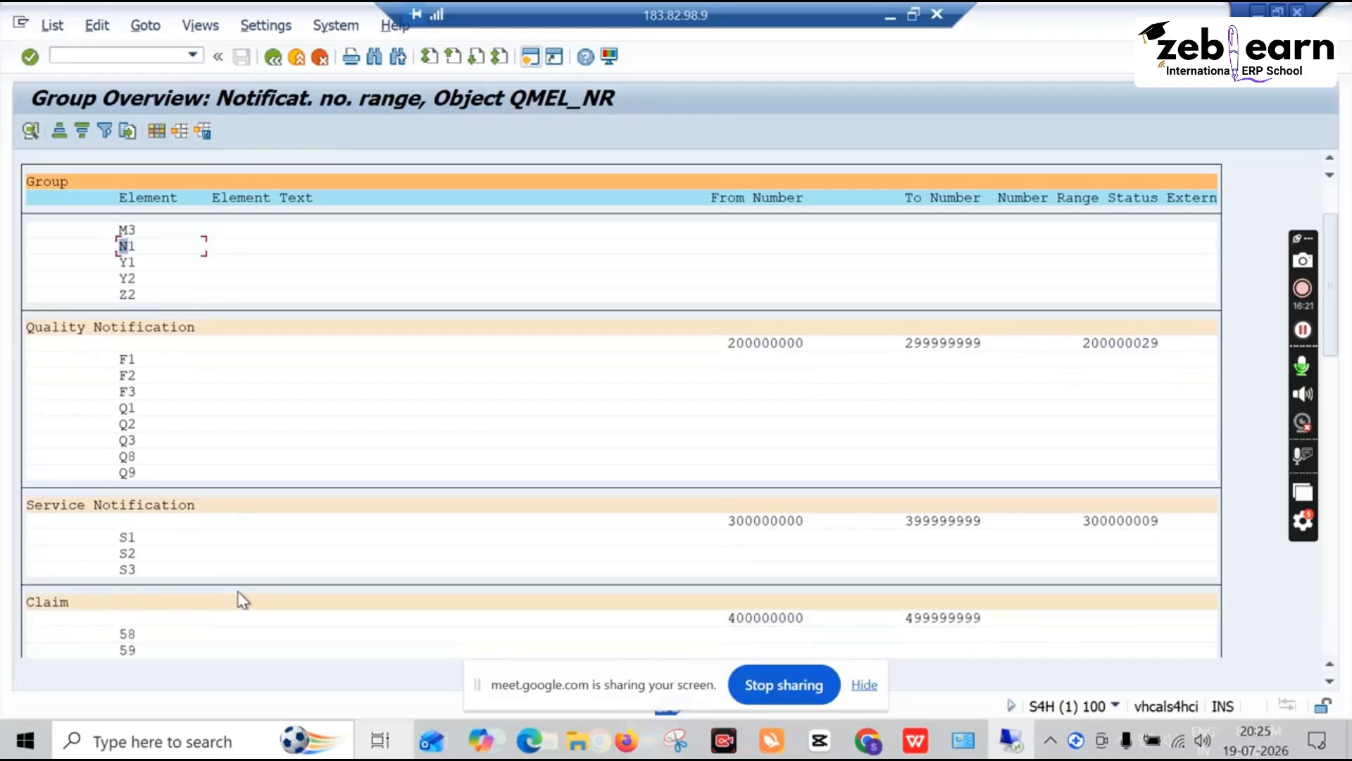
scroll(243, 600, down, 4)
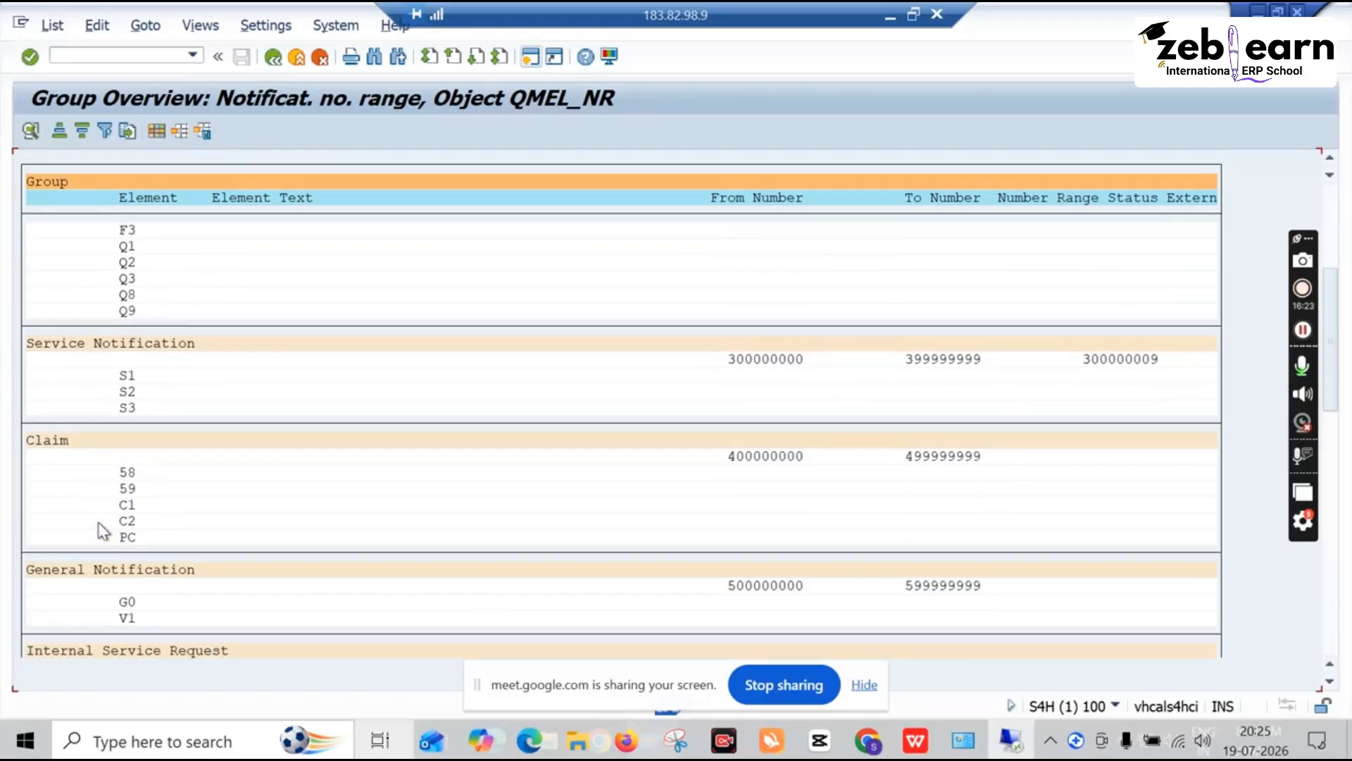
scroll(207, 435, up, 4)
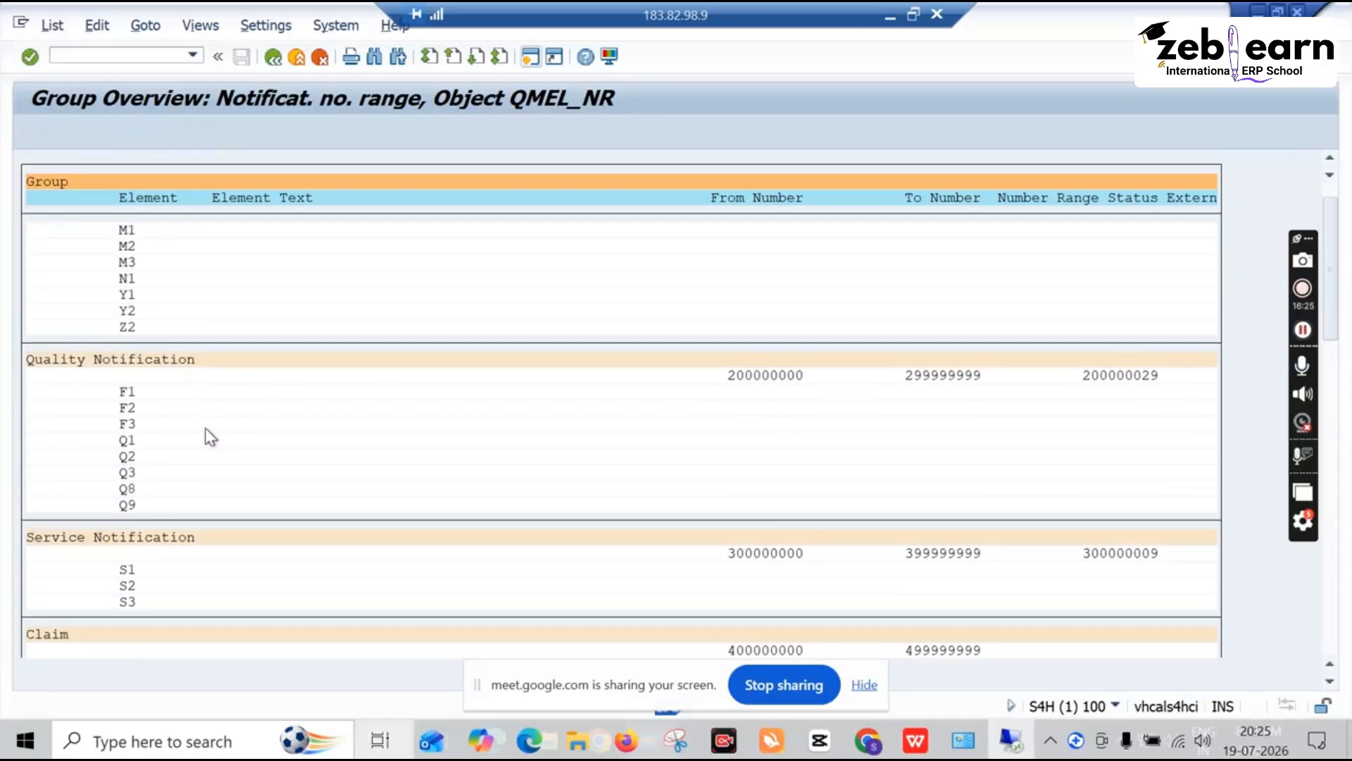
scroll(210, 437, up, 1)
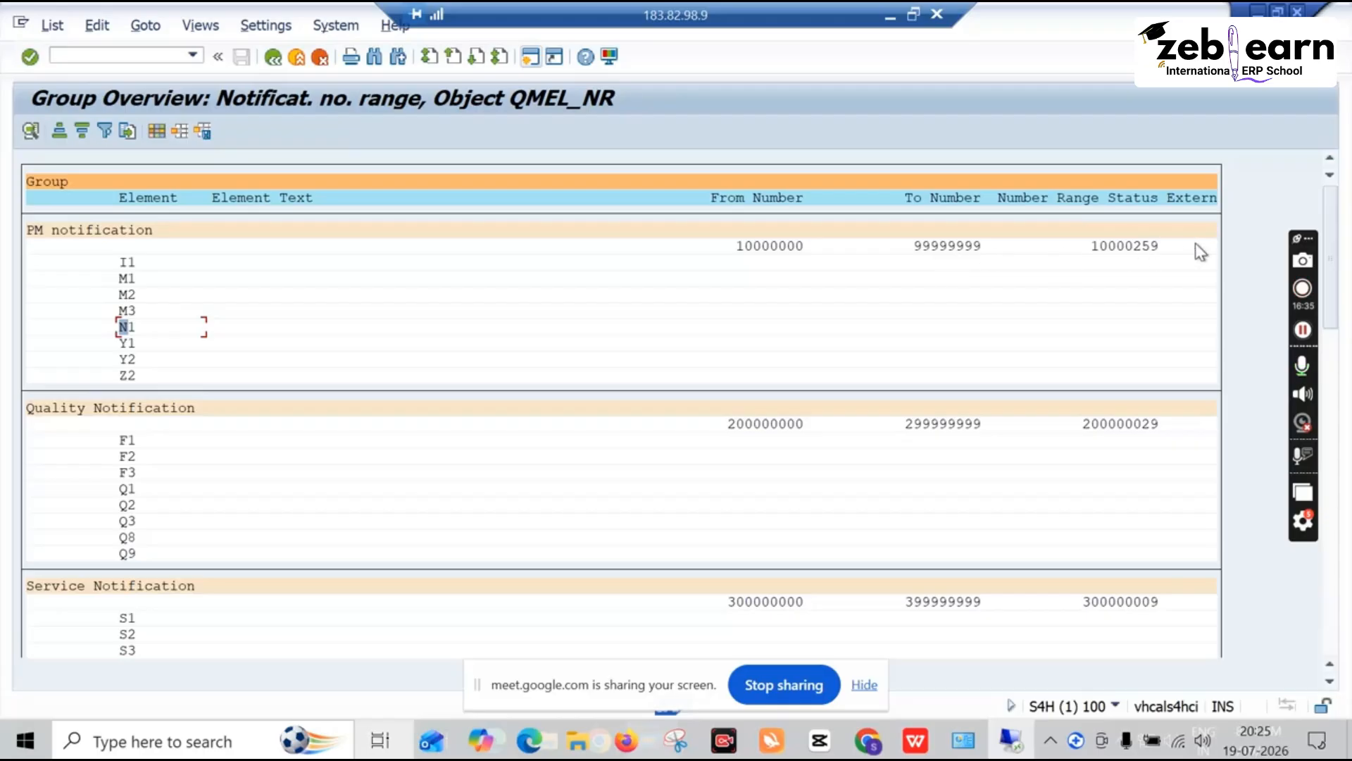
click(273, 65)
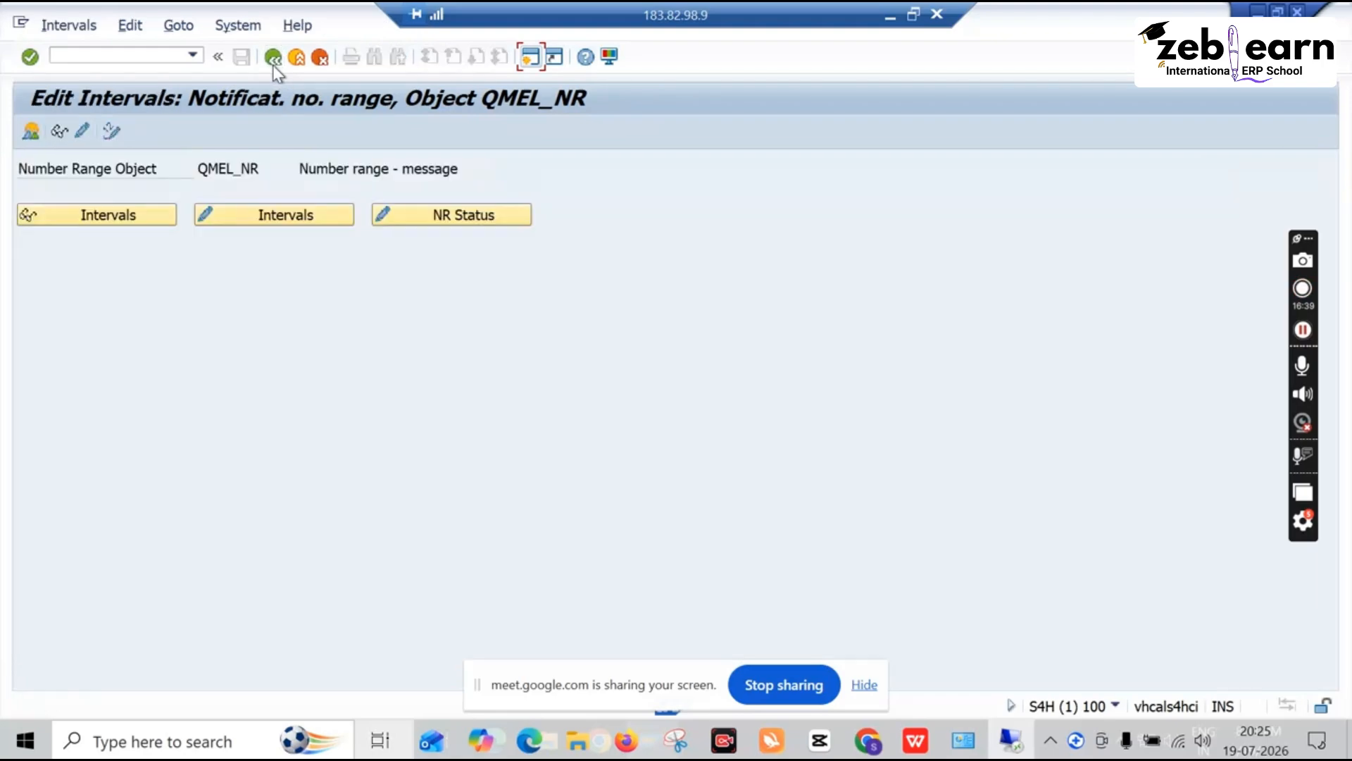
Check the non-assigned elements and assigned groups of object QMEL_NR, and return to the IMG structure
click(63, 132)
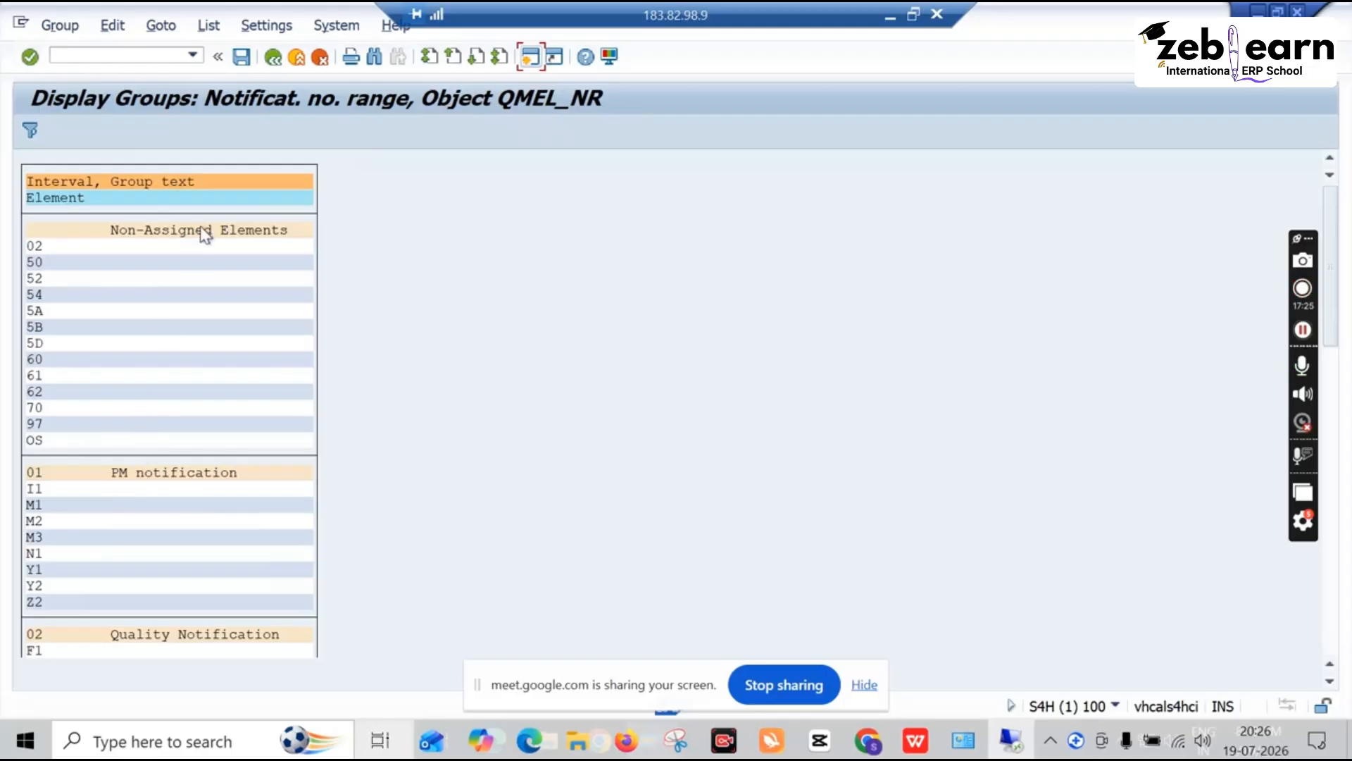
click(274, 57)
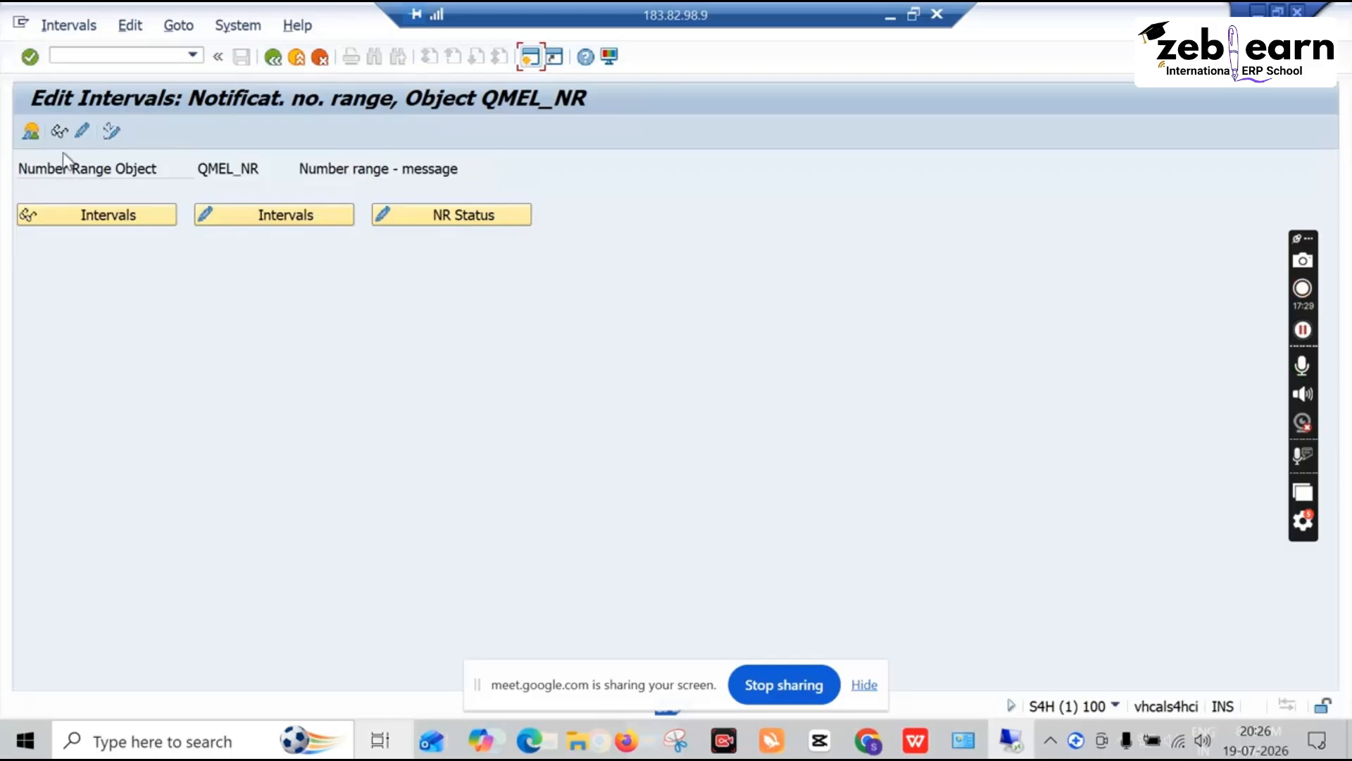
click(274, 57)
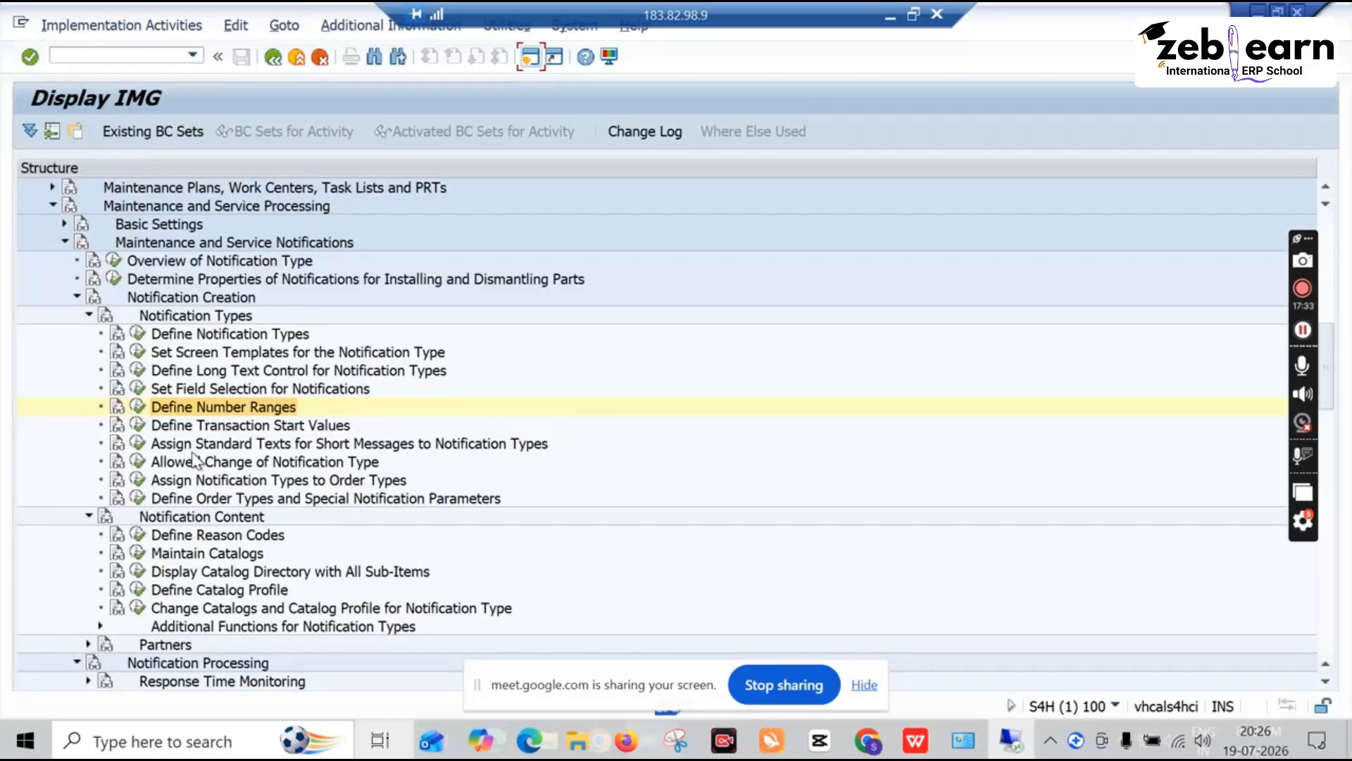
Examine the transaction codes under Define Transaction Start Values, including IW21 for creating general PM notifications
click(138, 427)
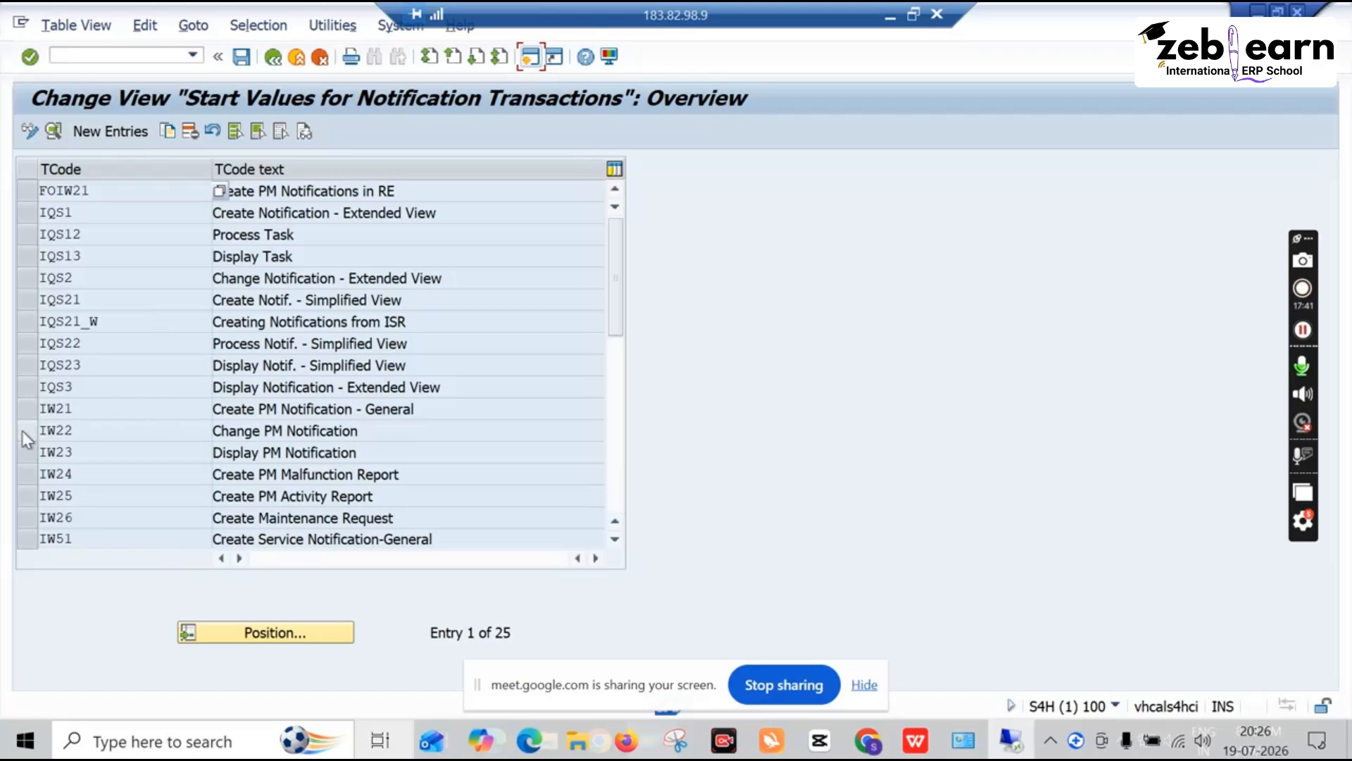
drag(74, 410, 36, 409)
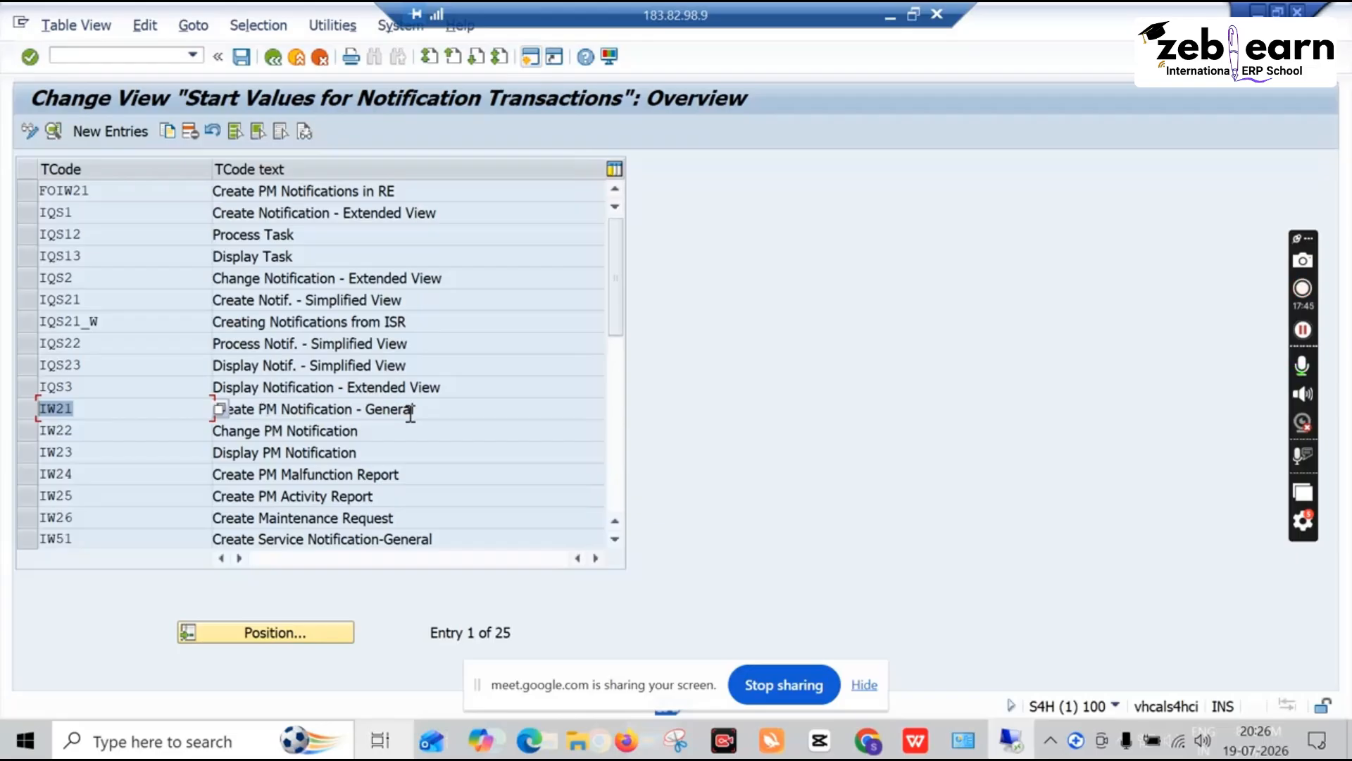
drag(412, 410, 285, 411)
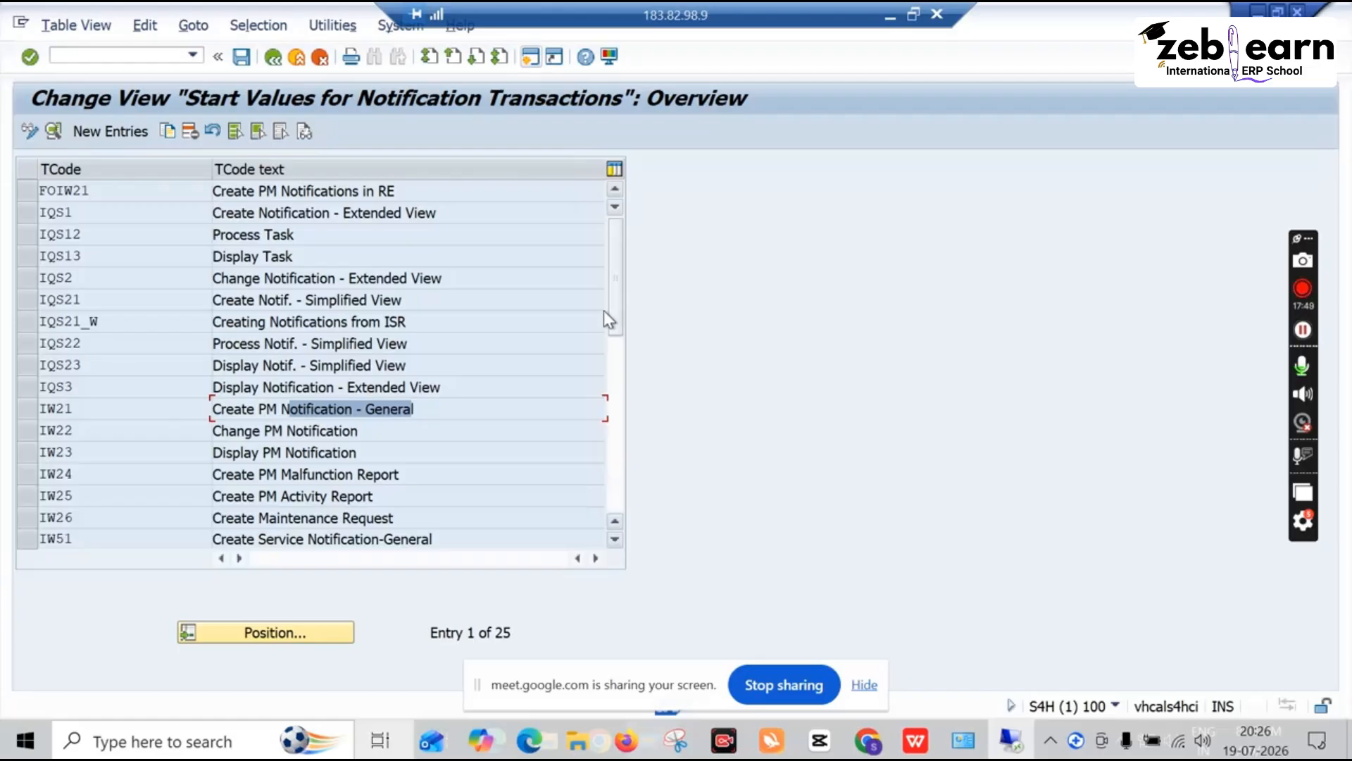
drag(610, 314, 624, 392)
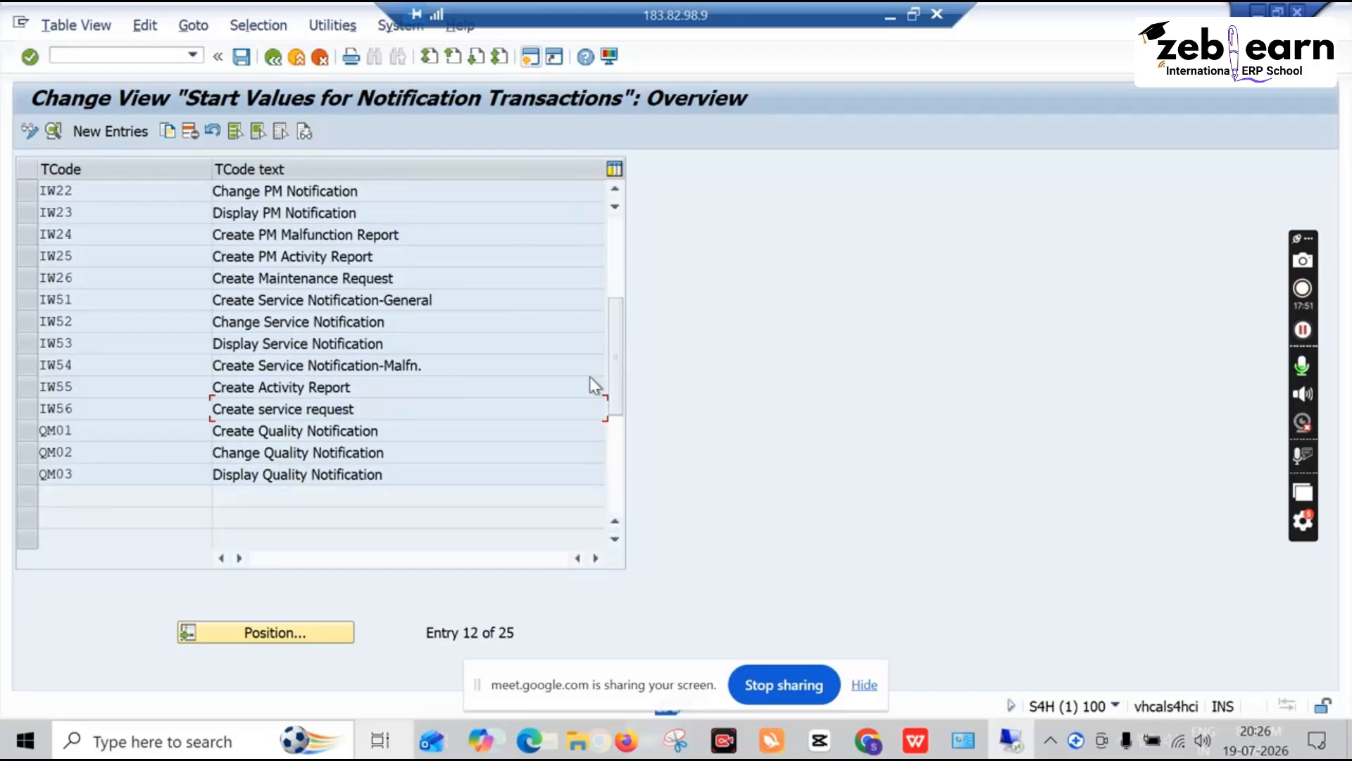
drag(614, 341, 610, 261)
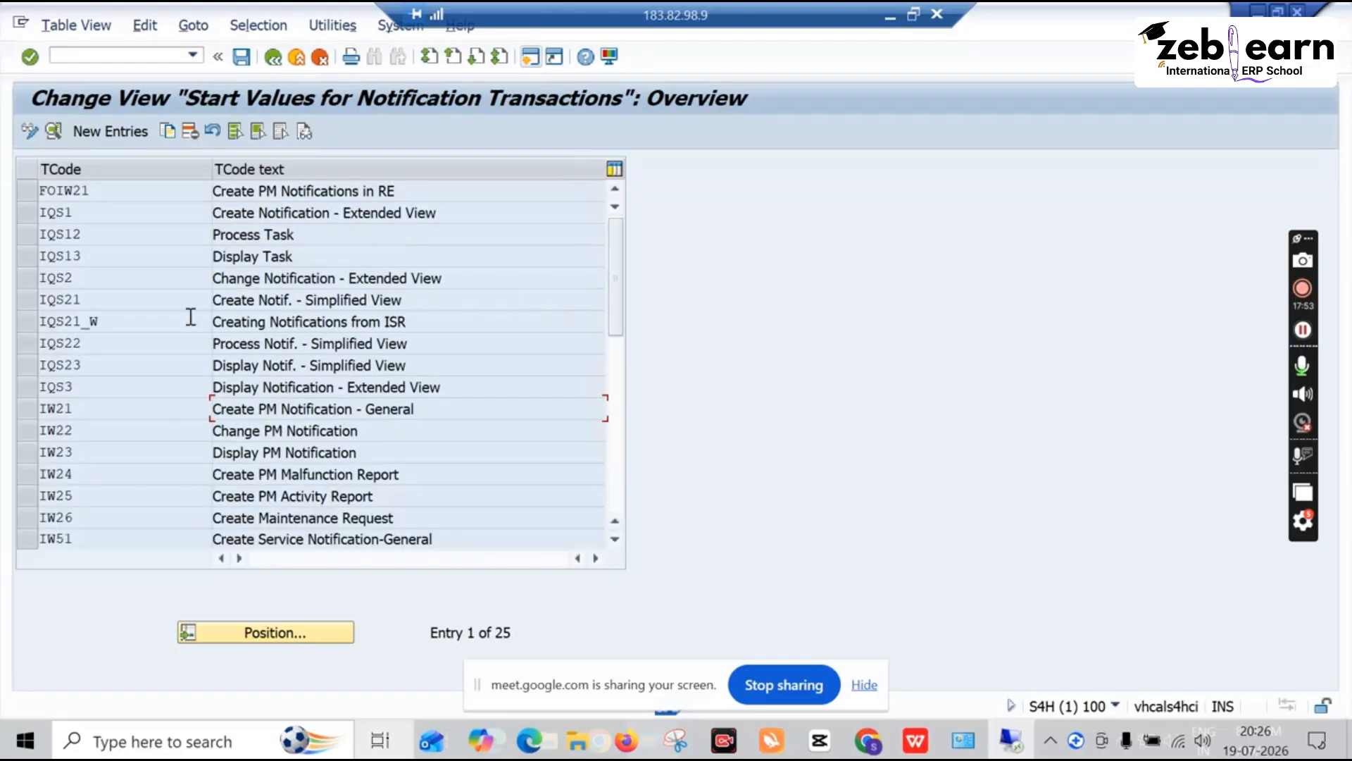
View the parameters of start-value entry IW21 through a copy, cancel the copy, and return to the IMG structure
click(32, 408)
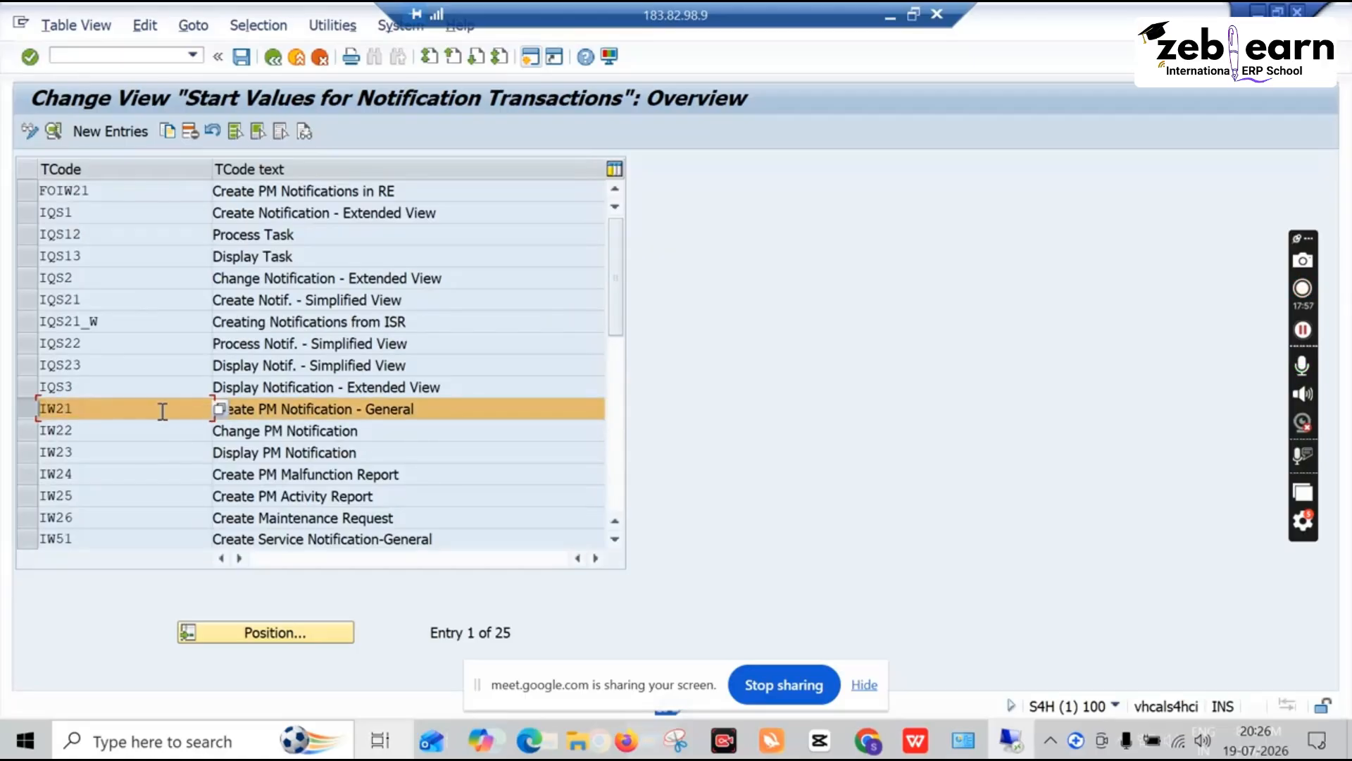
click(449, 411)
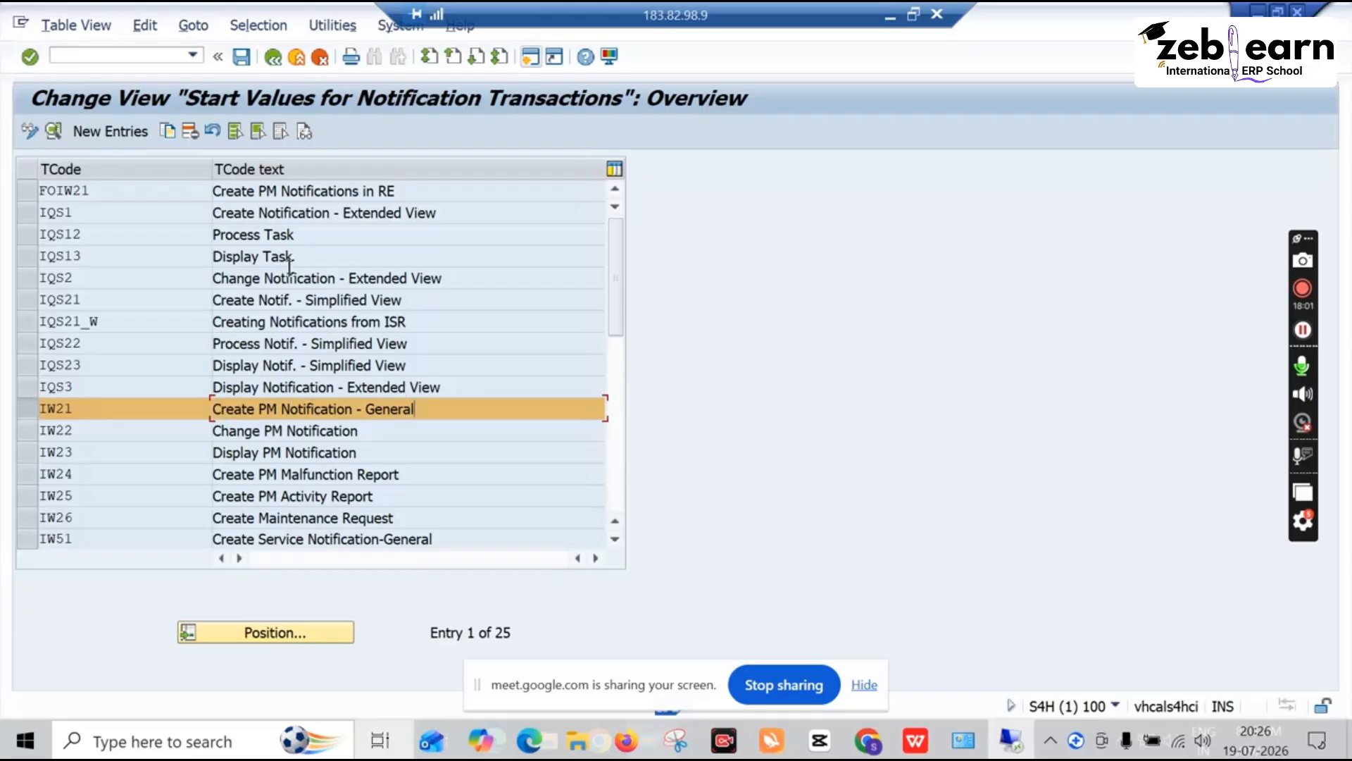
click(168, 132)
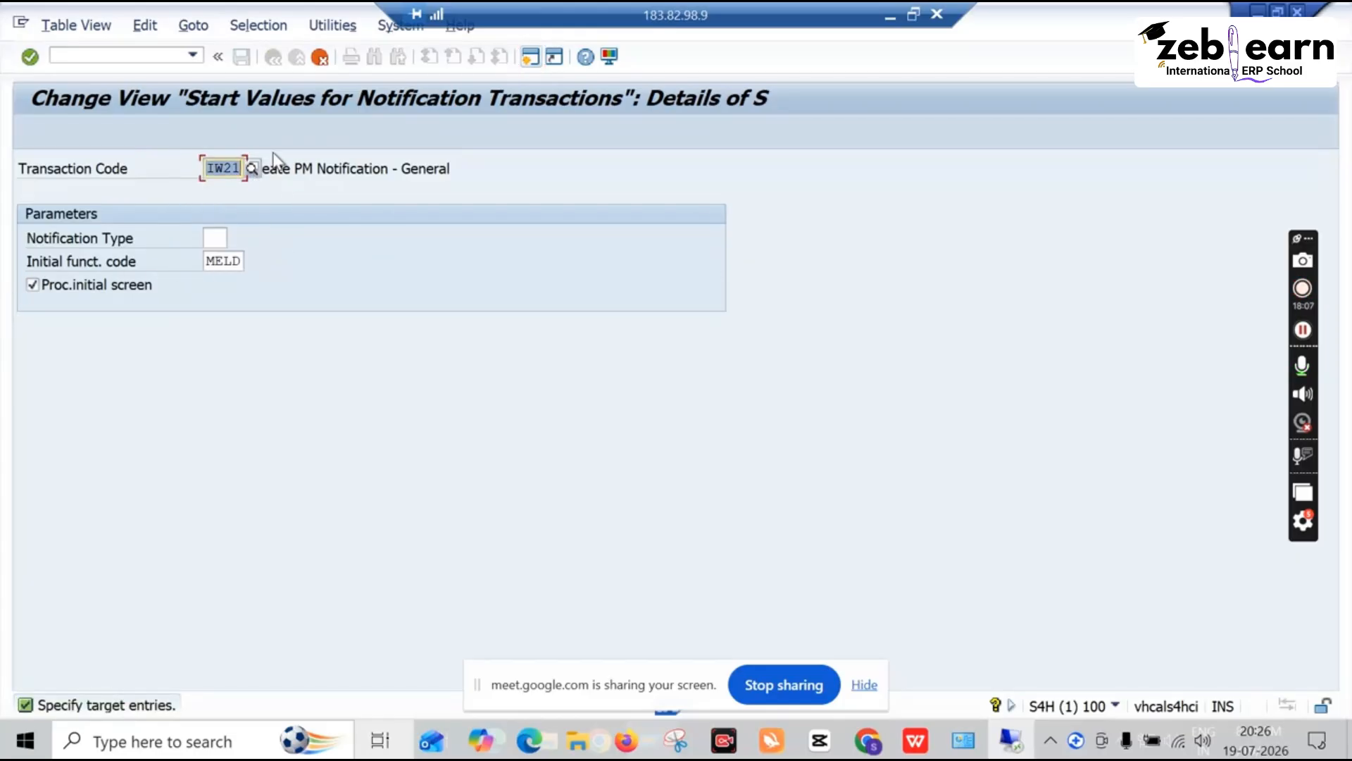
click(320, 57)
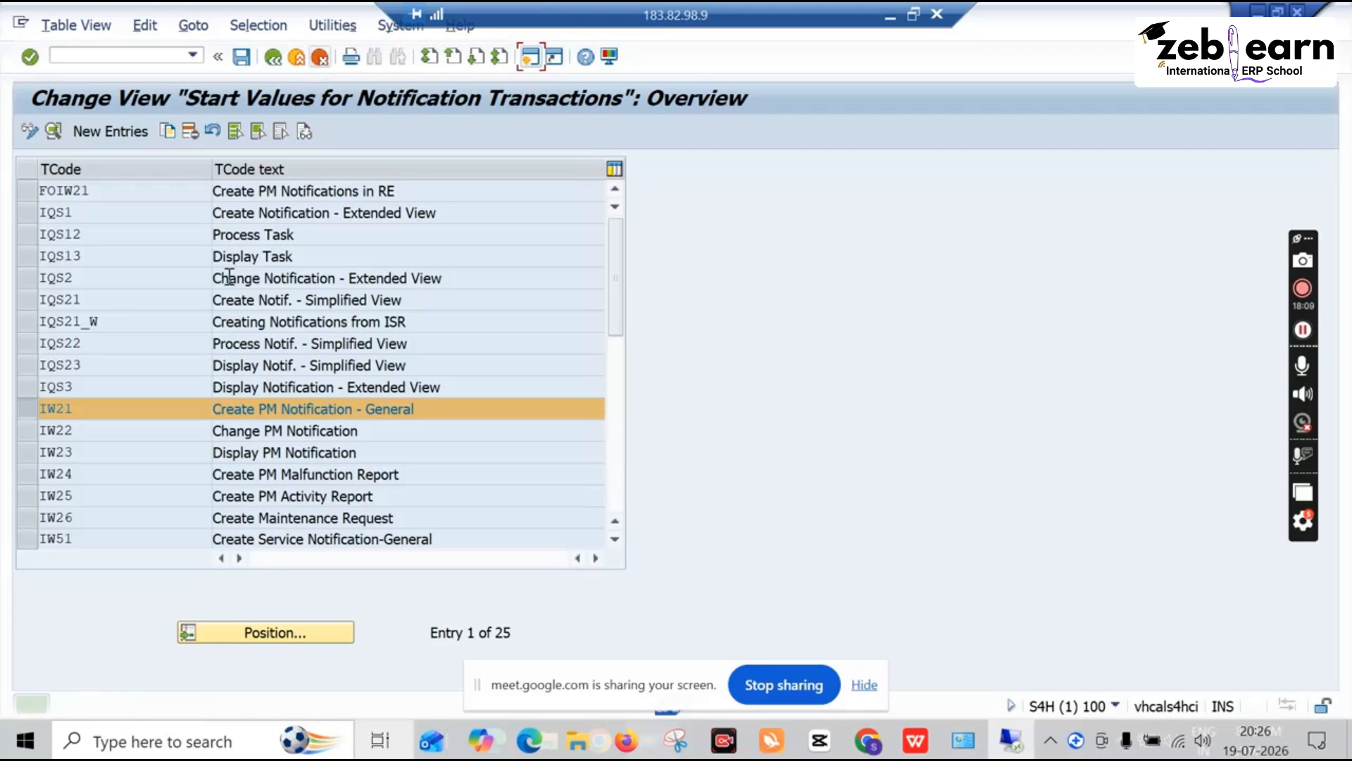
click(272, 57)
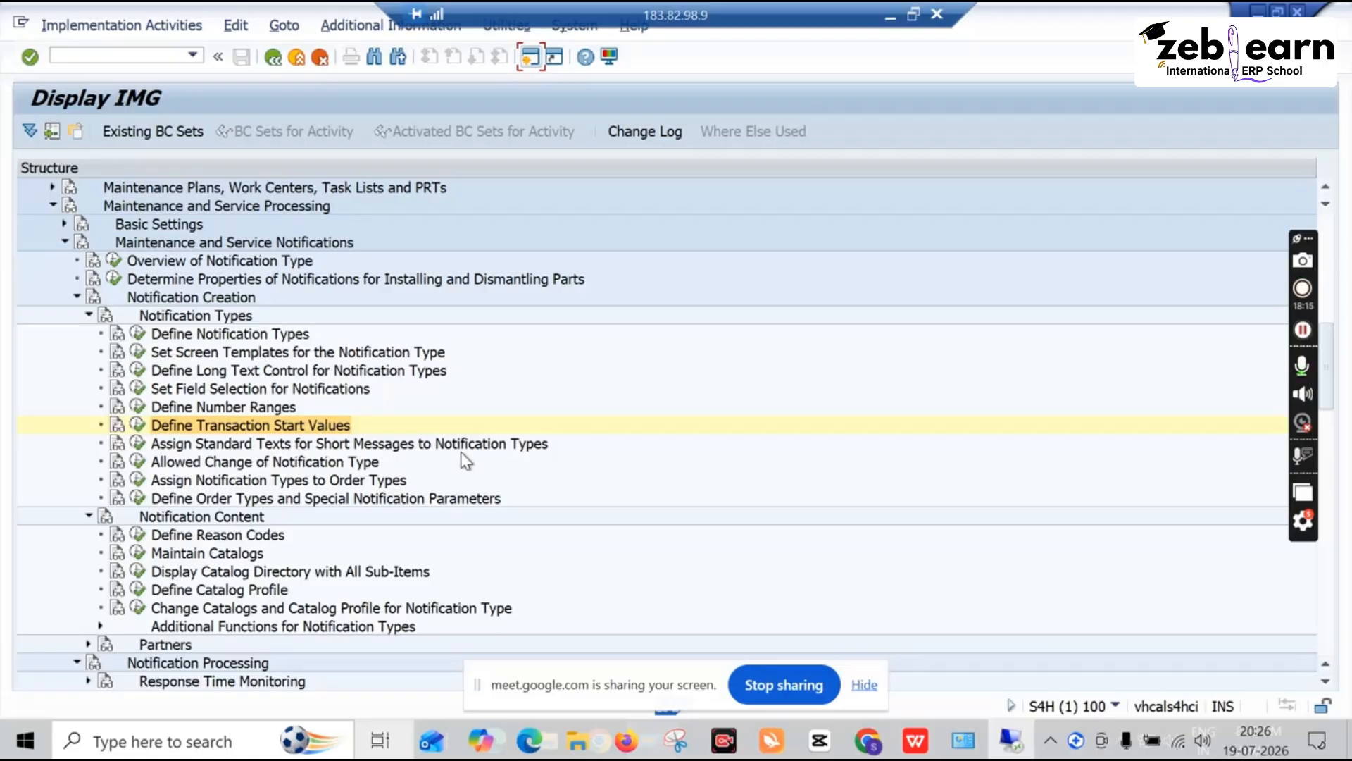
Examine the text objects available for notification type $$ in Assign Standard Texts for Short Messages, and return to the IMG structure
click(138, 442)
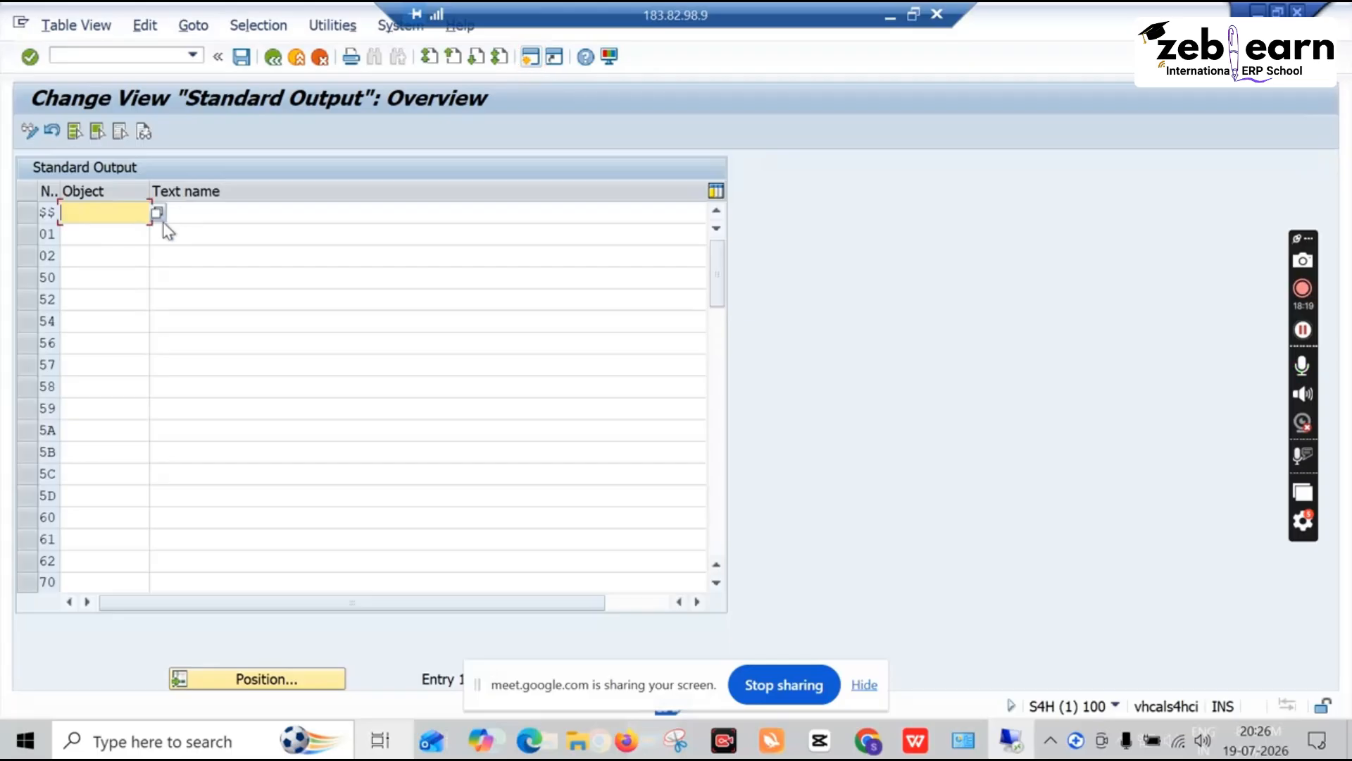
click(183, 219)
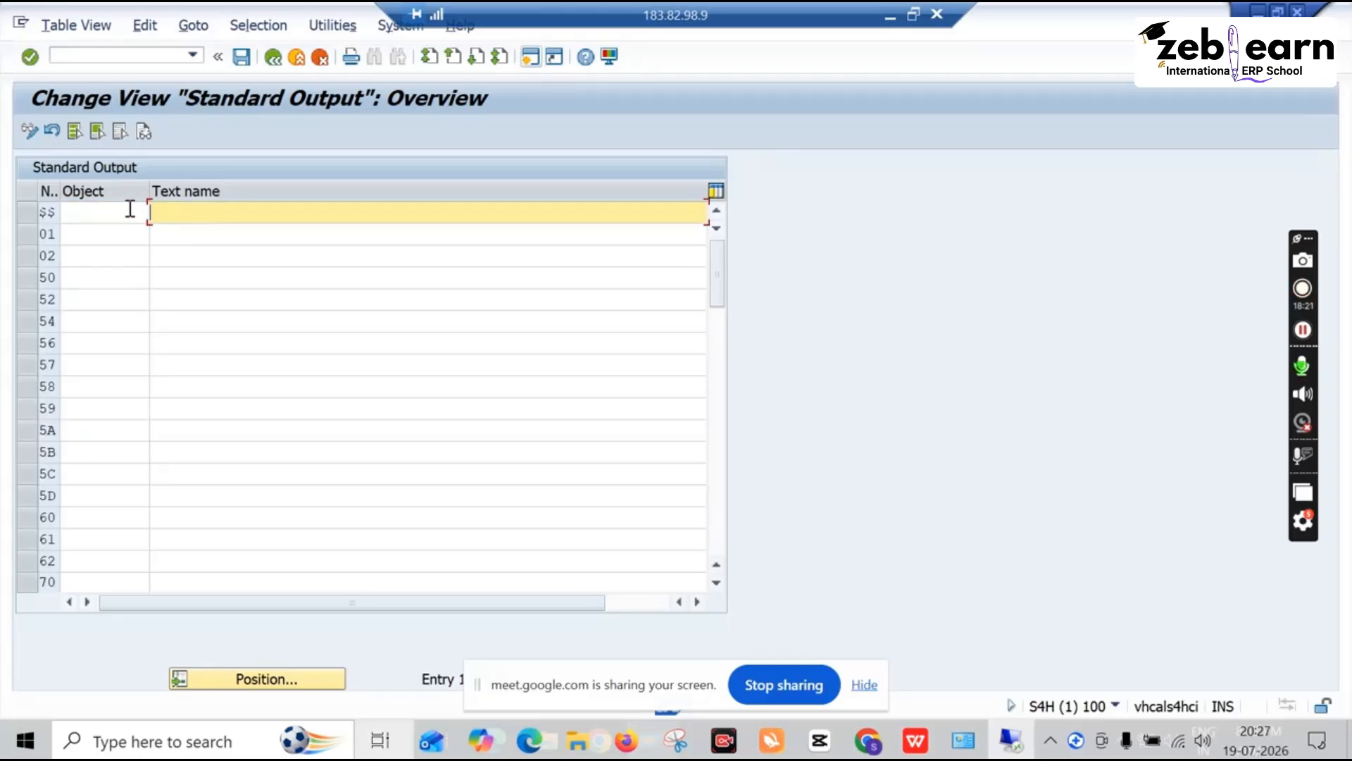
click(130, 210)
click(156, 212)
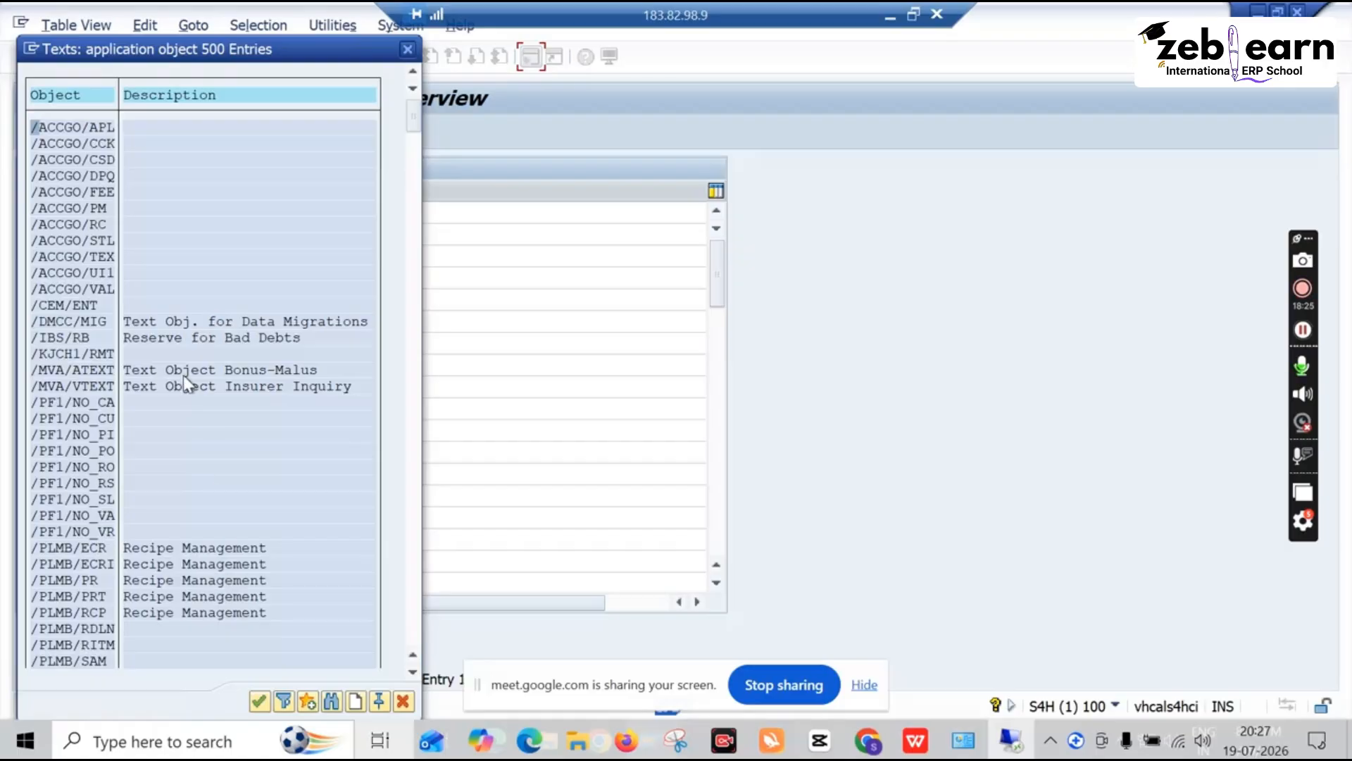
scroll(129, 553, down, 5)
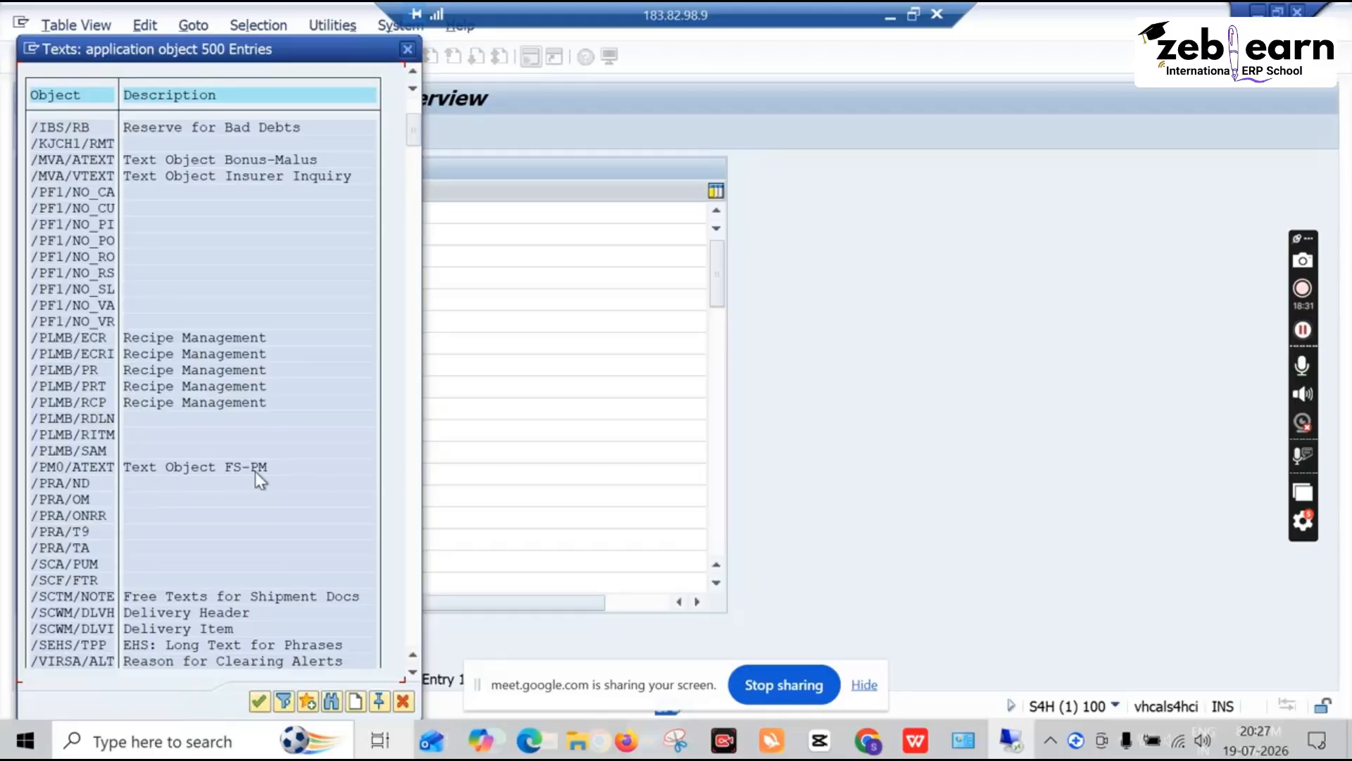
scroll(274, 474, down, 5)
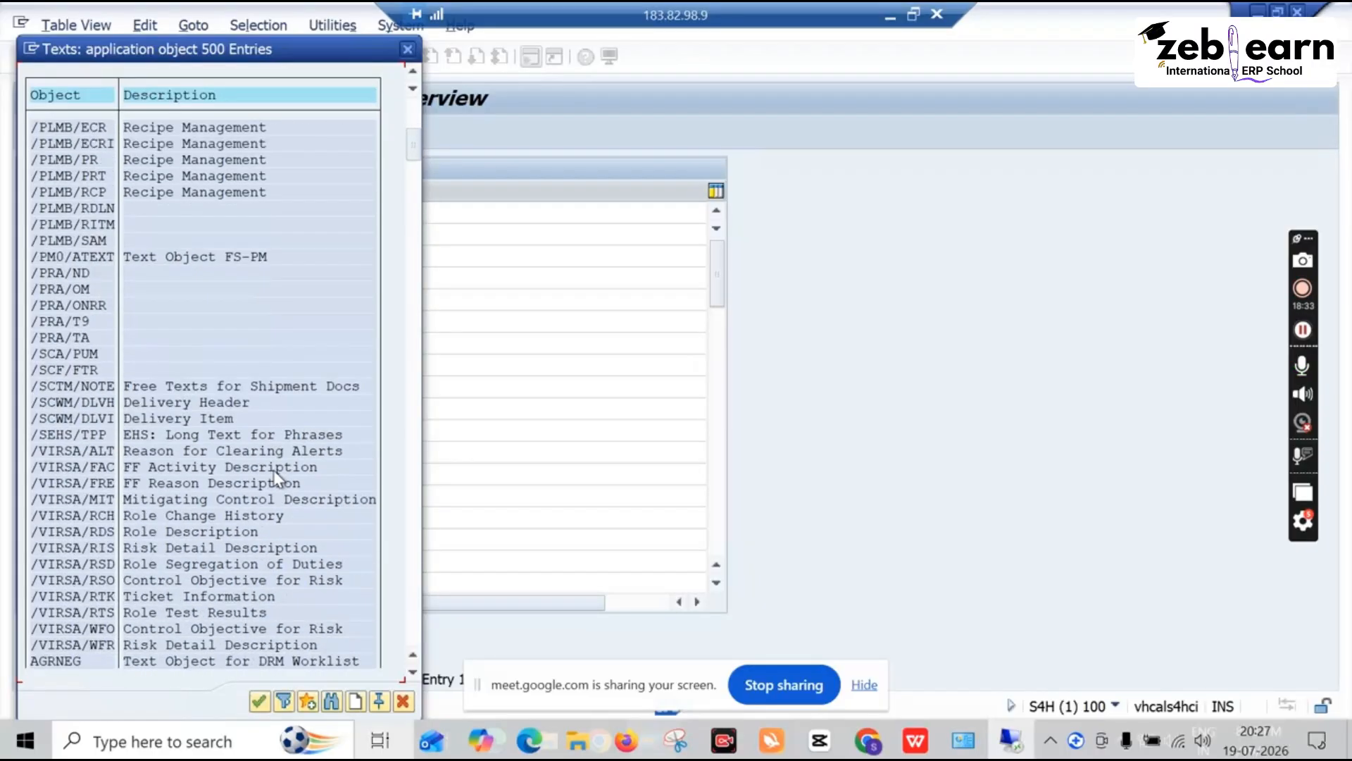
scroll(279, 479, down, 8)
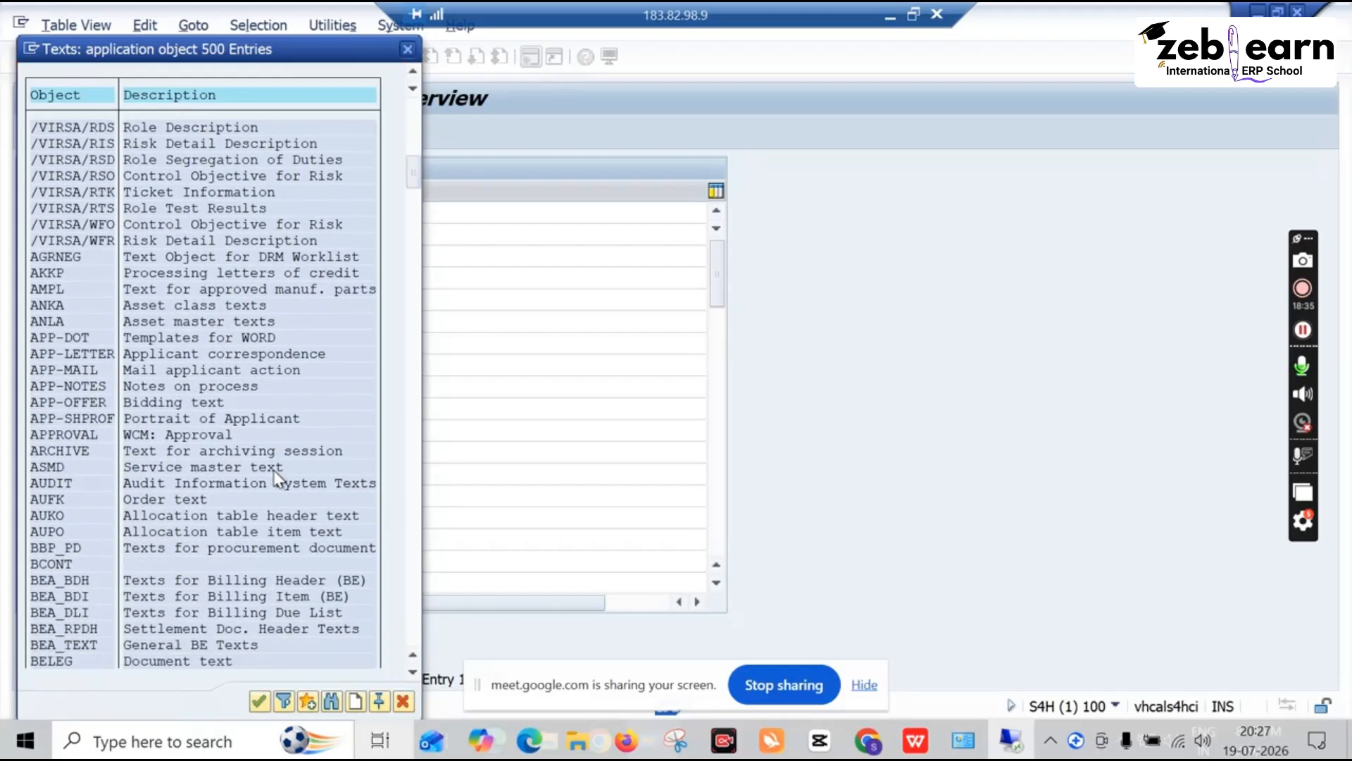
click(406, 51)
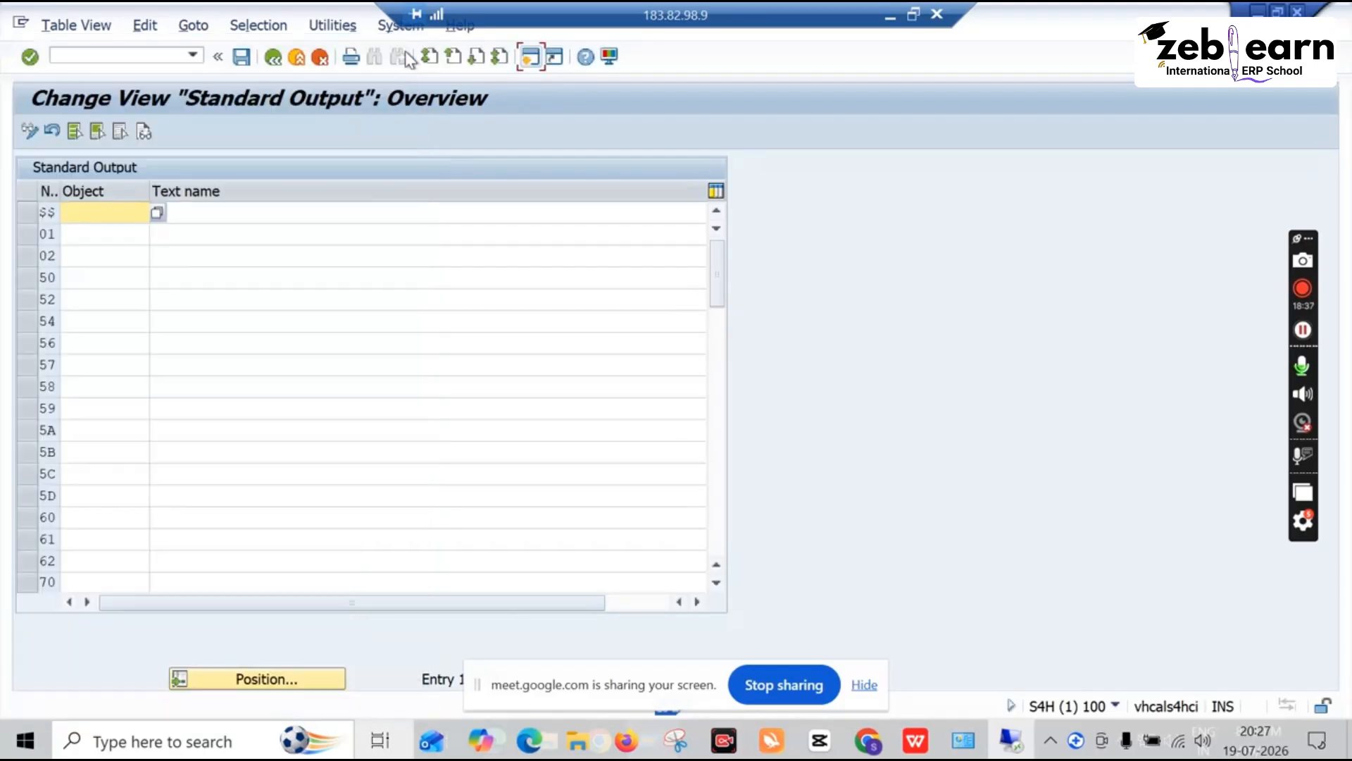
click(271, 59)
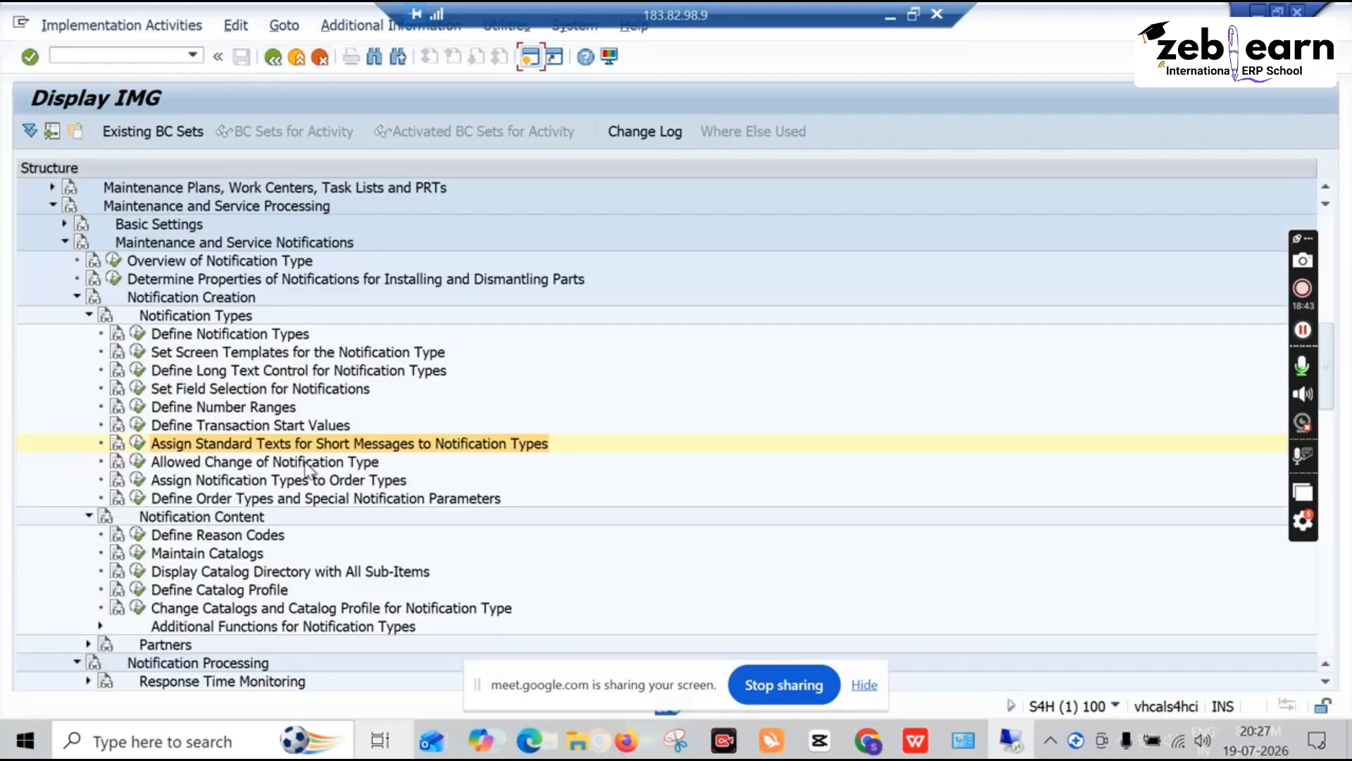
Check the target types listed for G0, including M1, under Allowed Change of Notification Type, and return to the IMG structure
click(138, 461)
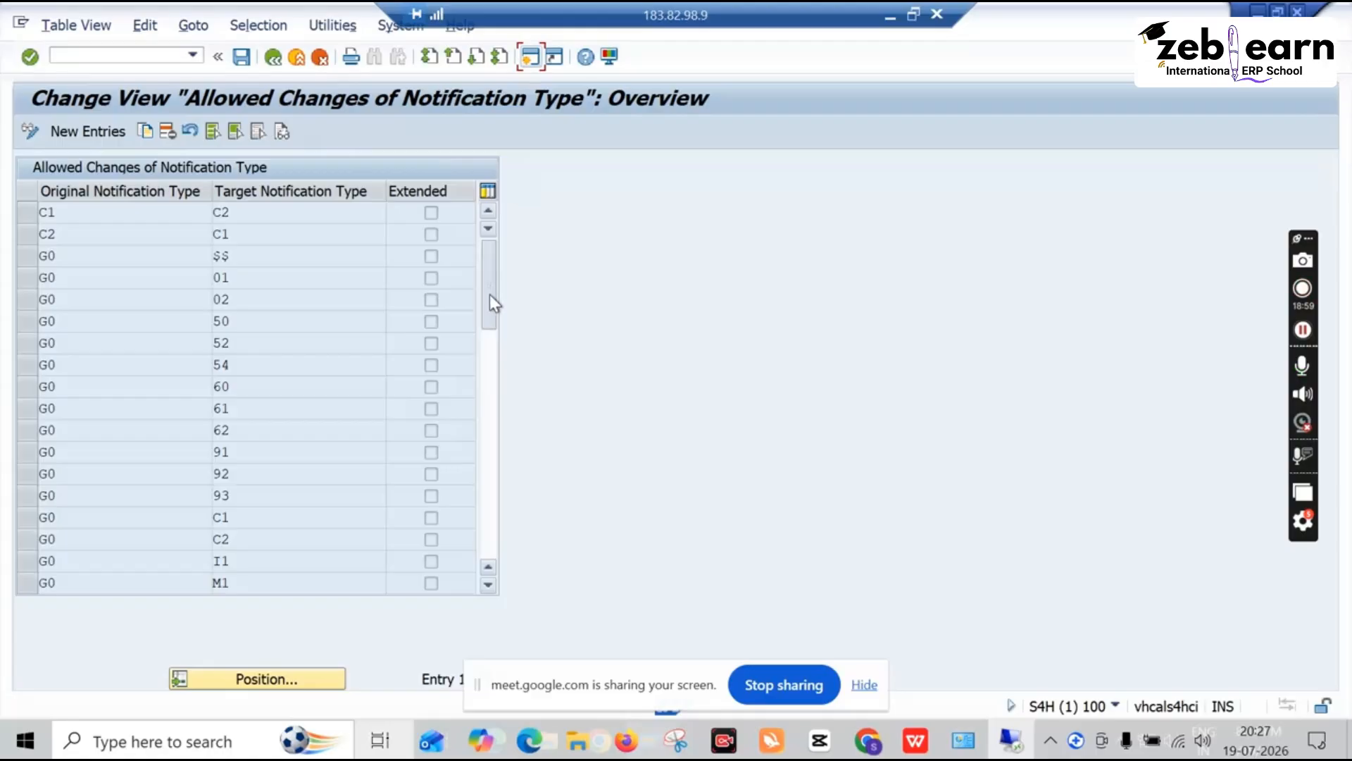
scroll(491, 303, down, 2)
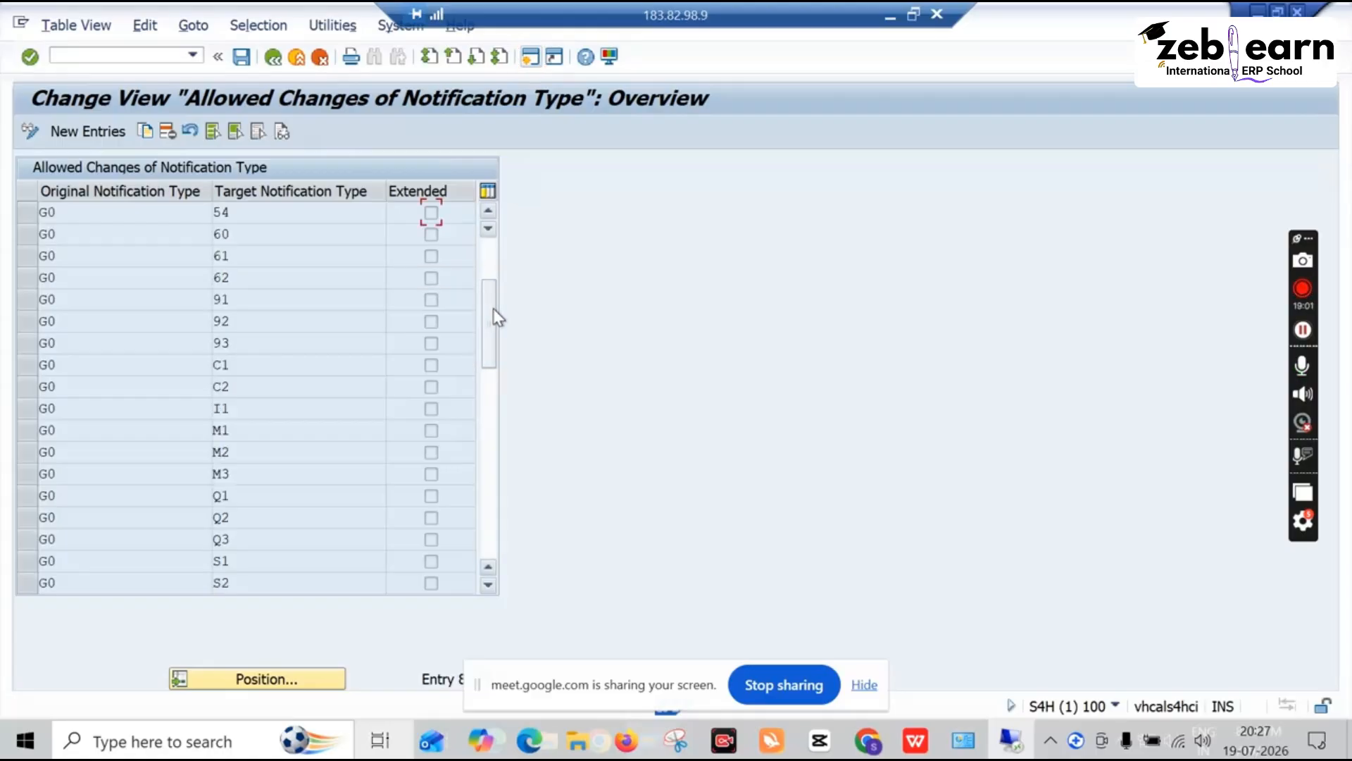
click(253, 429)
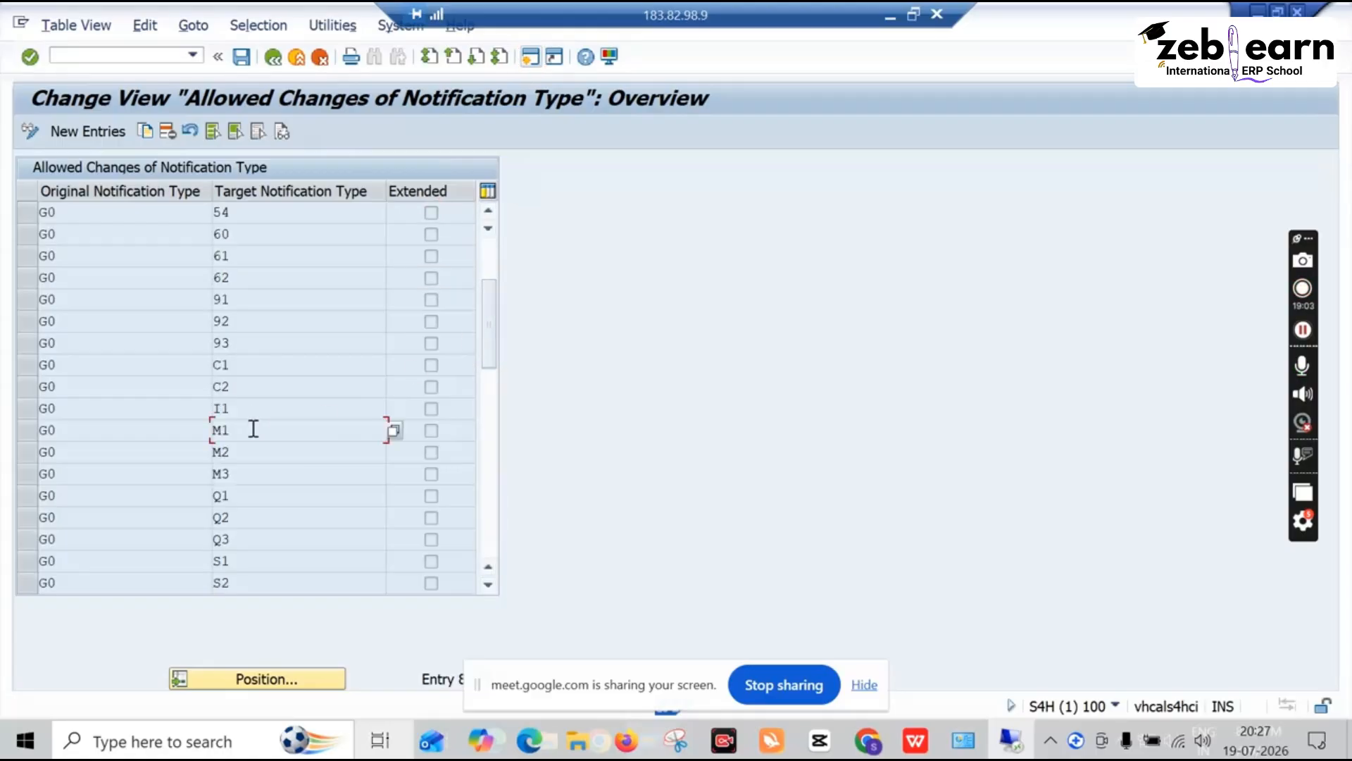
click(273, 60)
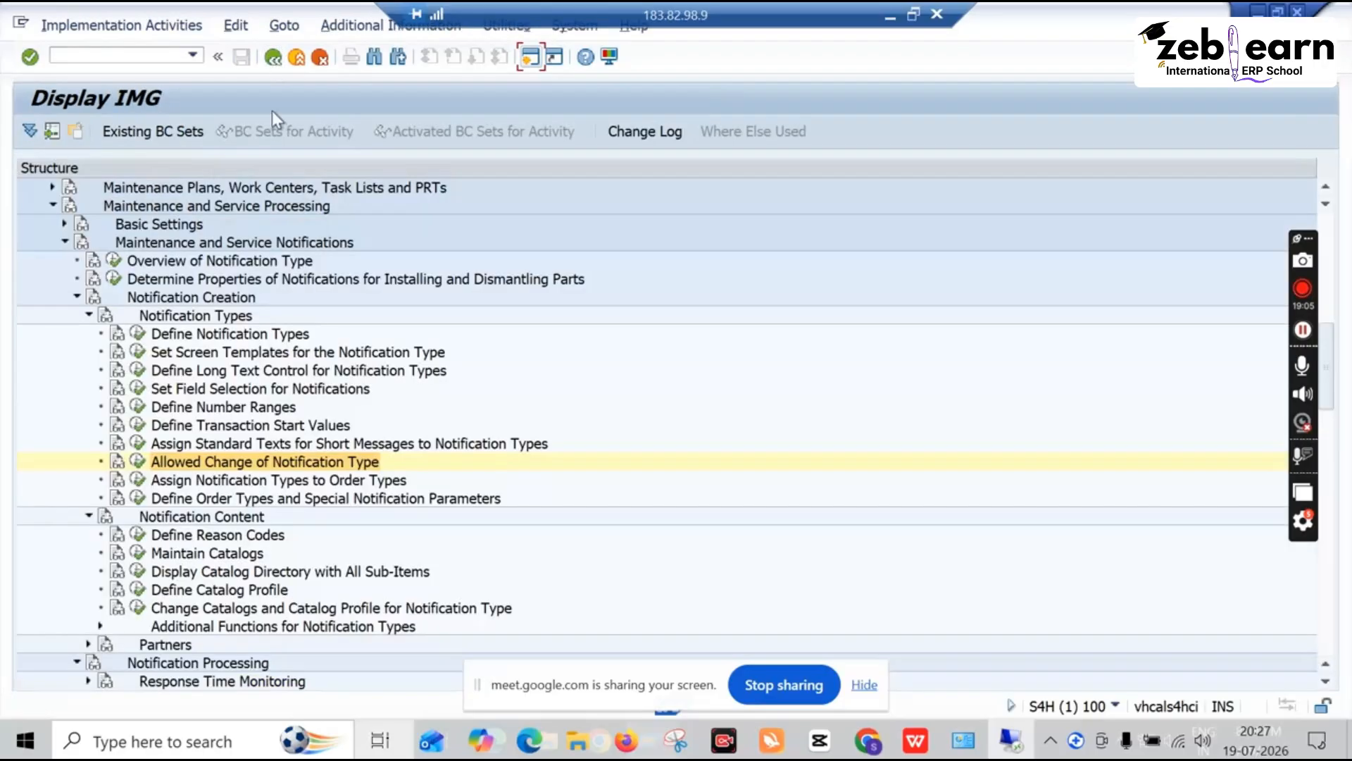
Open Assign Notification Types to Order Types and check the order type assigned to notification type M1
click(366, 483)
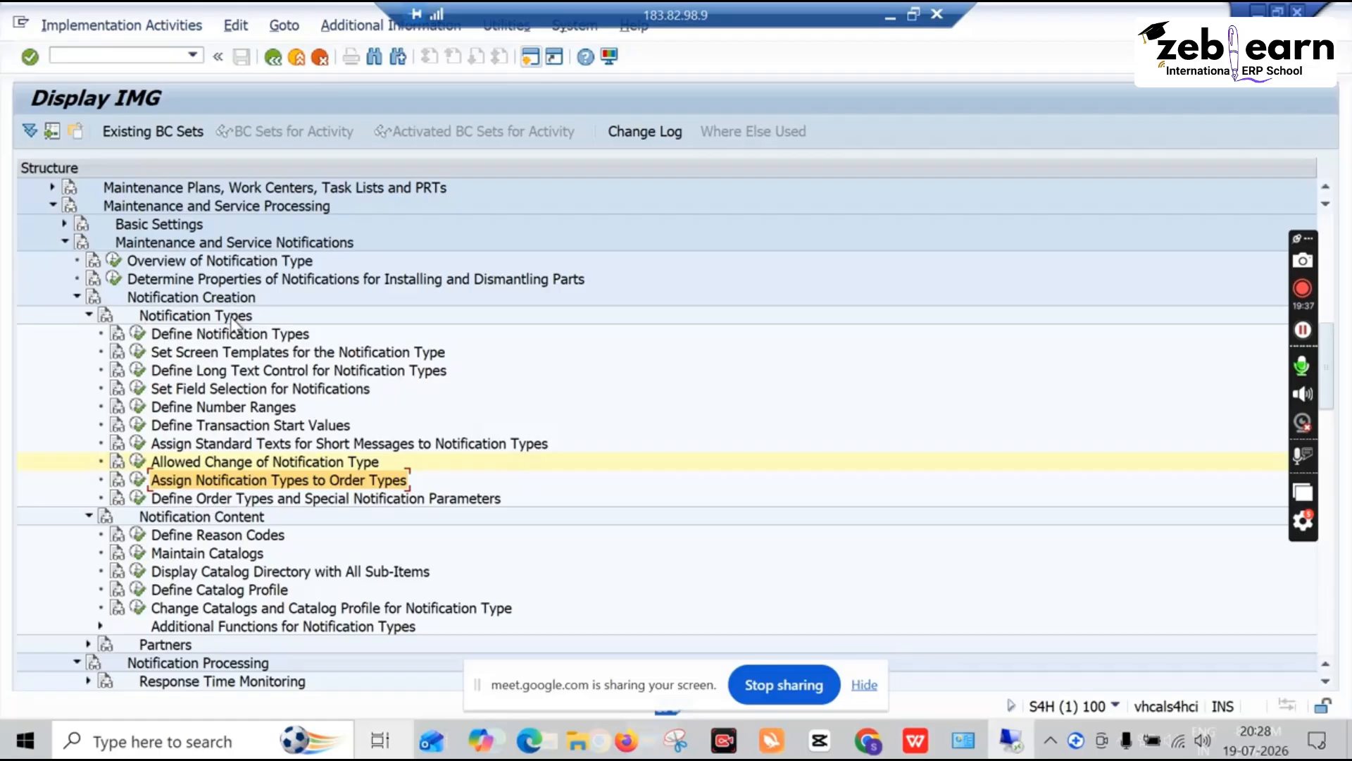
click(210, 336)
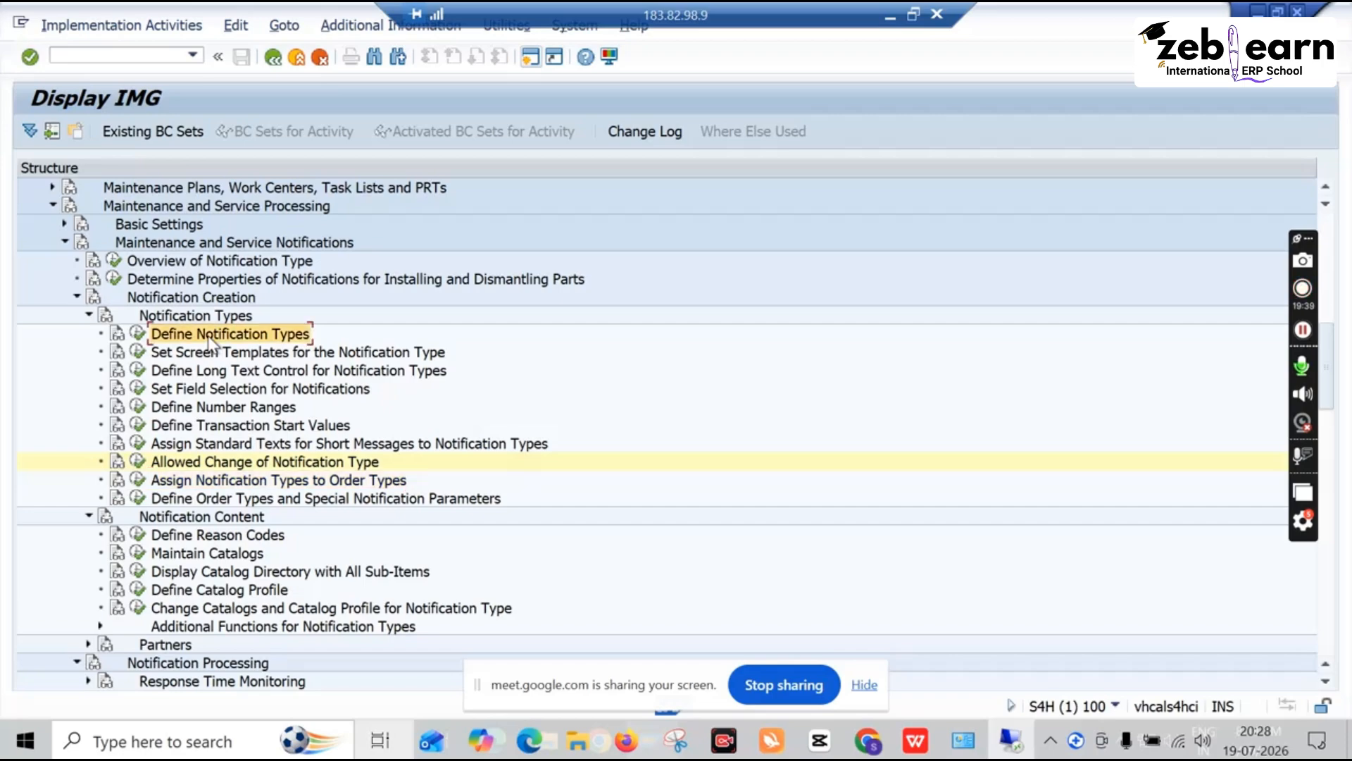
click(221, 482)
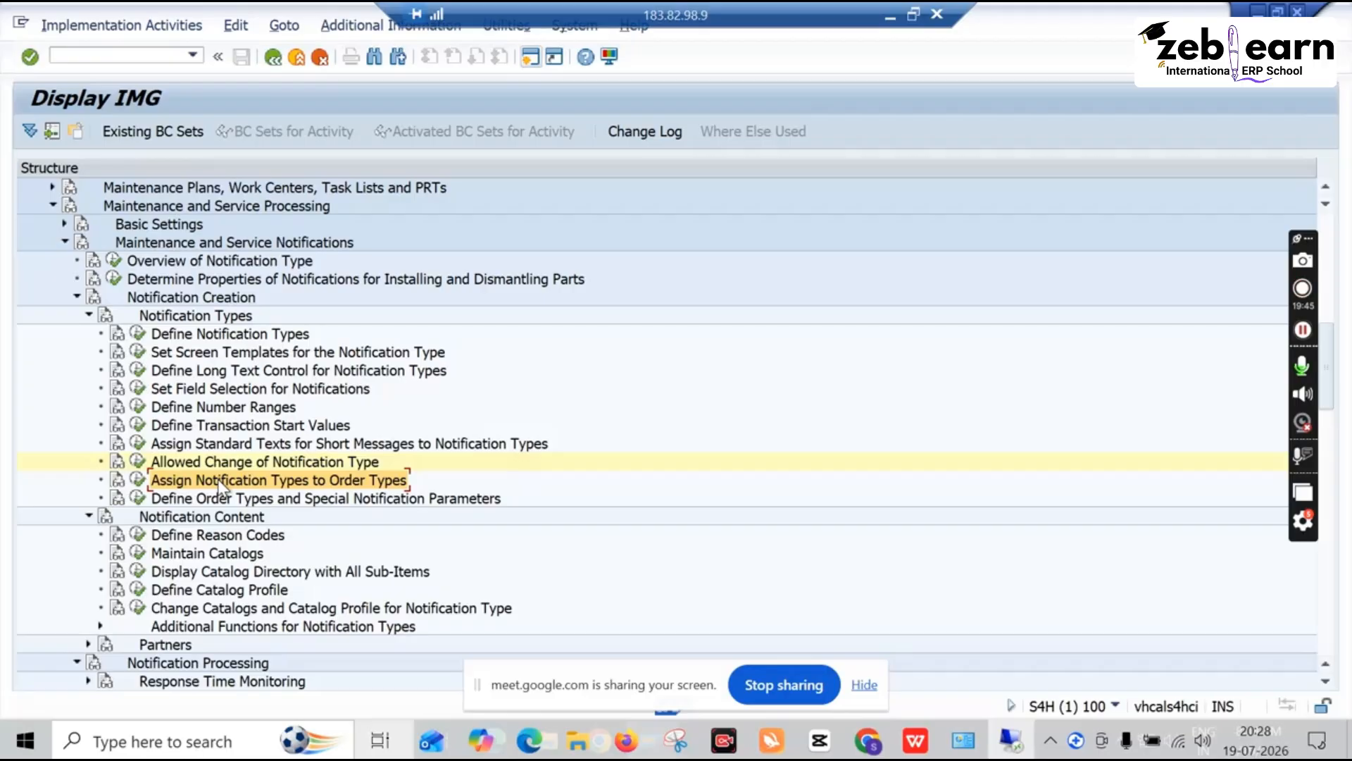
click(137, 481)
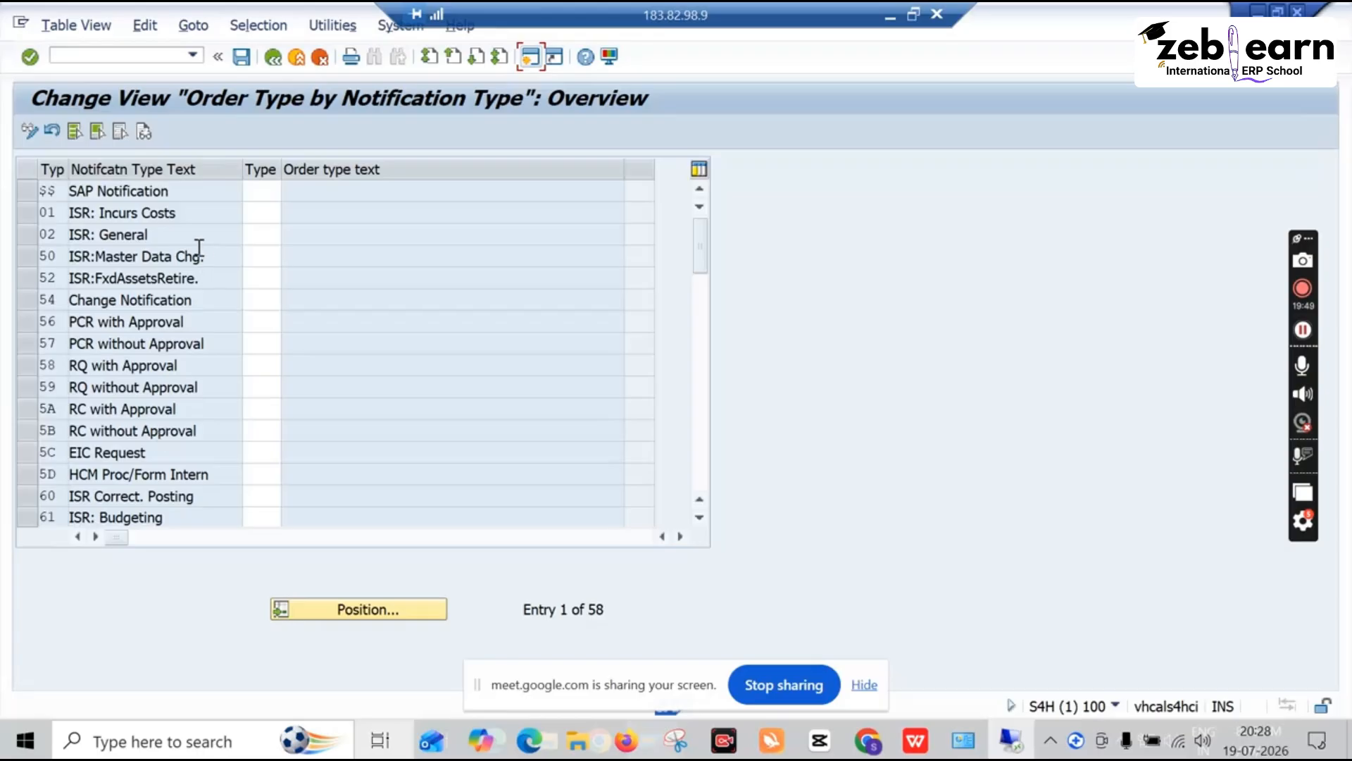
scroll(201, 254, down, 8)
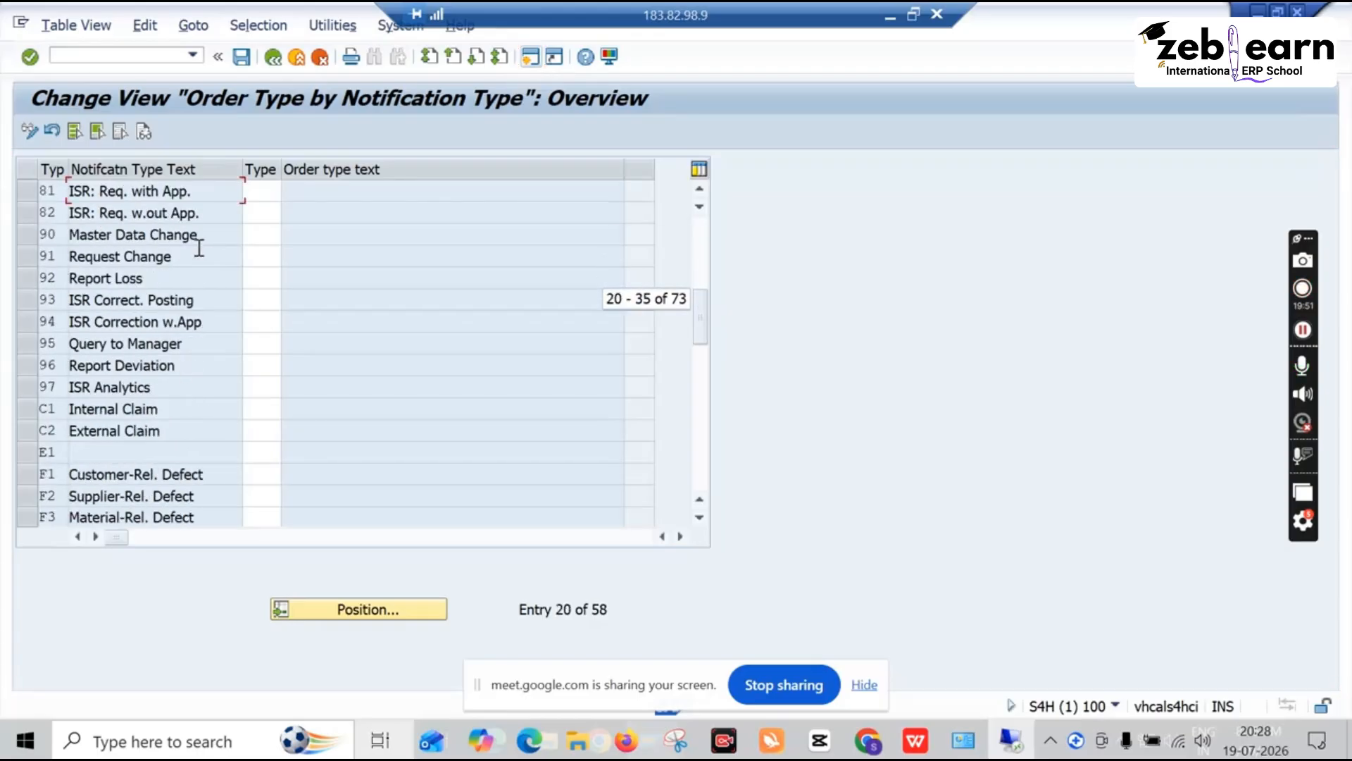
scroll(200, 248, down, 1)
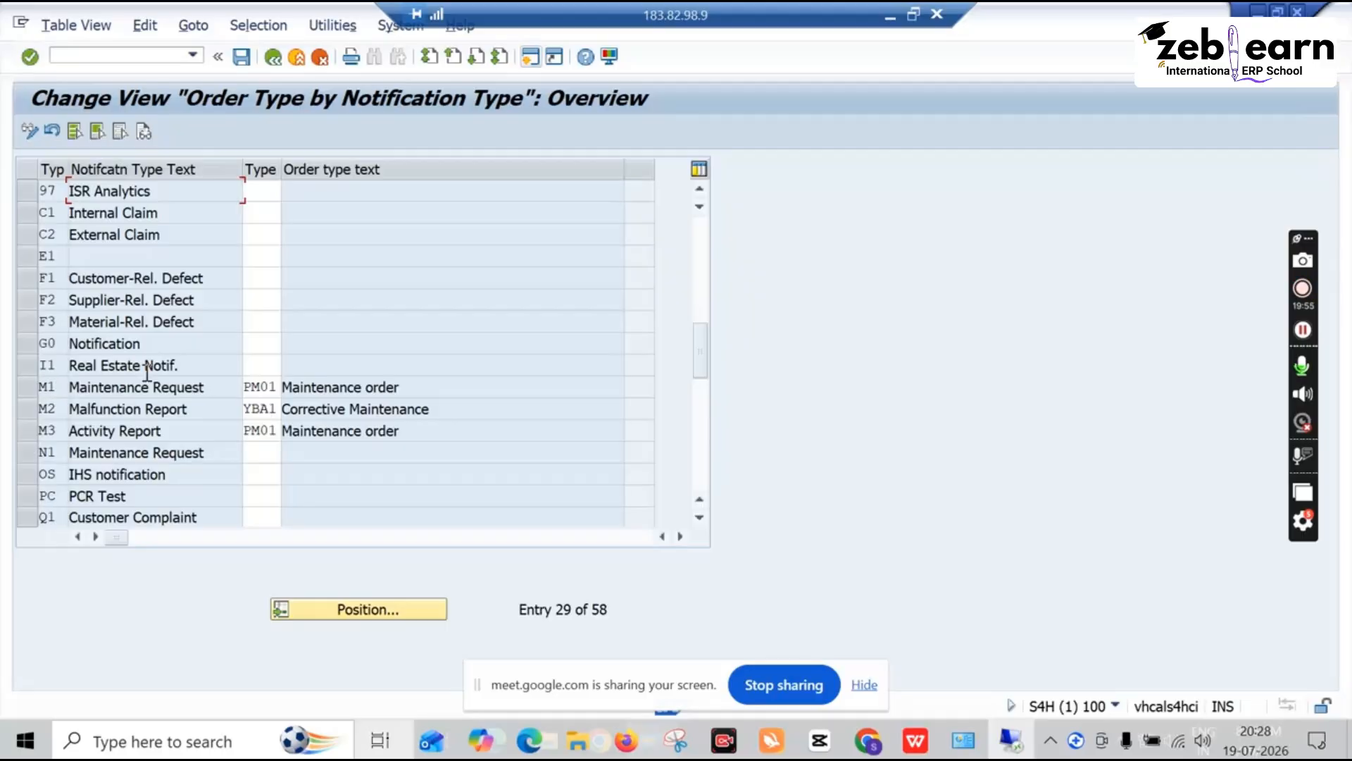
click(314, 386)
drag(405, 394, 112, 376)
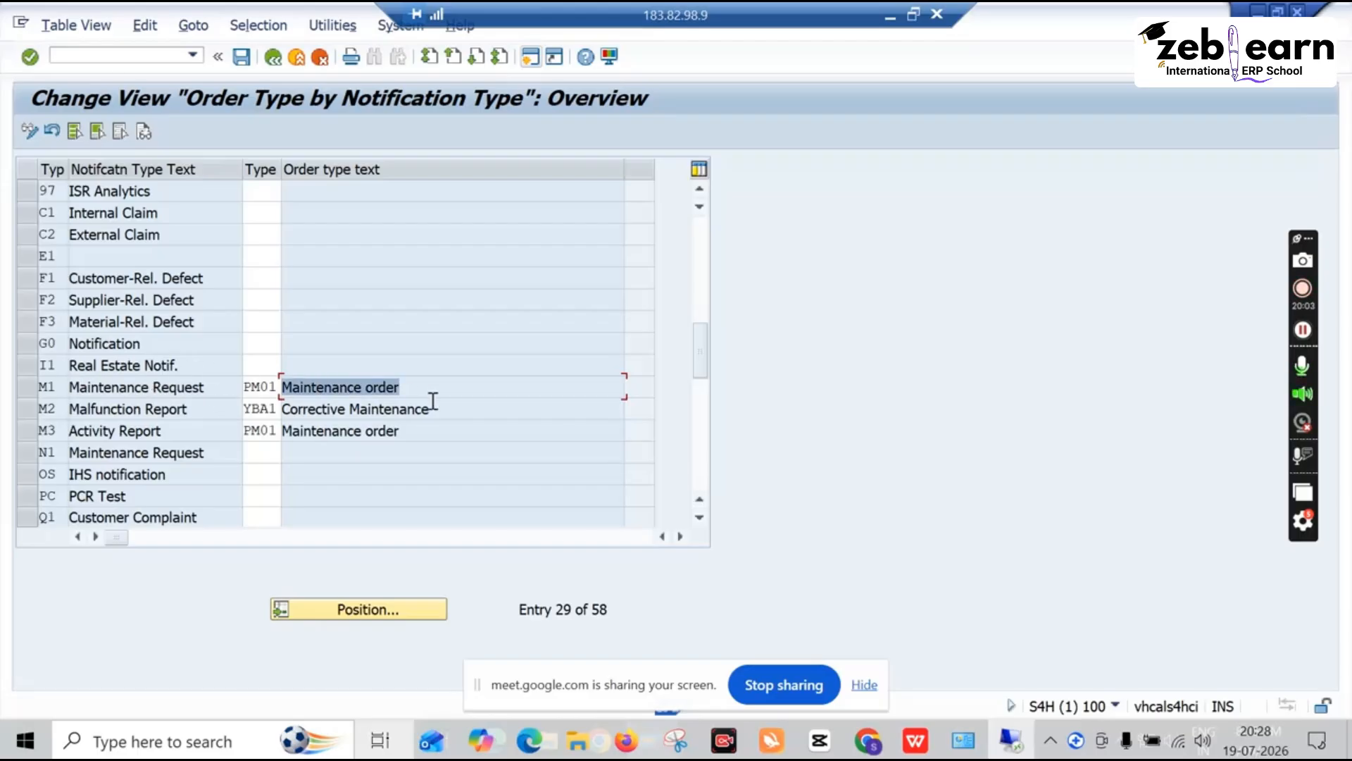
Assign order type PM01 (Maintenance order) to notification type N1, choosing it from the list of available order types
key(XF86AudioRaiseVolume)
click(263, 460)
click(289, 454)
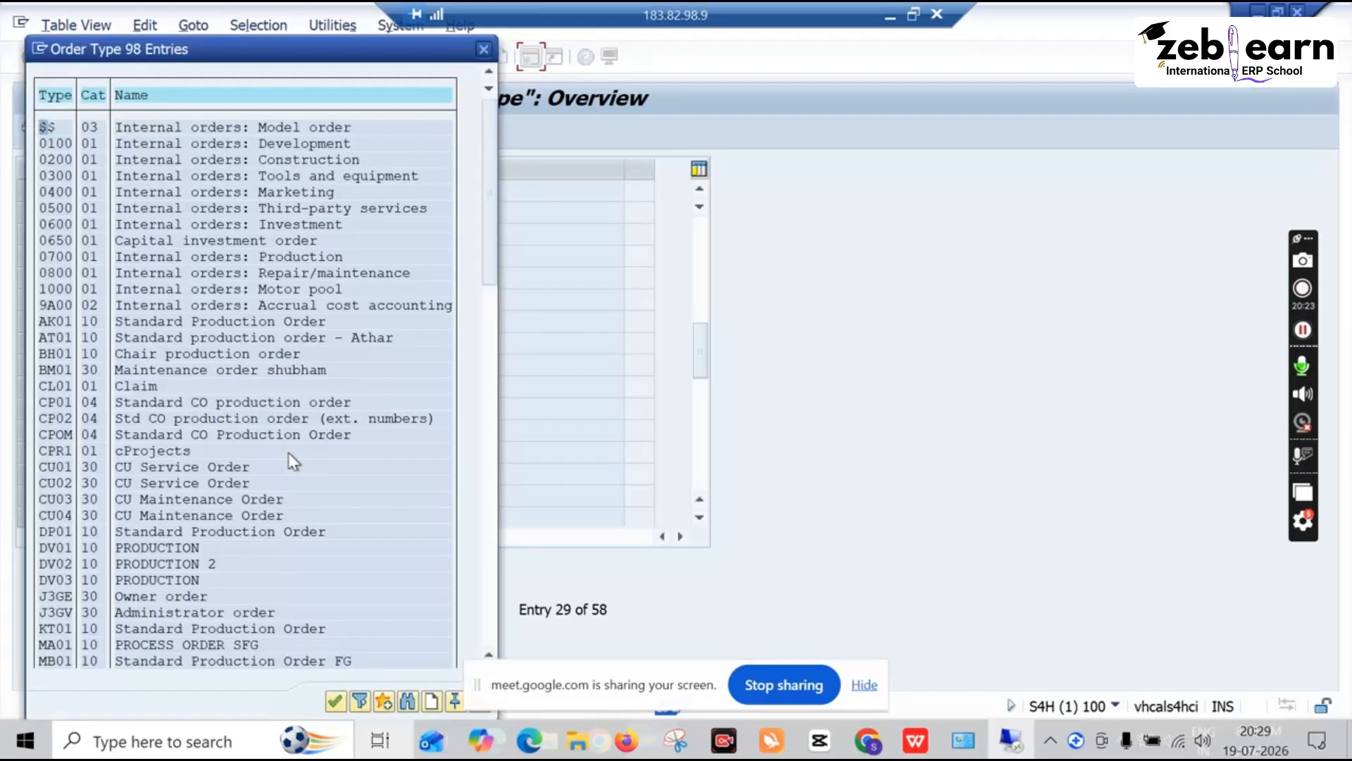
scroll(169, 465, down, 4)
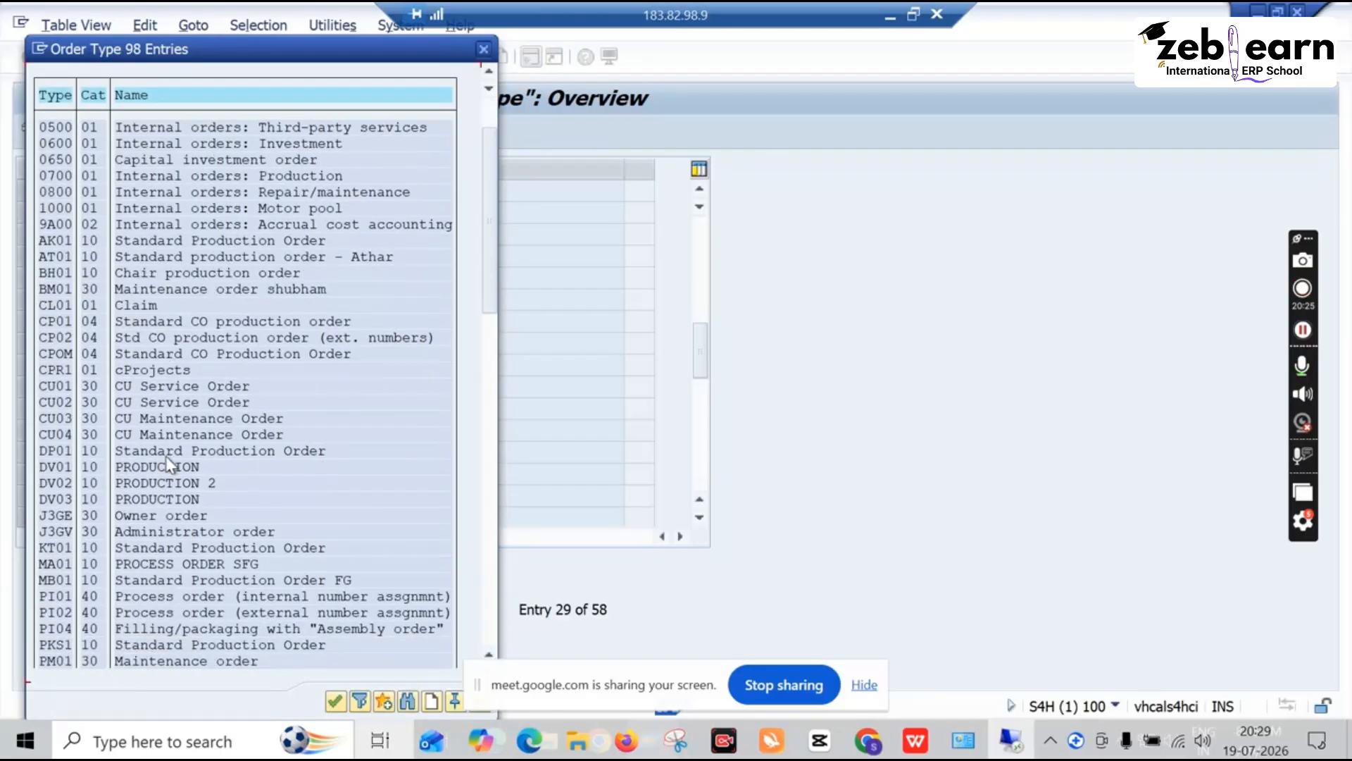
scroll(169, 464, down, 4)
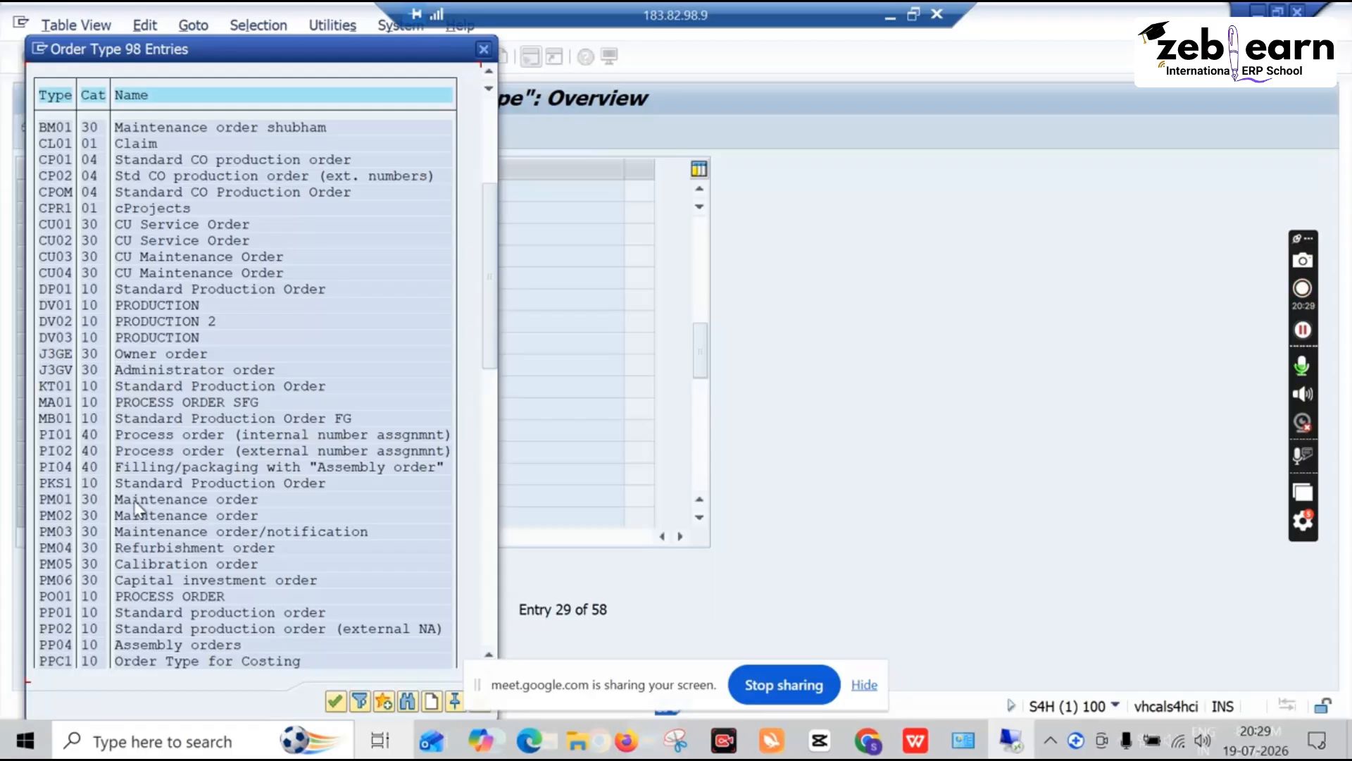
double_click(59, 500)
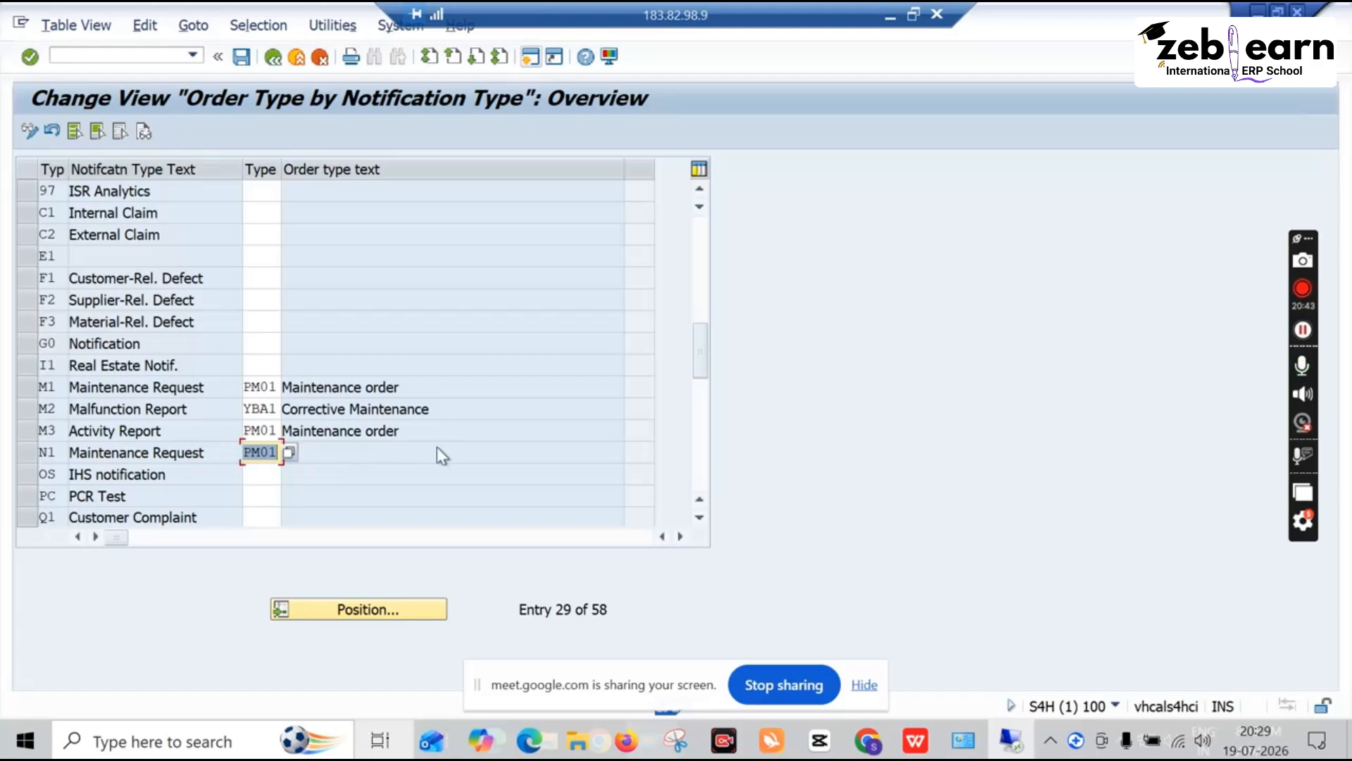
key(Return)
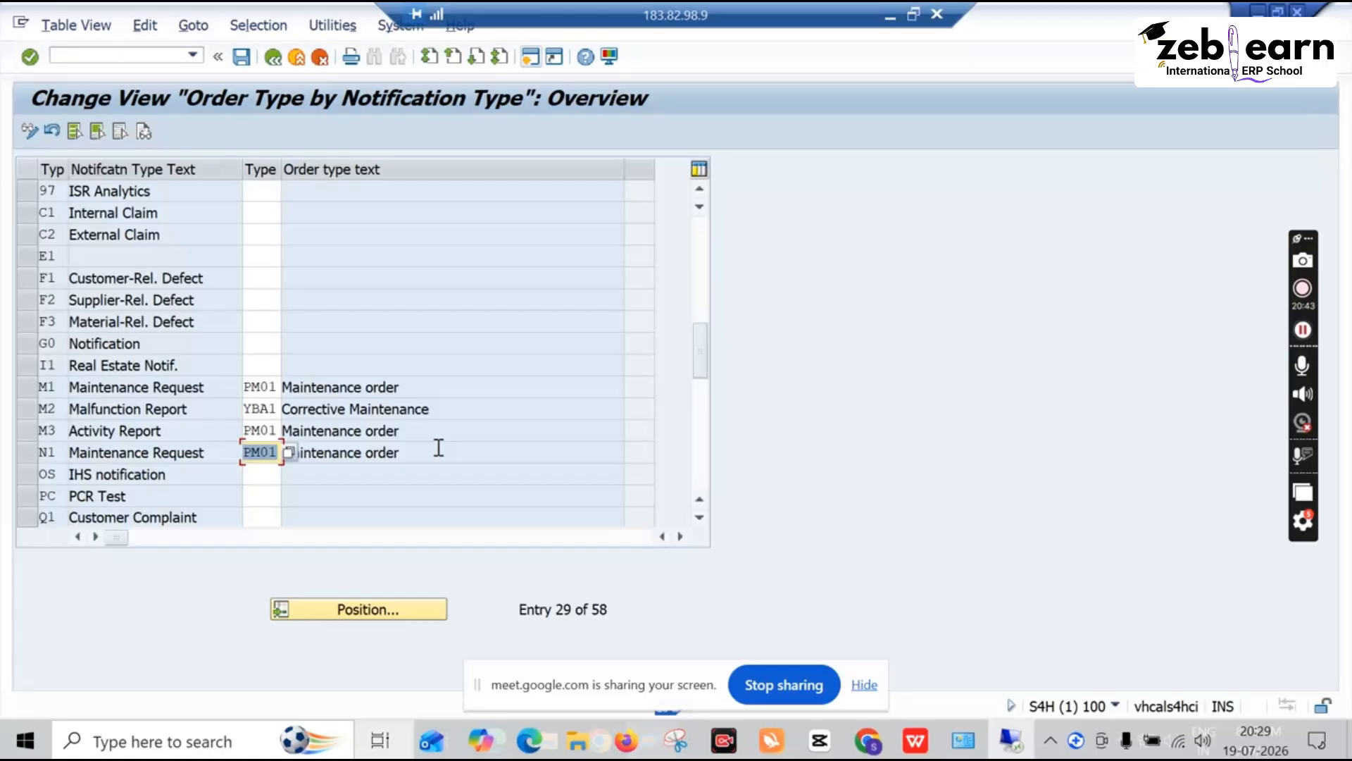
Save the order type assignment in the proposed customizing request and return to the IMG structure
click(242, 57)
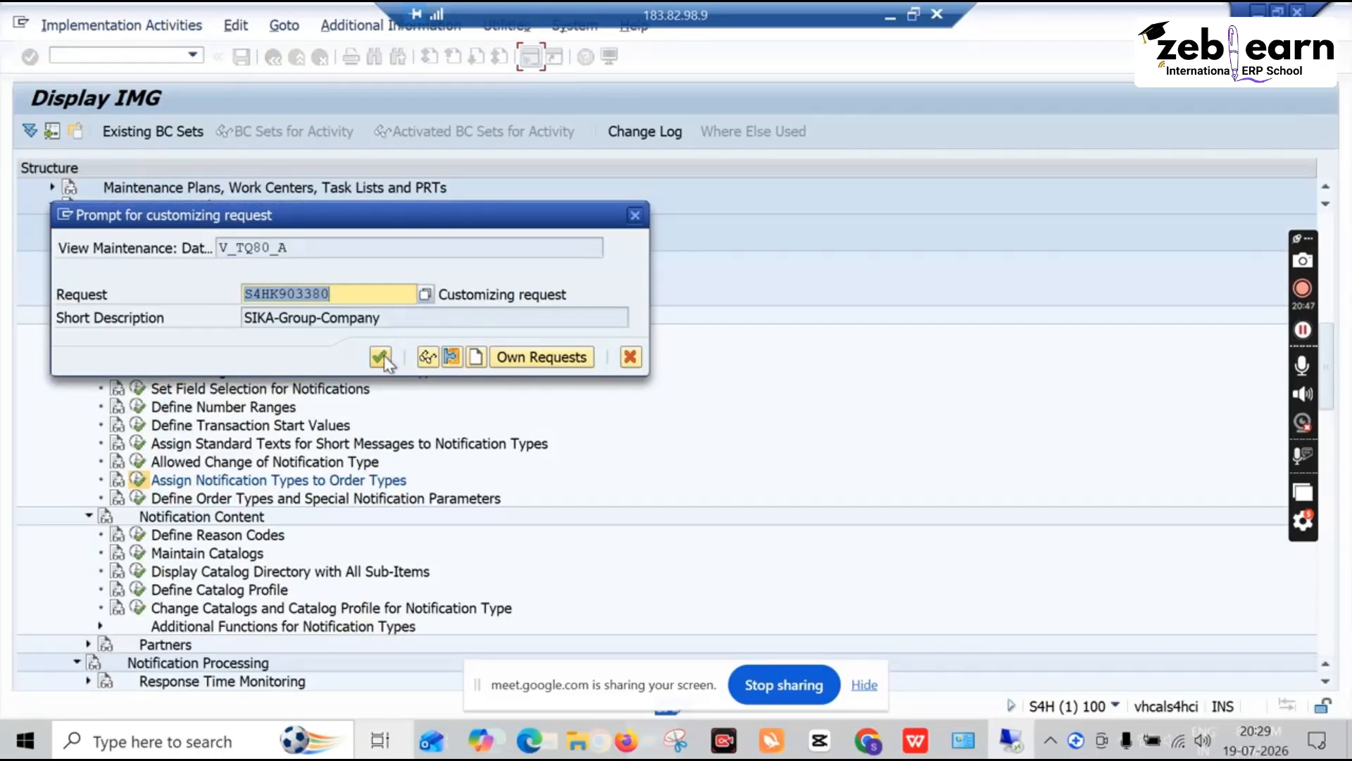
click(383, 354)
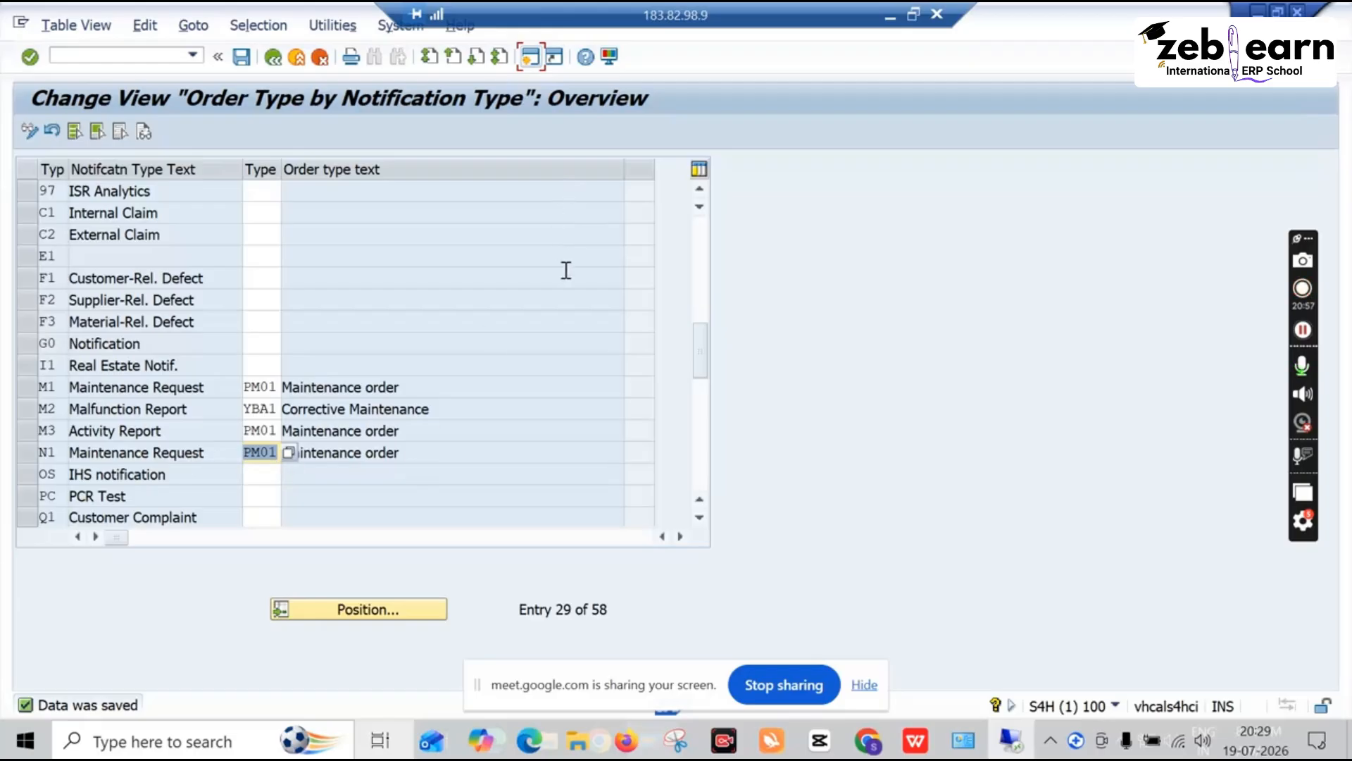
click(273, 58)
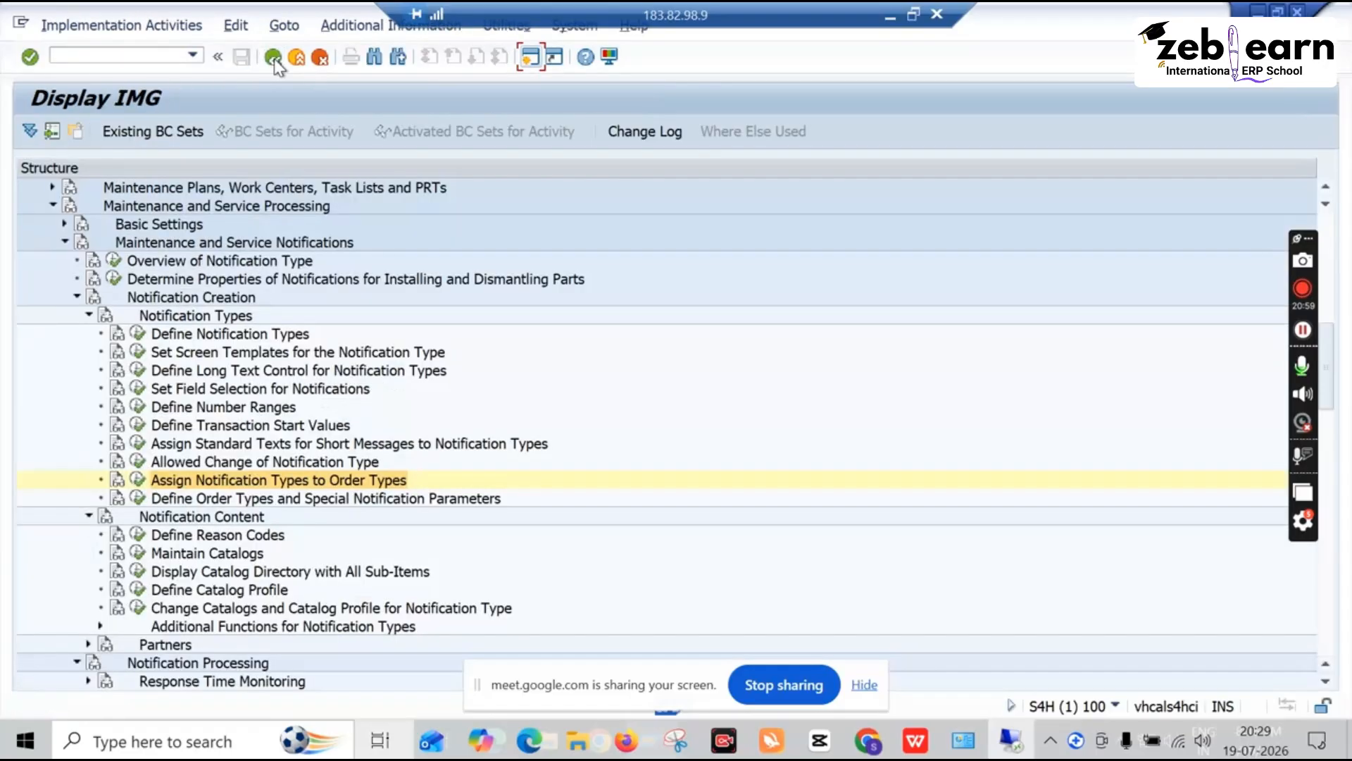
click(159, 334)
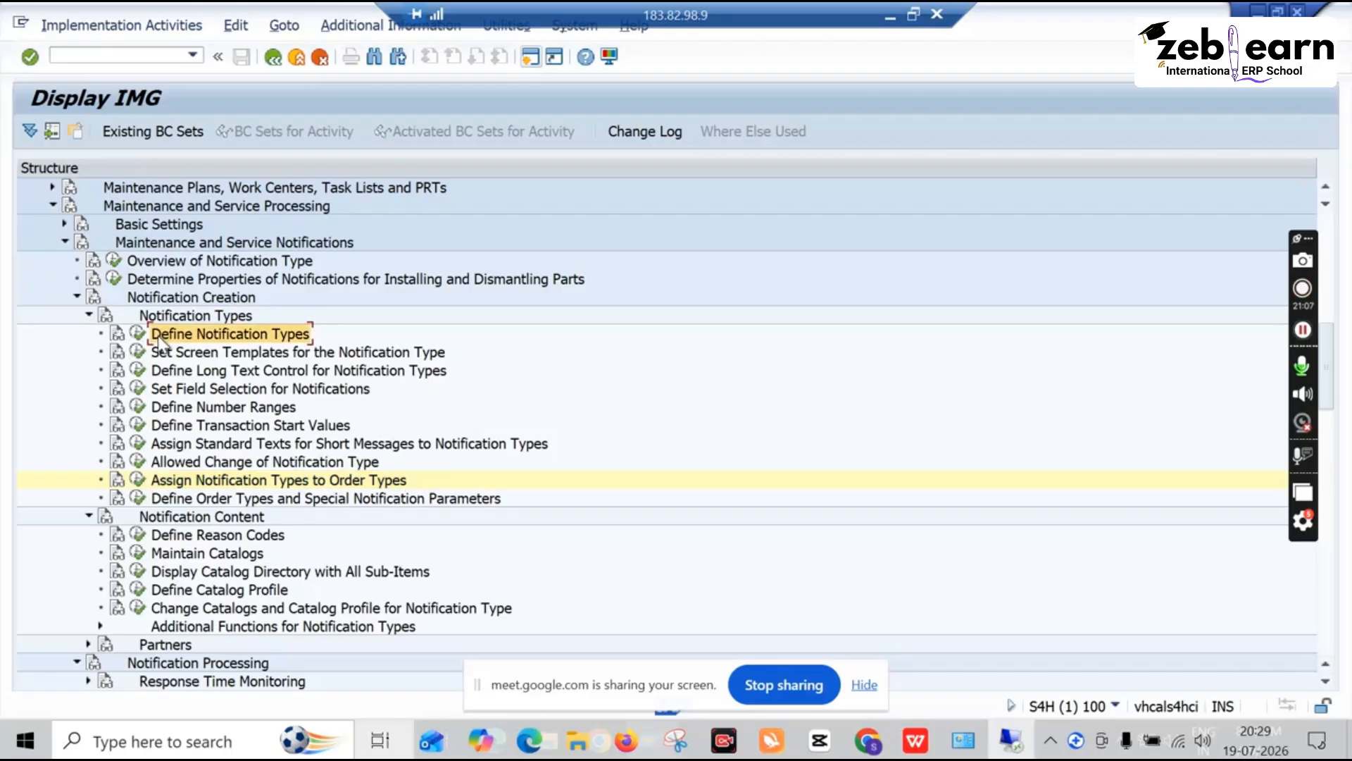
click(177, 409)
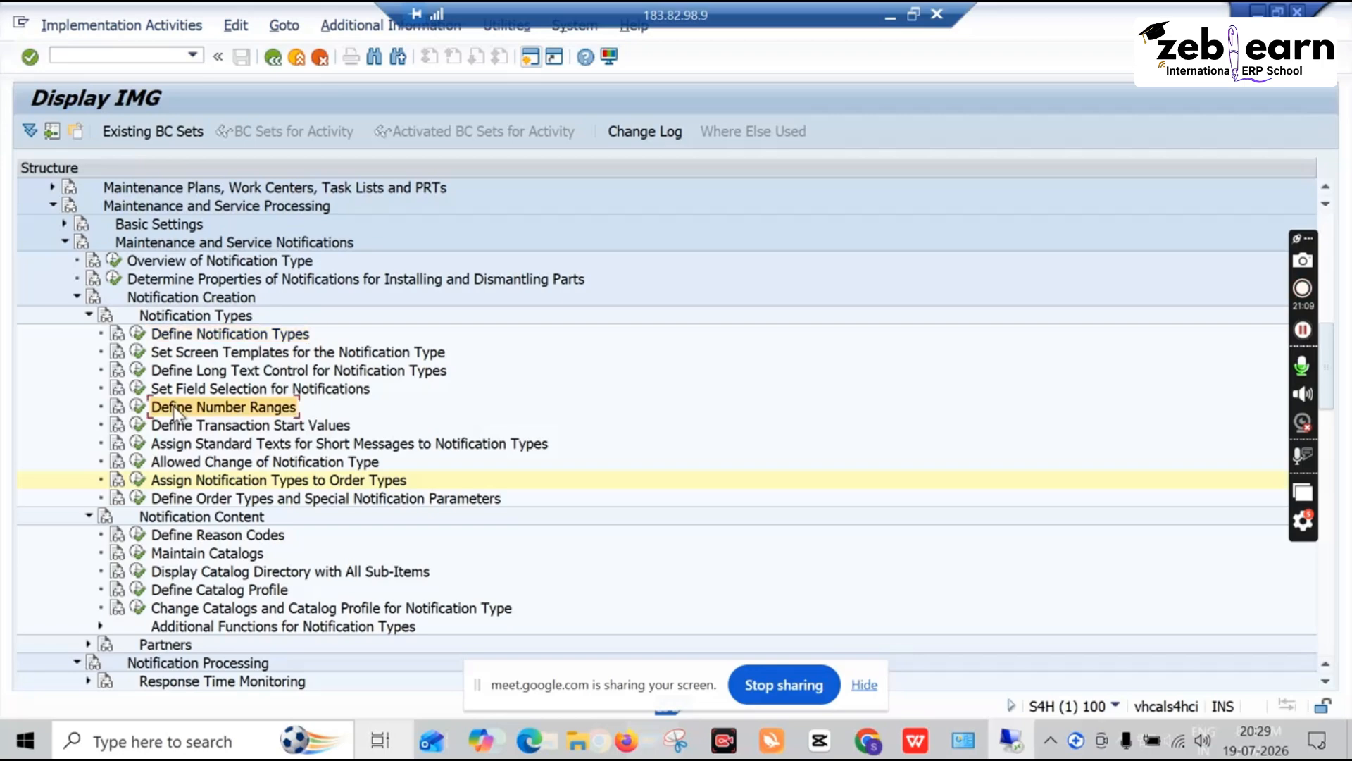
click(183, 482)
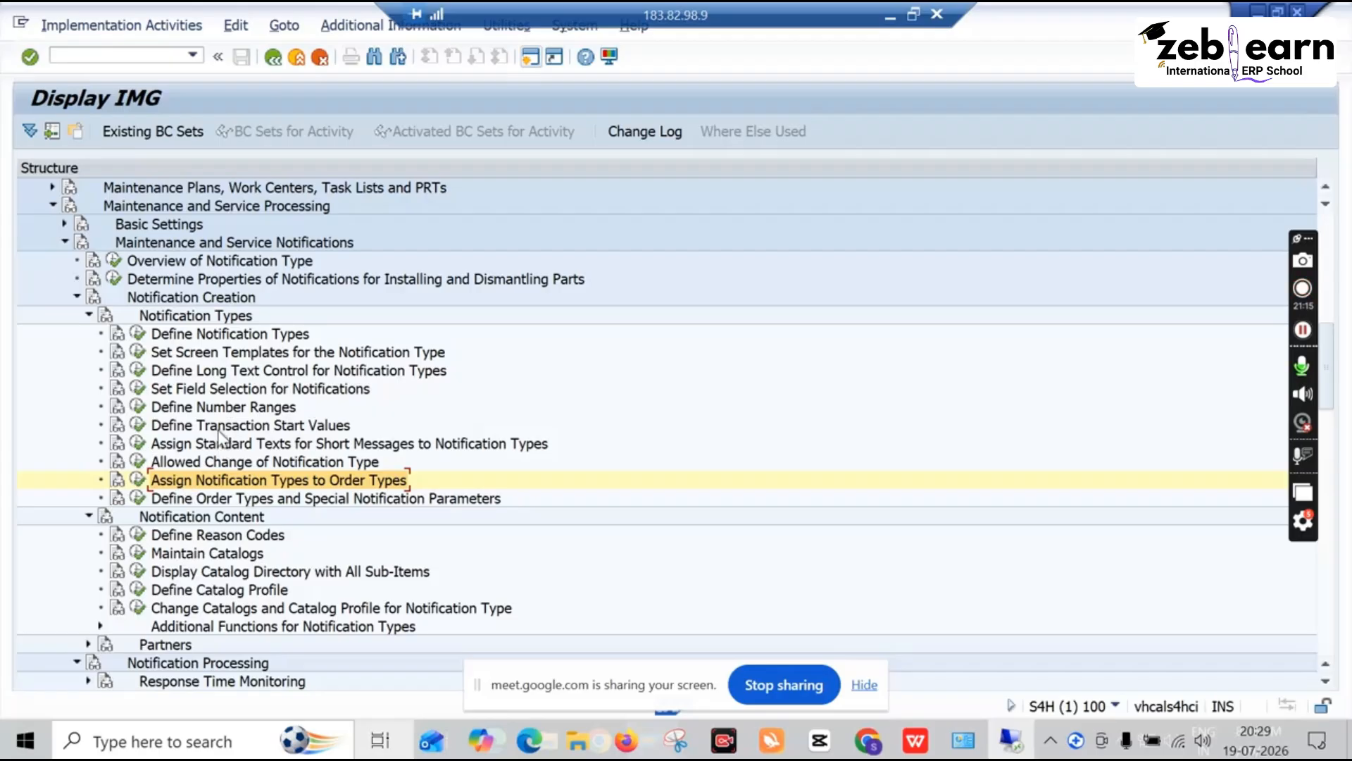
click(198, 392)
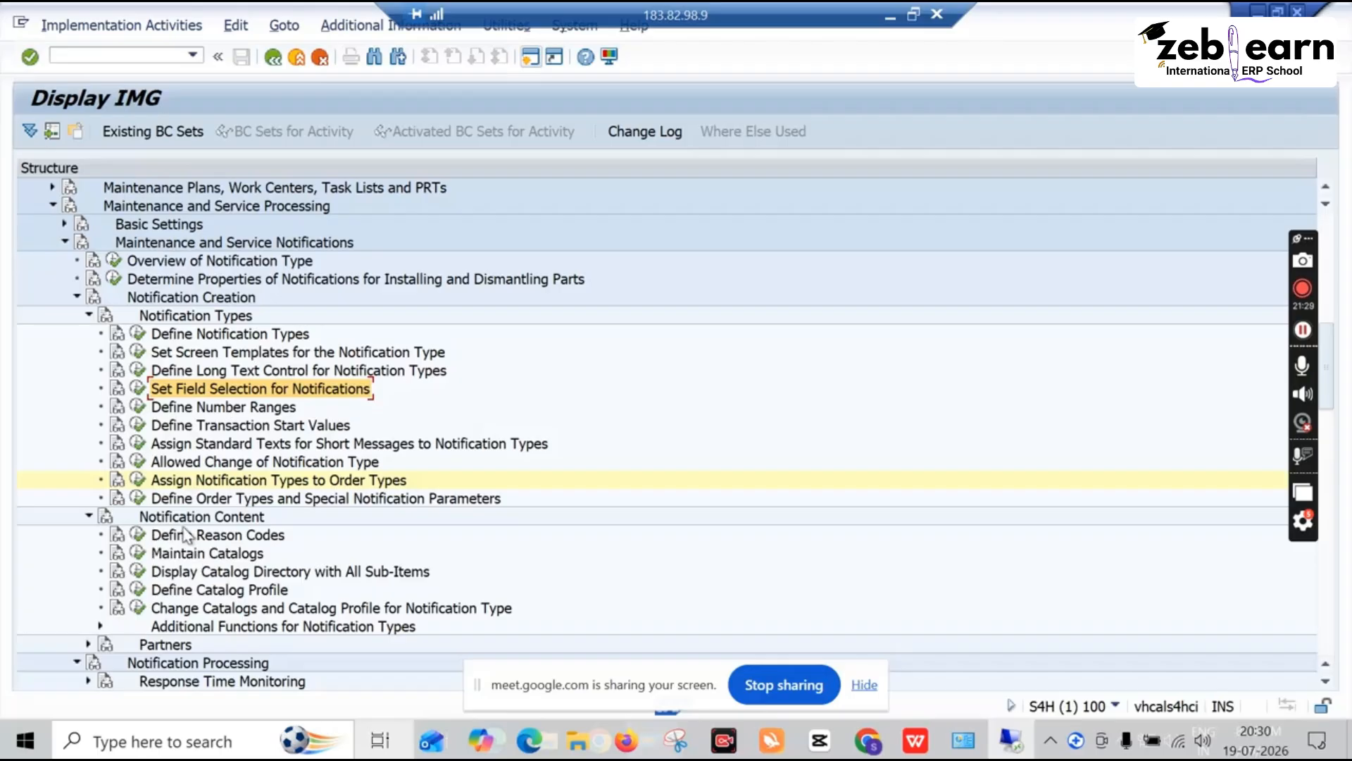
View the notification reason codes under Define Reason Codes, and return to the IMG structure
scroll(155, 479, down, 1)
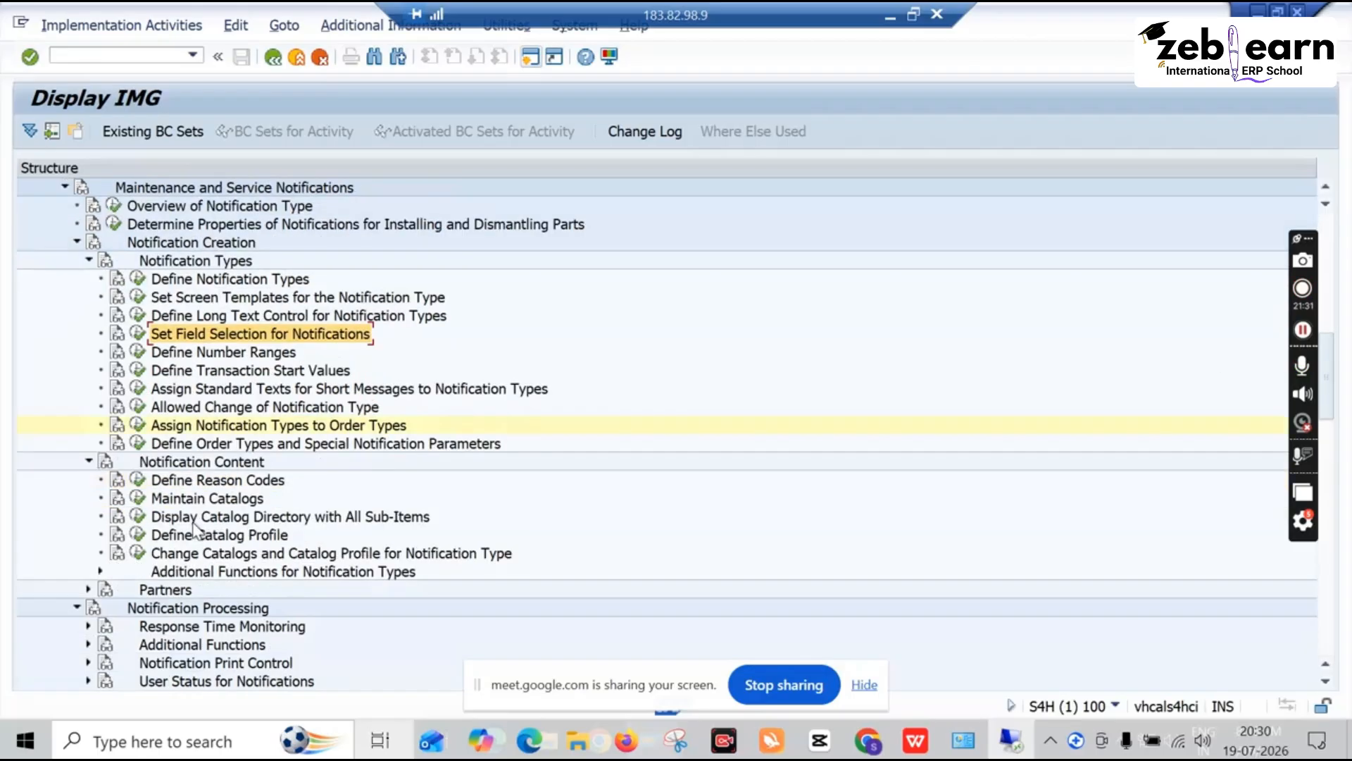
scroll(169, 419, up, 1)
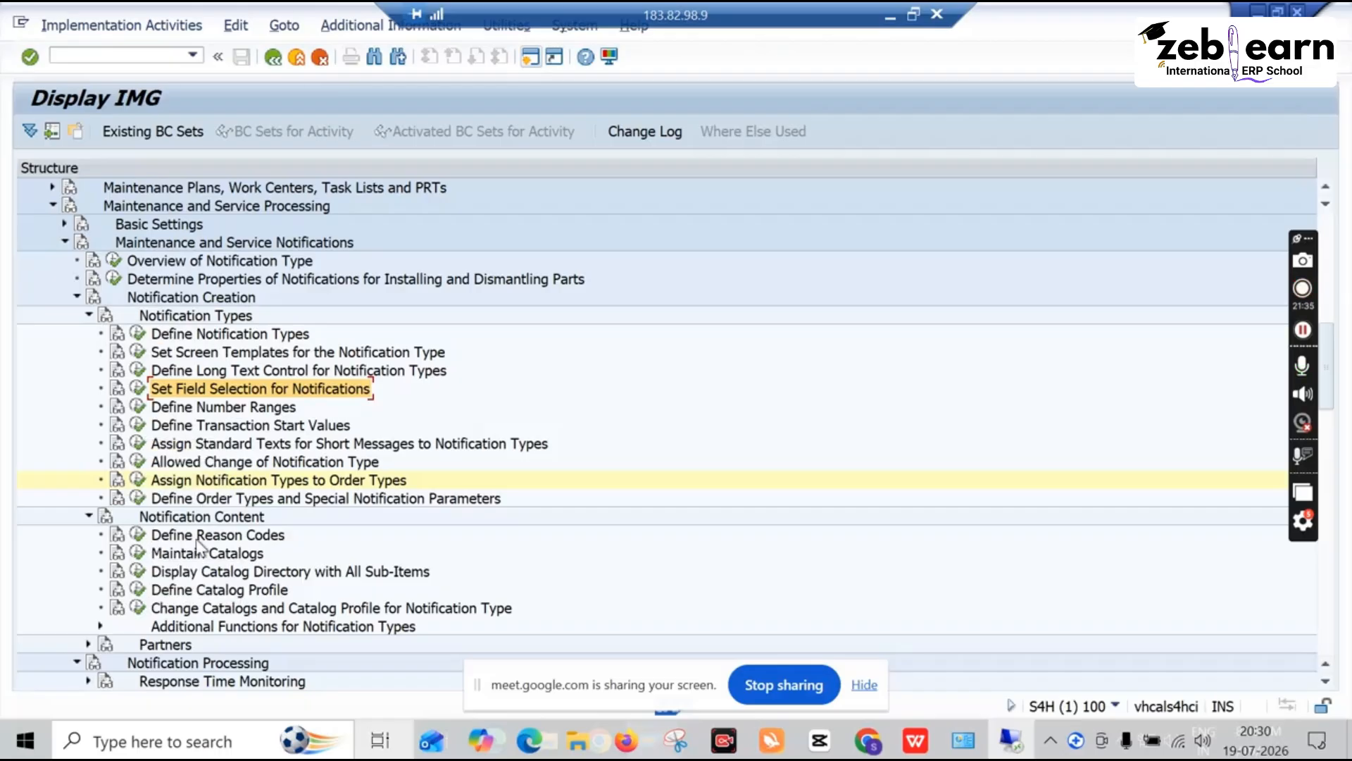
click(136, 534)
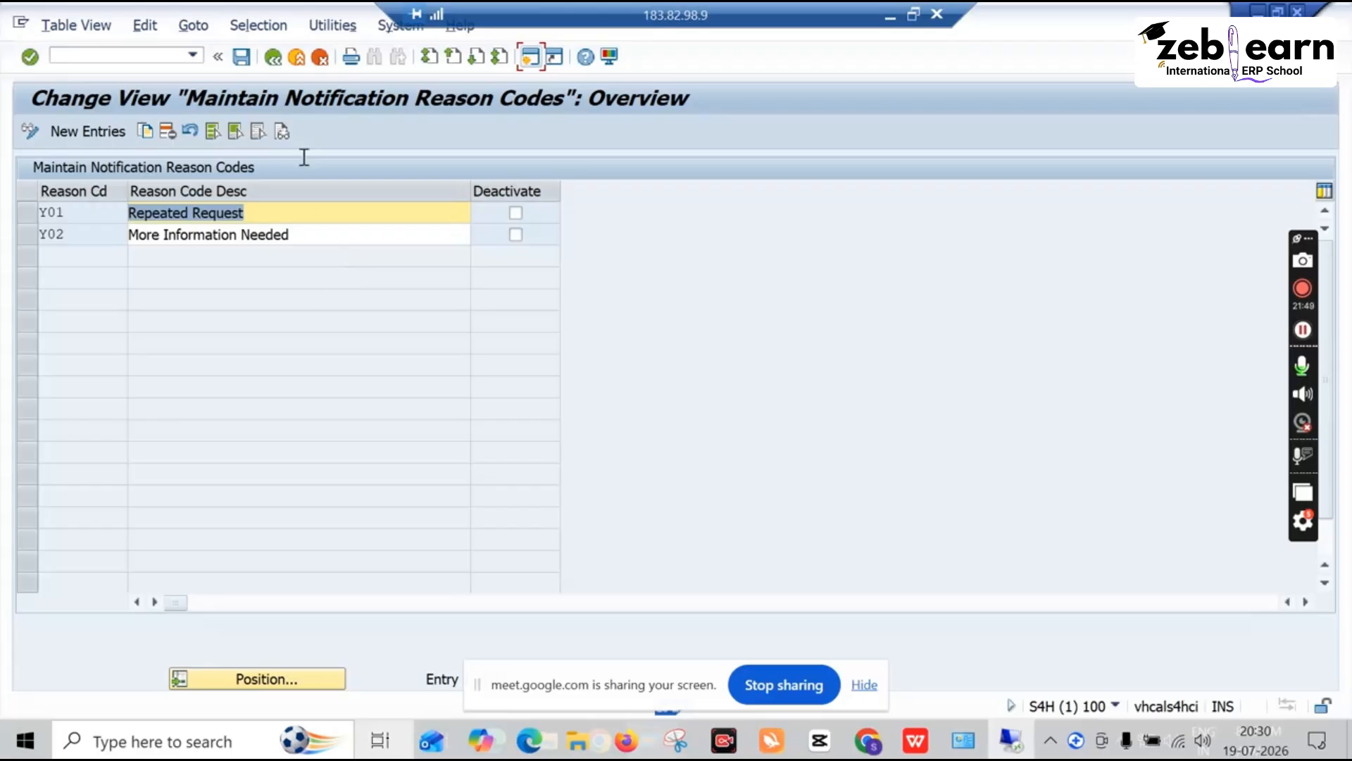
click(273, 63)
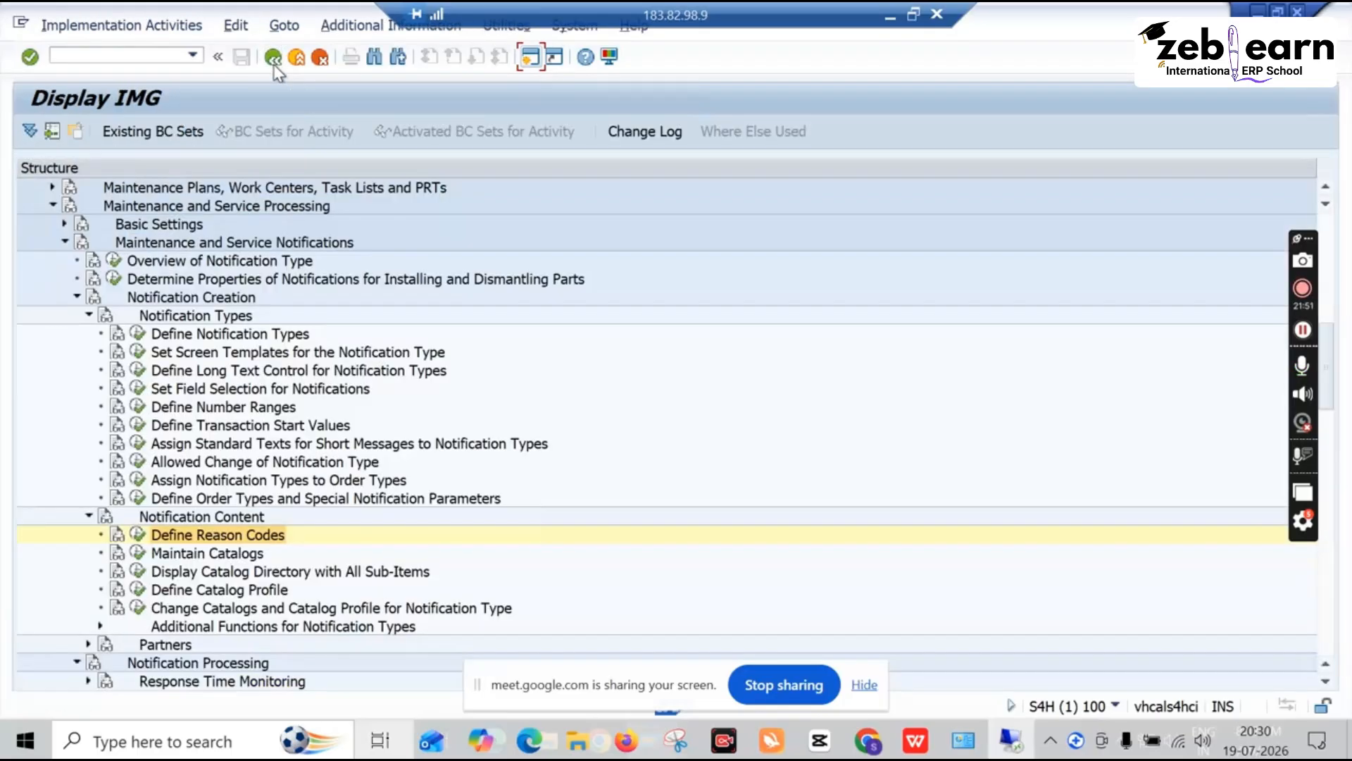
Open Define Catalogs under Maintain Catalogs and examine the catalog types, including Tasks, Causes, Effects and Activities (PM)
click(138, 552)
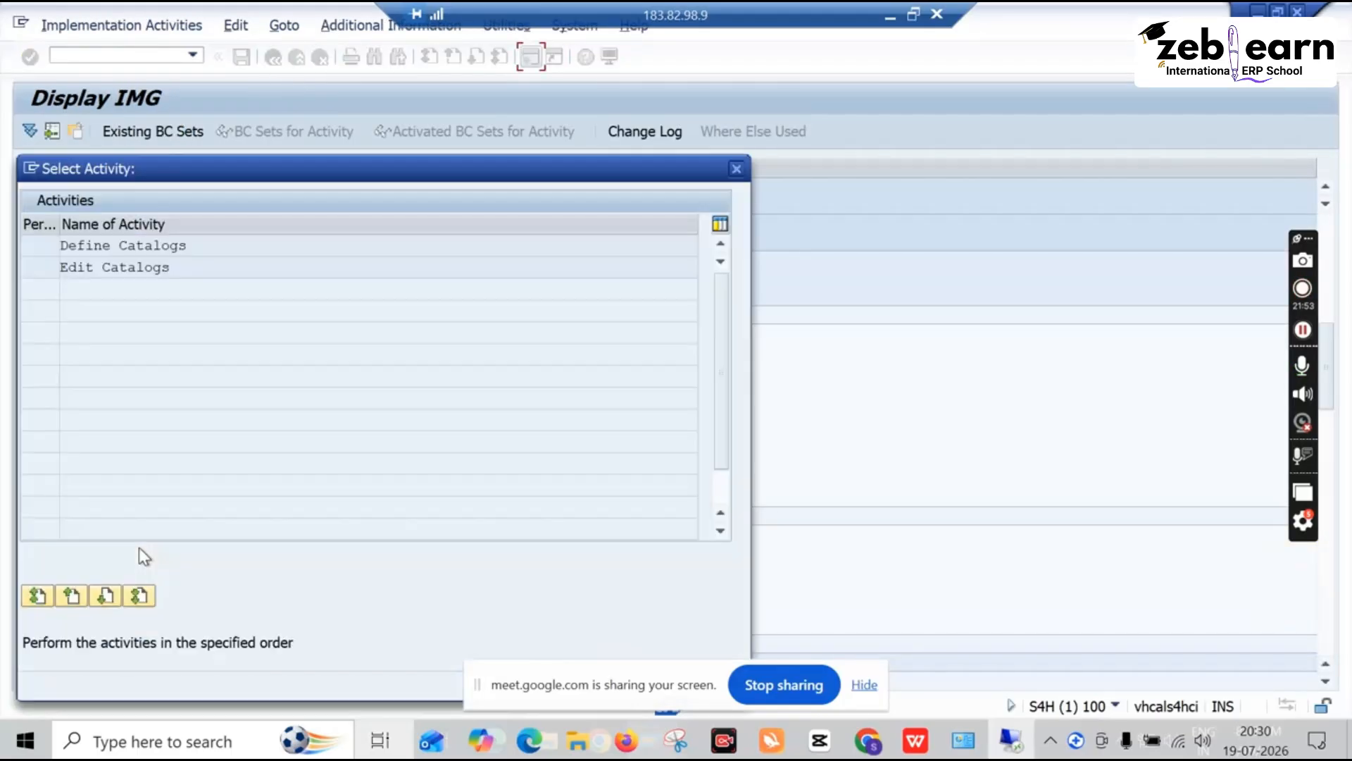
double_click(121, 243)
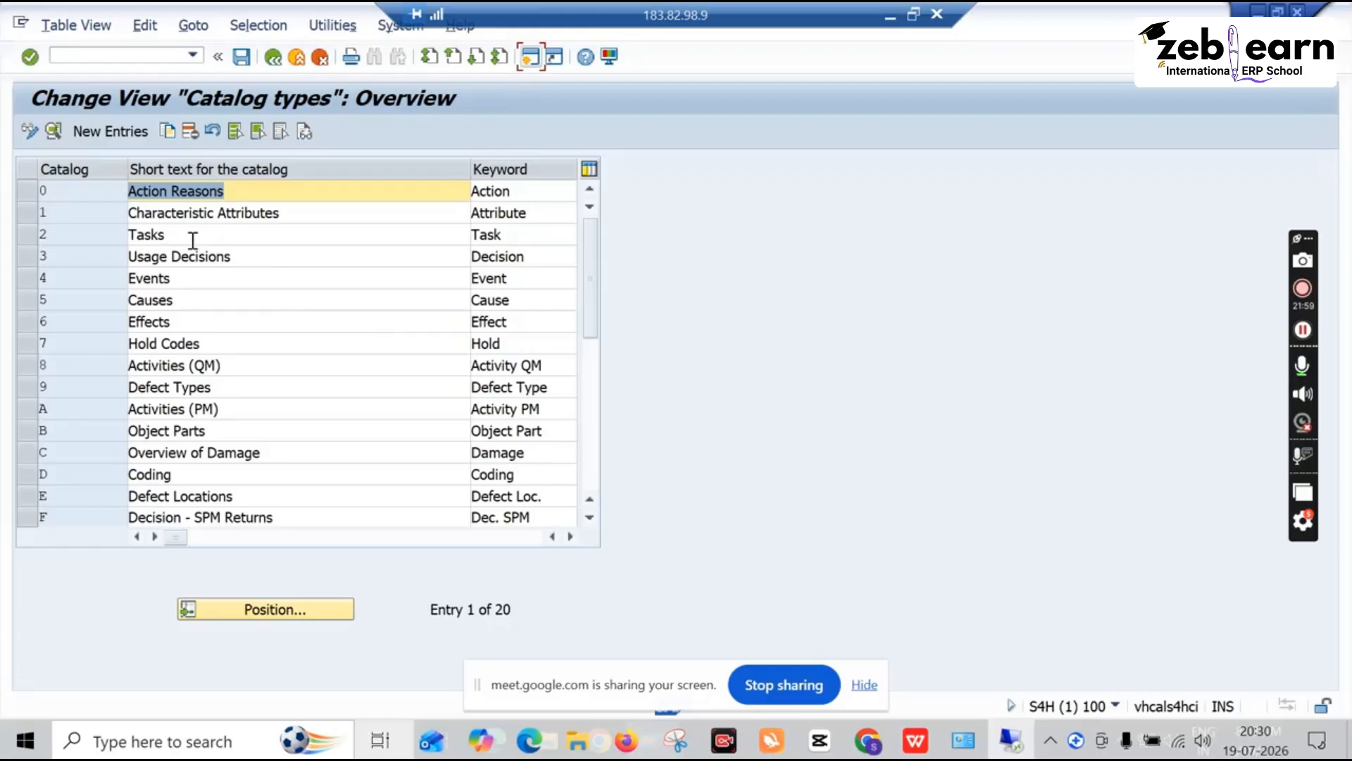
click(137, 235)
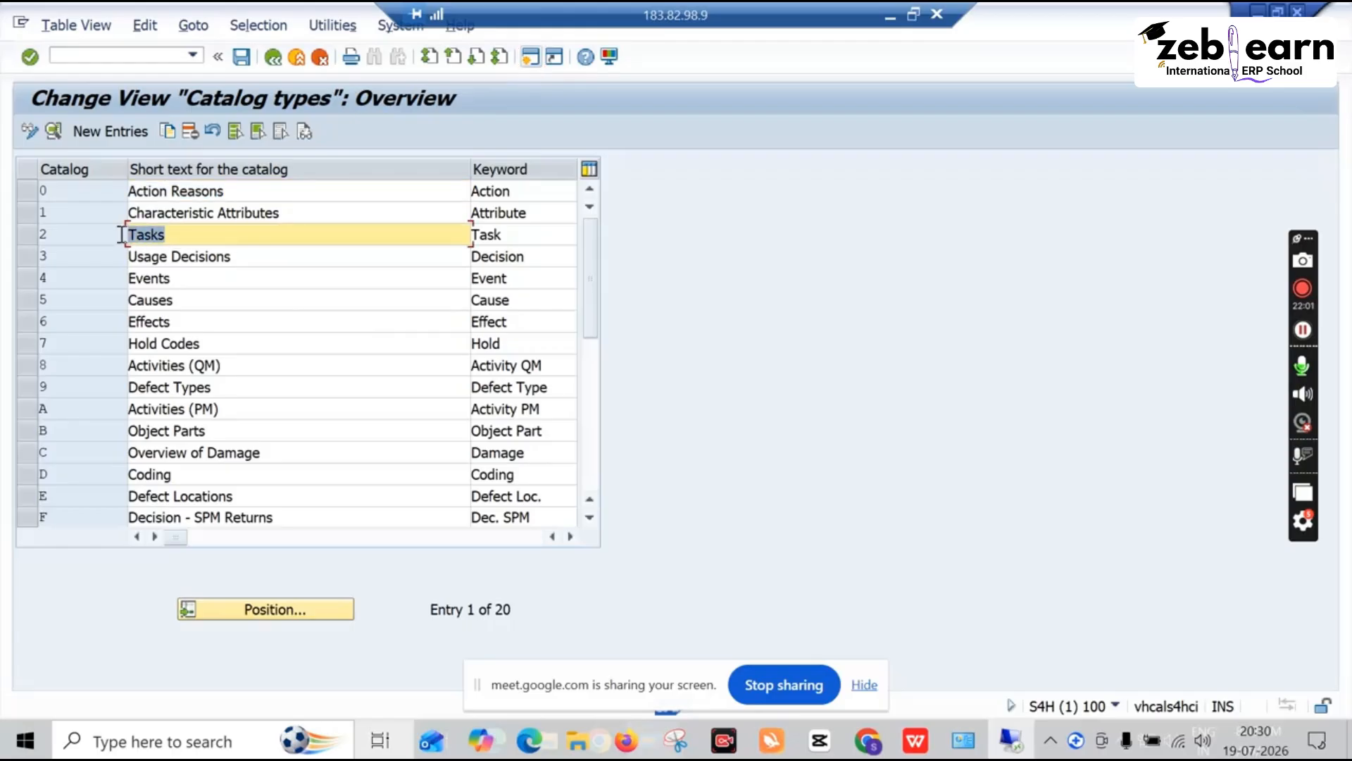
click(129, 259)
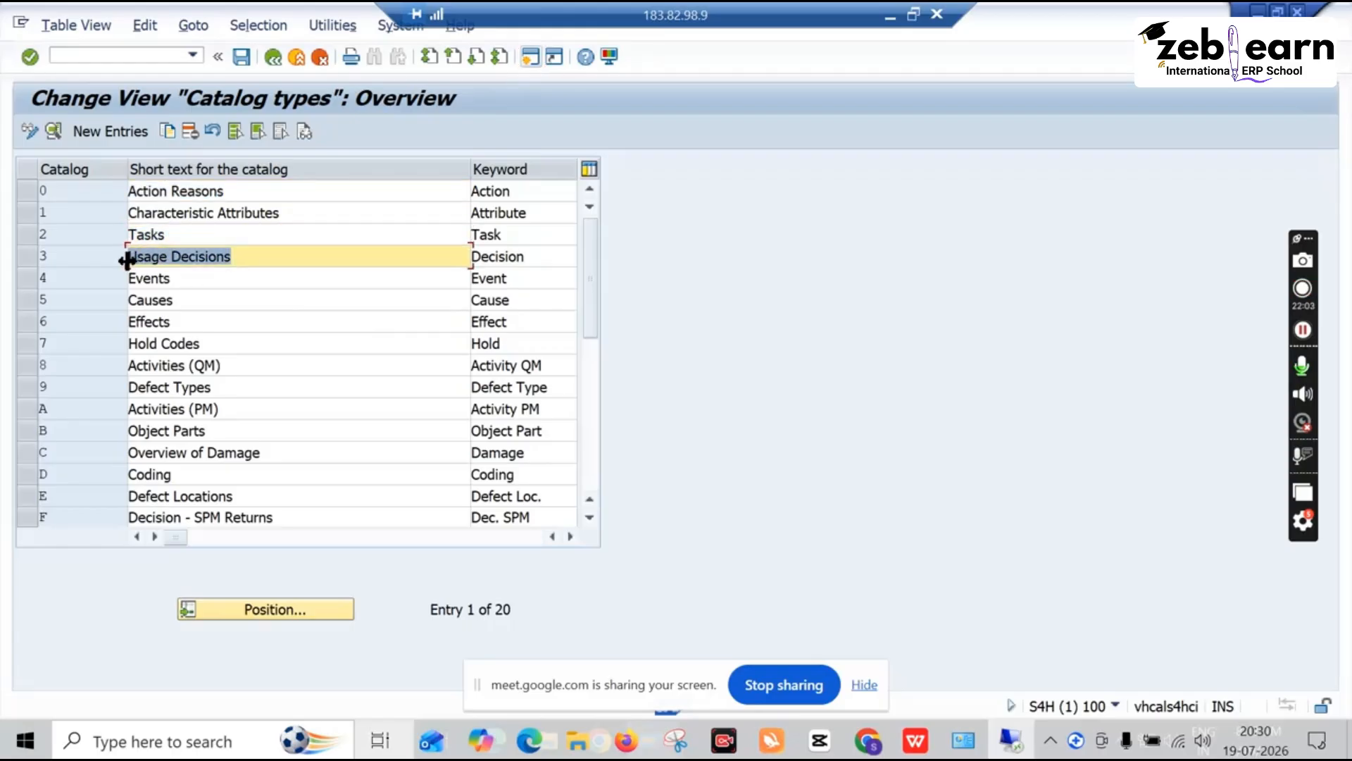
click(171, 238)
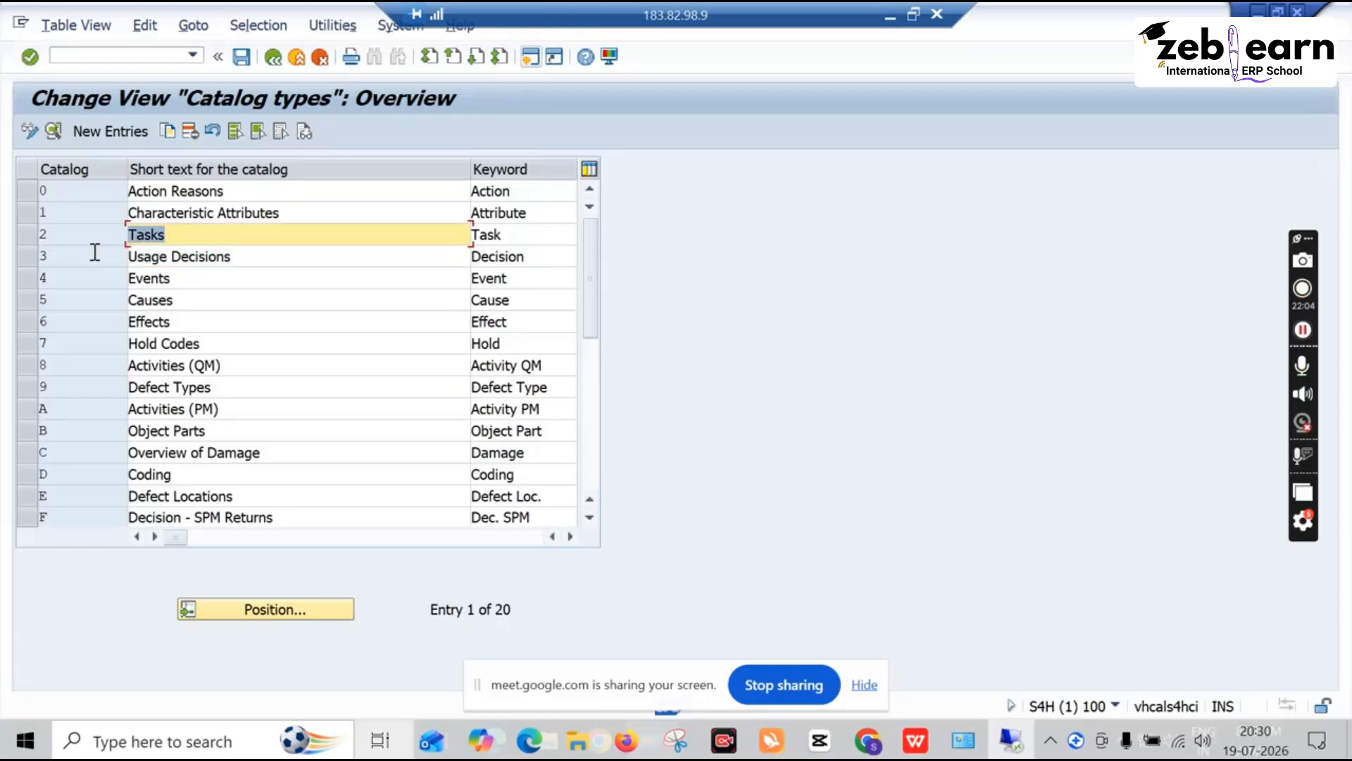
click(165, 300)
click(103, 318)
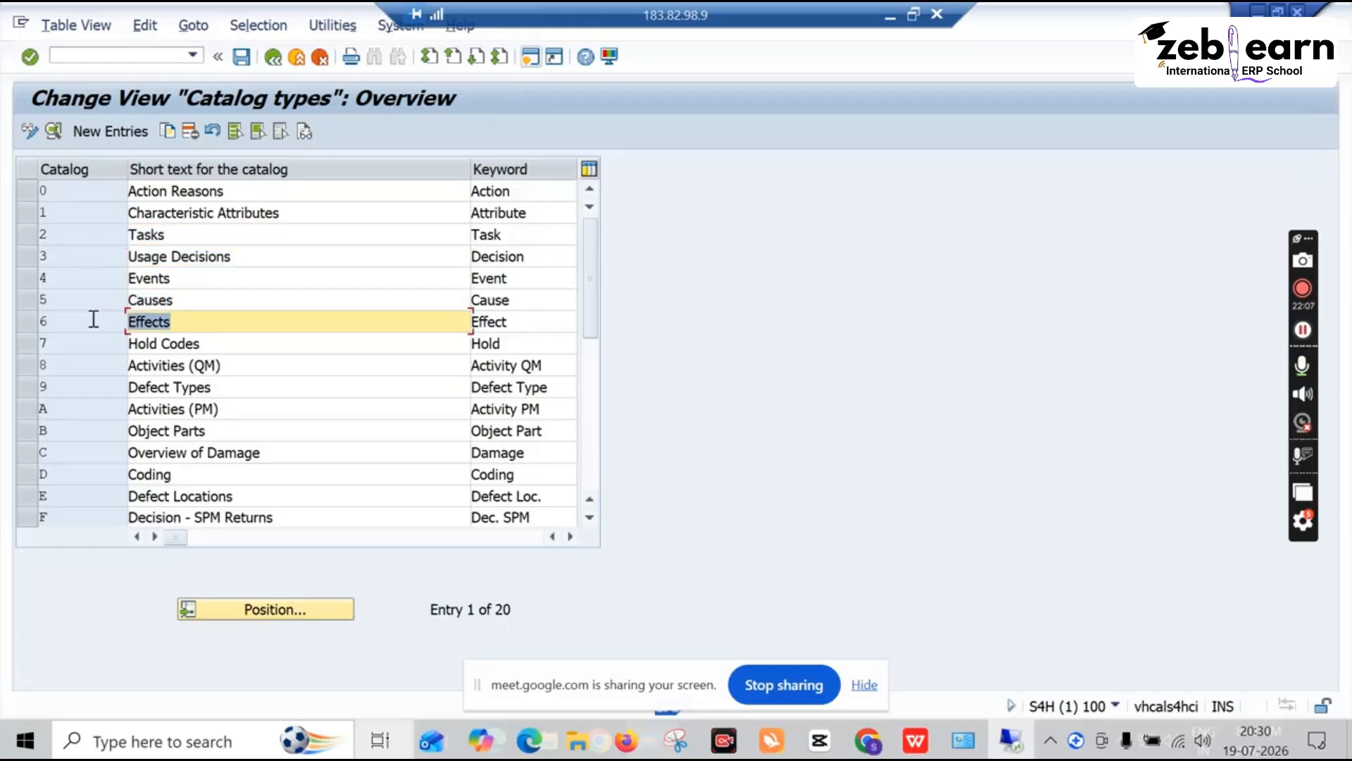
click(236, 412)
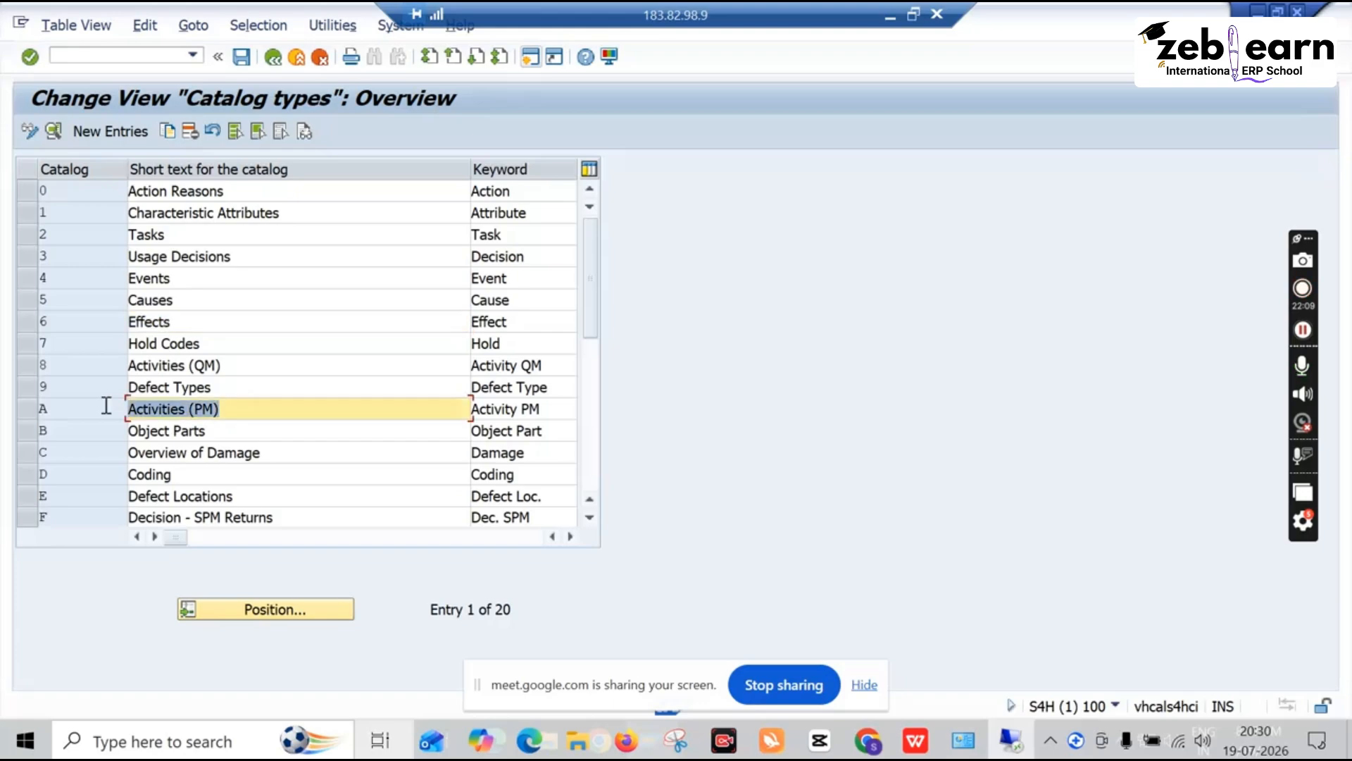
Review the rest of the catalog types through Functions, including Overview of Damage
scroll(235, 461, down, 3)
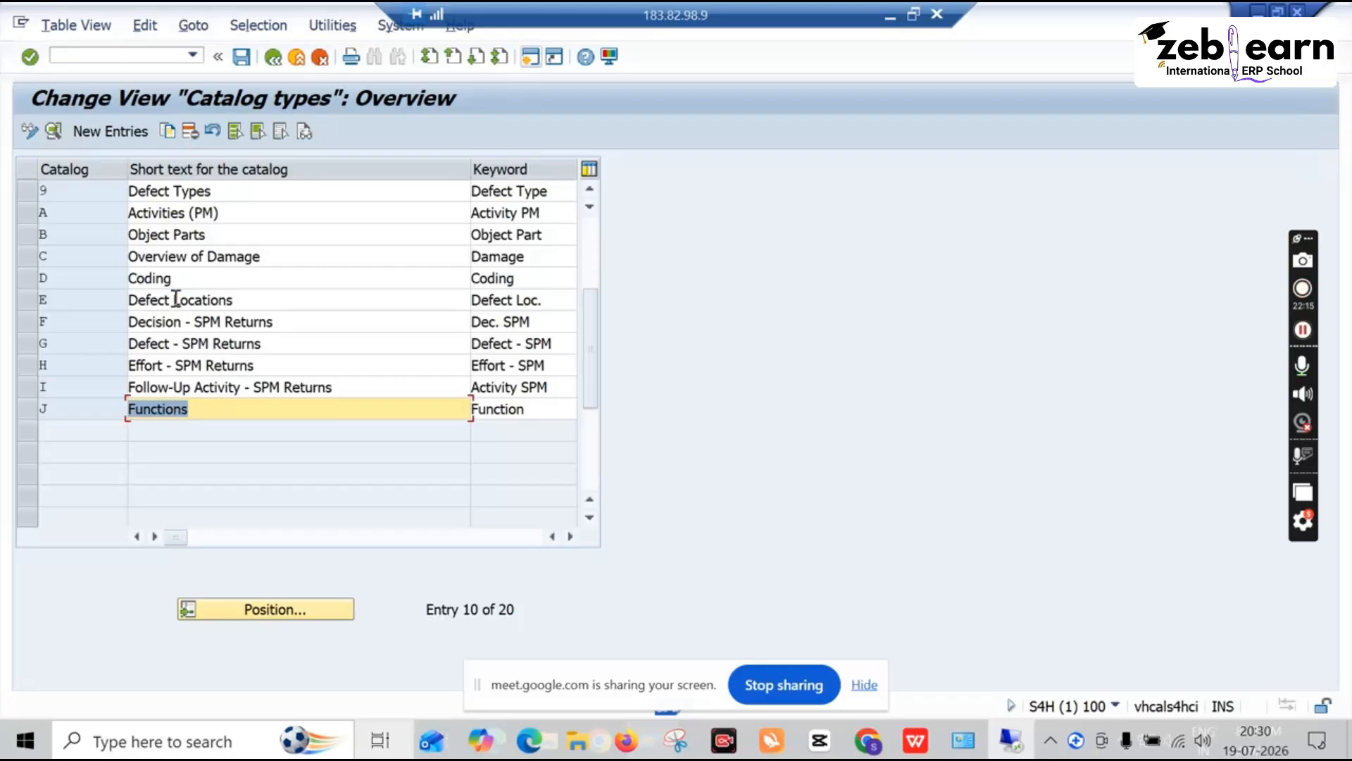
scroll(178, 299, up, 1)
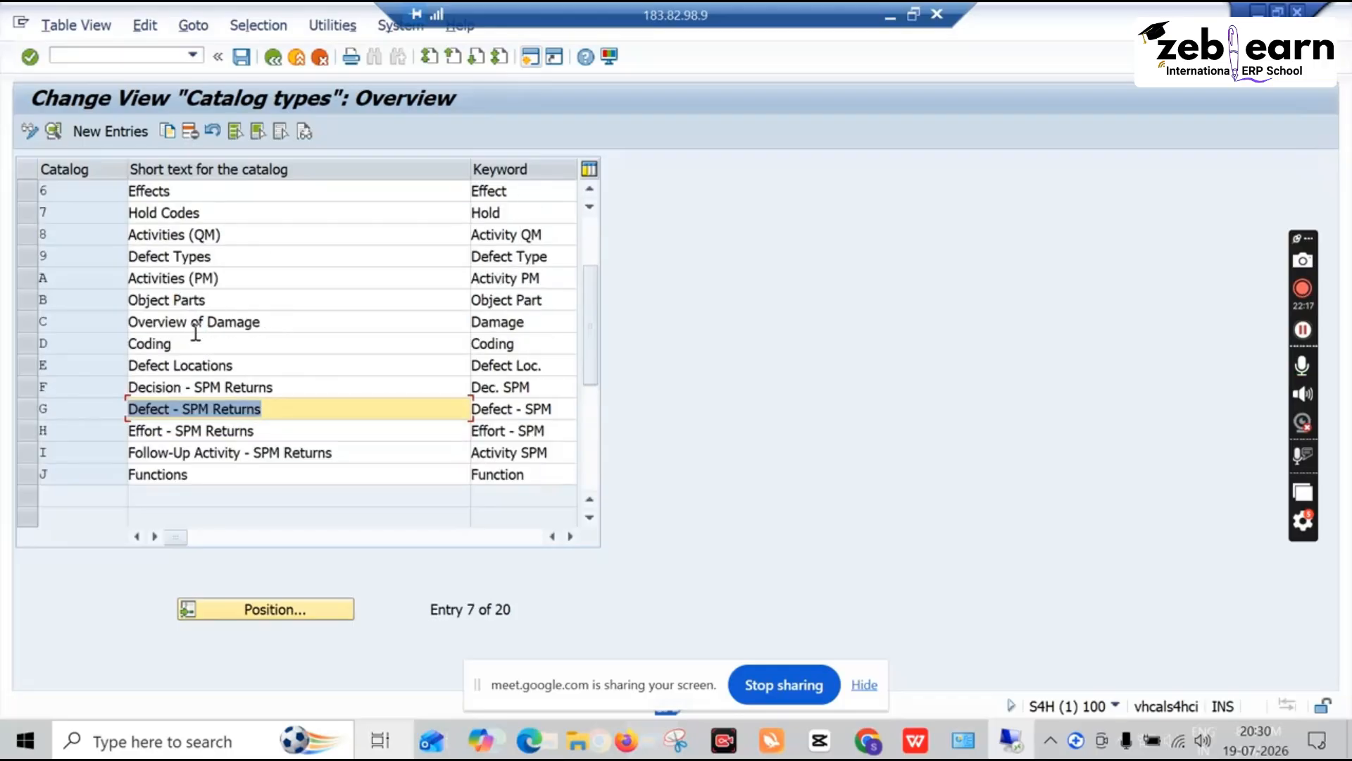
scroll(197, 336, up, 2)
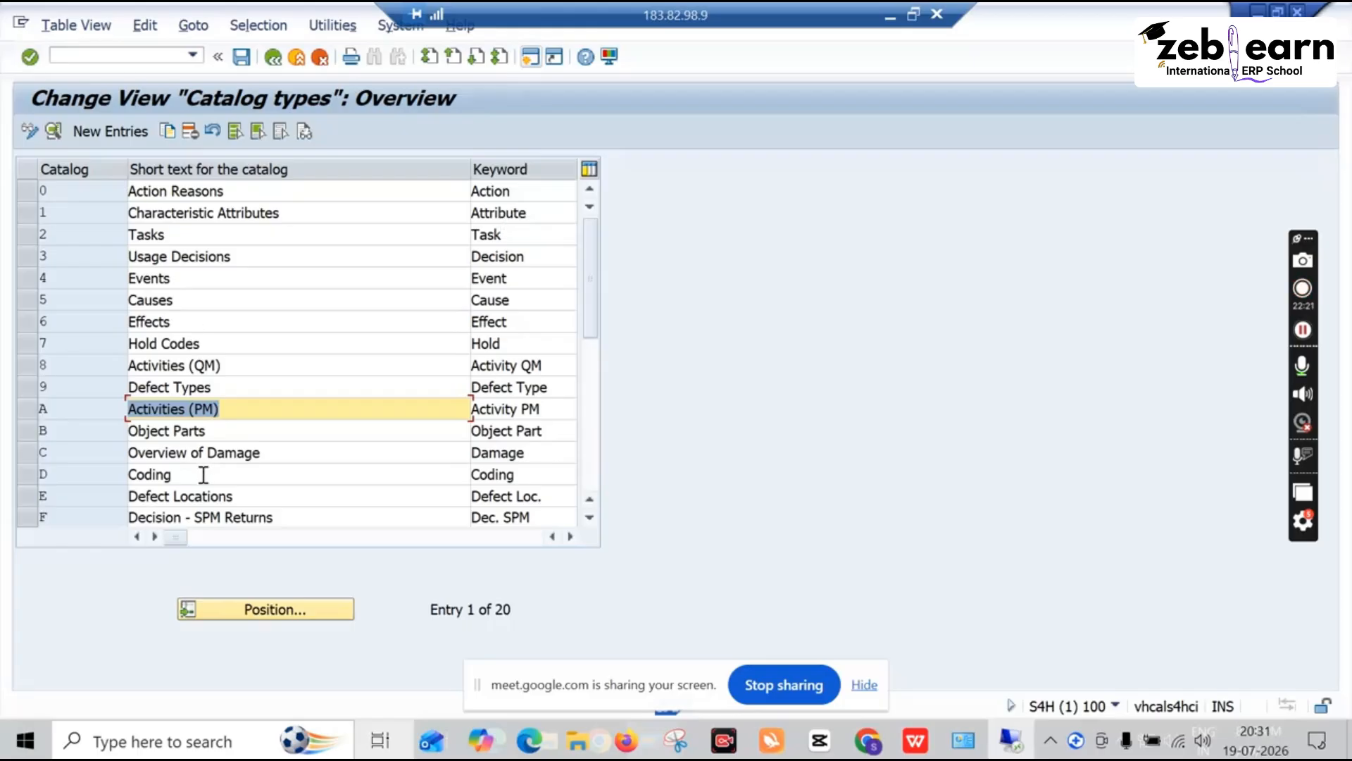
drag(259, 461, 126, 453)
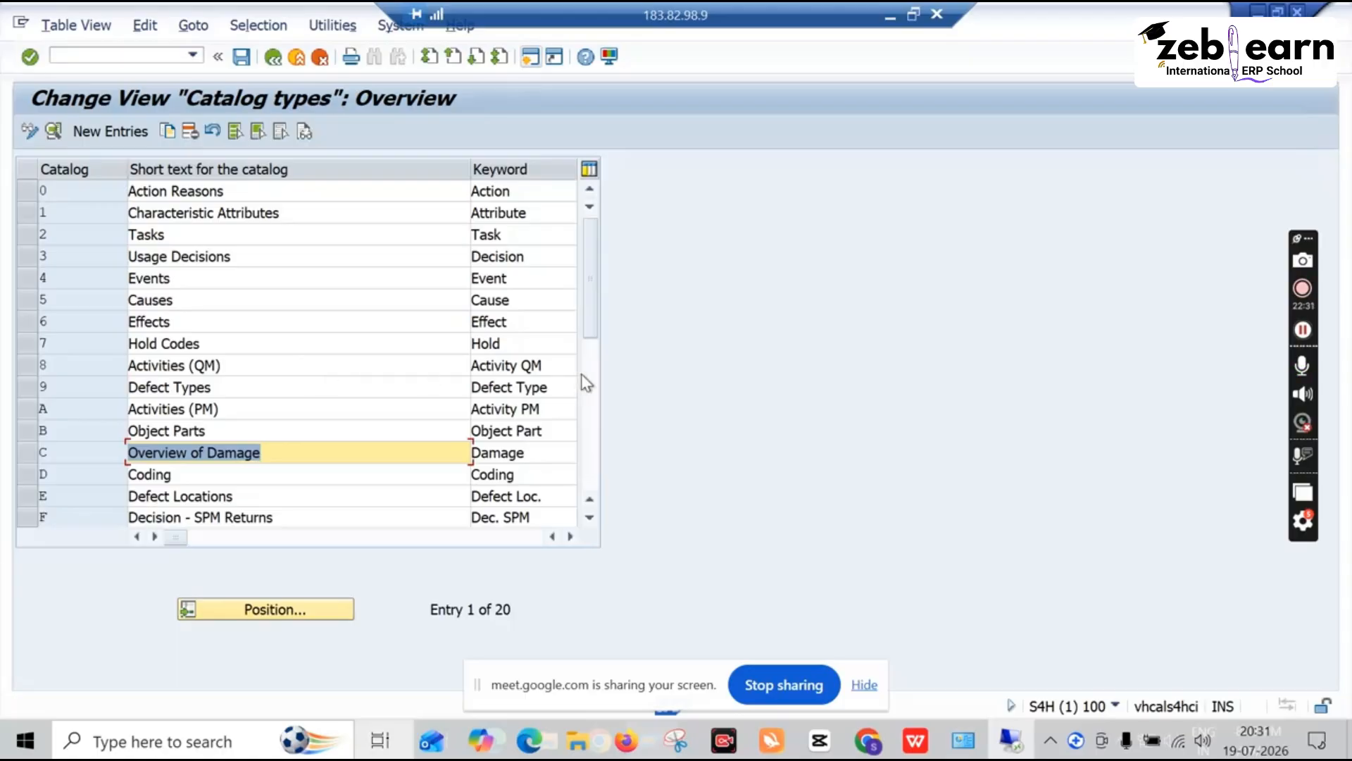
drag(594, 324, 596, 397)
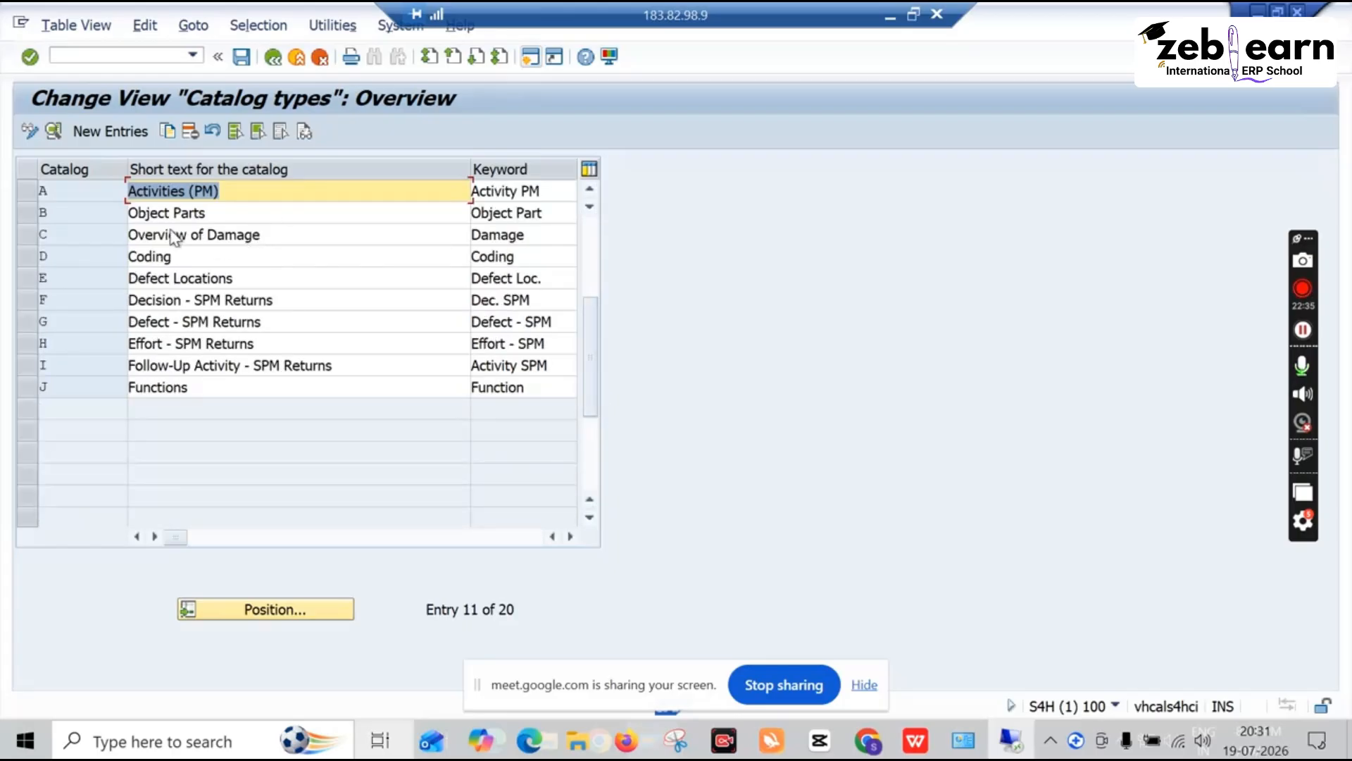
Start a copy of catalog type A, Activities (PM), and set the new catalog's identifier to S
drag(590, 357, 591, 325)
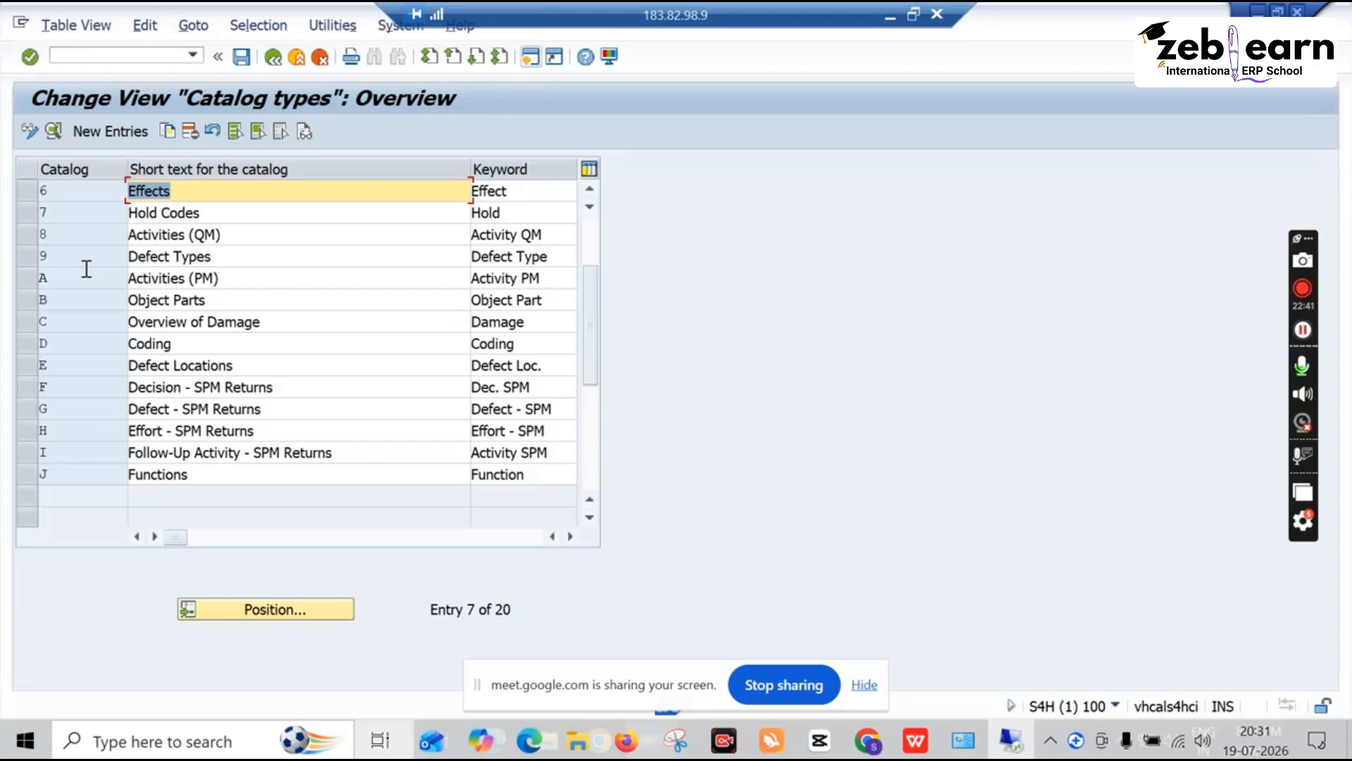
click(27, 280)
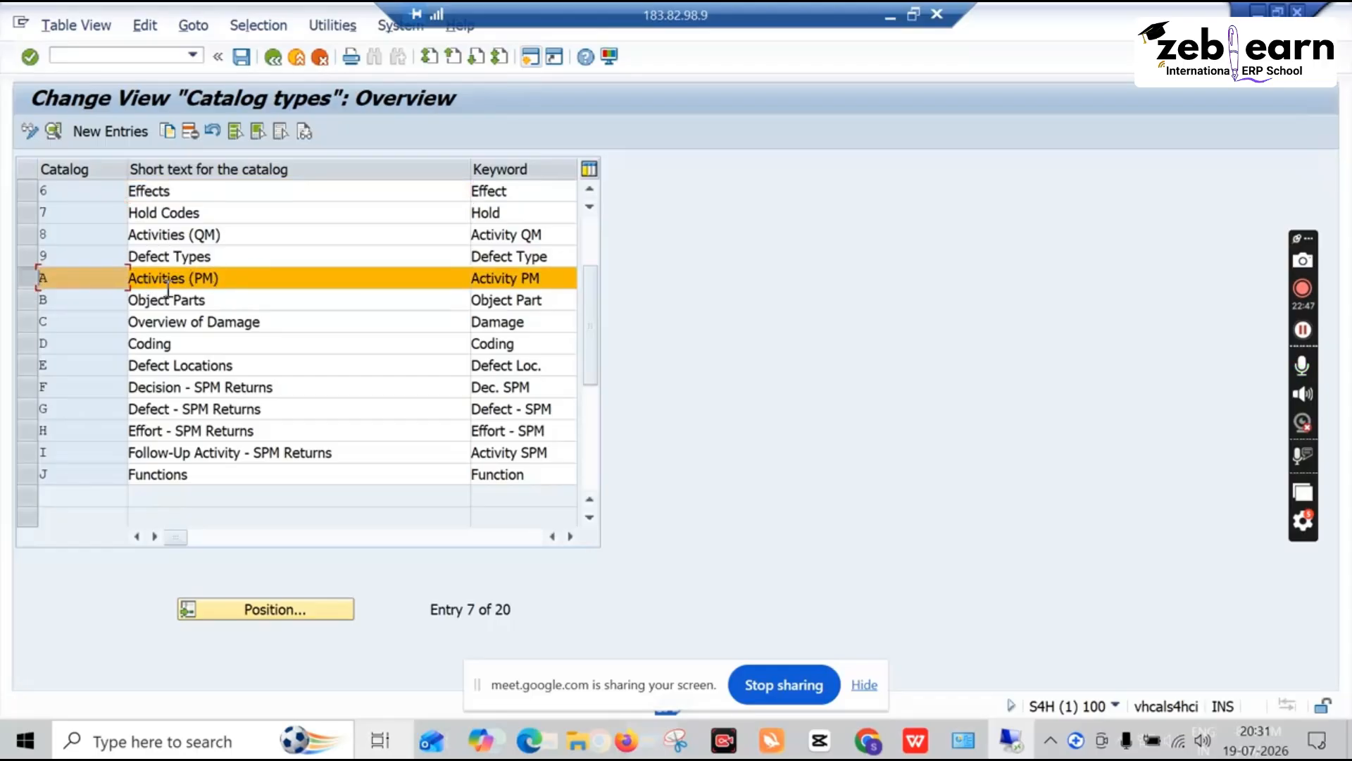
click(169, 140)
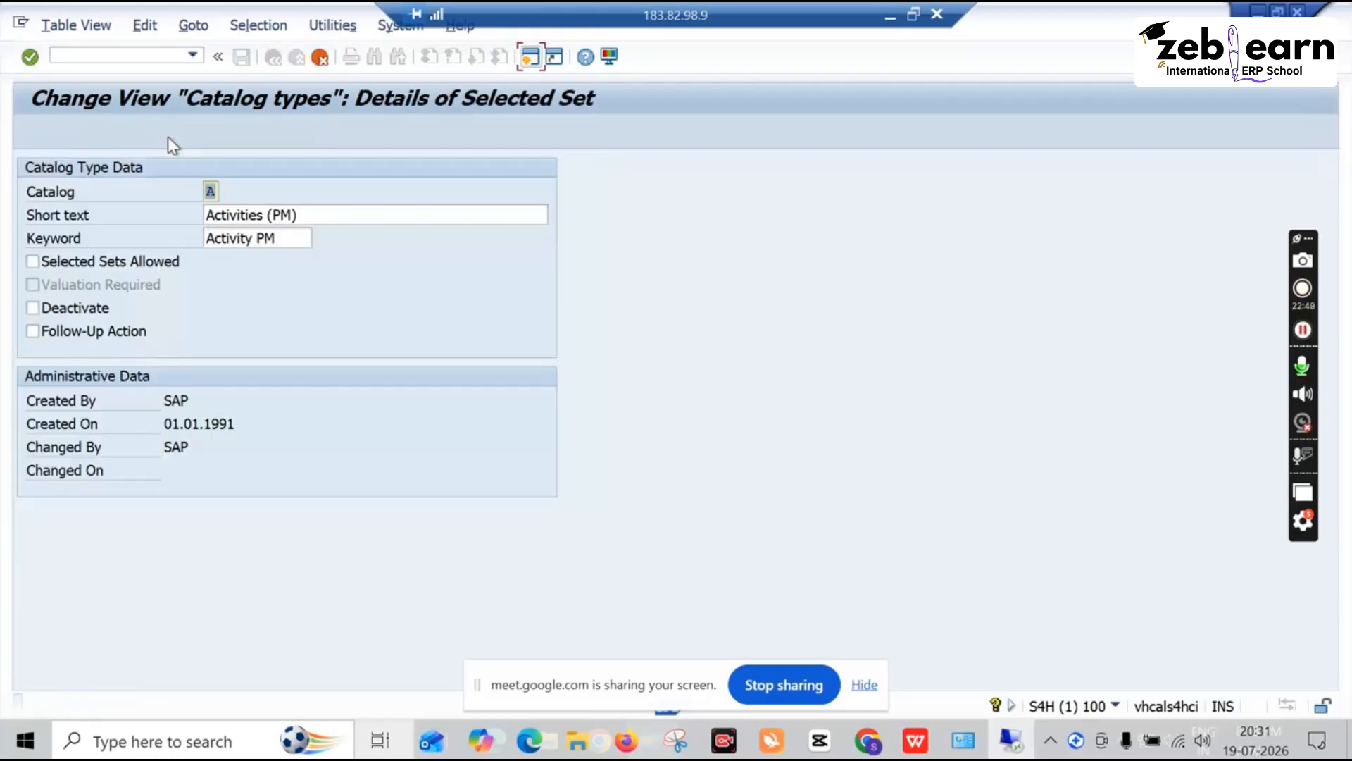
click(217, 193)
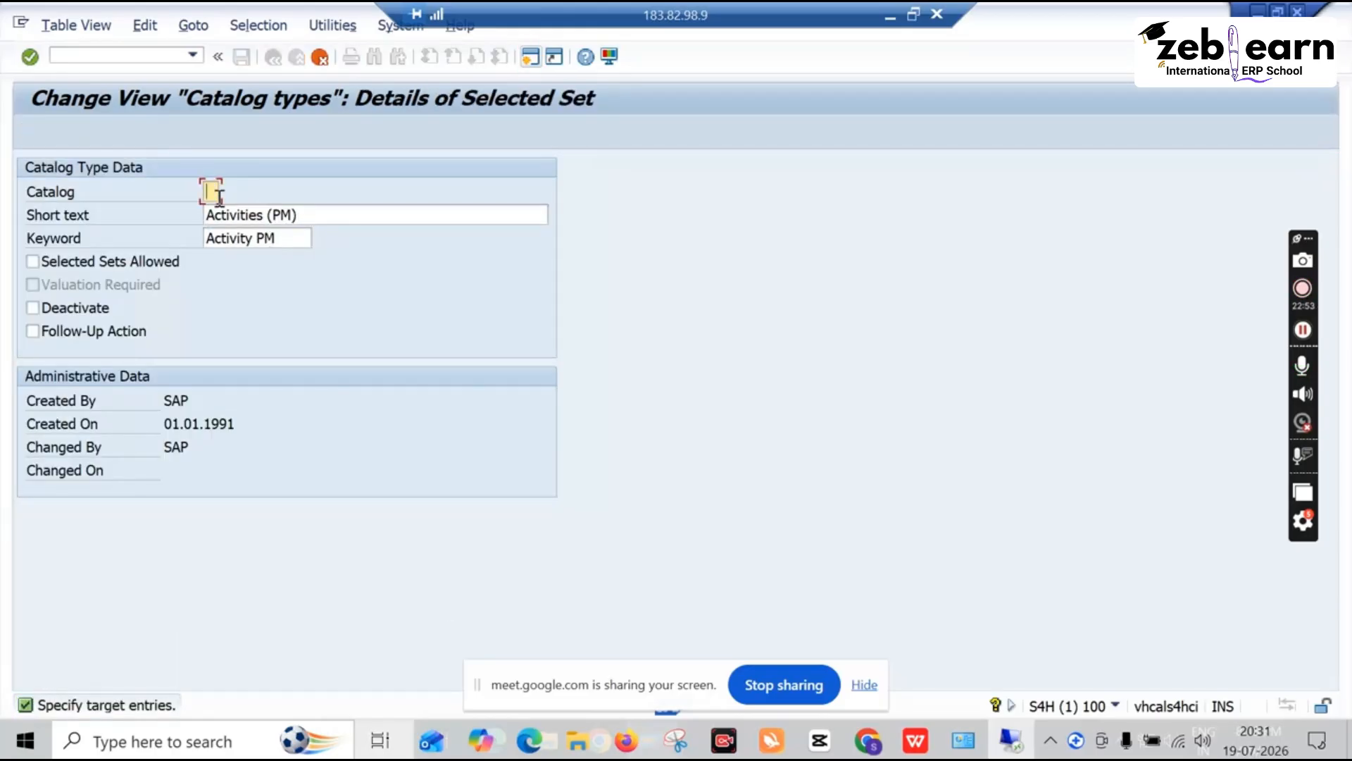
text(S)
Set the copied catalog's short text to "Activities (Custom pm)" and confirm the copy
click(302, 214)
key(BackSpace)
key(BackSpace)
key(BackSpace)
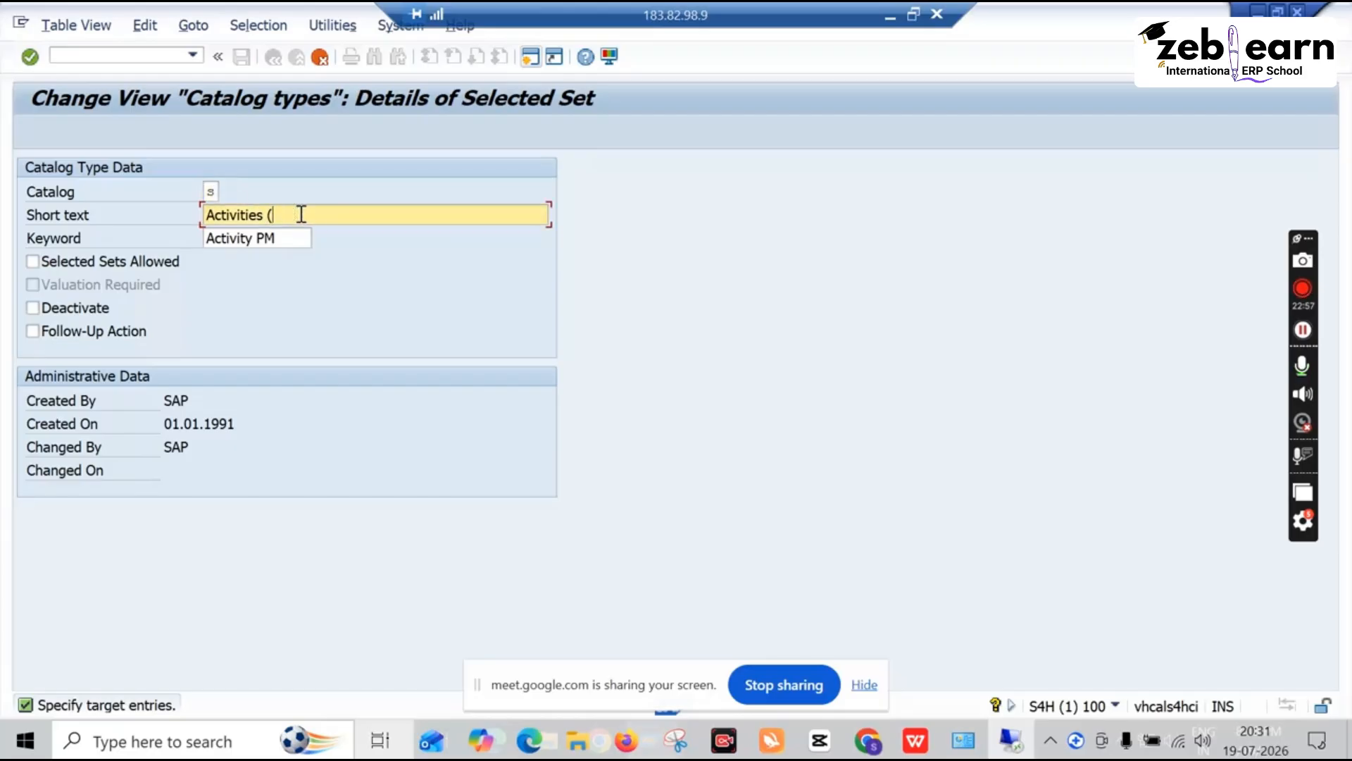
text(p)
key(BackSpace)
key(BackSpace)
text(Custom pm))
key(Return)
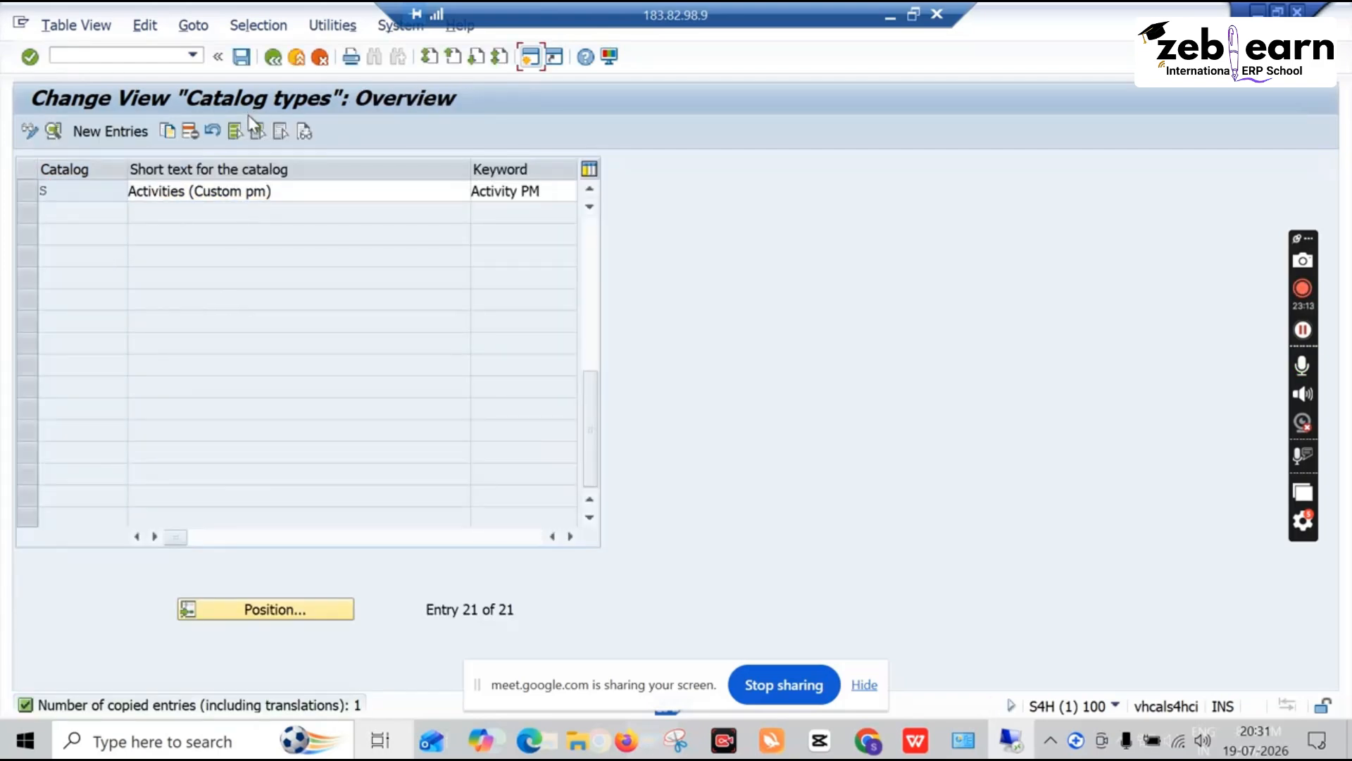
Save the new catalog type in the proposed customizing request and return to the activity selection
click(247, 61)
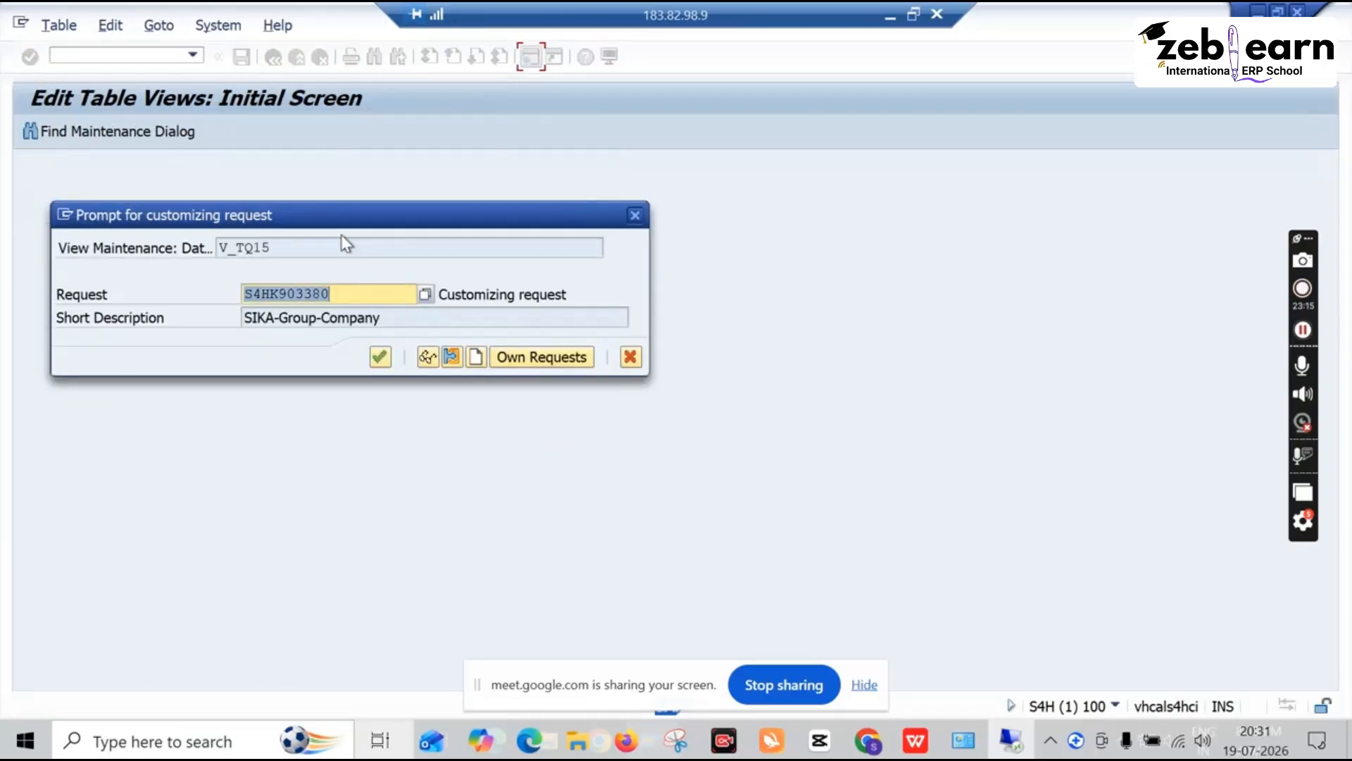
click(379, 365)
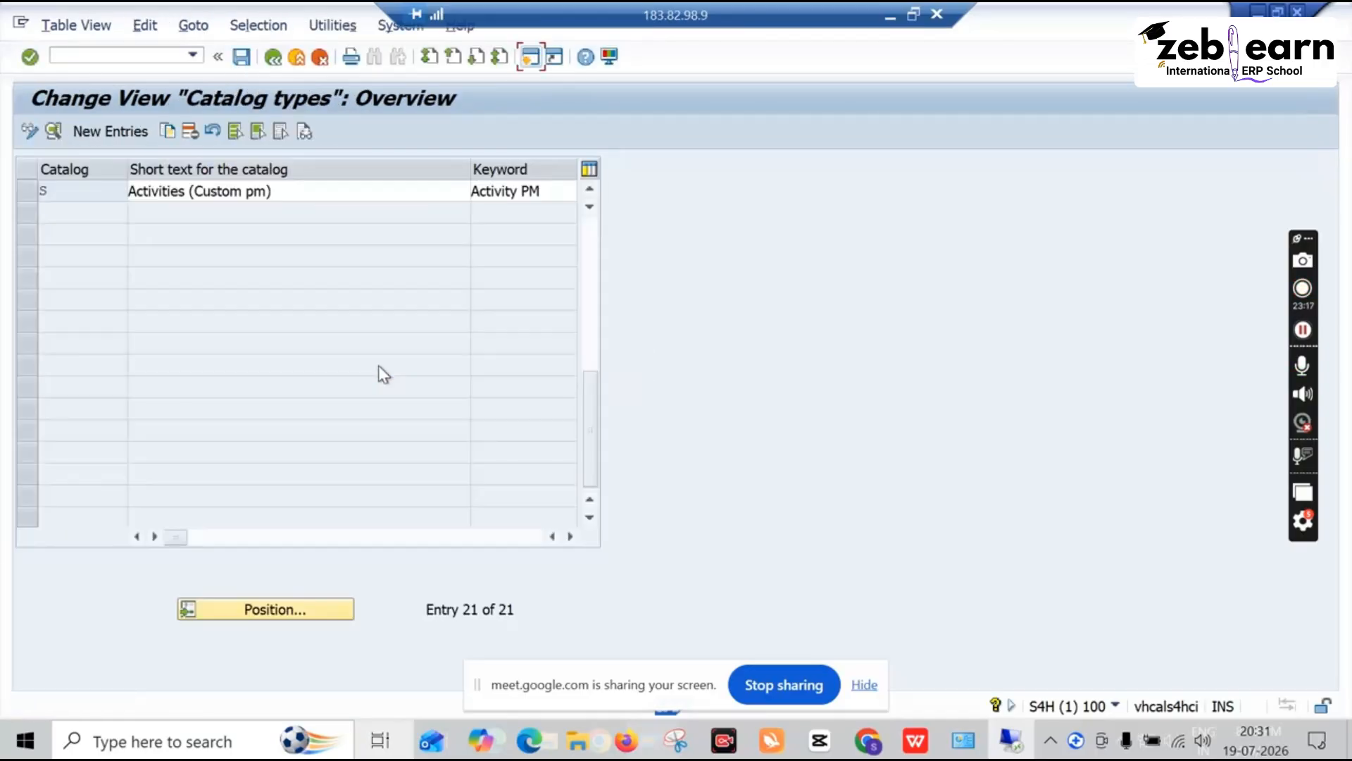
click(274, 60)
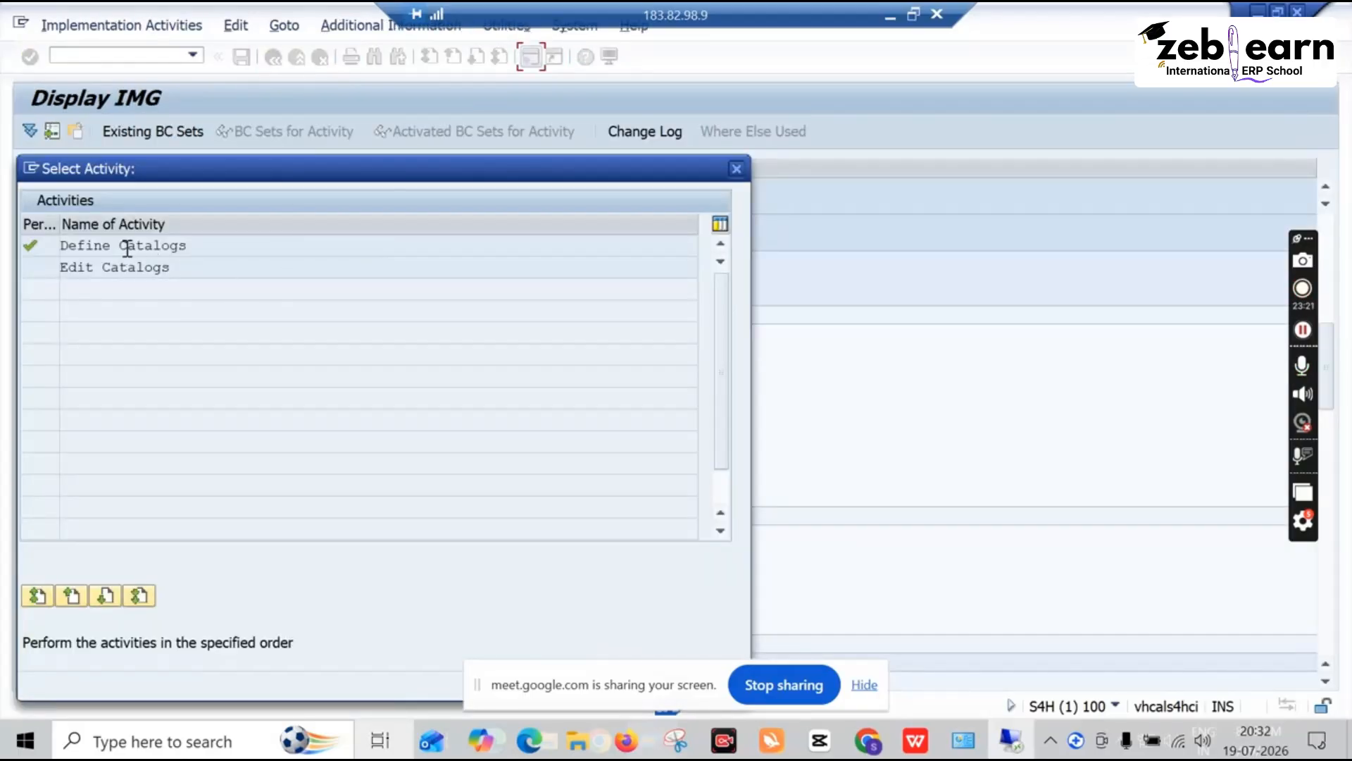
Reopen Define Catalogs to review the catalog types, and return to the IMG structure
double_click(126, 246)
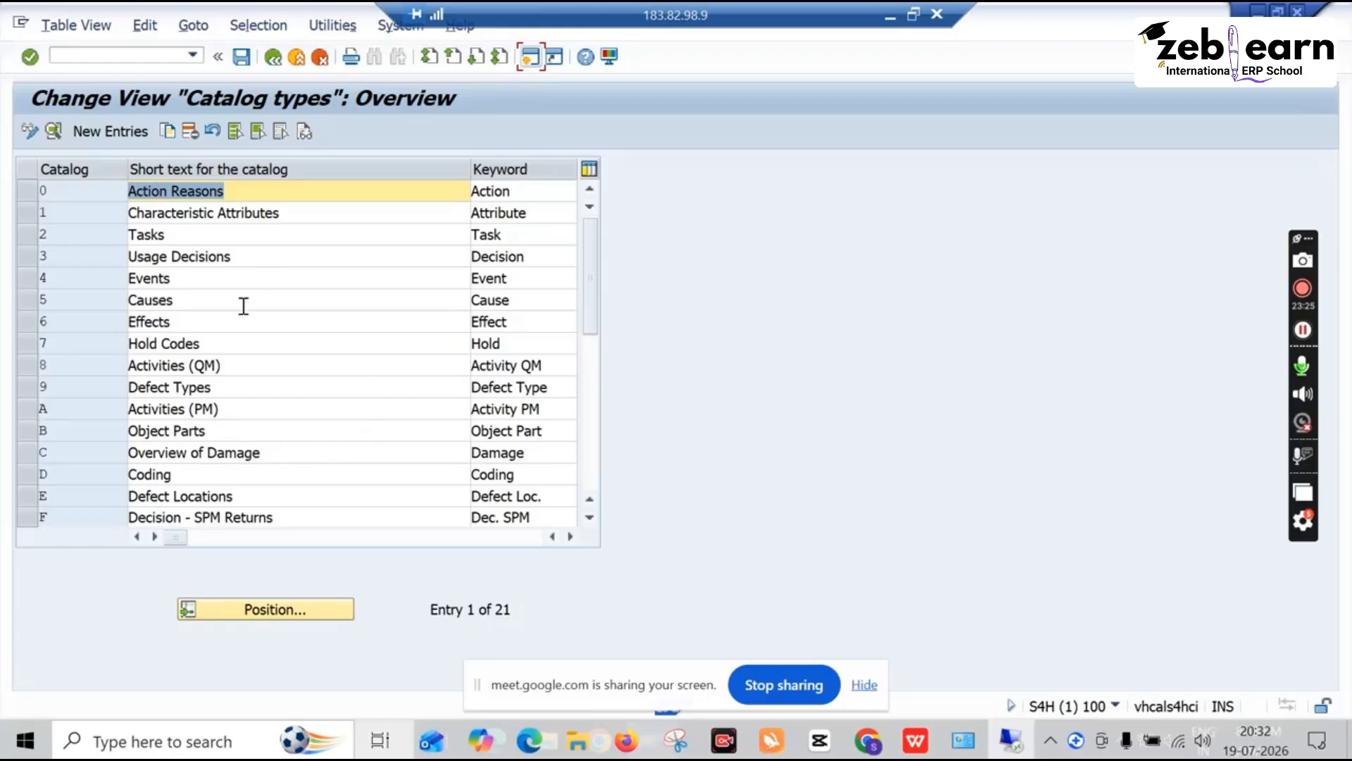
click(274, 58)
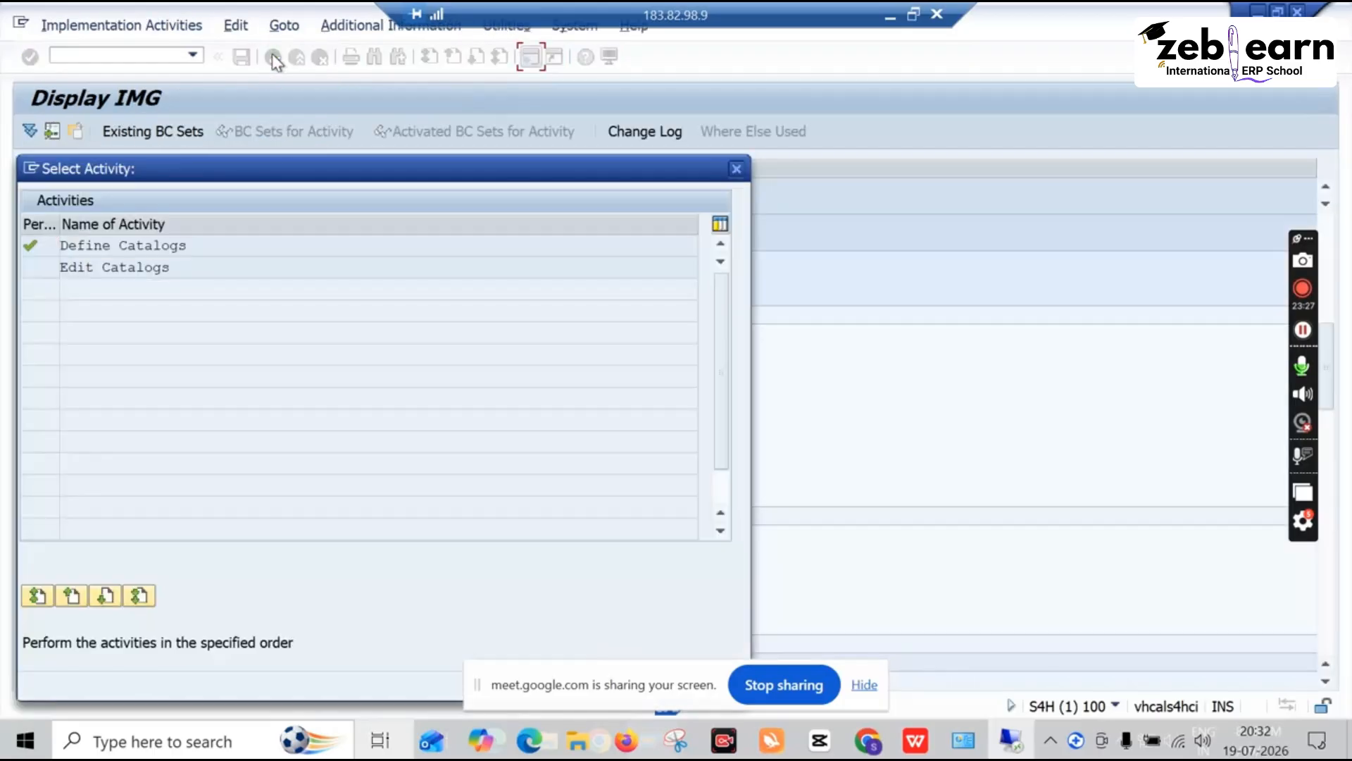
click(736, 169)
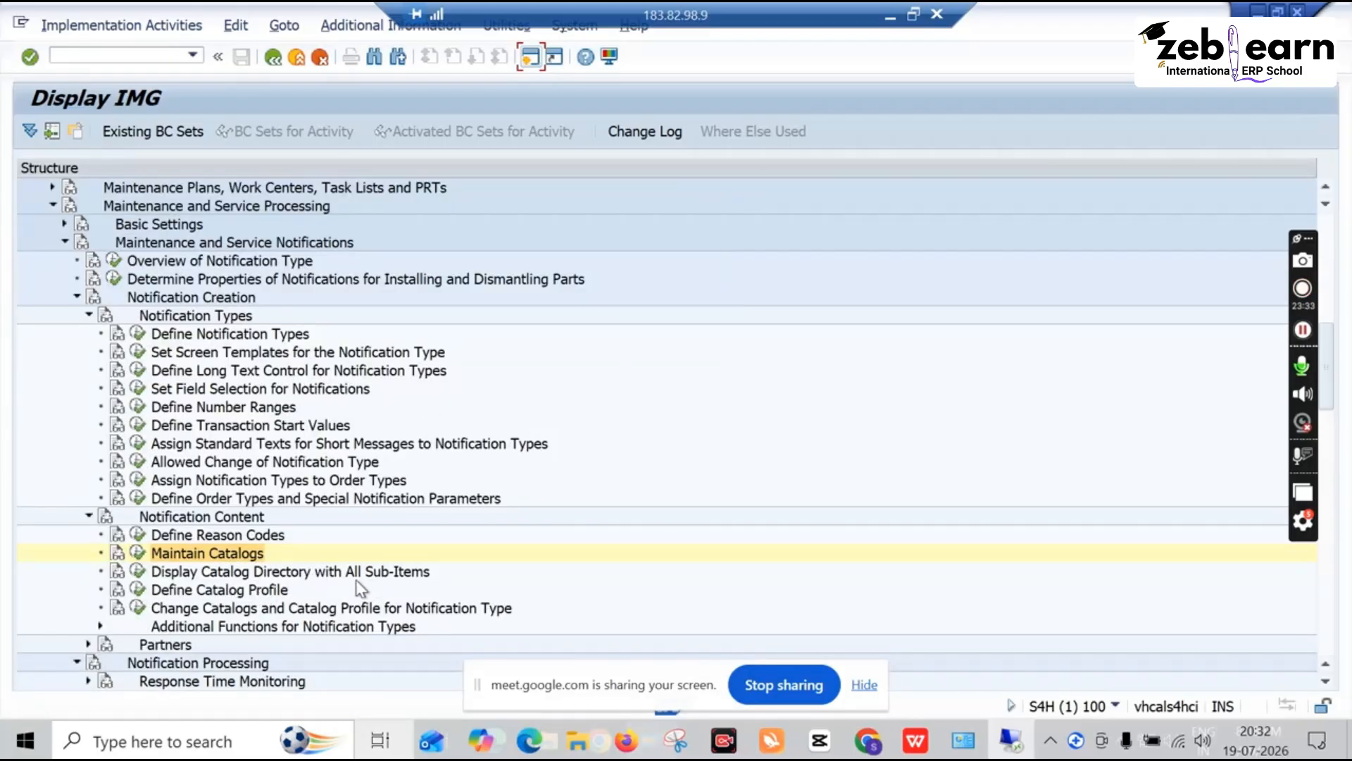
Open Display Catalog Directory with All Sub-Items, view the available catalog type values, and return to the IMG structure
click(137, 573)
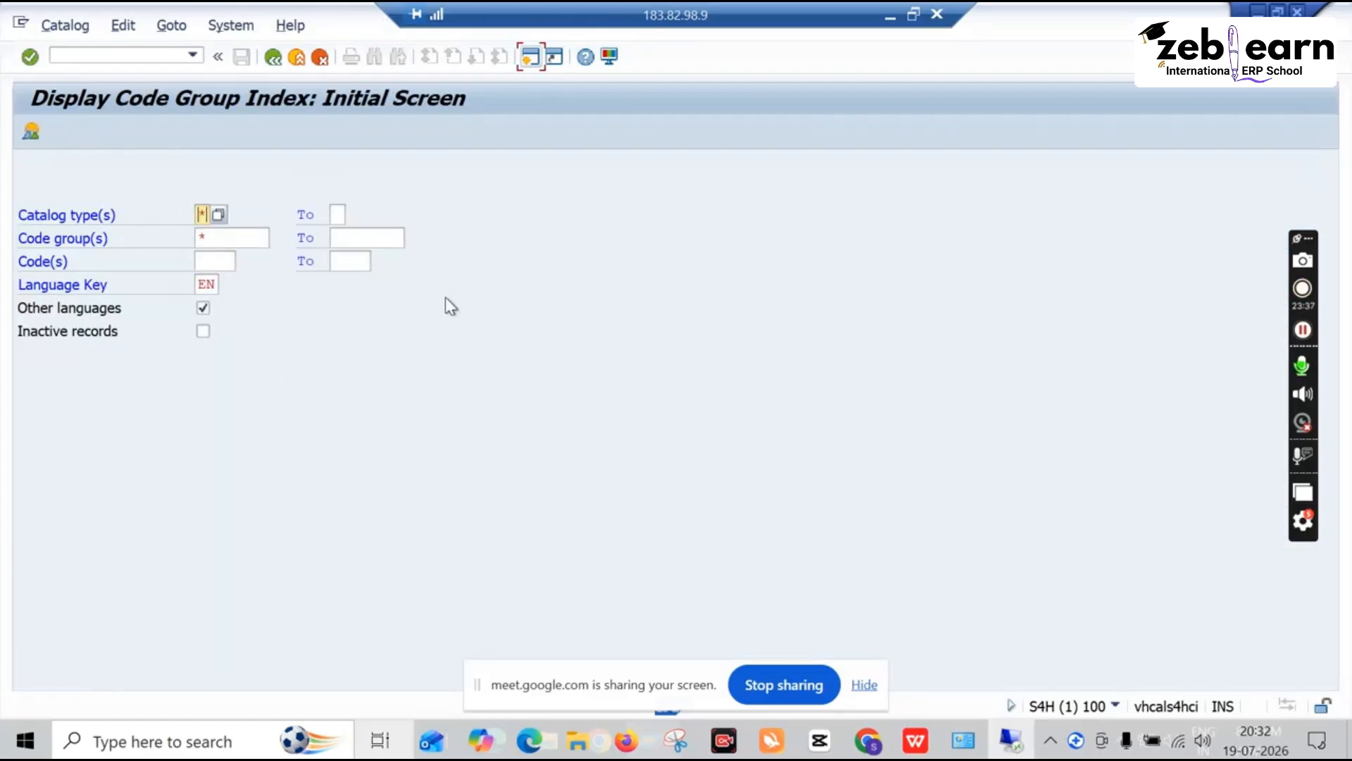
click(220, 214)
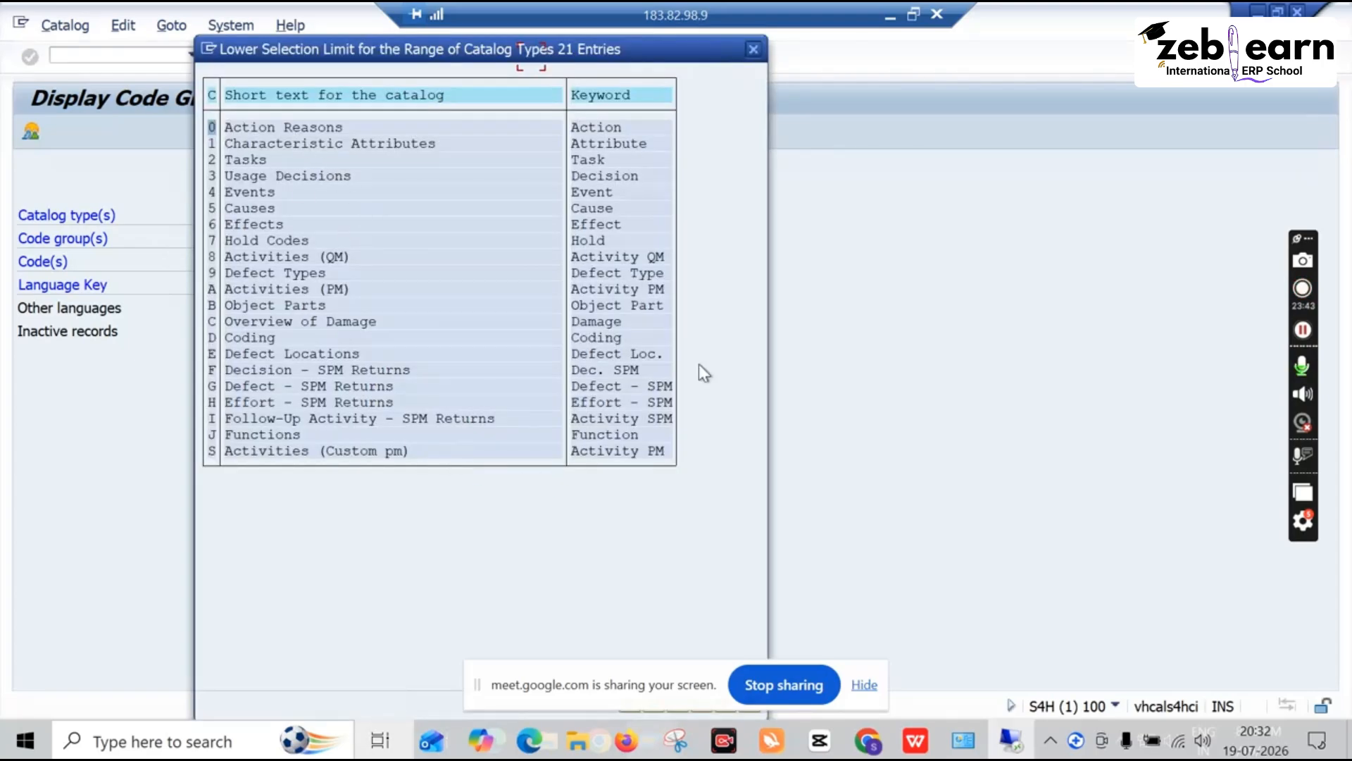
click(752, 50)
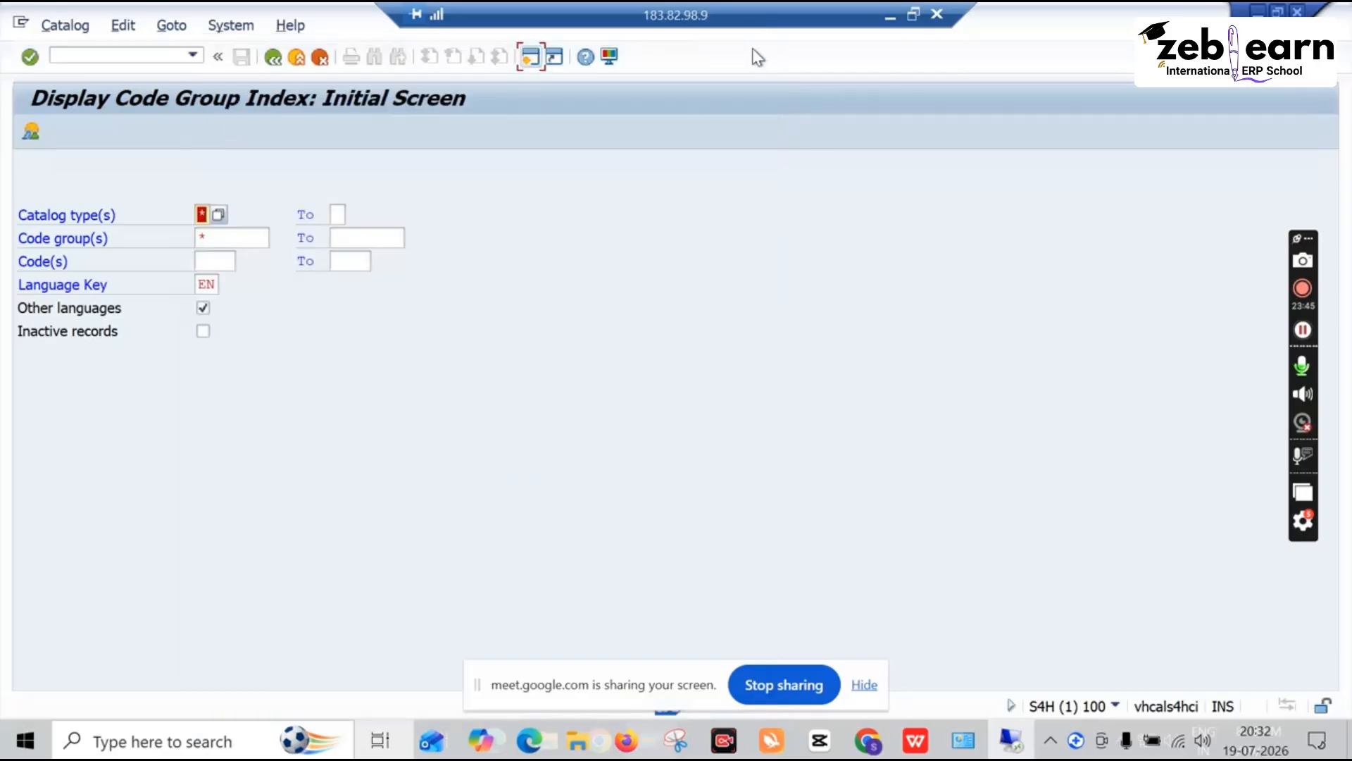
click(274, 58)
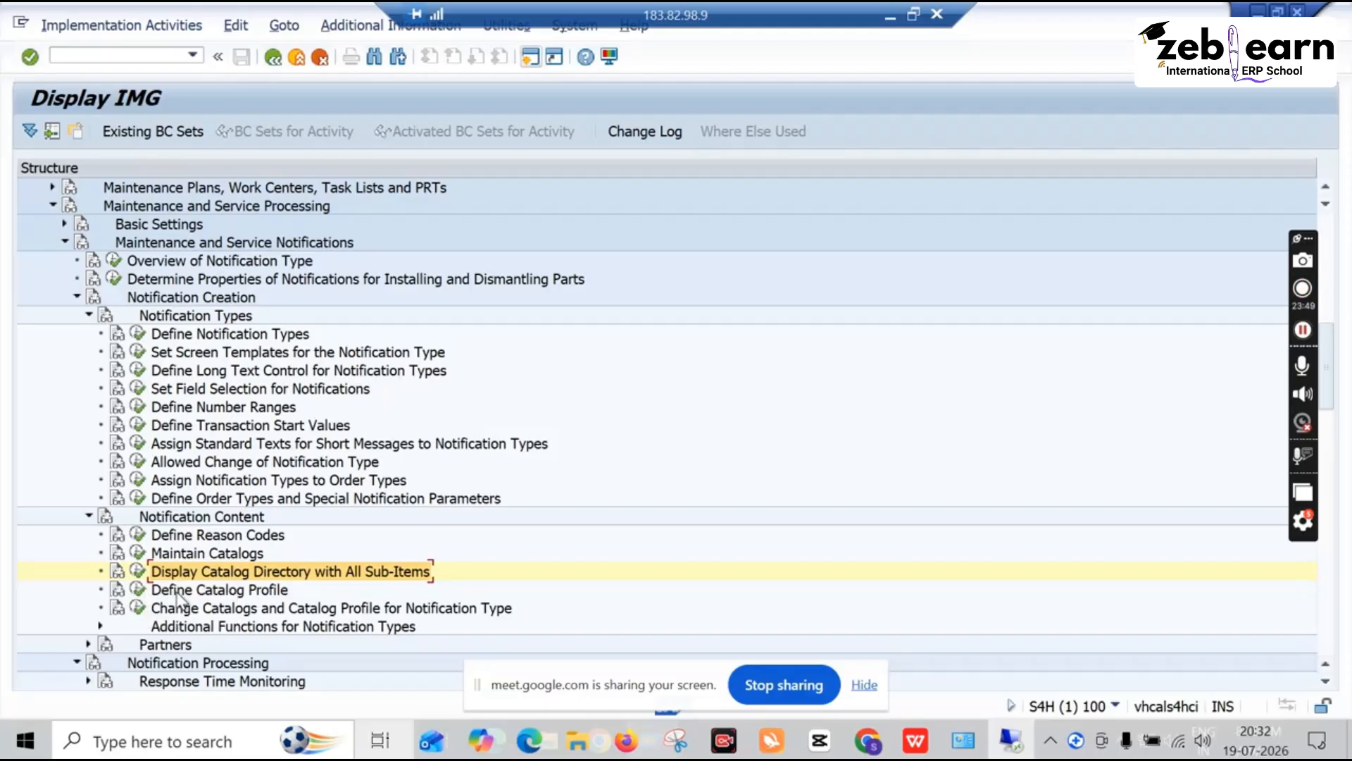
Open Define Catalog Profile and start a copy of profile YB-PM0002 with the identifier YB-PM0022
click(138, 589)
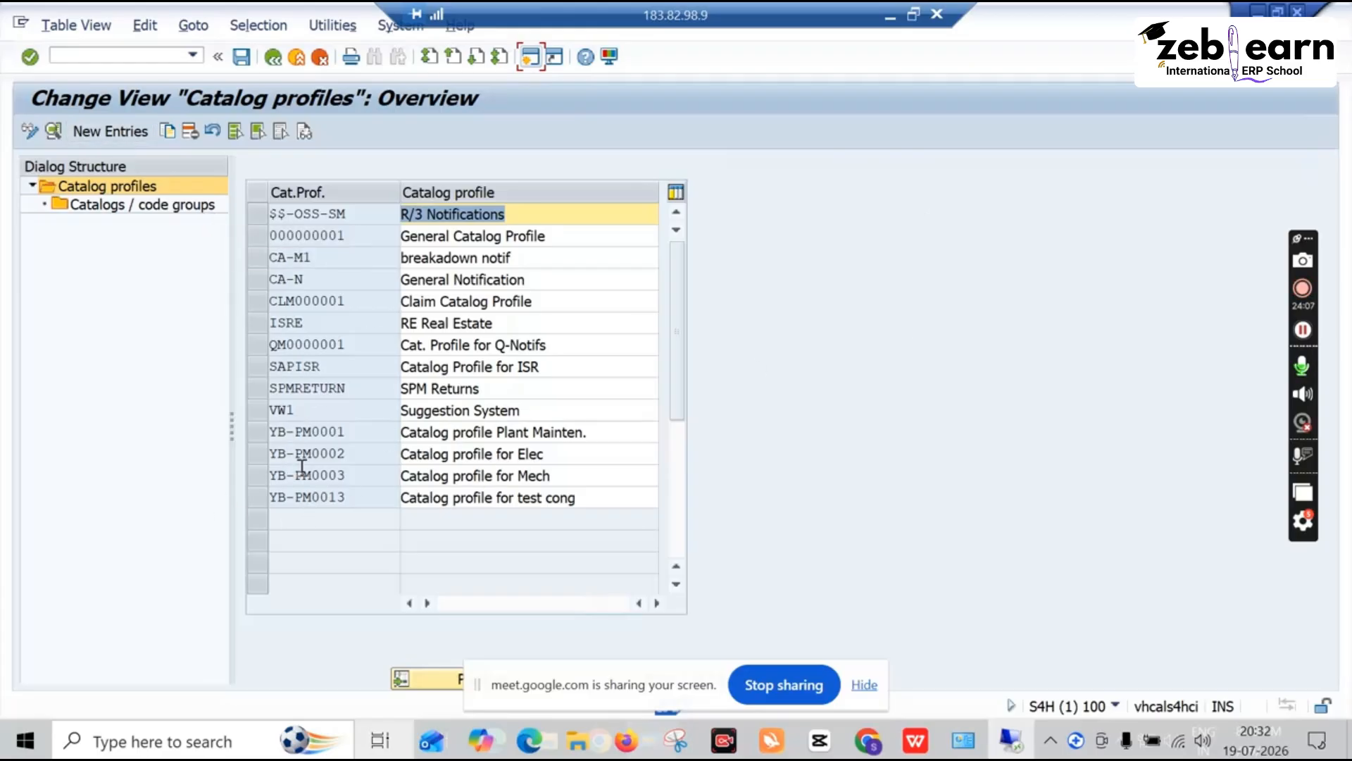
click(250, 455)
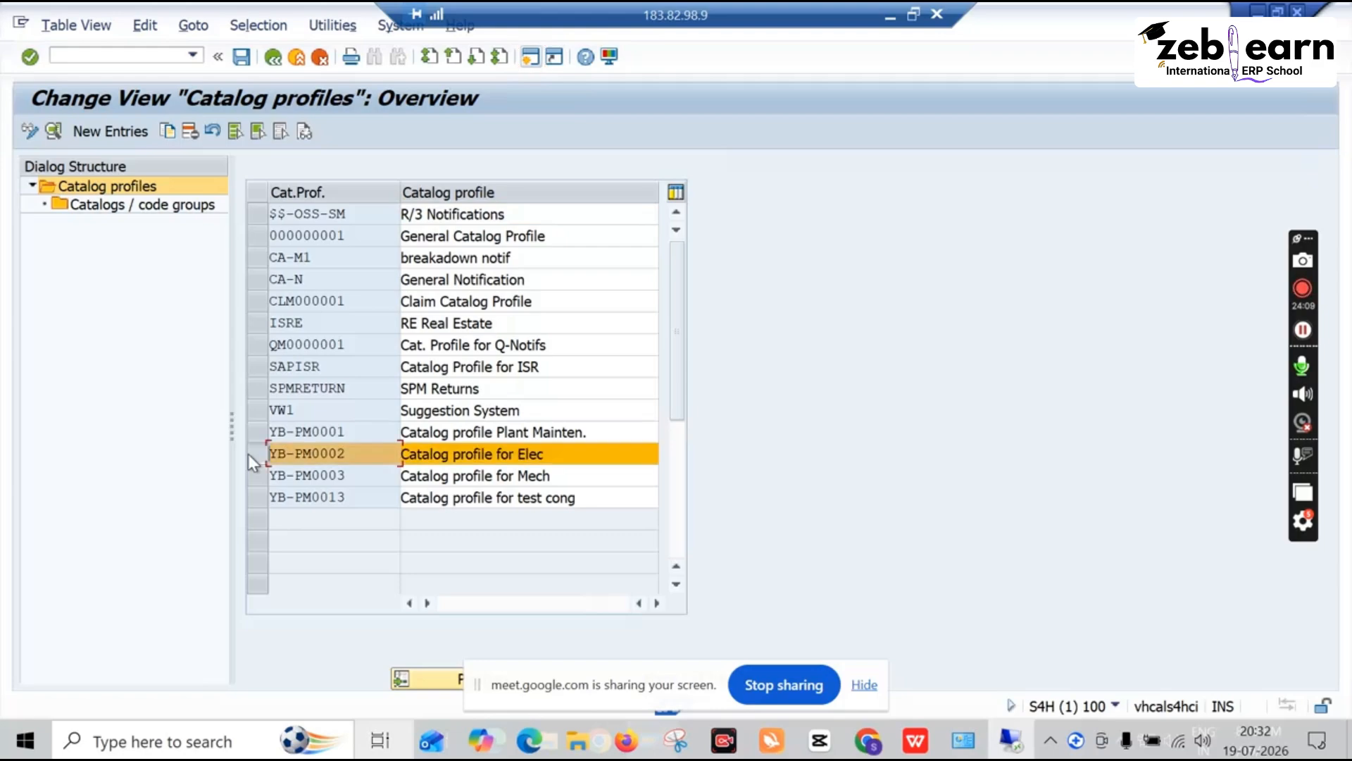
click(167, 131)
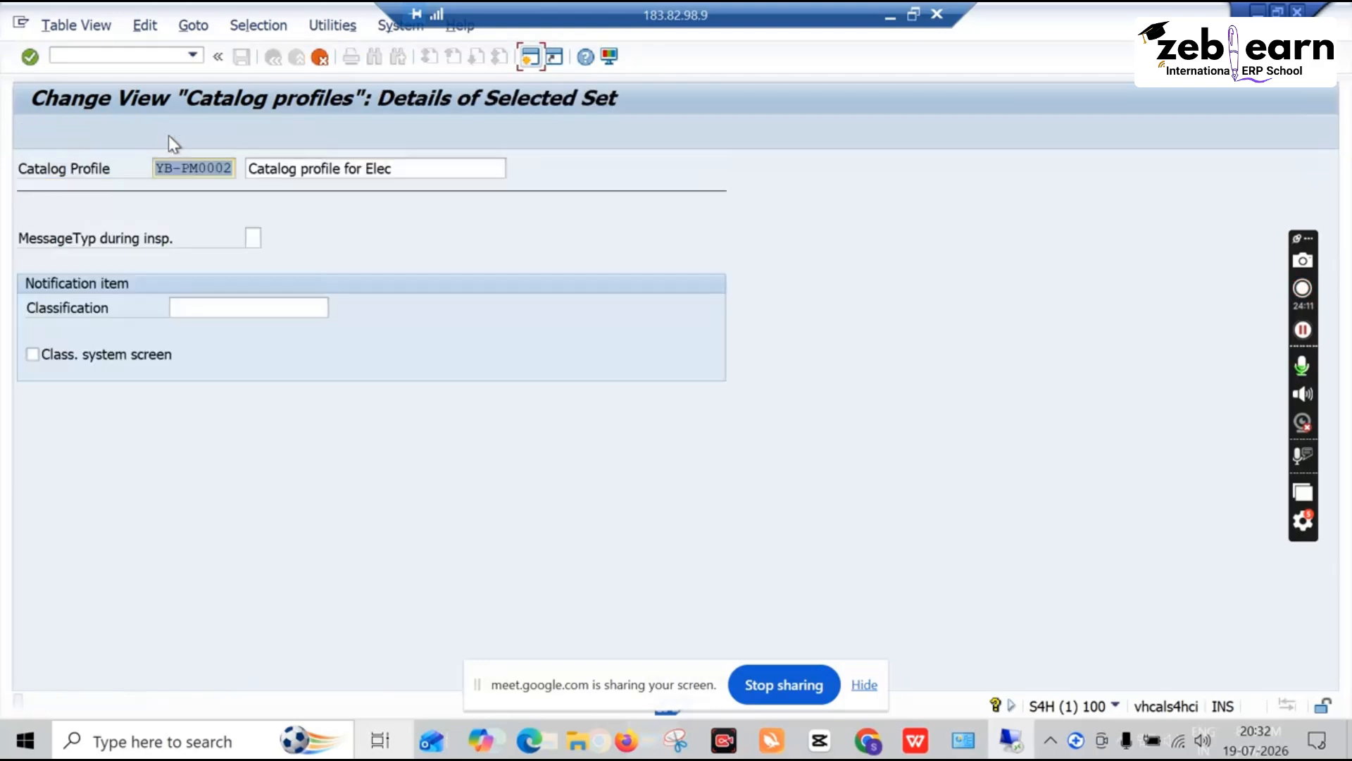
click(233, 169)
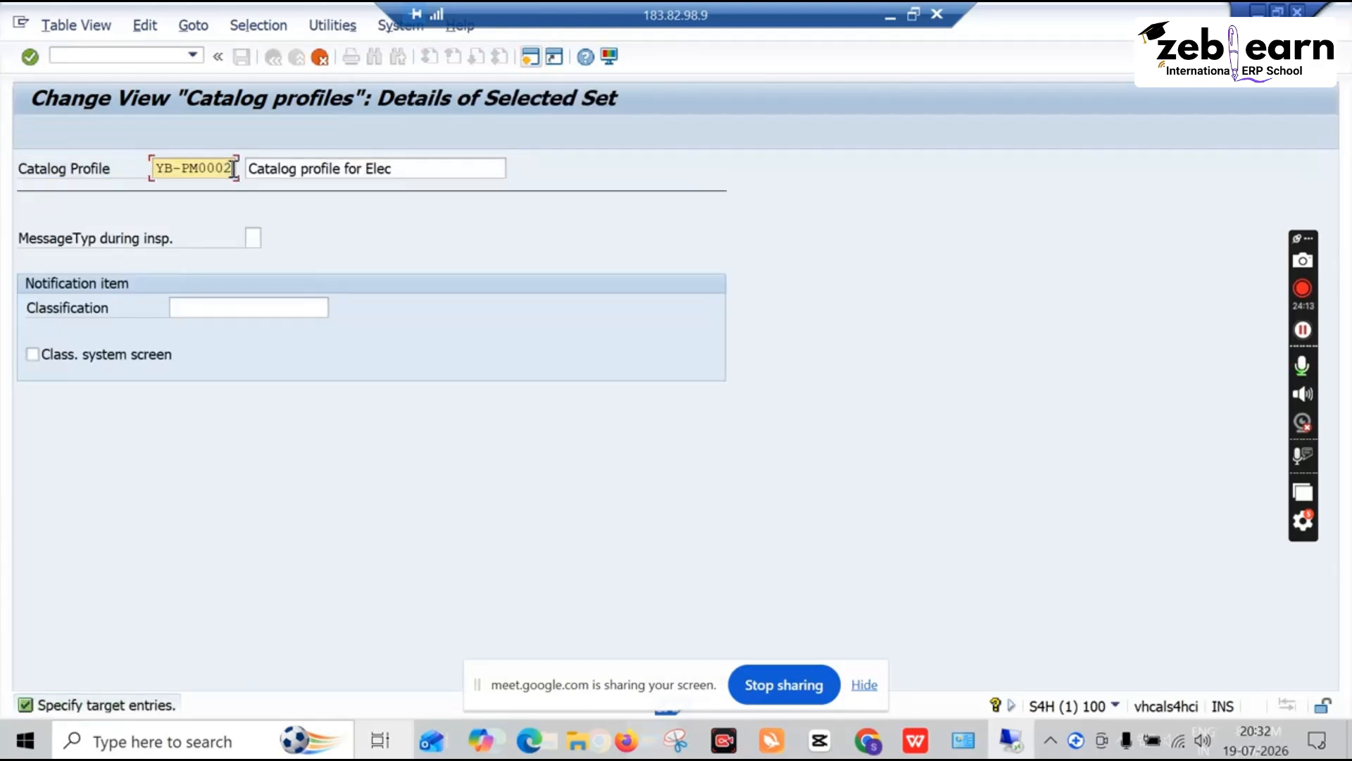
key(BackSpace)
key(BackSpace)
text(22)
Describe the new profile as "Catalog profile for Elec cong" and copy it with all dependent entries
click(407, 167)
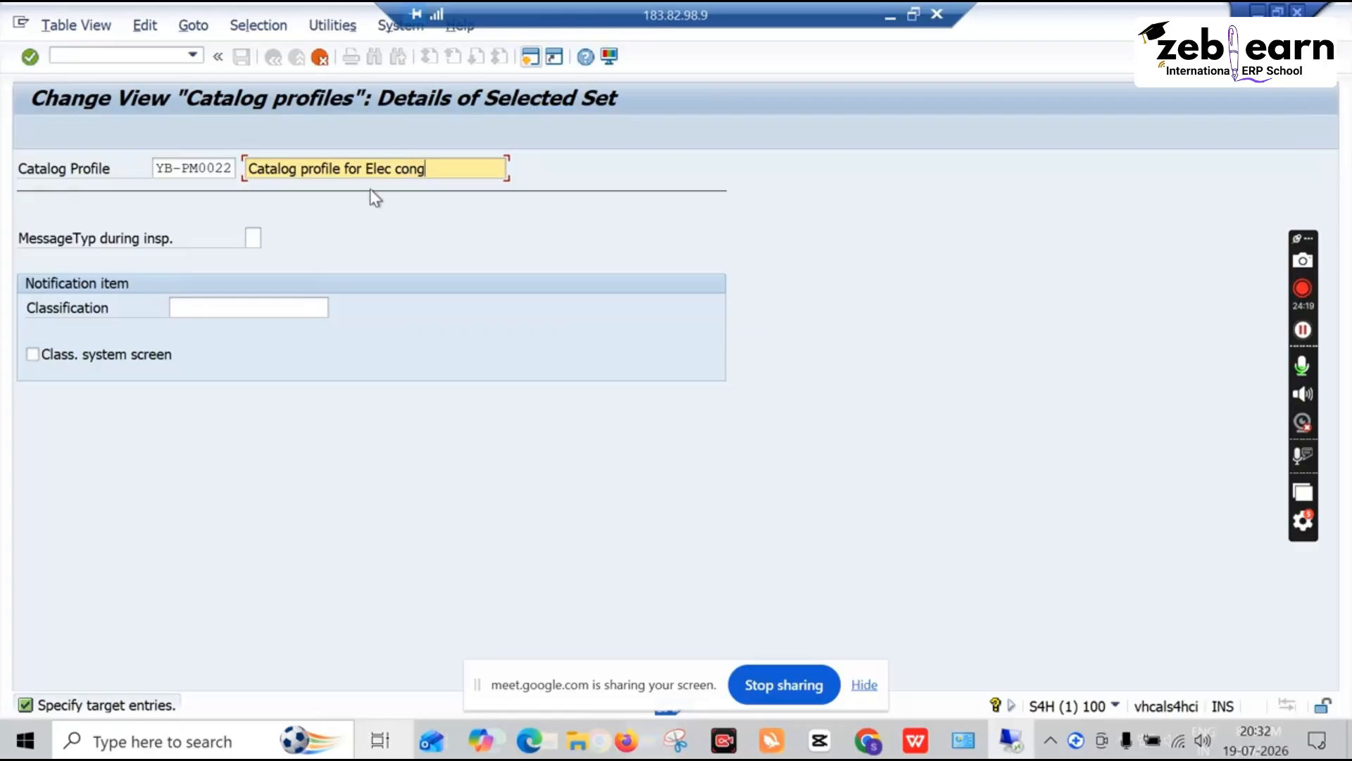
key(Return)
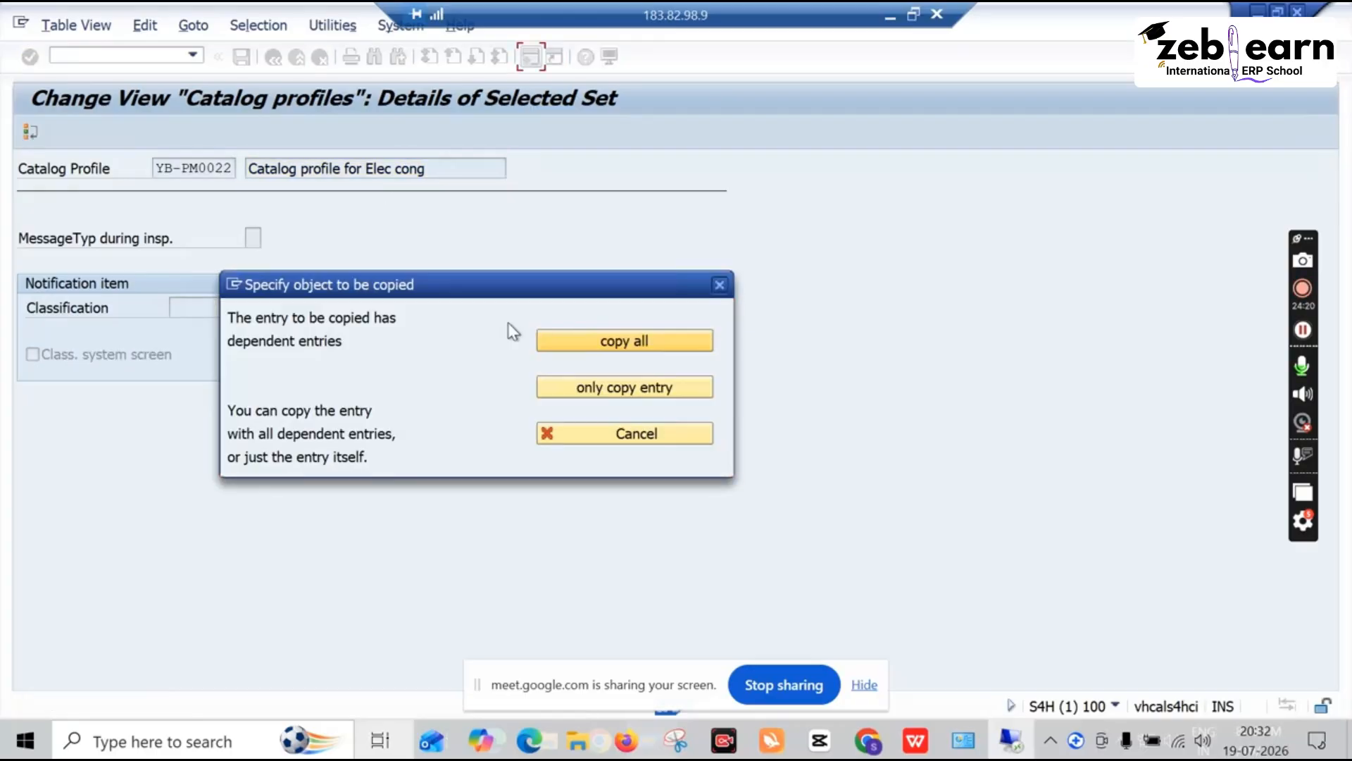
click(556, 339)
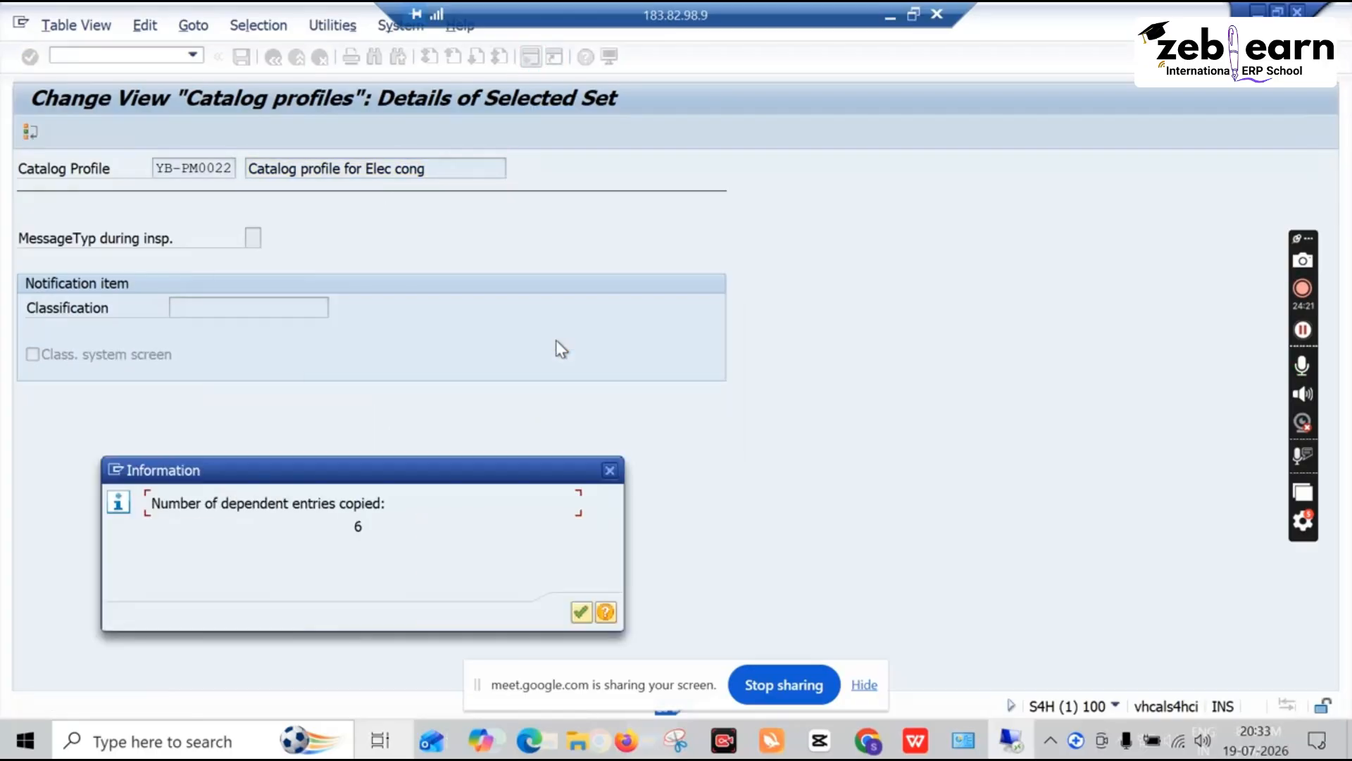
click(580, 611)
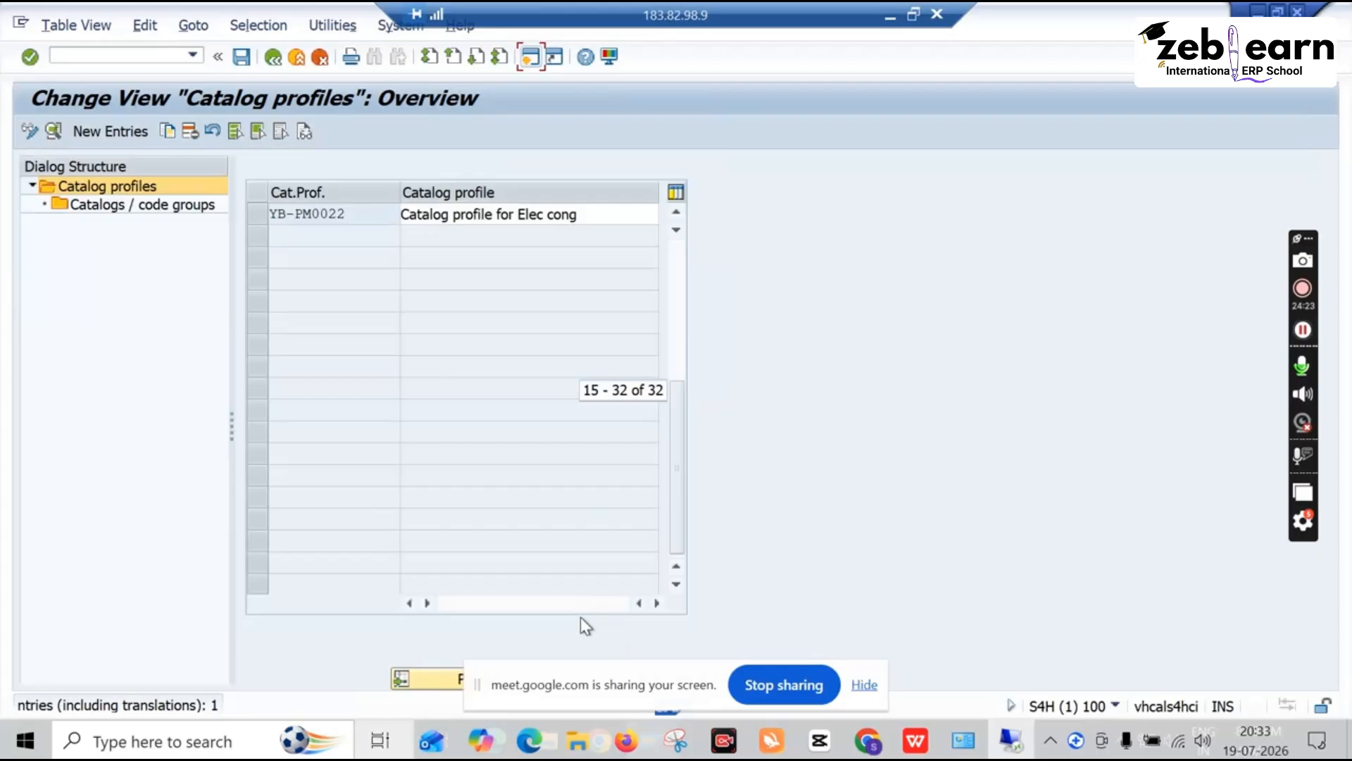
Save profile YB-PM0022 in the proposed customizing request and open its Catalogs / code groups
click(261, 215)
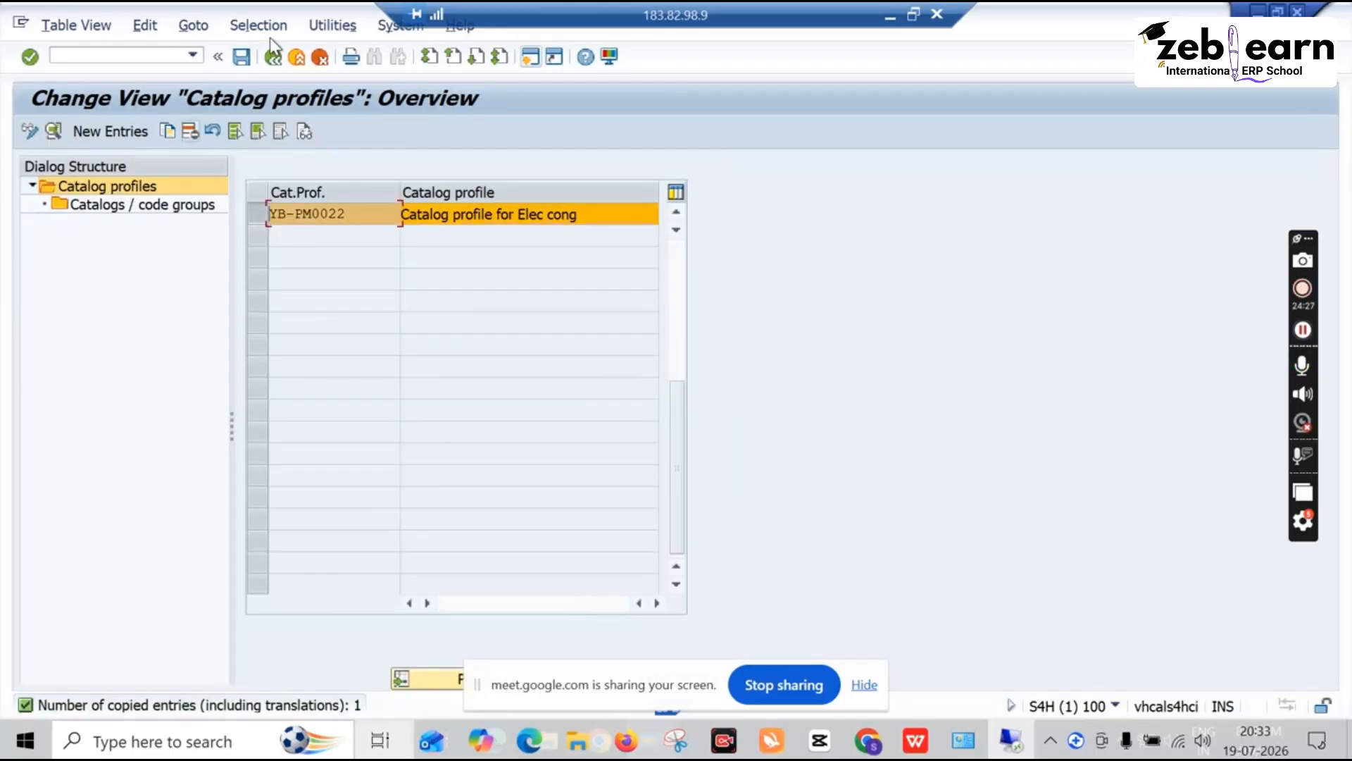
click(241, 58)
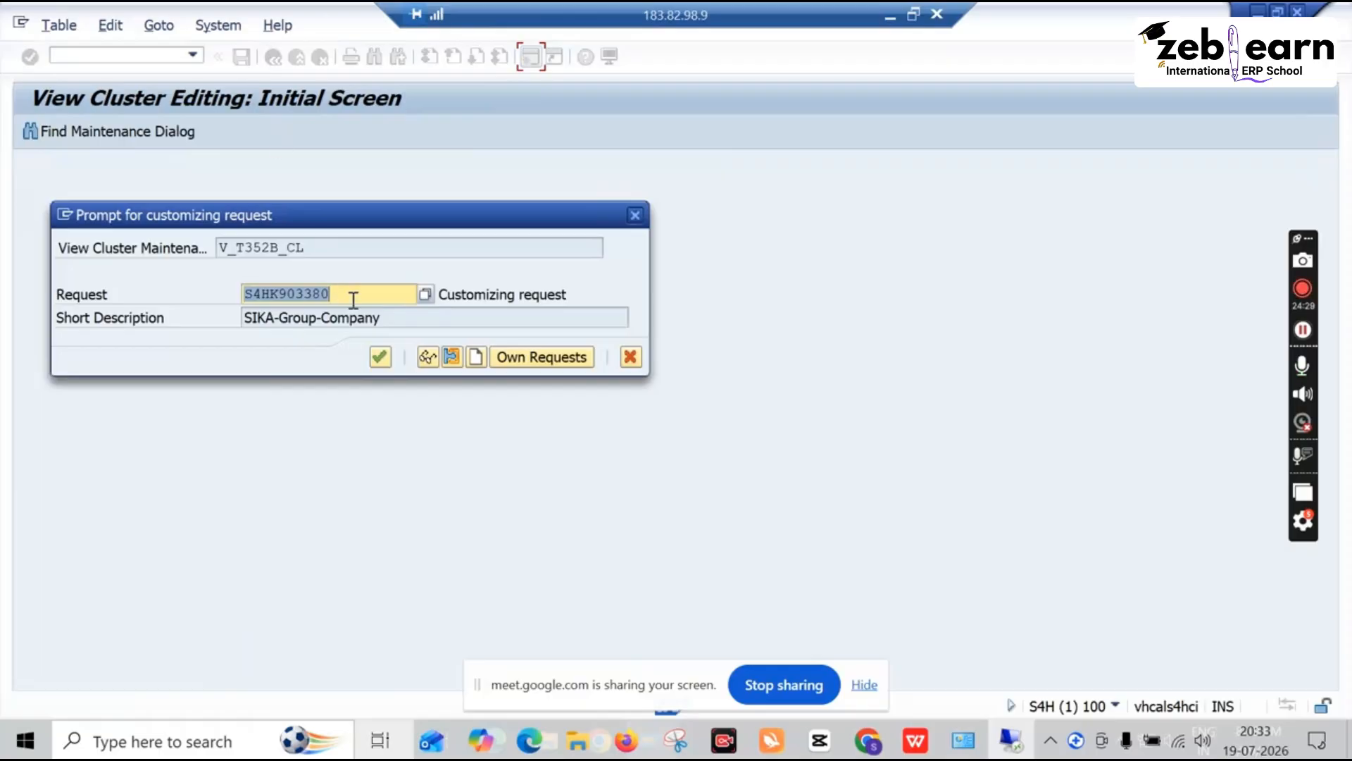
click(379, 355)
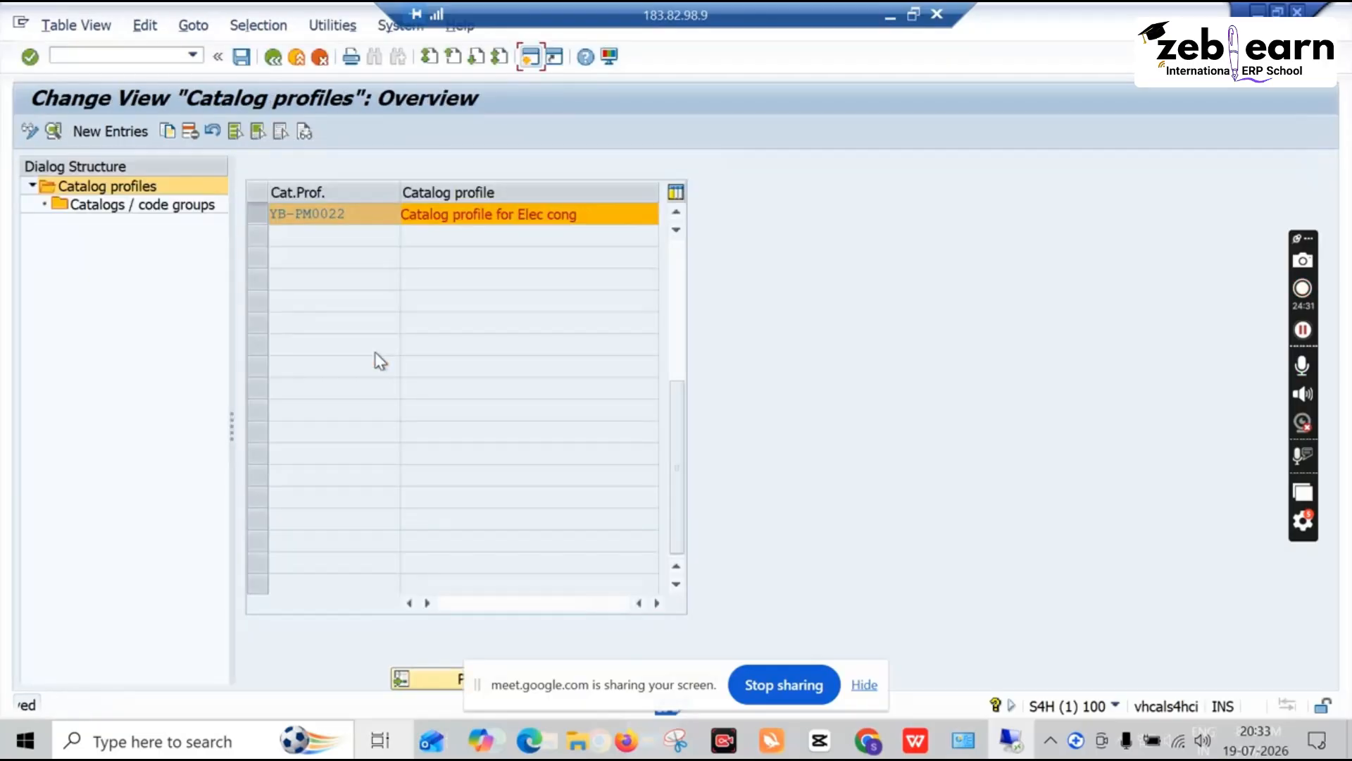
click(103, 209)
double_click(102, 208)
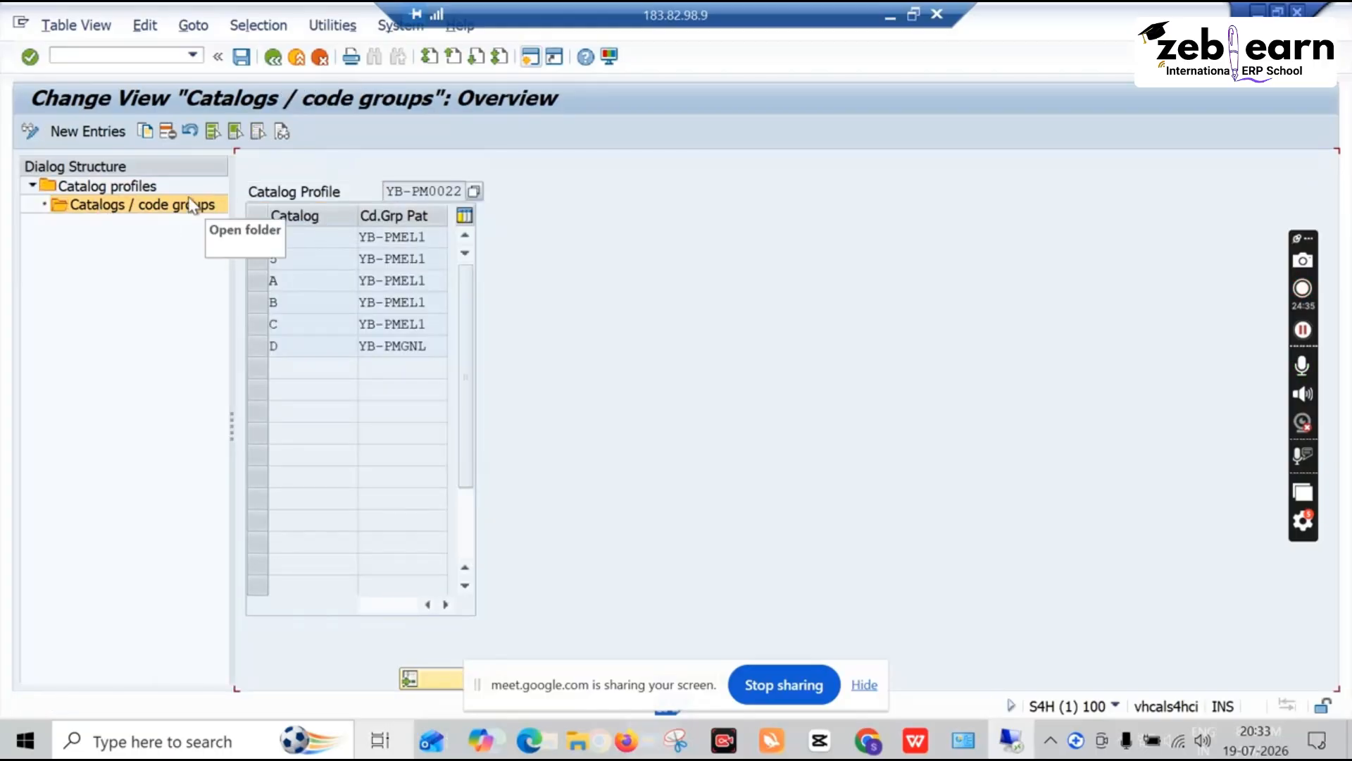
Create new catalog entries 2 (Tasks), 5 (Causes) and A (Activities (PM)) for catalog profile YB-PM0022
click(107, 134)
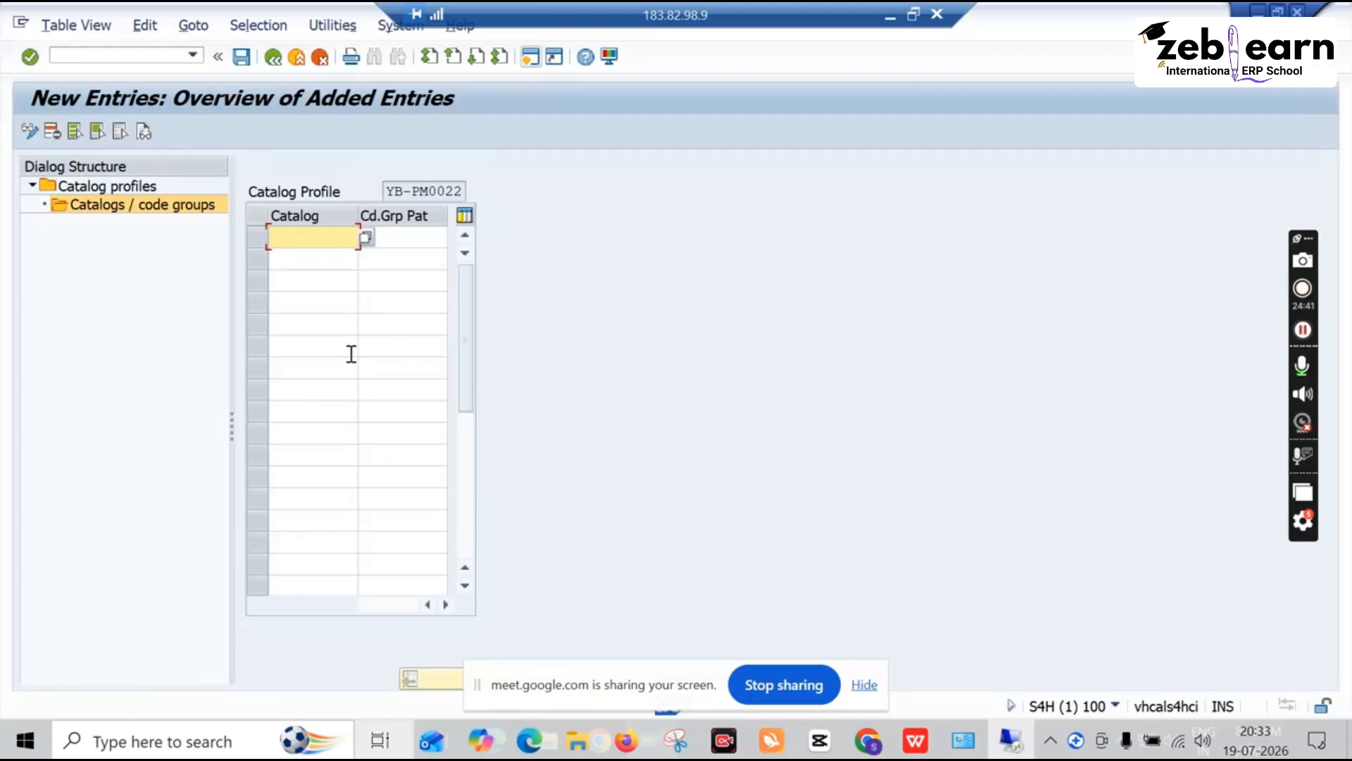
click(365, 238)
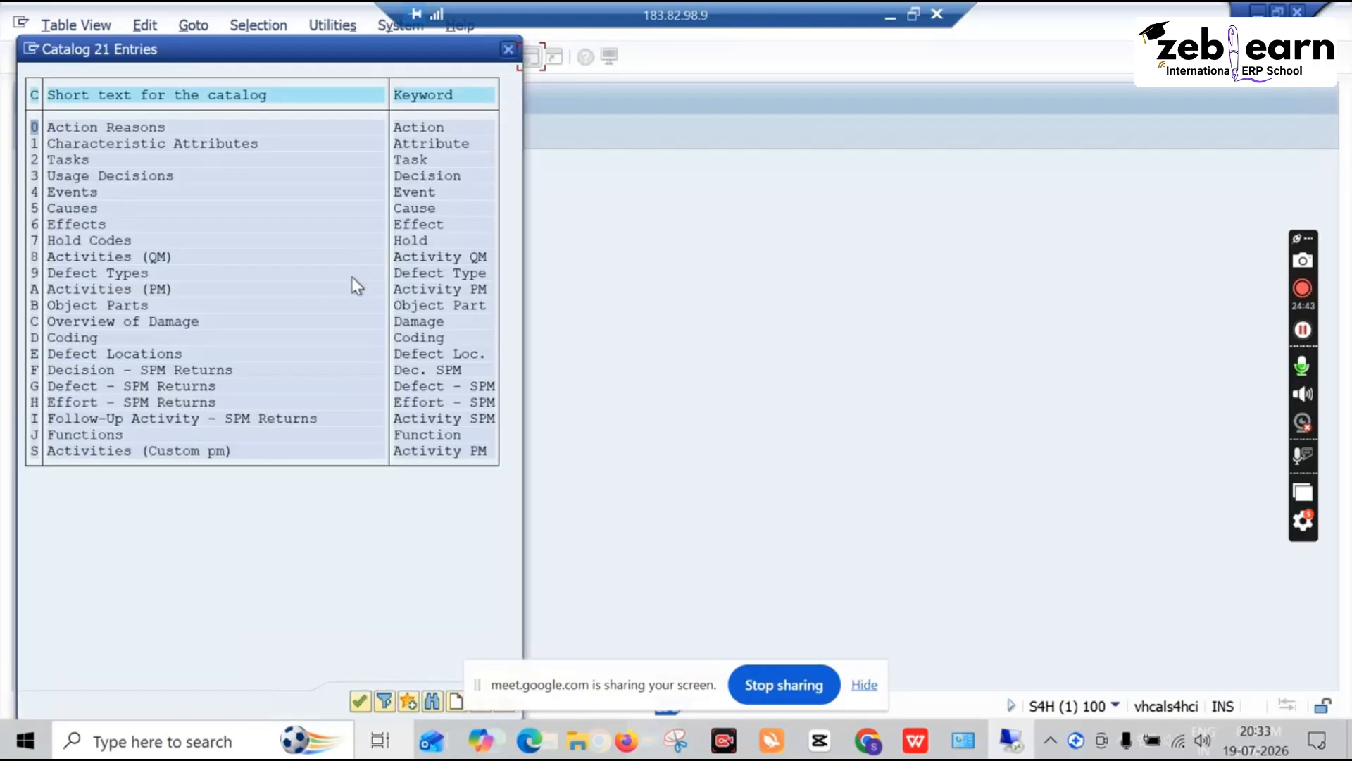
double_click(74, 160)
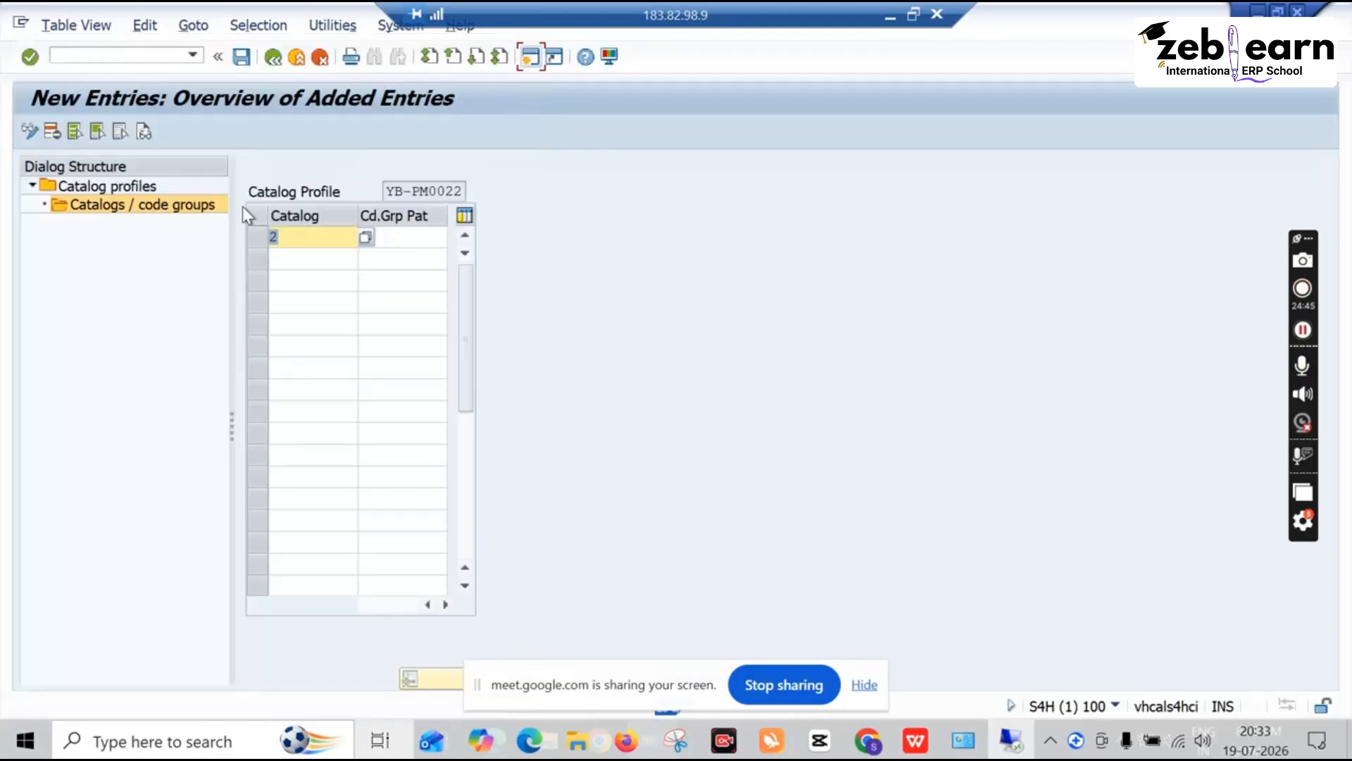
click(325, 258)
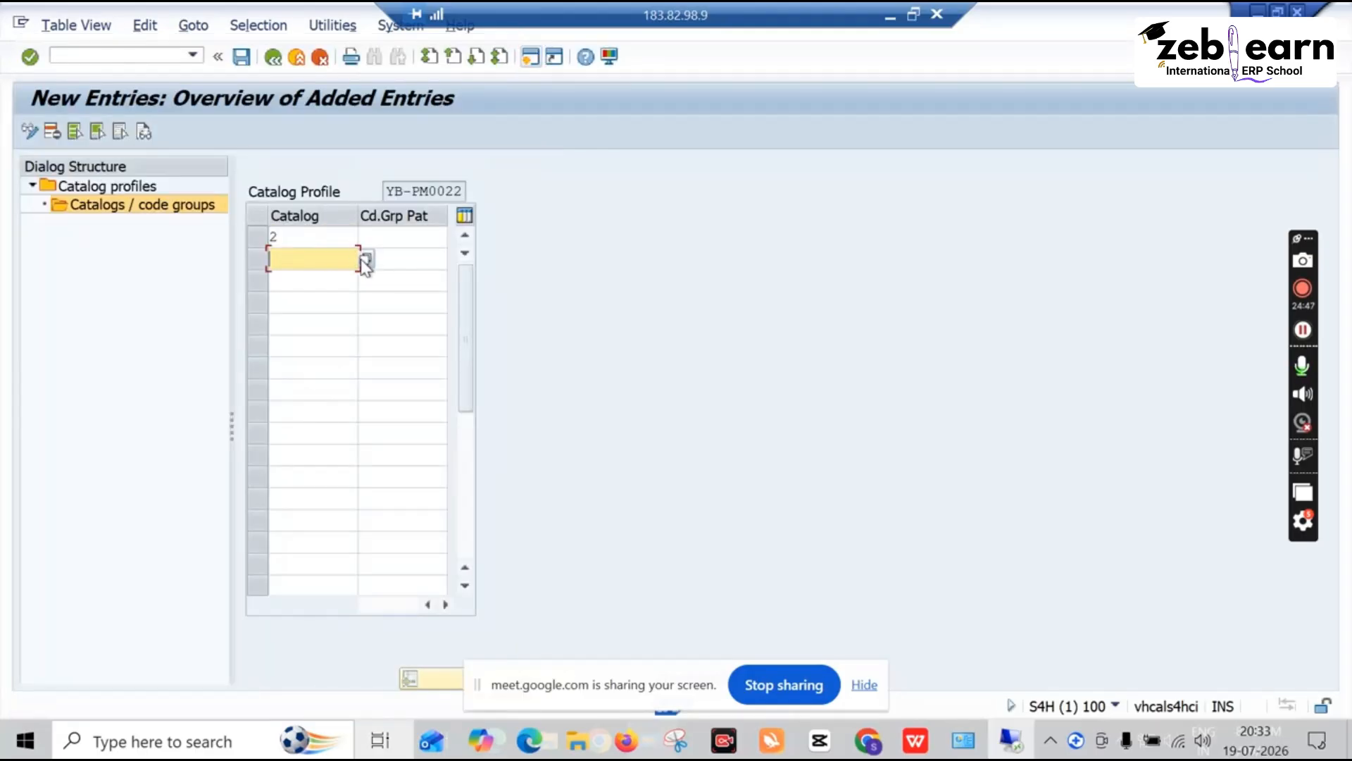
click(365, 261)
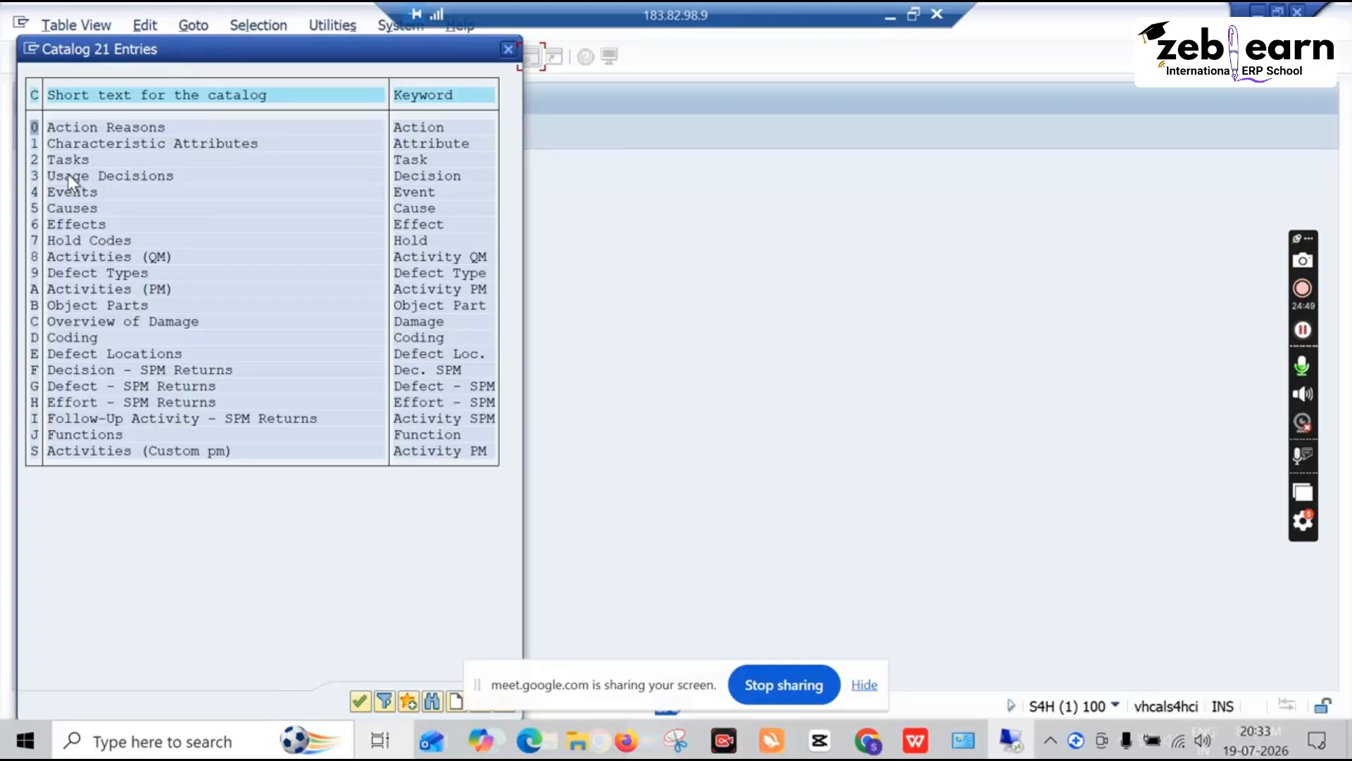
double_click(78, 208)
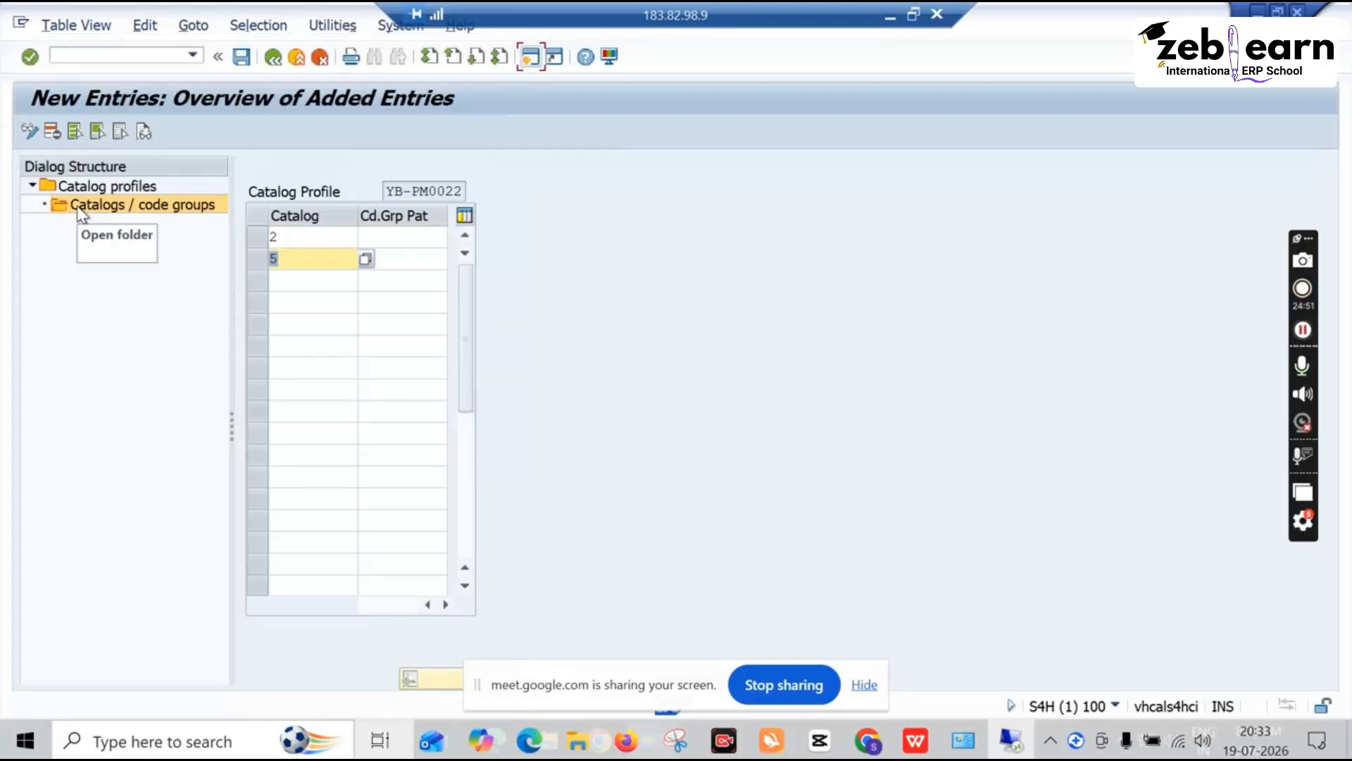
click(278, 280)
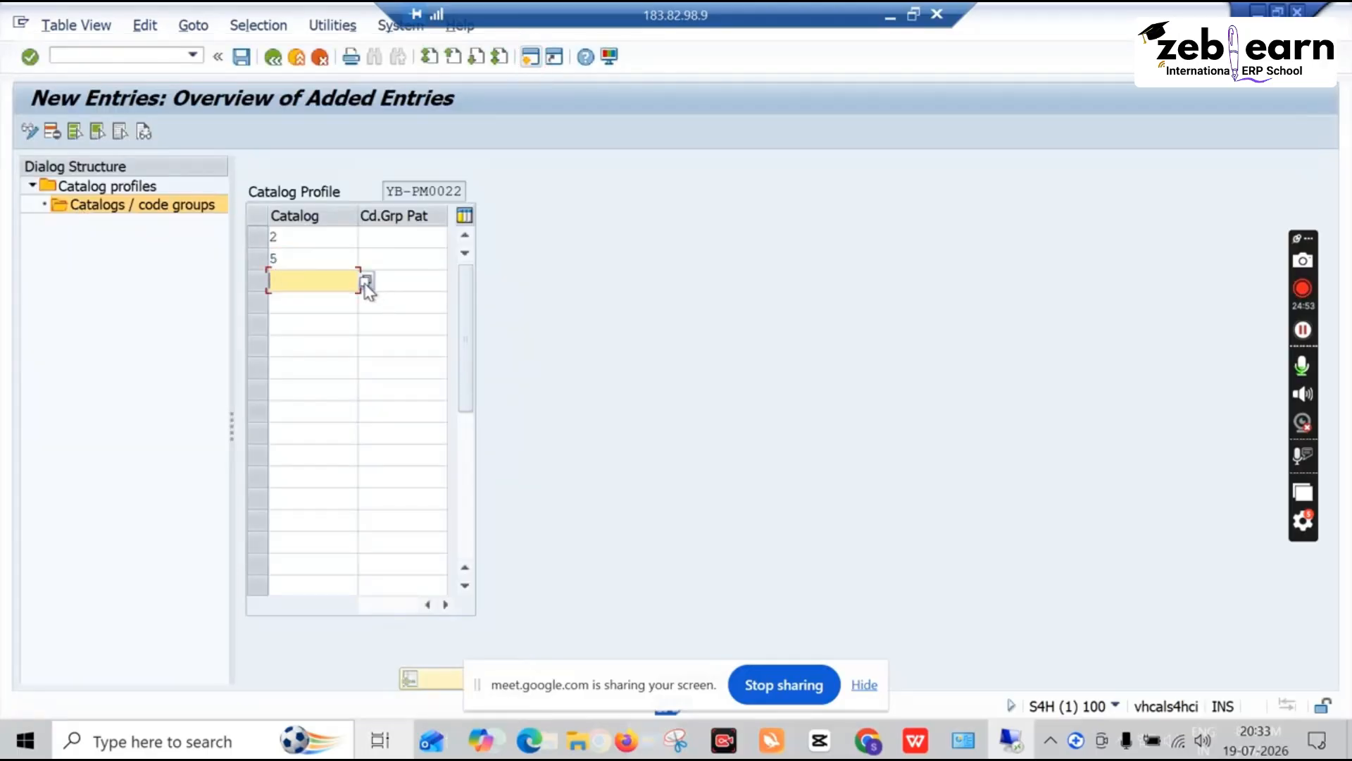
click(365, 280)
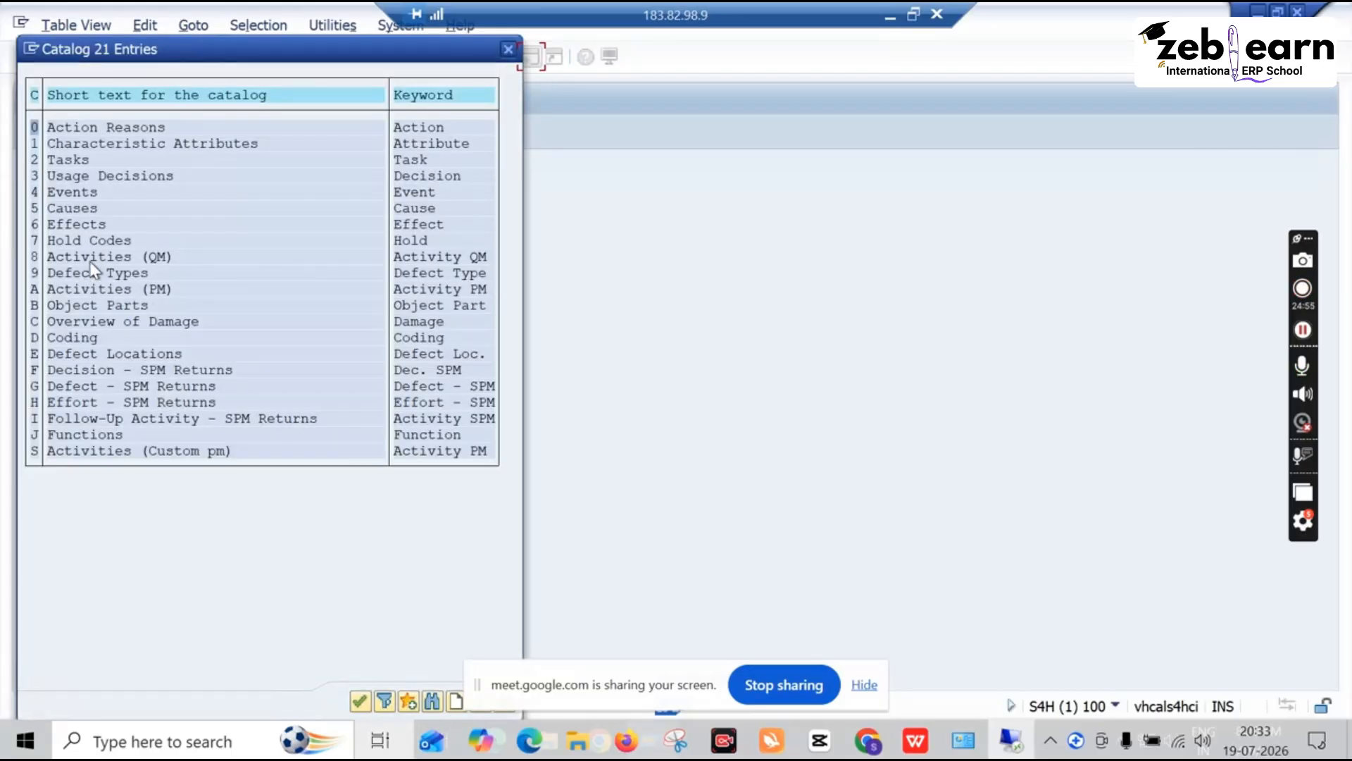
double_click(93, 296)
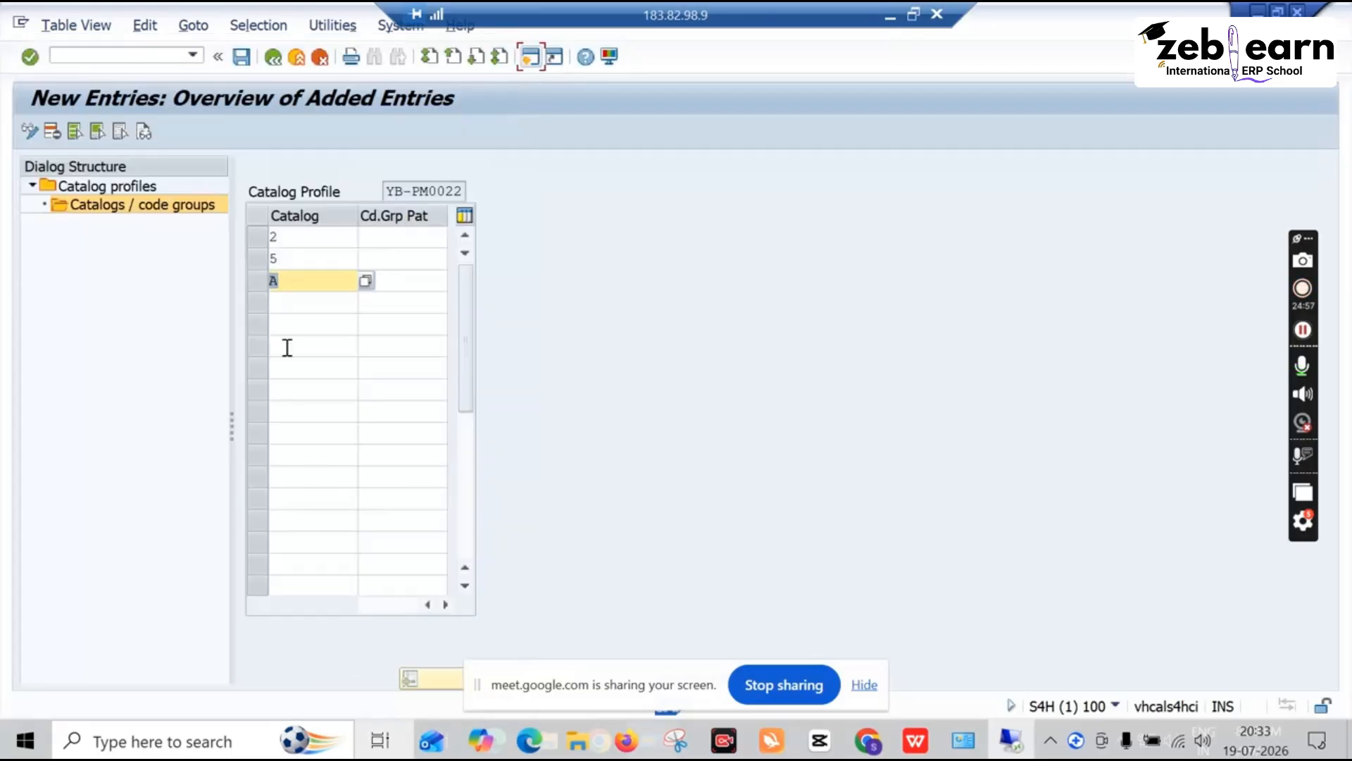
Add catalogs S (Activities (Custom pm)) and C (Overview of Damage) to the profile's new entries and save them
click(339, 304)
click(365, 303)
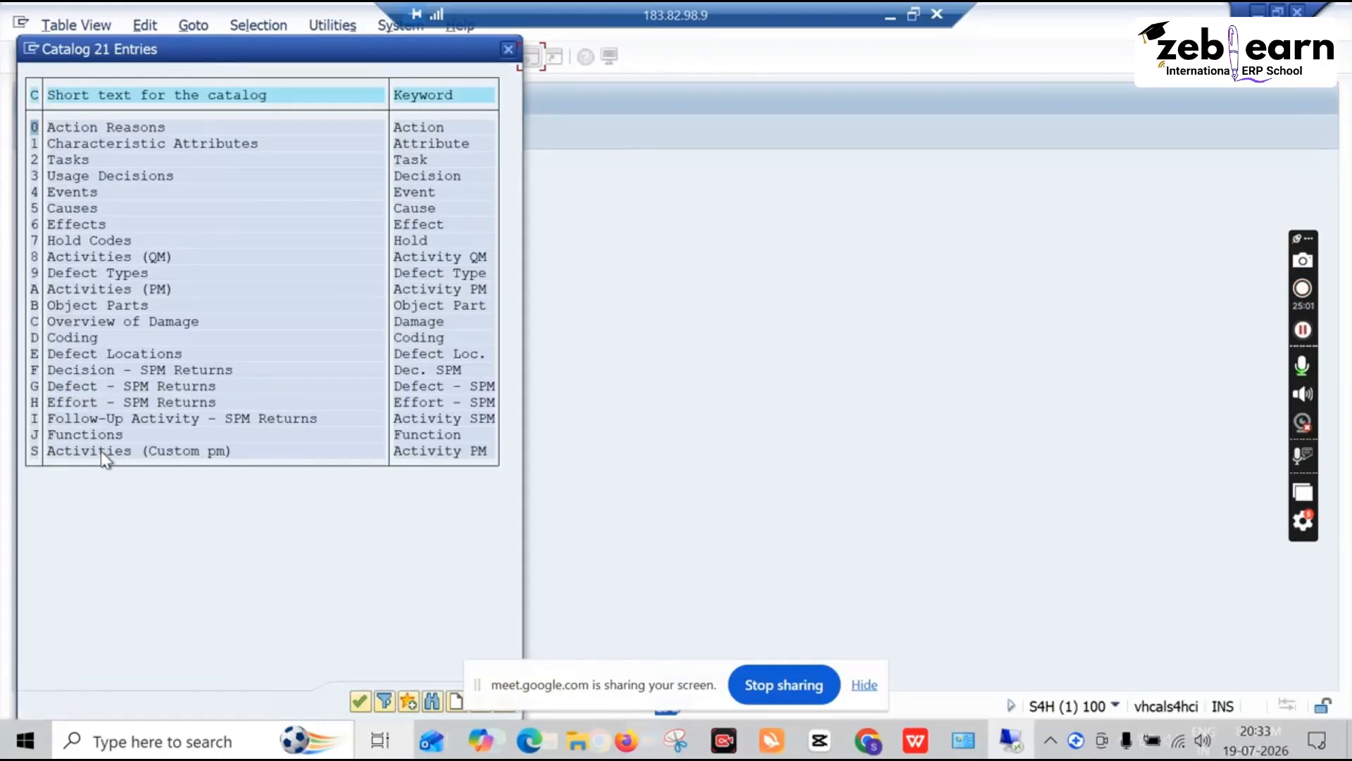
double_click(100, 451)
click(351, 322)
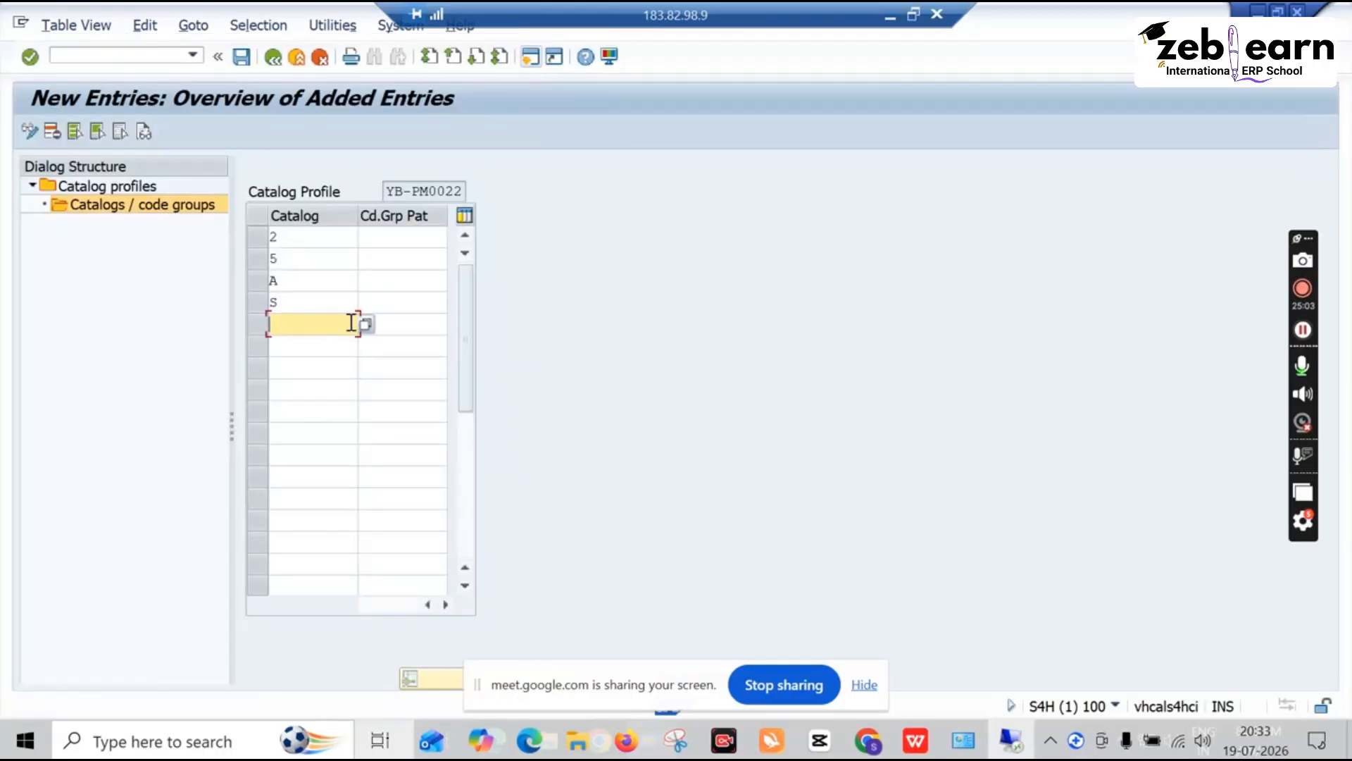
click(364, 324)
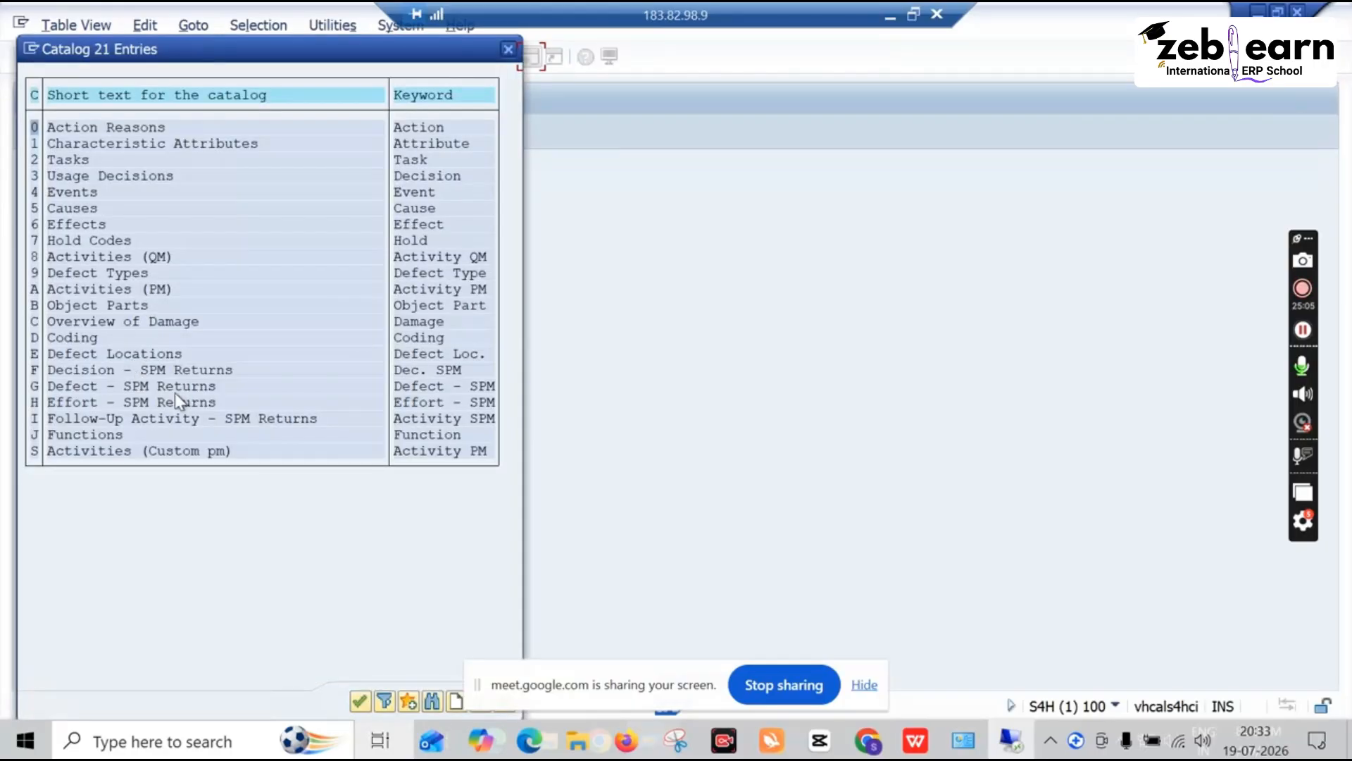
double_click(127, 323)
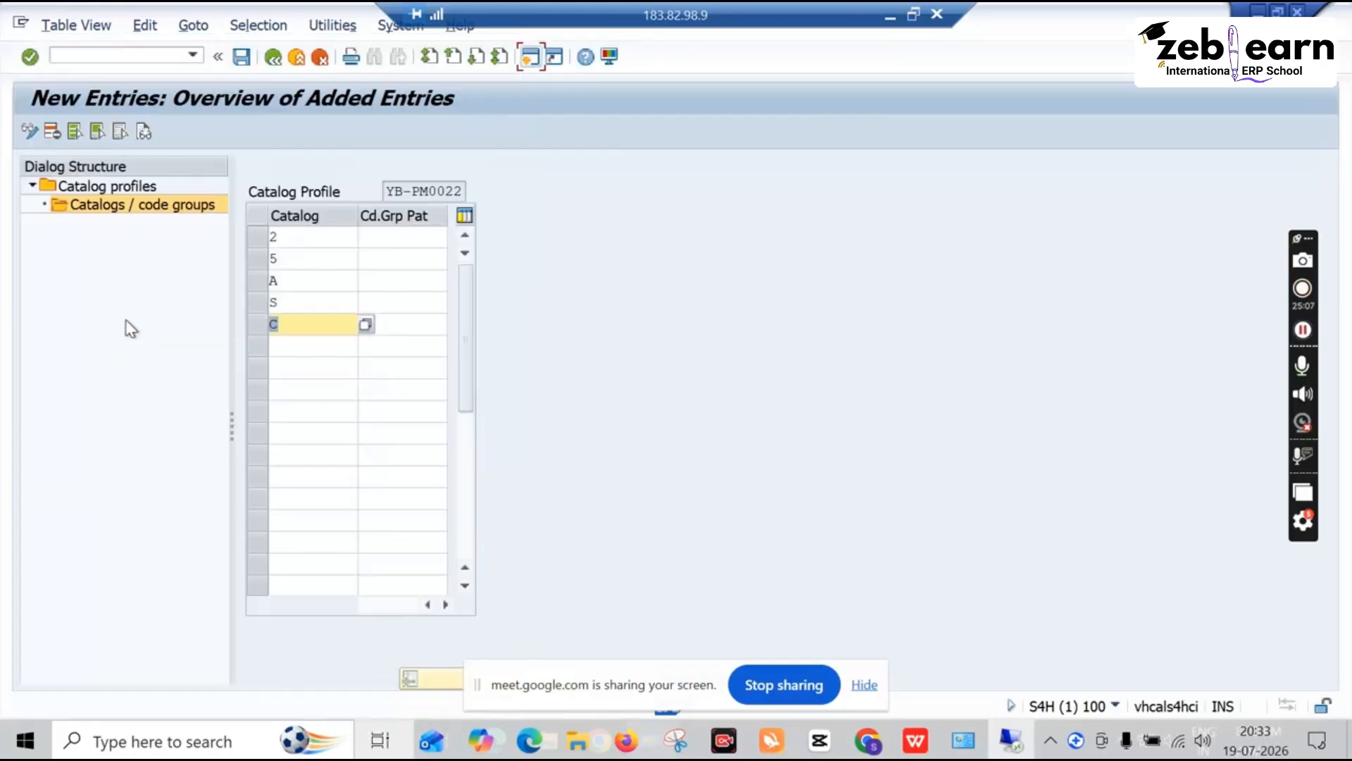
key(Return)
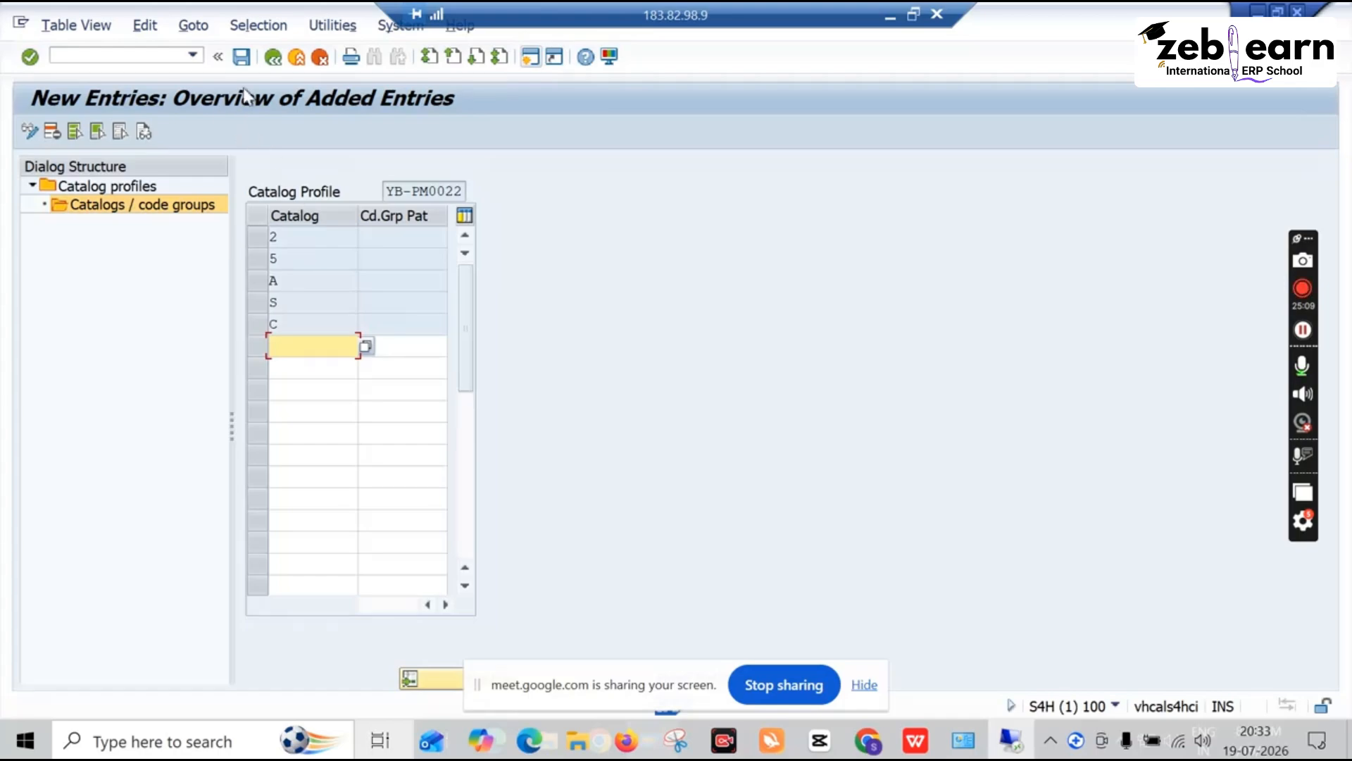
click(241, 62)
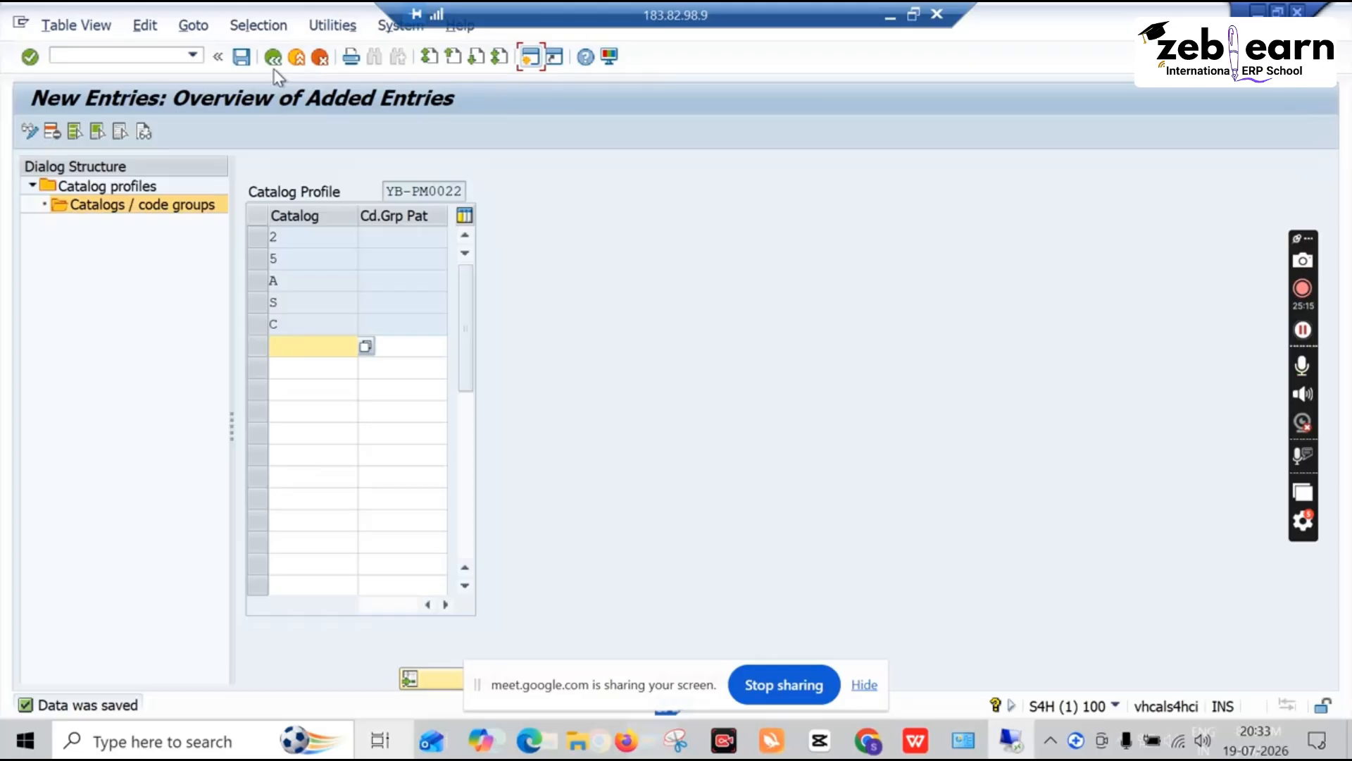
Leave the catalogs of YB-PM0022, review the profile list in Define Catalog Profile, and return to the IMG structure
click(273, 60)
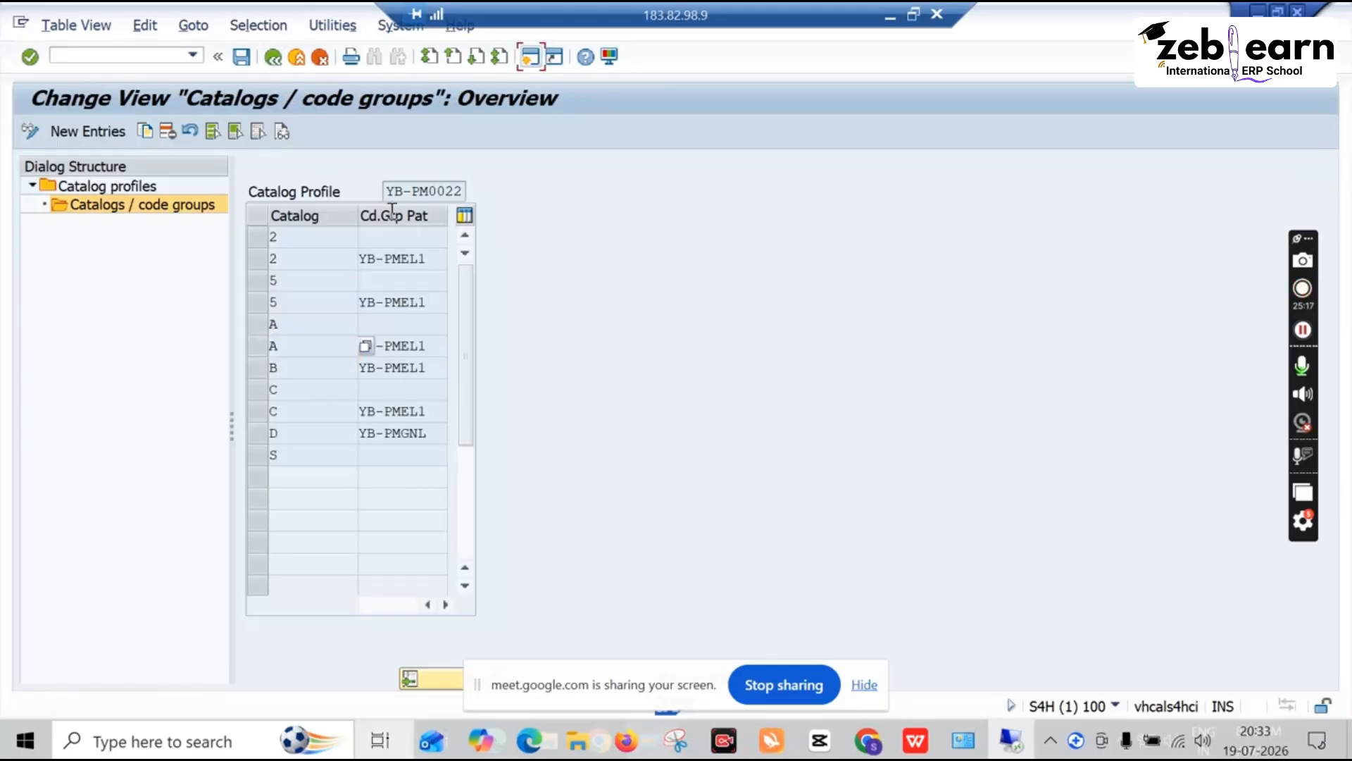
click(242, 57)
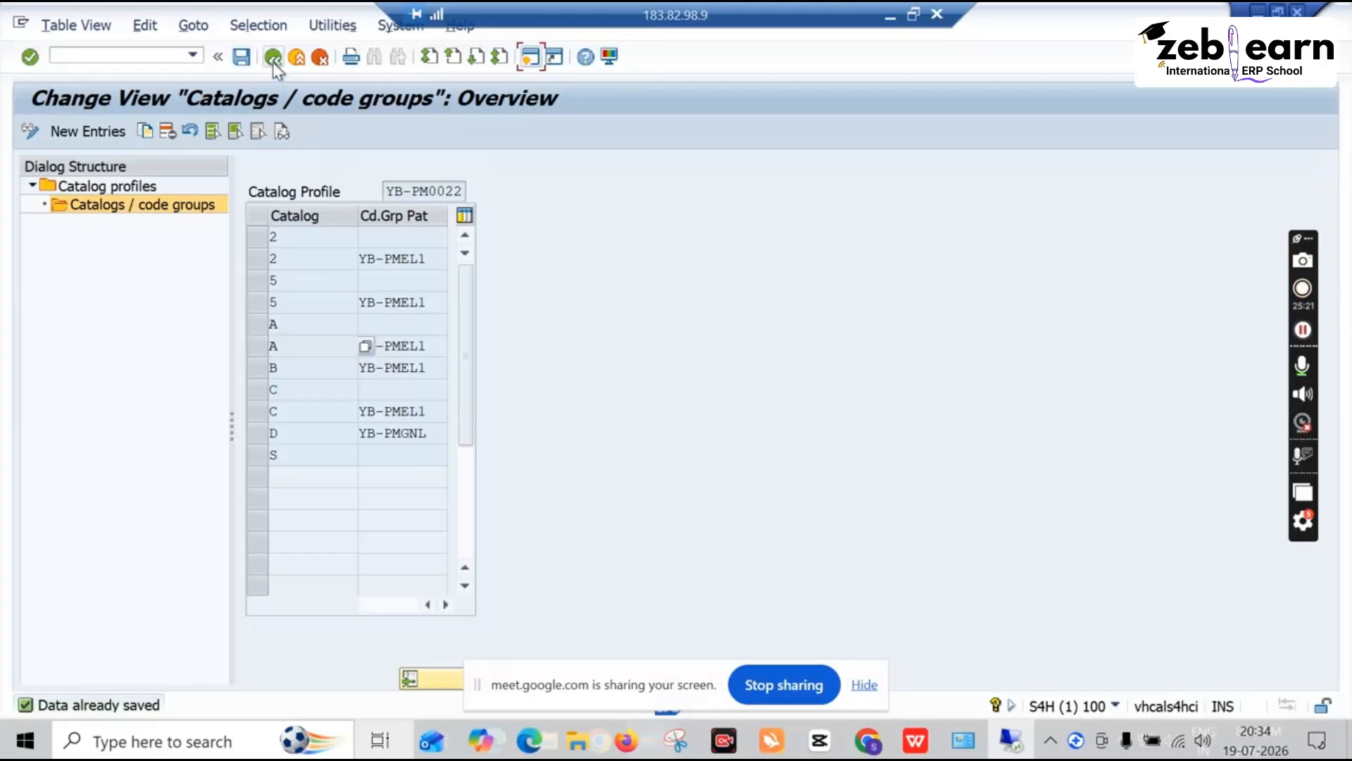
click(273, 59)
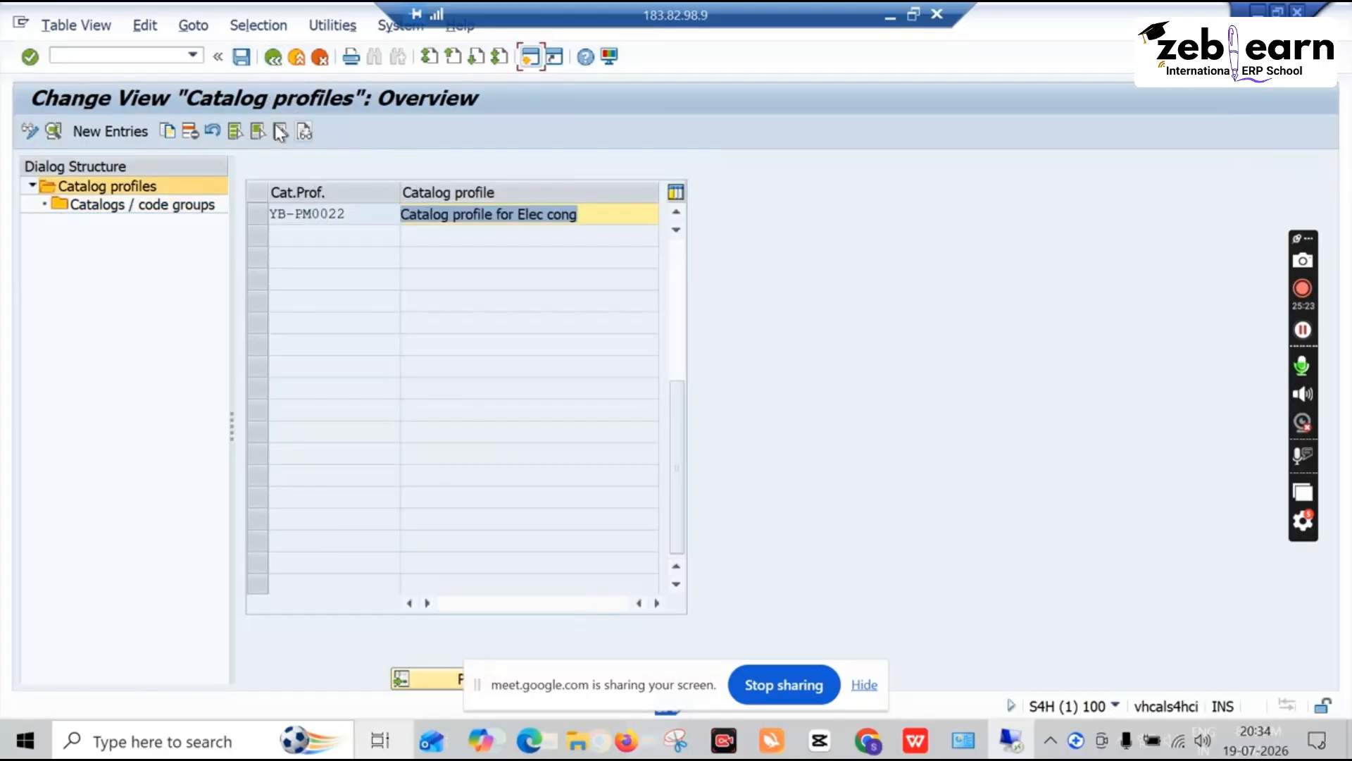
click(280, 59)
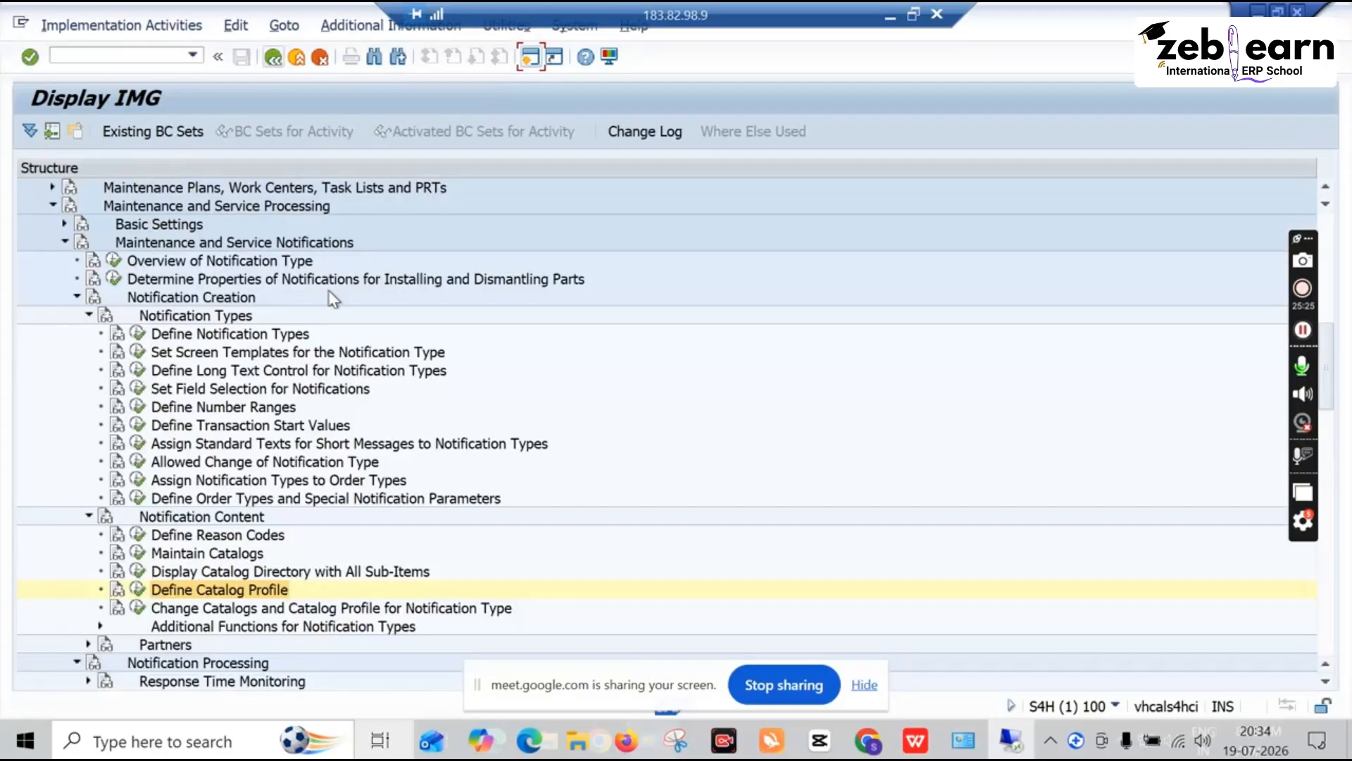
click(137, 589)
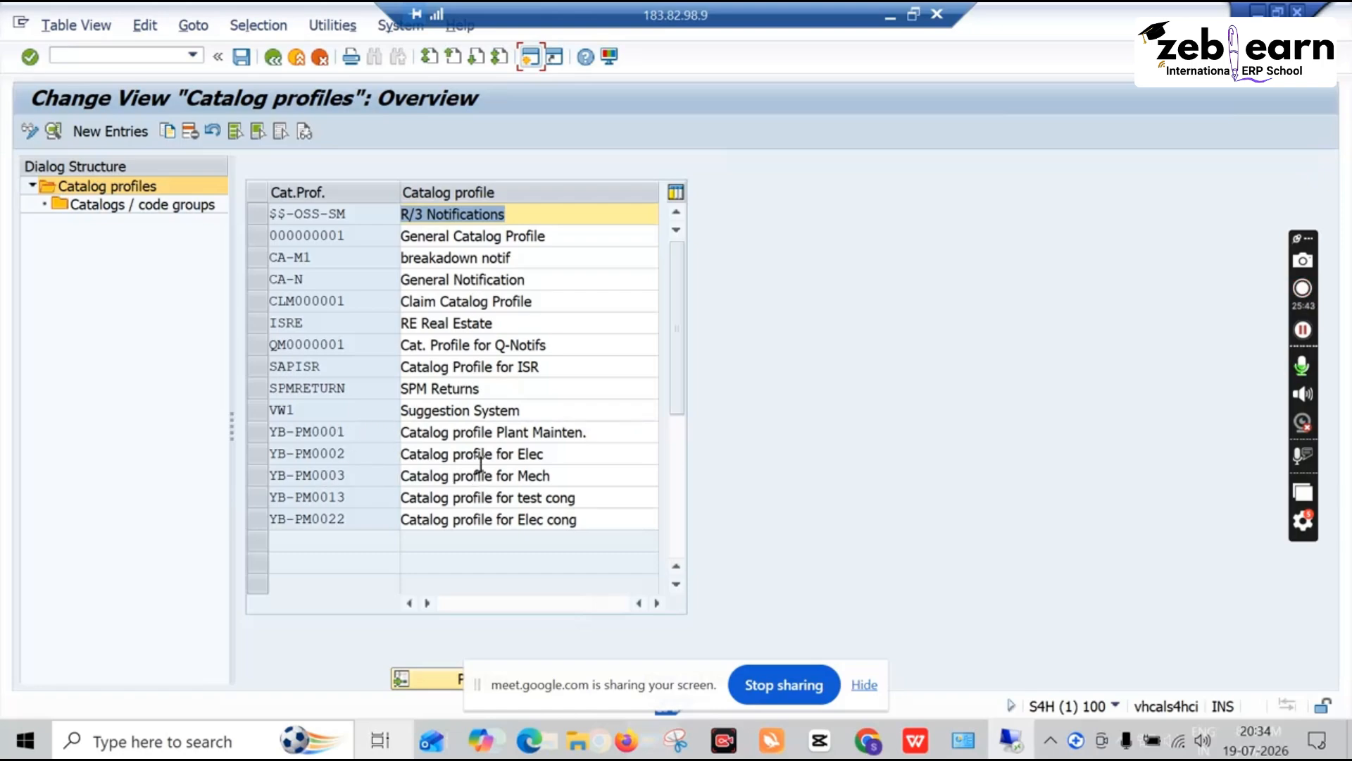
click(274, 58)
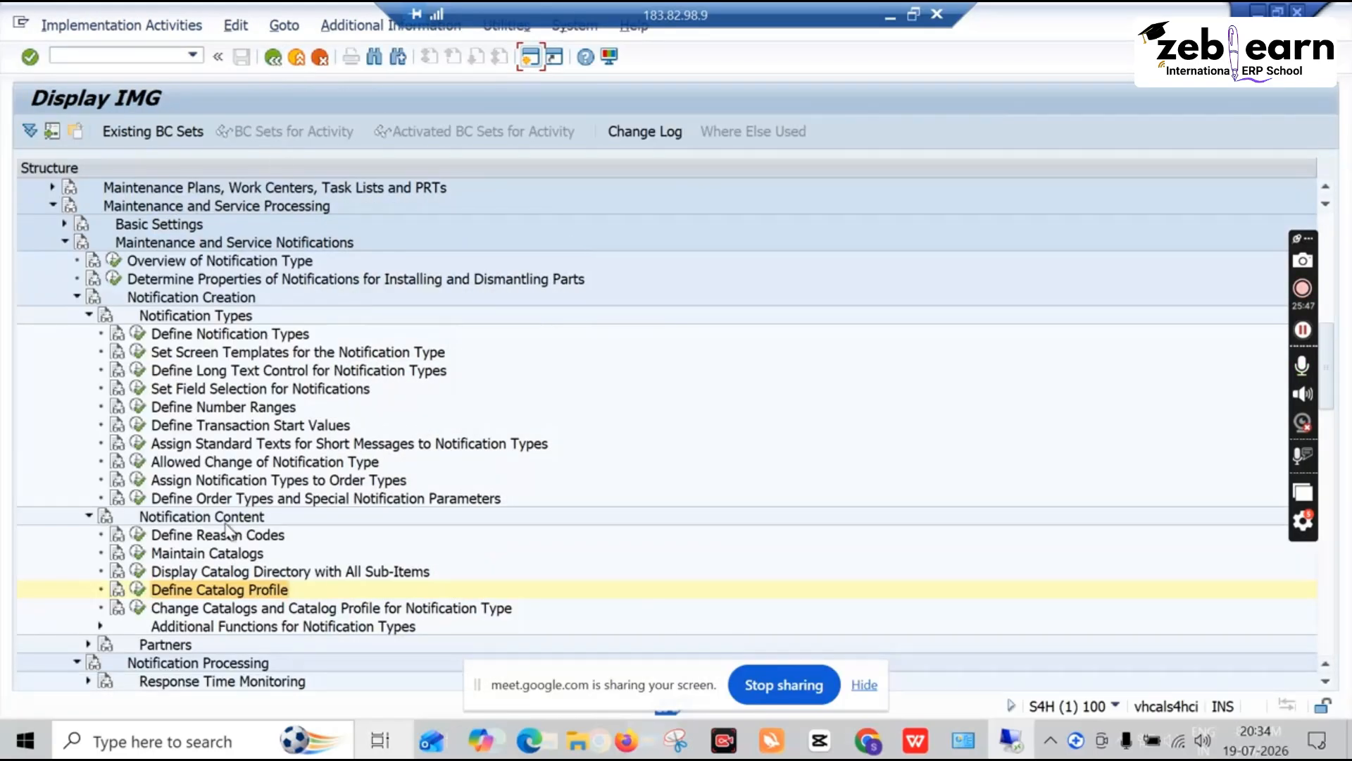
Open Change Catalogs and Catalog Profile for Notification Type and review the catalog assignments of notification type M1
scroll(232, 595, down, 3)
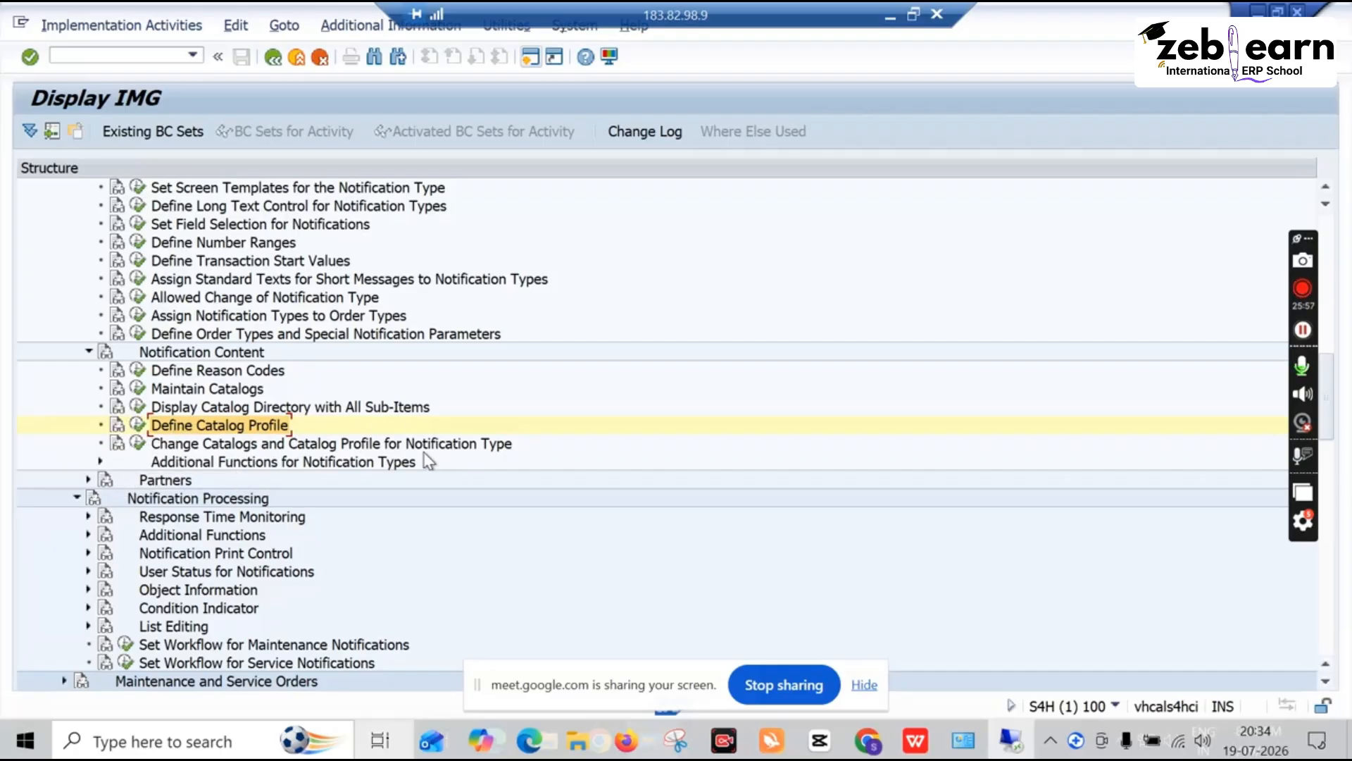
click(141, 446)
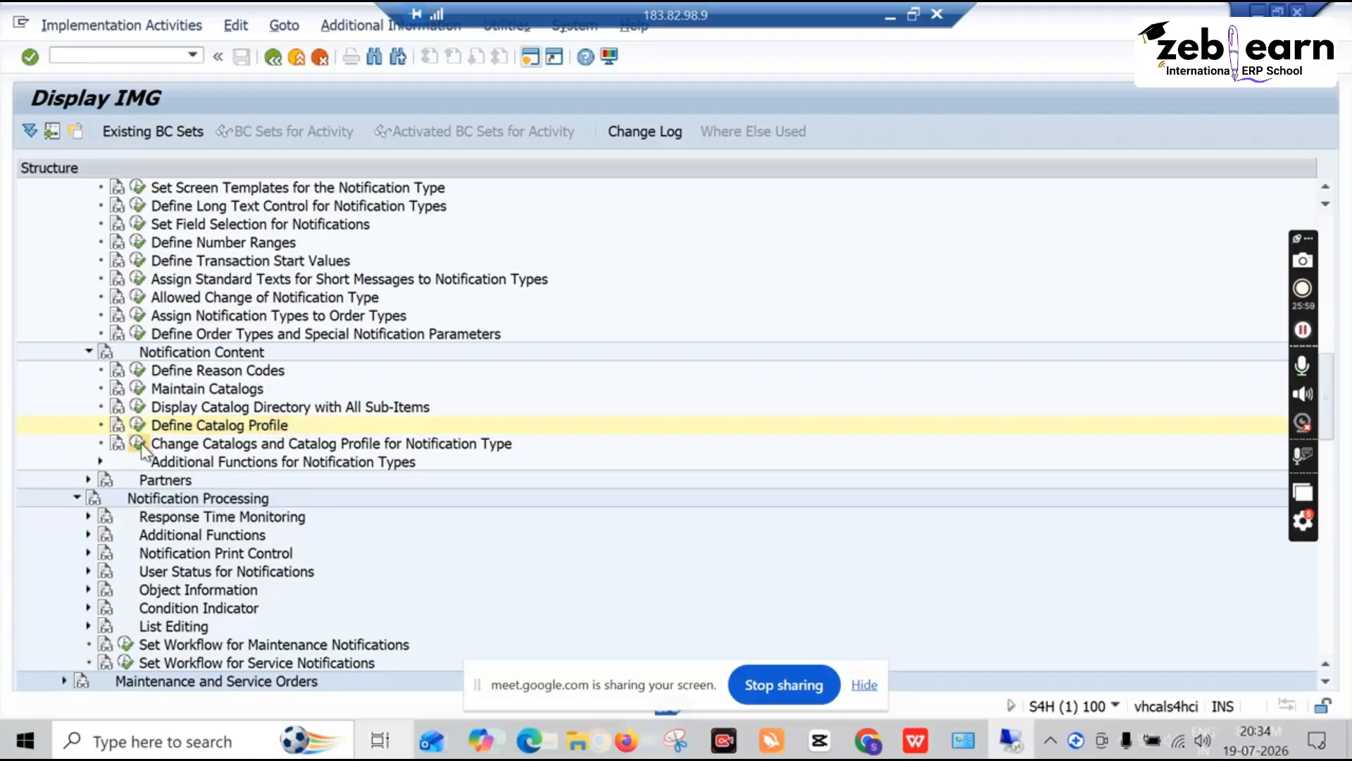
scroll(170, 513, down, 1)
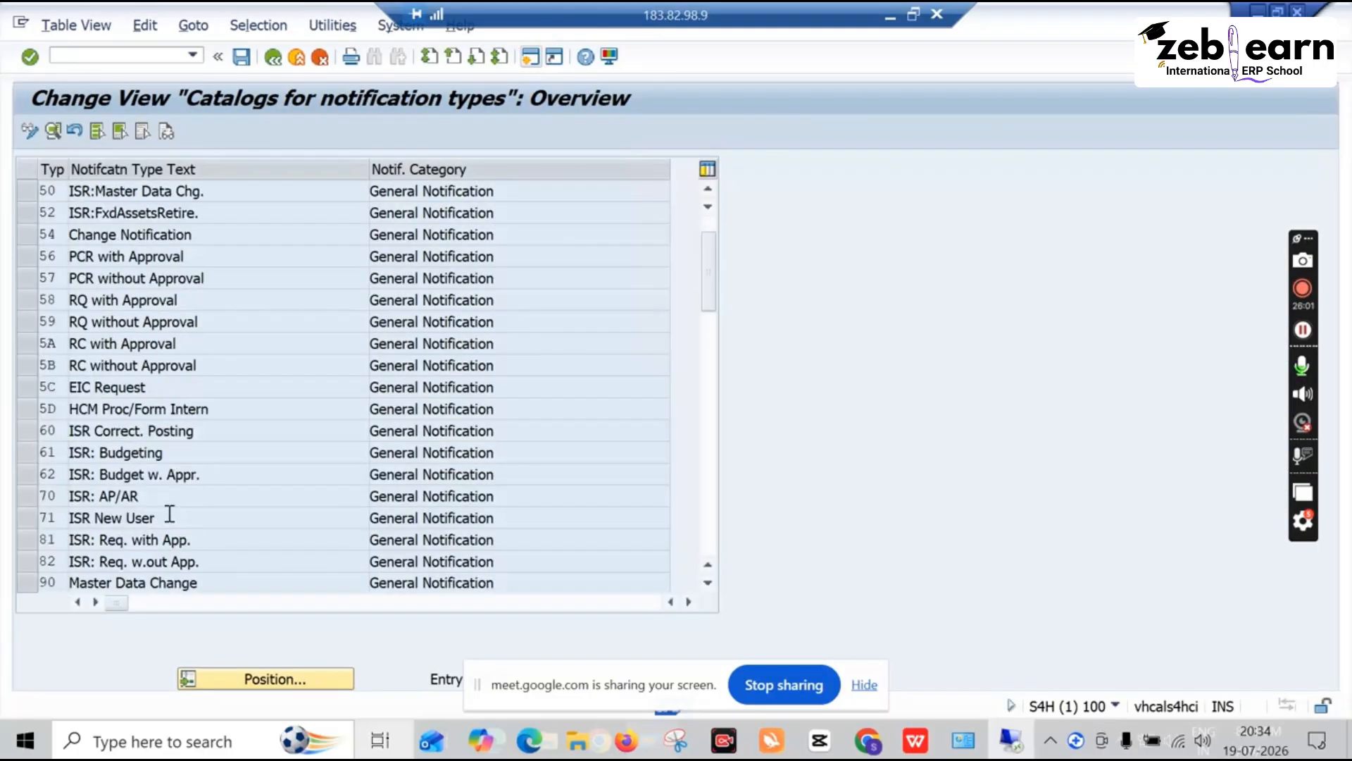
scroll(169, 514, down, 8)
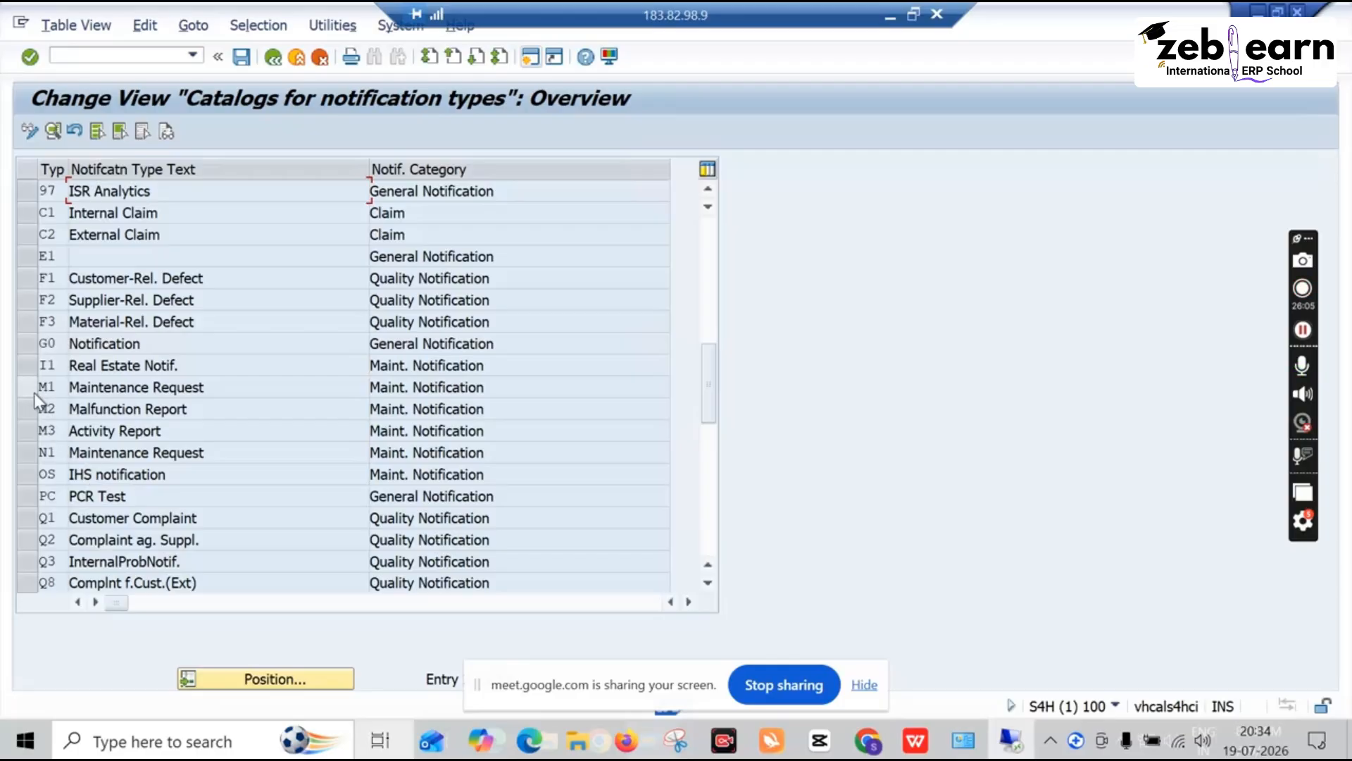
double_click(51, 387)
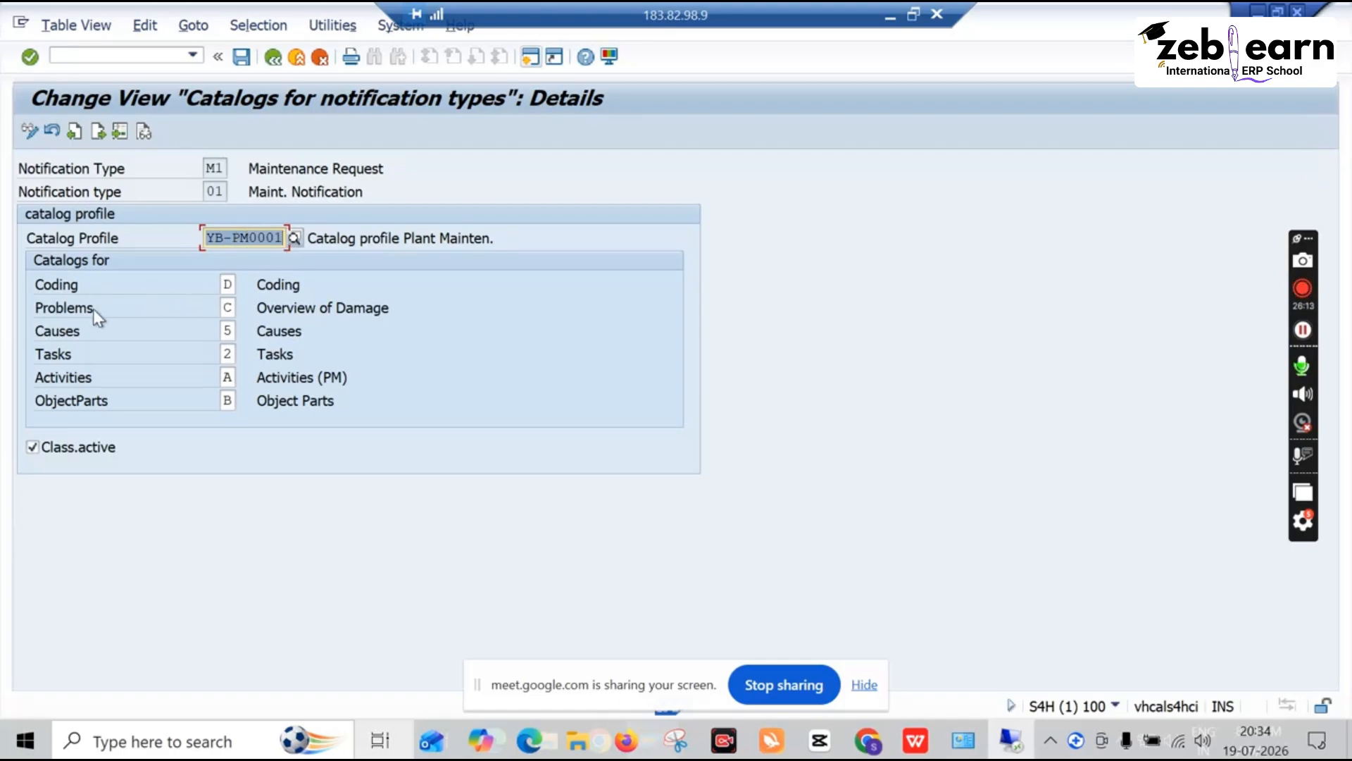
click(273, 58)
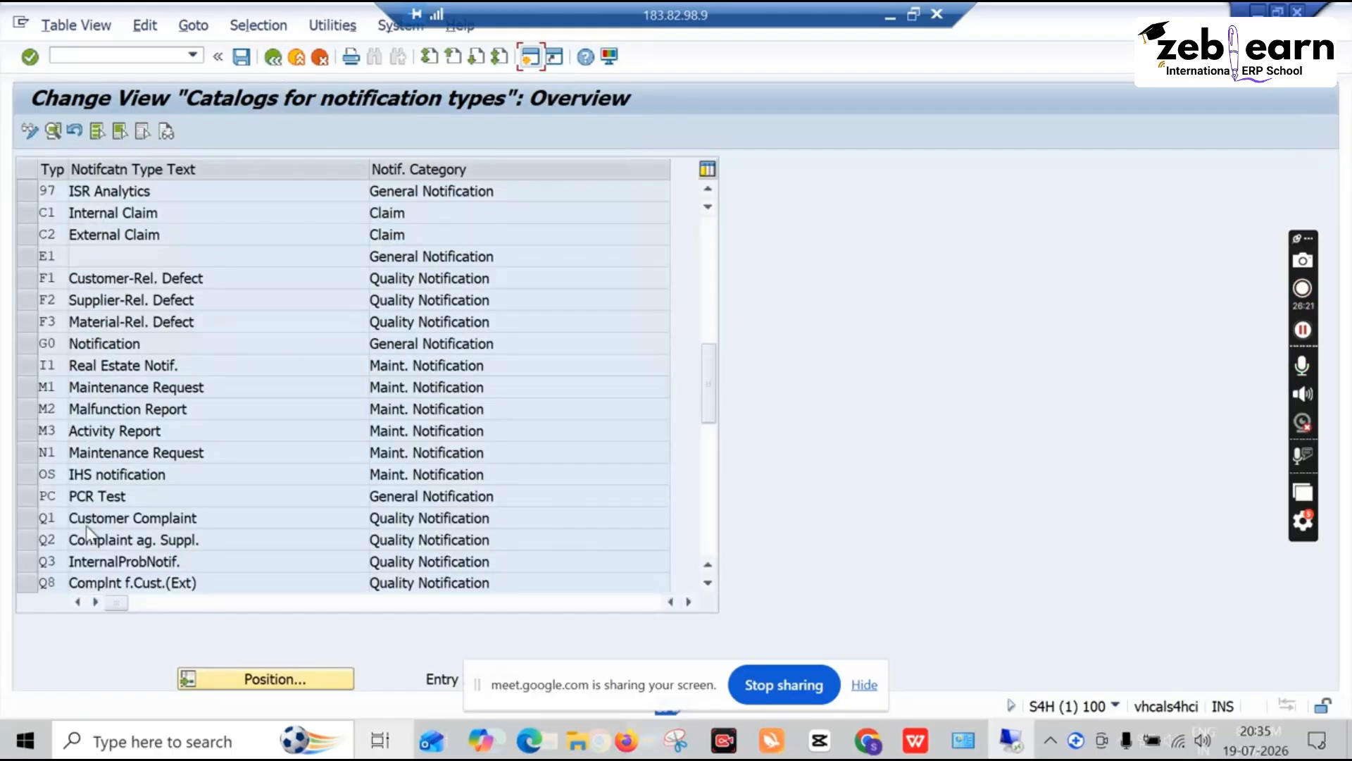
Open the catalog details of notification type N1 and assign catalog D to Coding
scroll(86, 525, down, 1)
double_click(59, 393)
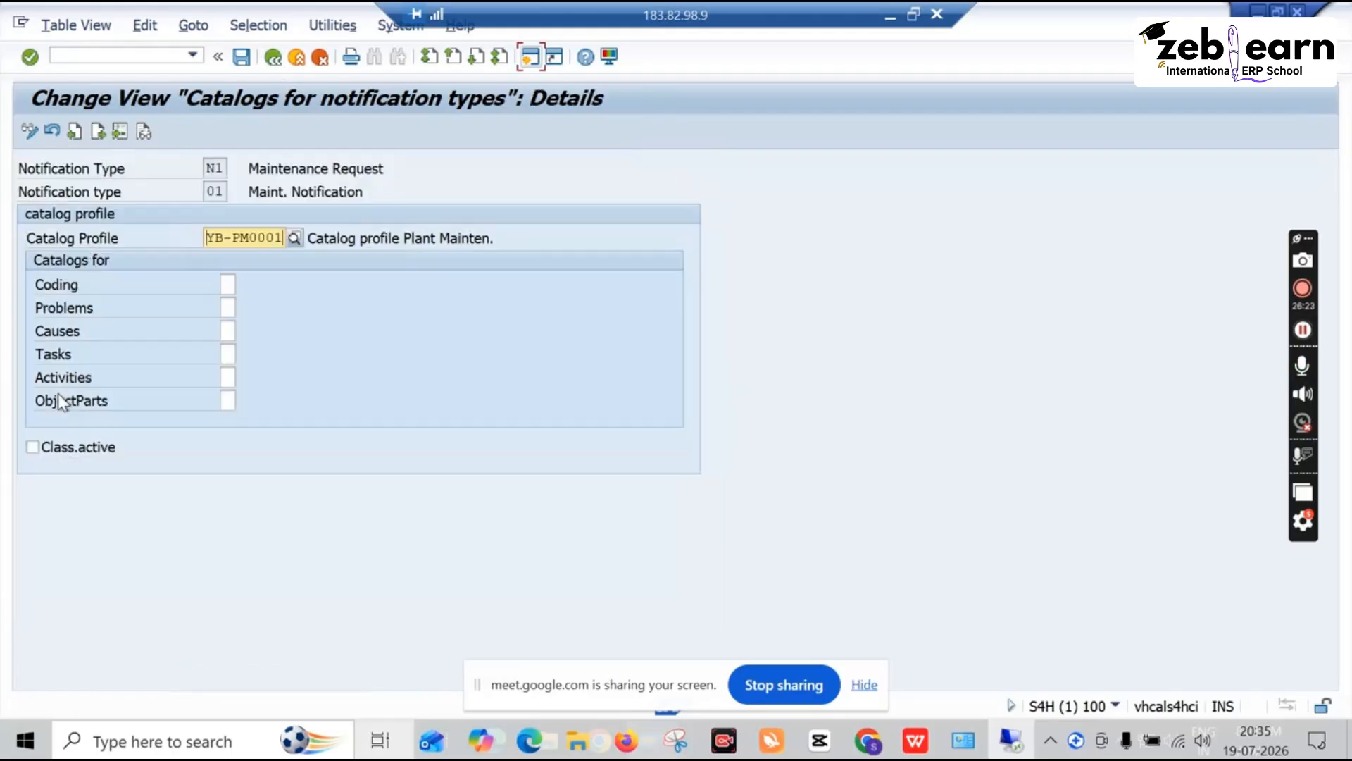
click(297, 241)
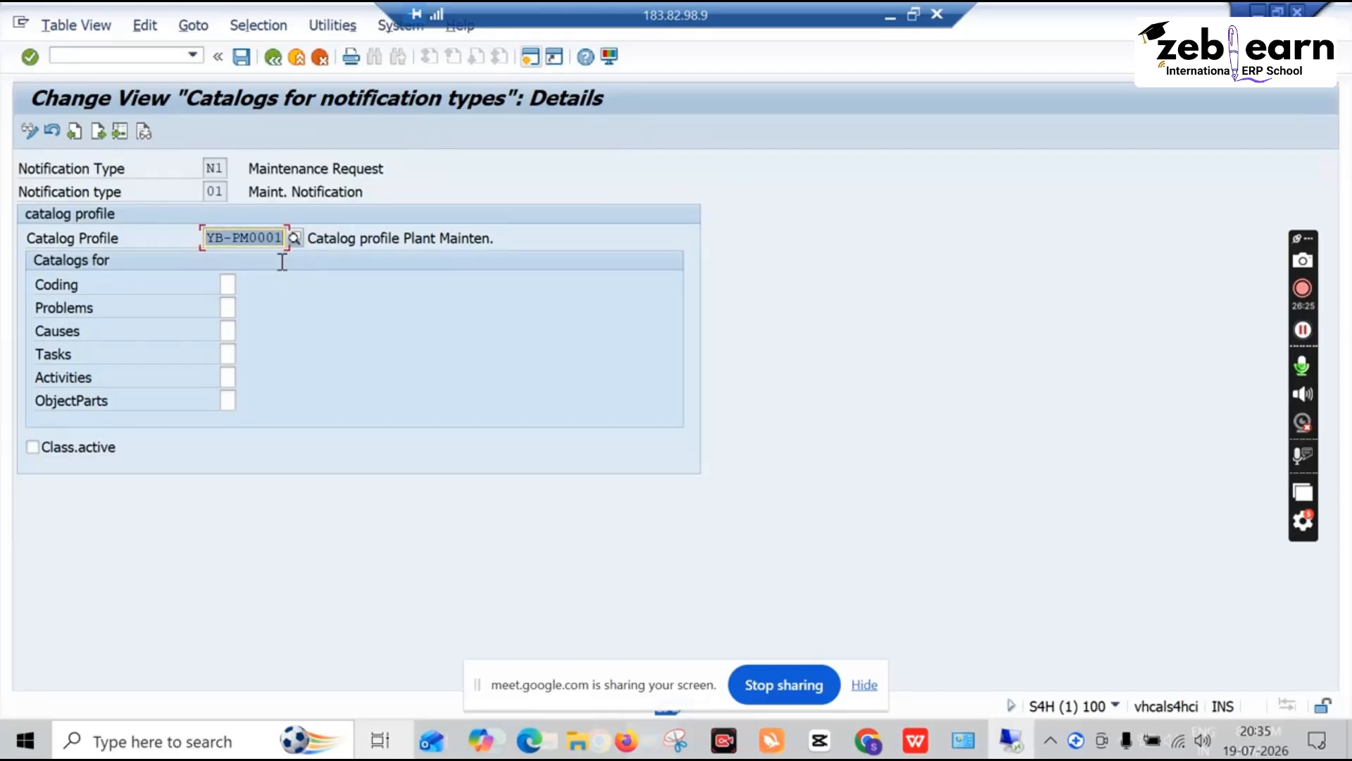
click(232, 284)
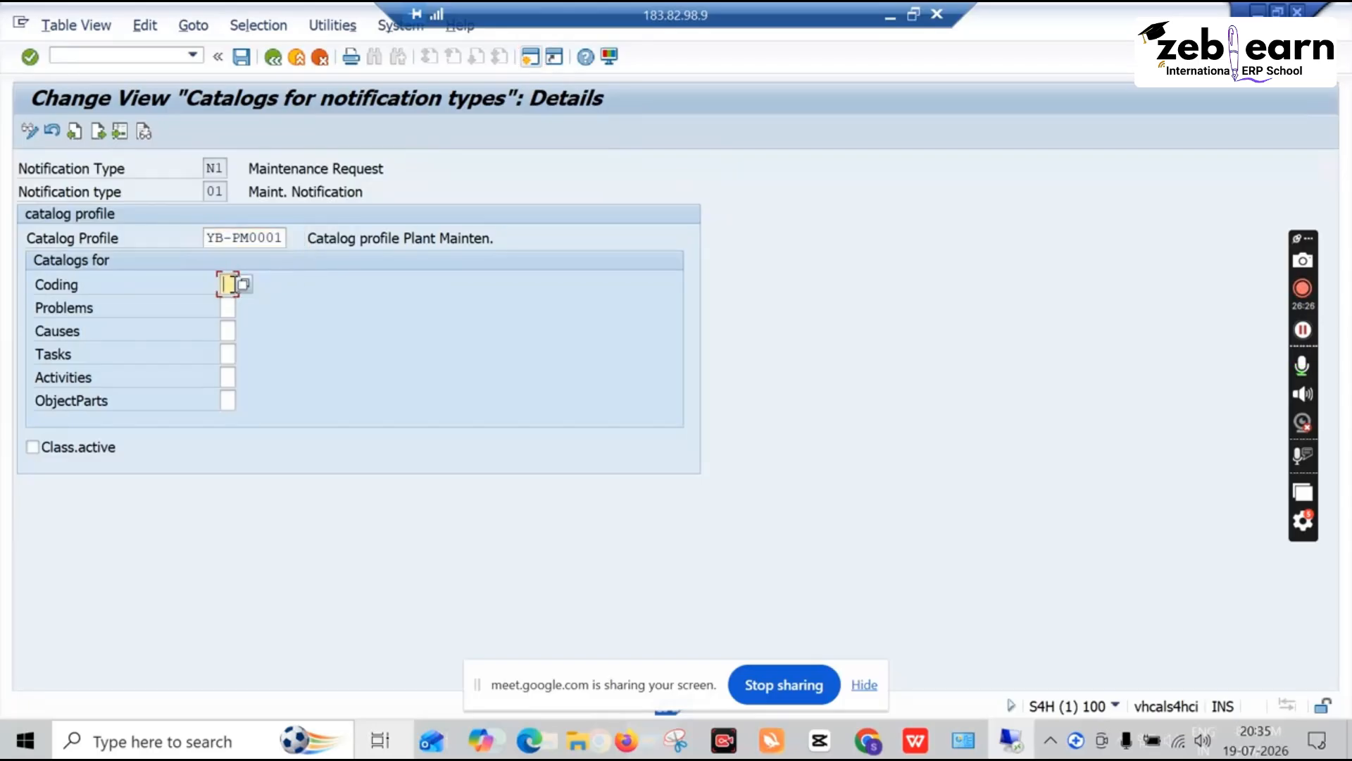
click(241, 285)
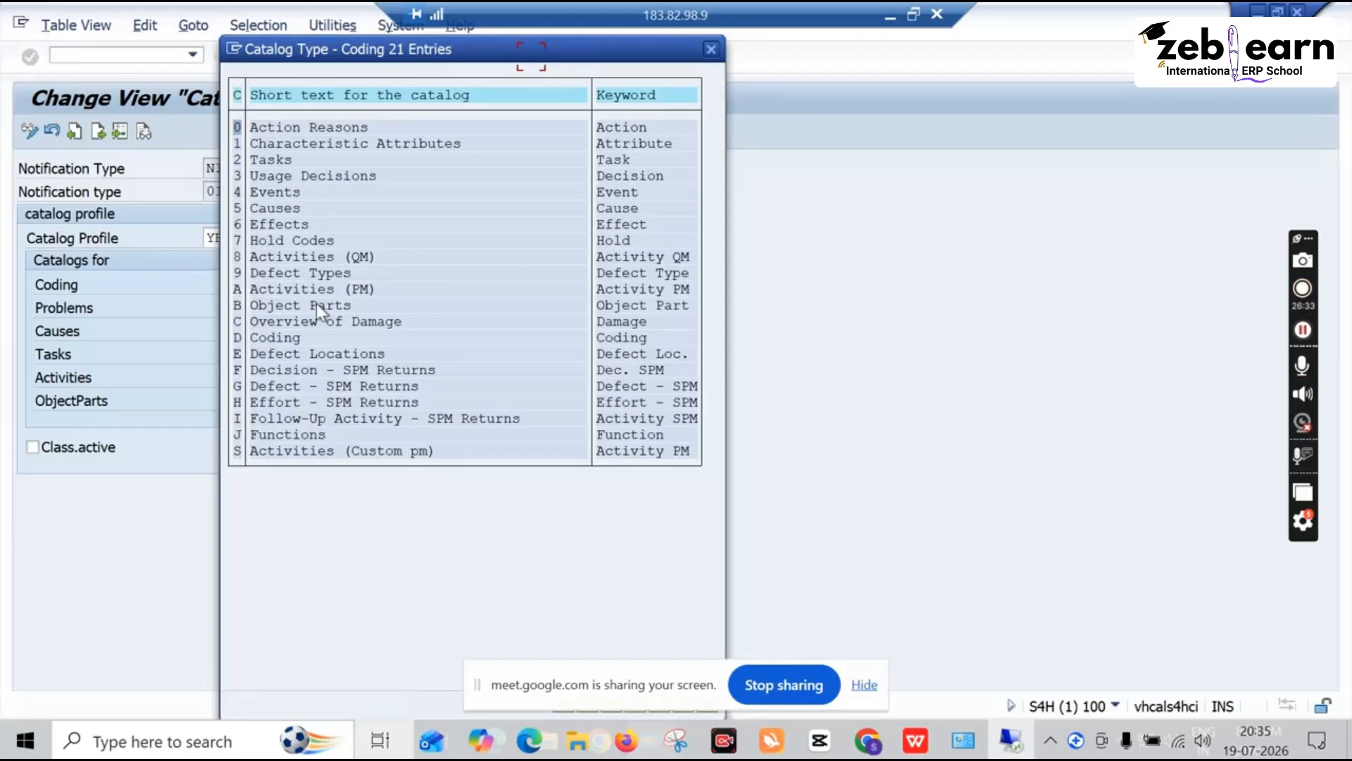
double_click(301, 338)
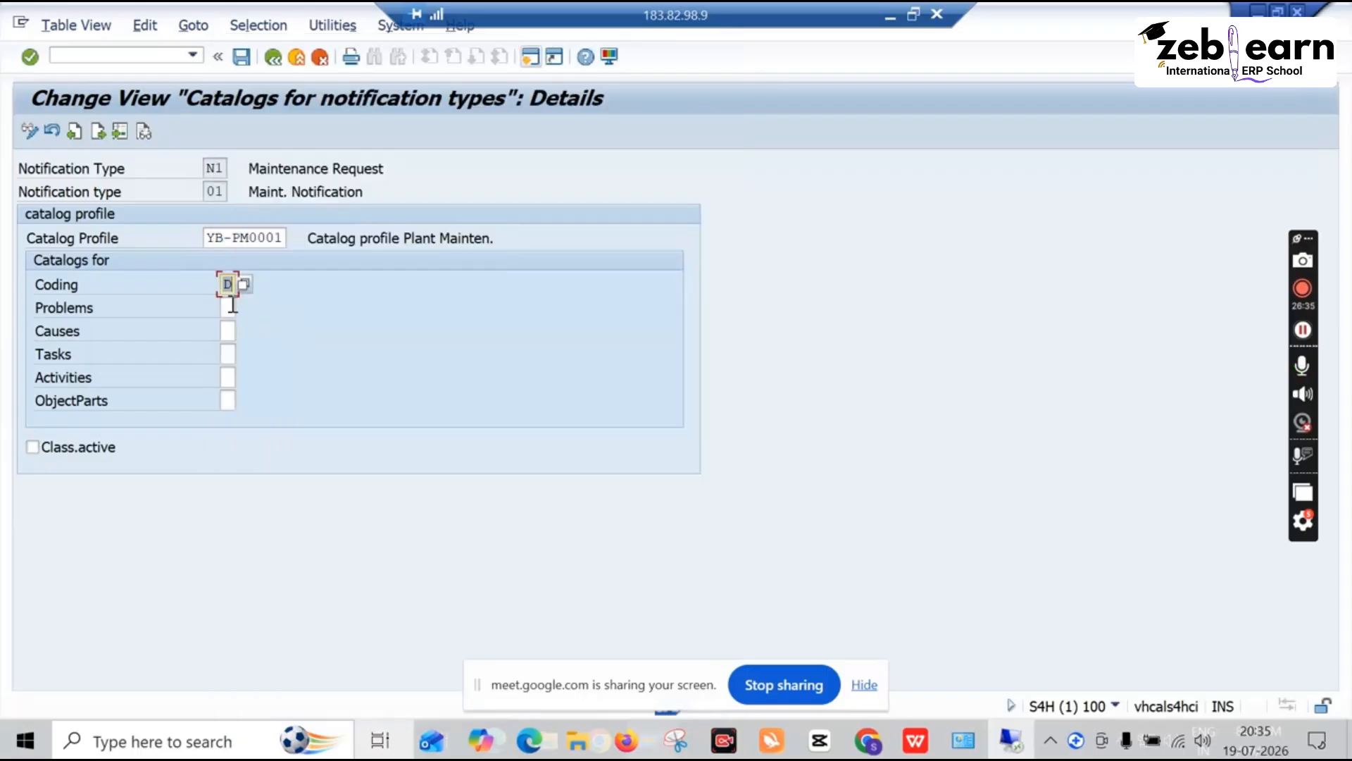
Assign catalog 5 (Causes) to Causes and catalog 2 (Tasks) to Tasks for notification type N1
click(233, 304)
click(246, 308)
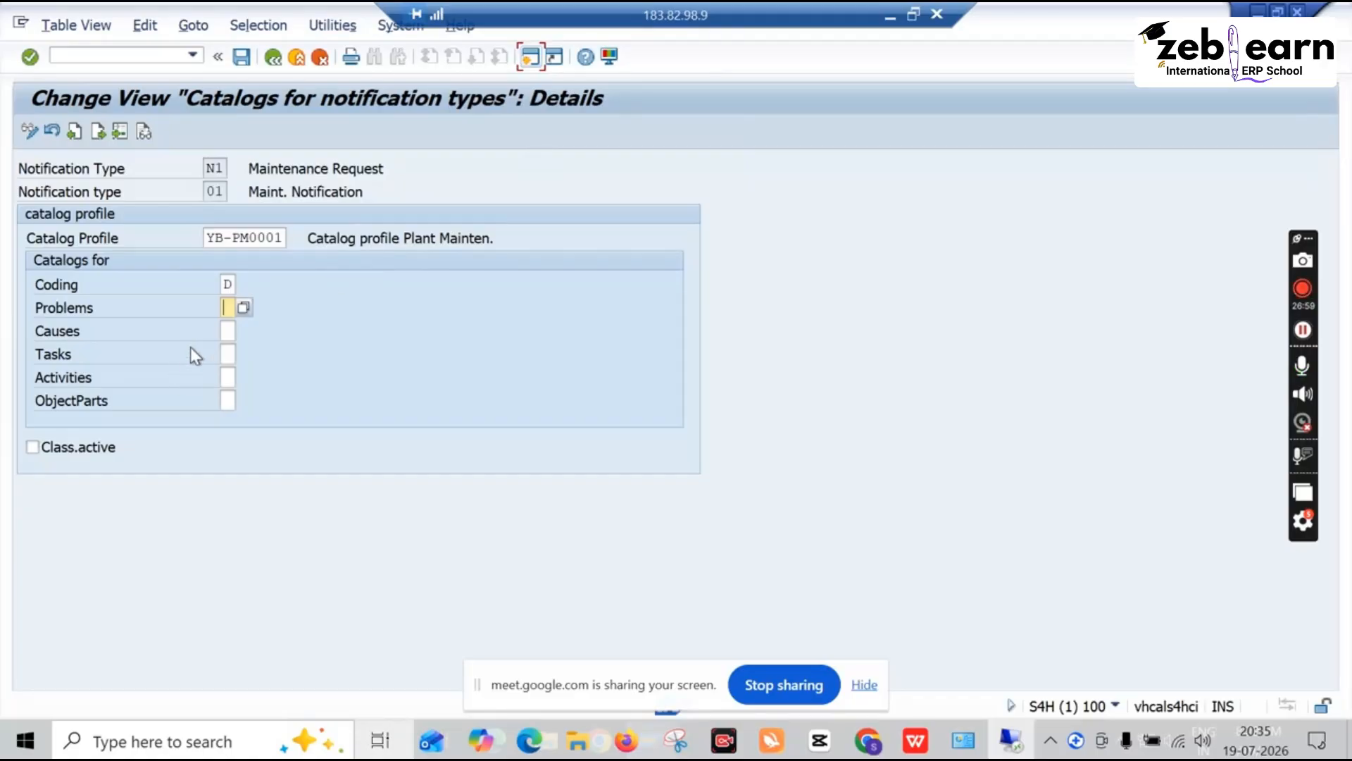
click(225, 328)
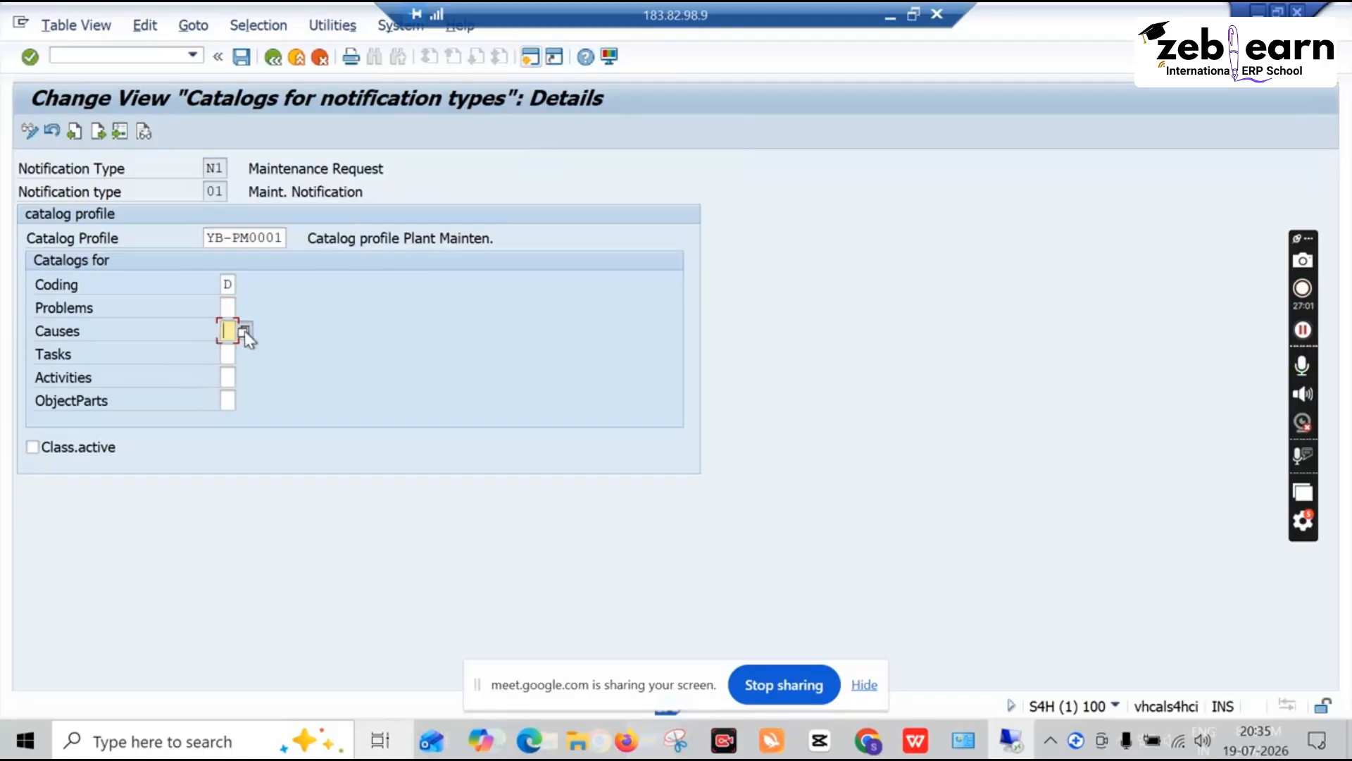
click(244, 331)
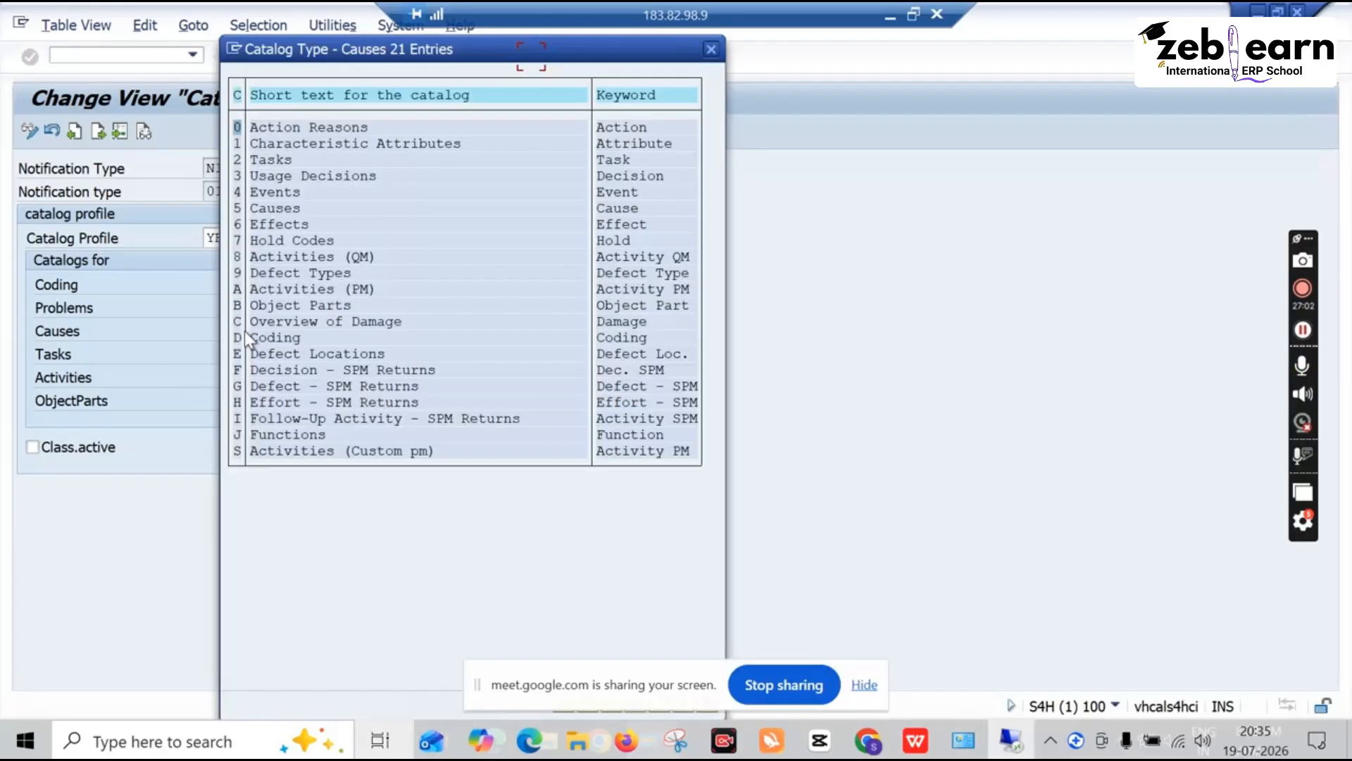
double_click(280, 209)
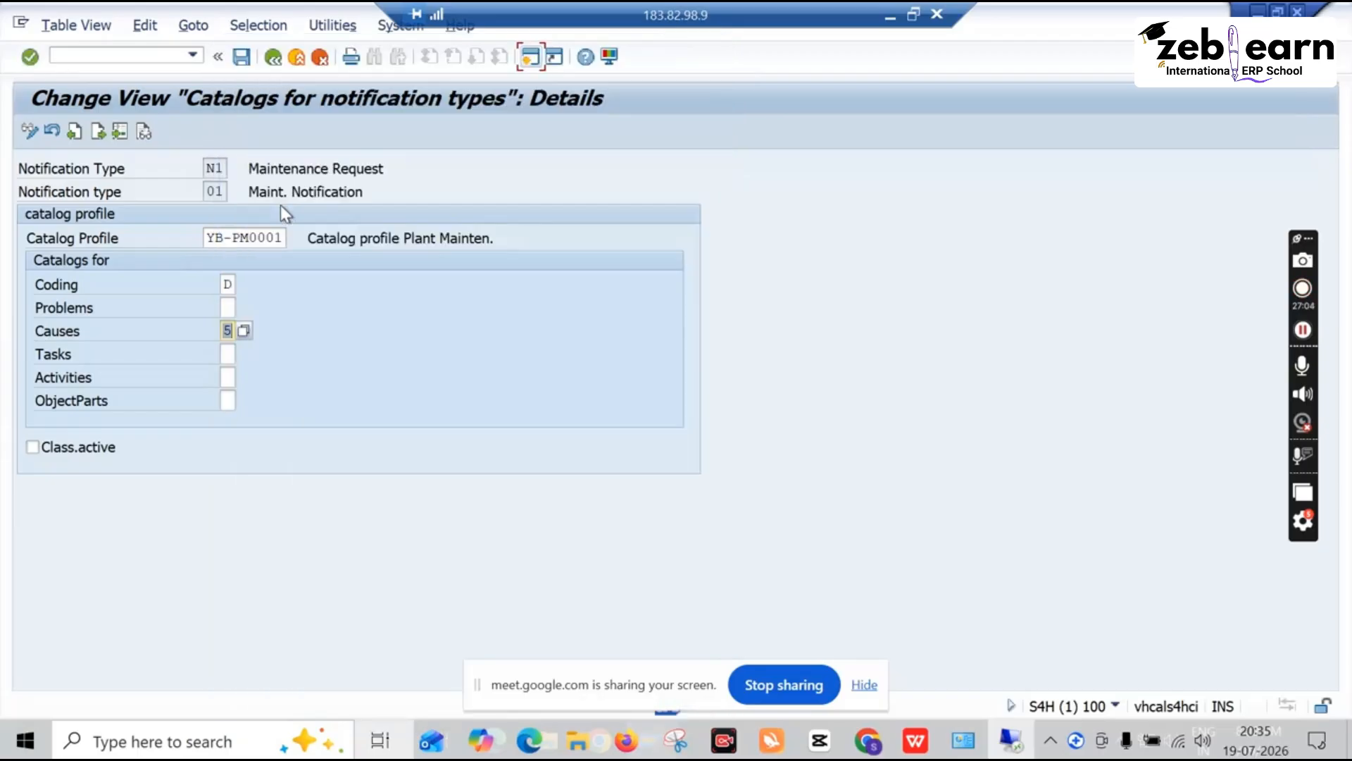
click(226, 352)
click(244, 355)
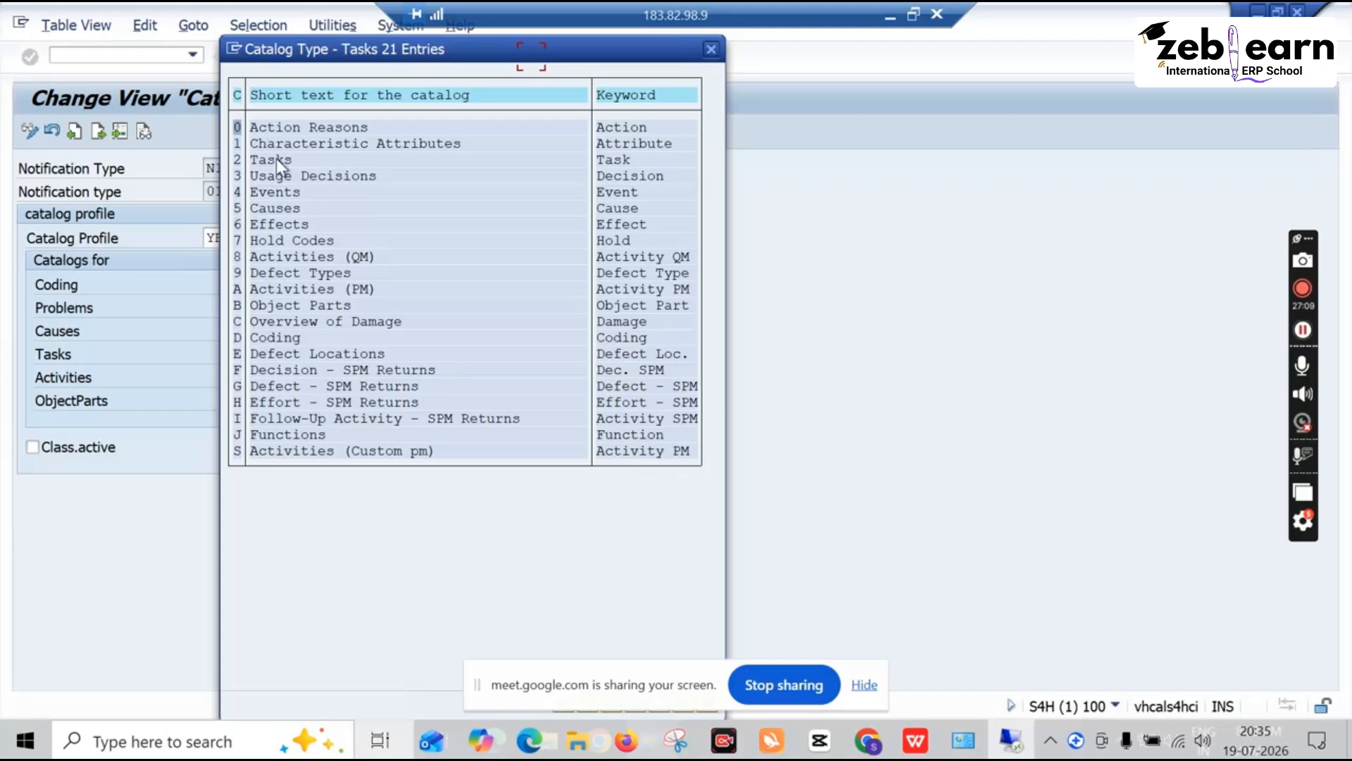
double_click(276, 159)
Assign catalog A (Activities (PM)) to Activities and catalog B (Object Parts) to ObjectParts for notification type N1
click(232, 379)
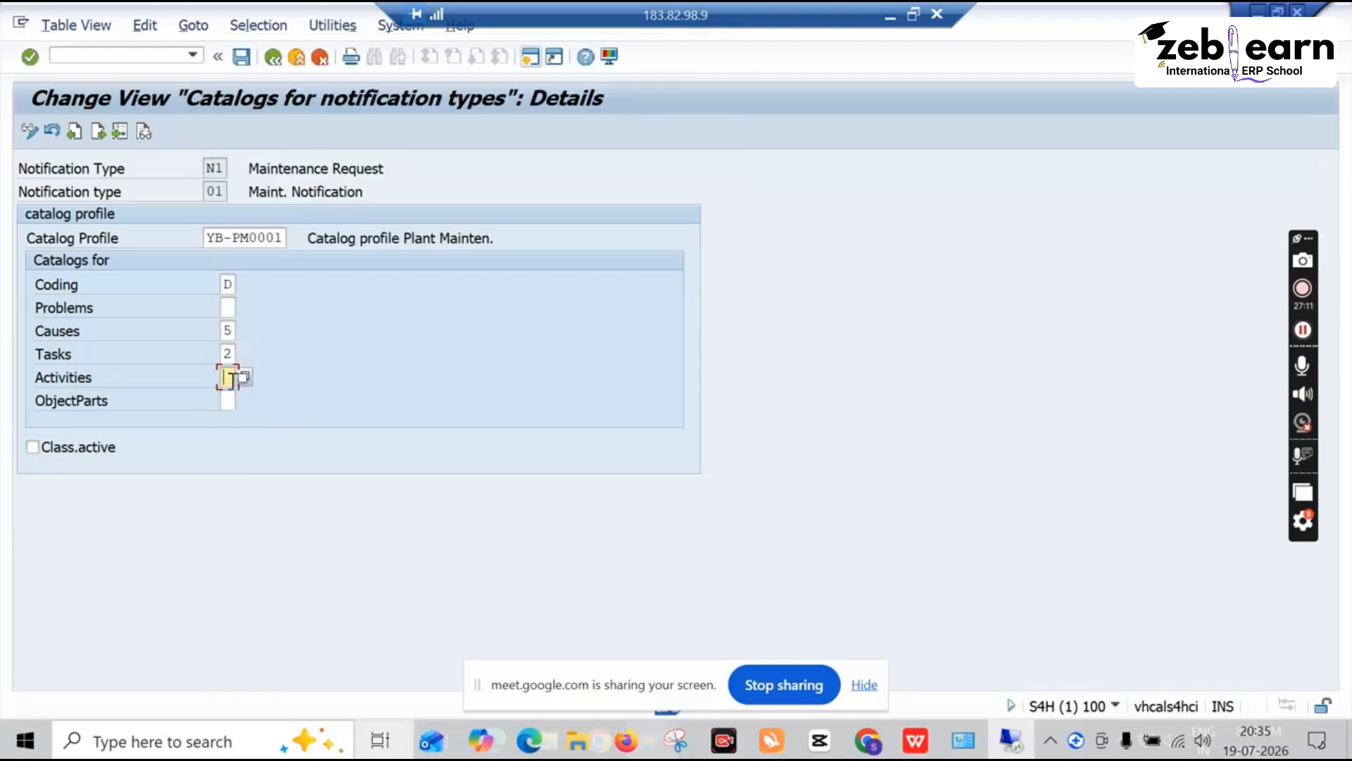
click(244, 377)
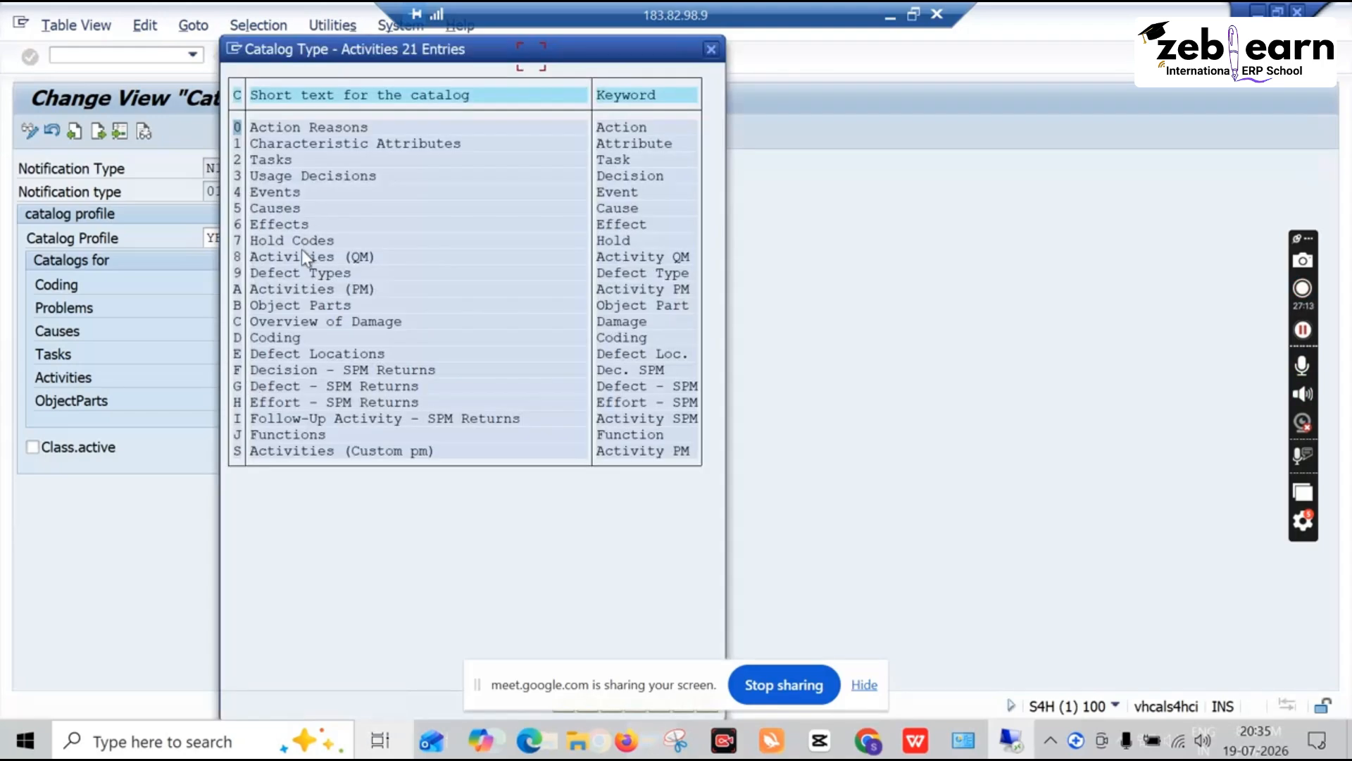
double_click(301, 290)
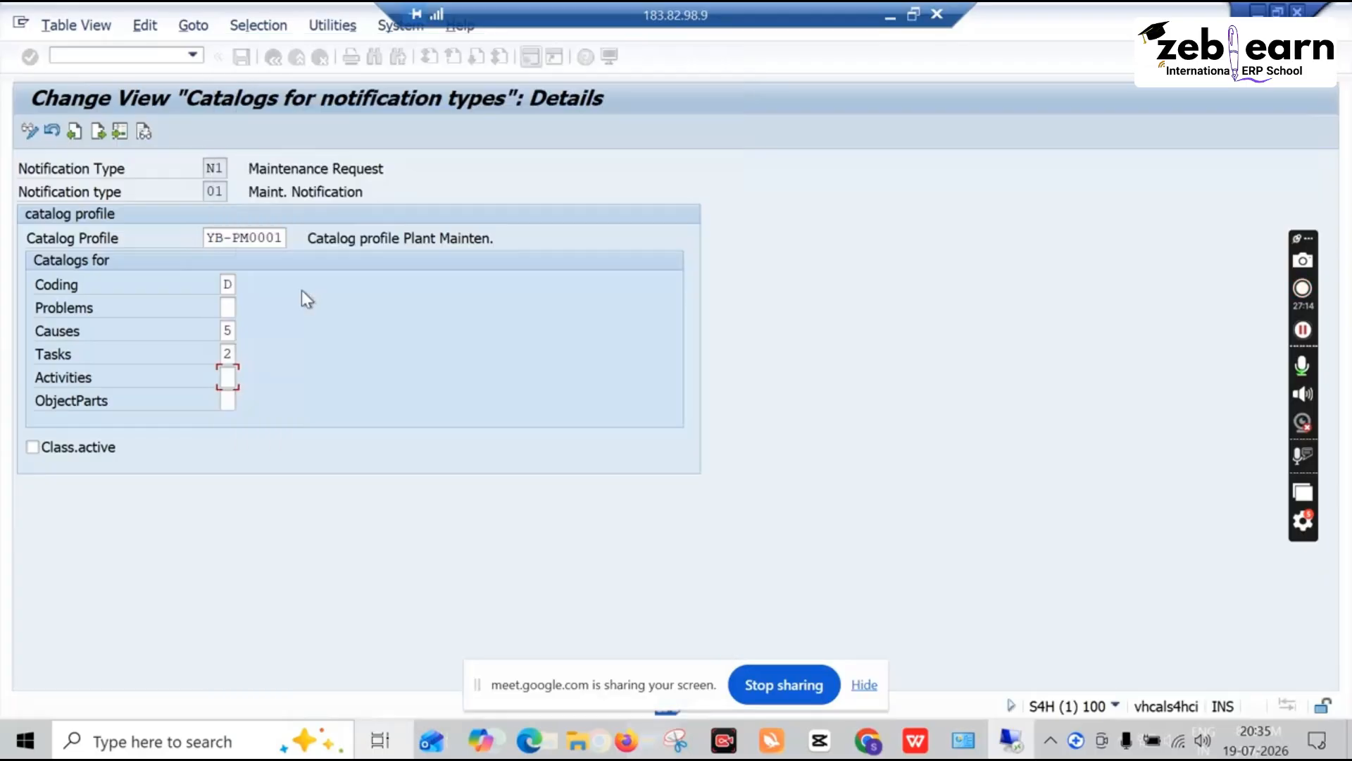
click(235, 399)
click(244, 400)
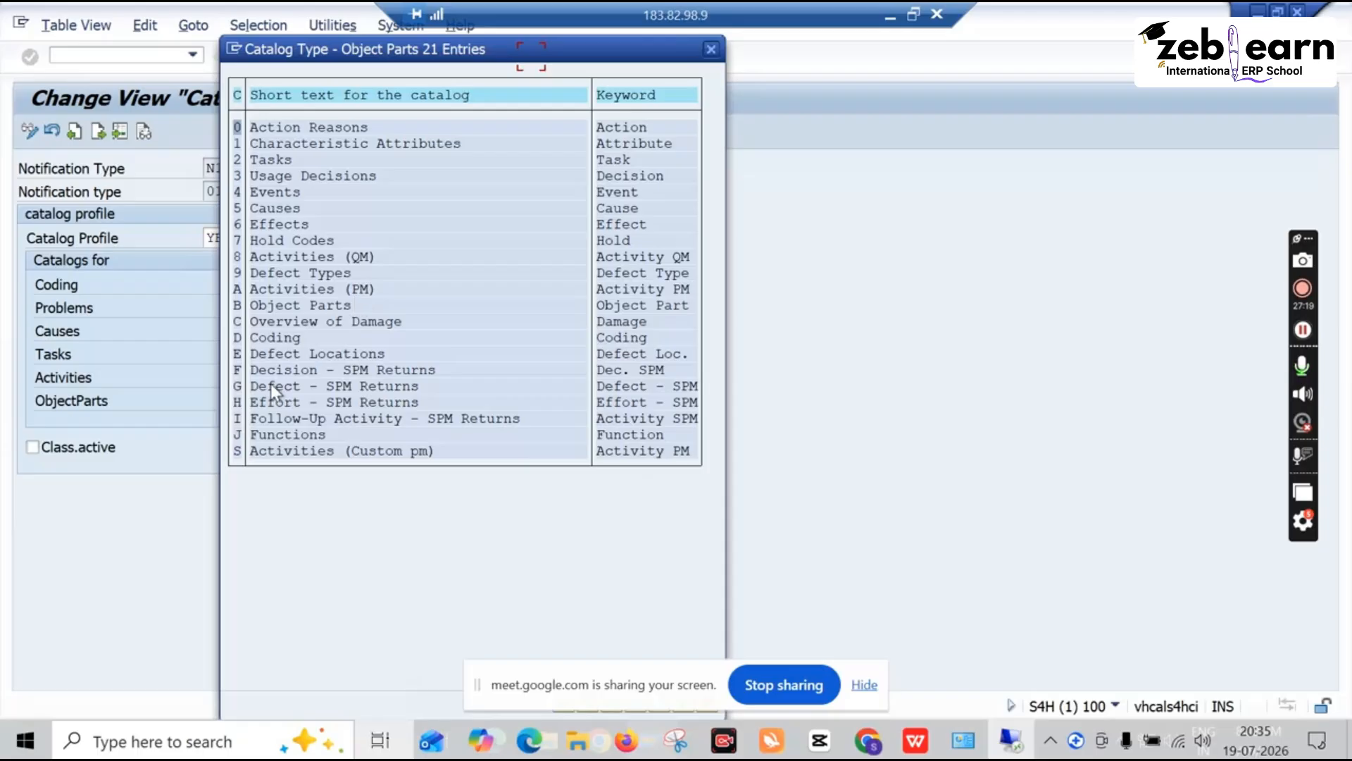
drag(371, 69, 560, 104)
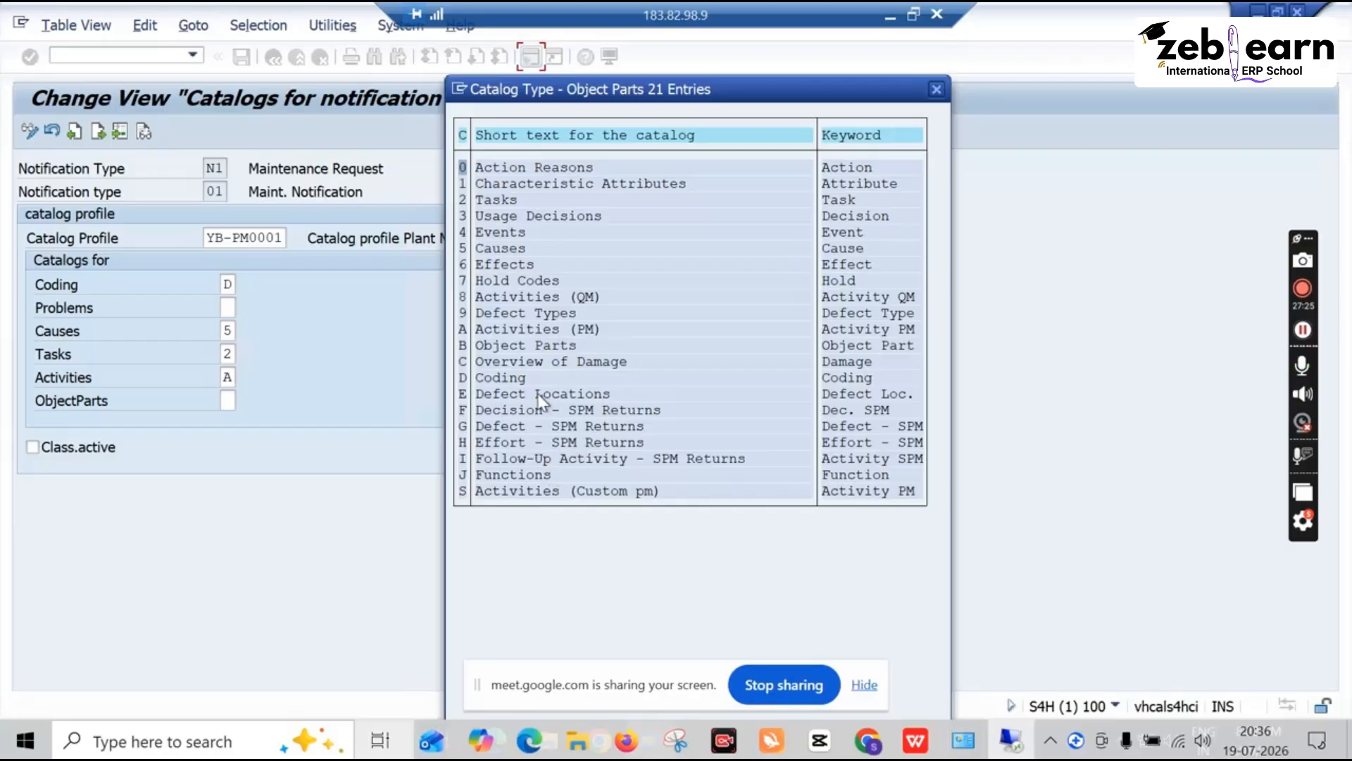
double_click(527, 347)
Leave Problems blank, save N1's catalog assignments to the proposed customizing request, and return to the IMG structure
click(228, 309)
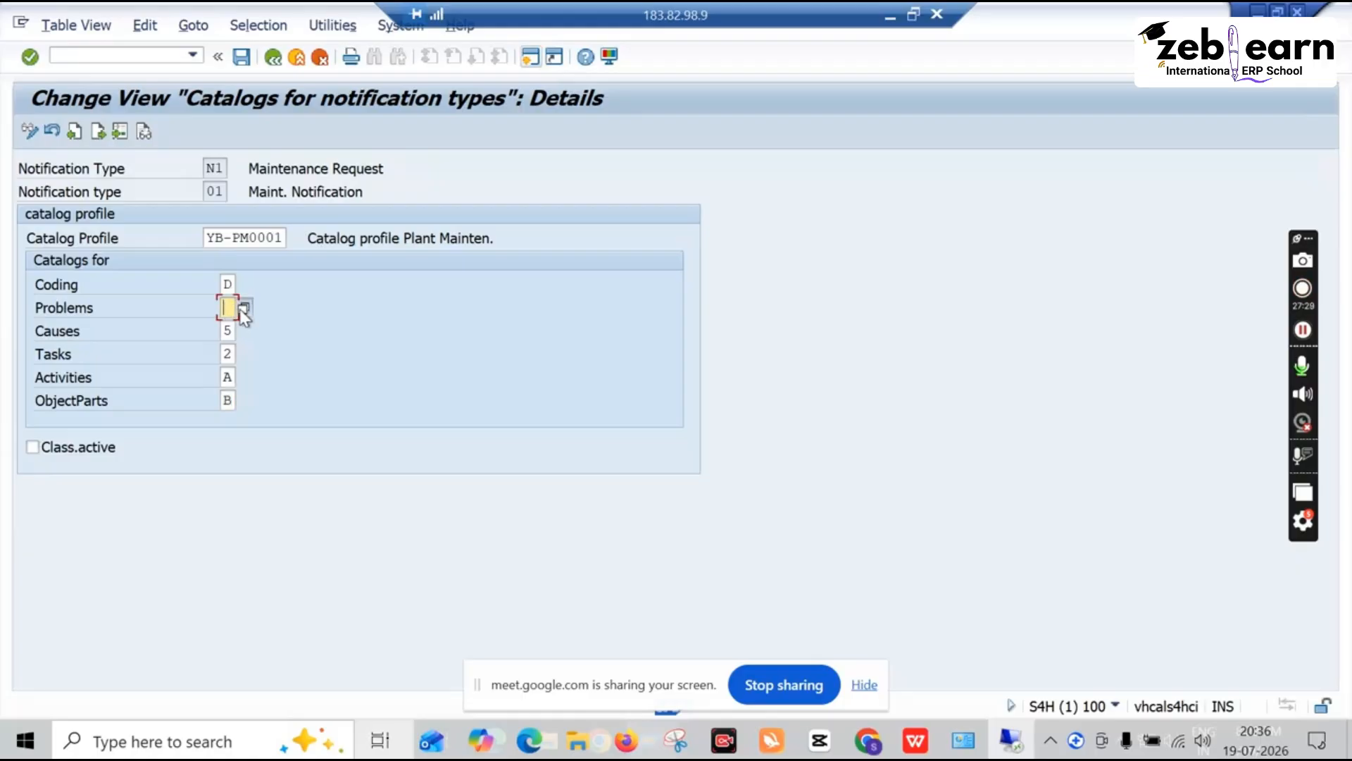
click(244, 310)
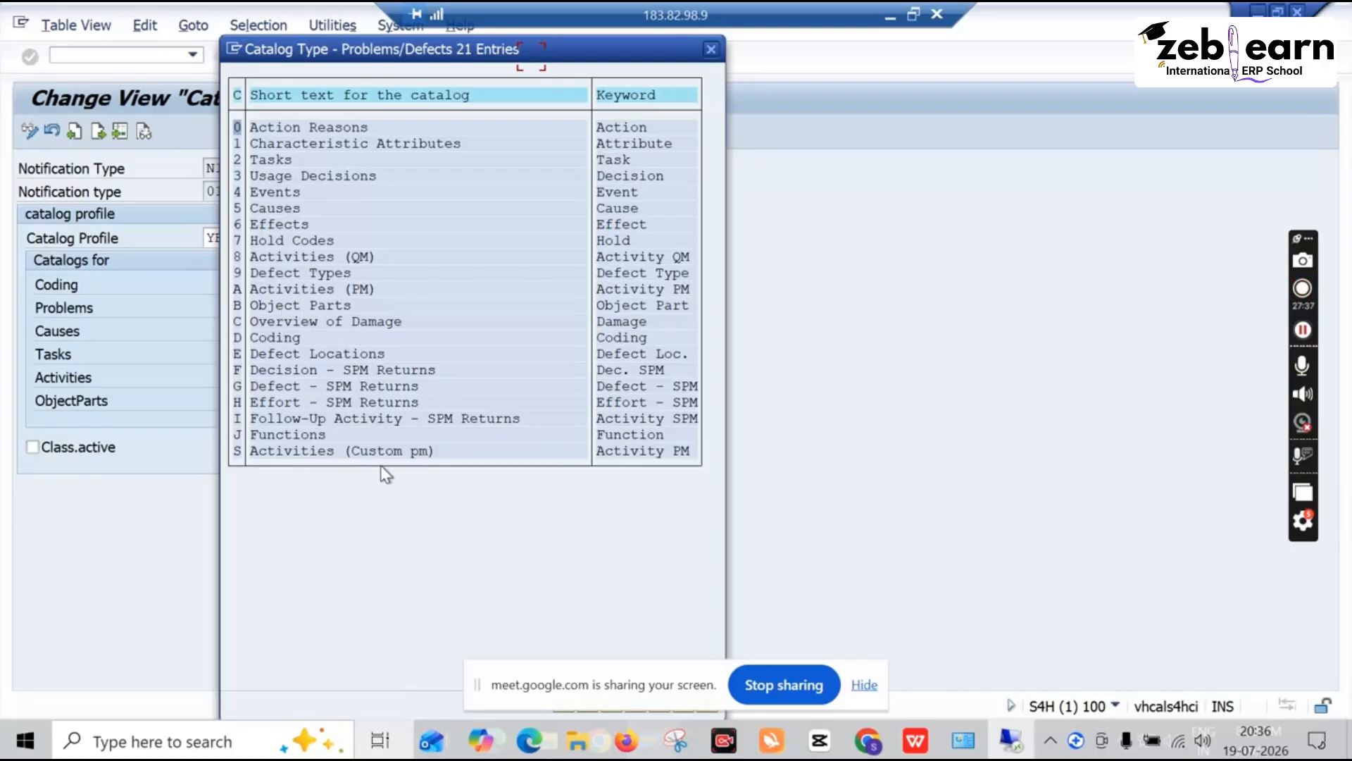
click(711, 49)
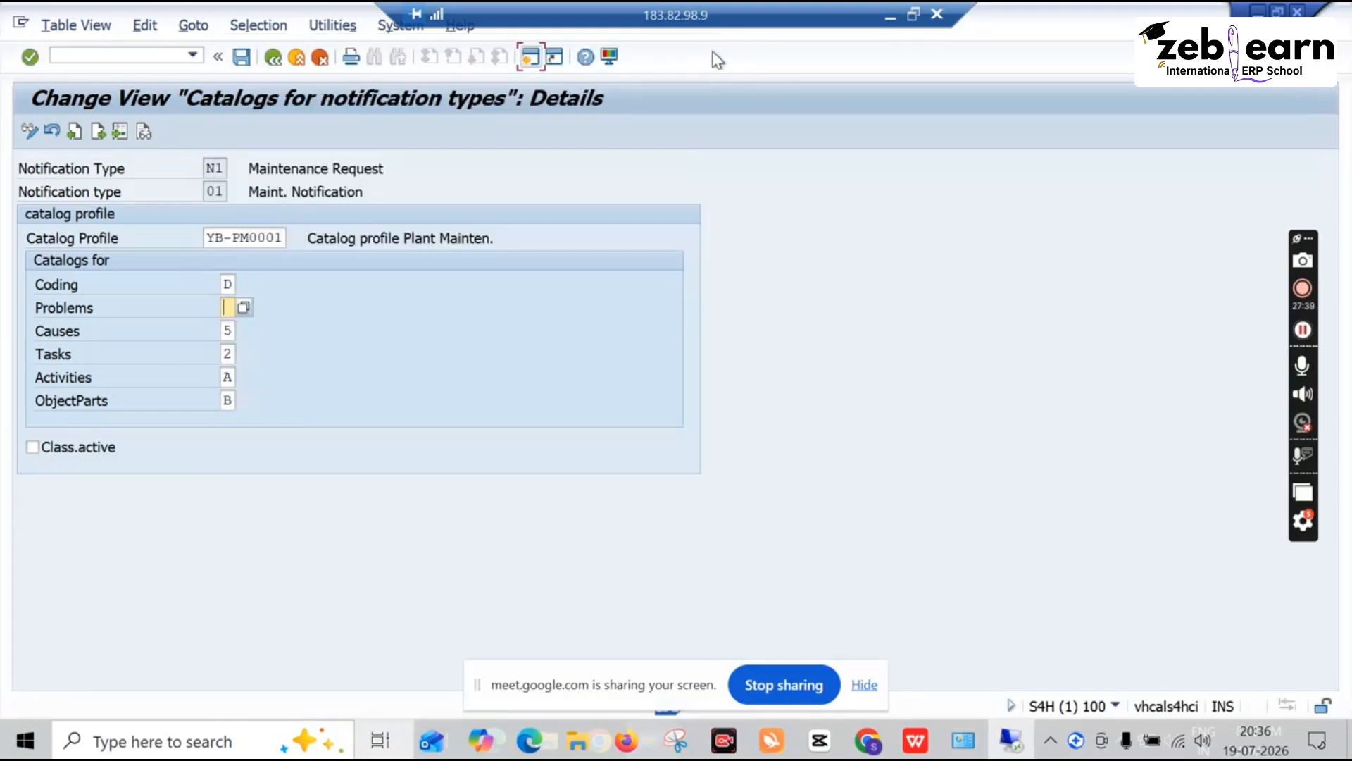
click(242, 57)
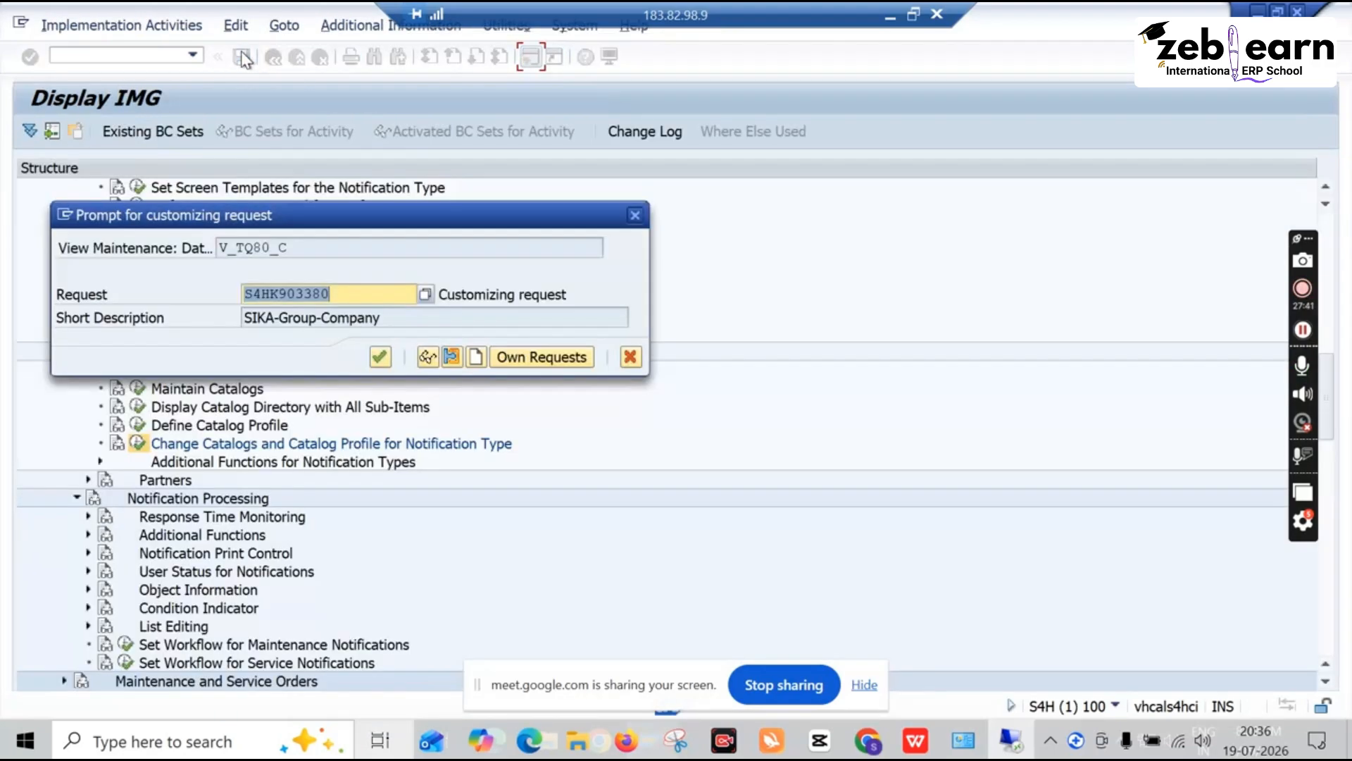
click(379, 358)
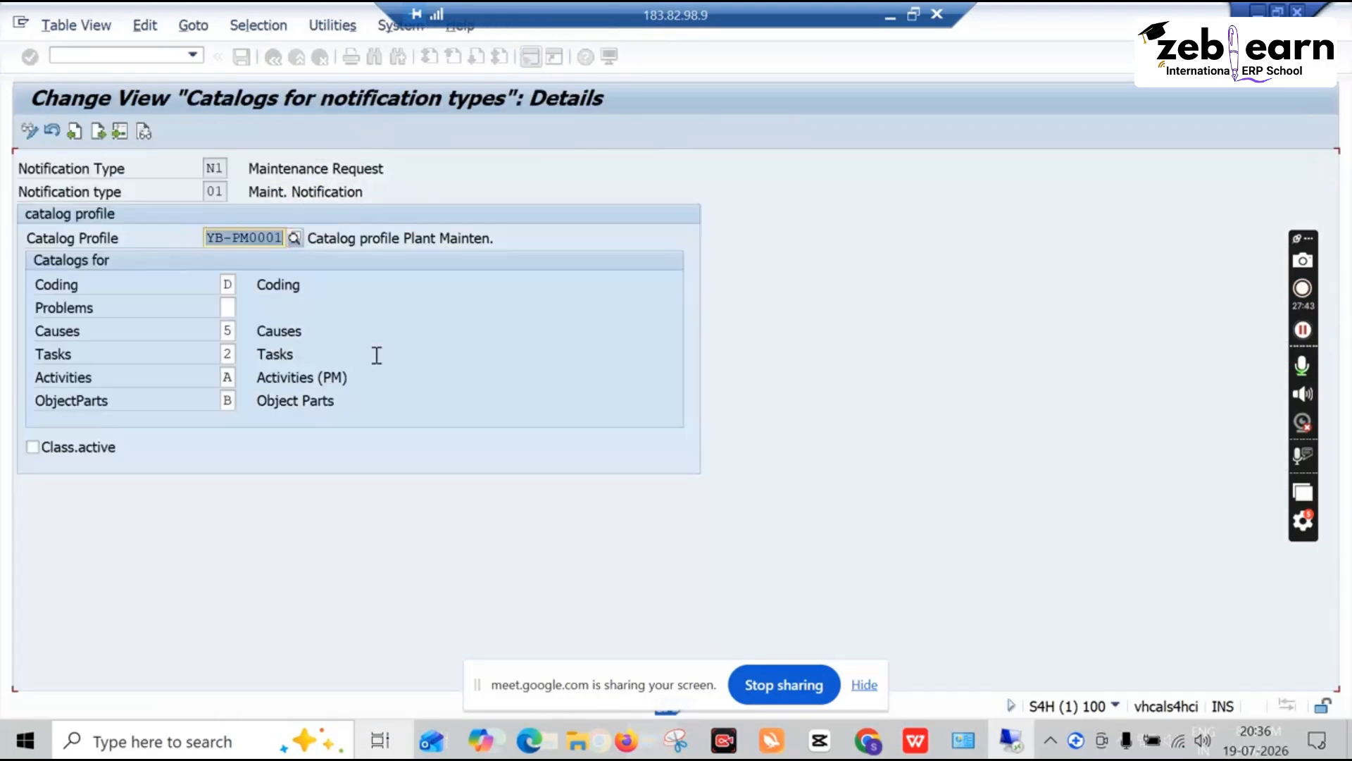
click(274, 60)
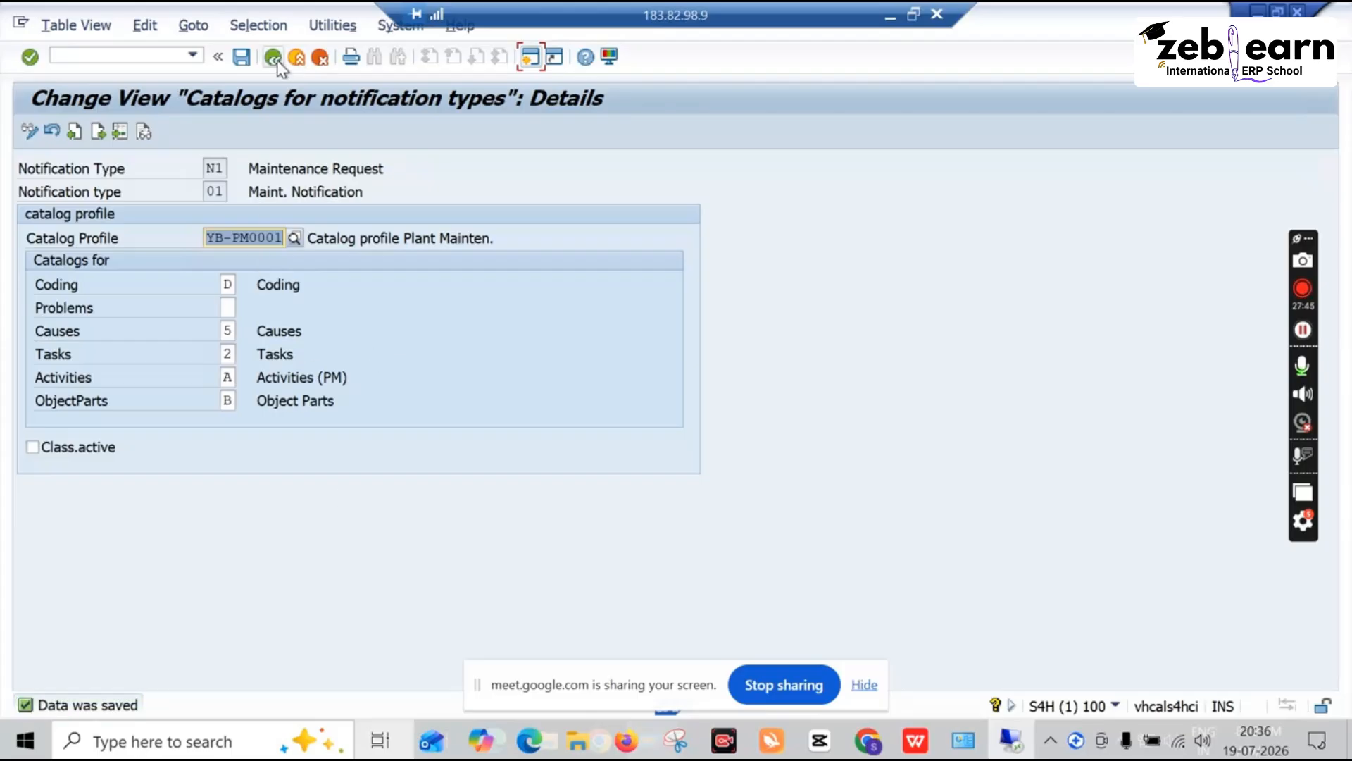
click(271, 63)
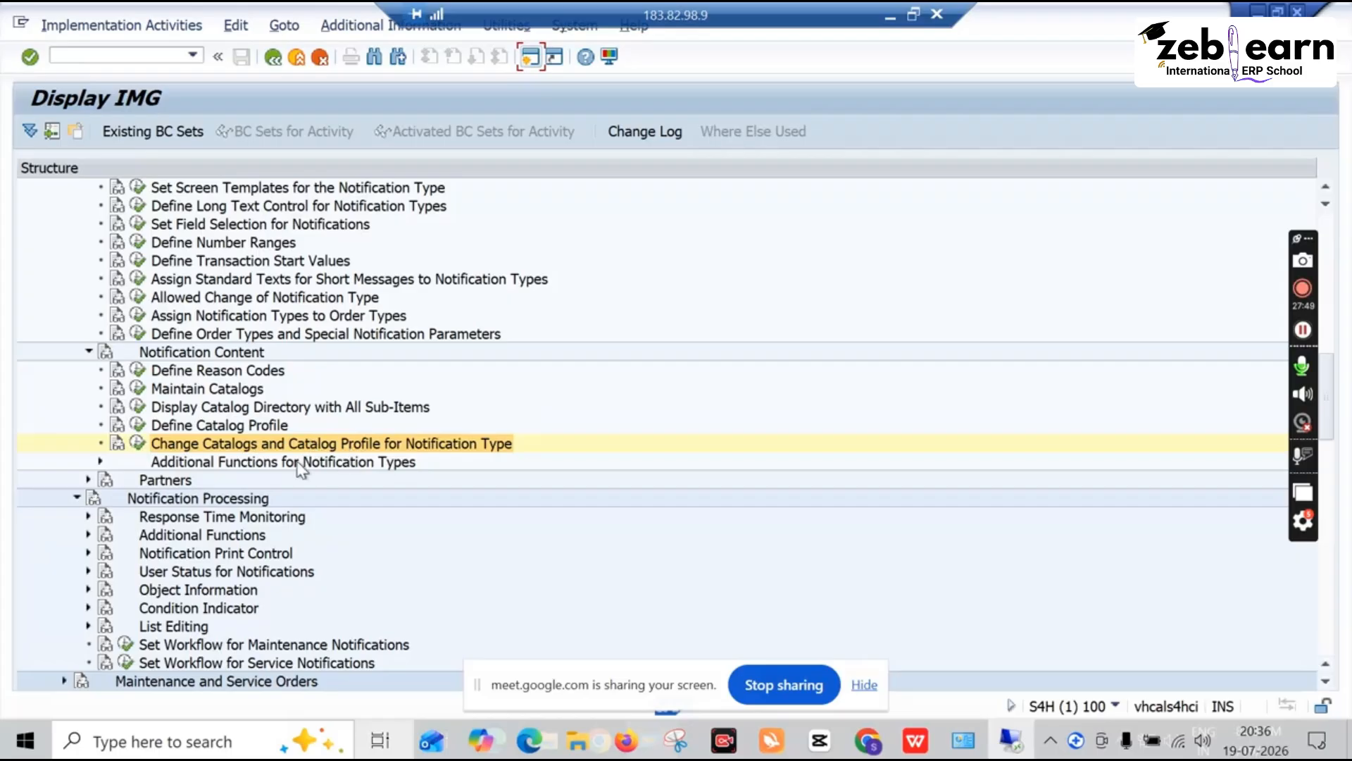
Open Define Detection Methods under Additional Functions for Notification Types and review the list, including Periodic Condition Monitoring
scroll(301, 468, down, 5)
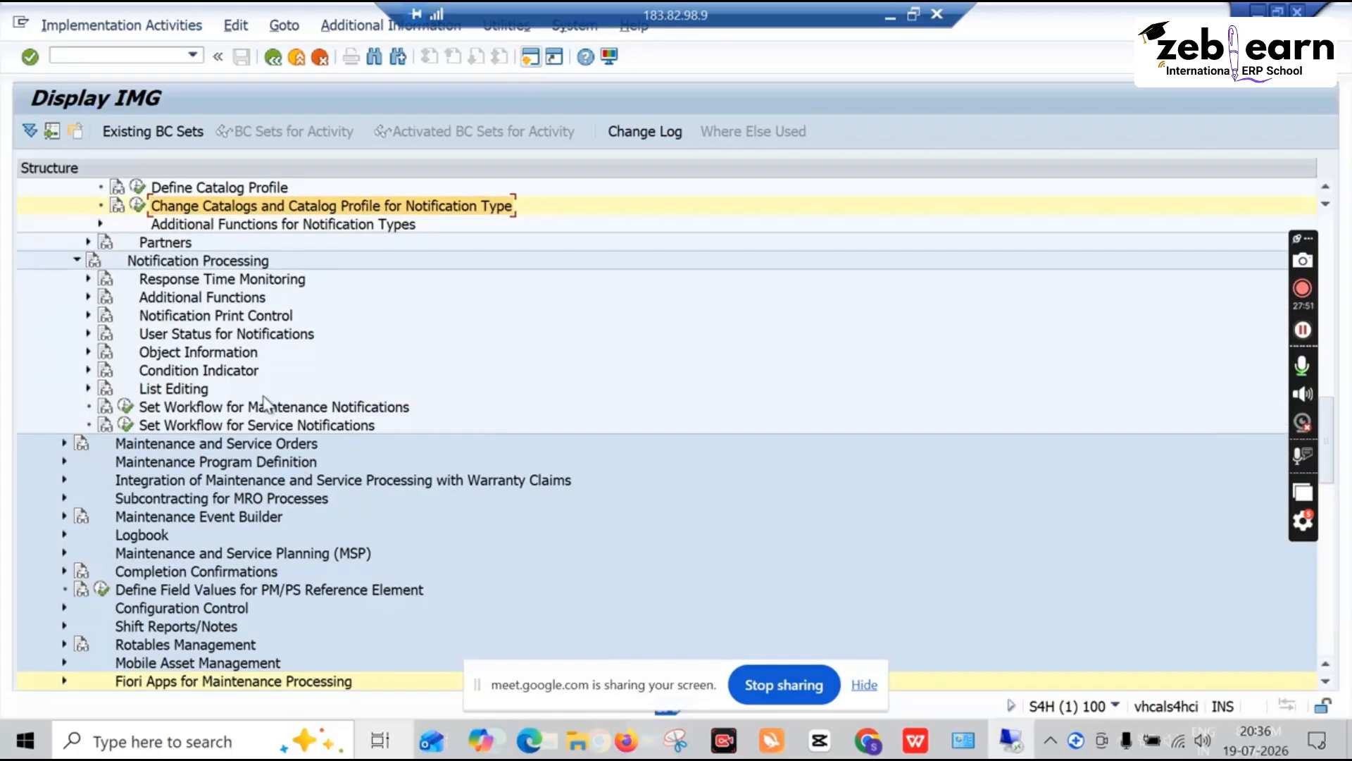
click(101, 224)
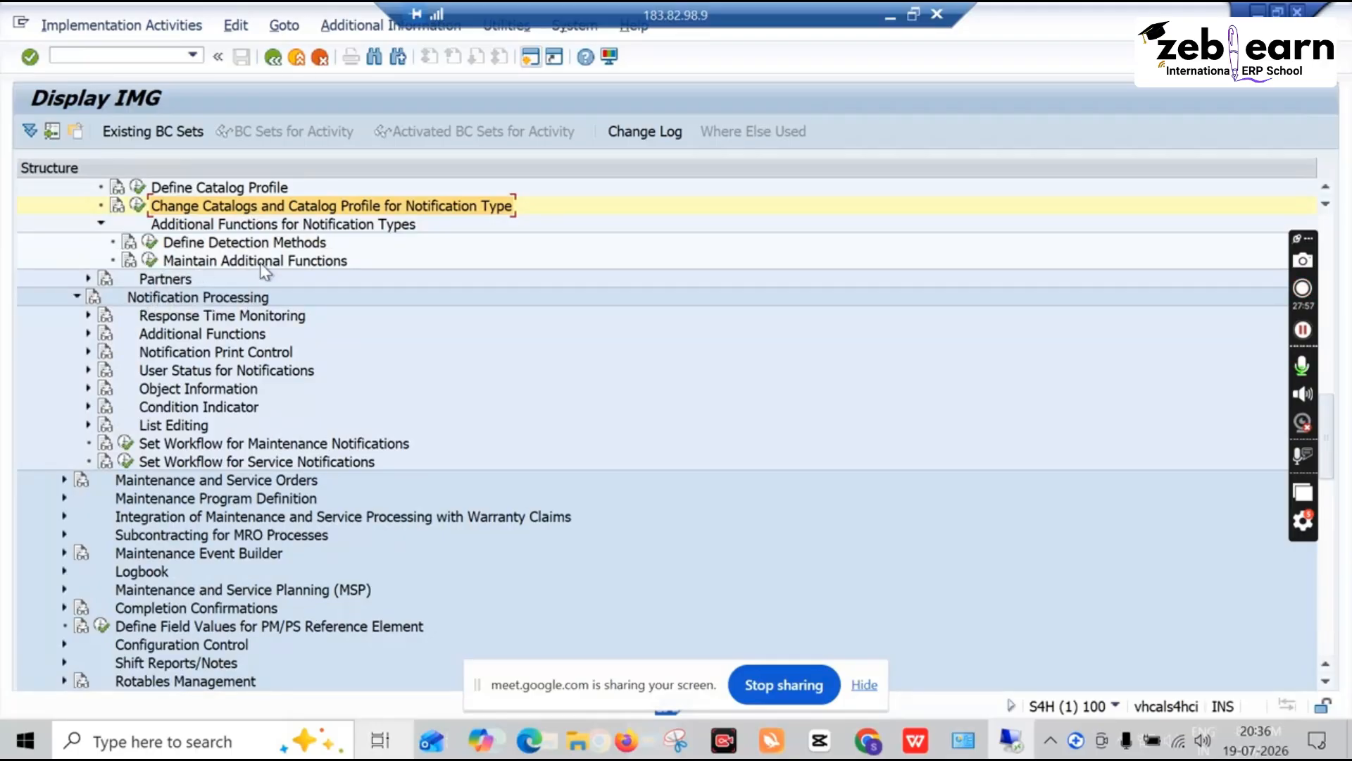
click(150, 242)
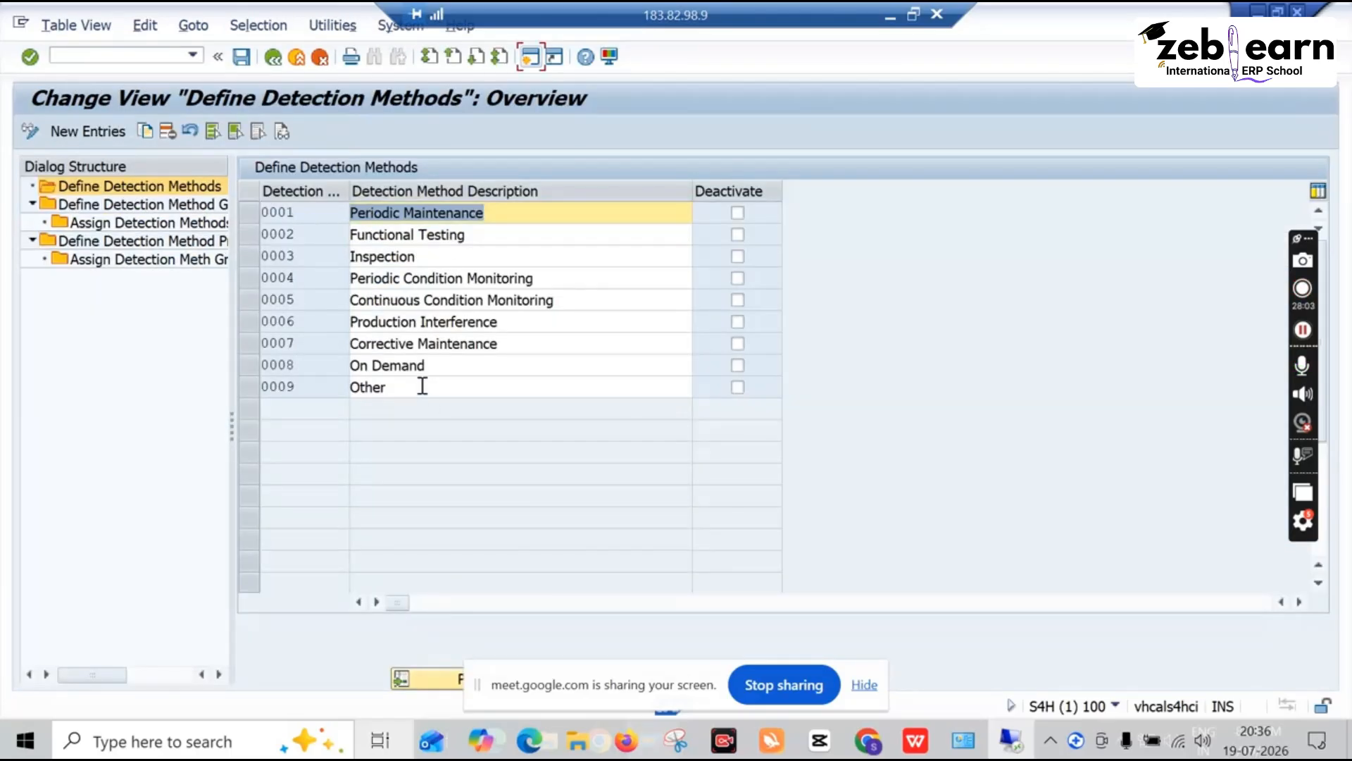
click(422, 386)
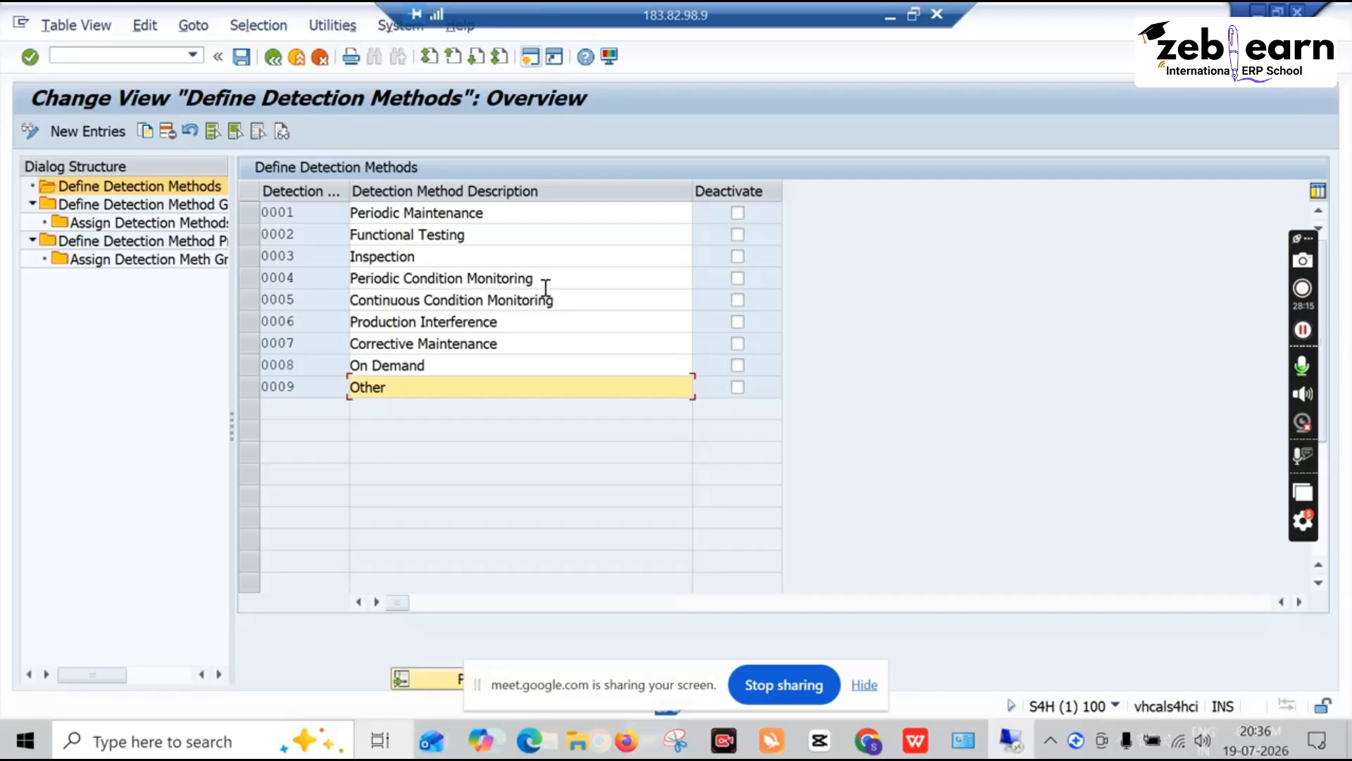
drag(535, 281, 346, 281)
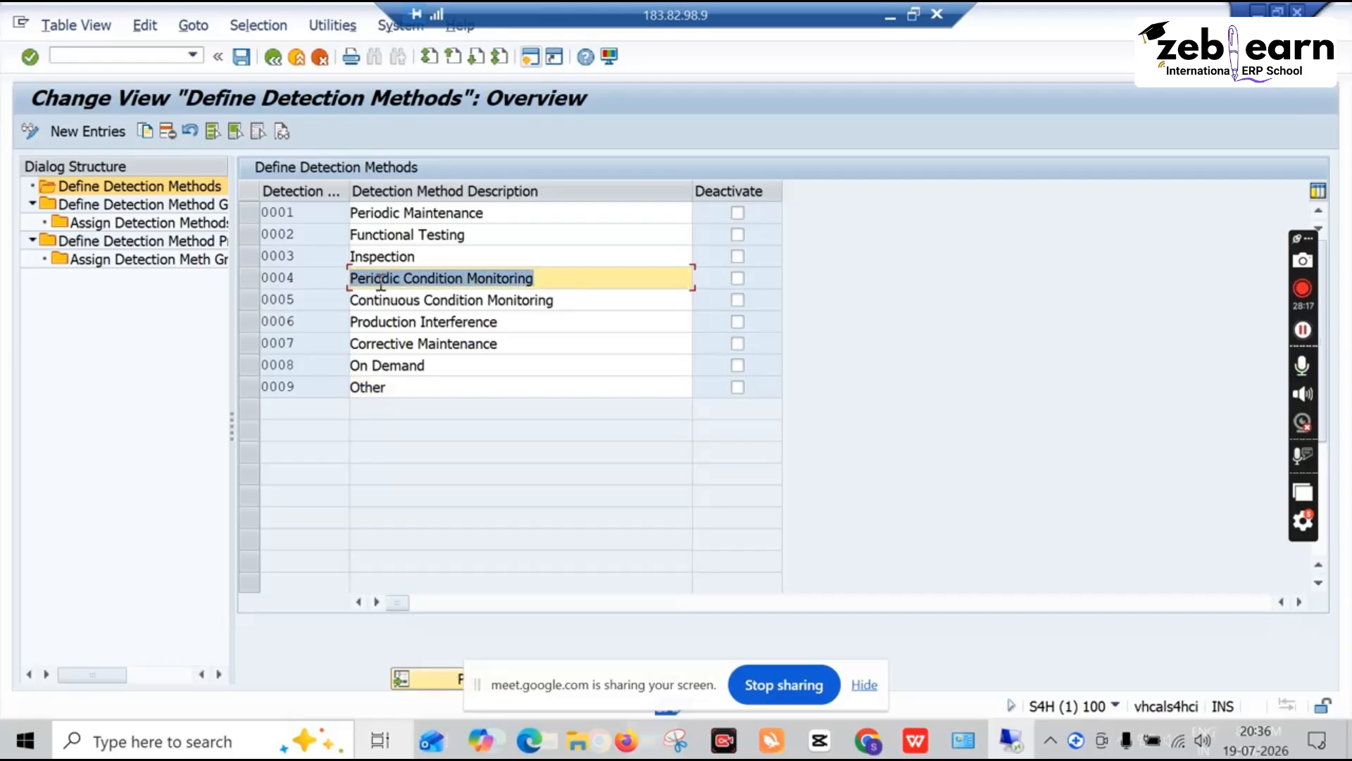
drag(555, 279, 354, 277)
double_click(562, 277)
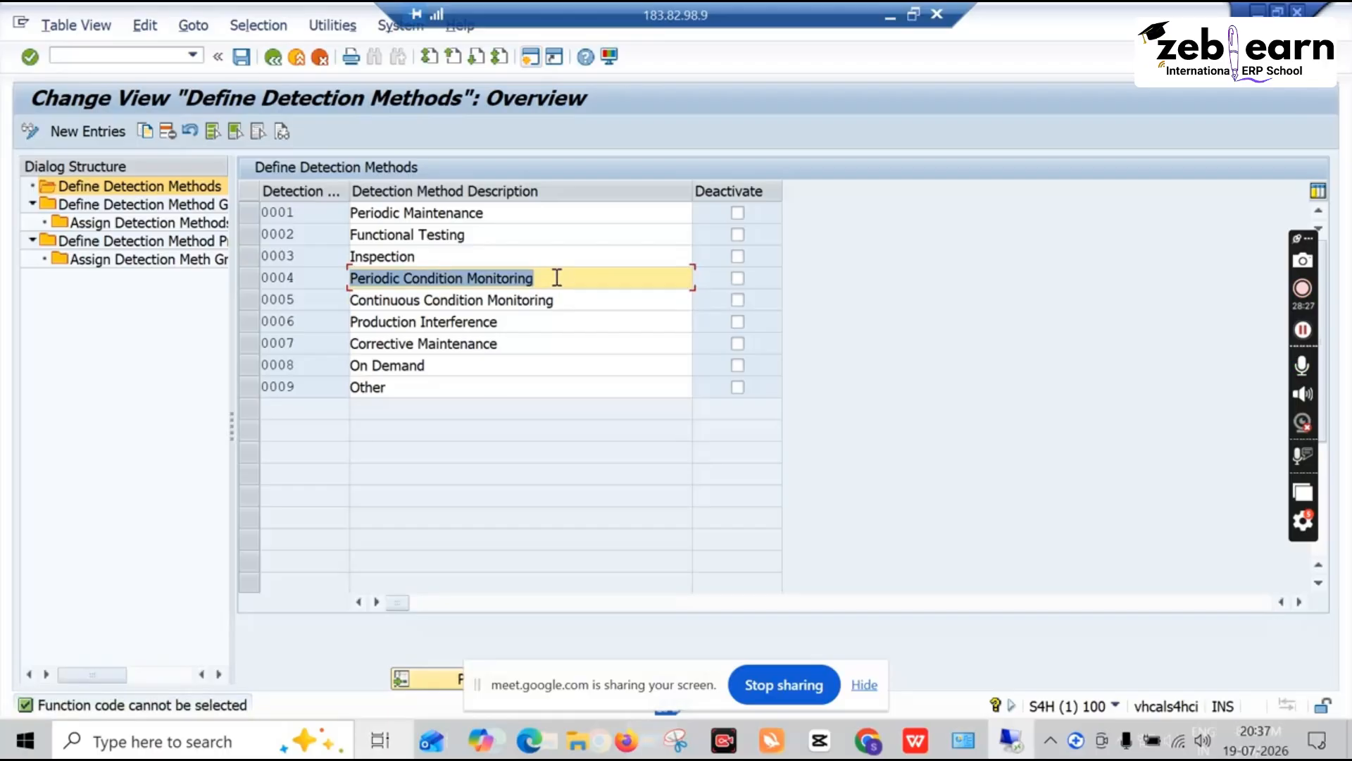
drag(544, 279, 355, 277)
Copy detection method 0004 as 0010 with the description "advance menthod" and save it to the proposed customizing request
click(245, 285)
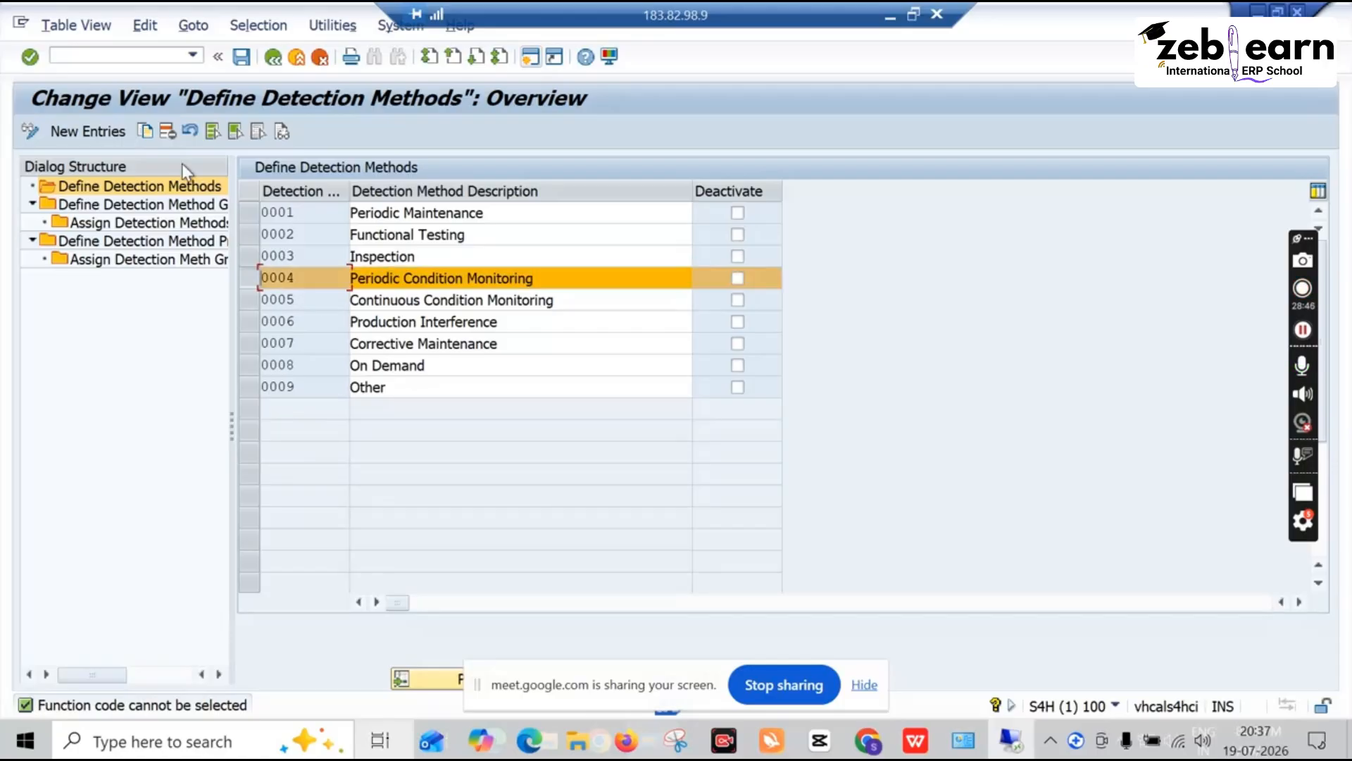
click(145, 133)
key(BackSpace)
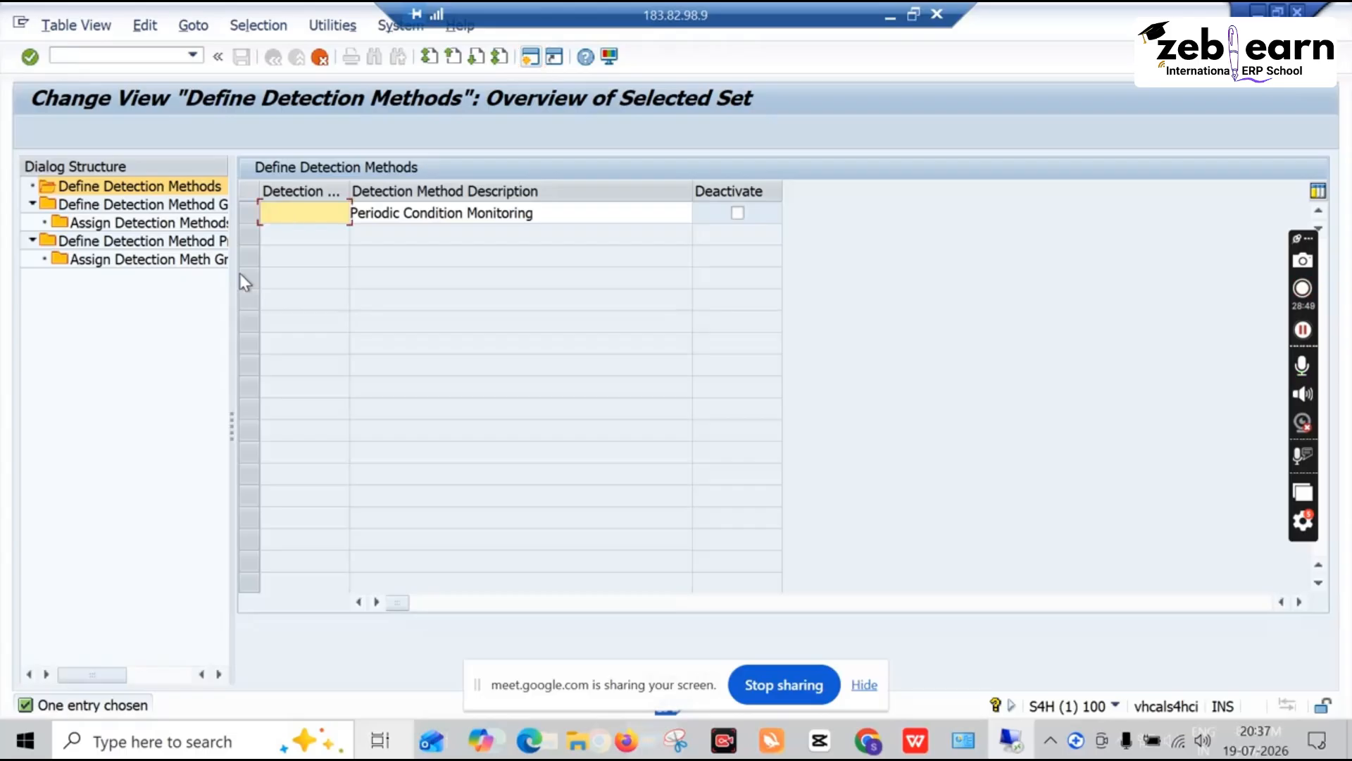
text(0010)
key(Tab)
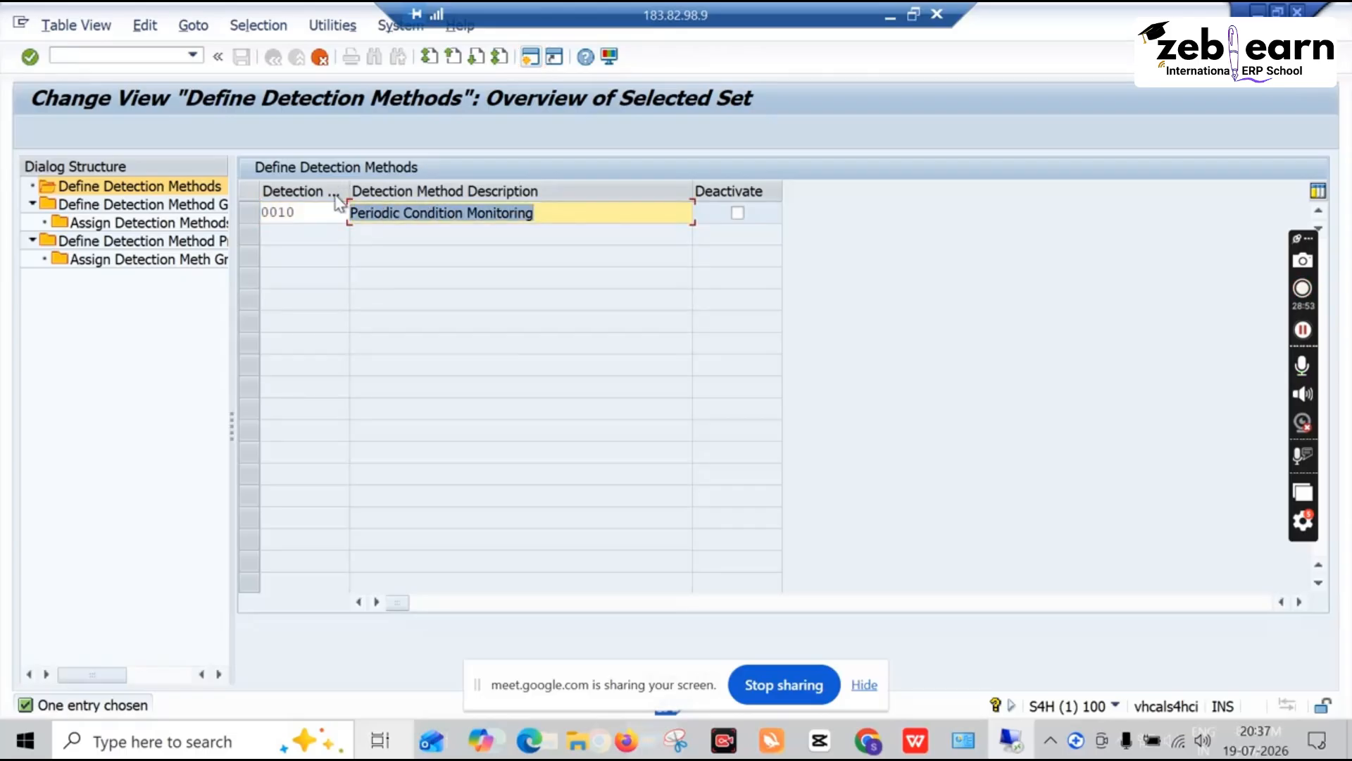
text(advanc)
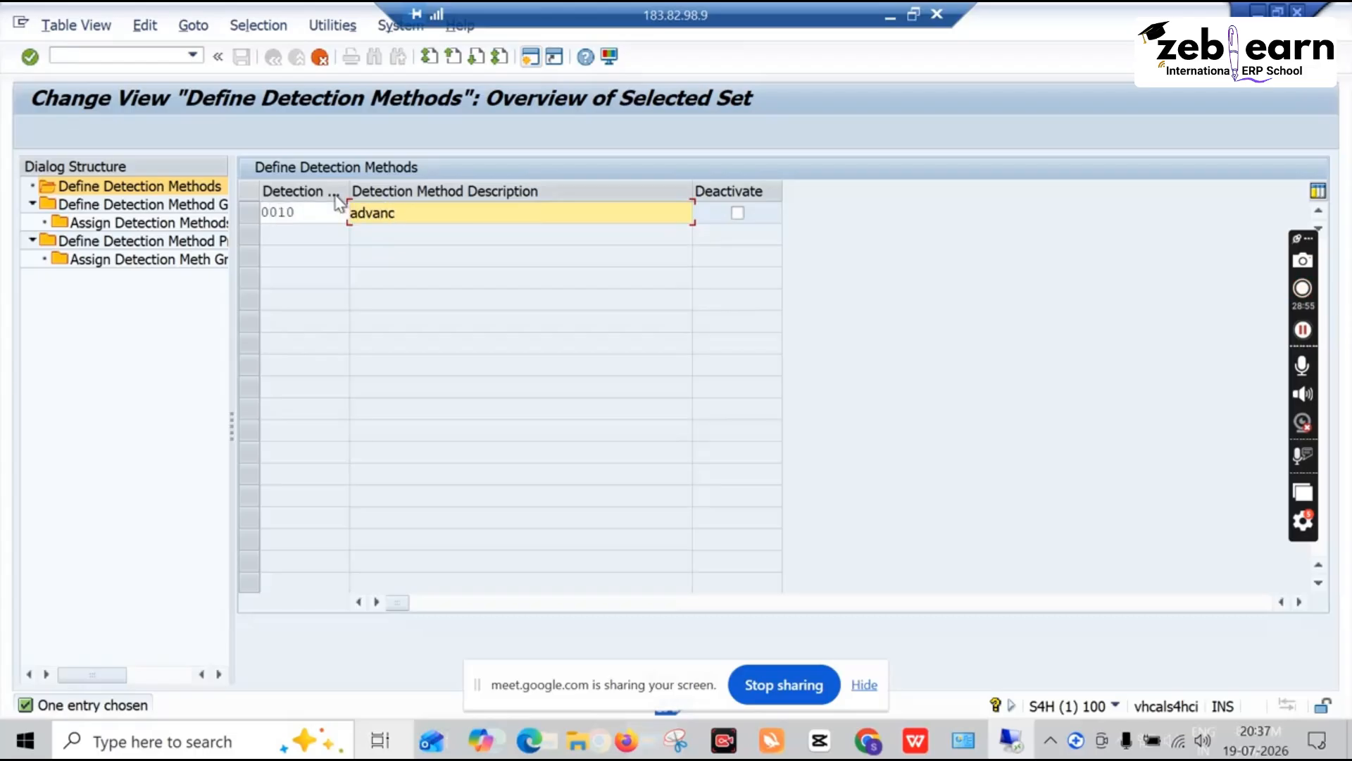
text(e menthod)
key(Return)
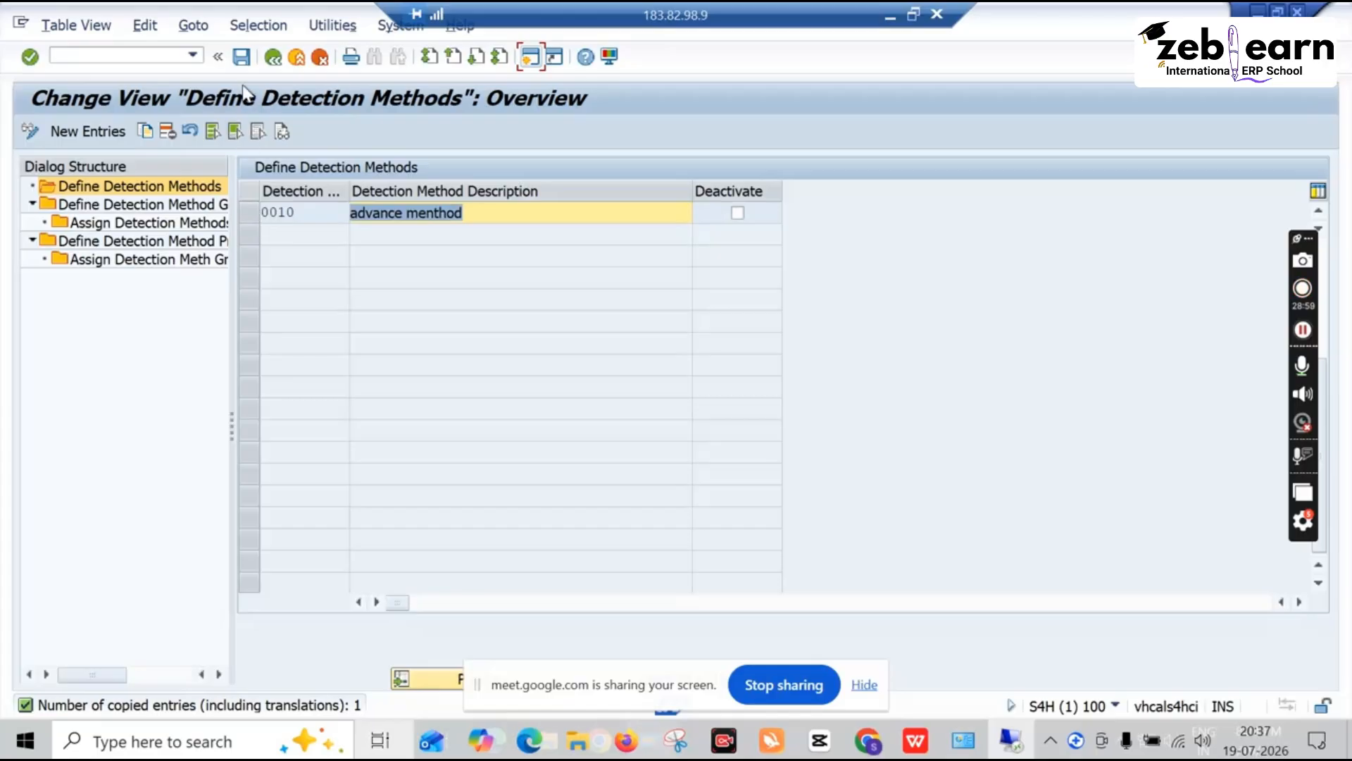
click(242, 63)
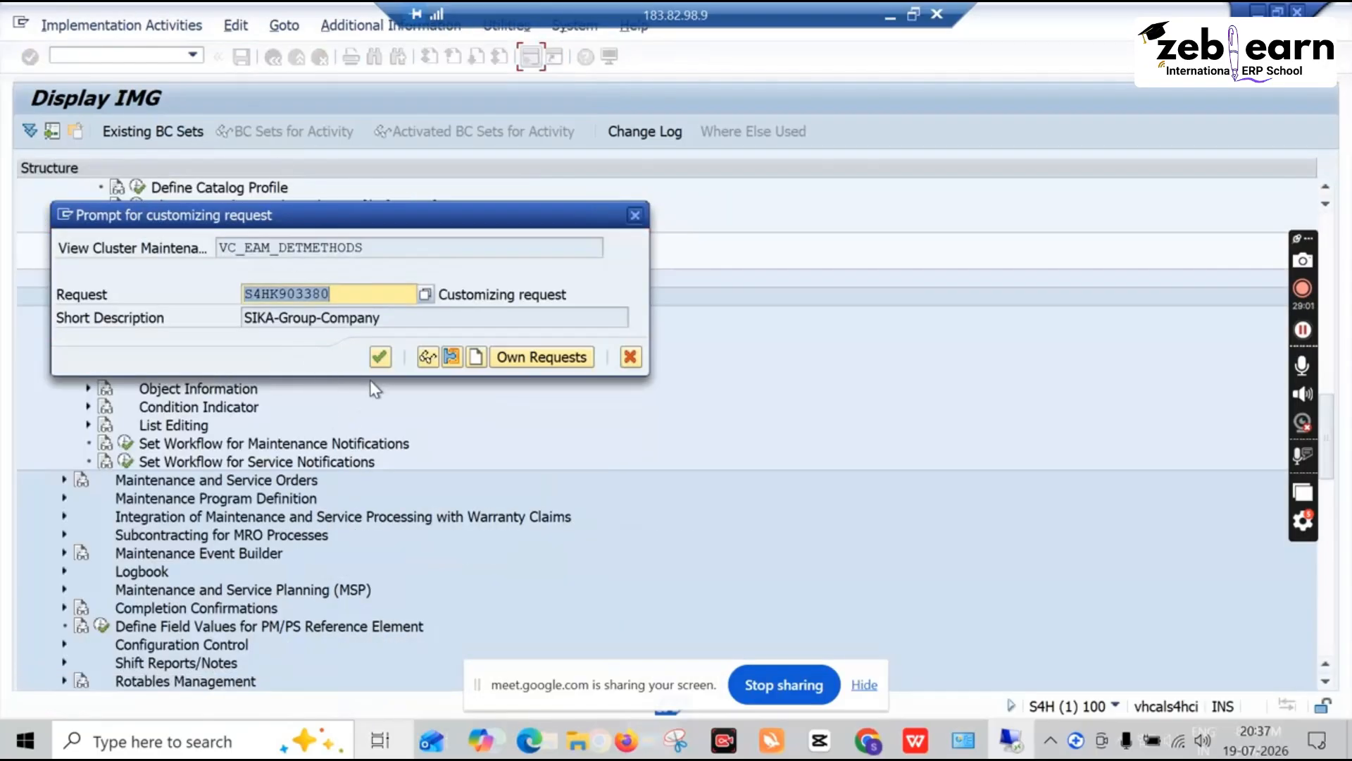
click(376, 358)
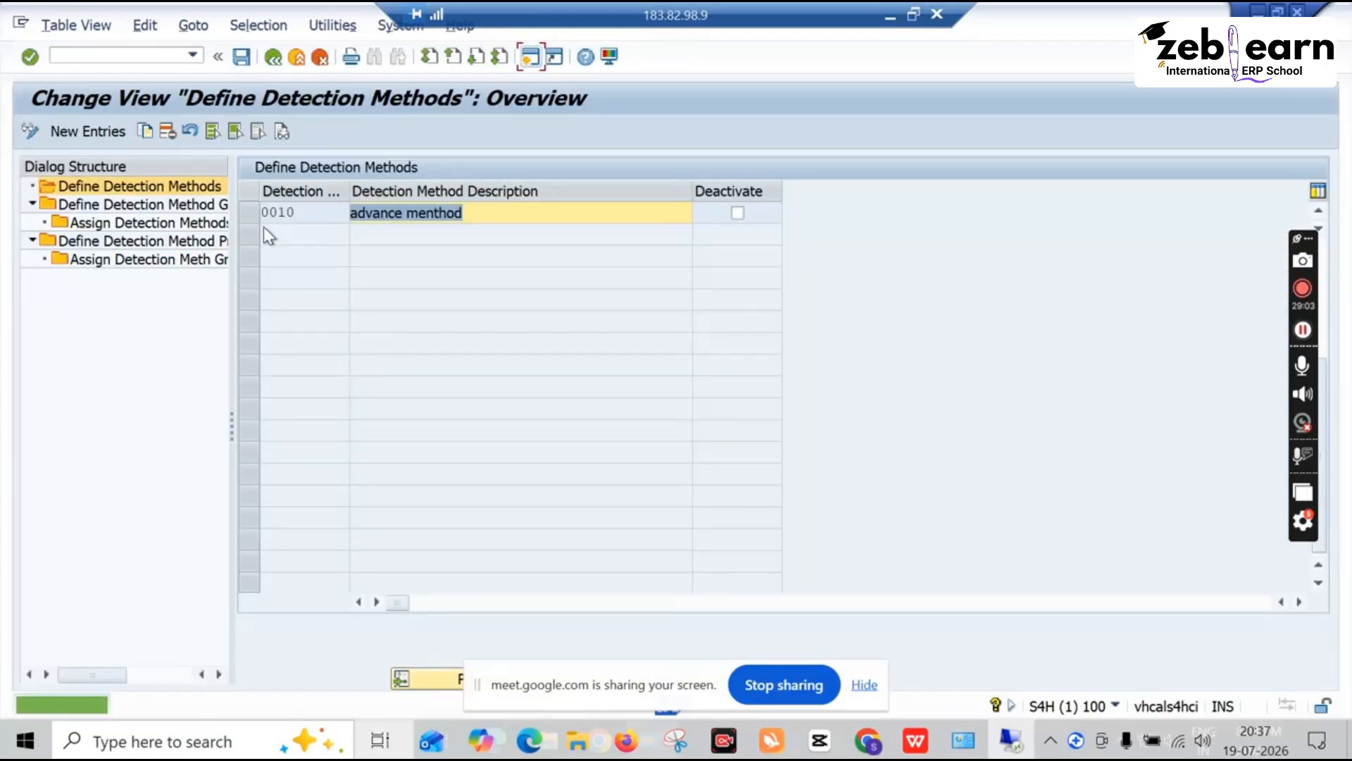
Open Define Detection Method Group and try to open its assignment of detection methods to the group
click(244, 218)
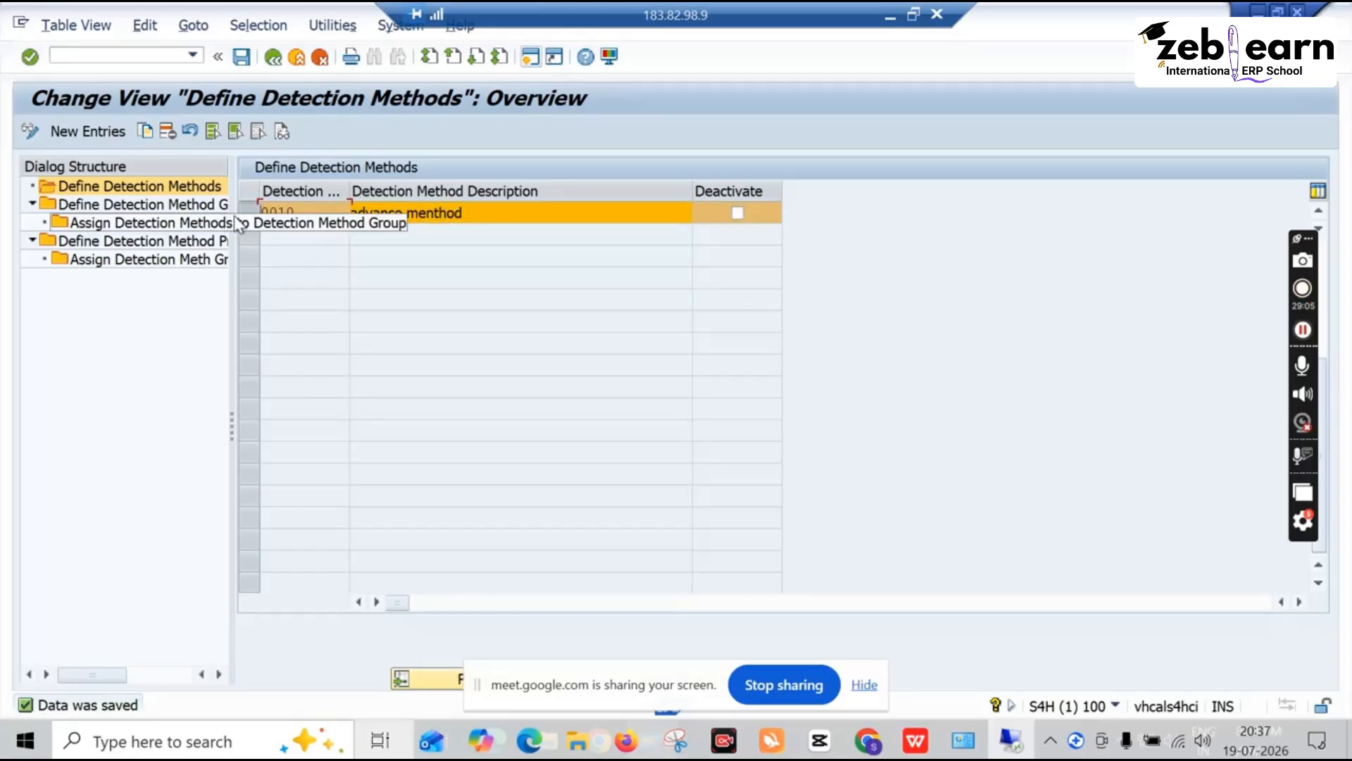
drag(234, 205, 292, 208)
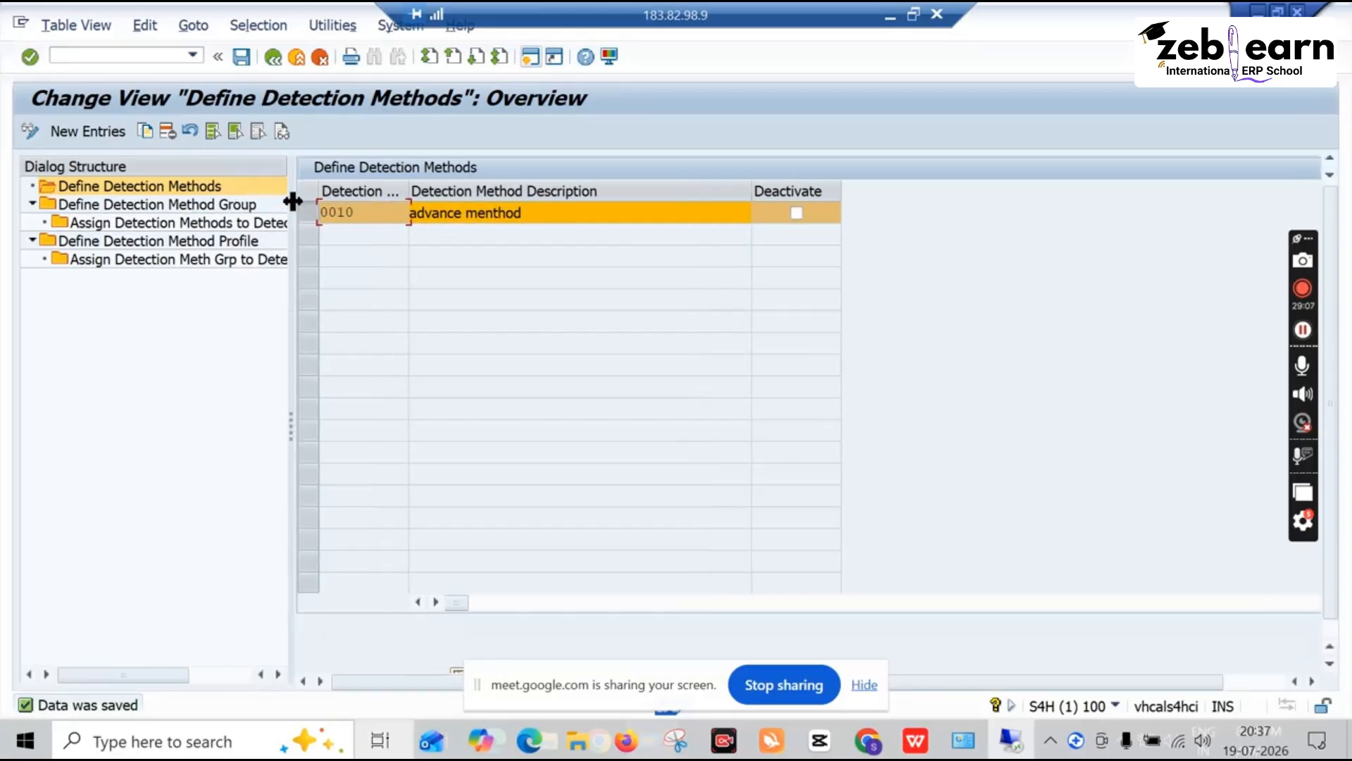
key(ctrl+s)
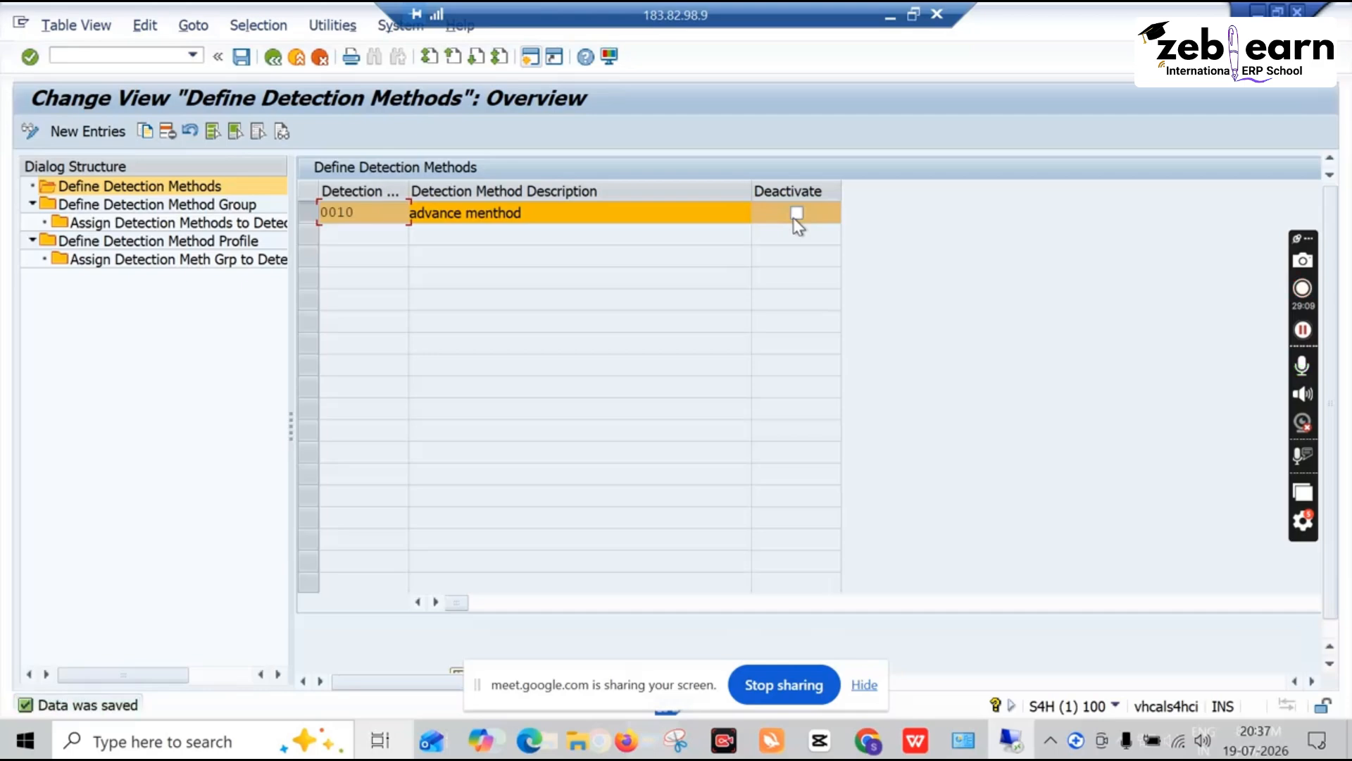
double_click(227, 206)
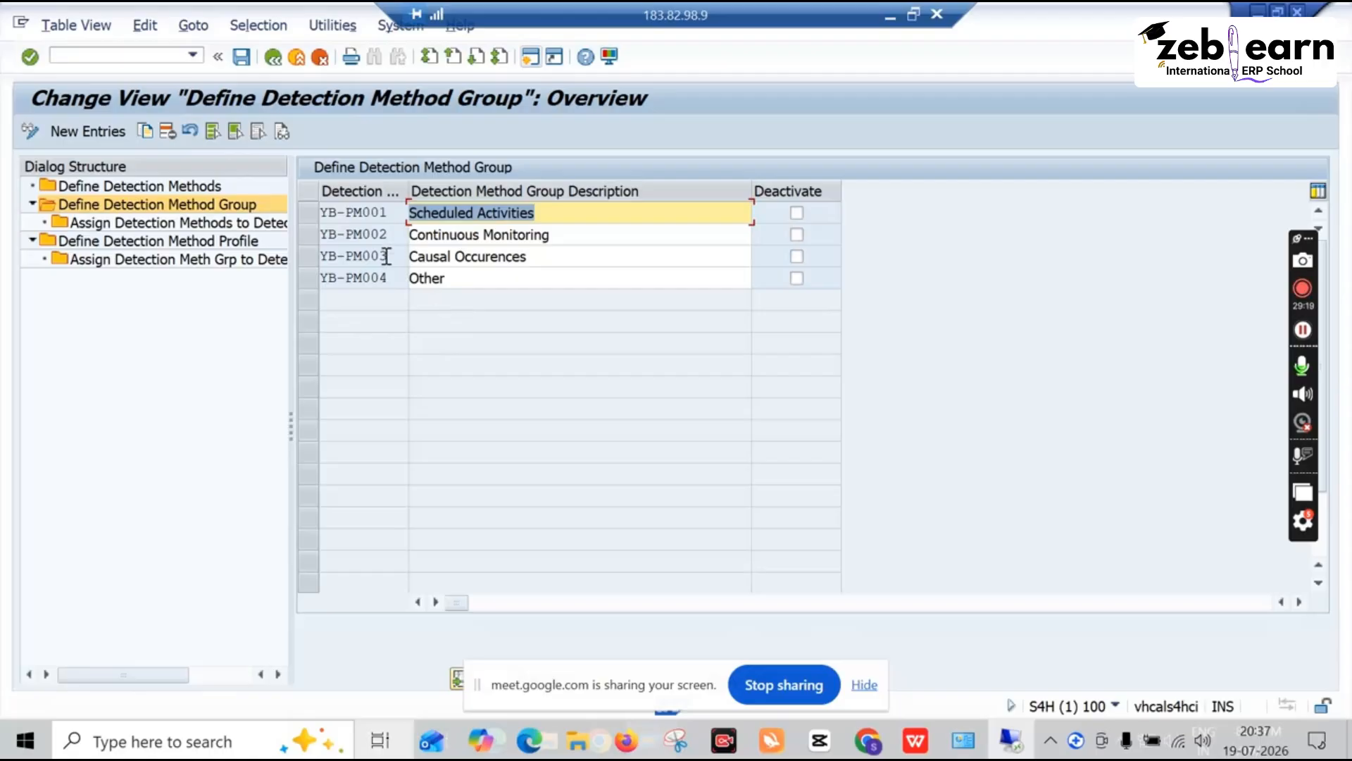
double_click(189, 223)
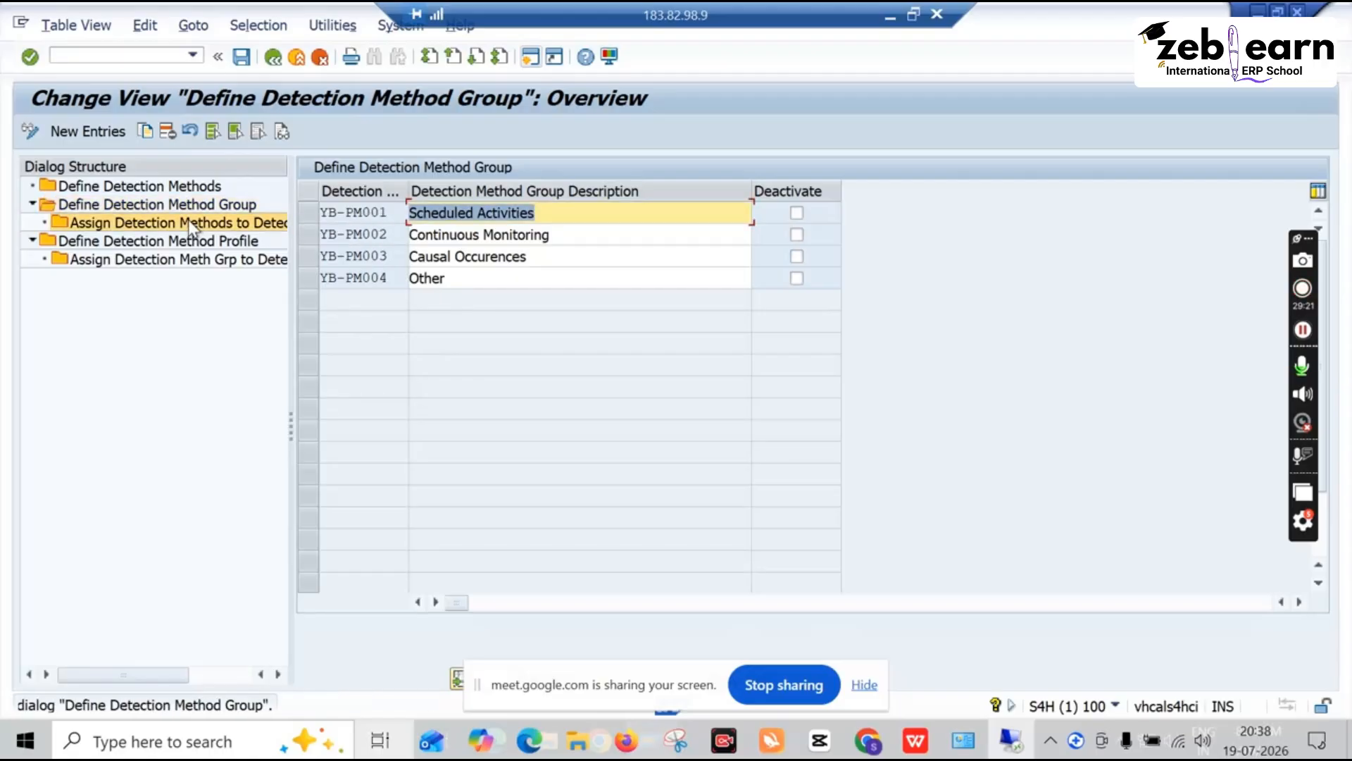
Review the detection method groups assigned to detection method profile Y1, and return to the IMG structure
double_click(145, 243)
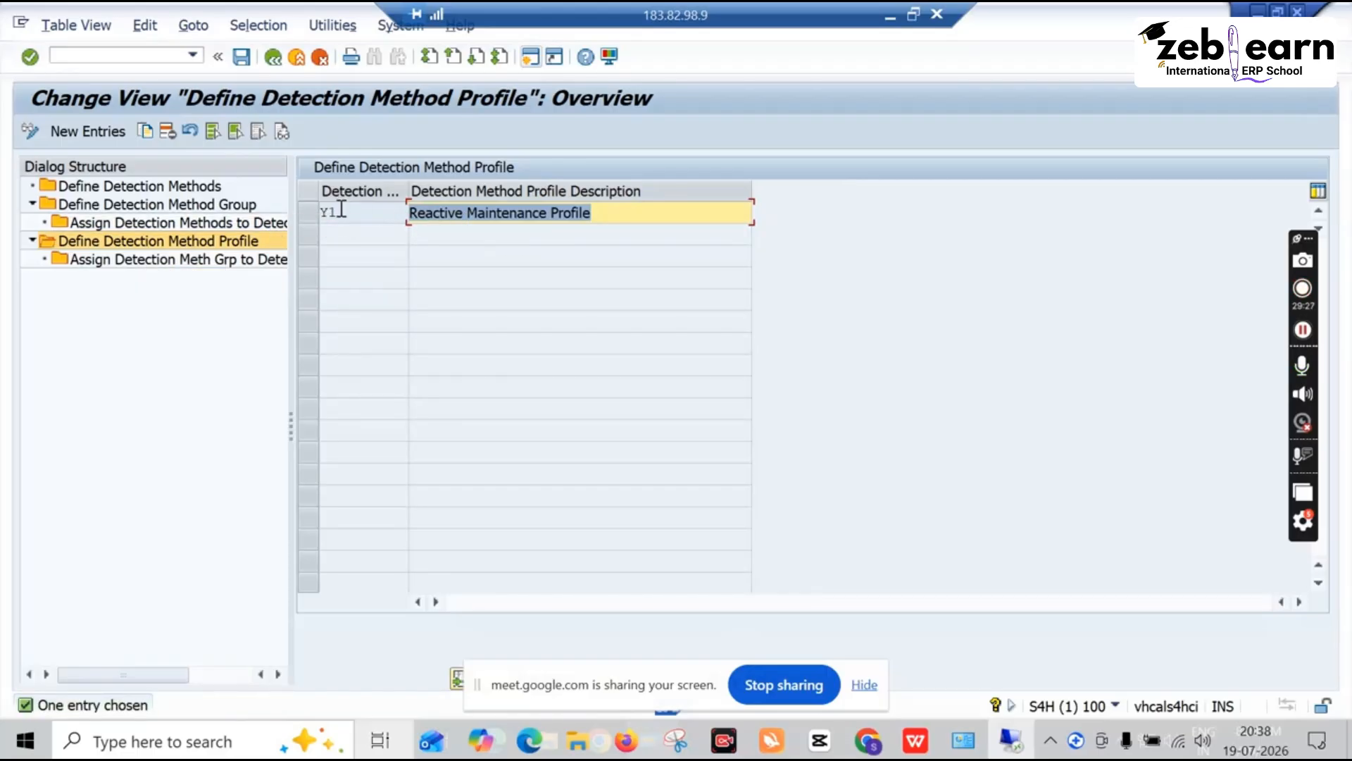
drag(342, 210, 312, 211)
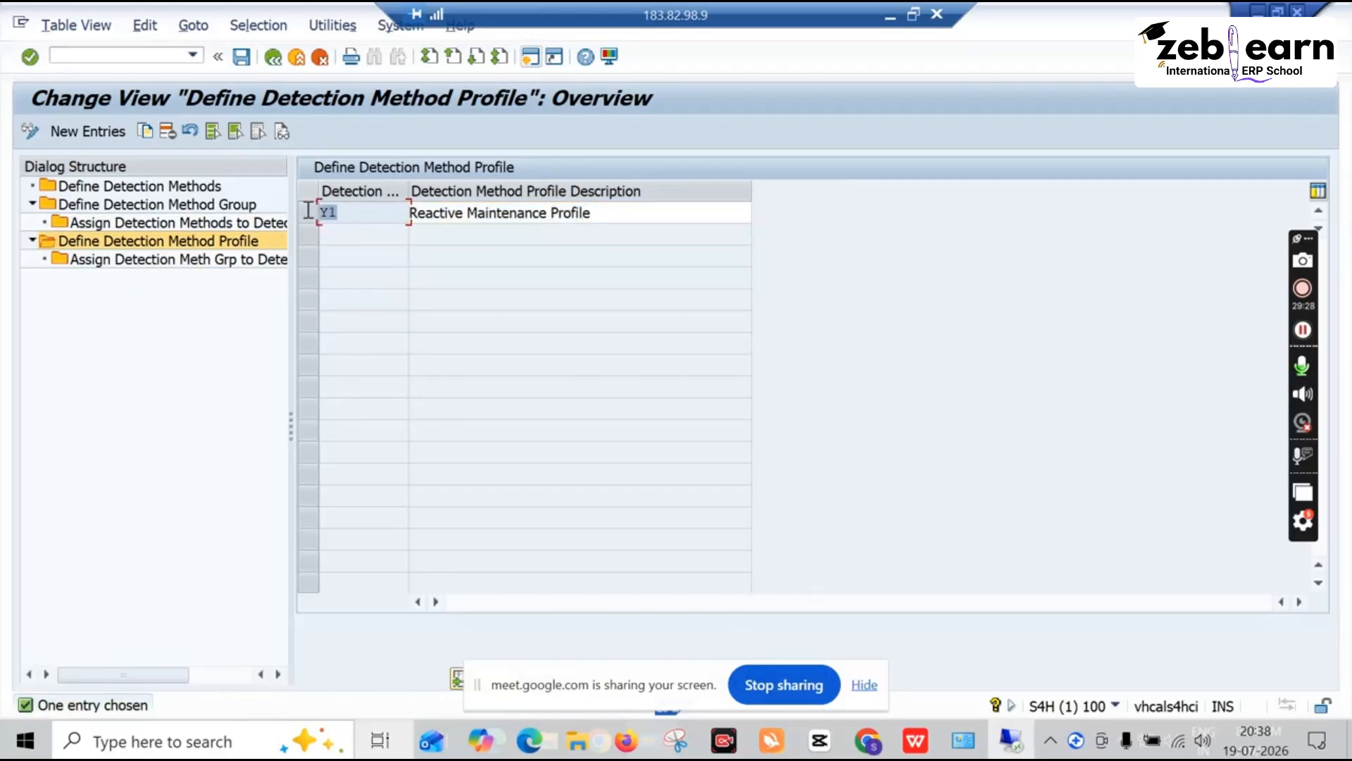
click(176, 261)
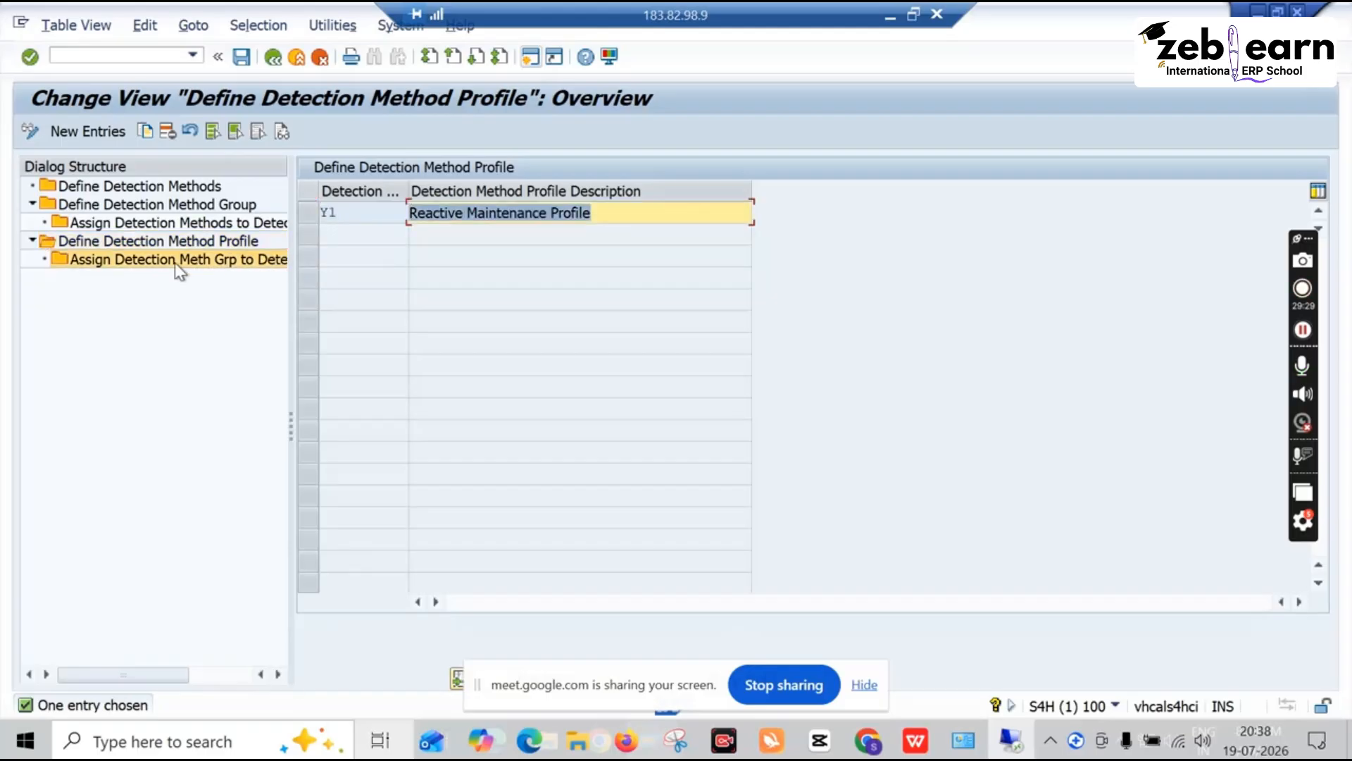
click(307, 213)
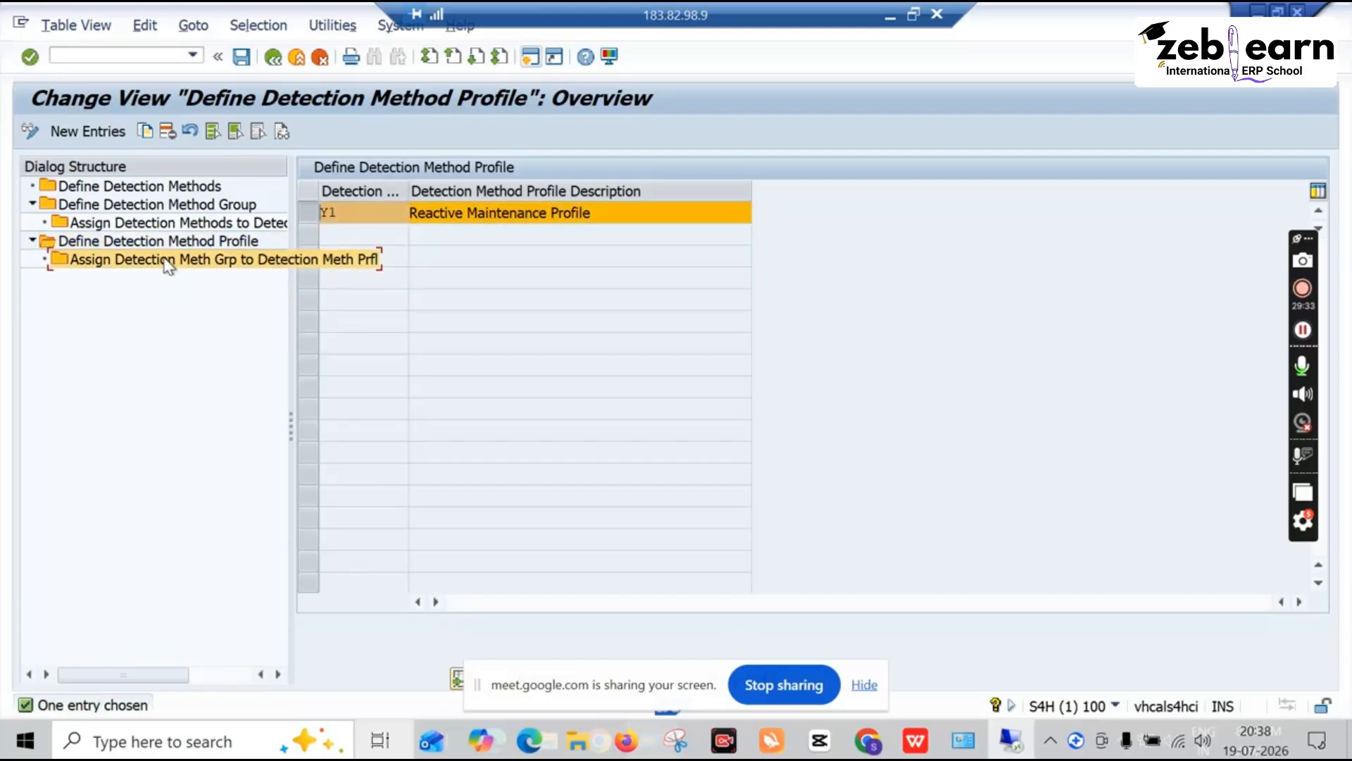
double_click(166, 262)
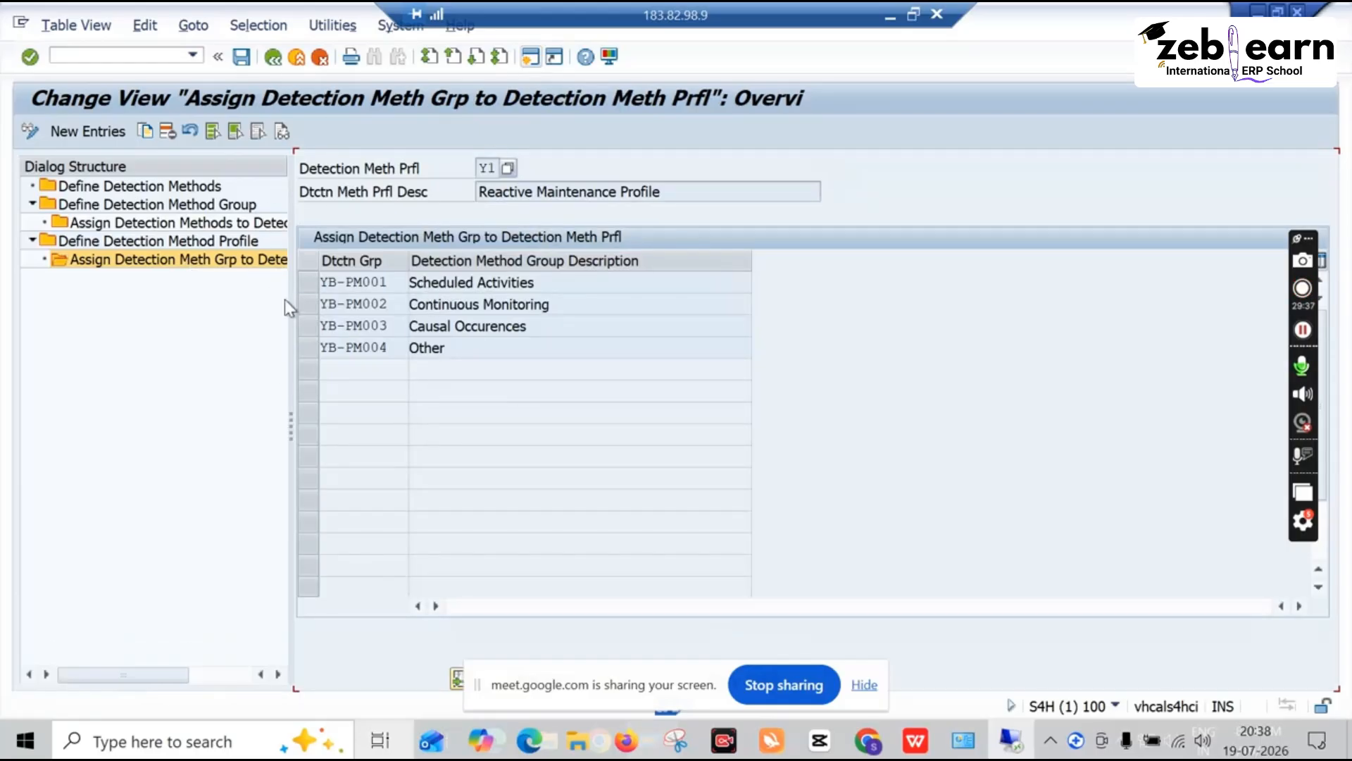
click(273, 58)
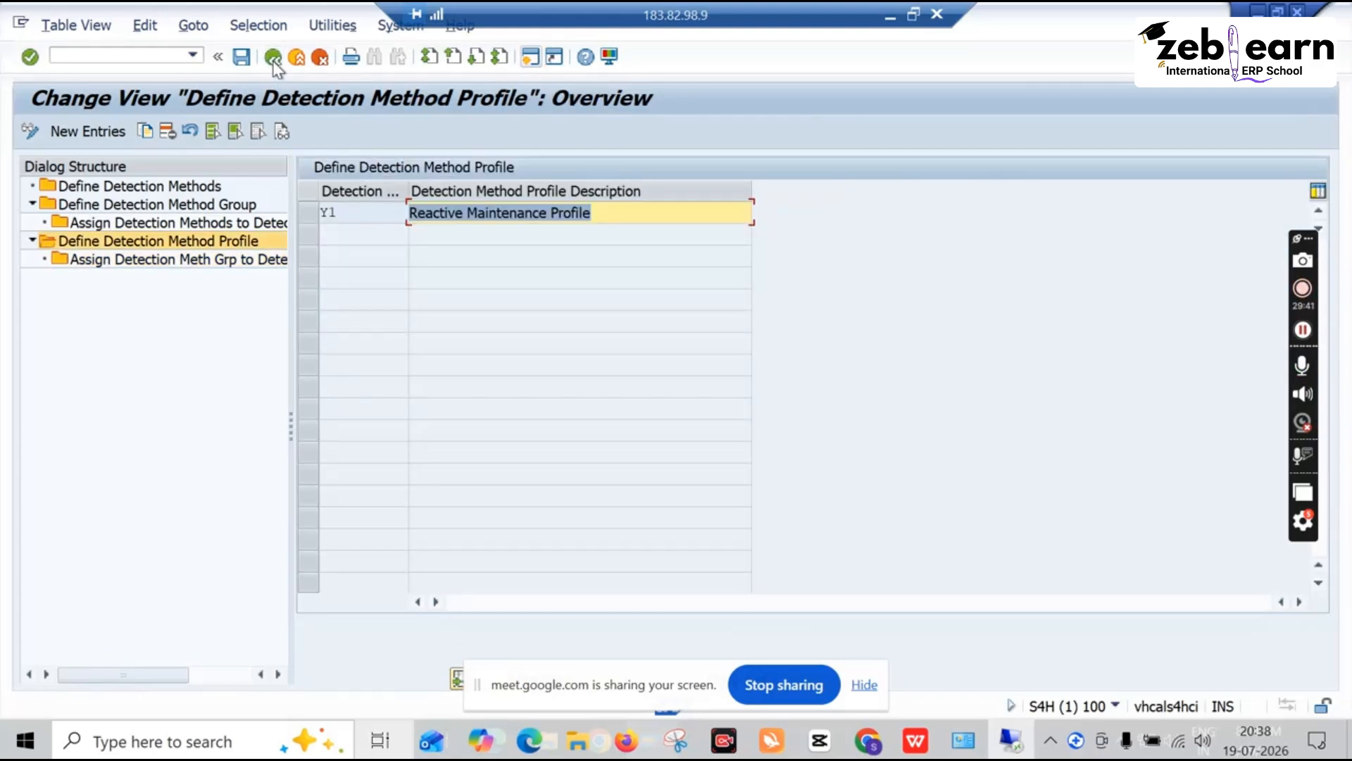
click(274, 59)
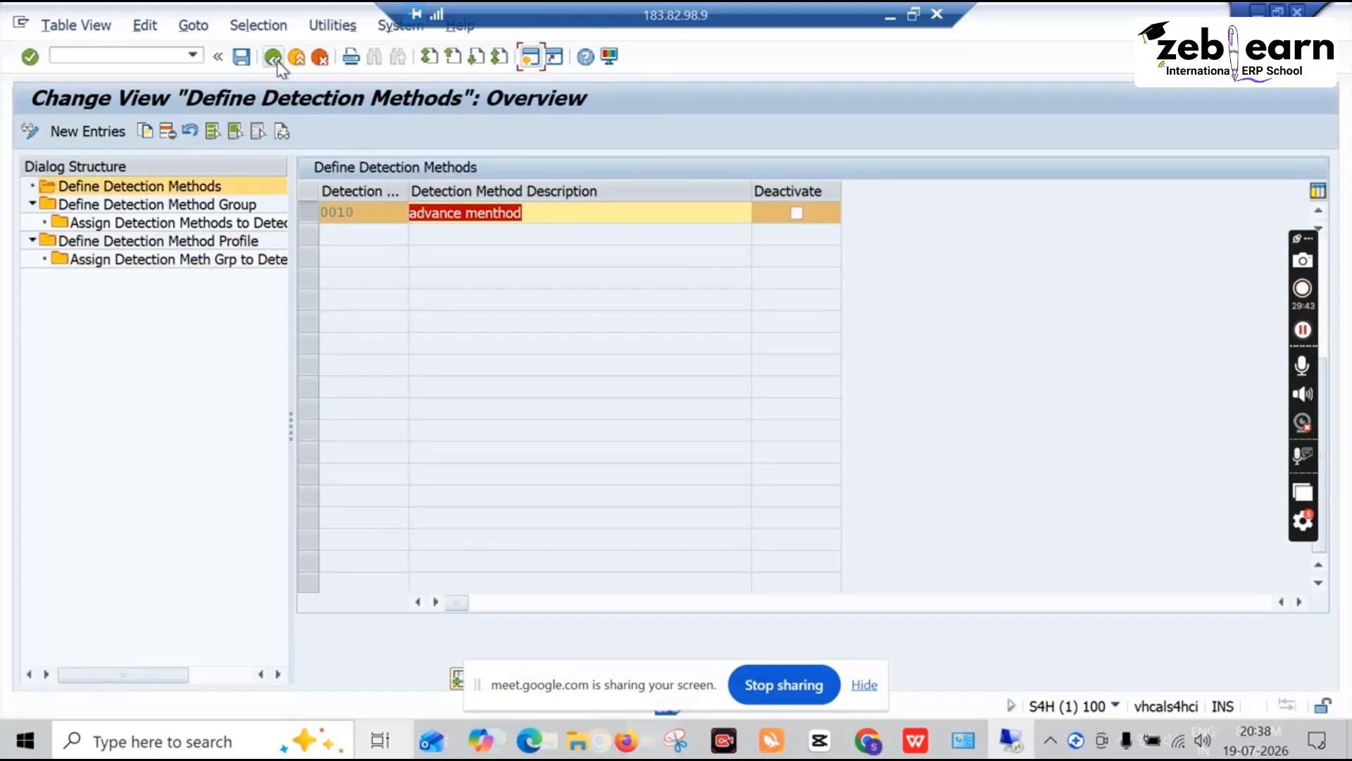
click(273, 58)
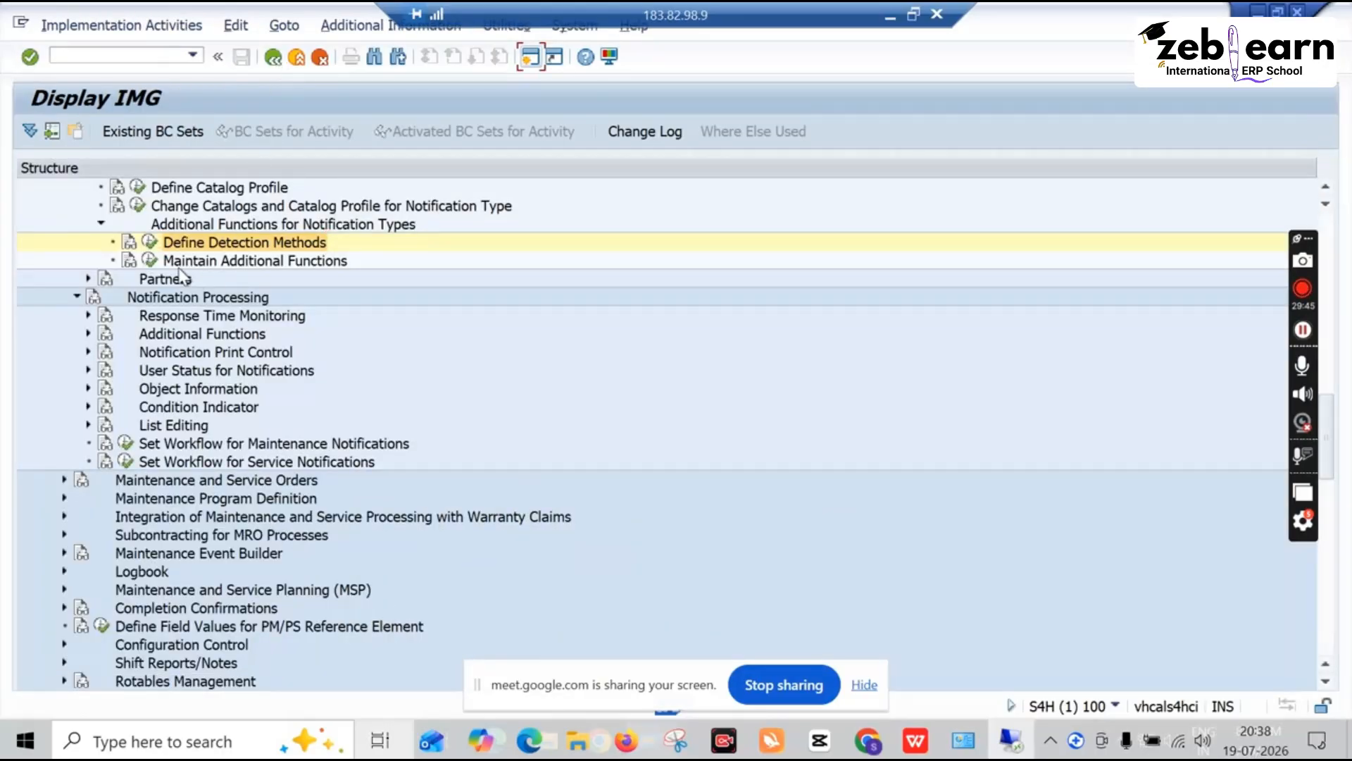
Open Maintain Additional Functions to check which detection method profile is assigned to each notification type, and return to the IMG structure
click(149, 260)
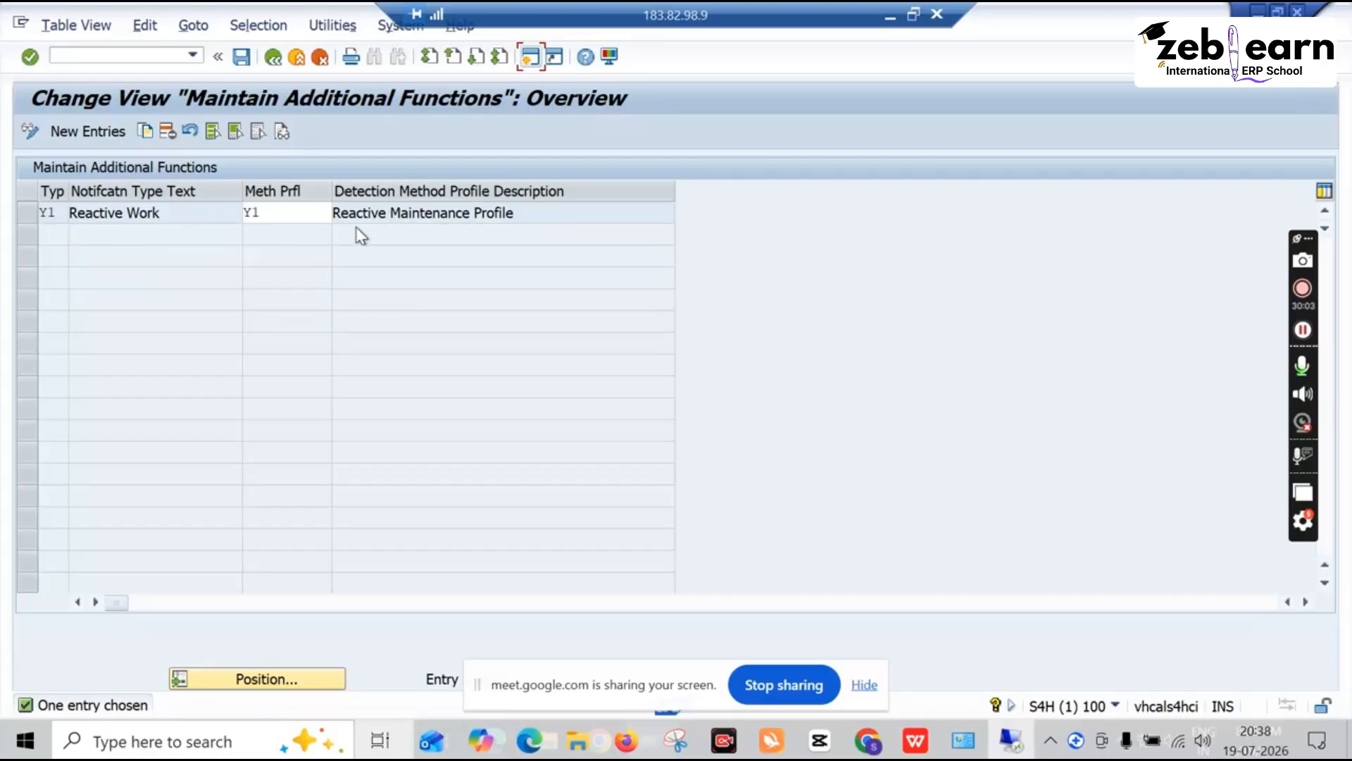
click(273, 58)
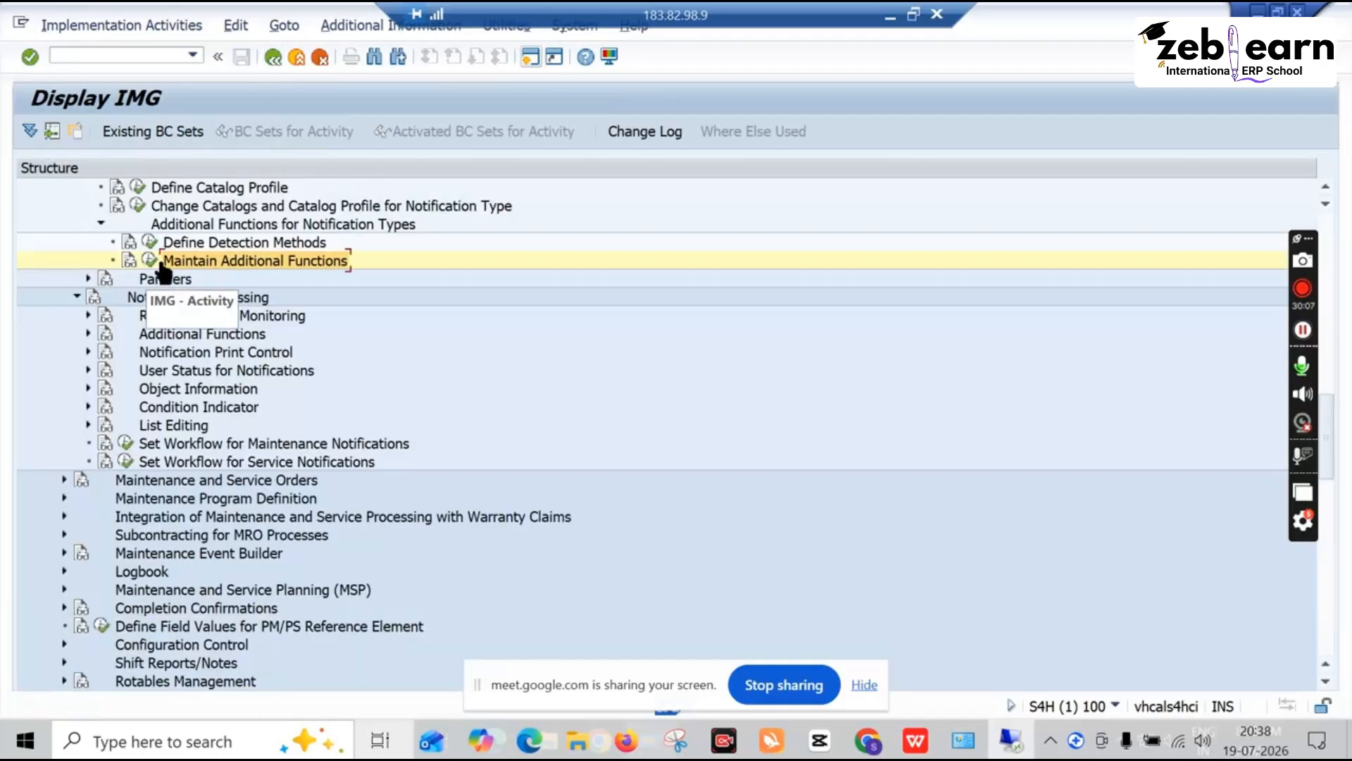
click(310, 262)
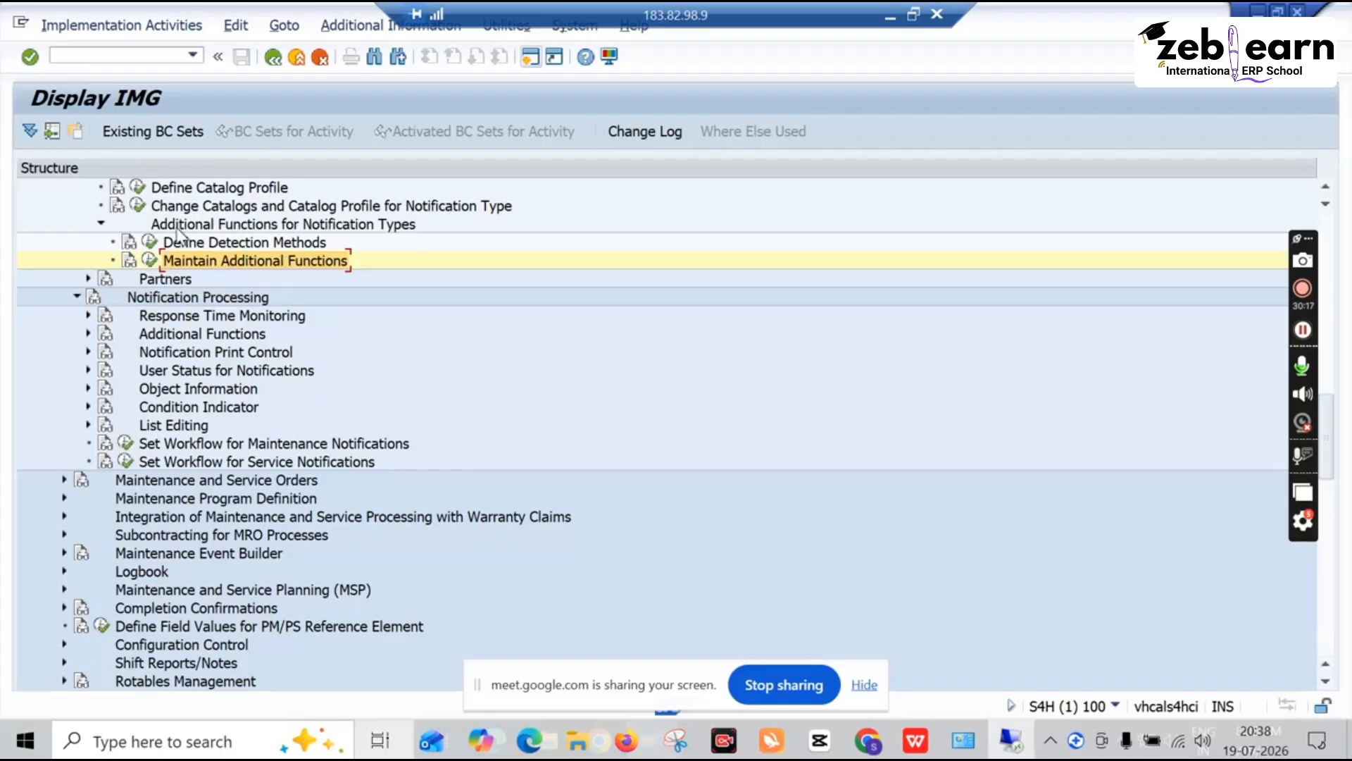
click(264, 227)
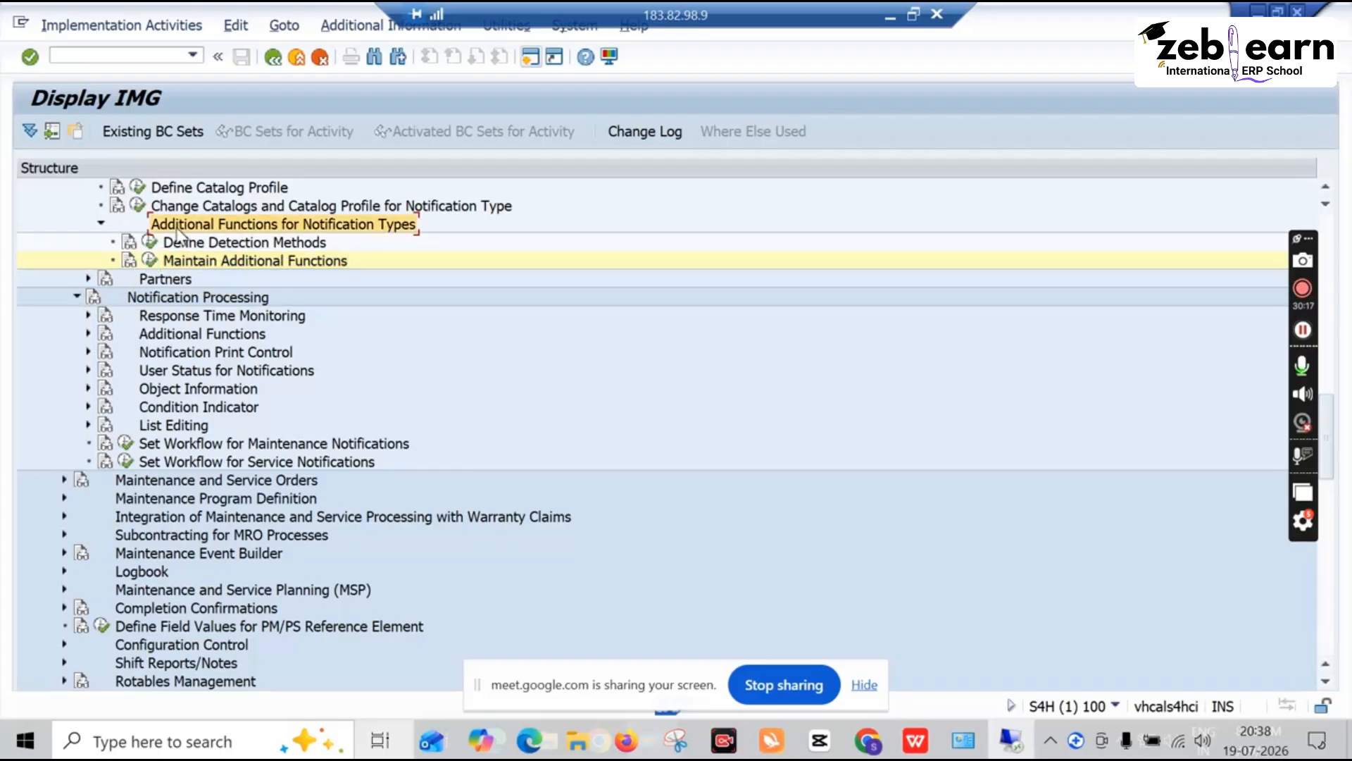
Under Partners, look at Define Partner Determination Procedure within Define Partner Determination Procedure and Partner Function, and return to its activity selection
click(100, 222)
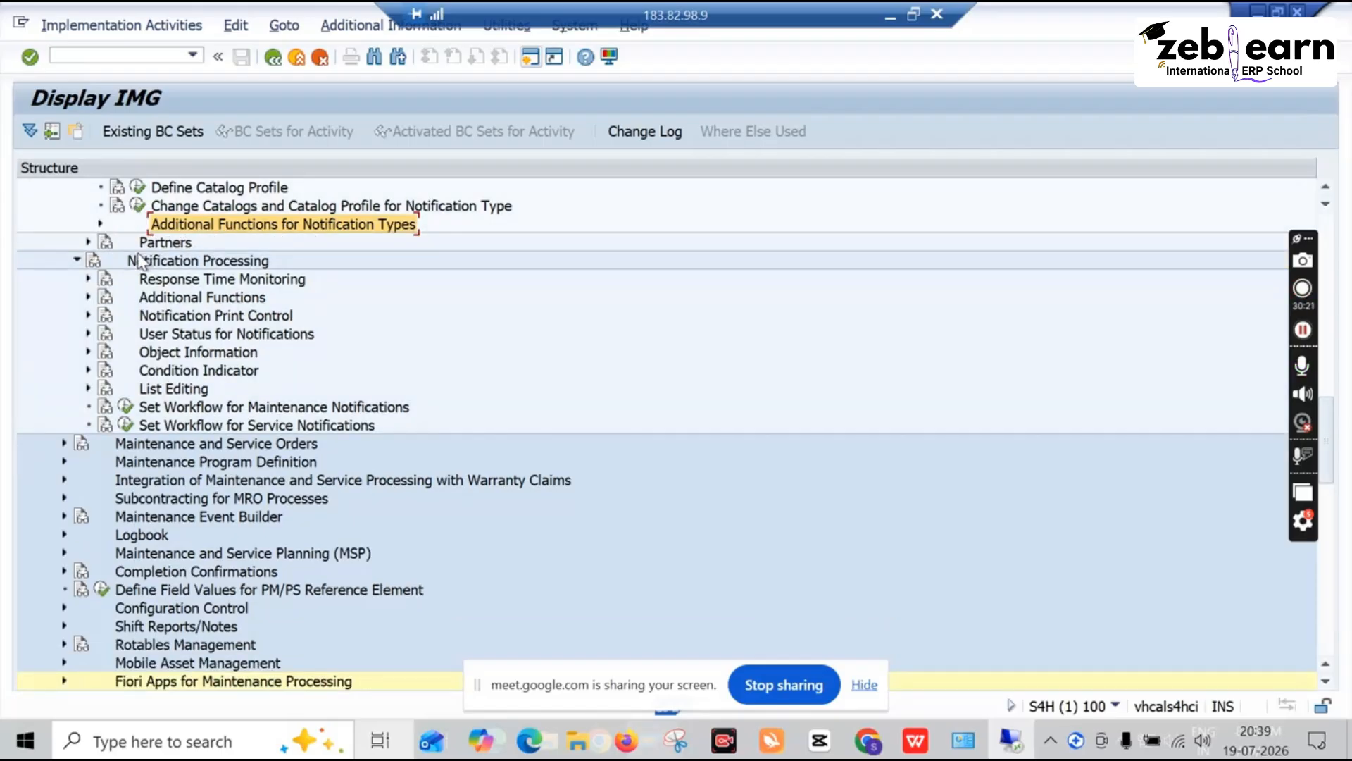
click(88, 242)
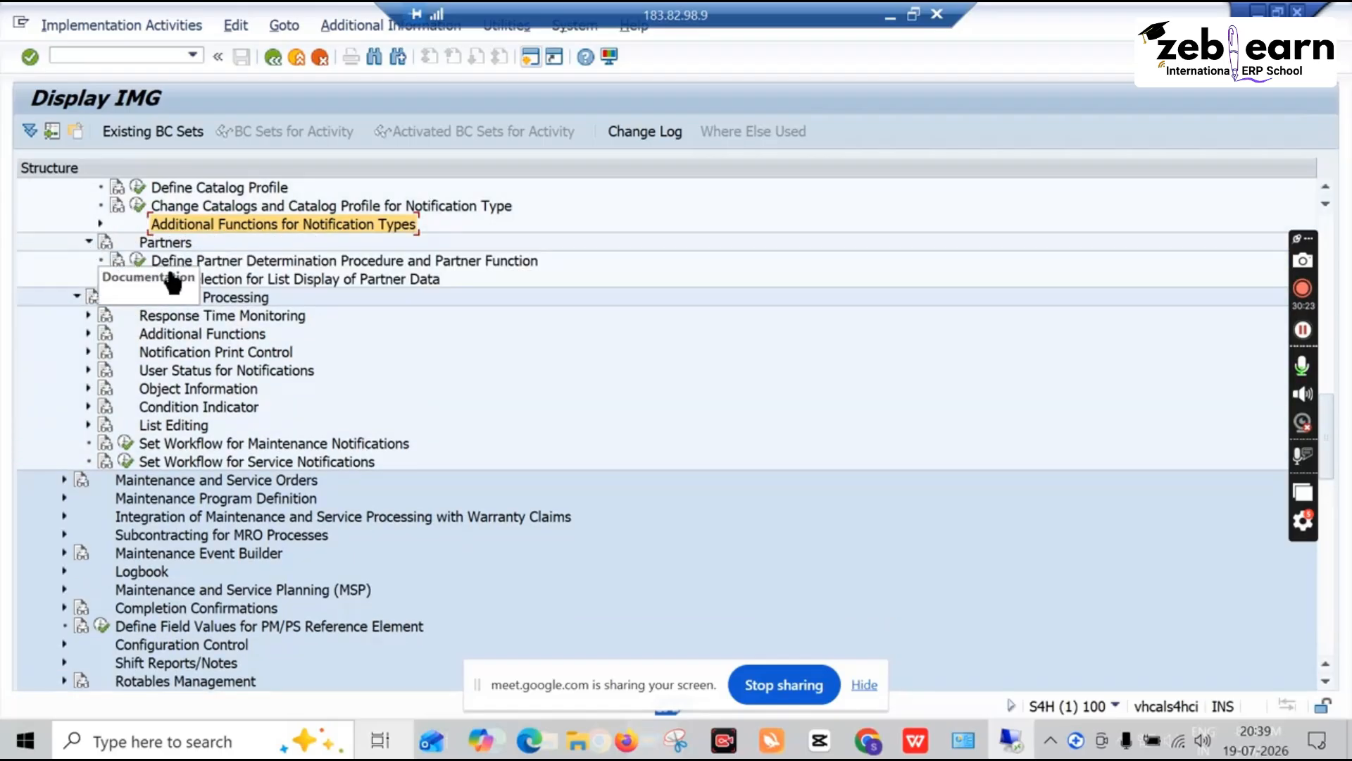
click(529, 263)
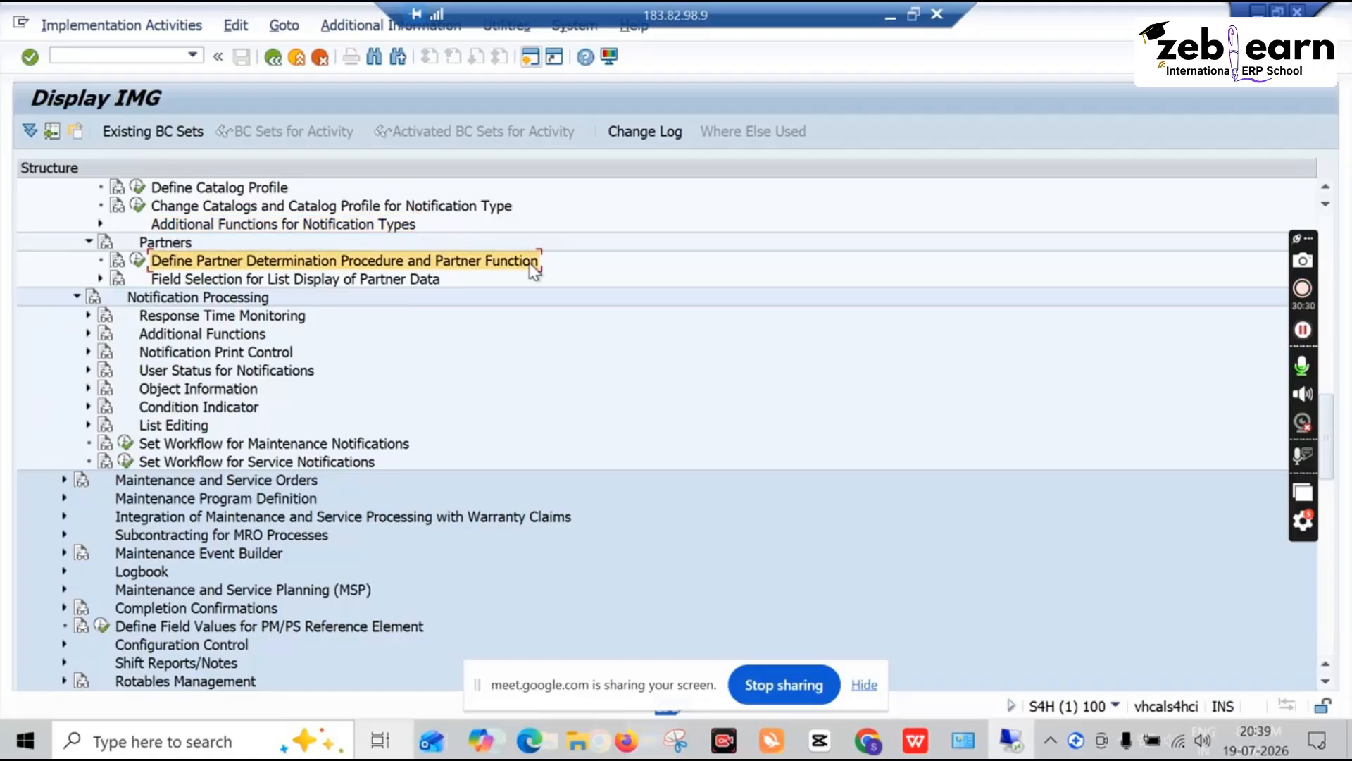
click(137, 261)
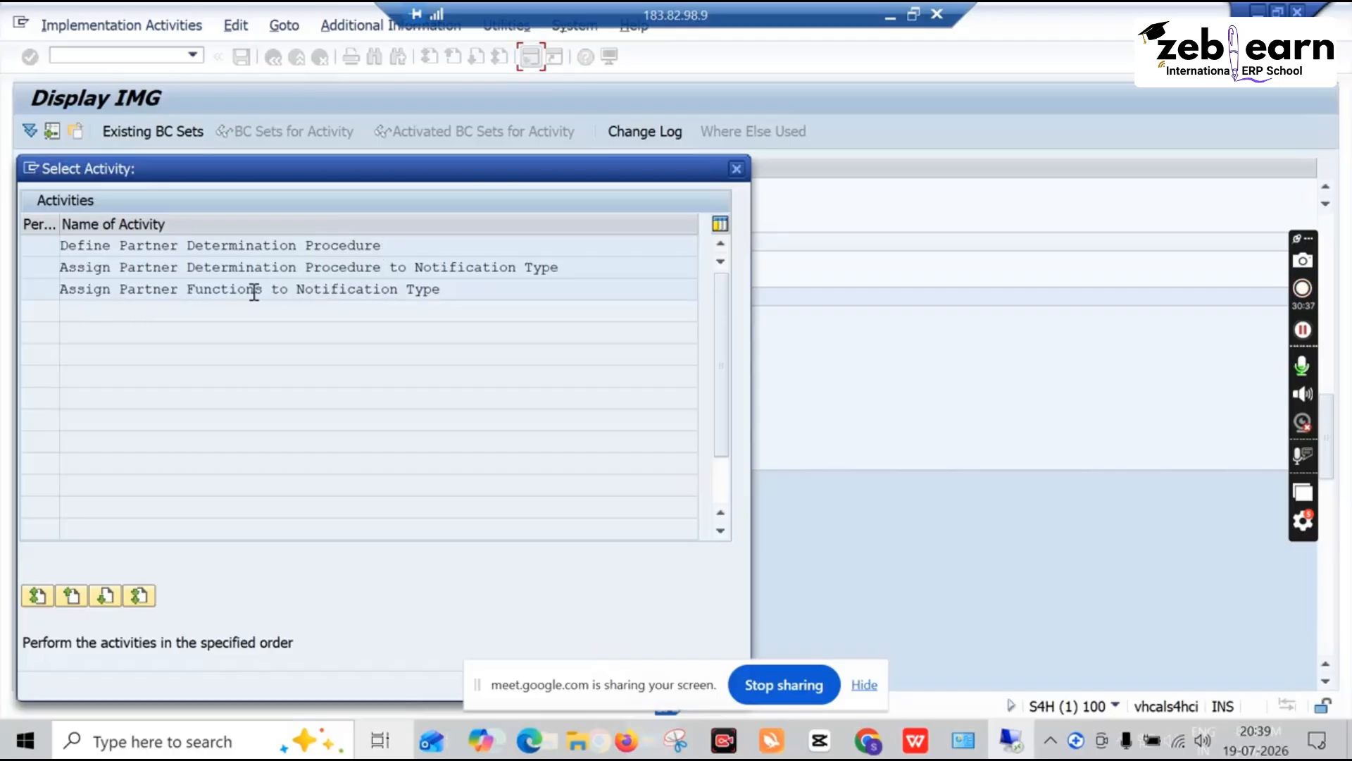
double_click(198, 245)
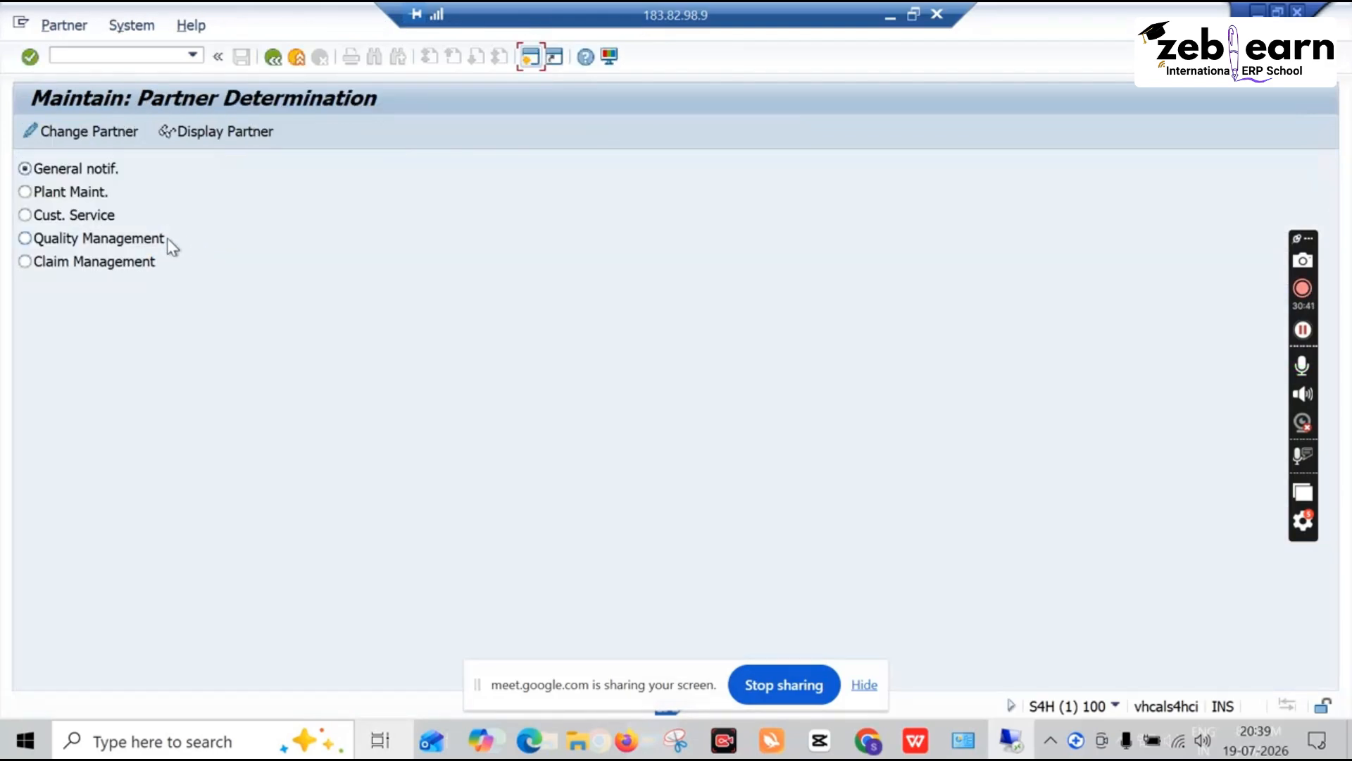
click(35, 192)
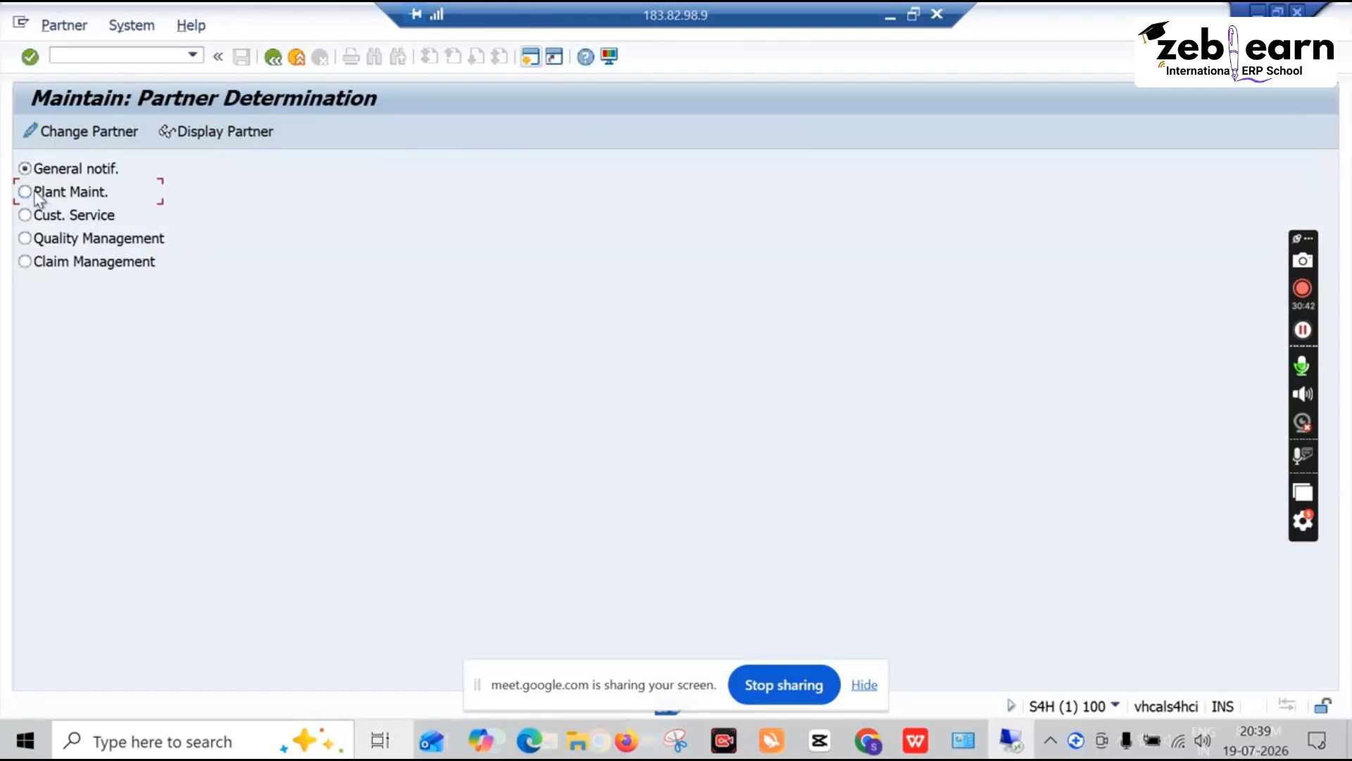
click(273, 56)
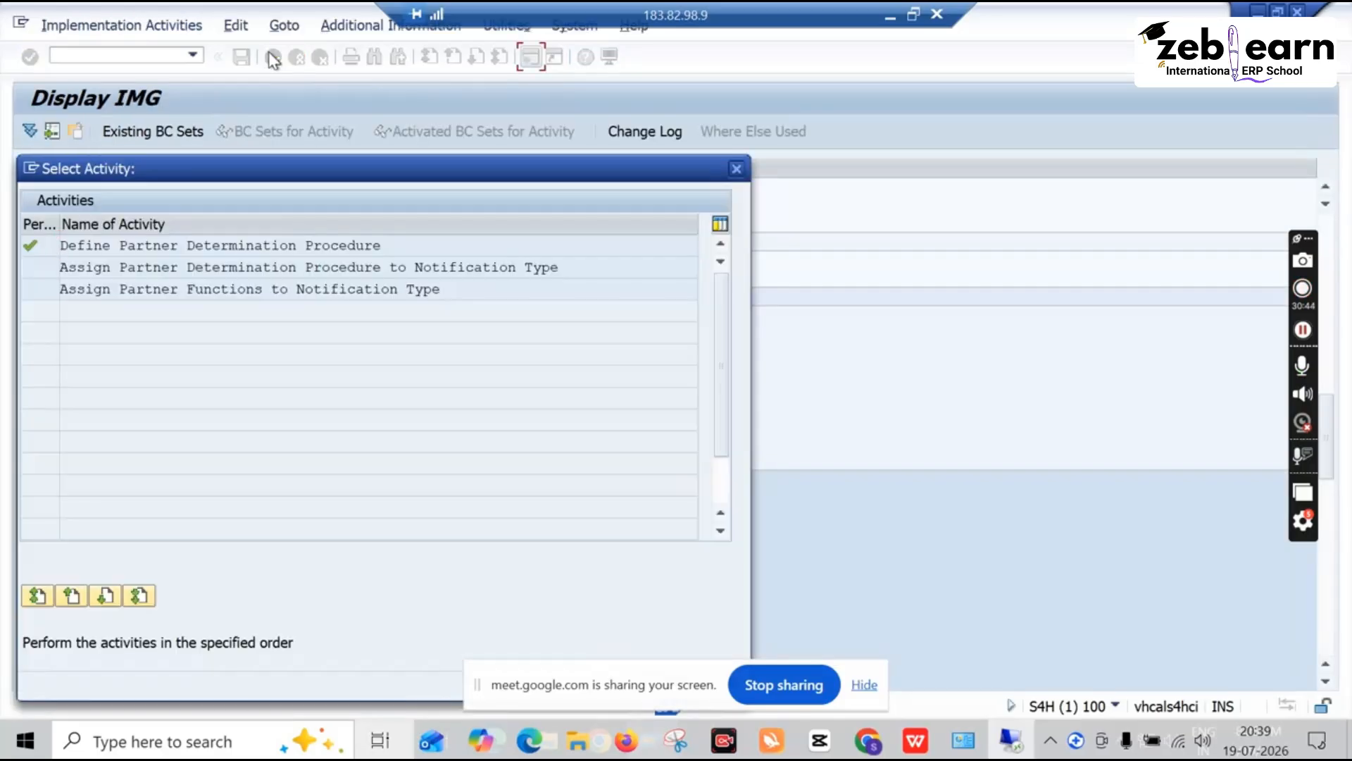
Open Assign Partner Functions to Notification Type, examine the partner functions of notification type M1, and return to the overview
click(136, 298)
double_click(134, 296)
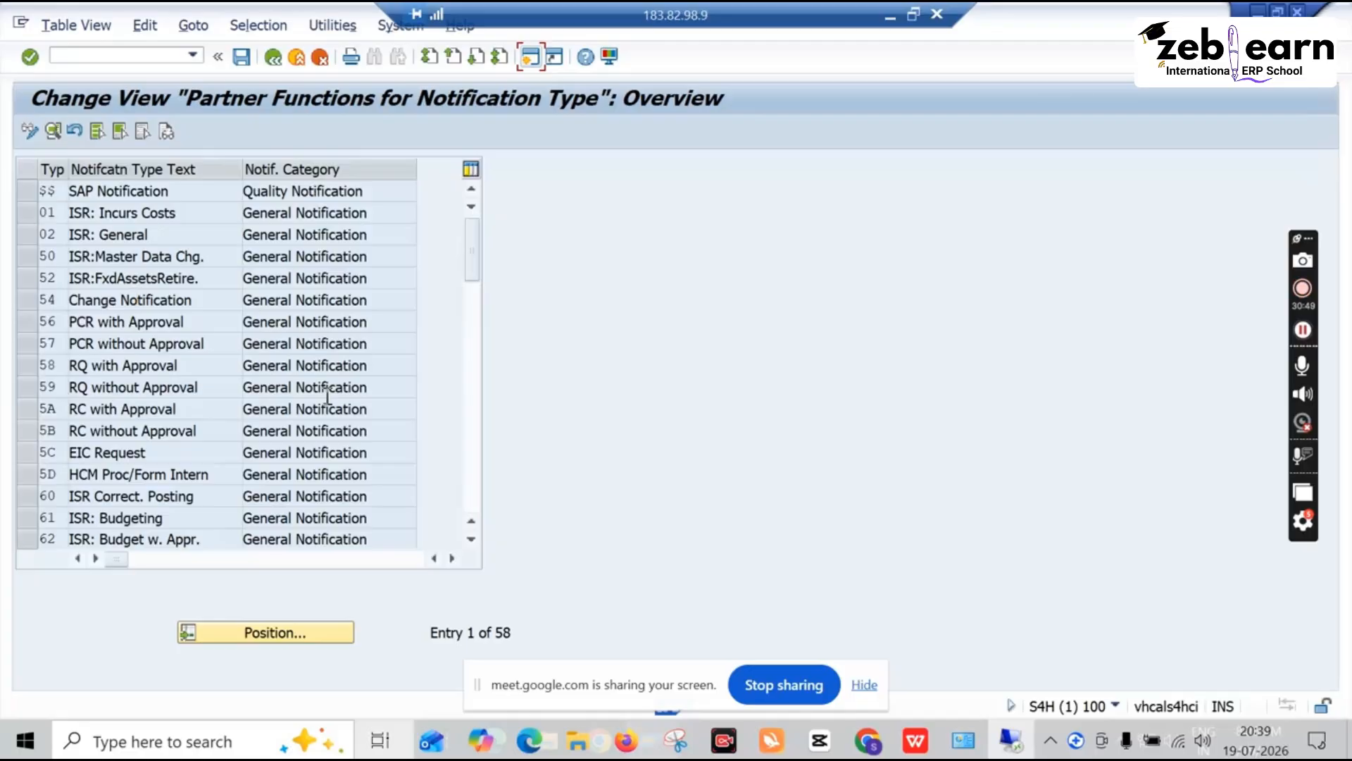
scroll(131, 408, down, 7)
scroll(131, 408, down, 2)
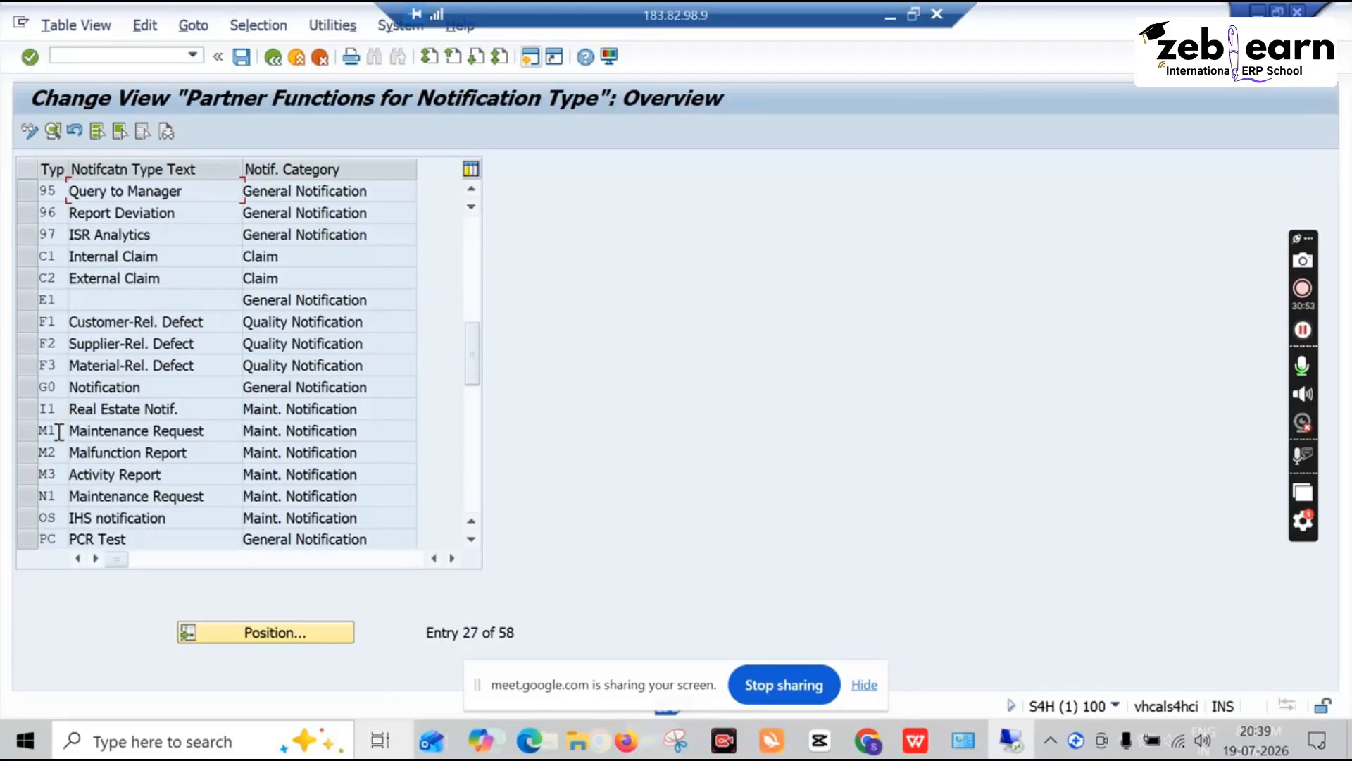
double_click(58, 431)
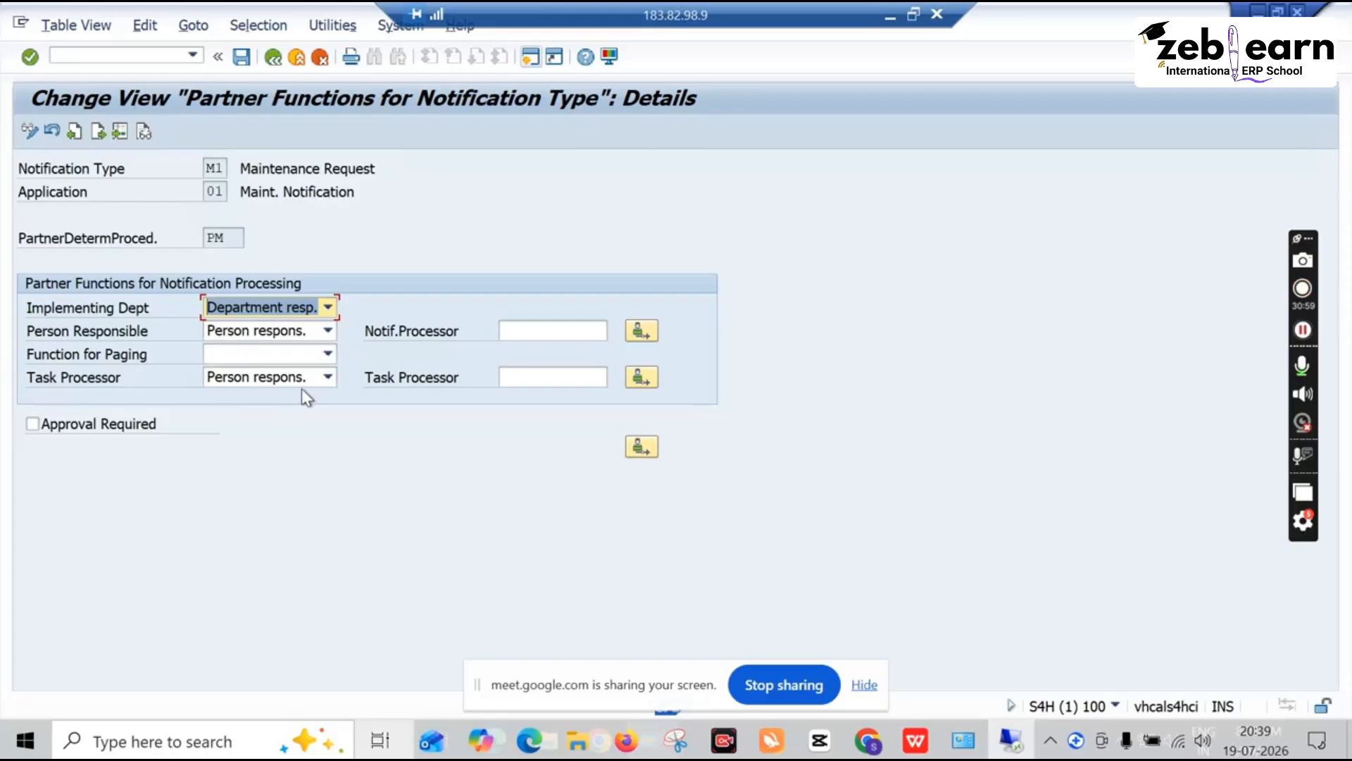
click(269, 59)
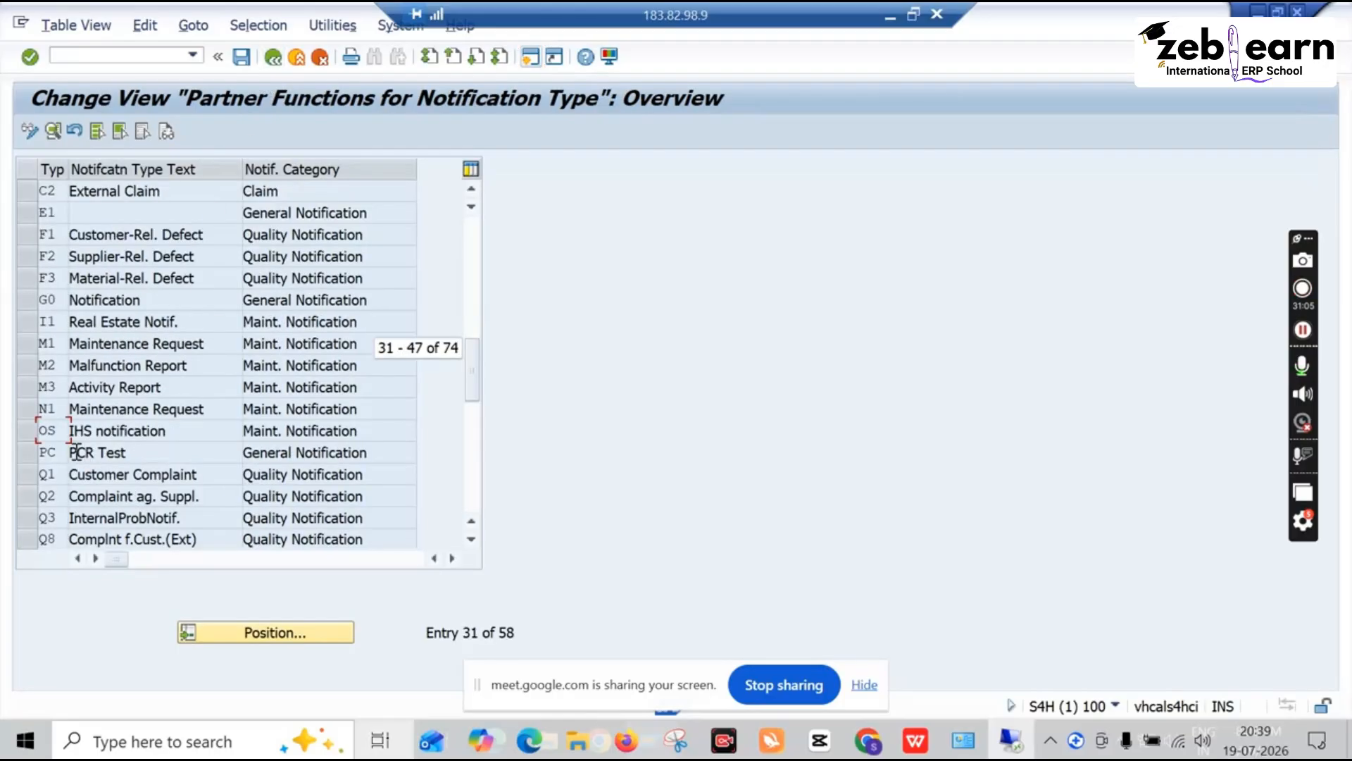
Open the N1 Maintenance Request partner function details and set the implementing department to Department resp
double_click(56, 412)
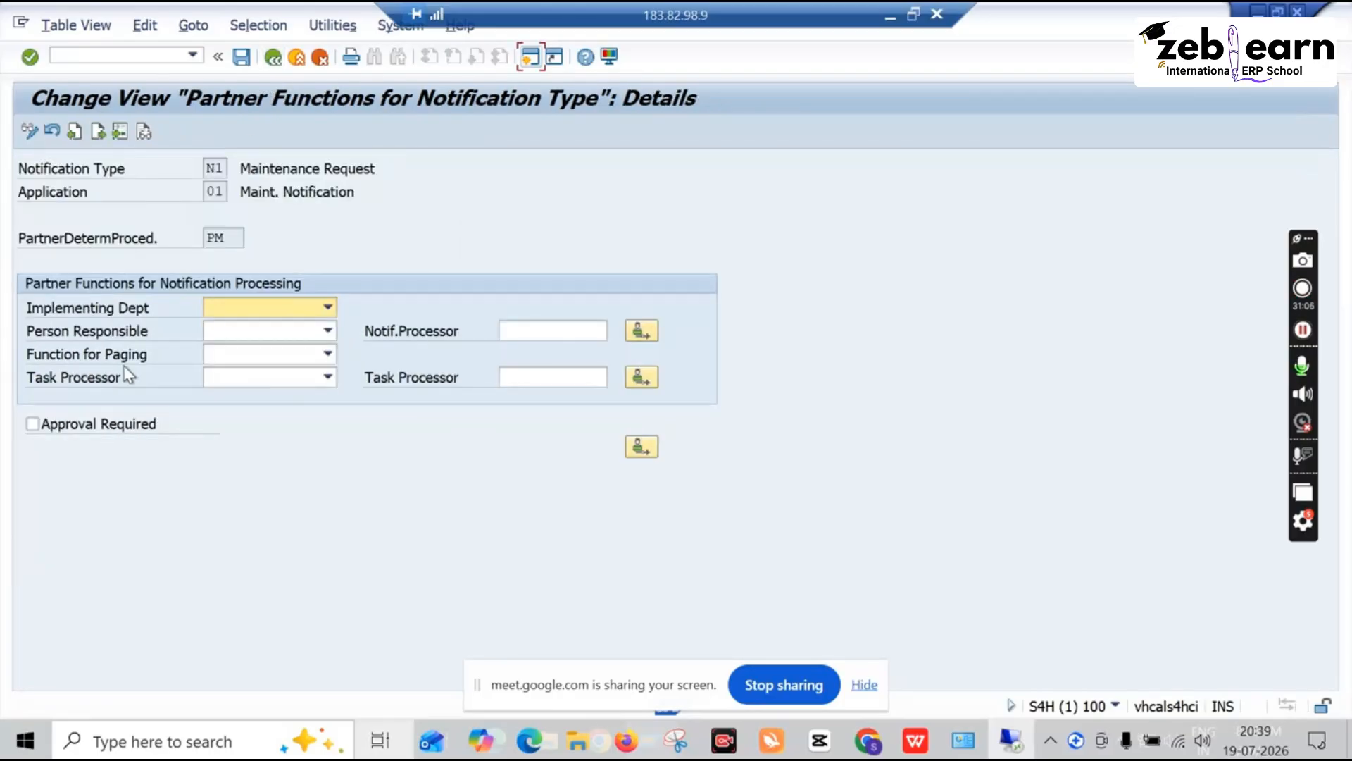
click(327, 307)
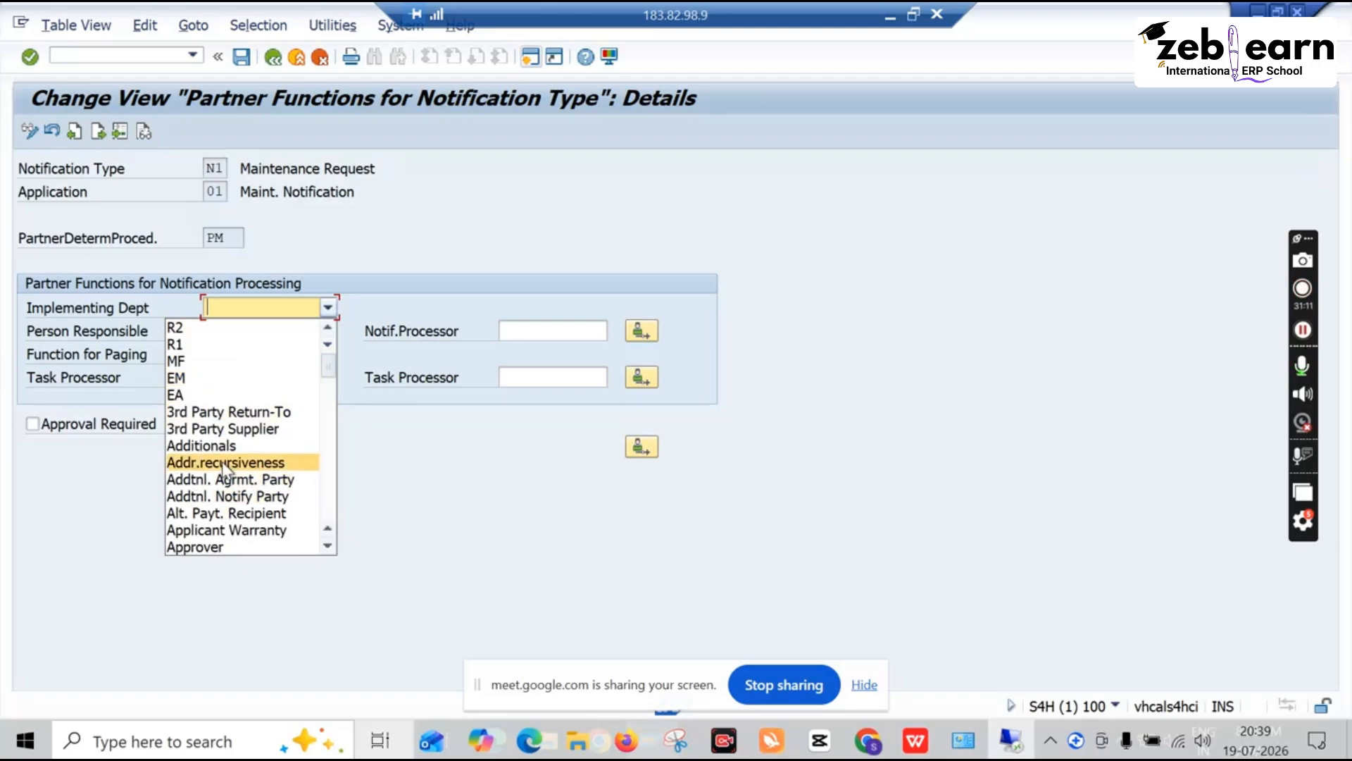
key(d)
key(e)
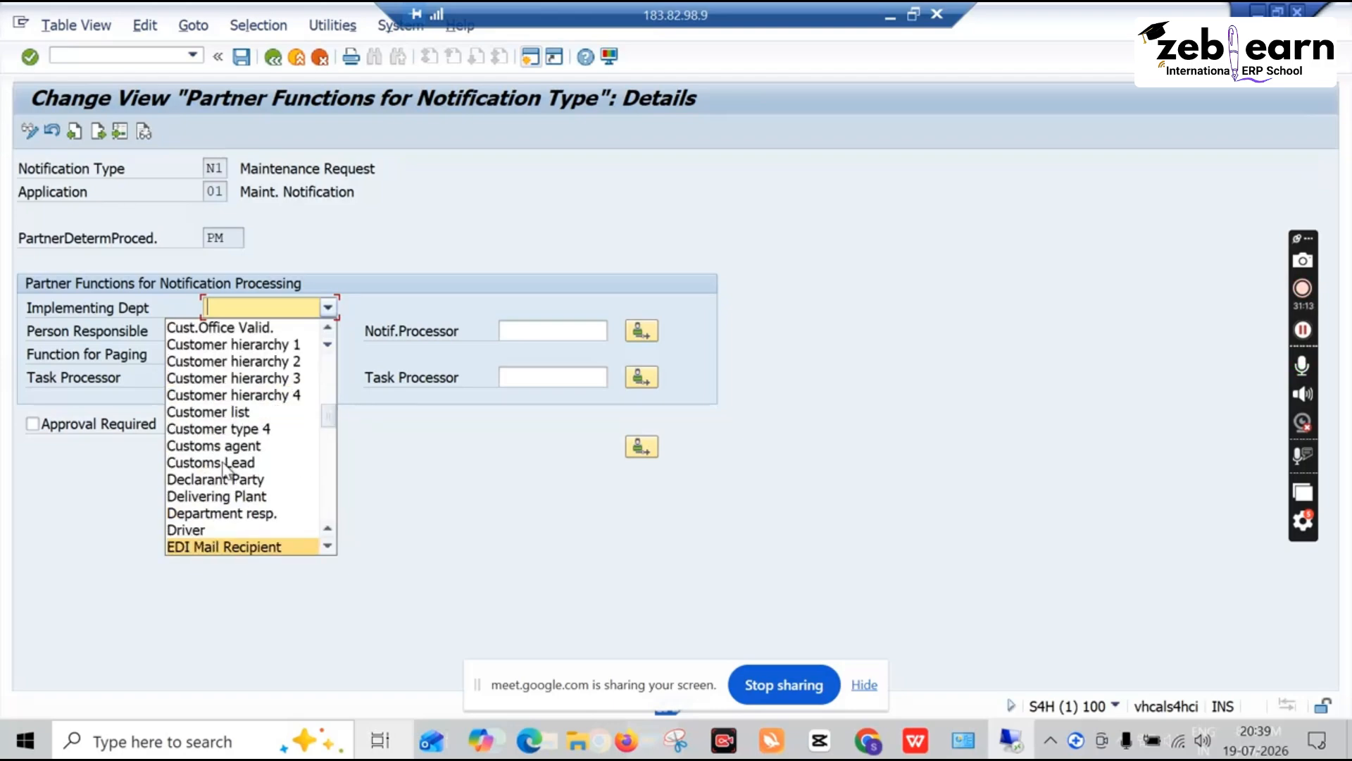
key(r)
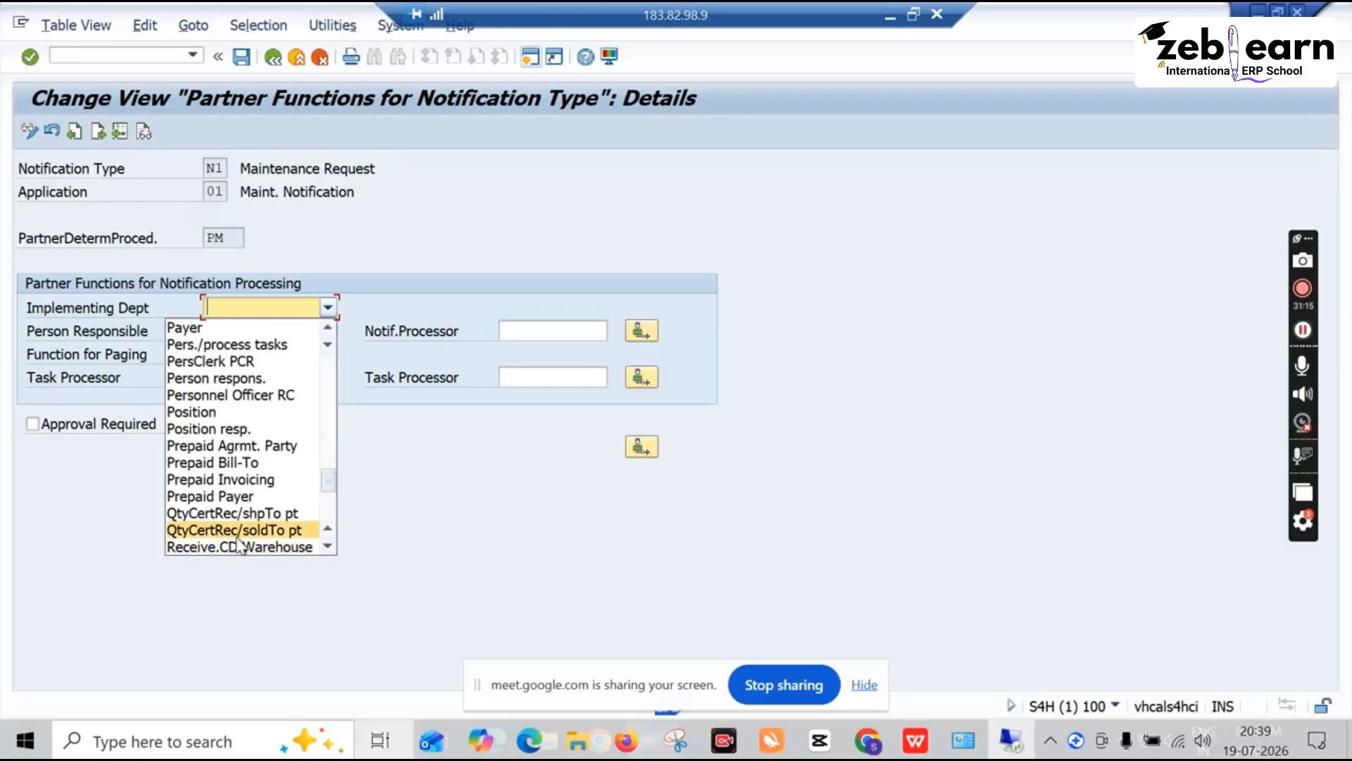
scroll(236, 479, down, 2)
scroll(270, 497, up, 4)
scroll(270, 497, down, 8)
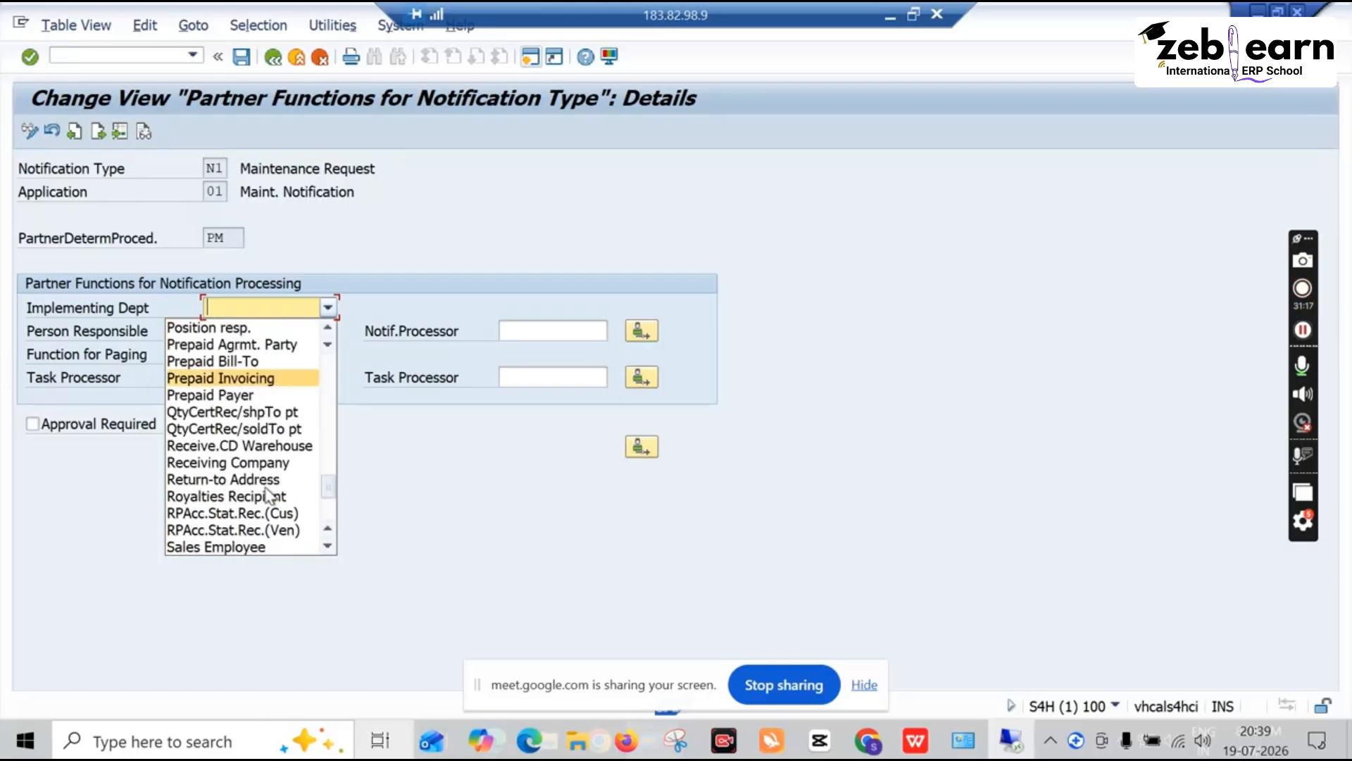
key(d)
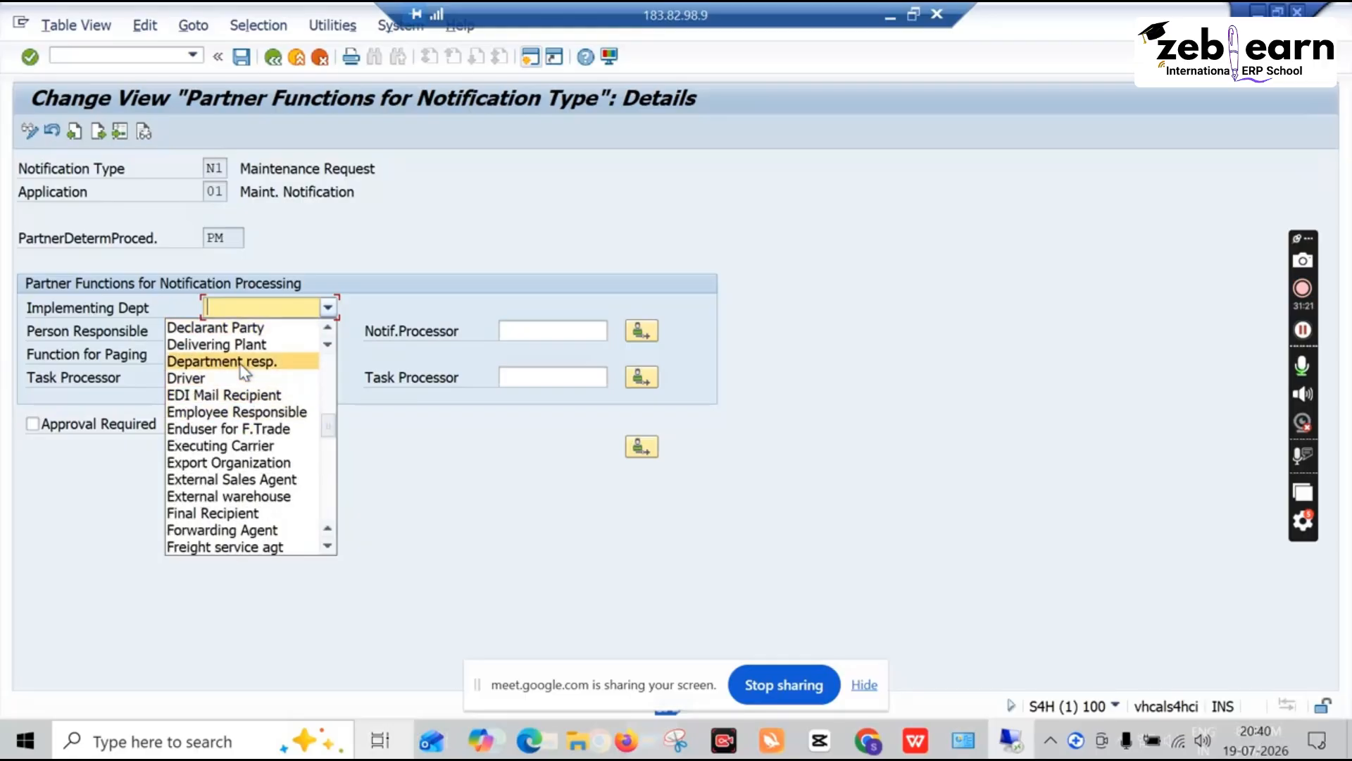
click(262, 360)
Set the N1 entry's function for paging to Manufacturer and its task processor to 3rd Party Return-To
click(328, 354)
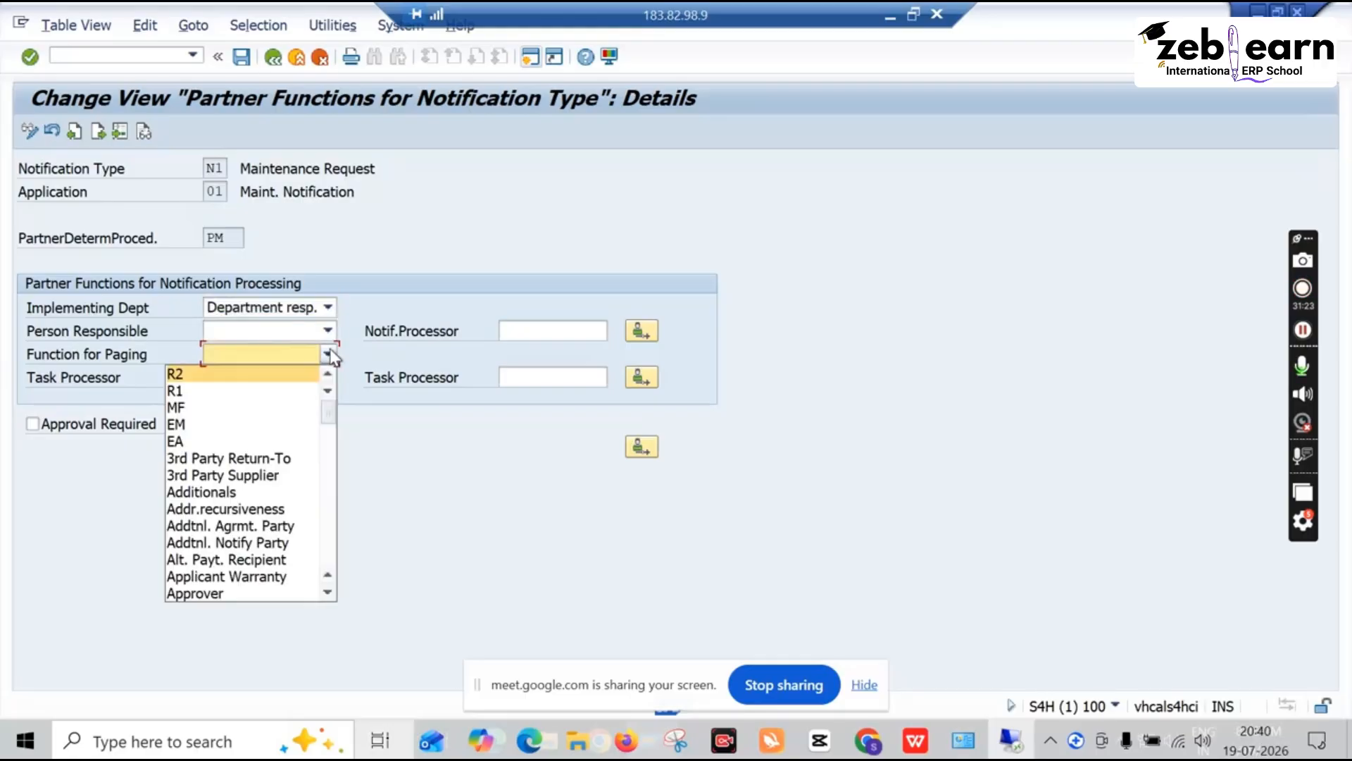
scroll(233, 514, down, 5)
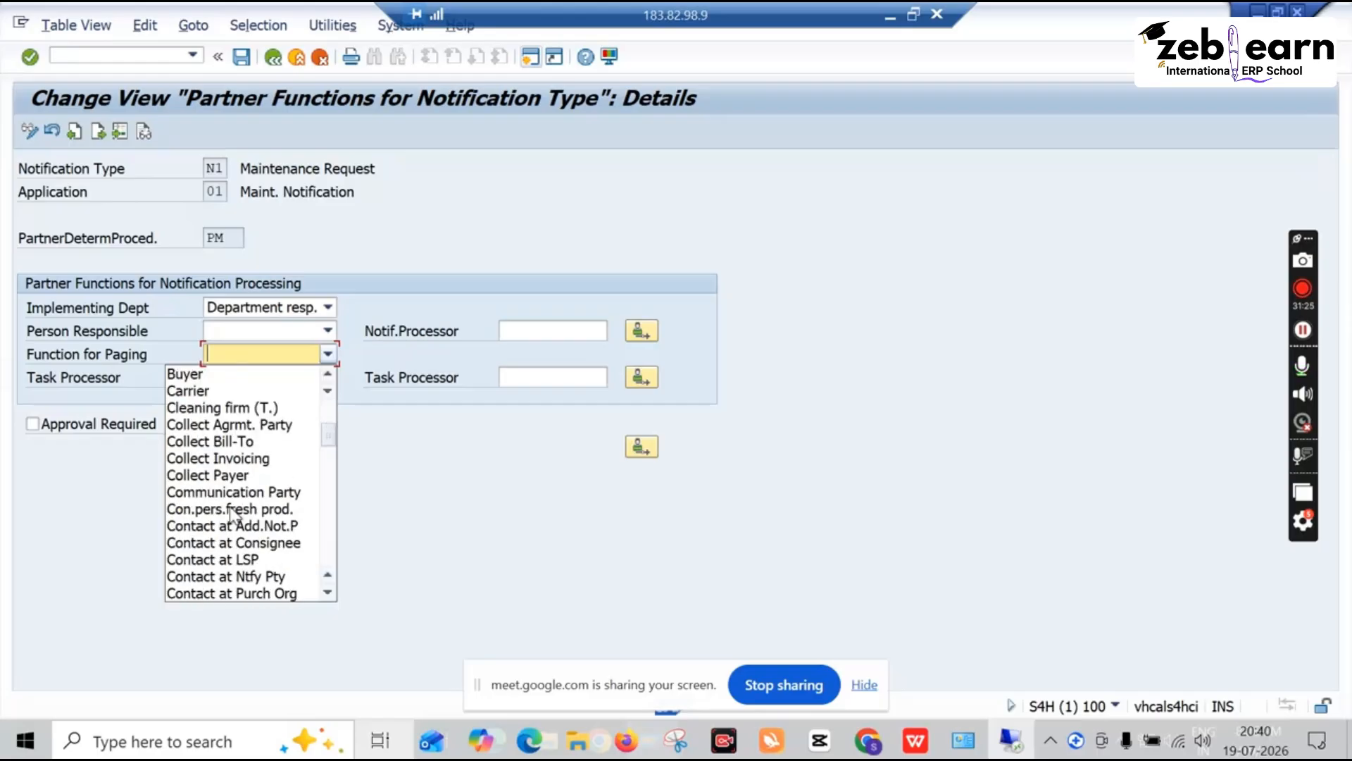
scroll(233, 514, down, 5)
scroll(232, 514, down, 5)
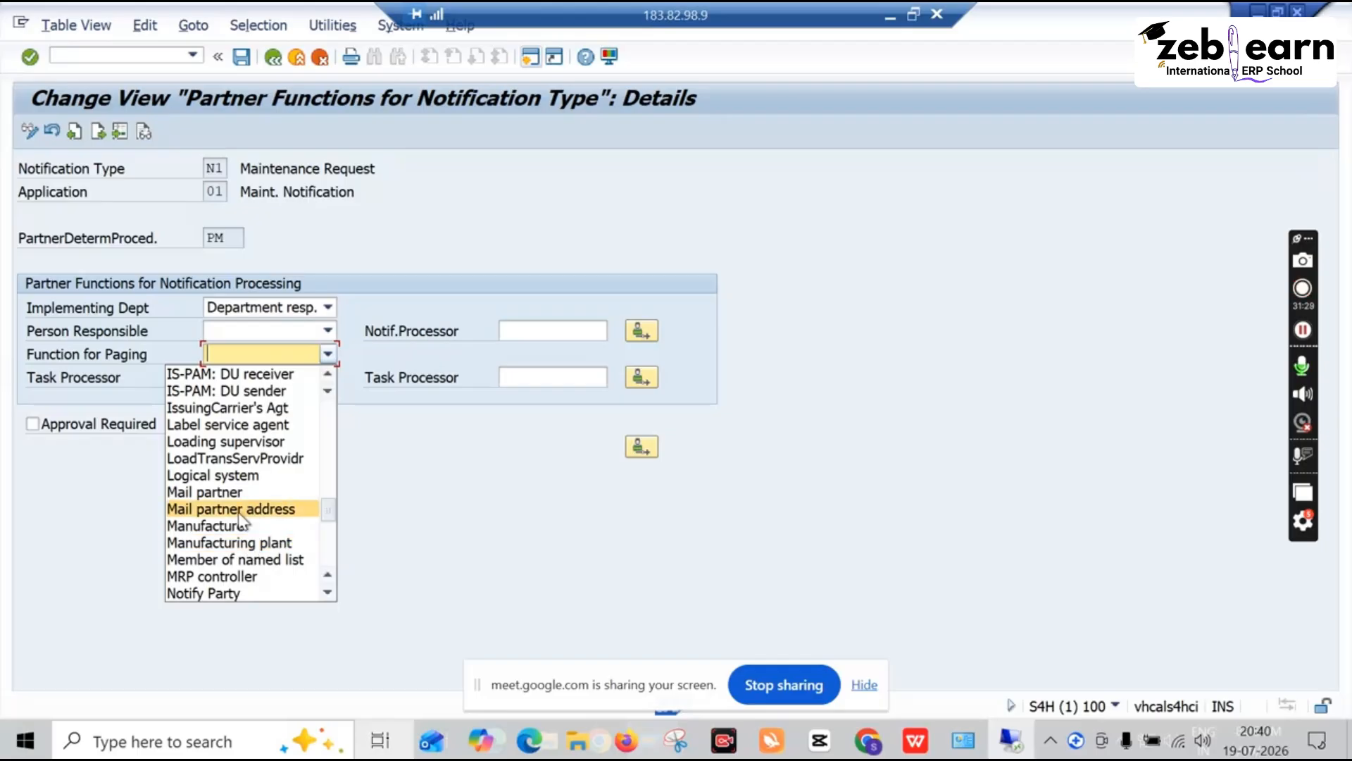
click(236, 528)
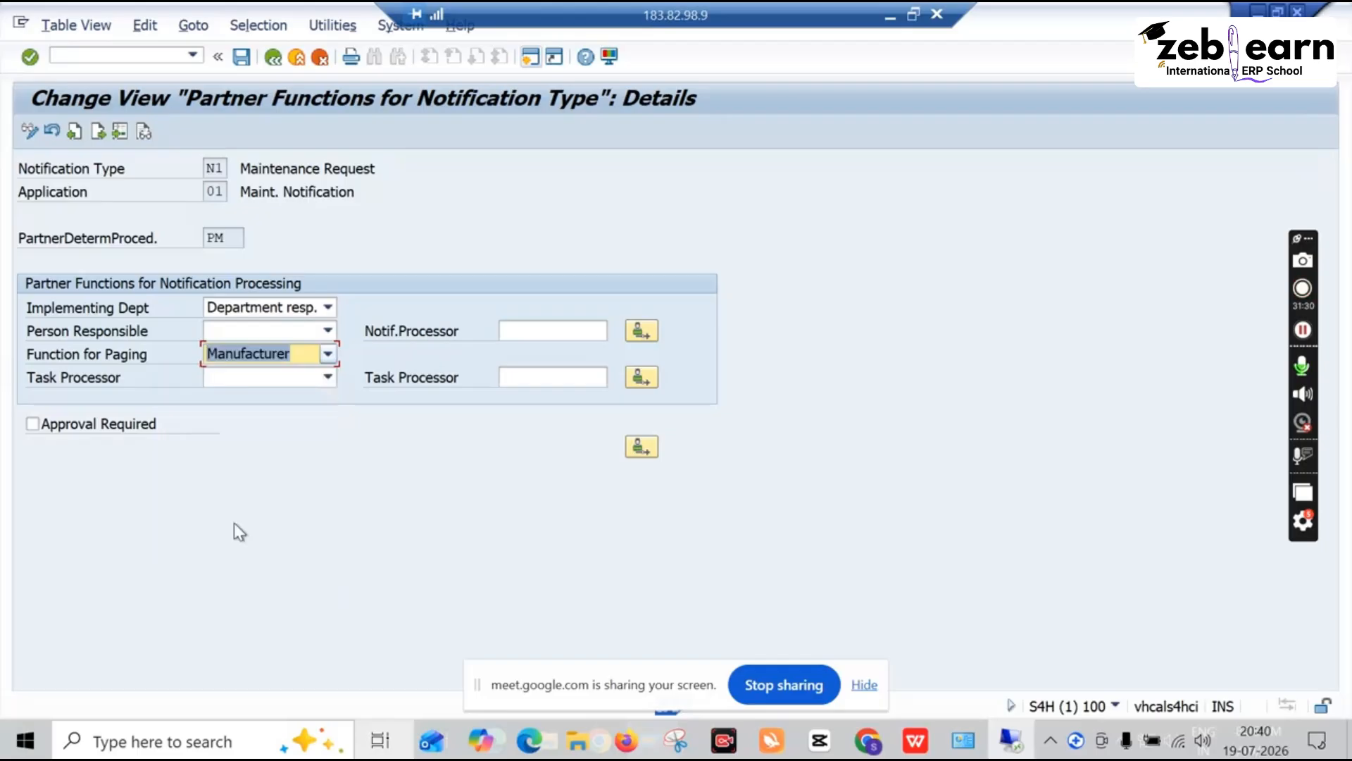
click(328, 379)
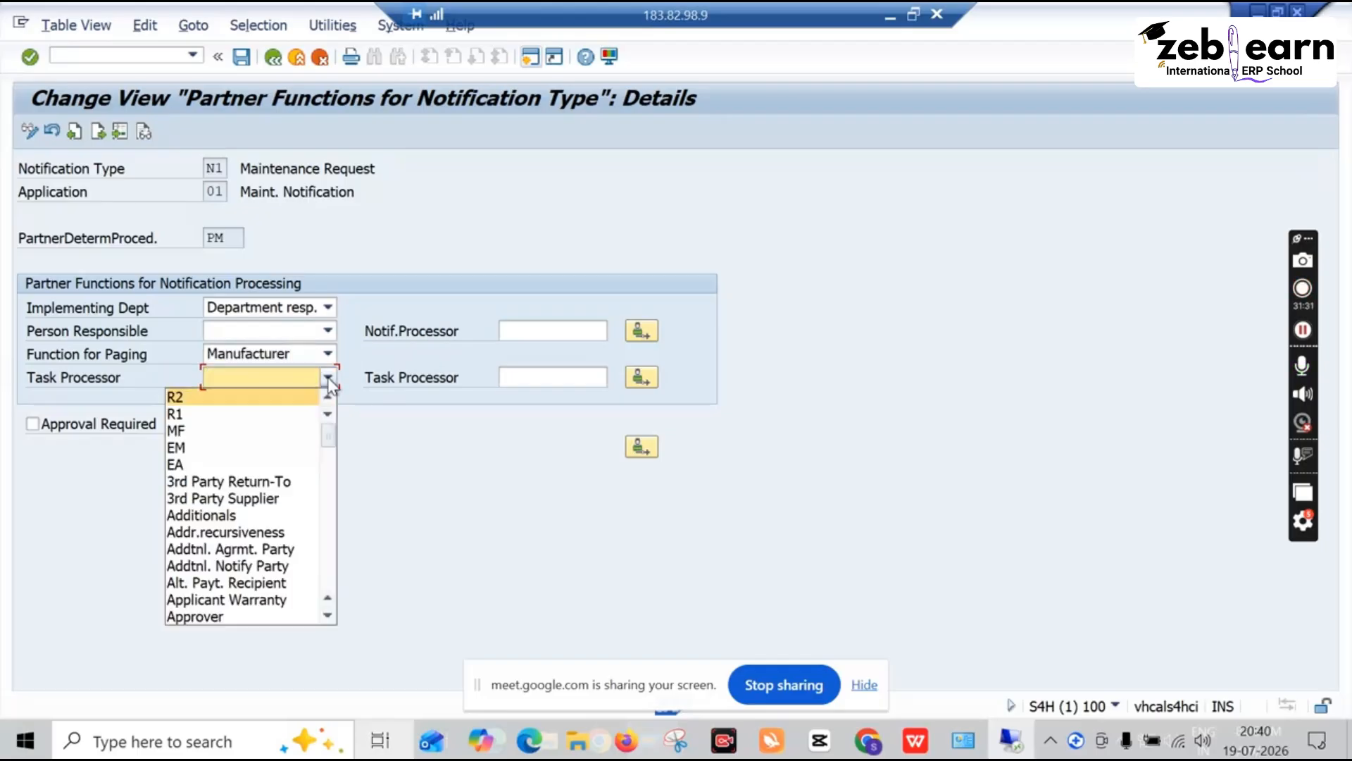
click(228, 480)
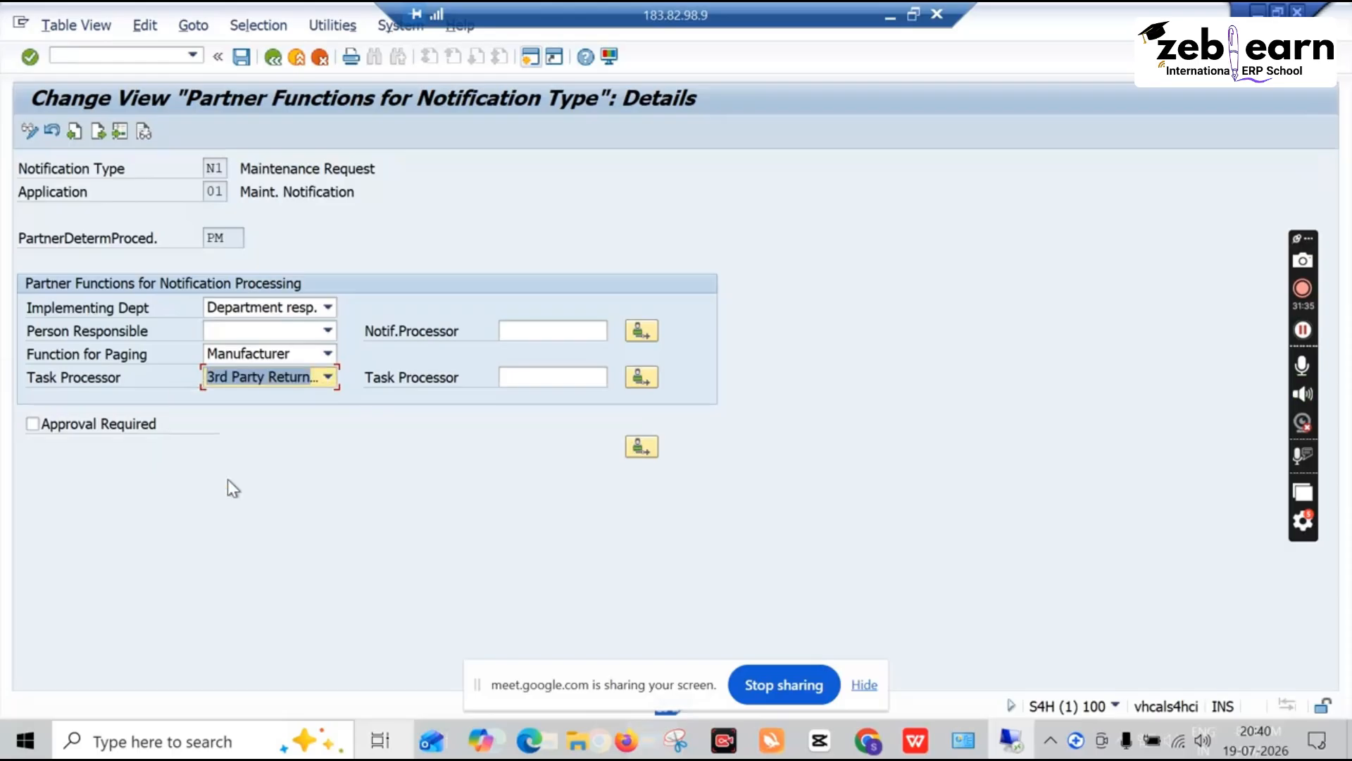
Try to save the partner functions entered for notification type N1
key(Delete)
key(ctrl+z)
click(208, 170)
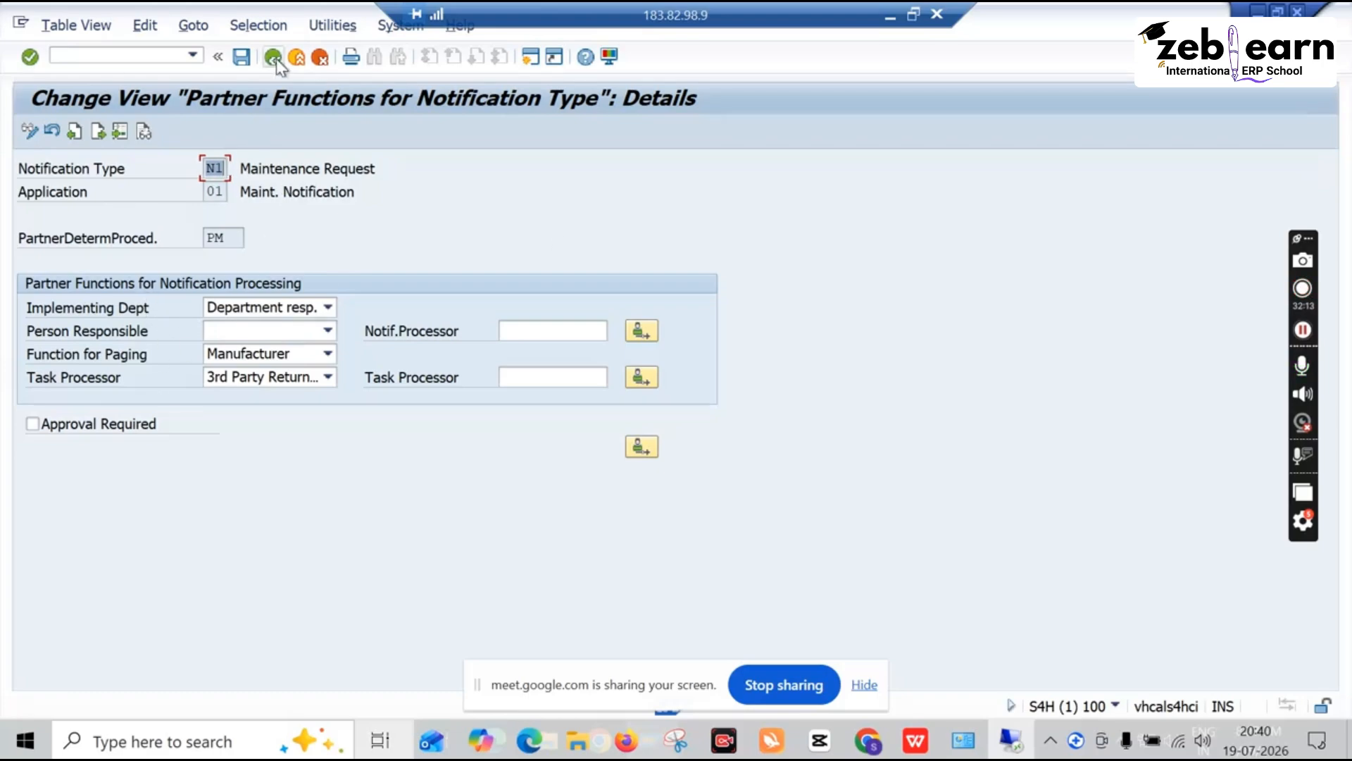
click(235, 61)
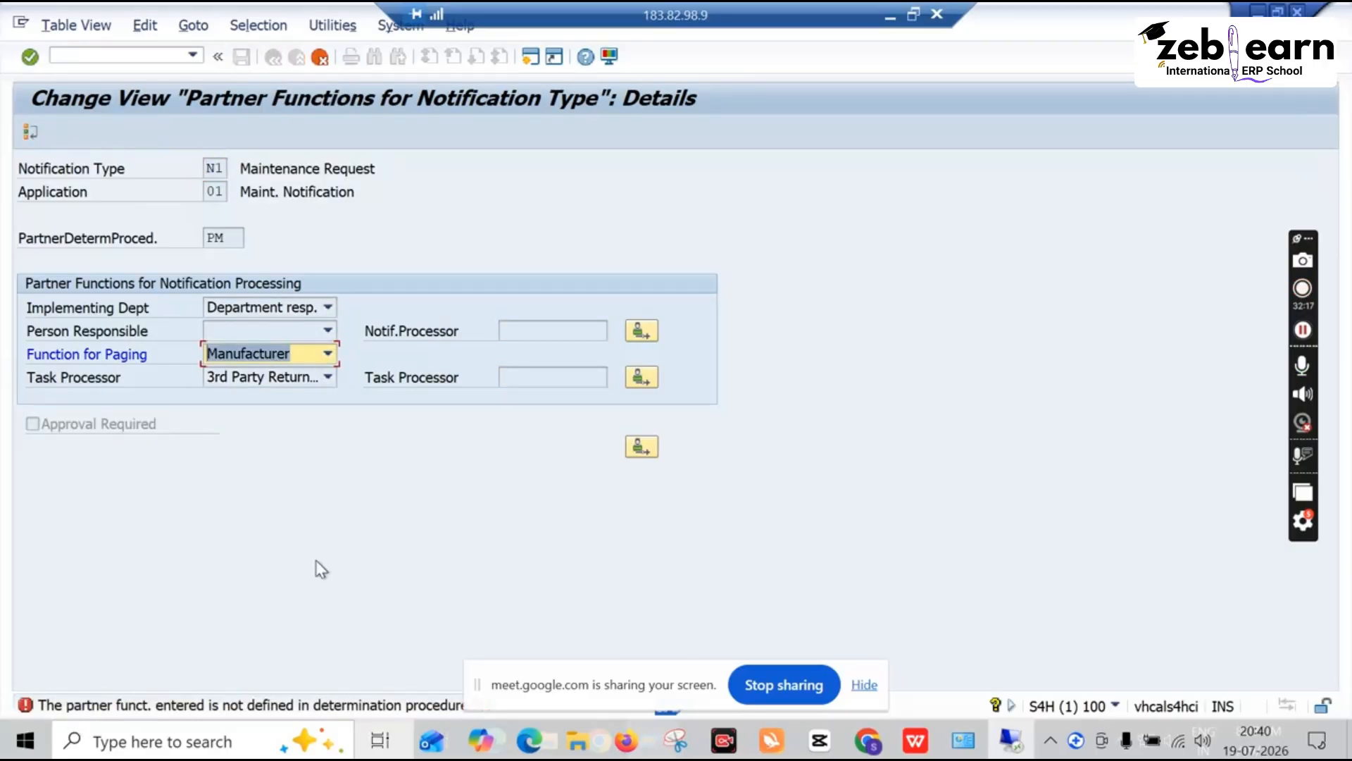
Change the N1 entry's function for paging to Member of named list
click(328, 354)
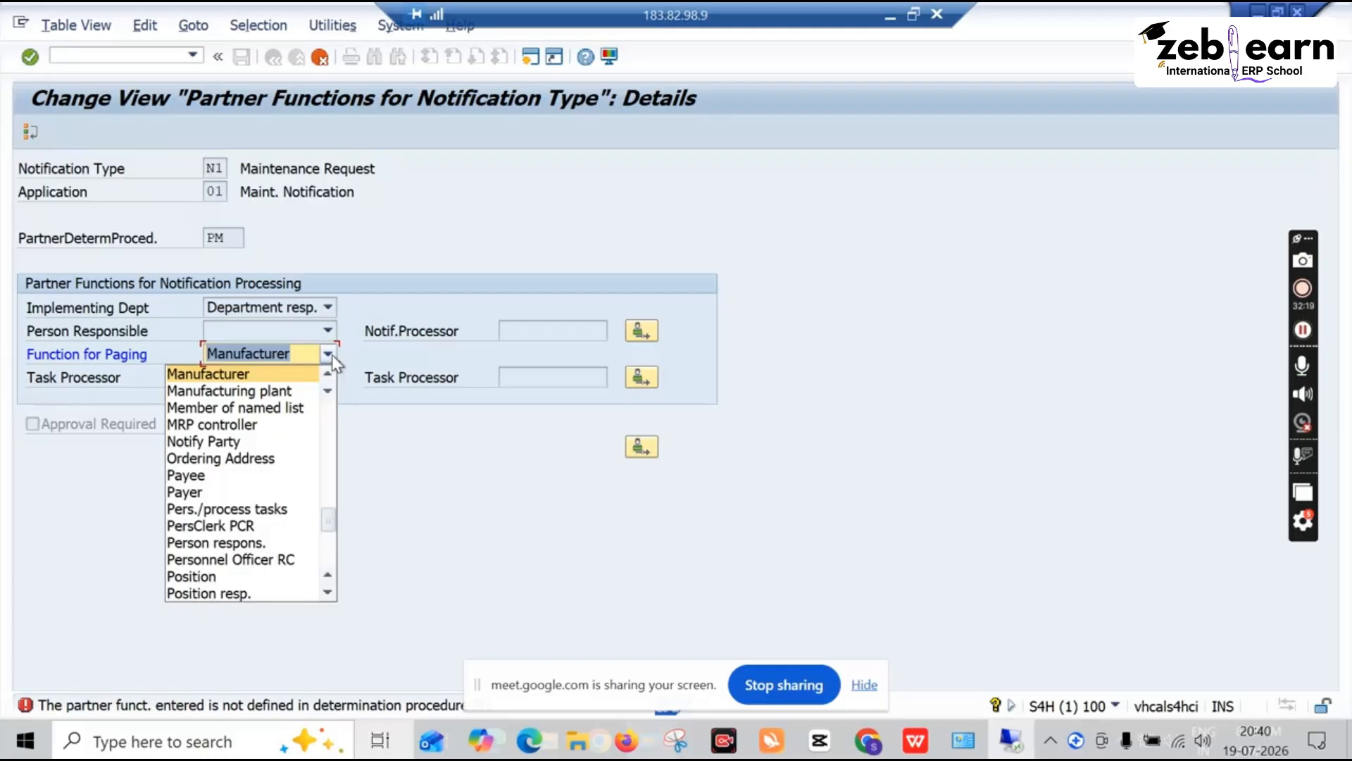
click(330, 354)
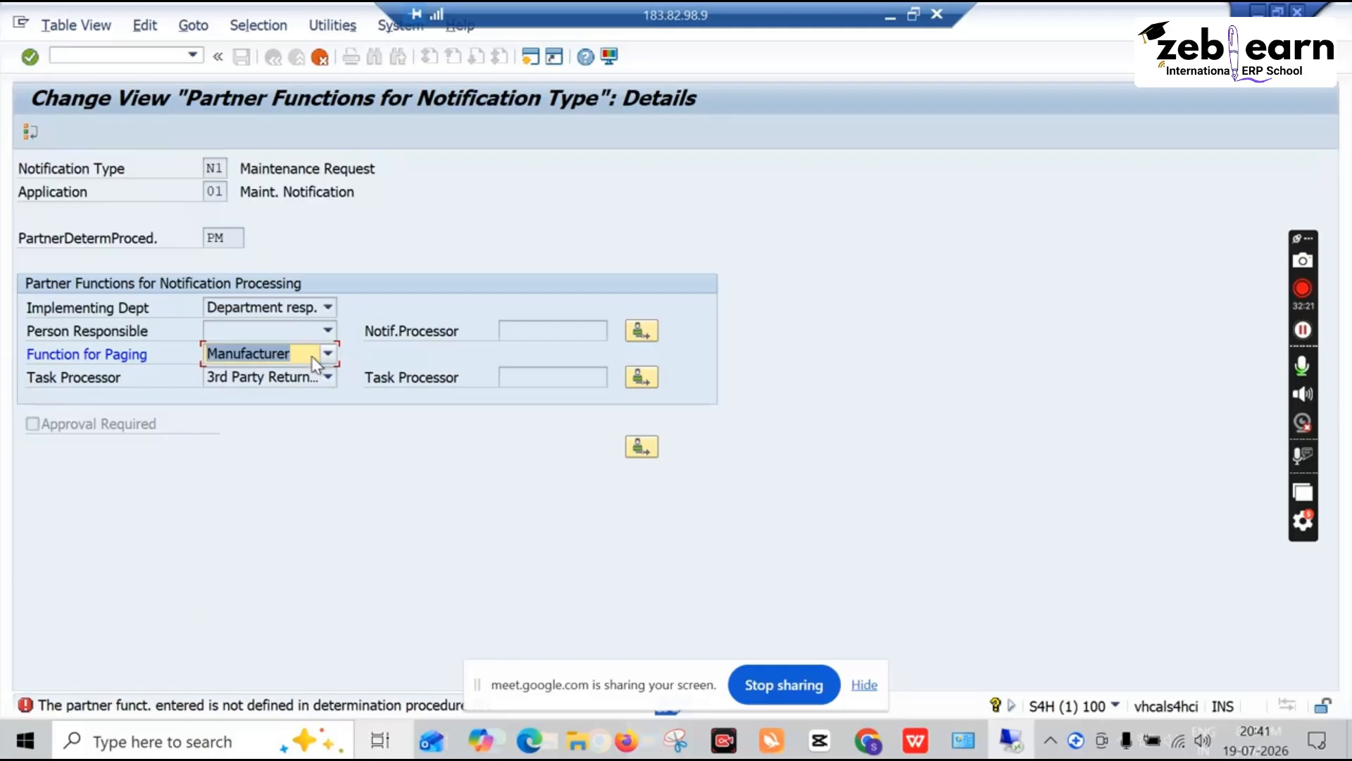
click(296, 352)
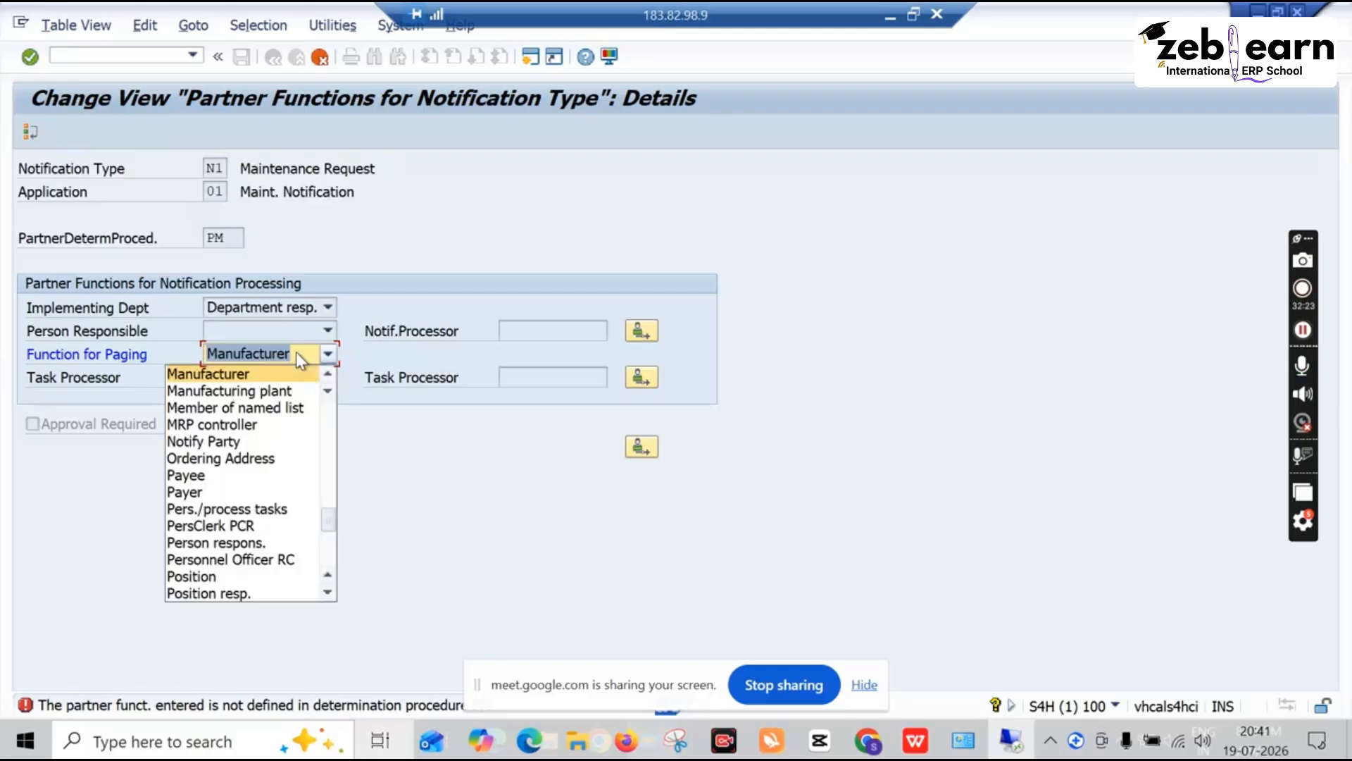
drag(327, 523, 277, 360)
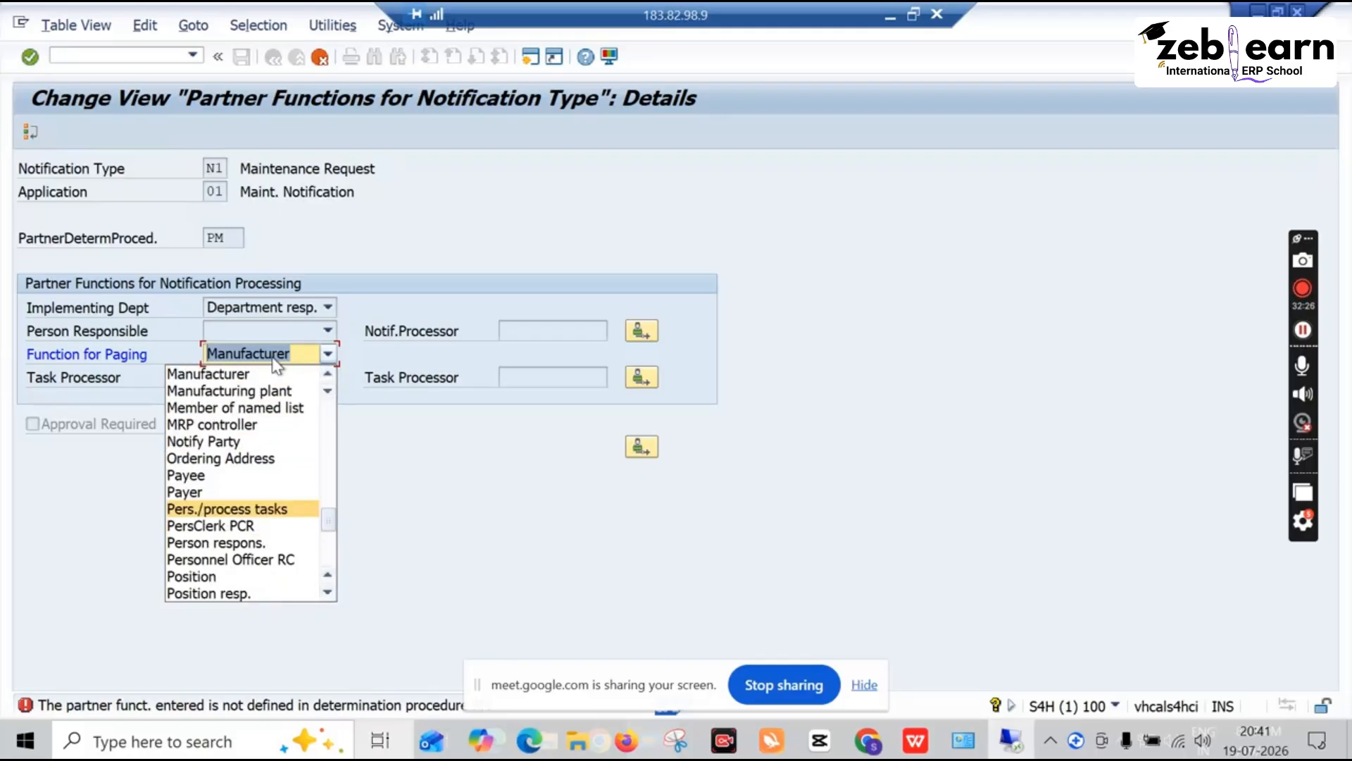
click(248, 407)
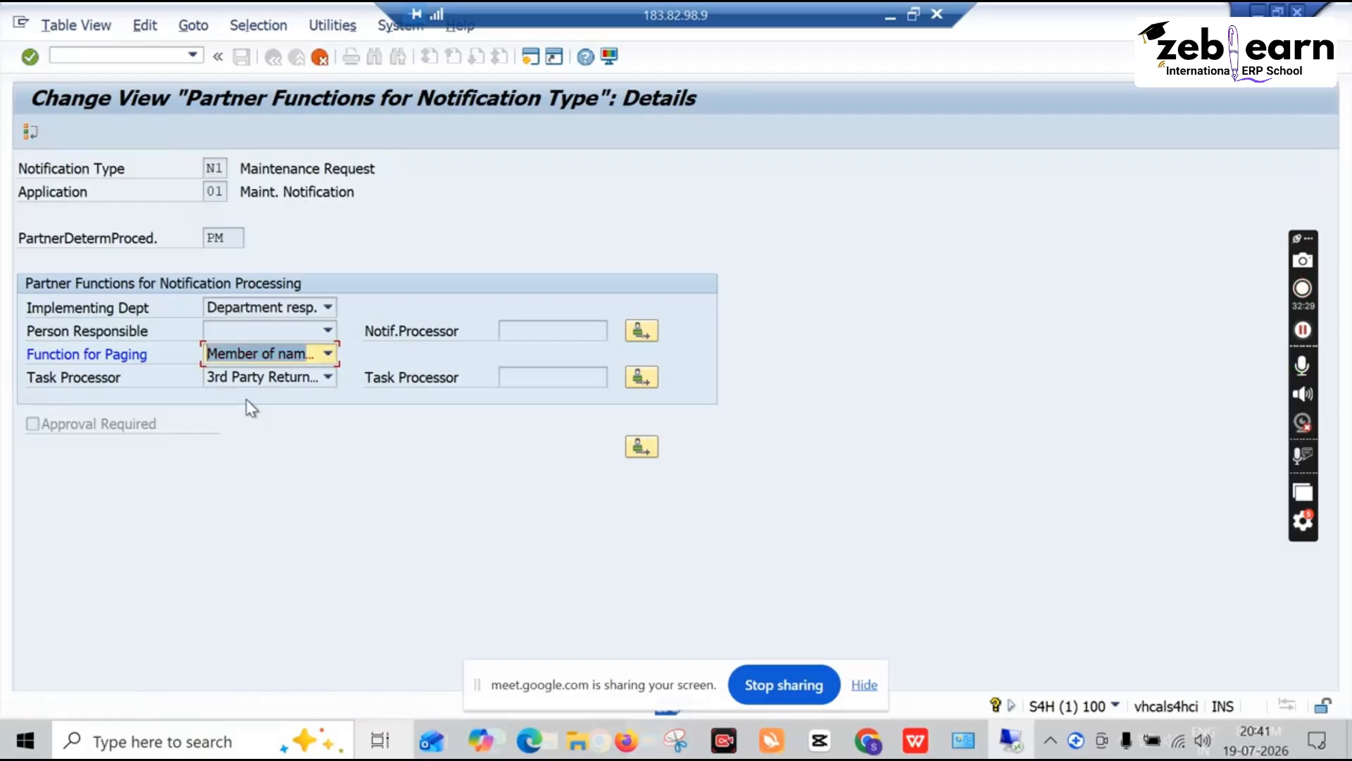
click(329, 354)
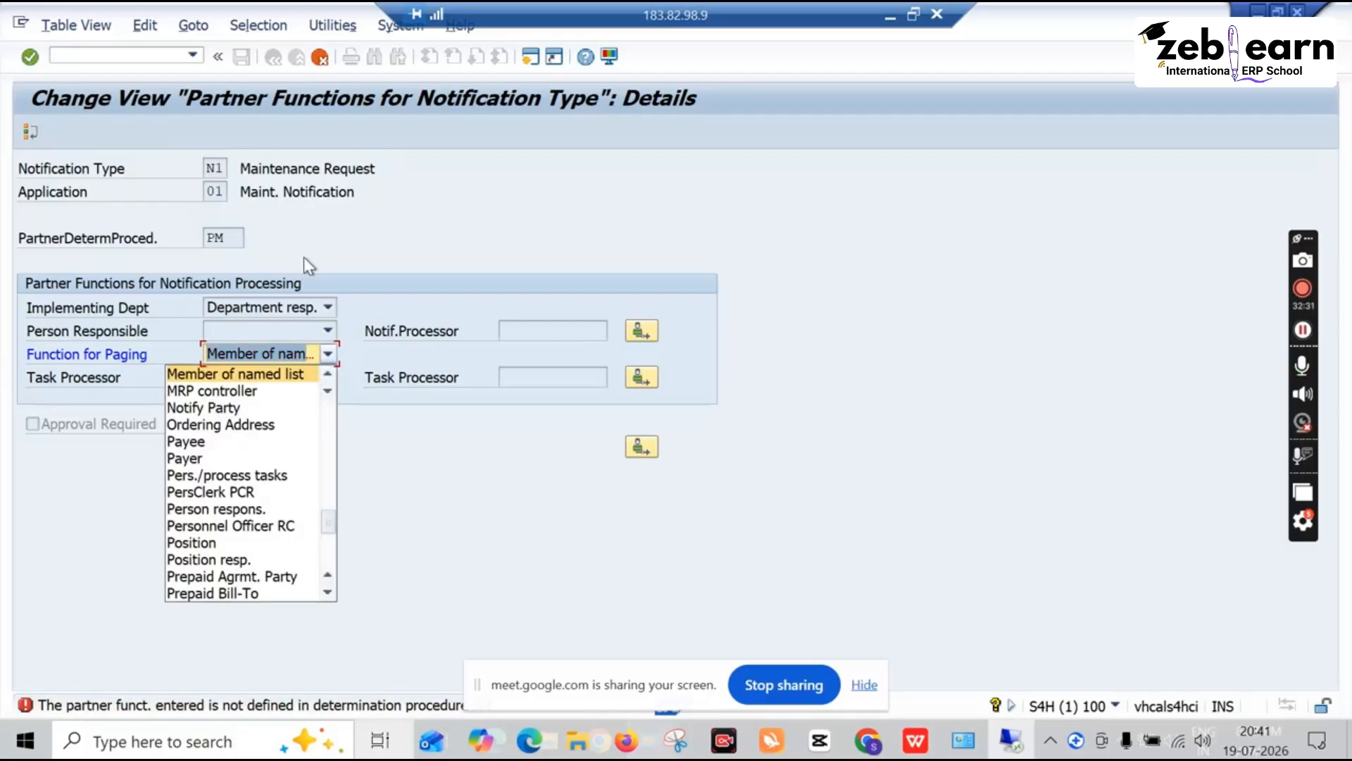
Cancel editing the N1 entry, discard its changes and return to the notification type overview
click(321, 58)
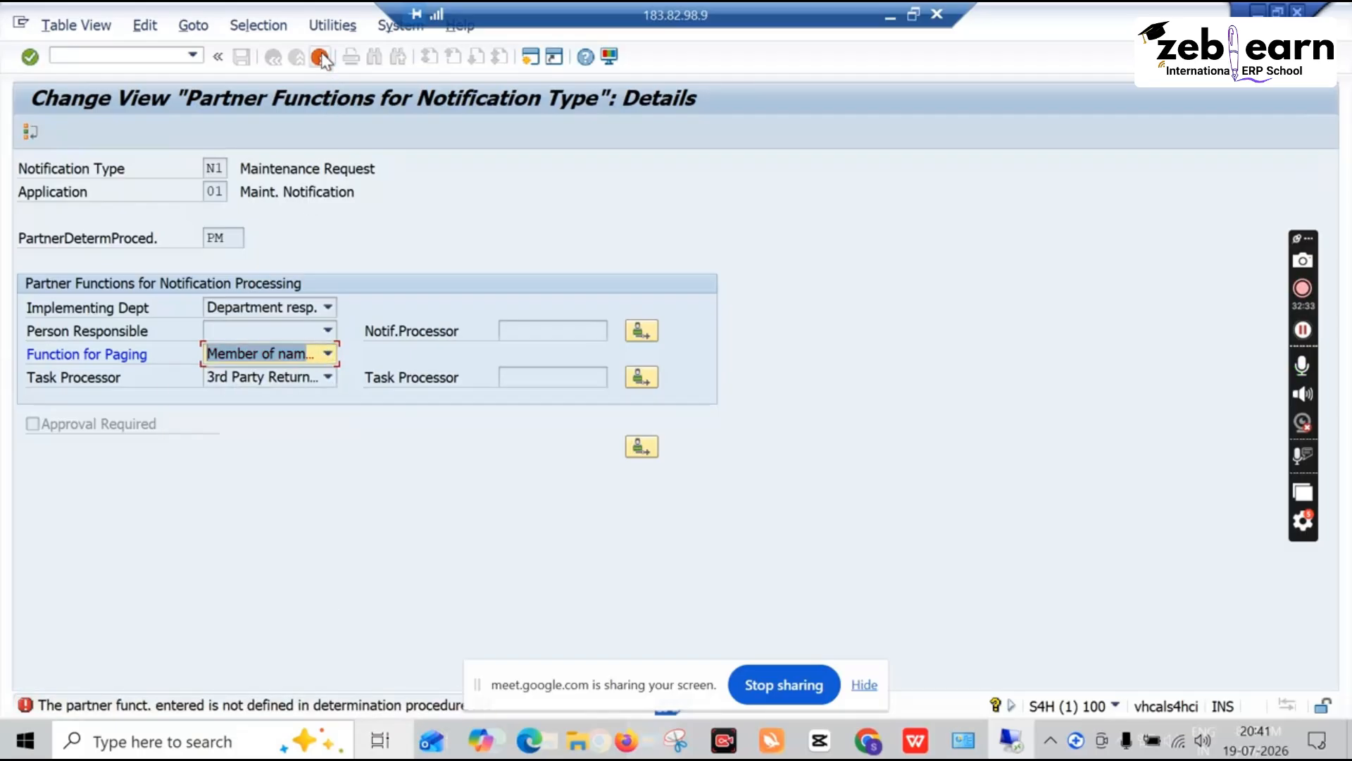
click(320, 58)
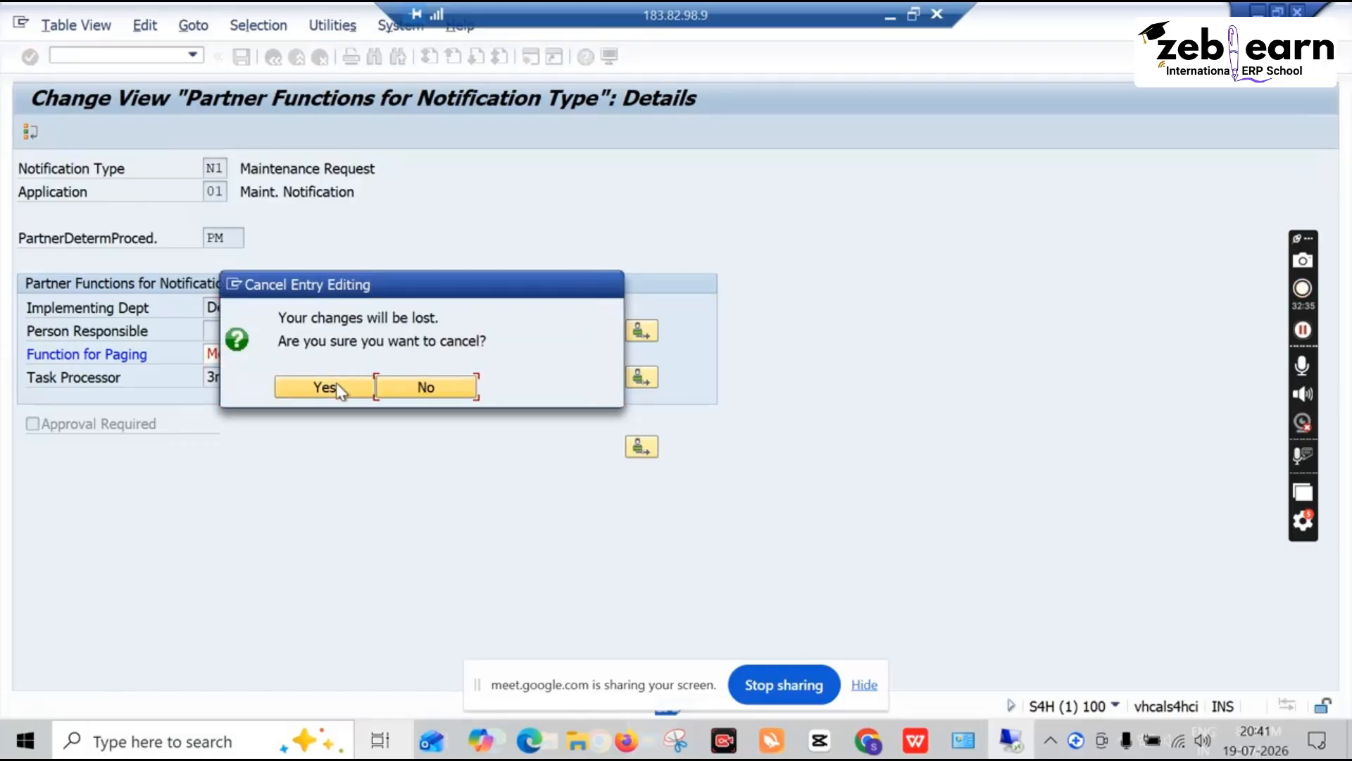
click(338, 389)
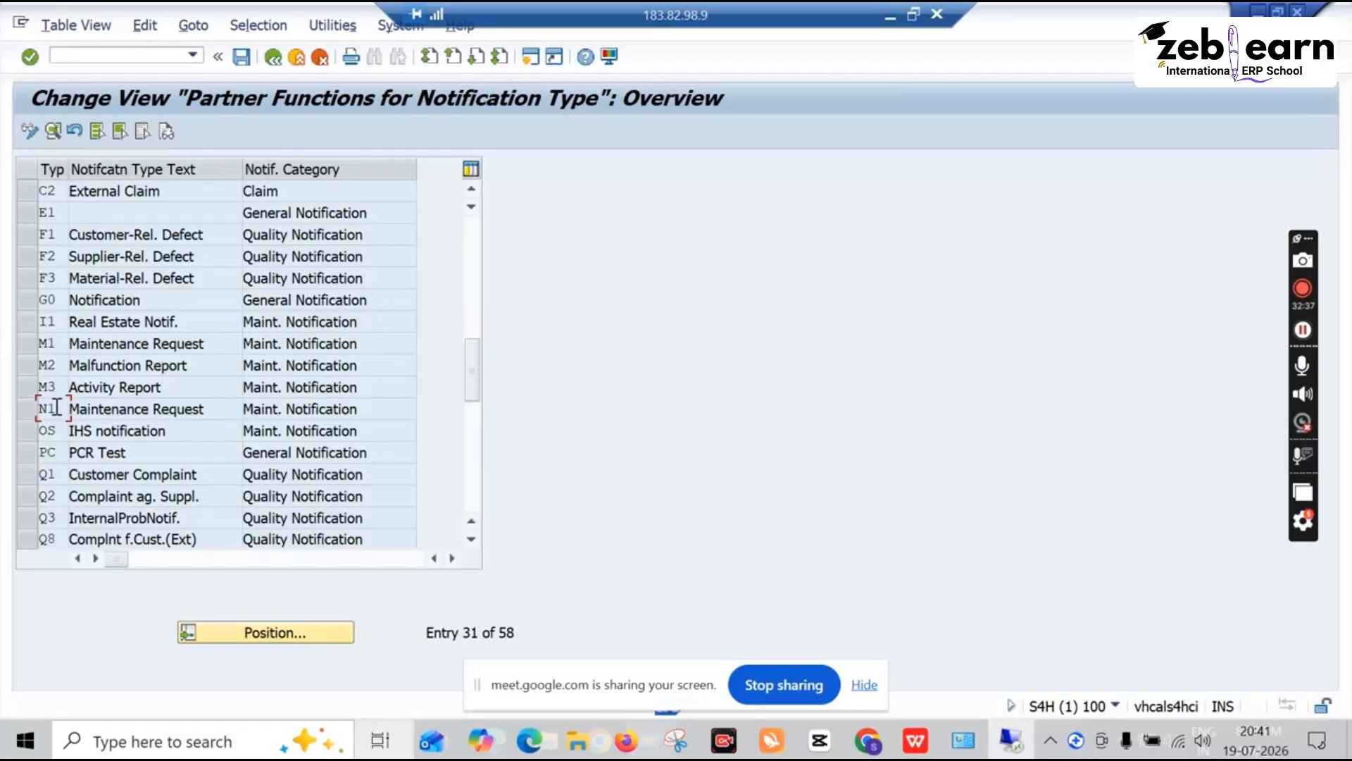
Examine the partner functions assigned to the M1 Maintenance Request notification type, and return to the overview
double_click(62, 345)
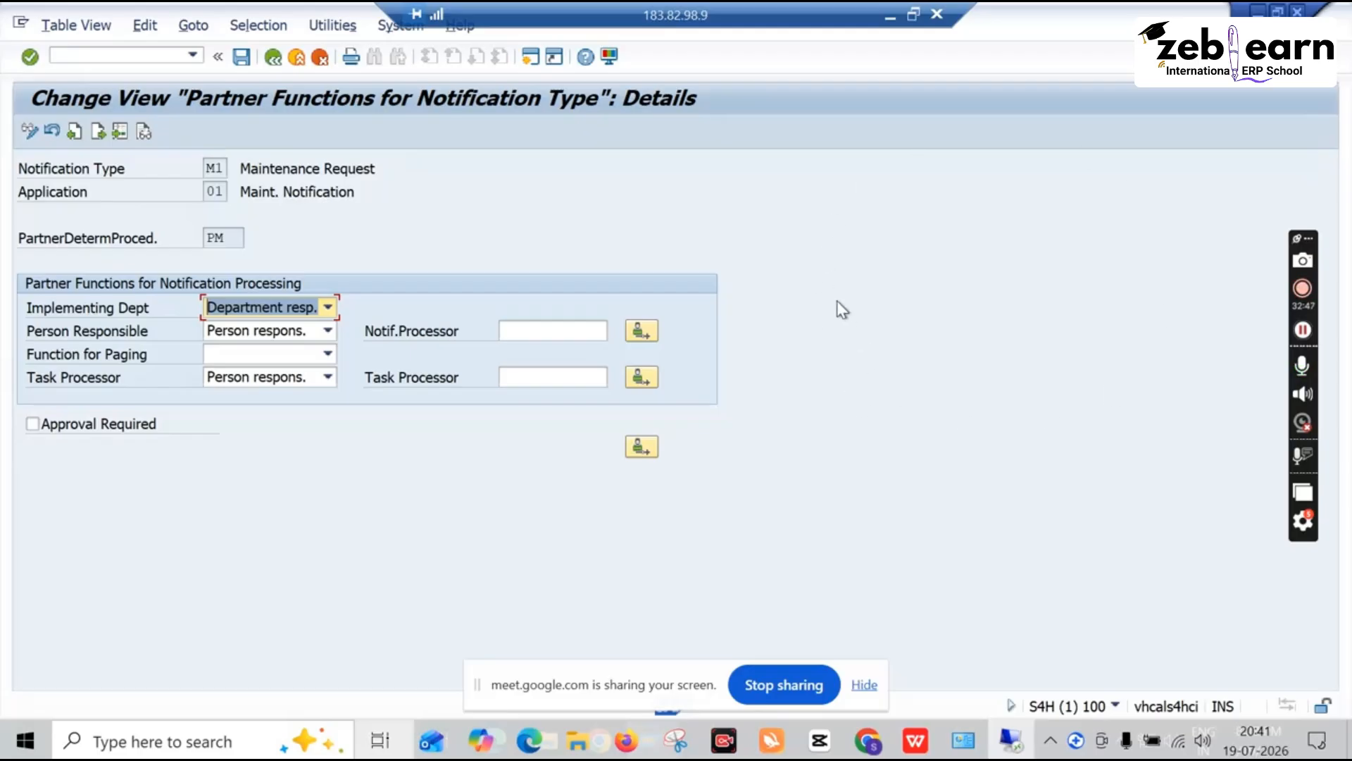
double_click(222, 168)
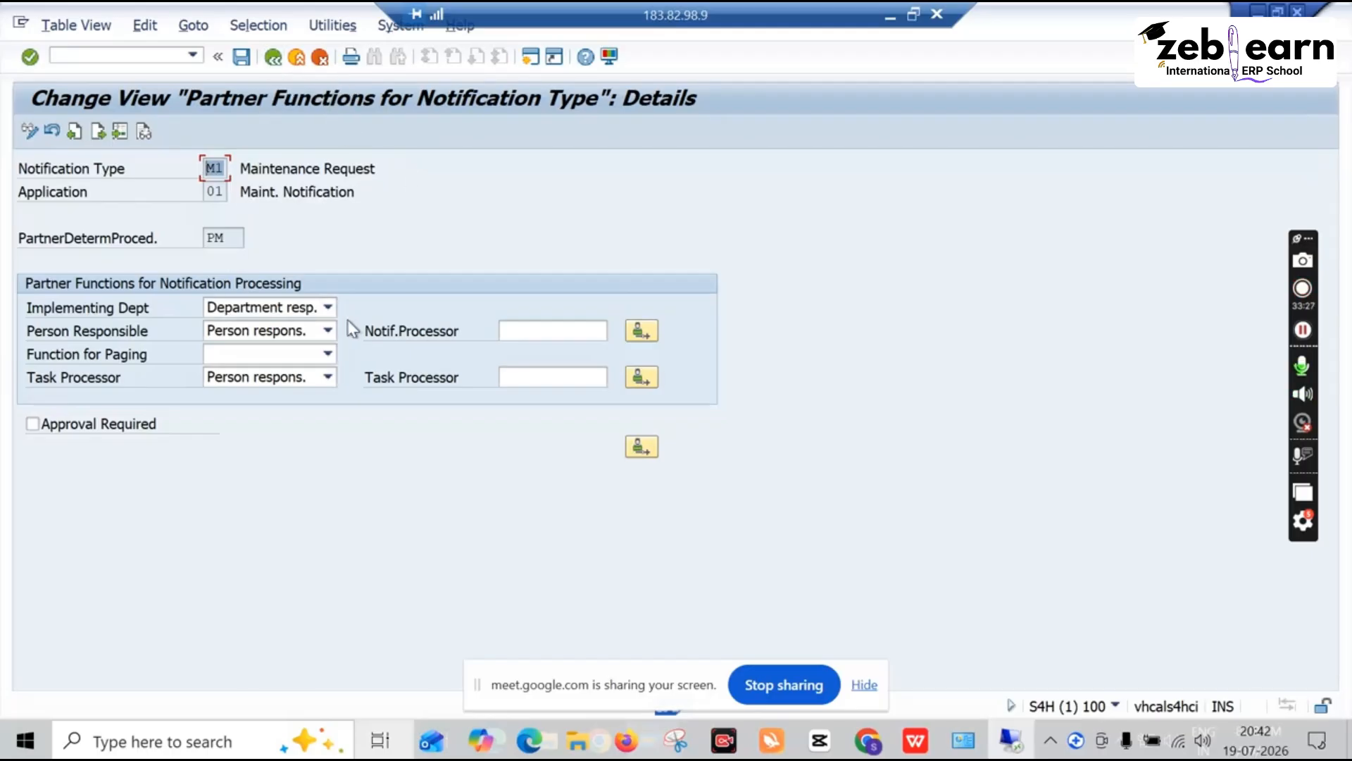
click(274, 56)
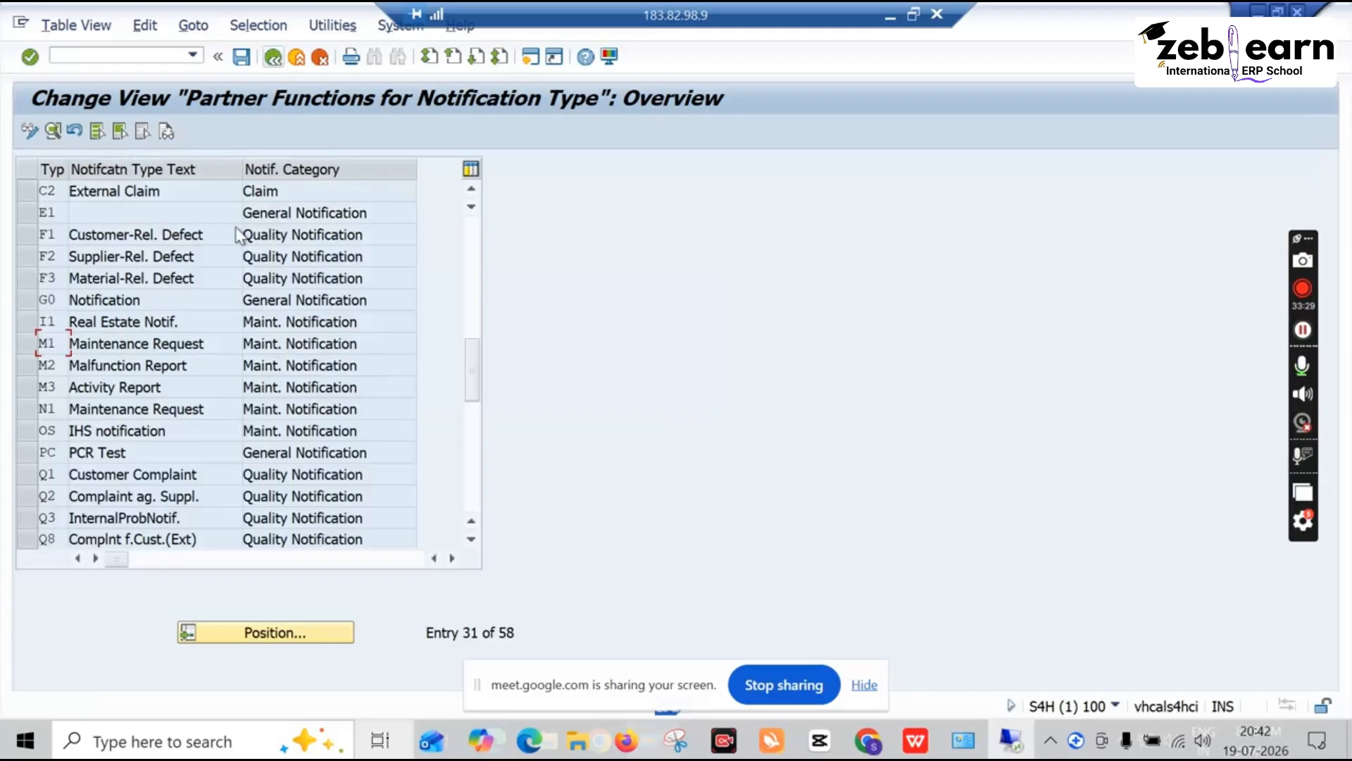
Examine the implementing department options of notification type N1, and exit to the activity selection without changing anything
double_click(33, 407)
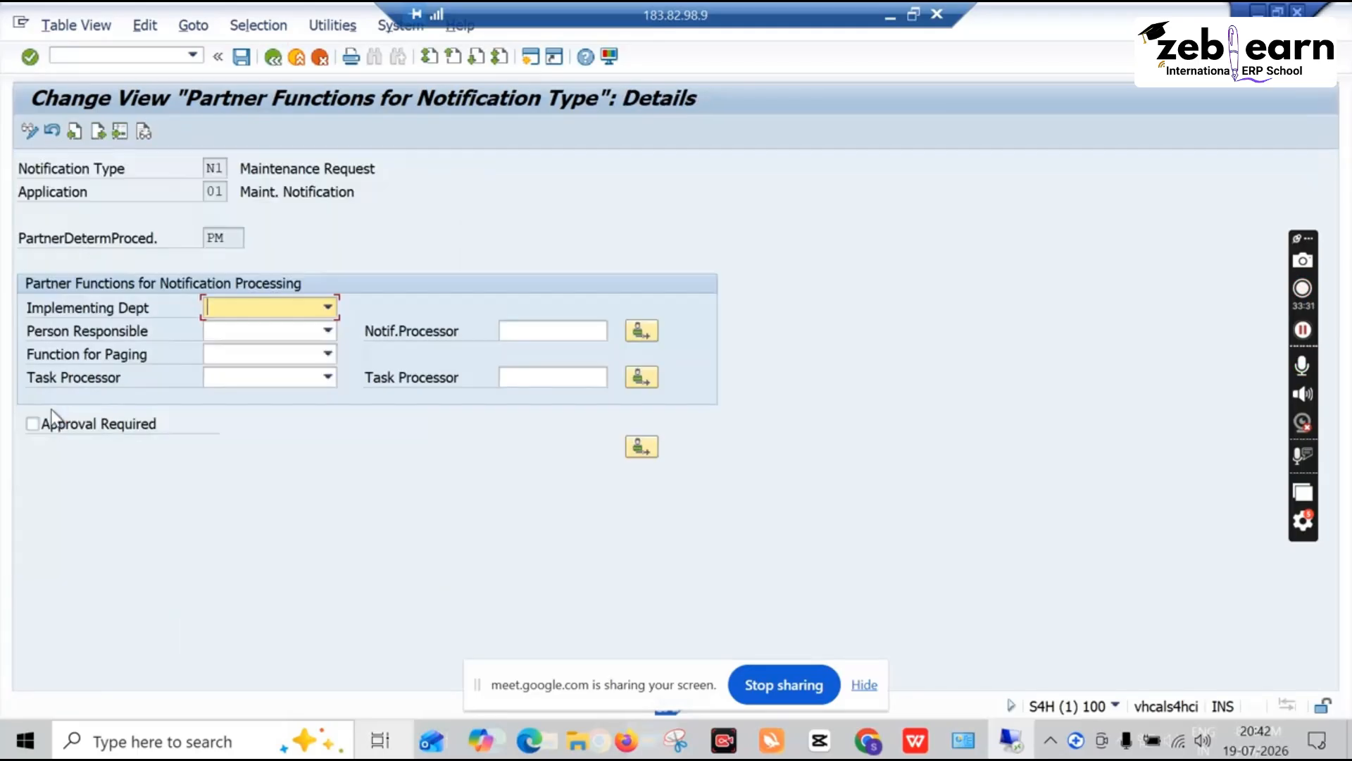
click(329, 307)
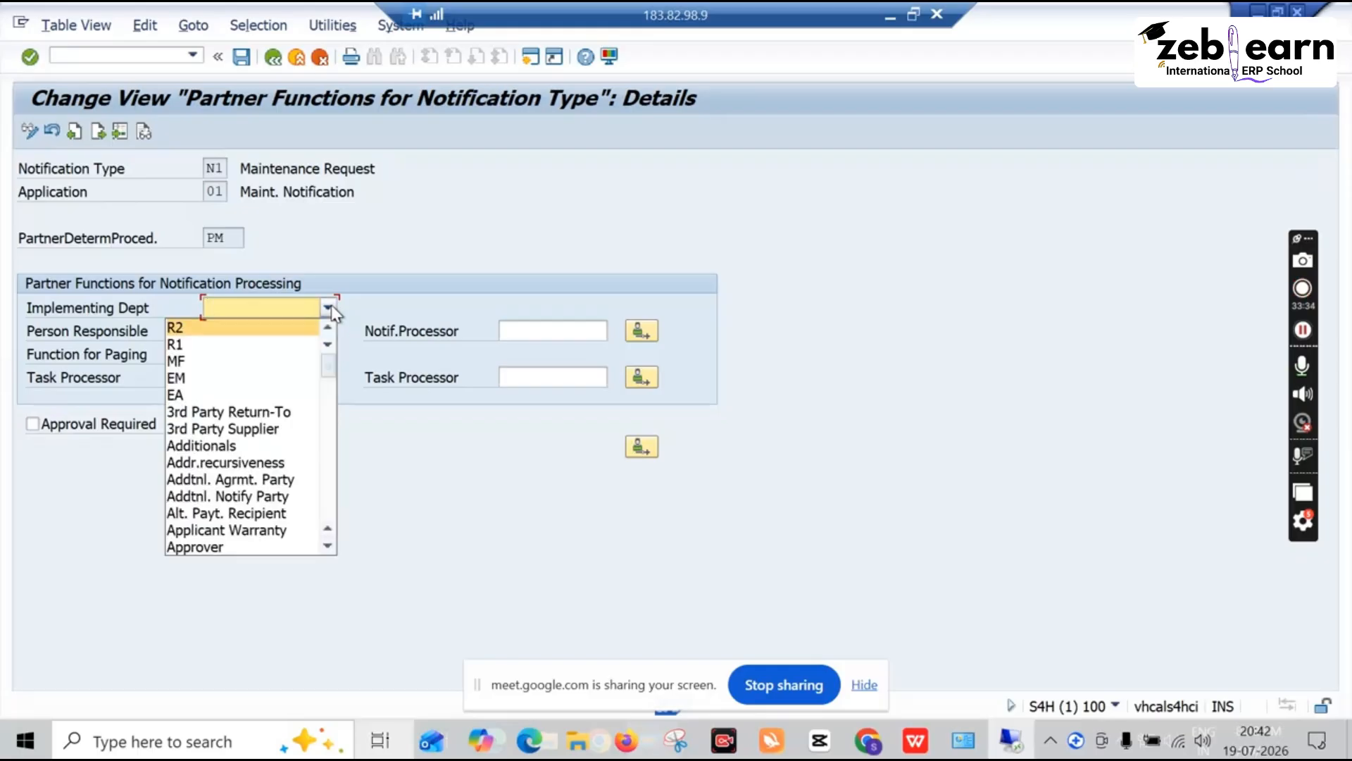
click(389, 225)
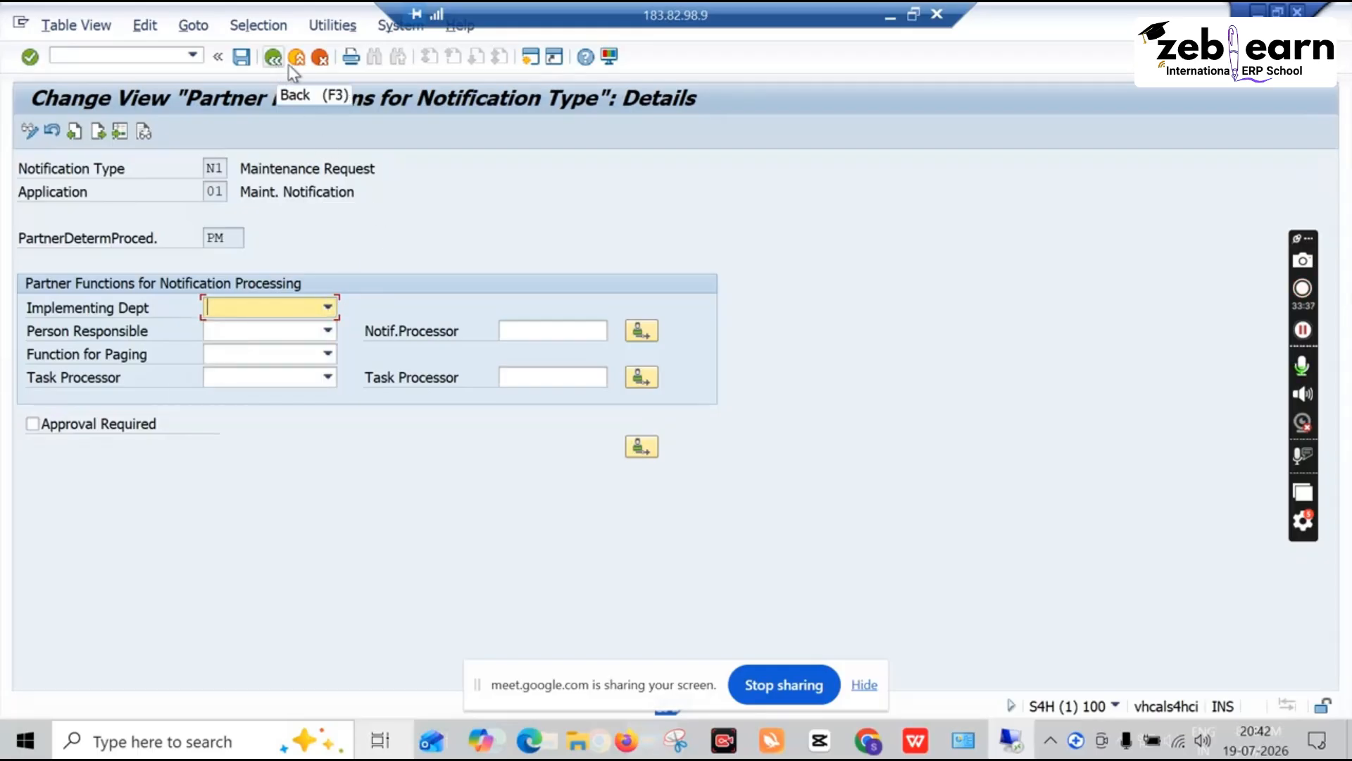
click(297, 59)
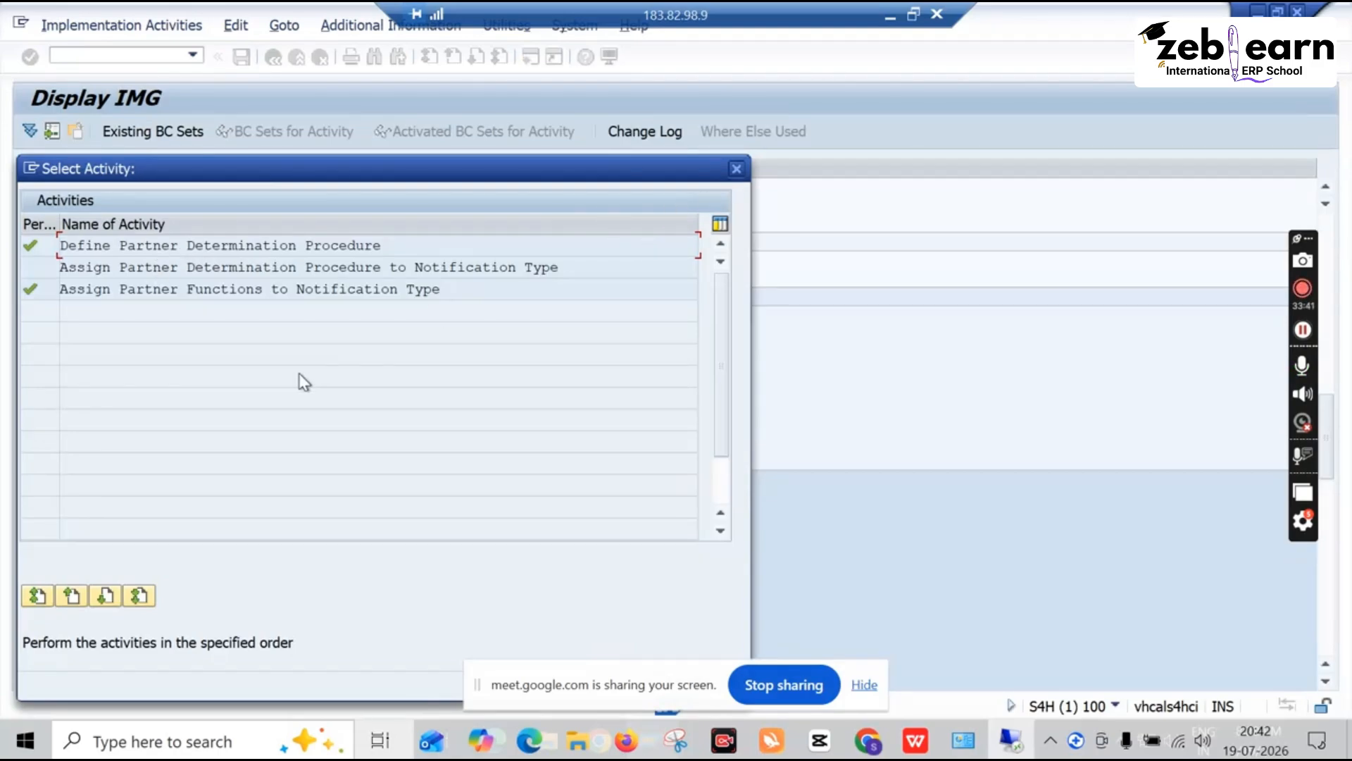
Open the Assign Partner Functions to Notification Type activity, look through its notification types, and return to the activity selection
double_click(288, 294)
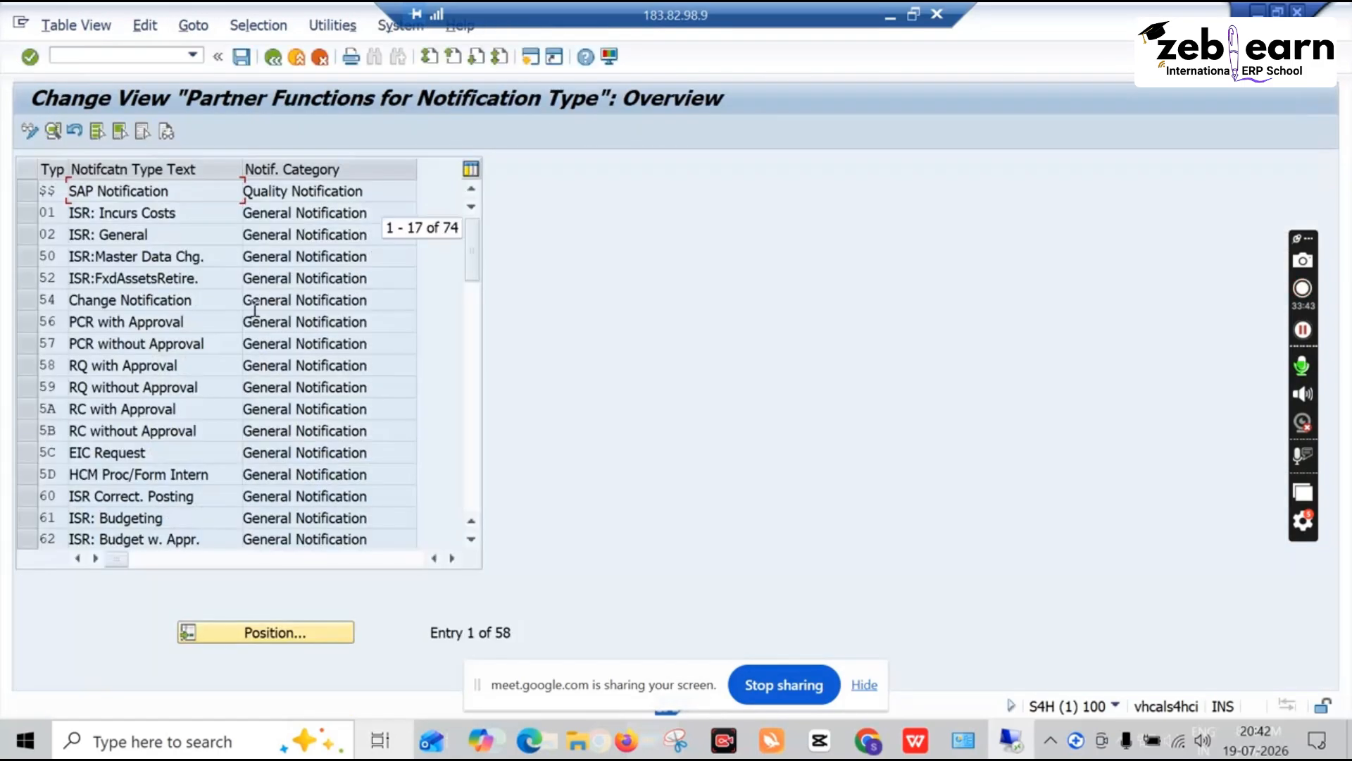
scroll(83, 420, down, 6)
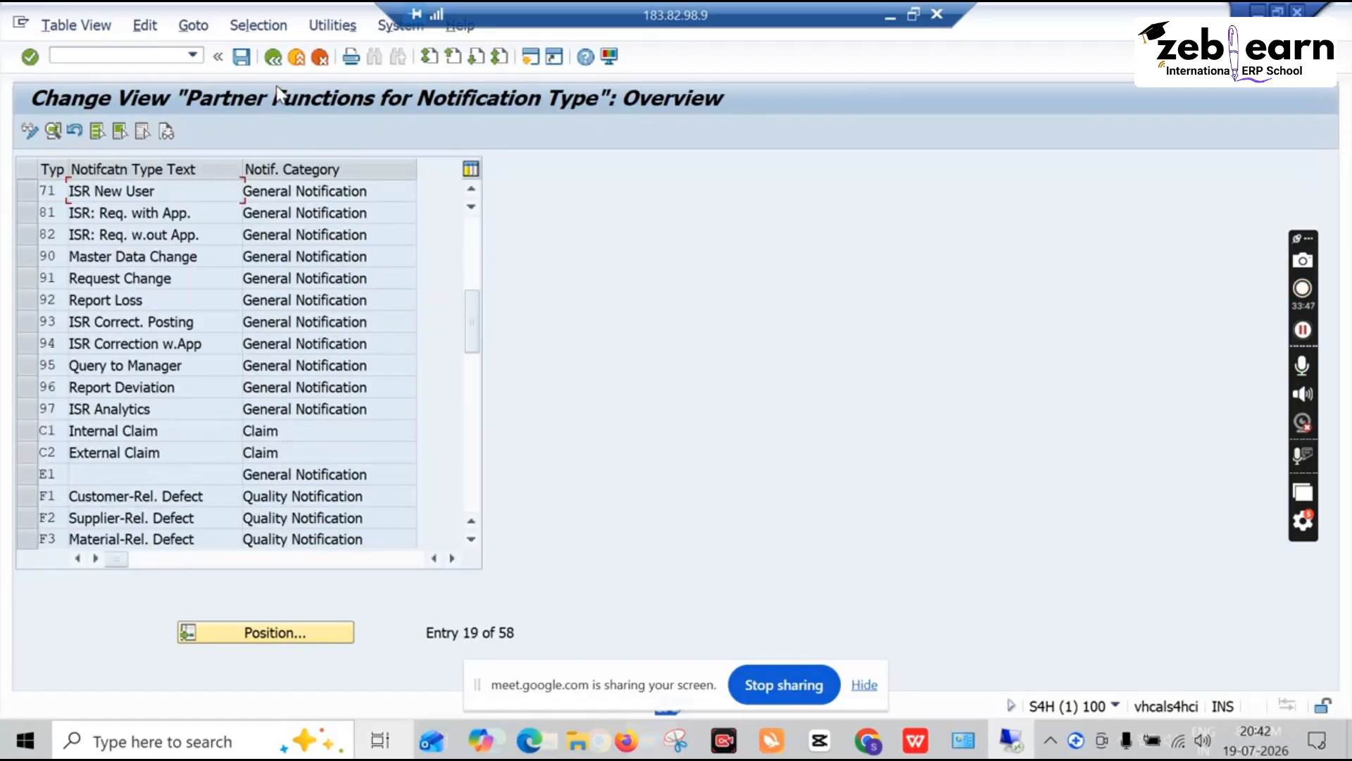
click(275, 56)
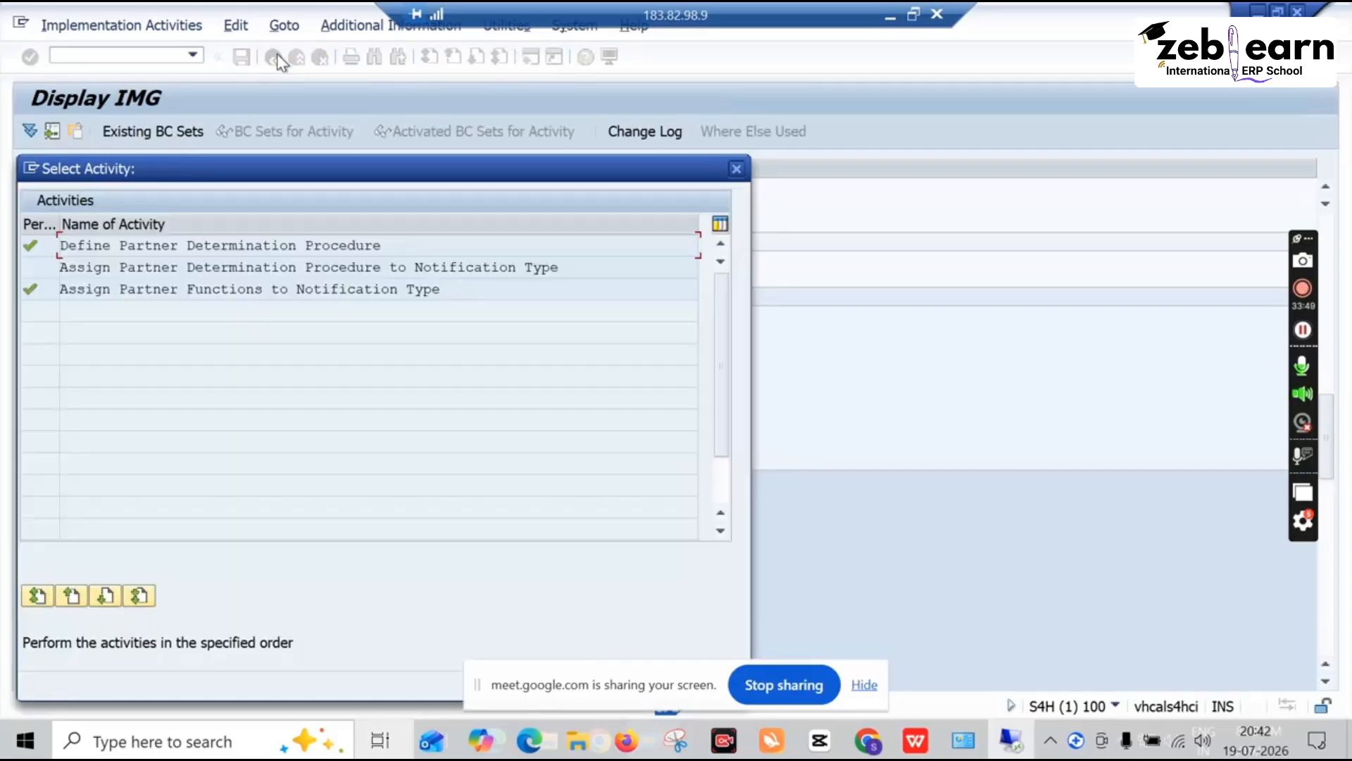
Close the activity selection and expand Field Selection for List Display of Partner Data under Partners in the IMG structure
click(736, 169)
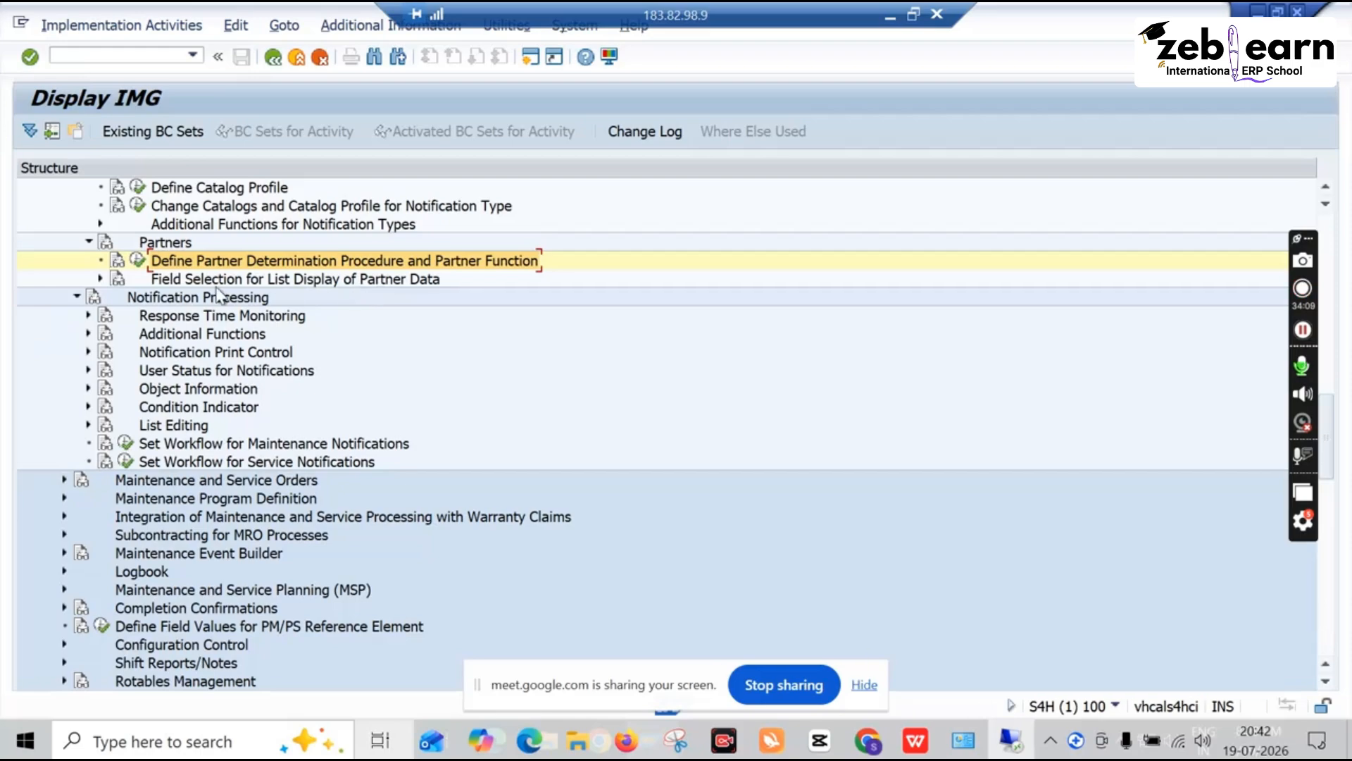
click(101, 279)
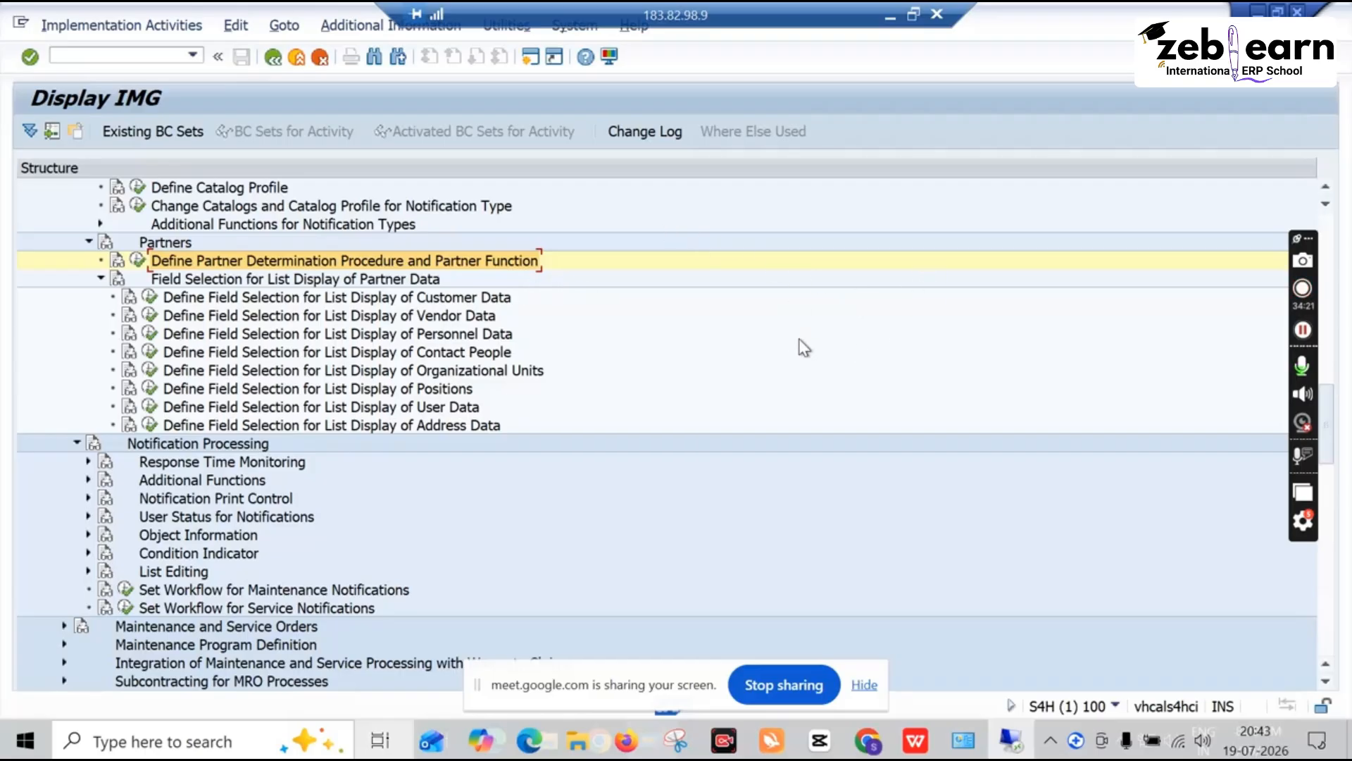
Examine the field selections for the list display of customer data and of personnel data, returning to the IMG structure after each
click(150, 296)
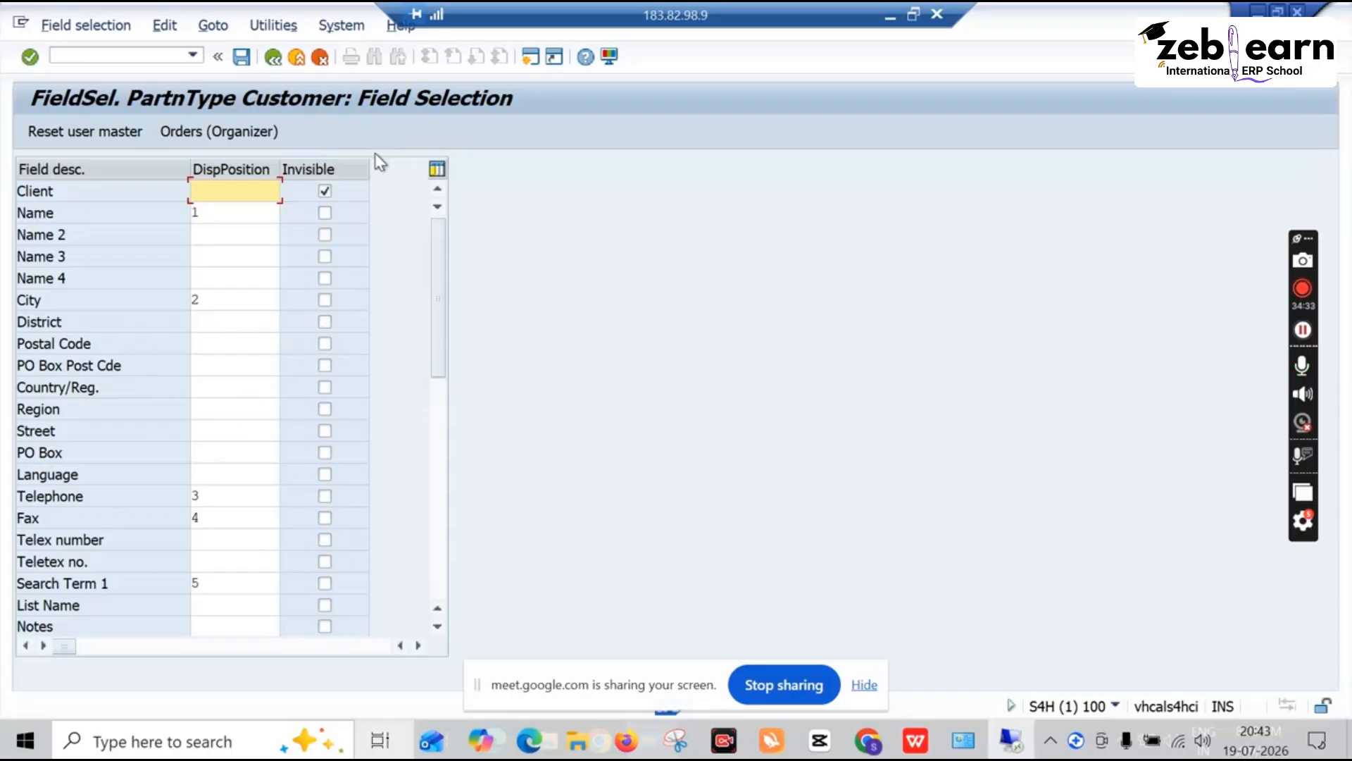
click(302, 391)
scroll(301, 392, down, 4)
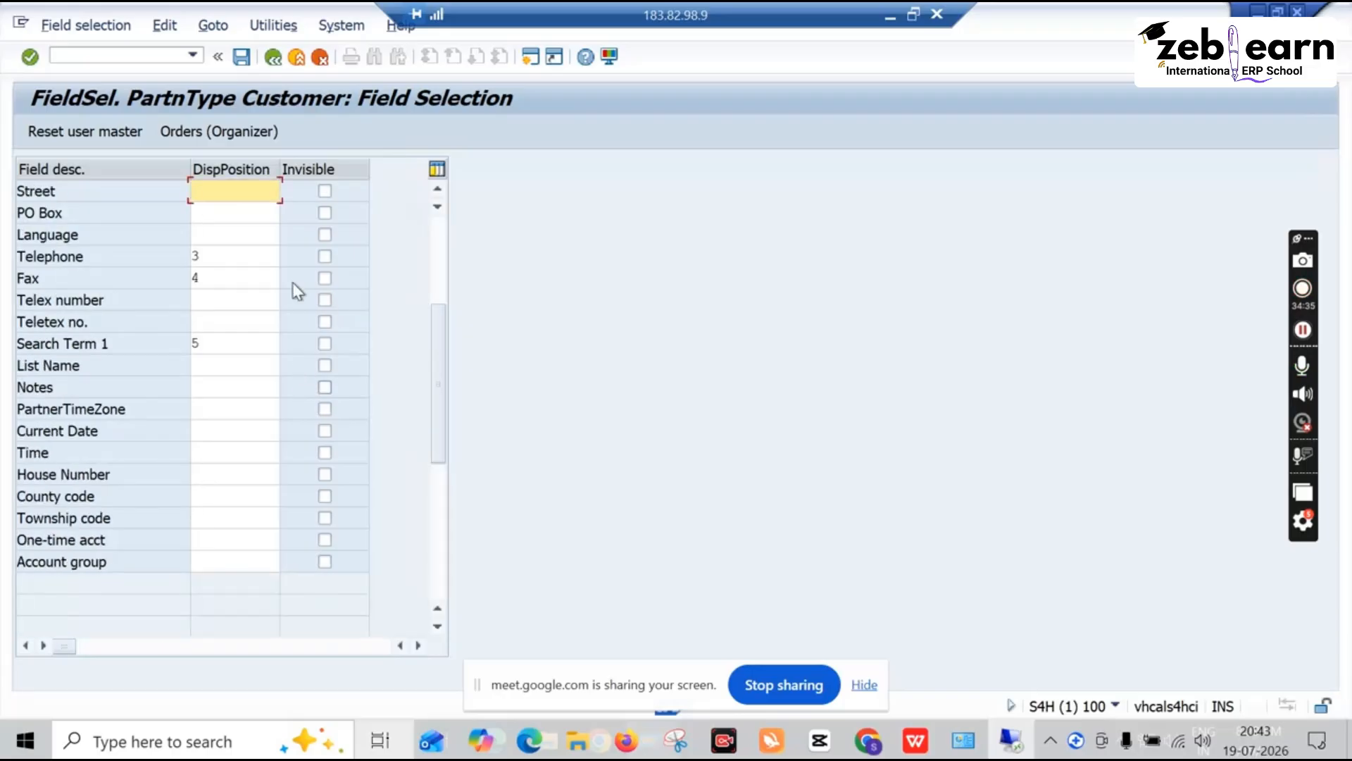
click(277, 56)
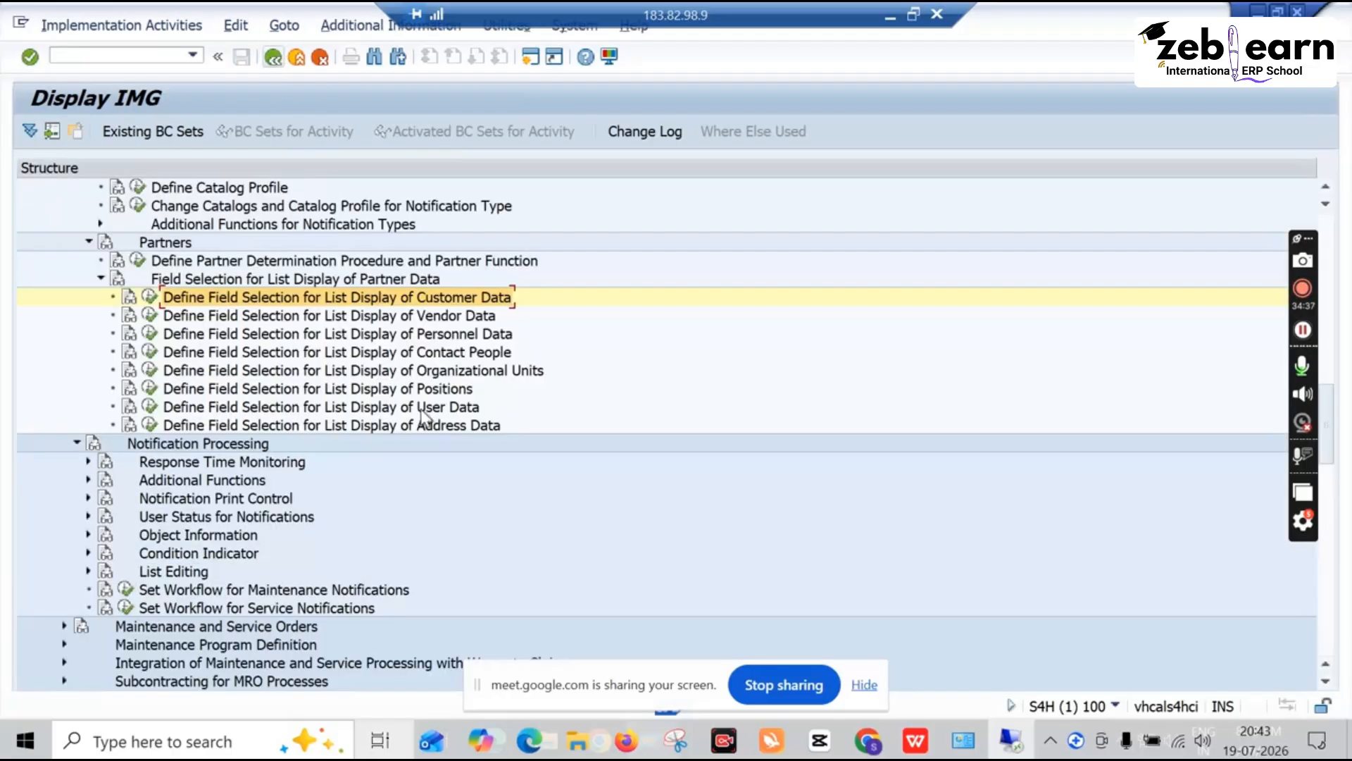
click(149, 334)
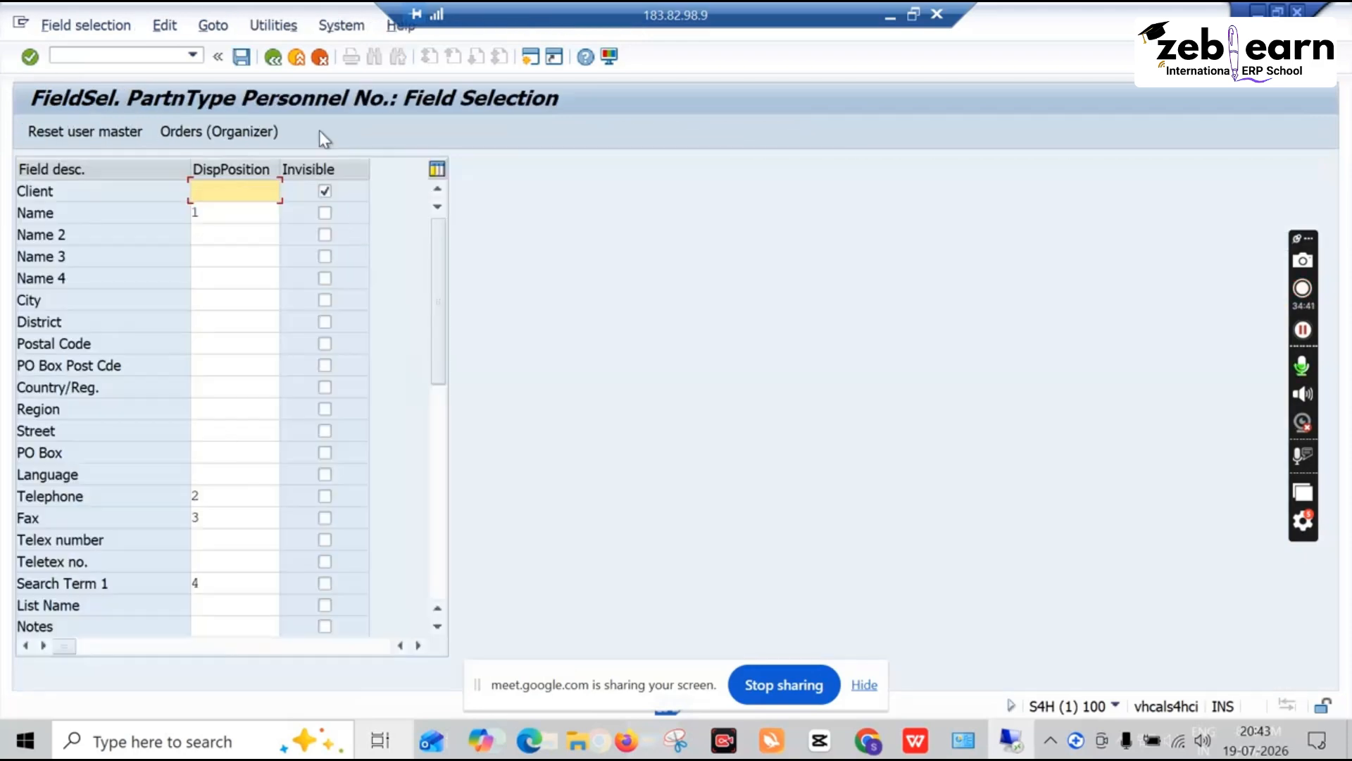
click(274, 61)
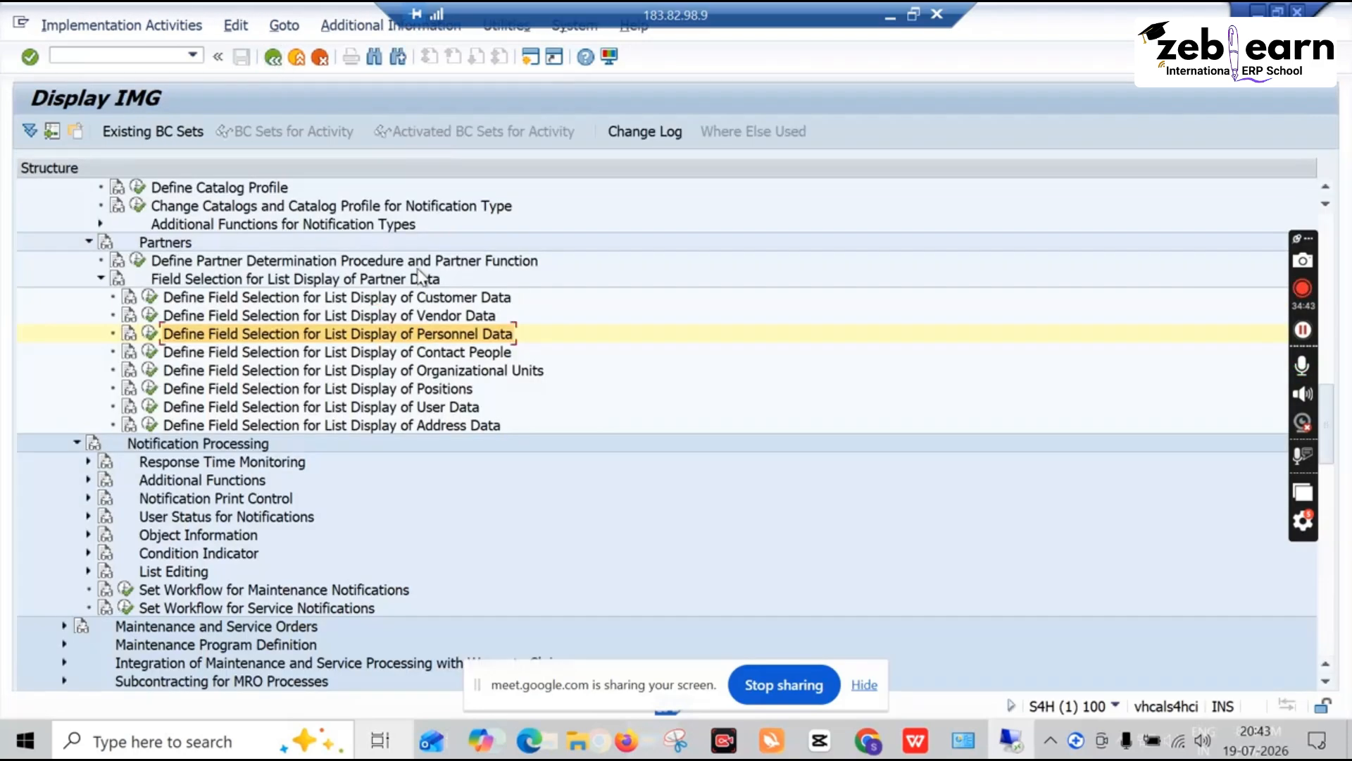
Collapse the Field Selection, Partners and Notification Content nodes, keeping Notification Creation expanded to its Notification Types activities
click(100, 280)
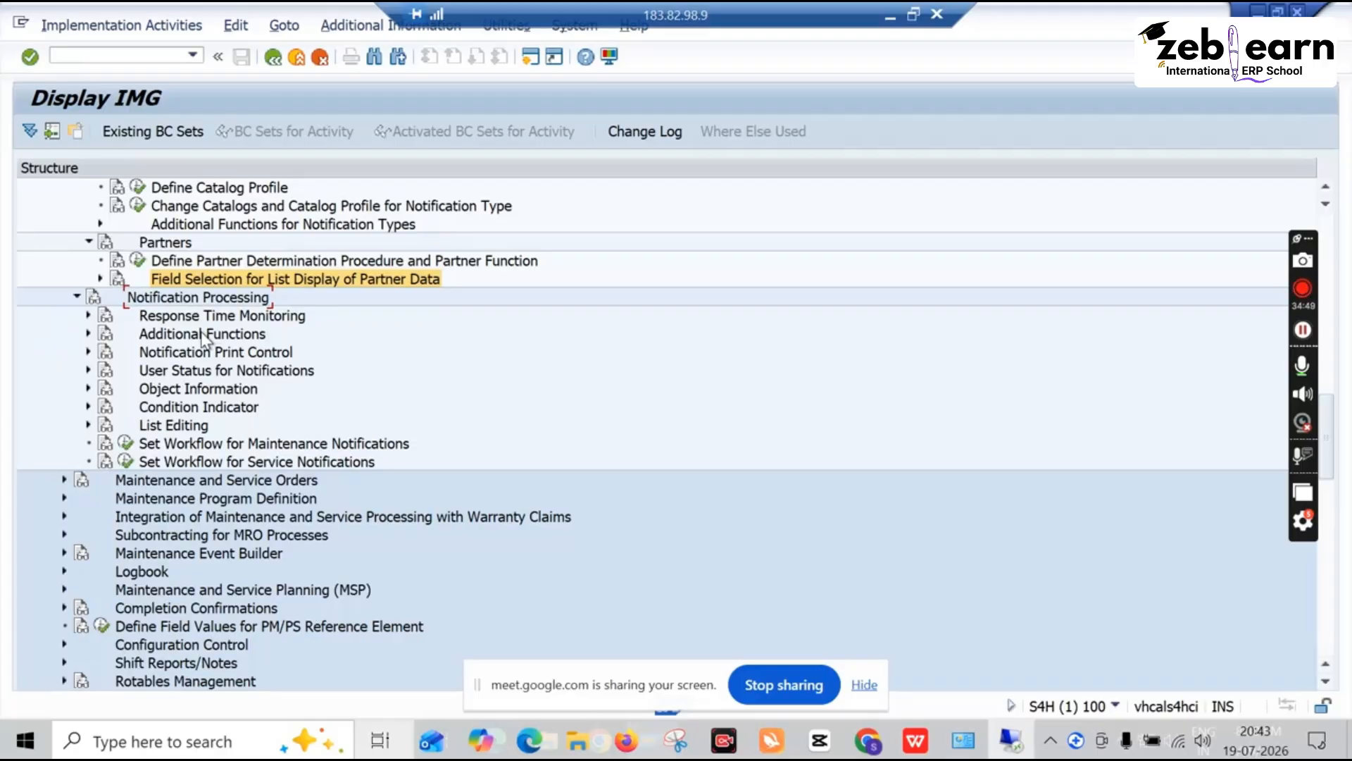
scroll(203, 337, up, 2)
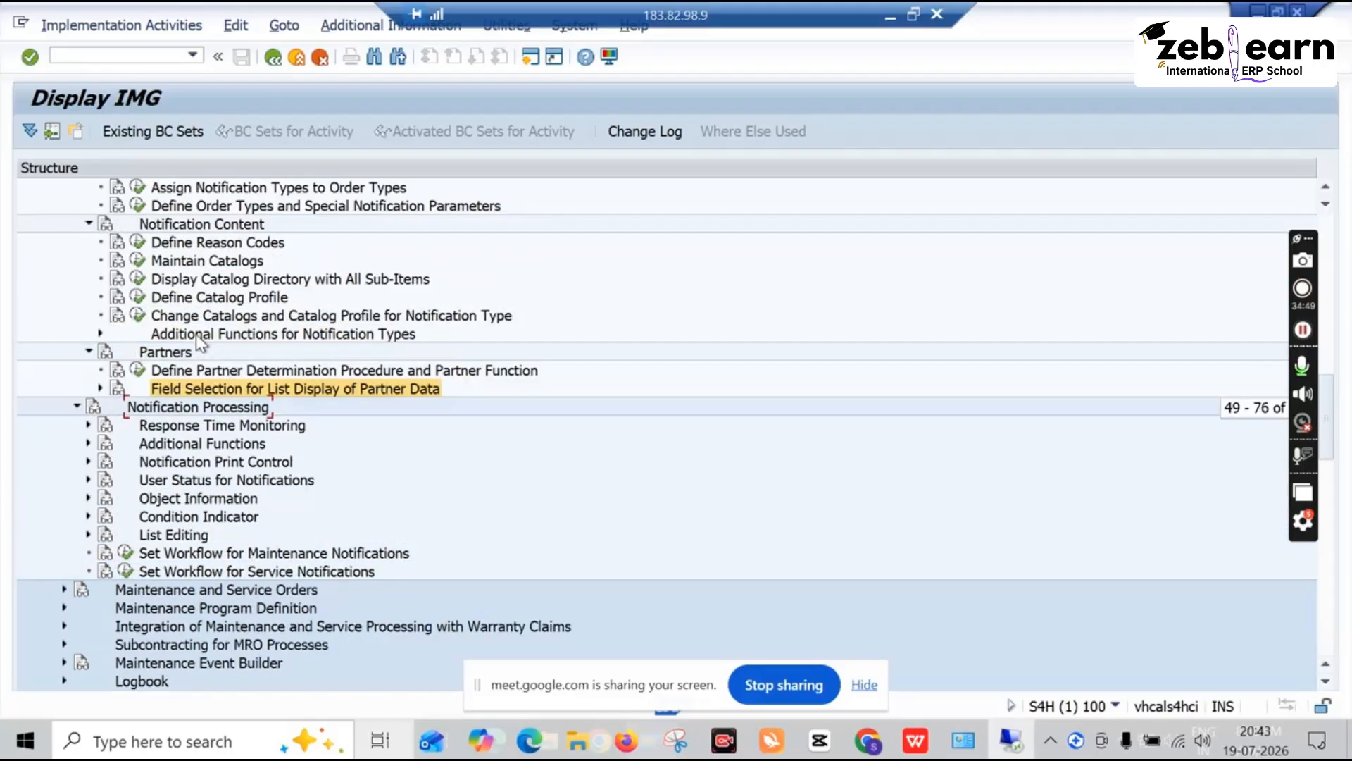
click(92, 351)
scroll(181, 350, up, 3)
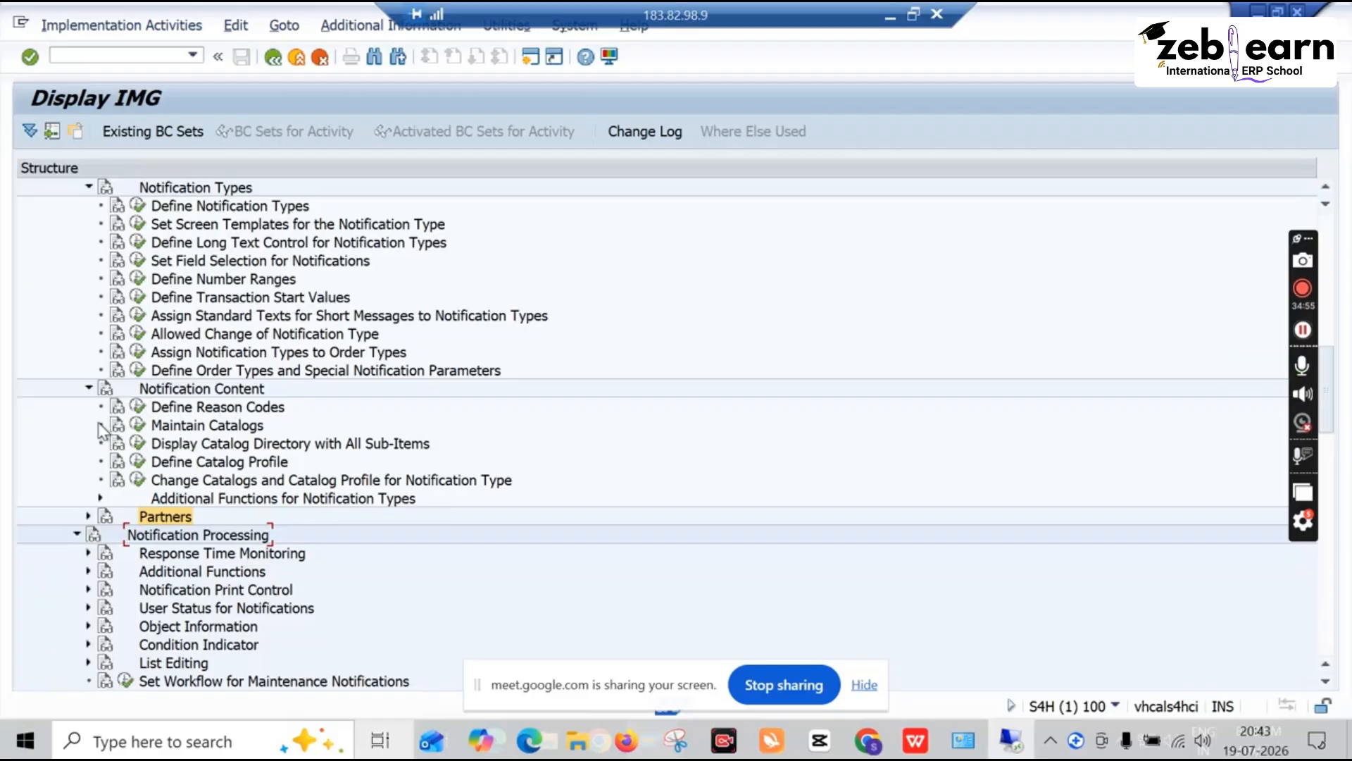
click(89, 386)
scroll(172, 370, up, 3)
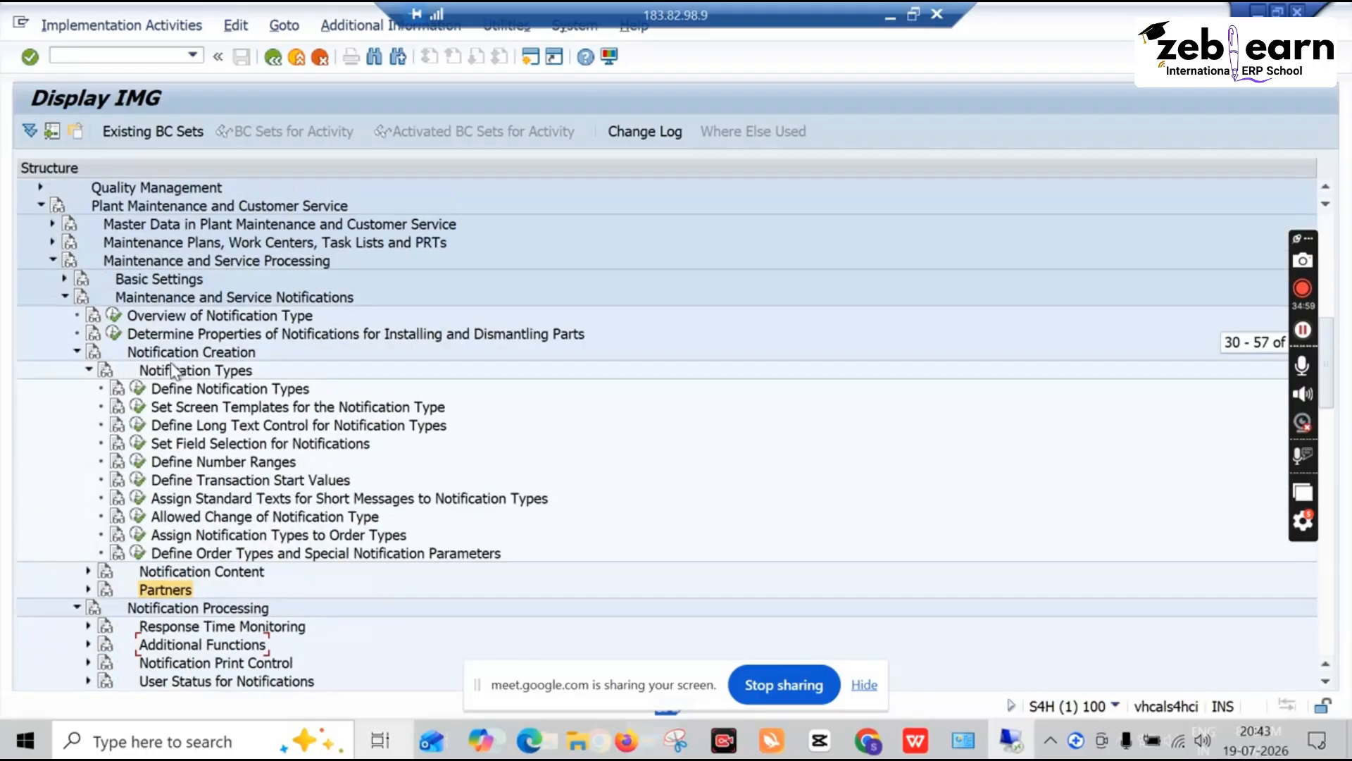
click(78, 352)
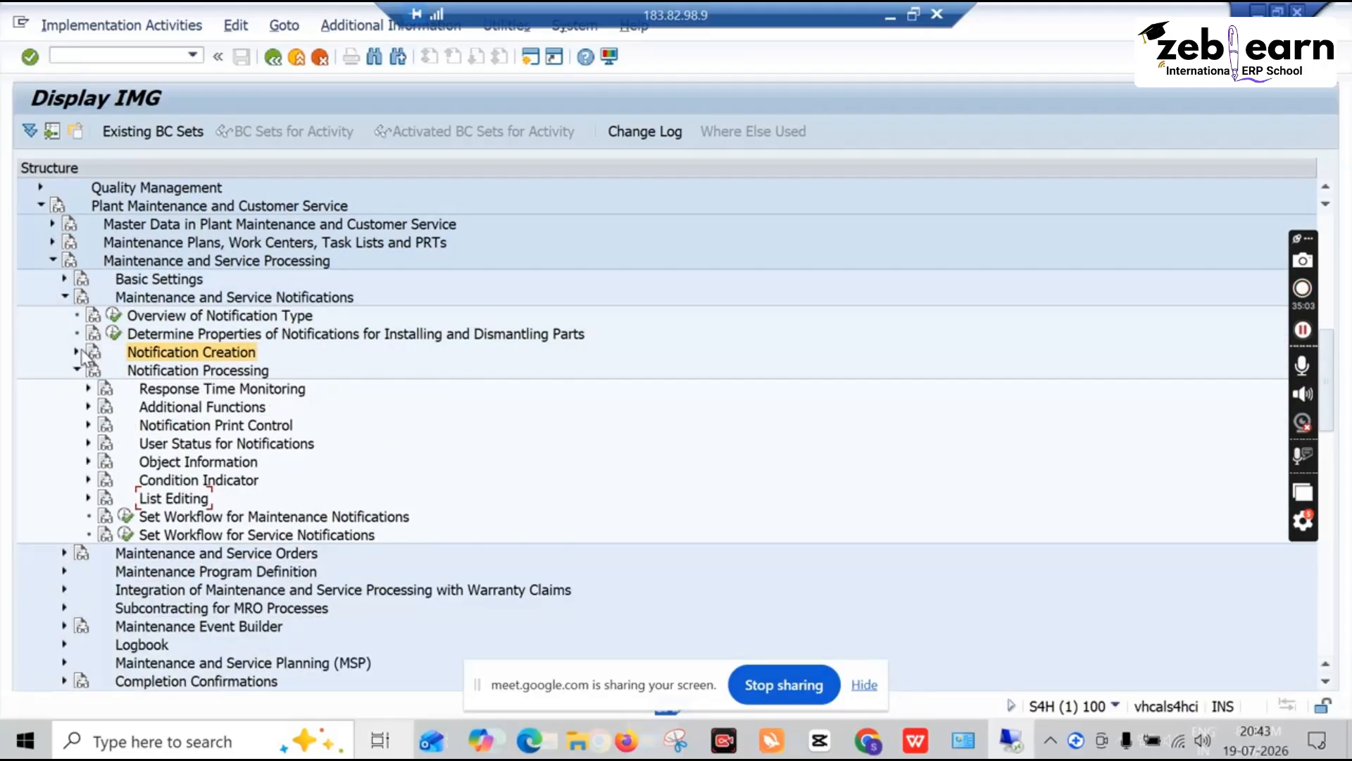
click(78, 352)
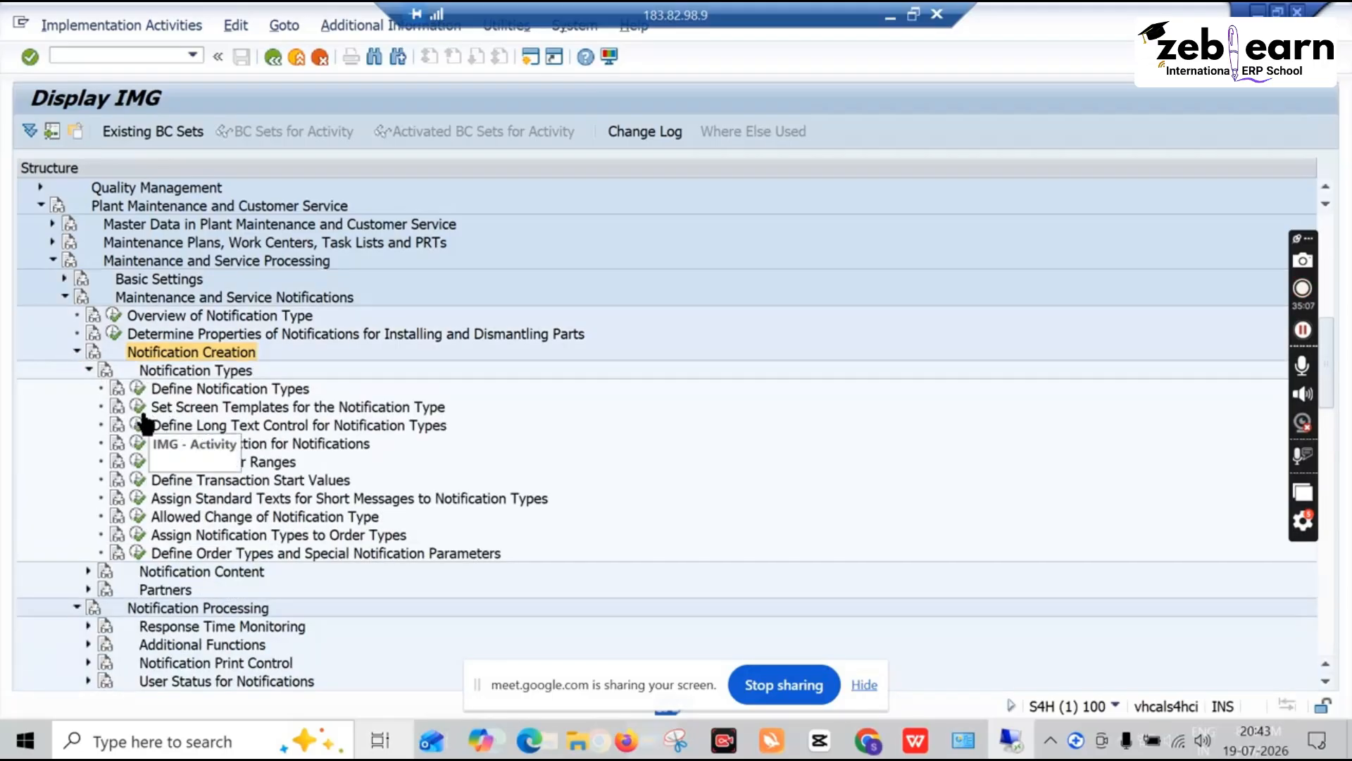
Open Set Screen Templates for the Notification Type with work area tab 10\TAB10 and no notification type, continuing despite the blank value
click(211, 409)
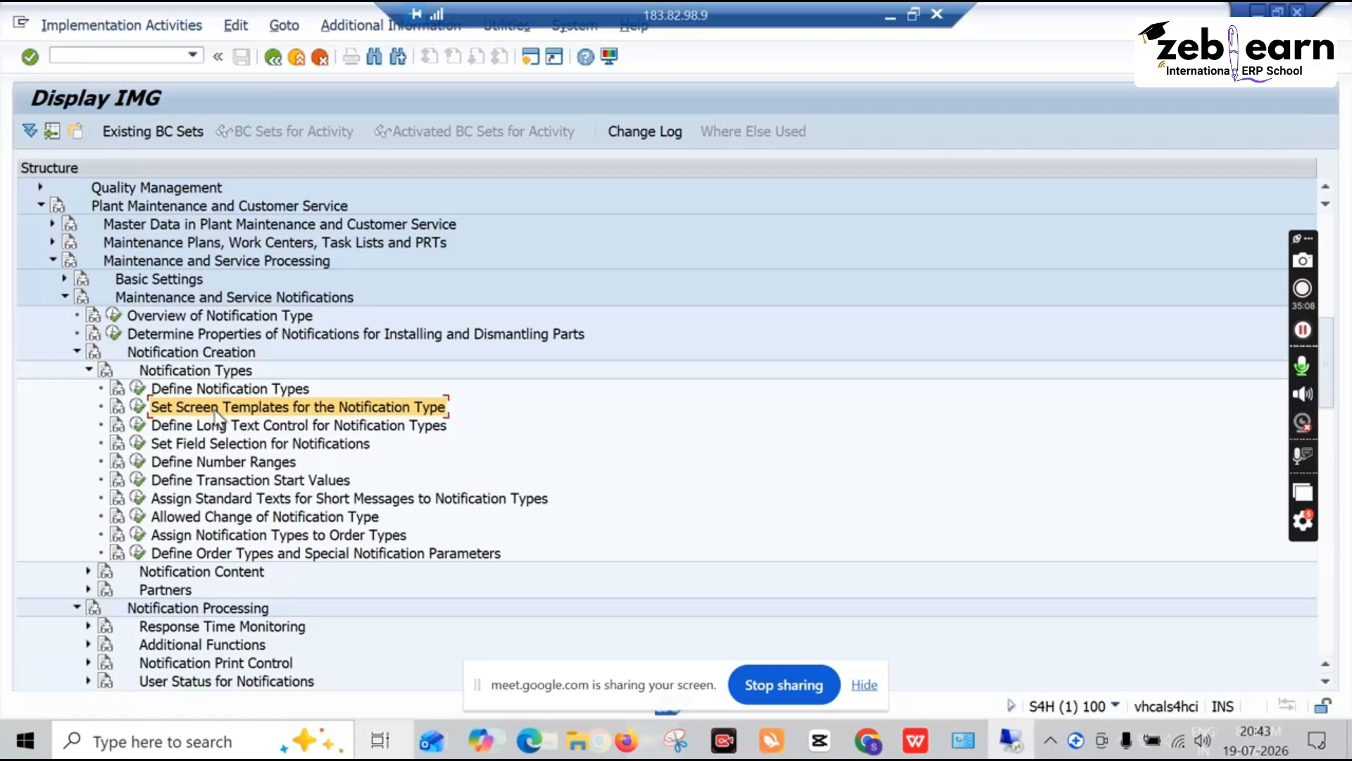
click(138, 409)
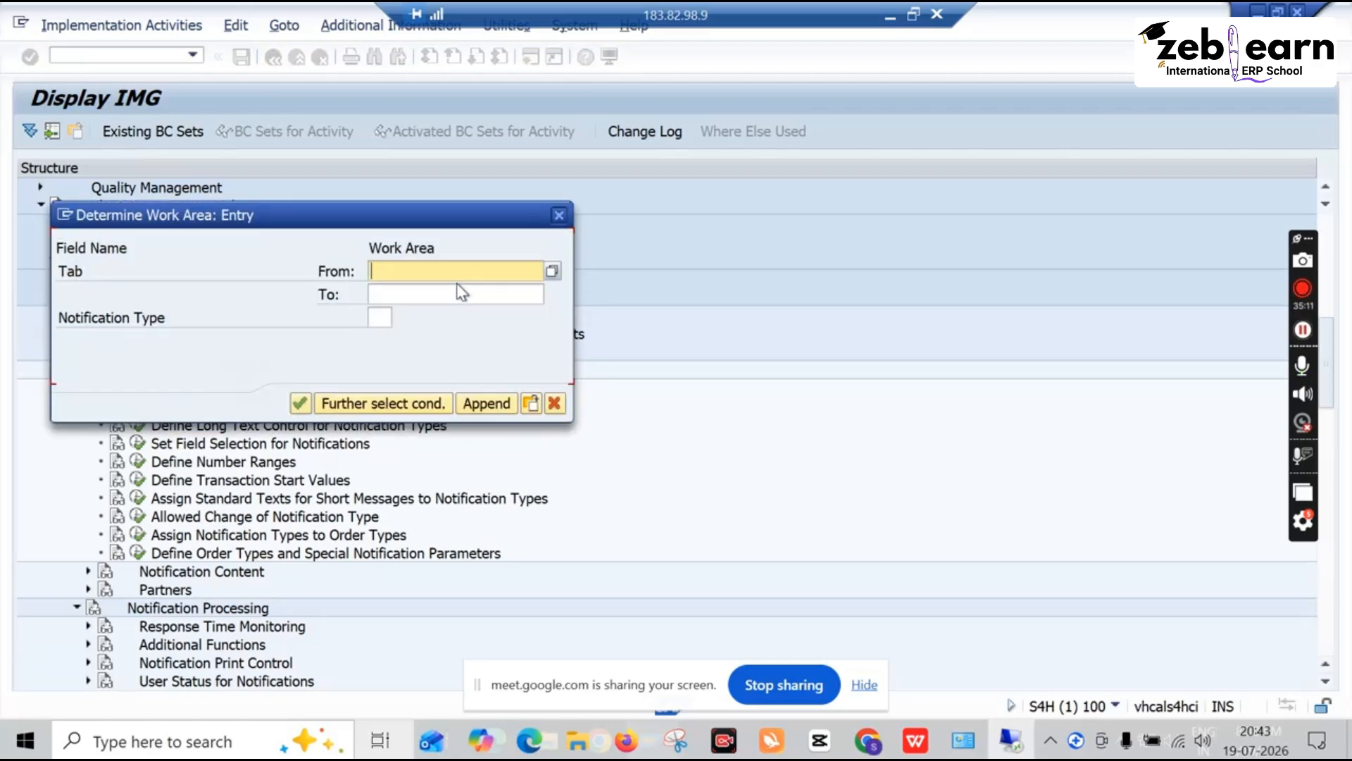
click(551, 269)
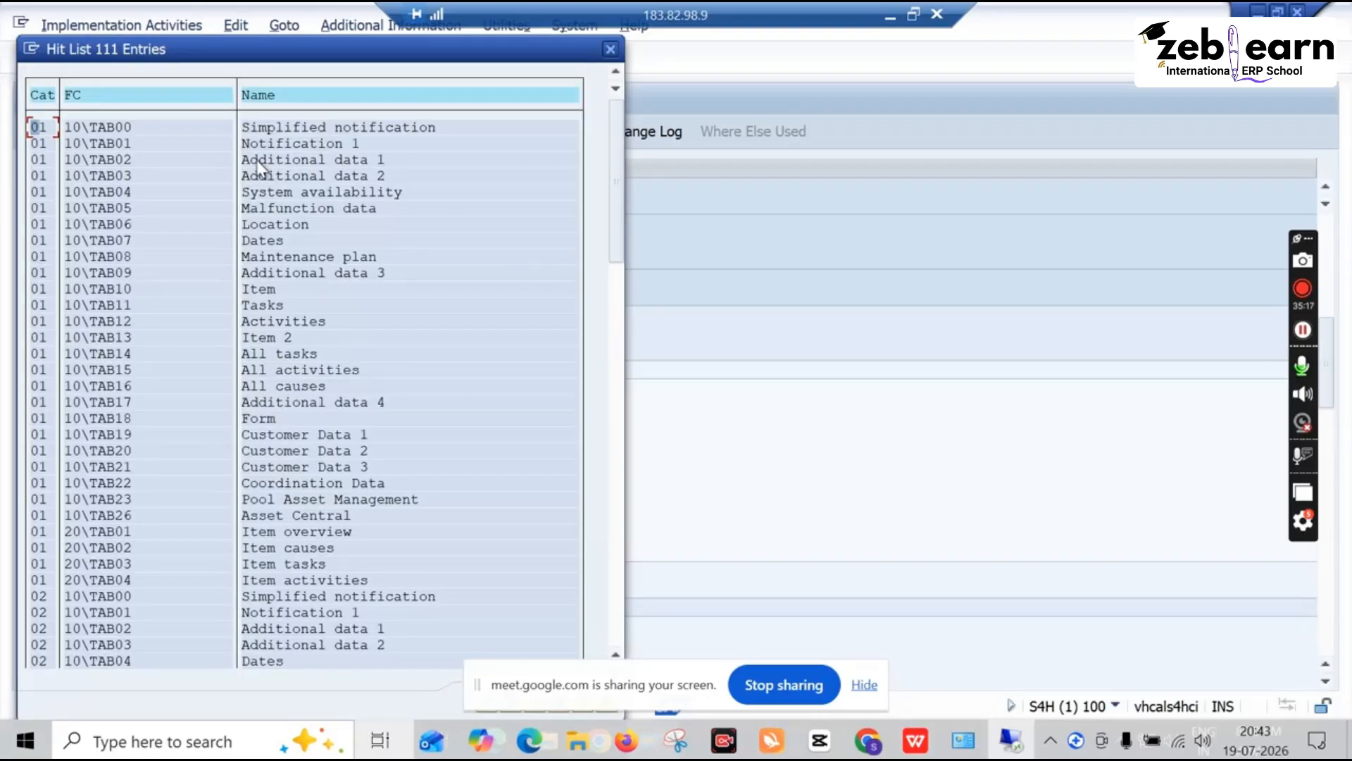
double_click(255, 285)
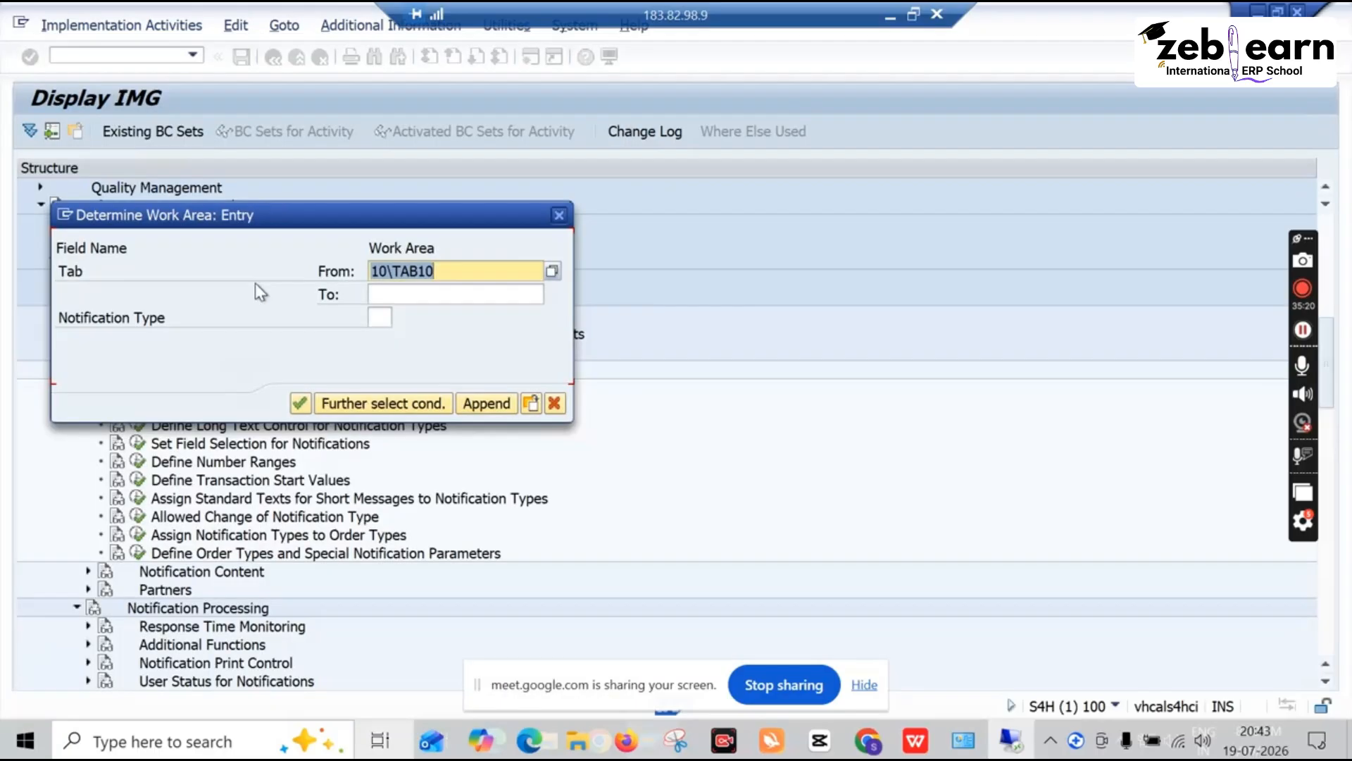
click(300, 403)
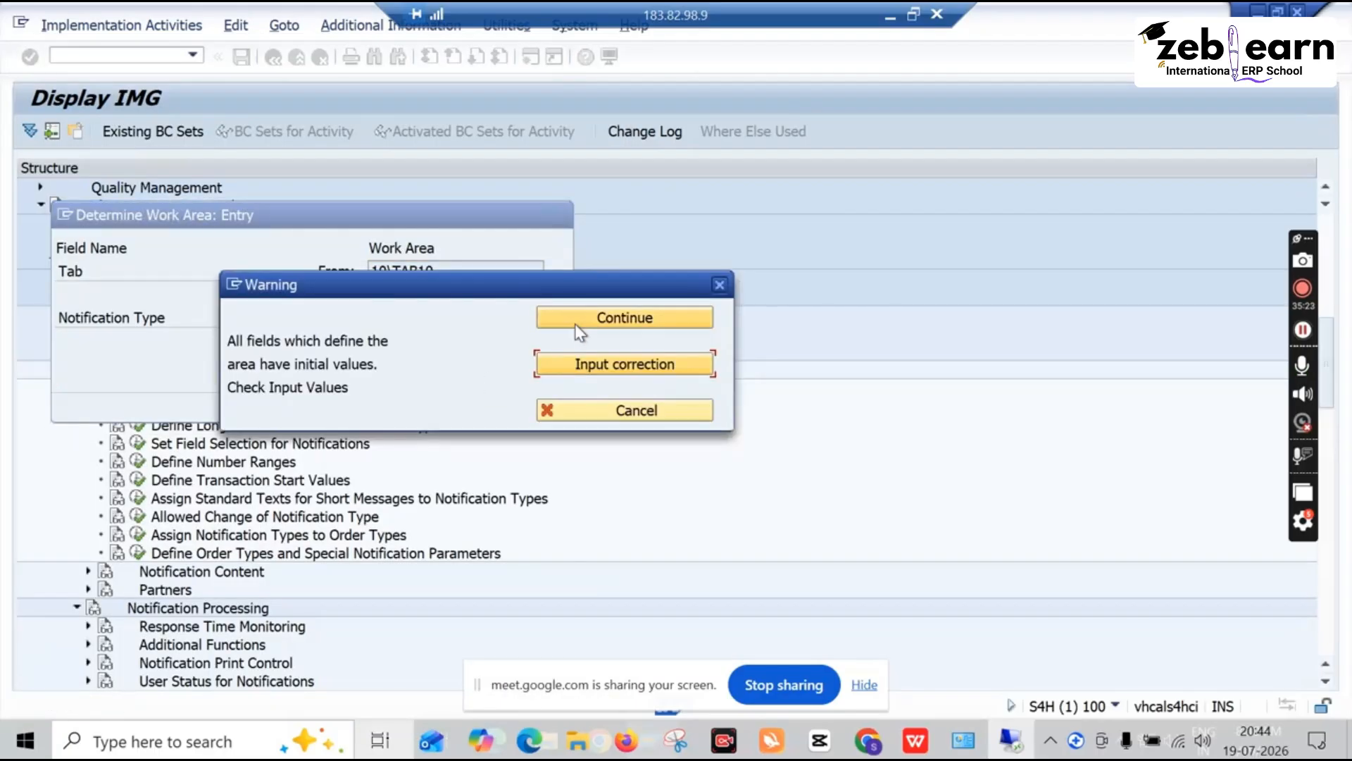
click(579, 330)
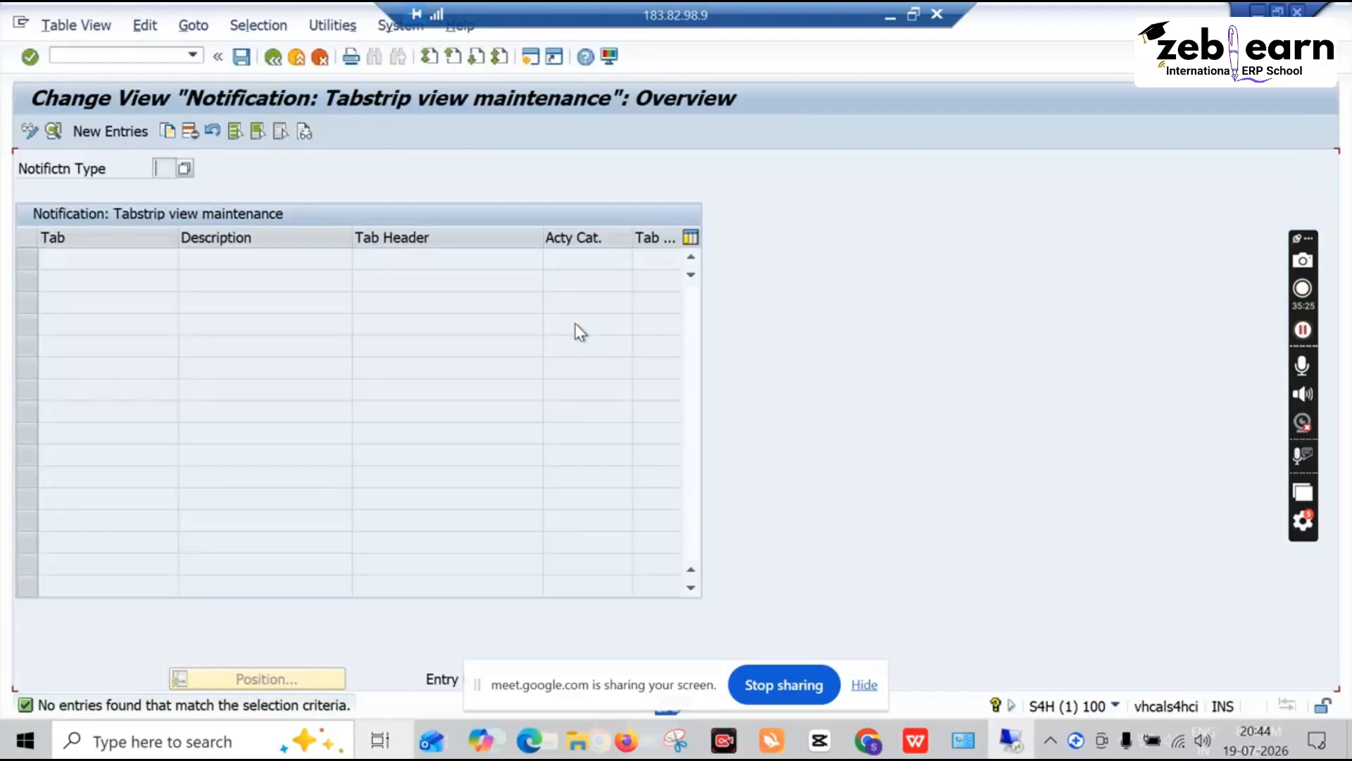
Start a new tabstrip entry with activity category V (Change), discarding it and returning to the IMG structure
click(135, 134)
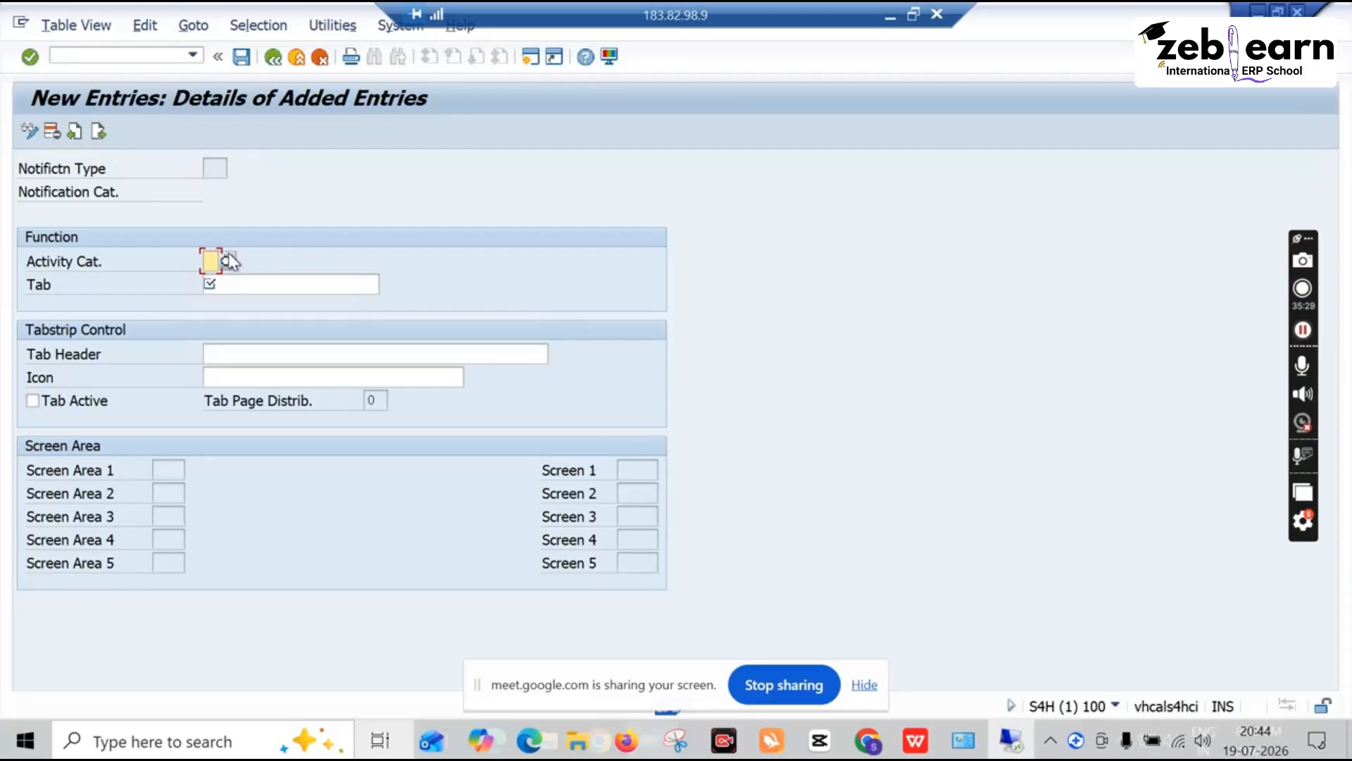
click(228, 258)
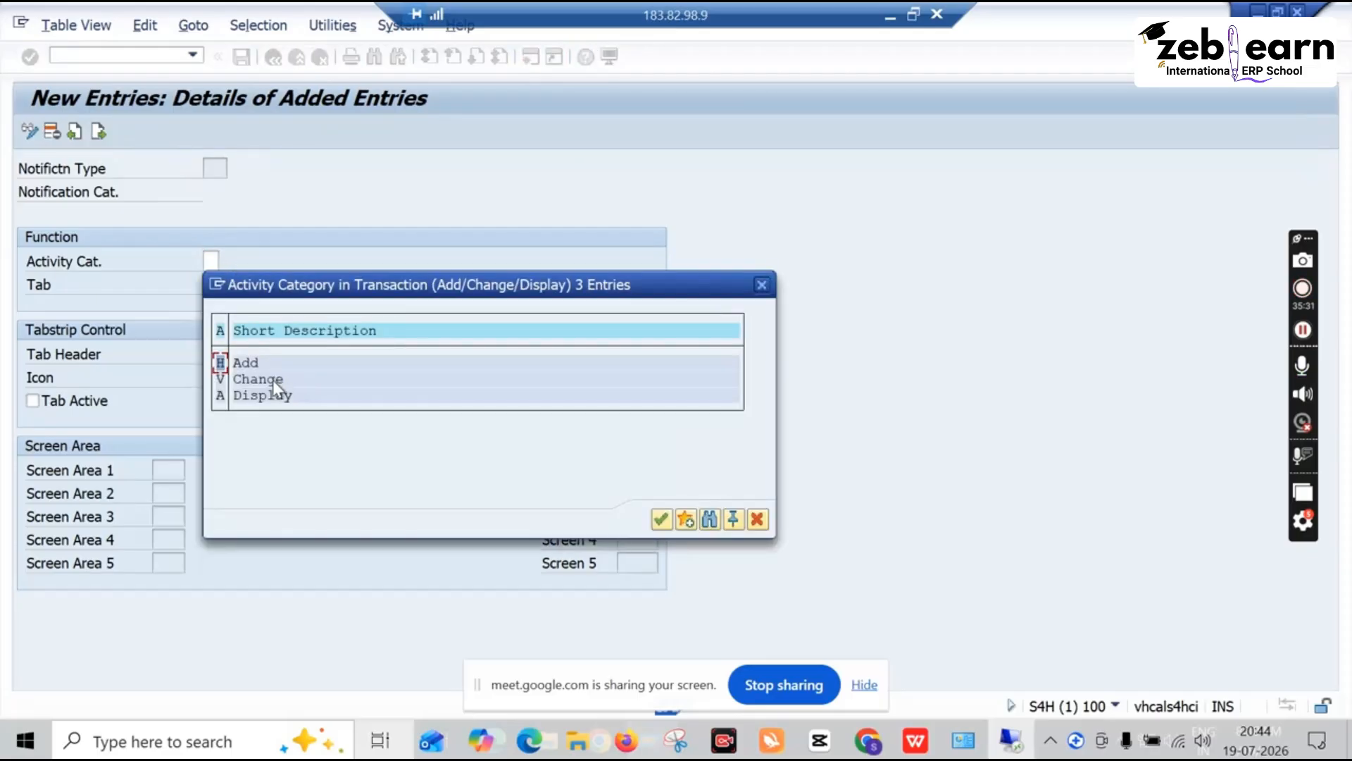
double_click(260, 379)
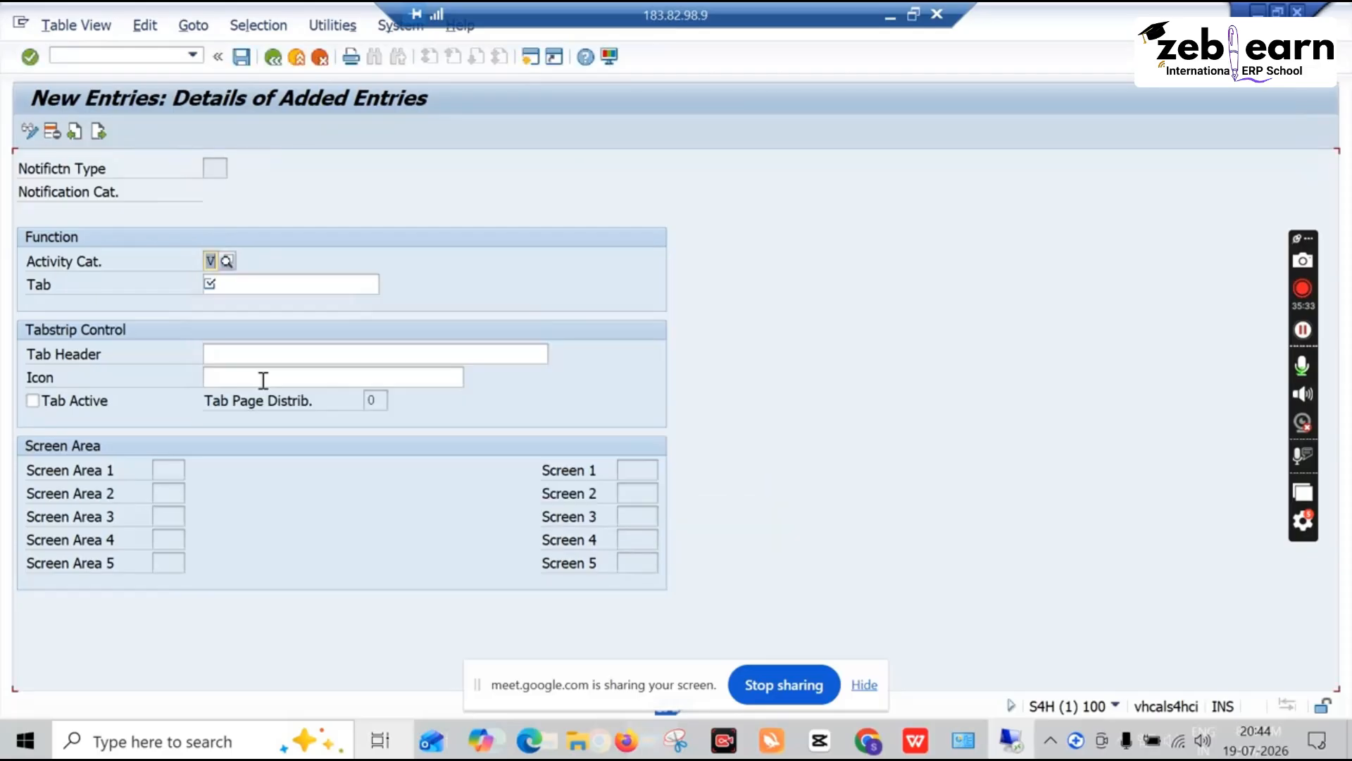
click(245, 284)
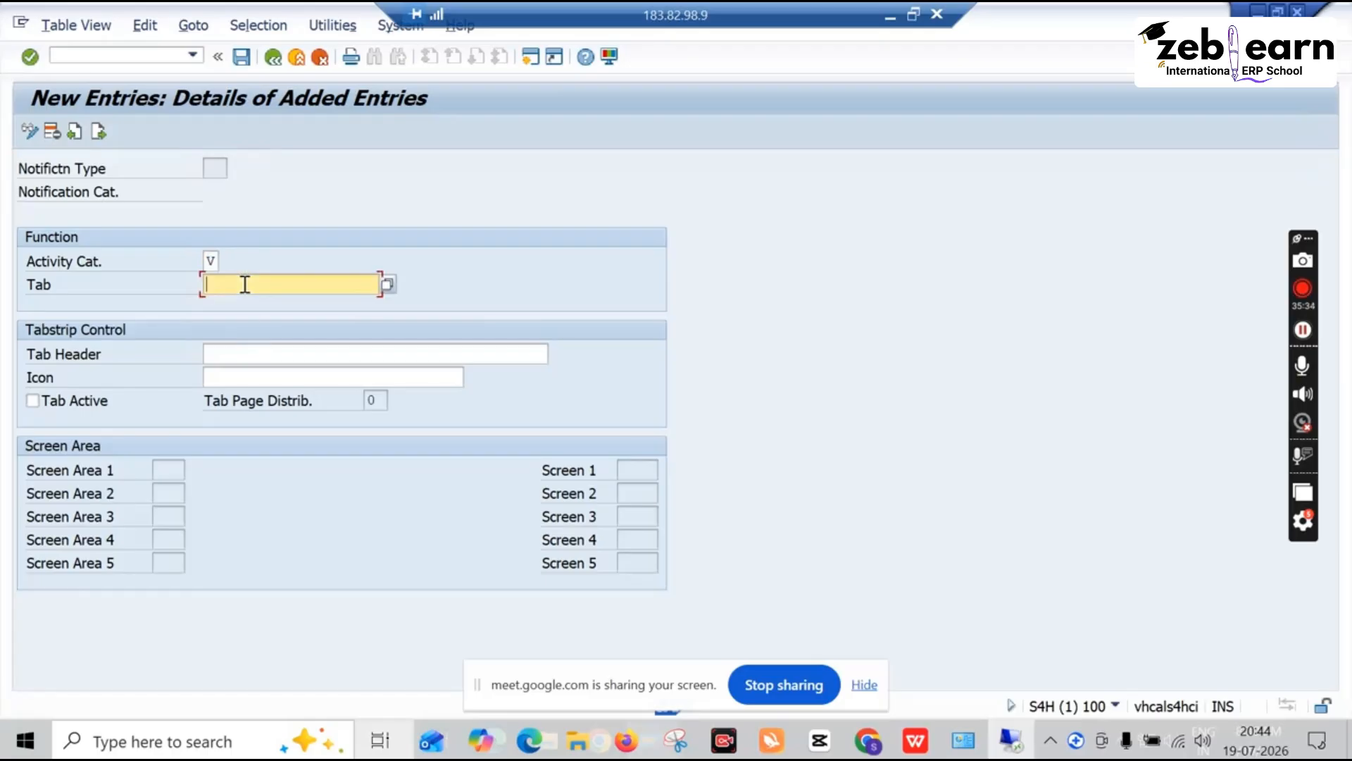
click(386, 284)
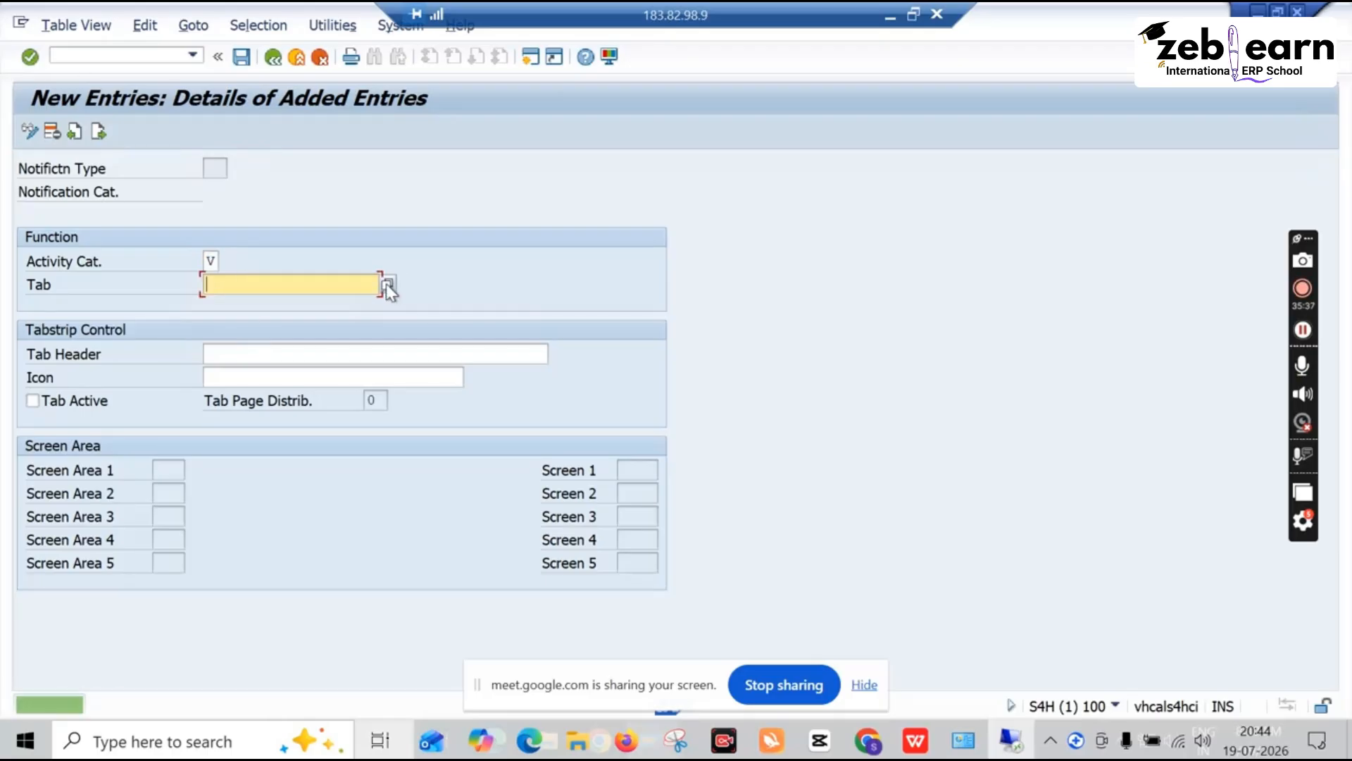
click(278, 67)
click(301, 67)
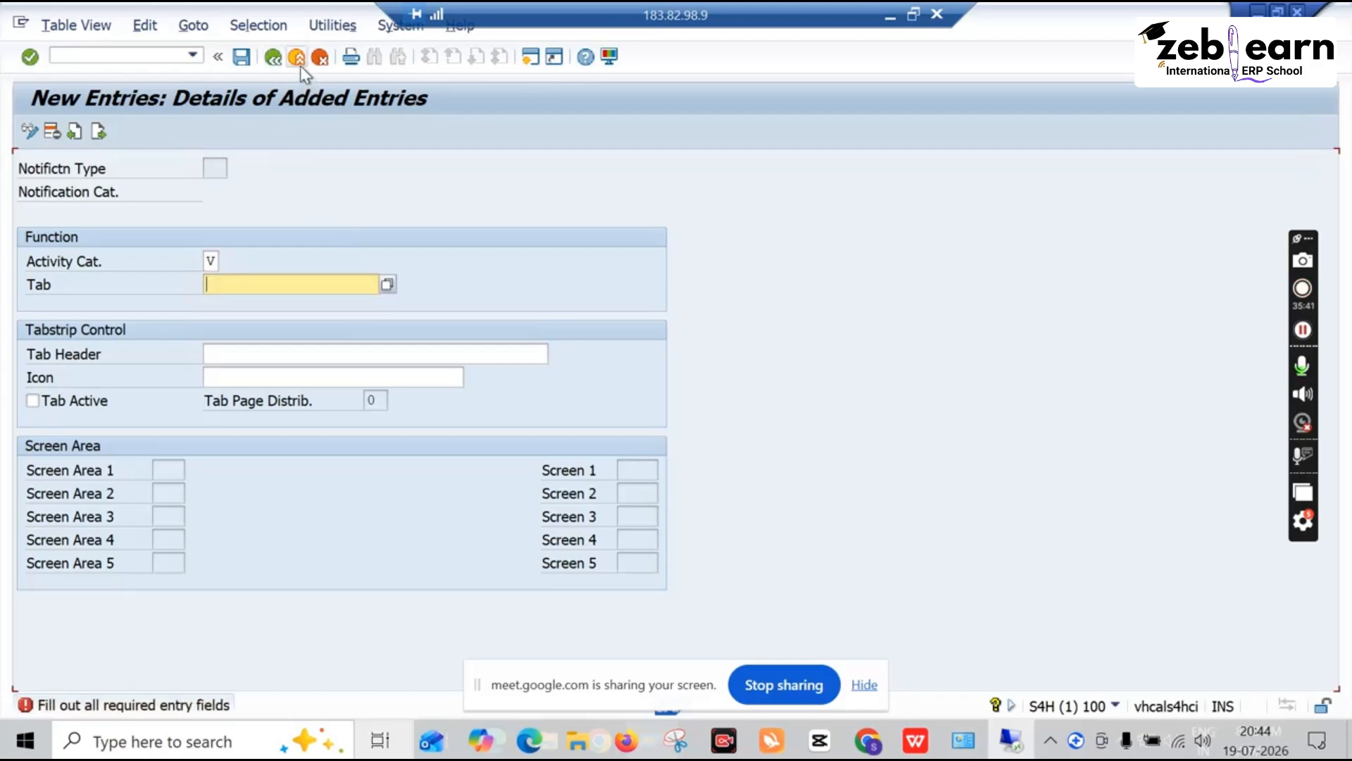
click(316, 61)
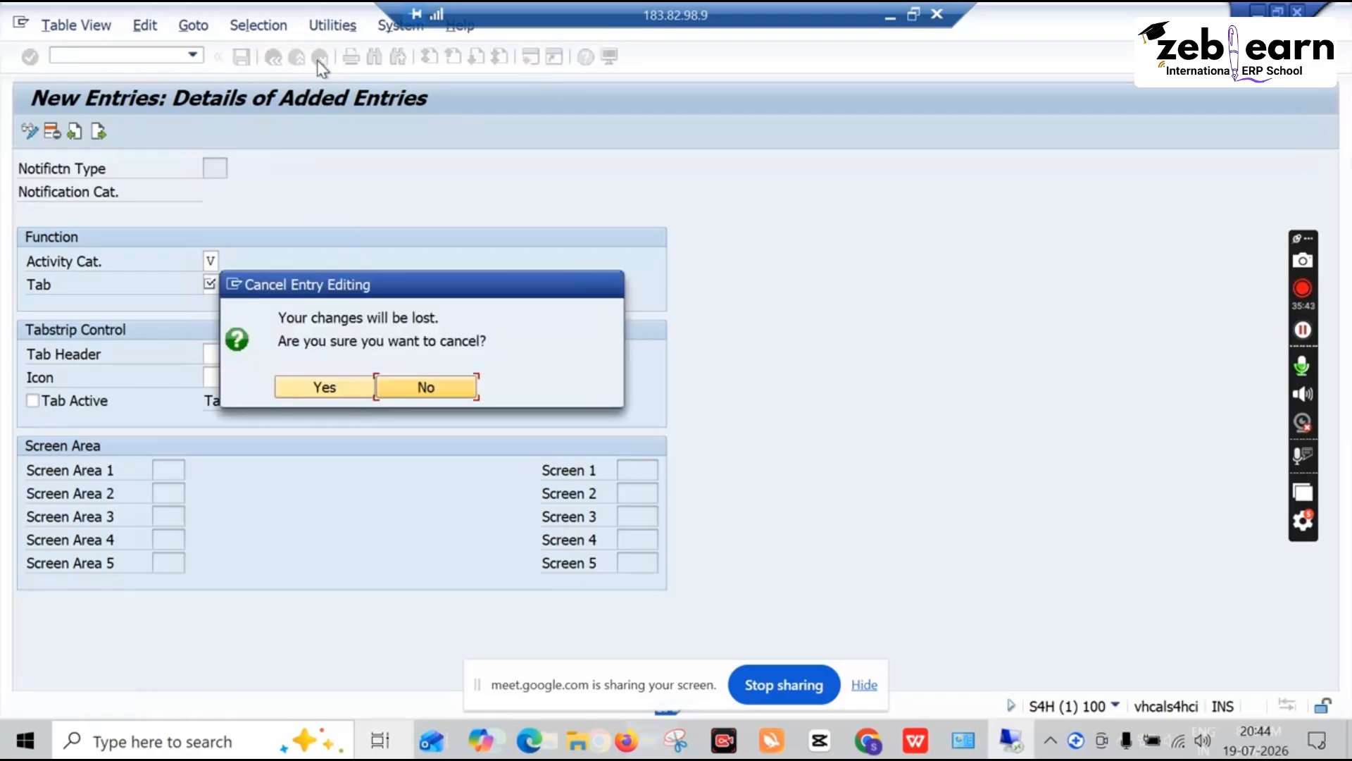
click(308, 392)
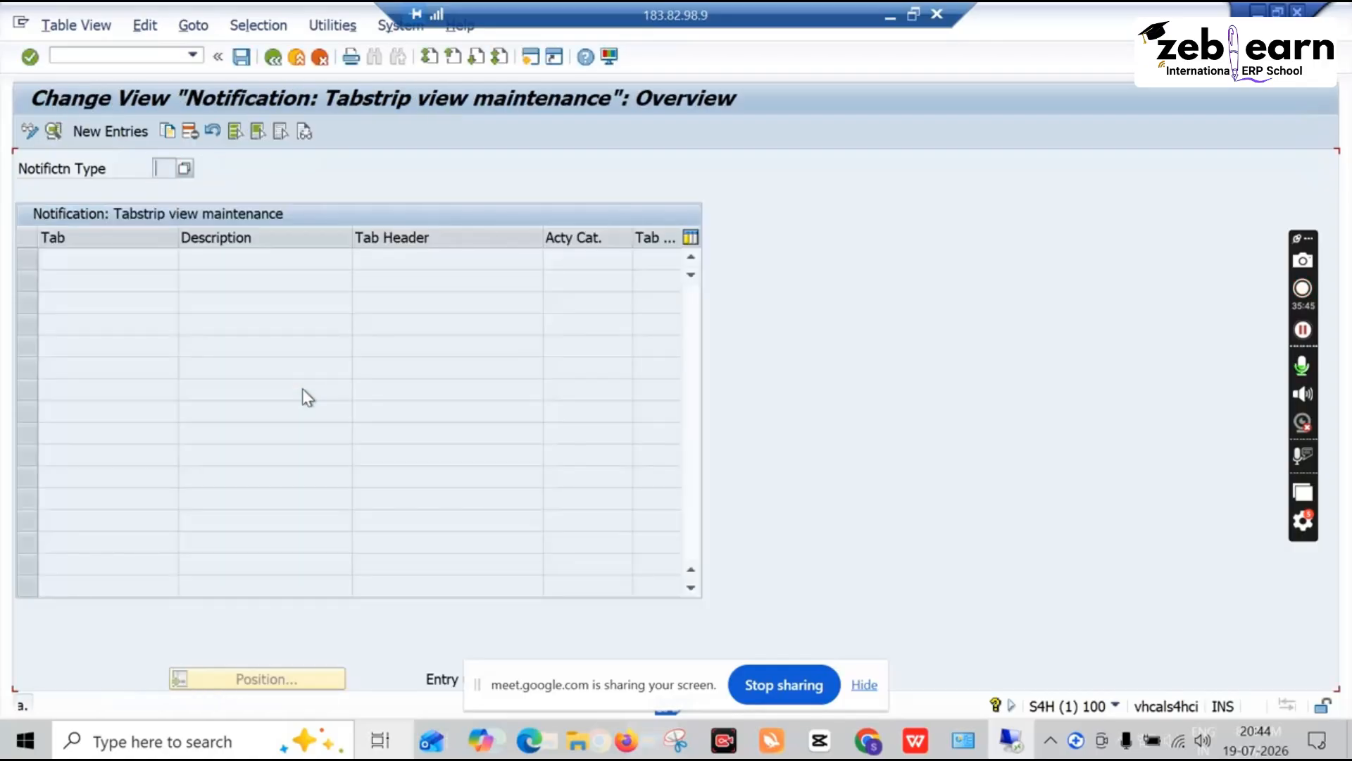
click(273, 62)
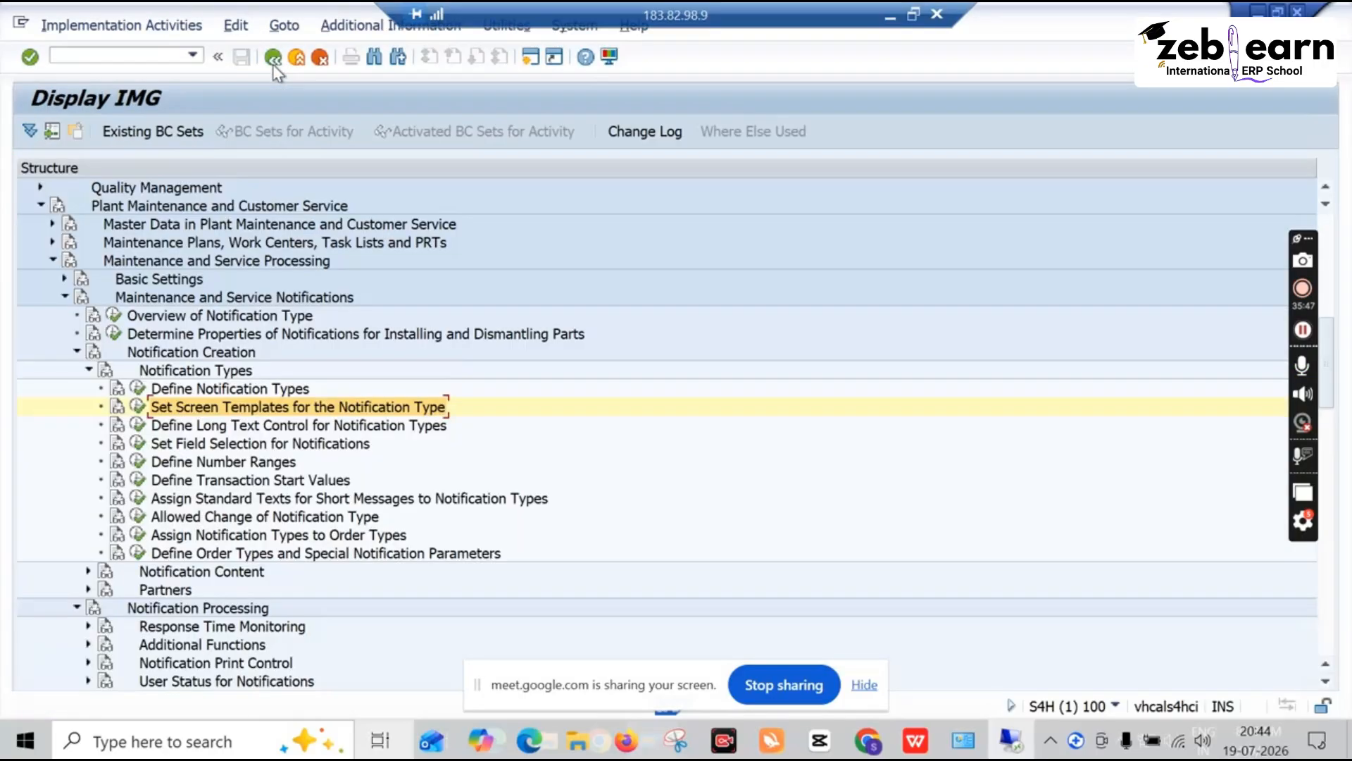
Read the documentation of Set Screen Templates for the Notification Type, and return to the IMG structure
click(116, 407)
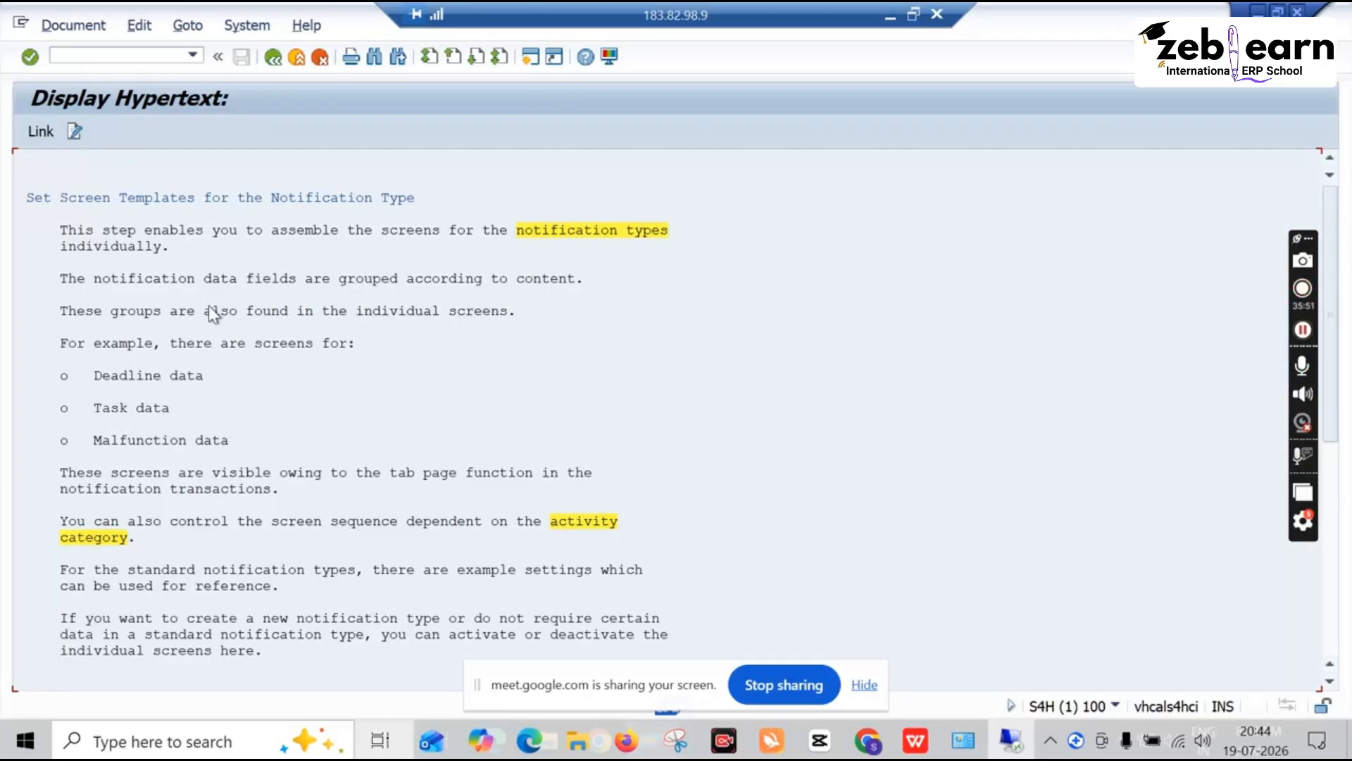
scroll(293, 424, down, 1)
scroll(296, 428, up, 1)
click(273, 59)
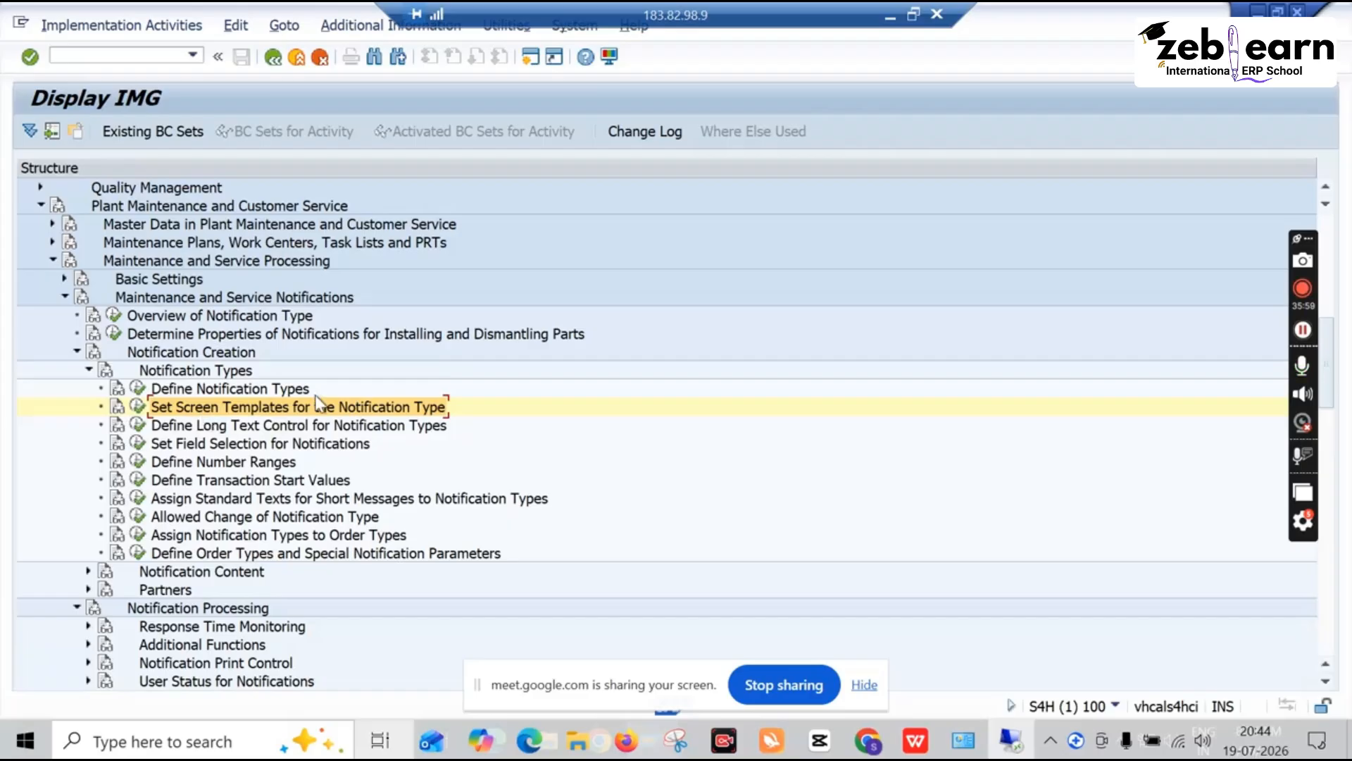
Go through the Notification Types activities, including type definition, number ranges, field selection and assignment to order types
click(201, 388)
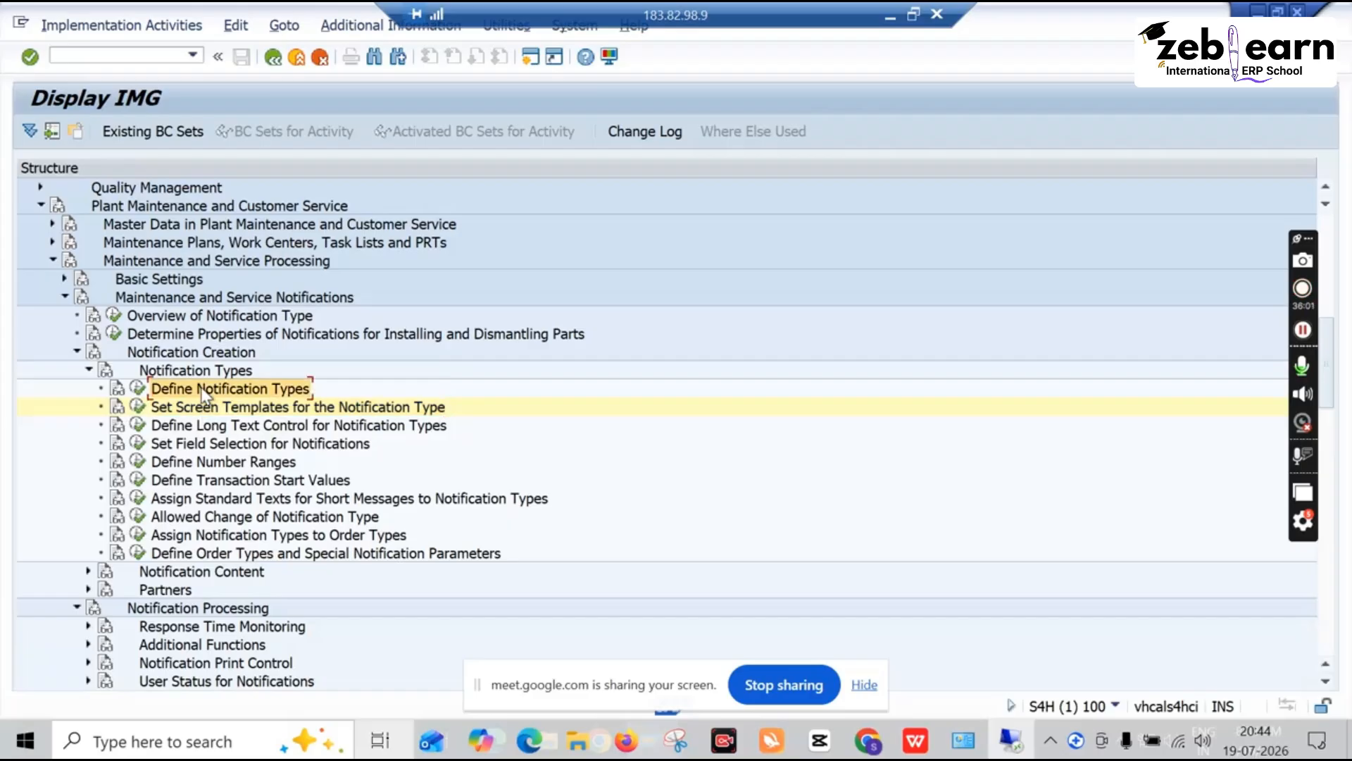
click(217, 463)
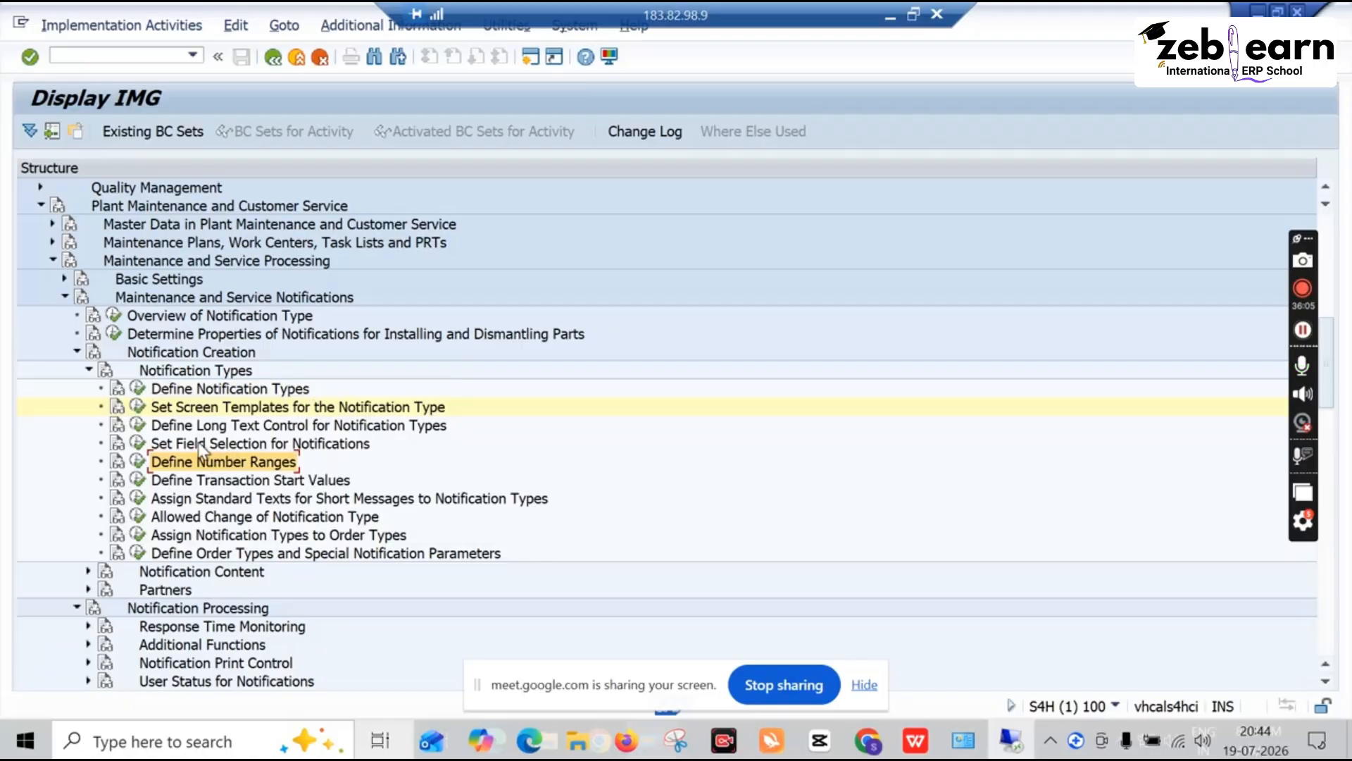
click(202, 445)
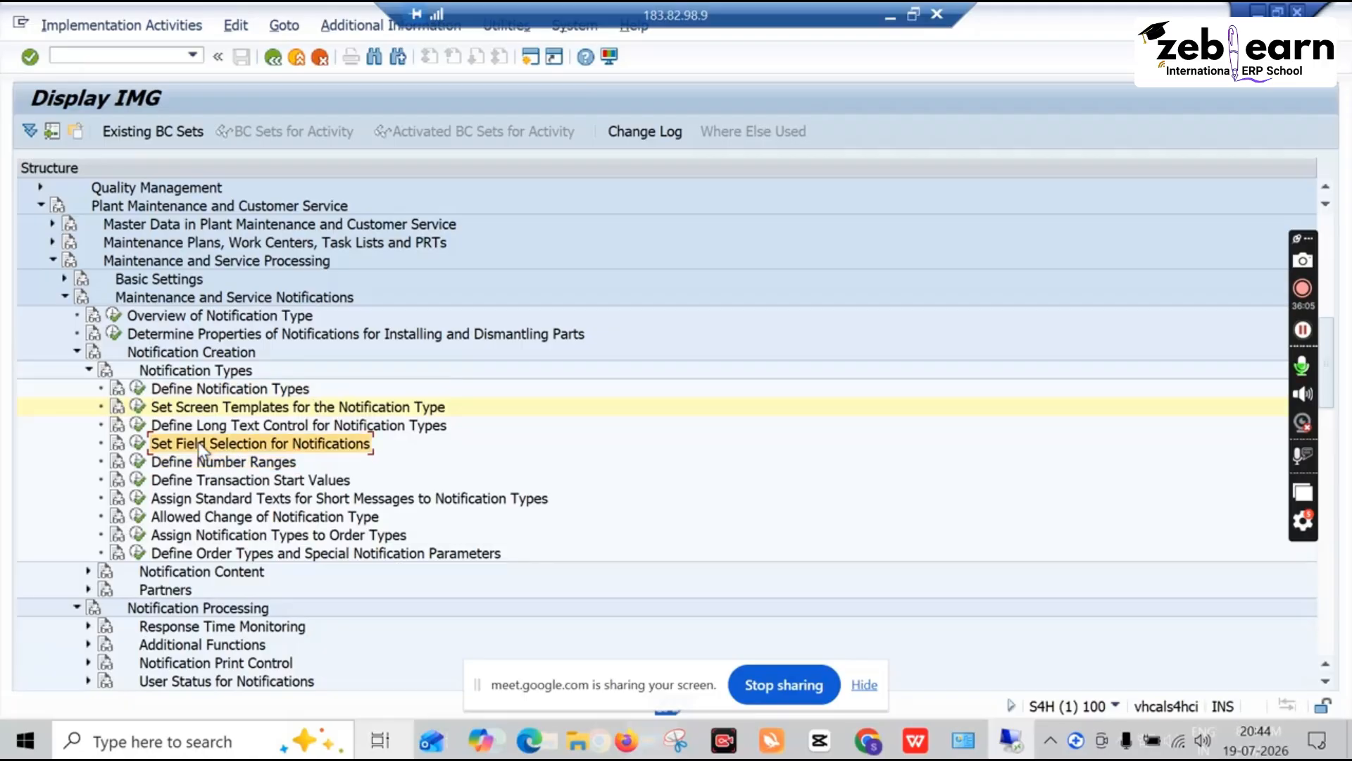
click(223, 541)
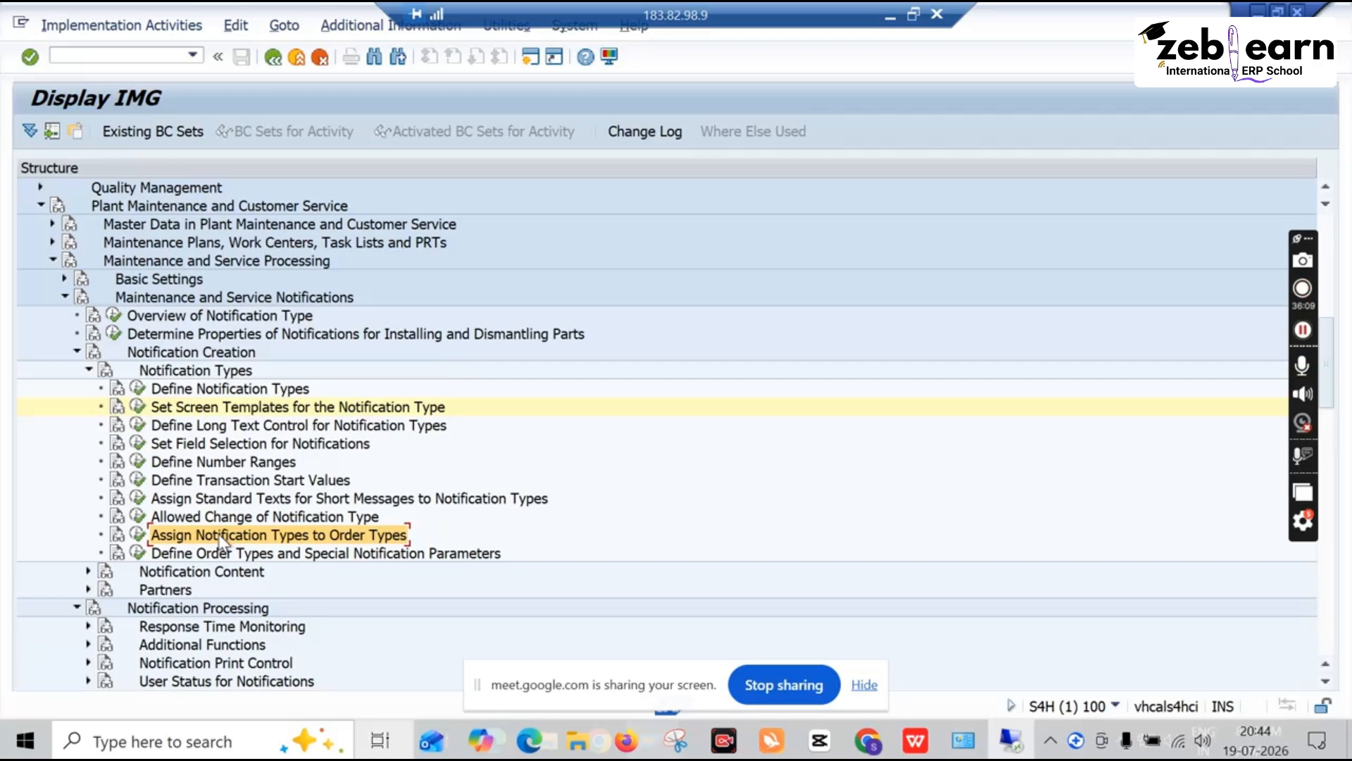
Expand Notification Content in the IMG structure to review its reason code and catalog activities
scroll(264, 553, down, 1)
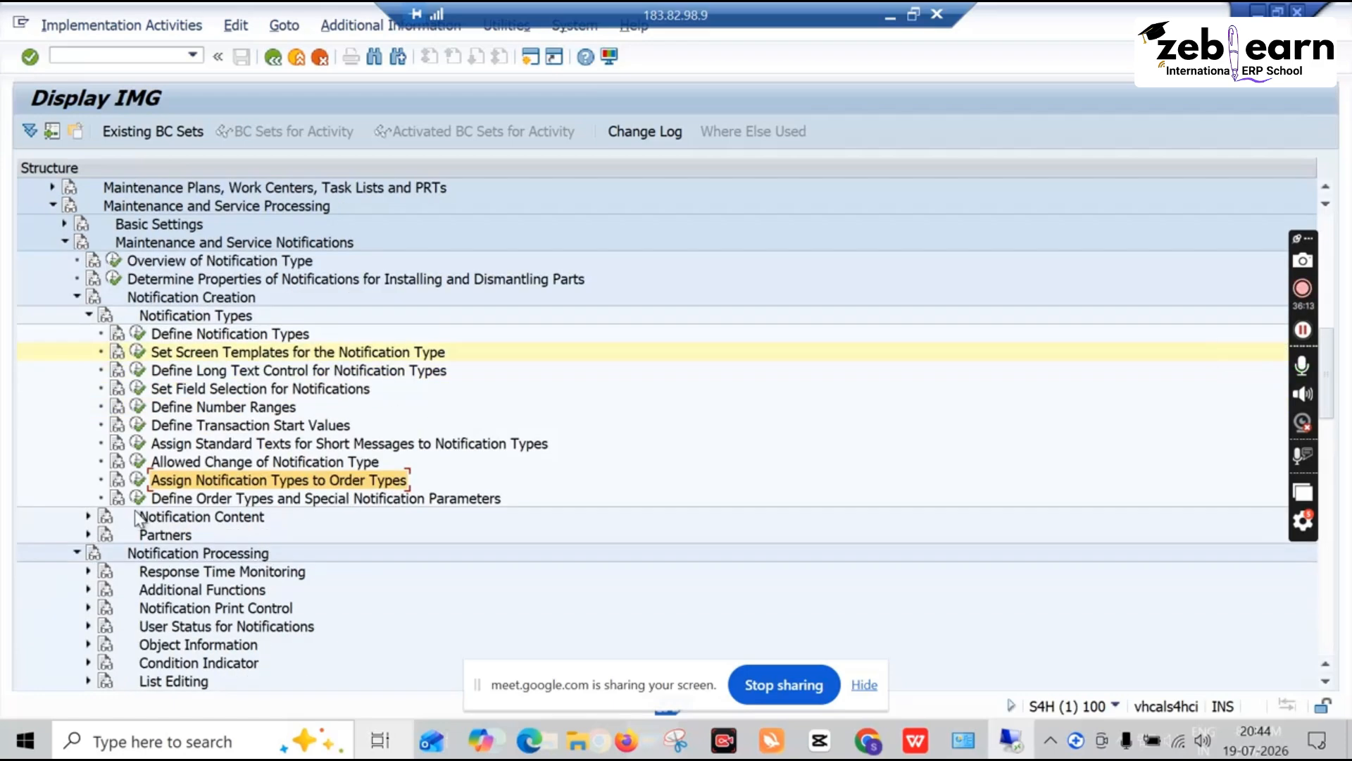
click(88, 516)
click(89, 516)
click(89, 516)
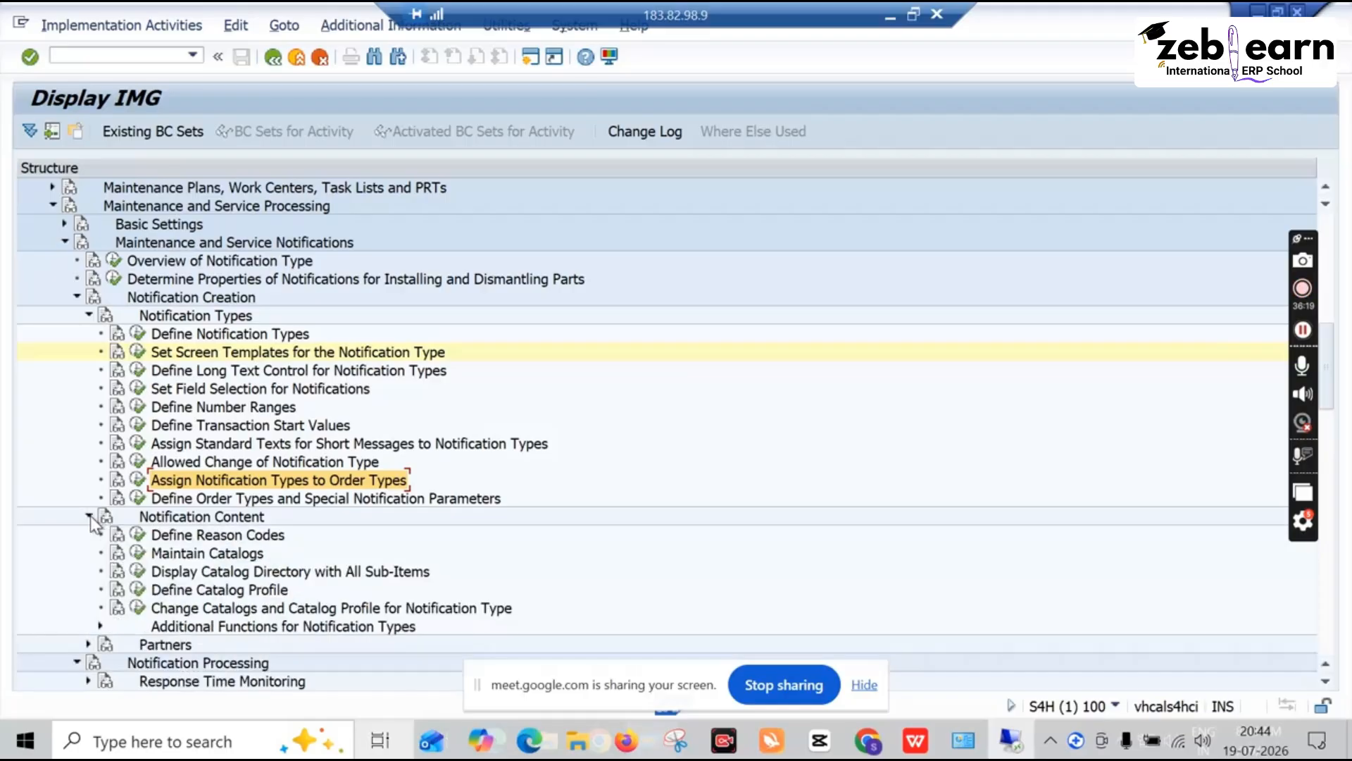
scroll(238, 560, down, 2)
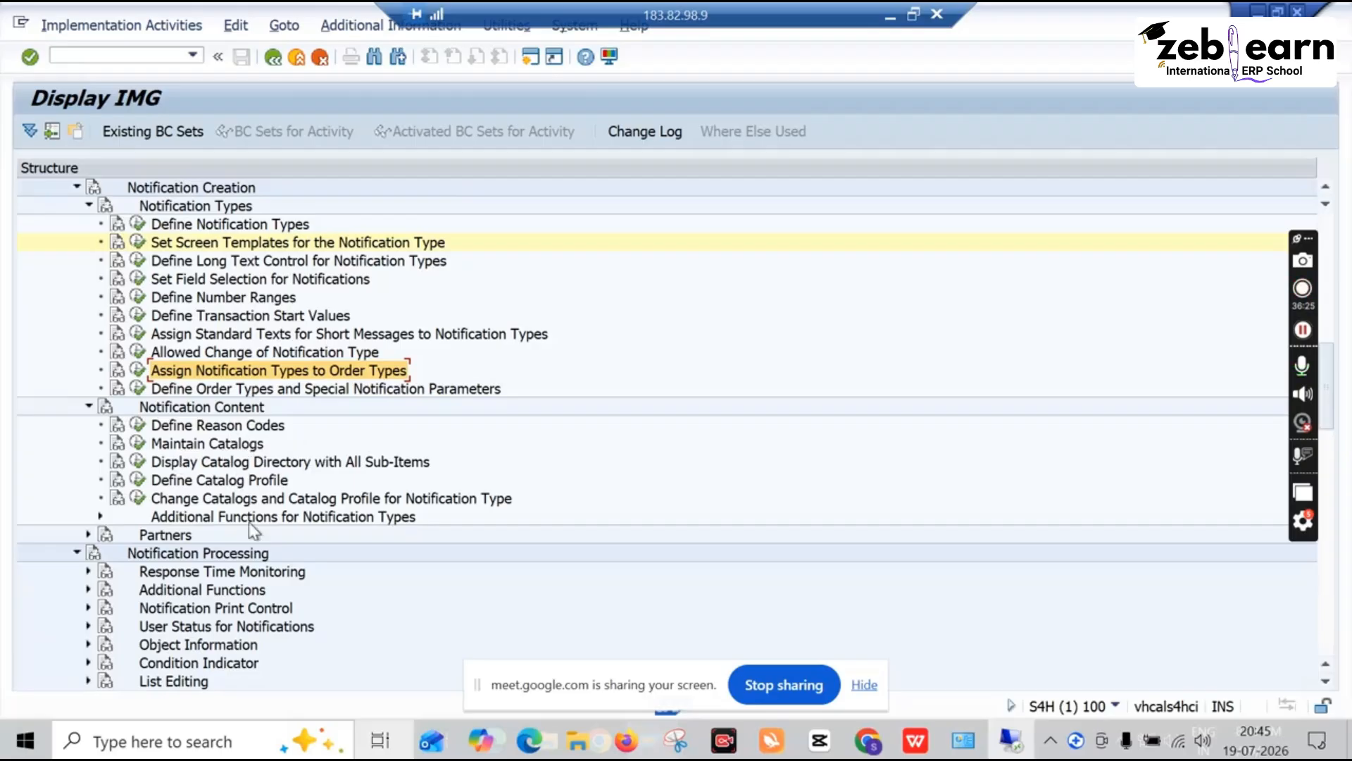
Collapse Notification Content and expand Response Time Monitoring under Notification Processing to review its activities, collapsing the Event Prioritization node
click(88, 407)
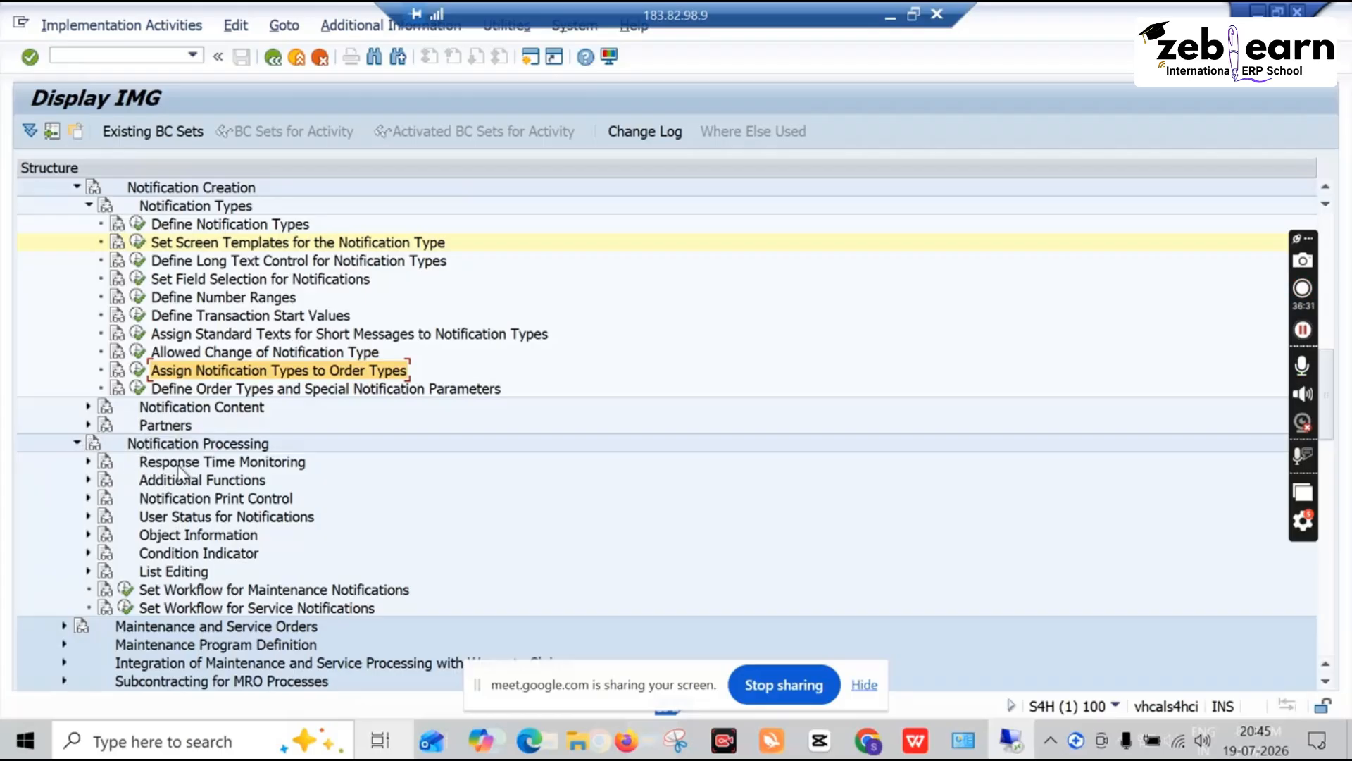
click(88, 462)
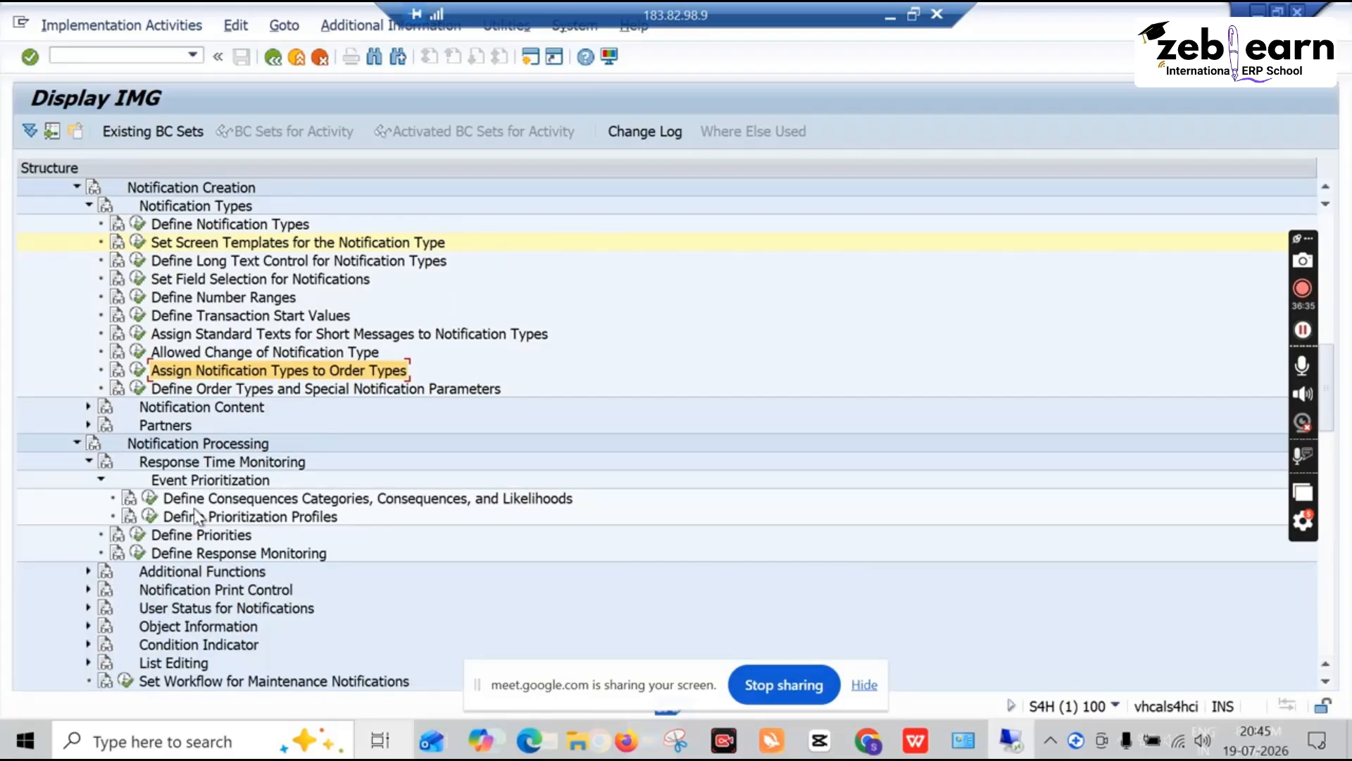
scroll(197, 517, down, 2)
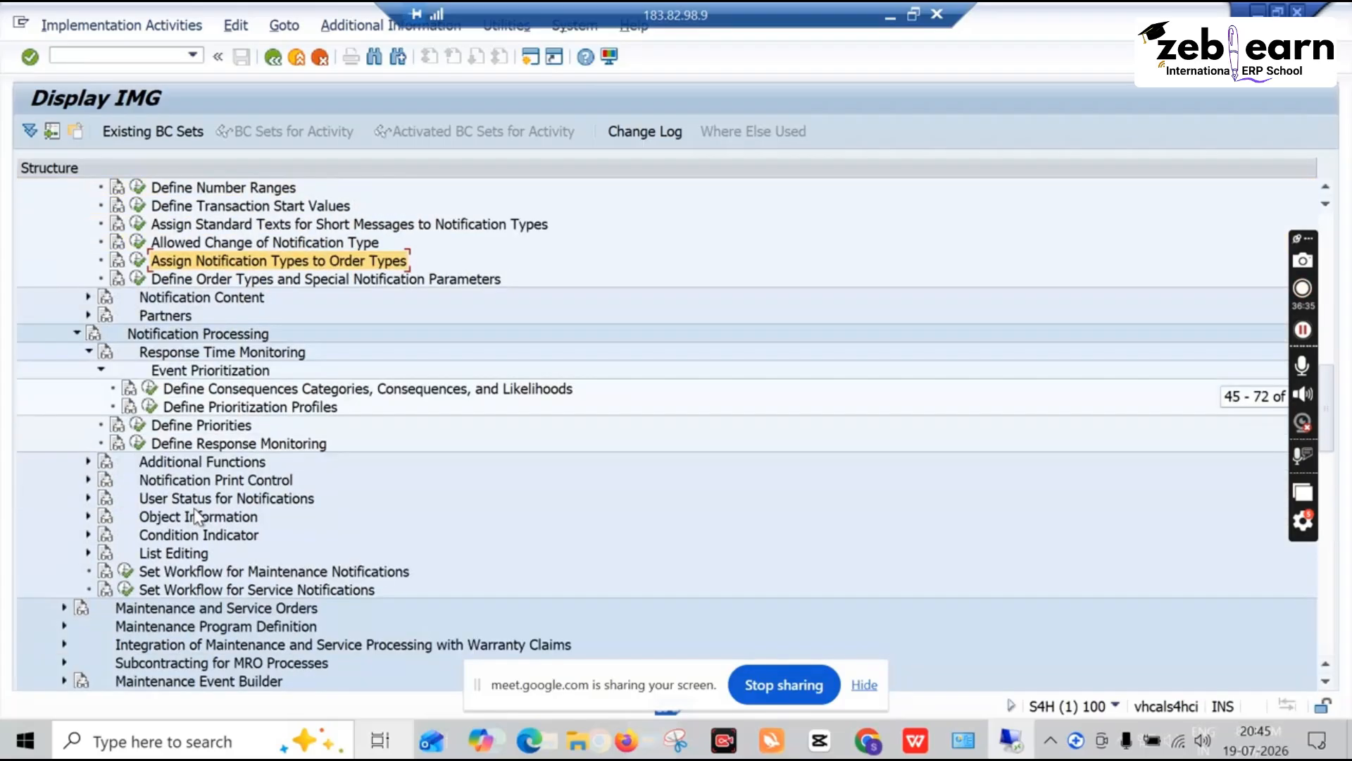
click(101, 371)
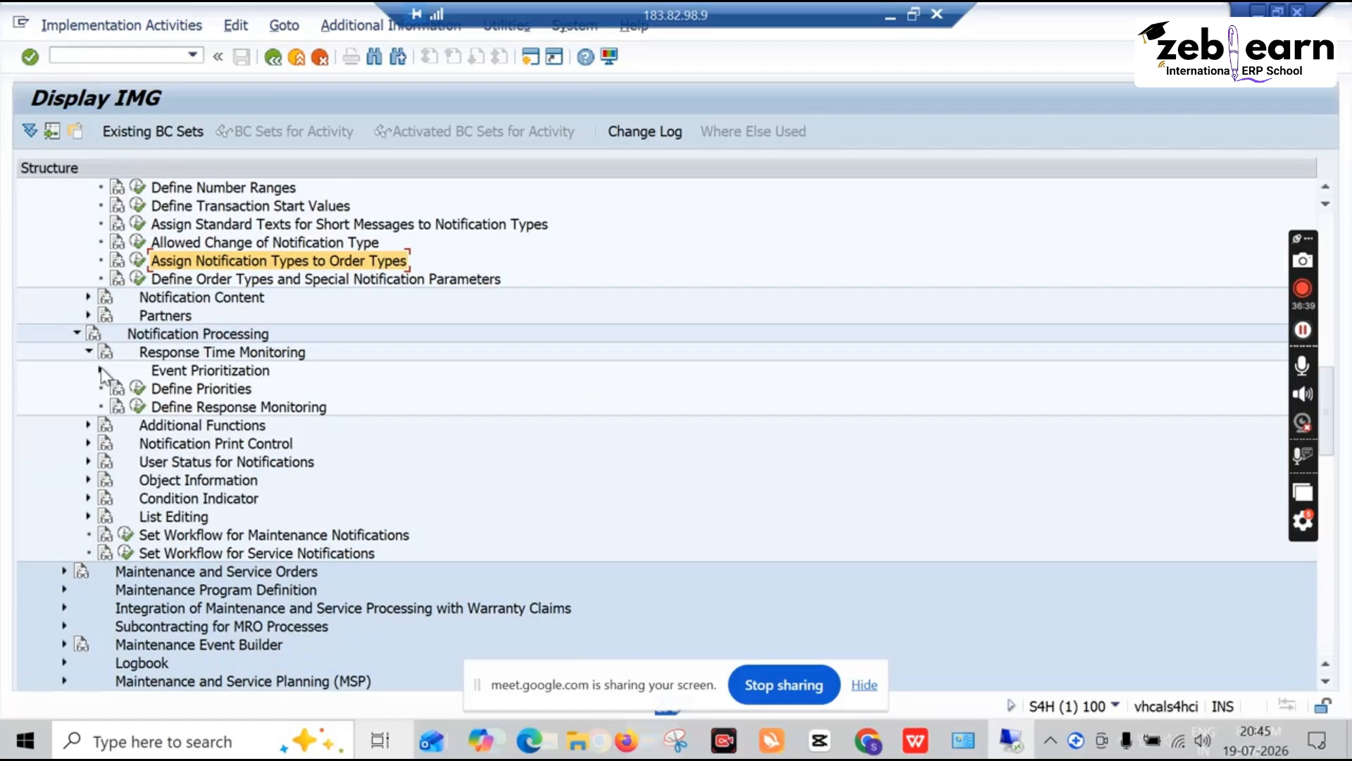
click(101, 370)
click(101, 371)
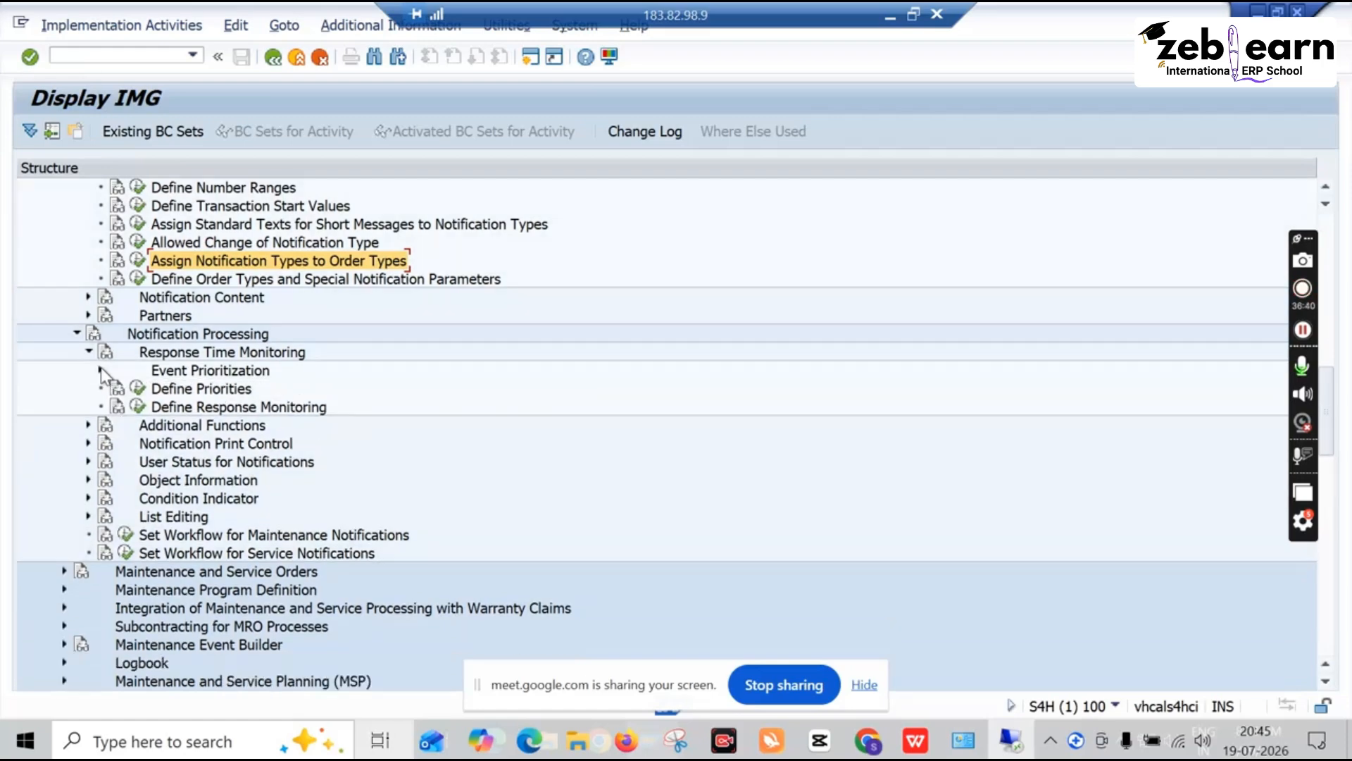
Review the PM priorities entry in Define Priority Types under Define Priorities, and return to the activity selection
click(138, 389)
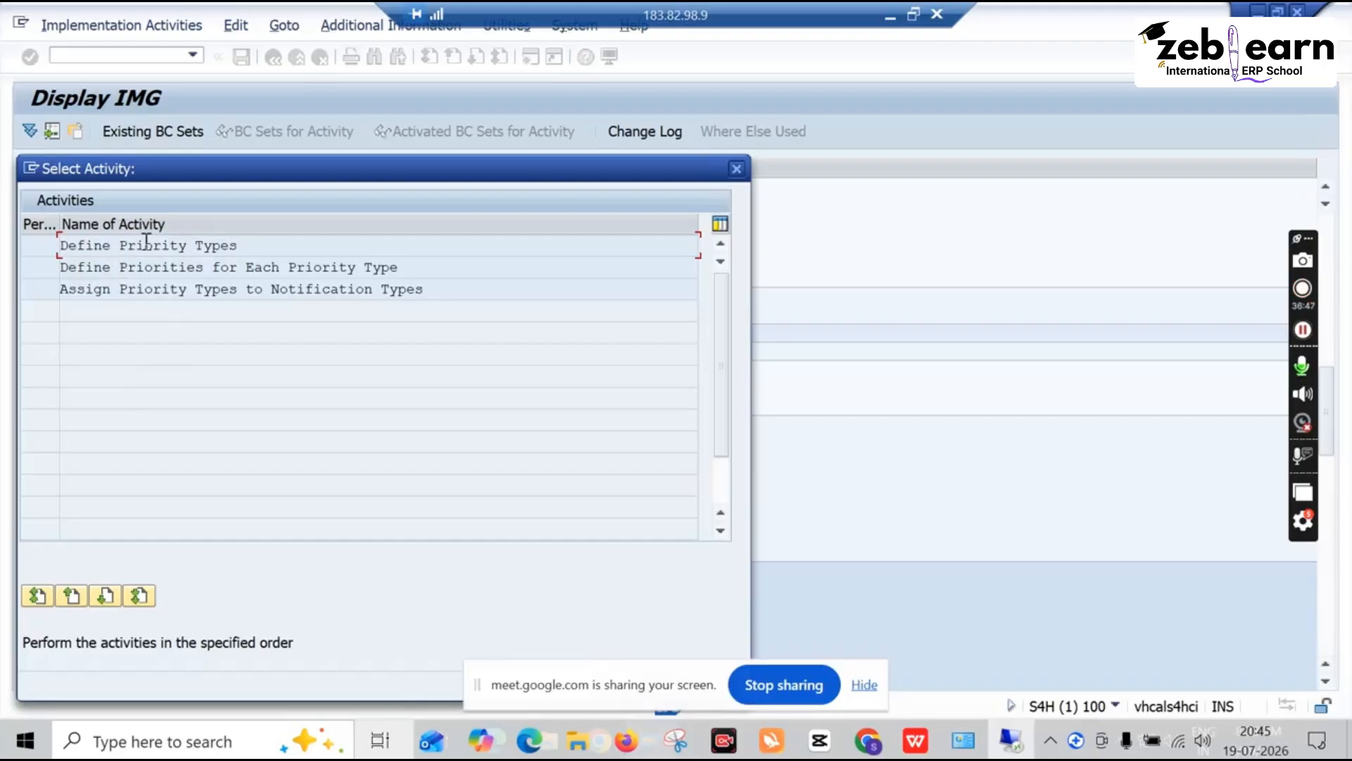
double_click(148, 248)
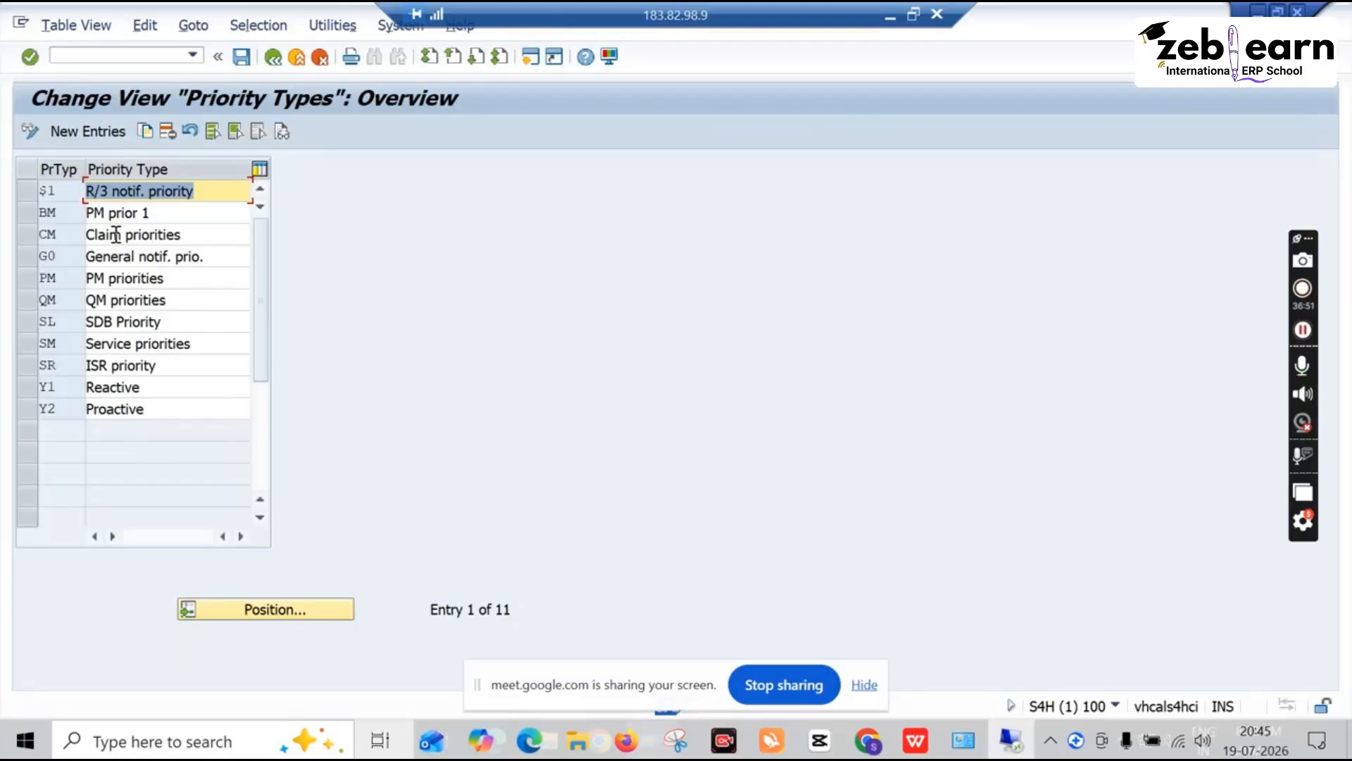
double_click(55, 276)
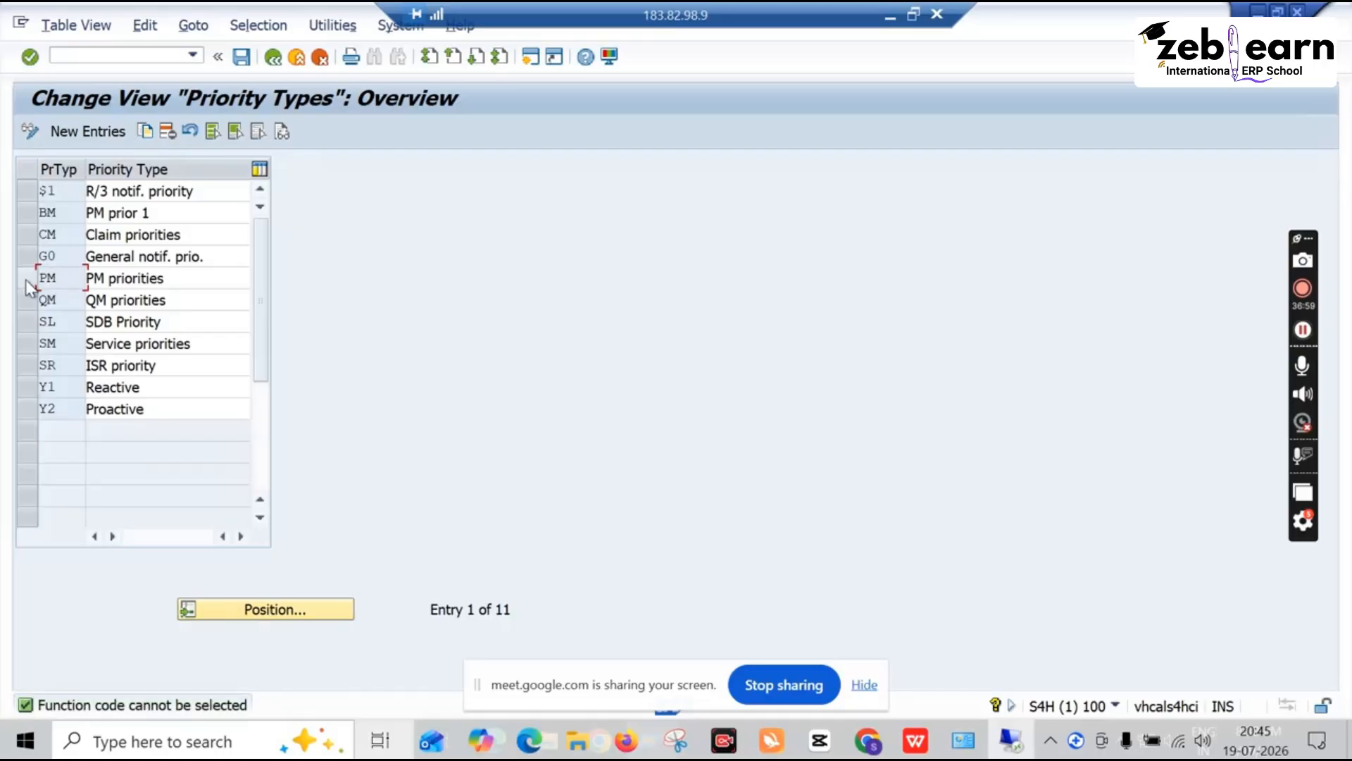
click(27, 280)
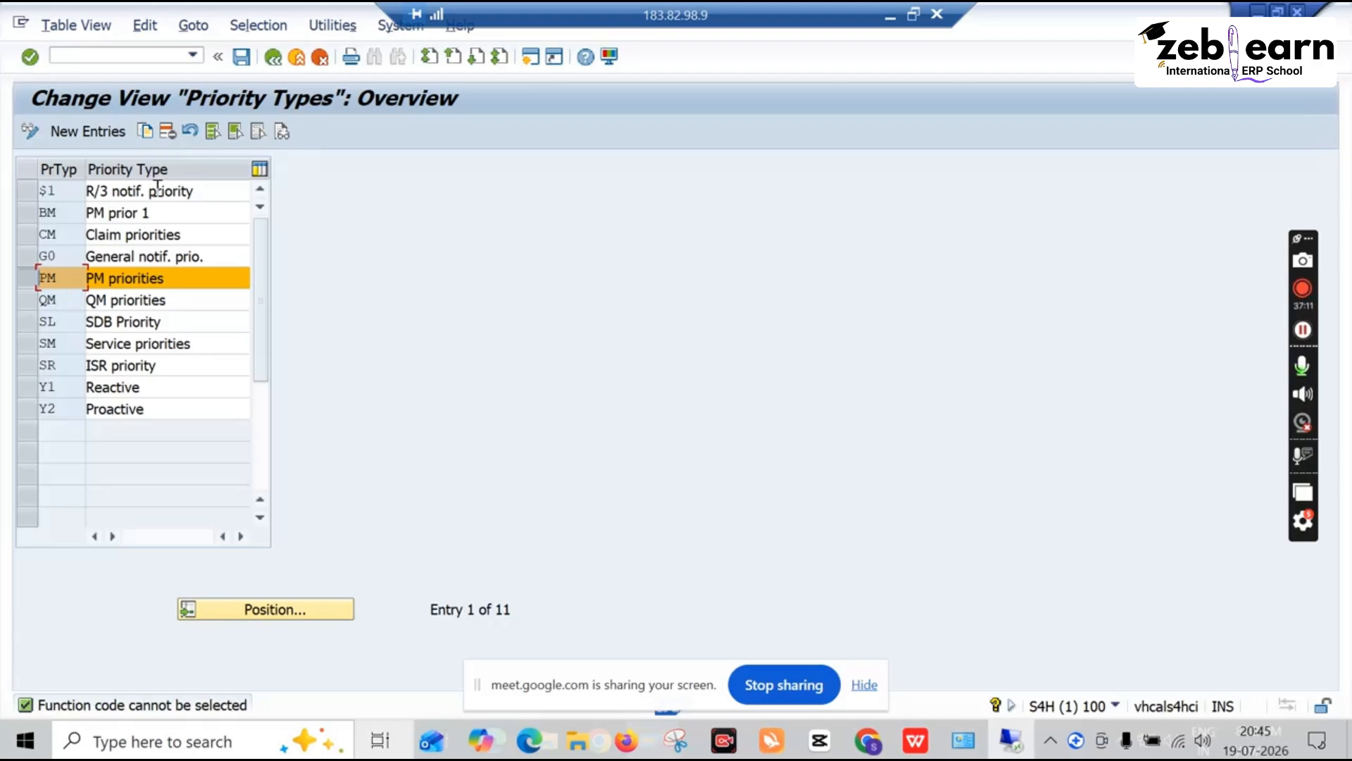
click(272, 59)
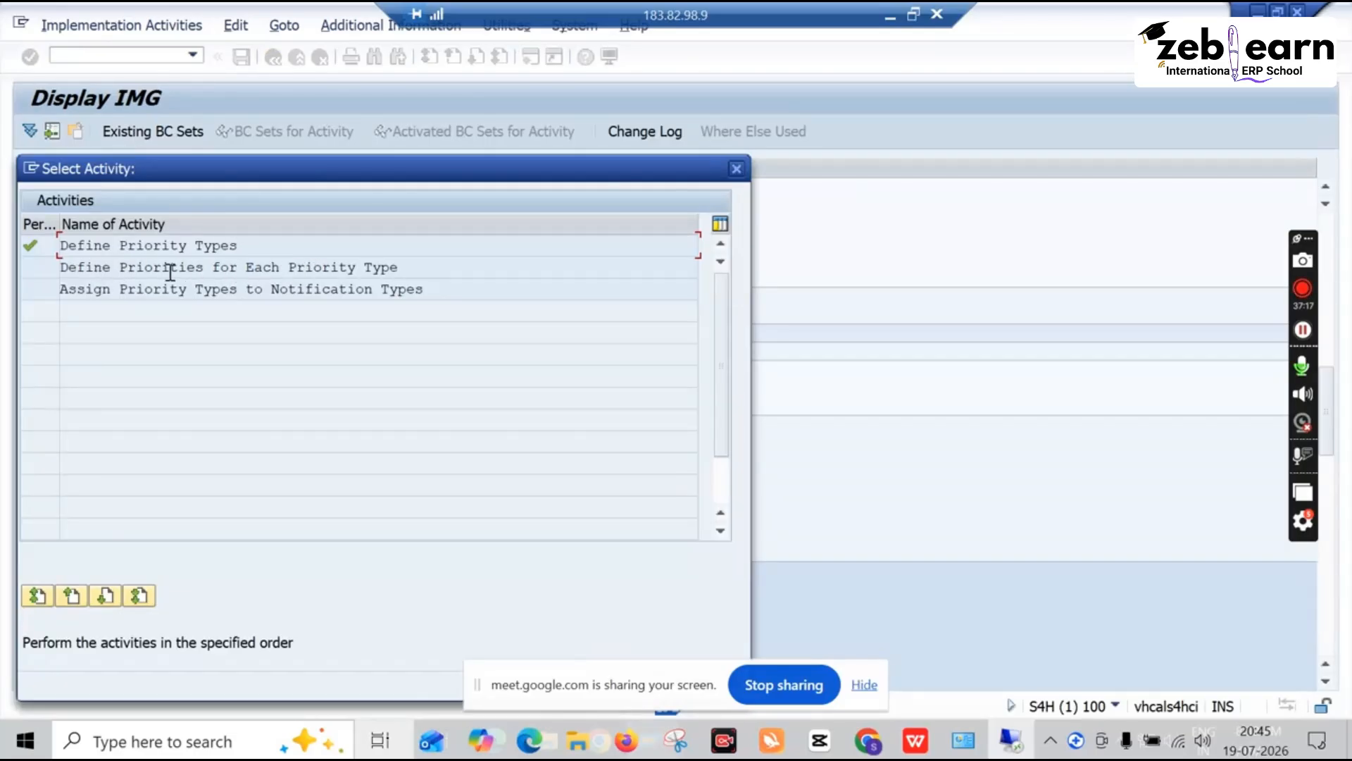
Open Define Priorities for Each Priority Type and examine the PM priority 1 entry's color code, final due date duration and unit
double_click(143, 271)
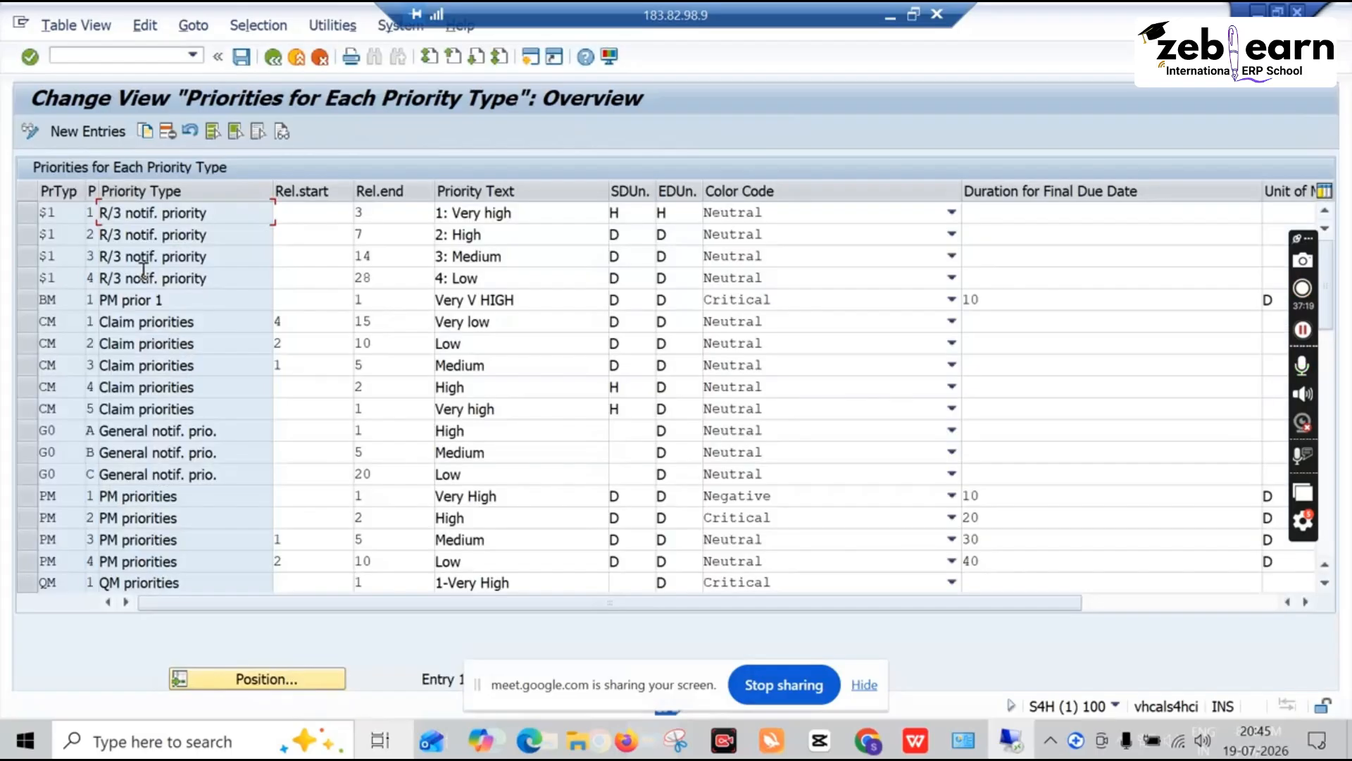
scroll(190, 423, down, 2)
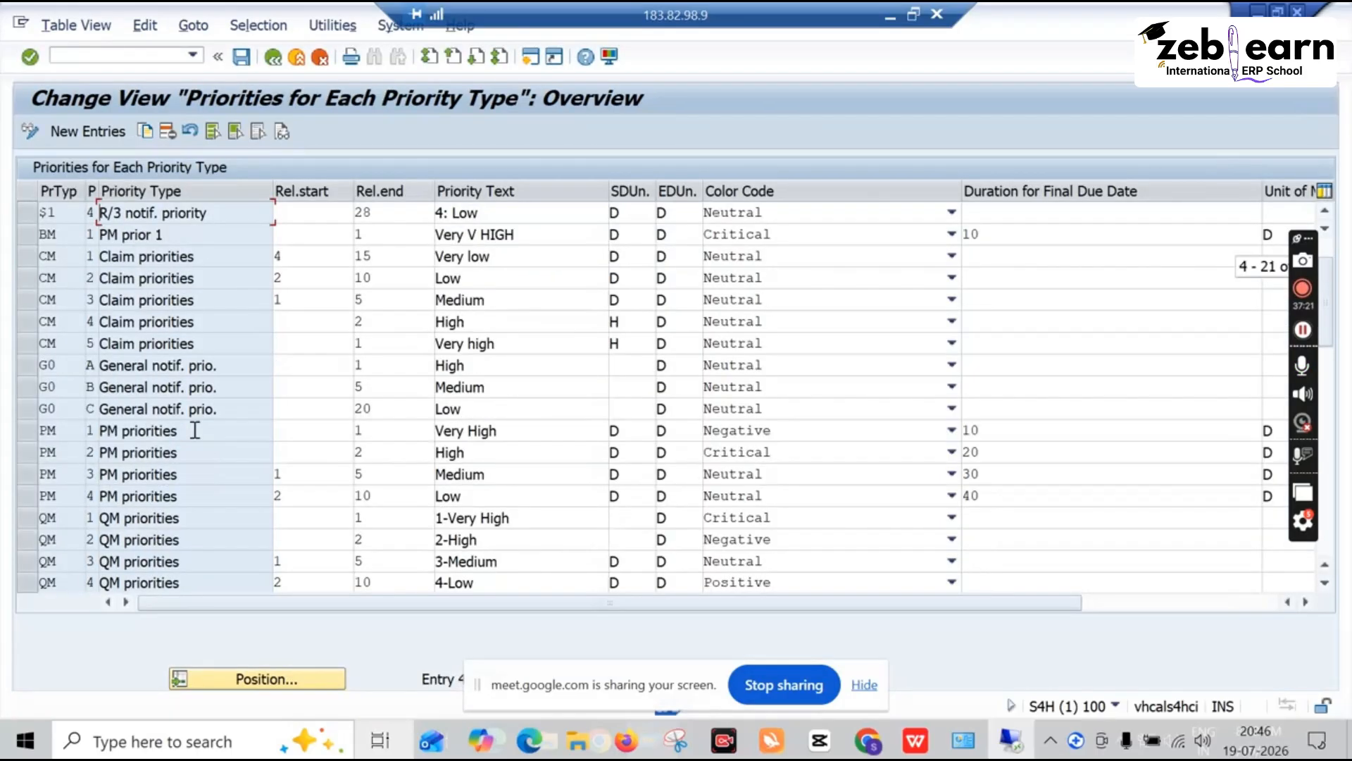
click(34, 366)
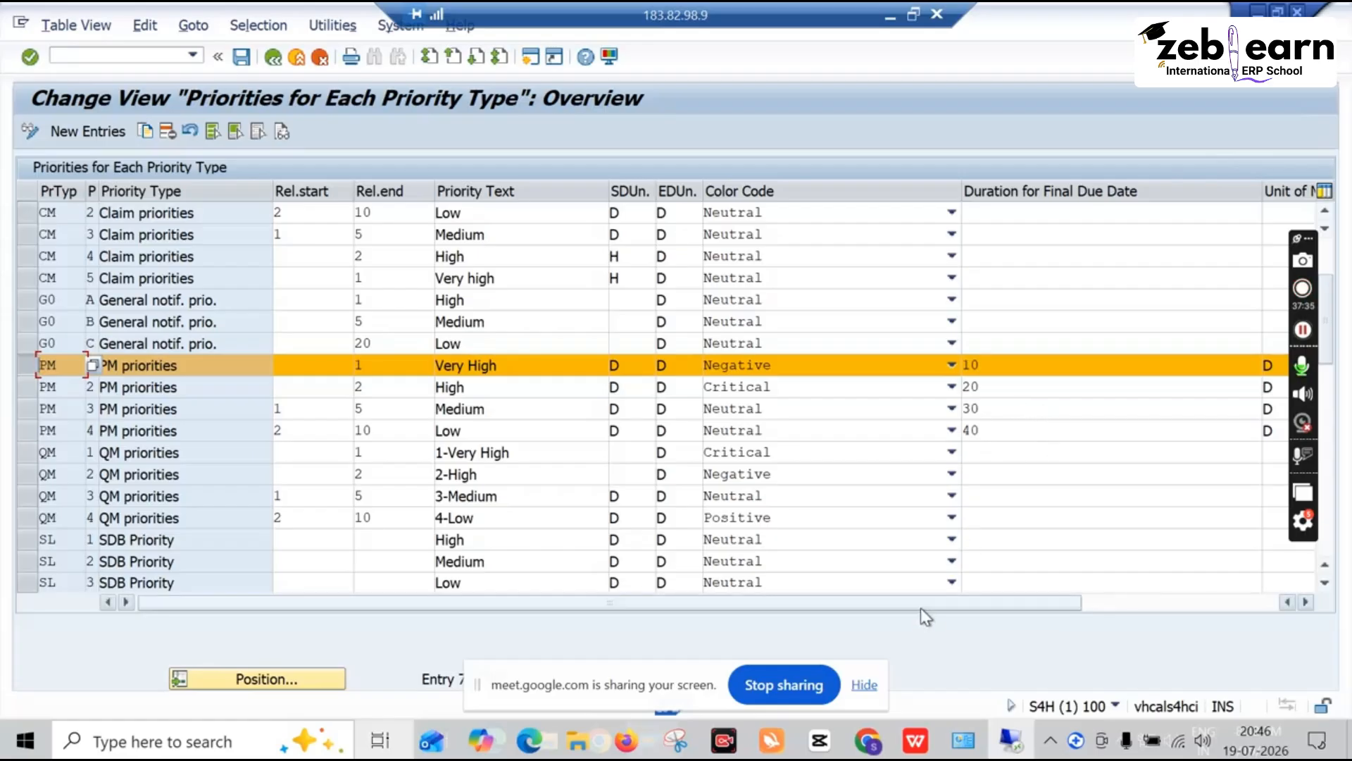
drag(921, 608, 972, 607)
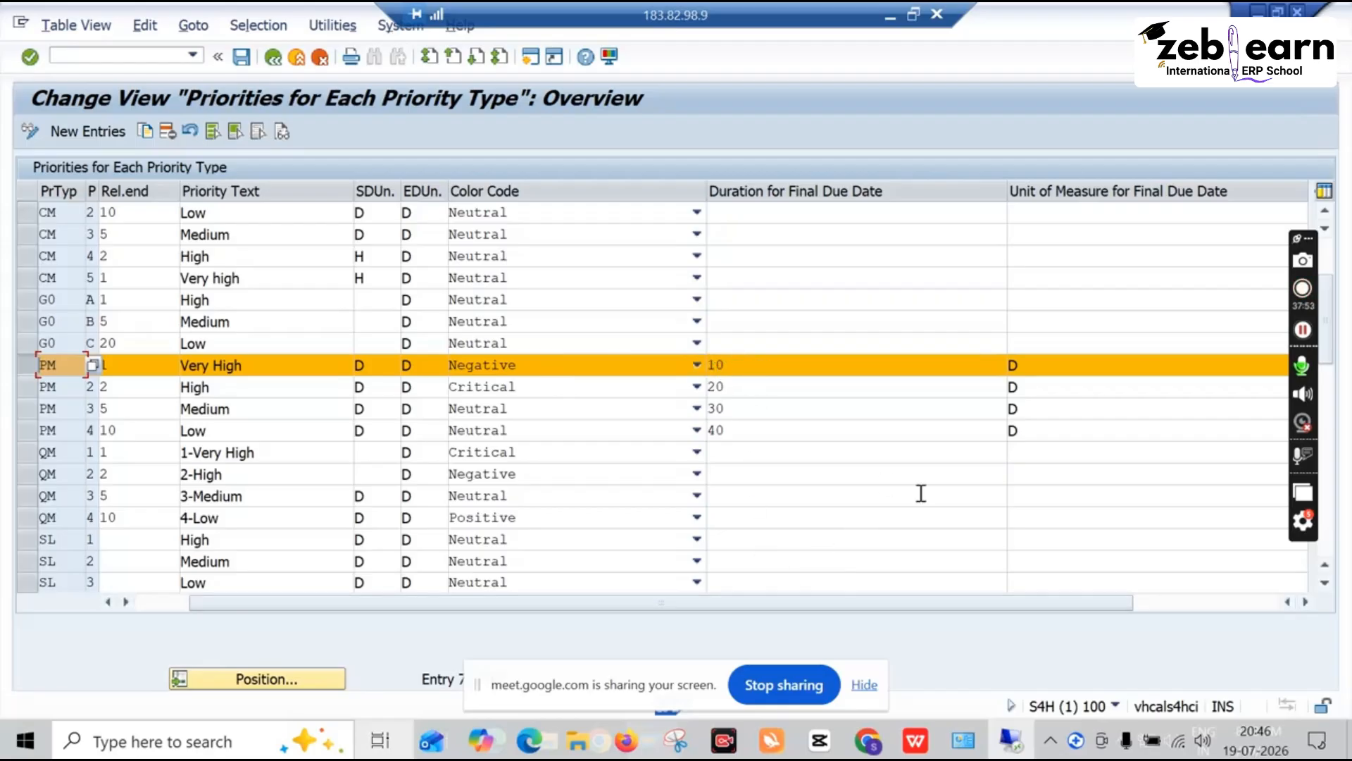
mouse_move(1227, 750)
click(1037, 363)
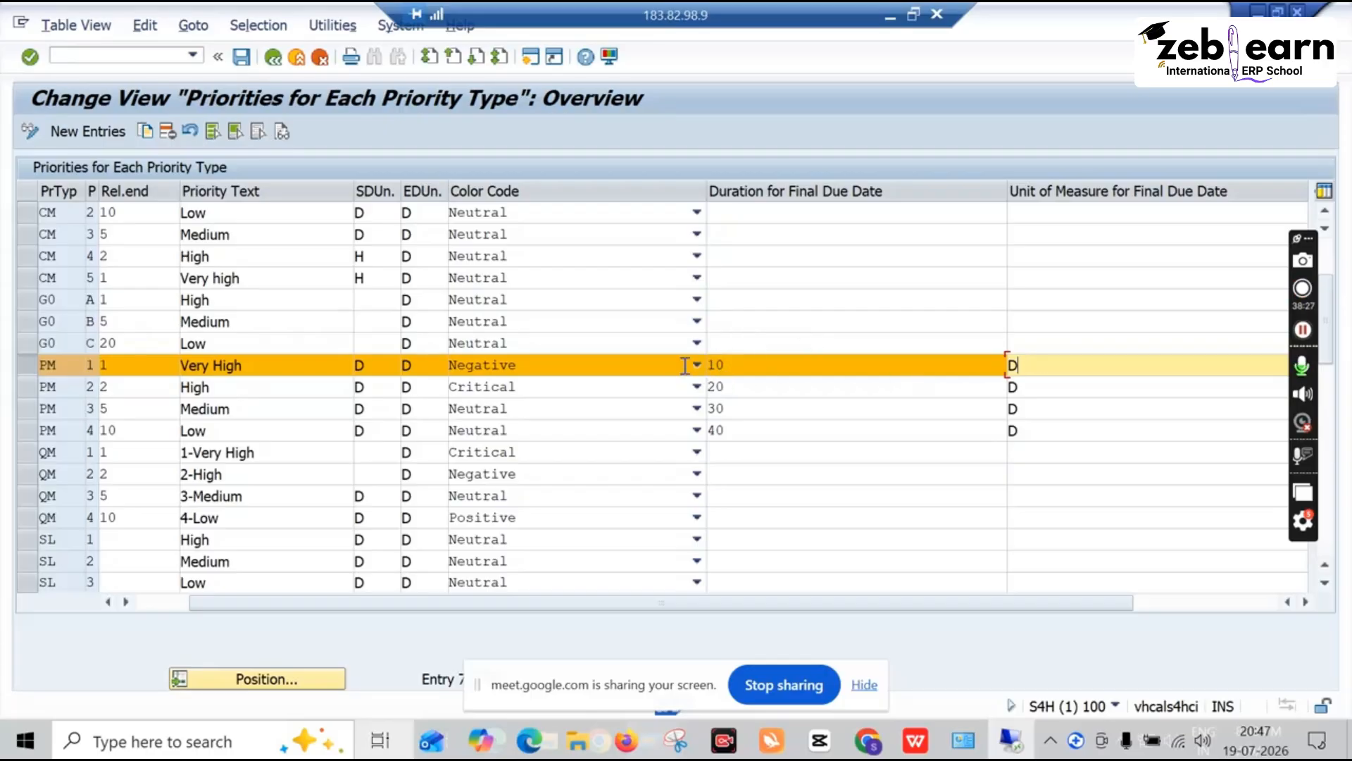
drag(749, 367, 670, 365)
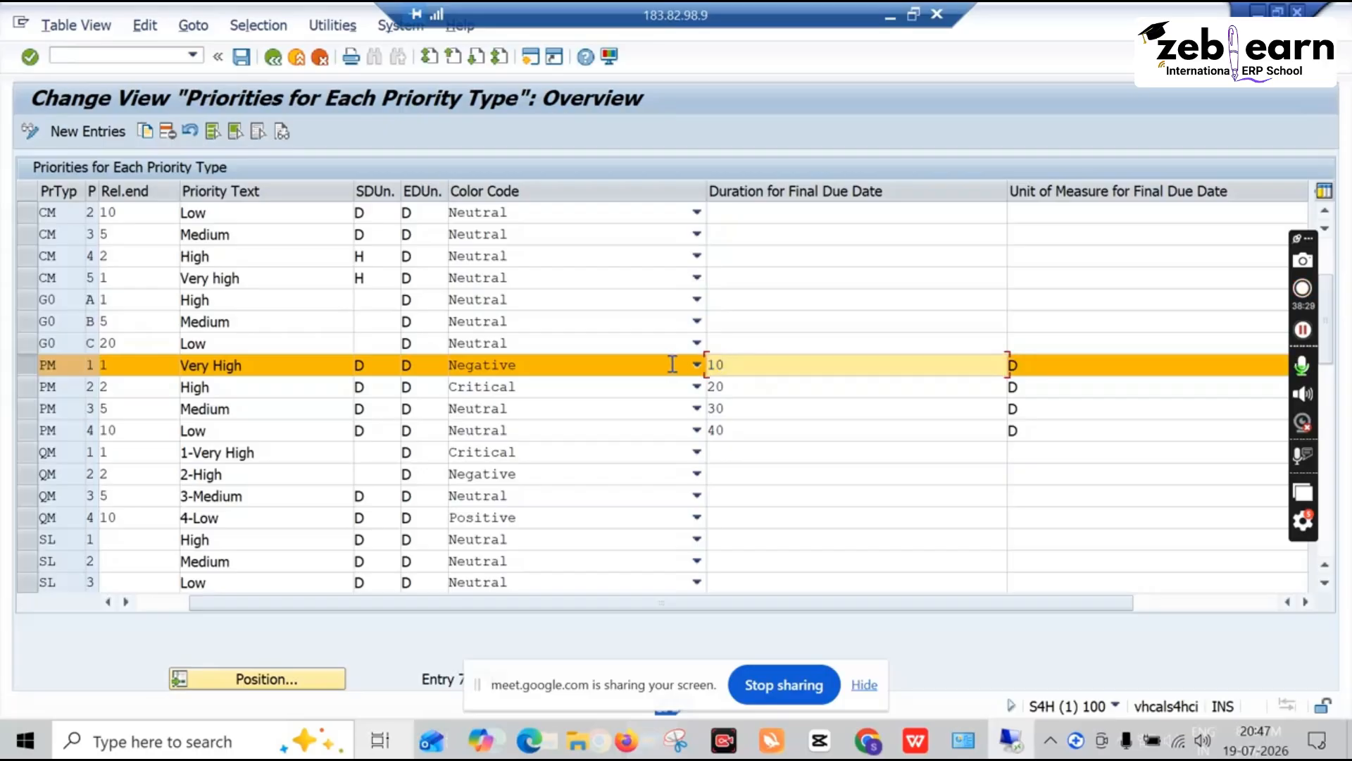
Copy the PM priority 1 (Very High) entry and set the copy's color code to Critical
drag(700, 606, 489, 607)
scroll(309, 517, down, 2)
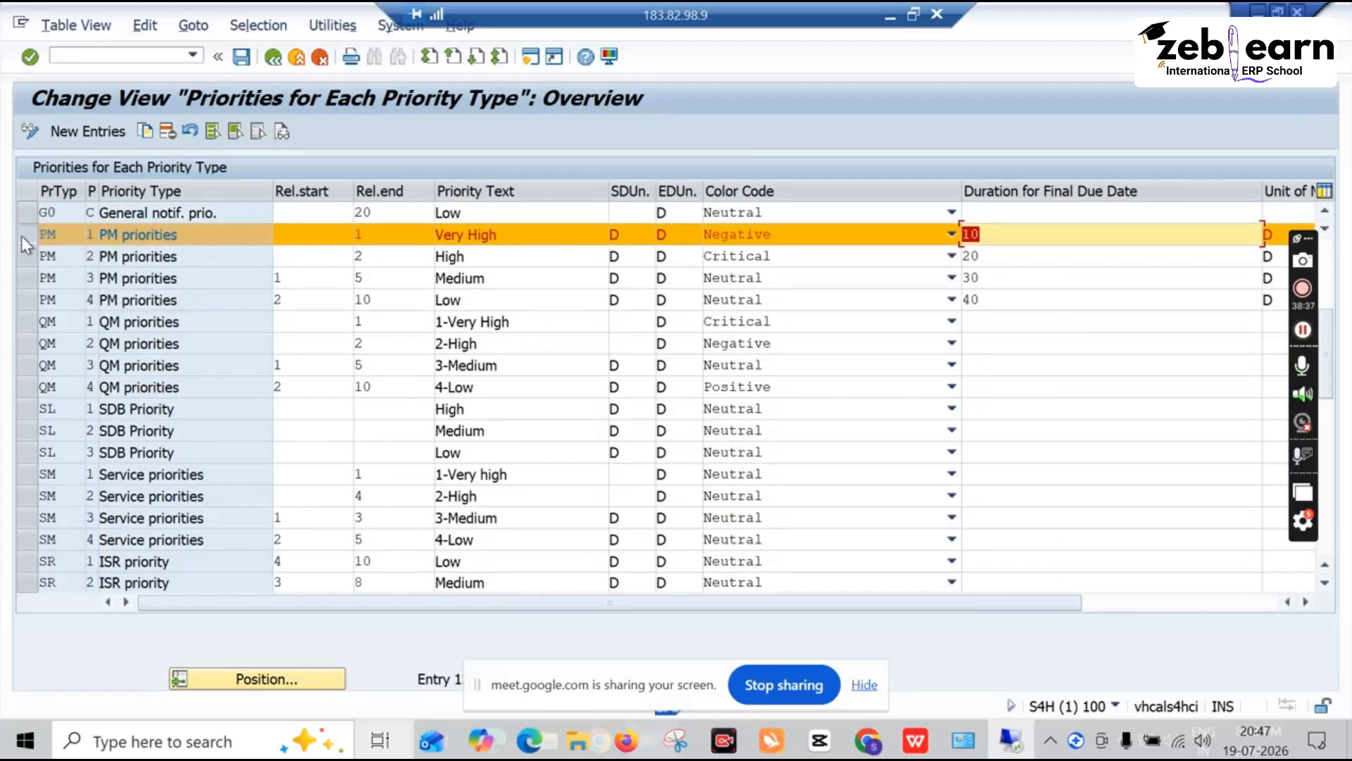
click(145, 132)
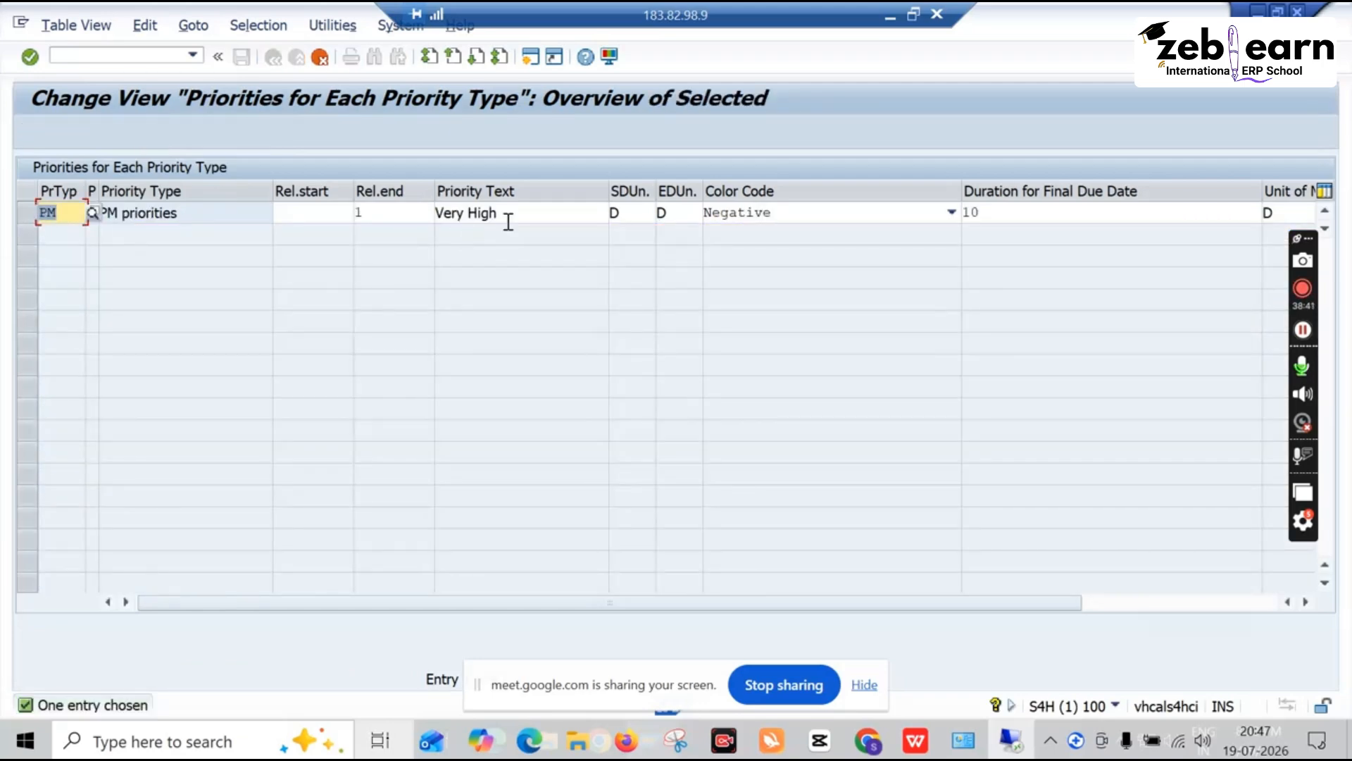
click(946, 213)
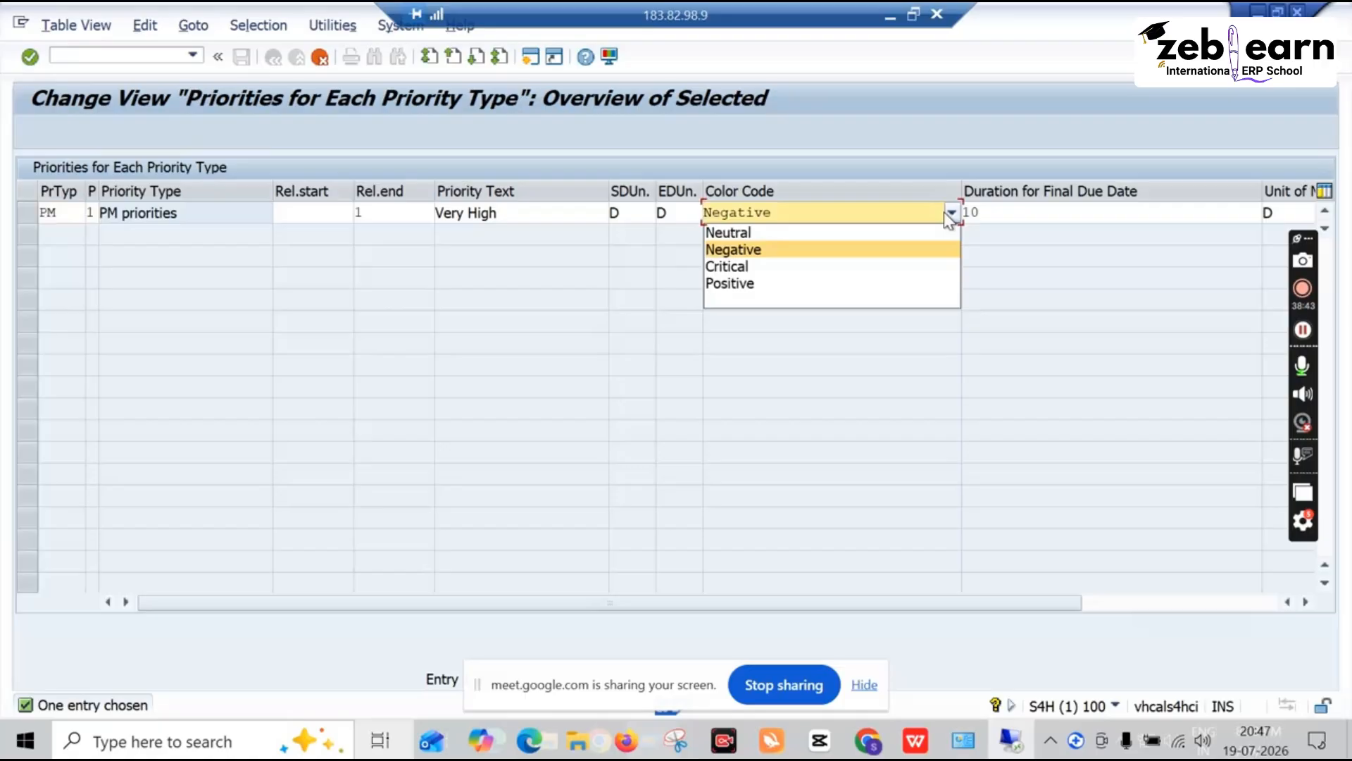
click(789, 266)
Find the unit HR (Hours) in the value help and assign it as the copied entry's unit of measure for final due date
click(1273, 217)
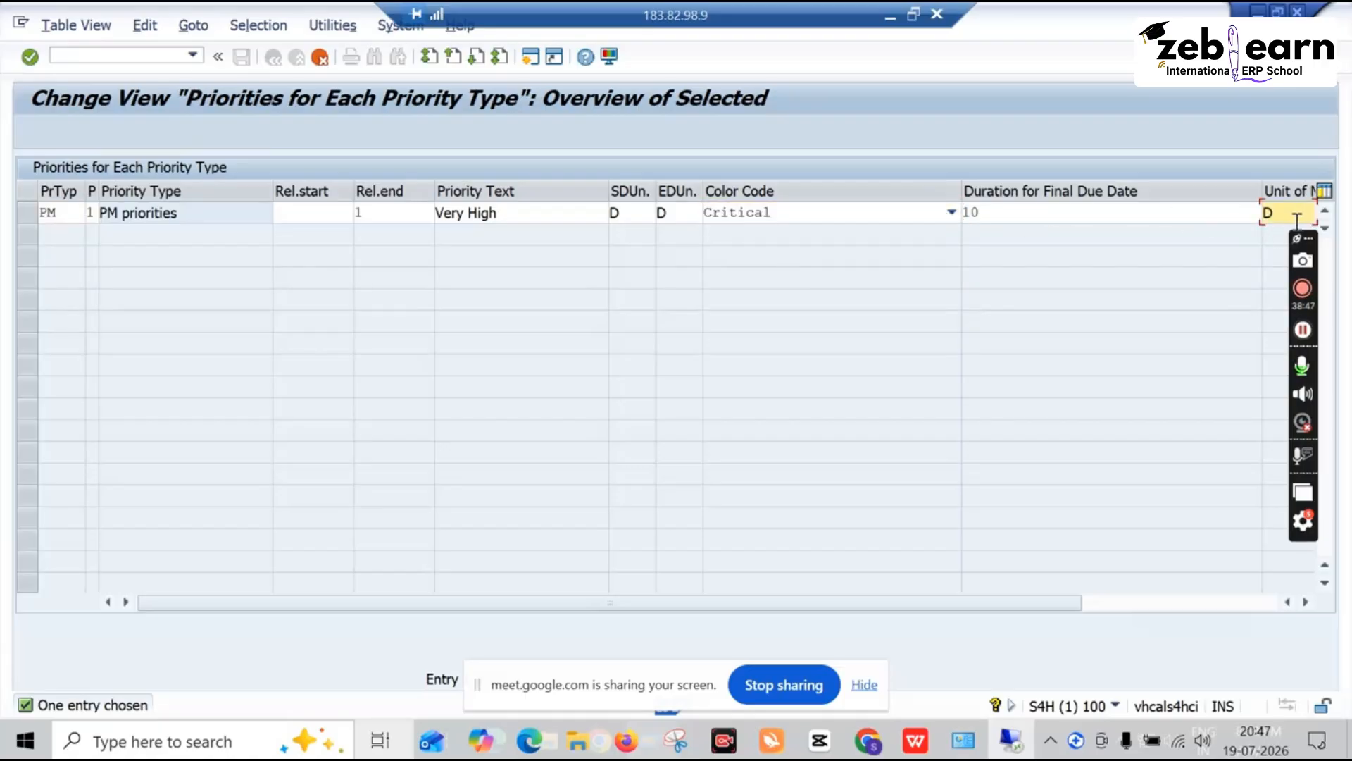
drag(1066, 601, 1136, 602)
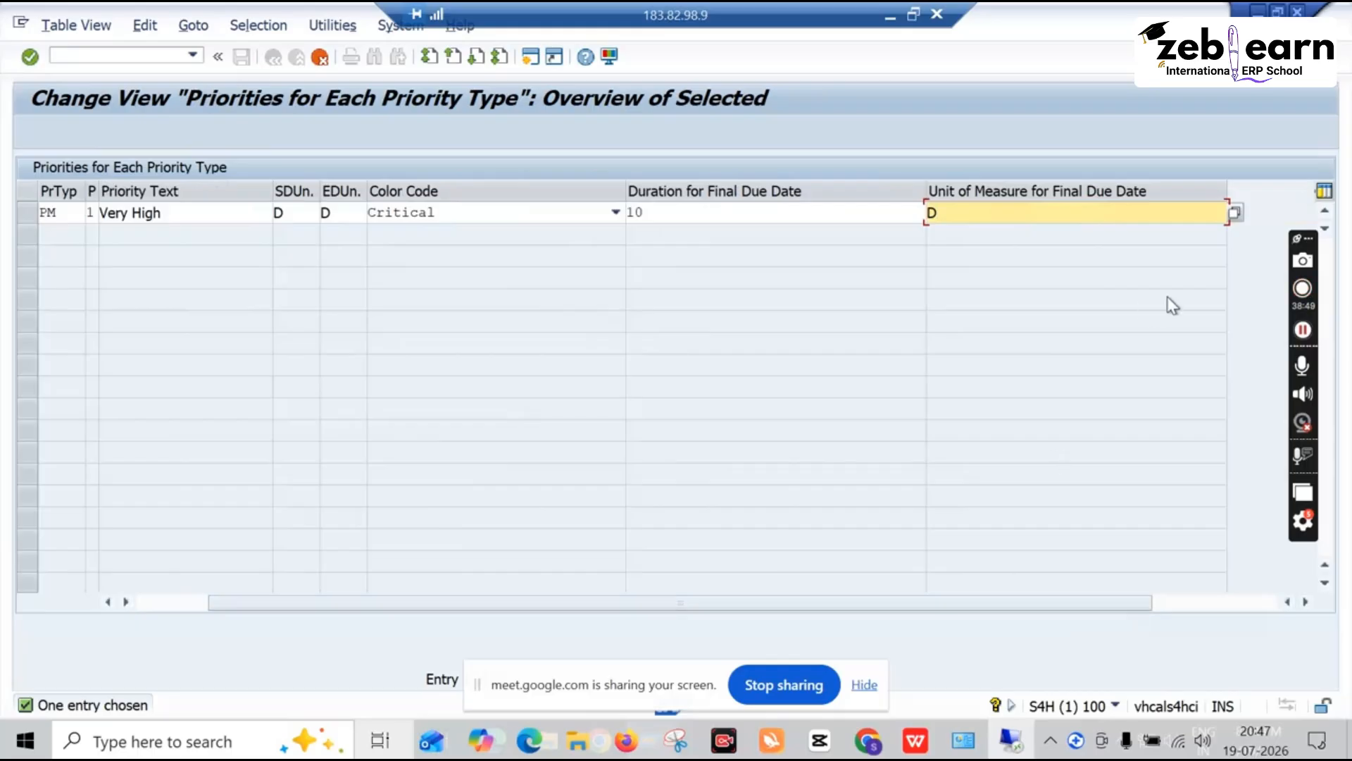
click(1236, 210)
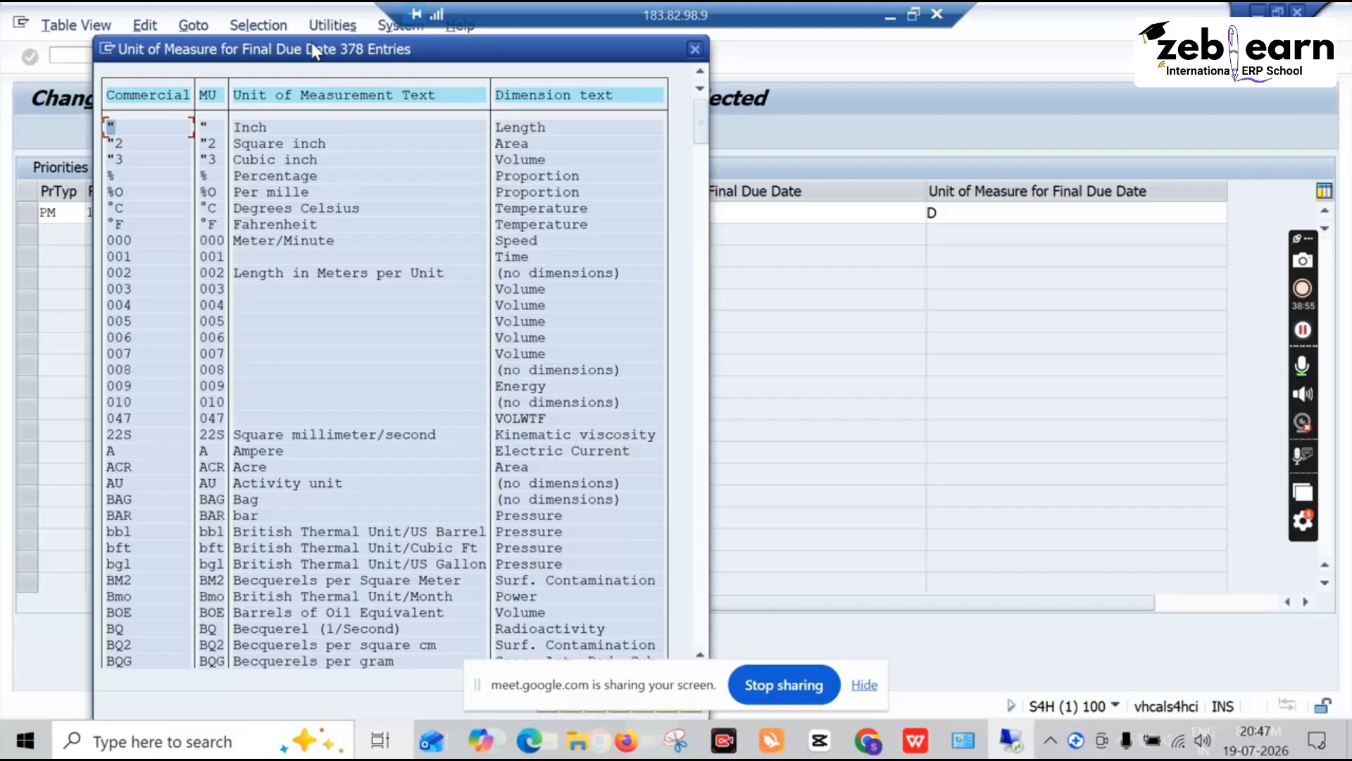
drag(314, 51, 670, 18)
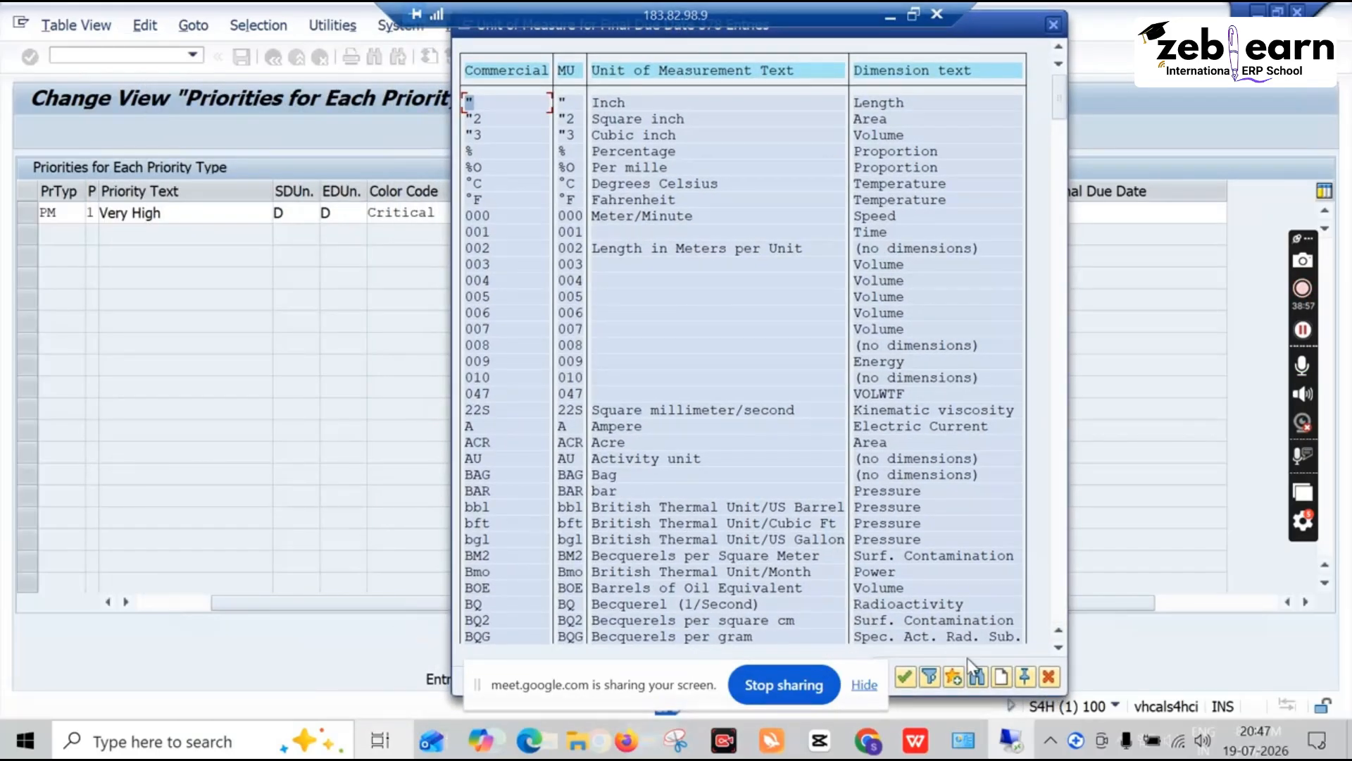
click(977, 677)
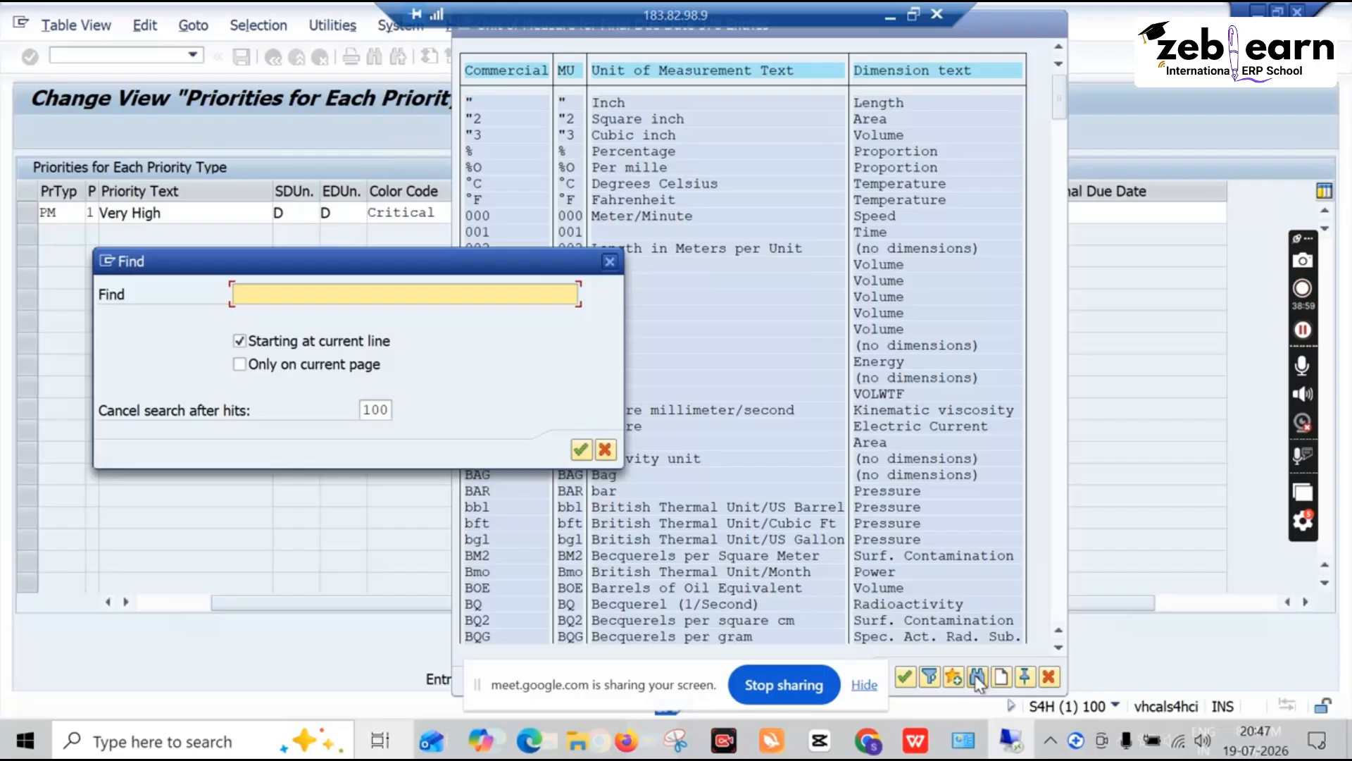
text(h)
key(Return)
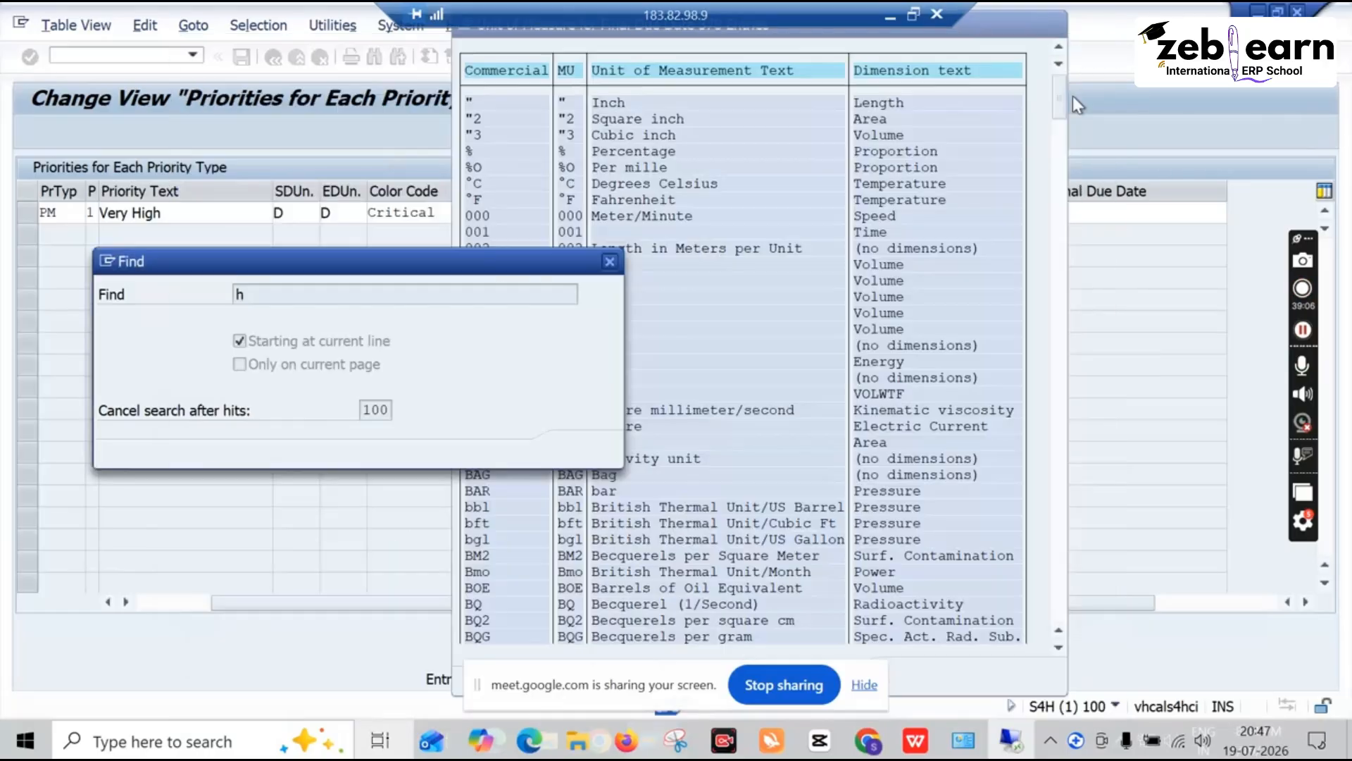
click(1094, 51)
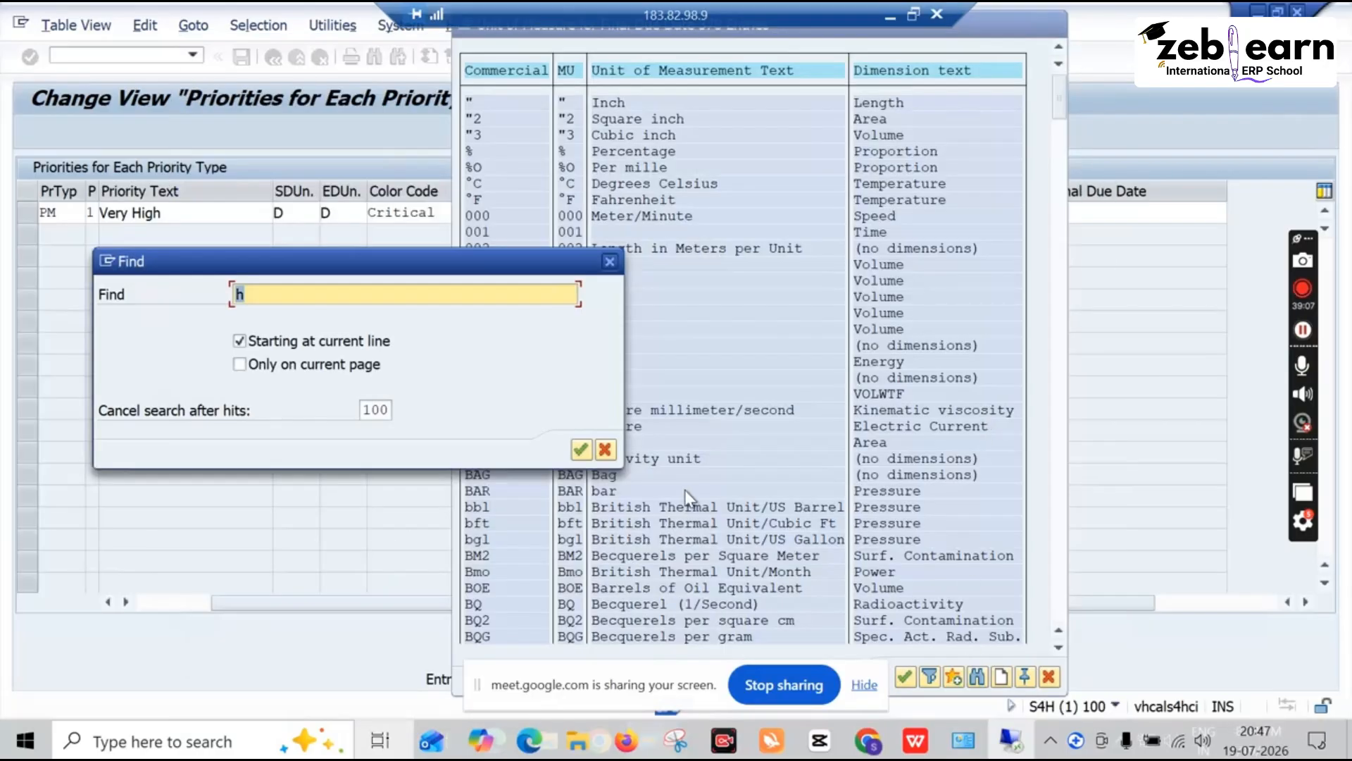
text(hr)
key(Return)
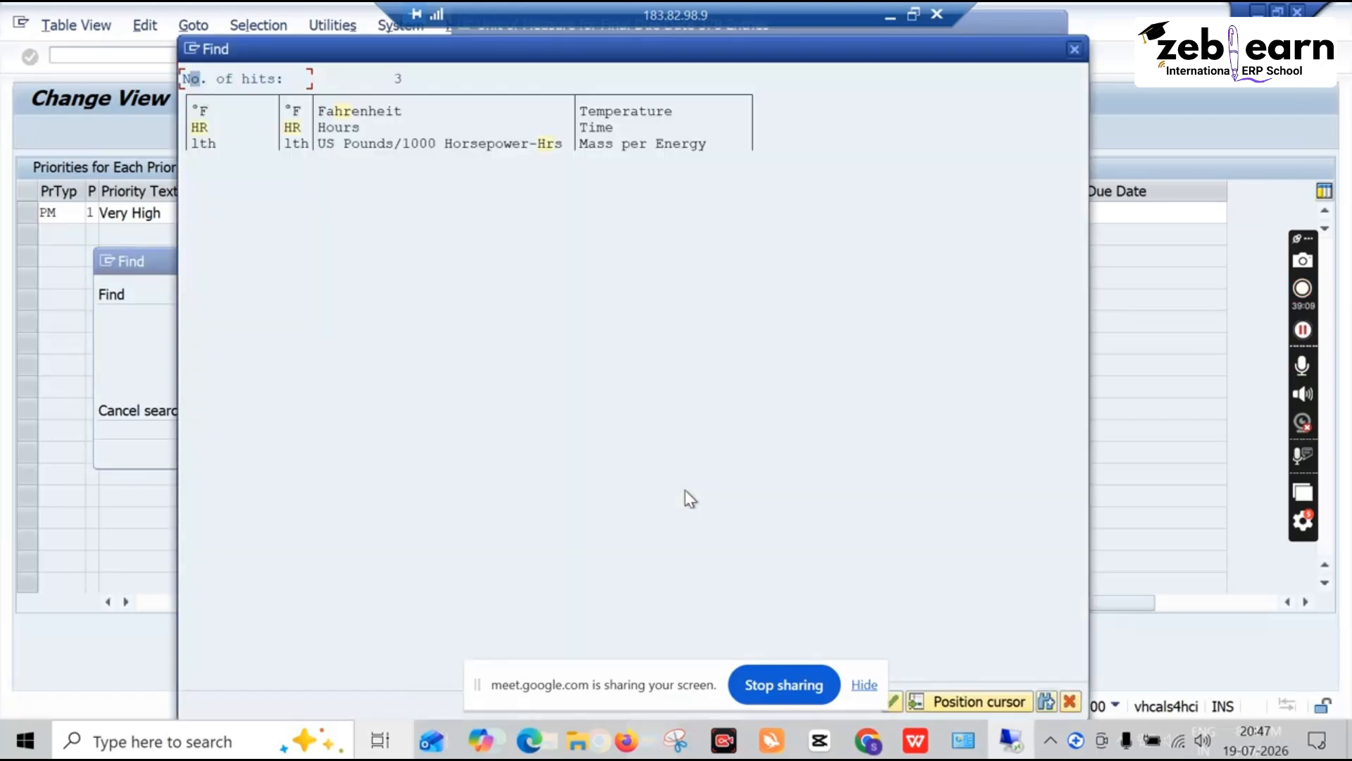
double_click(277, 128)
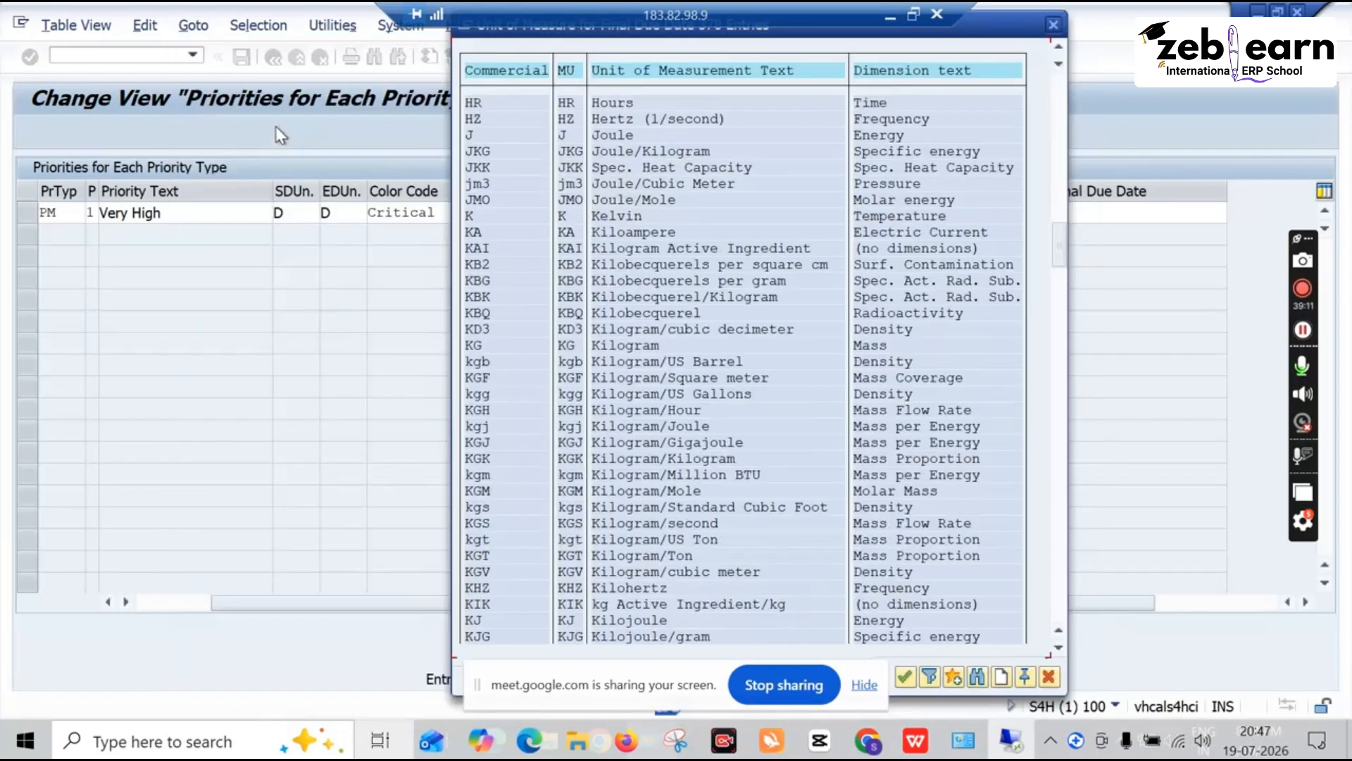
double_click(594, 104)
Set the copied entry's duration for final due date to 2 and confirm the entry
drag(695, 207, 619, 229)
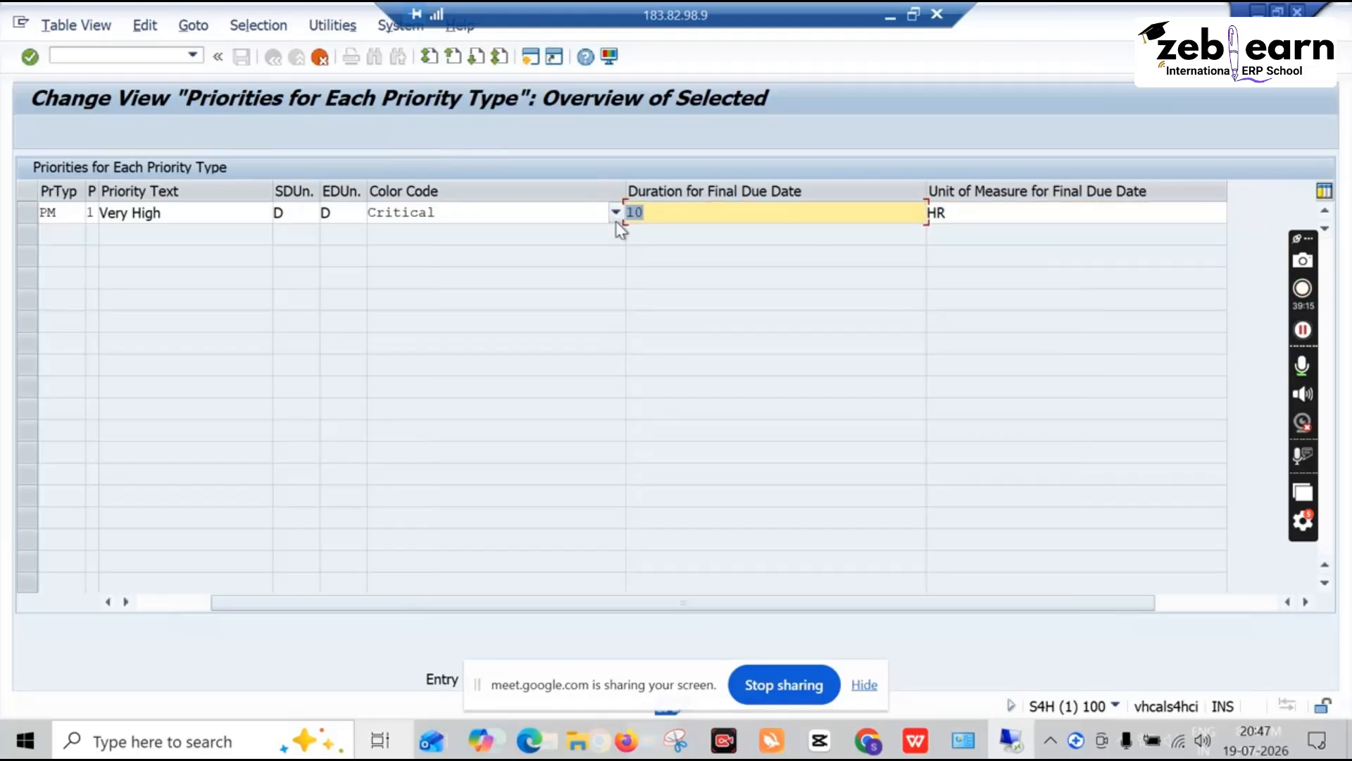
text(2)
key(Return)
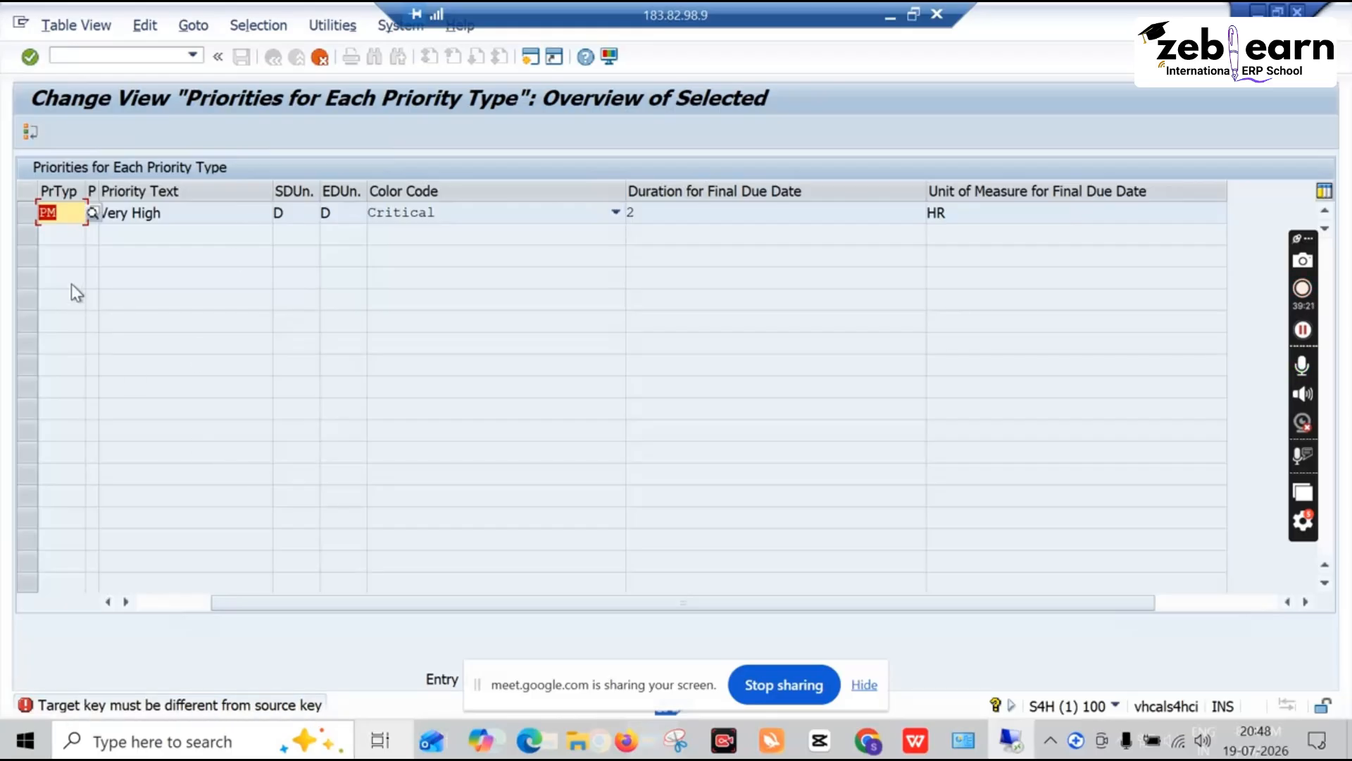
Try to confirm the copied entry with PM re-entered as its priority type
click(74, 216)
text(pmm)
key(BackSpace)
key(BackSpace)
key(BackSpace)
key(BackSpace)
key(BackSpace)
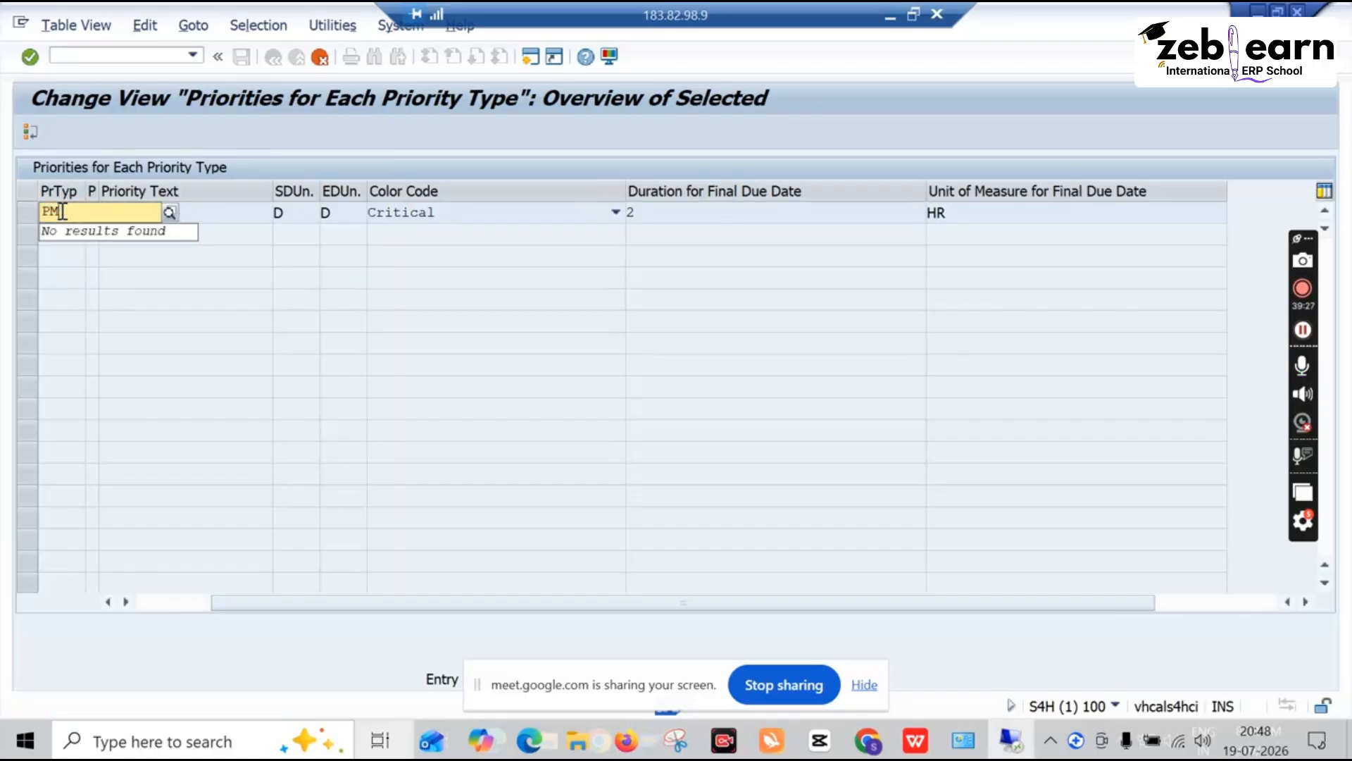
text(PM)
key(Return)
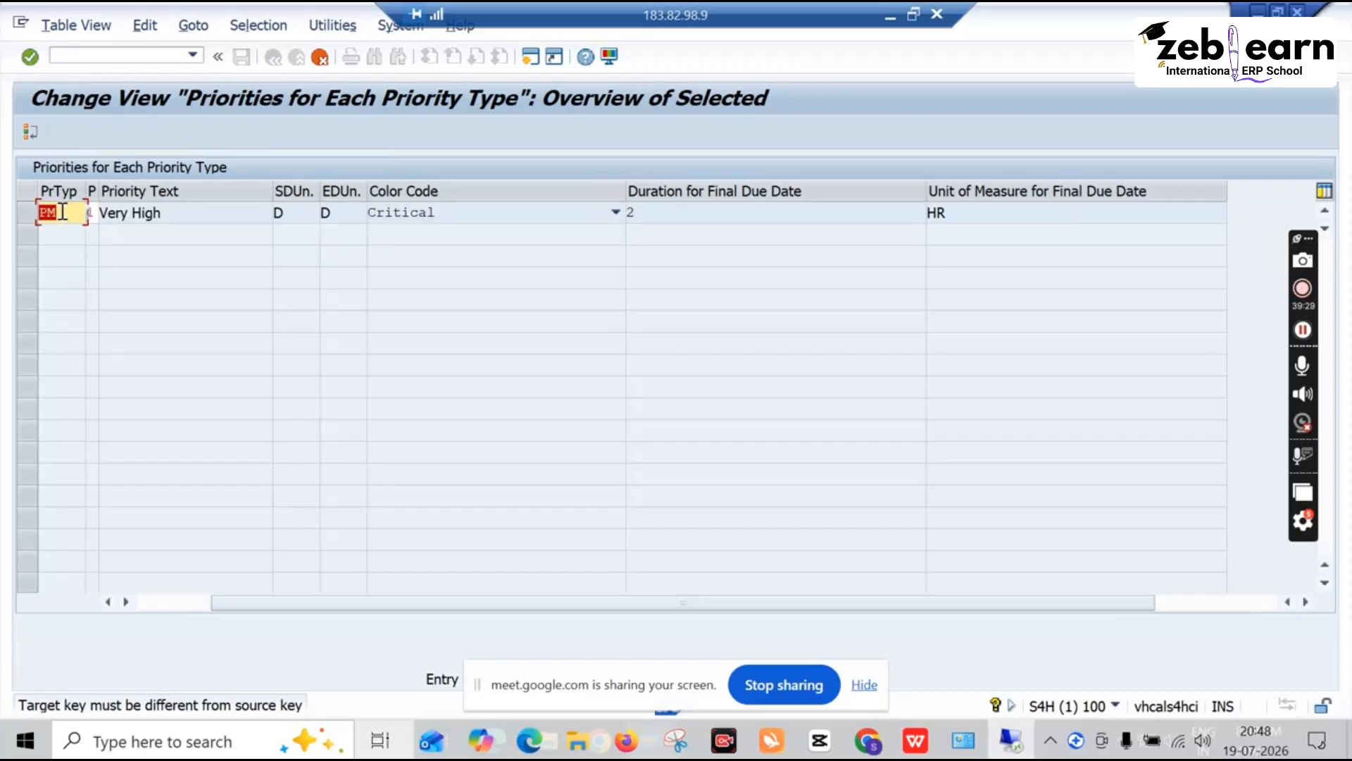
Replace the copied entry's priority type with P1 and confirm it
key(BackSpace)
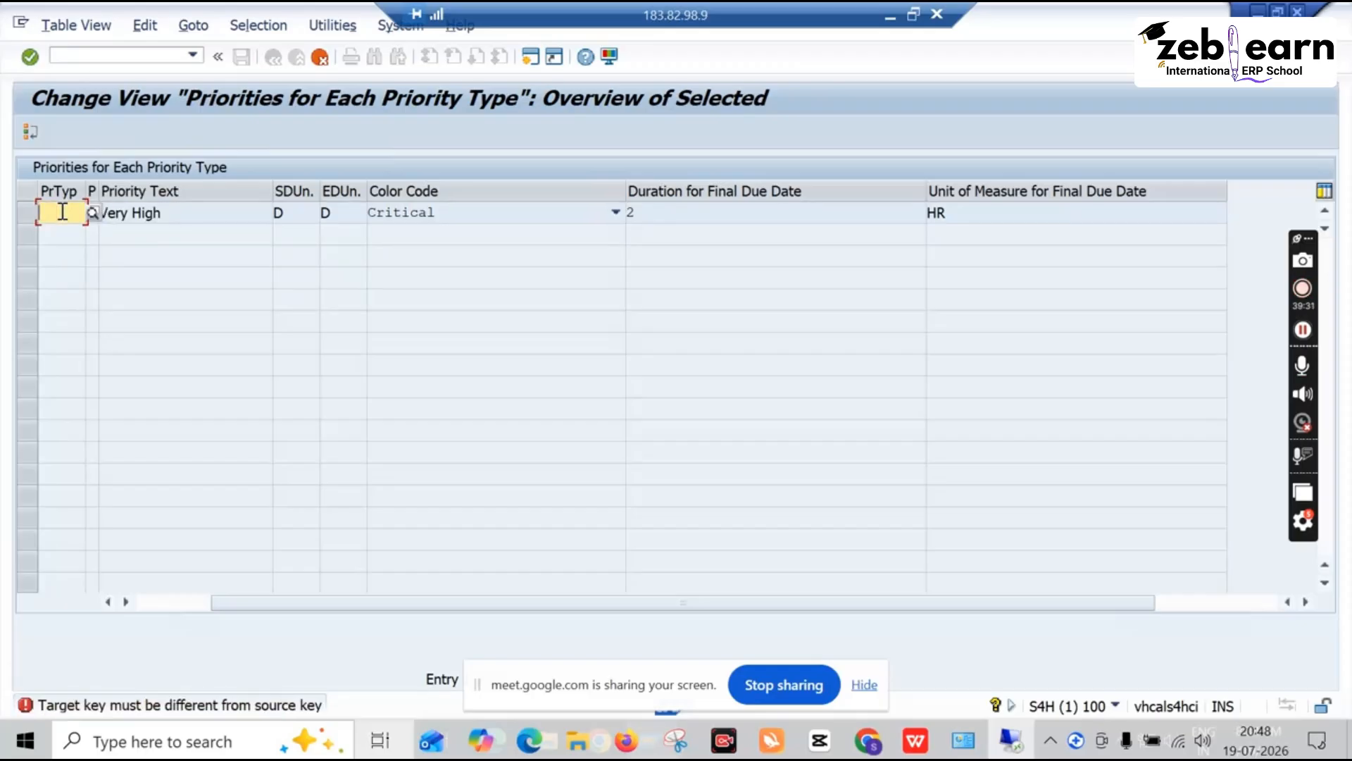
text(P1)
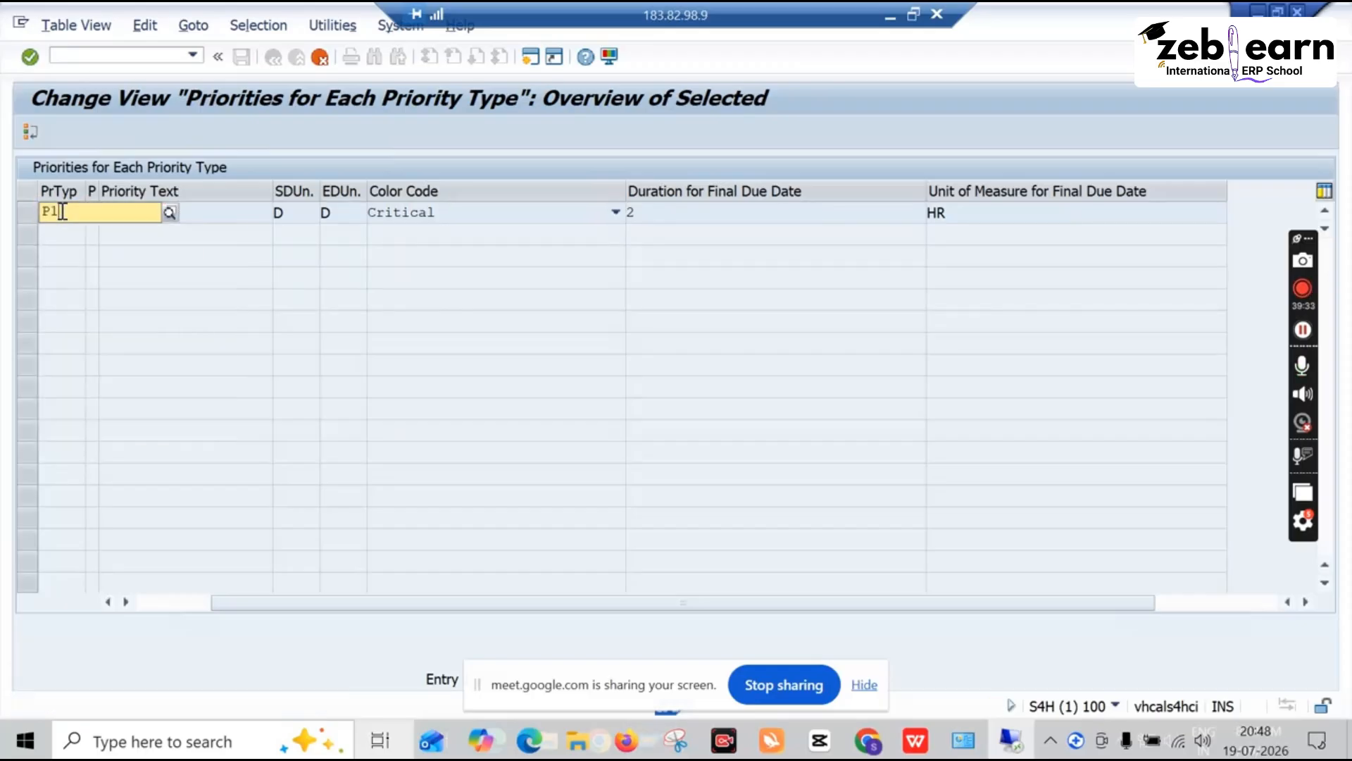
key(Return)
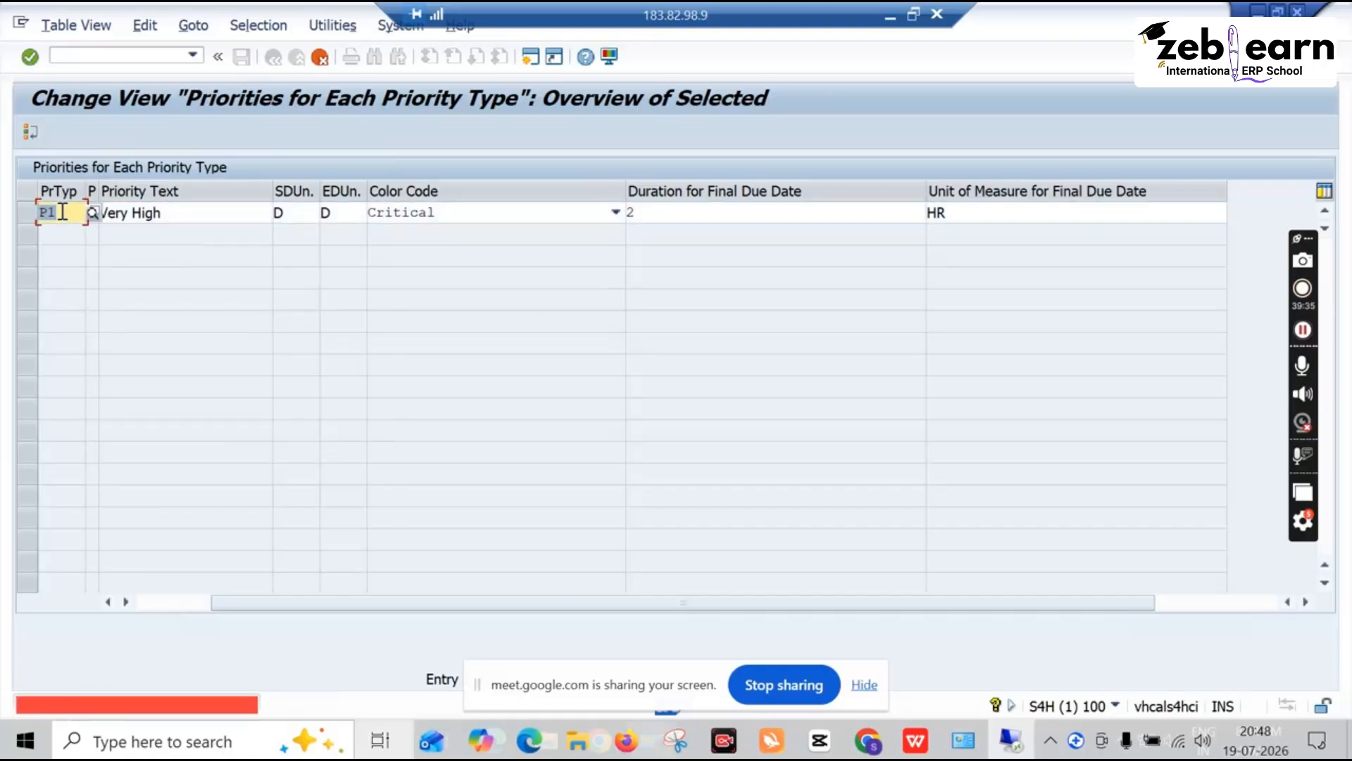
Replace the copied entry's priority type with PM from the value help and widen the priority column
click(91, 212)
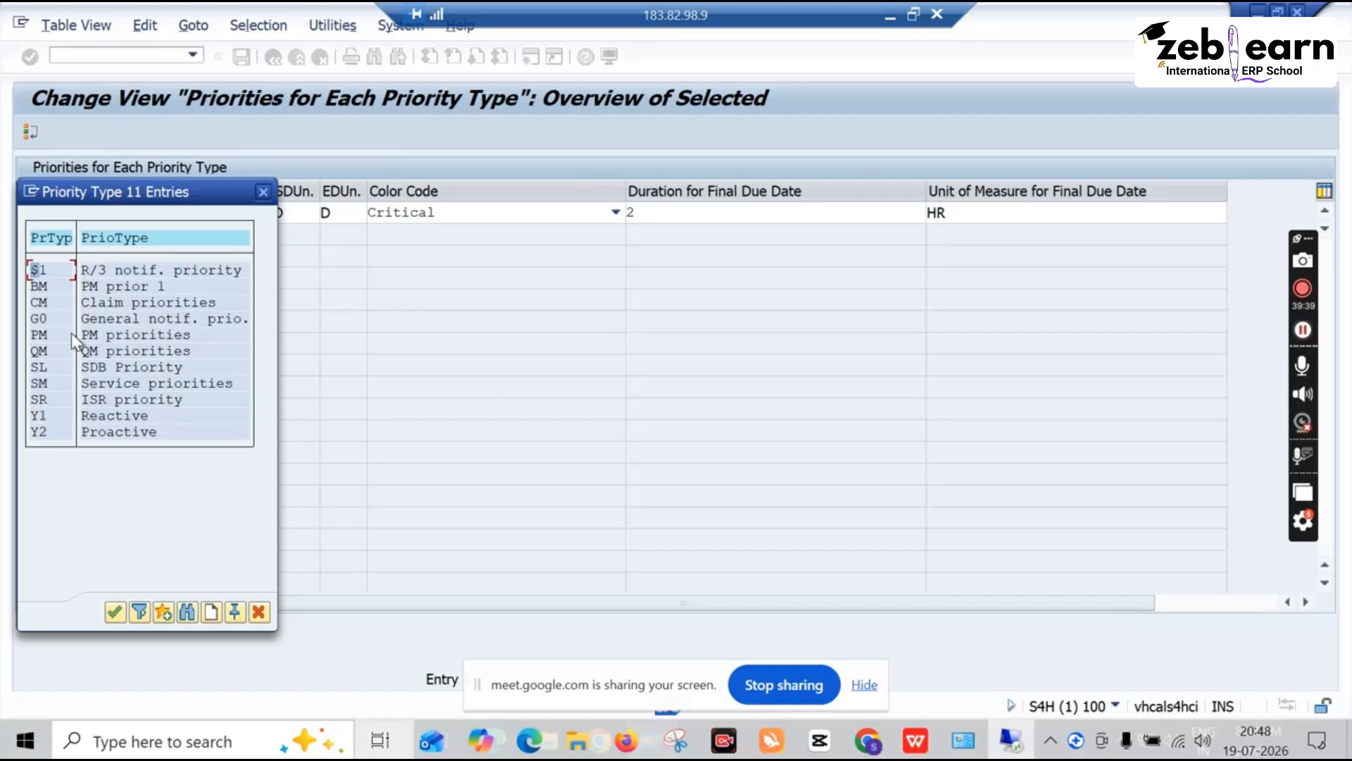
double_click(64, 334)
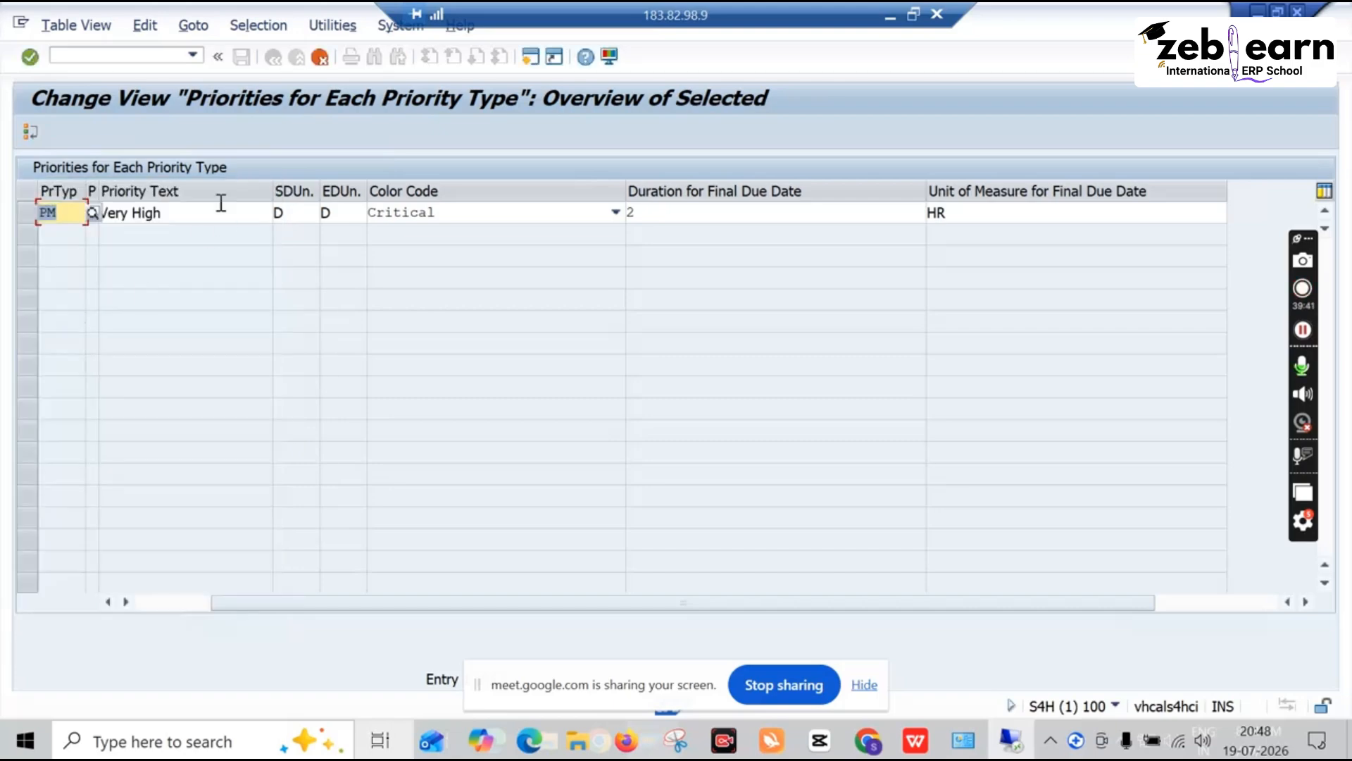
drag(99, 191, 154, 191)
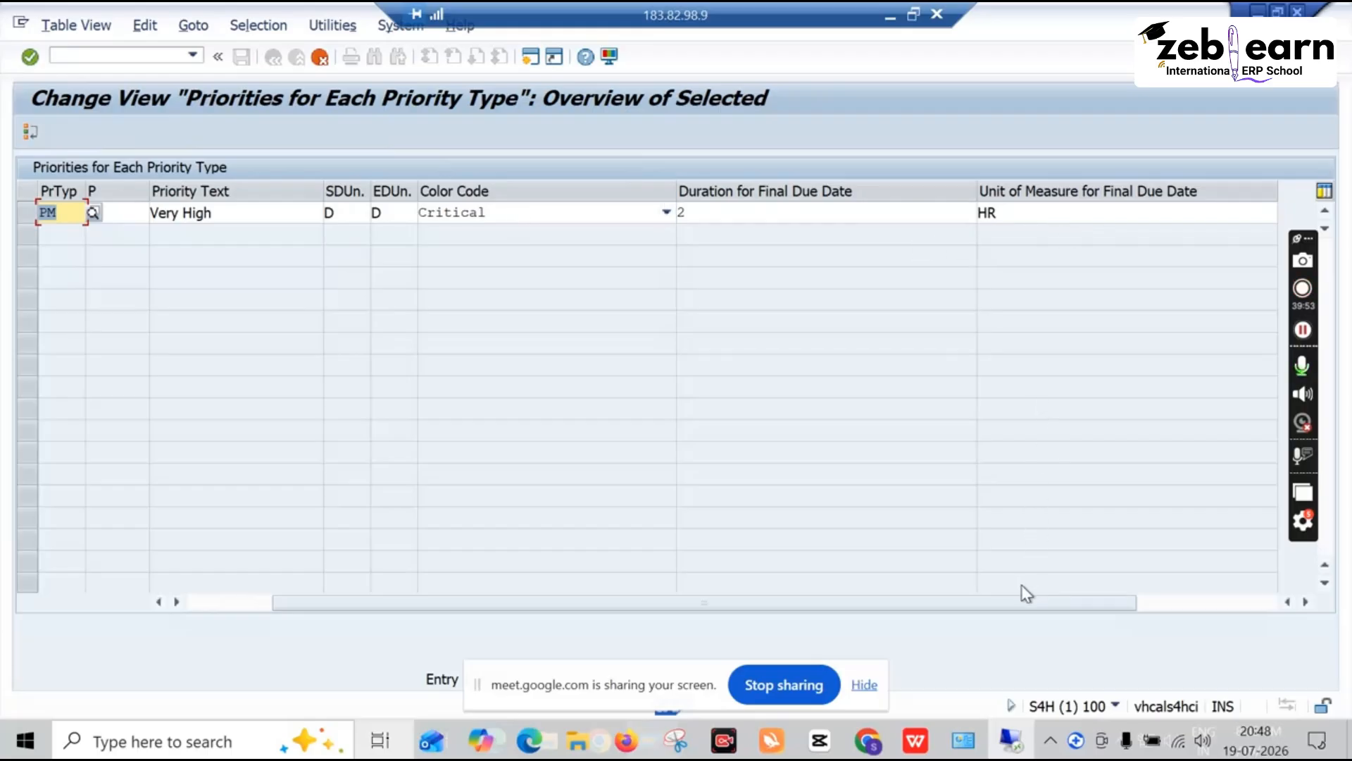
drag(1082, 602, 1003, 603)
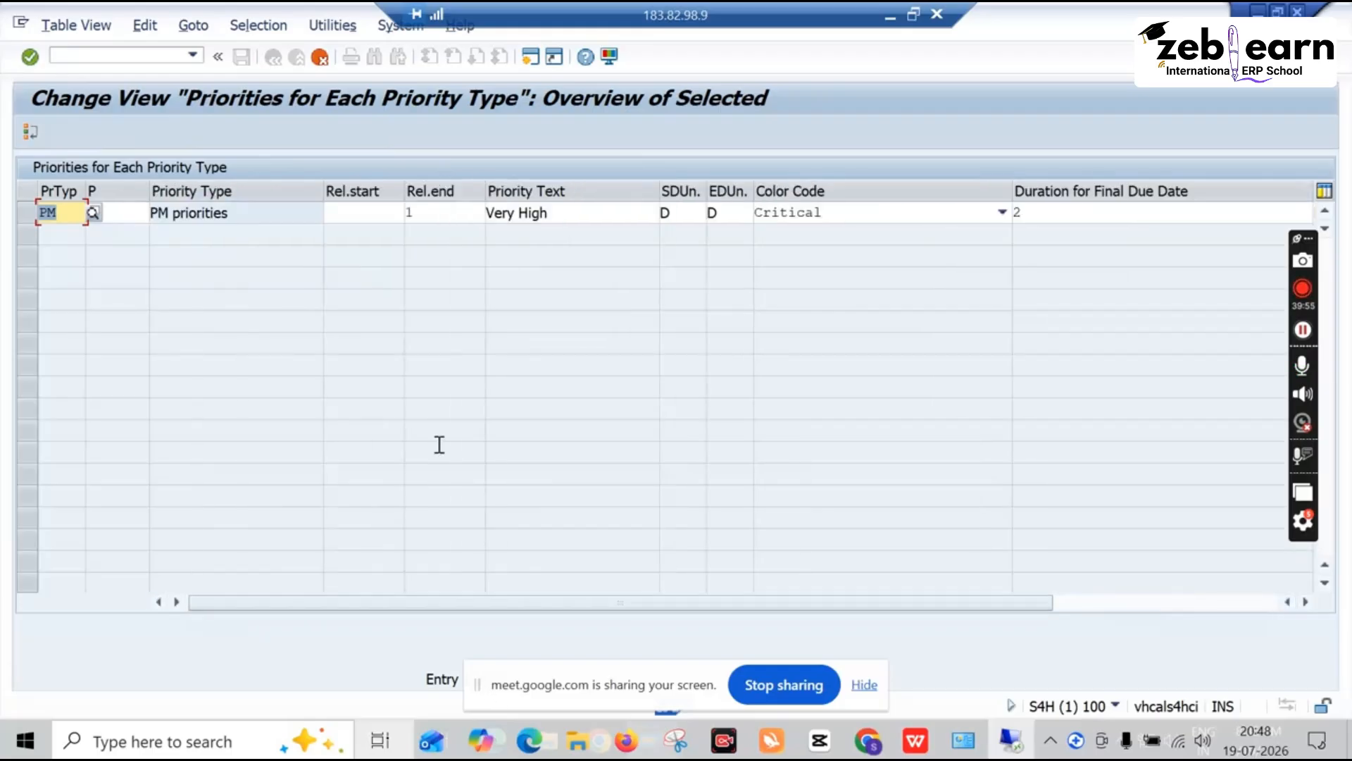
Cancel editing the copied priority entry, discard its changes, and return to the priority activities
click(322, 52)
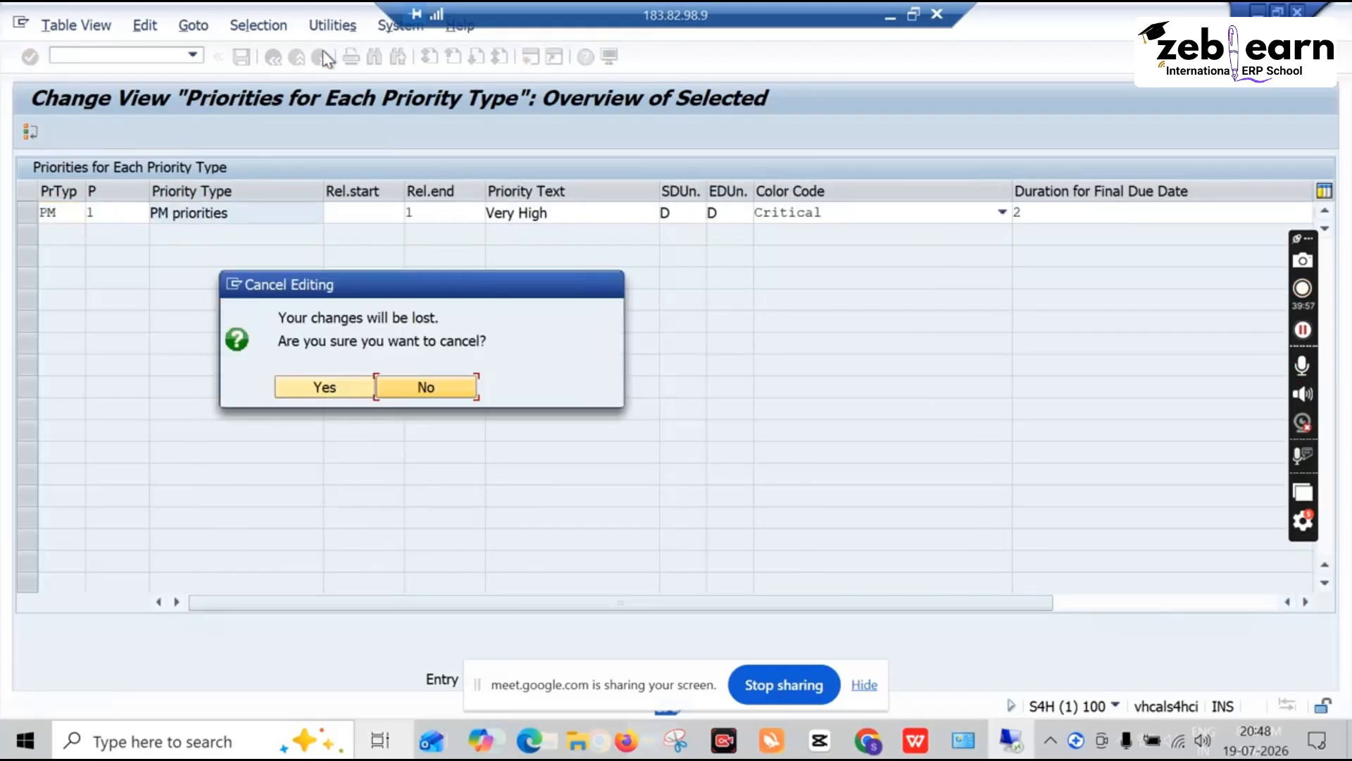
click(349, 377)
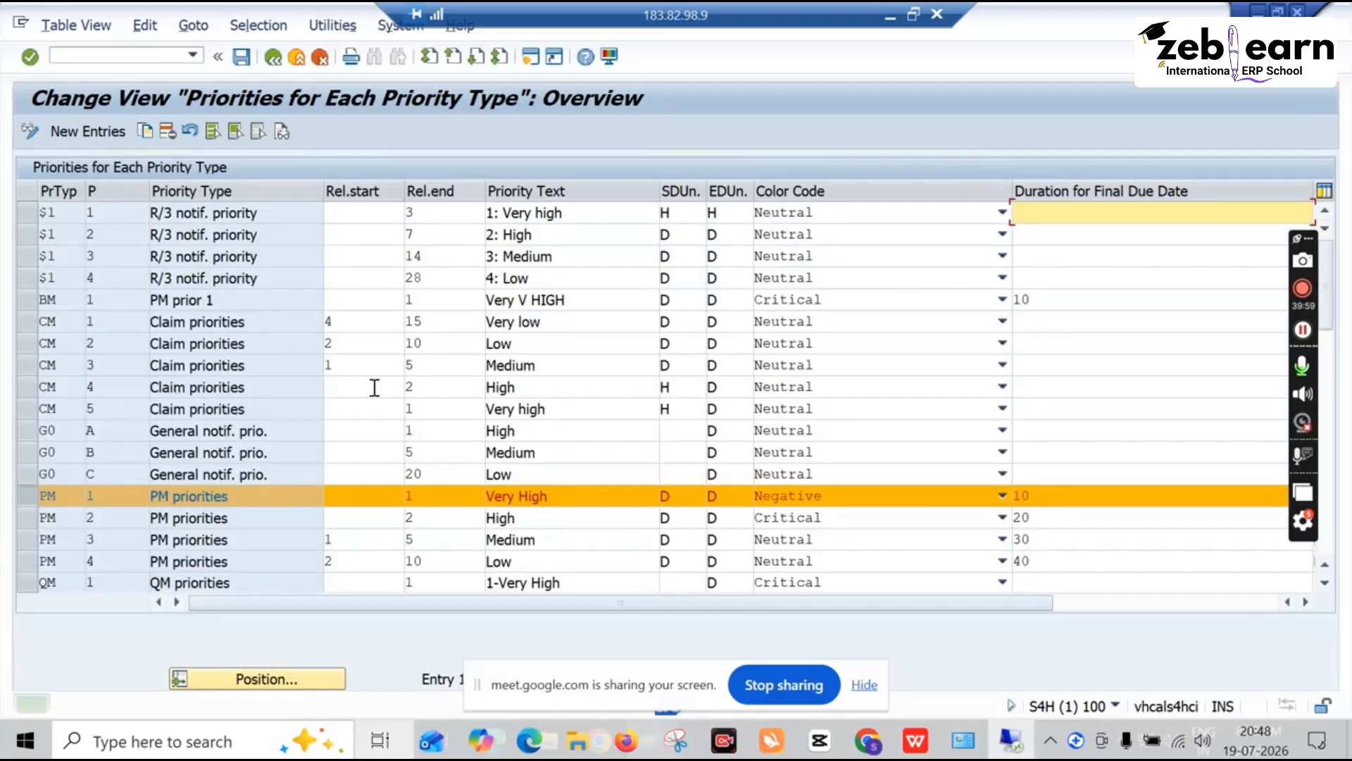
scroll(830, 542, down, 3)
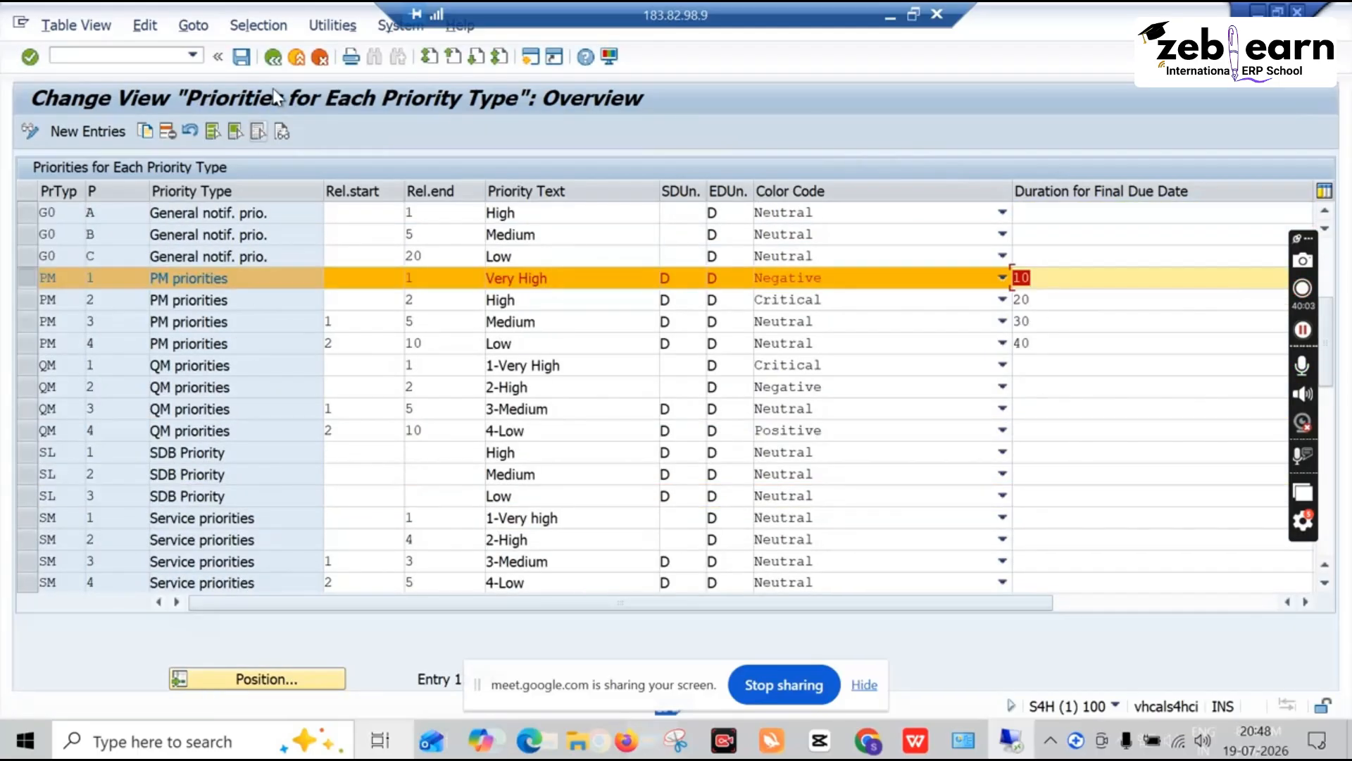
click(273, 58)
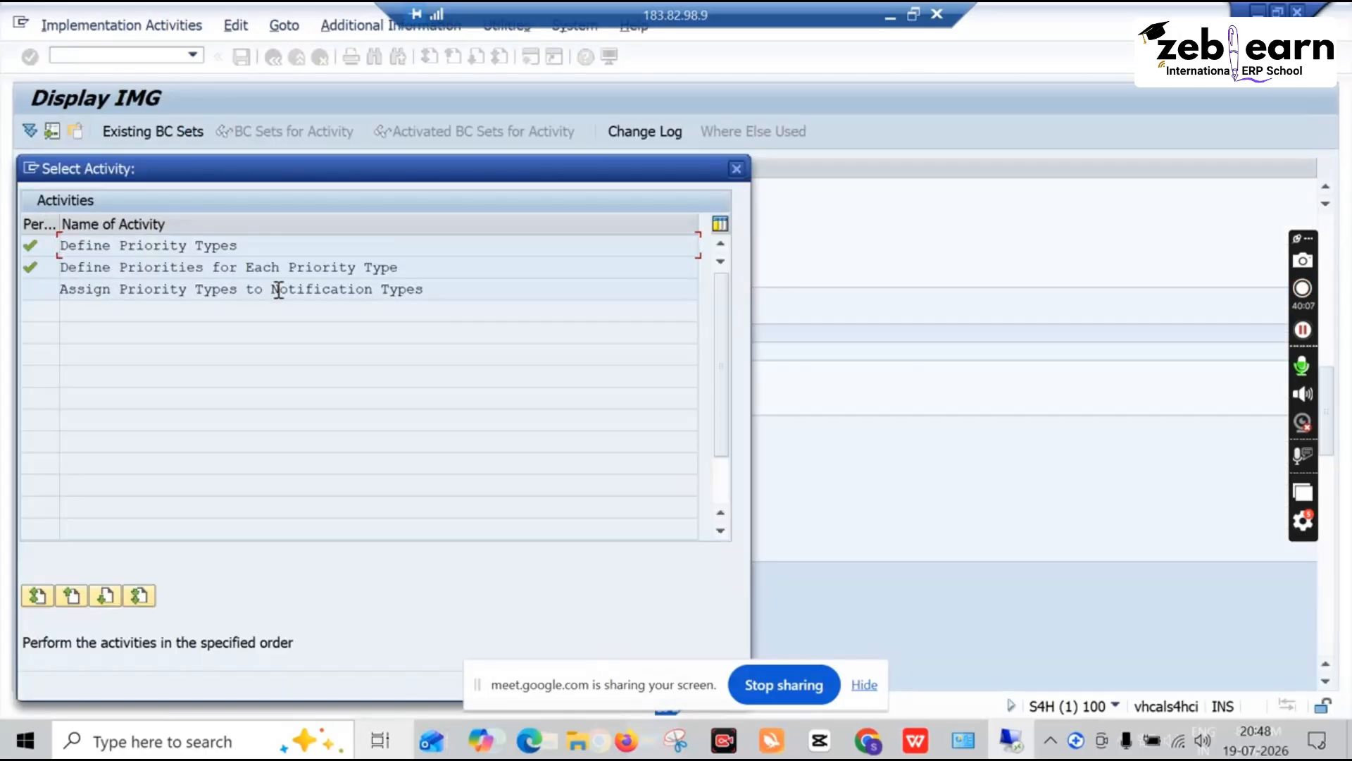
Open Assign Priority Types to Notification Types and check which priority type is assigned to notification type M1
double_click(161, 290)
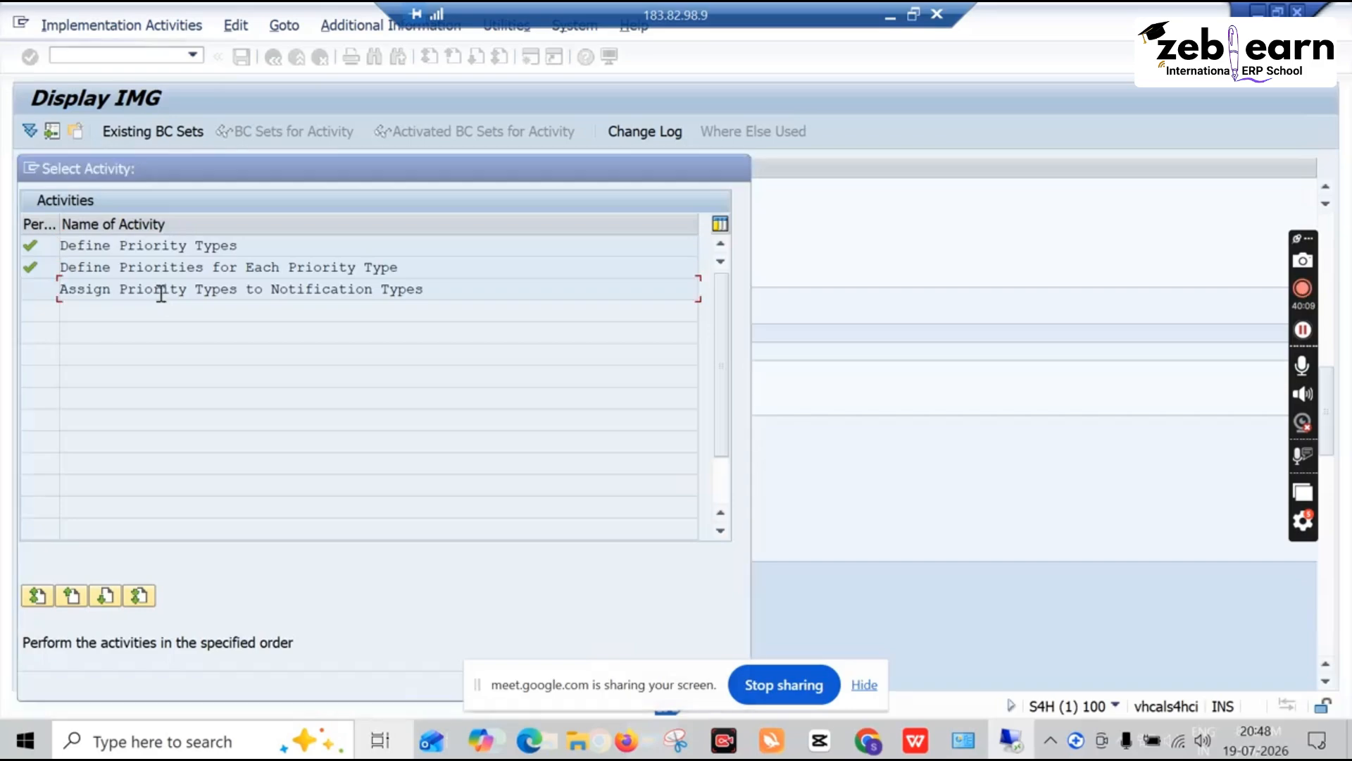
scroll(130, 387, down, 7)
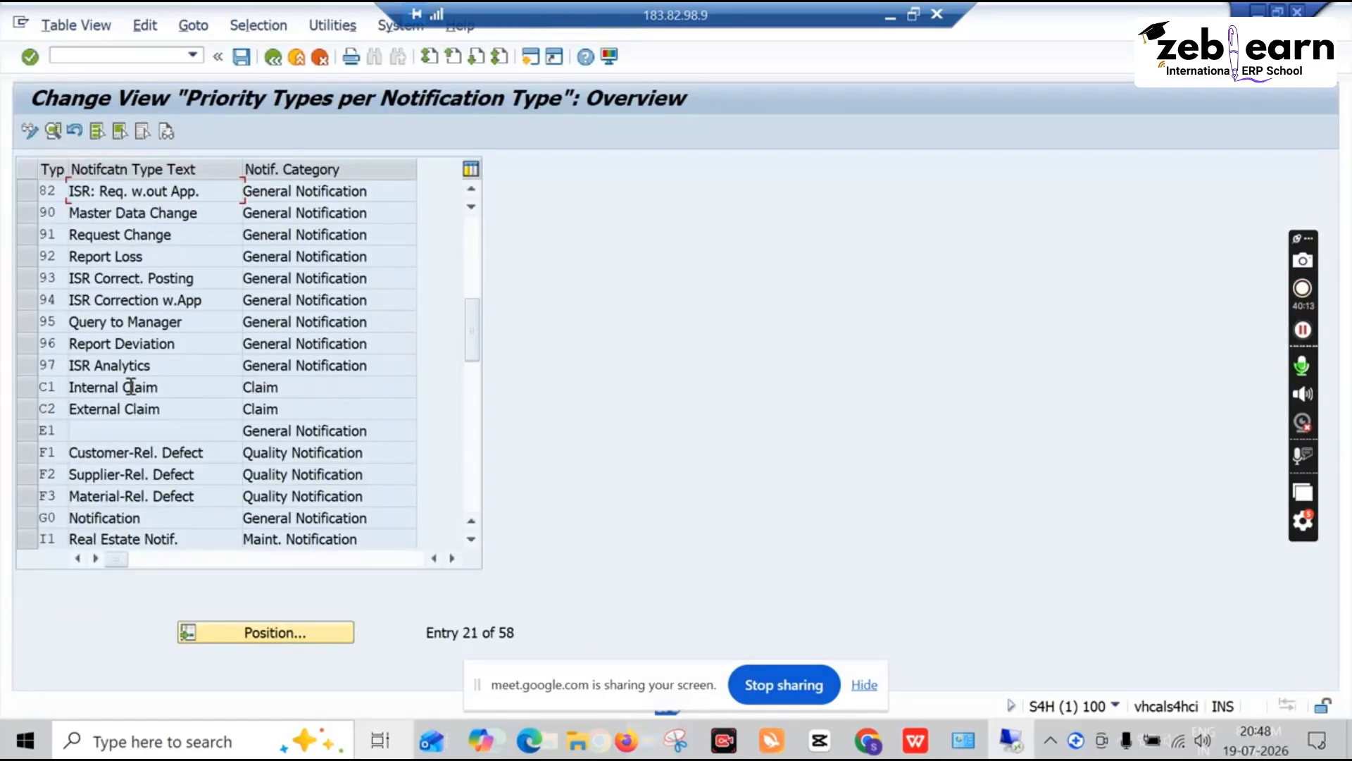
scroll(130, 387, down, 1)
scroll(130, 387, down, 2)
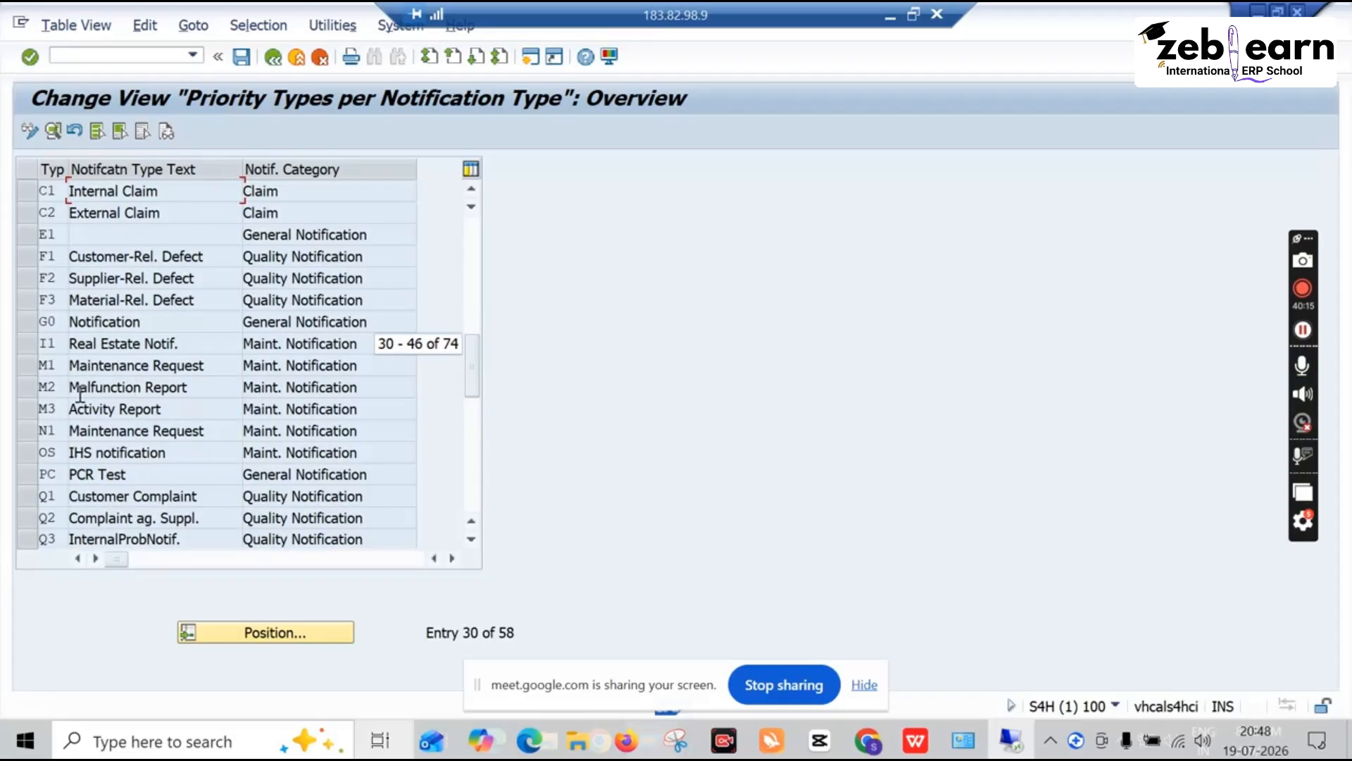
double_click(62, 366)
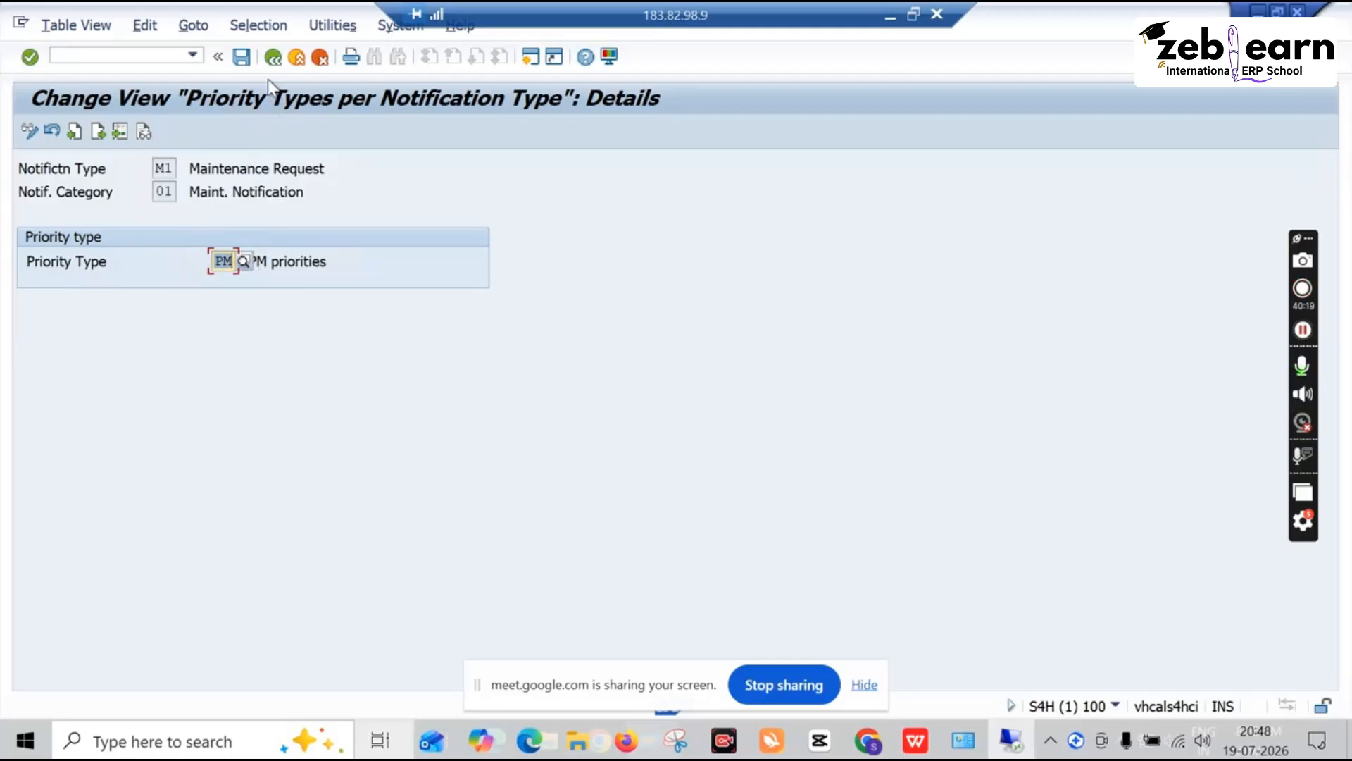
click(270, 57)
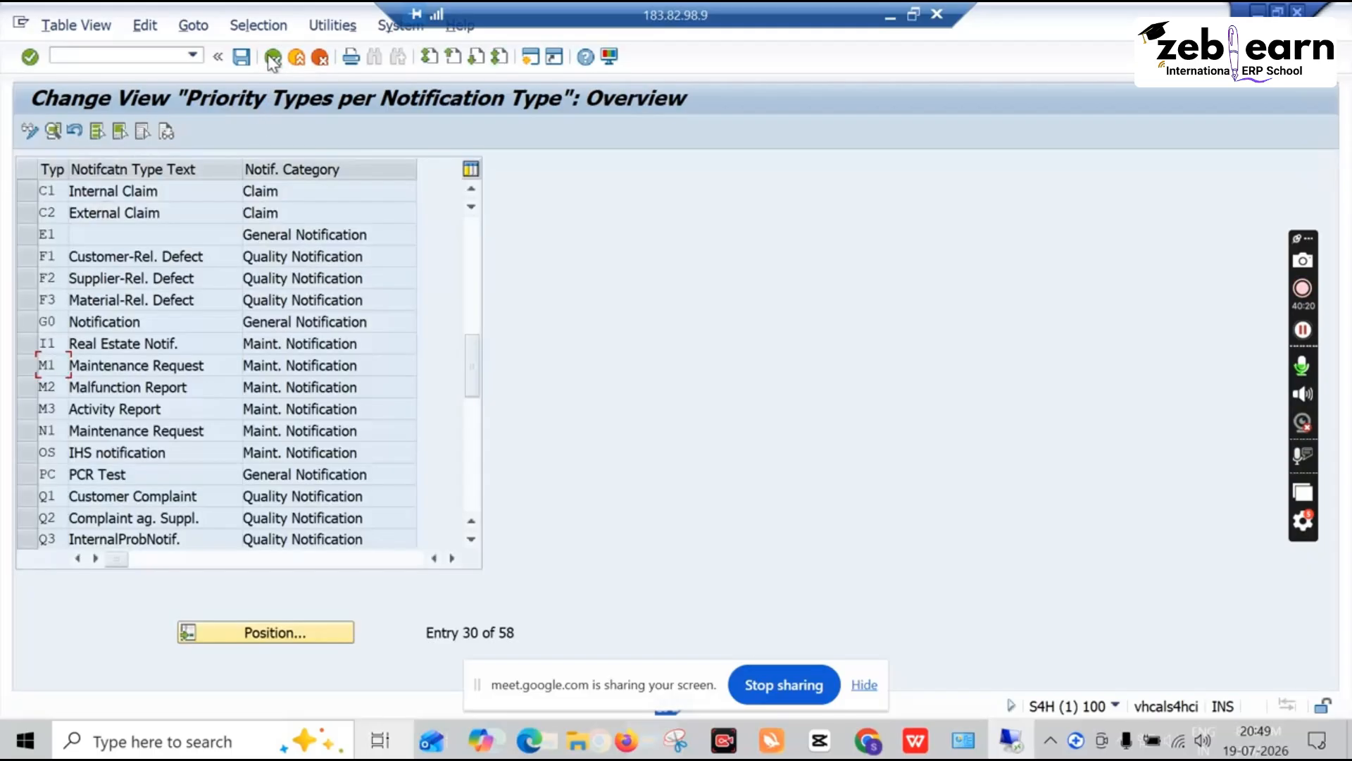
Assign priority type PM to notification type N1, save it under the proposed customizing request, and close the priority activities
double_click(61, 435)
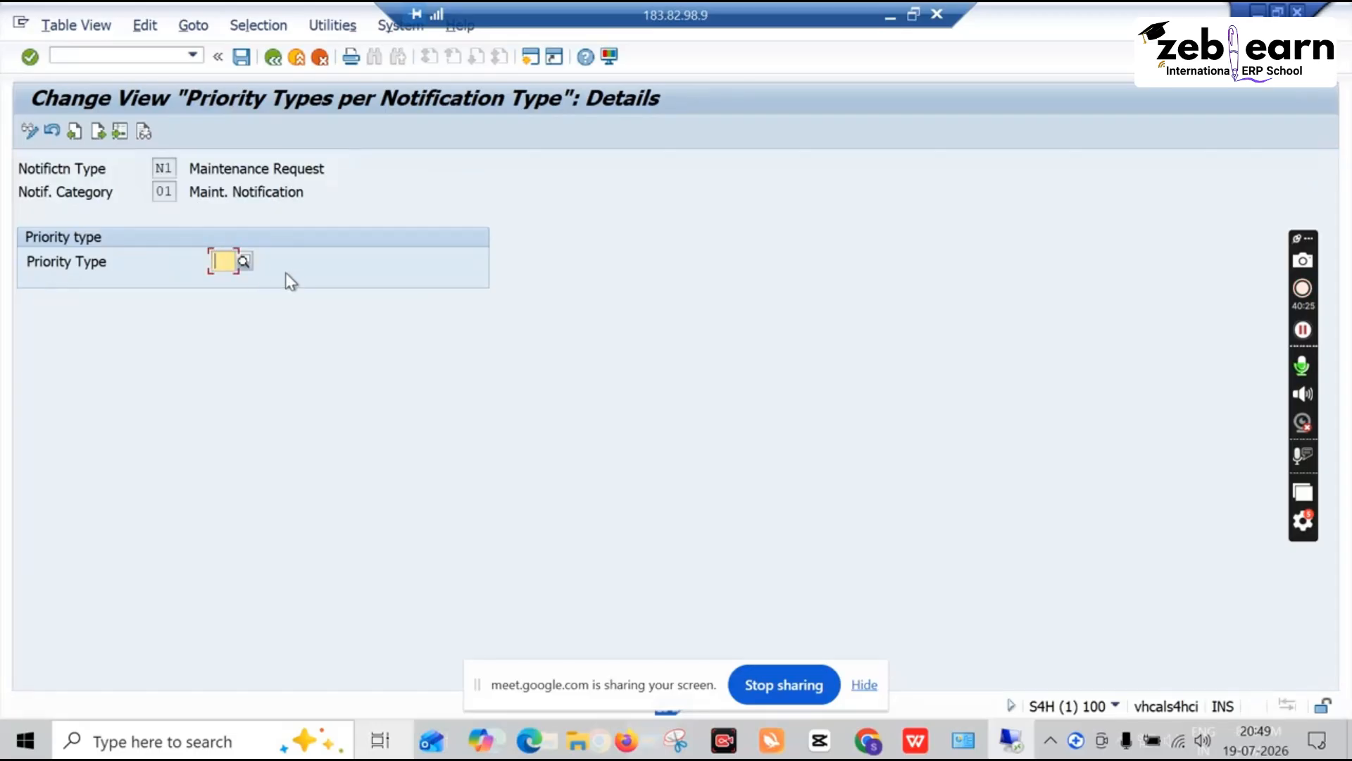
click(244, 262)
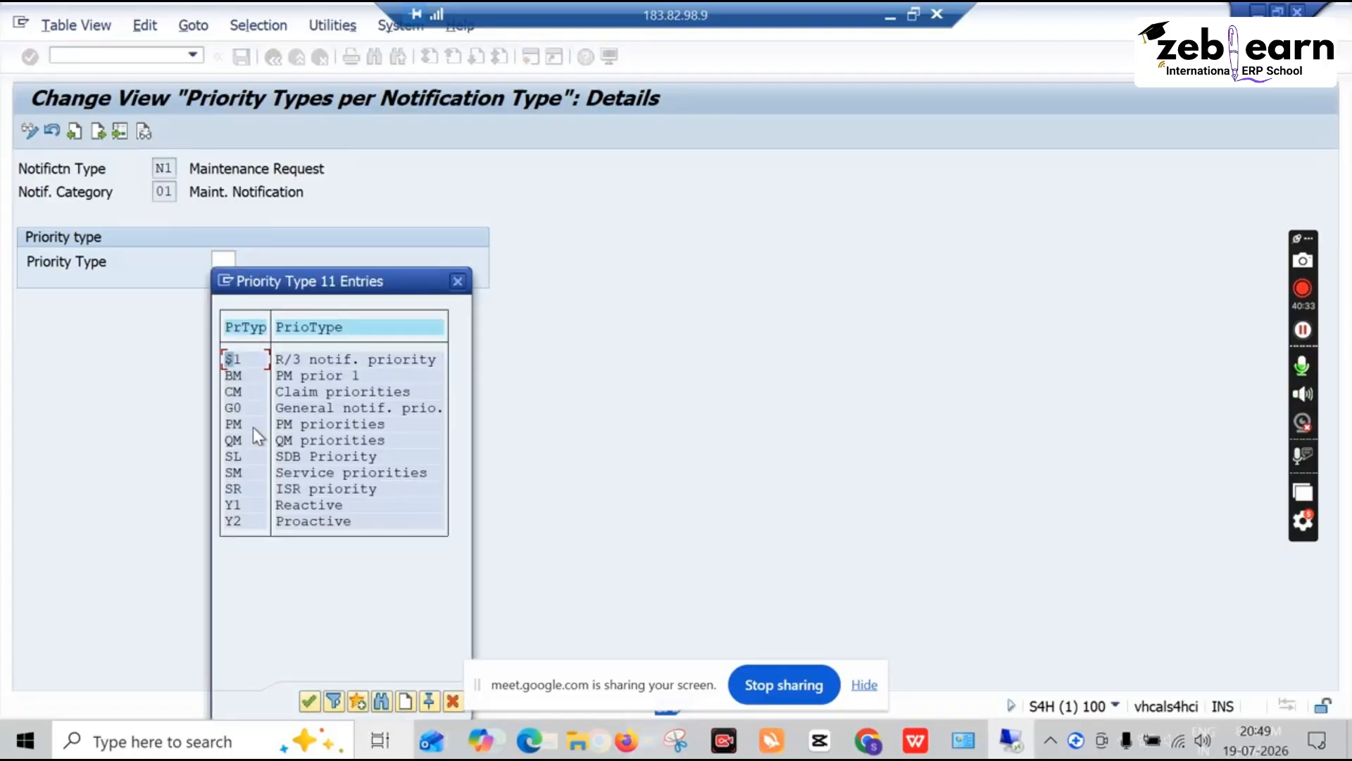
double_click(243, 426)
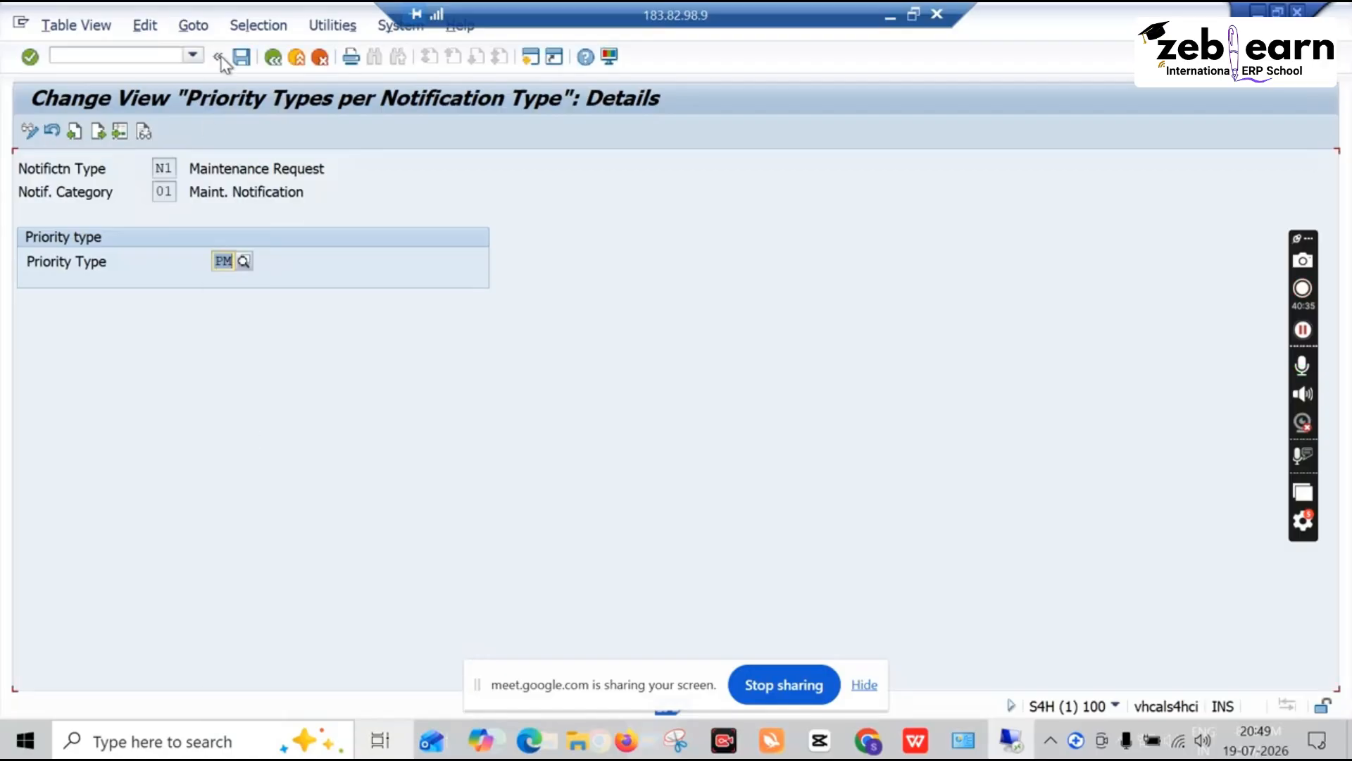
click(242, 58)
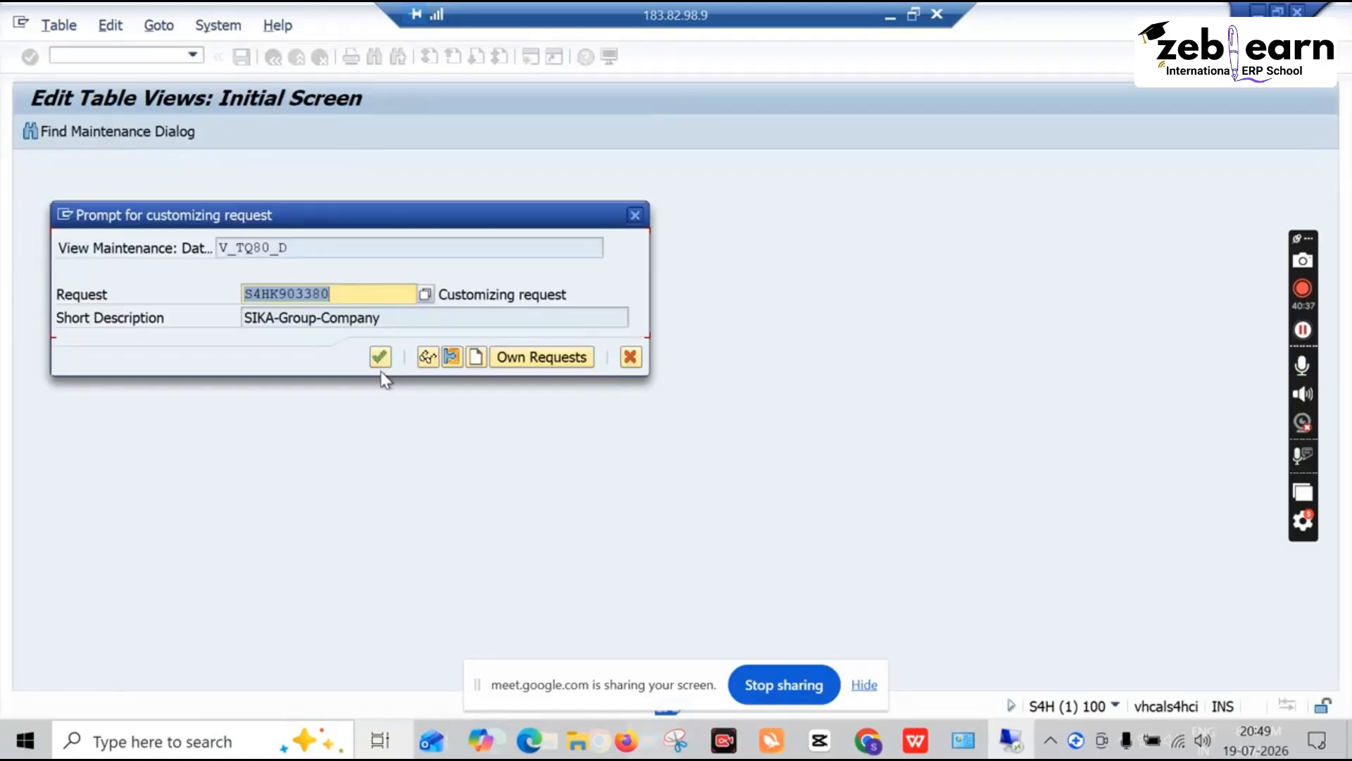
click(381, 358)
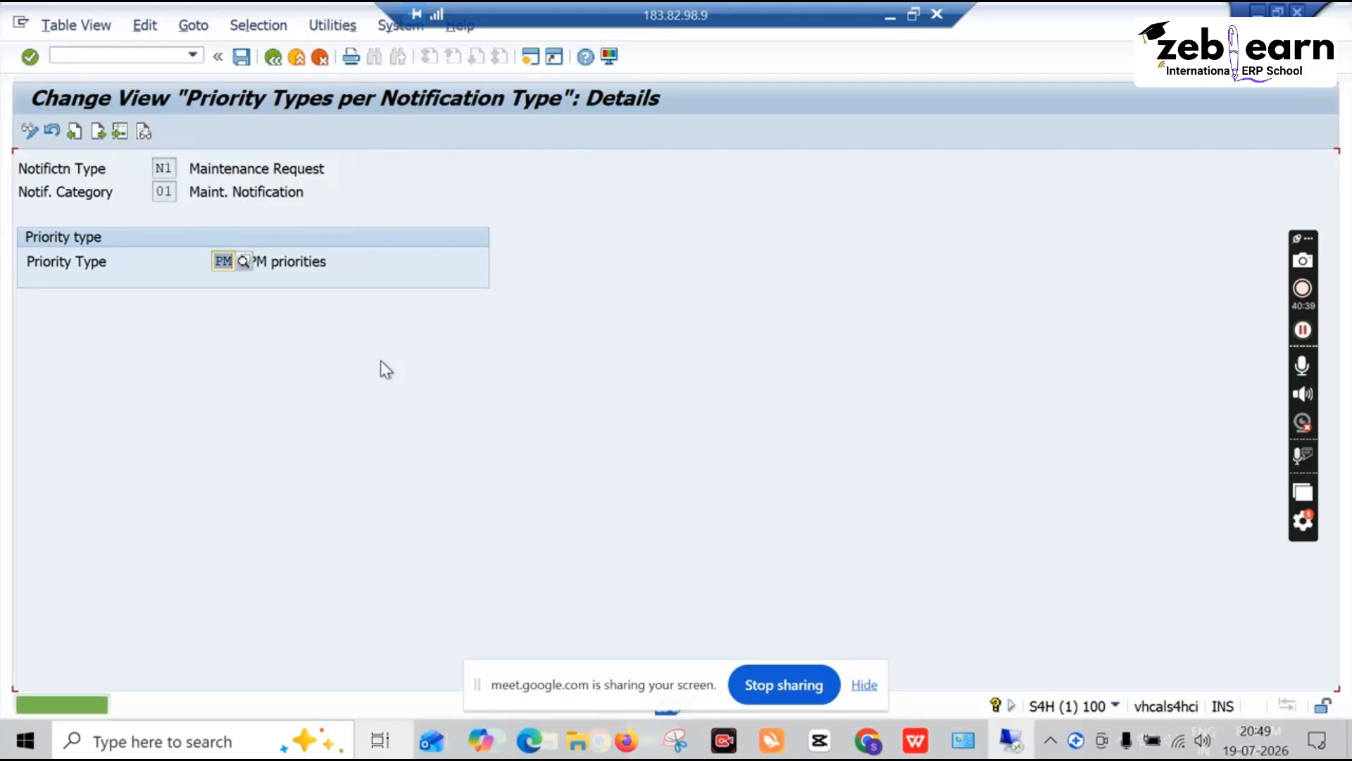
click(274, 57)
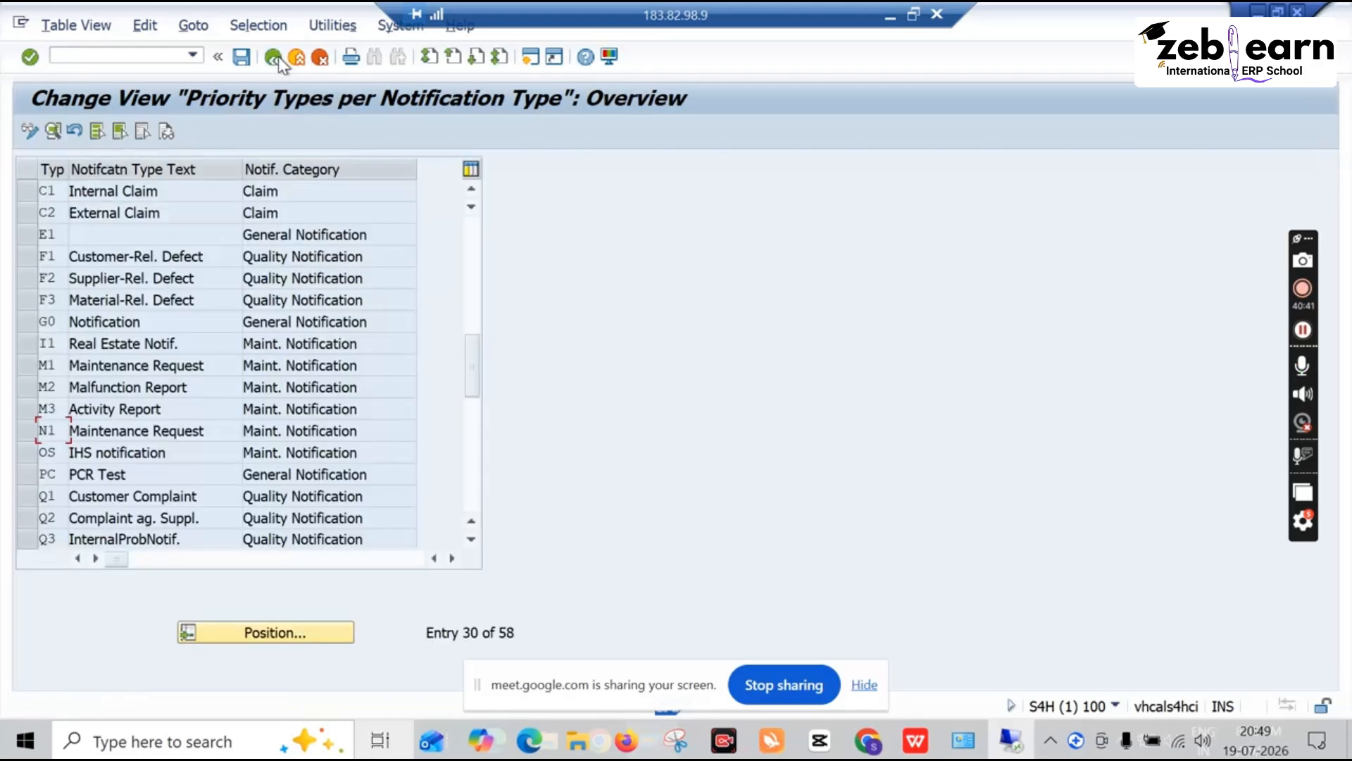
click(274, 57)
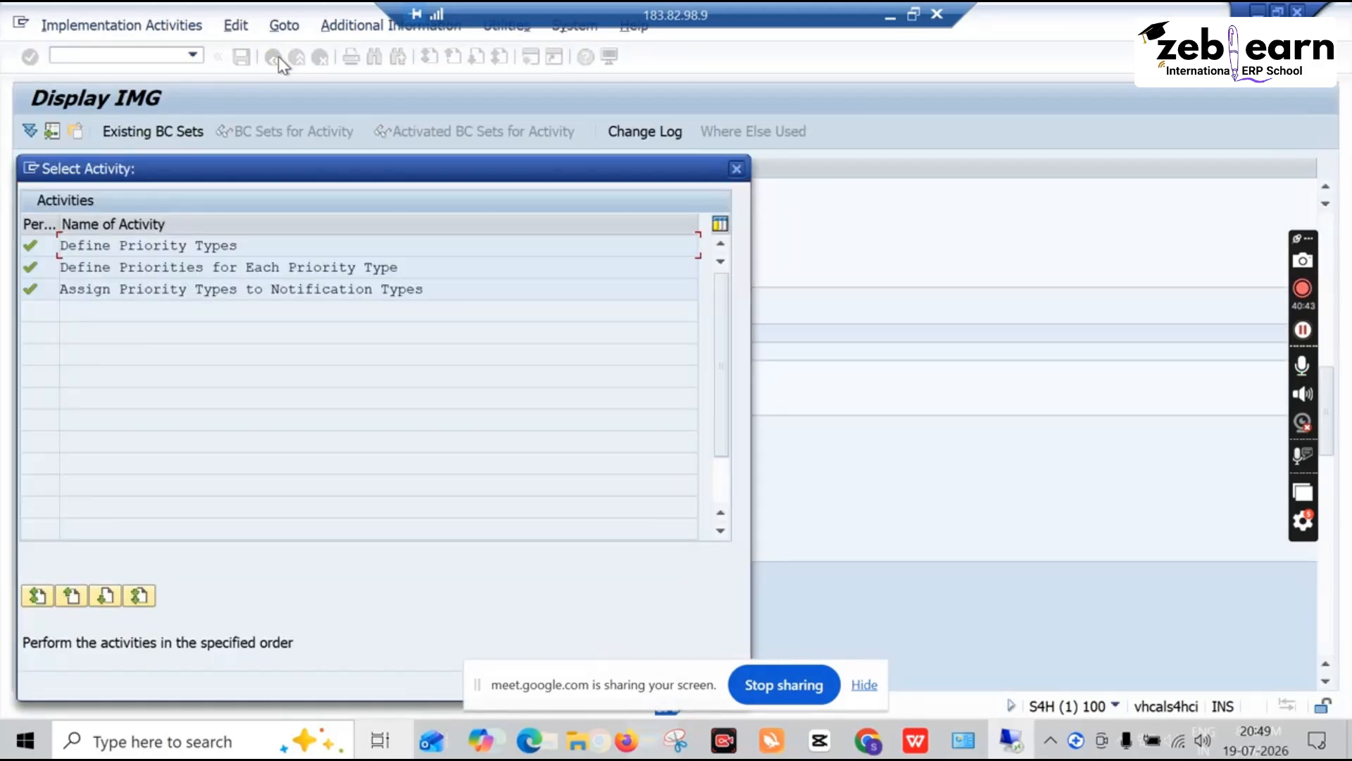
click(736, 168)
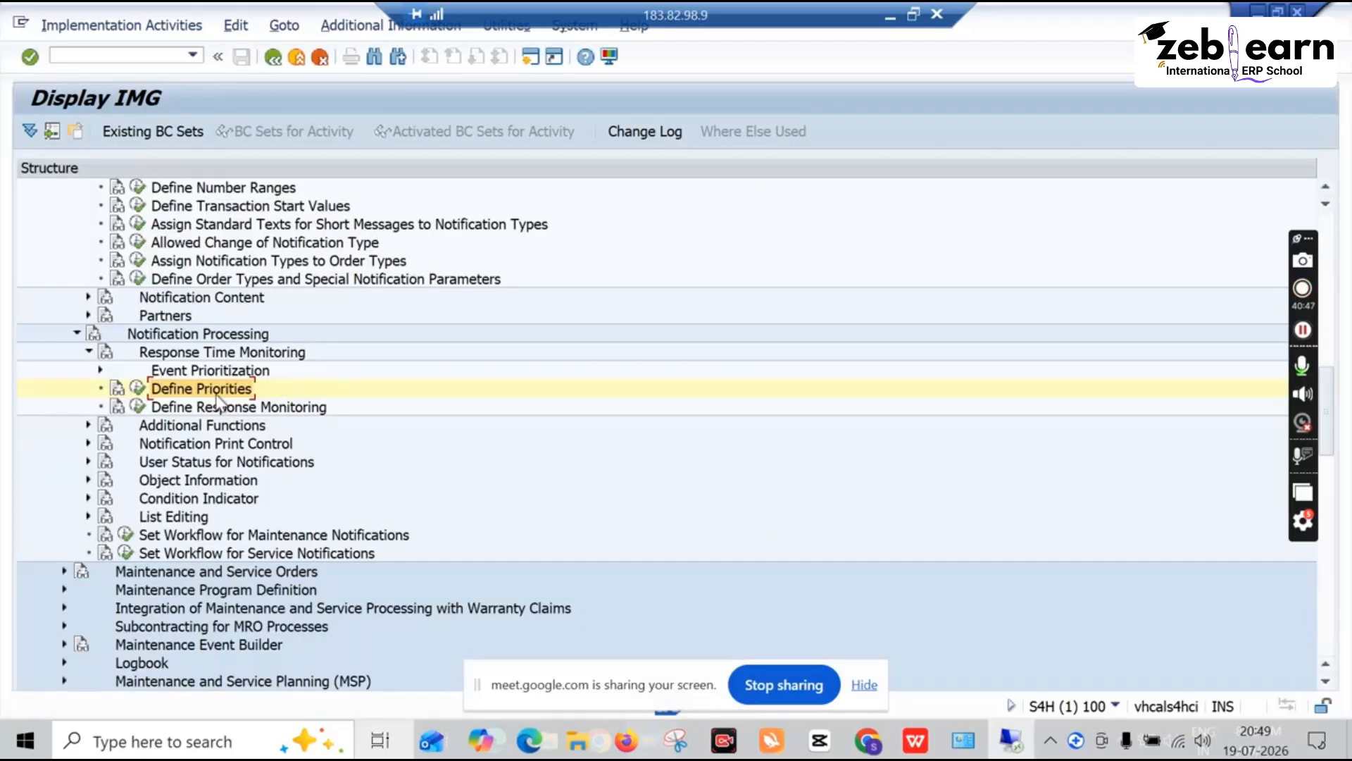
Open the response profile definition under Define Response Monitoring and review the response times of the General profile
click(138, 407)
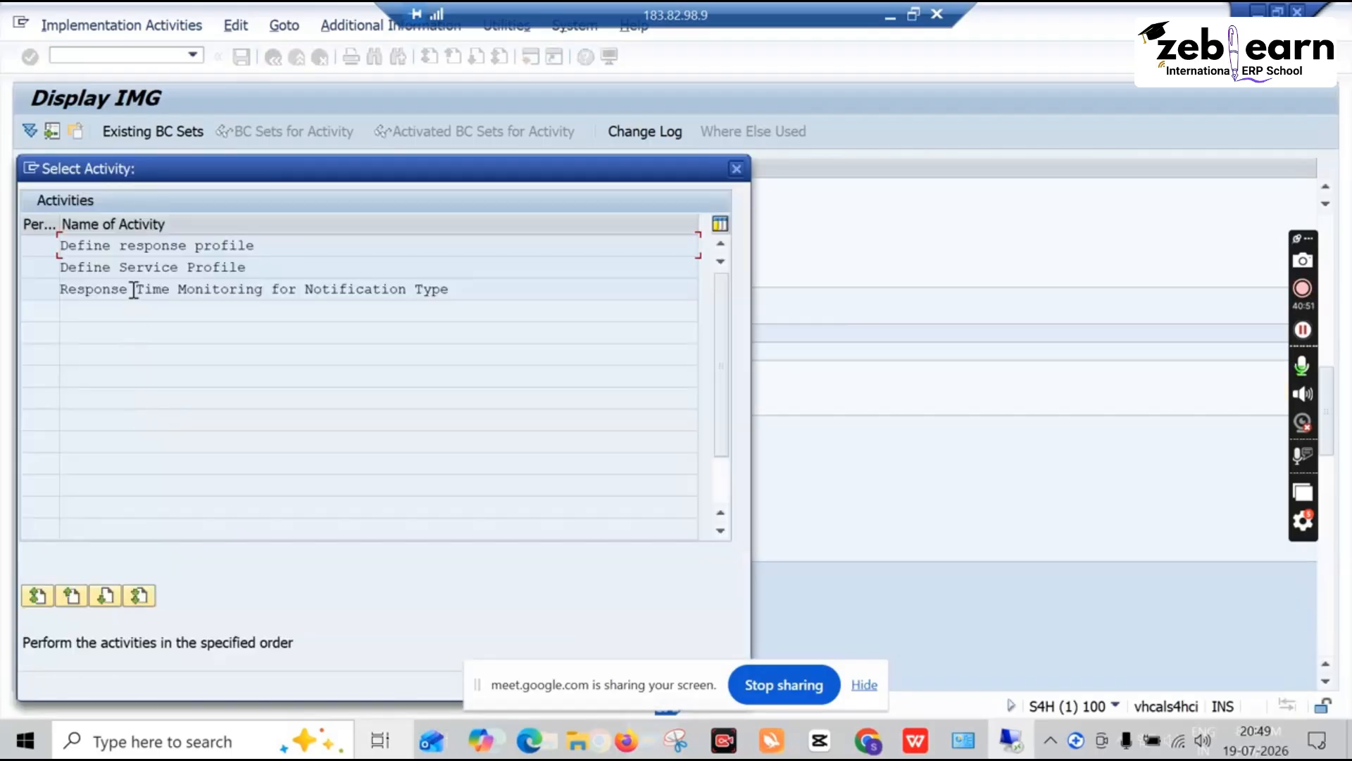
double_click(125, 248)
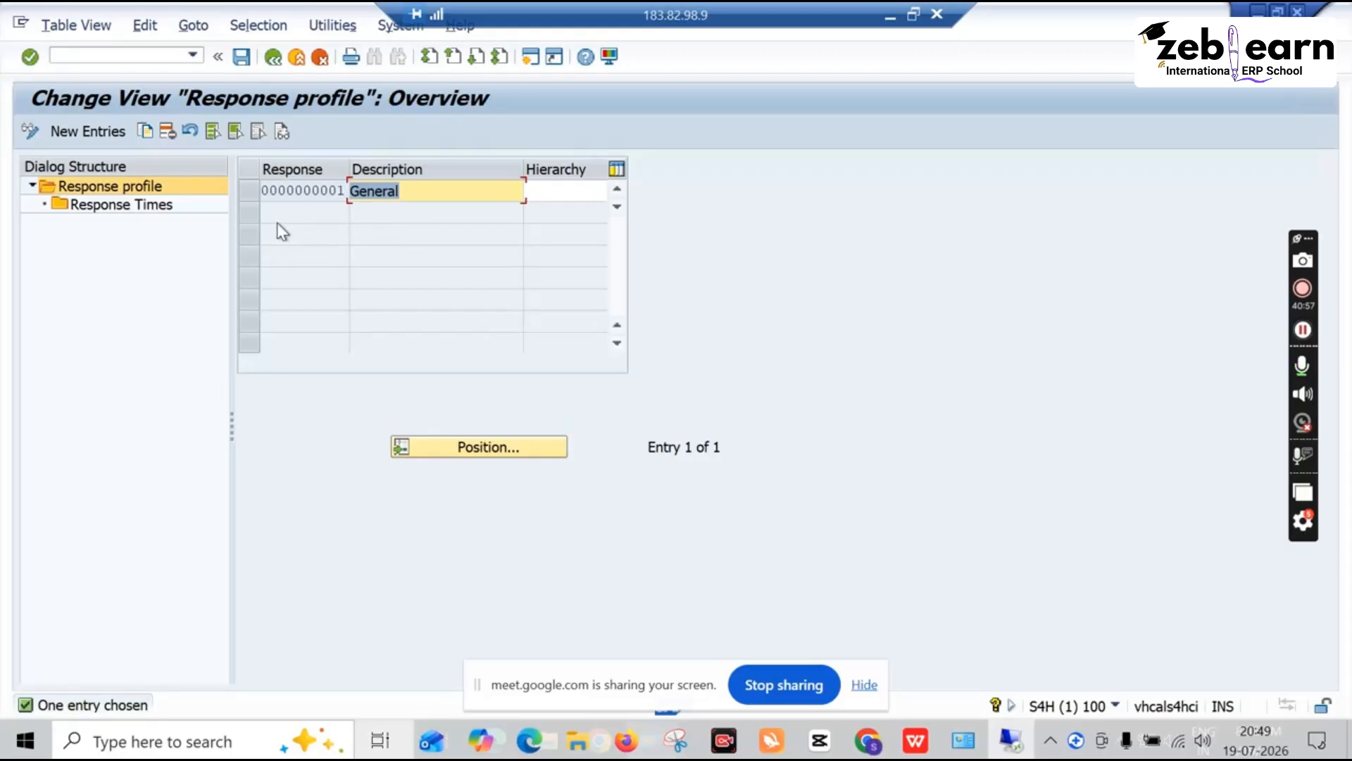
click(250, 191)
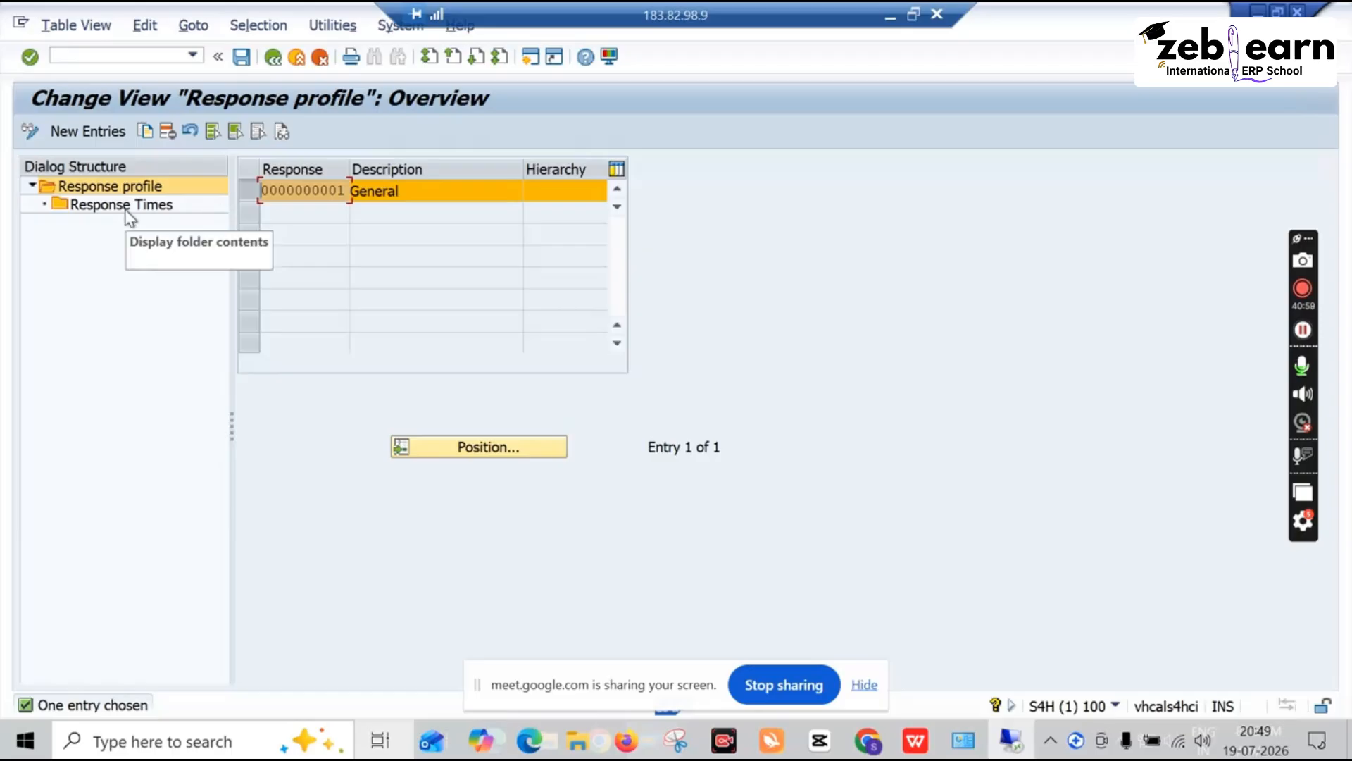
double_click(127, 210)
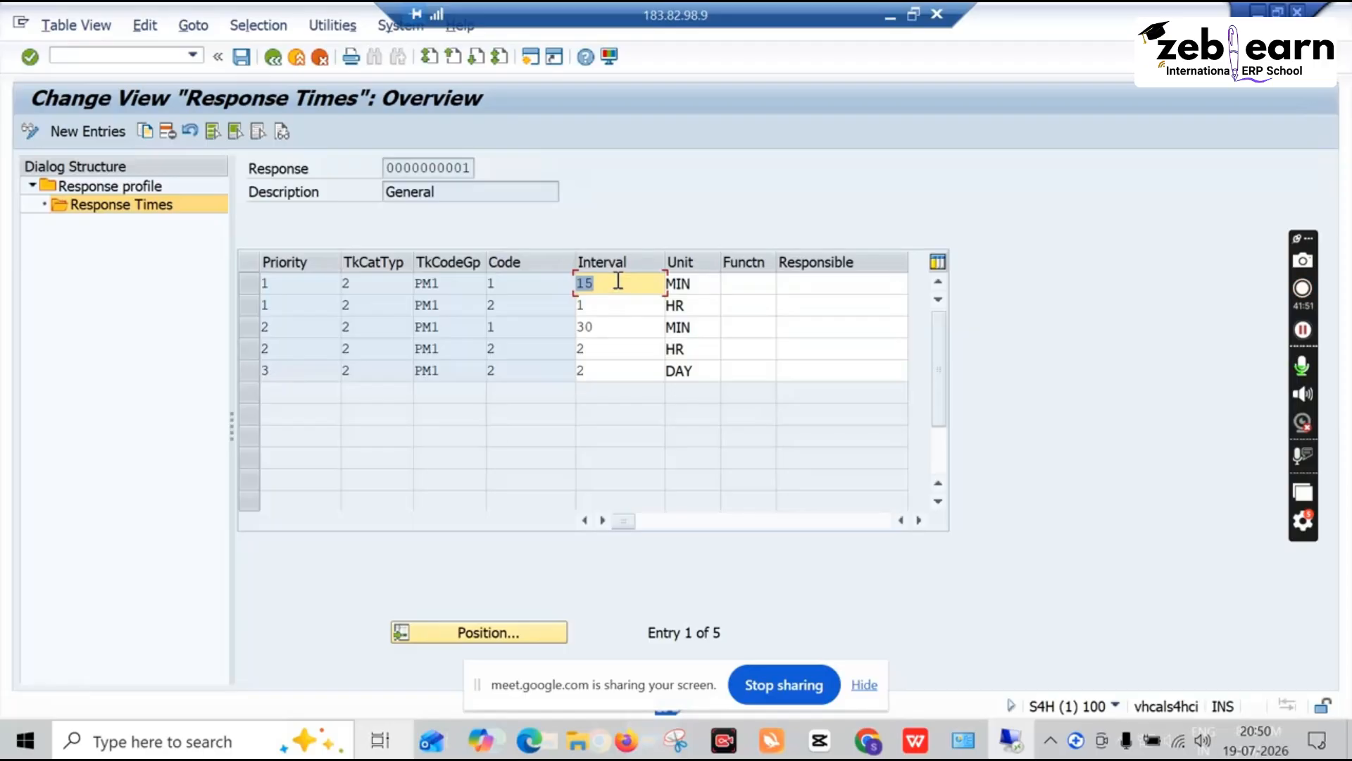
click(272, 63)
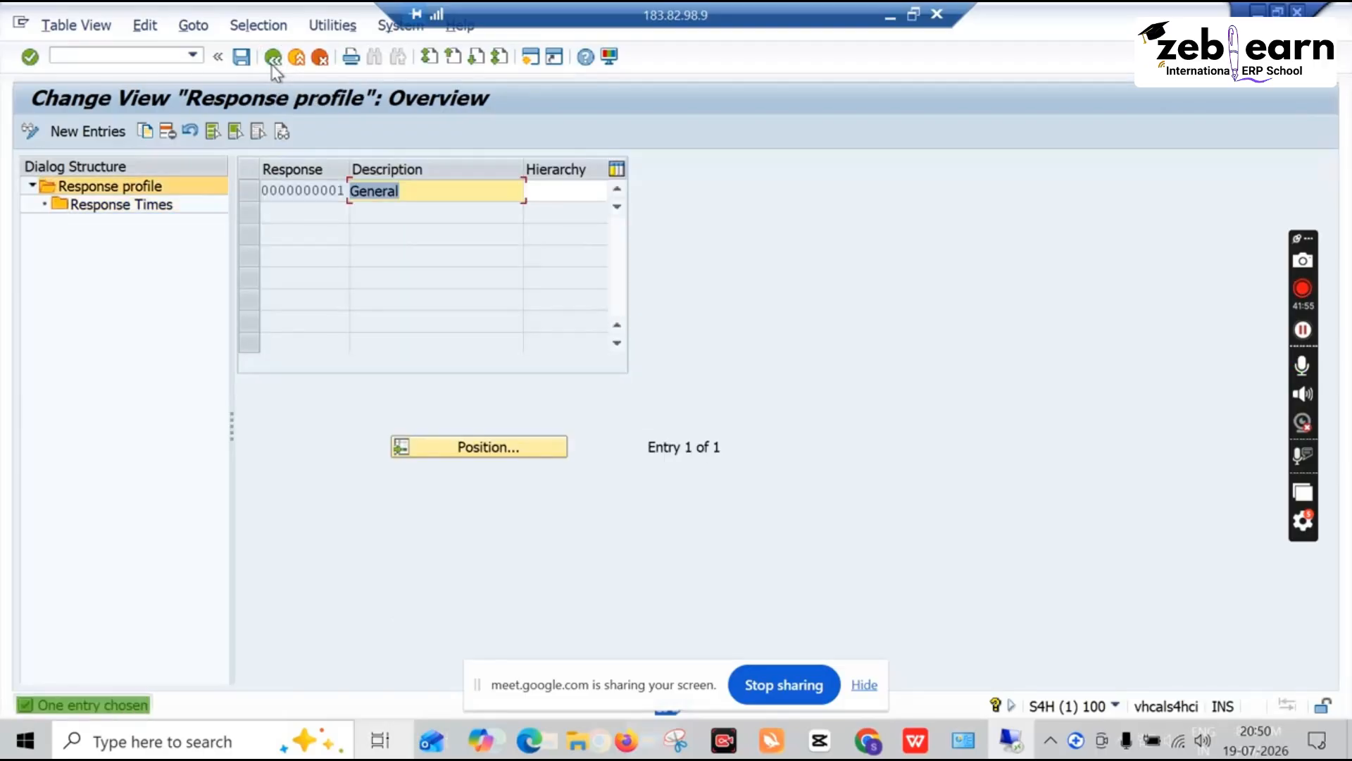
click(273, 62)
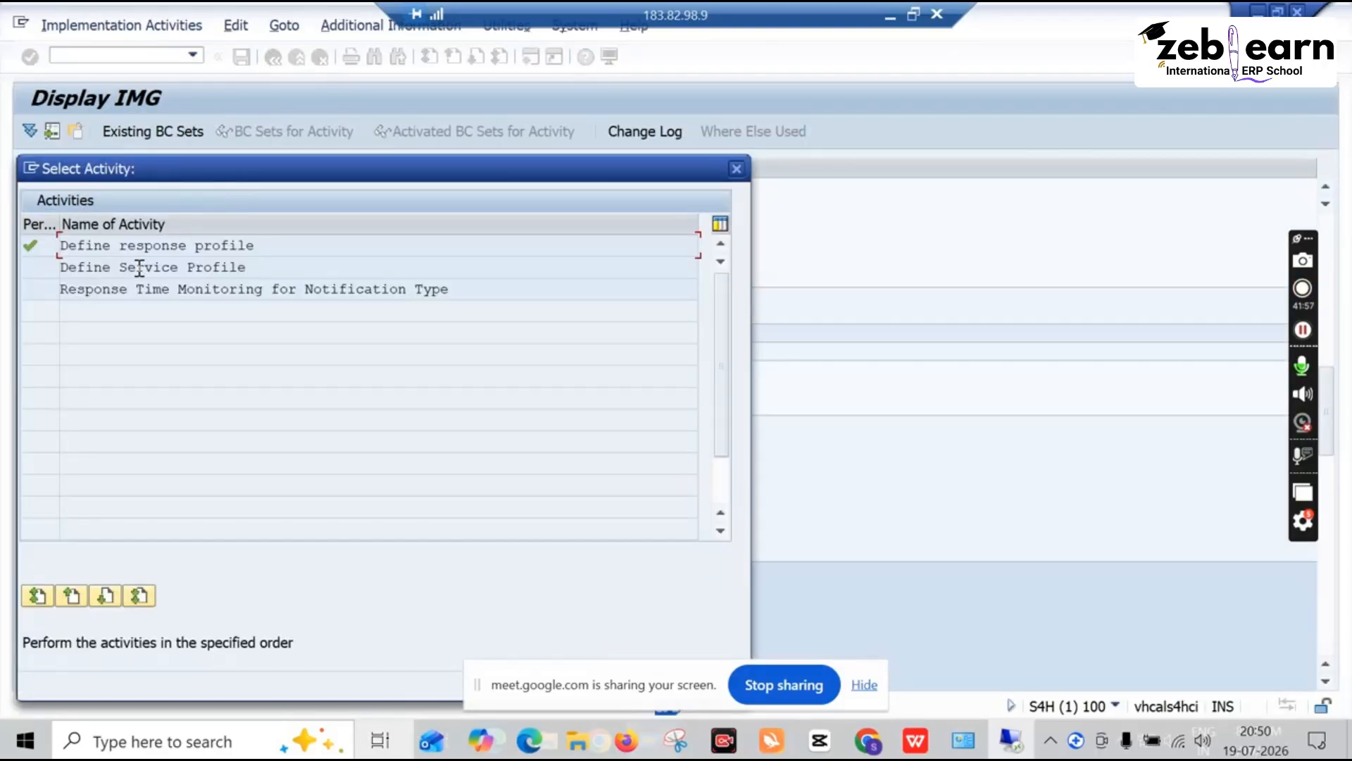
Review the service profiles under Define Service Profile, including the PM notifications entry
double_click(134, 270)
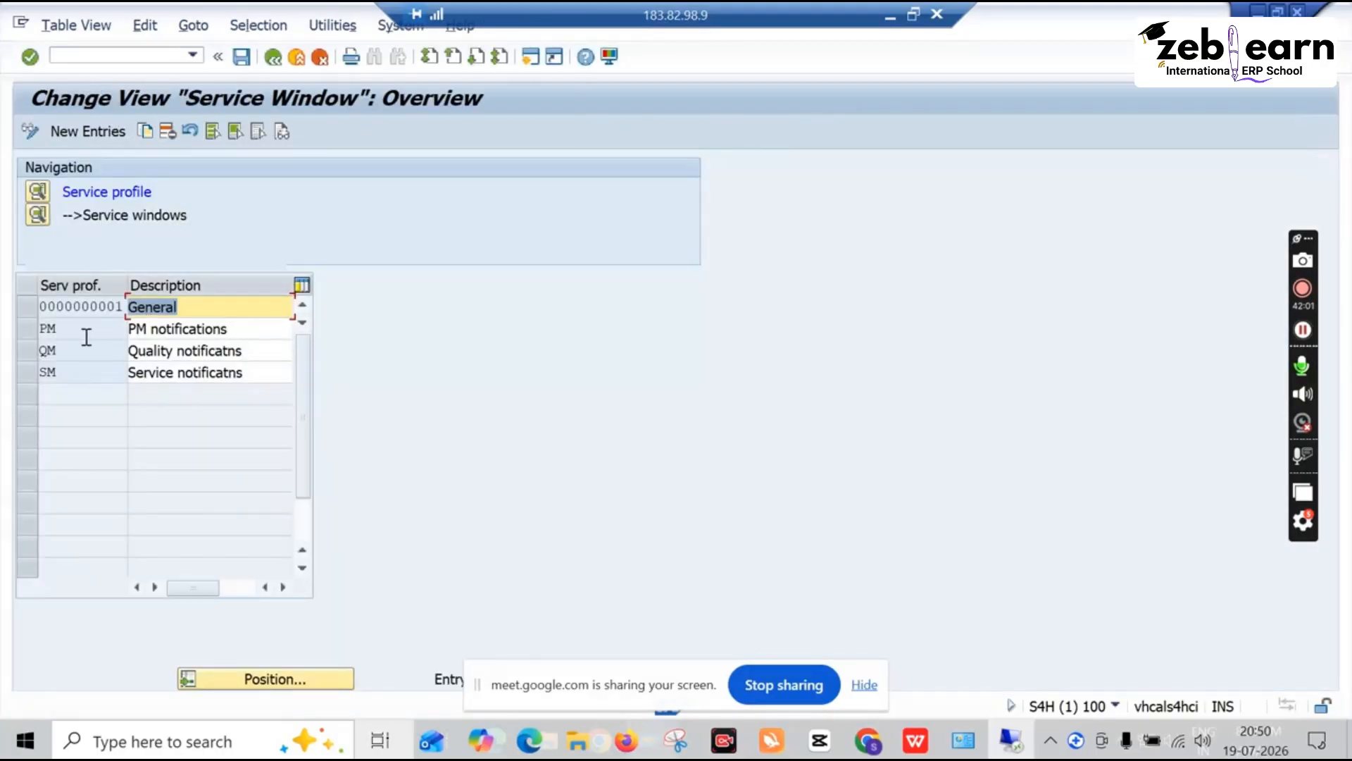
click(52, 333)
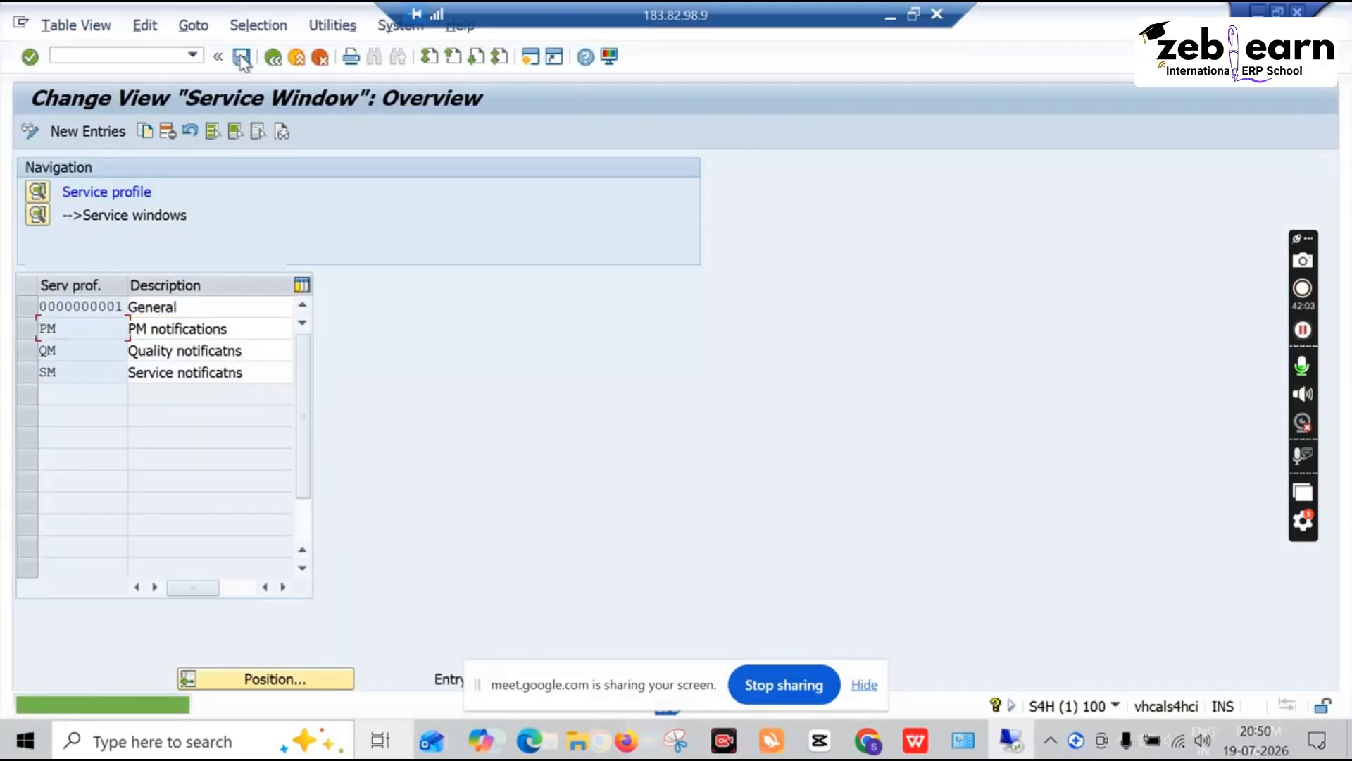
click(279, 55)
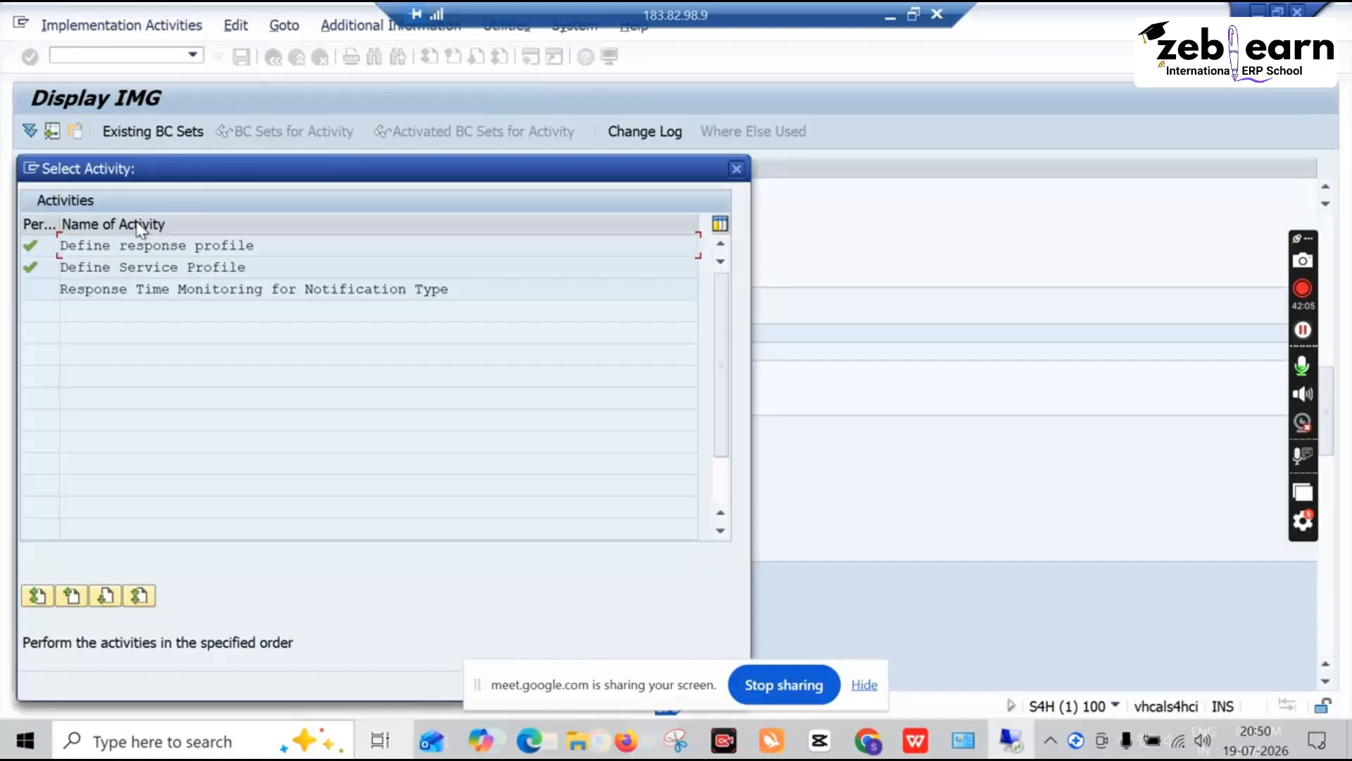
Open Response Time Monitoring for Notification Type and examine the service window assignments of types M1, Q1 and Q3
double_click(79, 290)
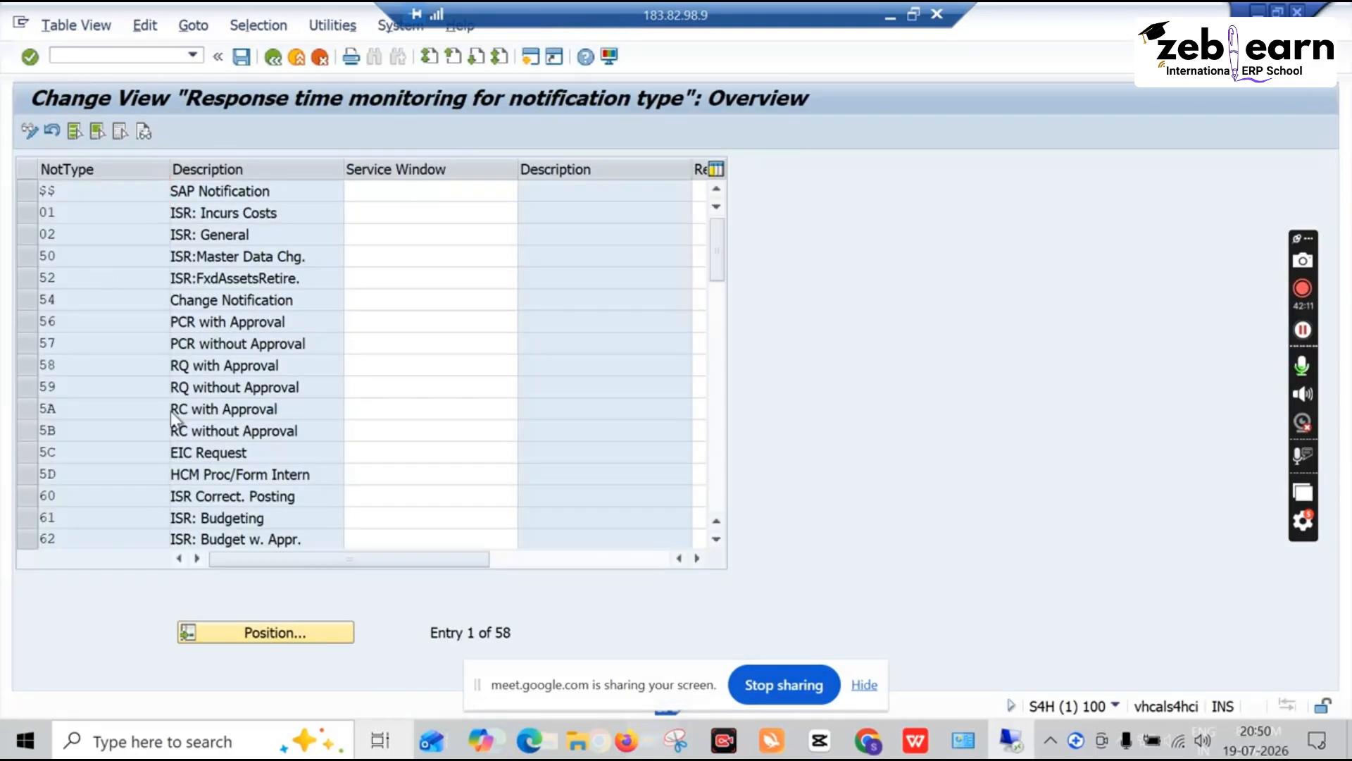
scroll(170, 411, down, 12)
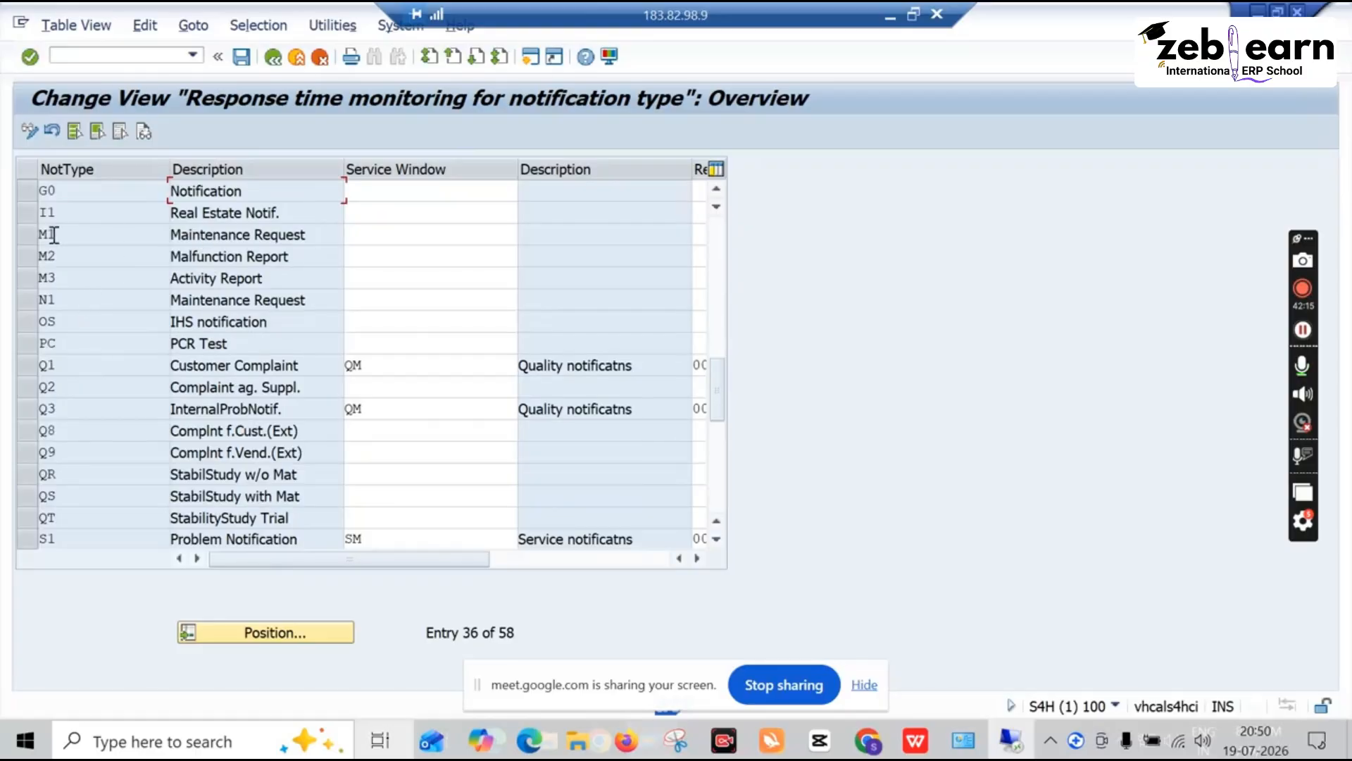
click(20, 235)
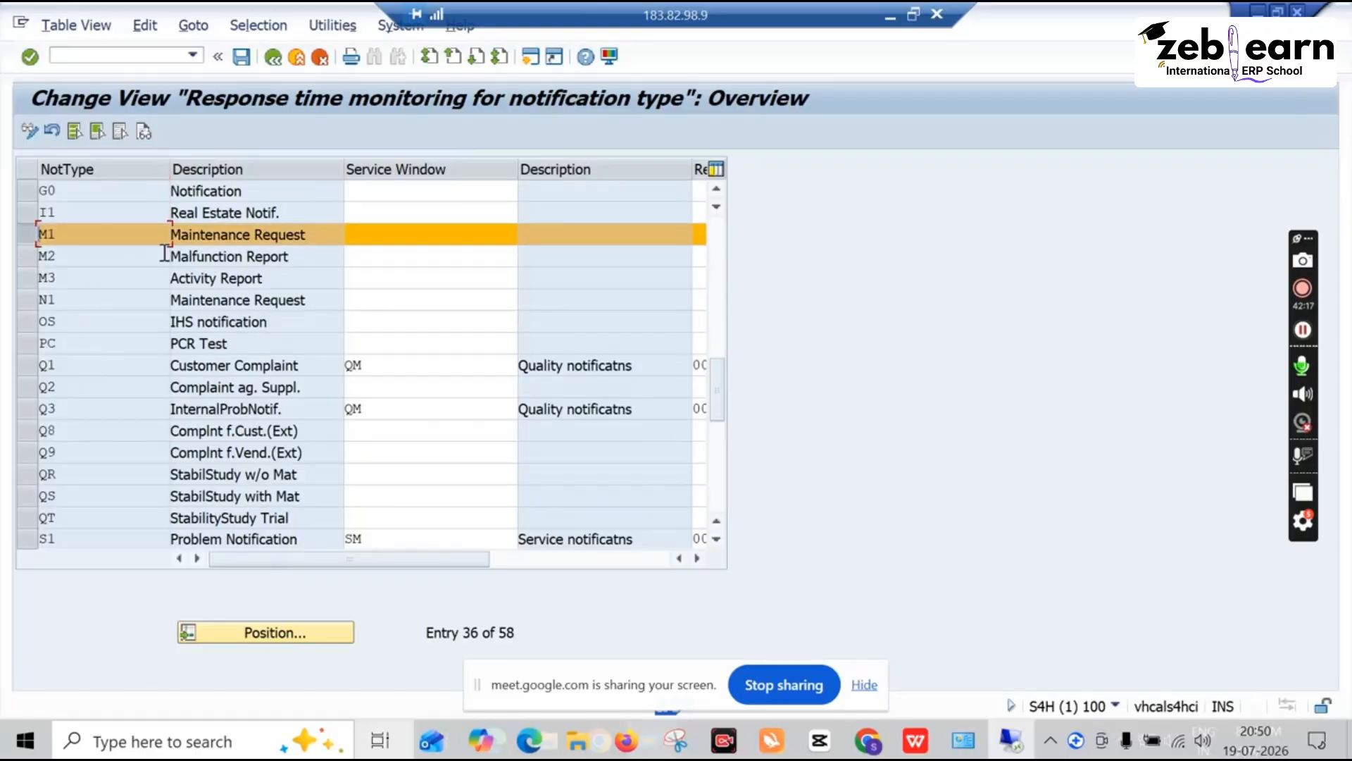
click(369, 240)
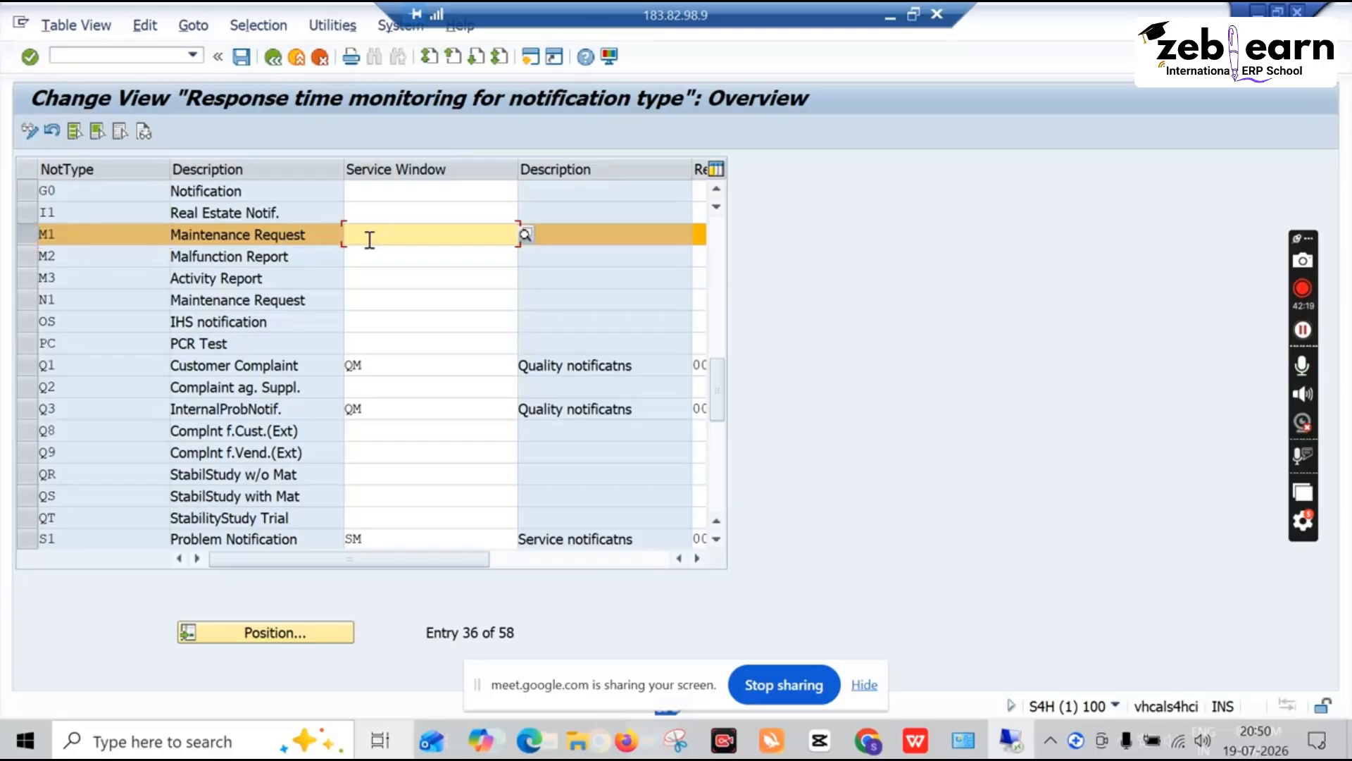
click(372, 368)
click(380, 407)
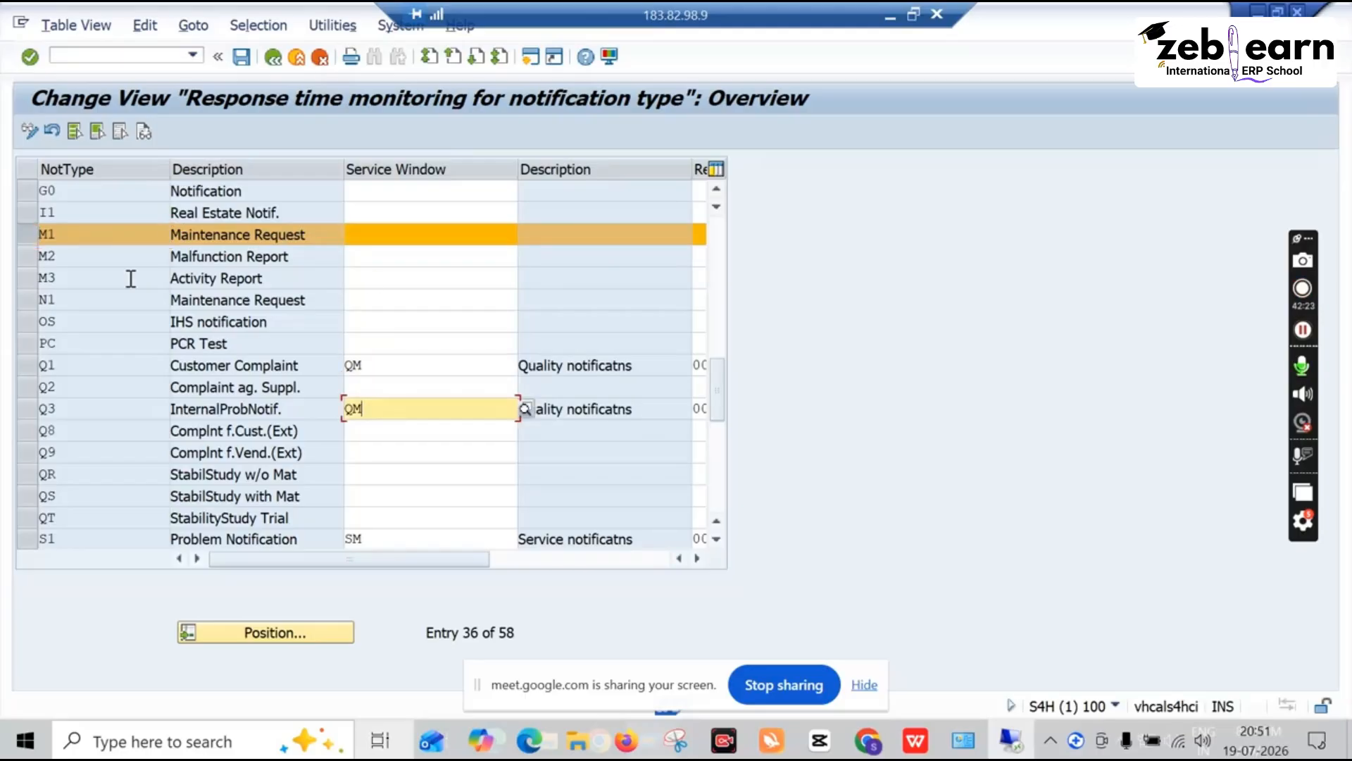
Check the service window fields of notification types M2, I1 and N1, and close the response monitoring activities
click(364, 249)
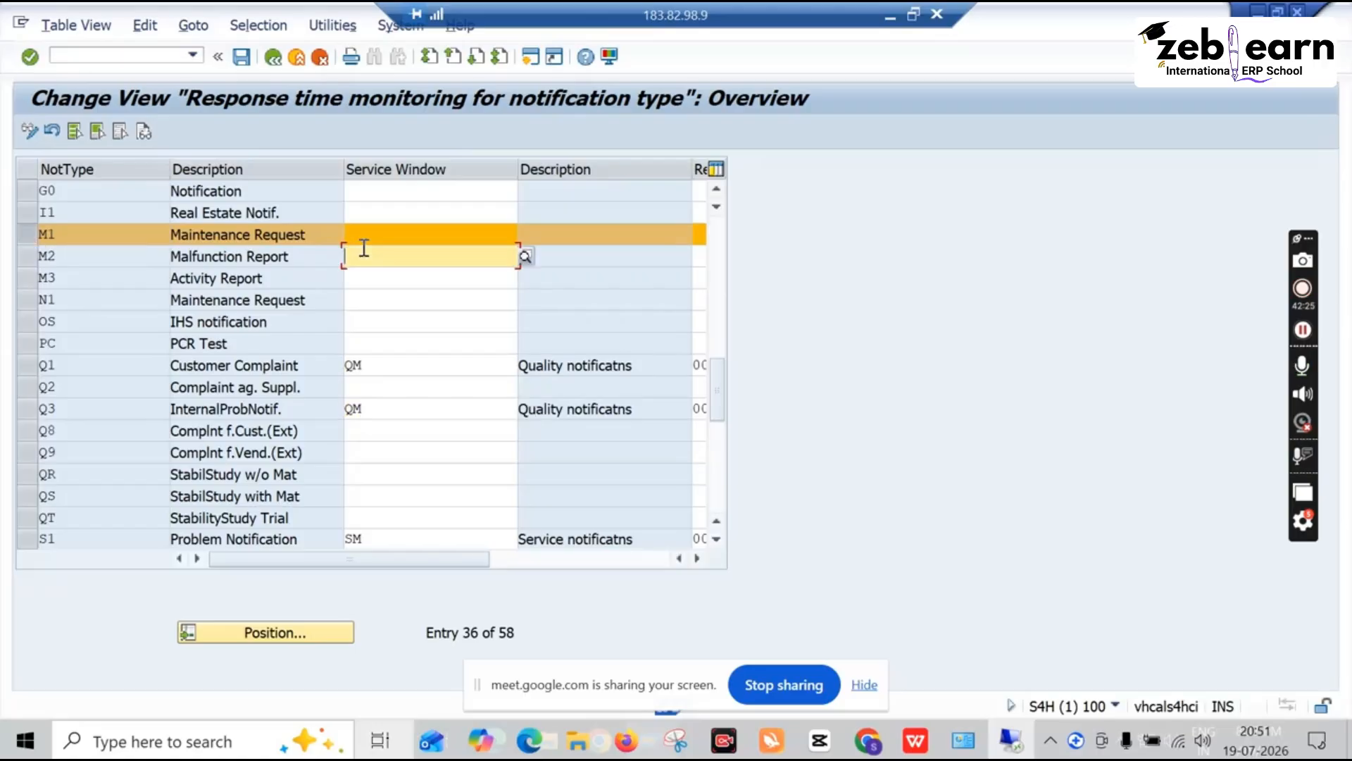
click(372, 216)
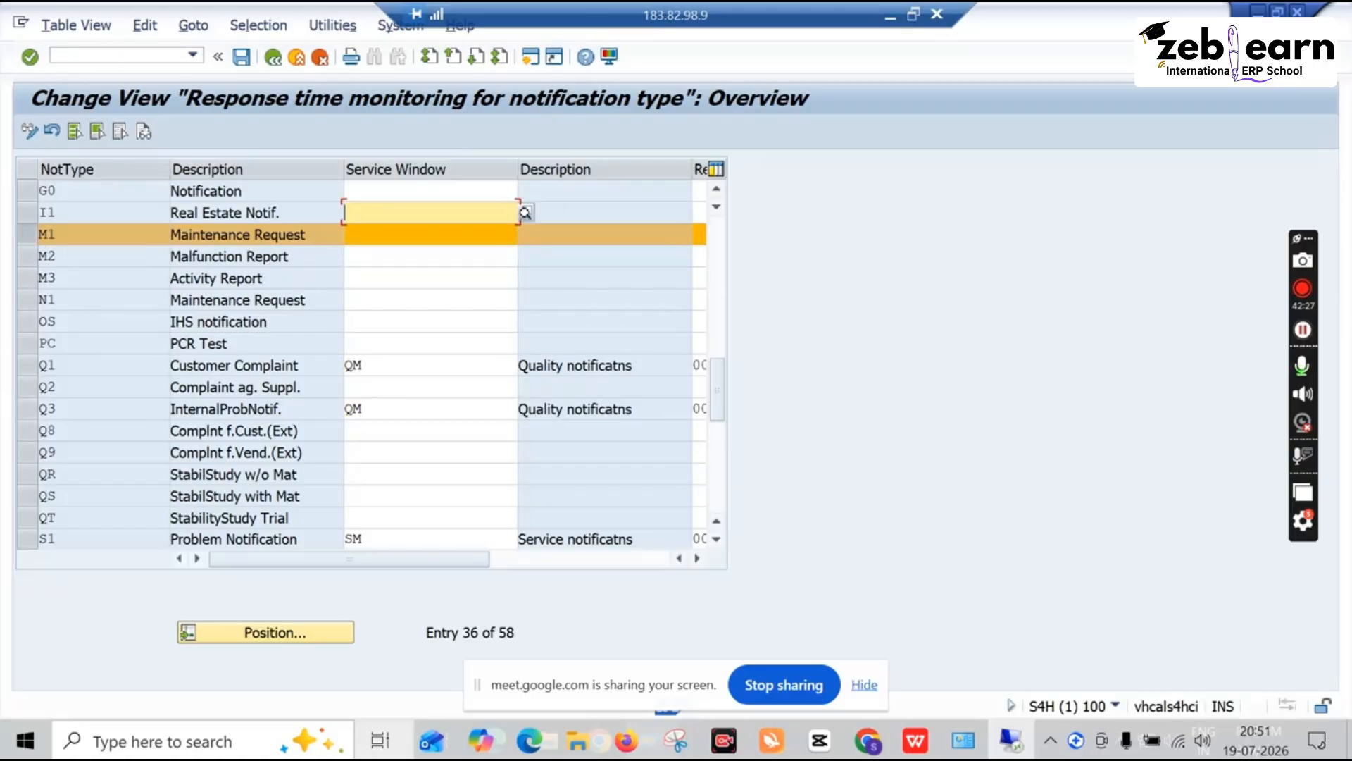
click(25, 298)
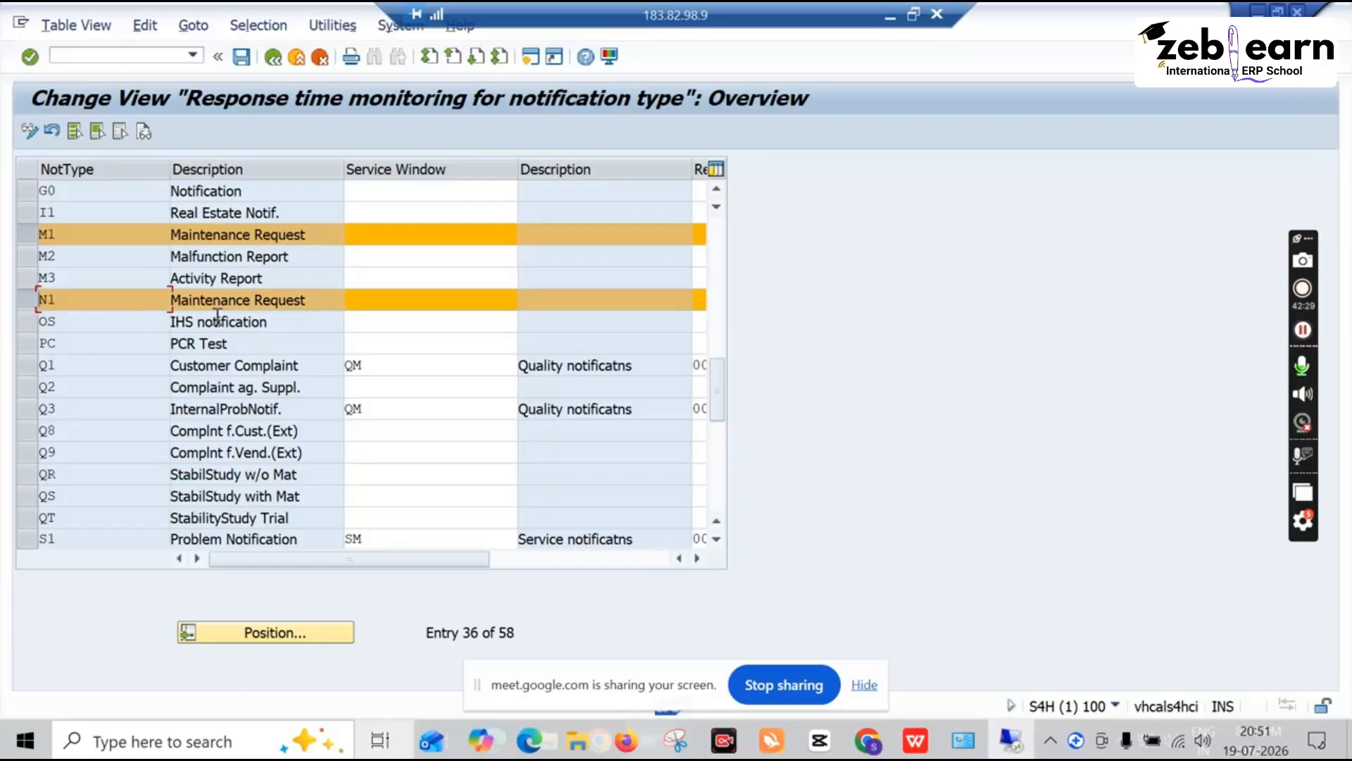
click(362, 301)
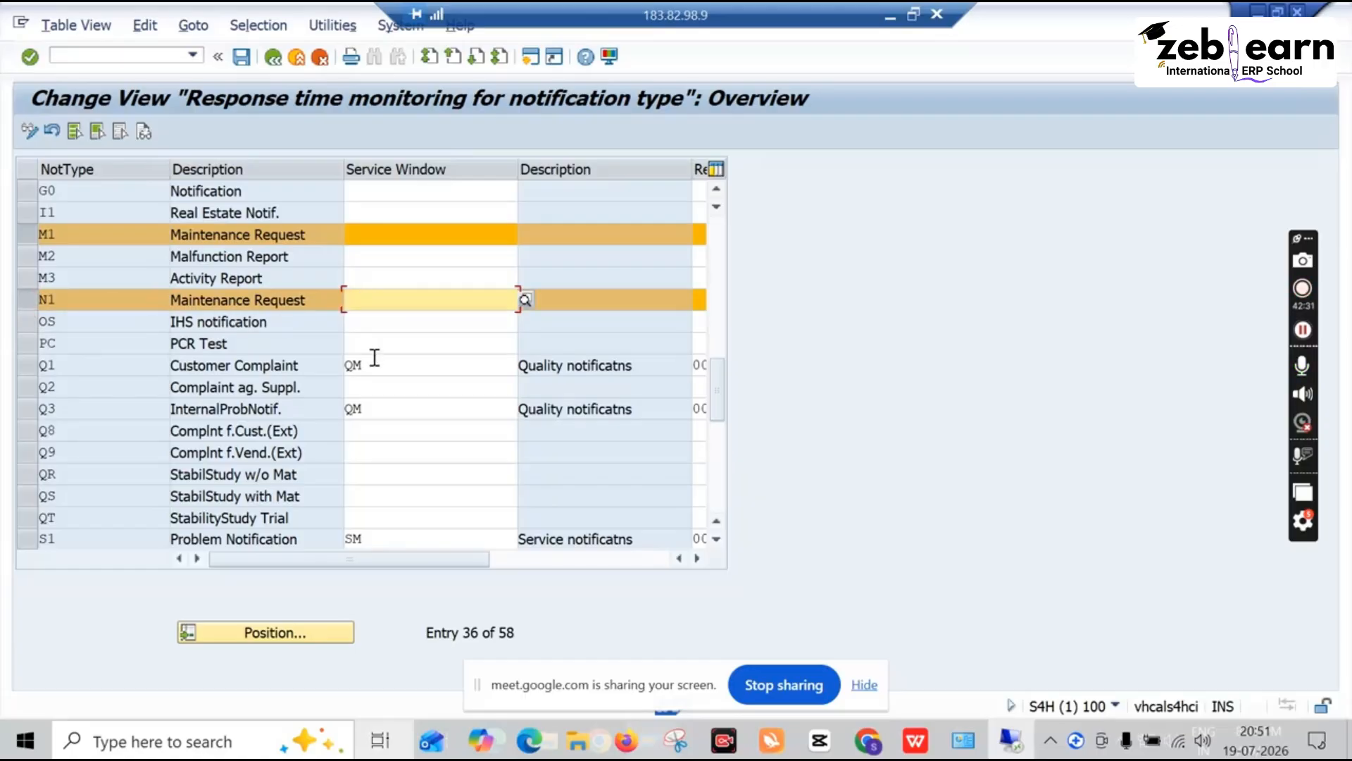
scroll(374, 365, down, 3)
scroll(374, 359, up, 5)
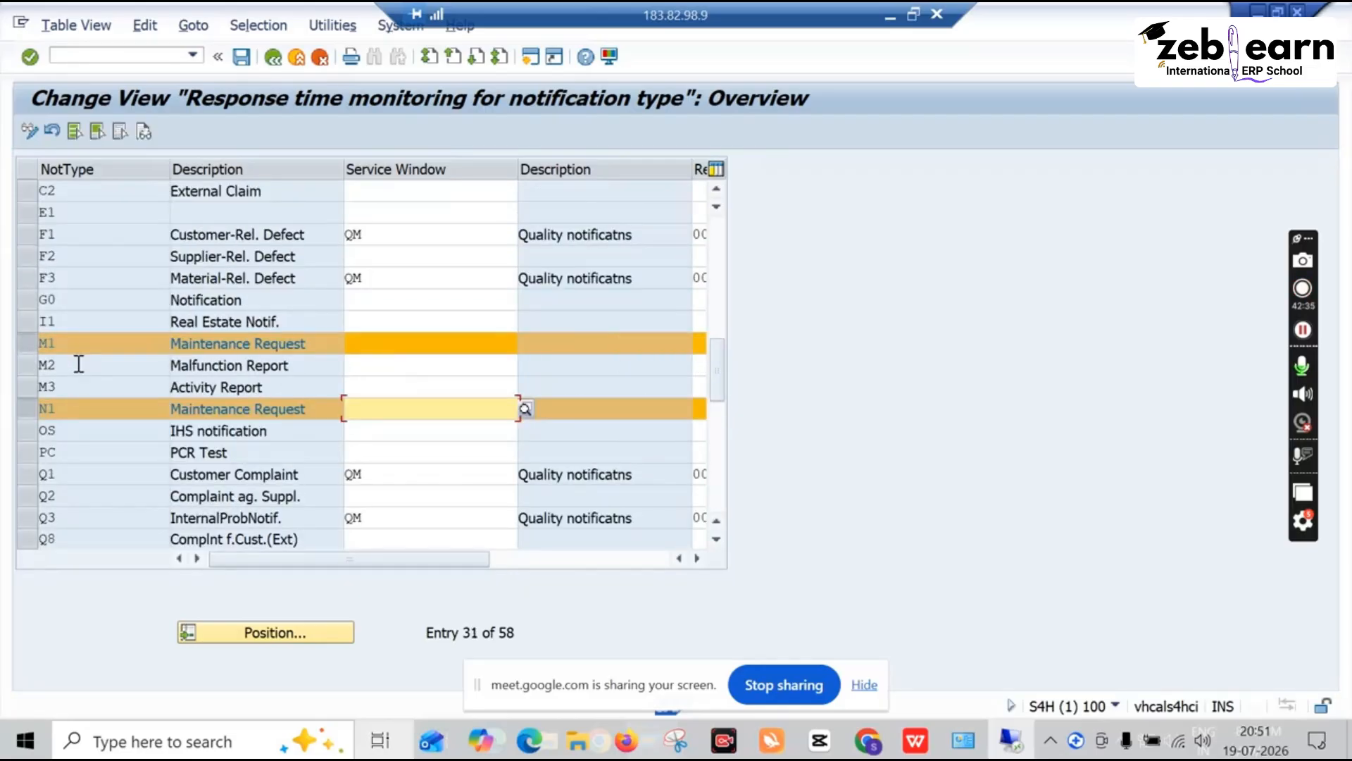
click(272, 58)
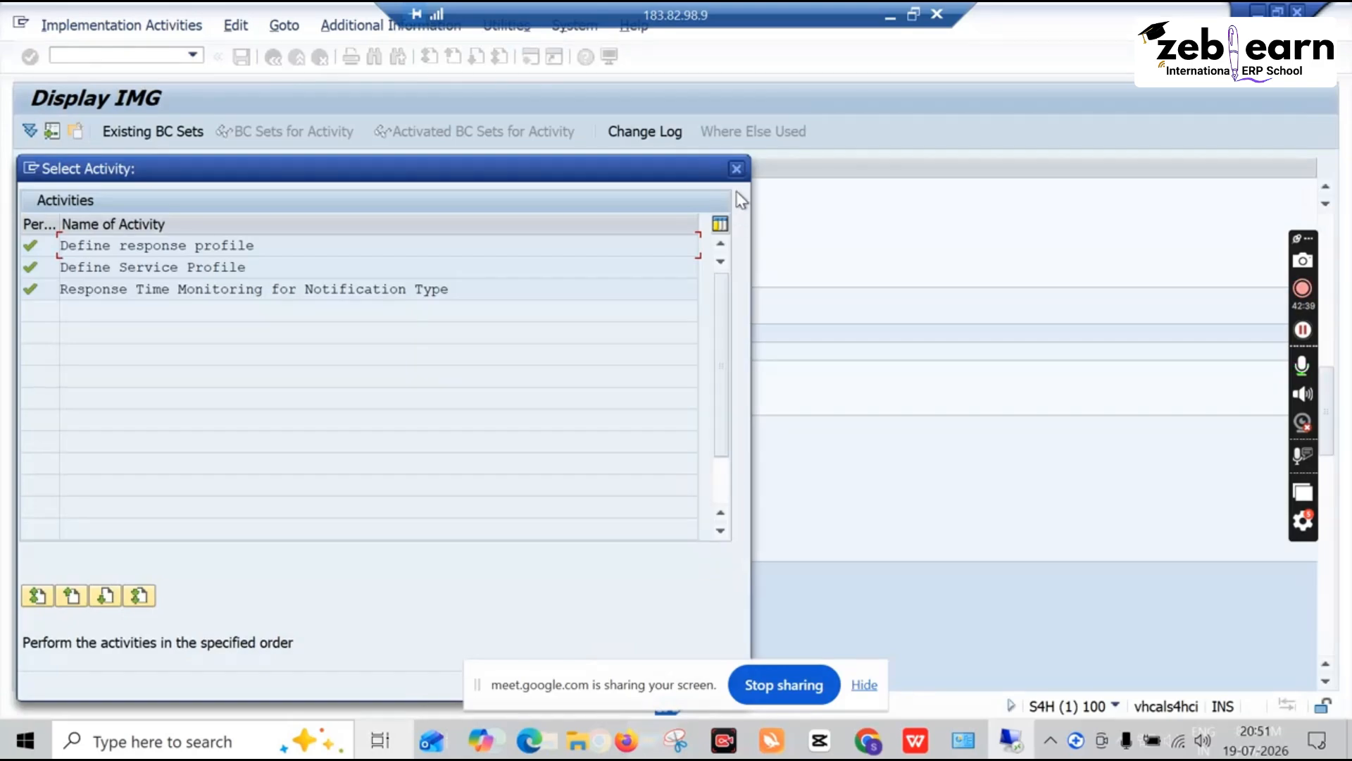
click(742, 169)
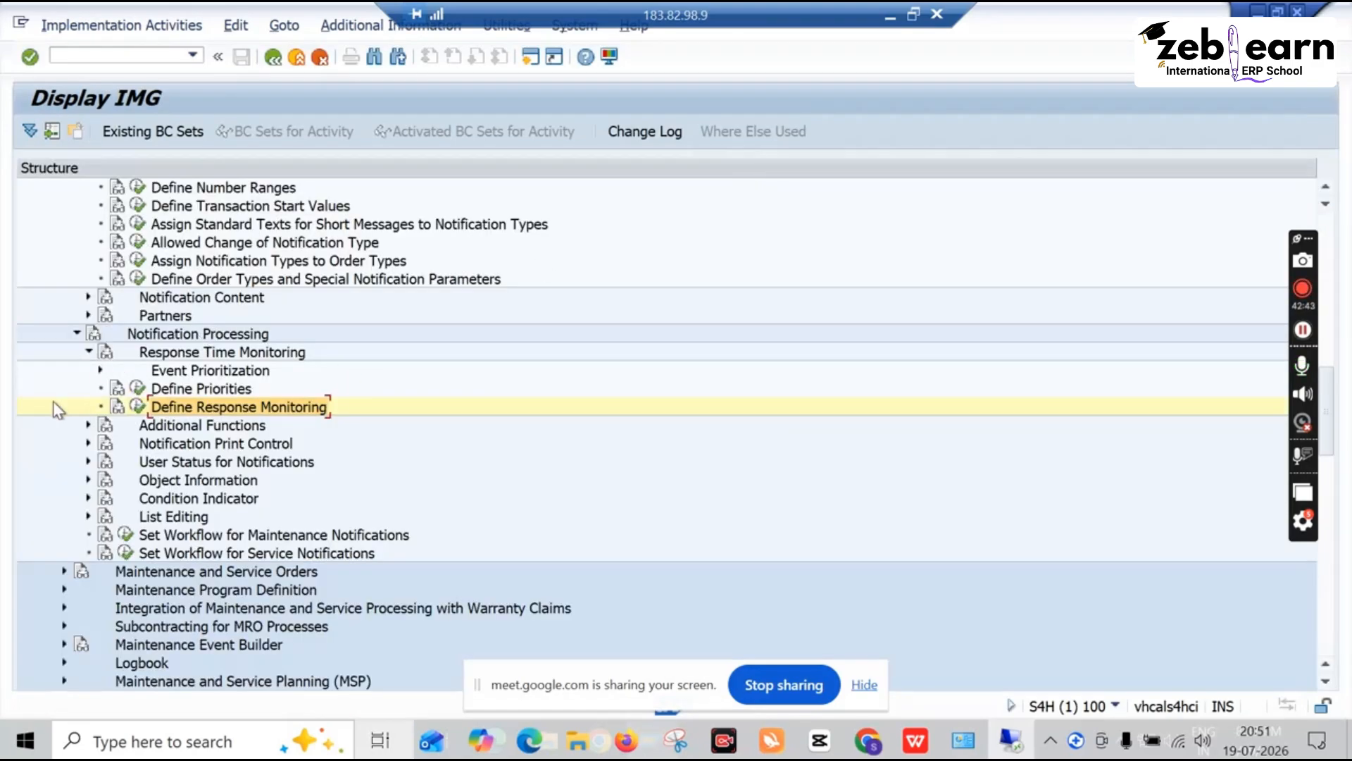
click(90, 353)
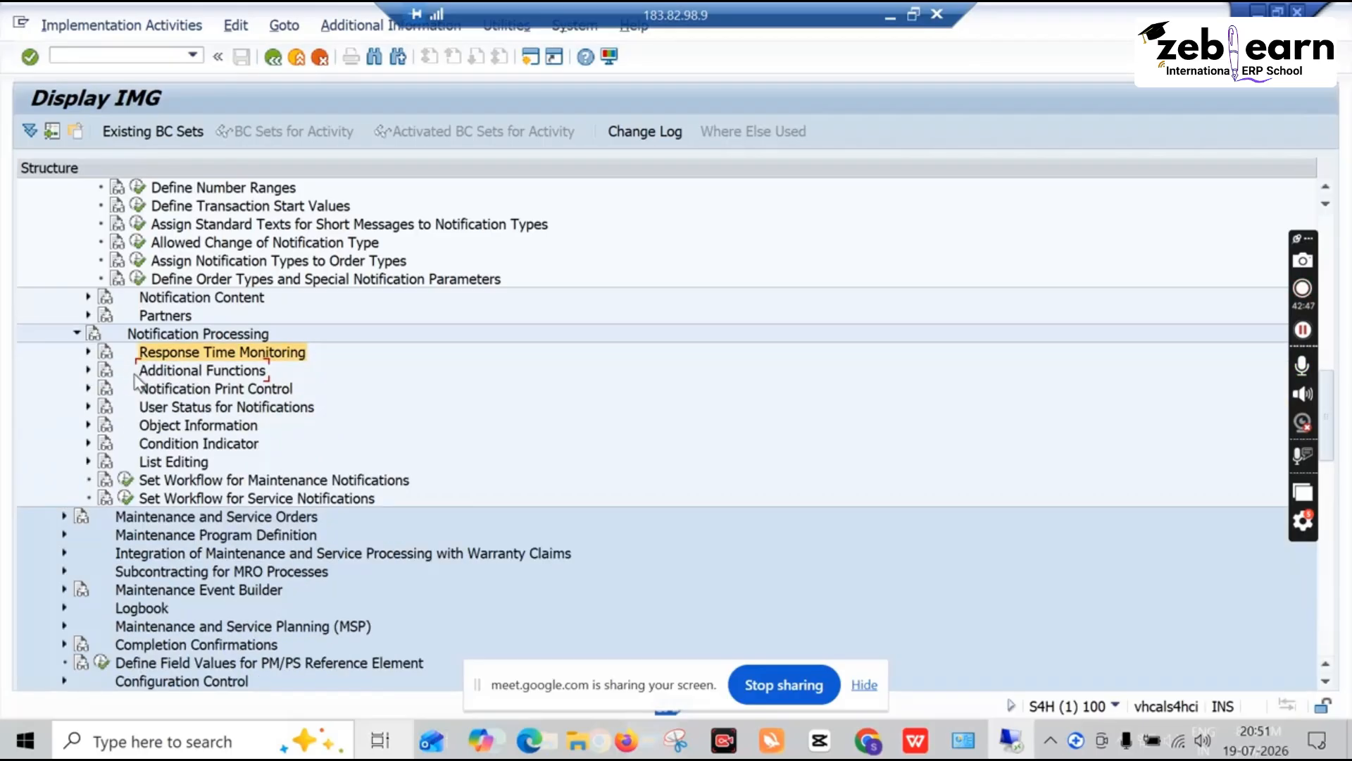
Open Define Follow-Up Functions under Additional Functions > Define Action Box and browse the list of notification types
click(89, 369)
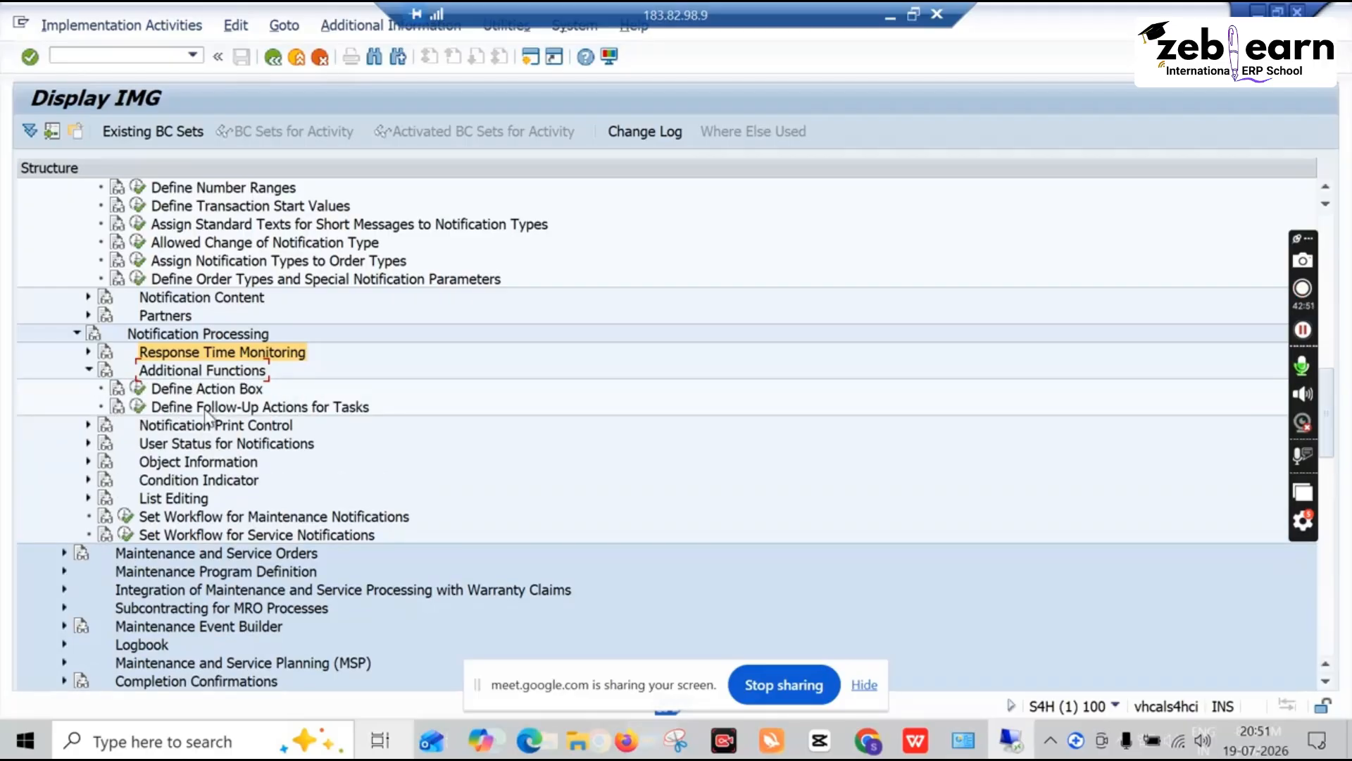
click(138, 389)
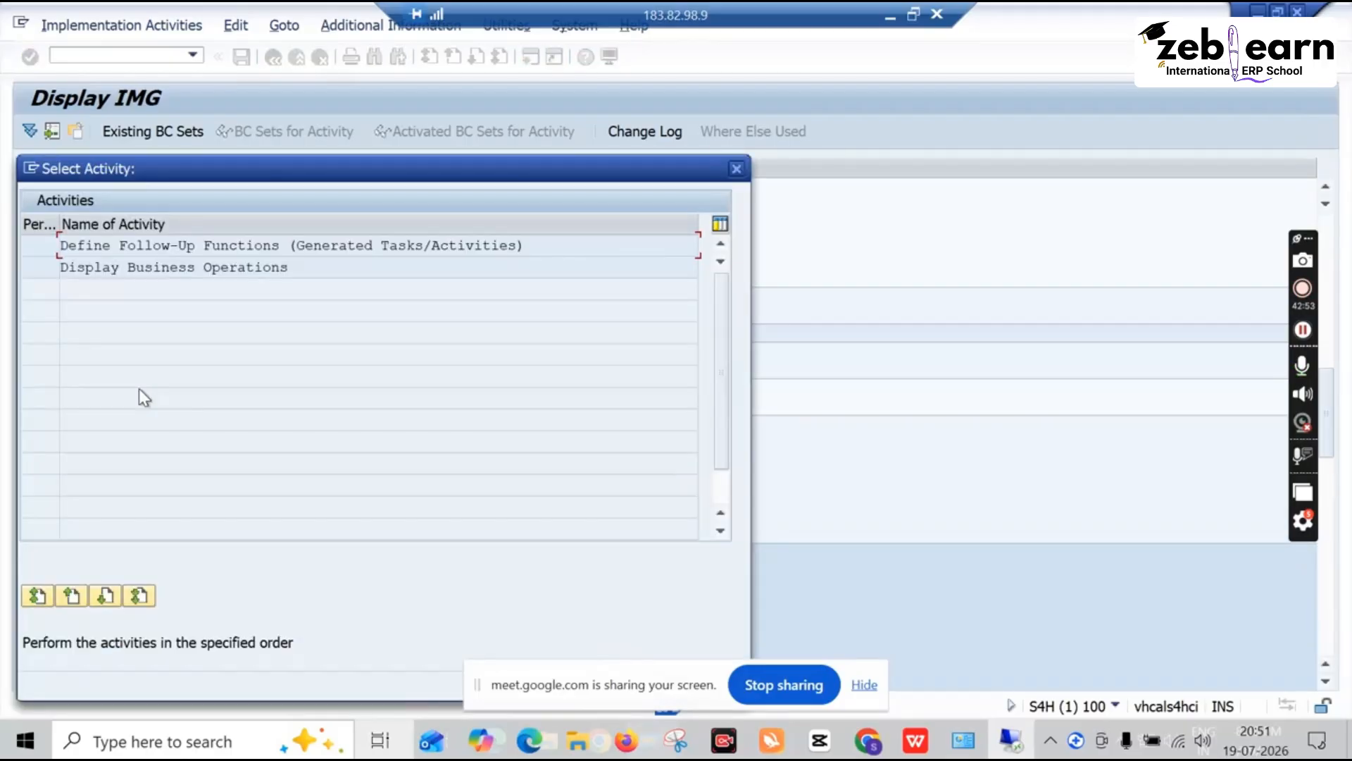
double_click(134, 246)
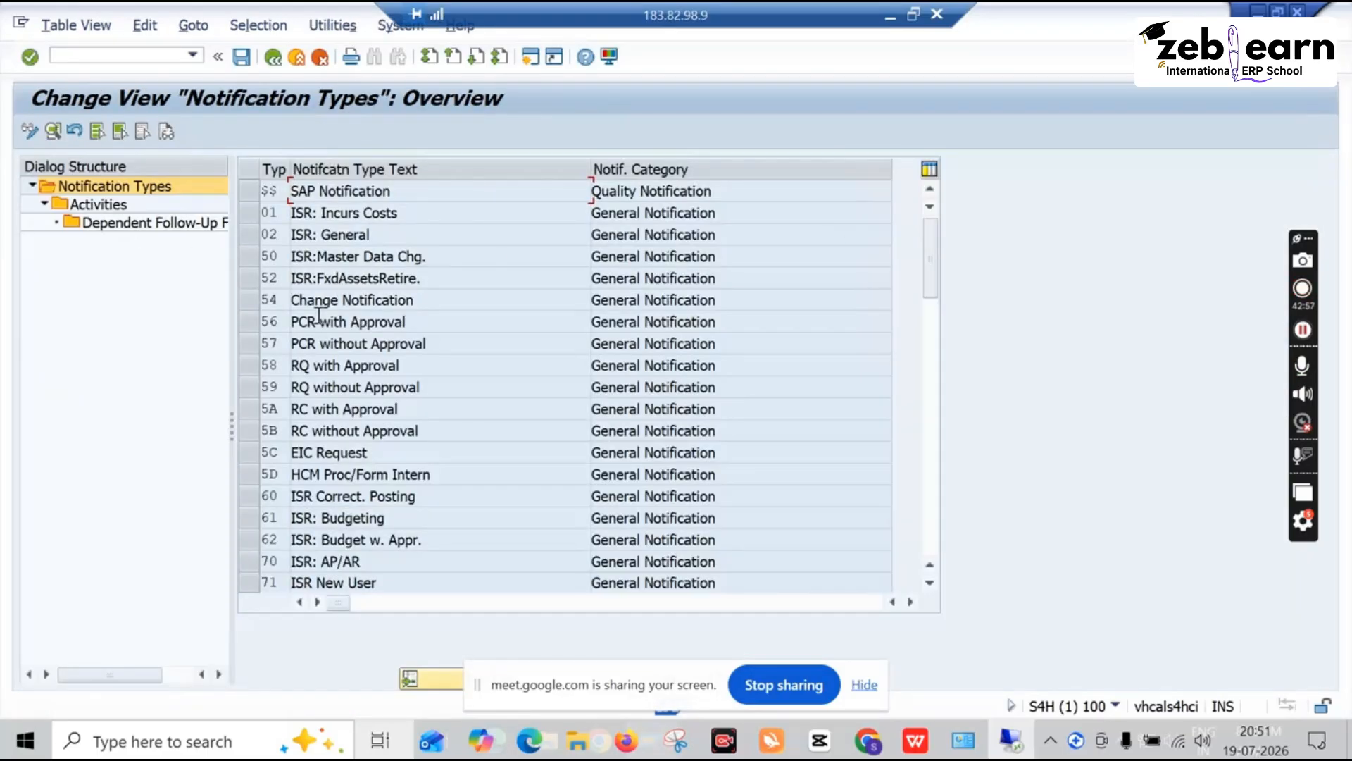
scroll(455, 425, down, 5)
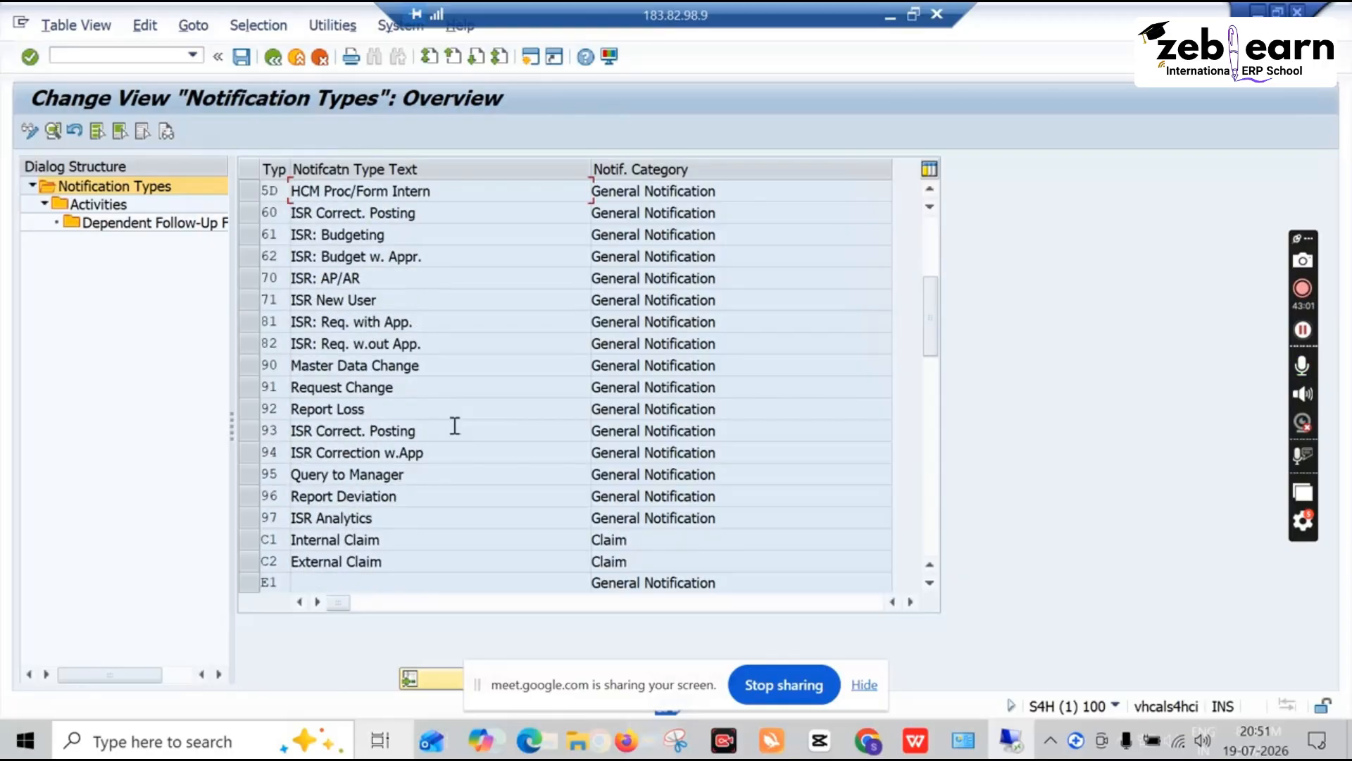
scroll(455, 425, up, 1)
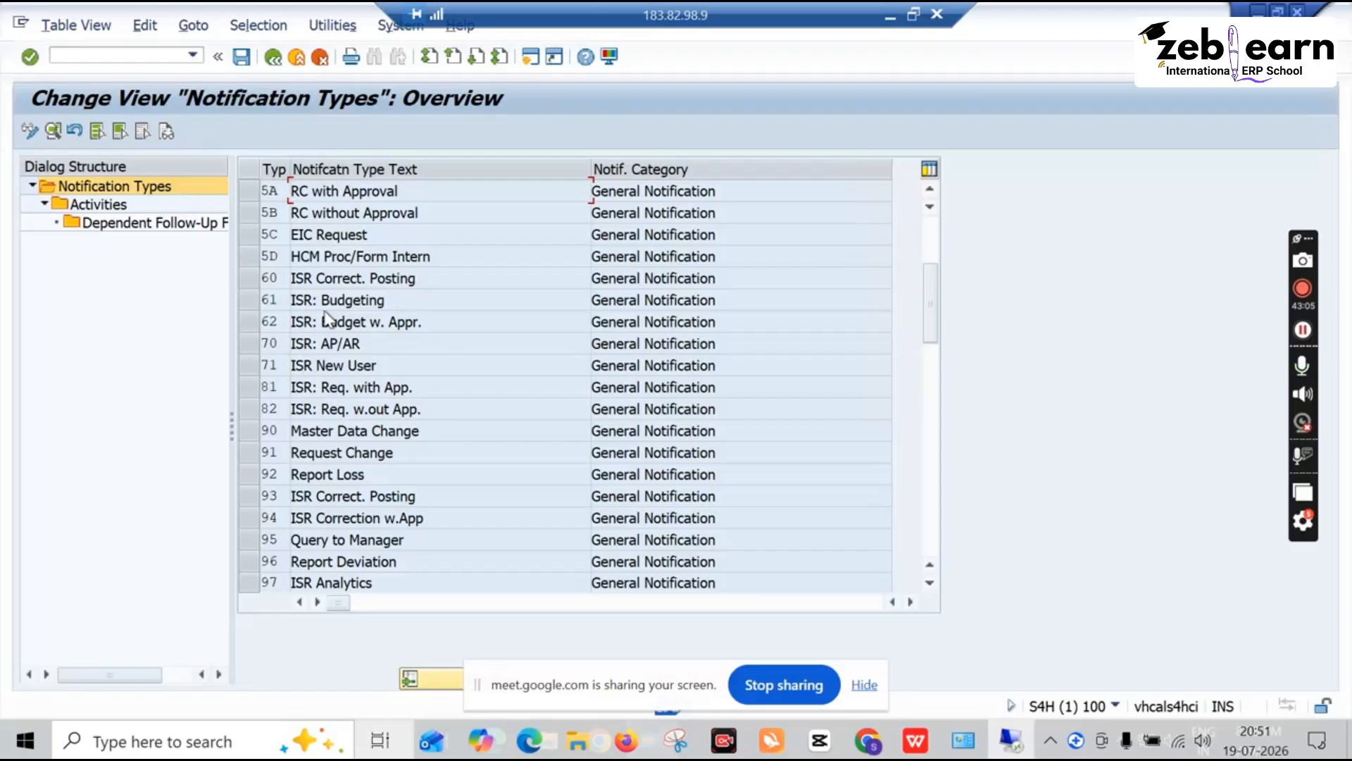
Check the dependent follow-up functions of notification type 5A, RC with Approval, and return to the action box activity list
click(251, 193)
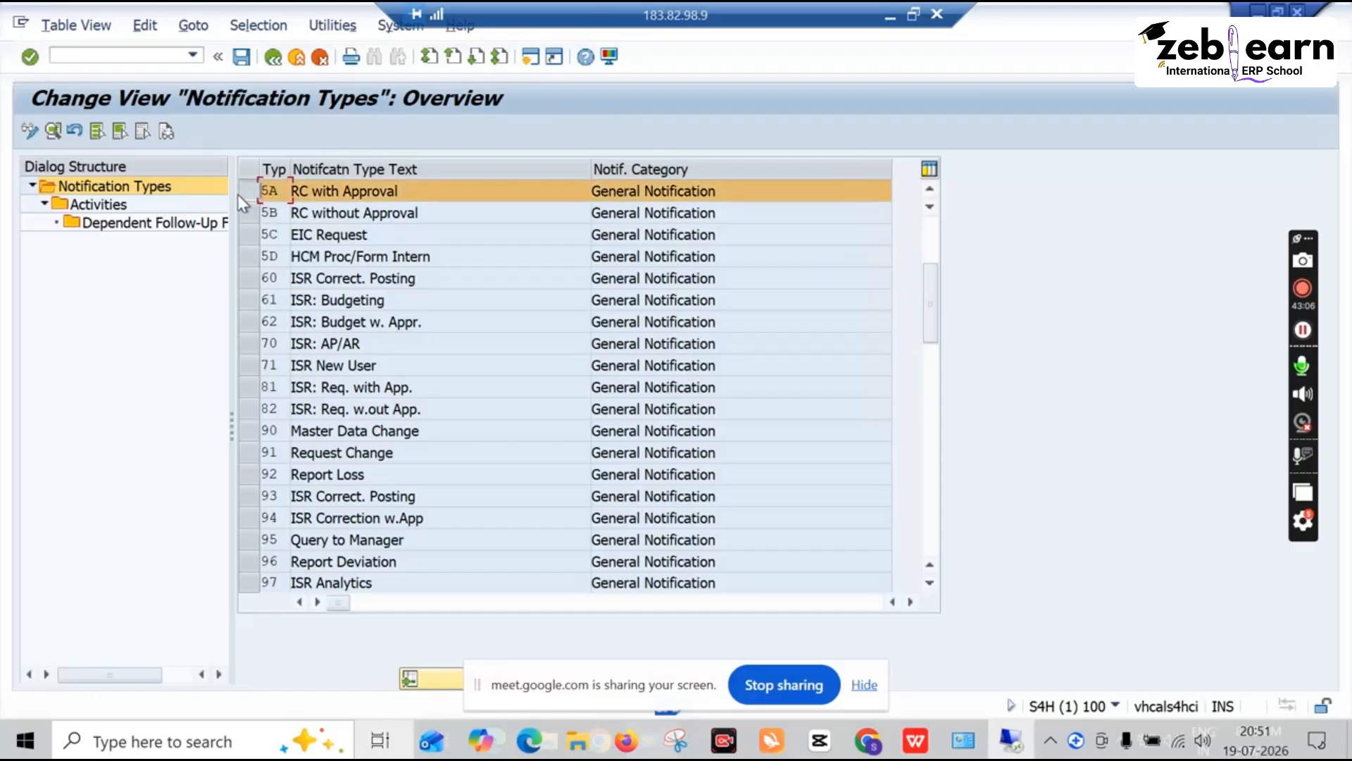
double_click(121, 222)
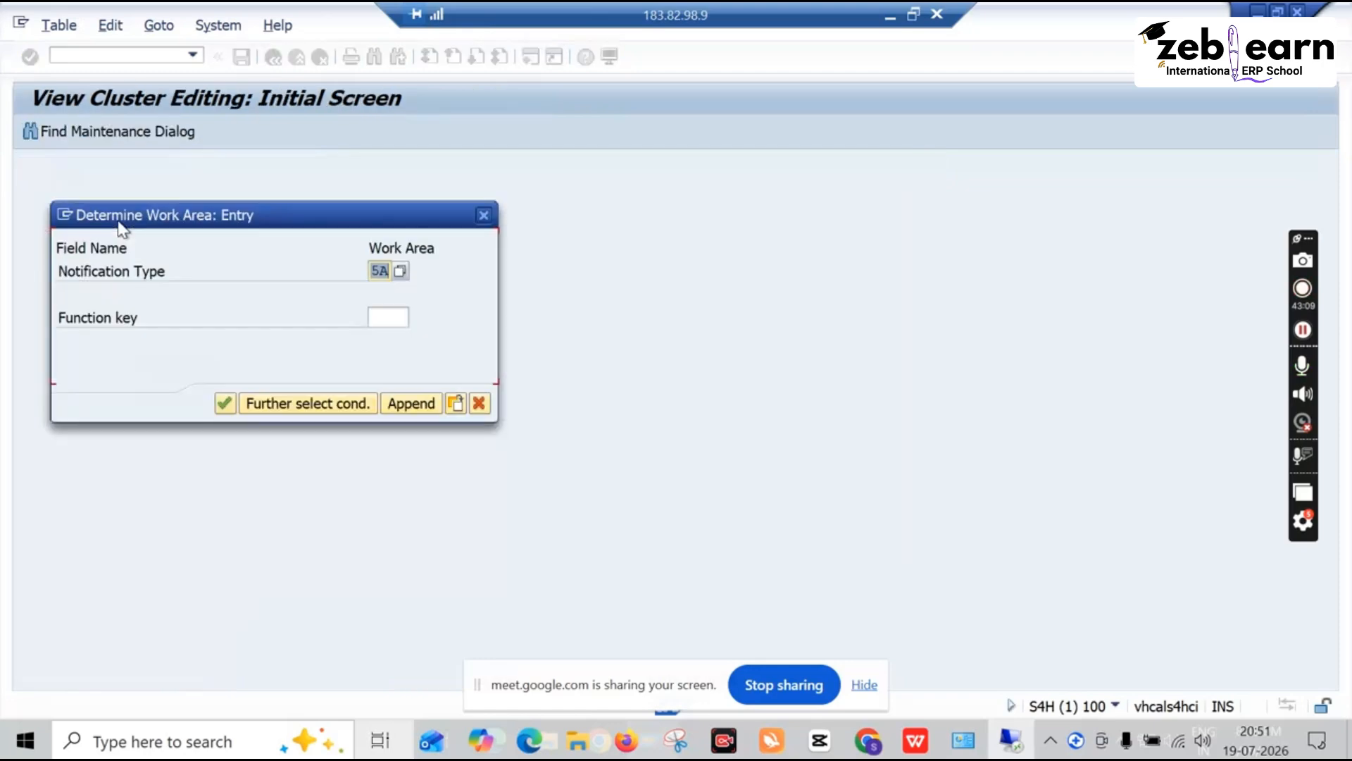
click(225, 404)
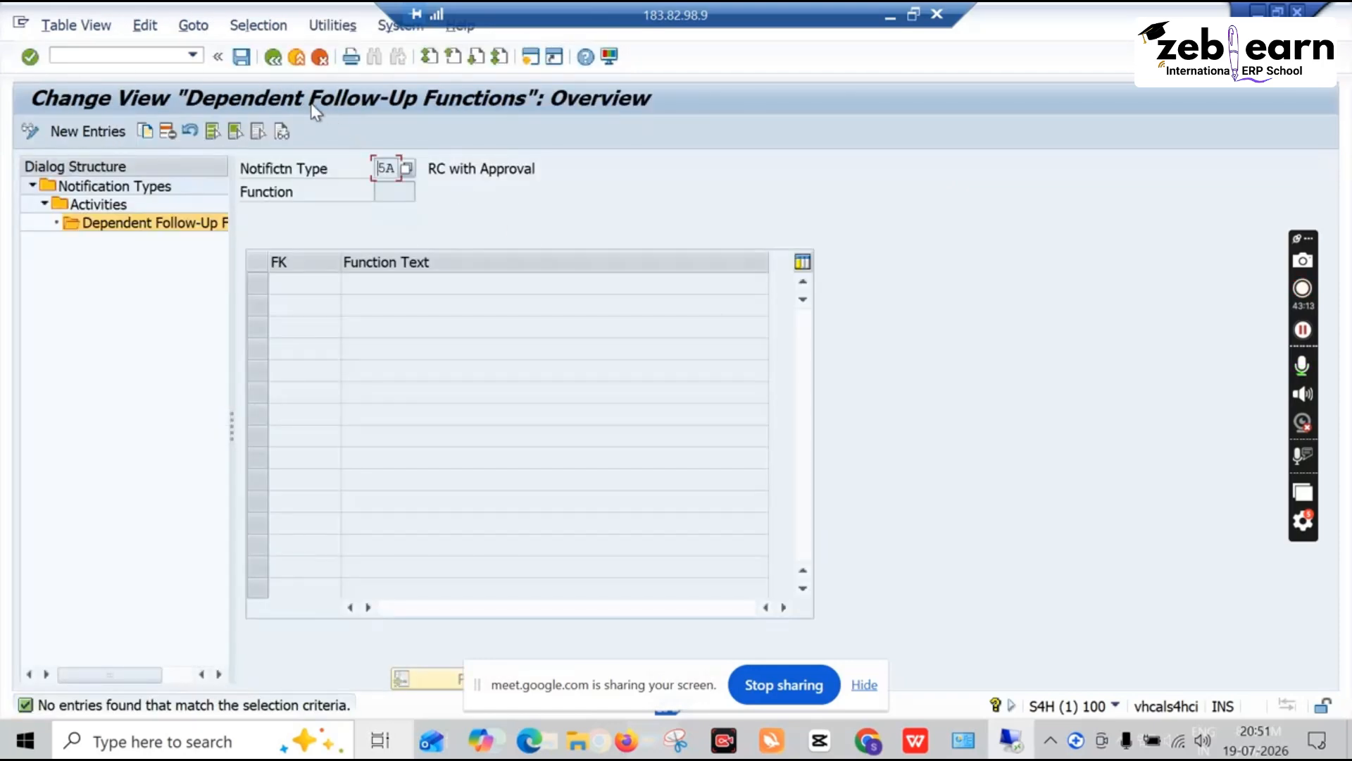
click(273, 59)
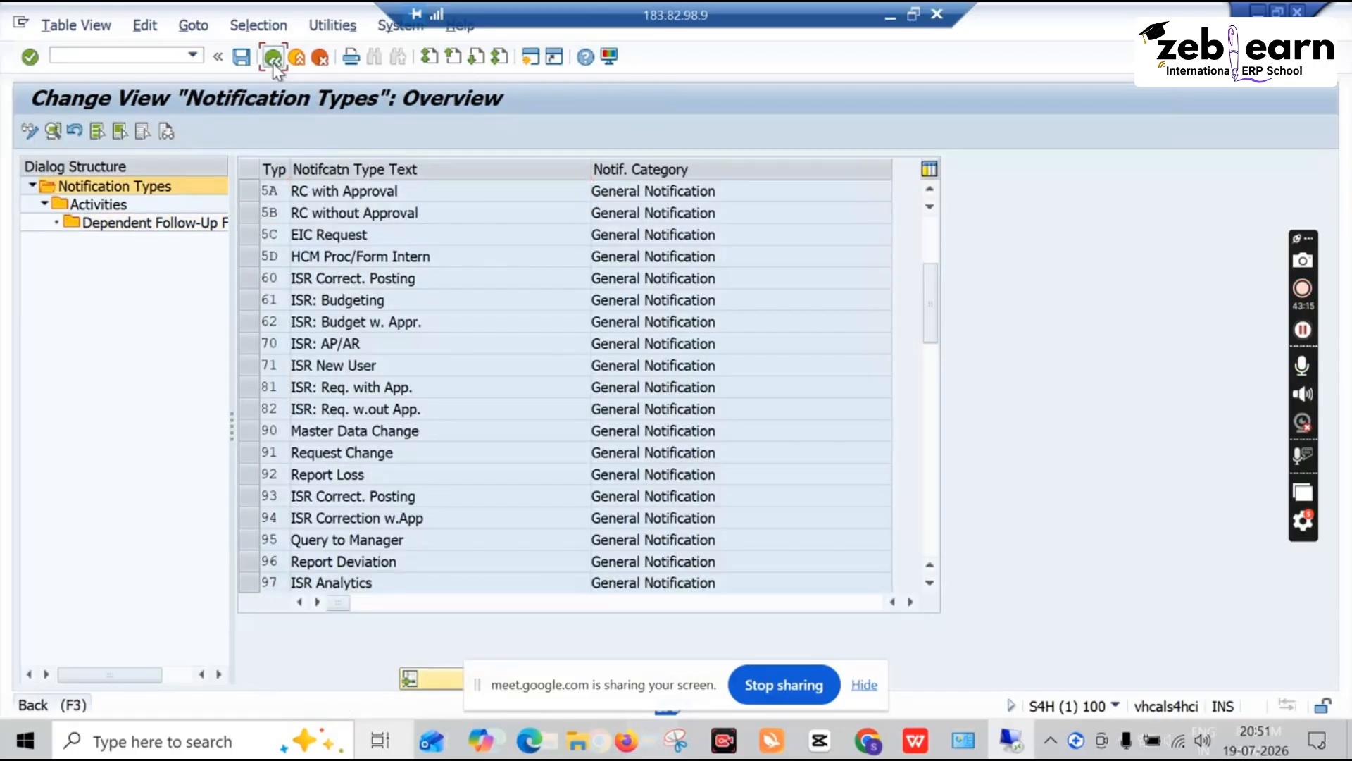
click(273, 62)
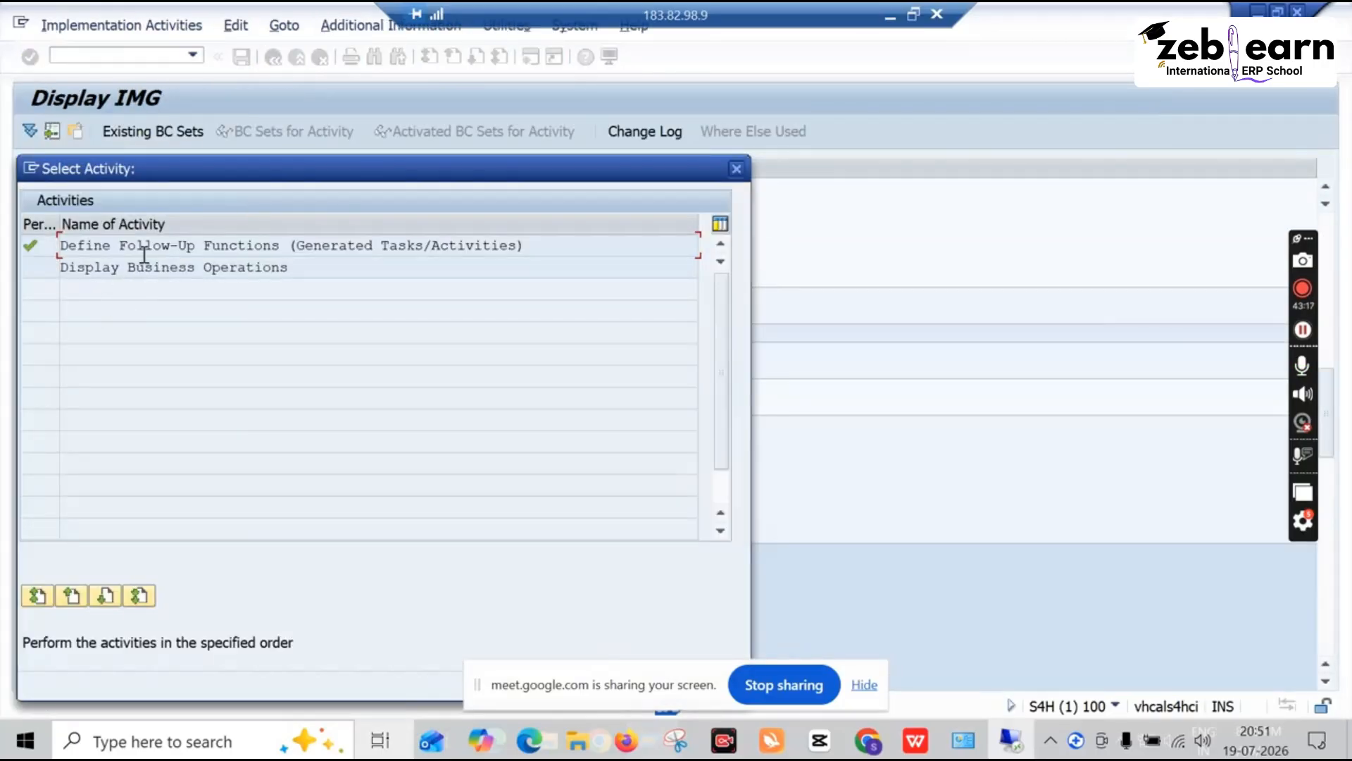
double_click(155, 252)
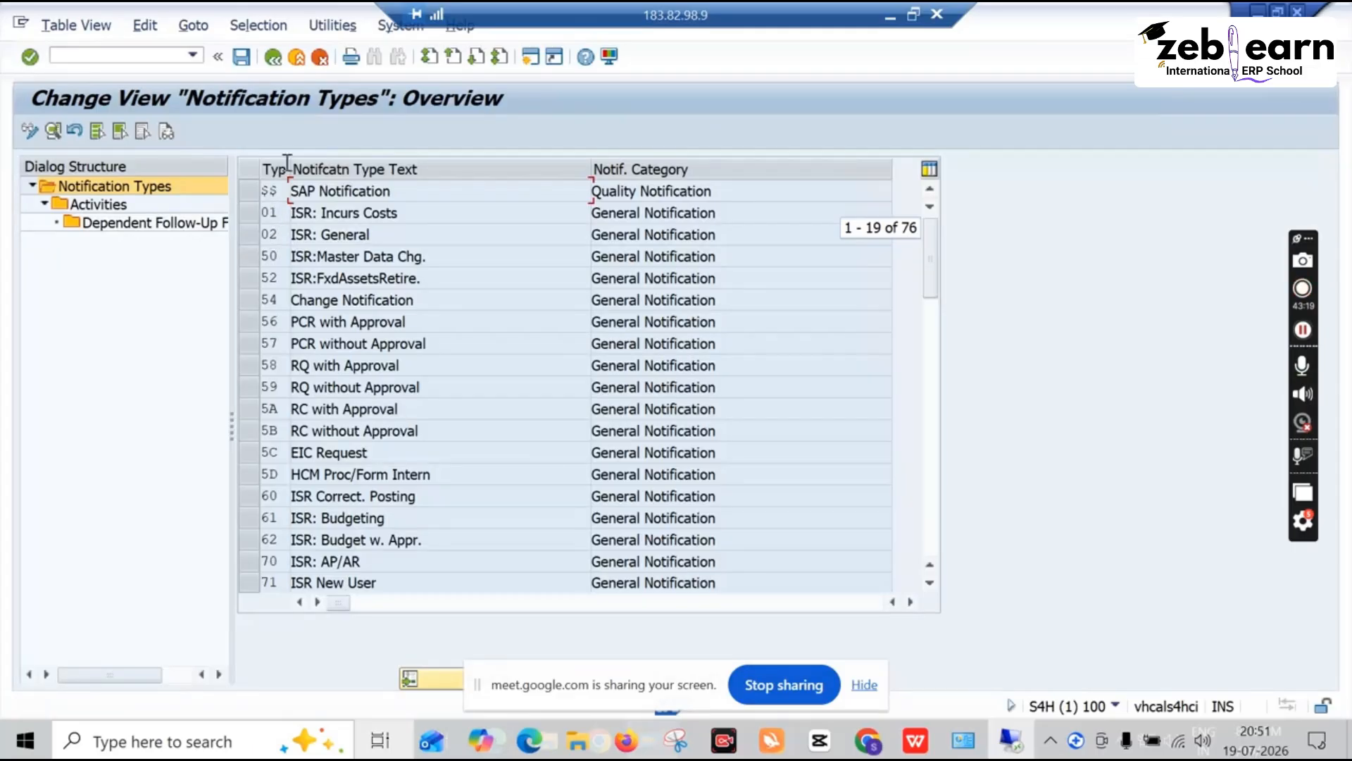
click(273, 58)
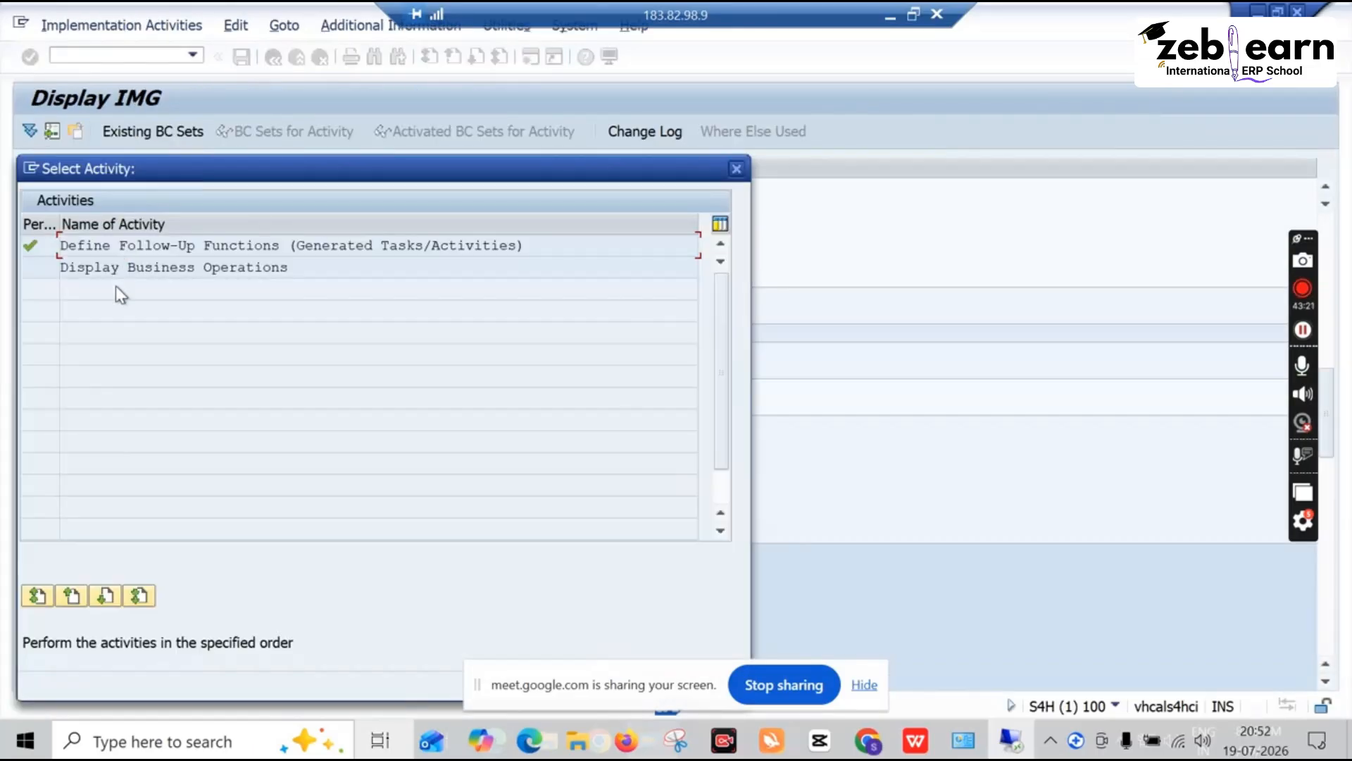
Review the business transactions under Display Business Operations and close the Define Action Box activities
double_click(110, 272)
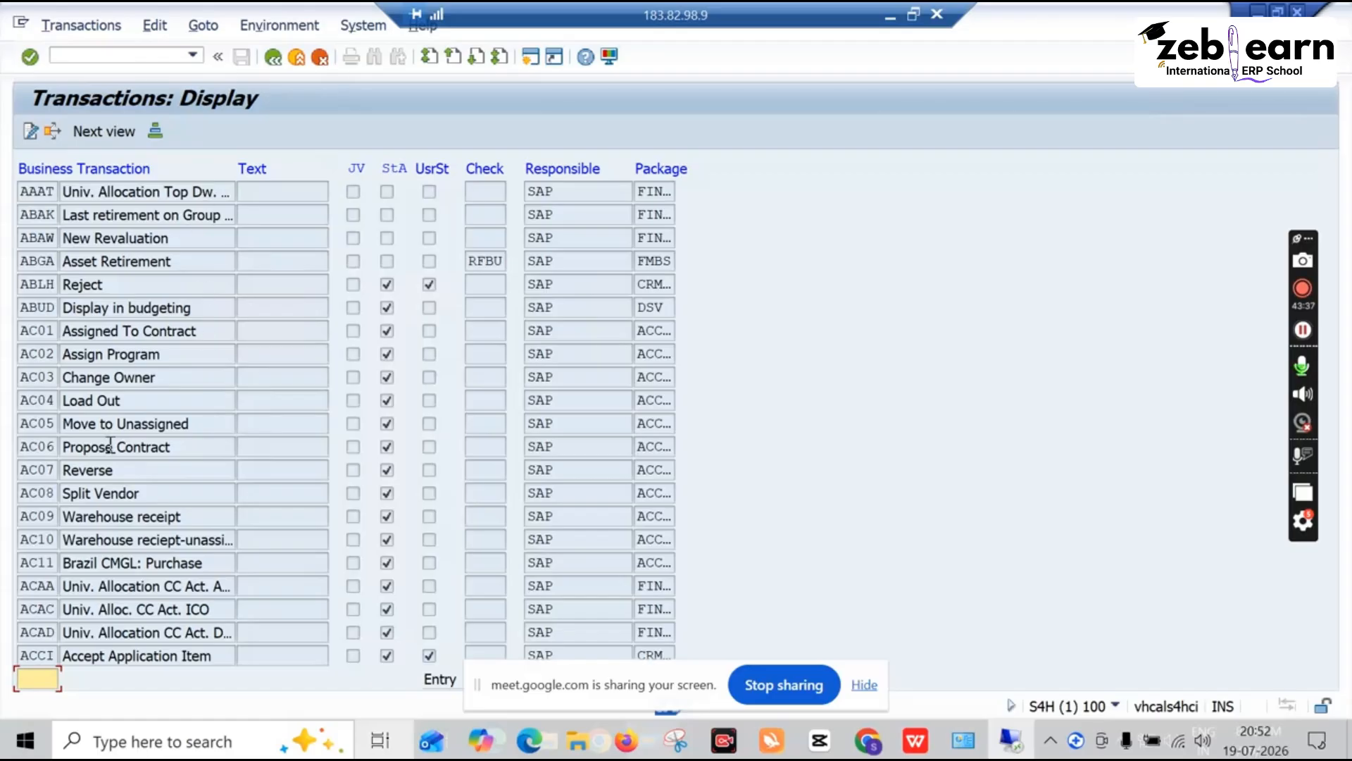
click(276, 58)
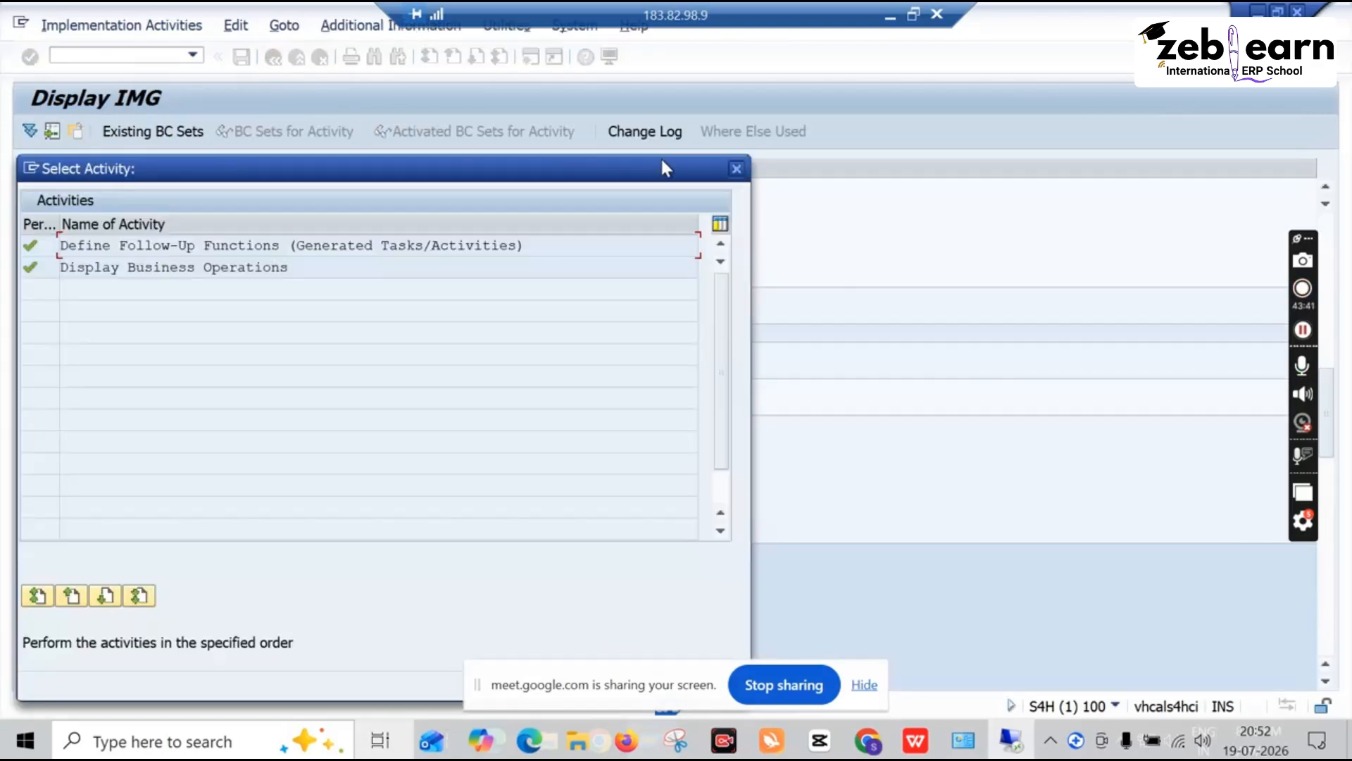
click(735, 169)
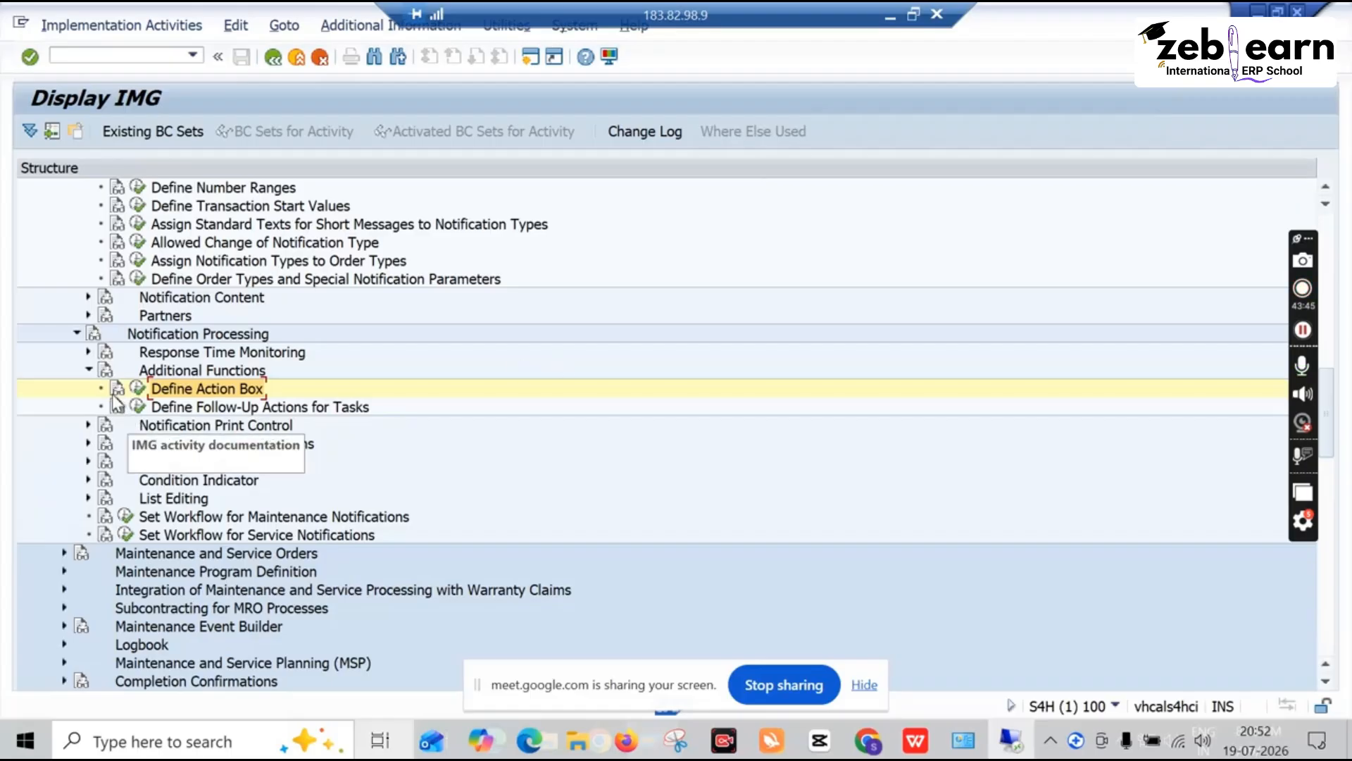
click(89, 370)
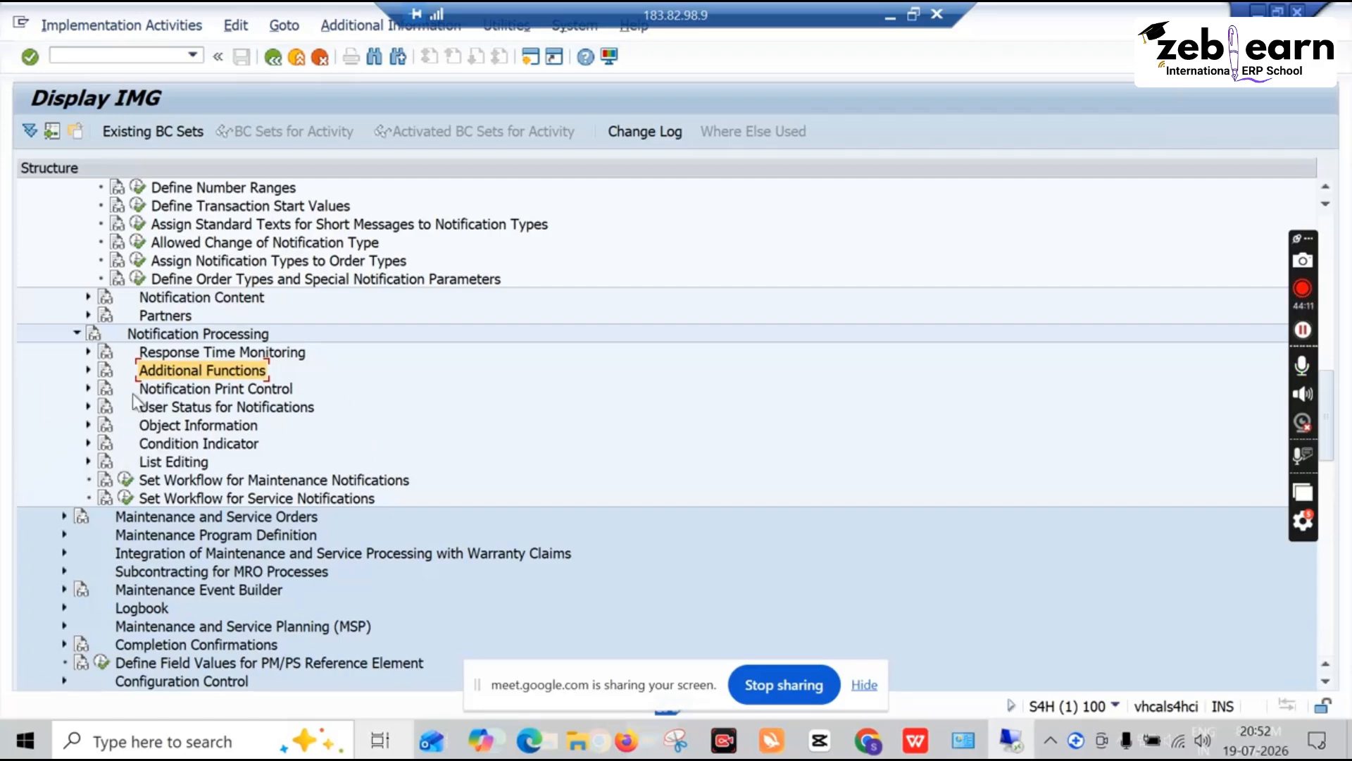
Open Define Shop Papers under Notification Print Control and examine the PDF-based form assignments of shop papers 1500 and 1010
click(87, 389)
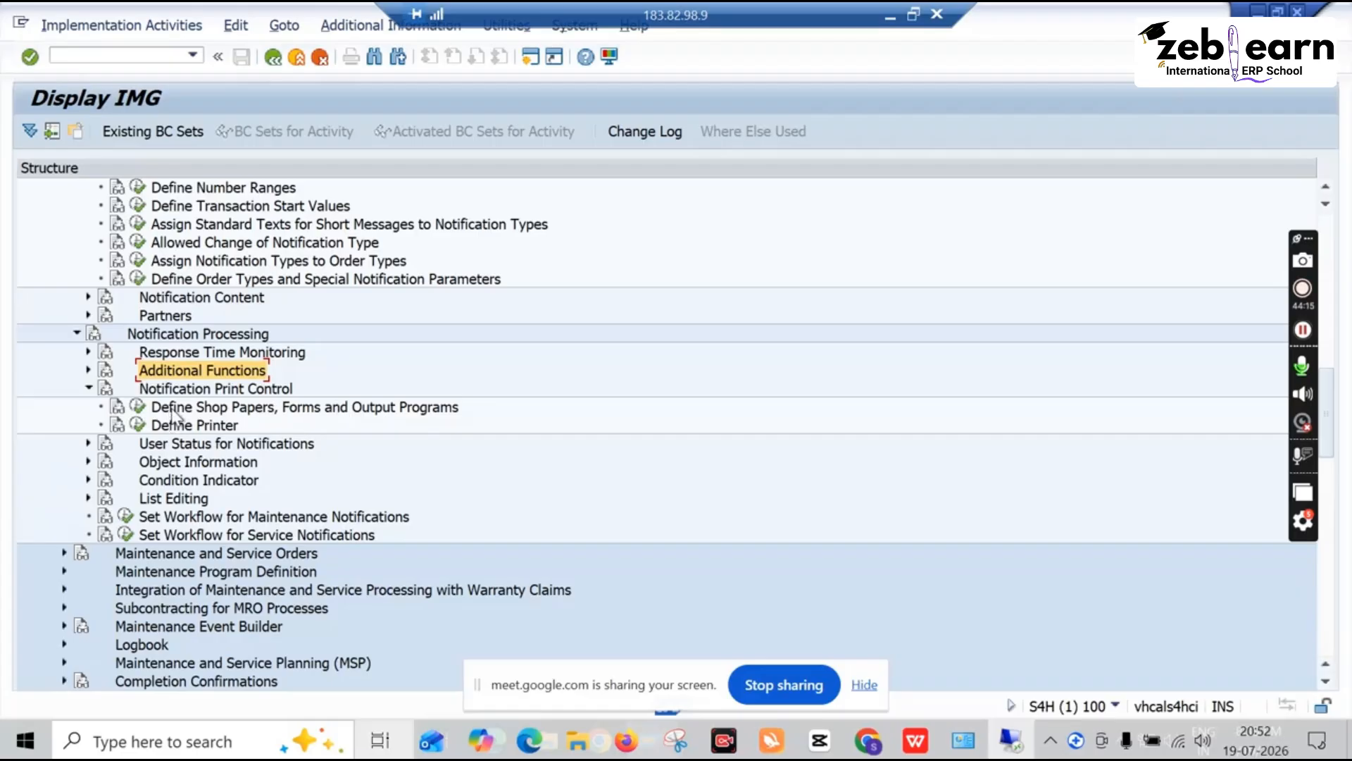
click(138, 410)
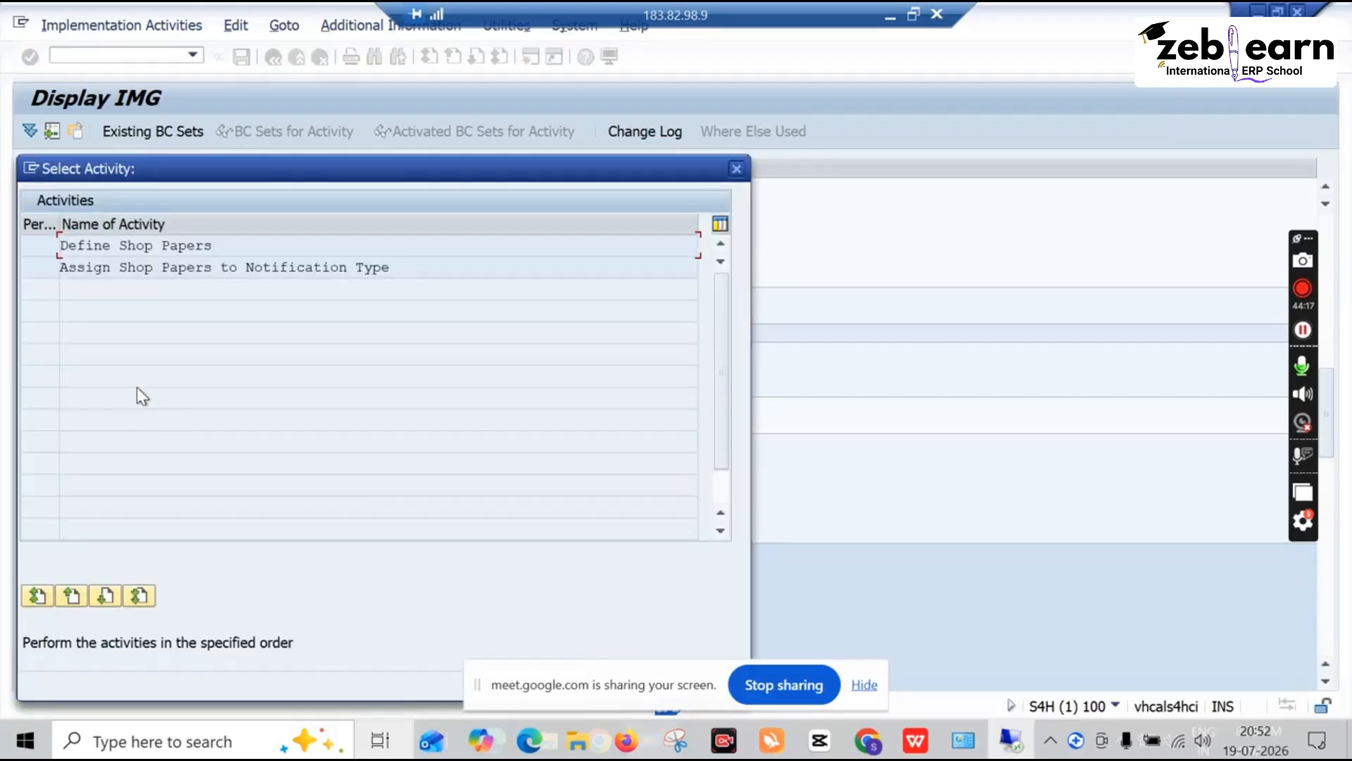
double_click(113, 243)
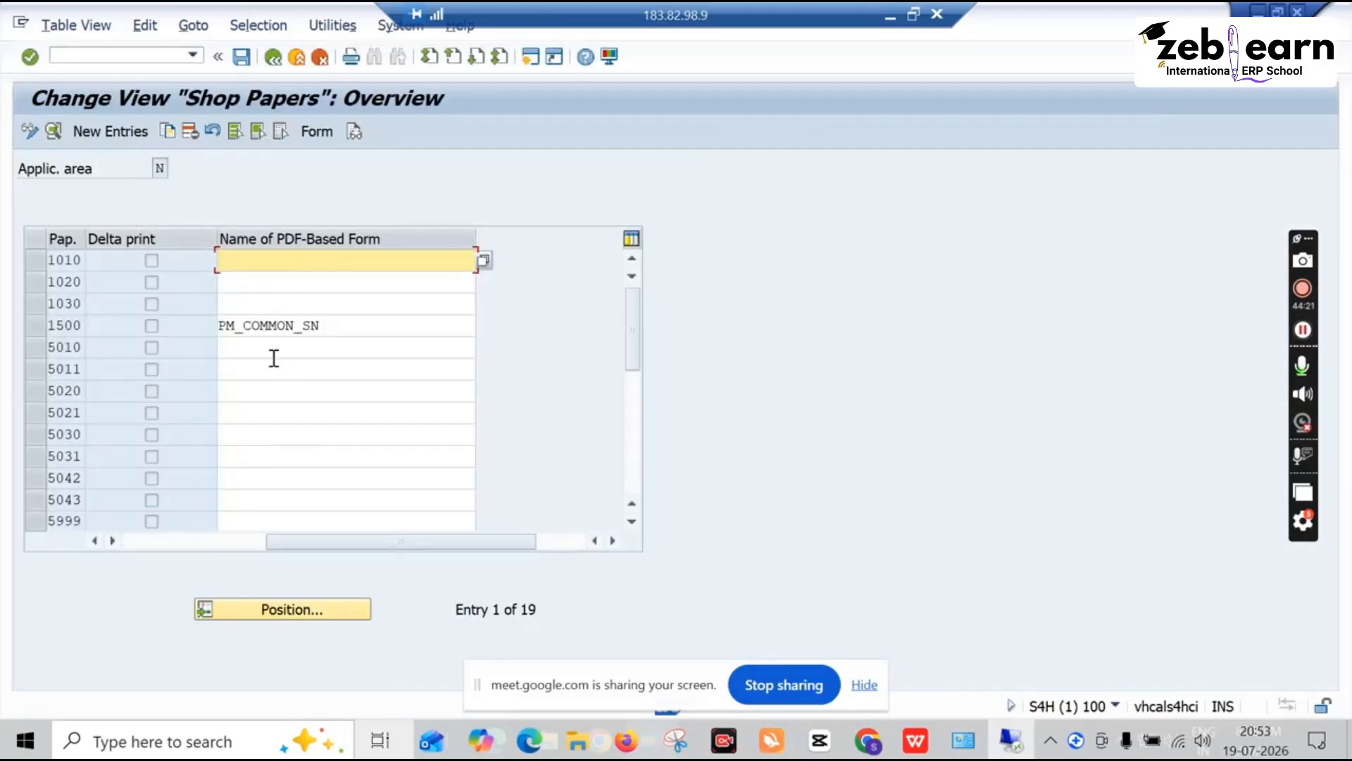
click(41, 331)
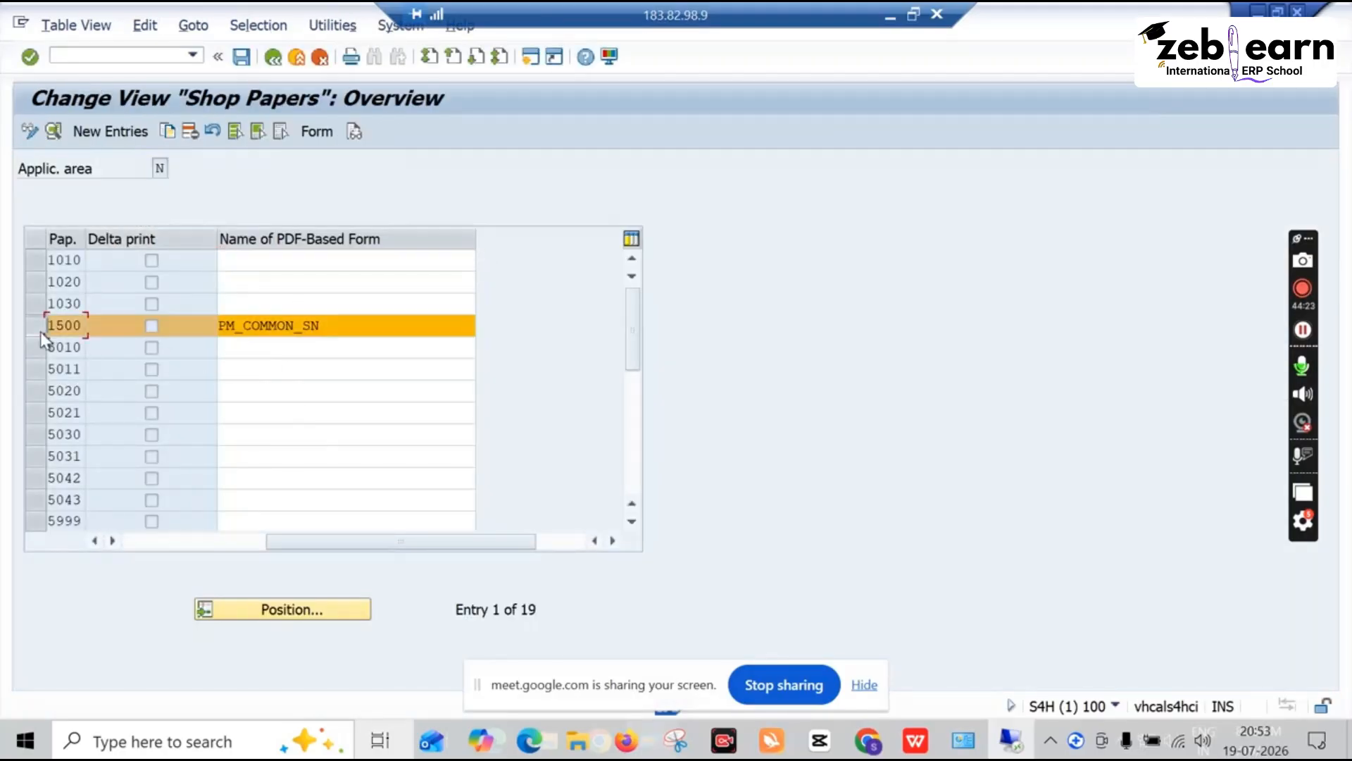
click(265, 261)
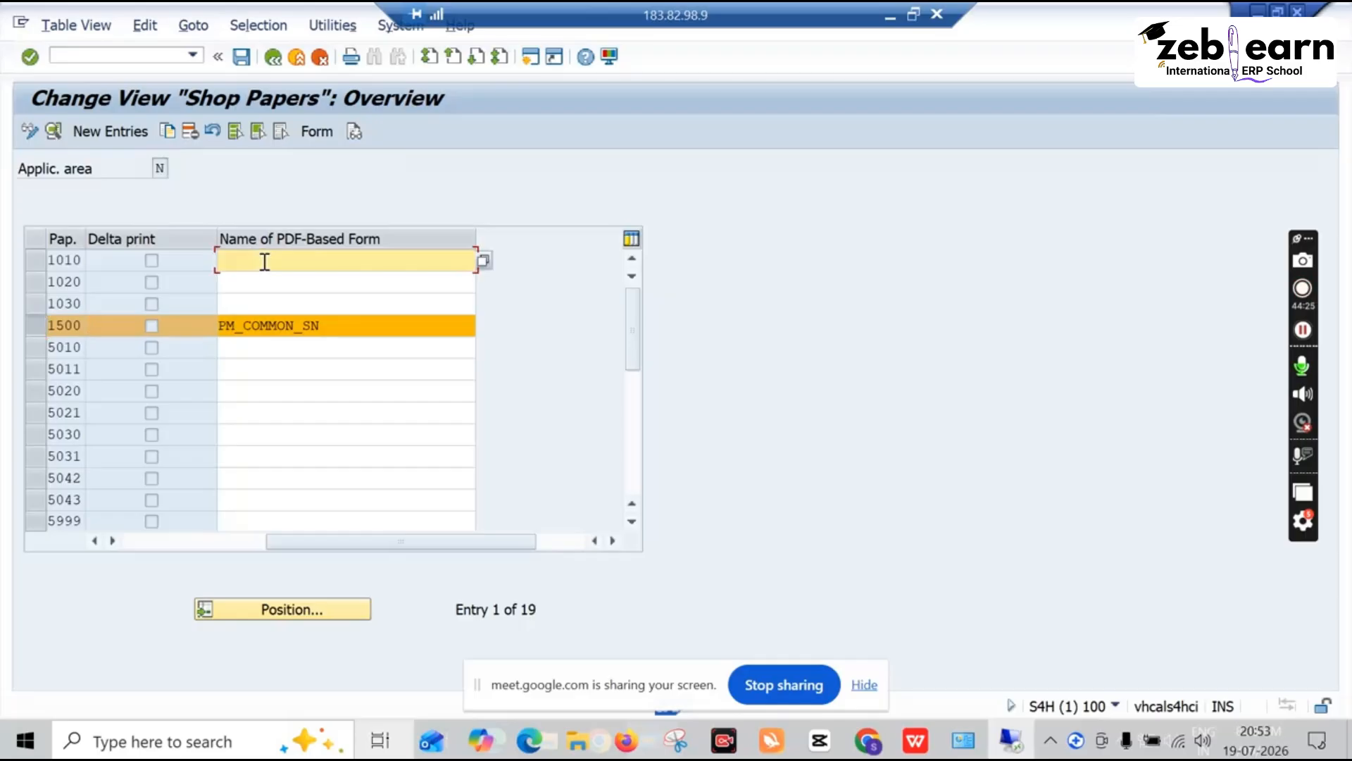
click(484, 262)
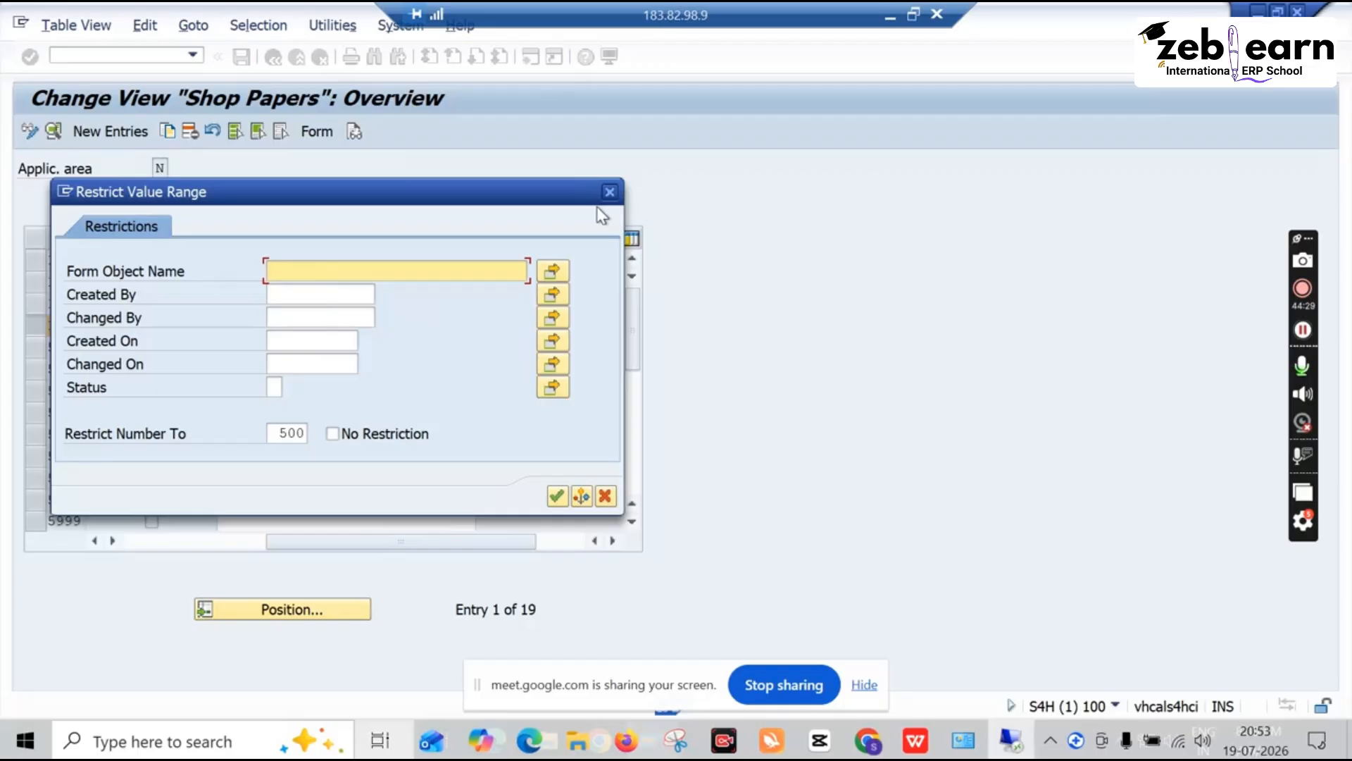
click(610, 192)
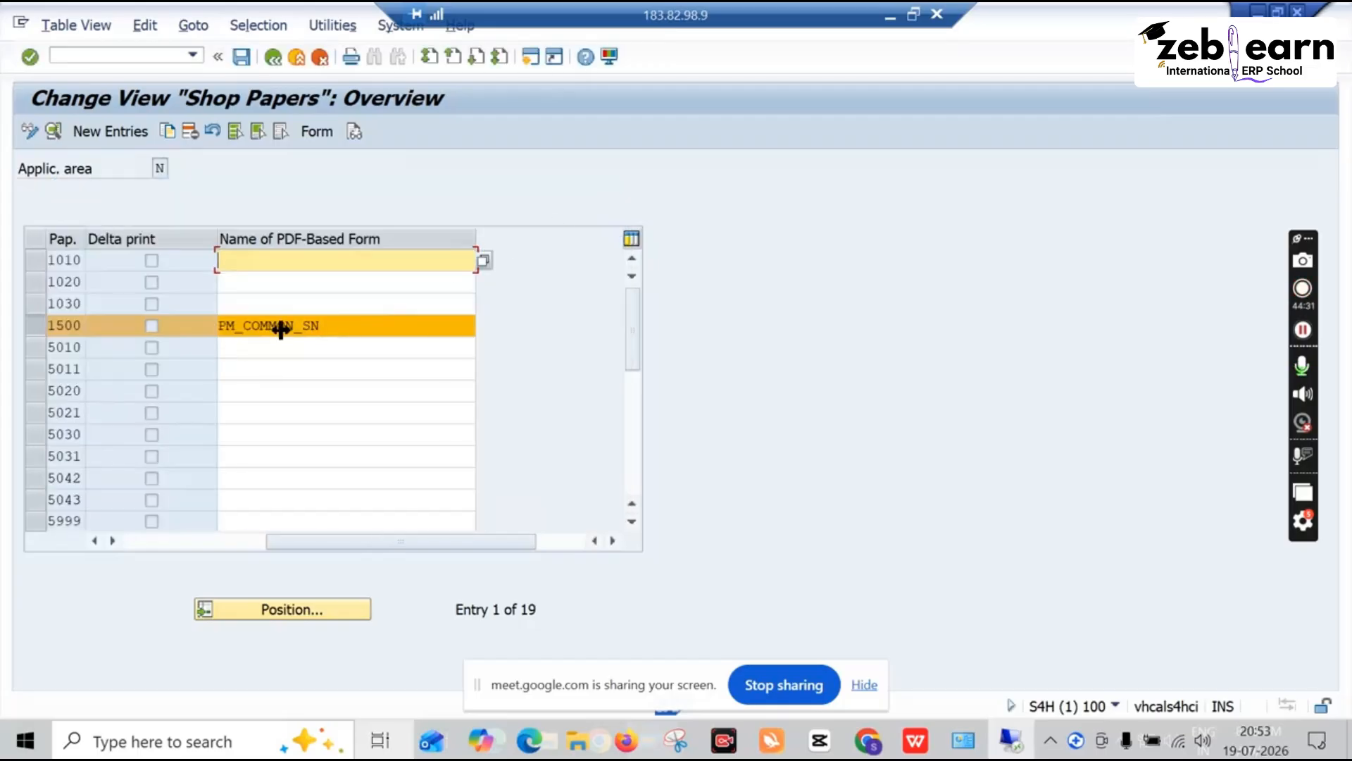
click(274, 57)
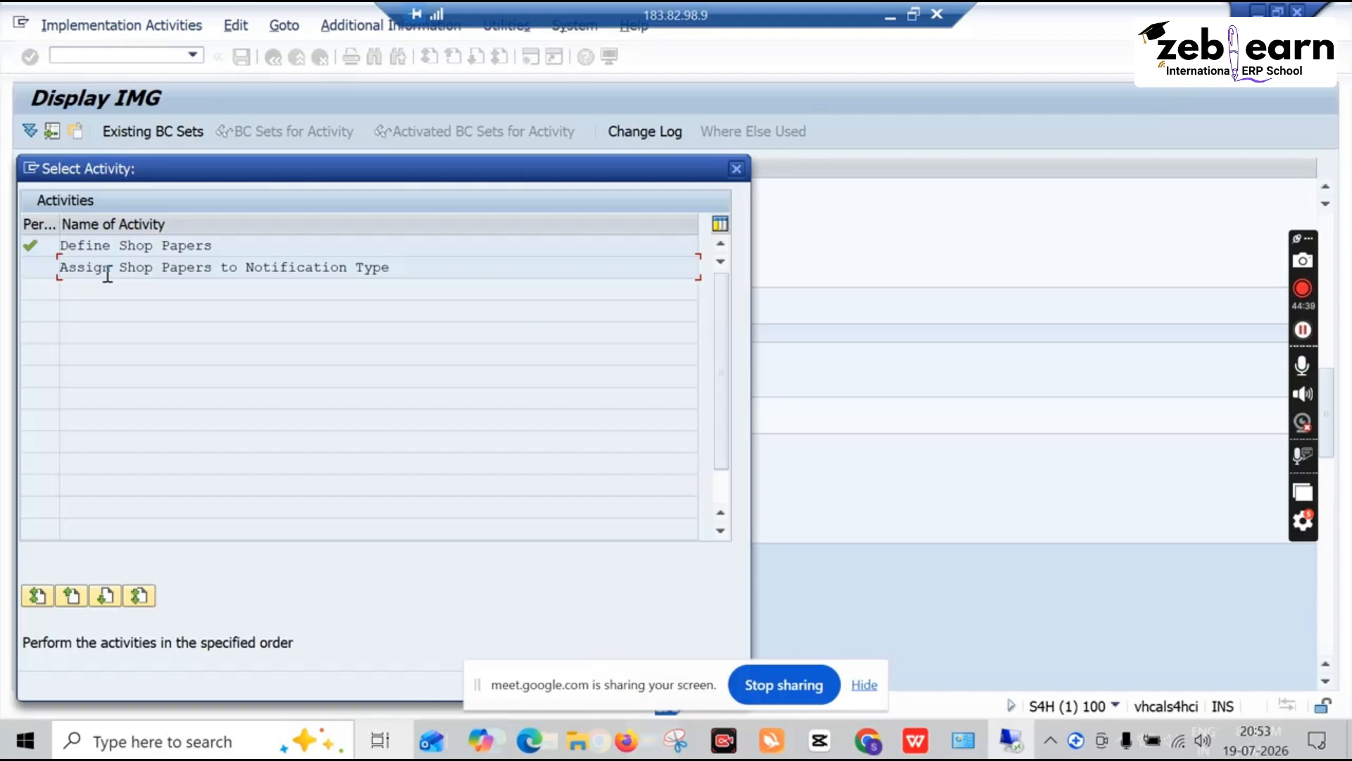
Open Assign Shop Papers to Notification Type and examine the shop papers allowed for each notification type
double_click(107, 268)
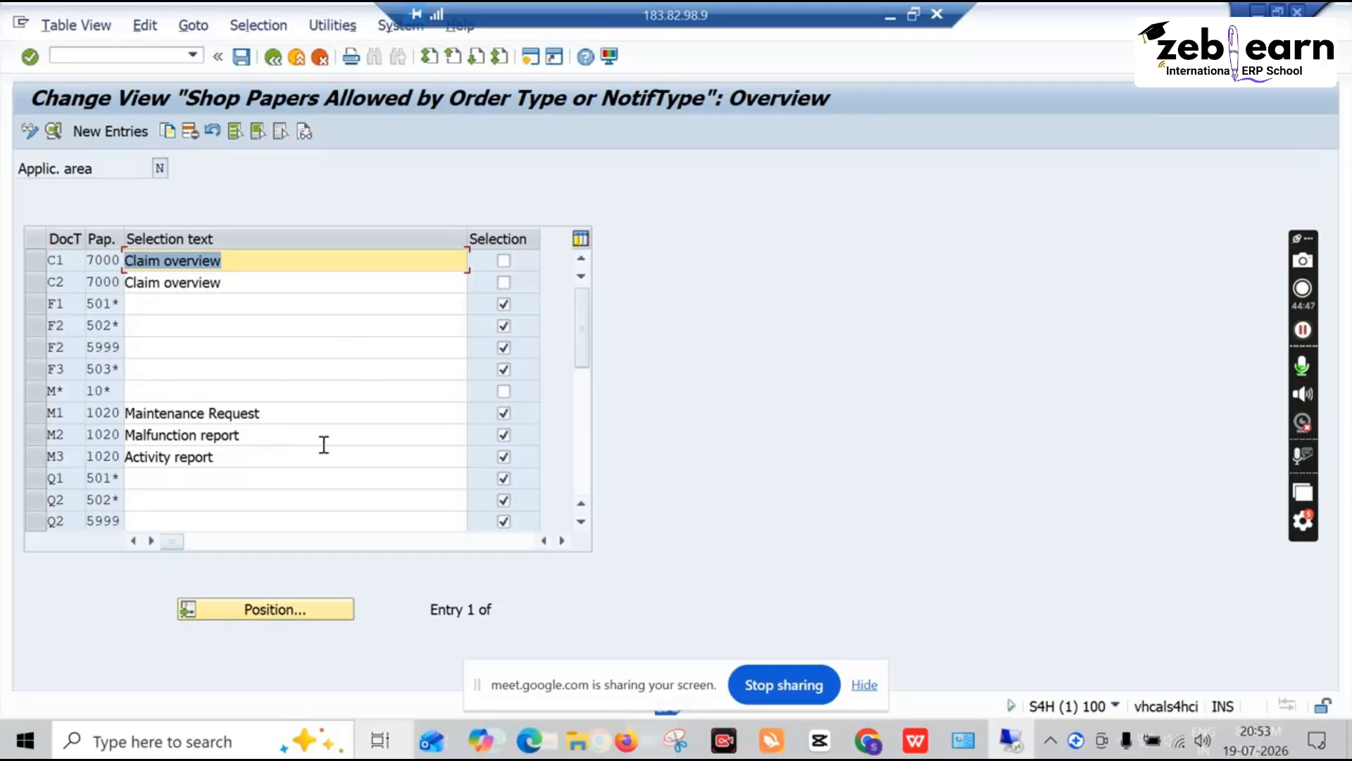
scroll(107, 480, down, 2)
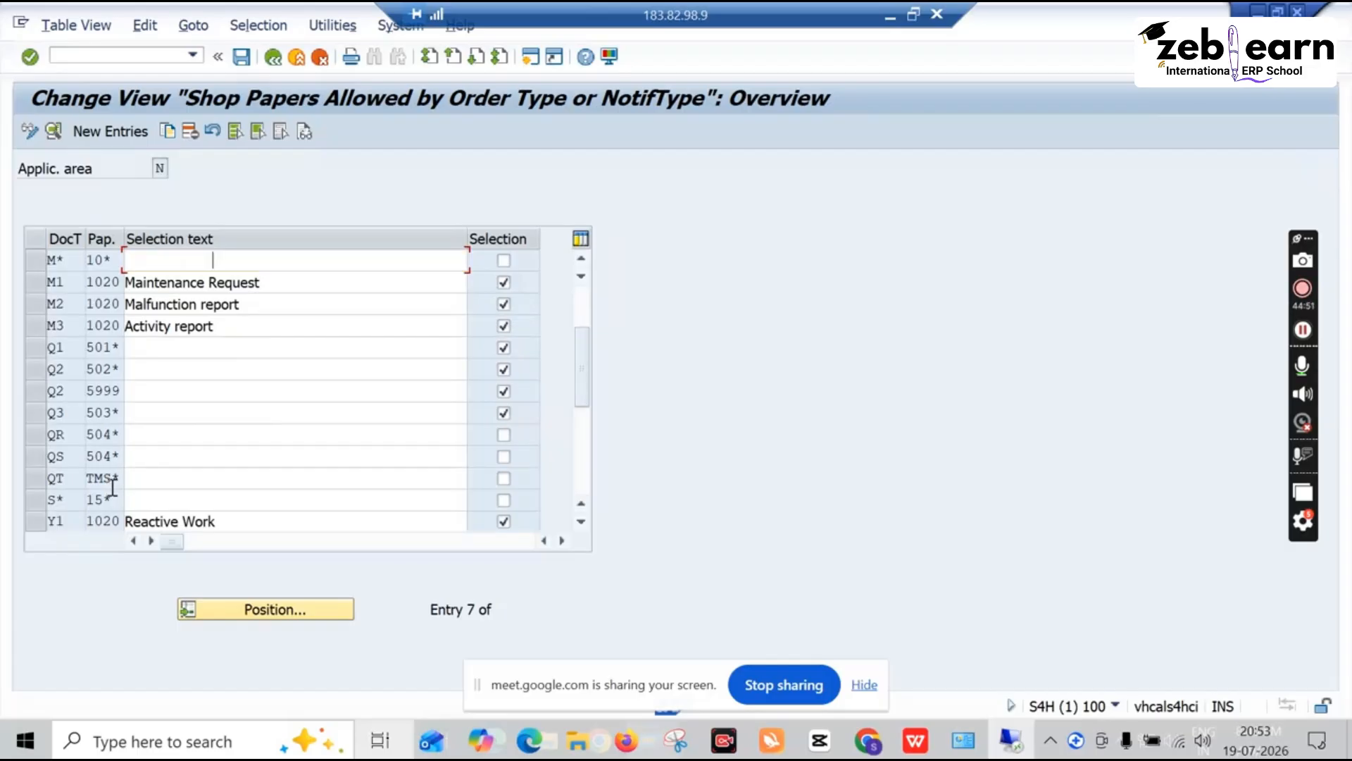
scroll(112, 486, down, 2)
scroll(112, 488, up, 1)
scroll(113, 487, up, 1)
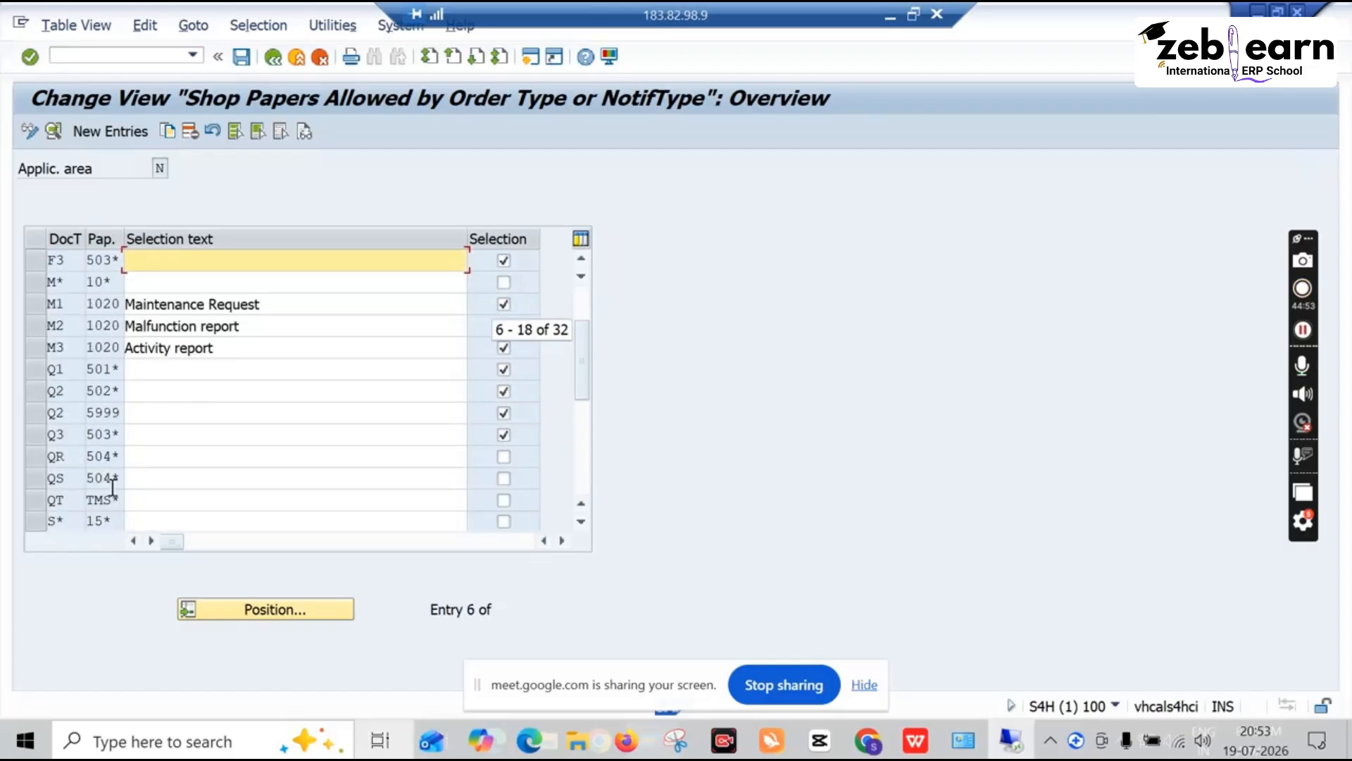
Review the first entries of the allowed shop papers list and close the Define Shop Papers, Forms and Output Programs activities
scroll(130, 466, up, 1)
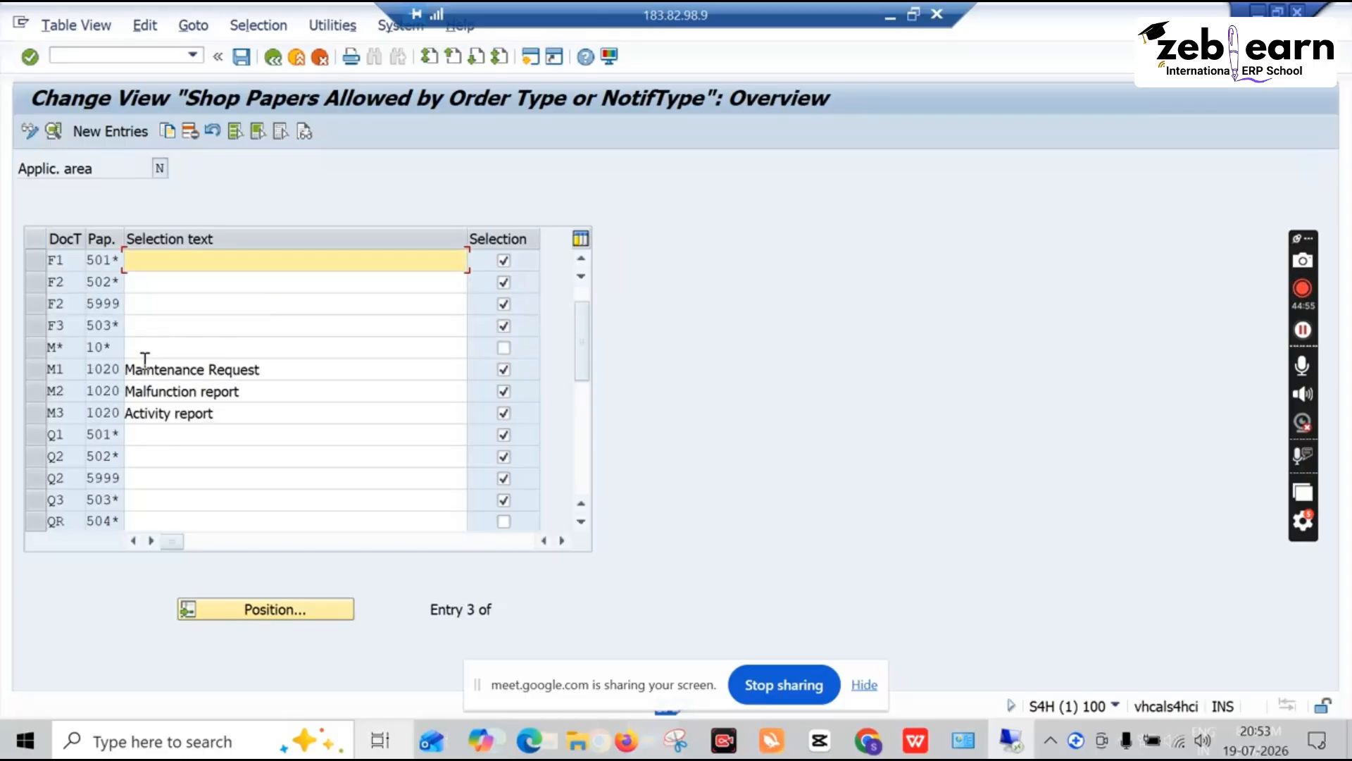
scroll(145, 371, up, 1)
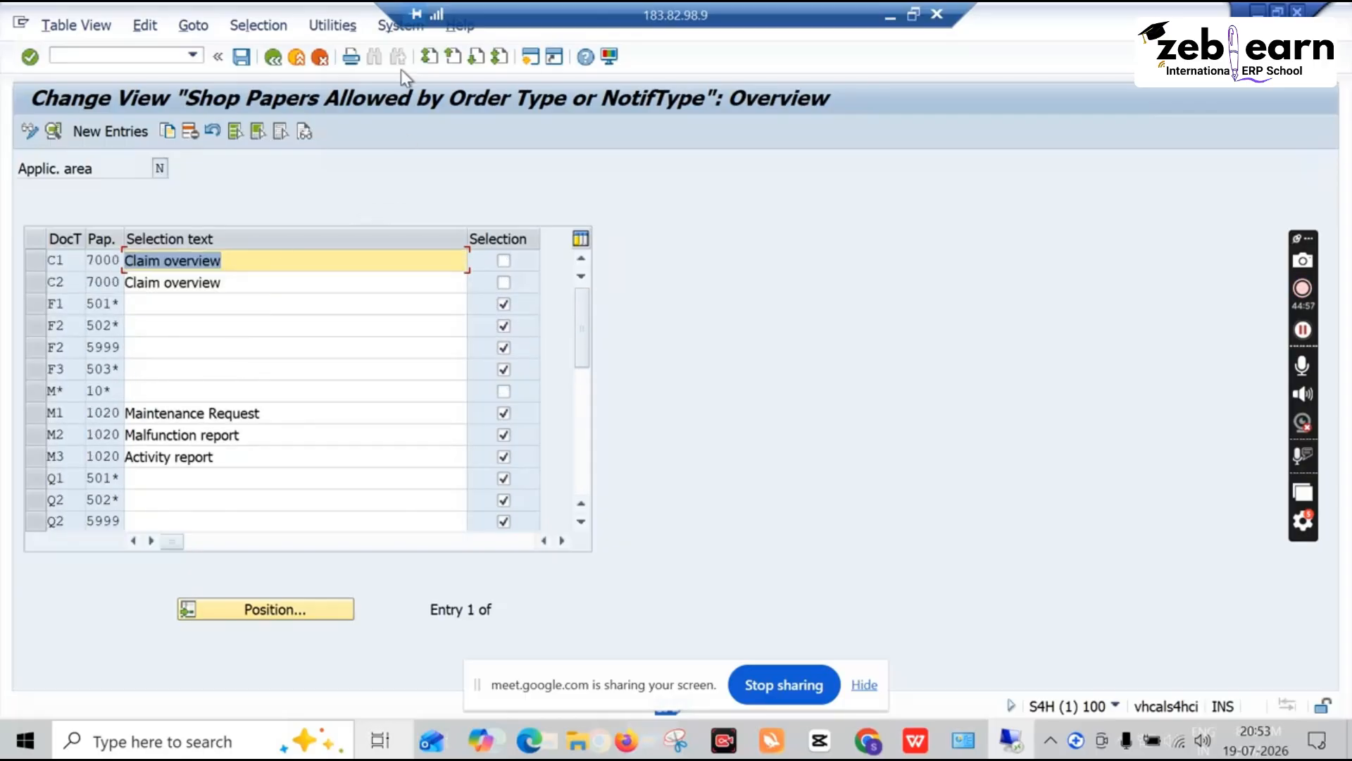
click(274, 56)
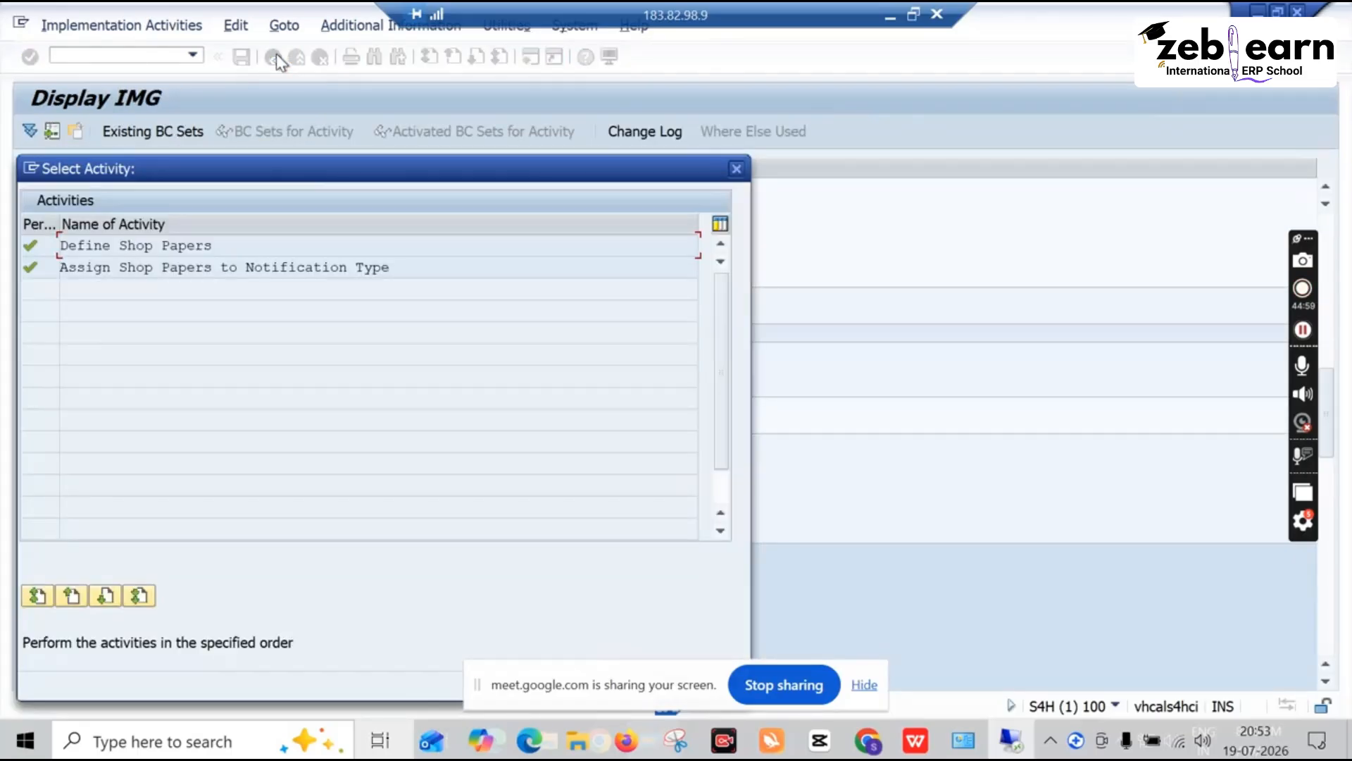
click(736, 168)
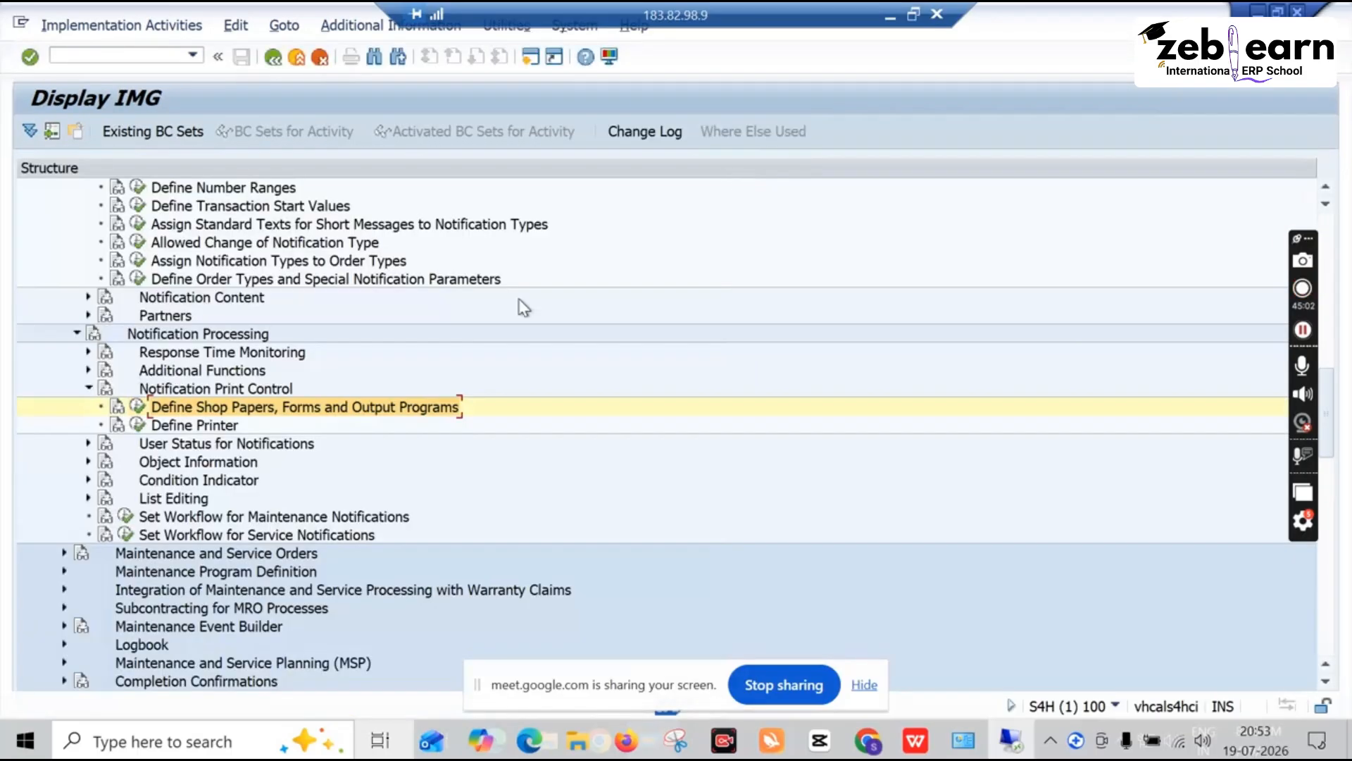
Open User-Specific Print Control under Define Printer, check its entries, and return to the activity list
click(137, 424)
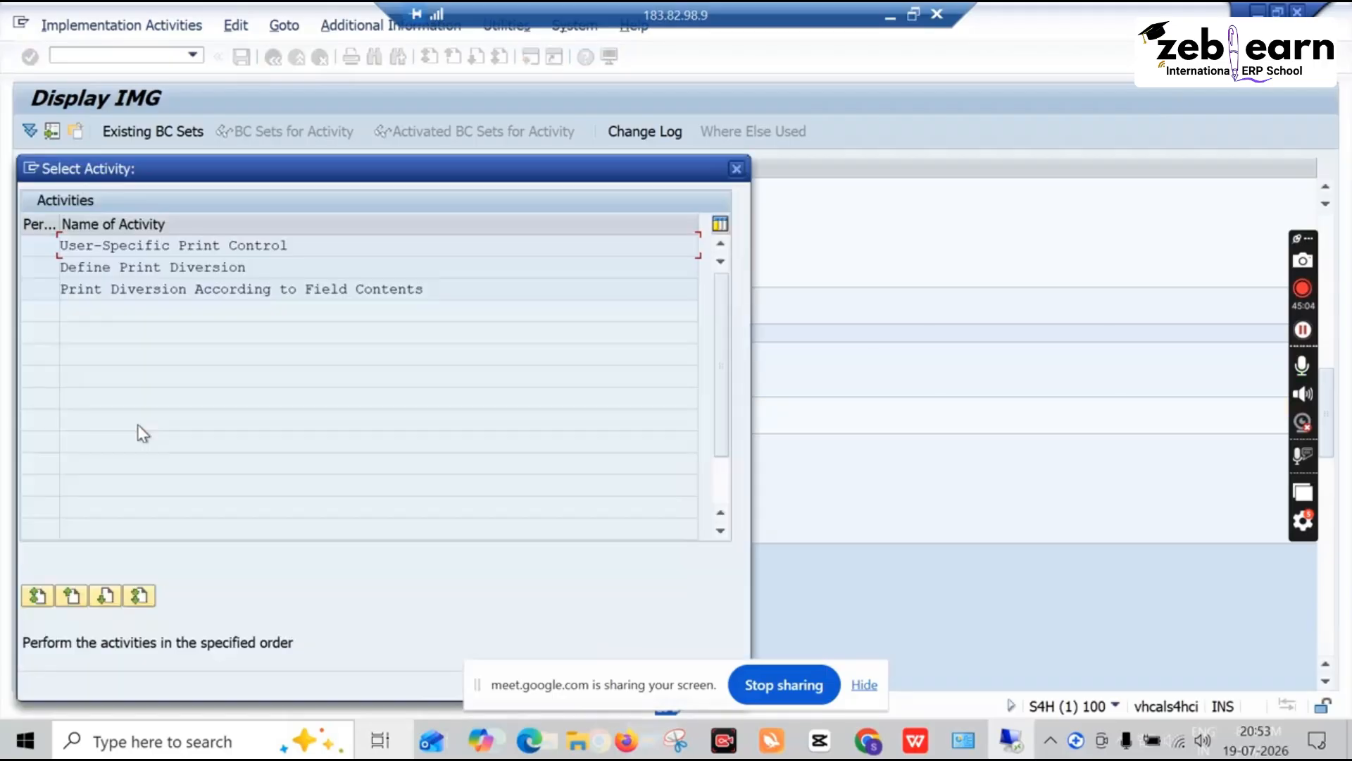
double_click(134, 247)
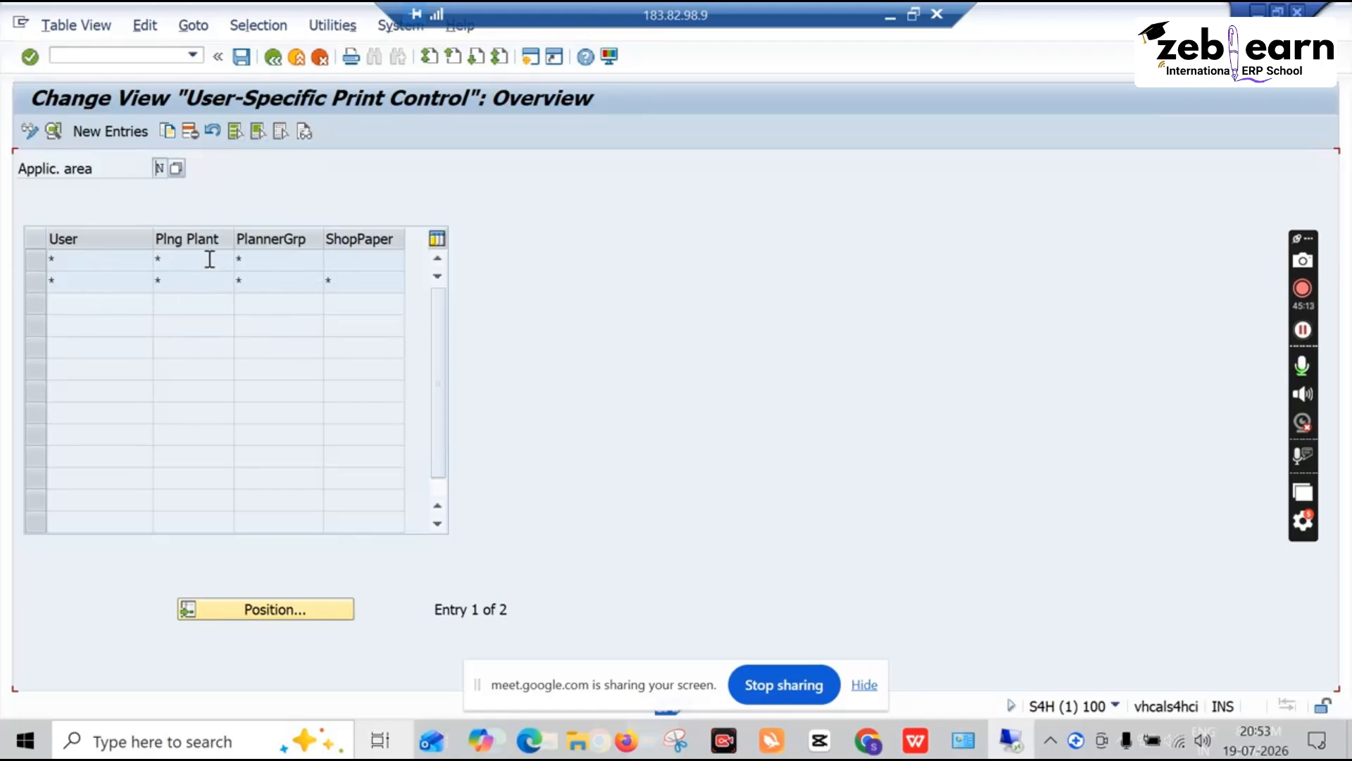
click(273, 59)
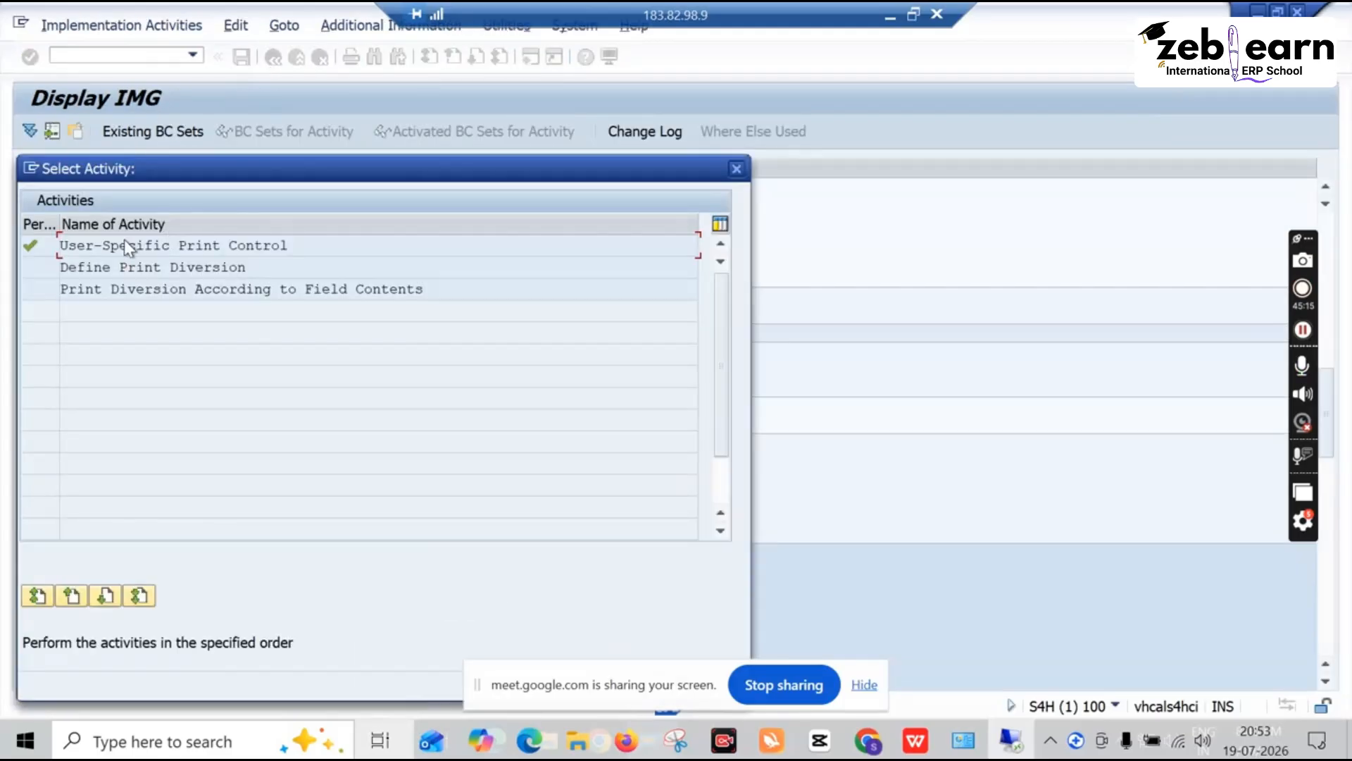
Check the Define Print Diversion and Print Diversion According to Field Contents settings, and close the Define Printer activities
double_click(98, 266)
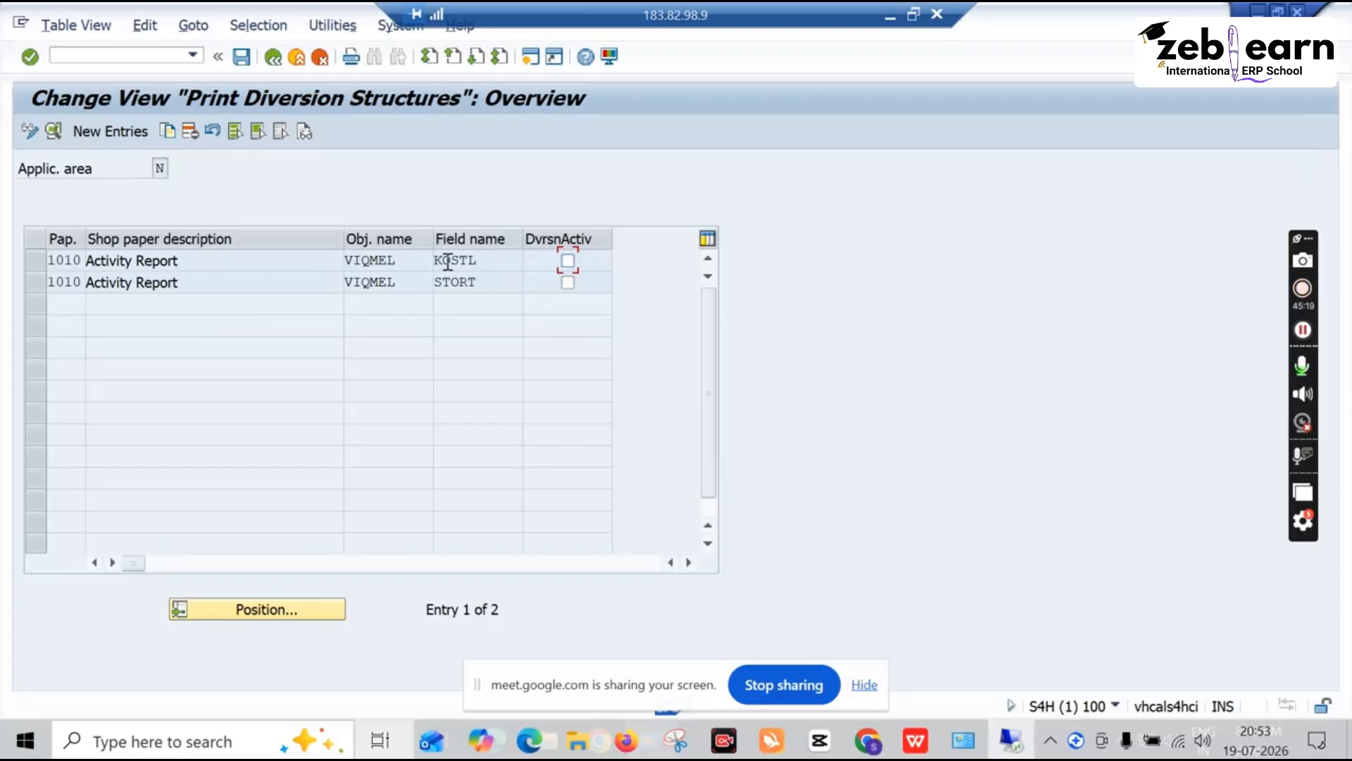
click(273, 58)
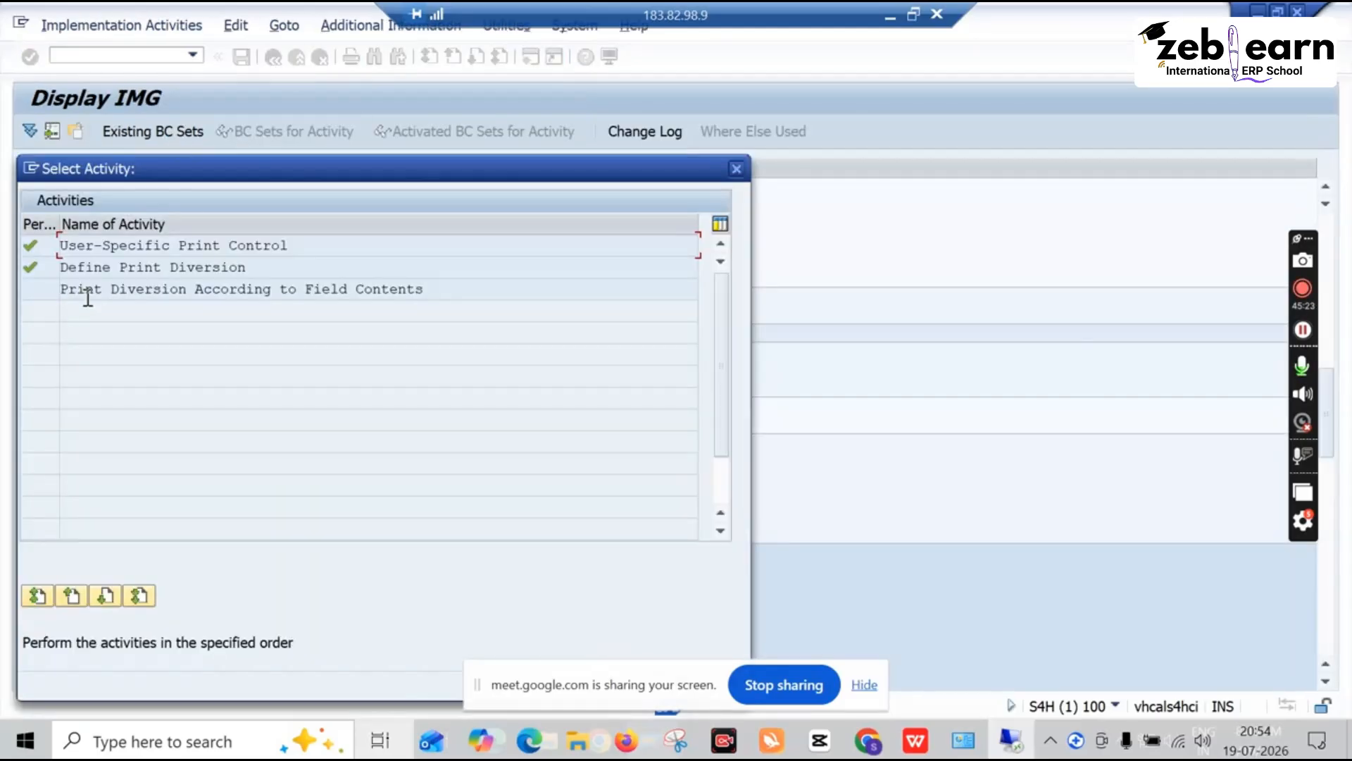
double_click(89, 297)
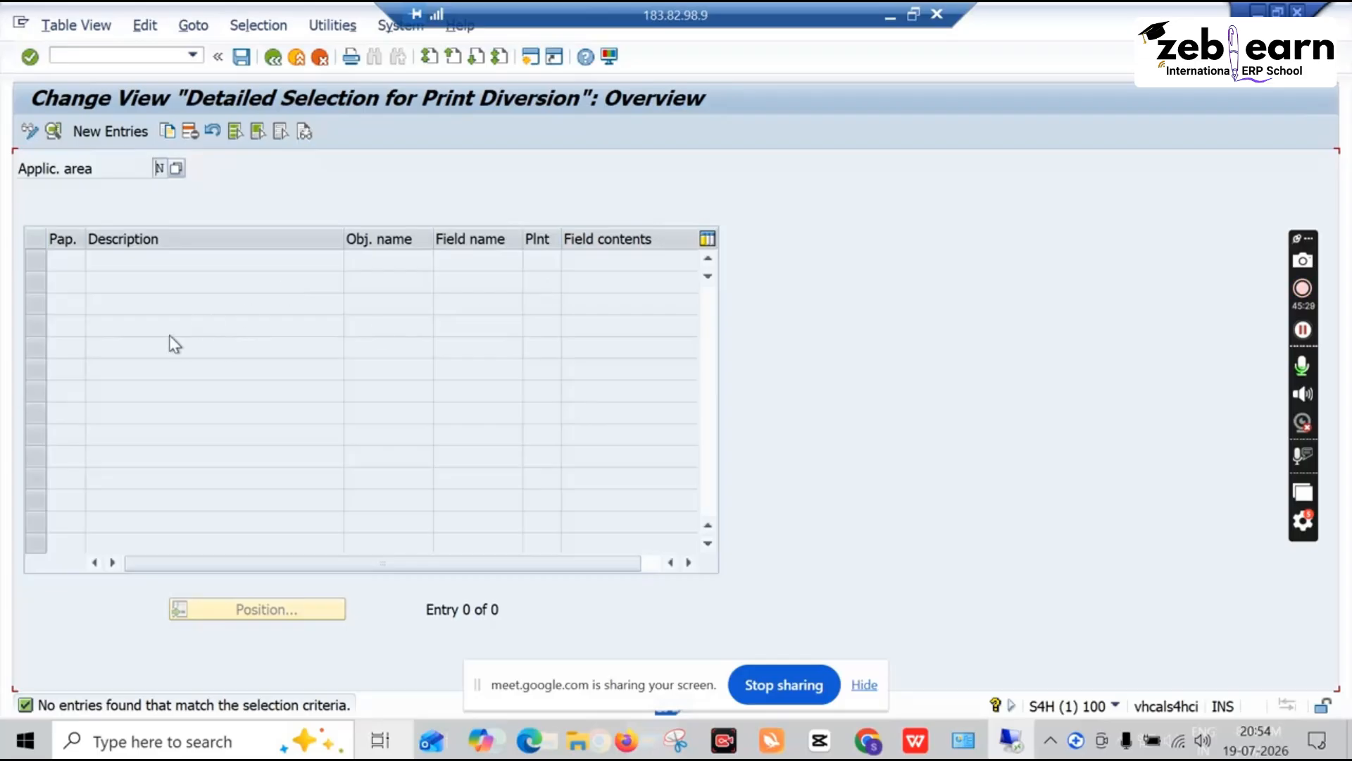
click(272, 58)
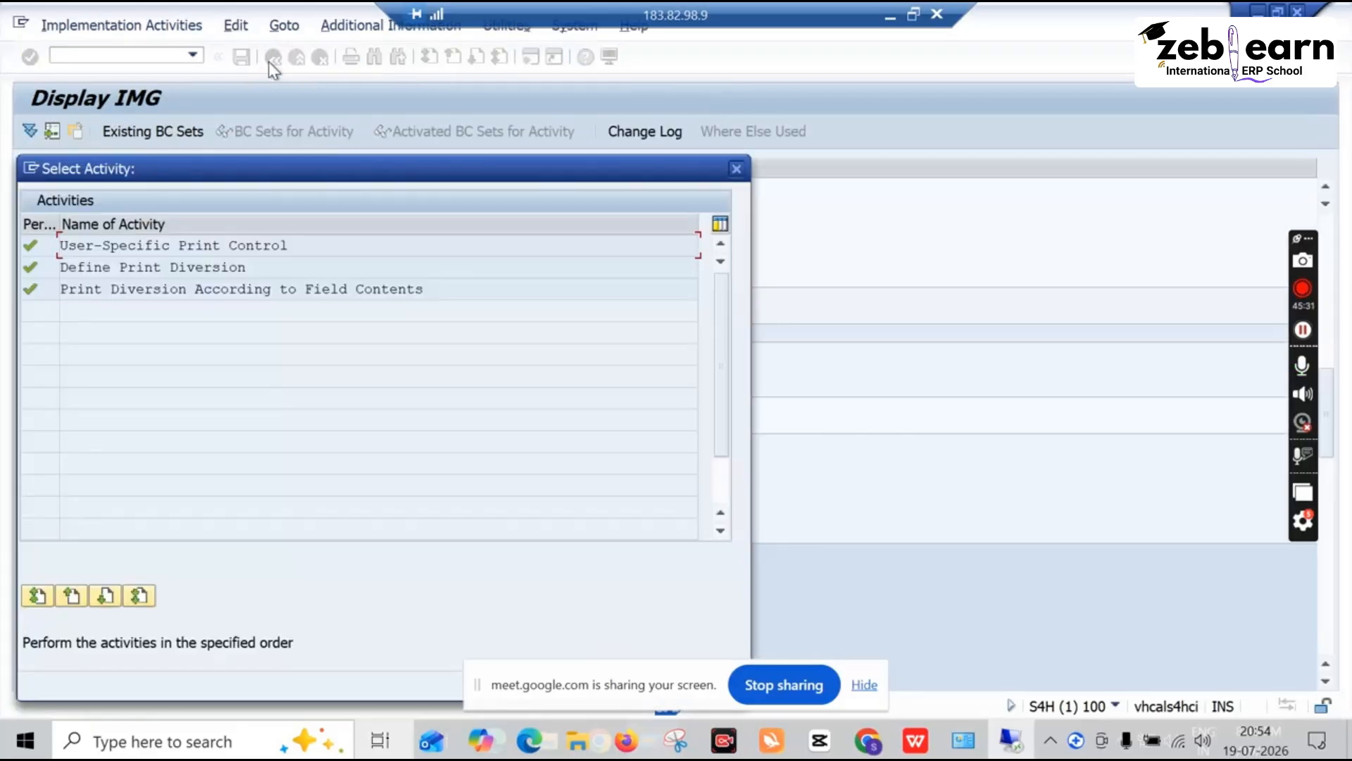
click(736, 171)
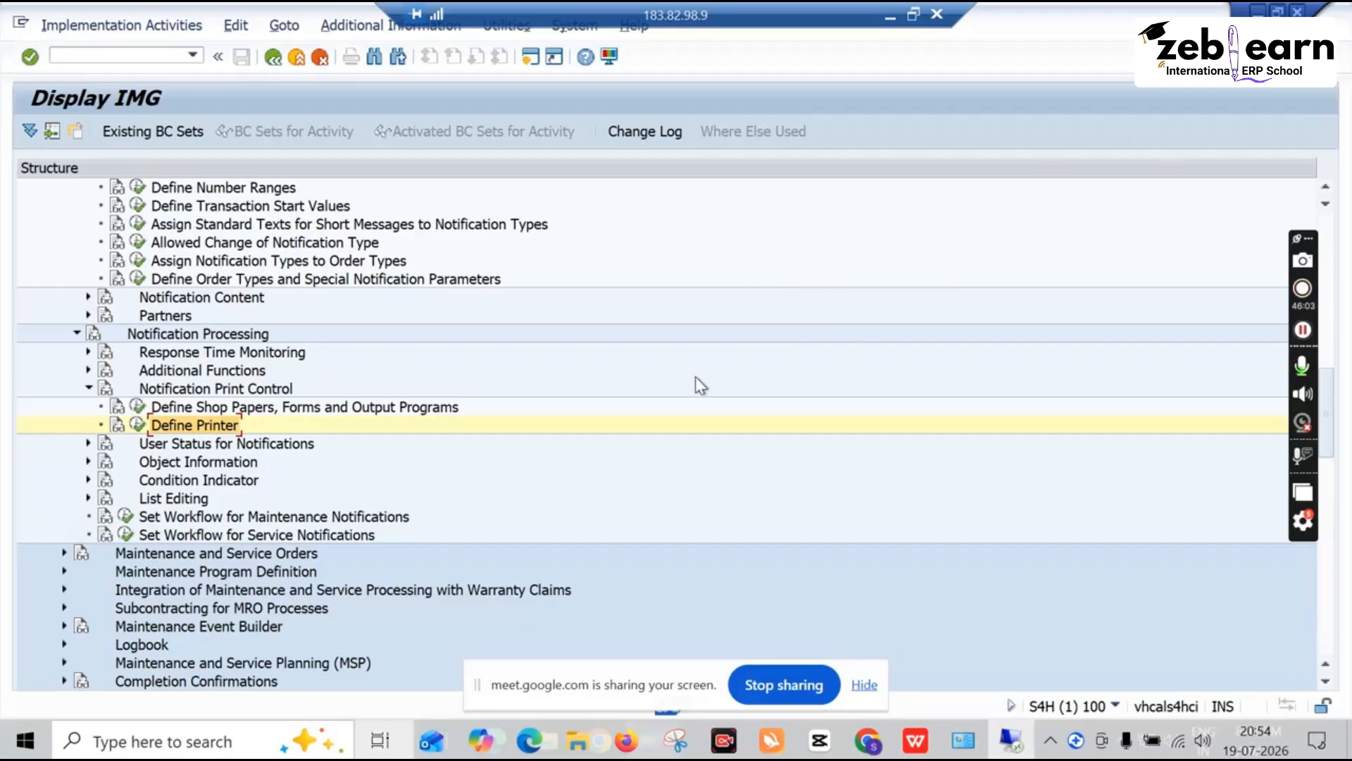
Collapse Notification Print Control and open Define User Status Profile for Notifications from Define Status Profile under User Status for Notifications
click(89, 388)
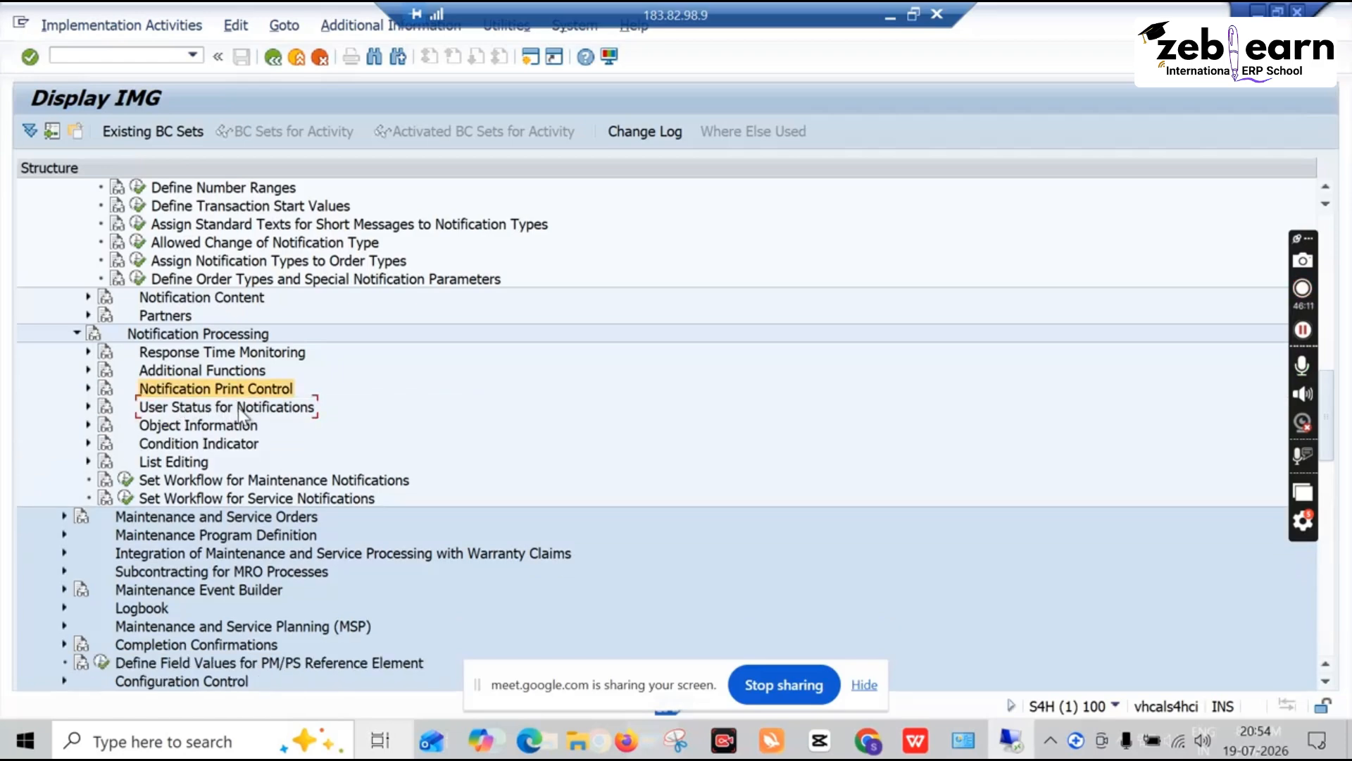
click(89, 407)
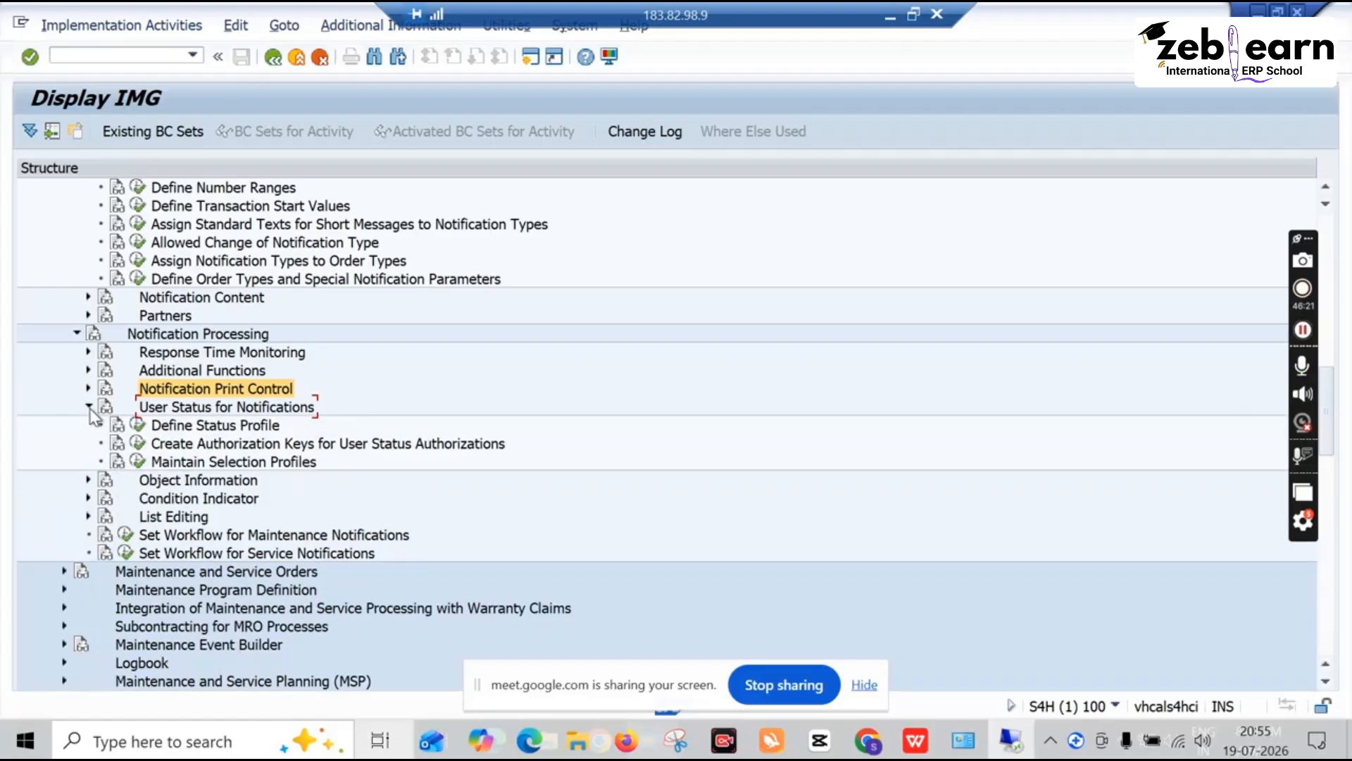
click(138, 426)
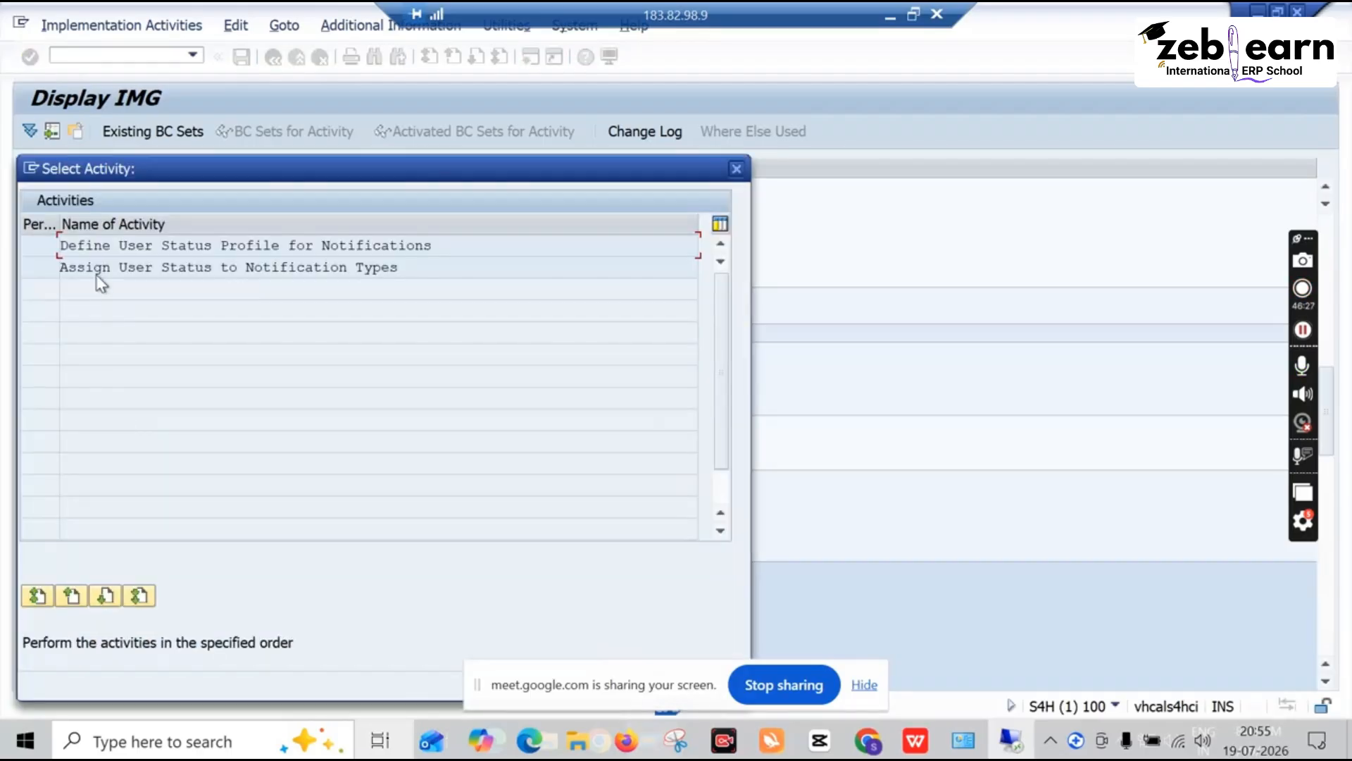
double_click(139, 246)
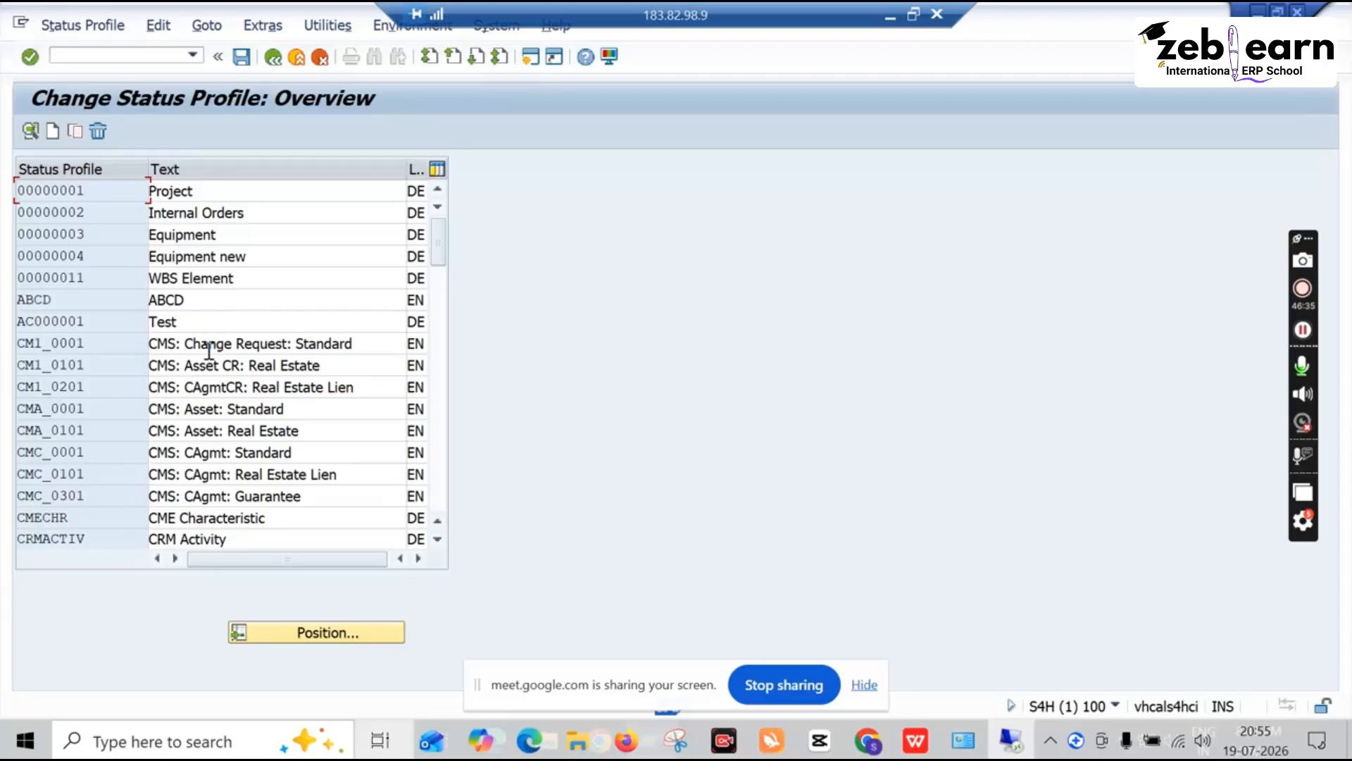
Look through the status profile overview for profiles relevant to maintenance notifications
scroll(208, 351, down, 2)
scroll(208, 350, down, 2)
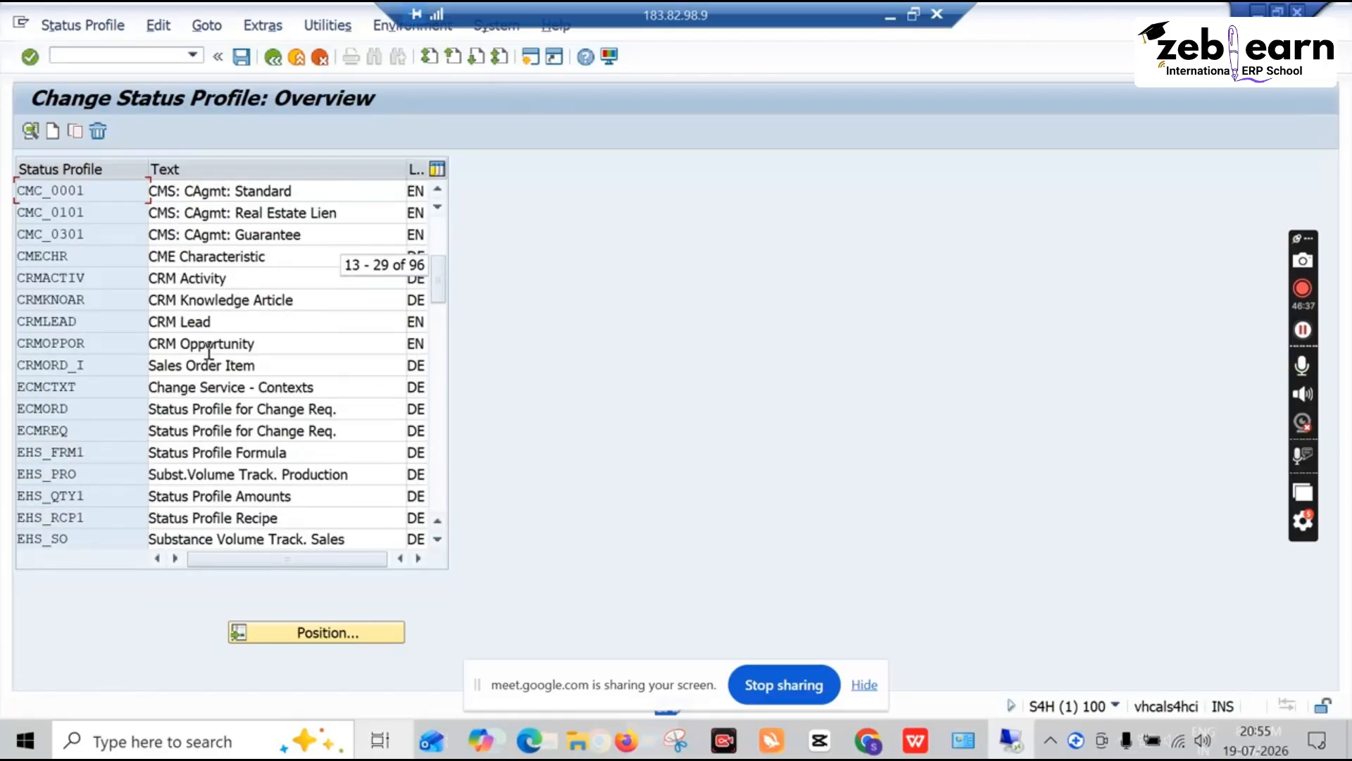
scroll(209, 351, down, 2)
scroll(209, 353, down, 1)
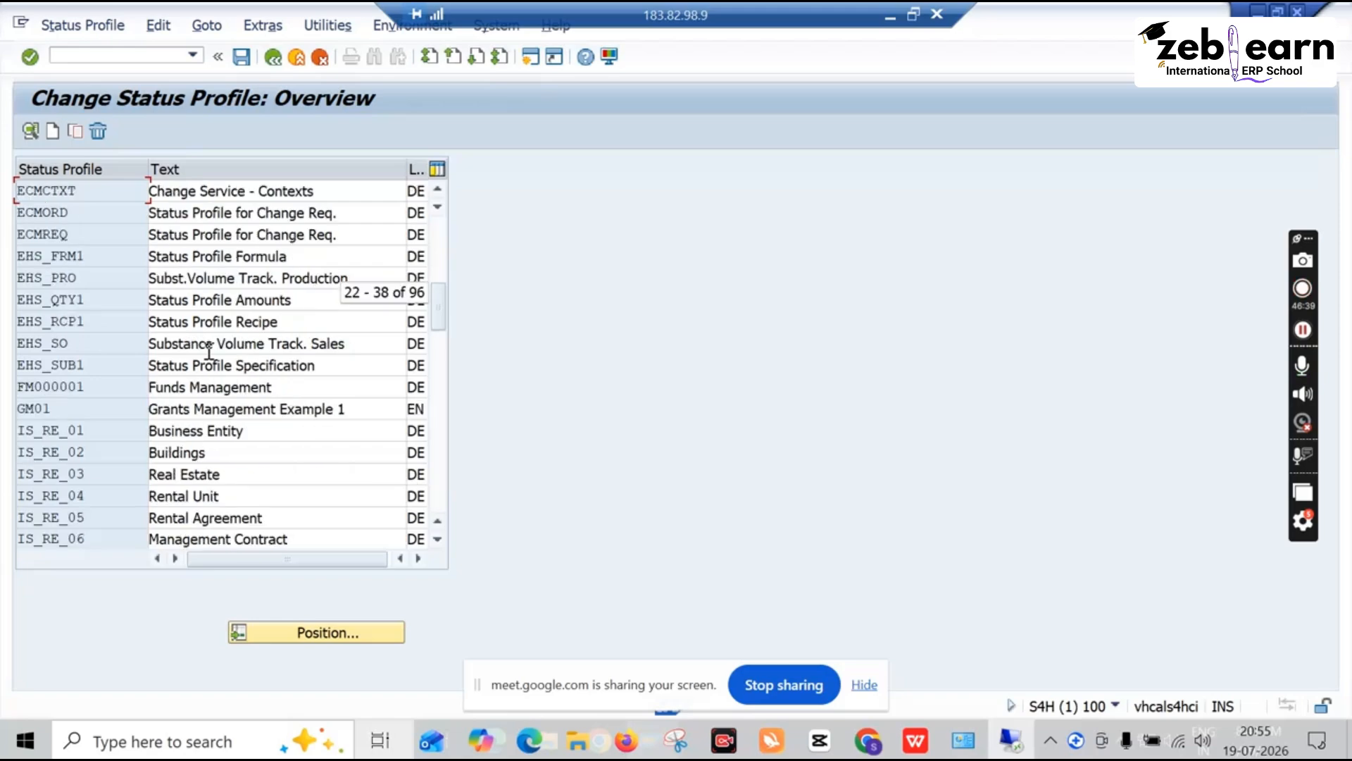
scroll(226, 374, down, 2)
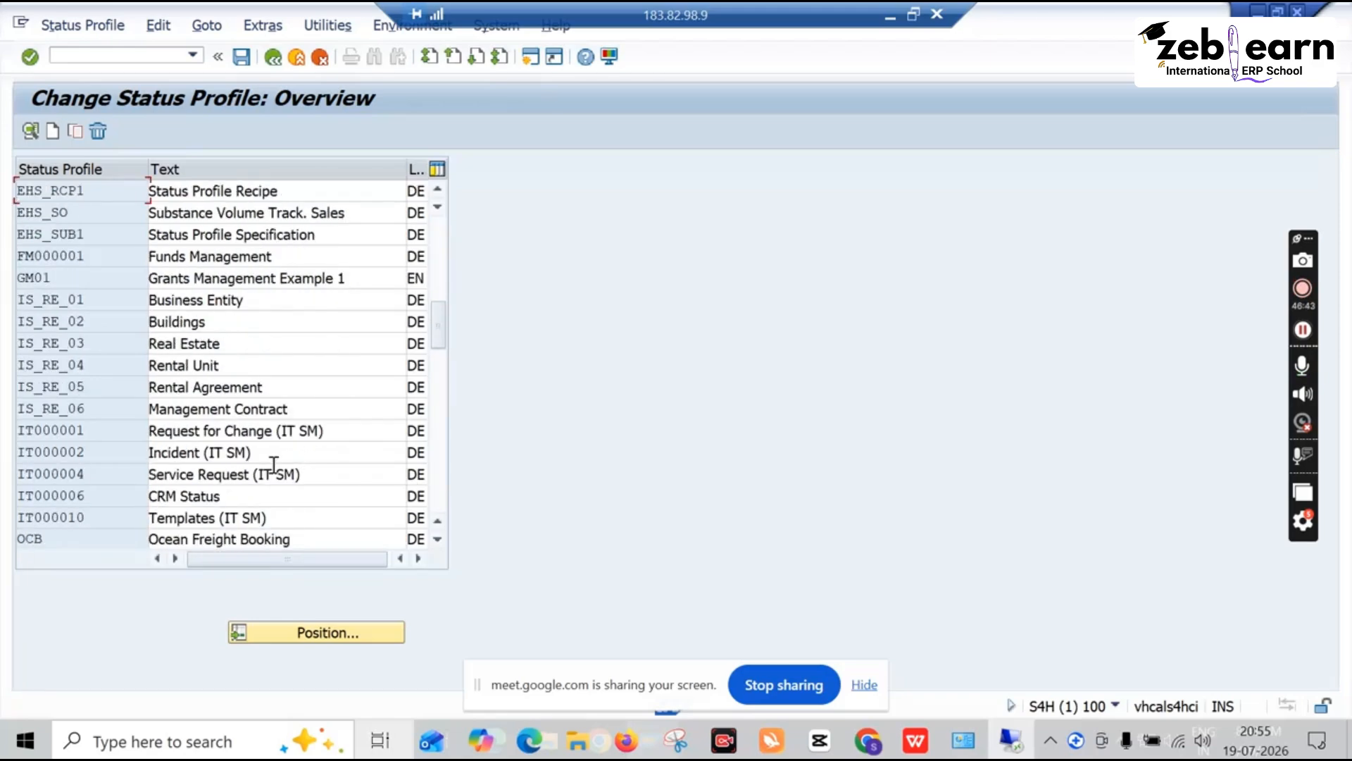
scroll(274, 465, down, 5)
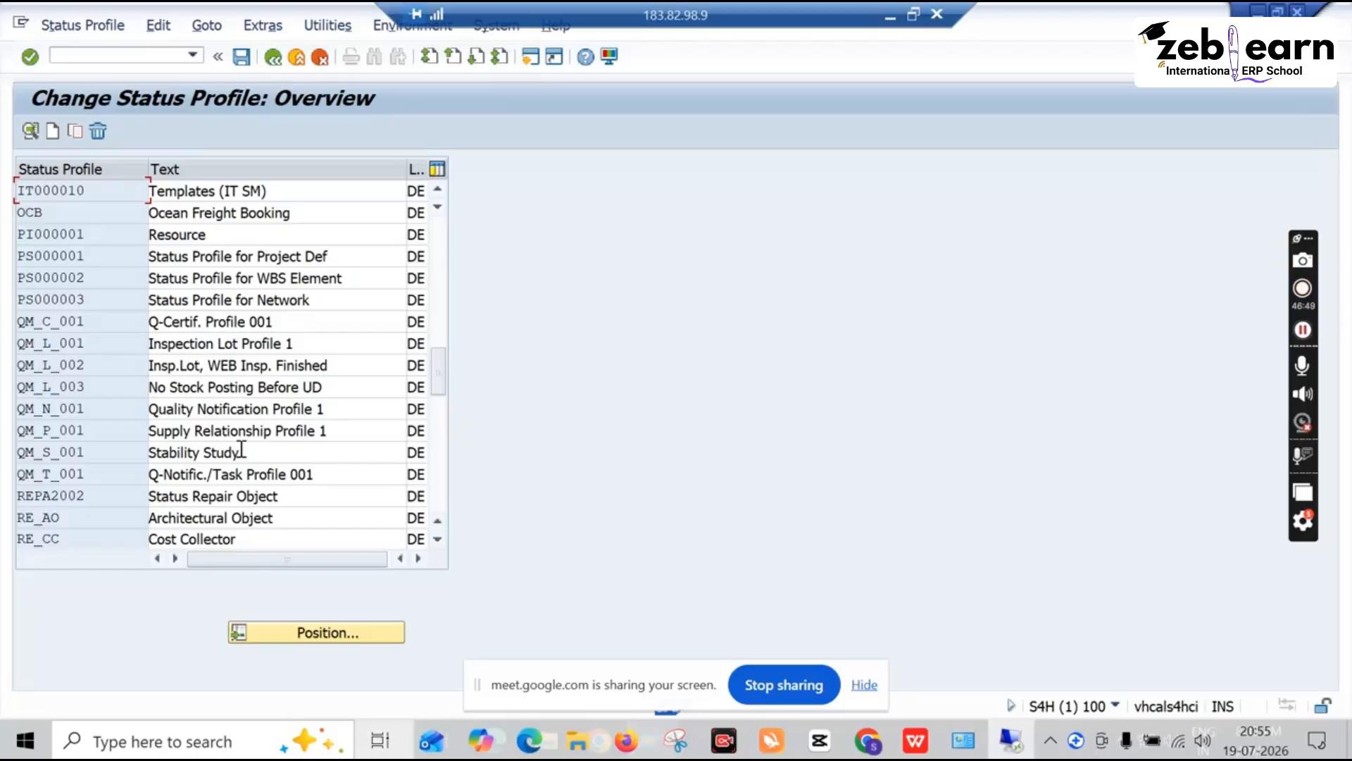
scroll(242, 449, down, 2)
scroll(241, 449, down, 2)
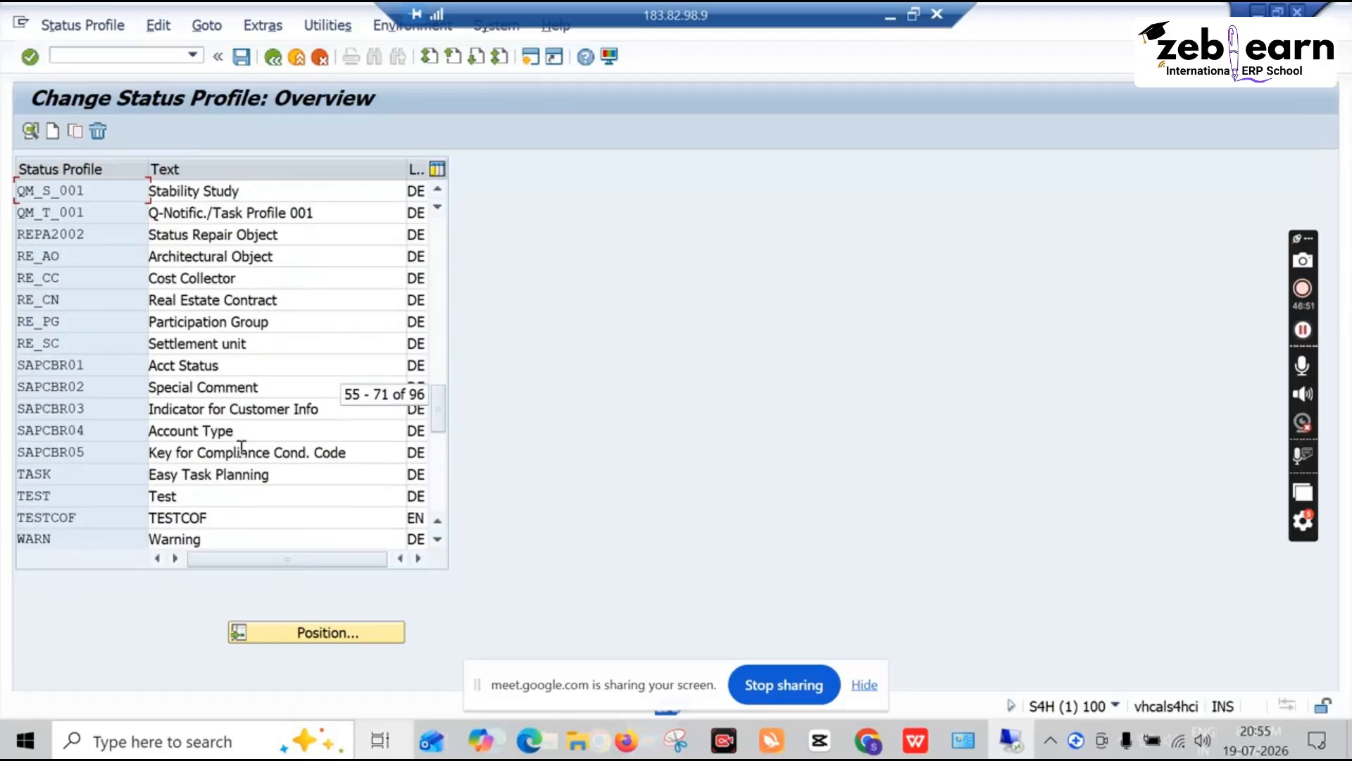
scroll(242, 449, down, 2)
scroll(242, 449, down, 3)
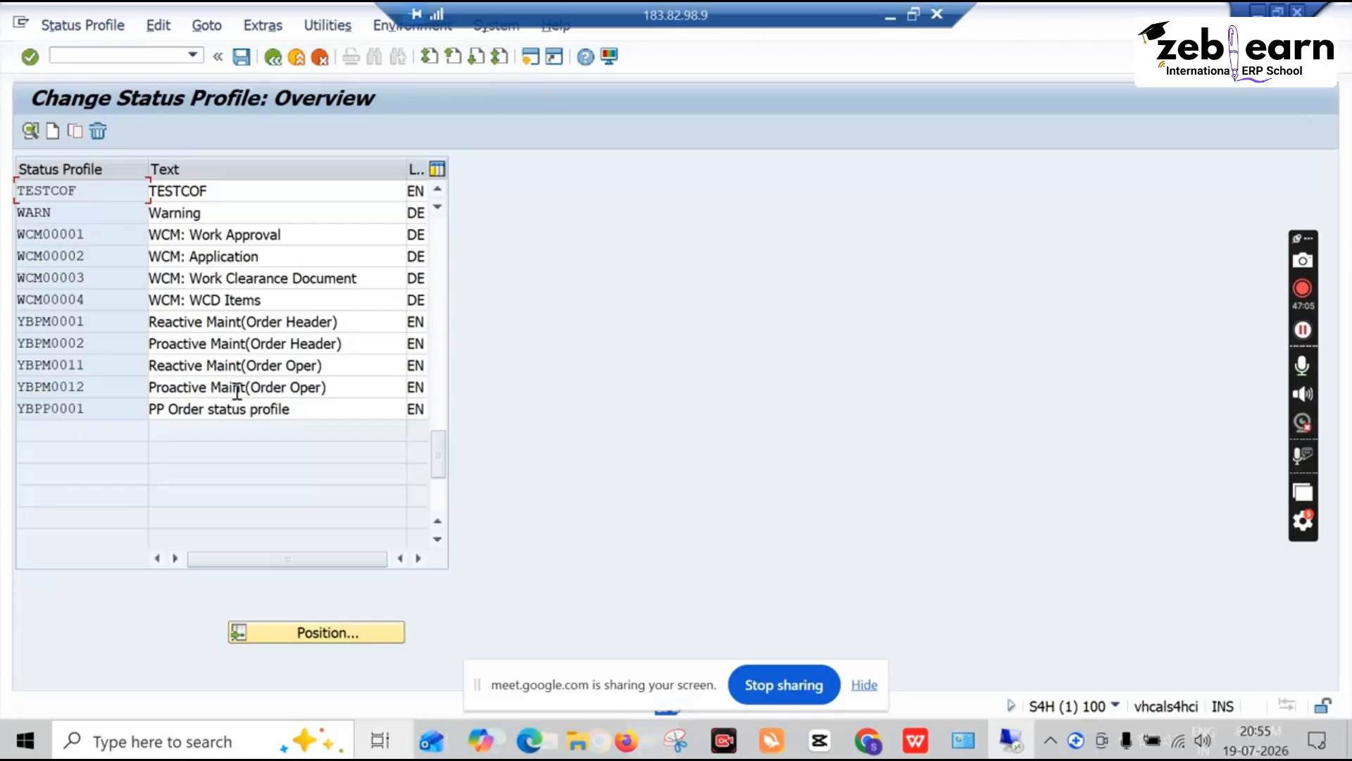
scroll(238, 392, up, 1)
scroll(237, 391, up, 2)
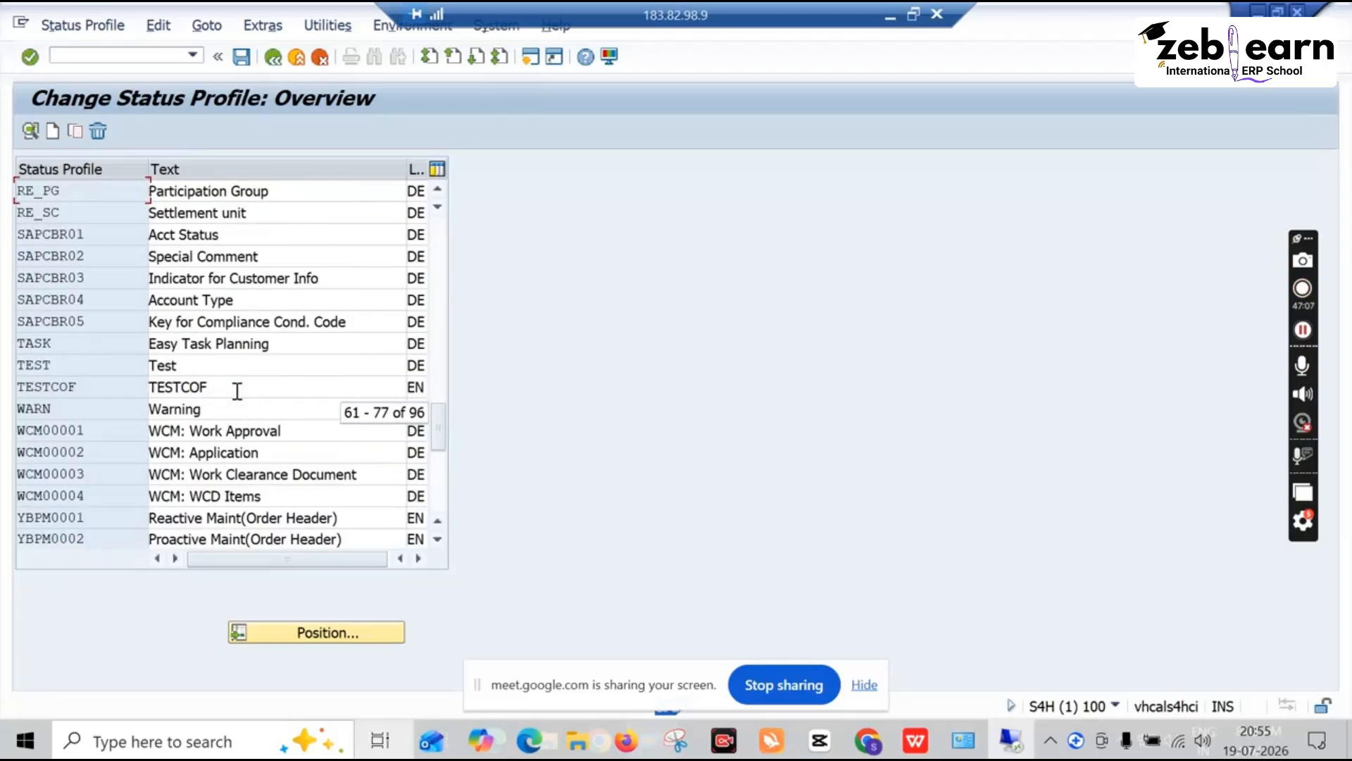
scroll(238, 392, up, 3)
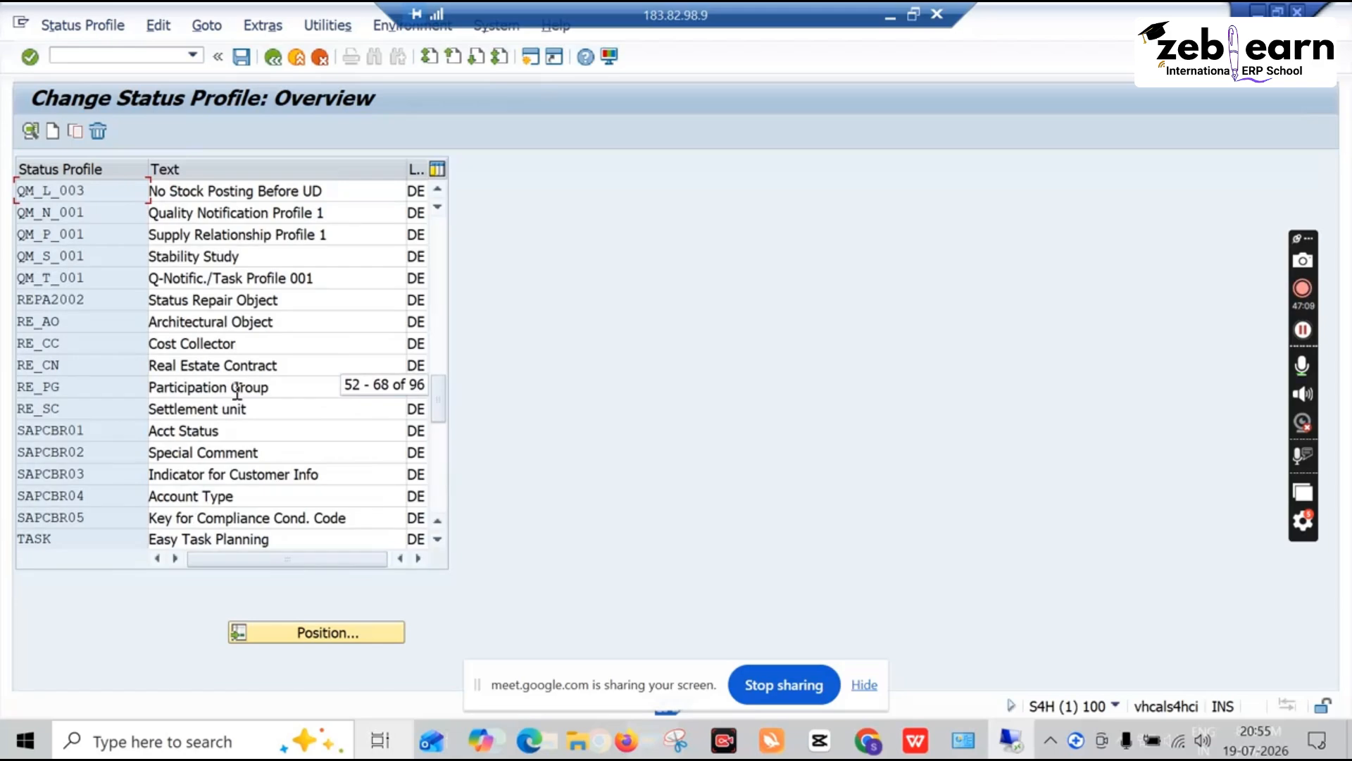
scroll(238, 392, up, 1)
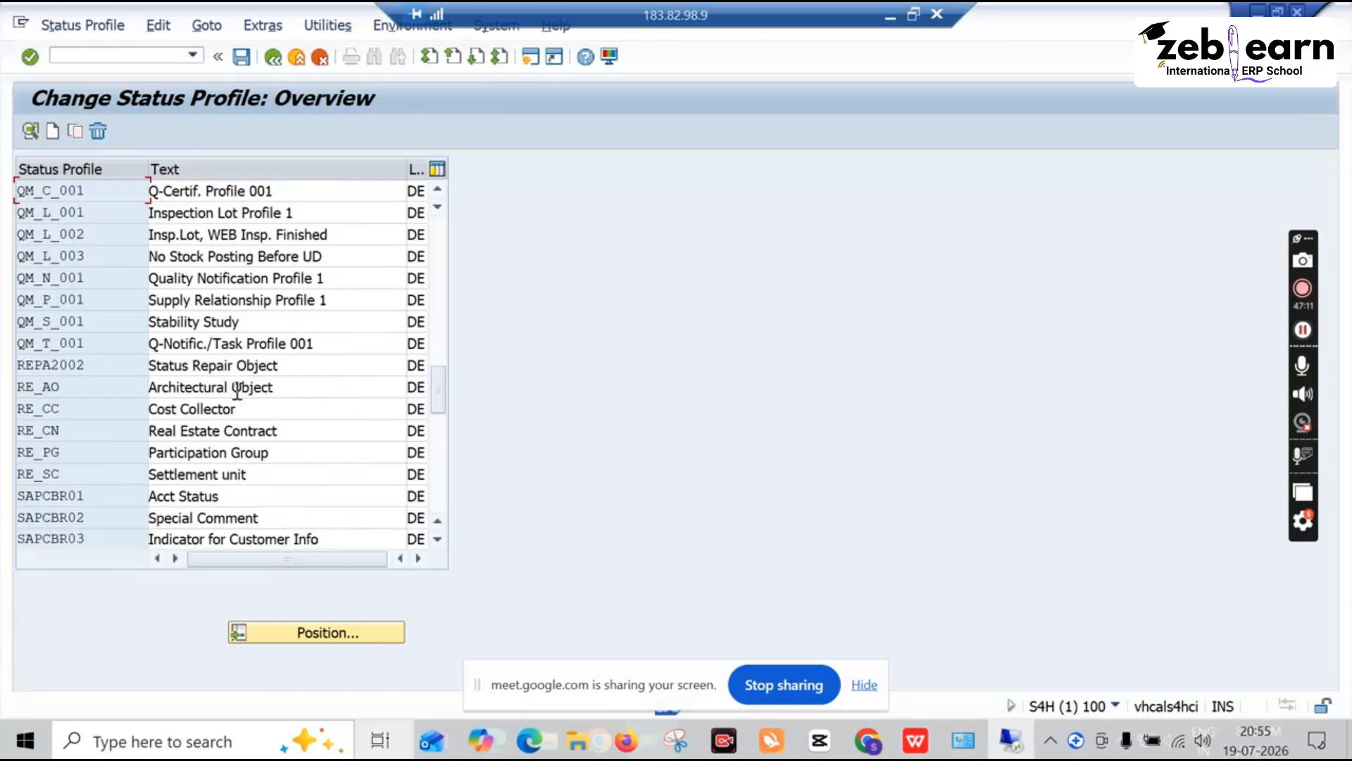
scroll(237, 392, up, 5)
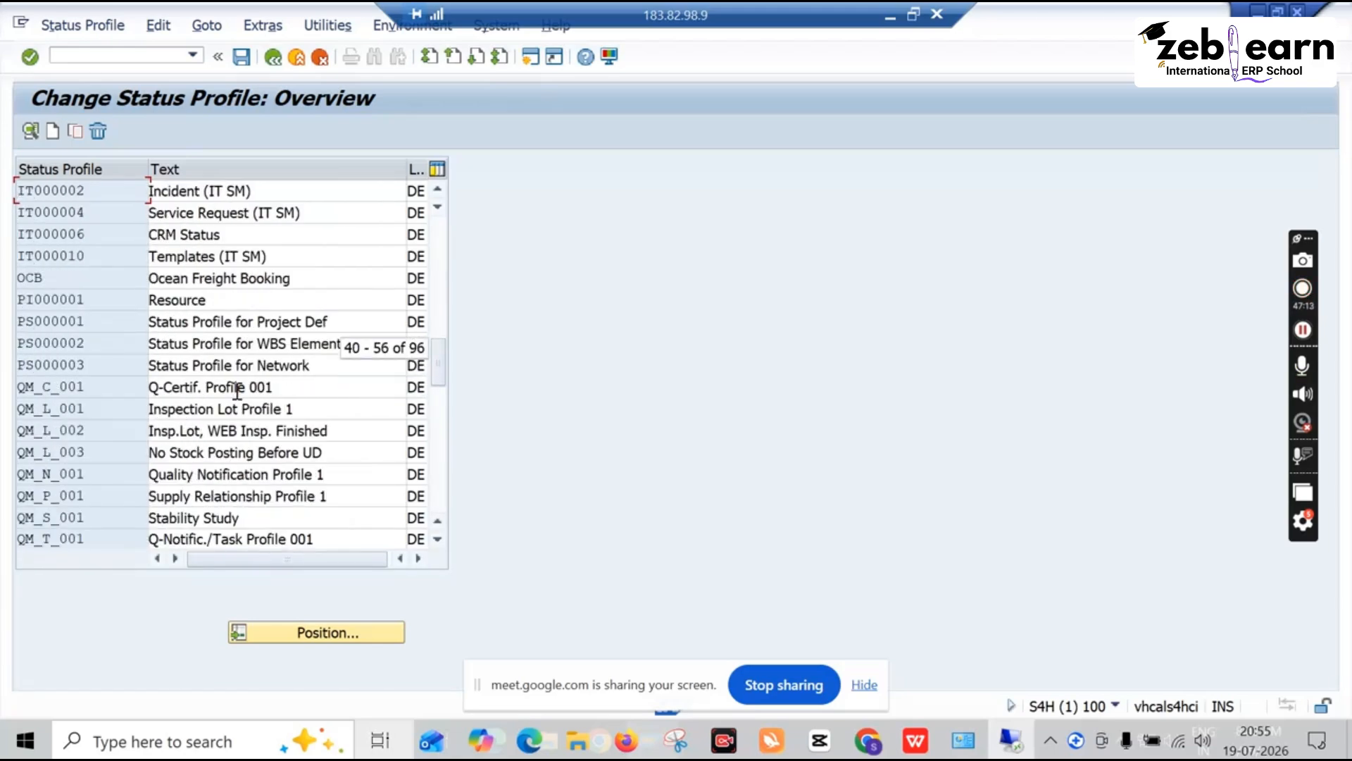
scroll(238, 392, up, 6)
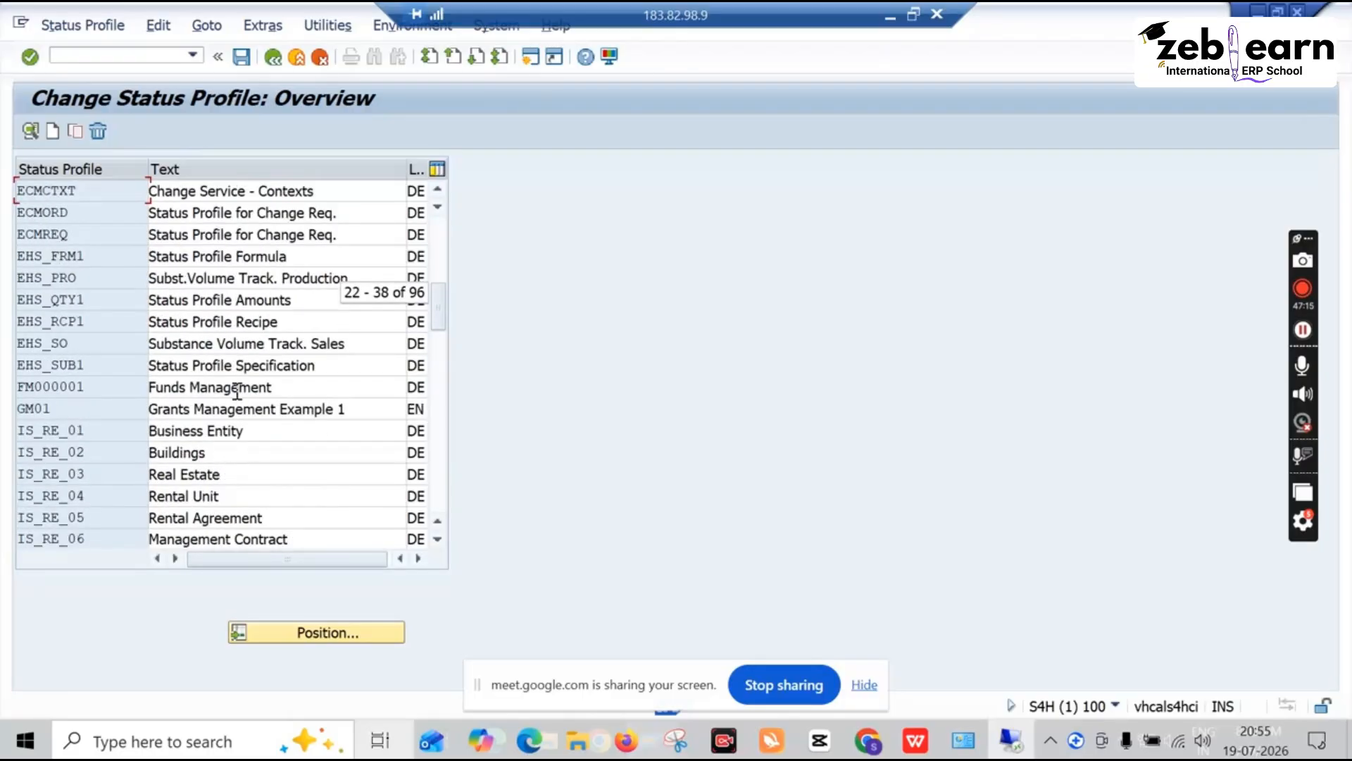
scroll(238, 393, up, 2)
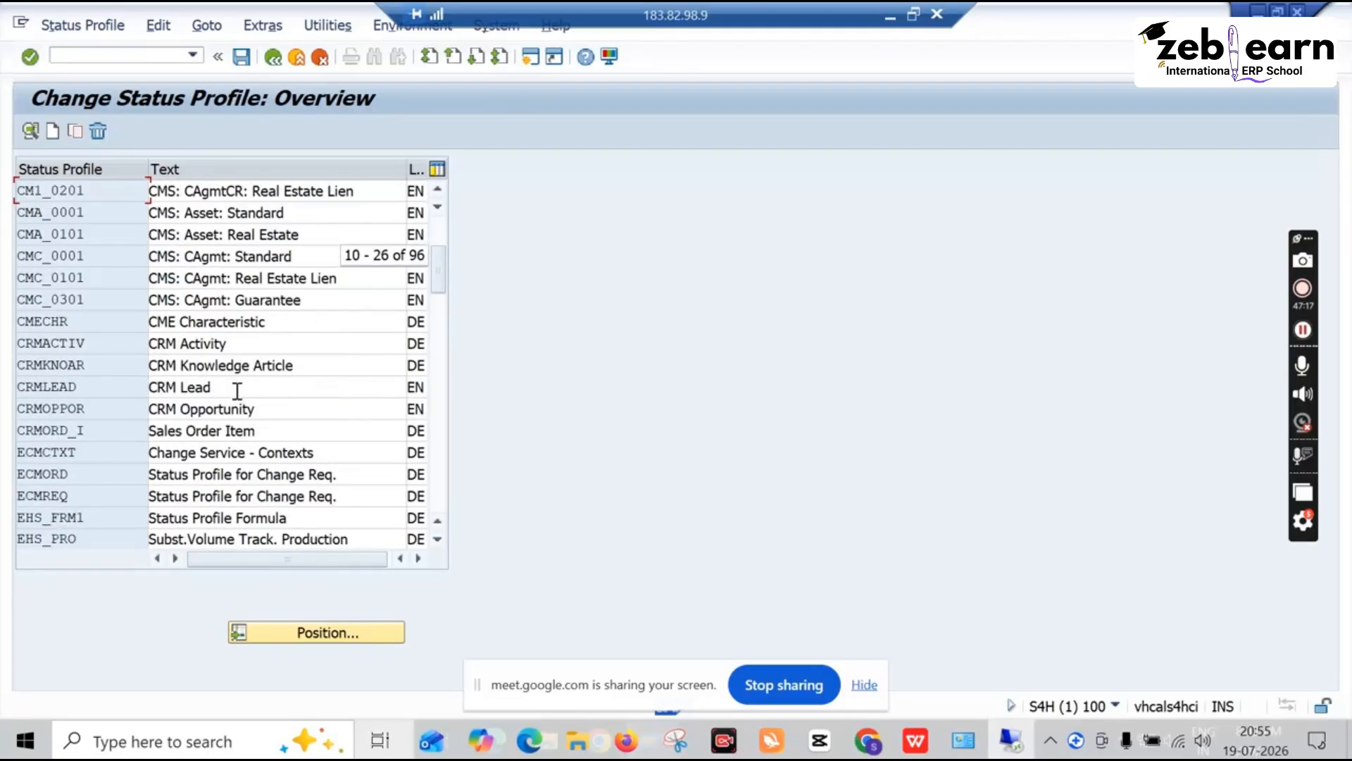
scroll(238, 392, up, 2)
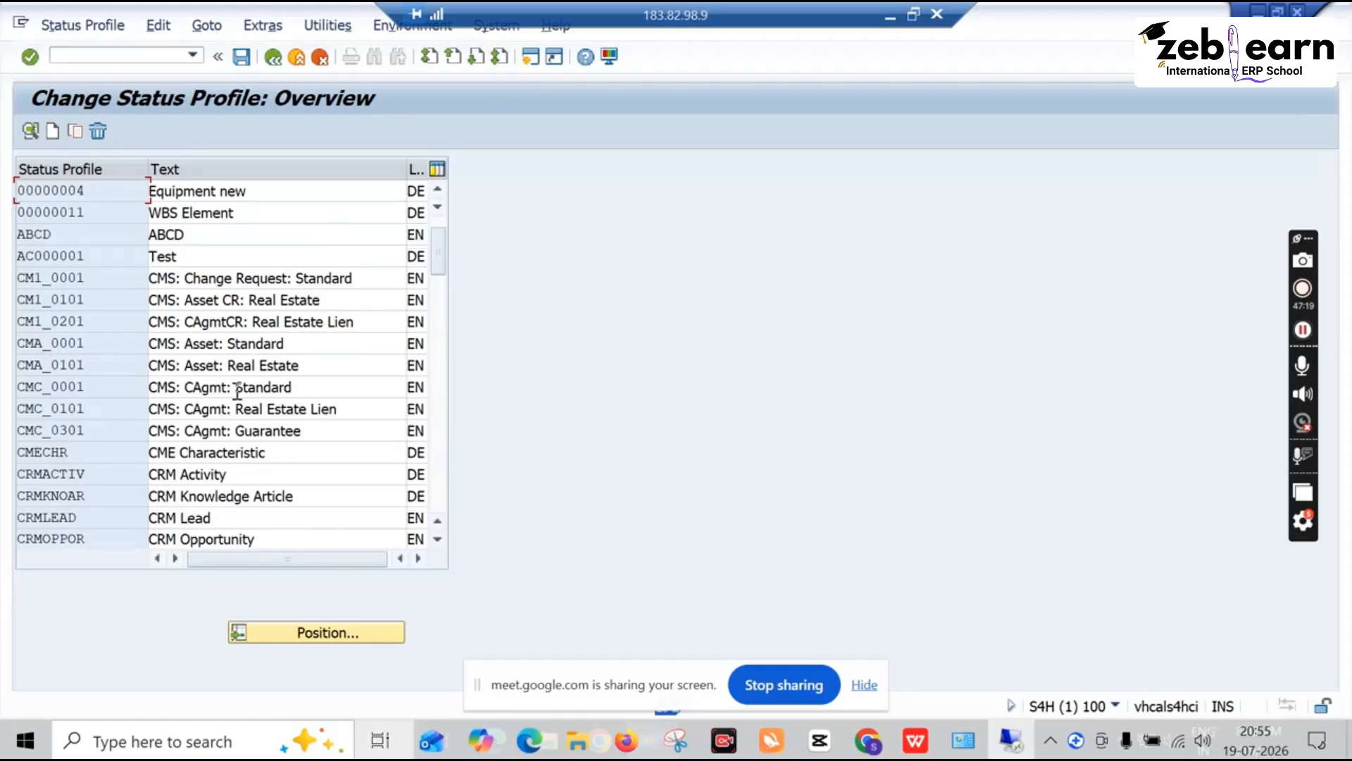
scroll(237, 393, up, 1)
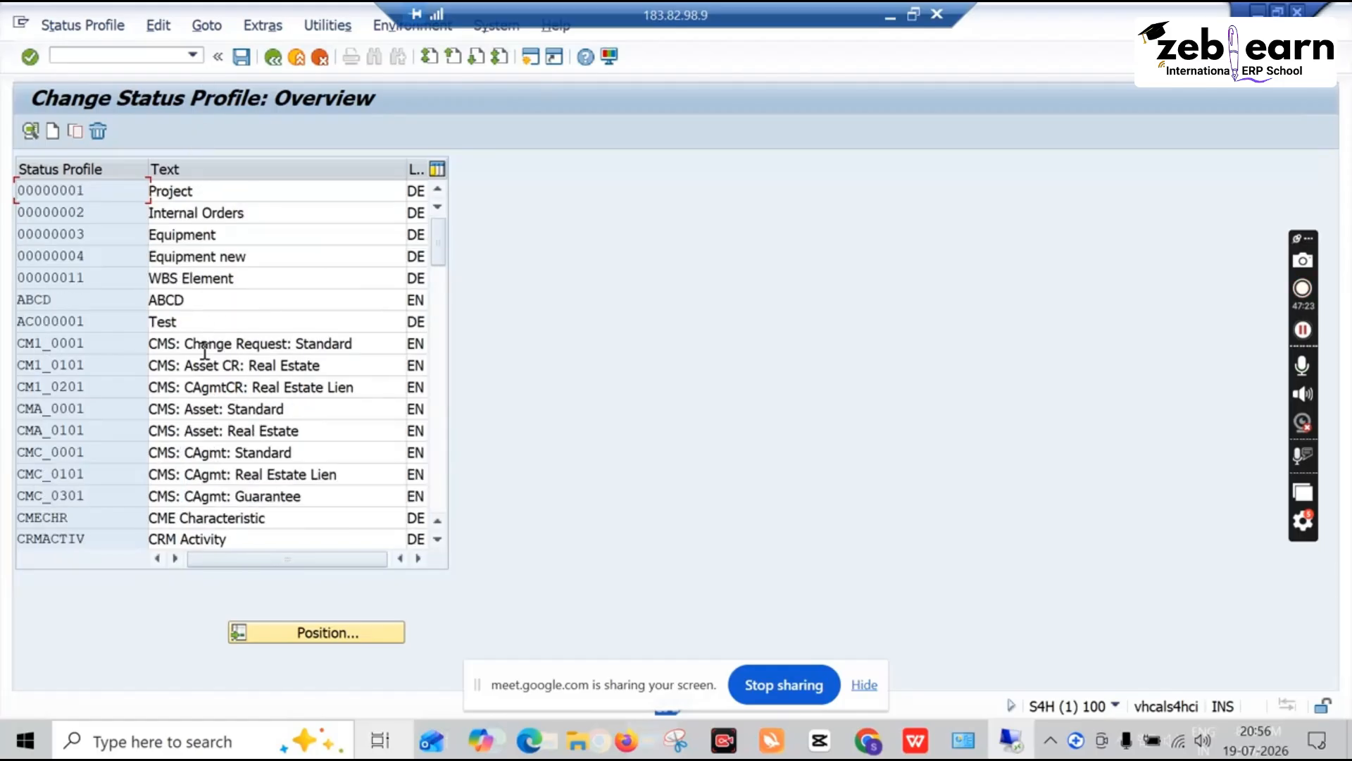
scroll(204, 352, down, 1)
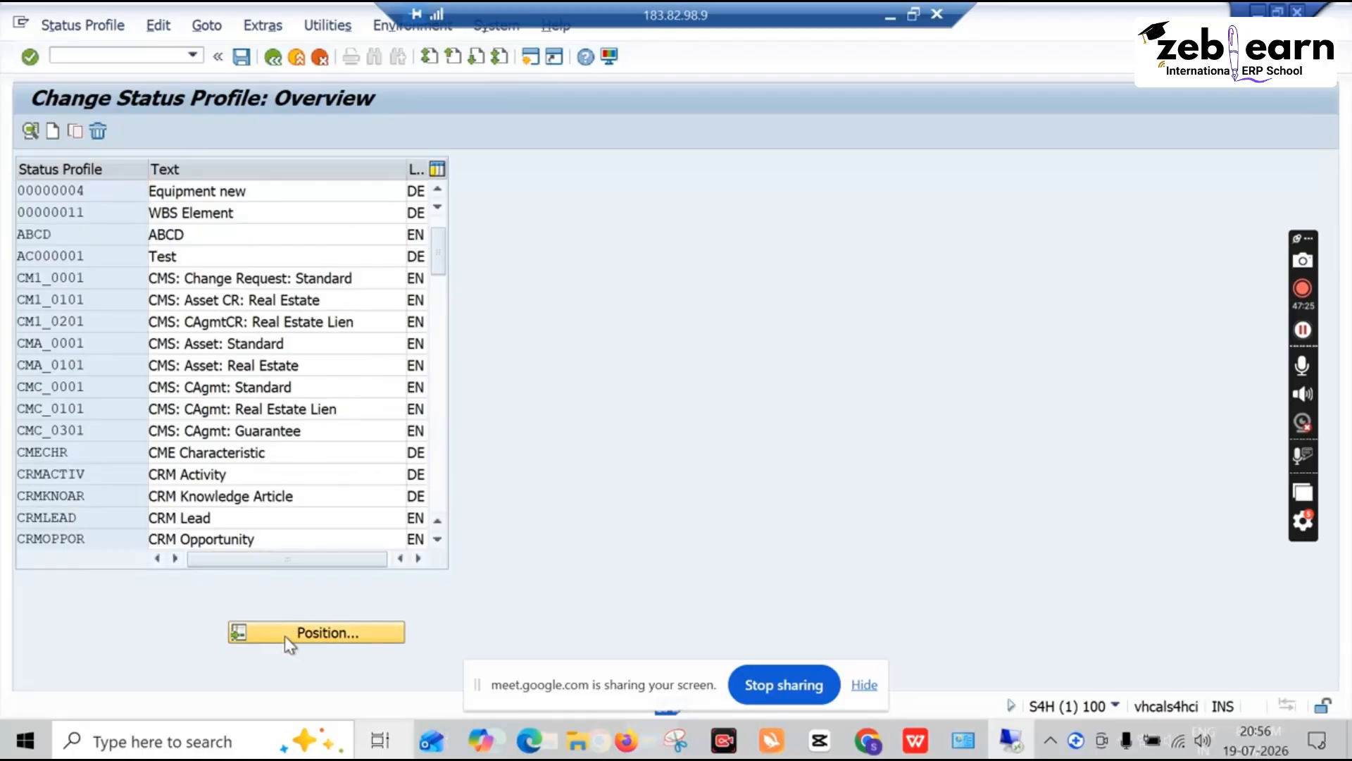
Position the status profile list at NOTI, examine the user statuses of profile QM_T_001, and return to the overview
click(284, 635)
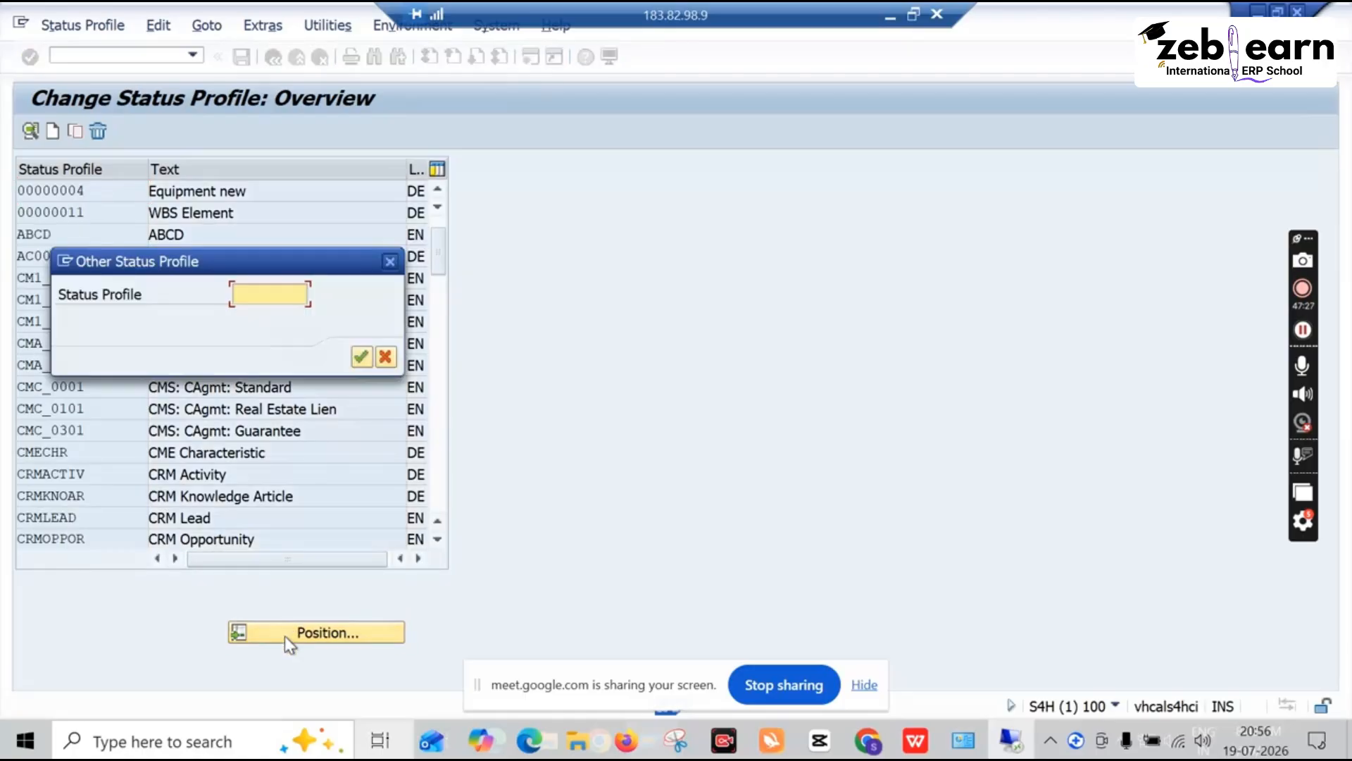
text(NOTI)
key(Return)
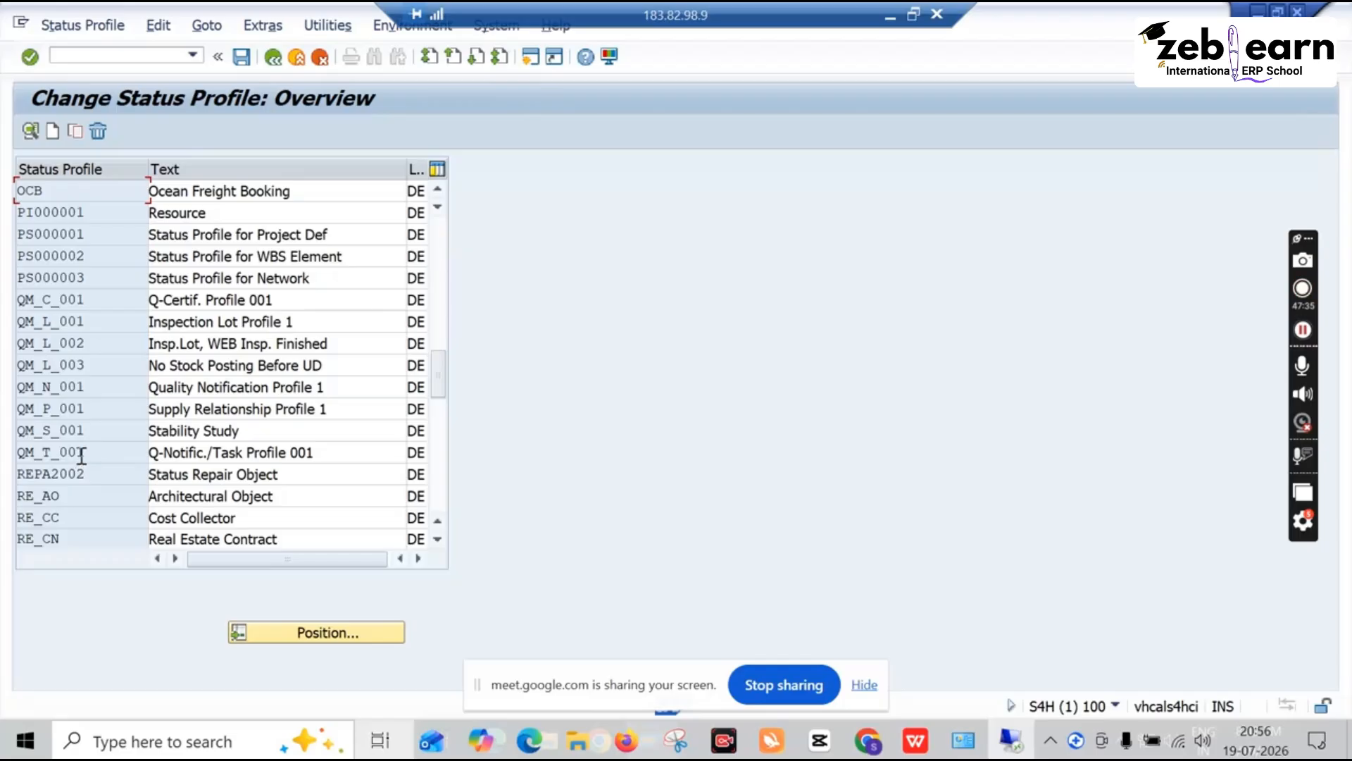
double_click(109, 450)
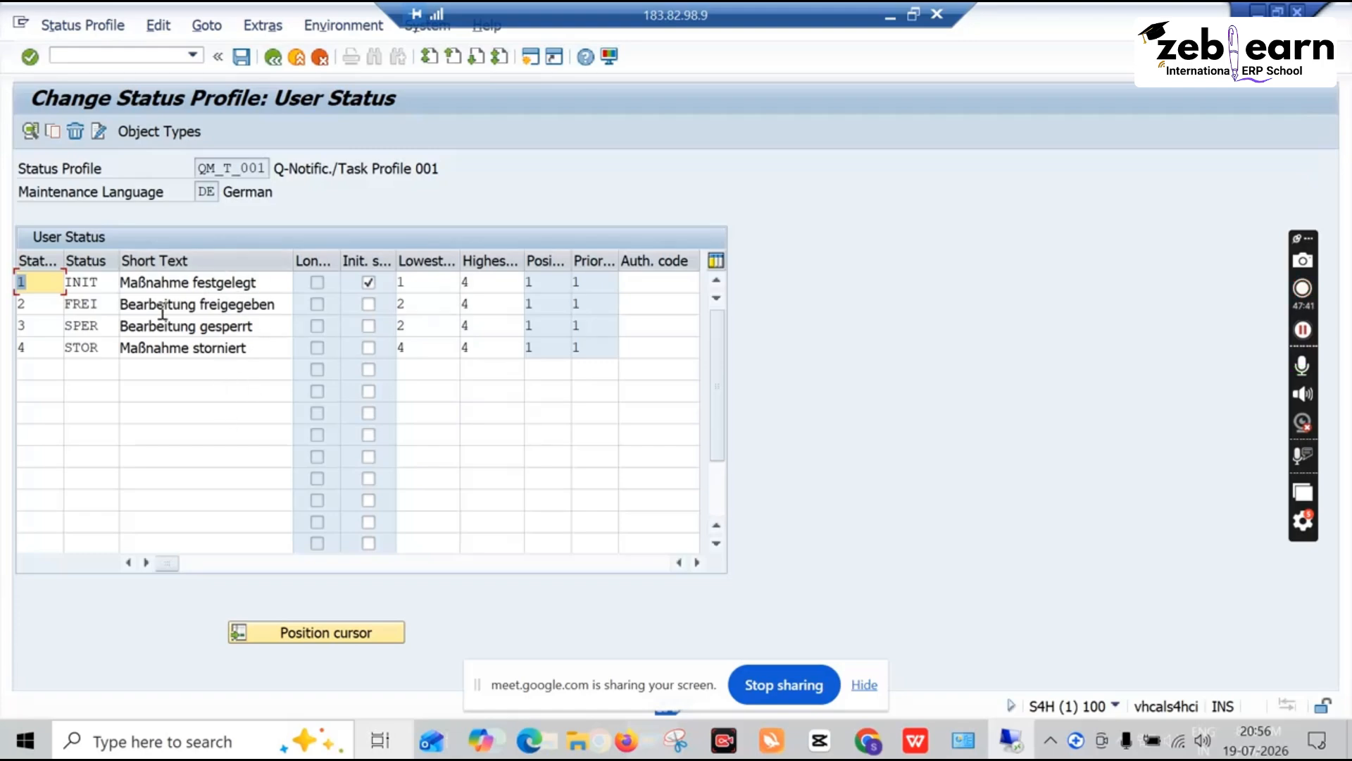
click(274, 58)
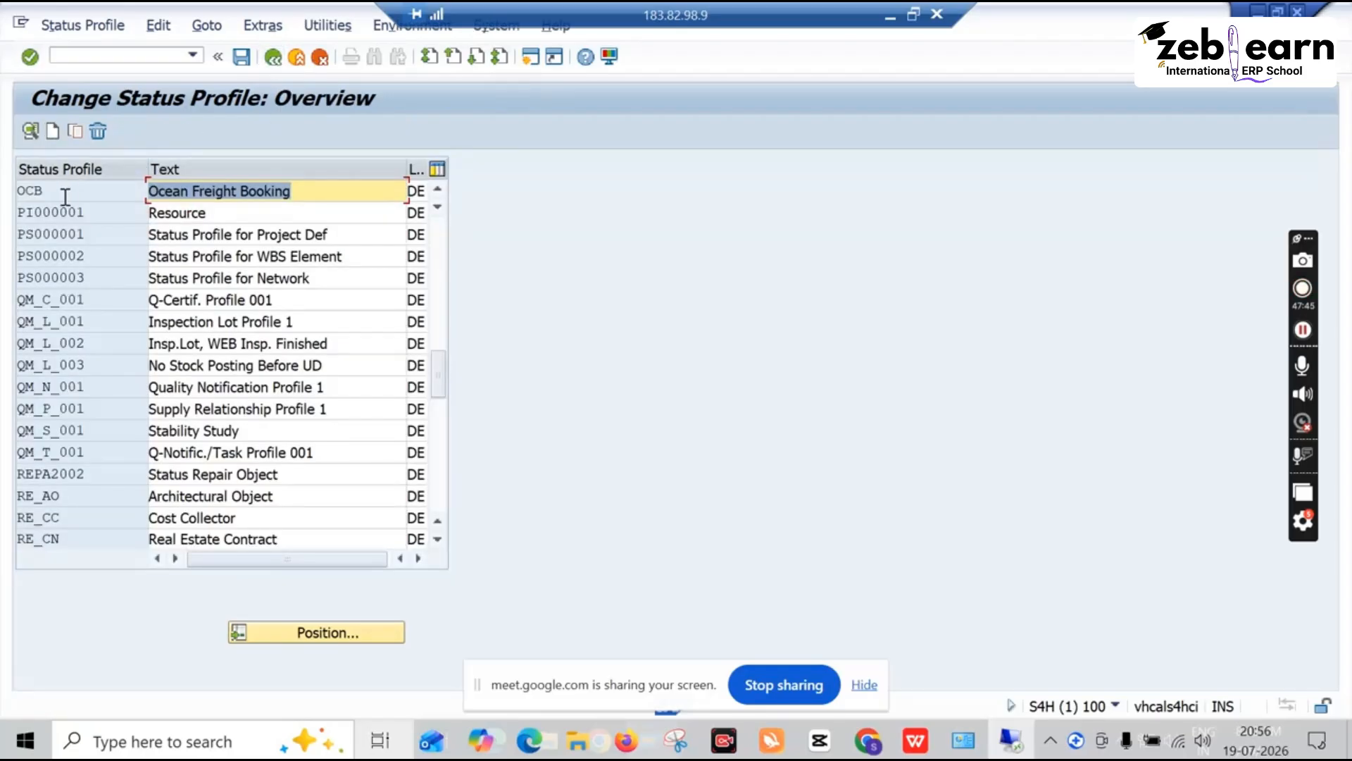
Leave the status profile overview, look through Assign User Status to Notification Types, and return to the activity selection
scroll(176, 301, up, 2)
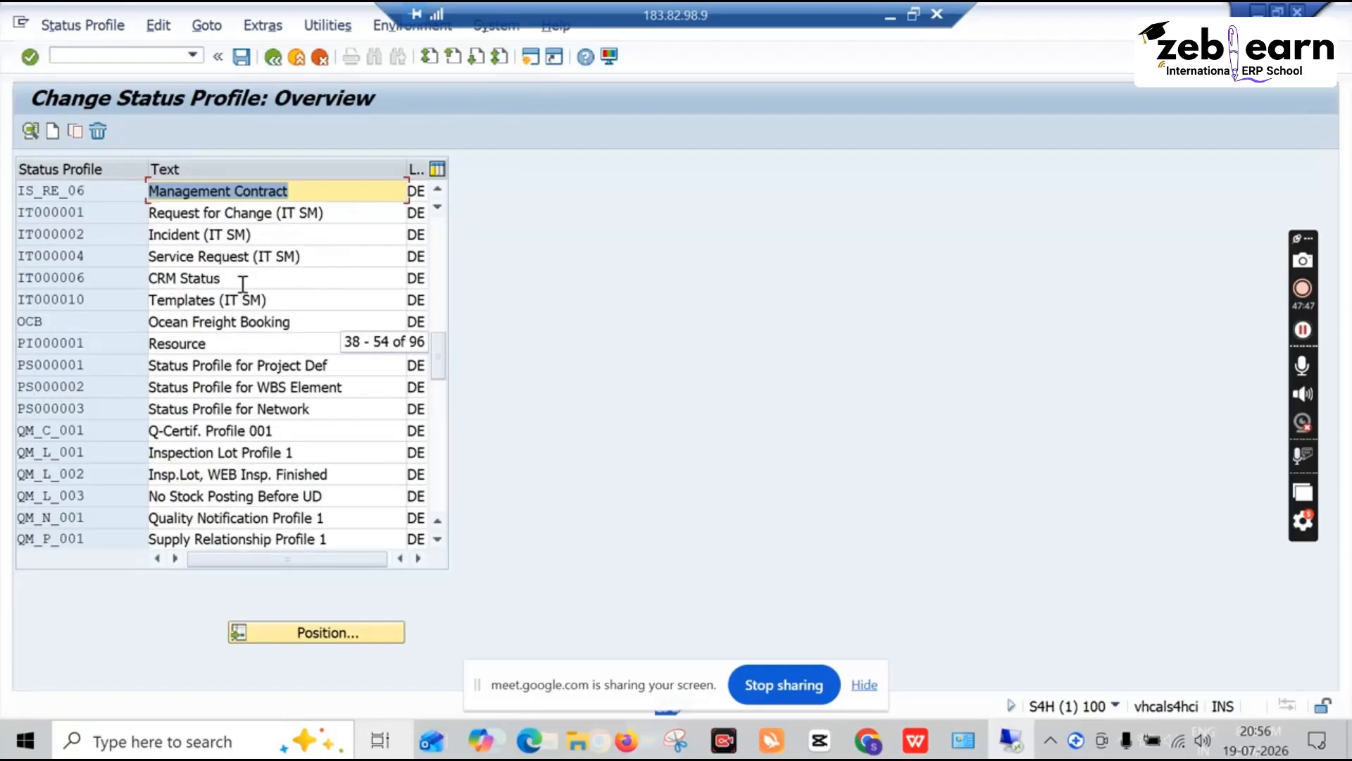
click(269, 61)
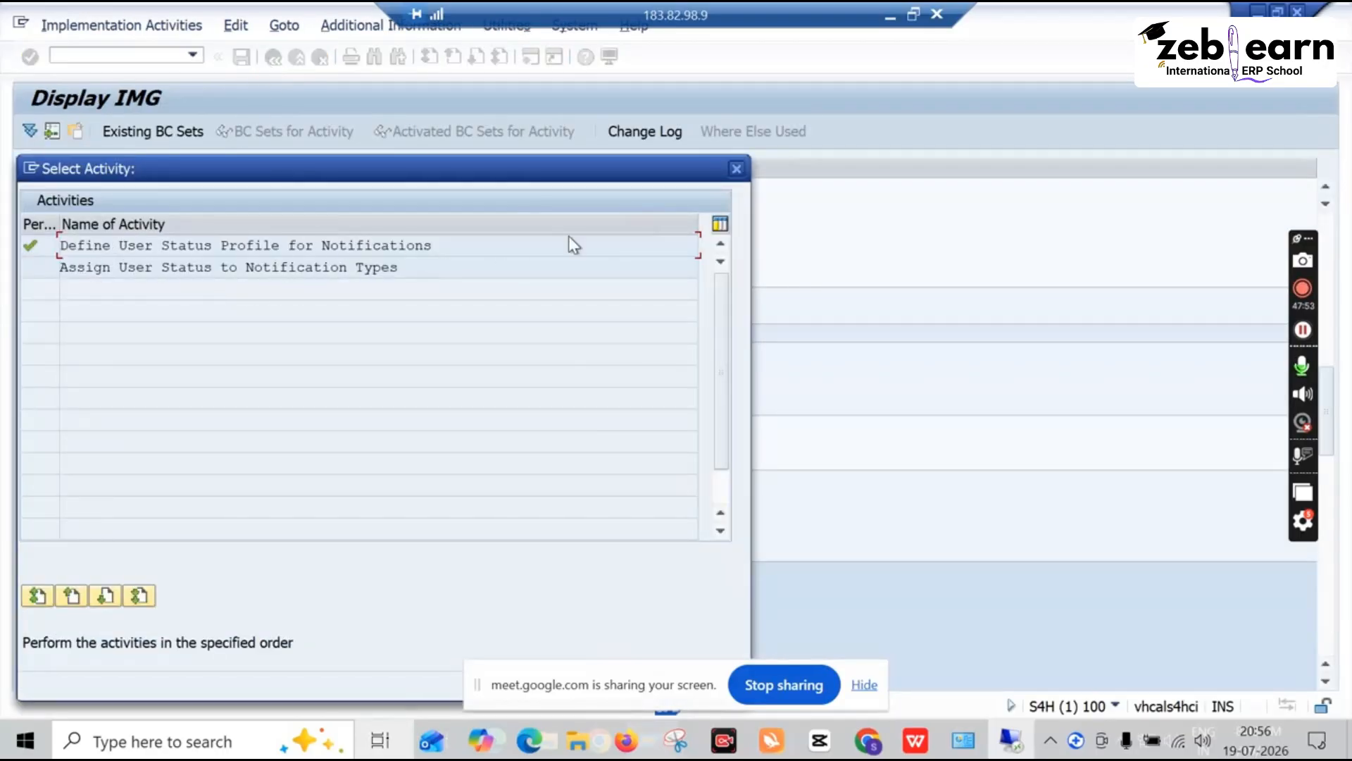
double_click(176, 273)
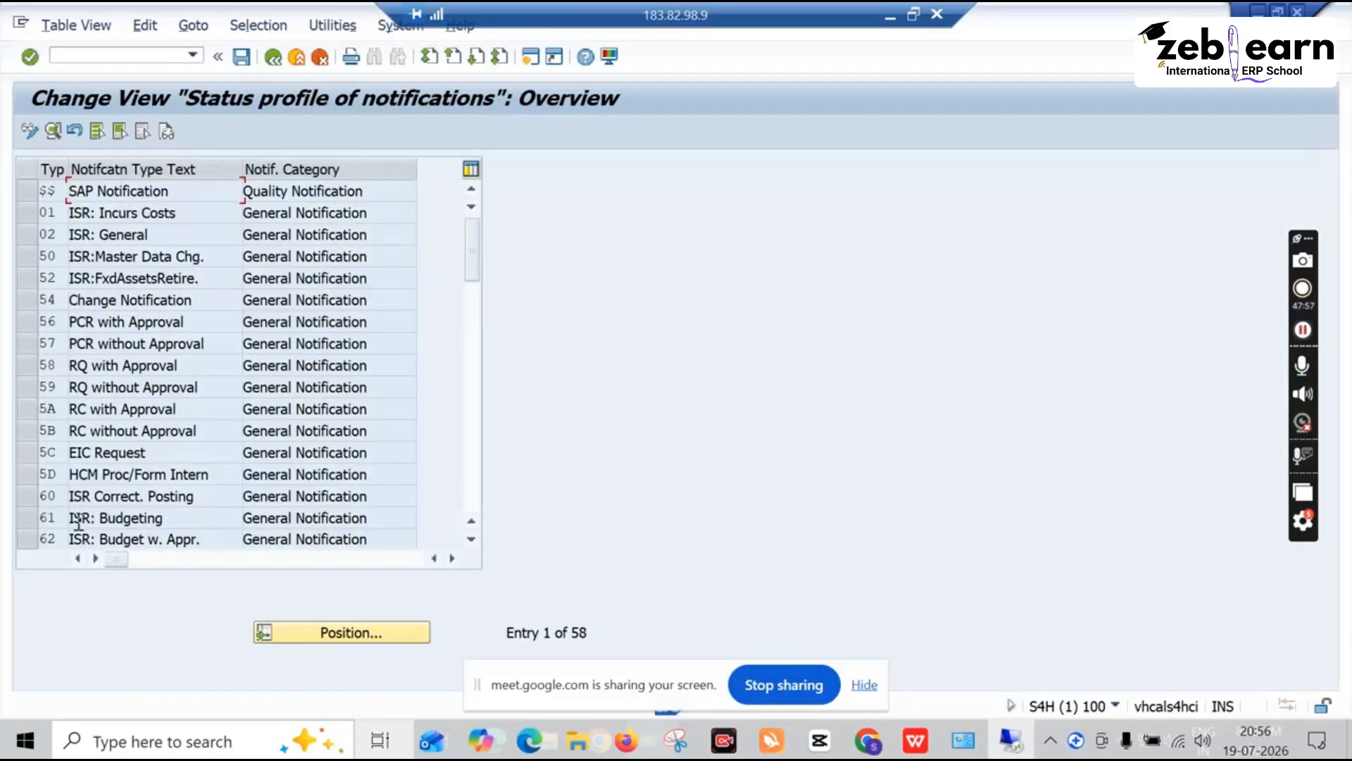
scroll(78, 521, down, 2)
scroll(81, 419, down, 2)
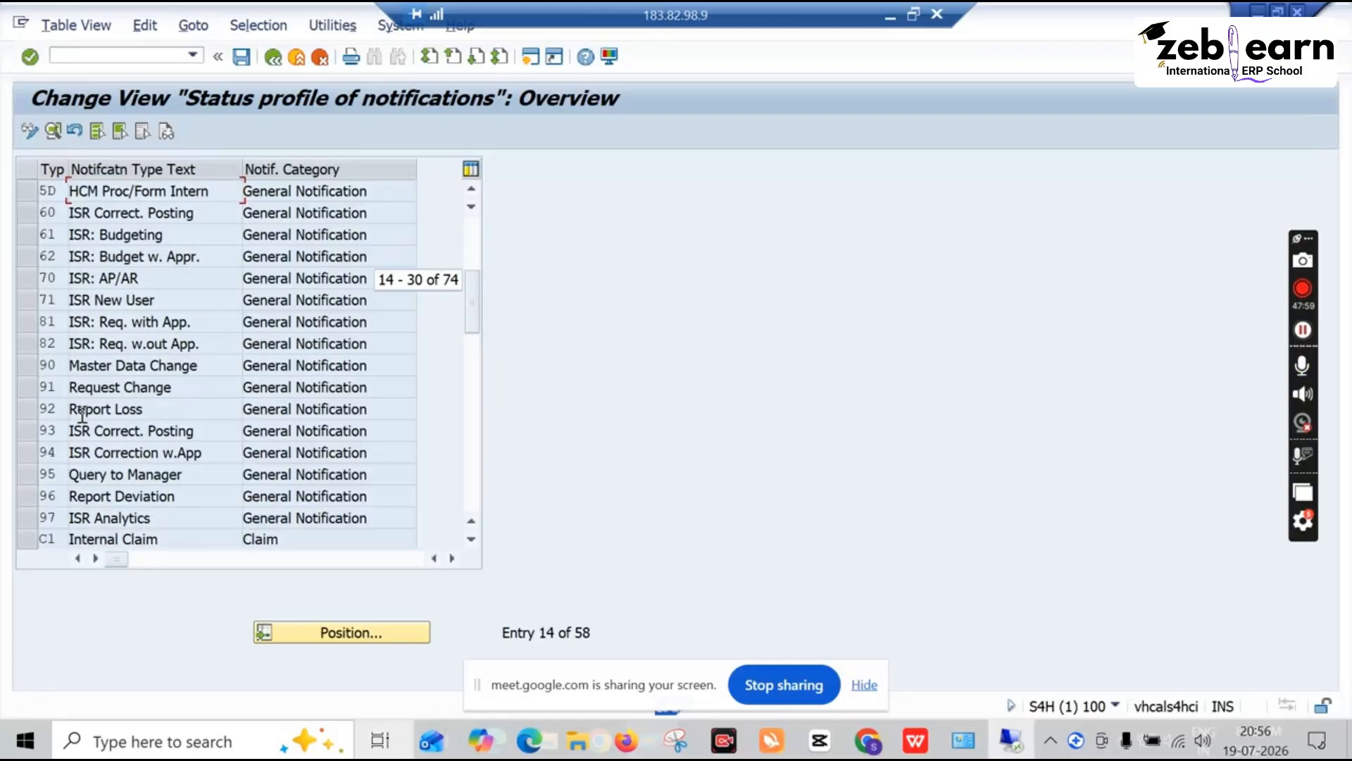
click(272, 56)
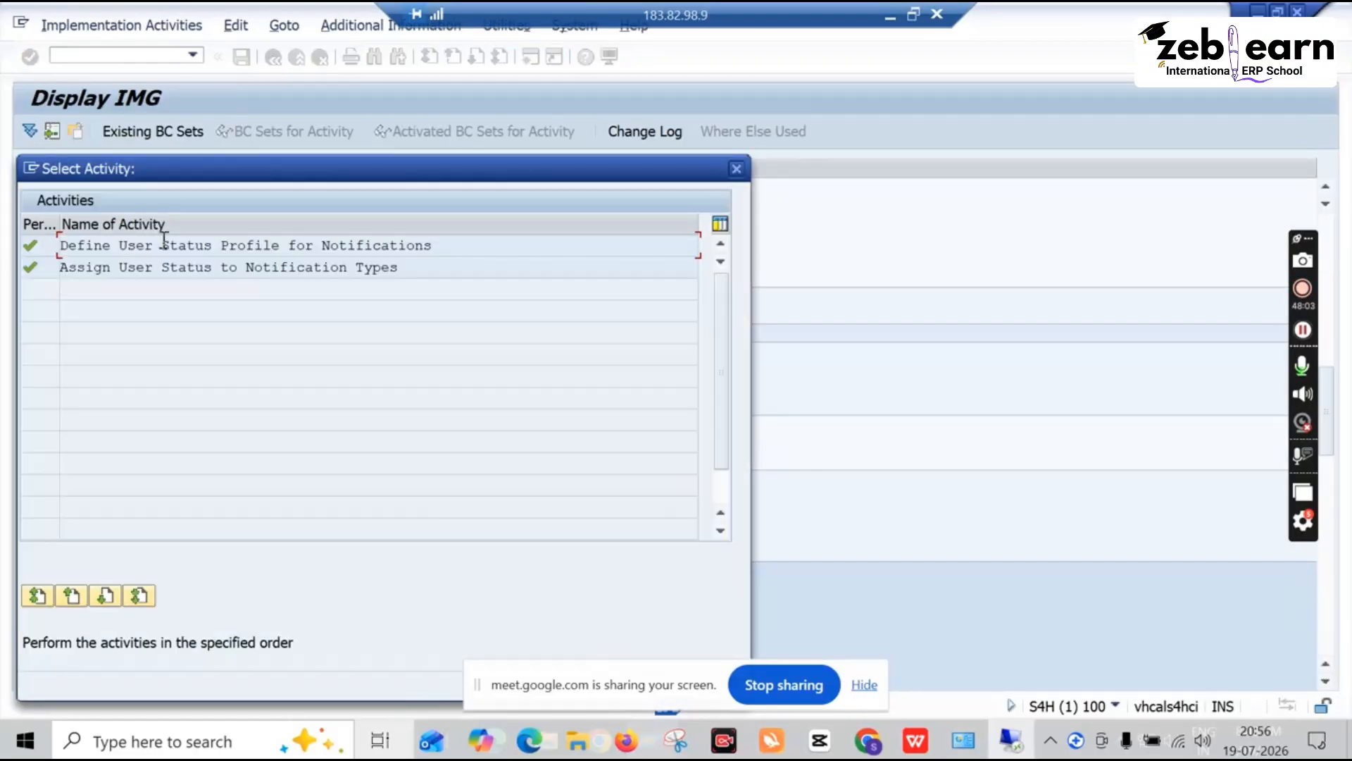
Reopen Define User Status Profile for Notifications, position the list at NOTI, and highlight quality notification profile QM_N_001
double_click(164, 243)
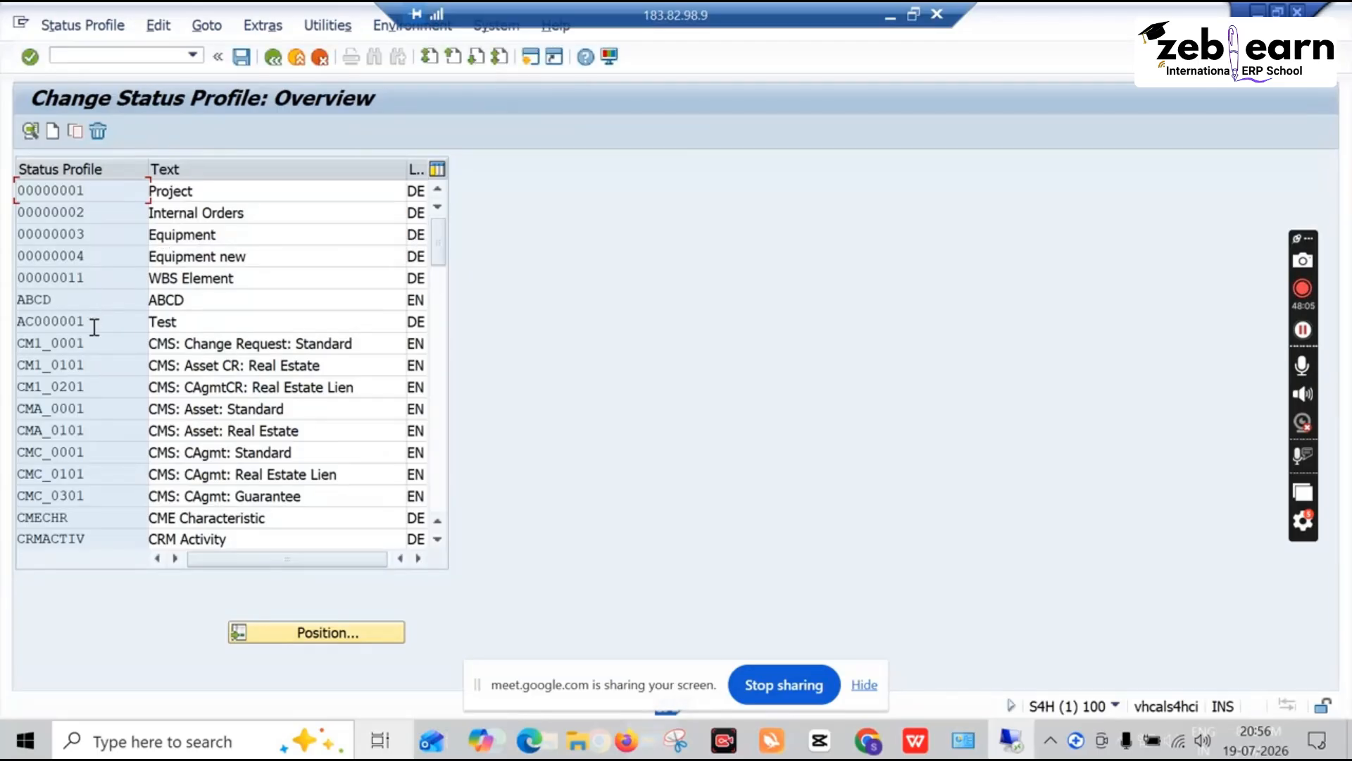
click(276, 632)
text(NOTI)
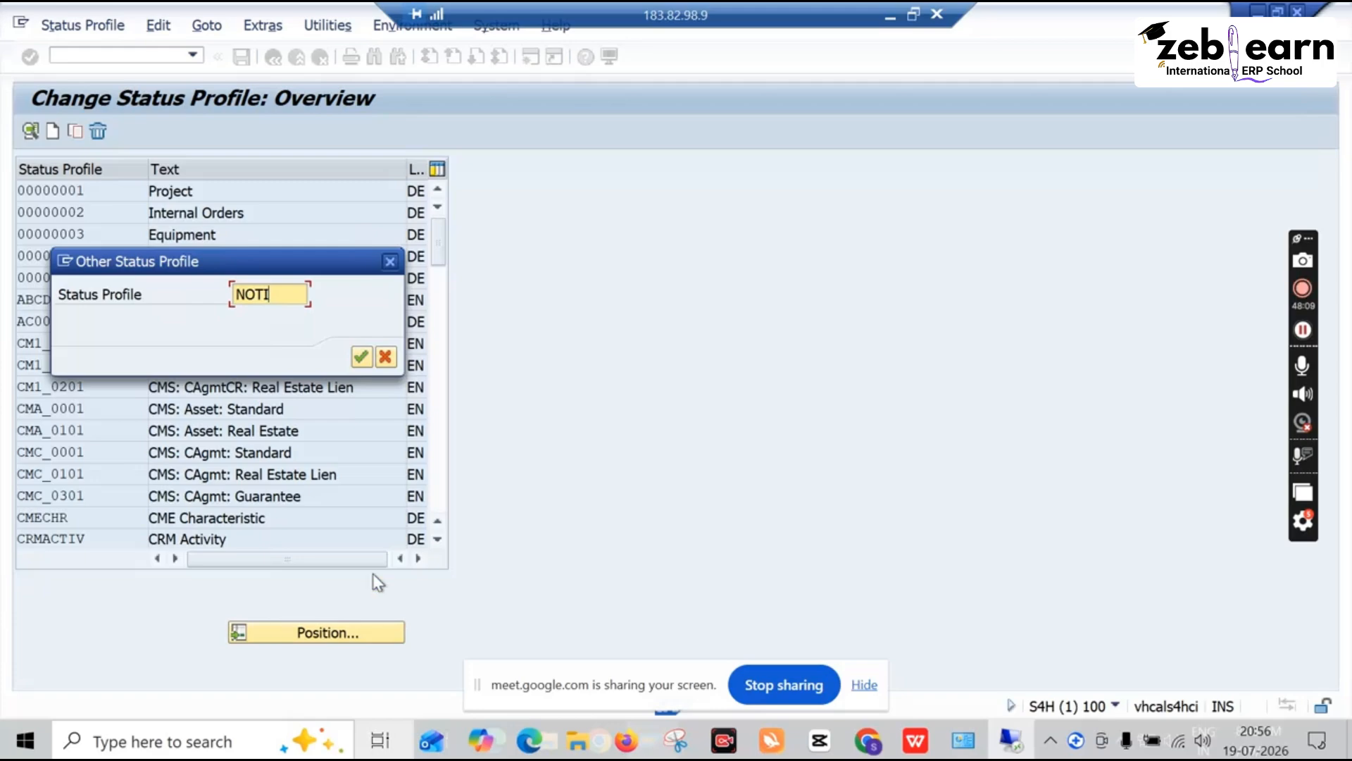
click(363, 357)
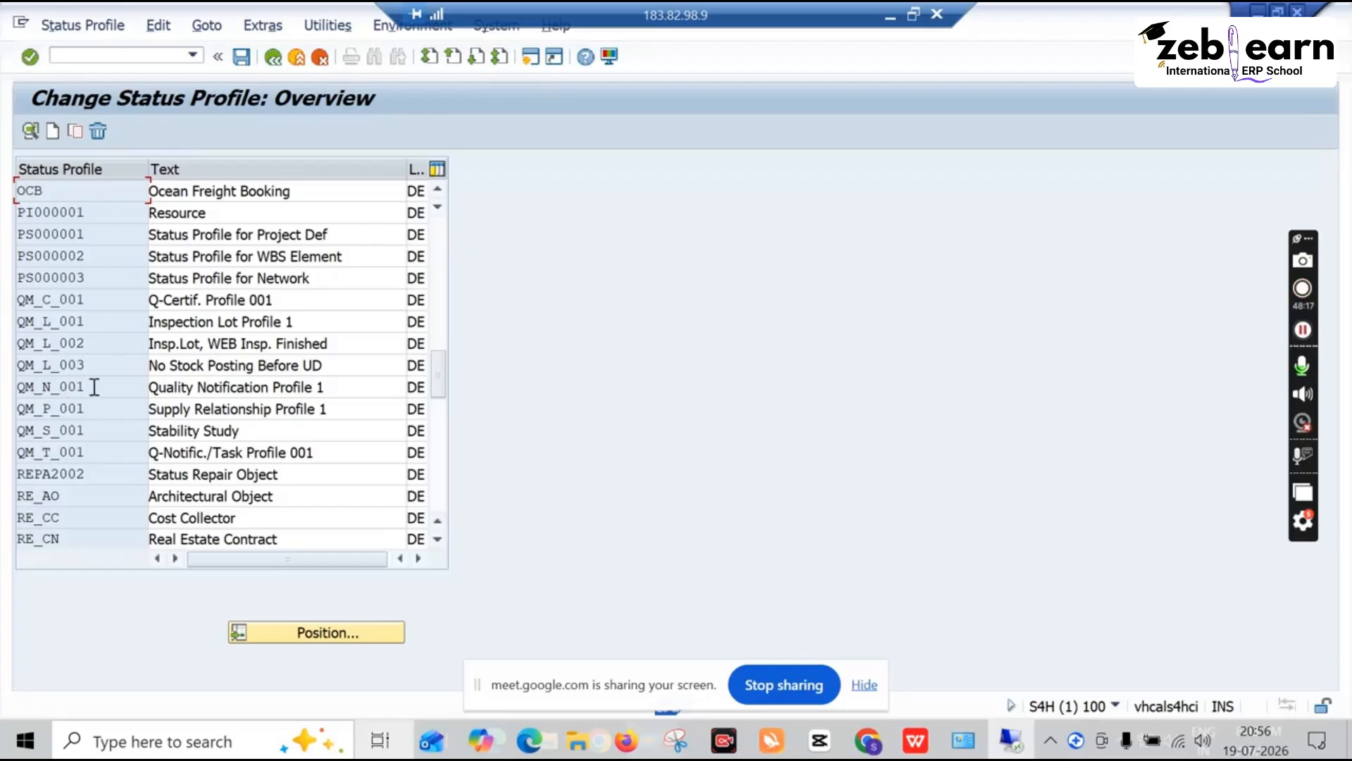
drag(93, 387, 16, 386)
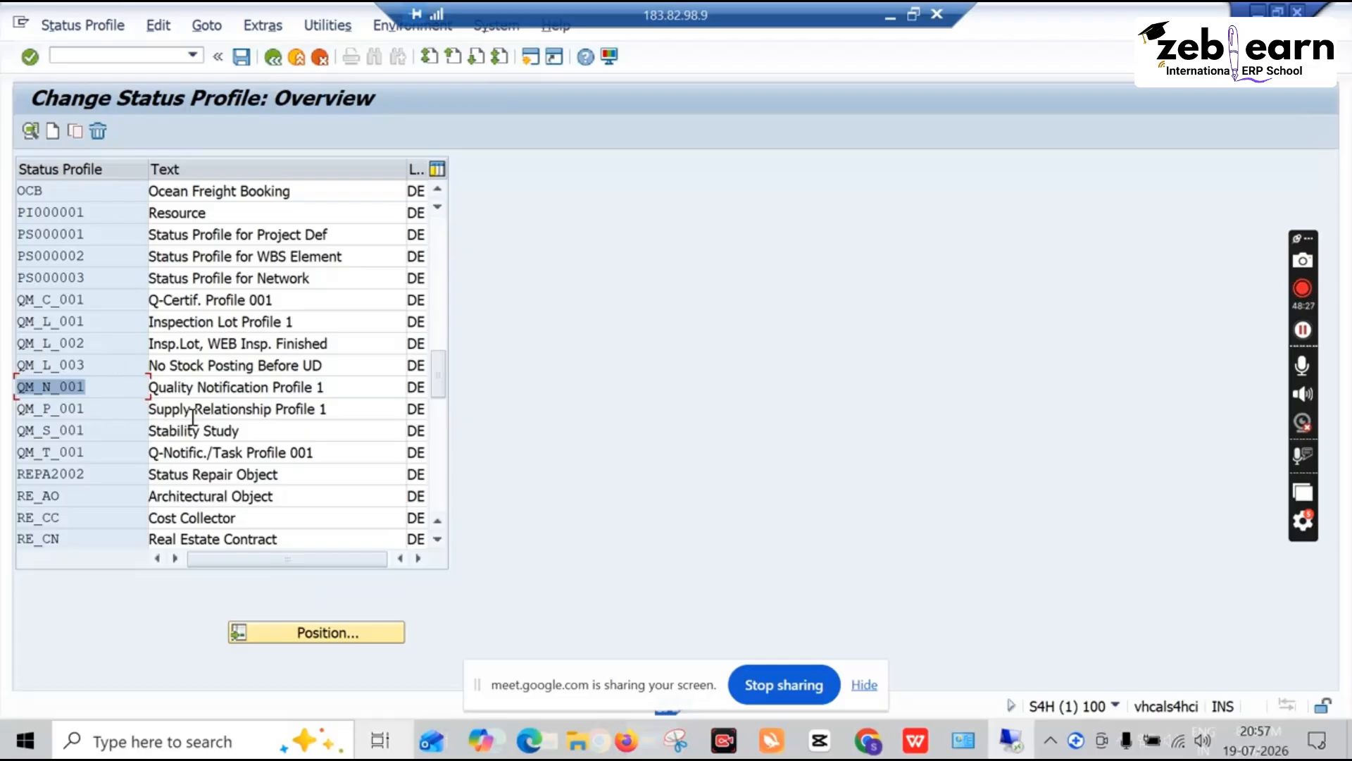
Look through the remaining status profiles and close the Define Status Profile activities
scroll(193, 417, down, 4)
scroll(193, 416, down, 6)
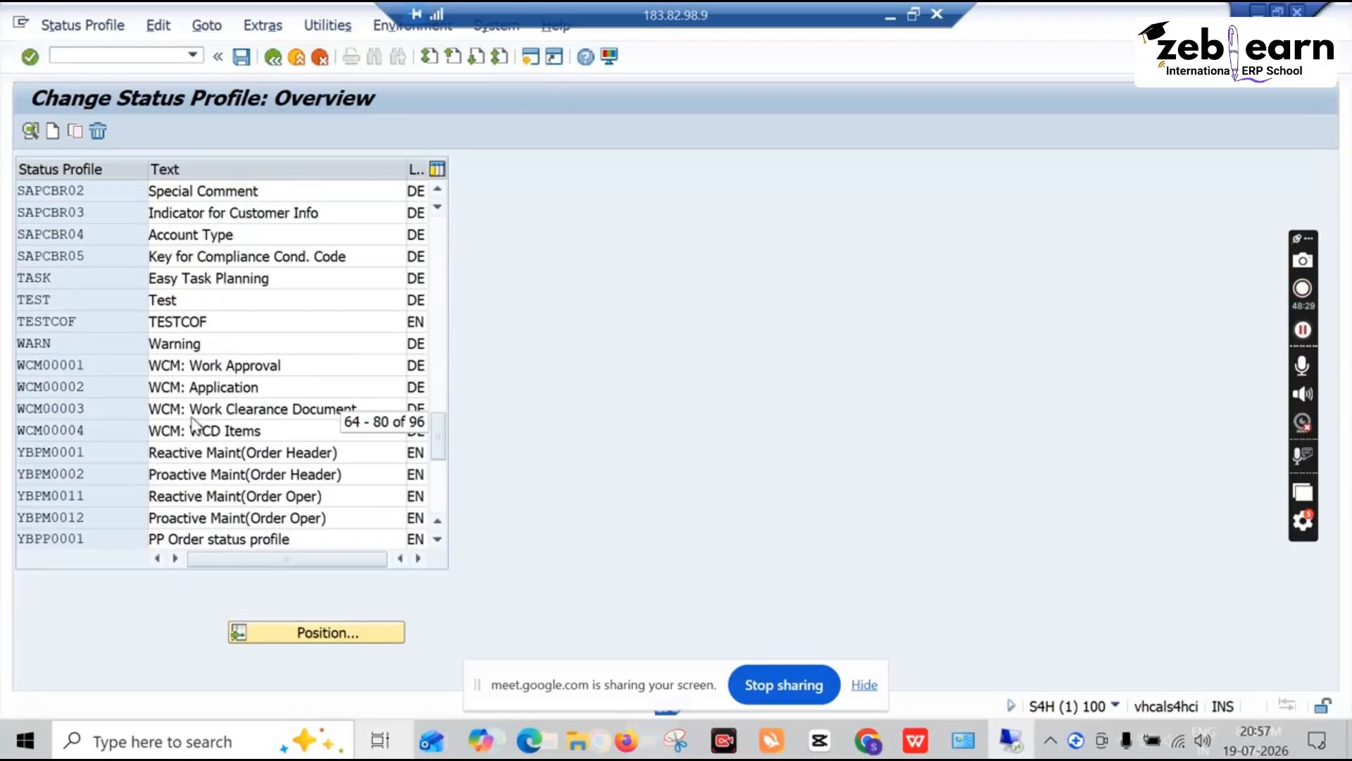
scroll(196, 426, up, 2)
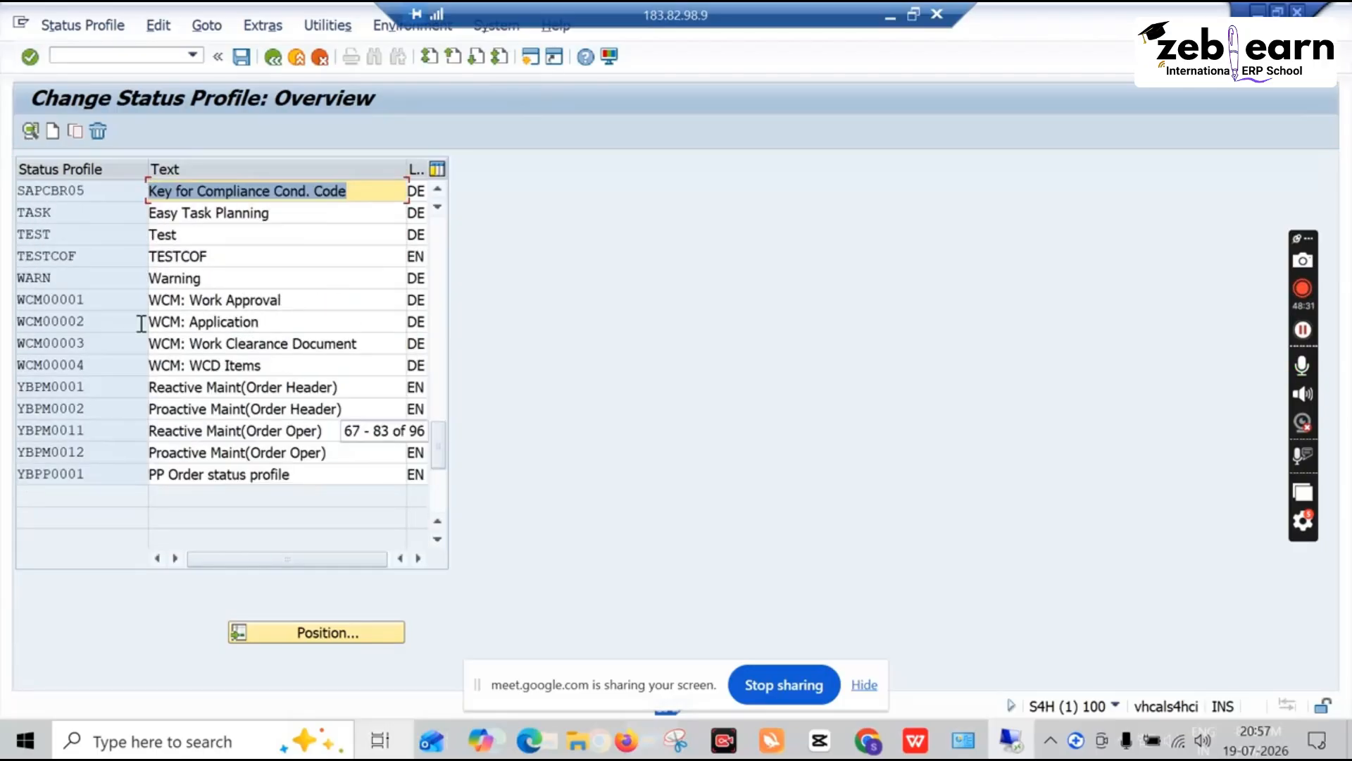
click(273, 57)
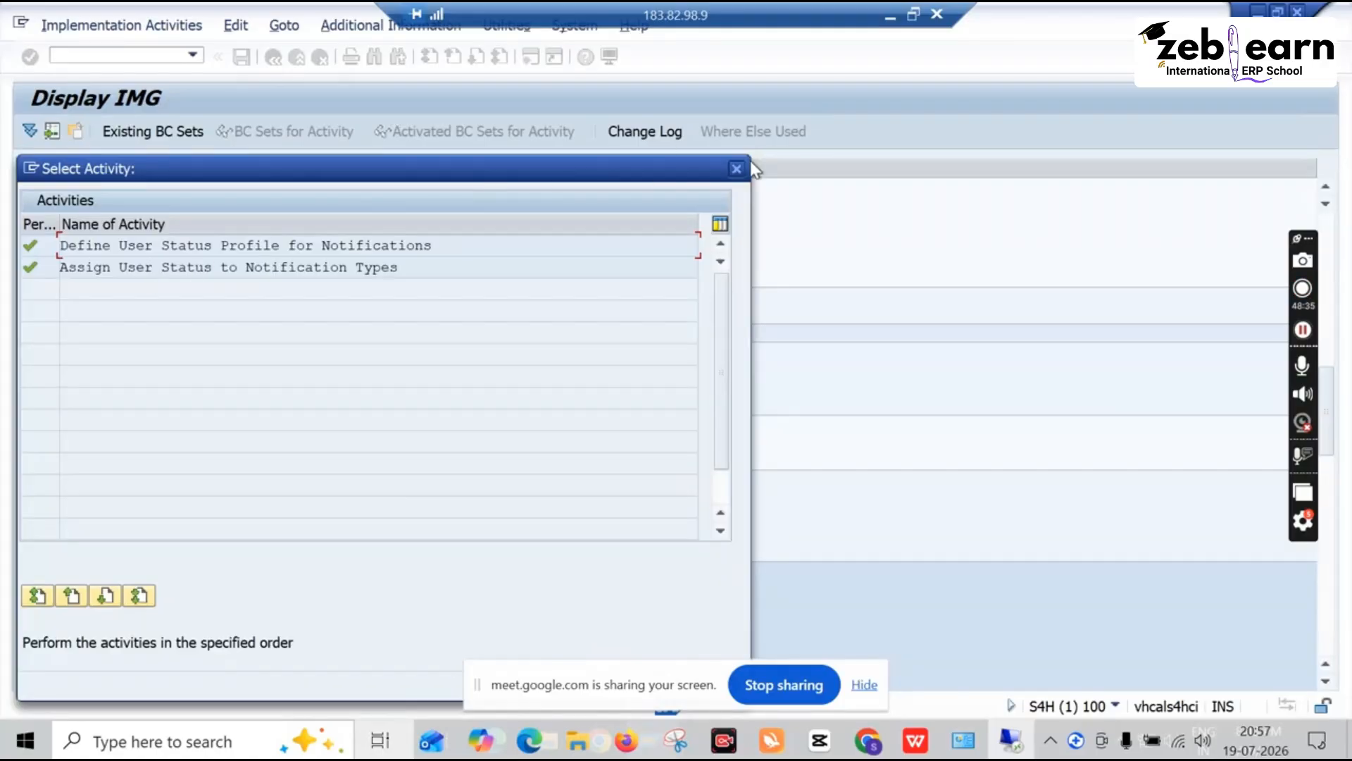
click(736, 169)
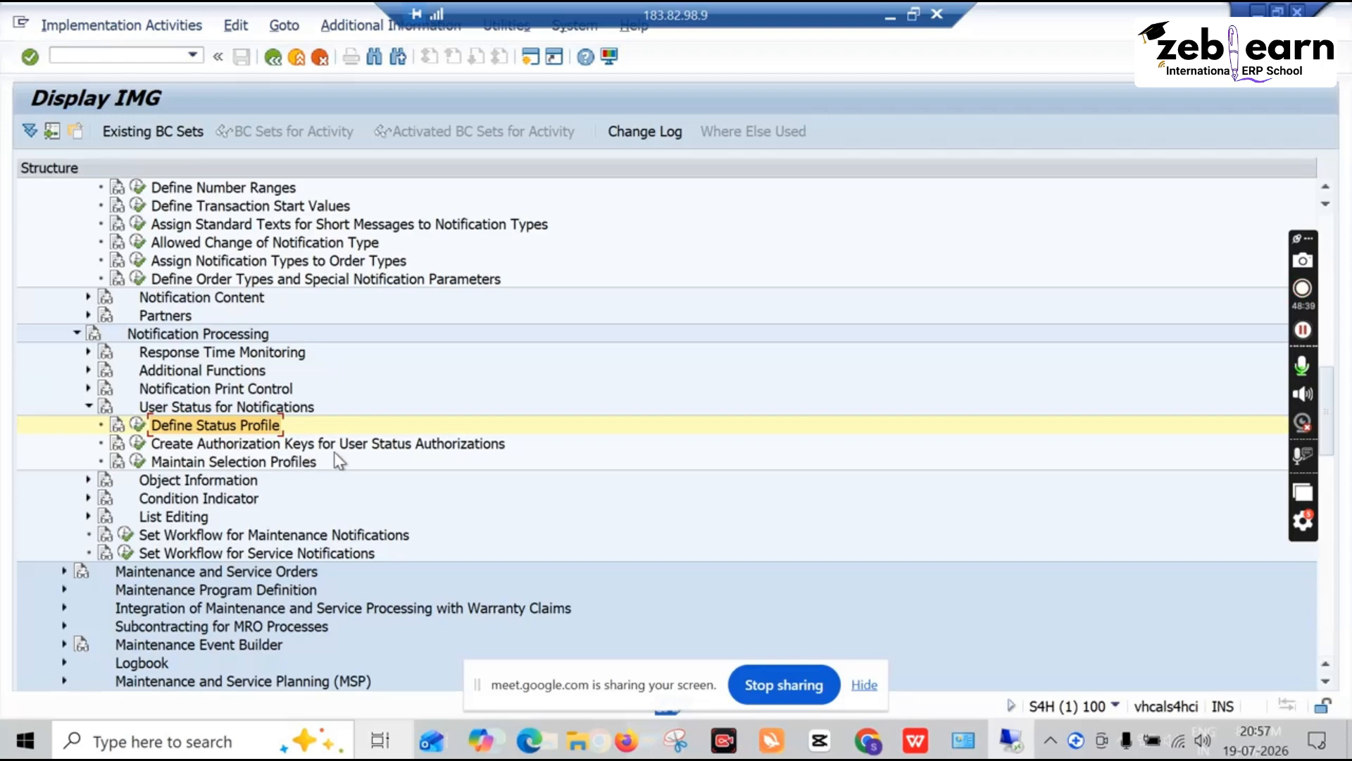
Check the authorization keys for user status and, under Maintain Selection Profiles, the selection conditions of profile A701
click(138, 443)
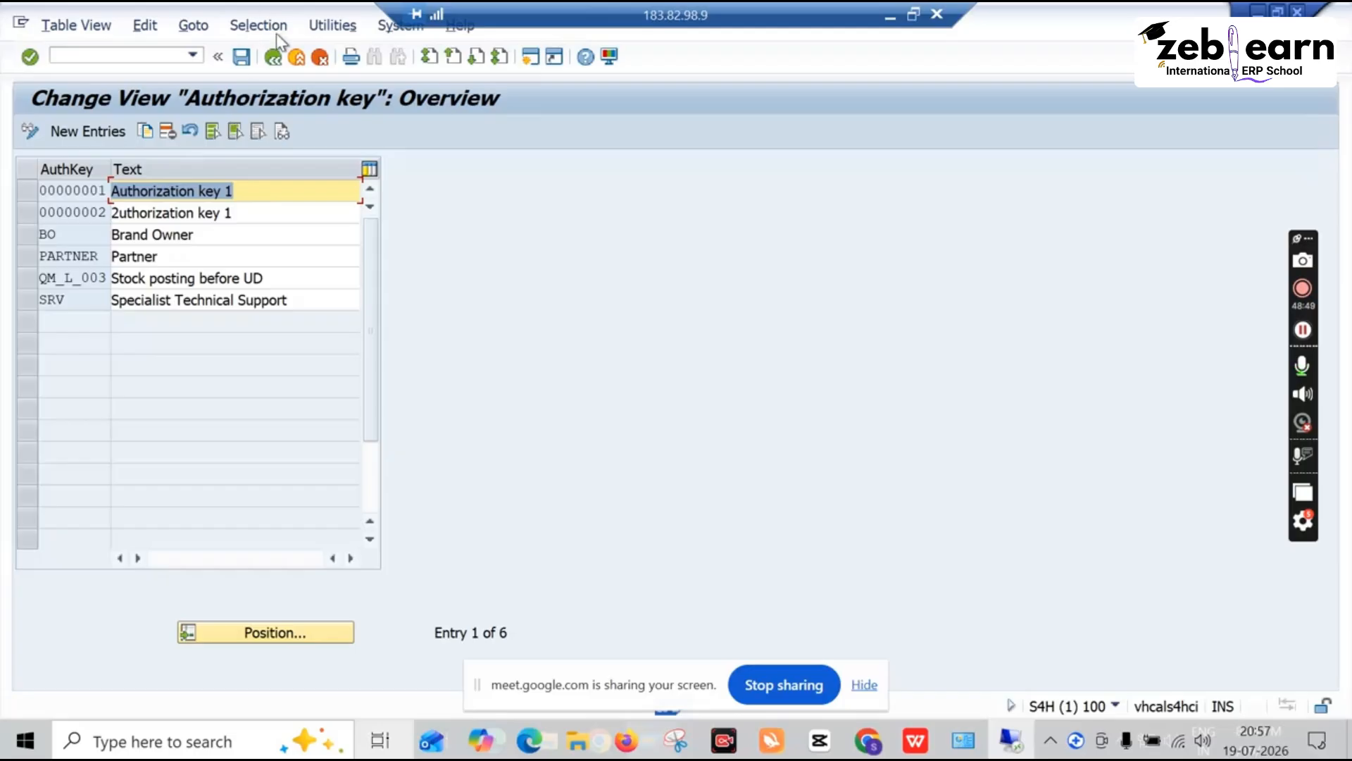
click(276, 60)
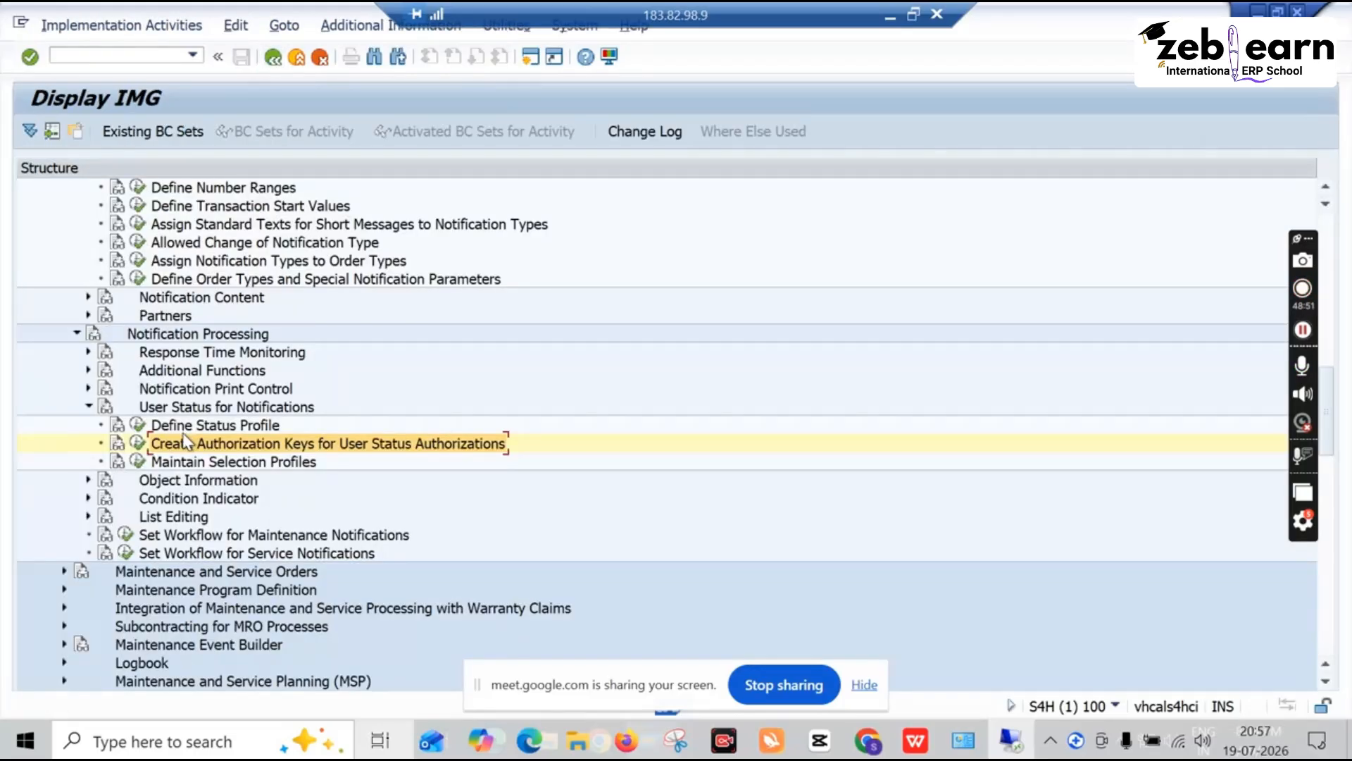
click(138, 462)
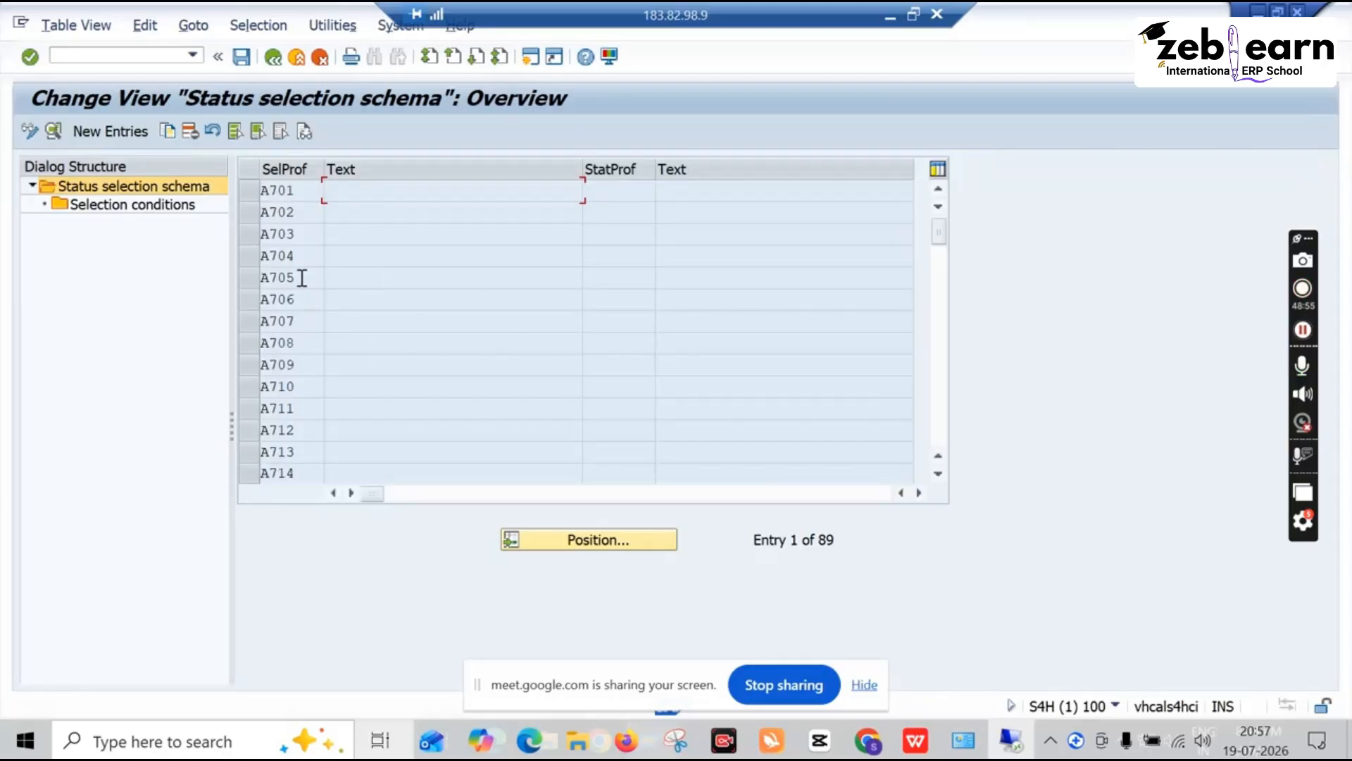
click(247, 190)
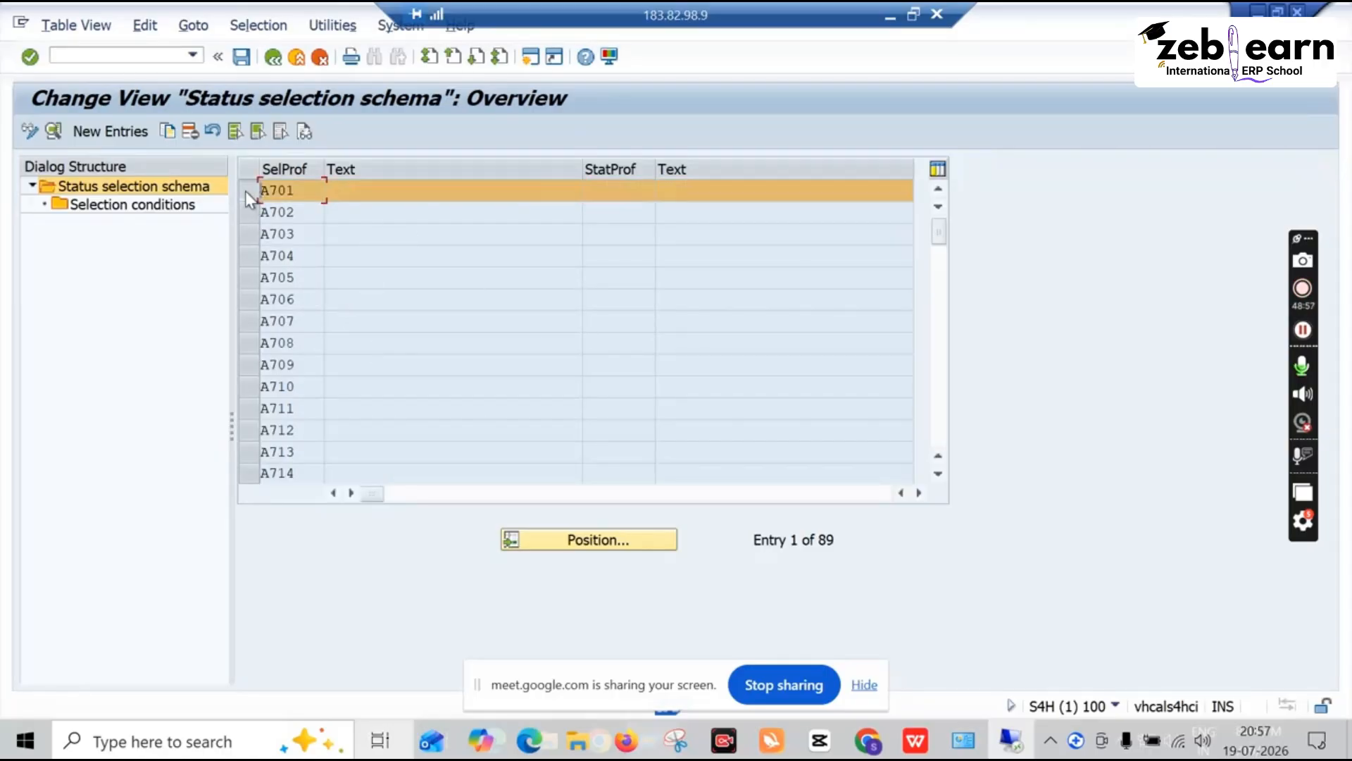
double_click(168, 211)
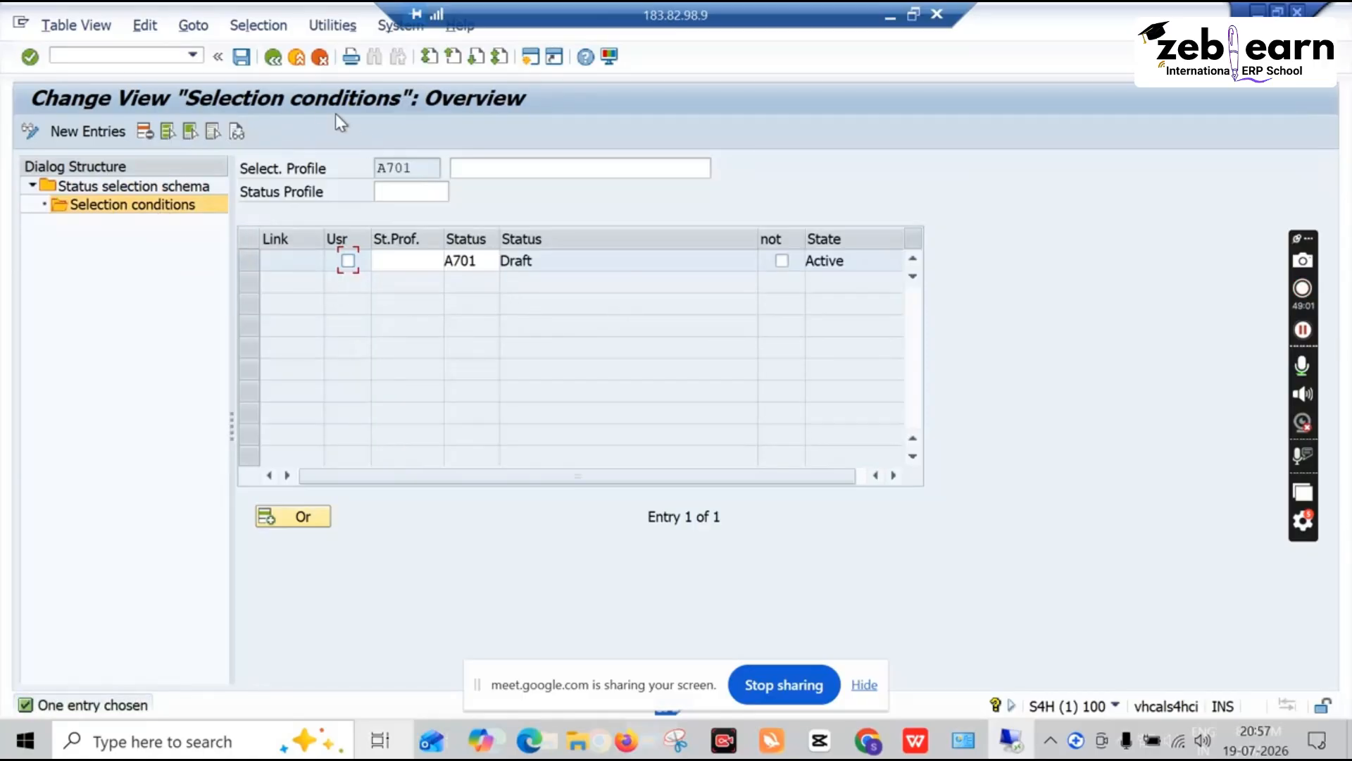
click(276, 65)
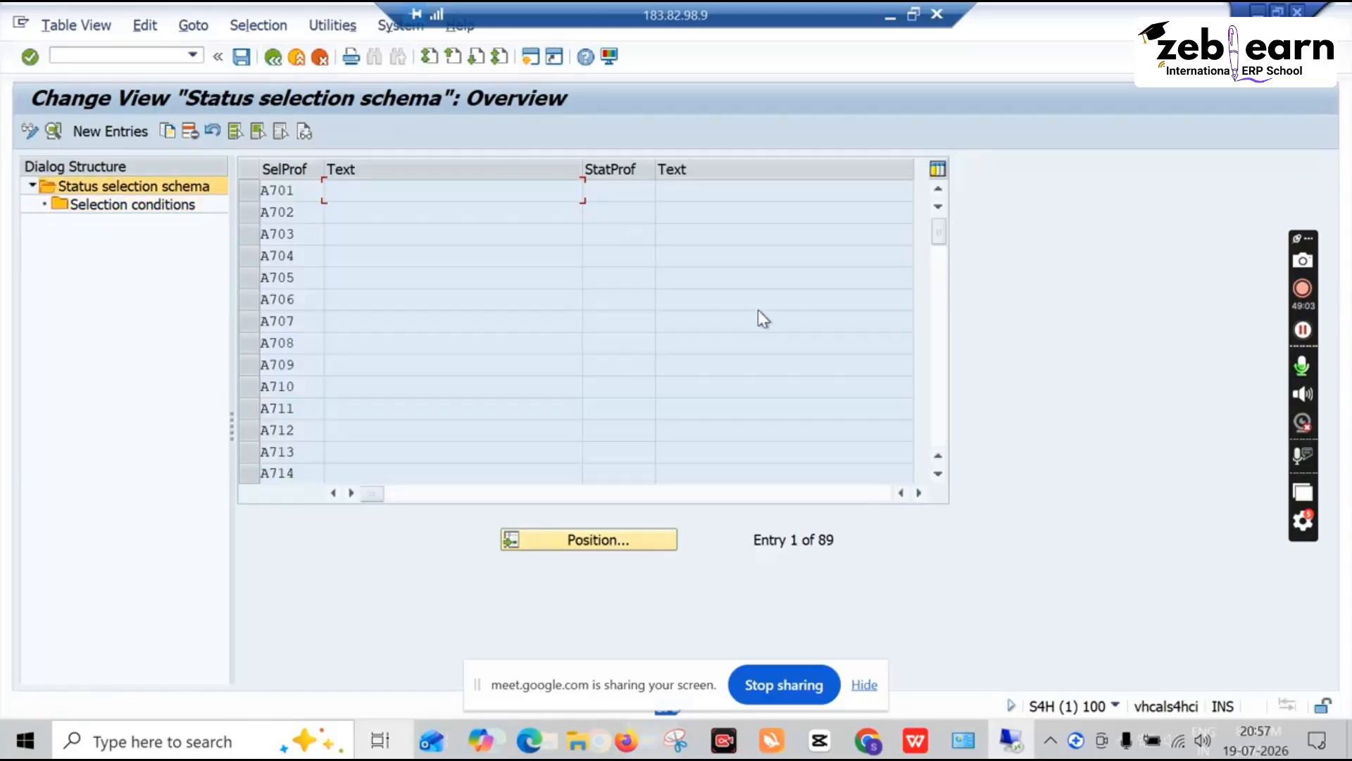
Look through the other selection profiles in the status selection schema and return to the IMG structure
drag(944, 238, 942, 296)
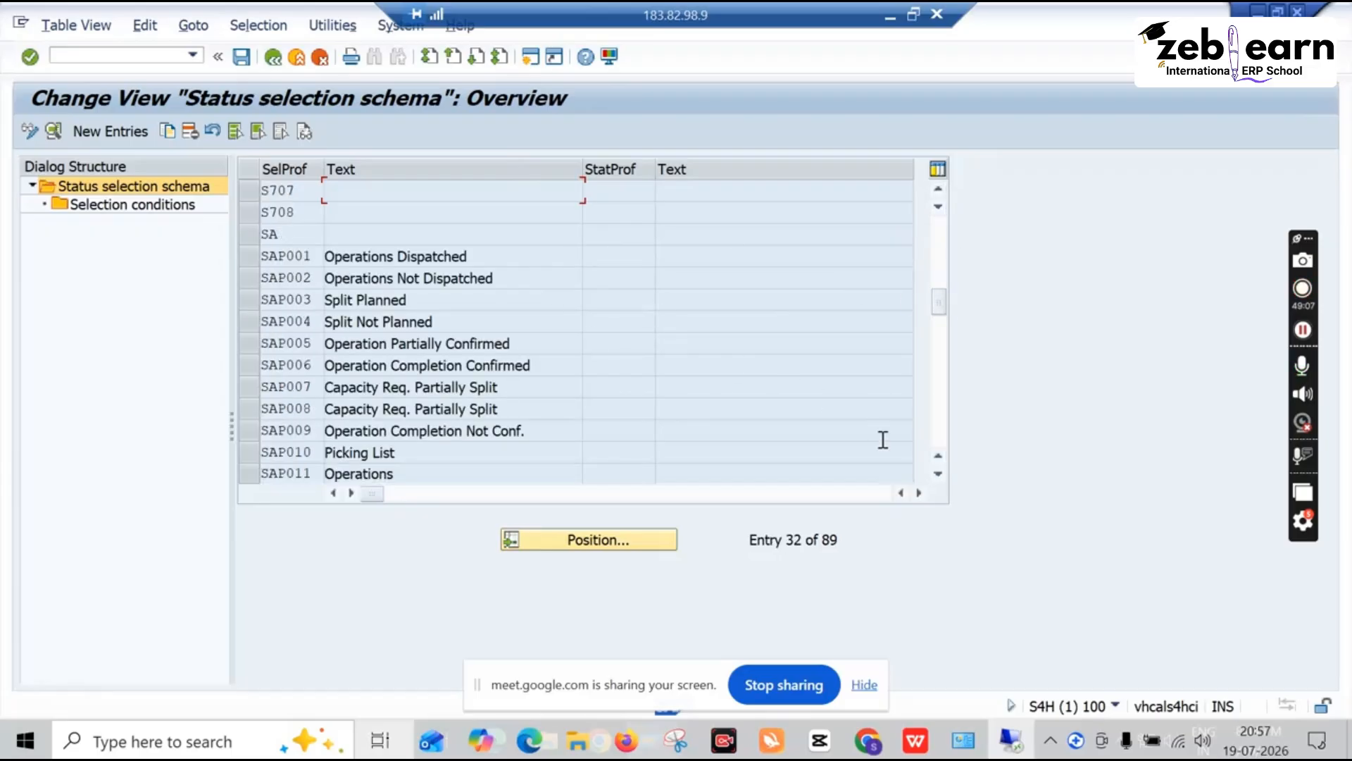
scroll(931, 320, down, 3)
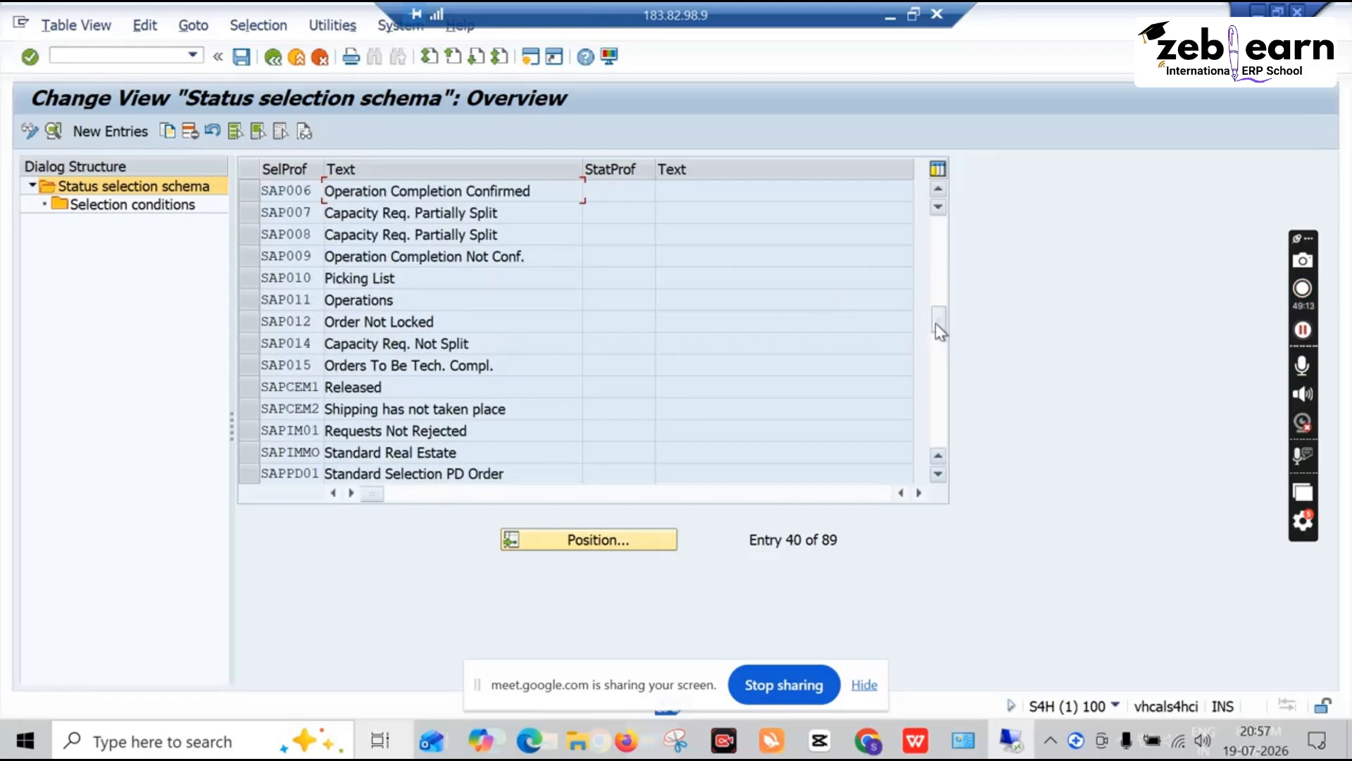
drag(938, 325, 938, 373)
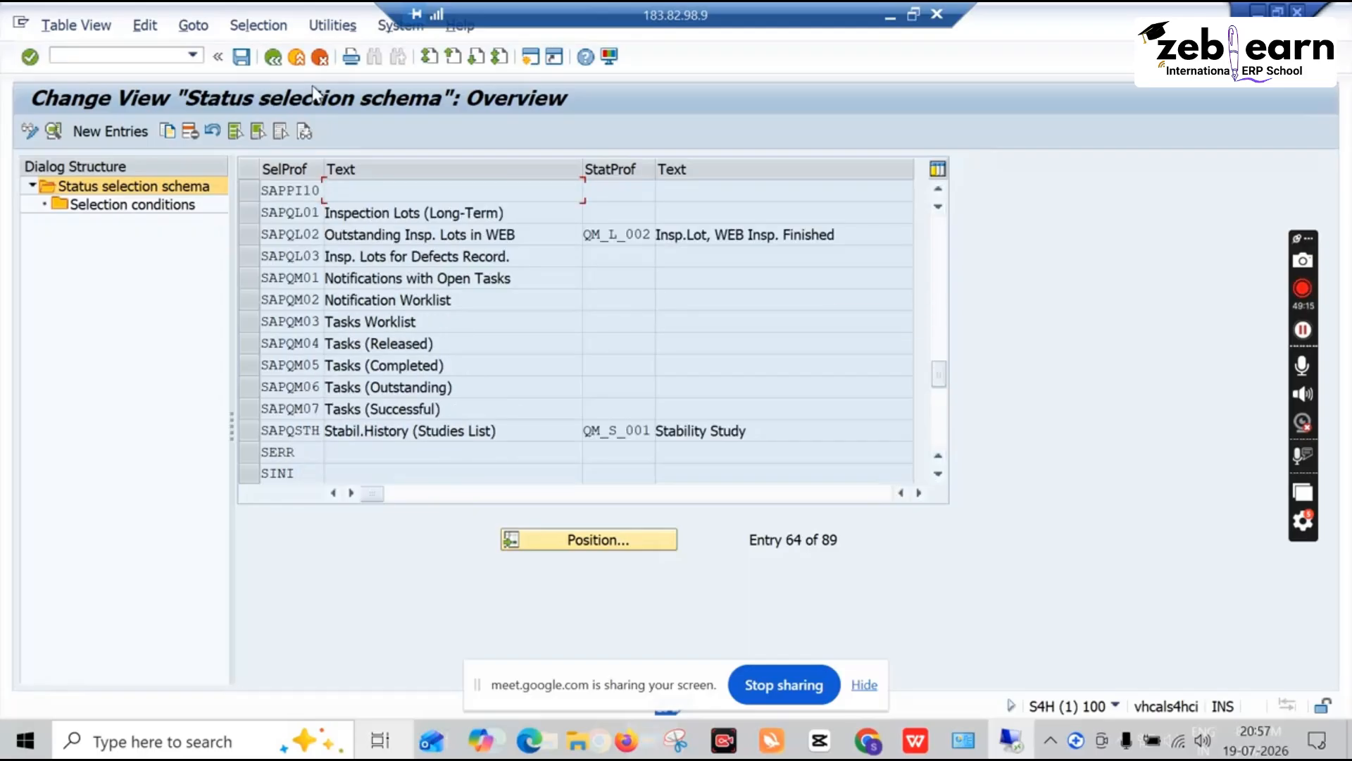
click(274, 64)
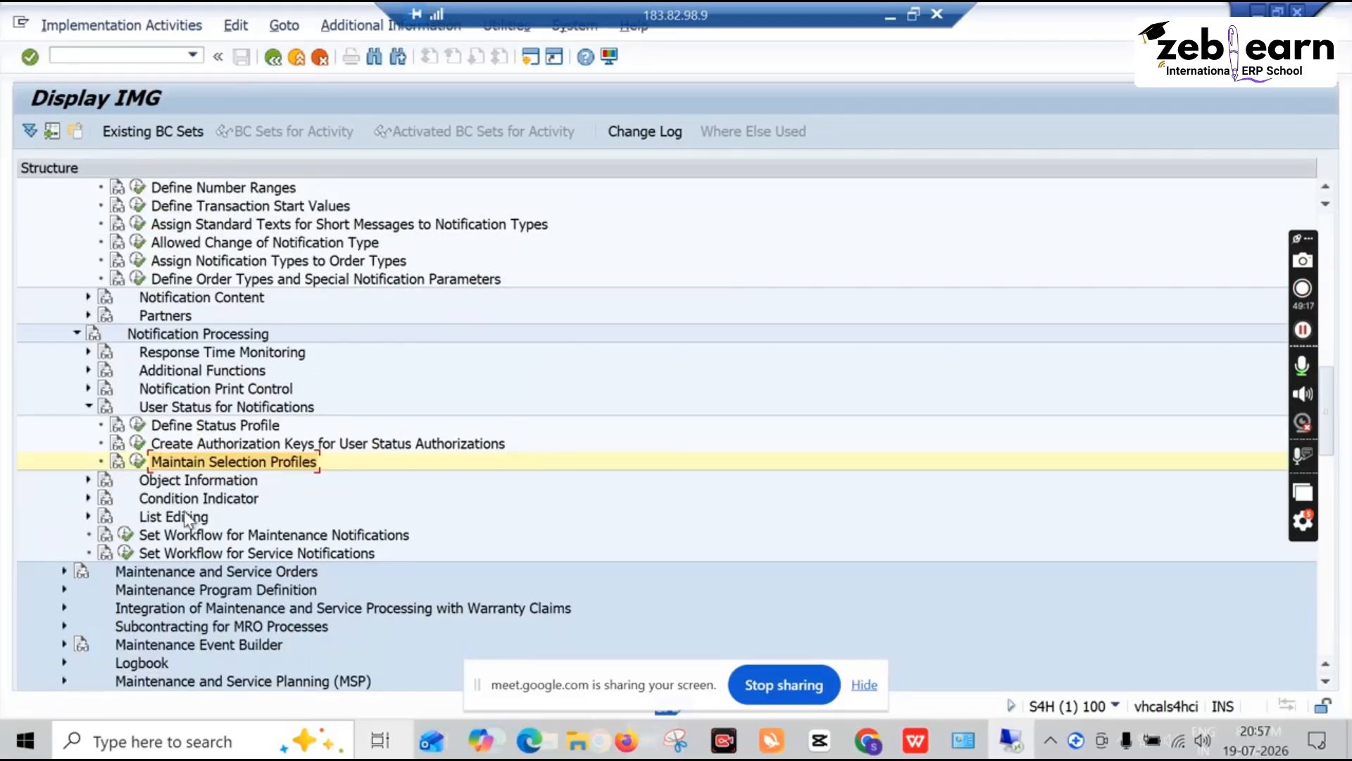
Expand Object Information, check the entries in Define Object Information Keys, and return to the IMG structure
click(88, 480)
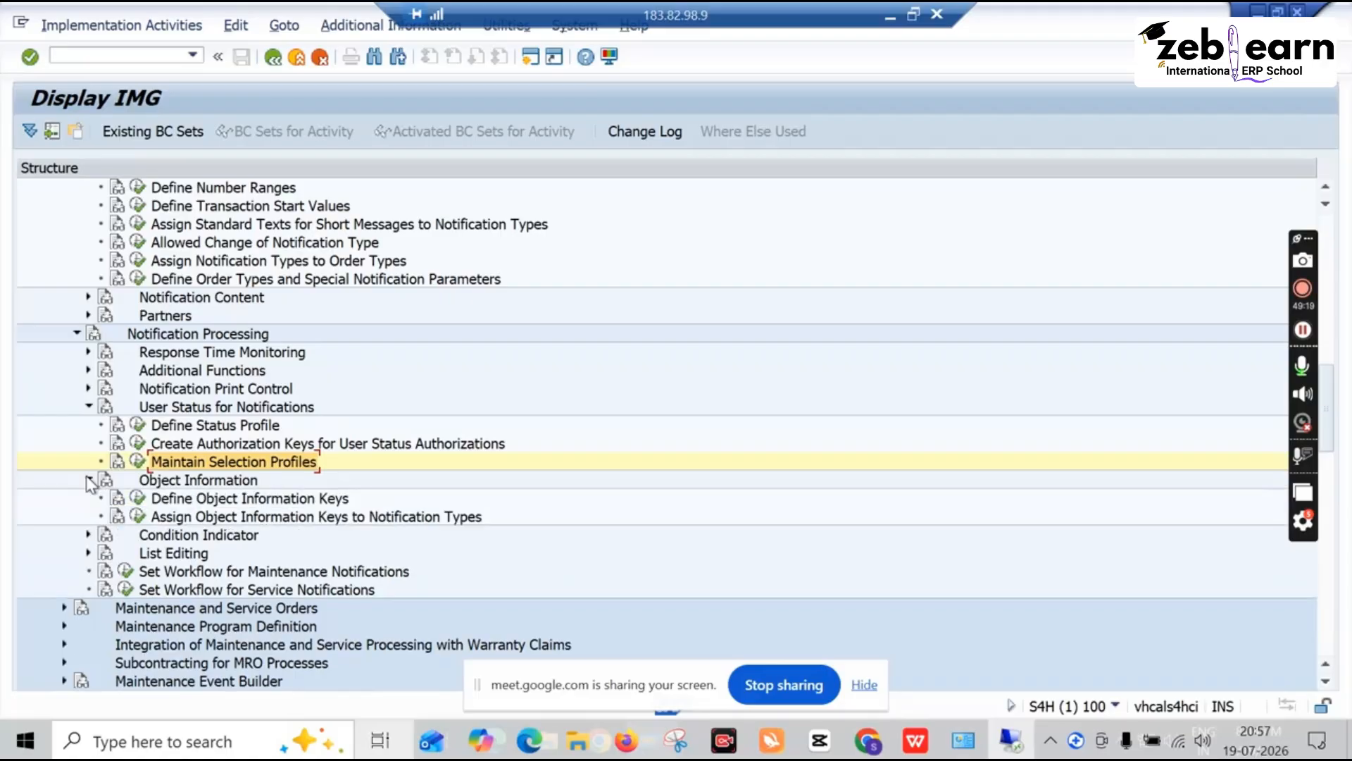
click(138, 499)
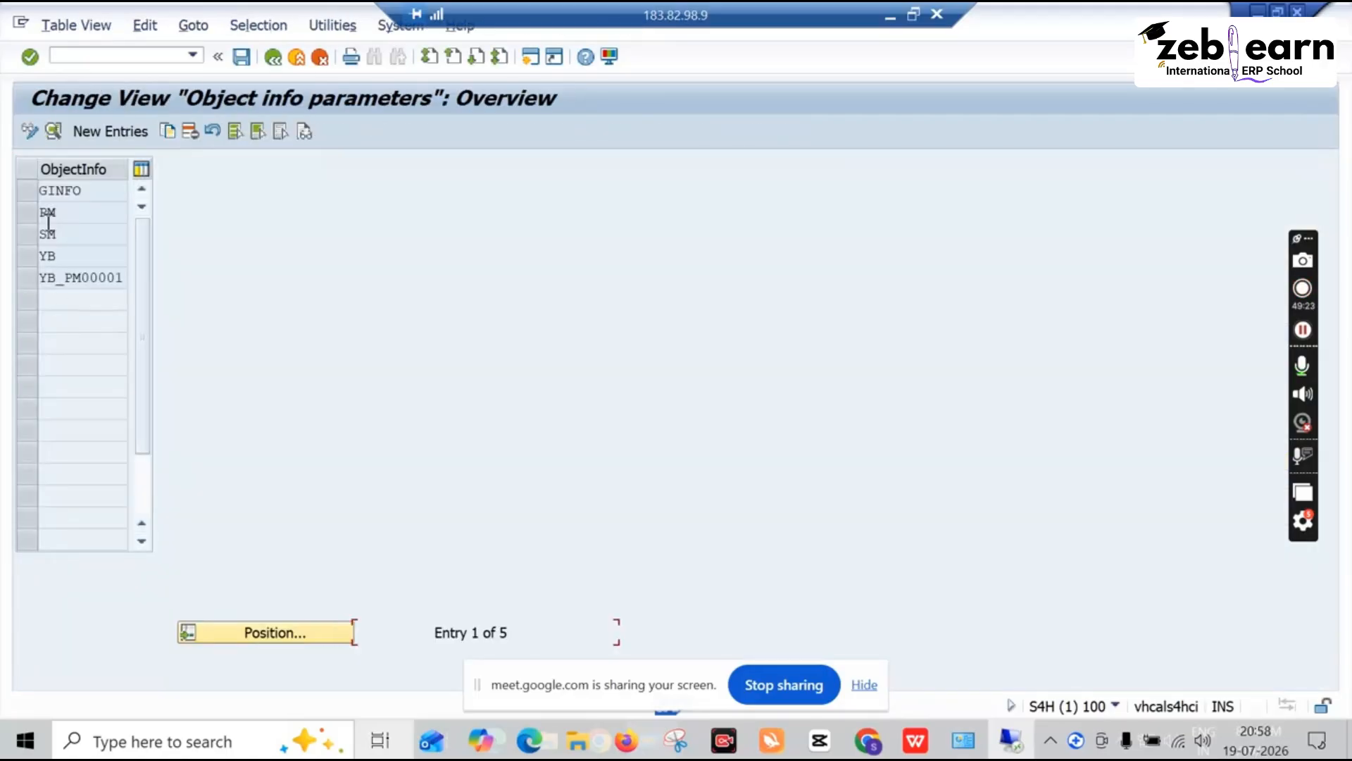
click(267, 59)
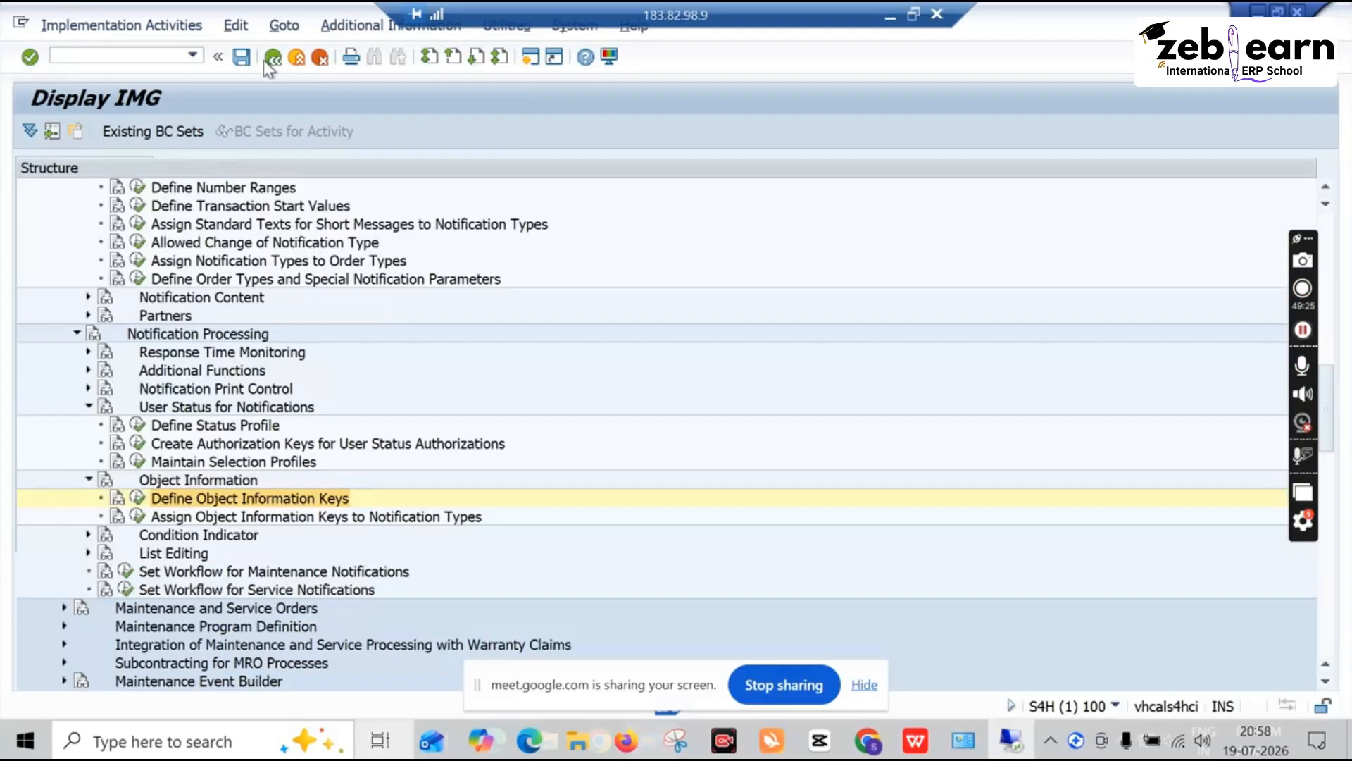
Open Assign Object Information Keys to Notification Types and copy the key YB_PM00001 from notification type M1
click(138, 515)
scroll(85, 483, down, 5)
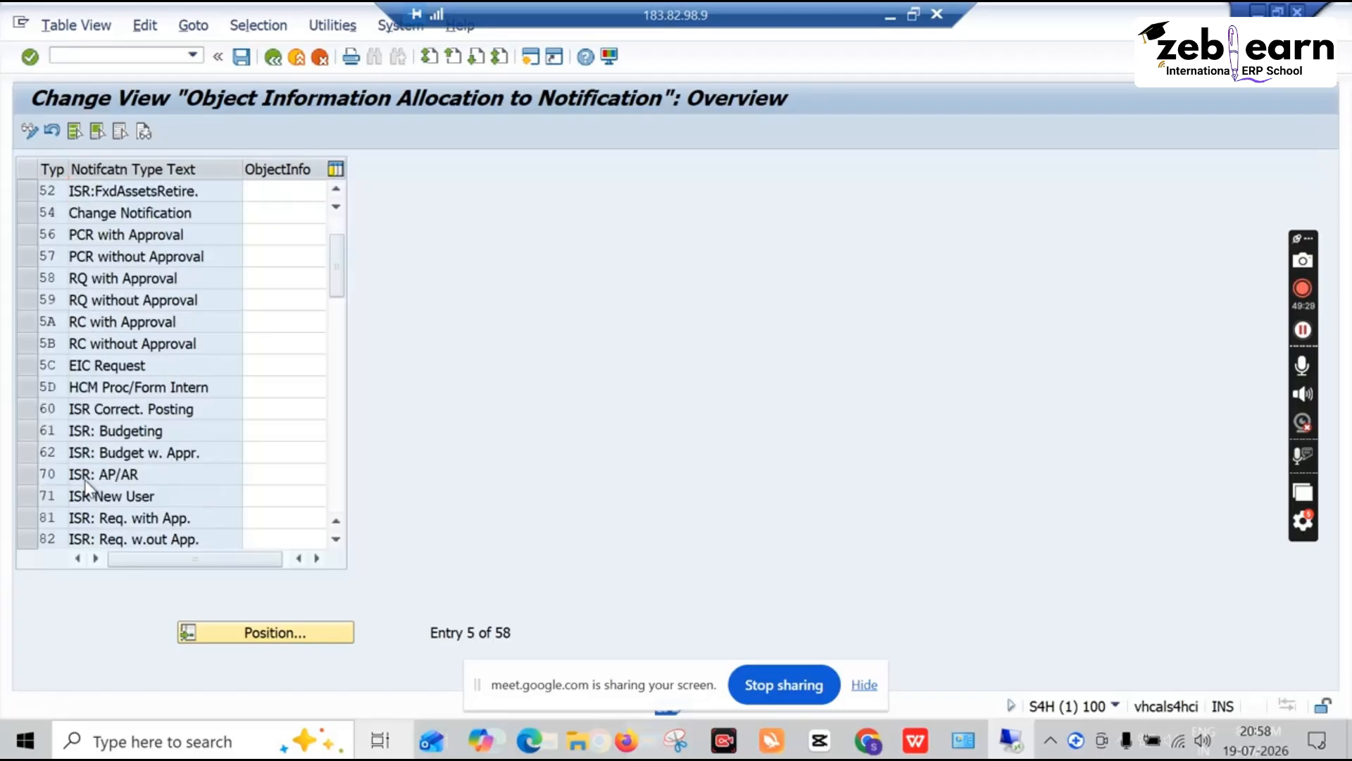
scroll(86, 483, down, 3)
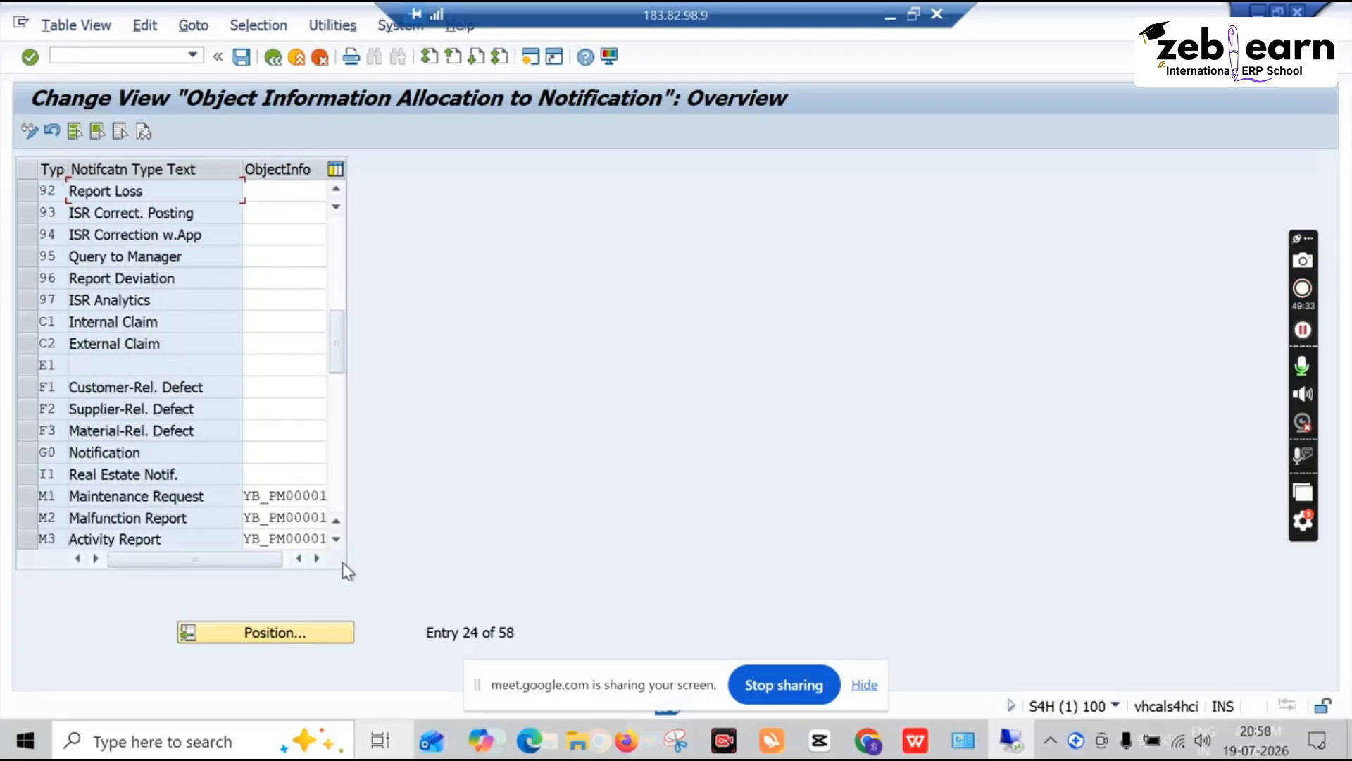
drag(265, 560, 285, 567)
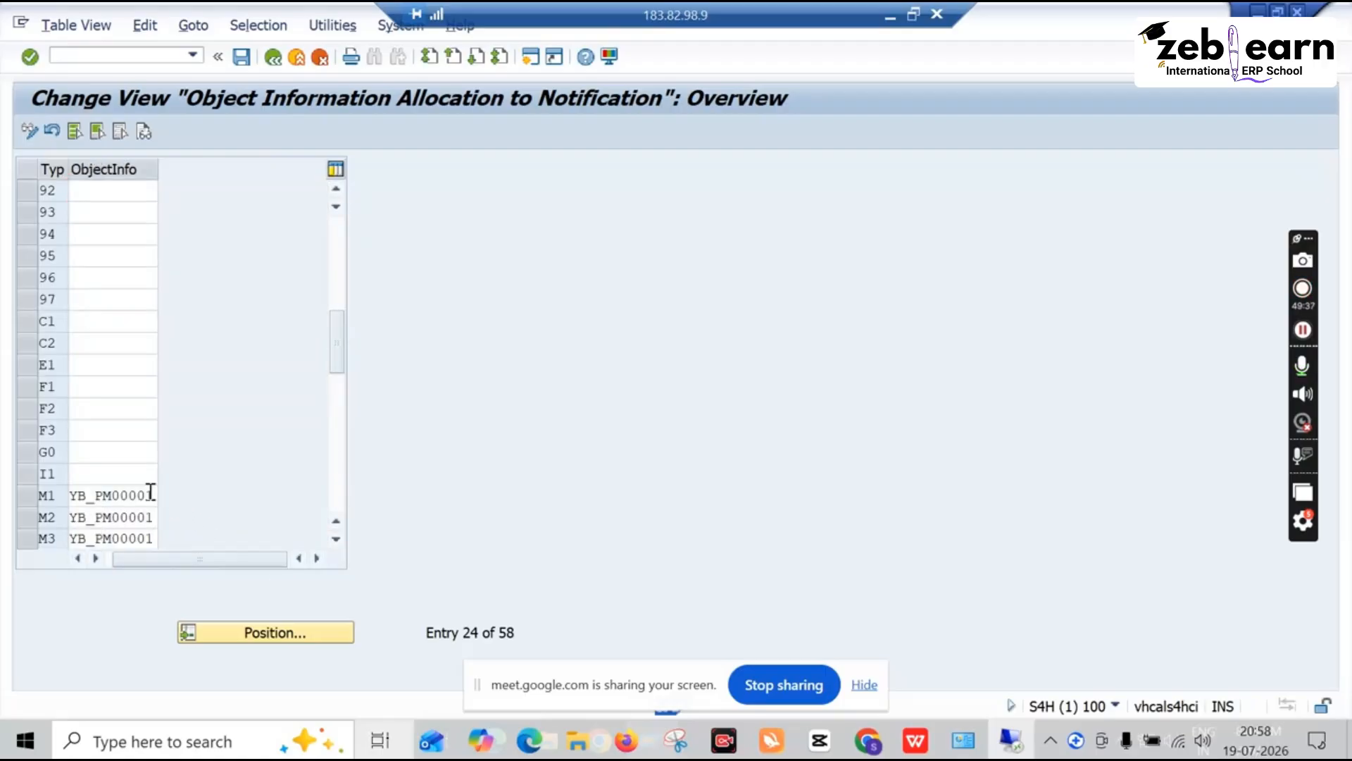
drag(150, 495, 59, 507)
key(ctrl+c)
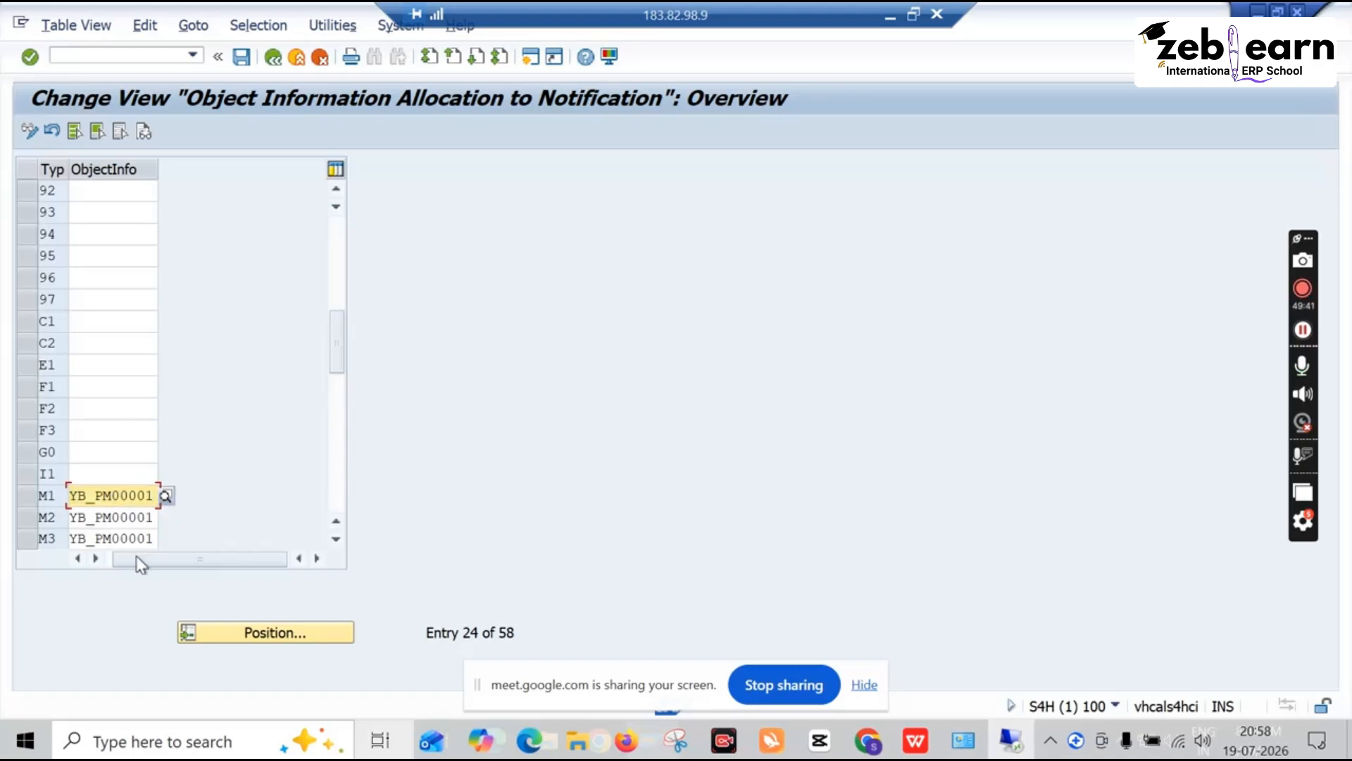
Assign object information key YB_PM00001 to notification type N1, save it in customizing request S4HK903380, and return to the IMG structure
drag(132, 559, 108, 567)
scroll(107, 526, down, 2)
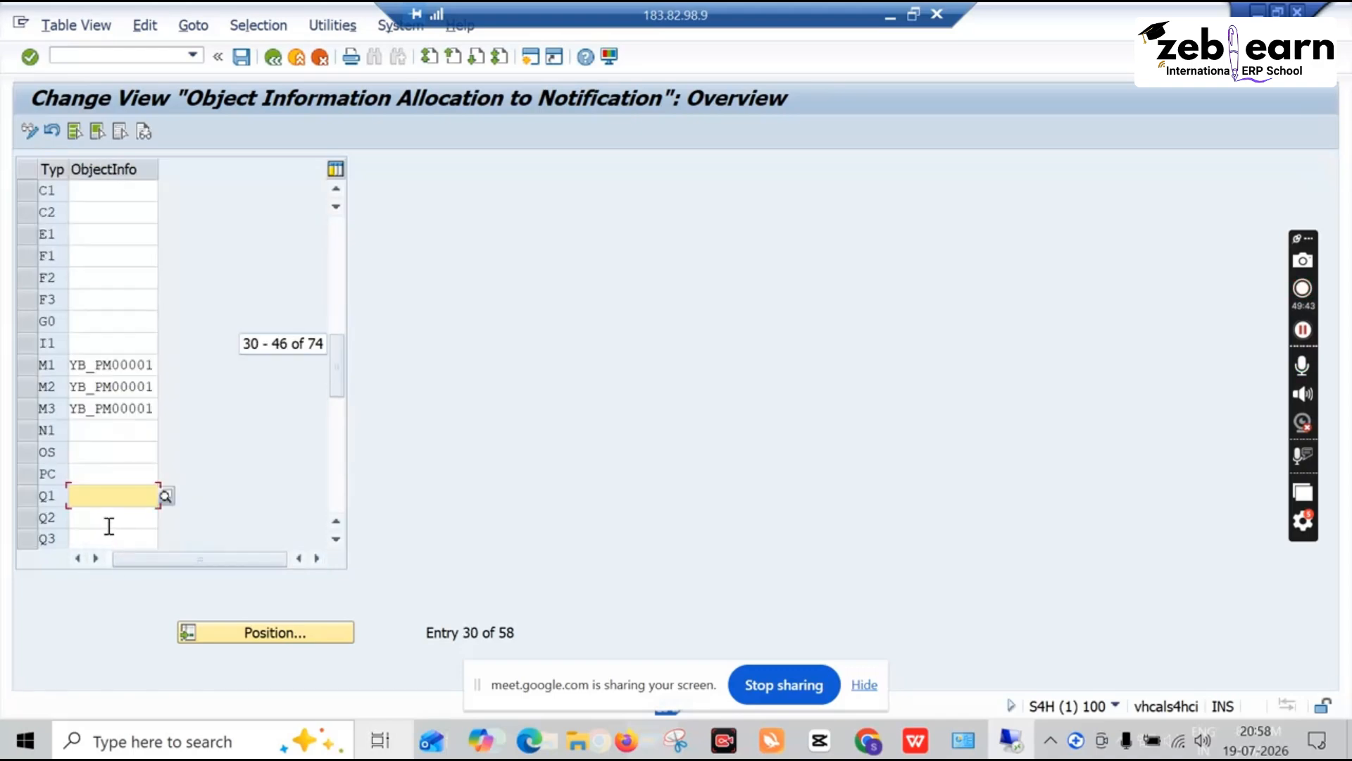
click(96, 430)
key(ctrl+v)
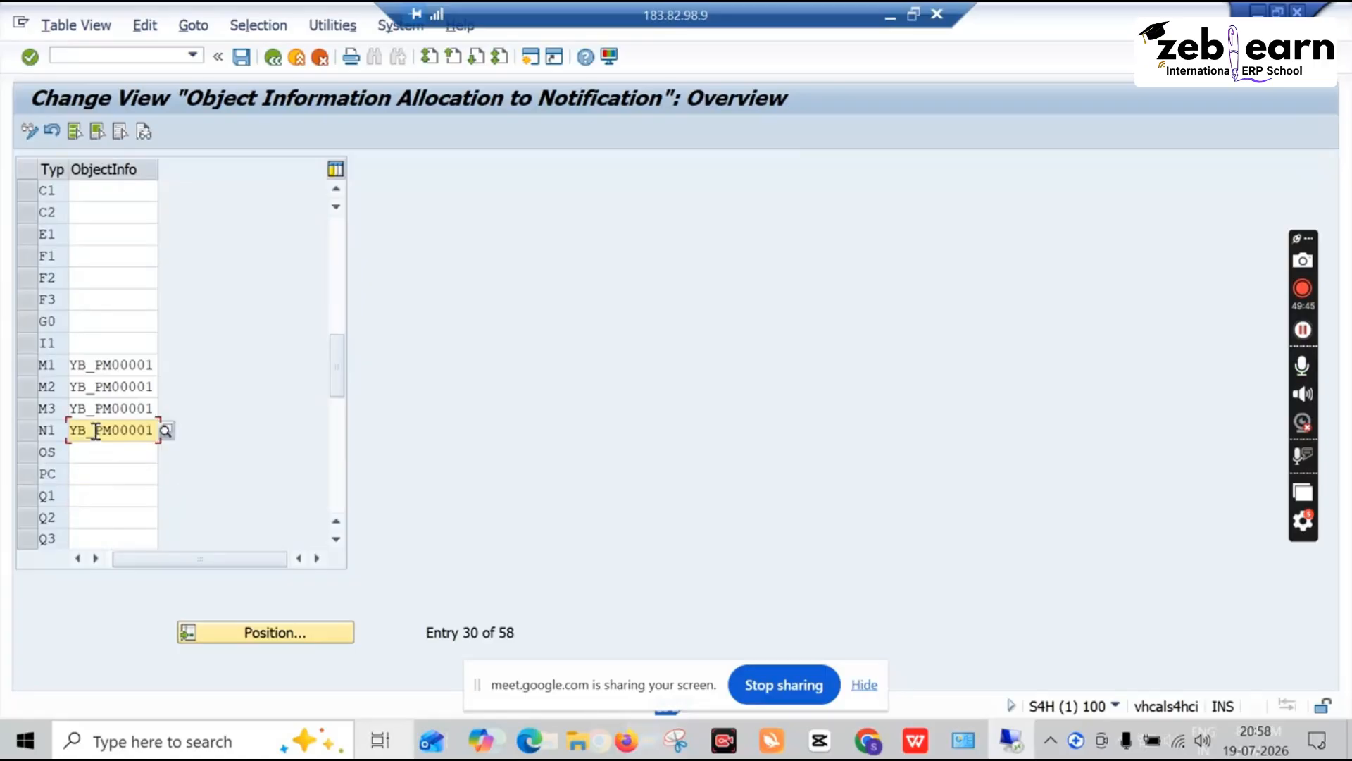
click(240, 58)
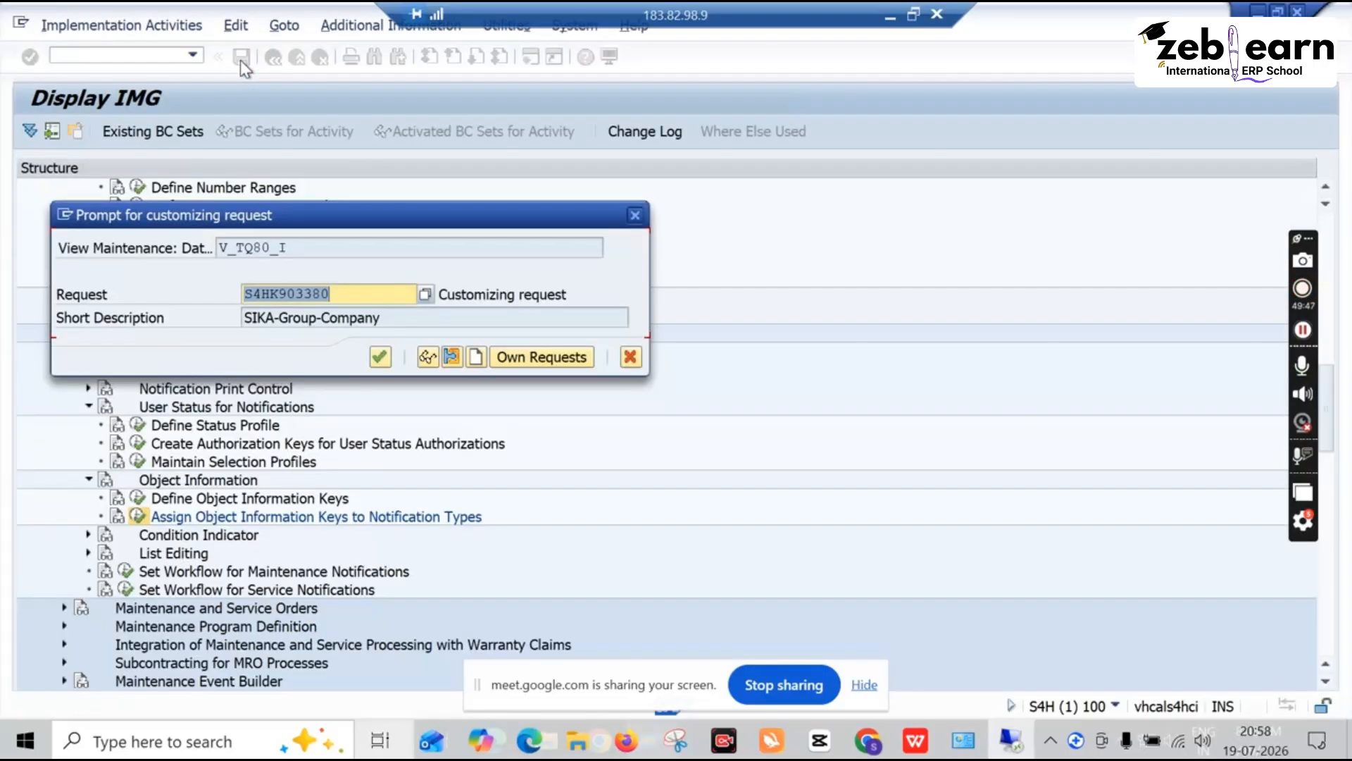
click(379, 358)
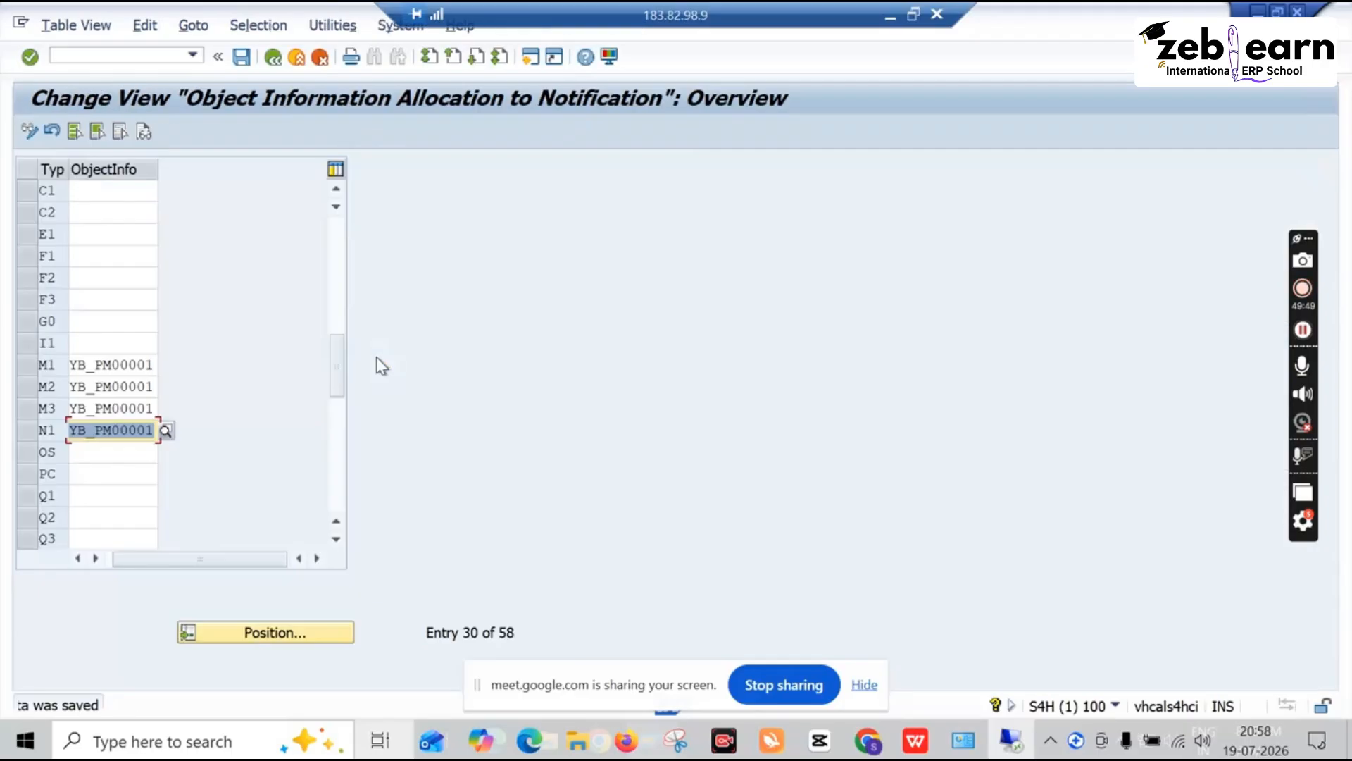
click(284, 58)
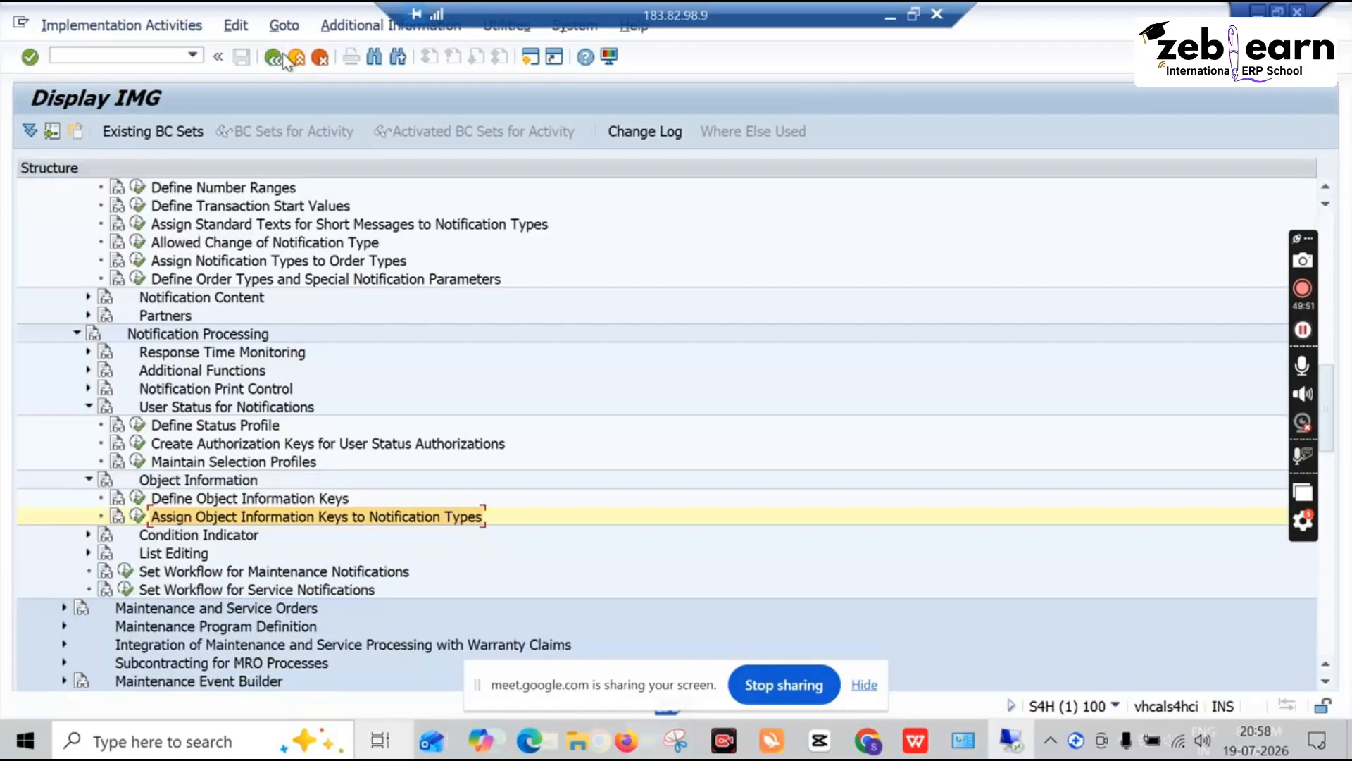
Collapse Object Information, expand Condition Indicator, review the entries in Define System Conditions, and return to the IMG structure
click(88, 480)
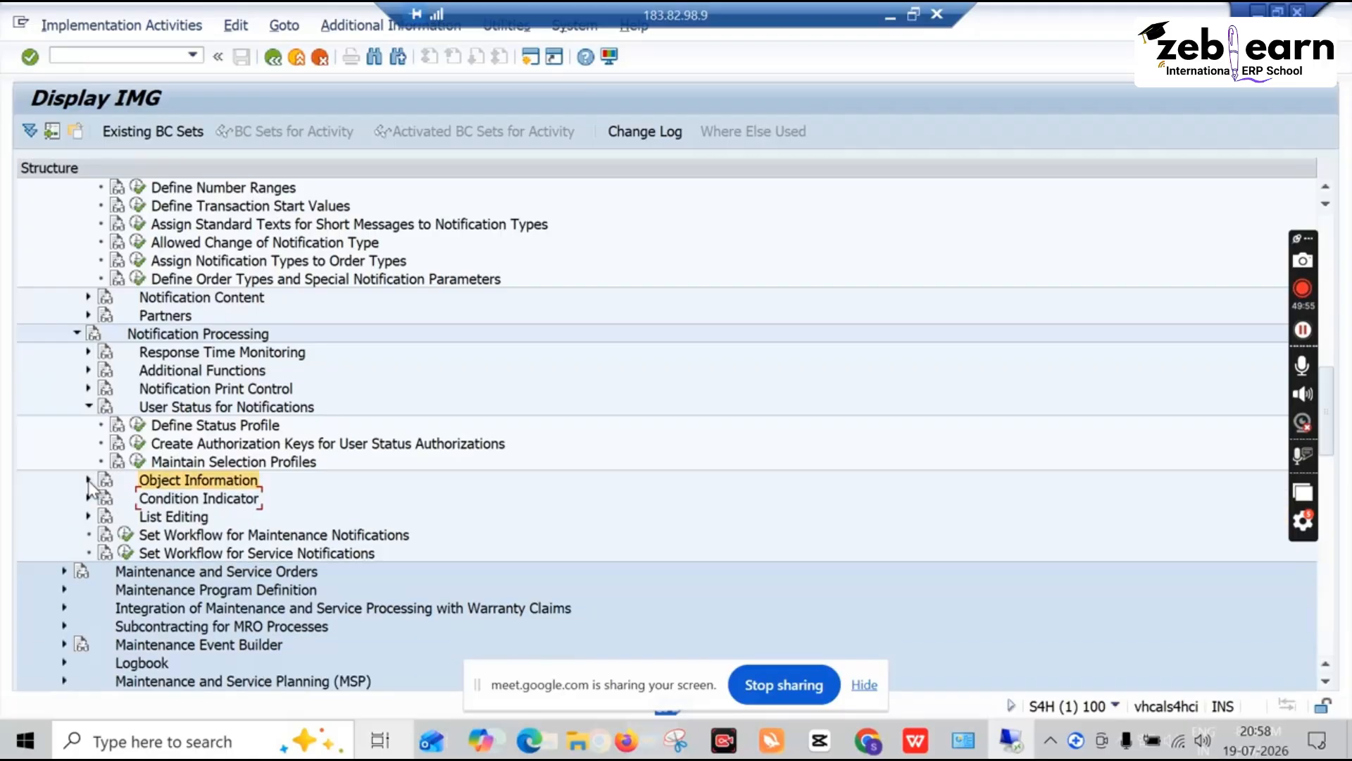
click(88, 498)
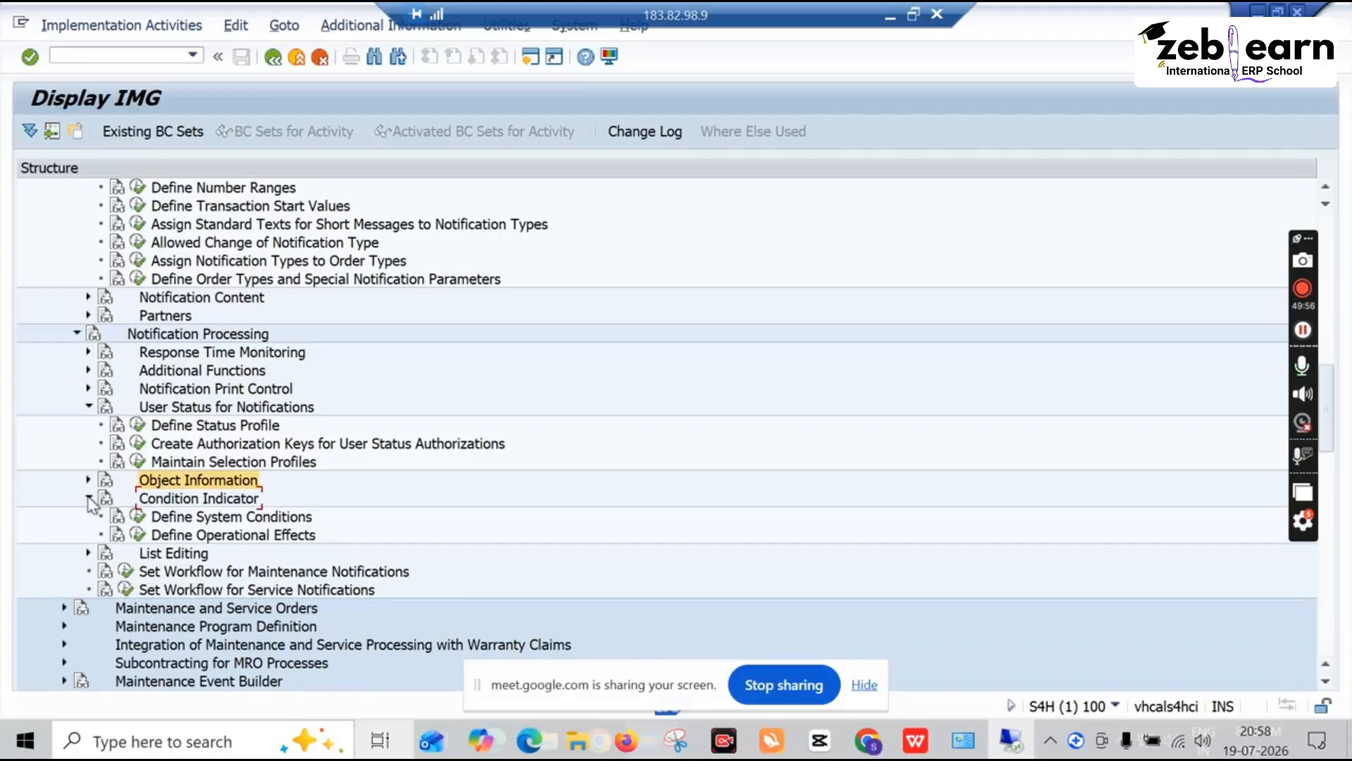
click(136, 517)
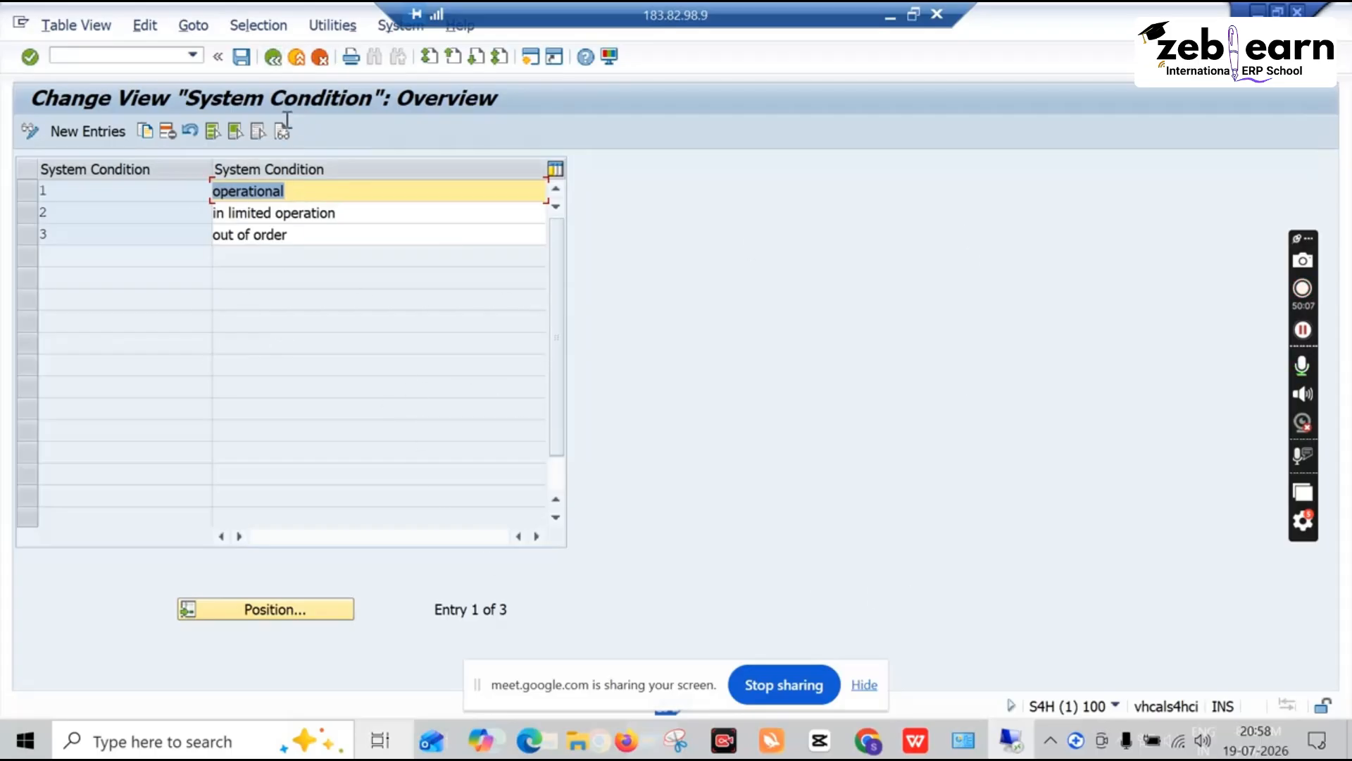
click(274, 54)
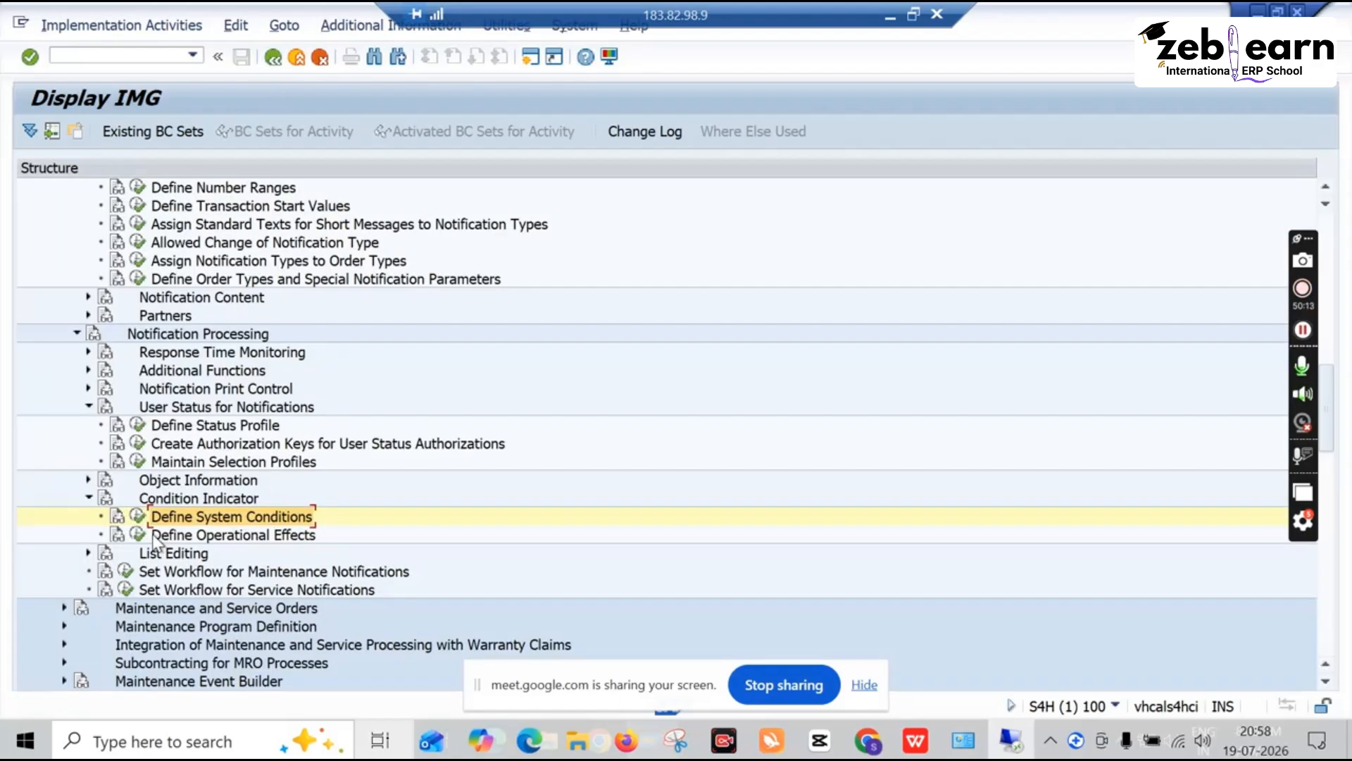
click(137, 516)
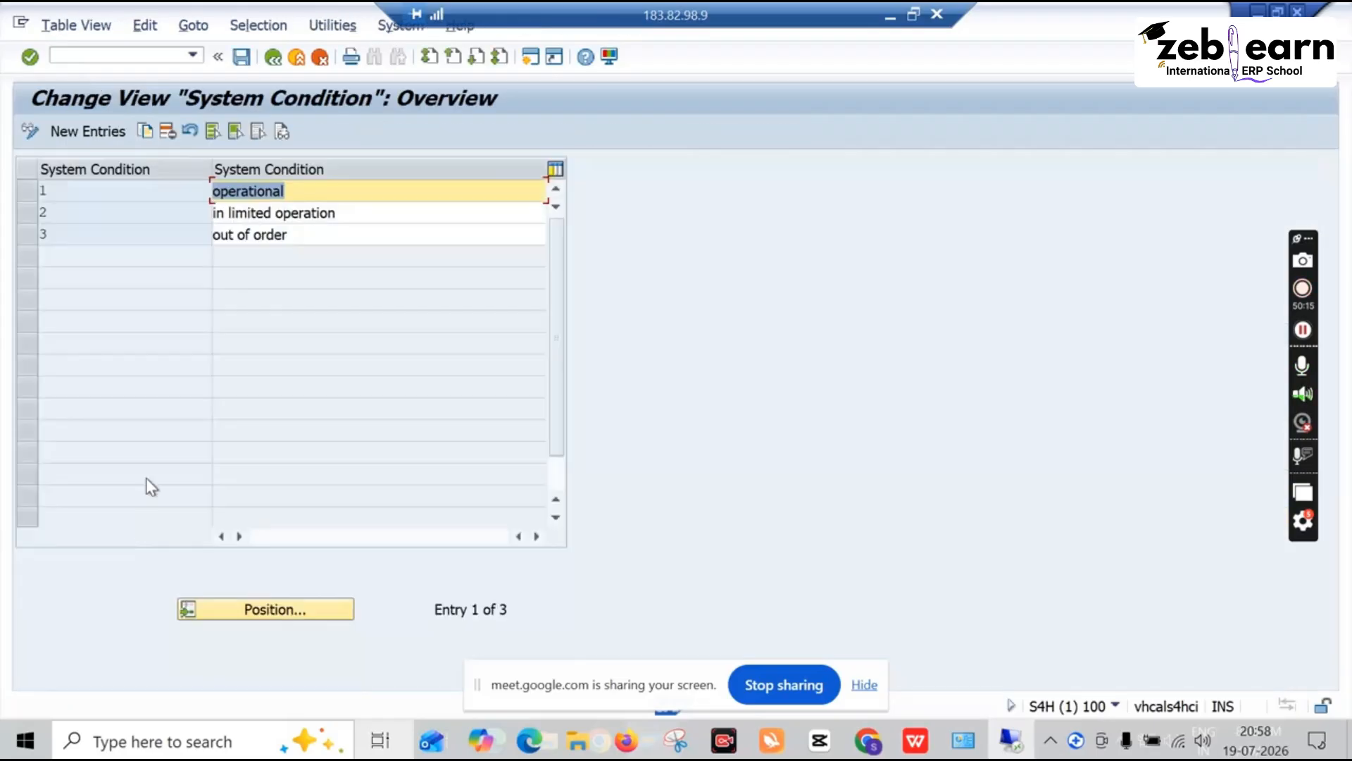
click(295, 212)
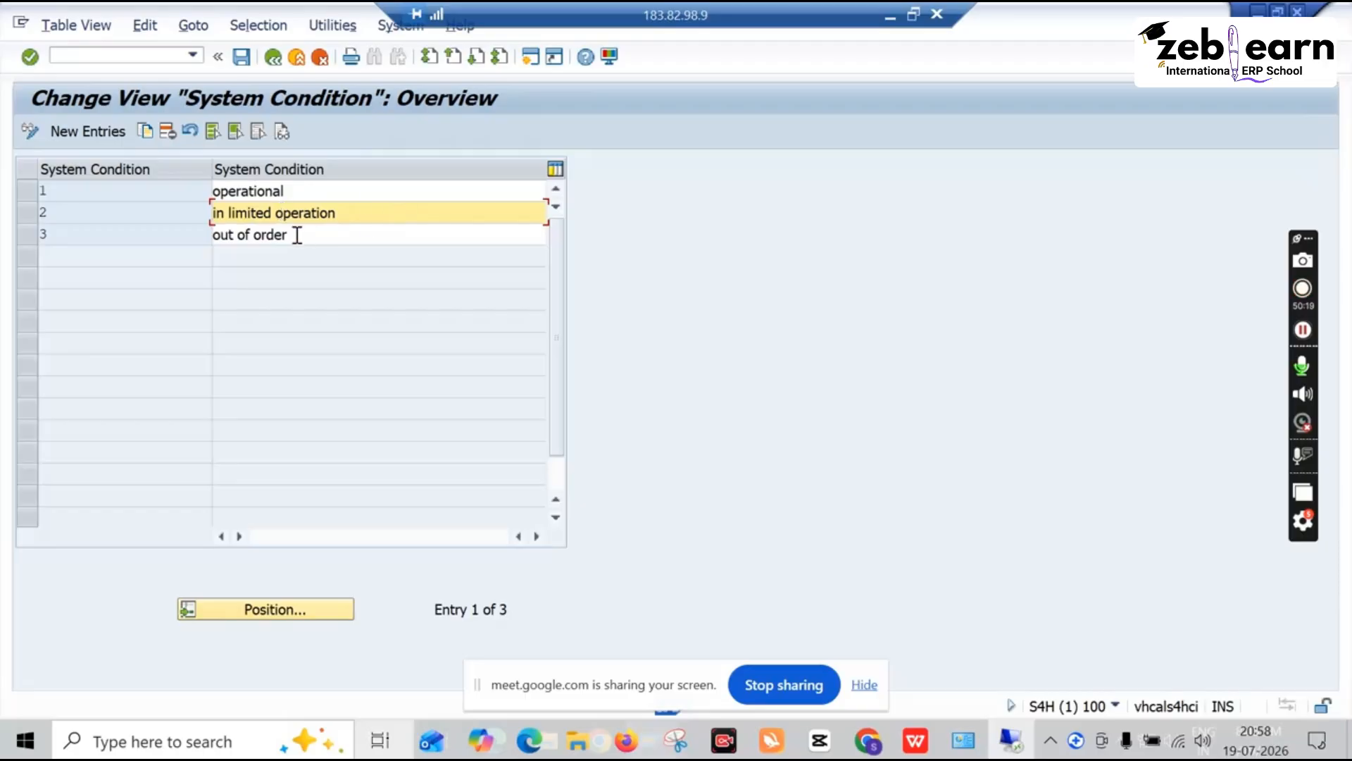
drag(297, 235, 202, 213)
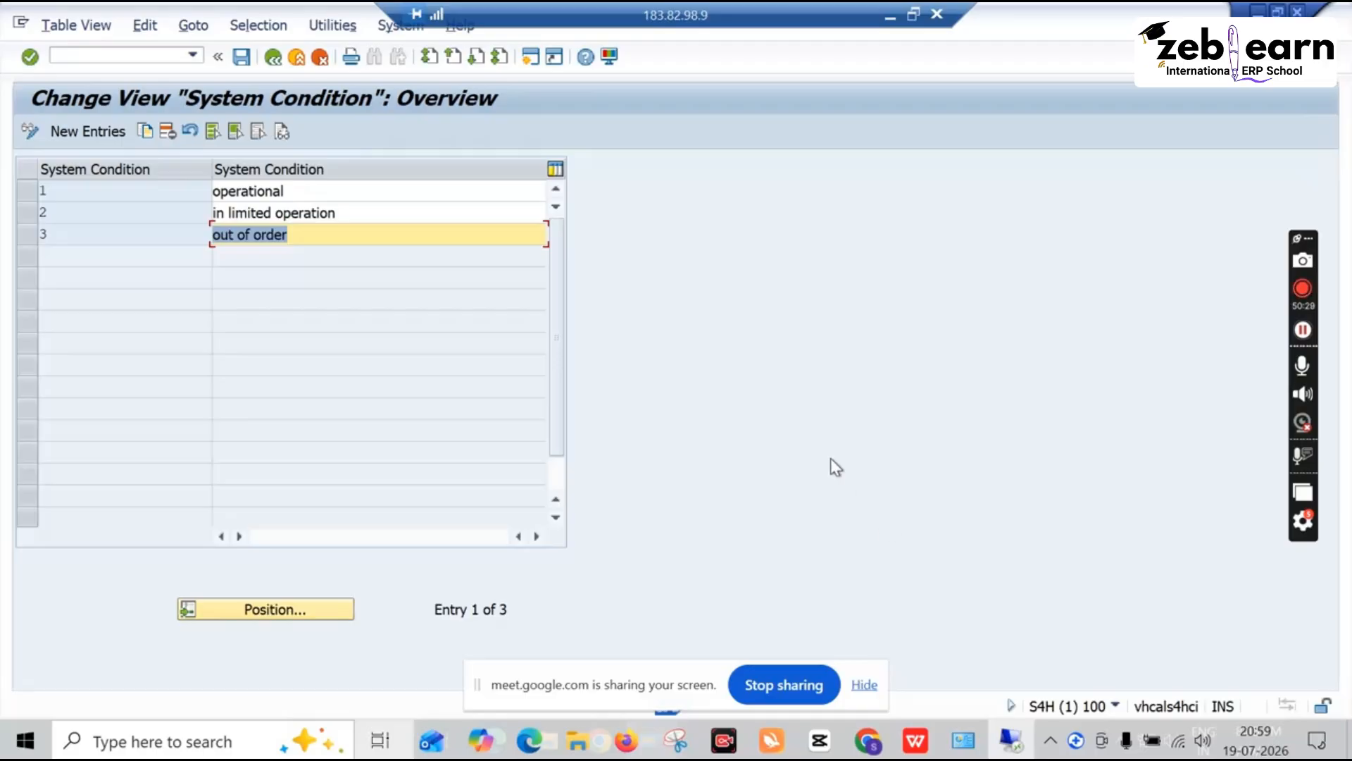
click(273, 59)
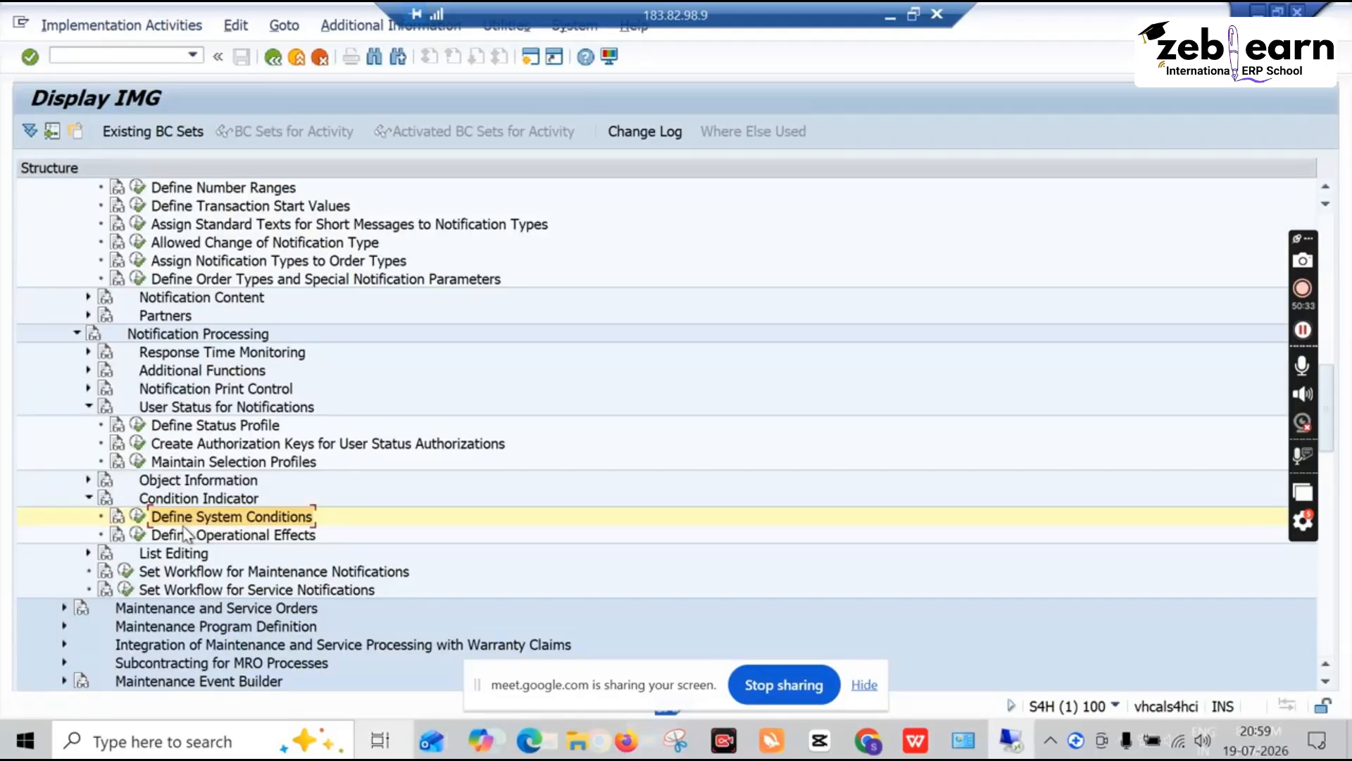
Review the effect entries in Define Operational Effects and return to the IMG structure
click(139, 535)
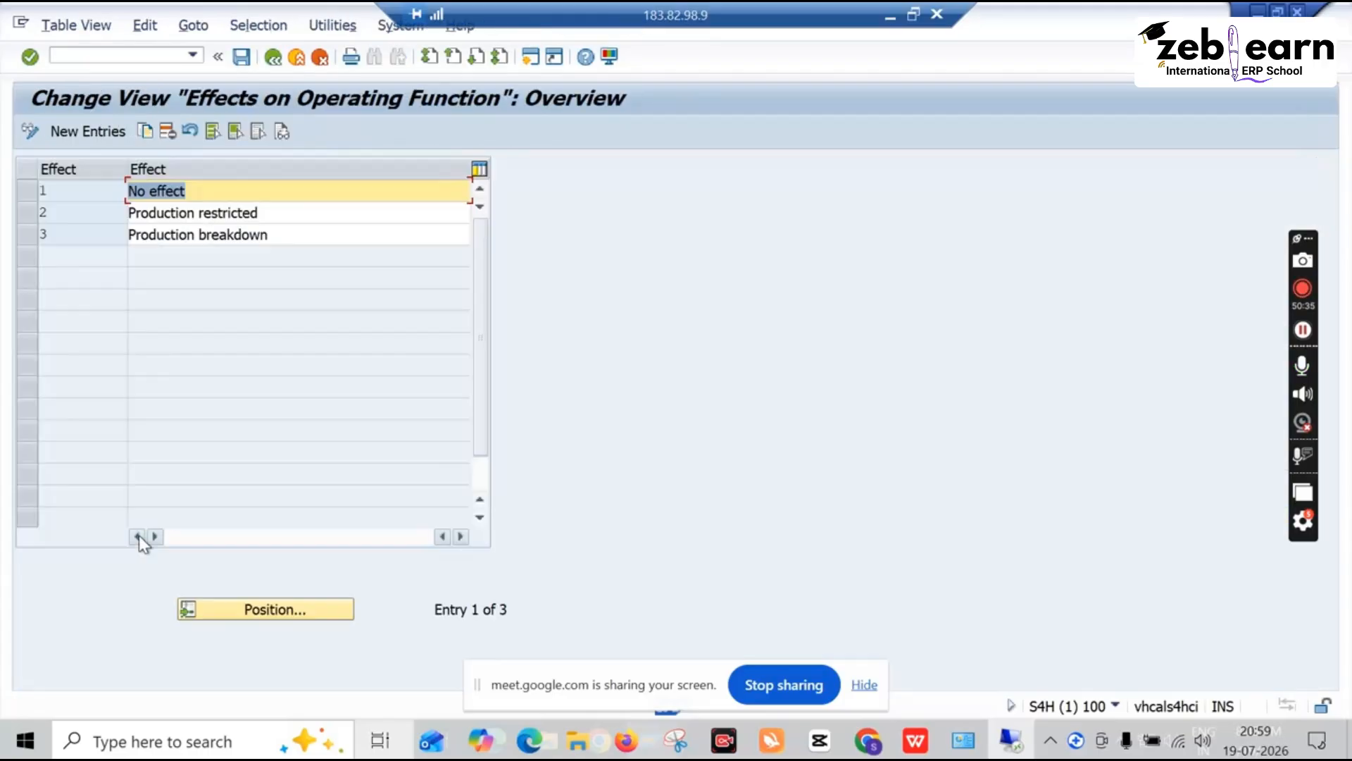
click(277, 64)
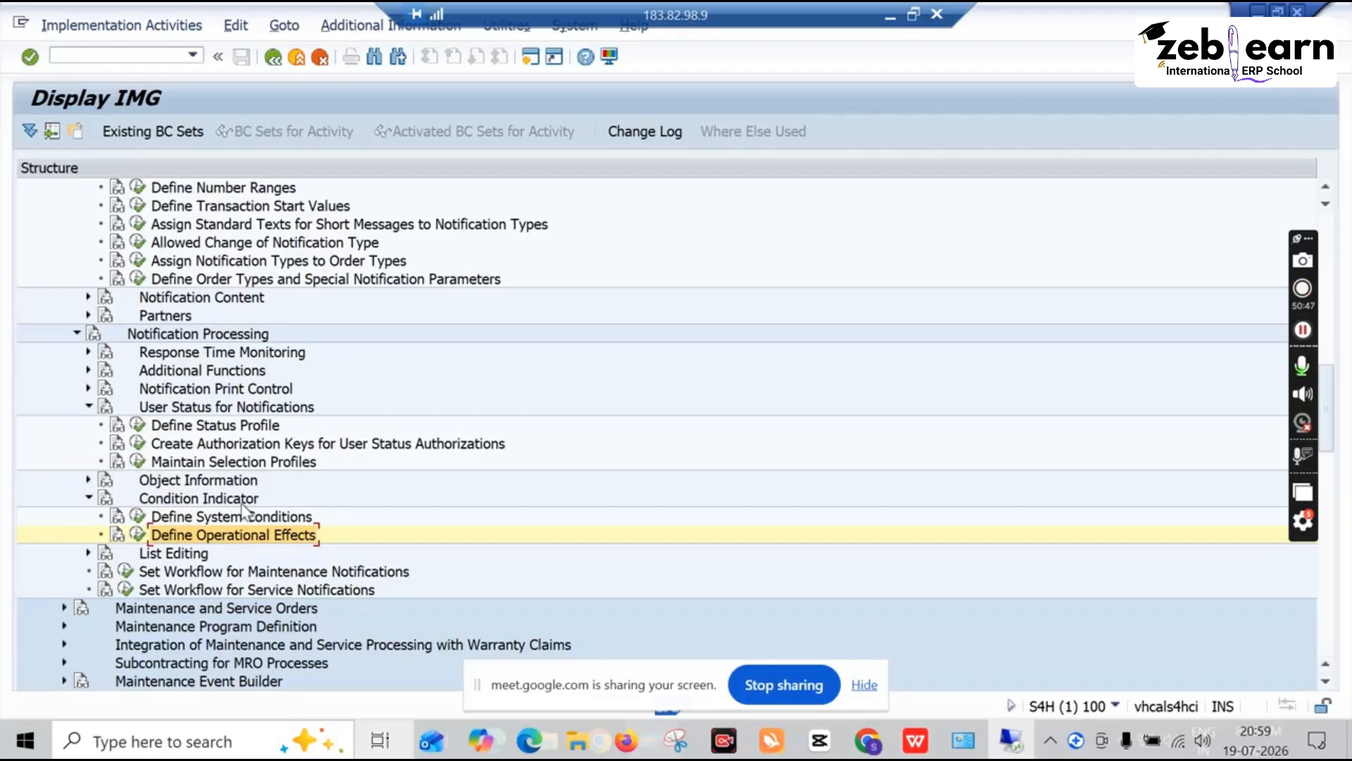
click(138, 536)
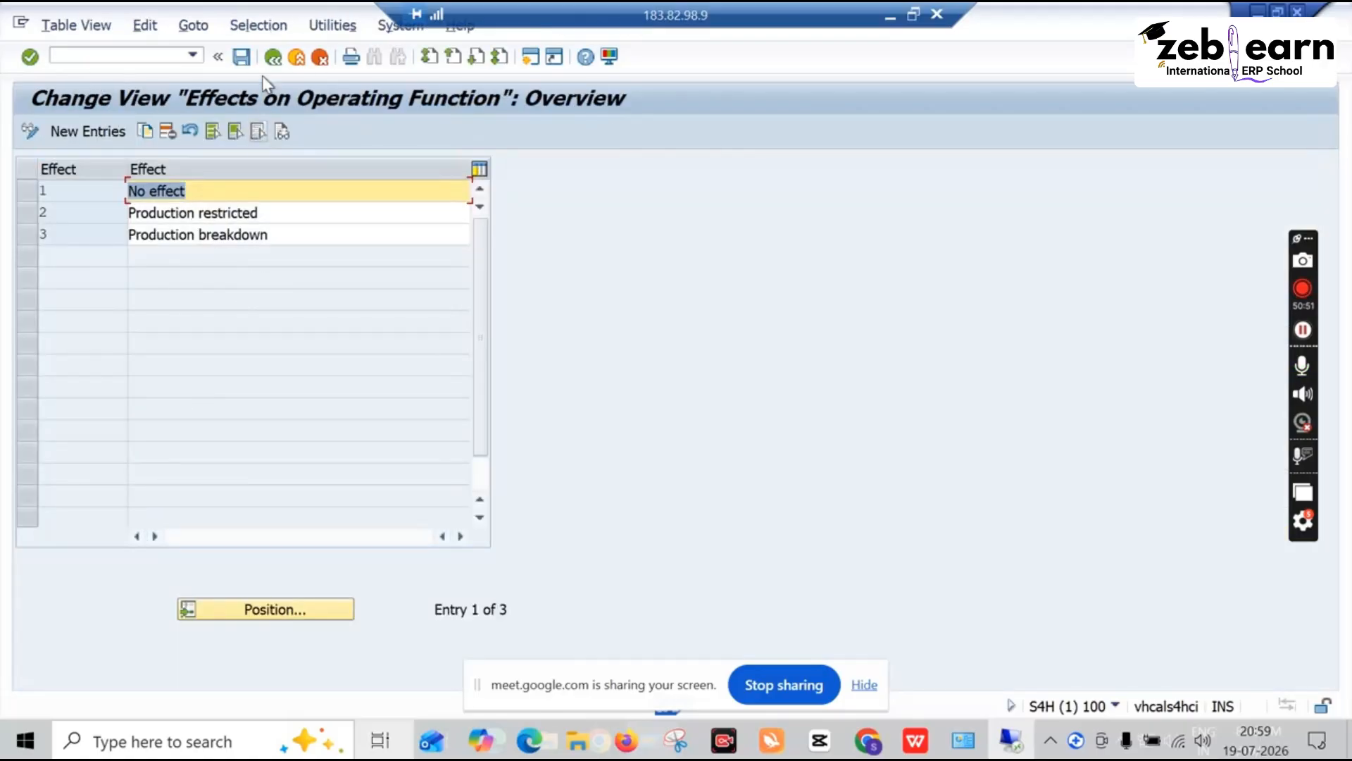
click(271, 58)
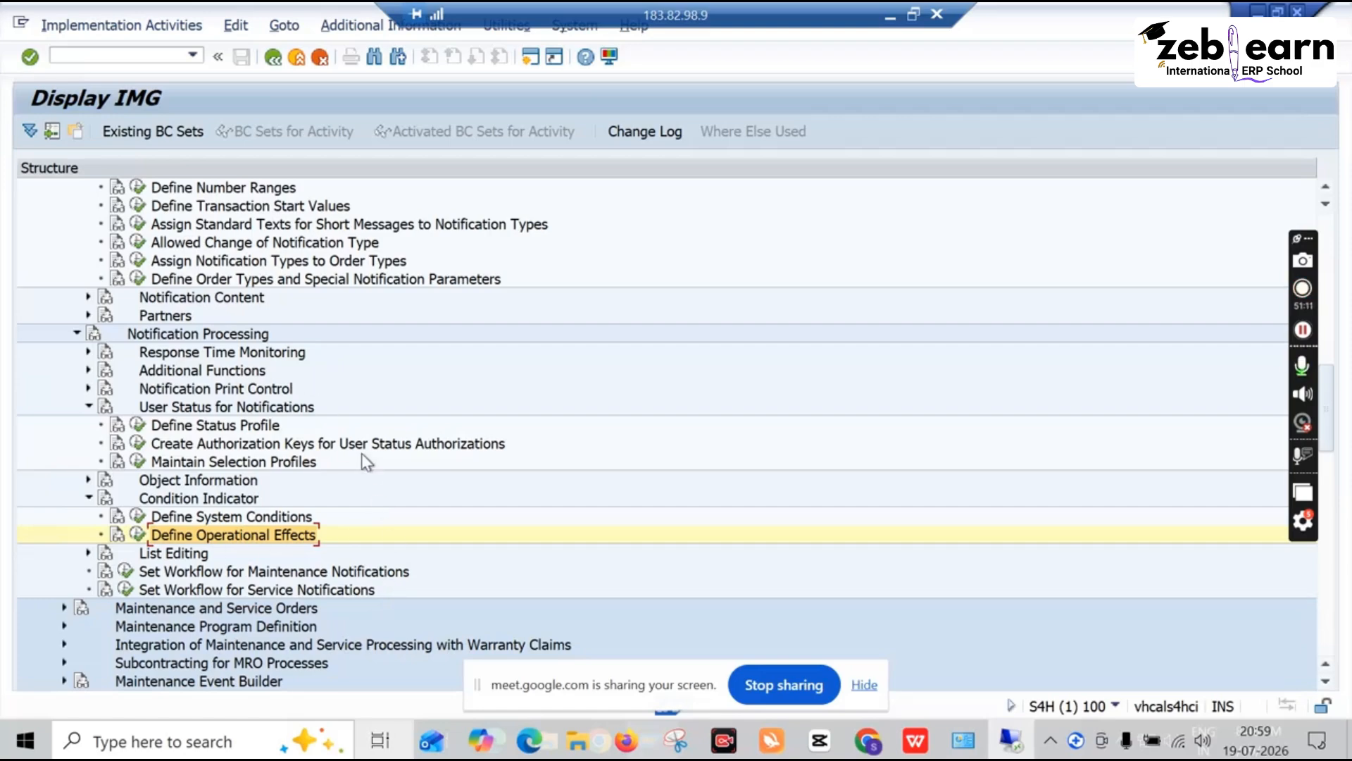
Collapse Condition Indicator, expand List Editing, and open the display-mode selection screen for notifications under Define List Variants
click(90, 498)
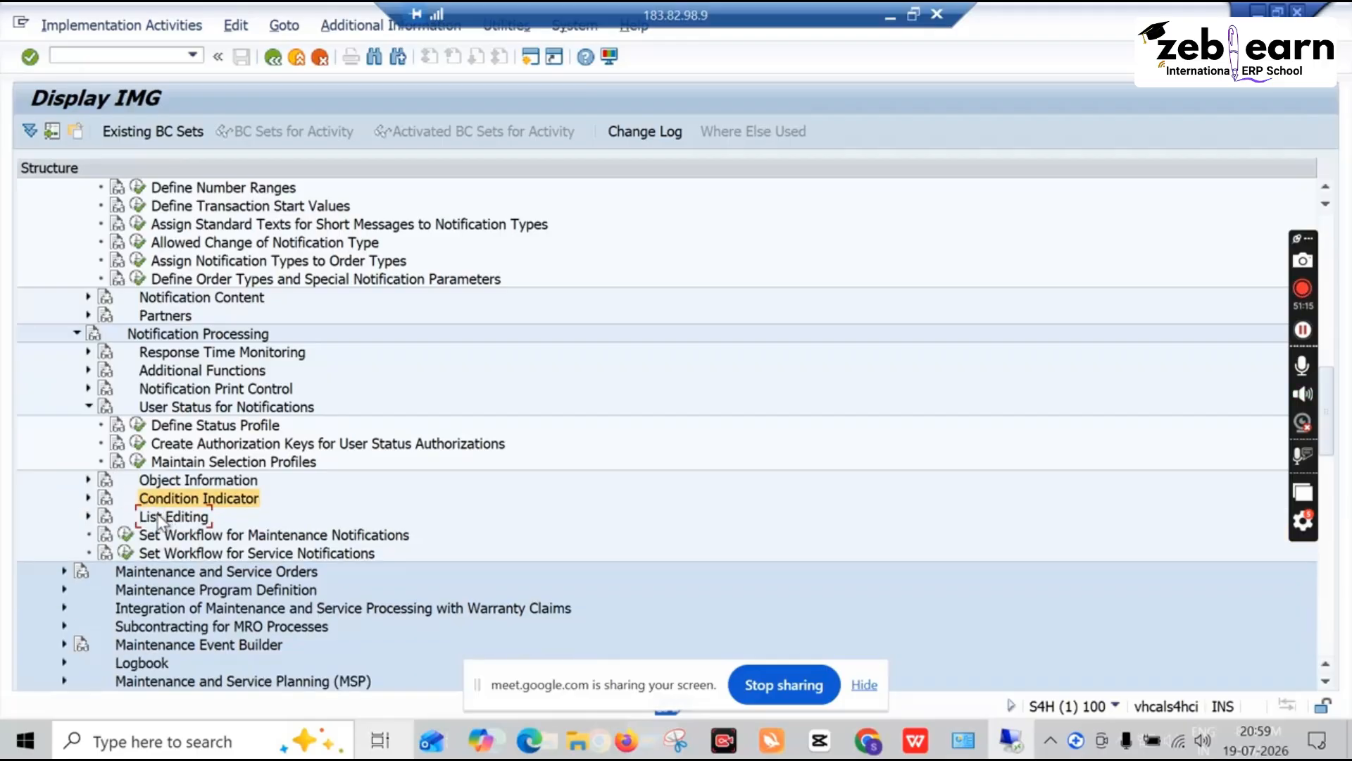
click(89, 517)
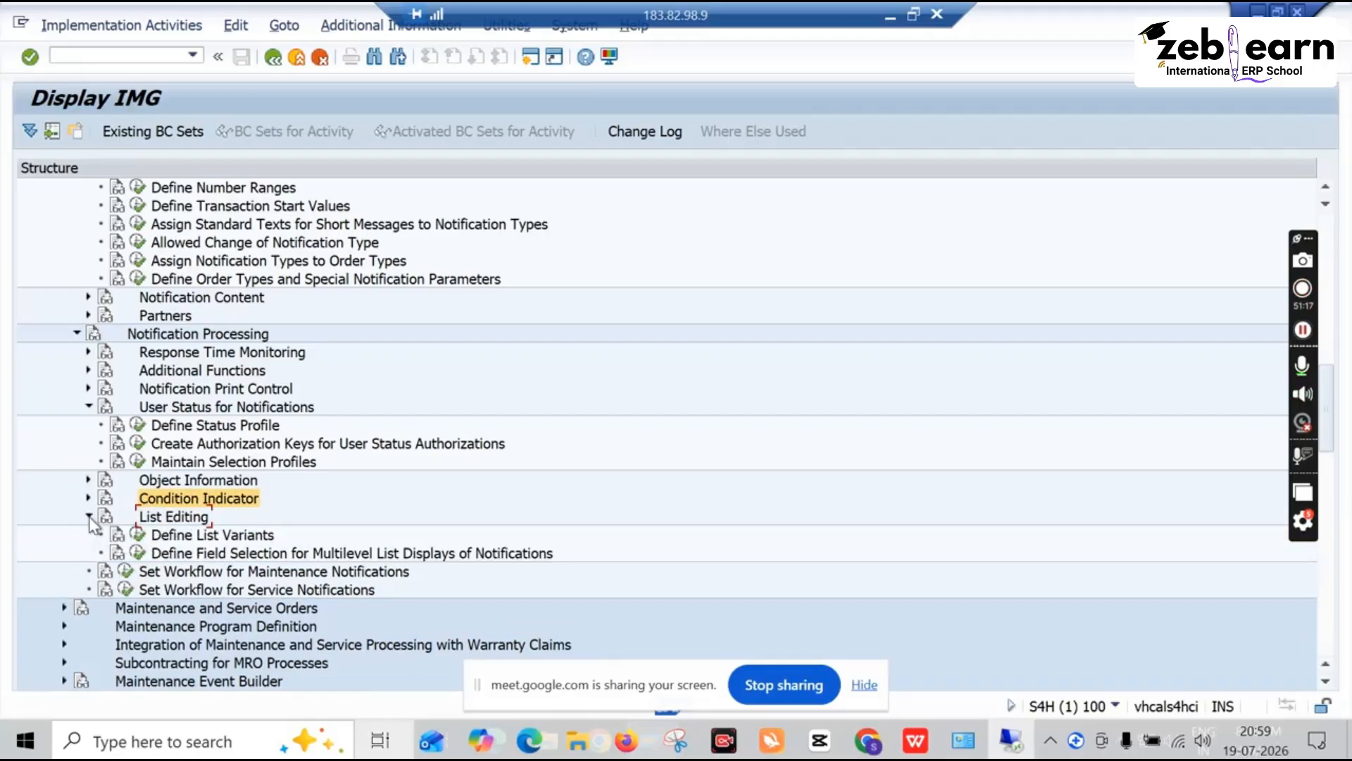
scroll(211, 556, down, 5)
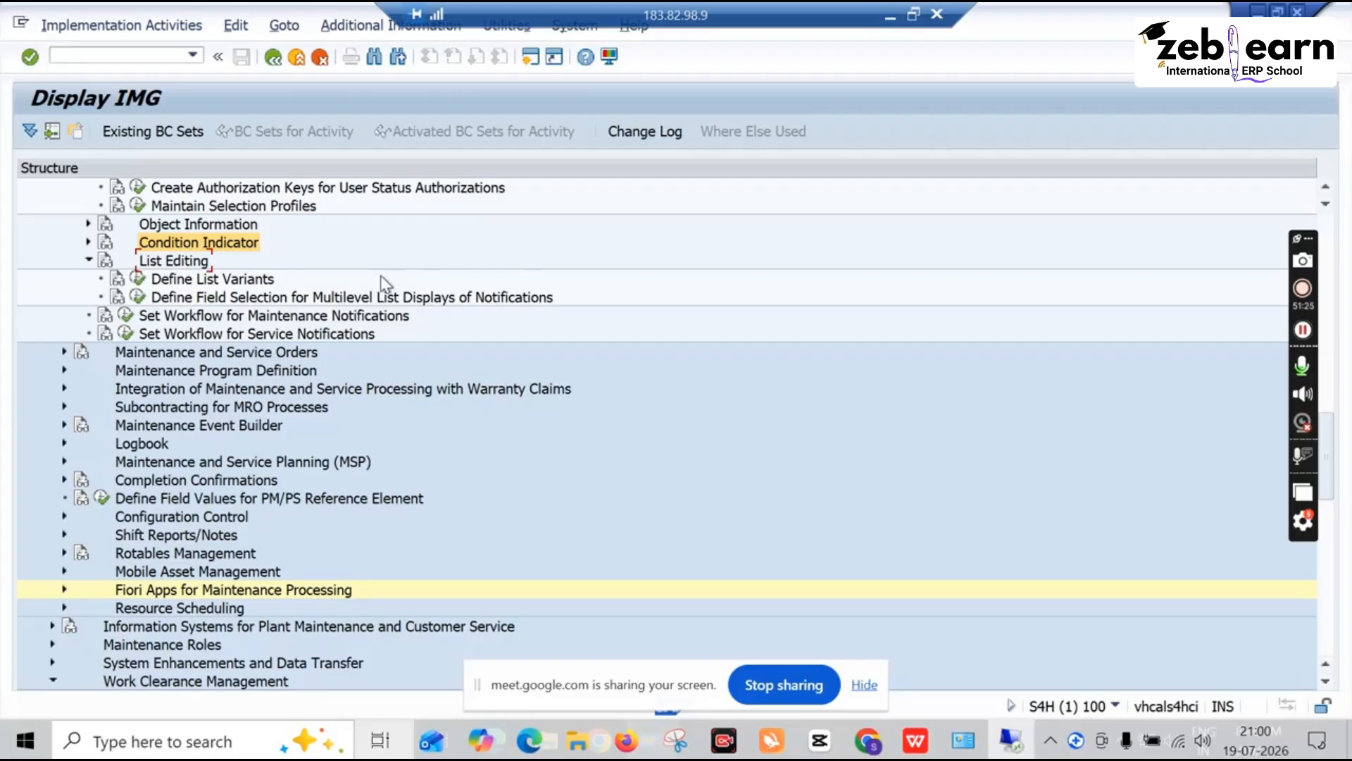
click(138, 280)
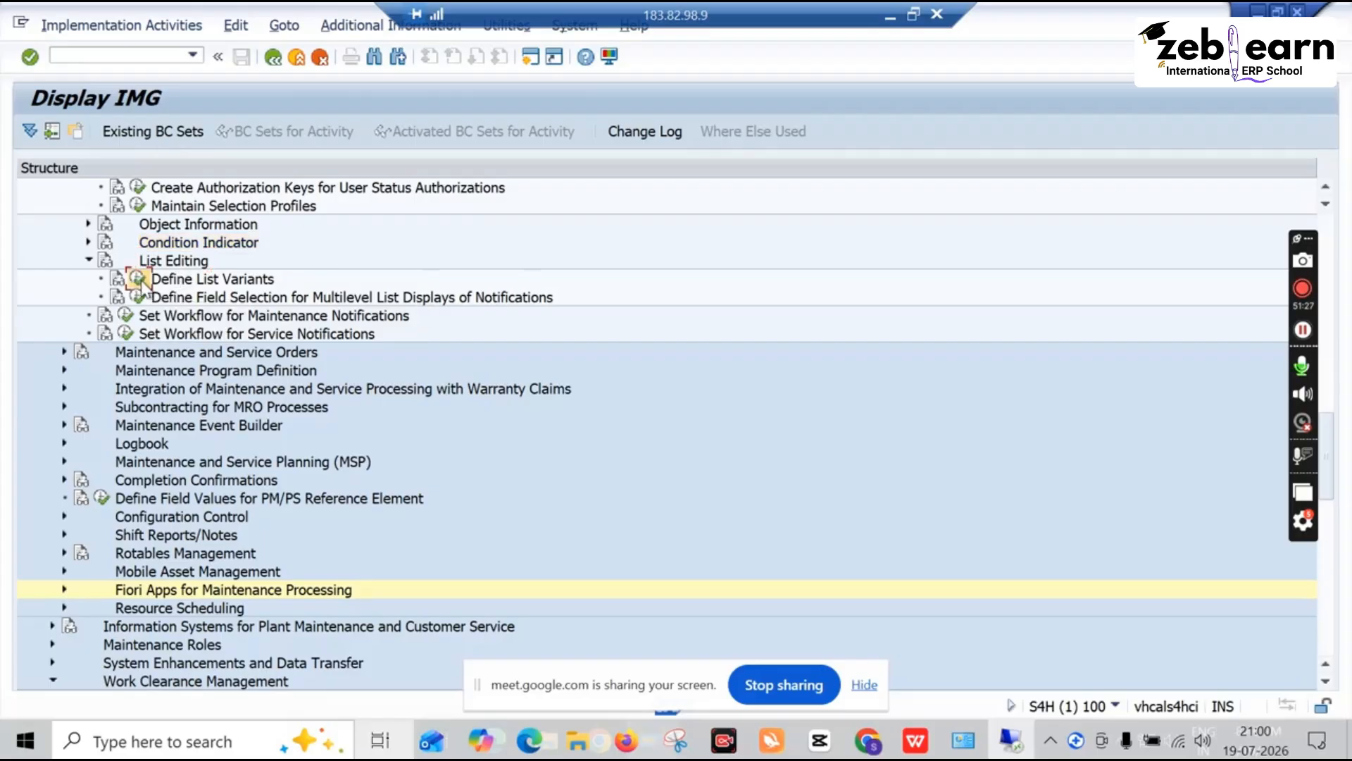
double_click(154, 245)
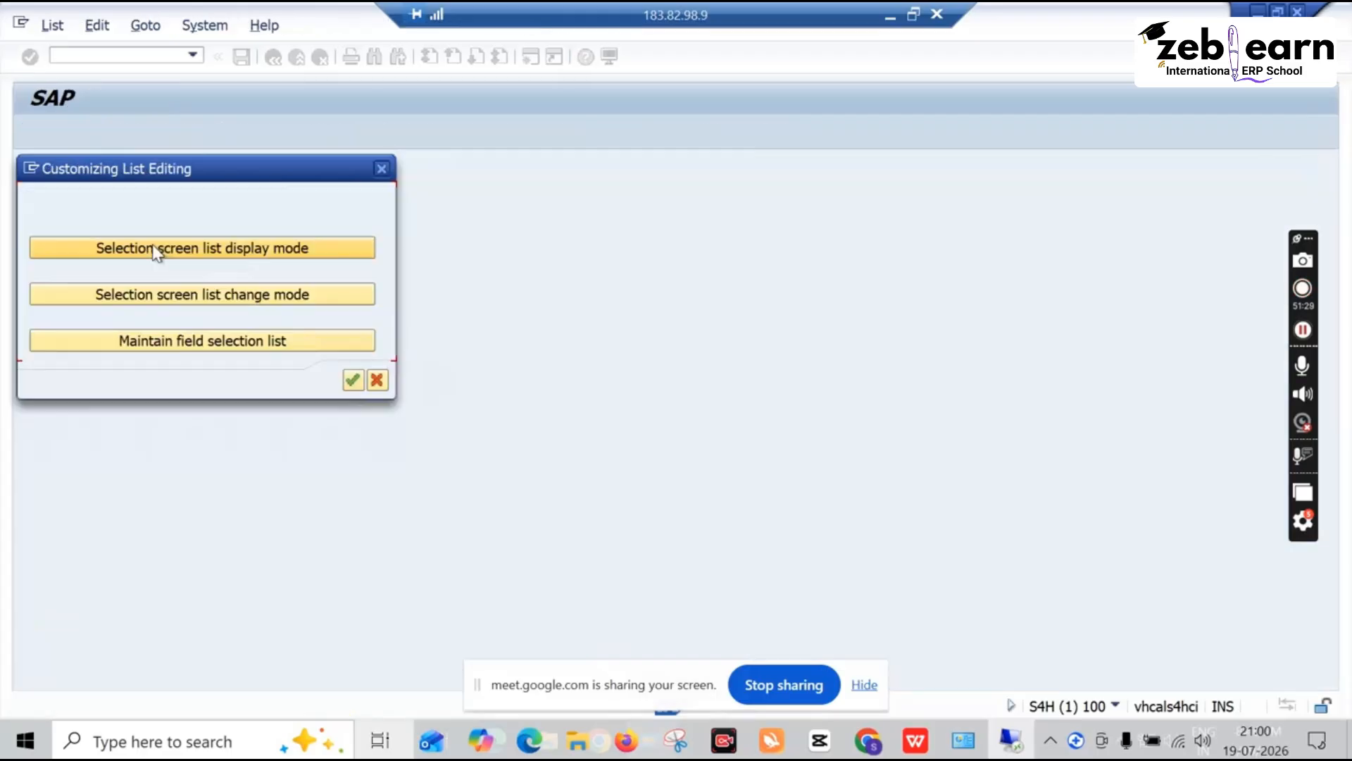
click(156, 251)
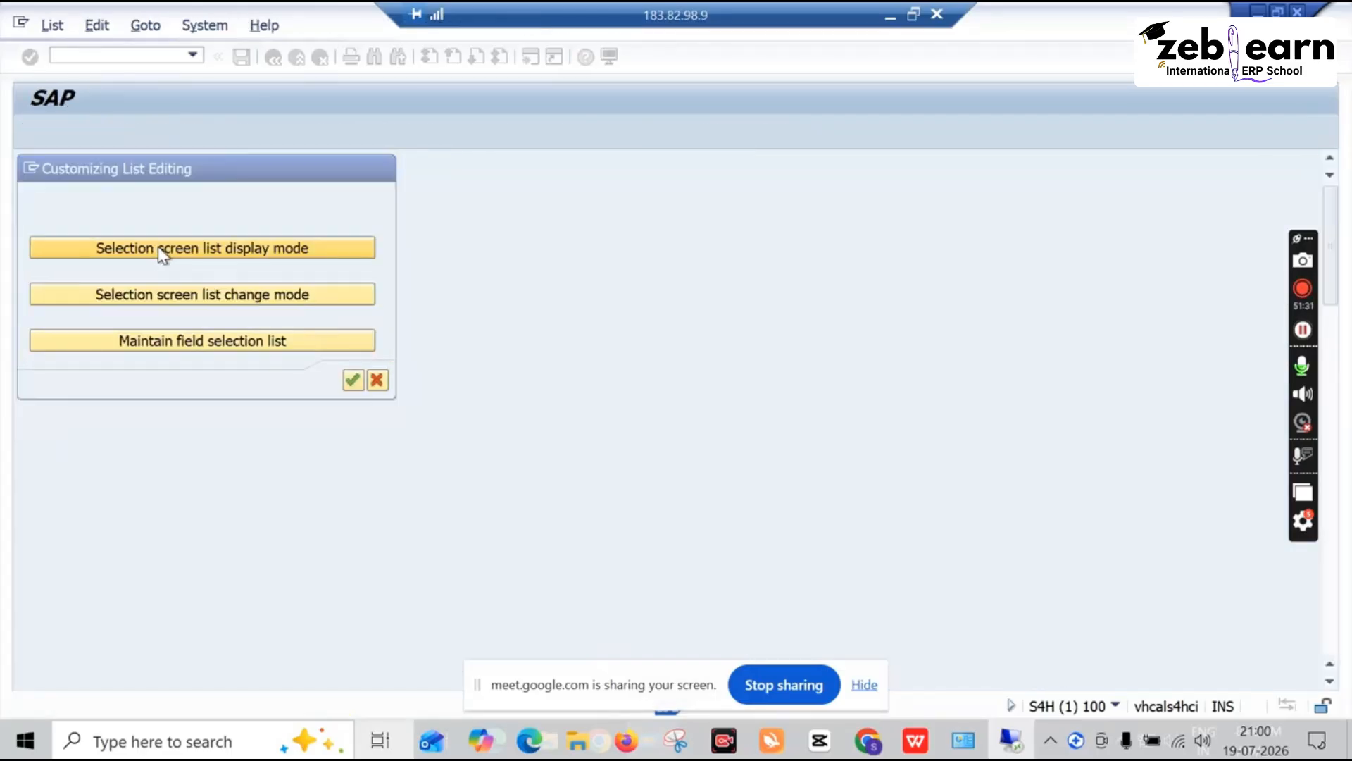
Examine the PM notification list selection fields, leave the variant without saving its values, and return to the IMG structure
click(295, 57)
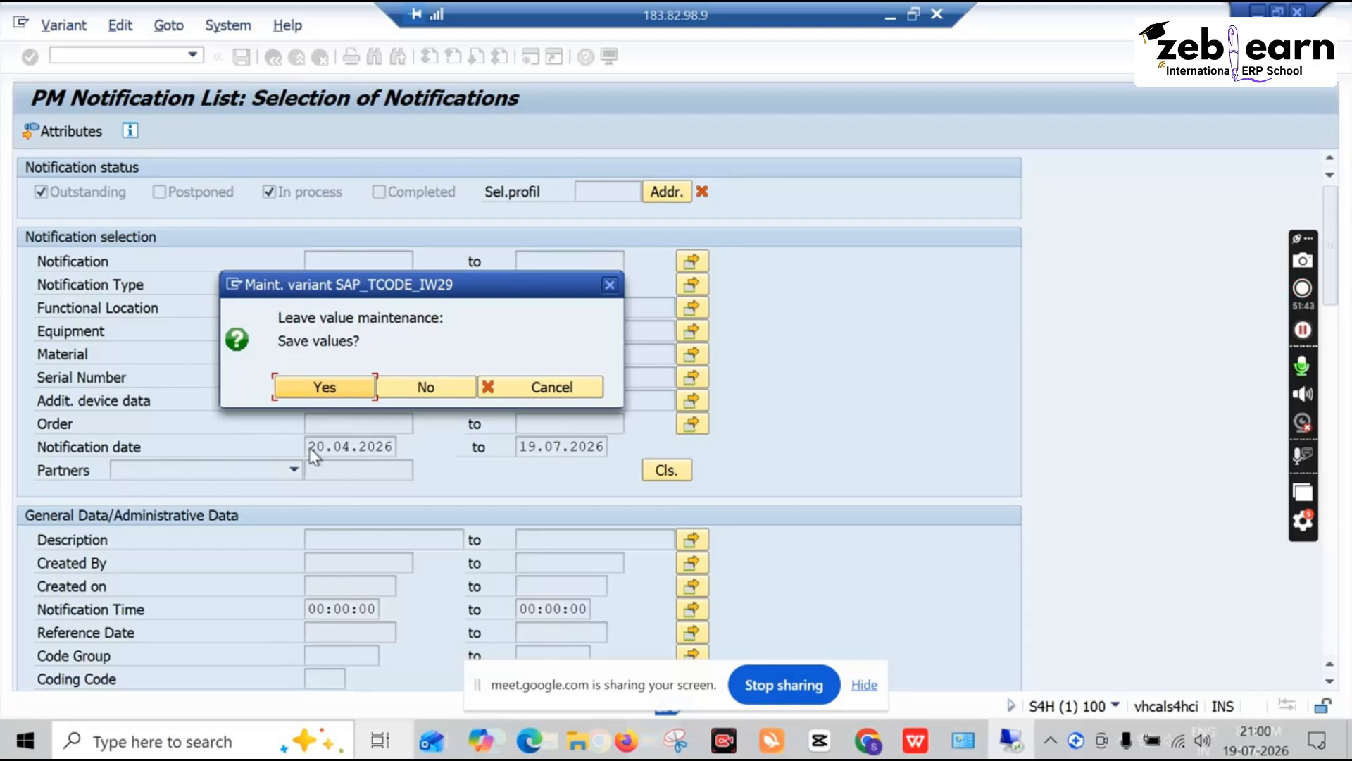
click(608, 295)
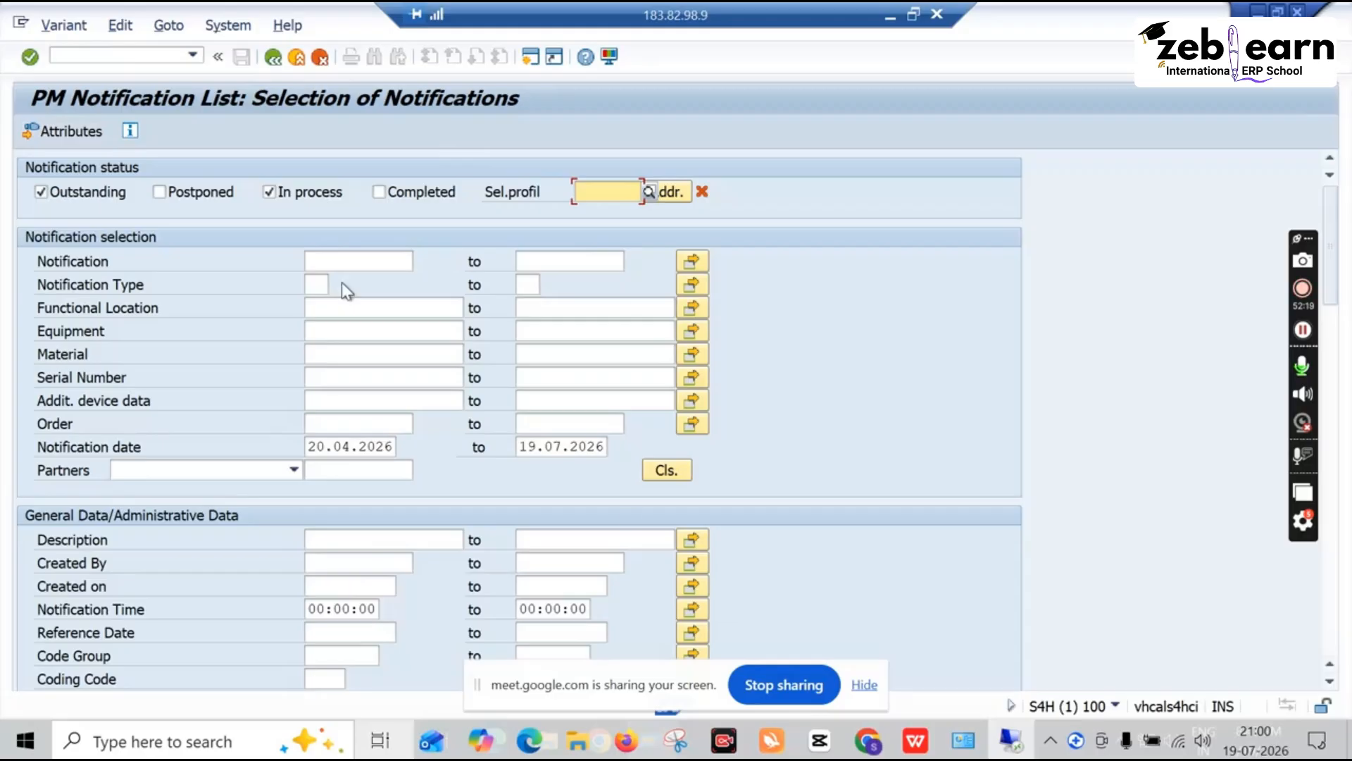
click(279, 62)
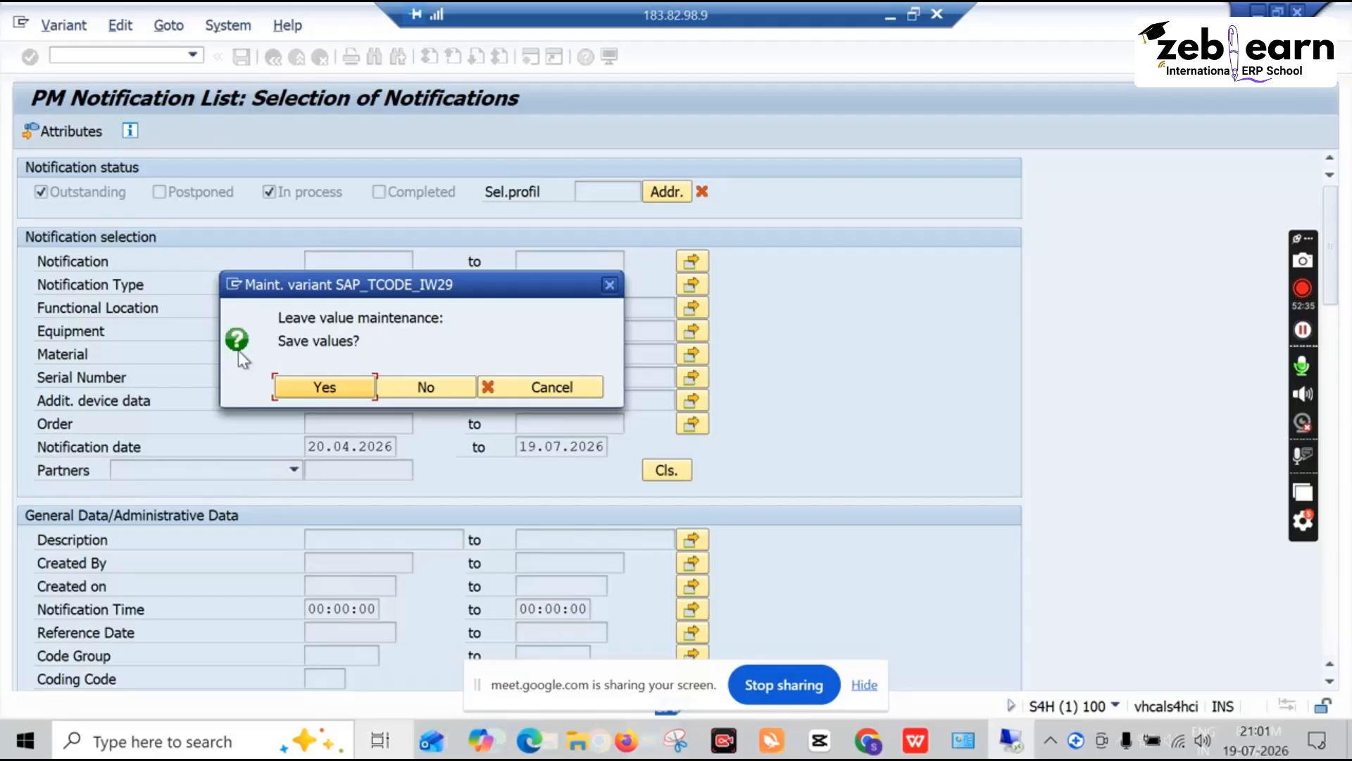
click(416, 388)
click(458, 262)
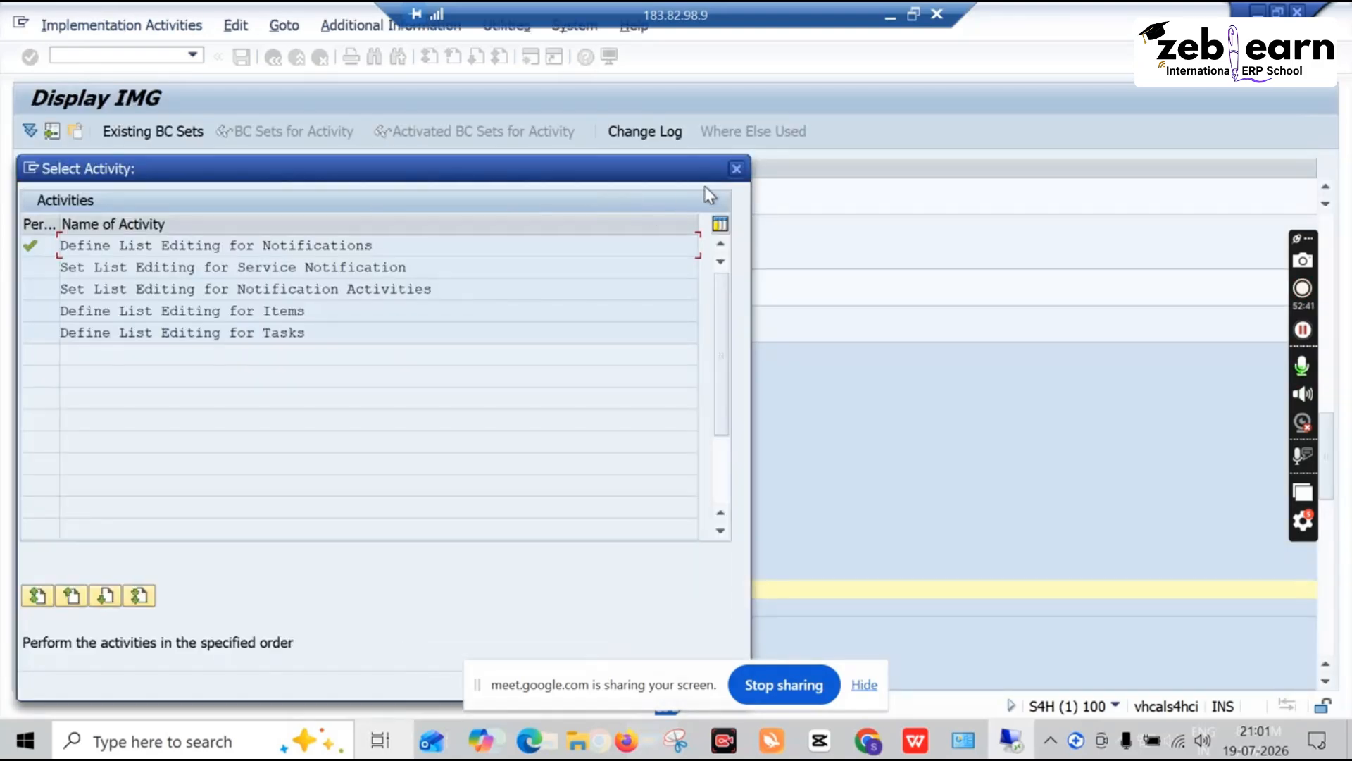
click(736, 169)
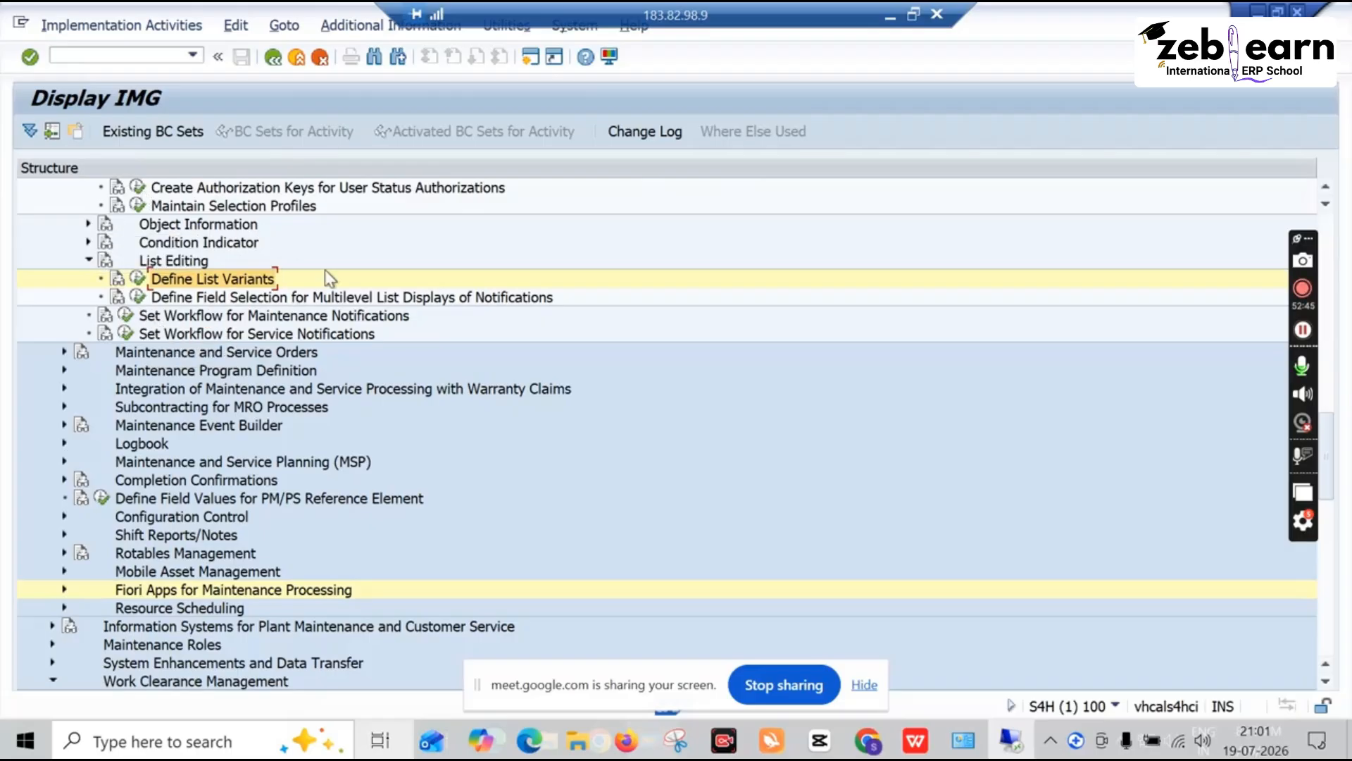
Check the workflow task settings for maintenance and service notifications, including the triggering event of WS 00200097, and return to the IMG structure
click(126, 315)
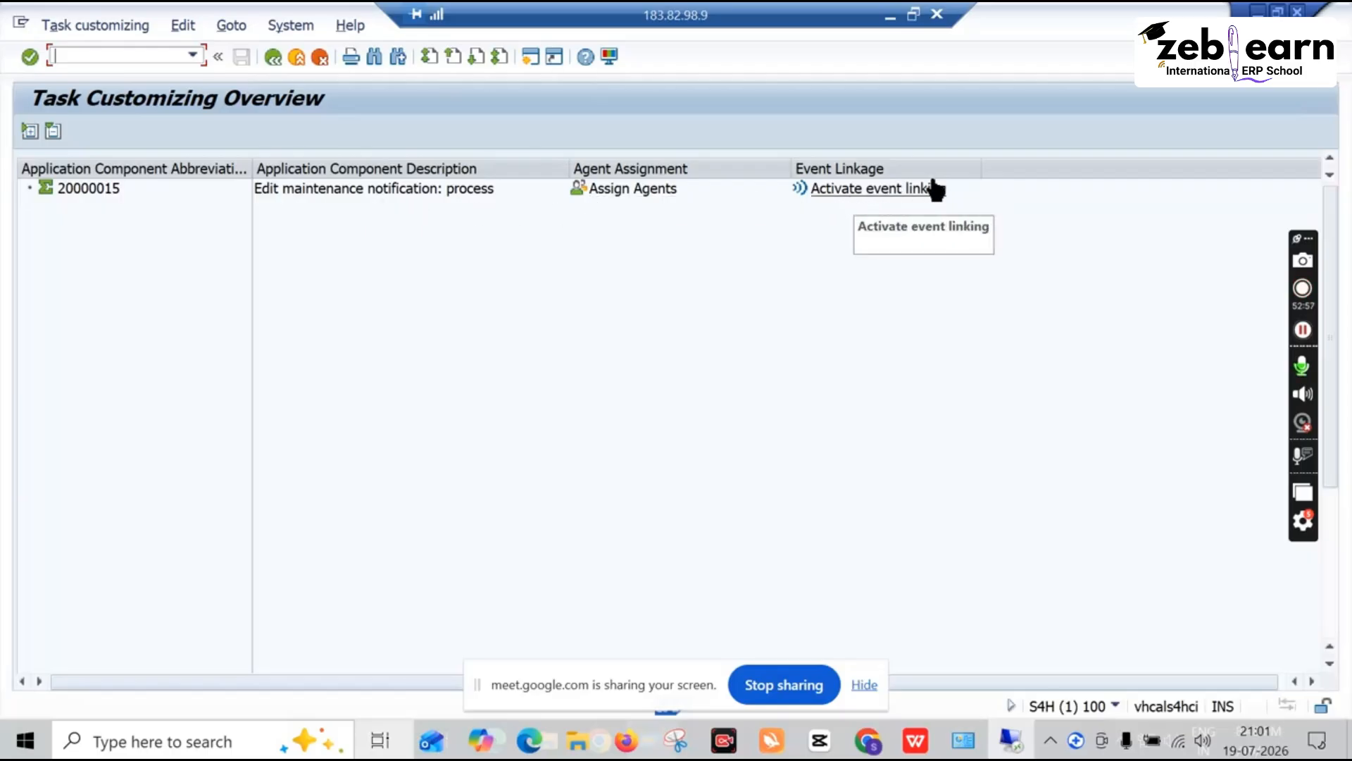
click(272, 60)
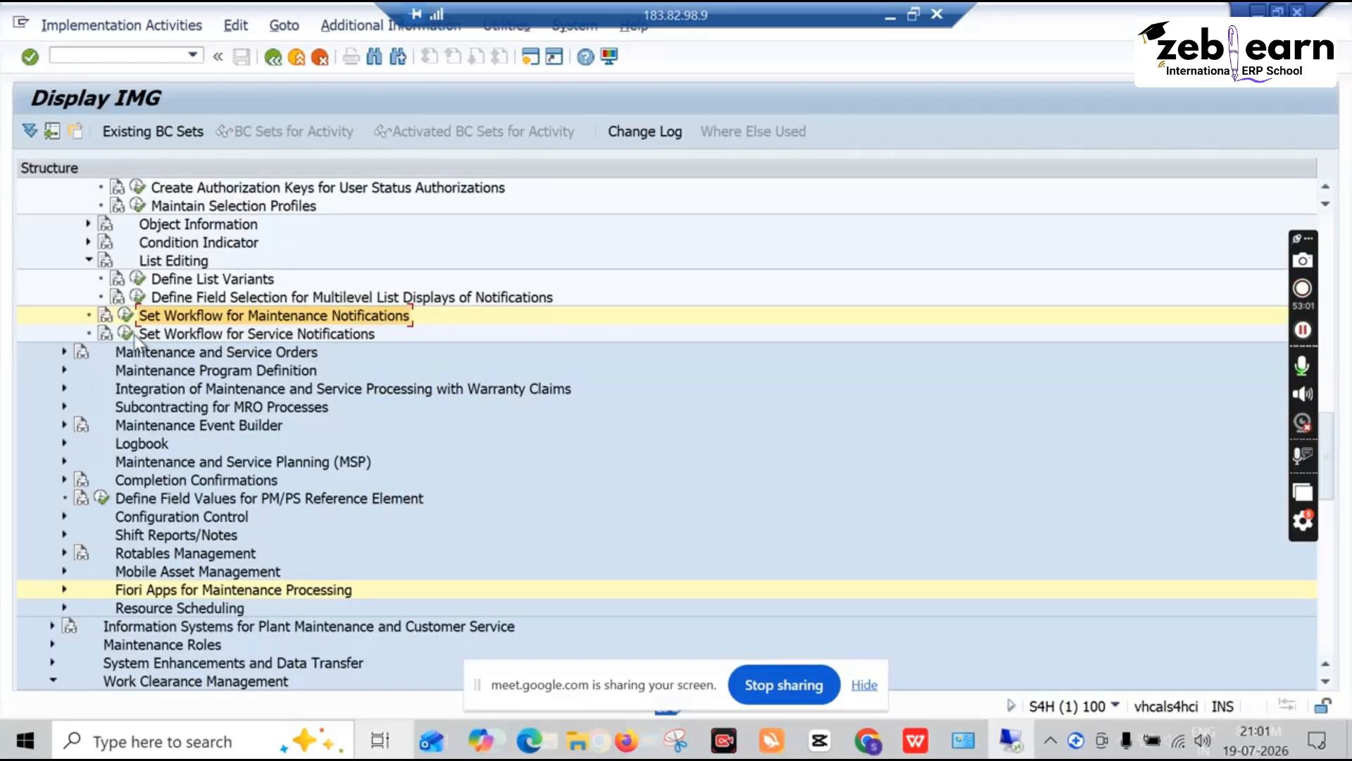
click(125, 332)
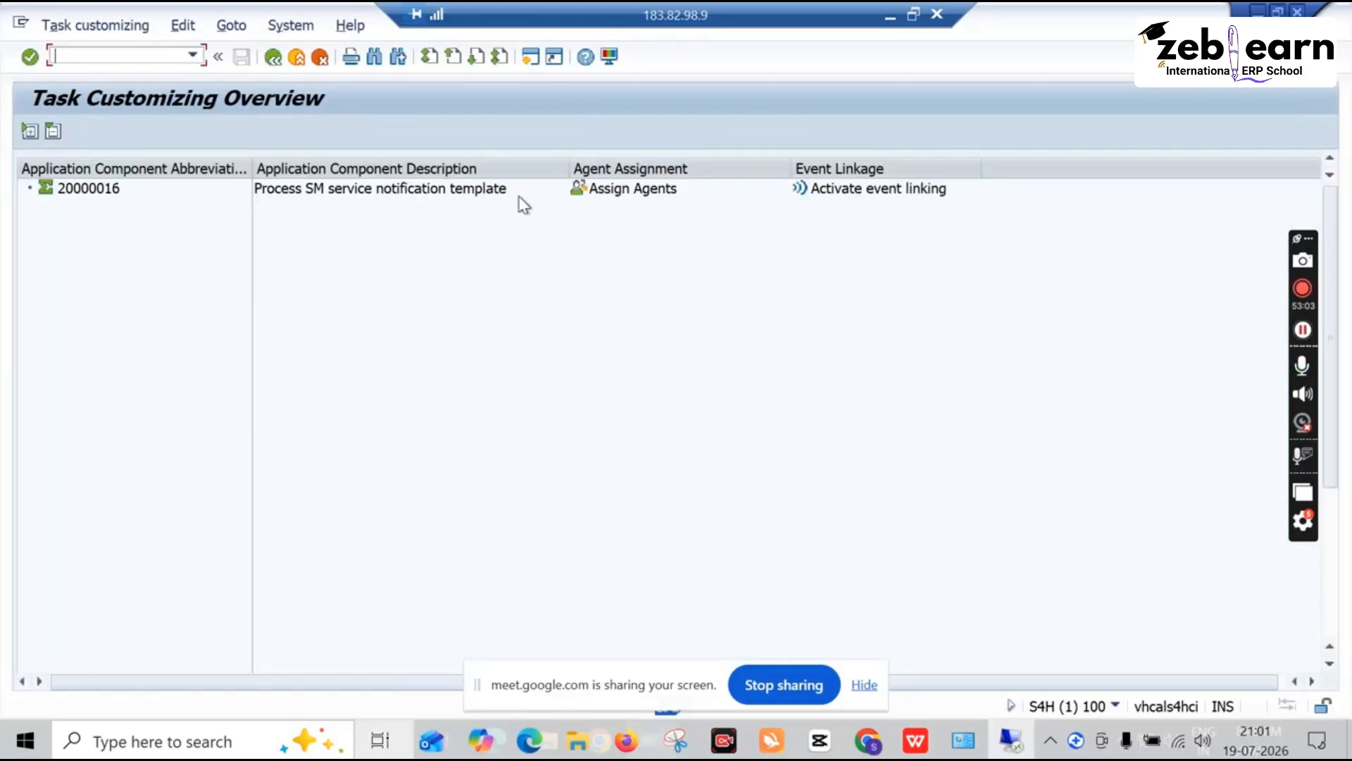
click(813, 192)
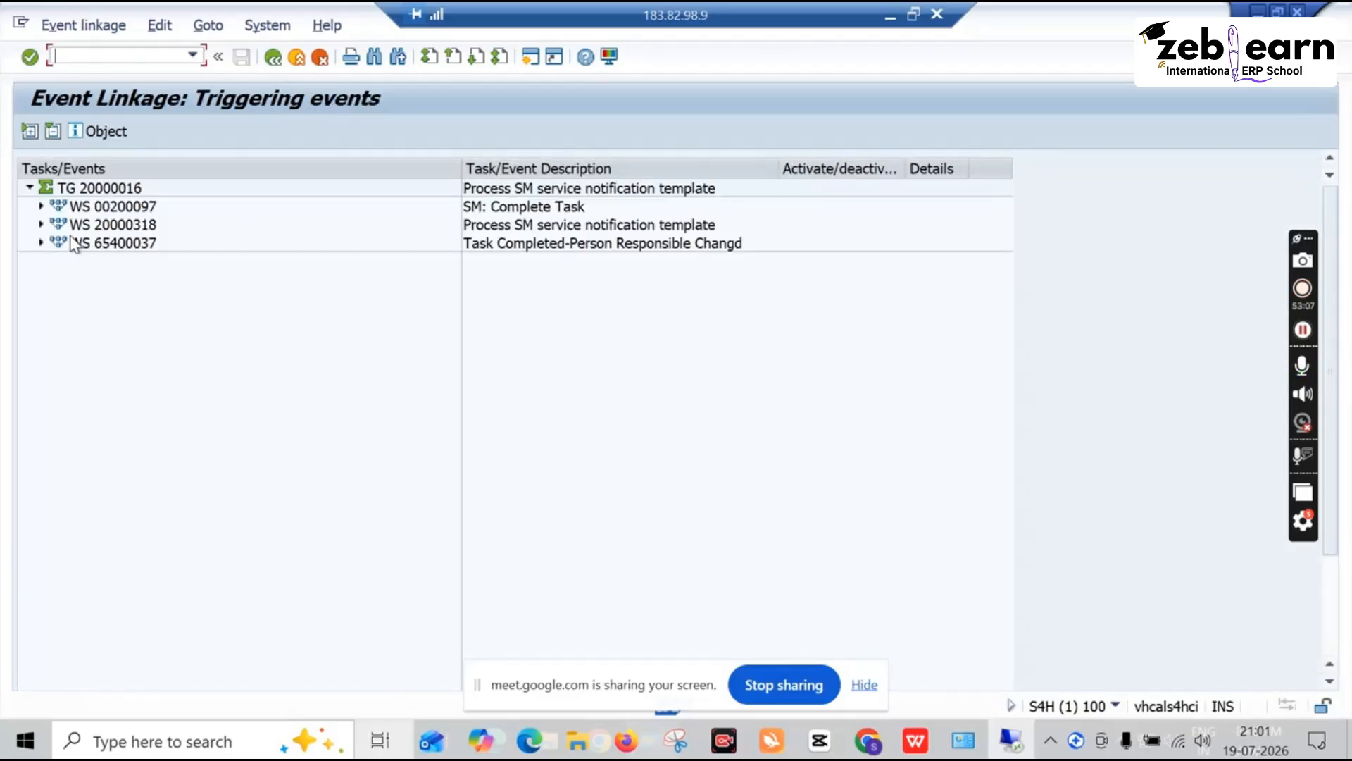
click(40, 206)
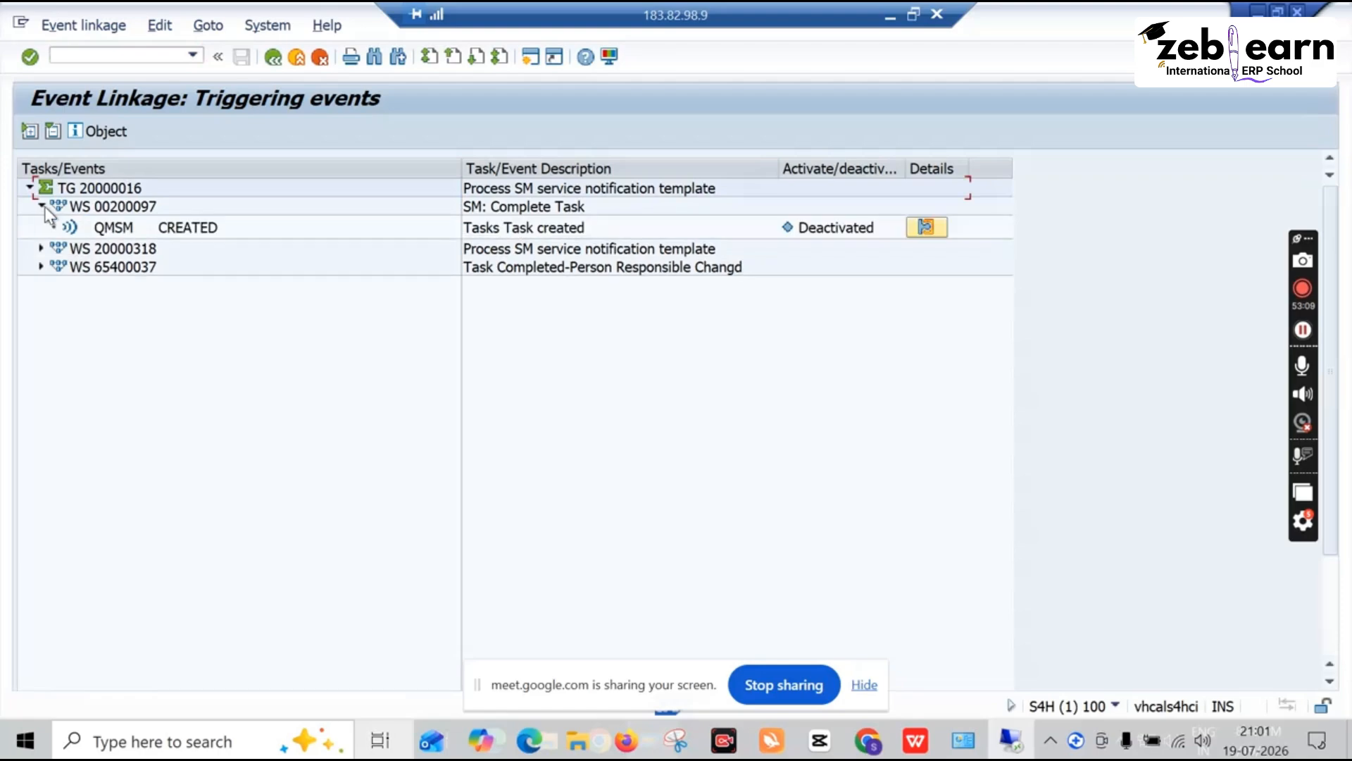
click(272, 59)
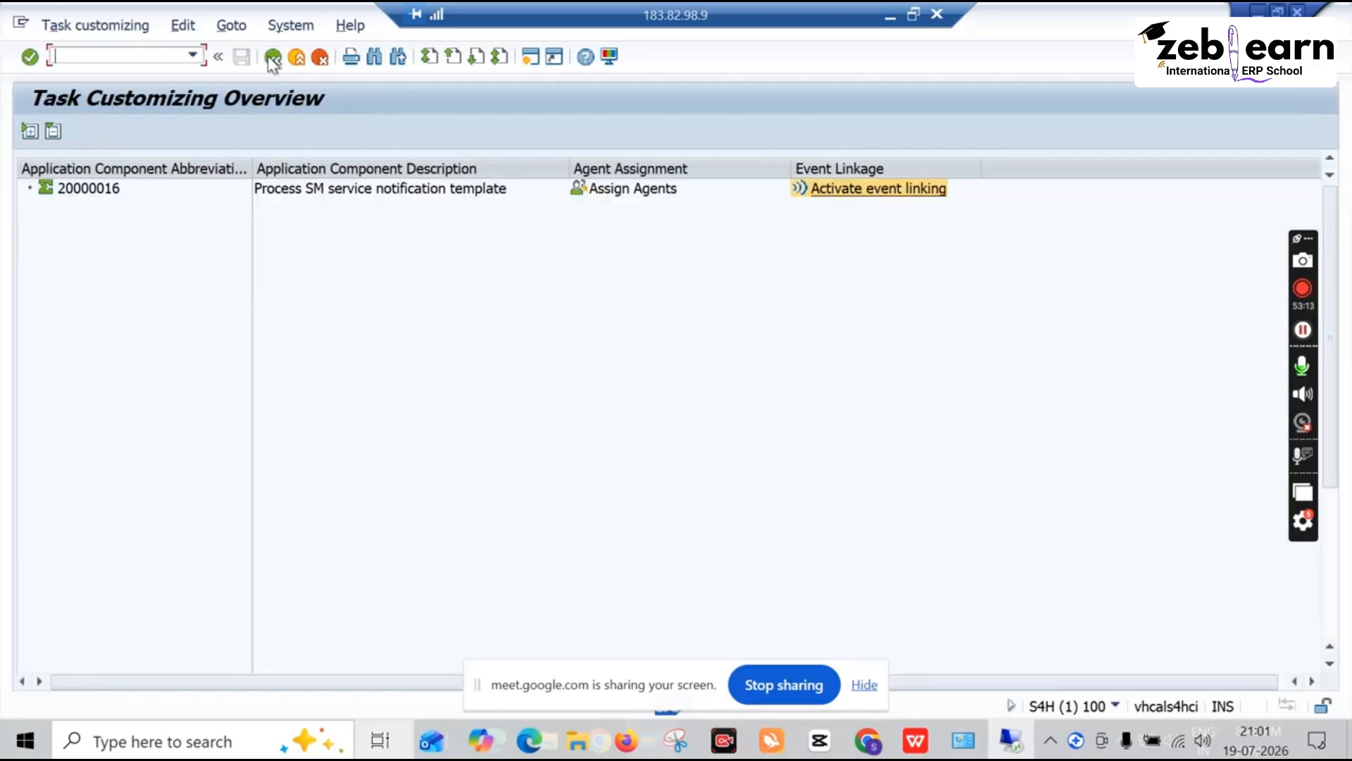
click(272, 59)
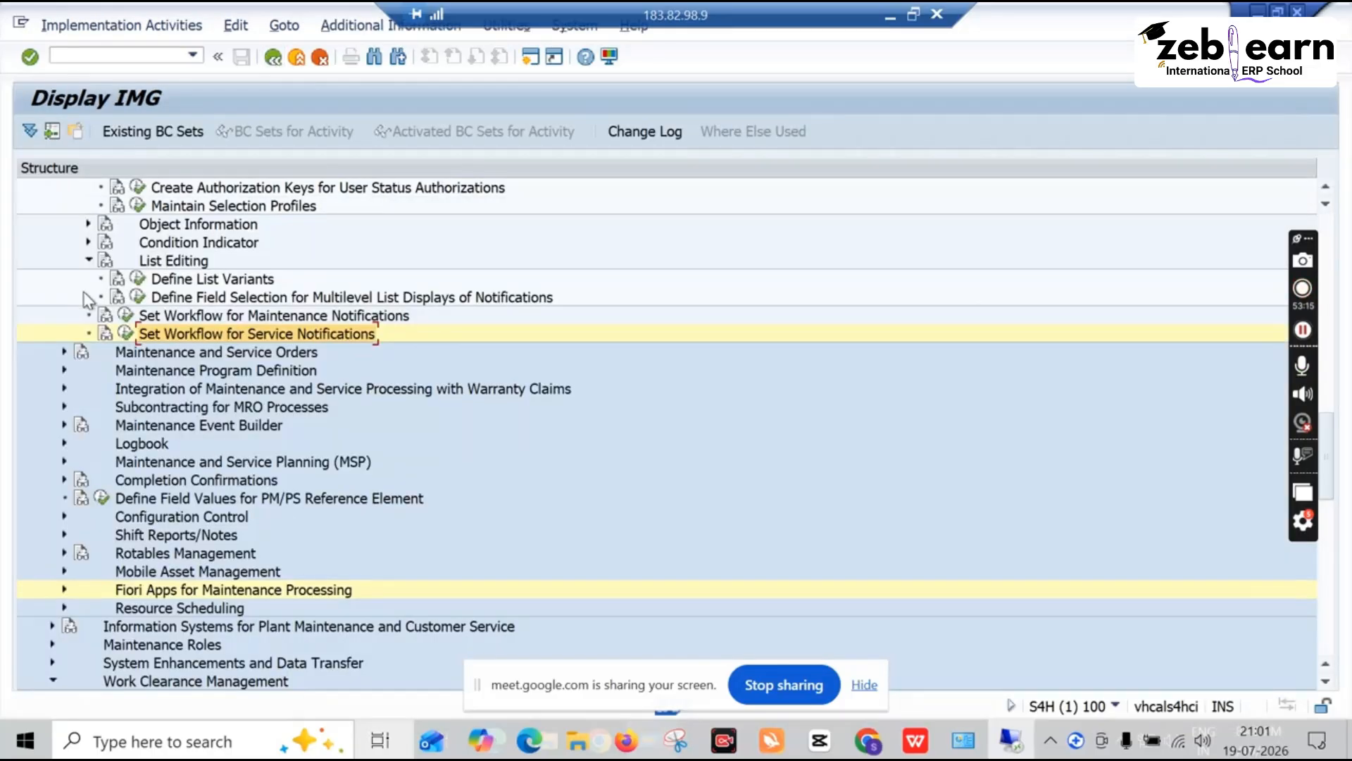
Collapse the List Editing, Notification Types and Notification Creation nodes in the IMG structure
click(89, 260)
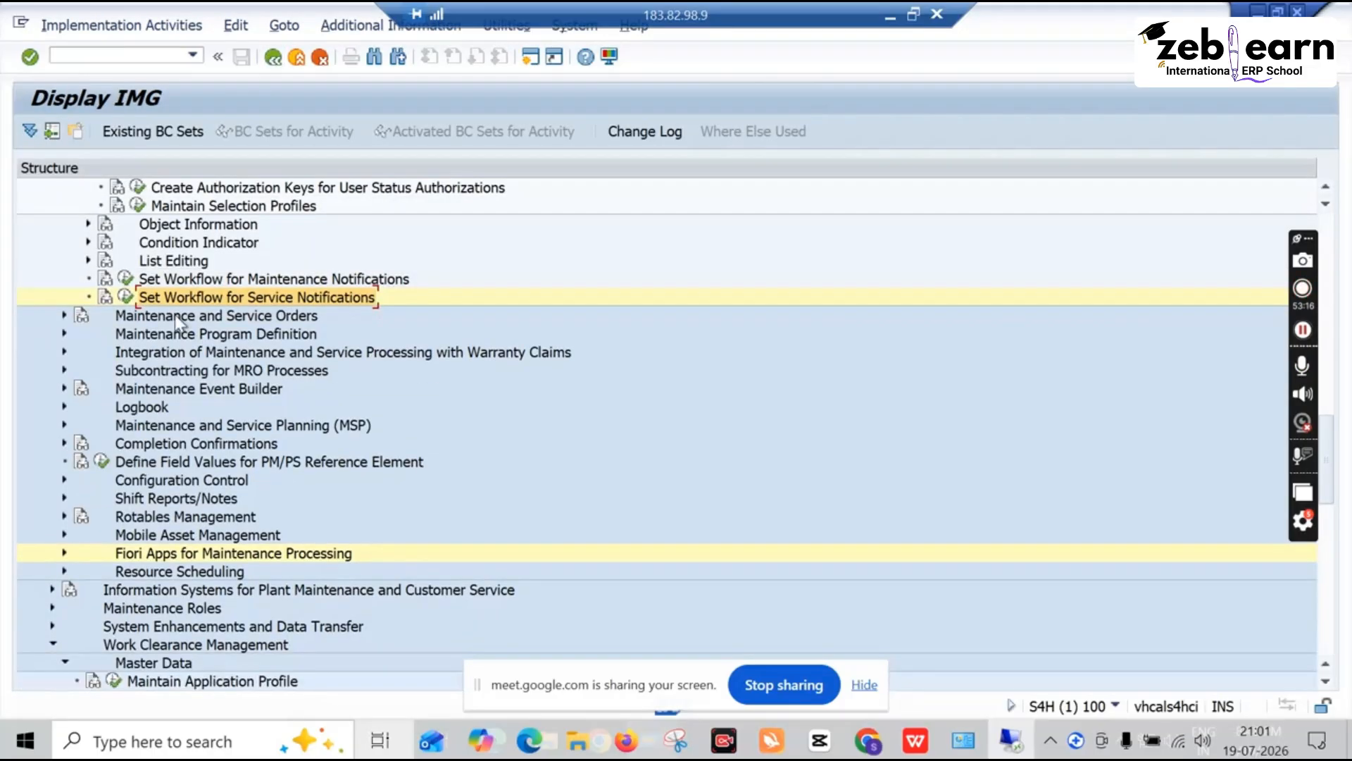
scroll(176, 324, up, 8)
scroll(172, 321, up, 2)
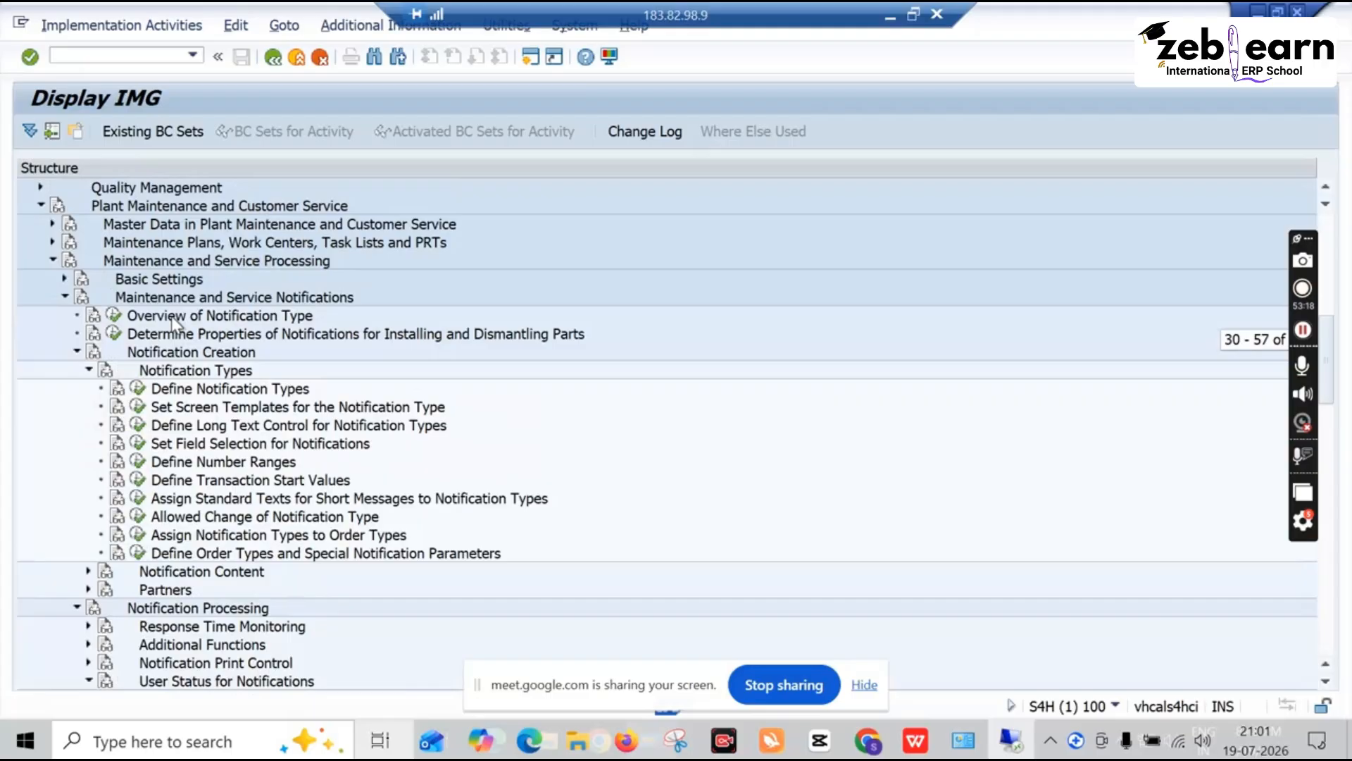
click(89, 370)
click(77, 351)
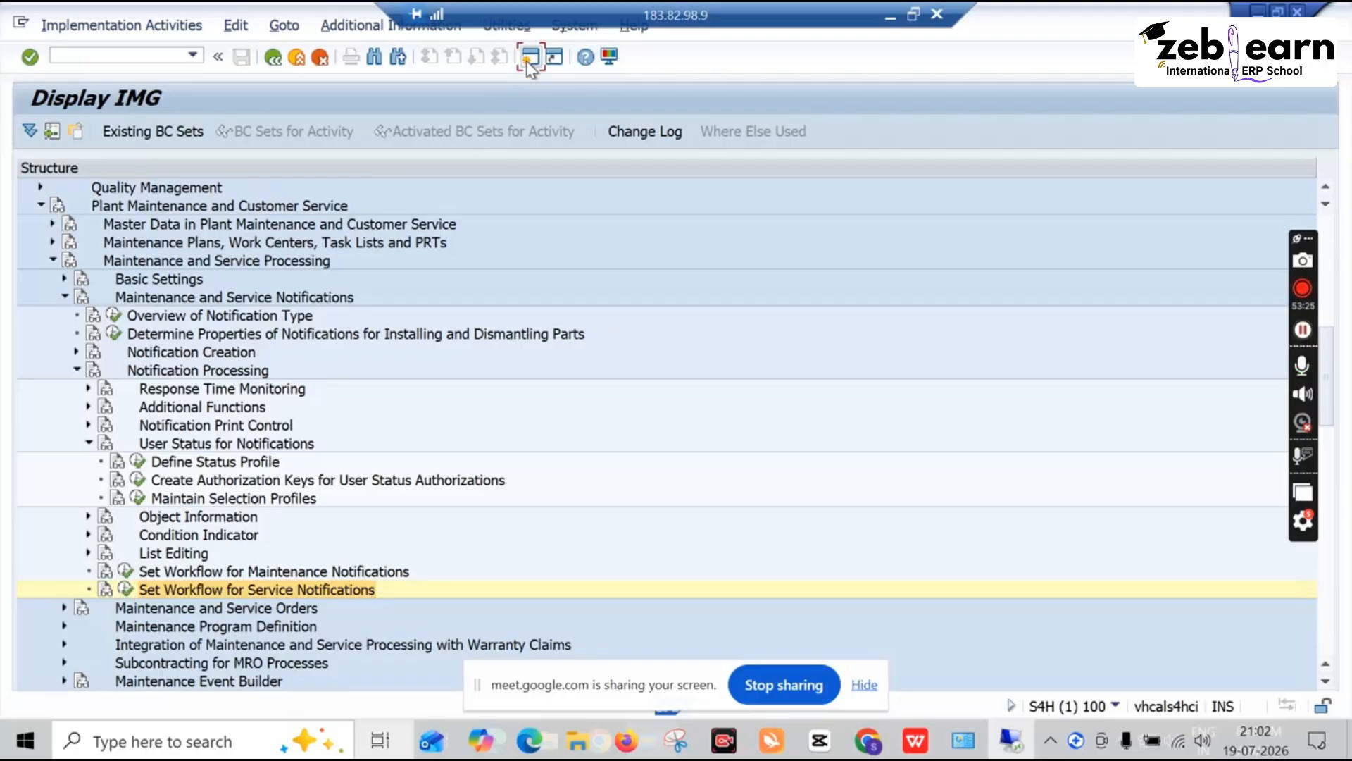
Open a new SAP session and start transaction IW21 to create a PM notification
click(530, 57)
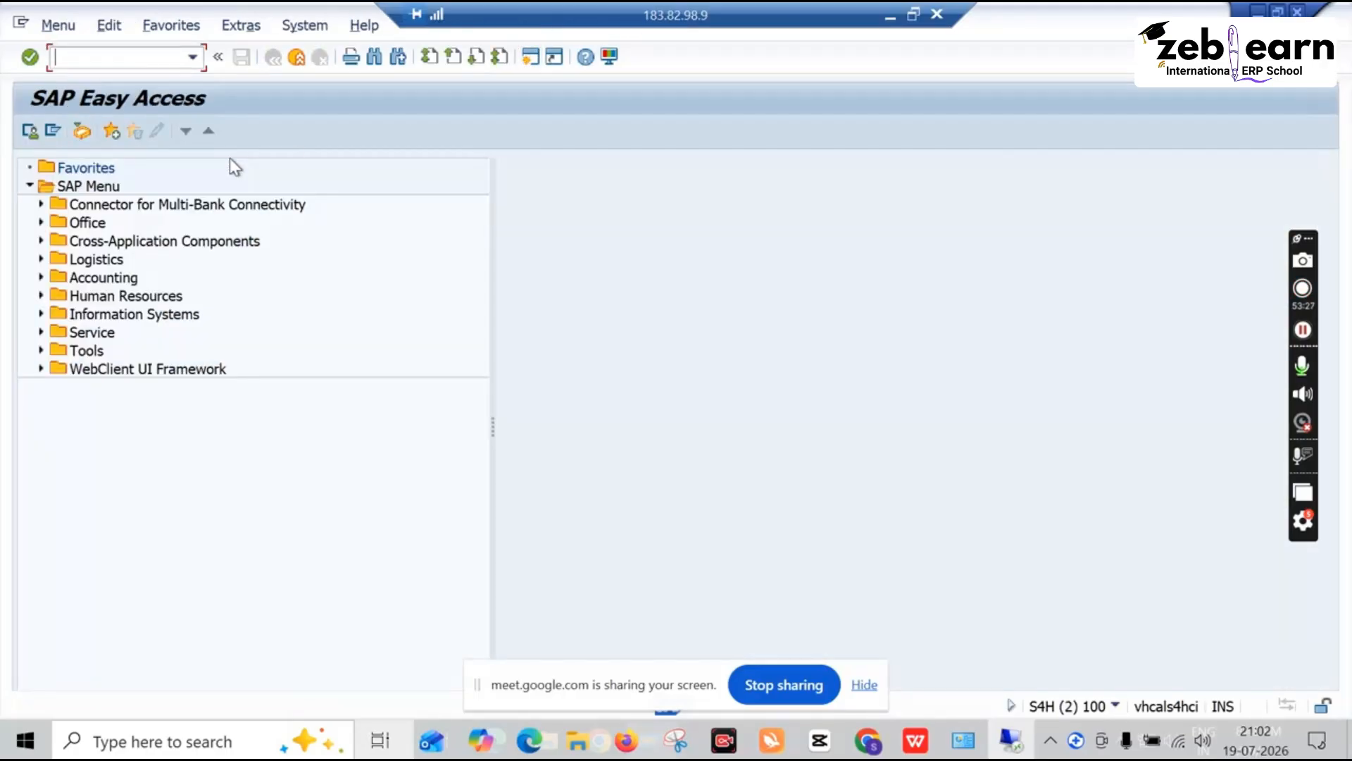
text(IW21)
key(Return)
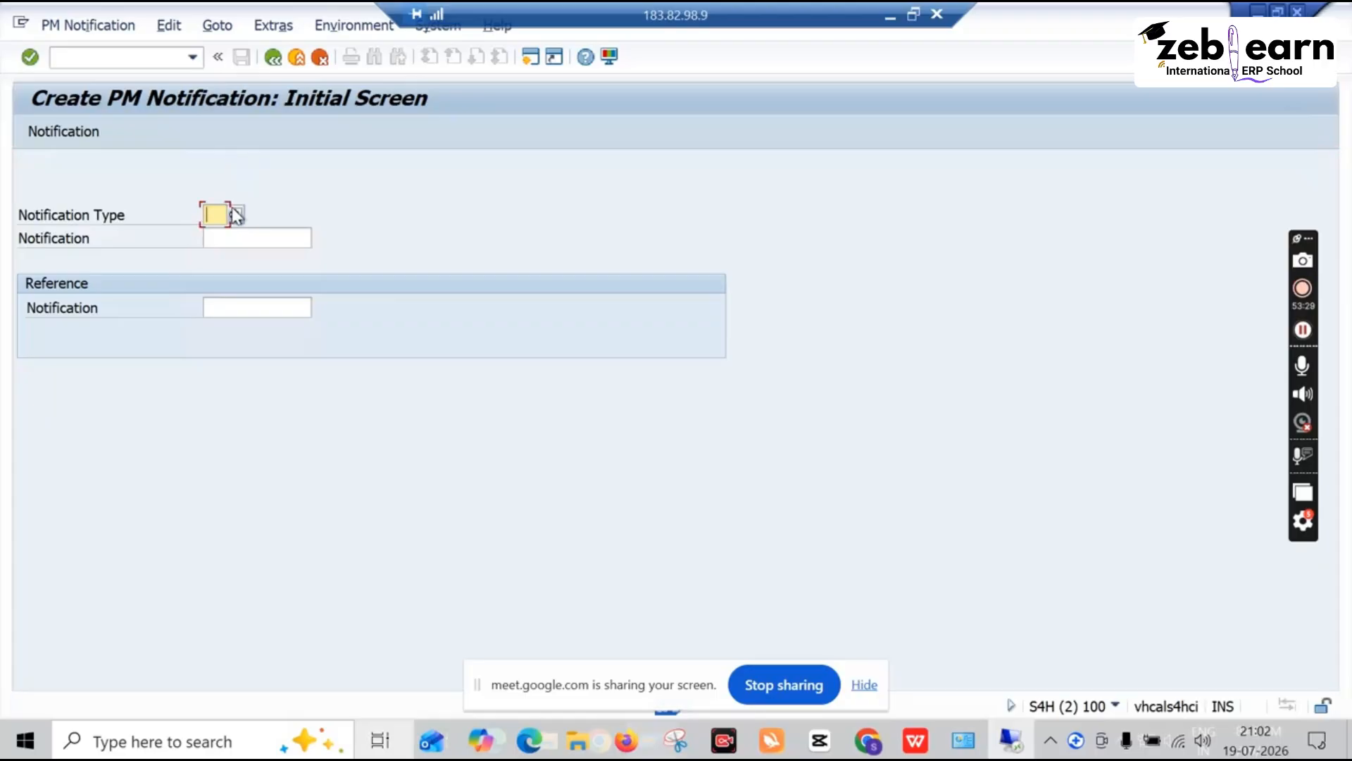
Start a PM notification of type N1 and review the fields on its entry screen
click(236, 214)
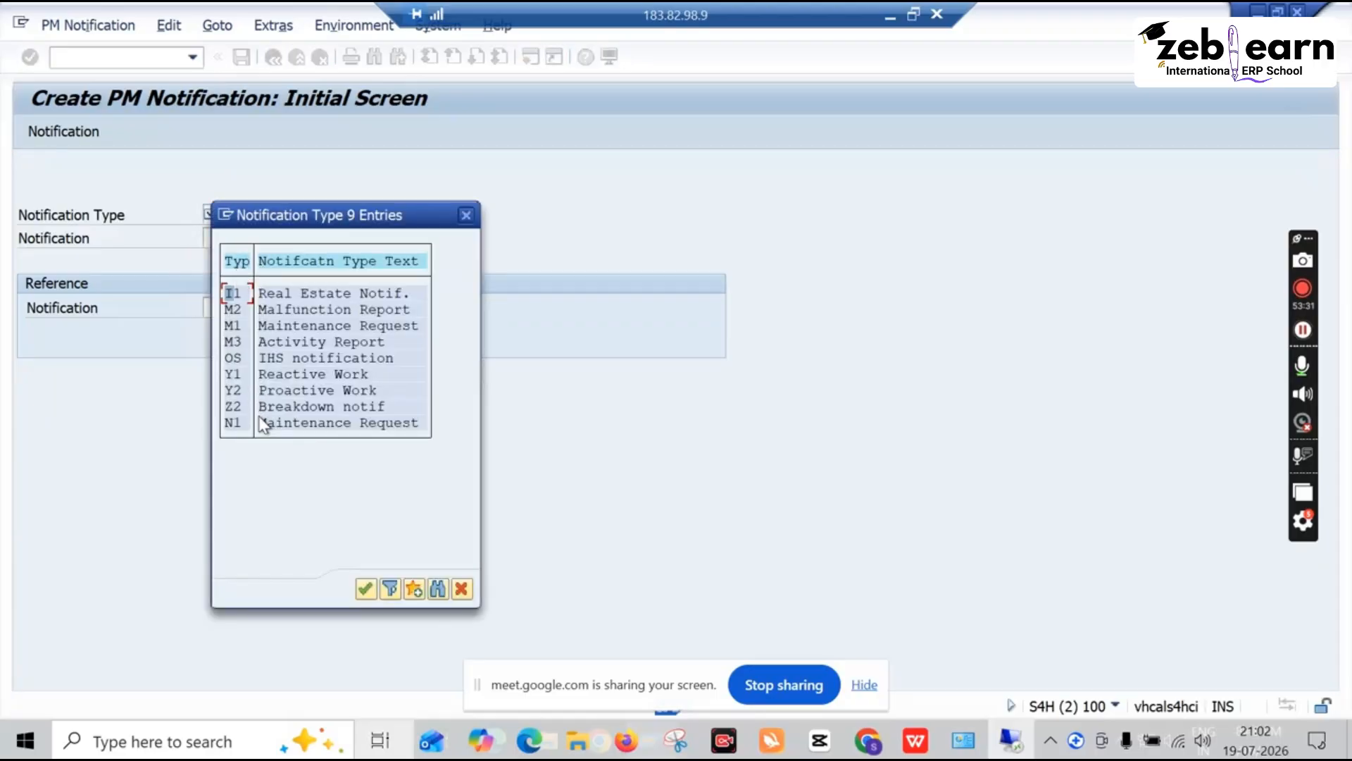
double_click(264, 422)
key(Return)
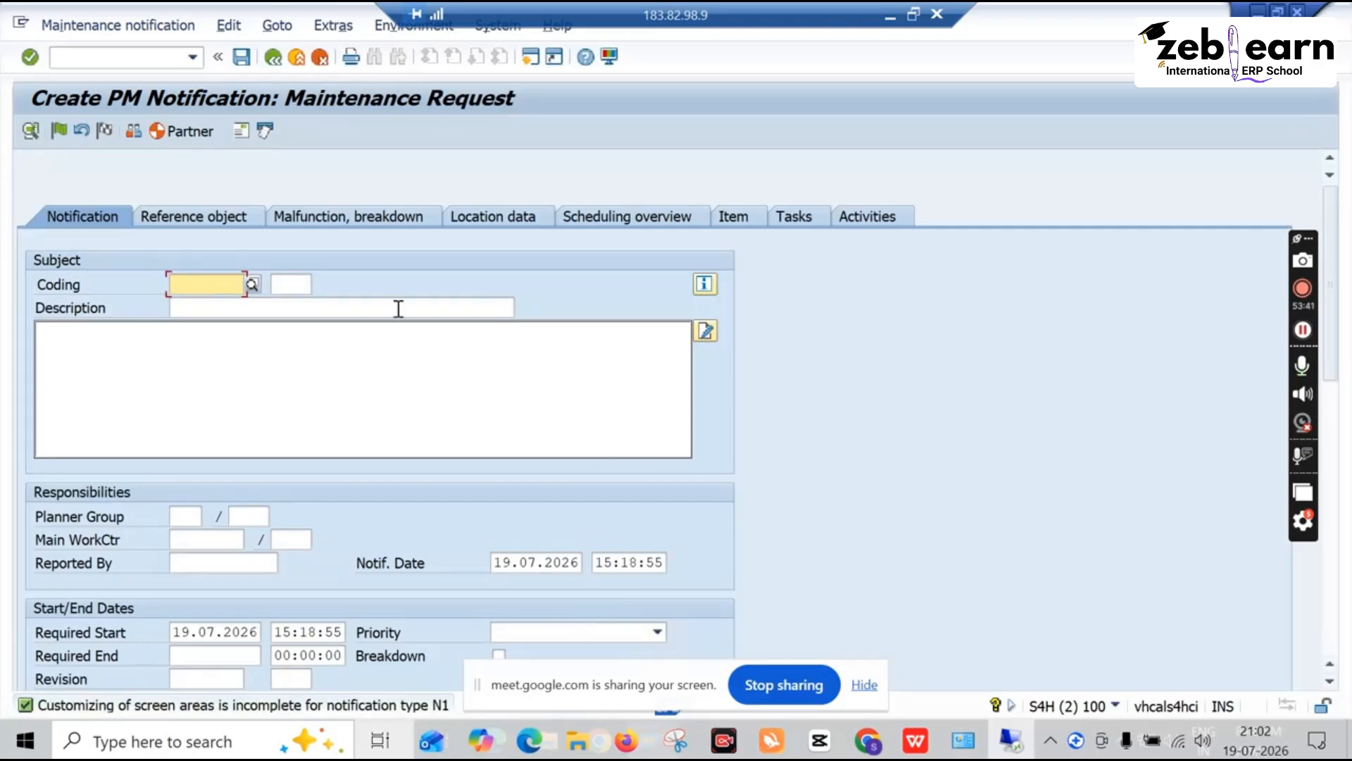
scroll(398, 309, down, 1)
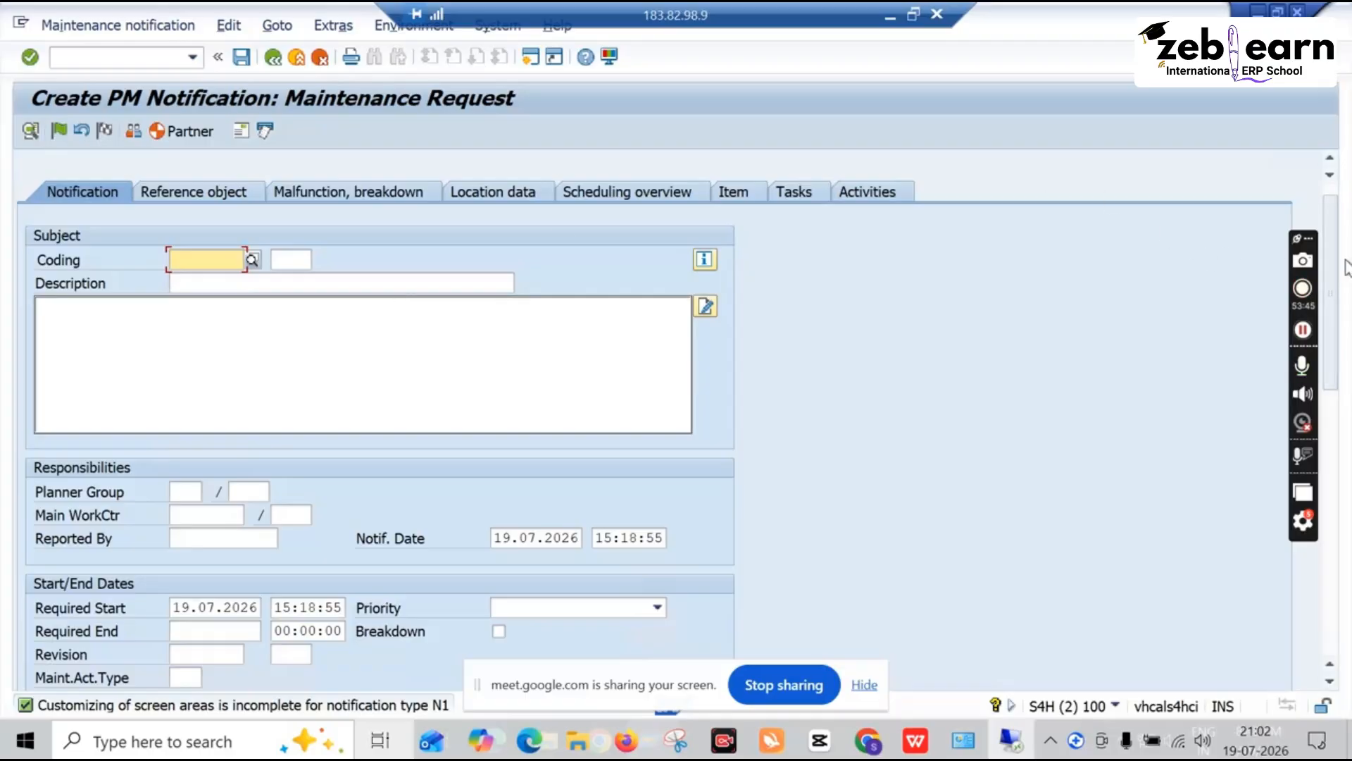
scroll(1338, 265, up, 1)
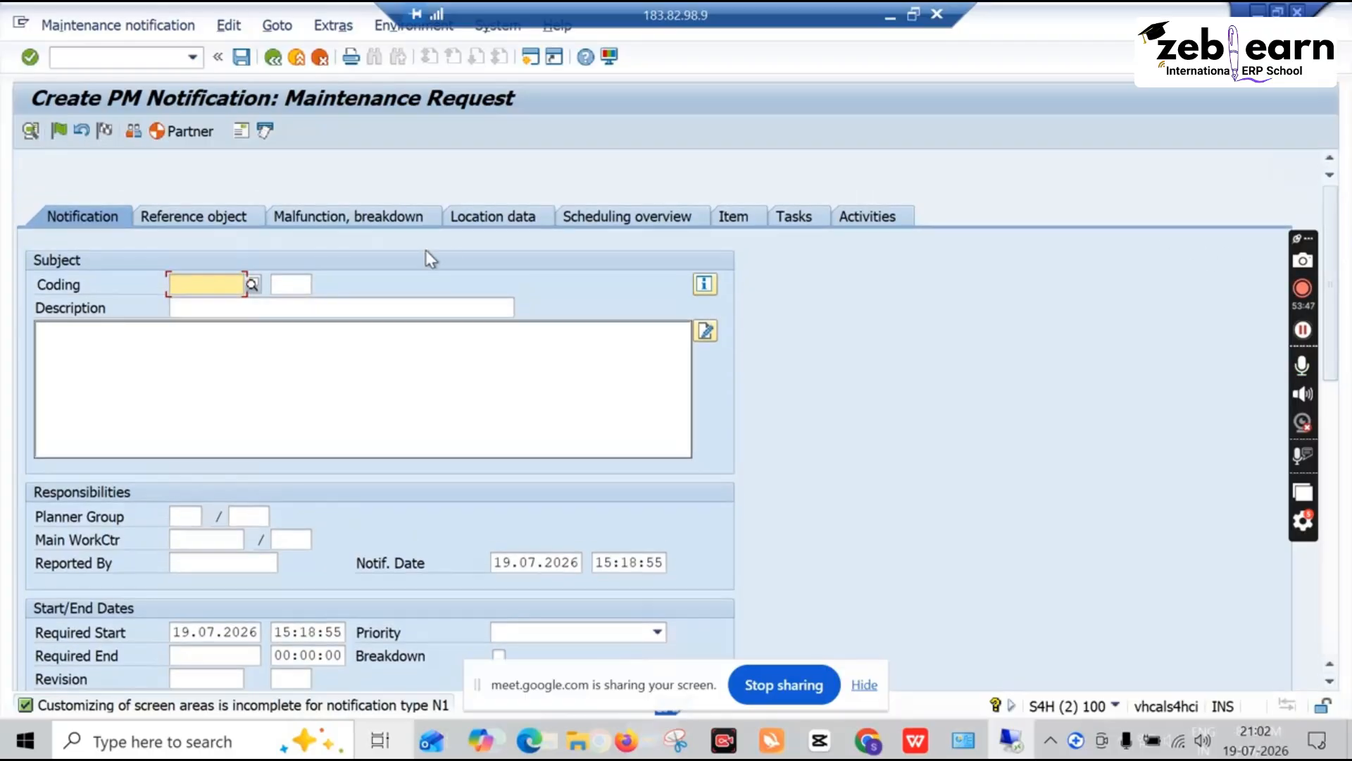
Open a new SAP session, start transaction IW21 and begin a notification of type M1 Maintenance Request
click(532, 59)
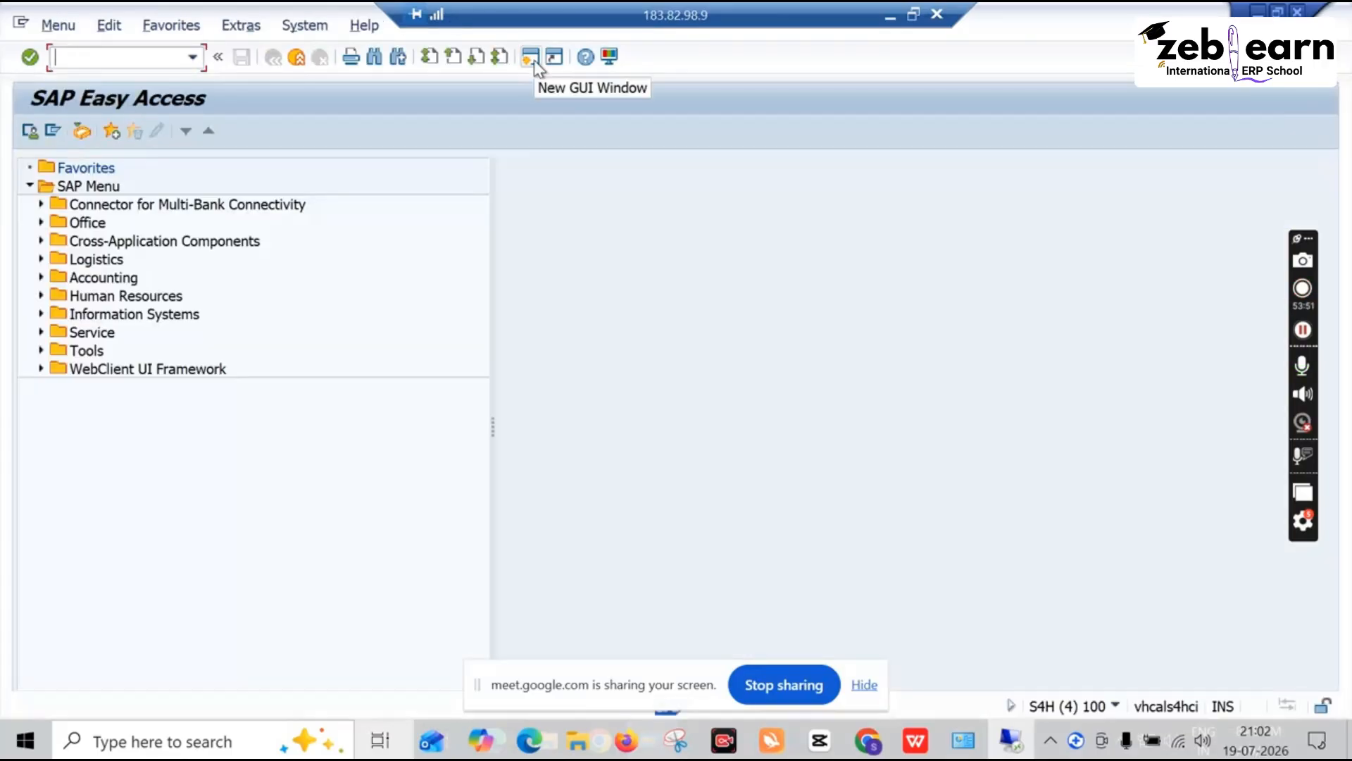
text(IW21)
key(Return)
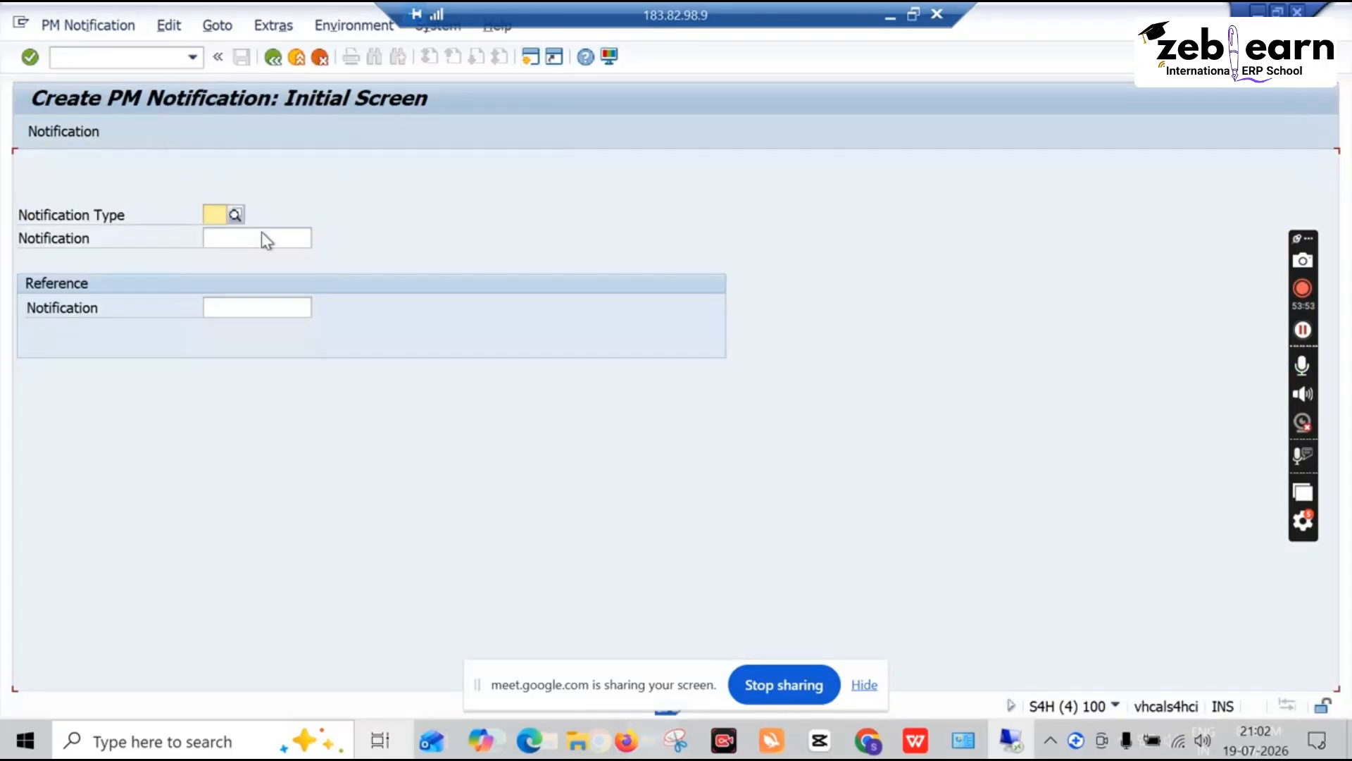
click(235, 214)
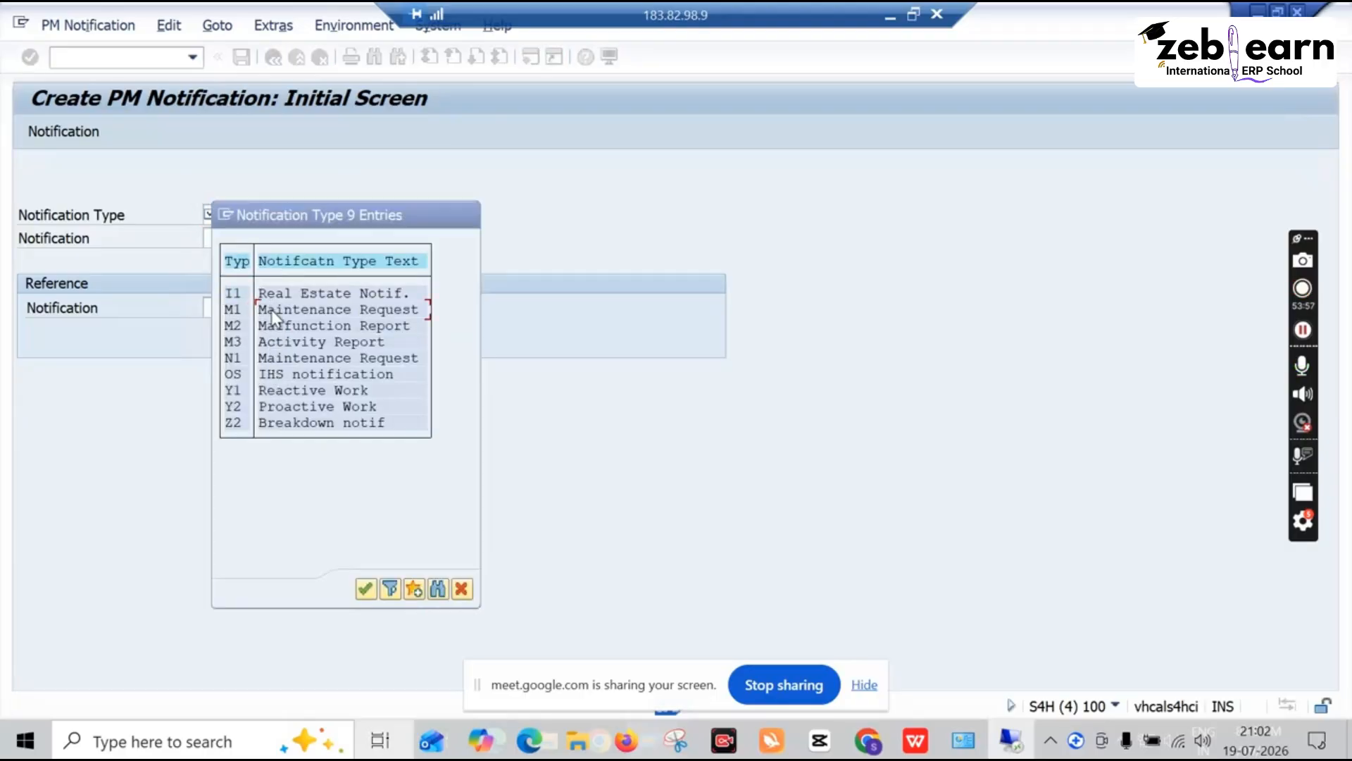
double_click(272, 310)
key(Return)
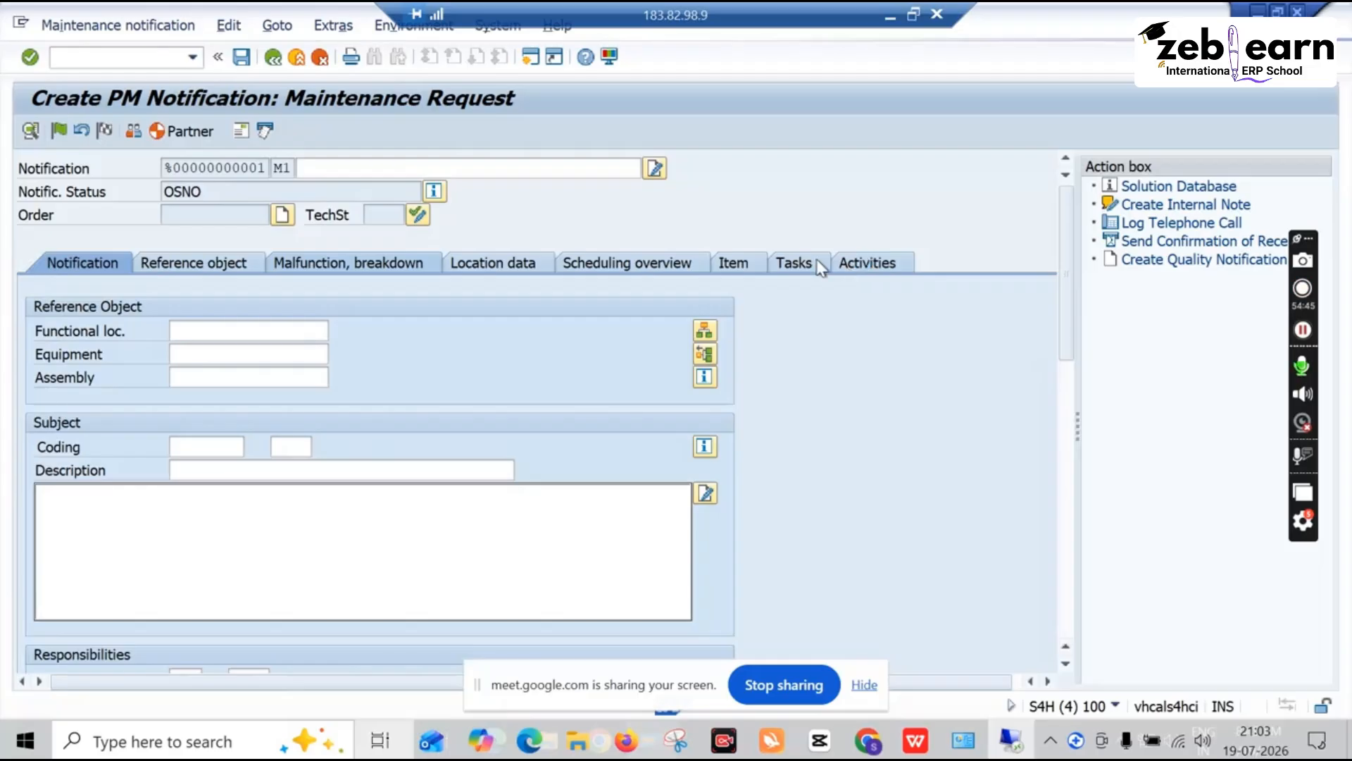
Compare the general notification fields with the malfunction and breakdown data of the M1 maintenance request
click(278, 262)
scroll(470, 553, down, 1)
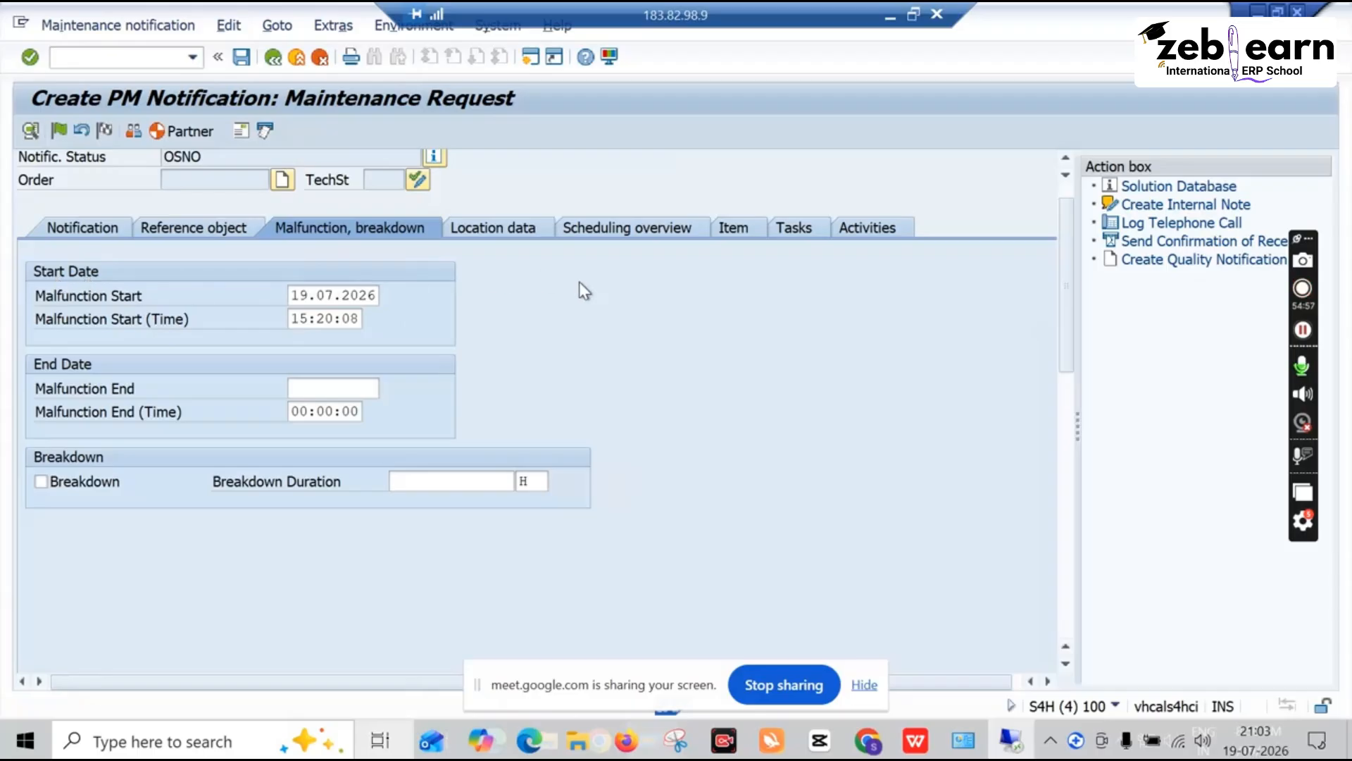
scroll(579, 282, up, 1)
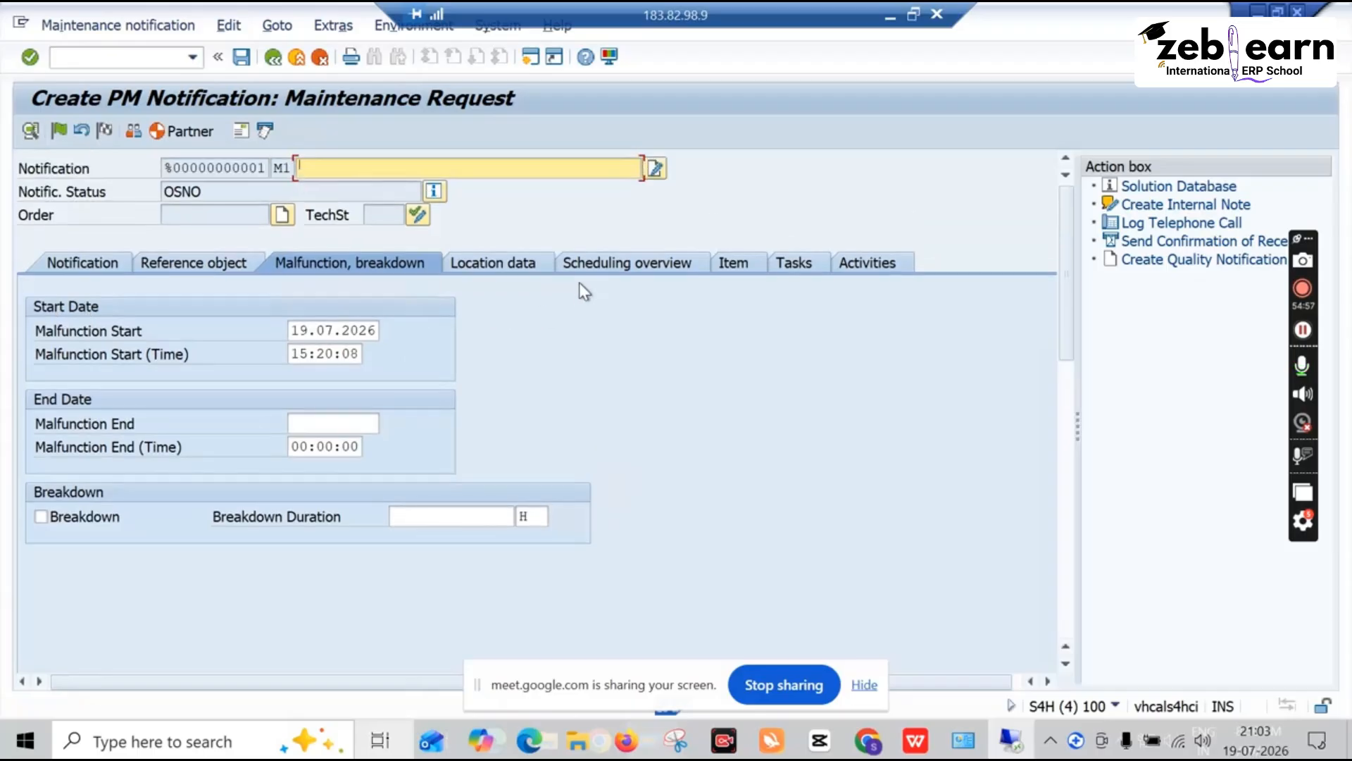
click(116, 268)
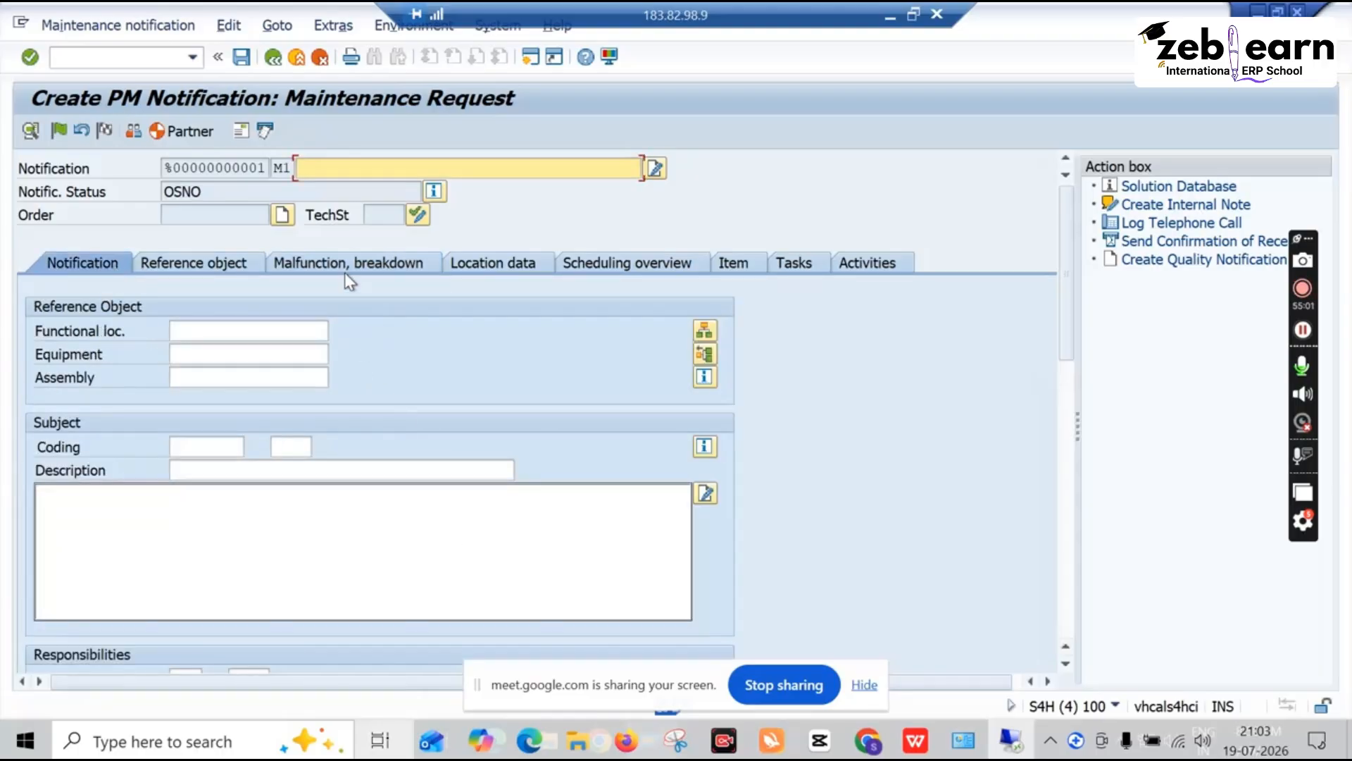
click(345, 266)
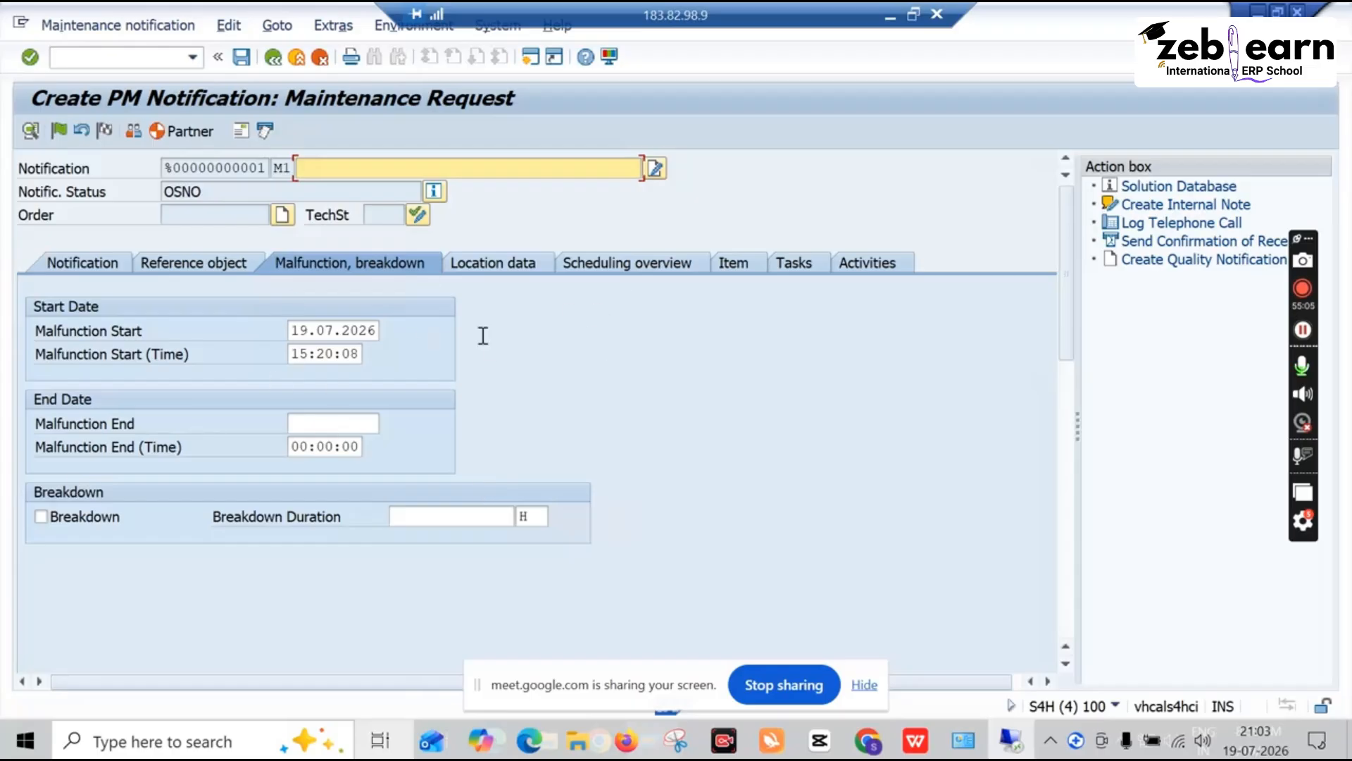
click(80, 270)
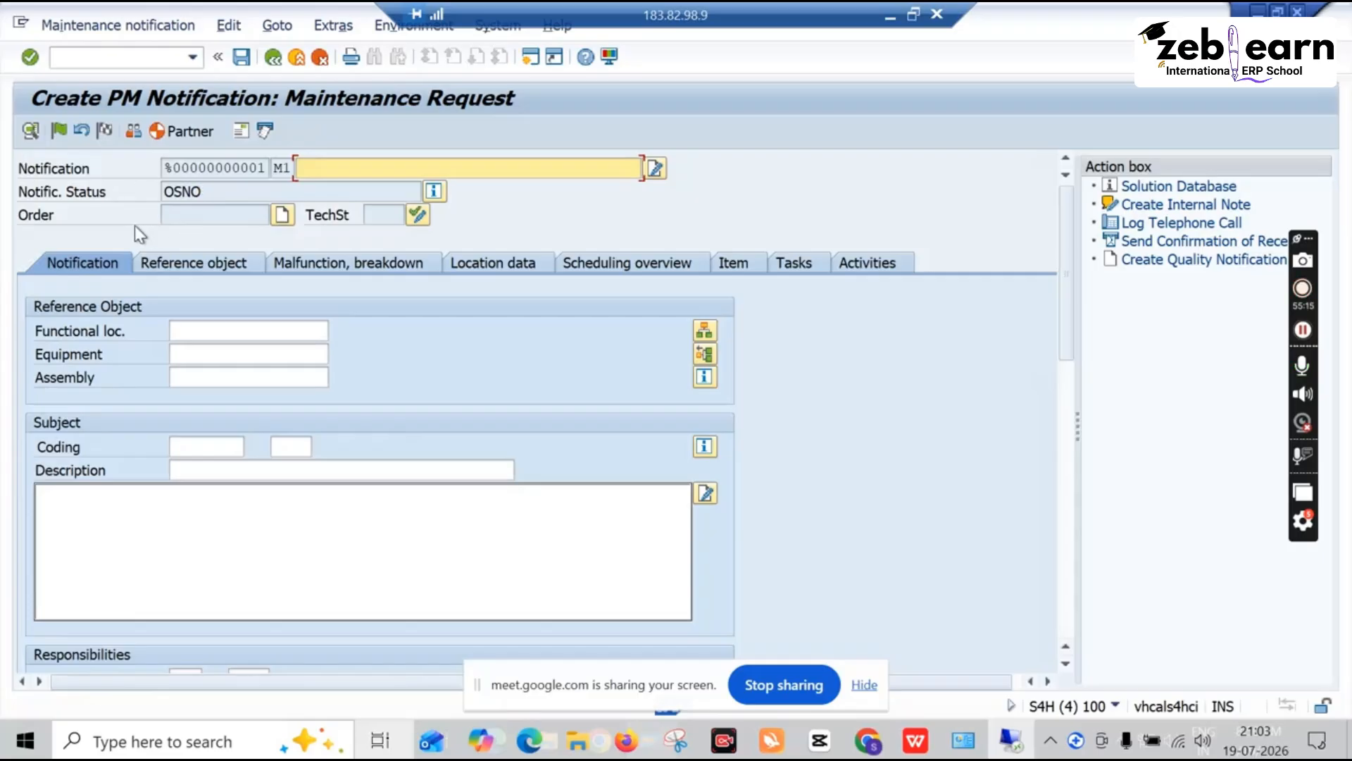
Check the order creation dialog of the M1 notification, close it without creating an order, and leave the notification with saving
click(282, 217)
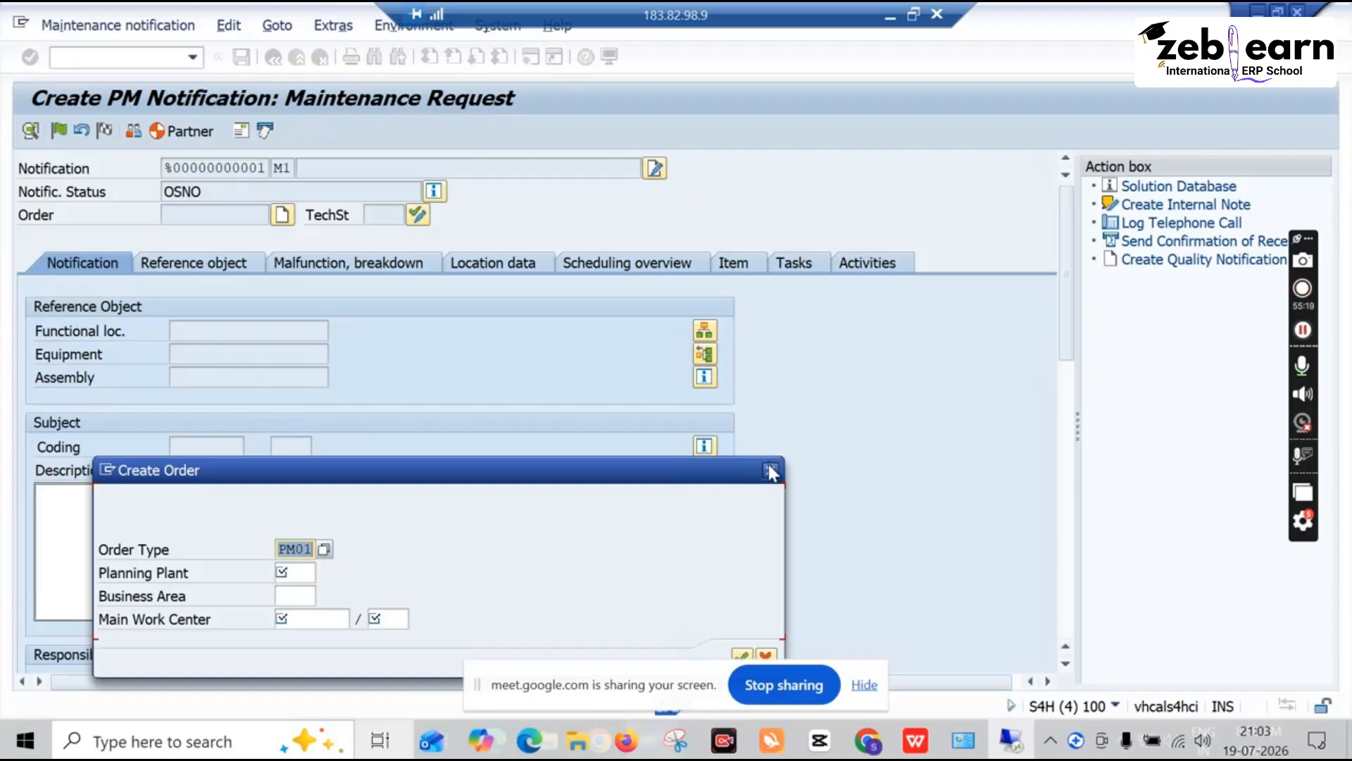
click(770, 470)
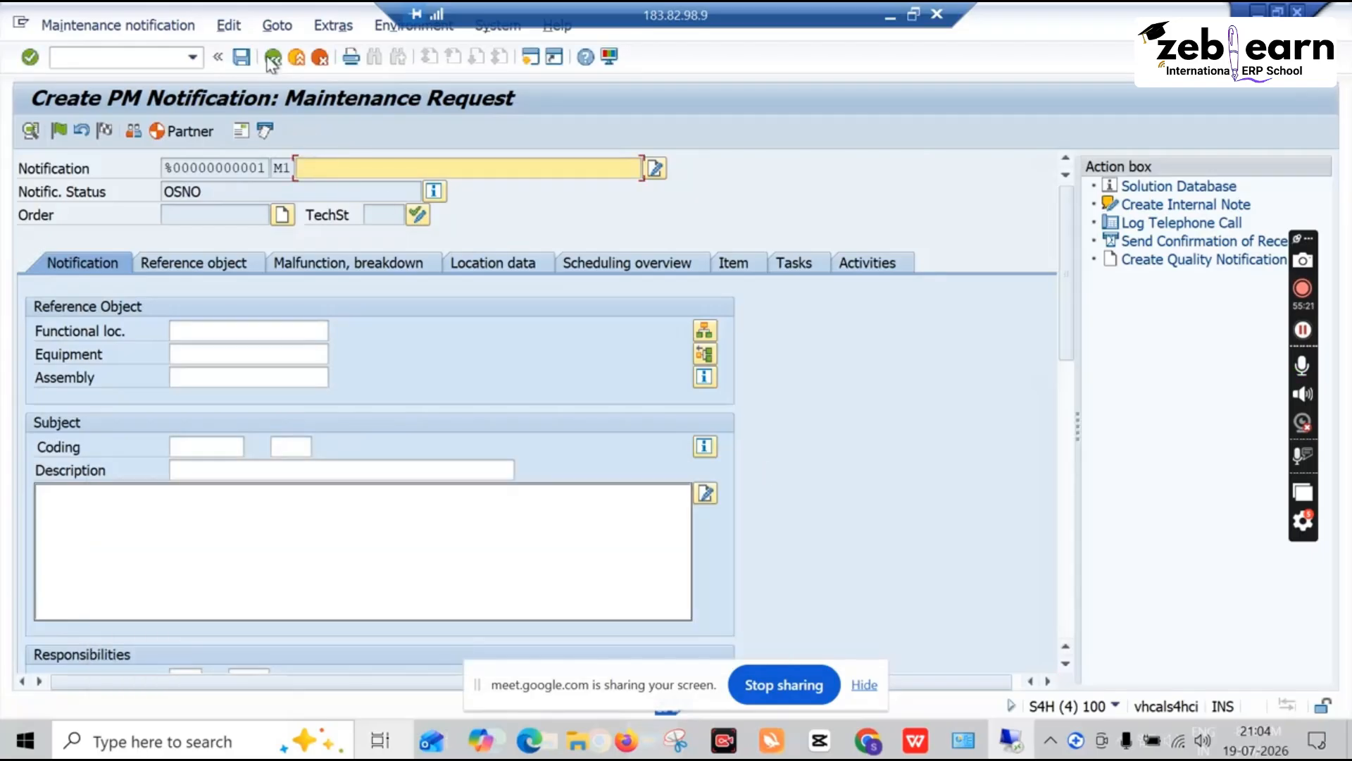
click(271, 59)
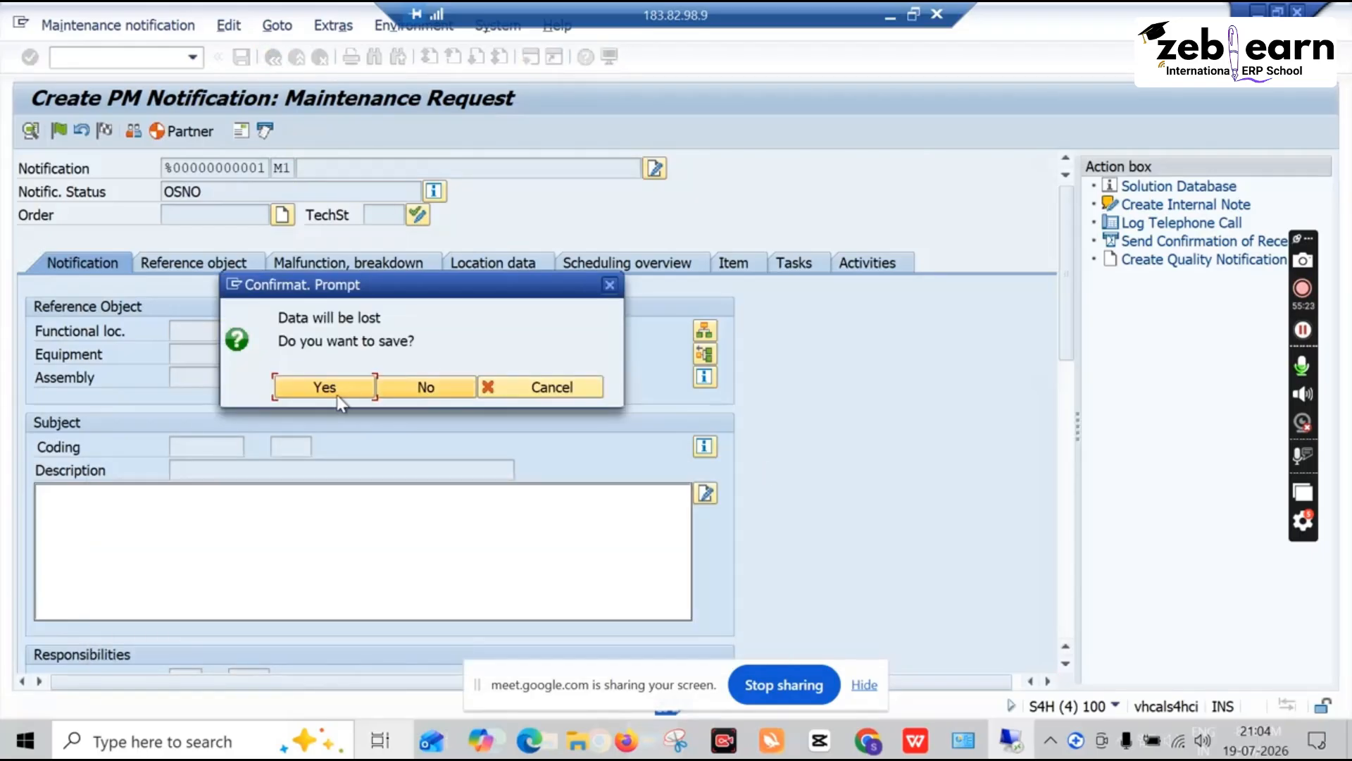
click(324, 387)
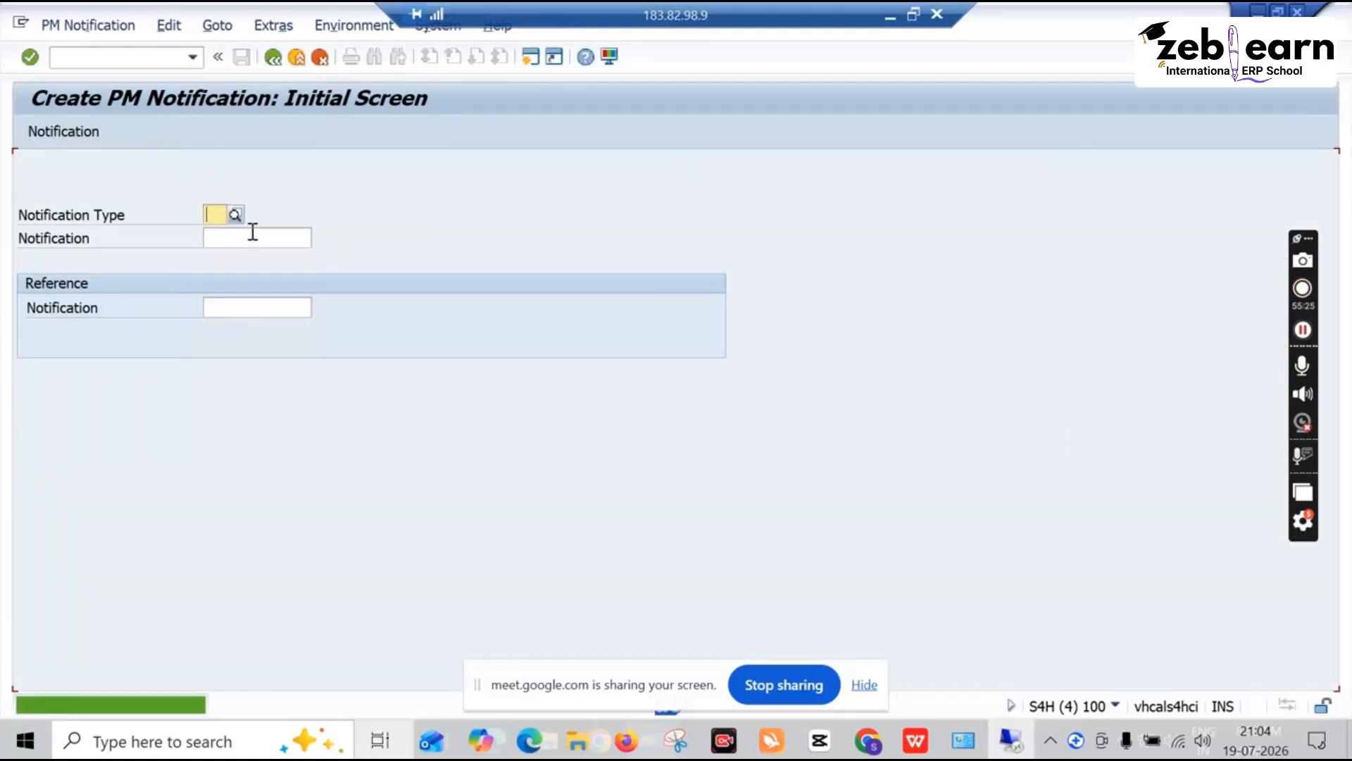
Begin a notification of type N1, acknowledge the screen setting message, and leave the notification with saving
click(234, 214)
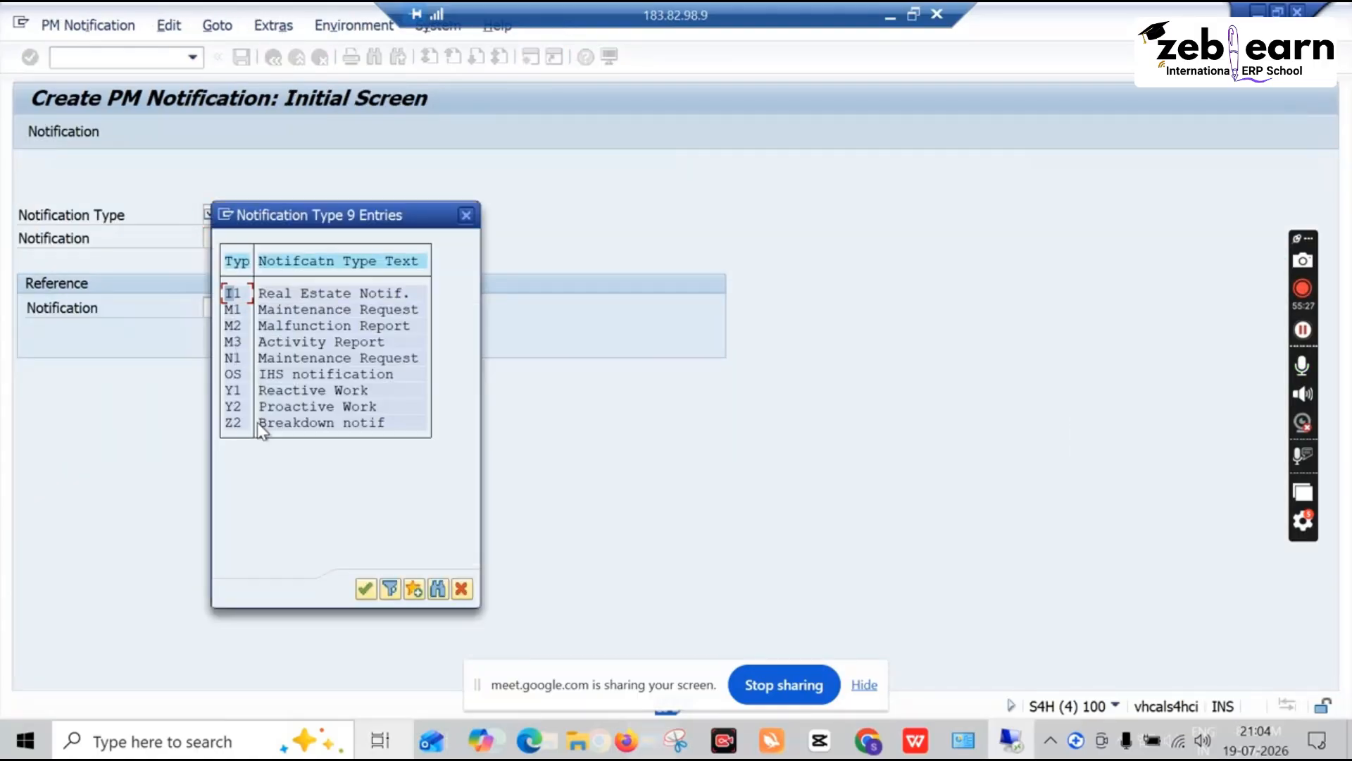
double_click(266, 357)
text(\)
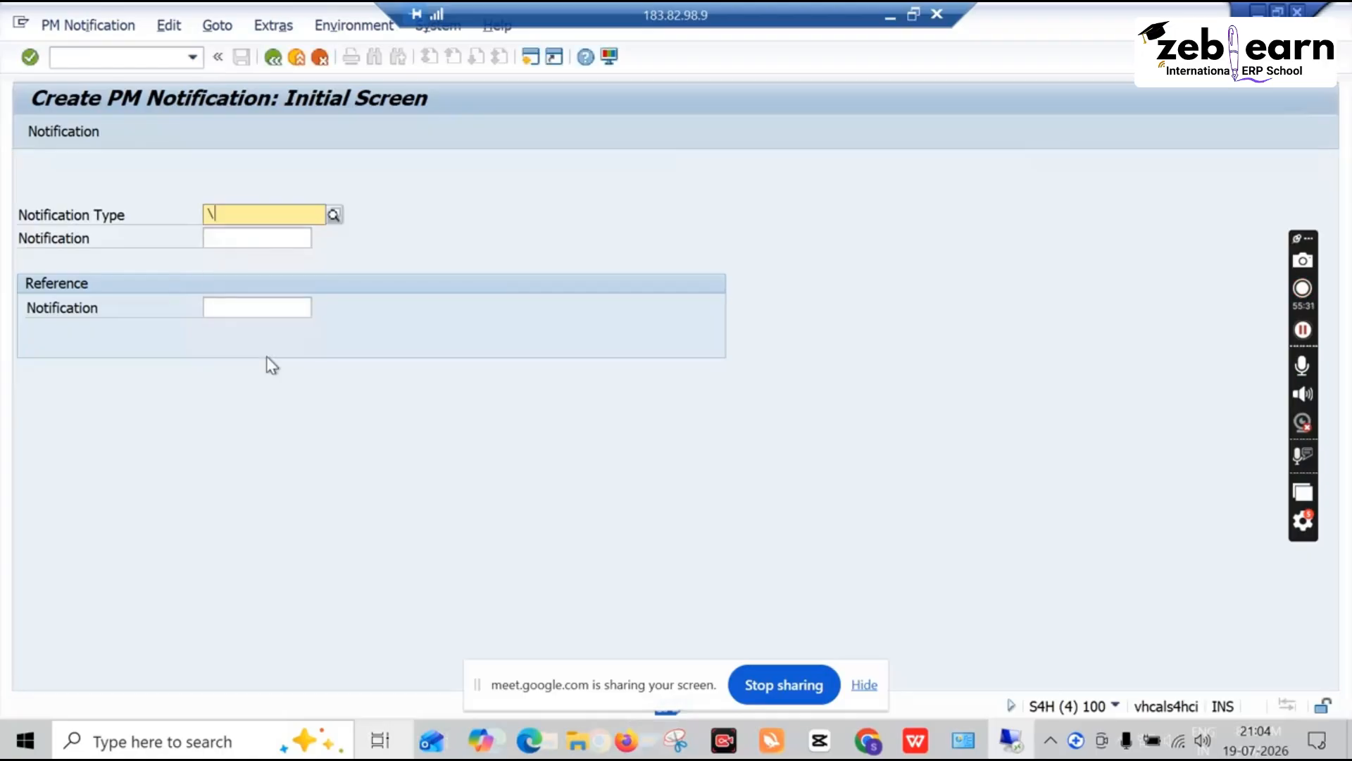
key(BackSpace)
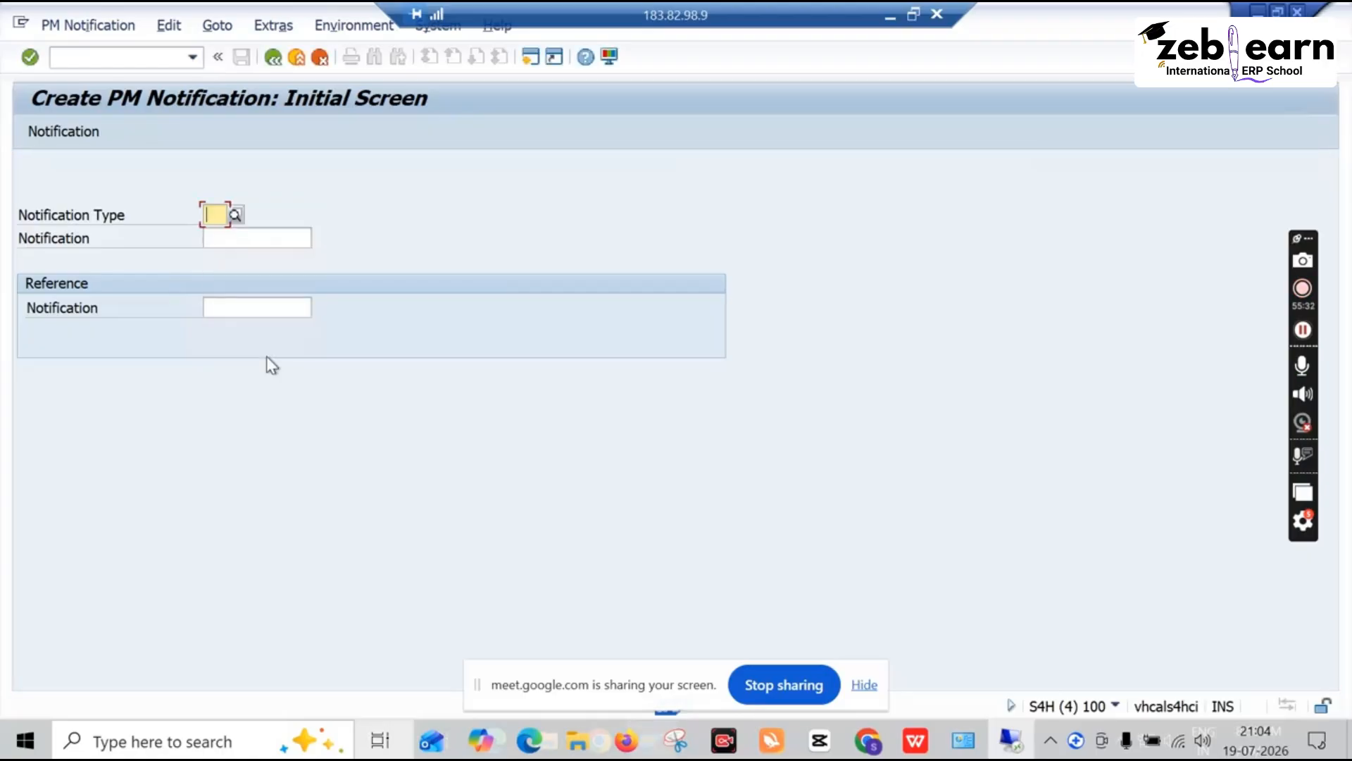
click(237, 216)
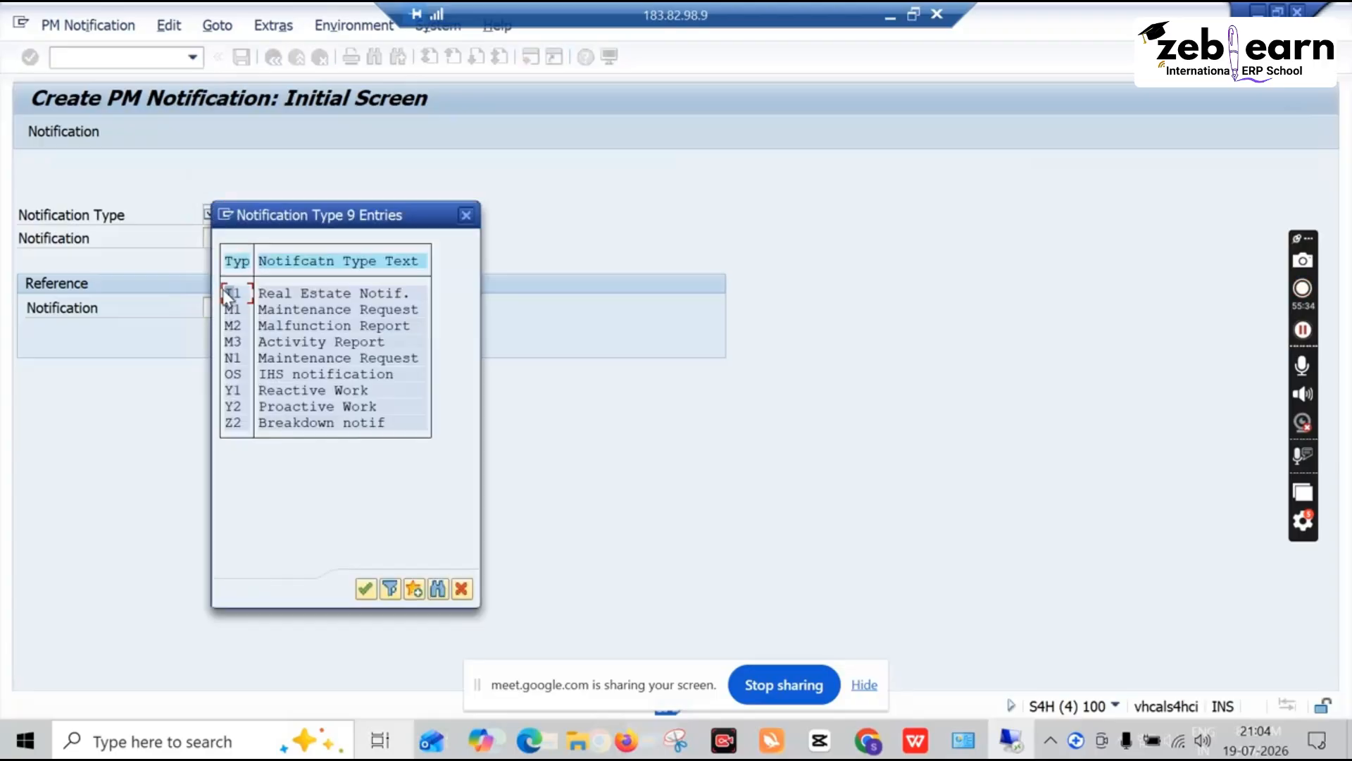
double_click(269, 354)
key(Return)
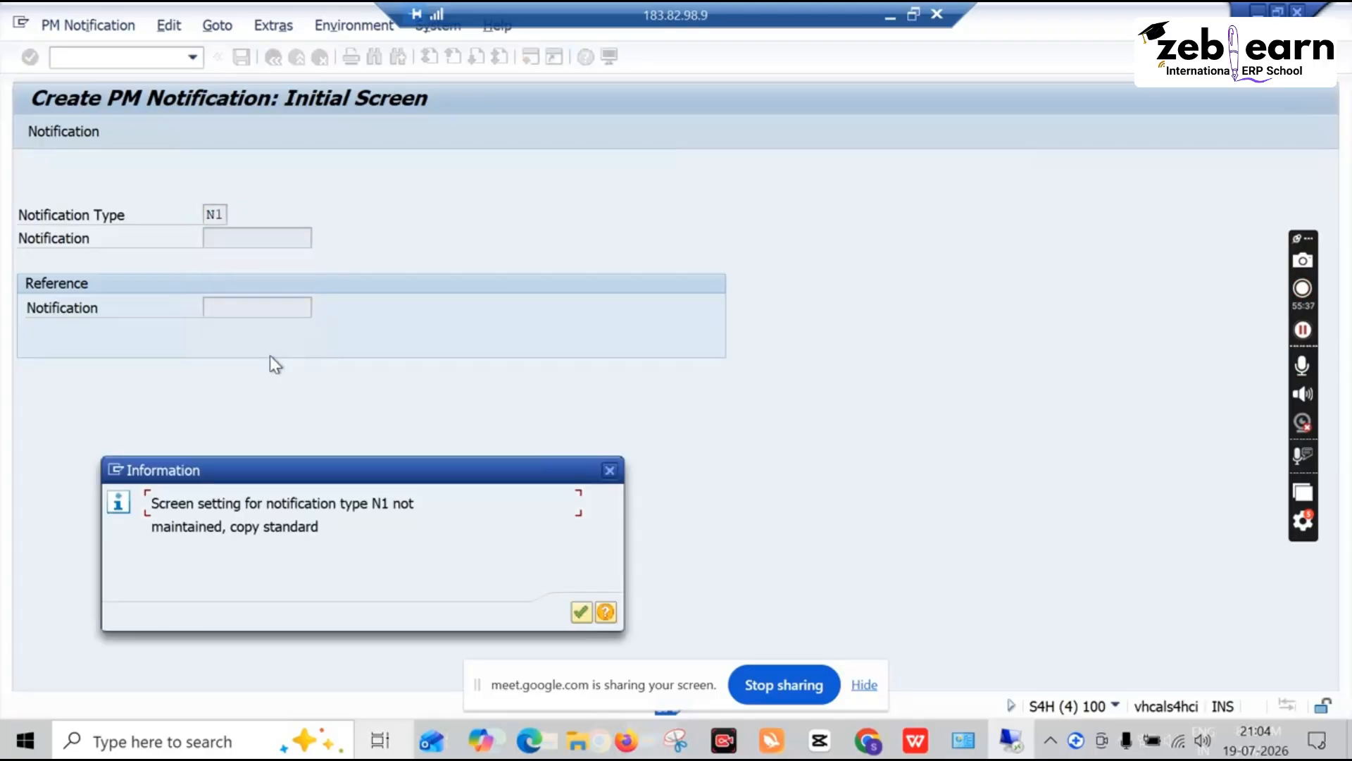
click(581, 612)
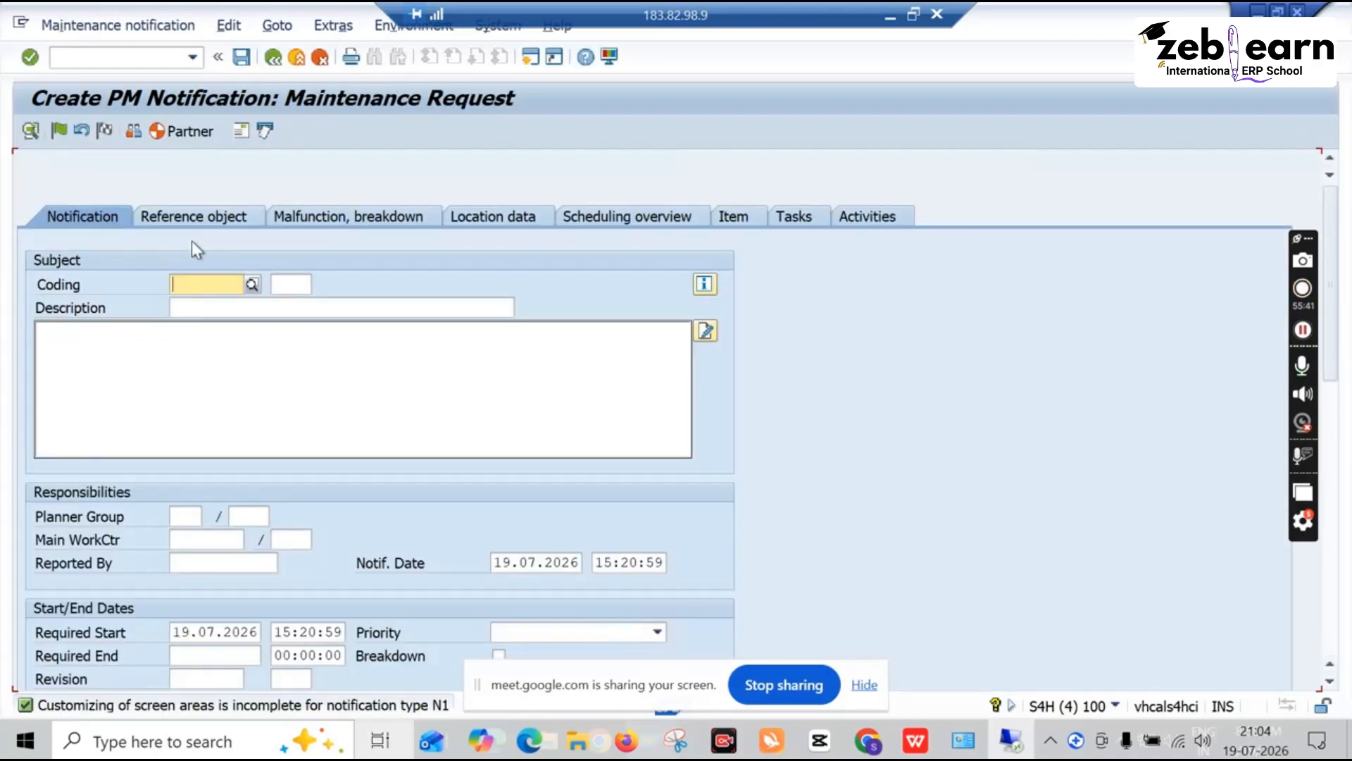
click(274, 57)
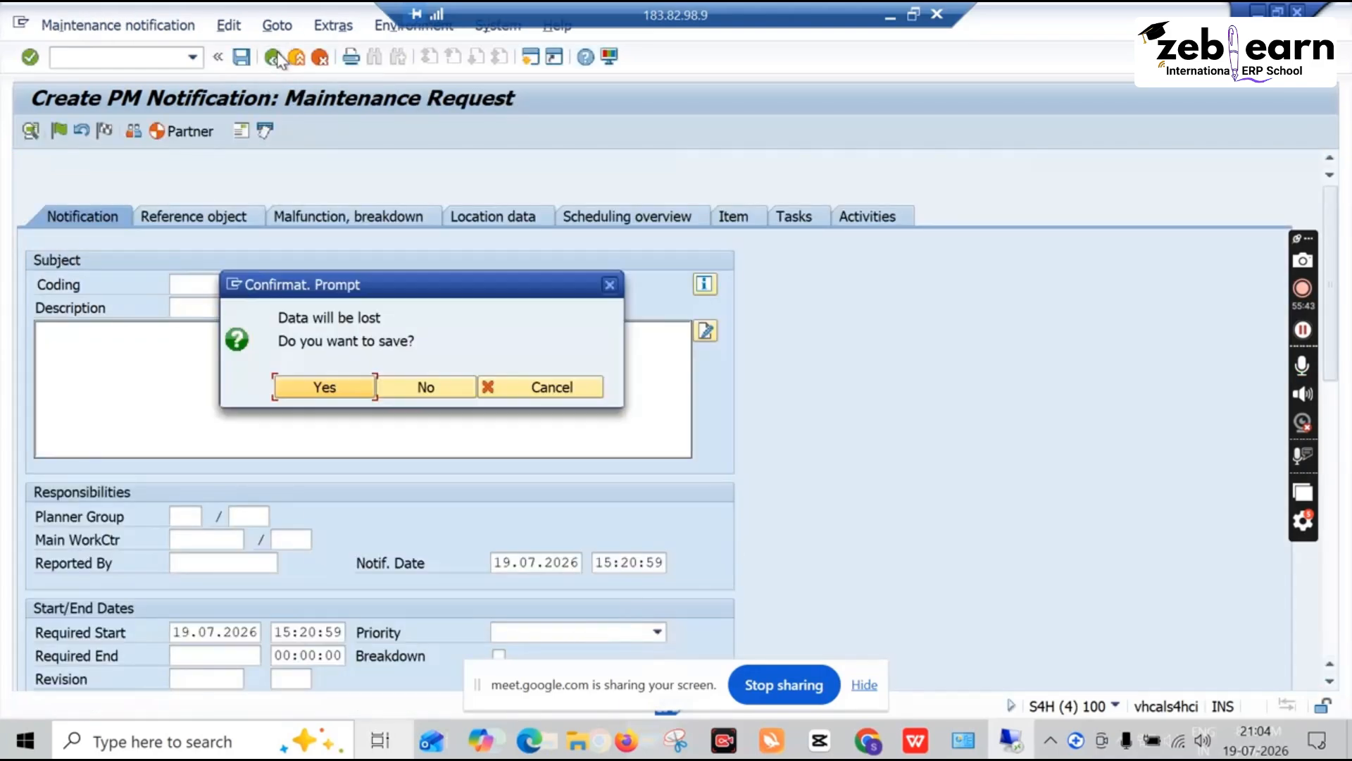
click(338, 381)
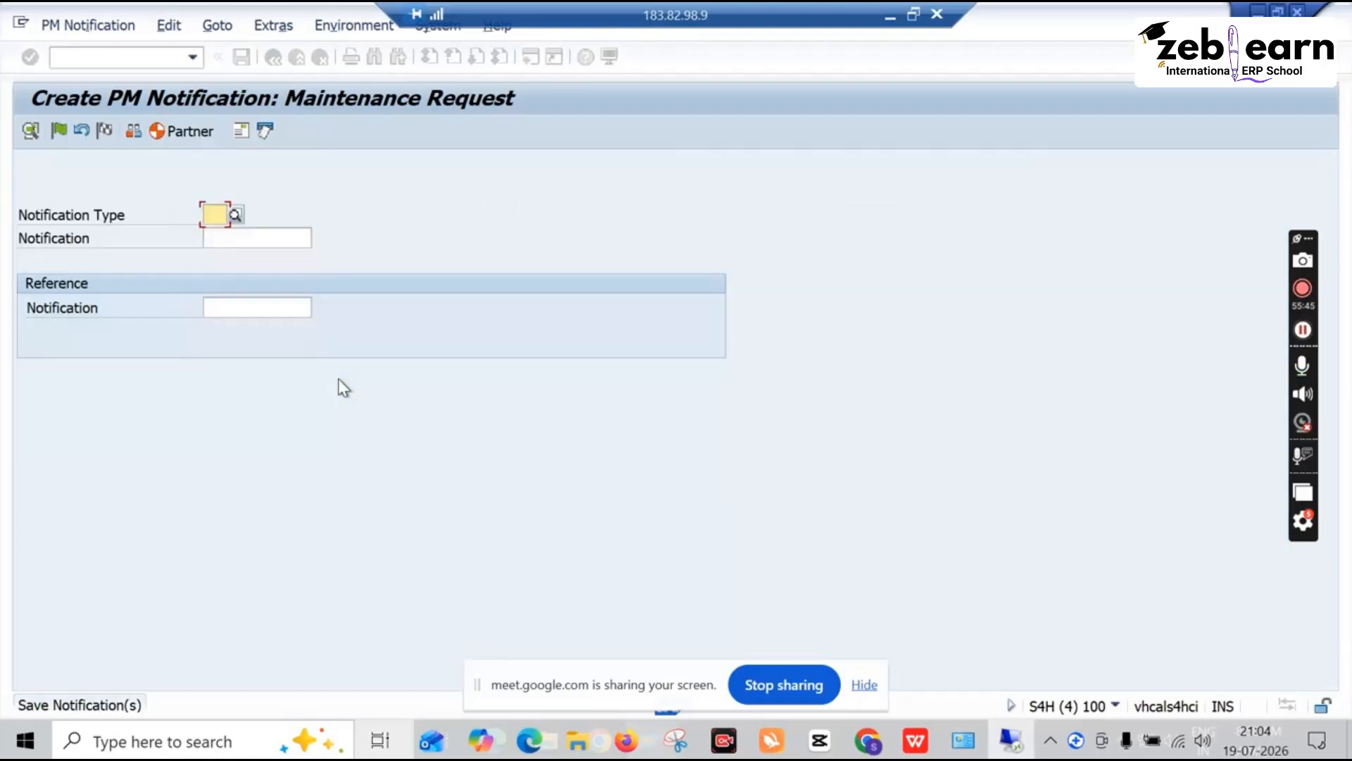
Open a new SAP session and start transaction IW29 to display notifications
click(528, 56)
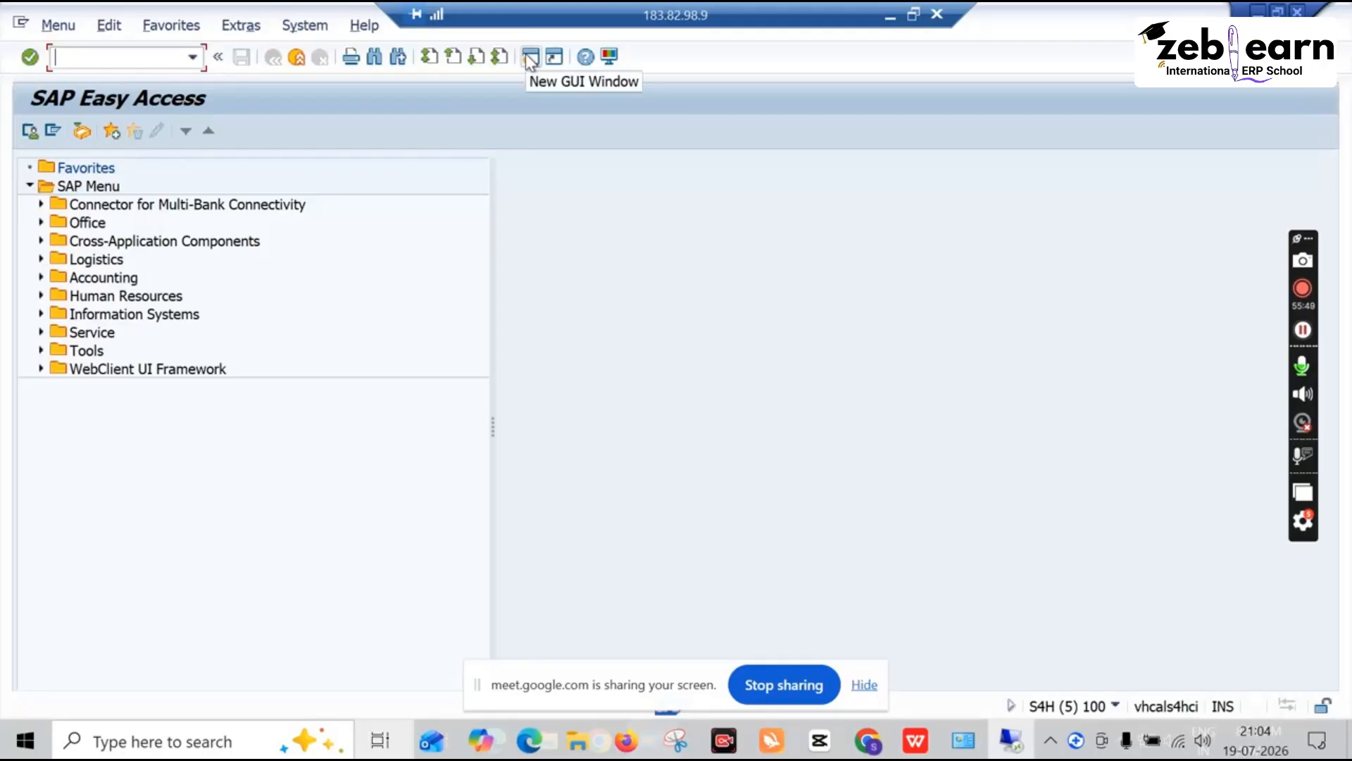
text(IW2)
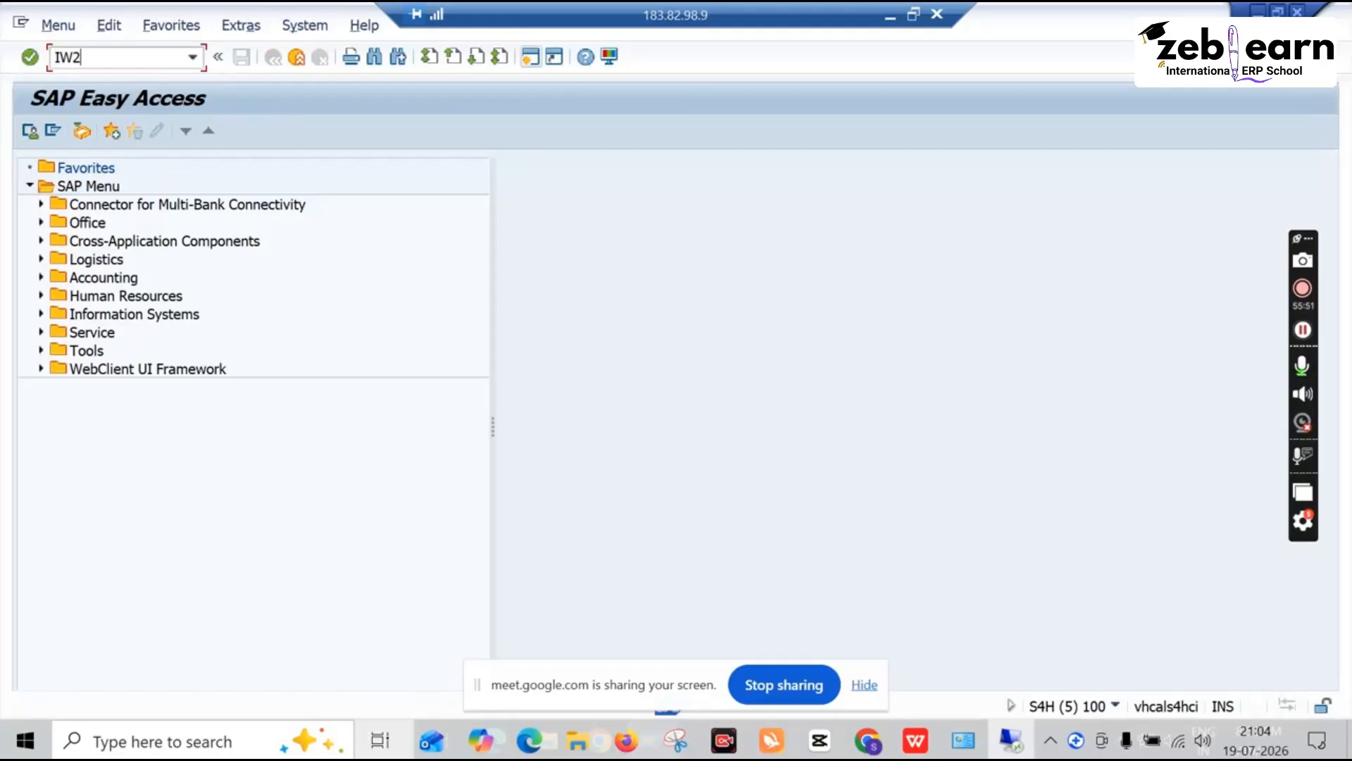
text(9)
key(Return)
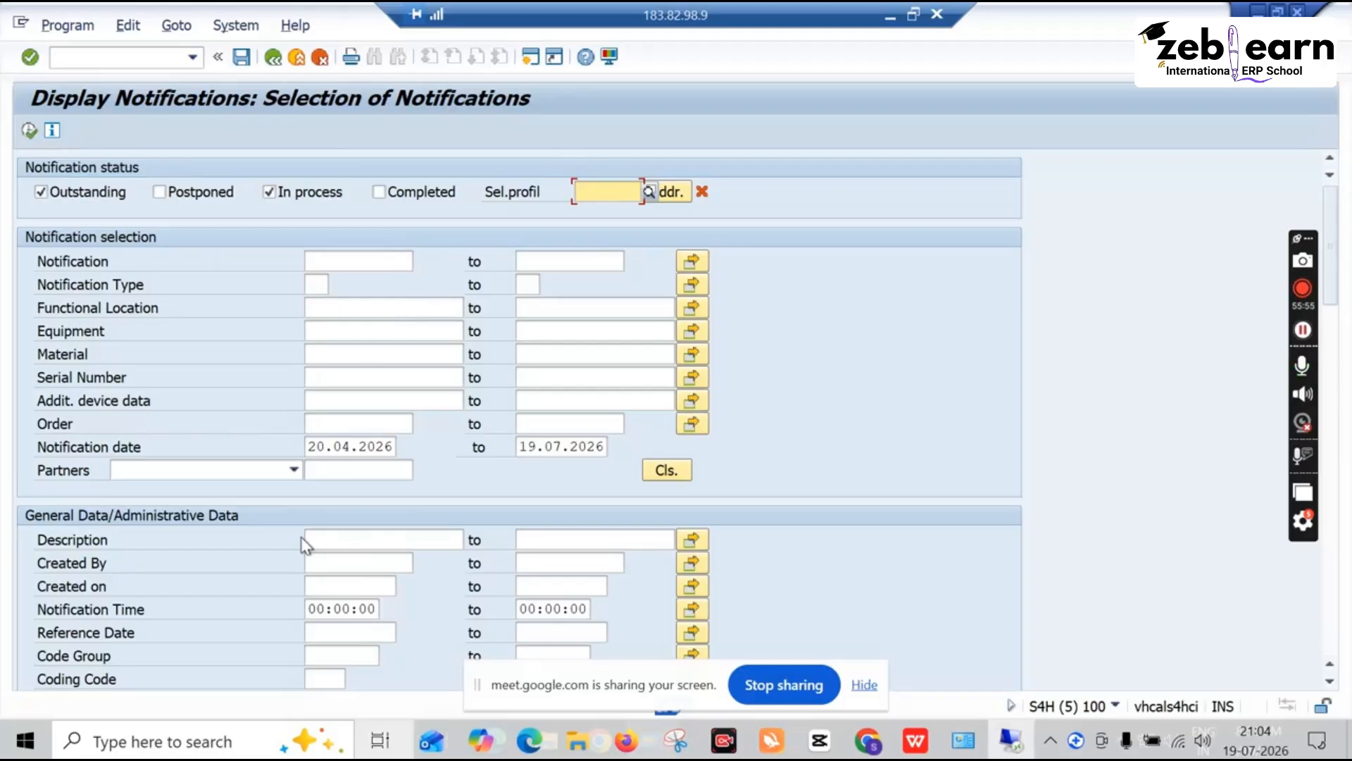
Restrict the notification selection to notification type M1 using the list of possible values
scroll(304, 544, down, 1)
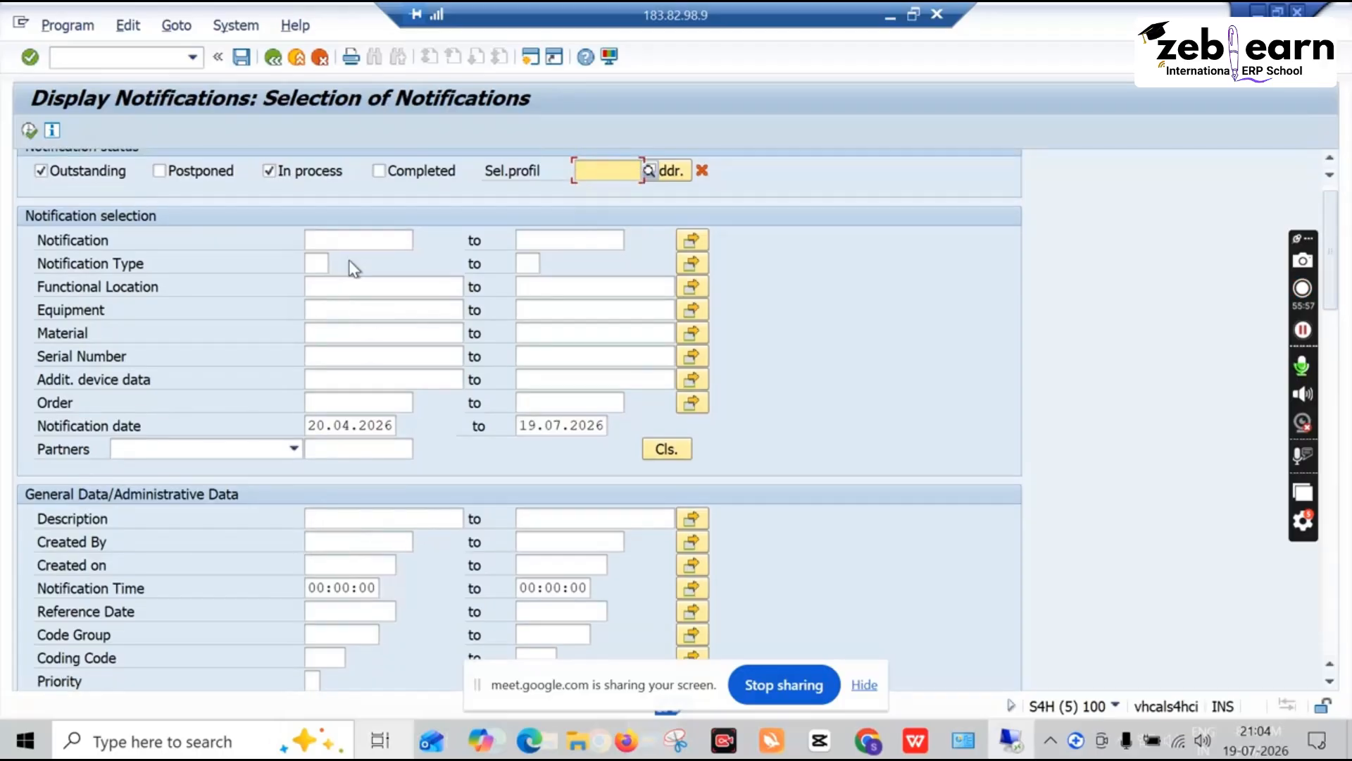
click(349, 241)
click(318, 263)
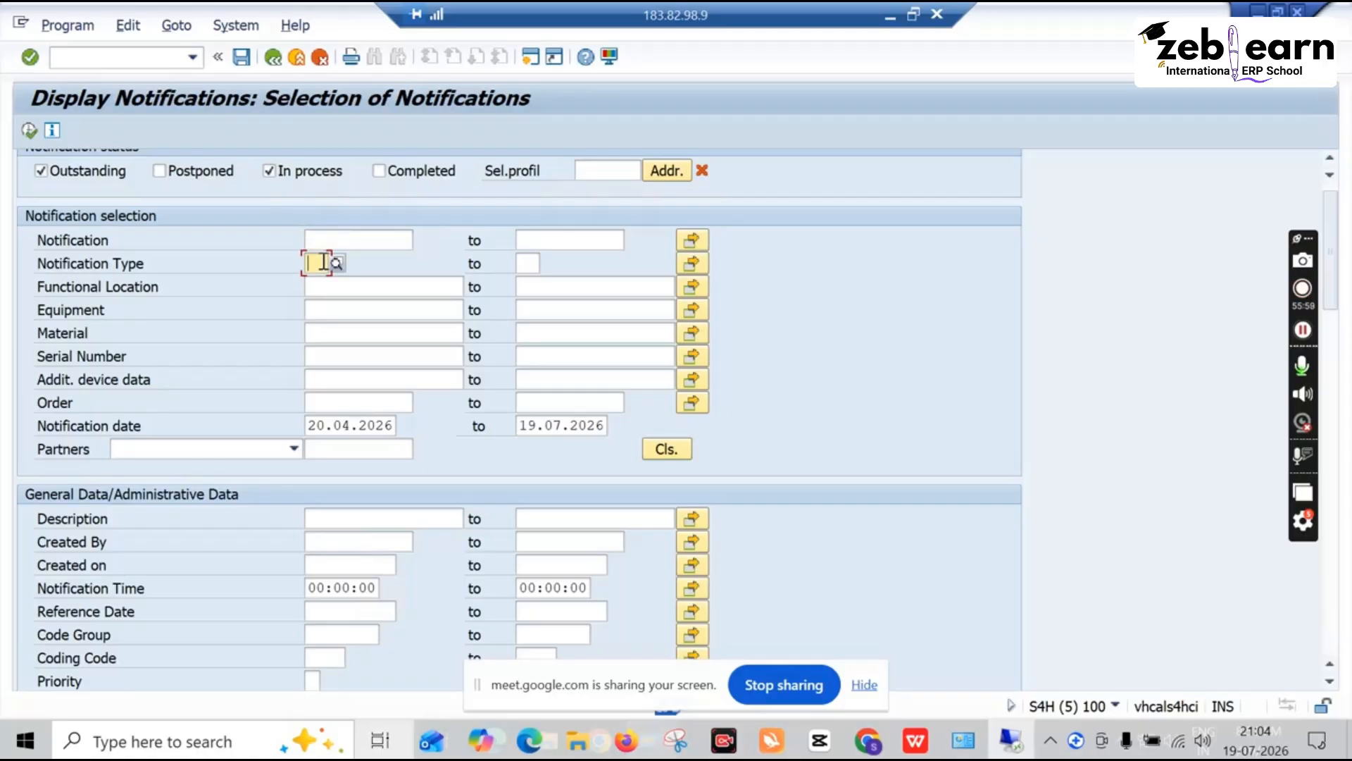
click(337, 265)
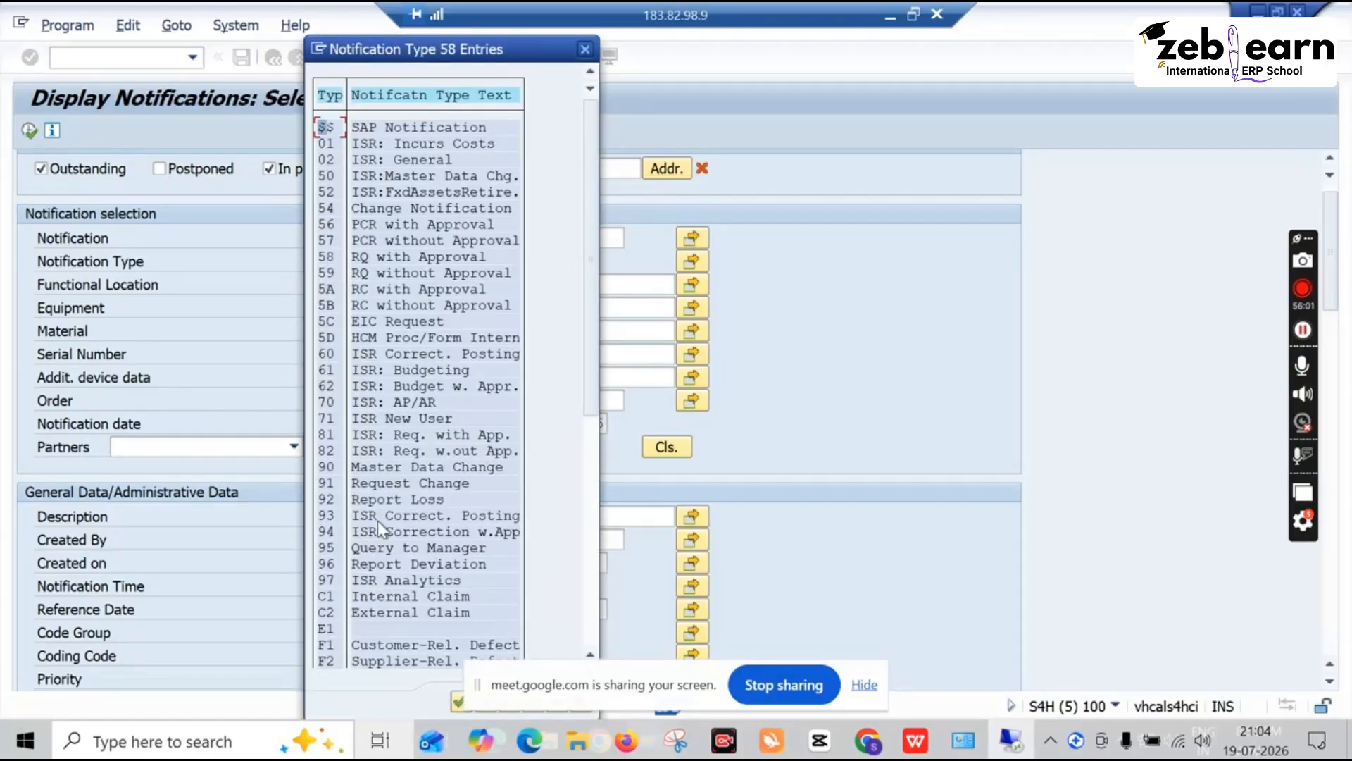
scroll(389, 602, down, 6)
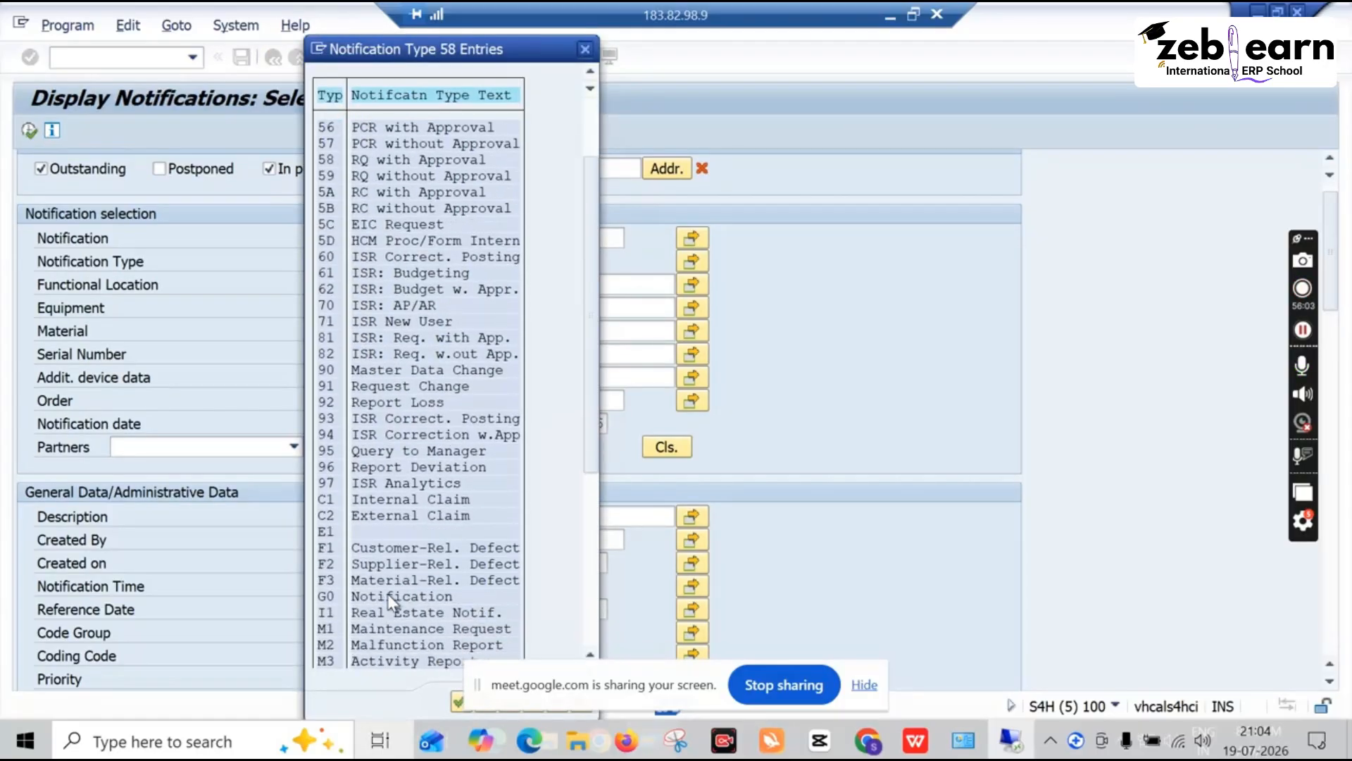
double_click(372, 623)
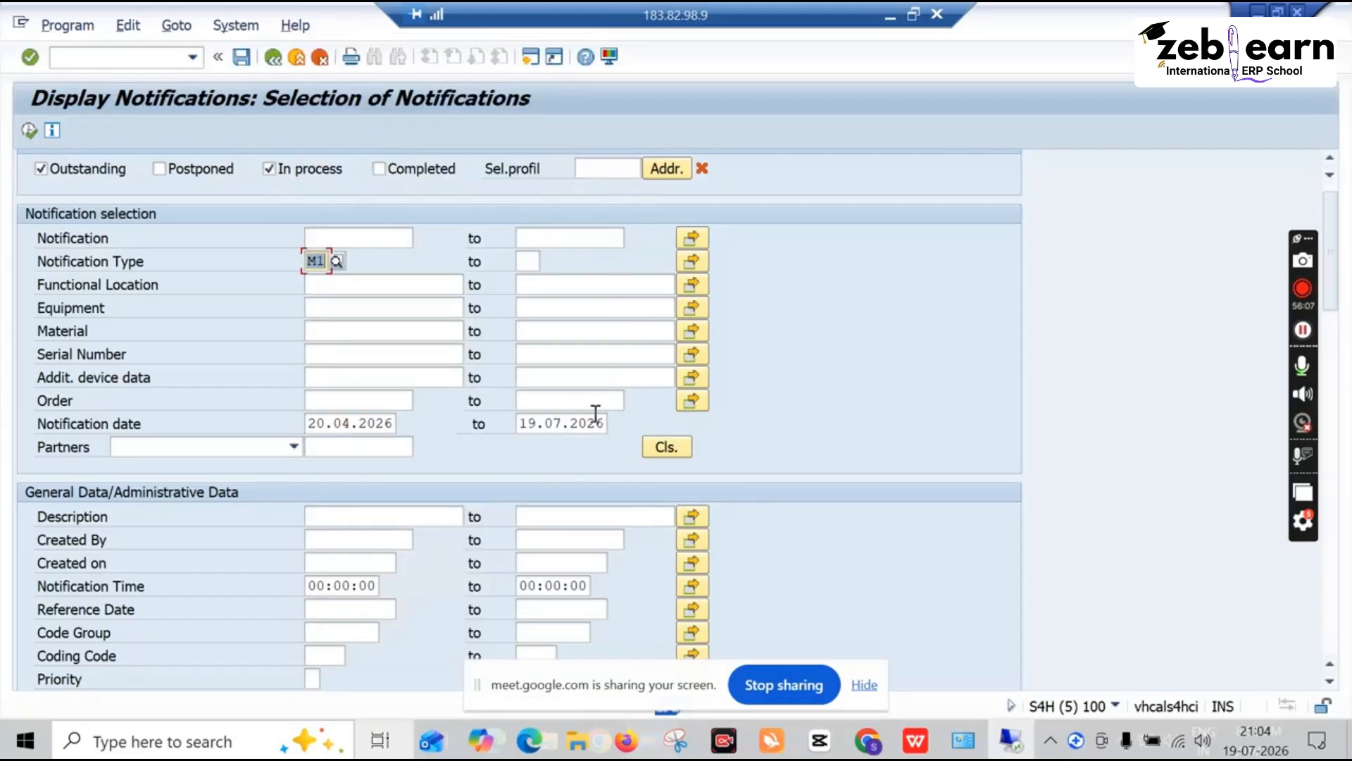
Set the start of the notification date range to 01.05.2026 using the calendar
click(397, 424)
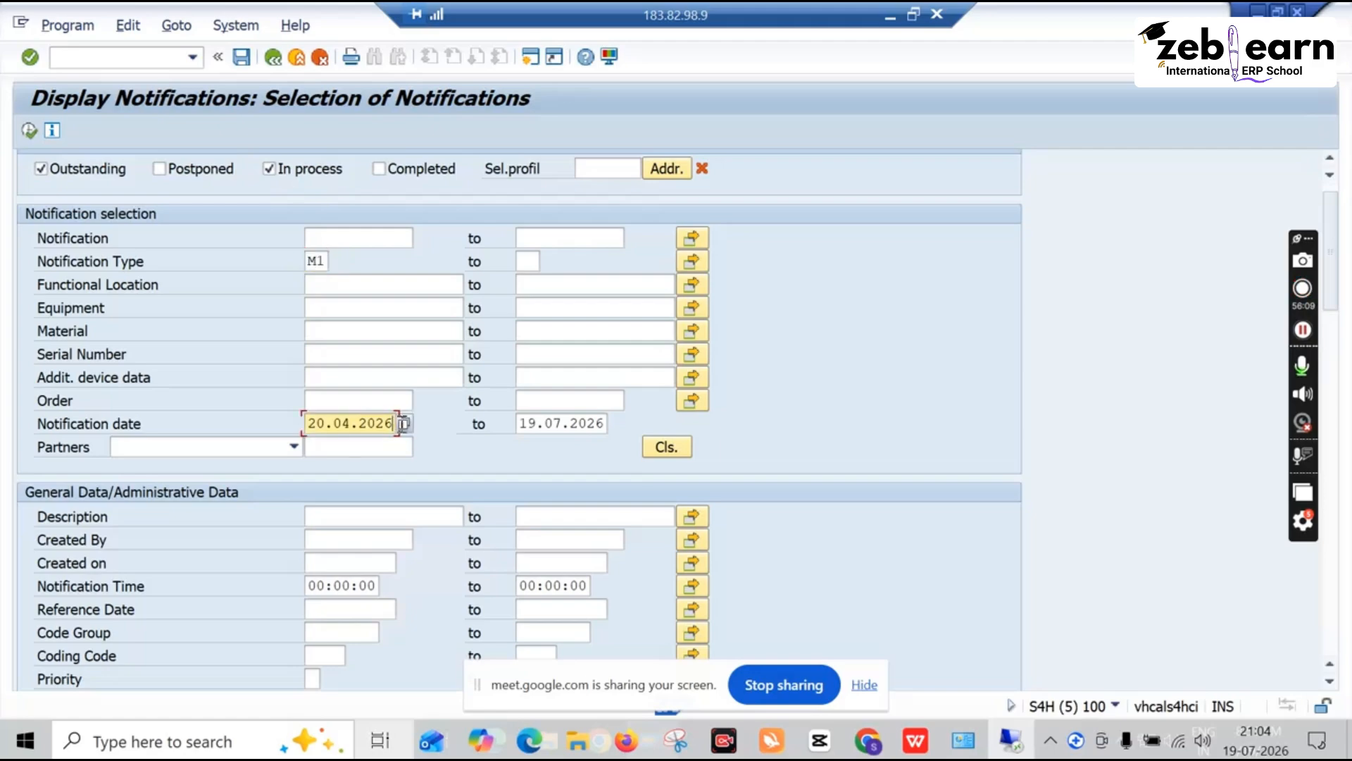
click(403, 424)
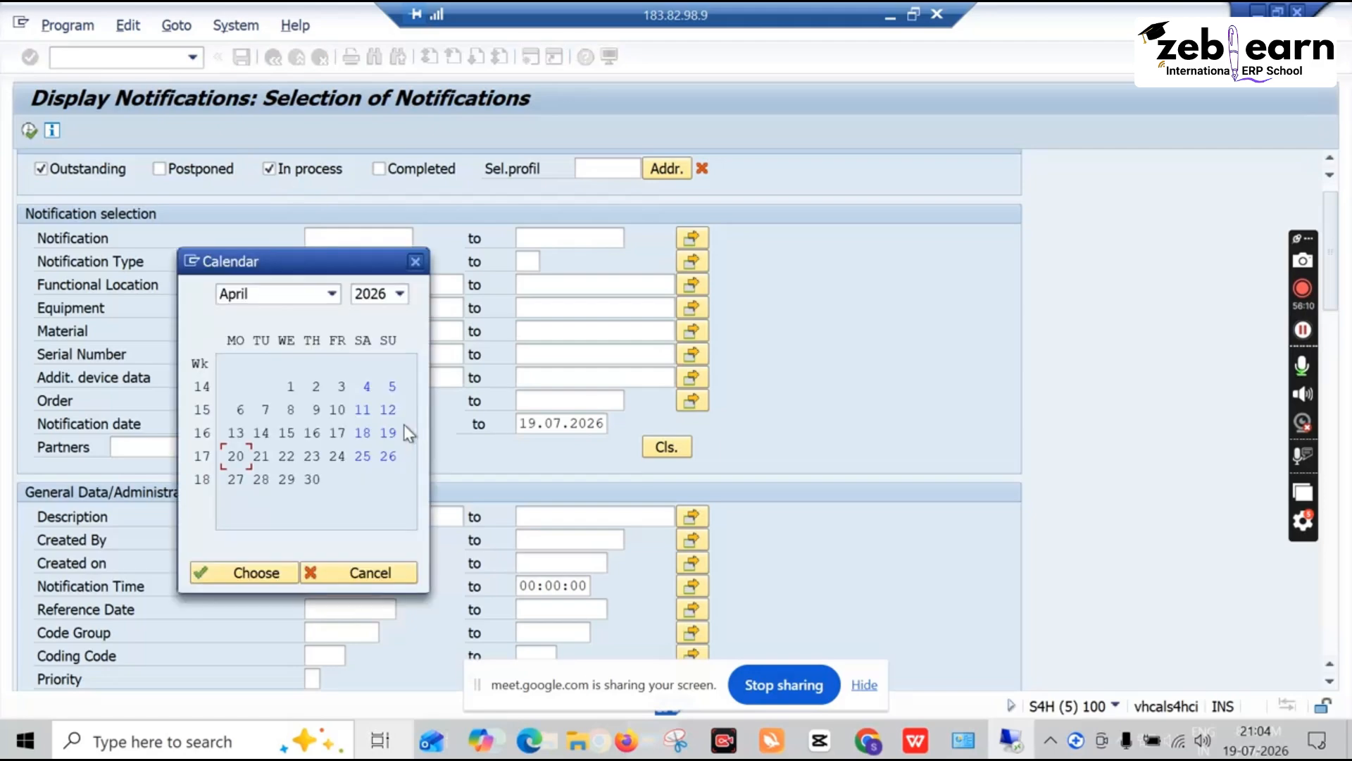
click(331, 295)
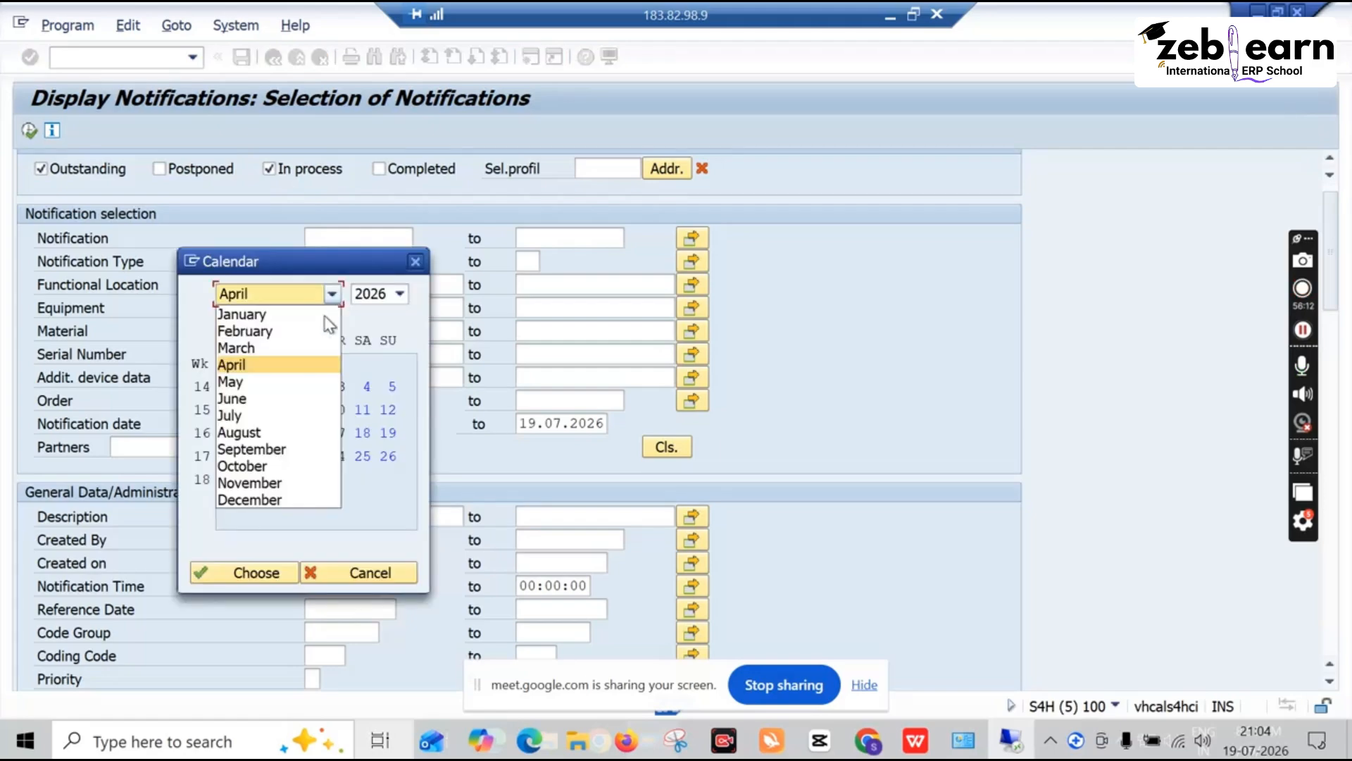
click(243, 384)
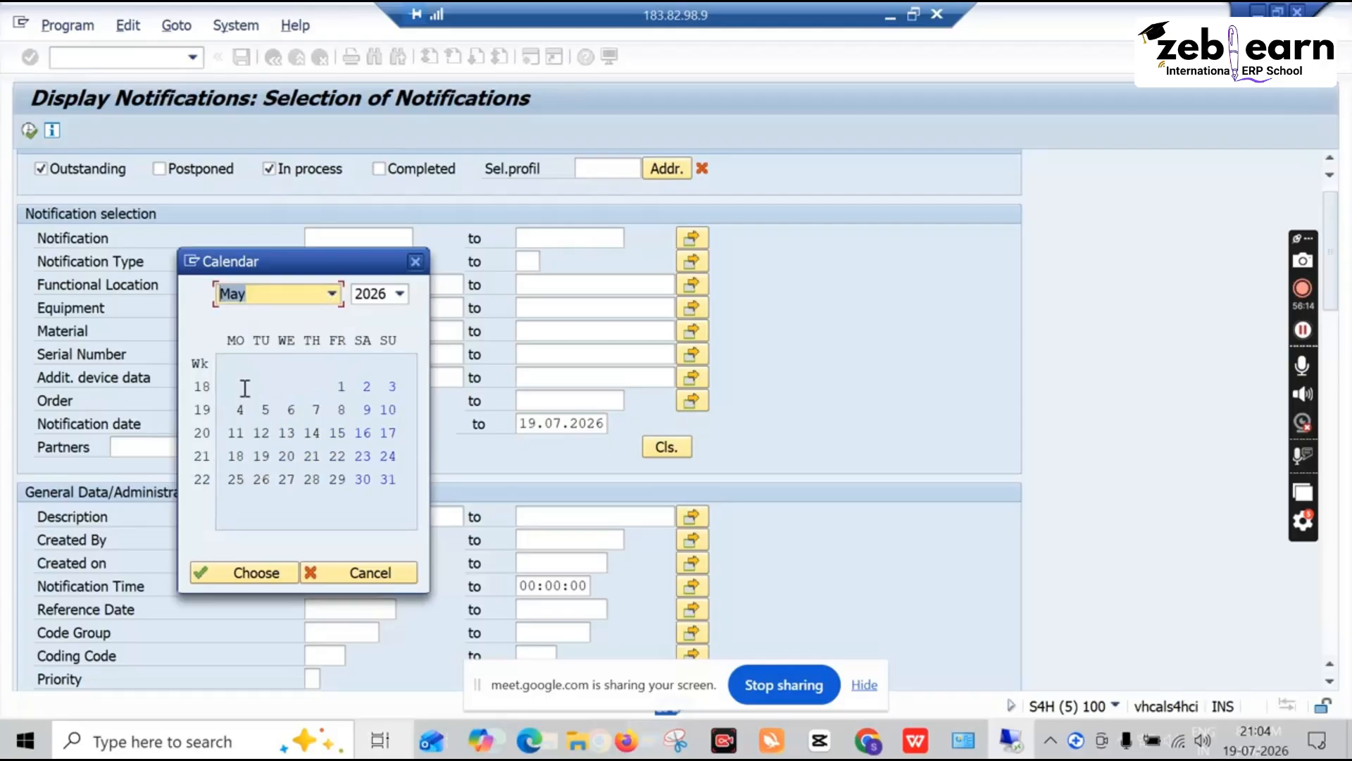
double_click(344, 389)
Restrict the notification selection to maintenance plant 1010 in the location and account assignment criteria
scroll(412, 510, down, 2)
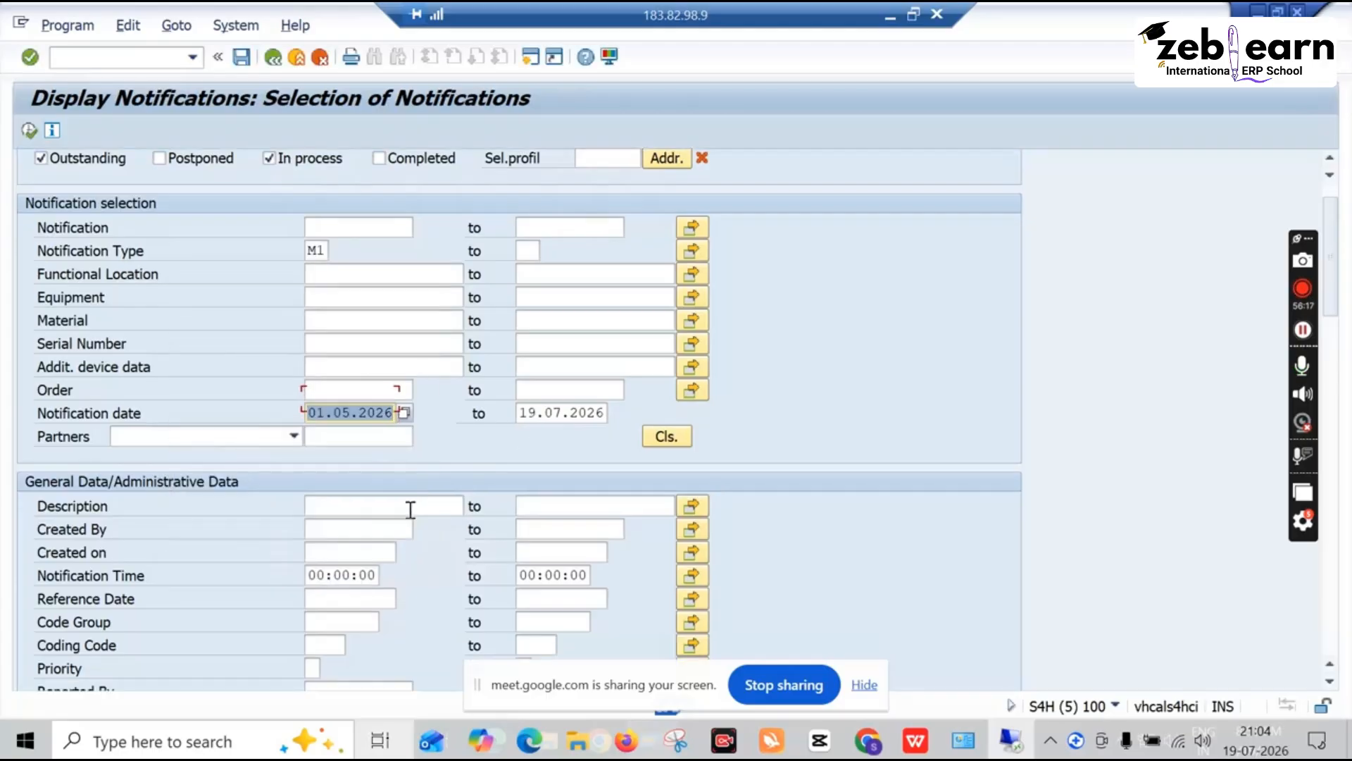
scroll(414, 519, down, 1)
click(348, 420)
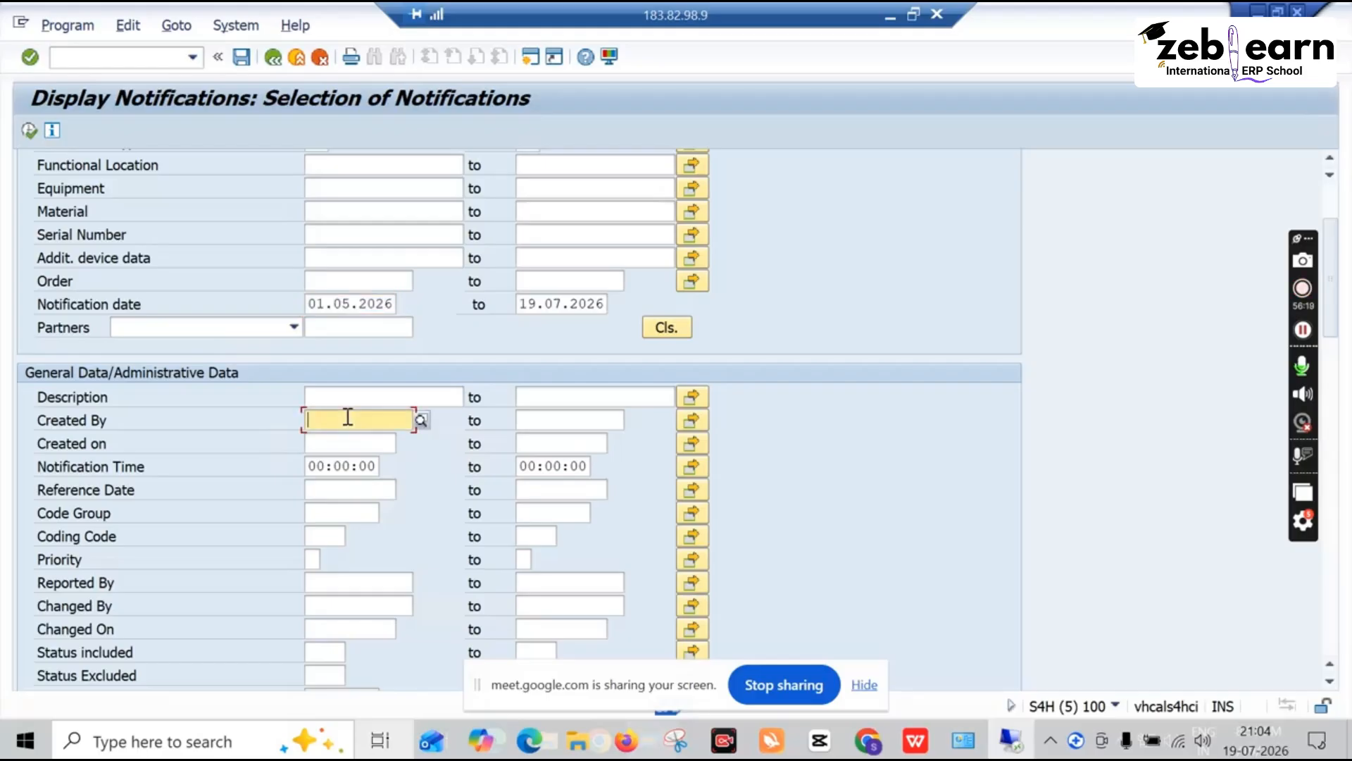
scroll(359, 512, down, 4)
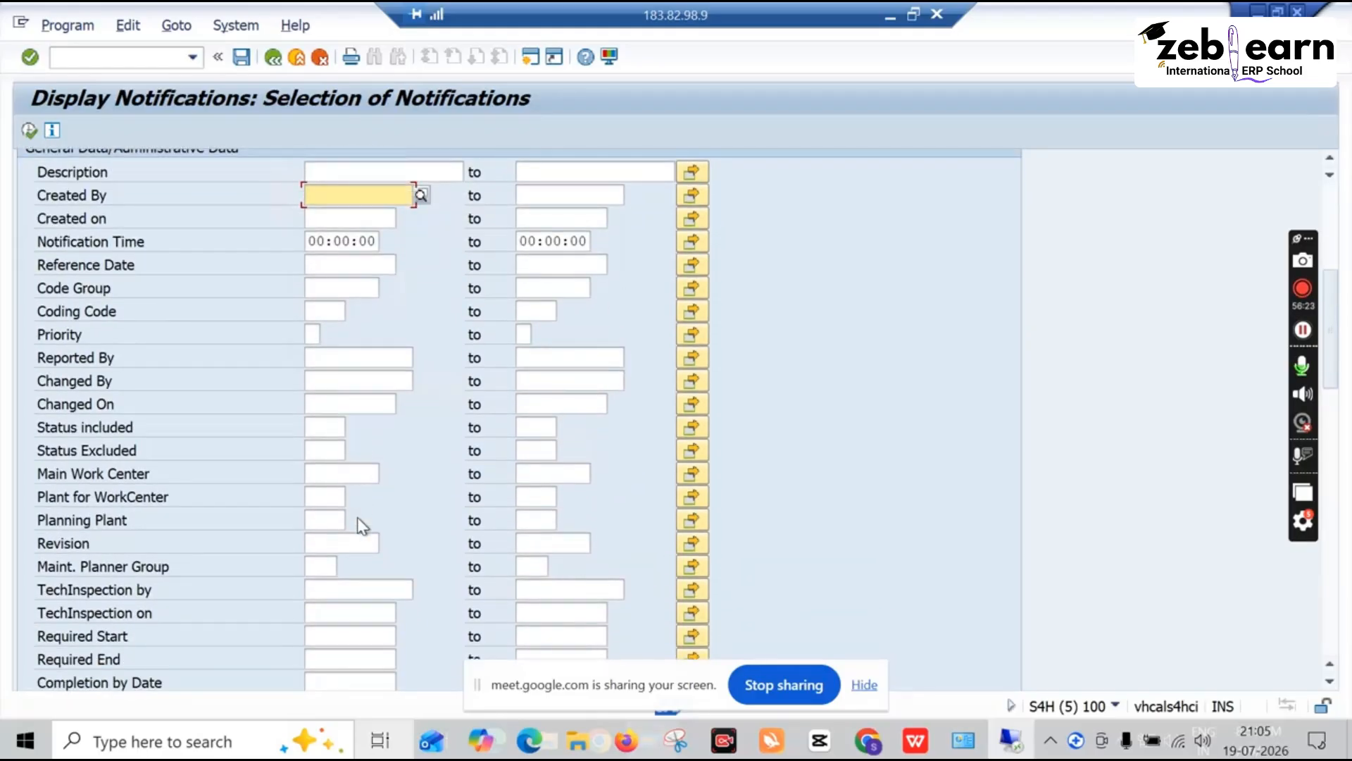
scroll(358, 519, down, 2)
scroll(358, 519, up, 4)
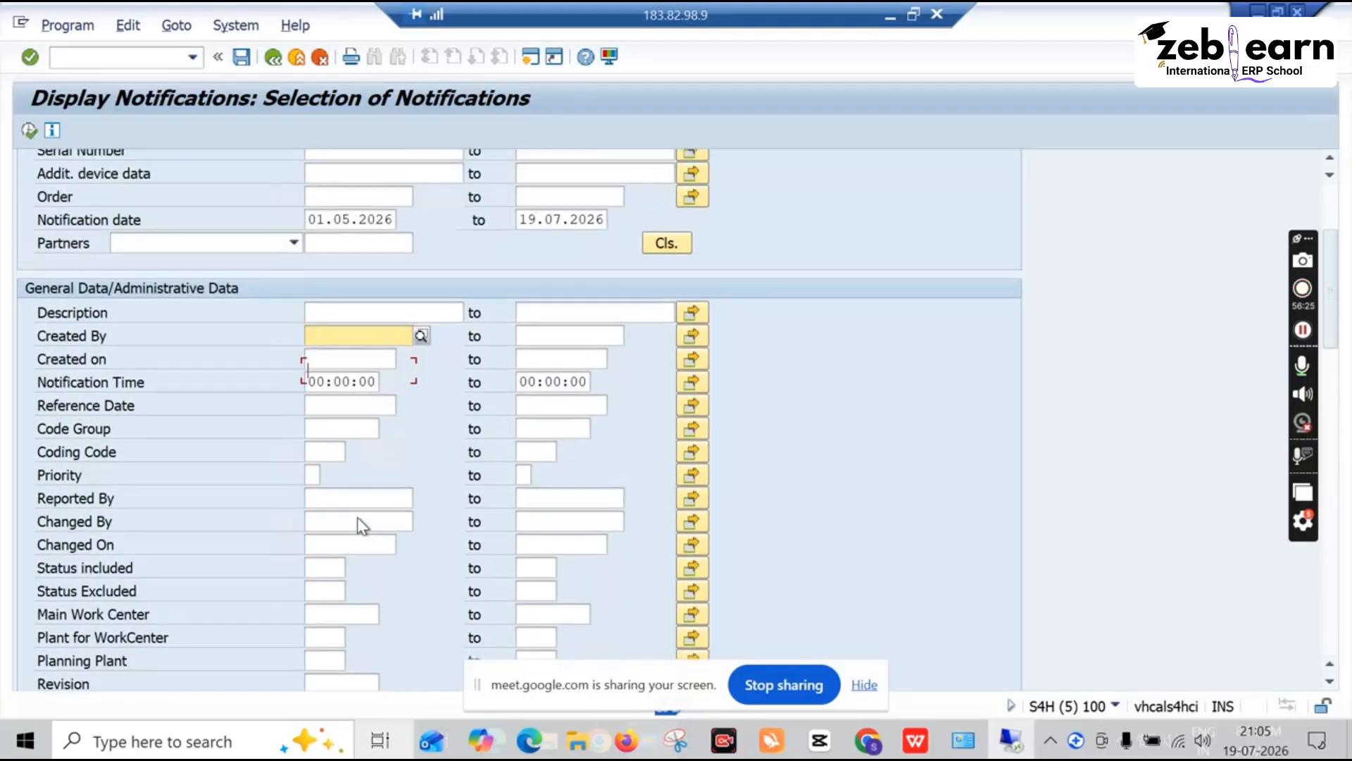
scroll(361, 524, up, 4)
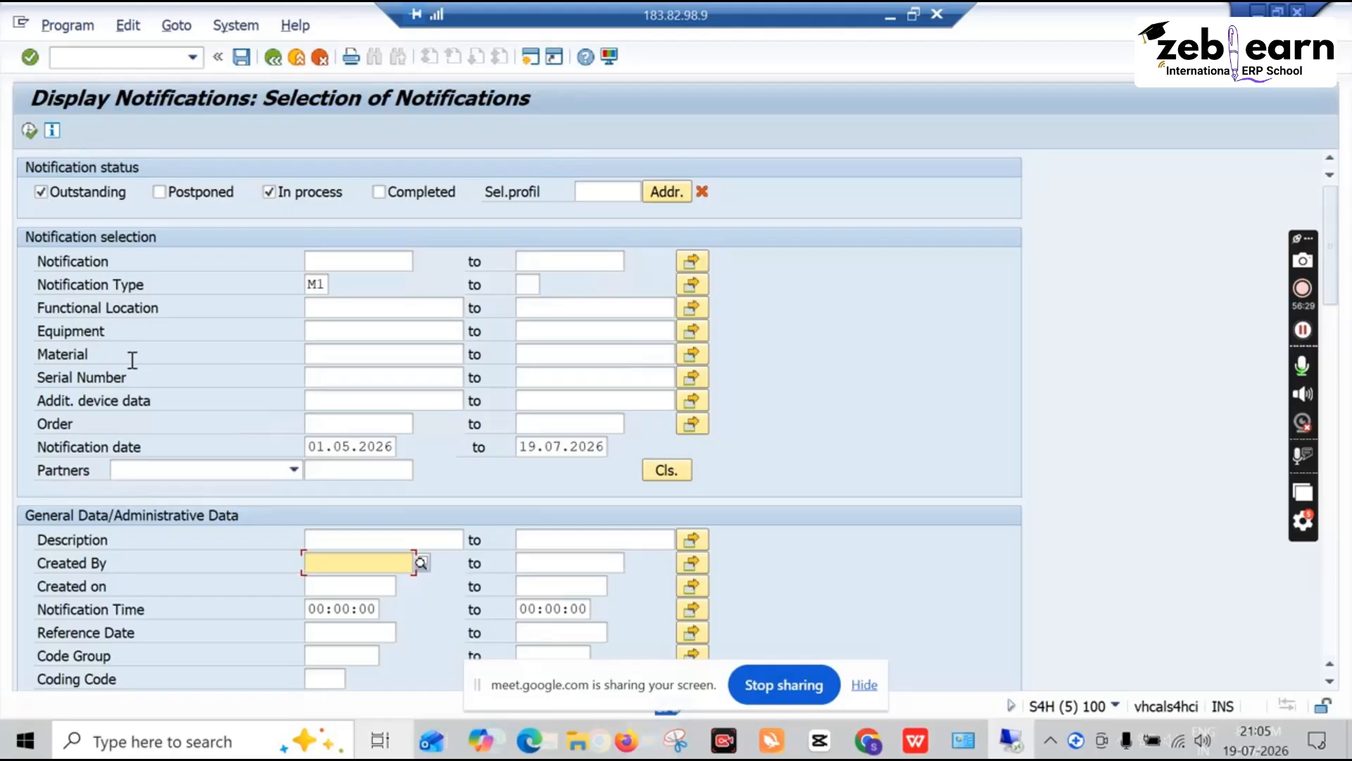
scroll(332, 557, down, 15)
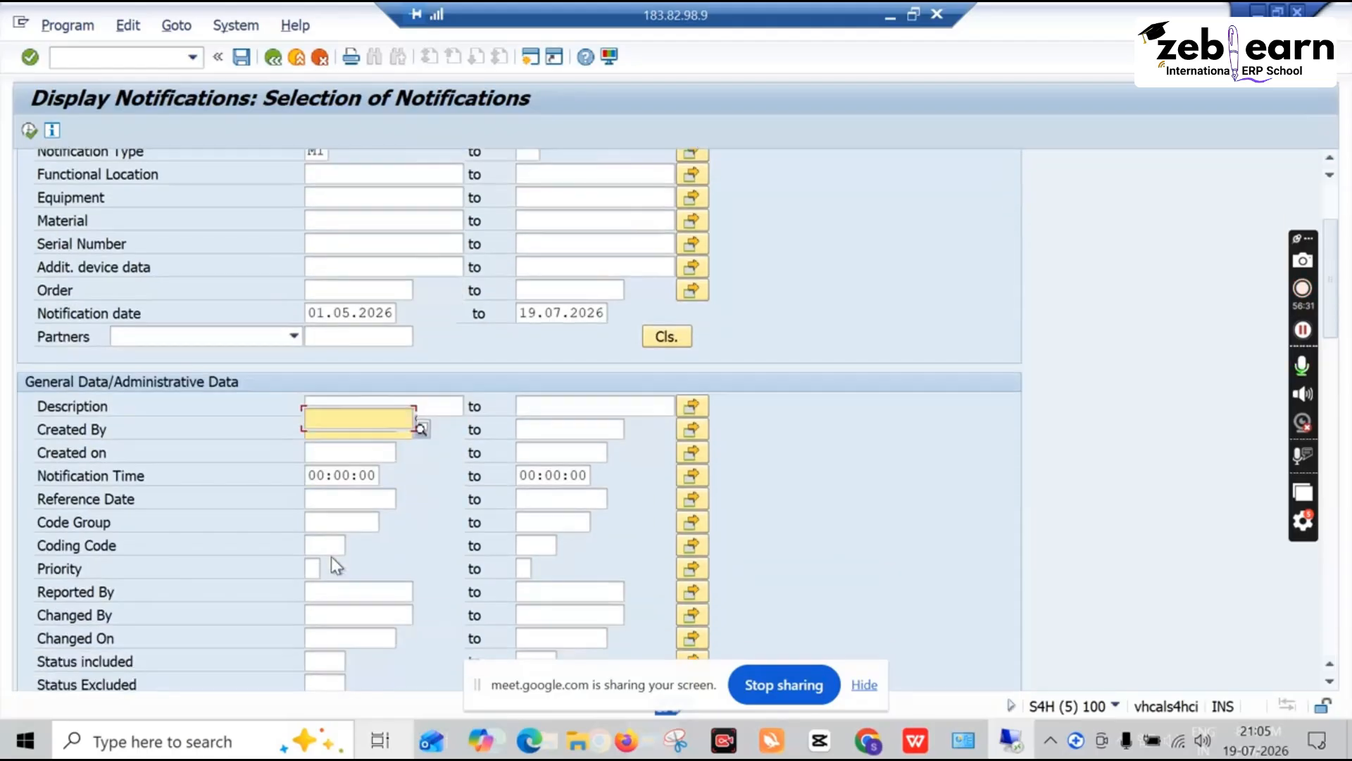
scroll(332, 557, down, 3)
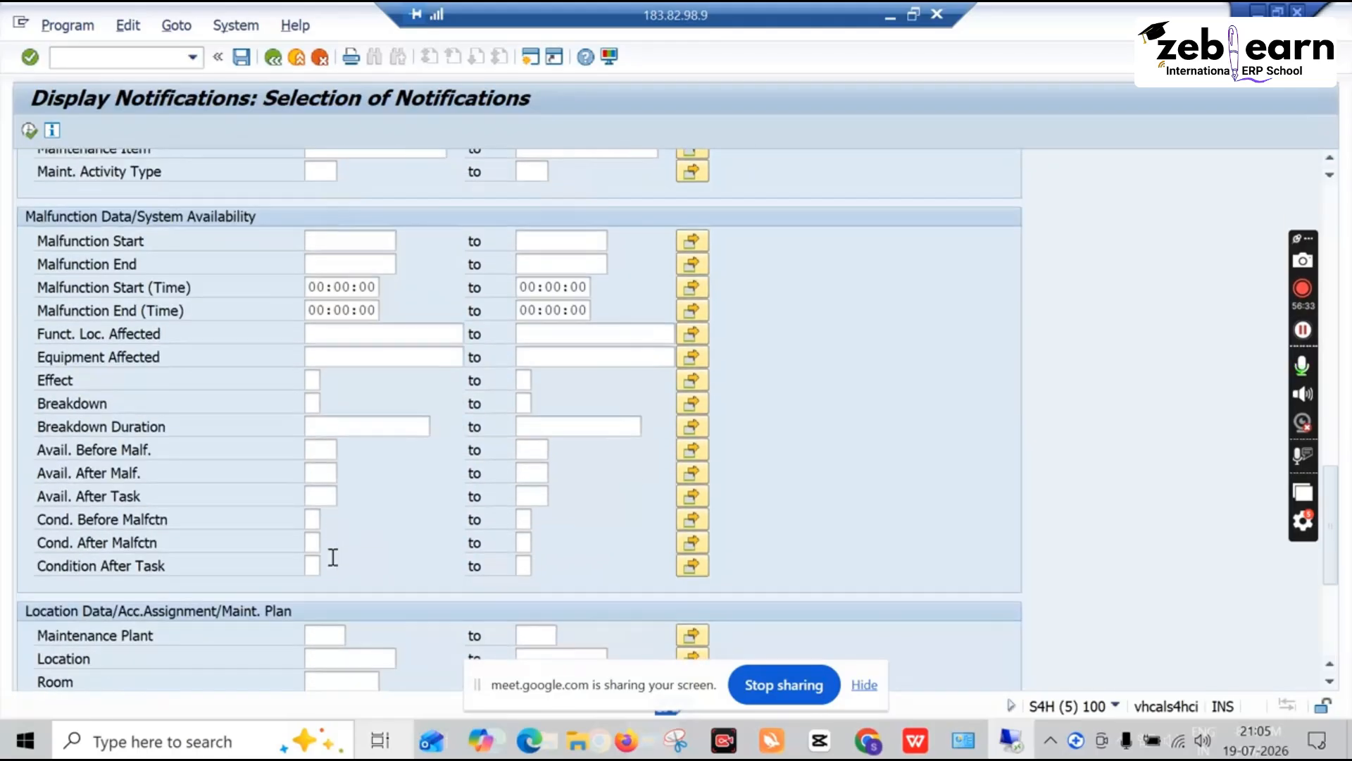
scroll(333, 557, down, 3)
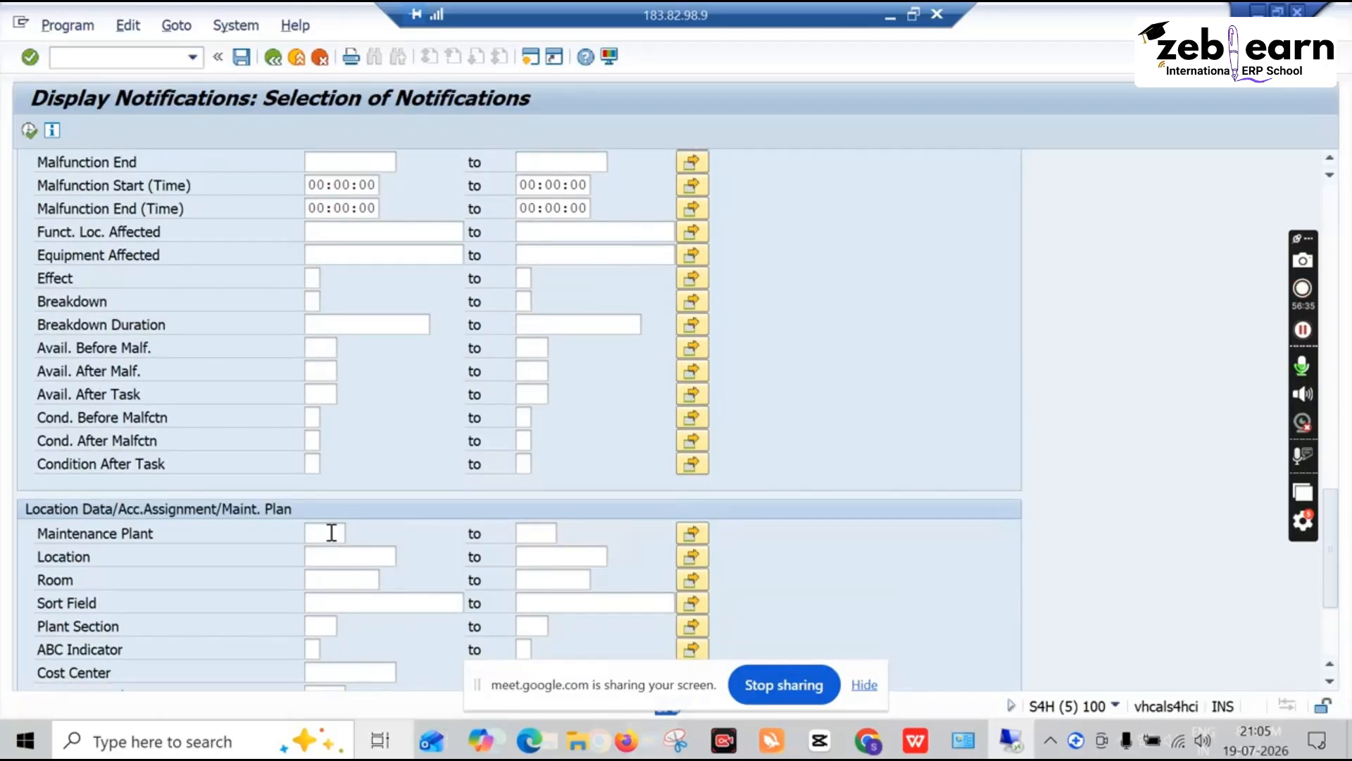
click(331, 533)
text(1010)
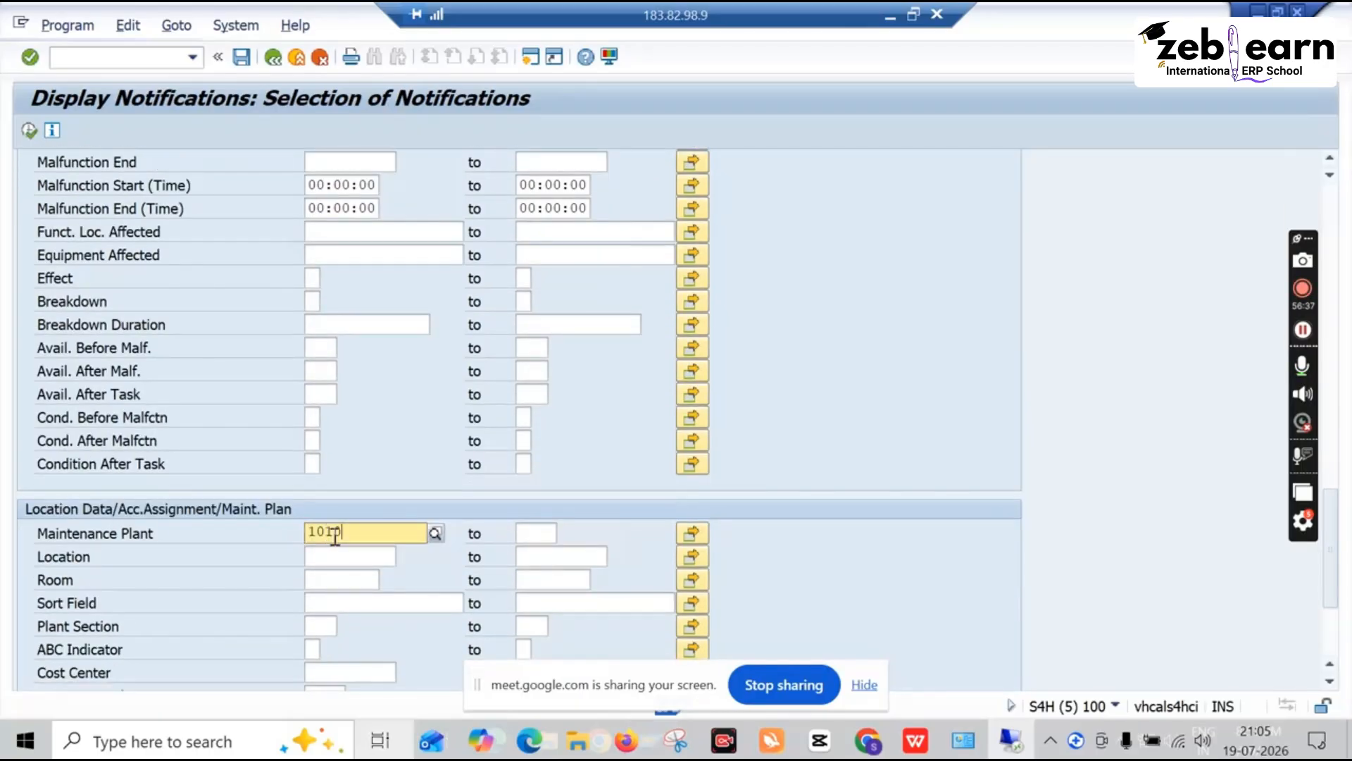
click(319, 295)
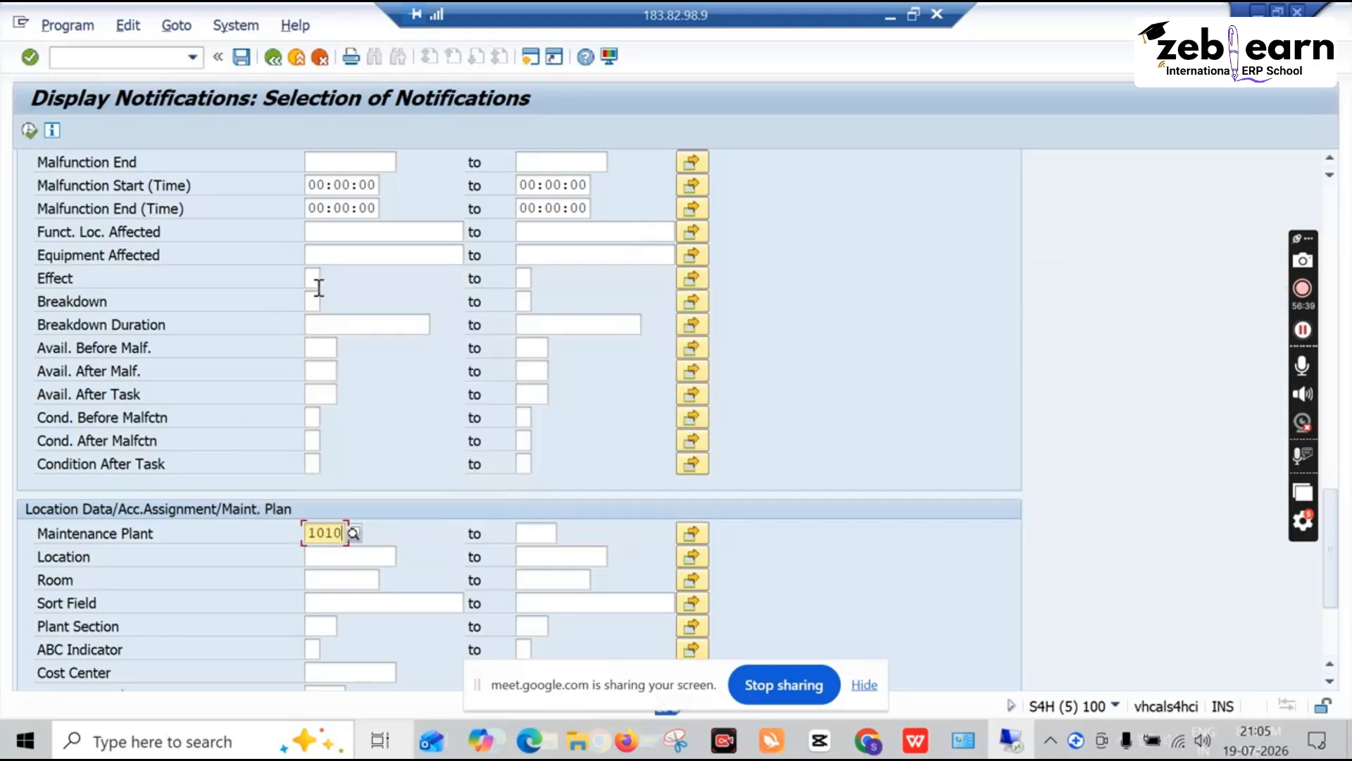
scroll(259, 521, down, 1)
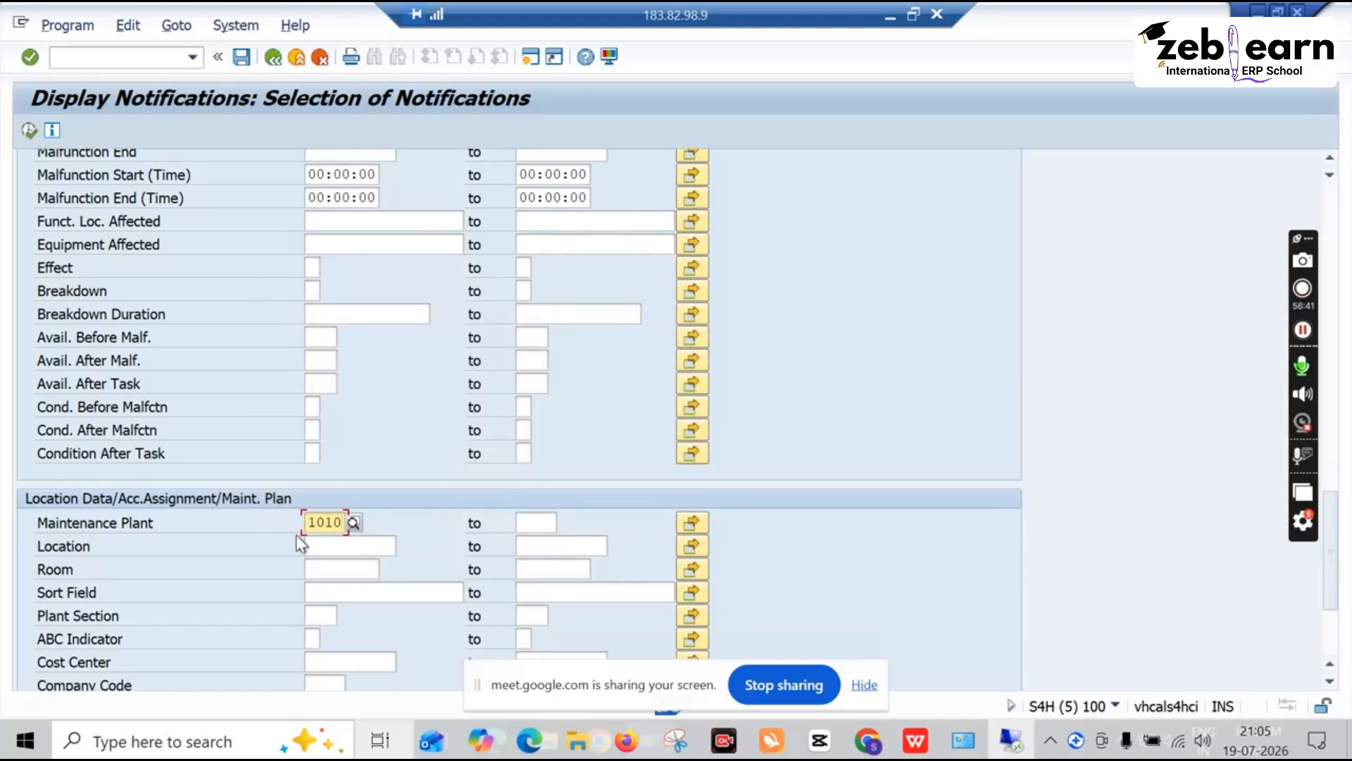
click(319, 543)
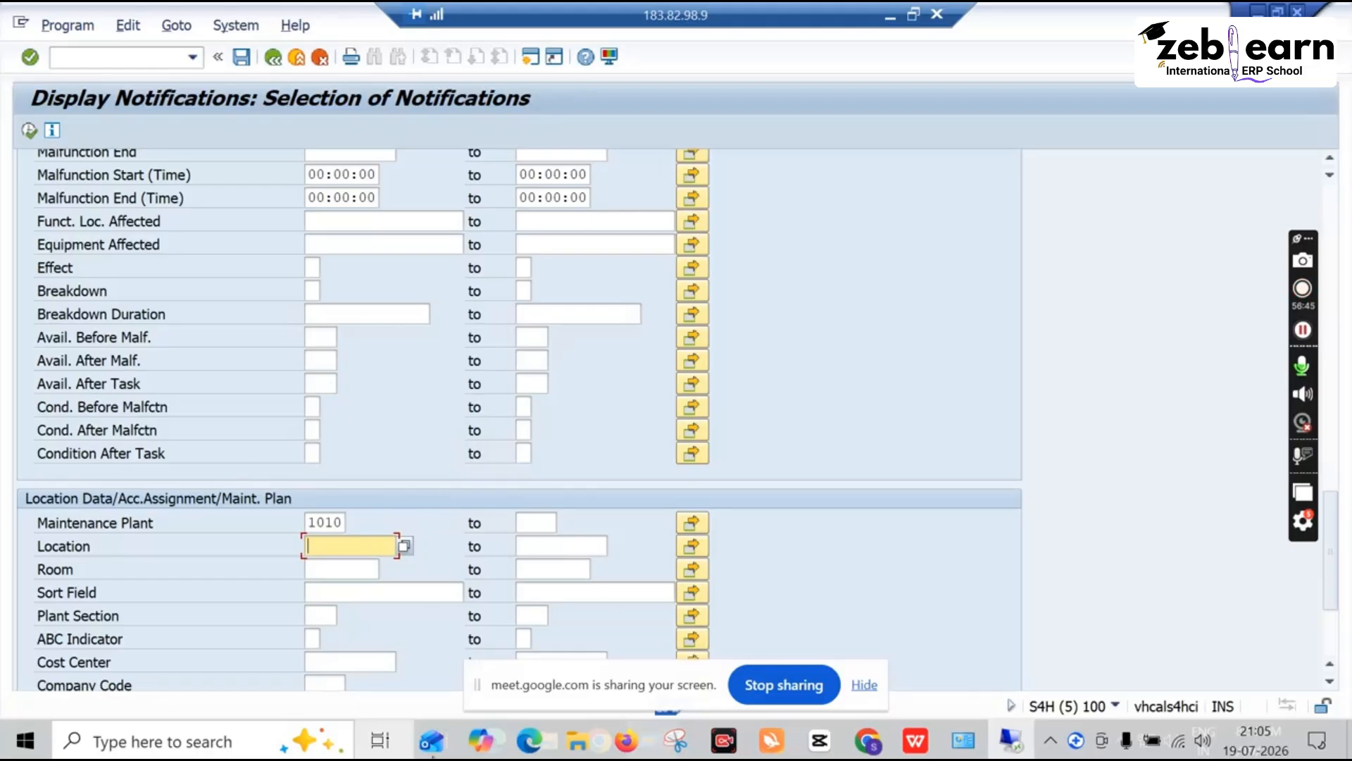
Include postponed and completed notifications, and save the selection as variant SWAP_NOTIFI M1 with description SWAP NOTOFCATION M1
scroll(360, 604, up, 10)
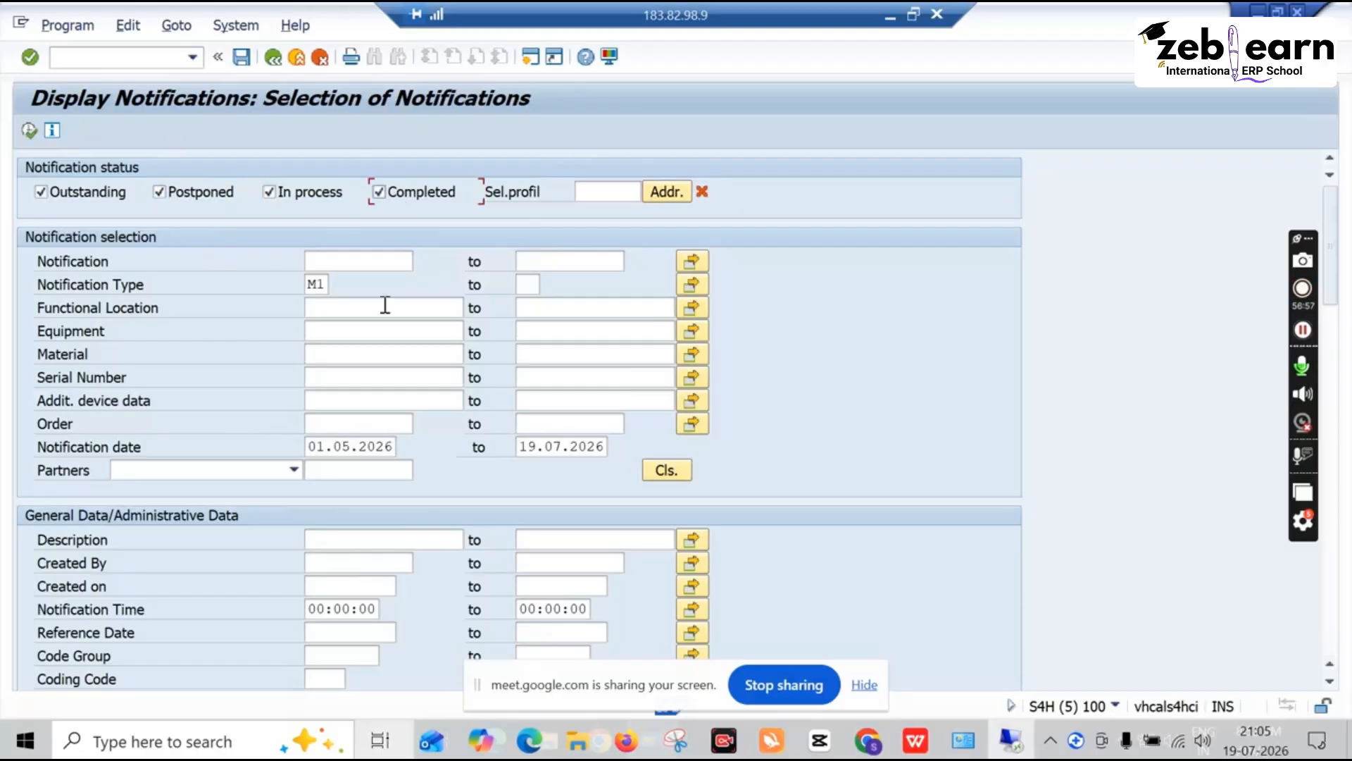
click(243, 59)
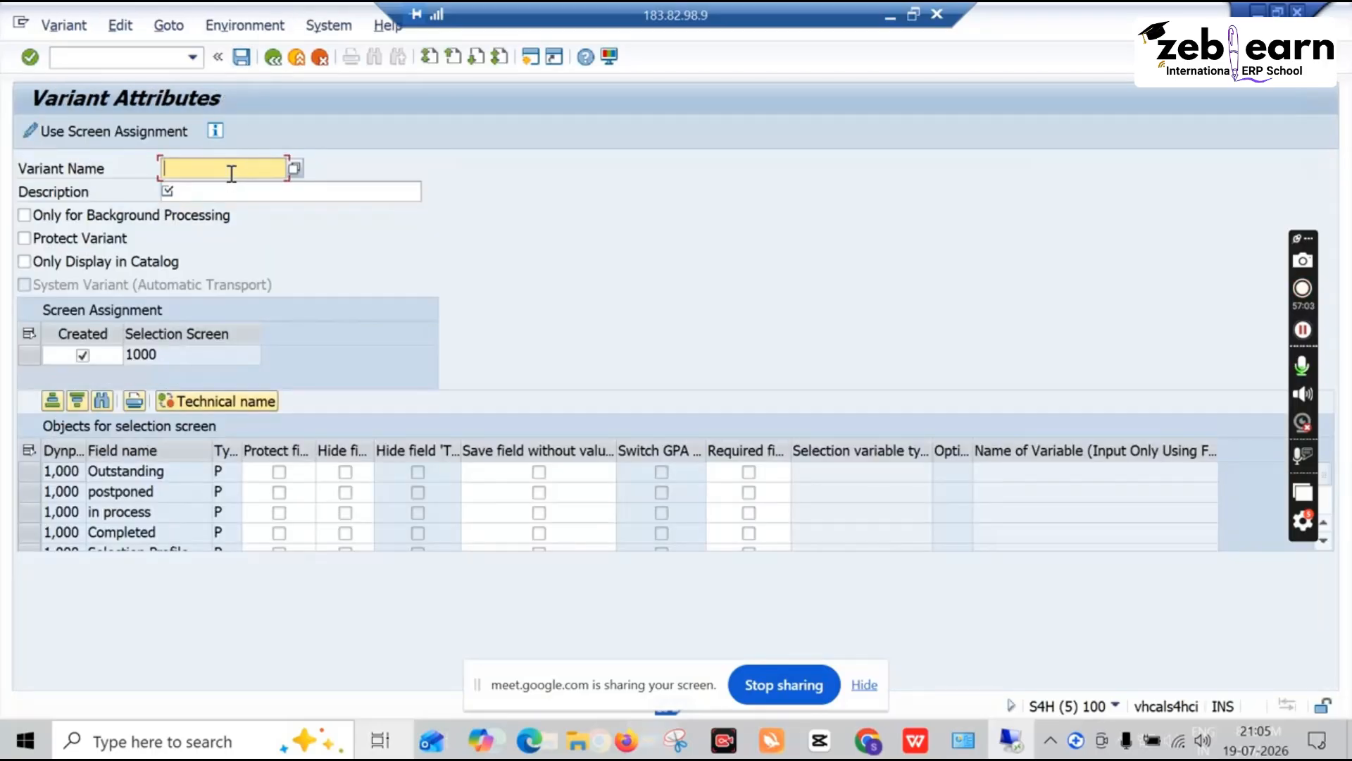
text(SWAP_NOTIFI M1)
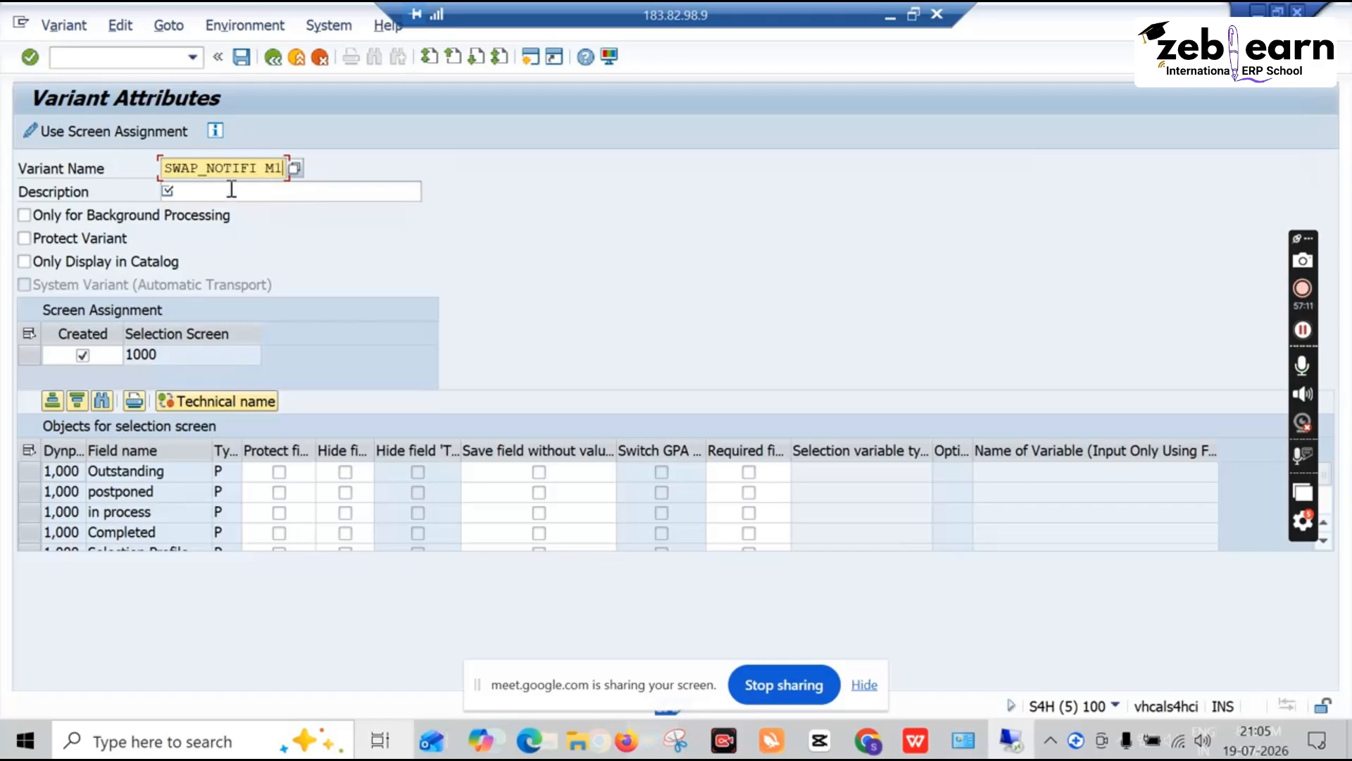
click(231, 189)
text(SWA)
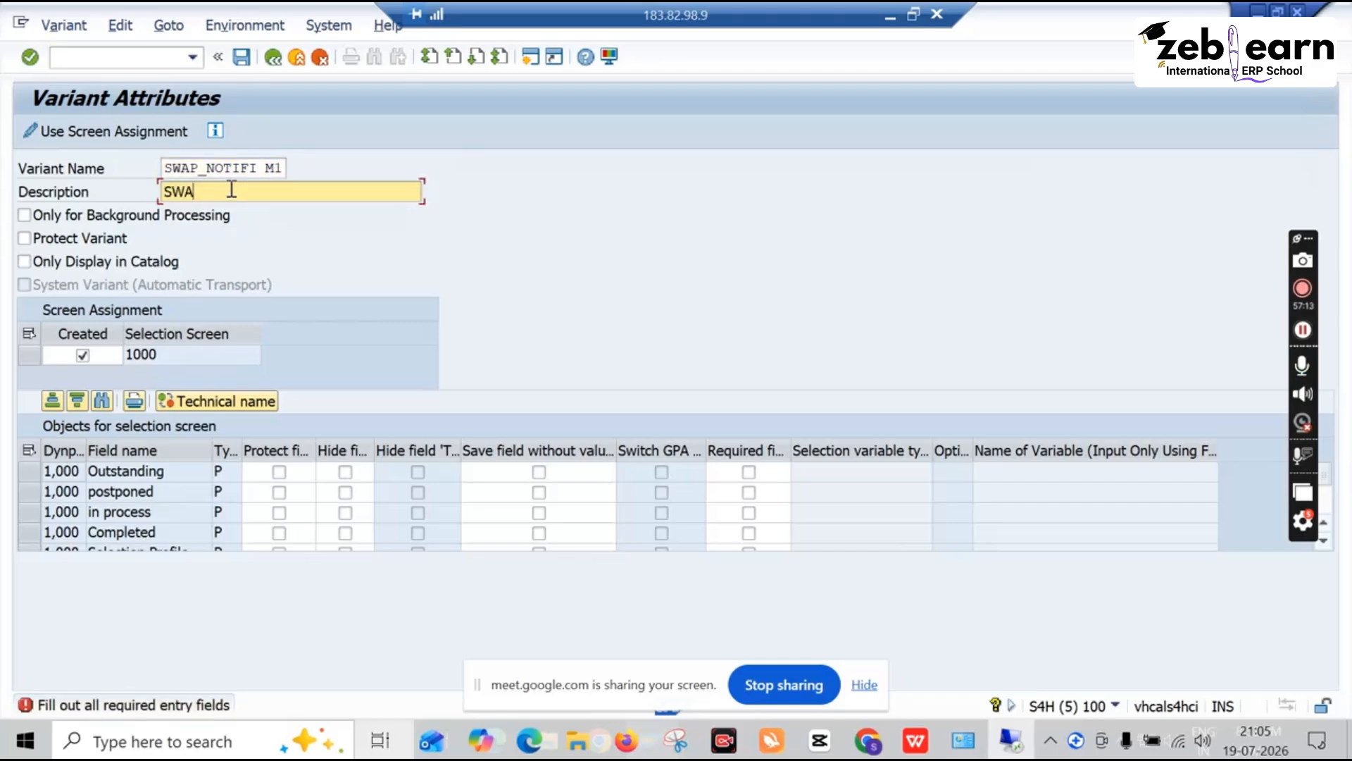
text(P NOTOFCATION M1)
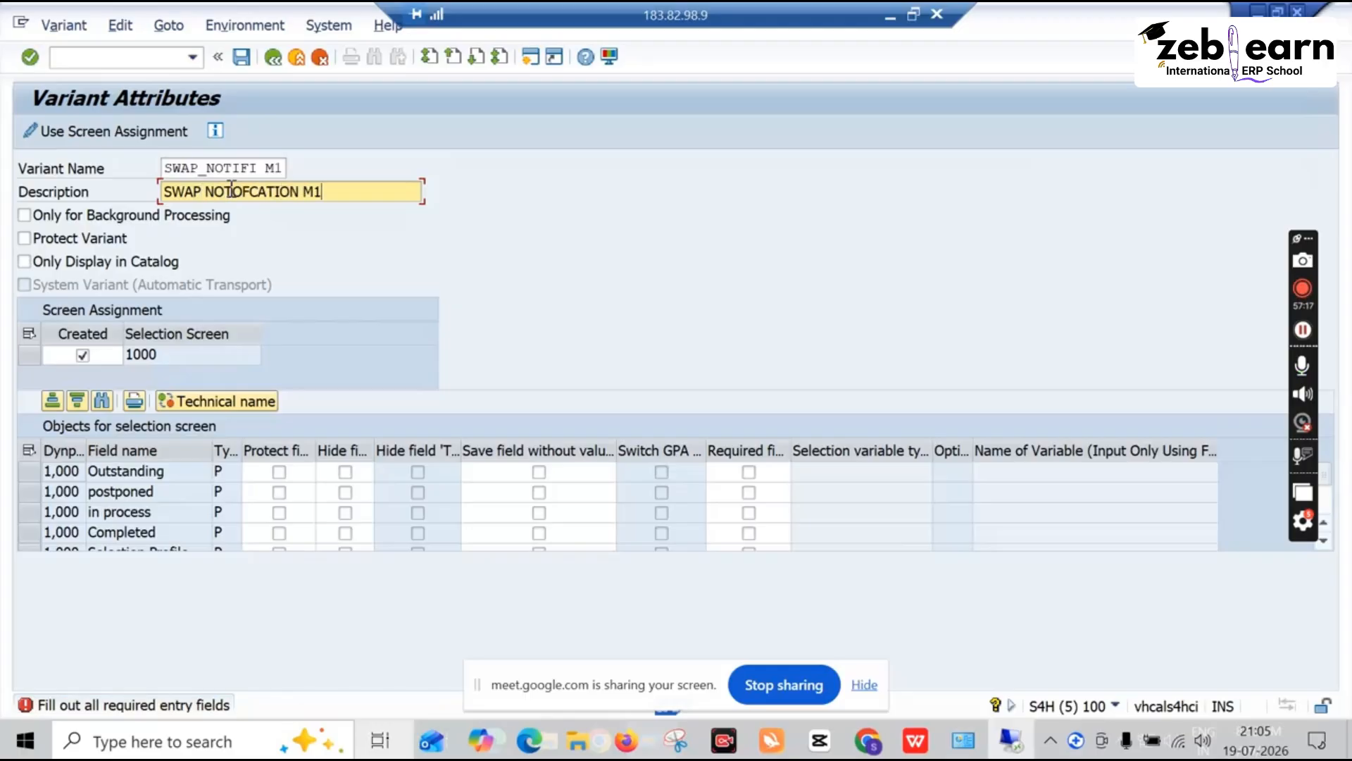
key(Return)
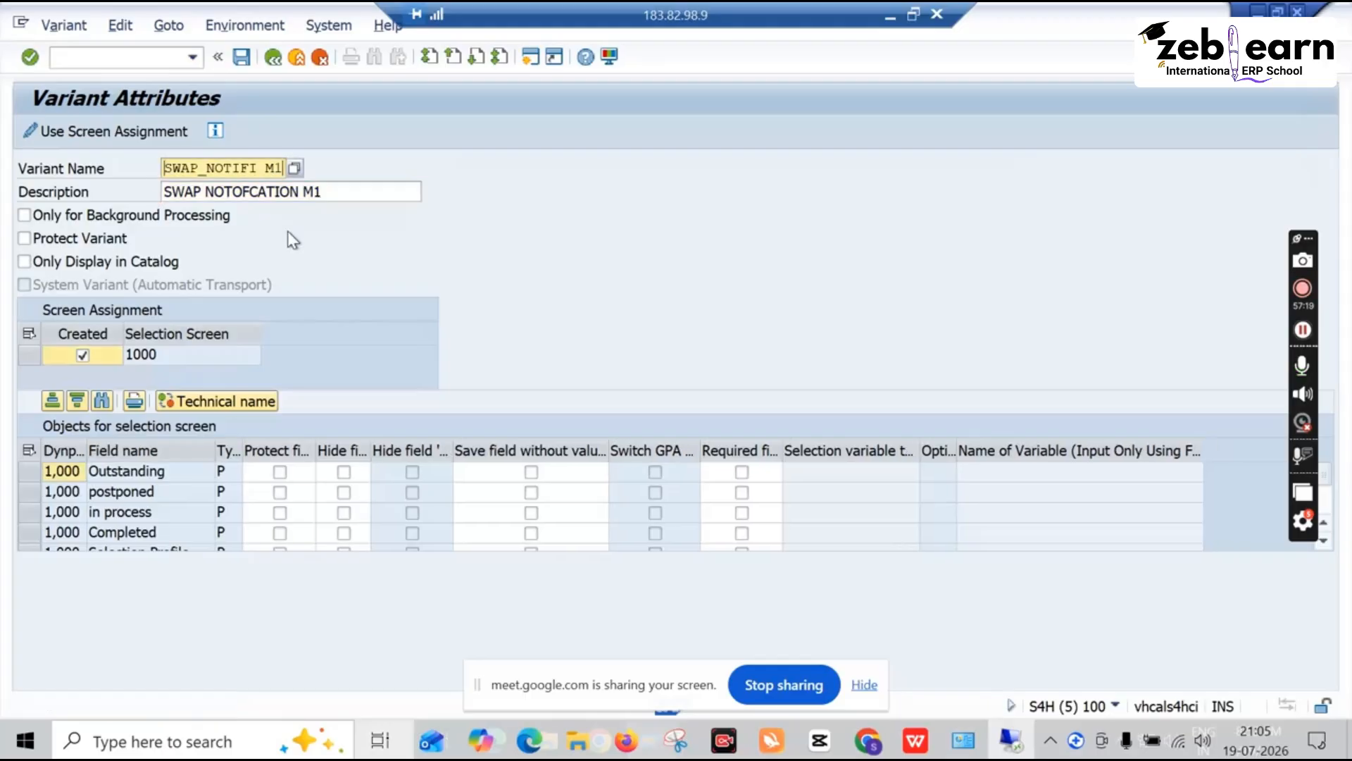
click(241, 59)
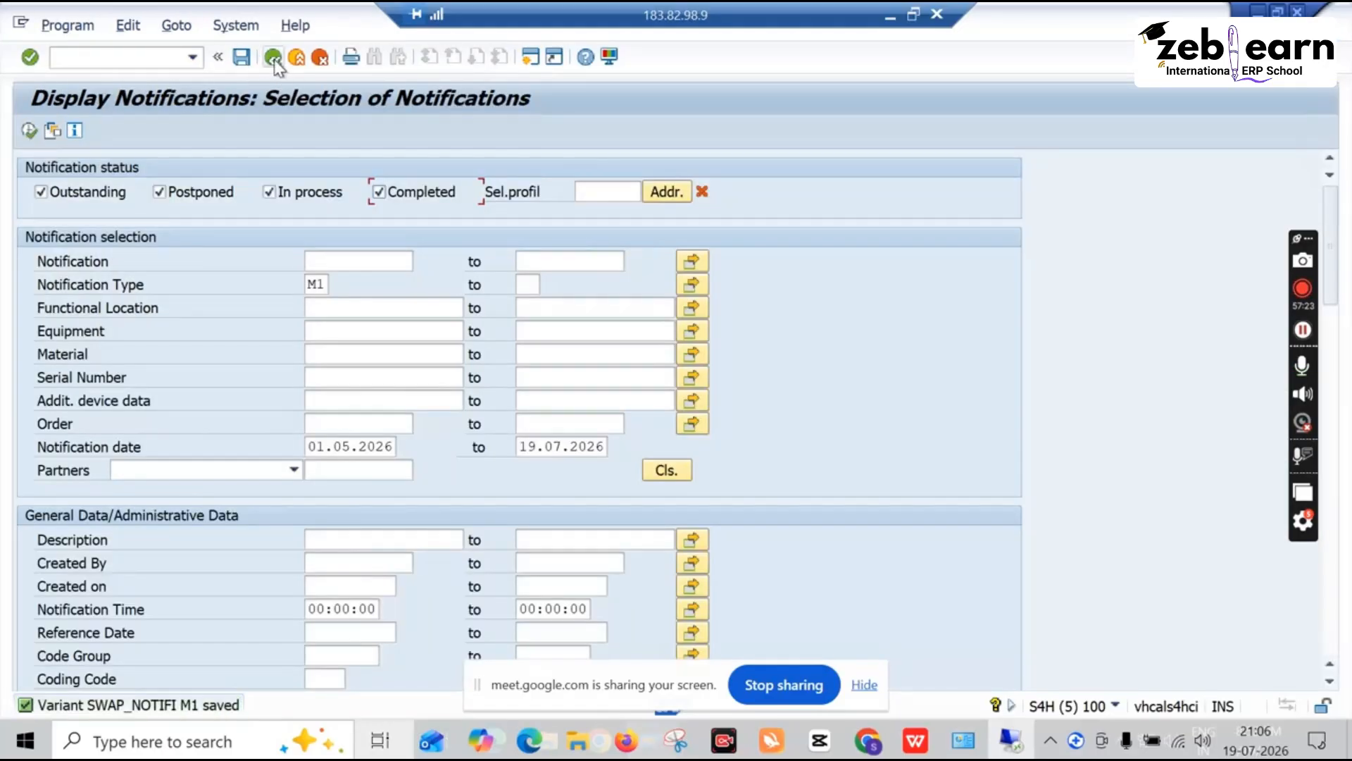
Restart transaction IW29 and list the notifications using the saved variant SWAP_NOTIFI M1
click(274, 59)
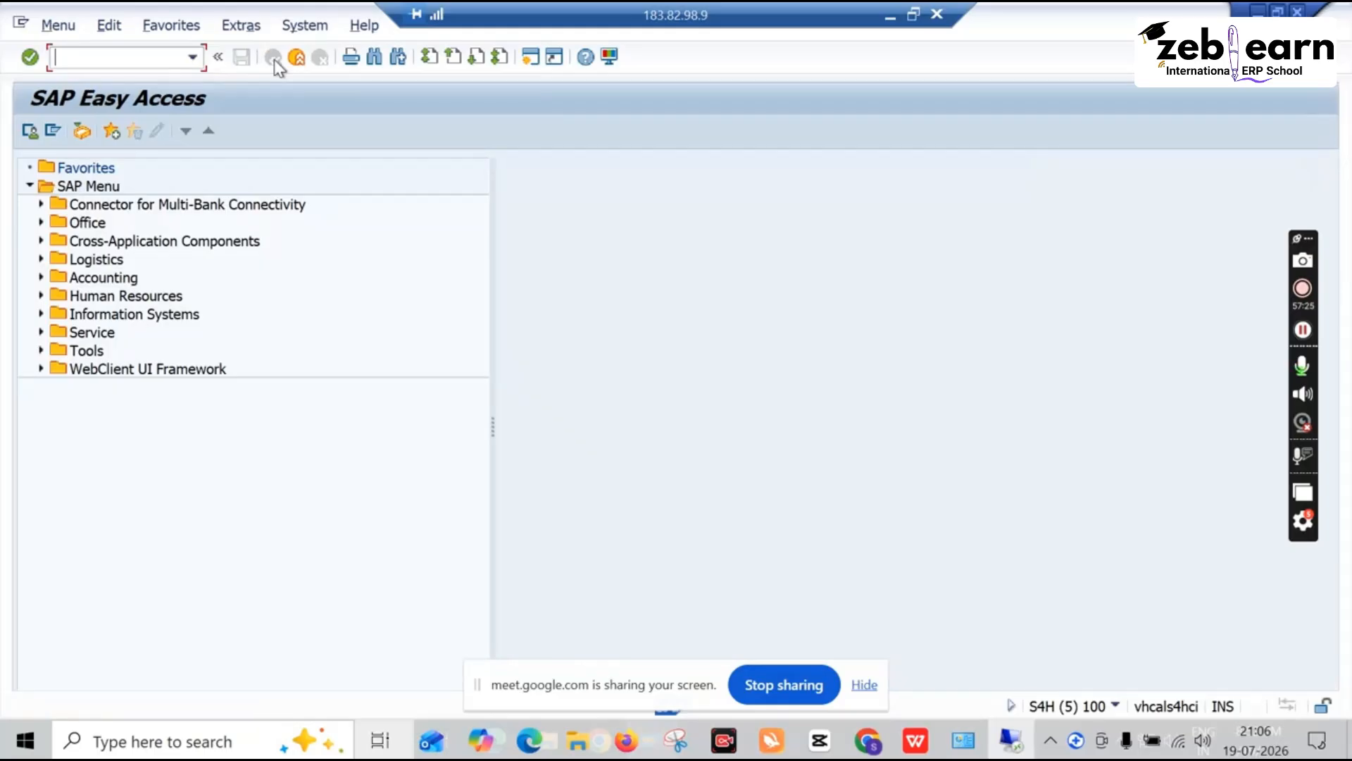
text(IW29)
key(Return)
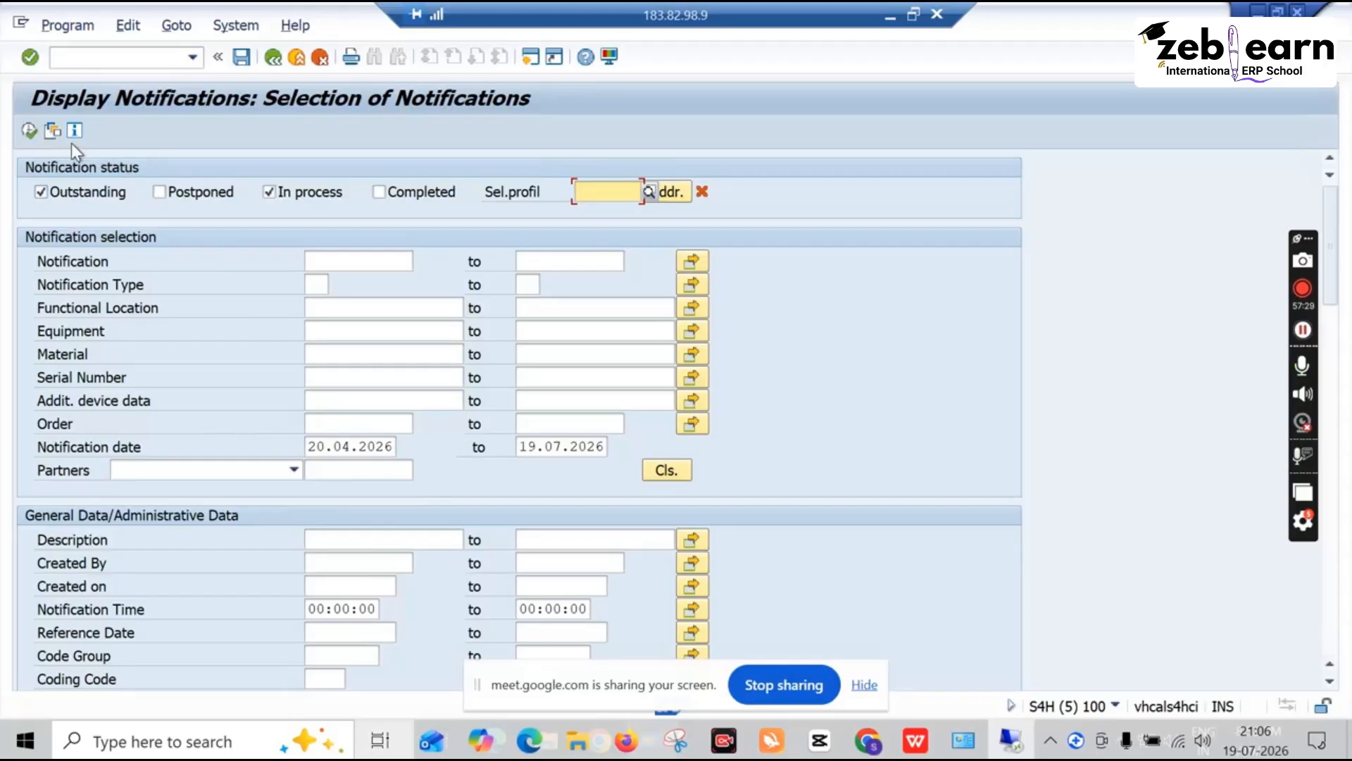
click(53, 132)
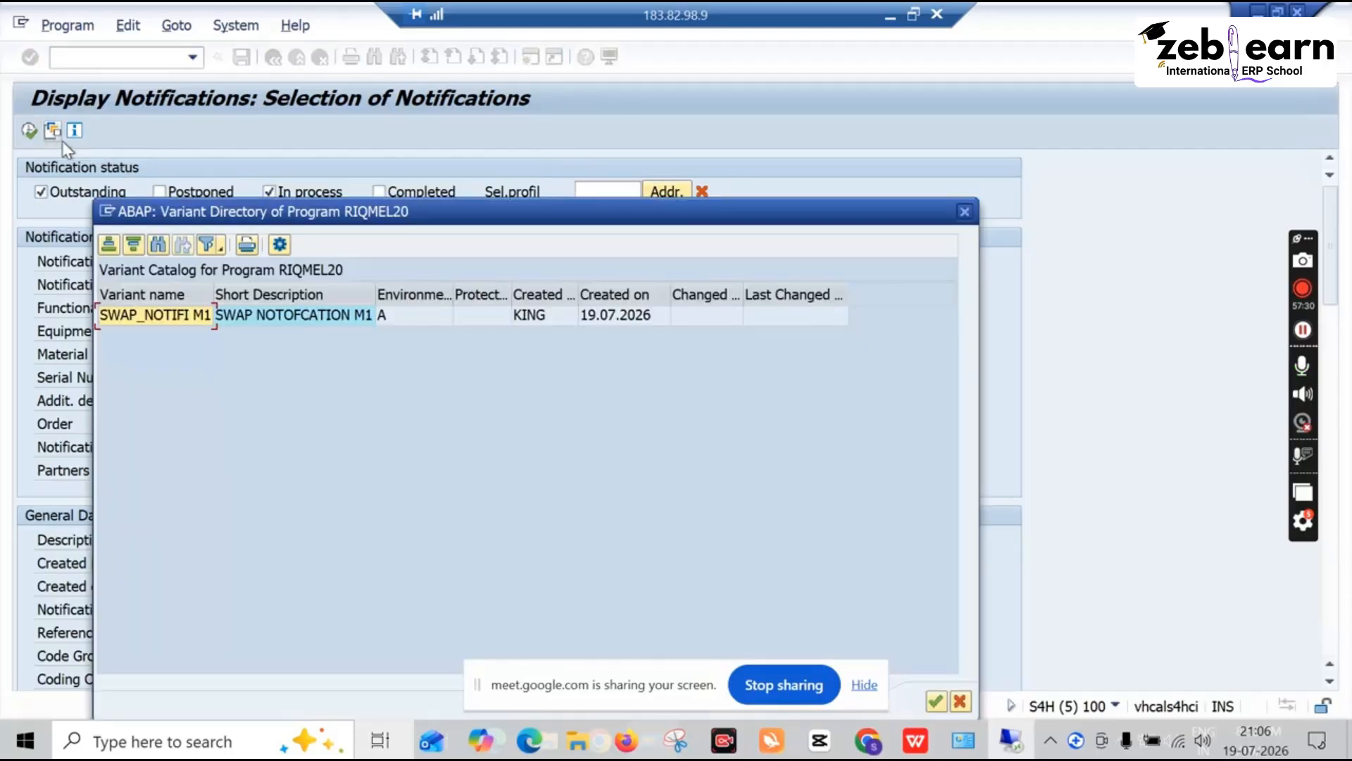
double_click(181, 321)
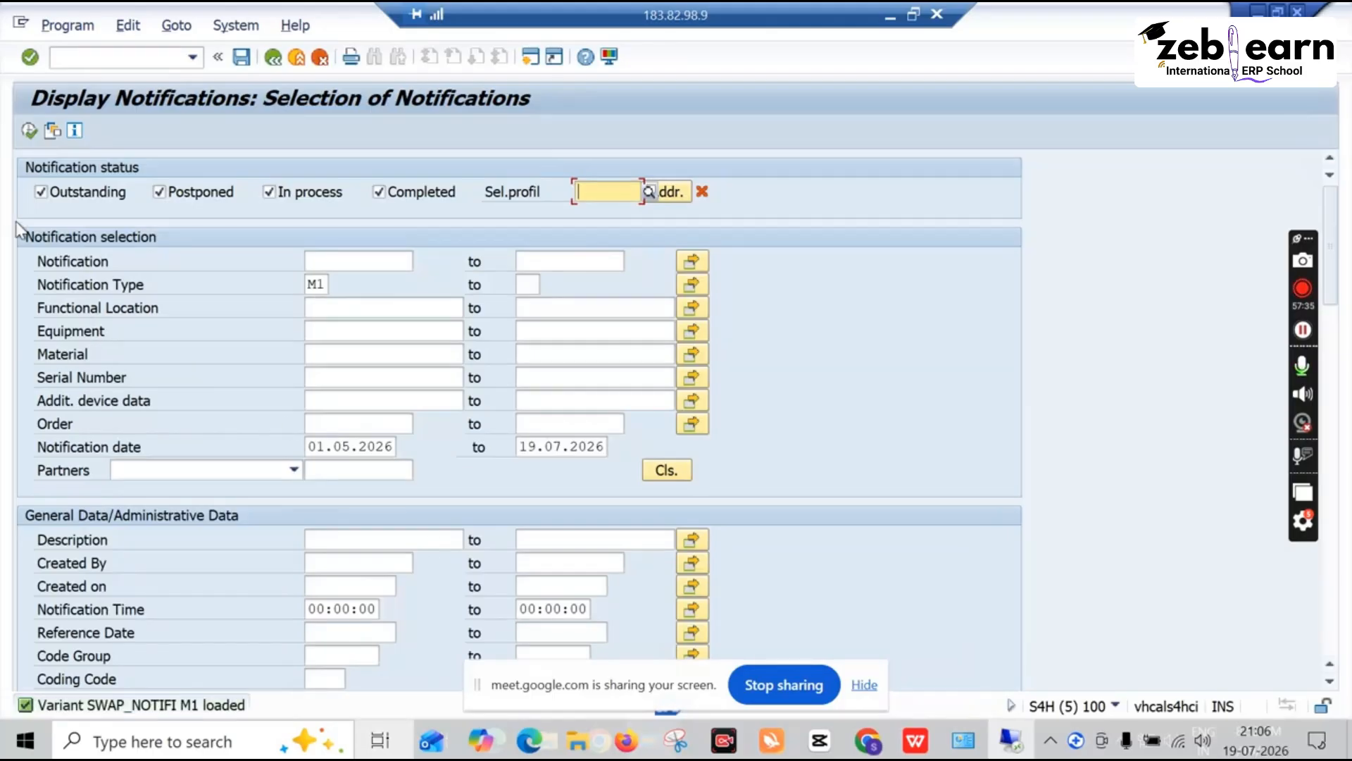
click(30, 130)
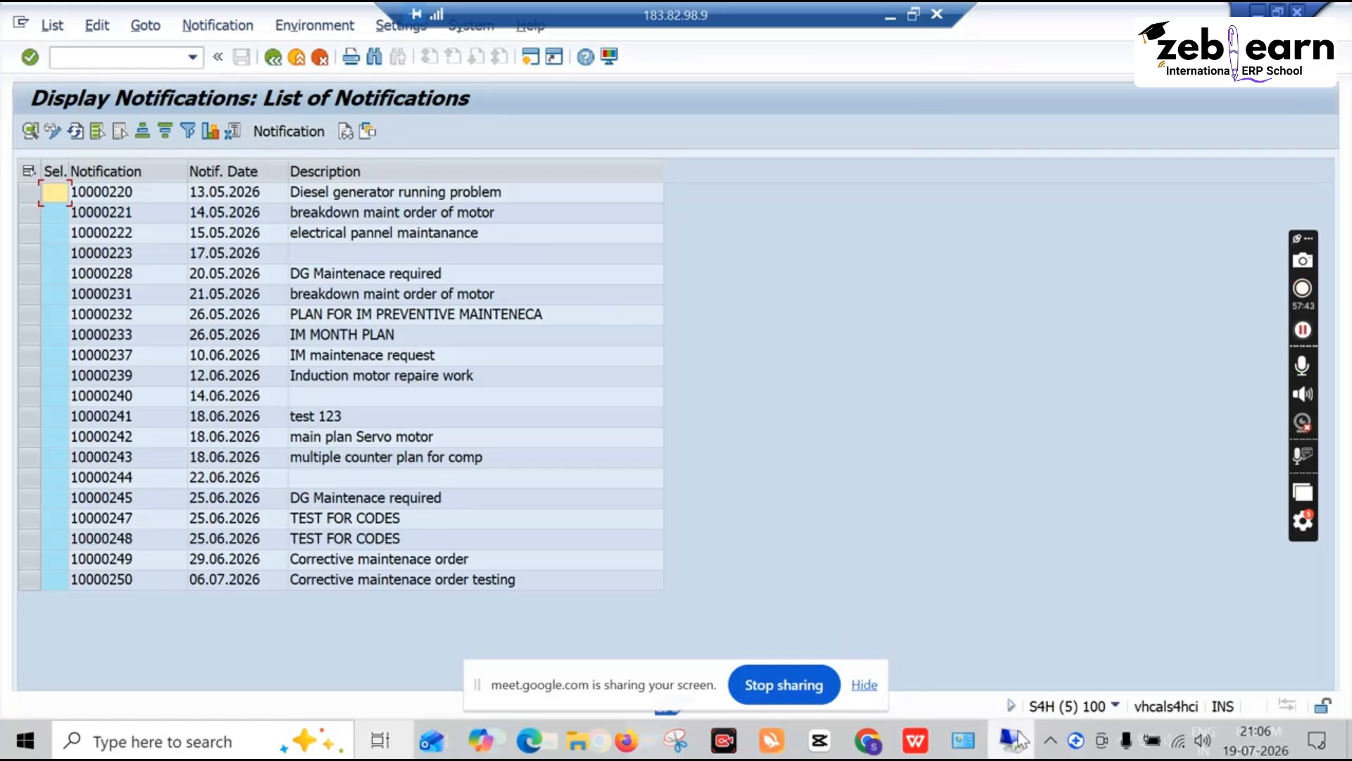
Check the Google Meet call window and return to the SAP notification list
mouse_move(1018, 739)
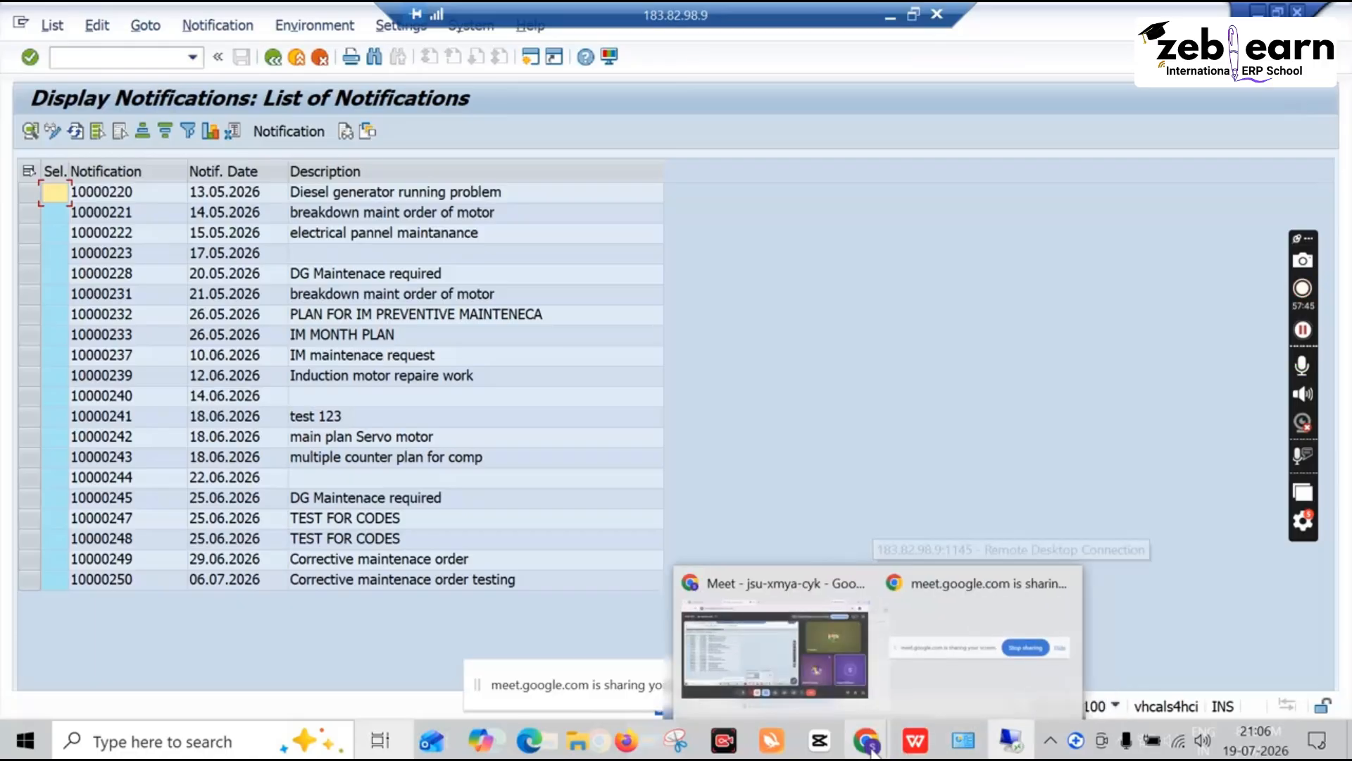
click(800, 669)
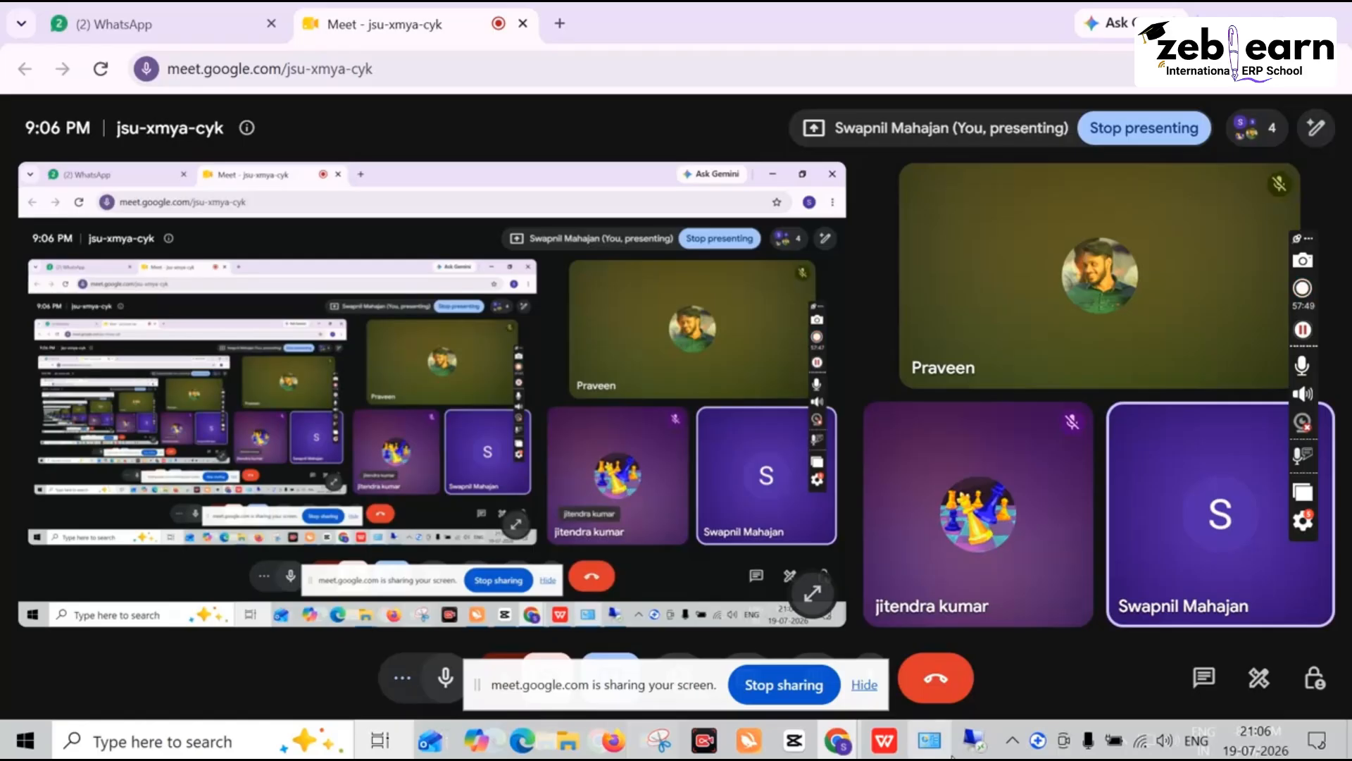
mouse_move(970, 748)
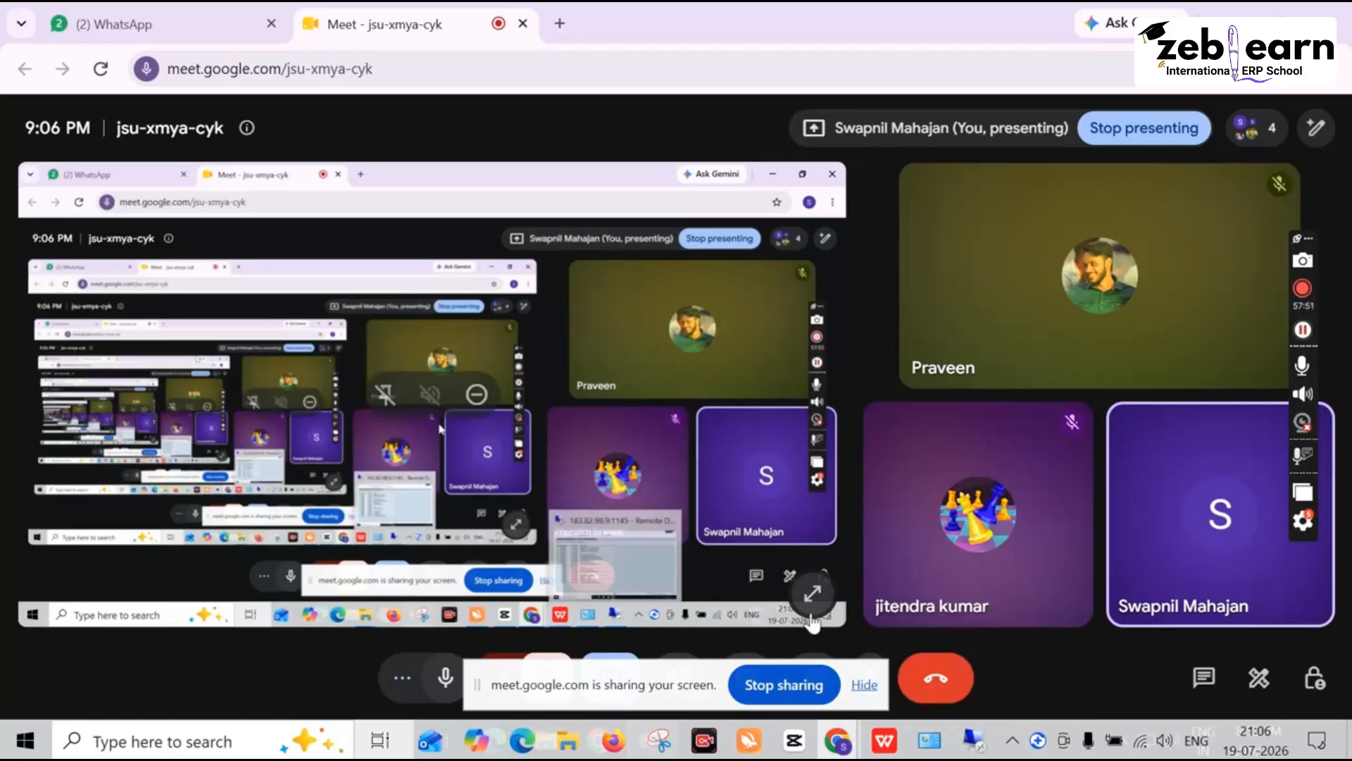
click(971, 748)
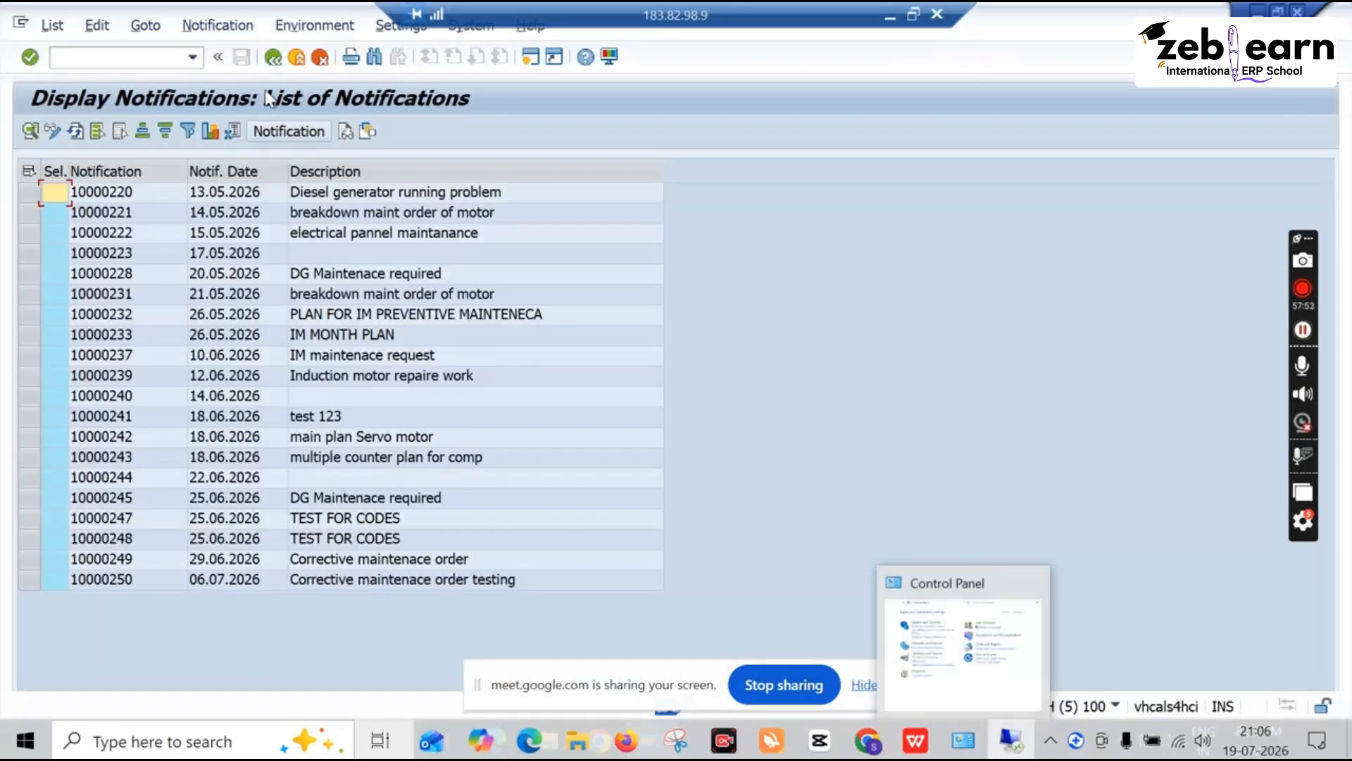
Leave the notification list and IW29, and exit the additional SAP sessions
click(272, 57)
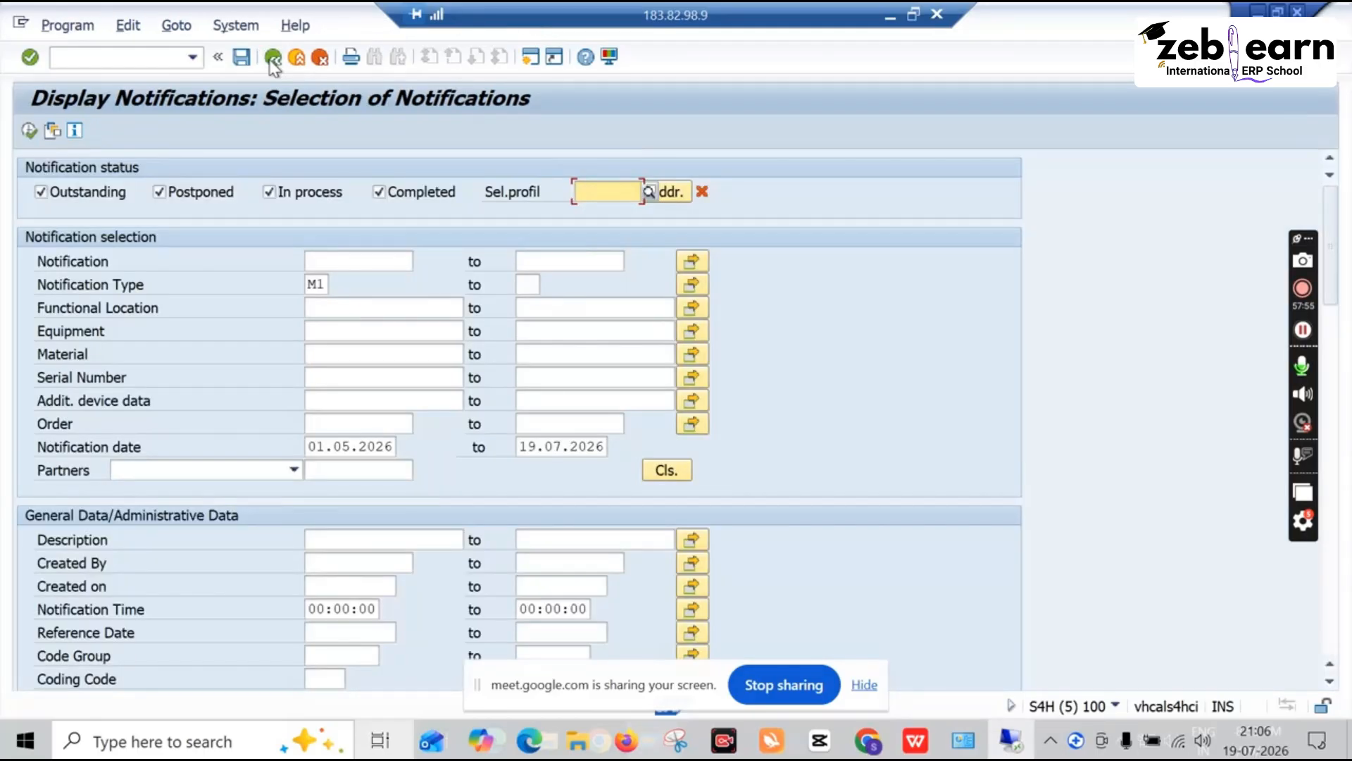
click(272, 58)
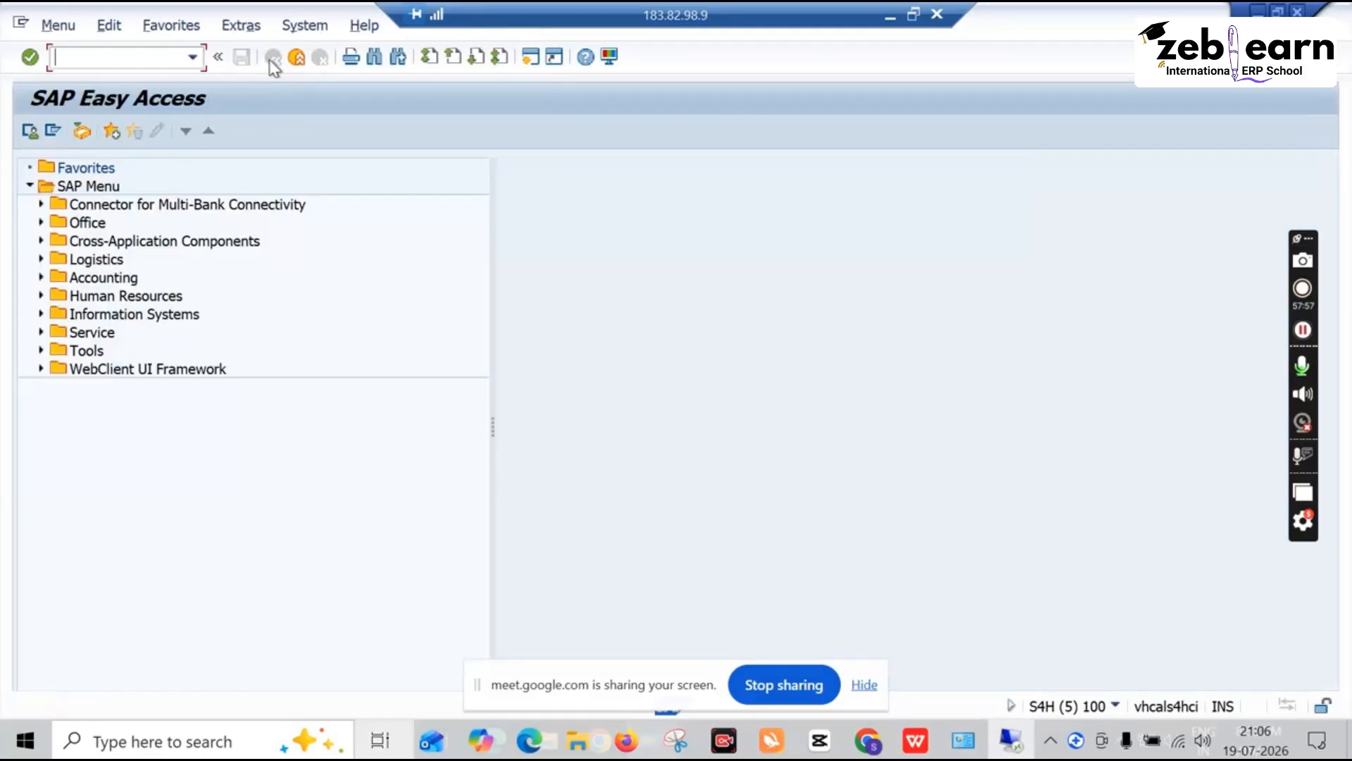
click(294, 58)
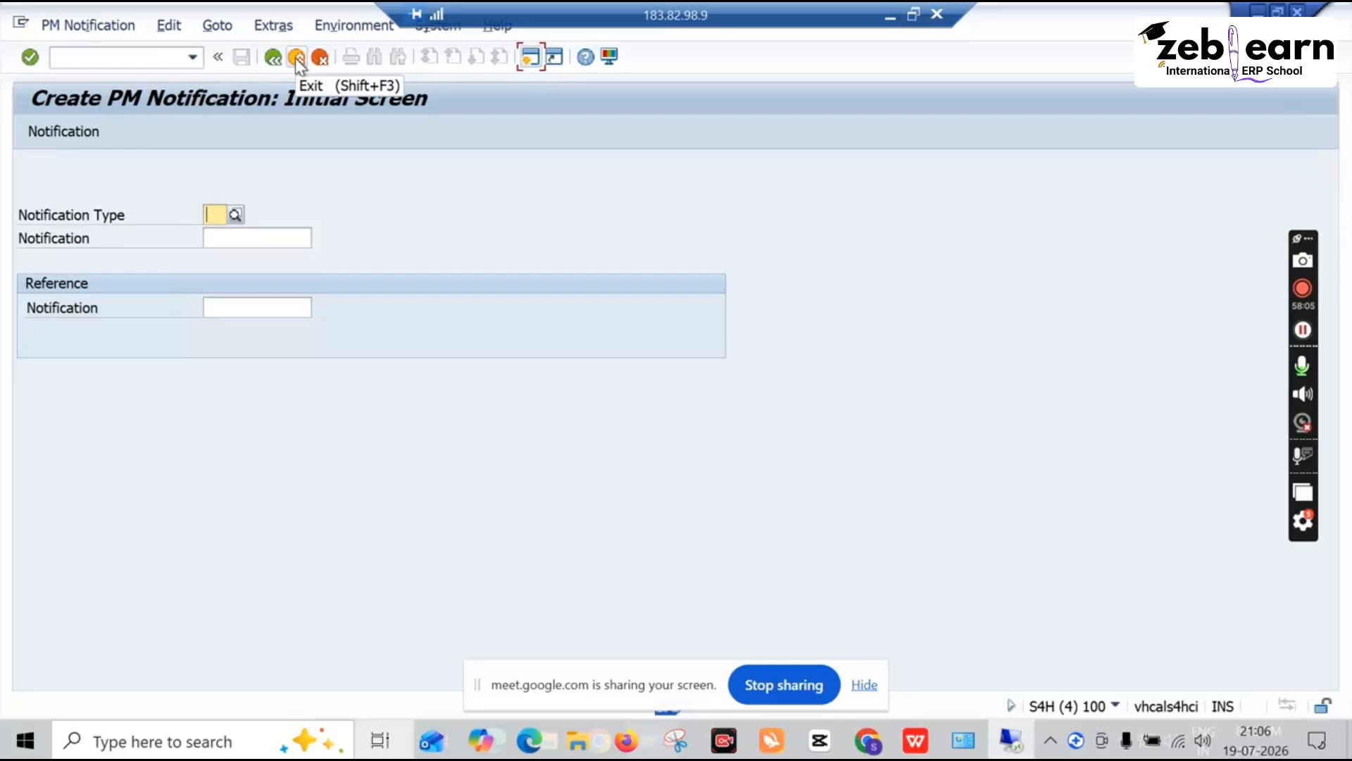
click(280, 61)
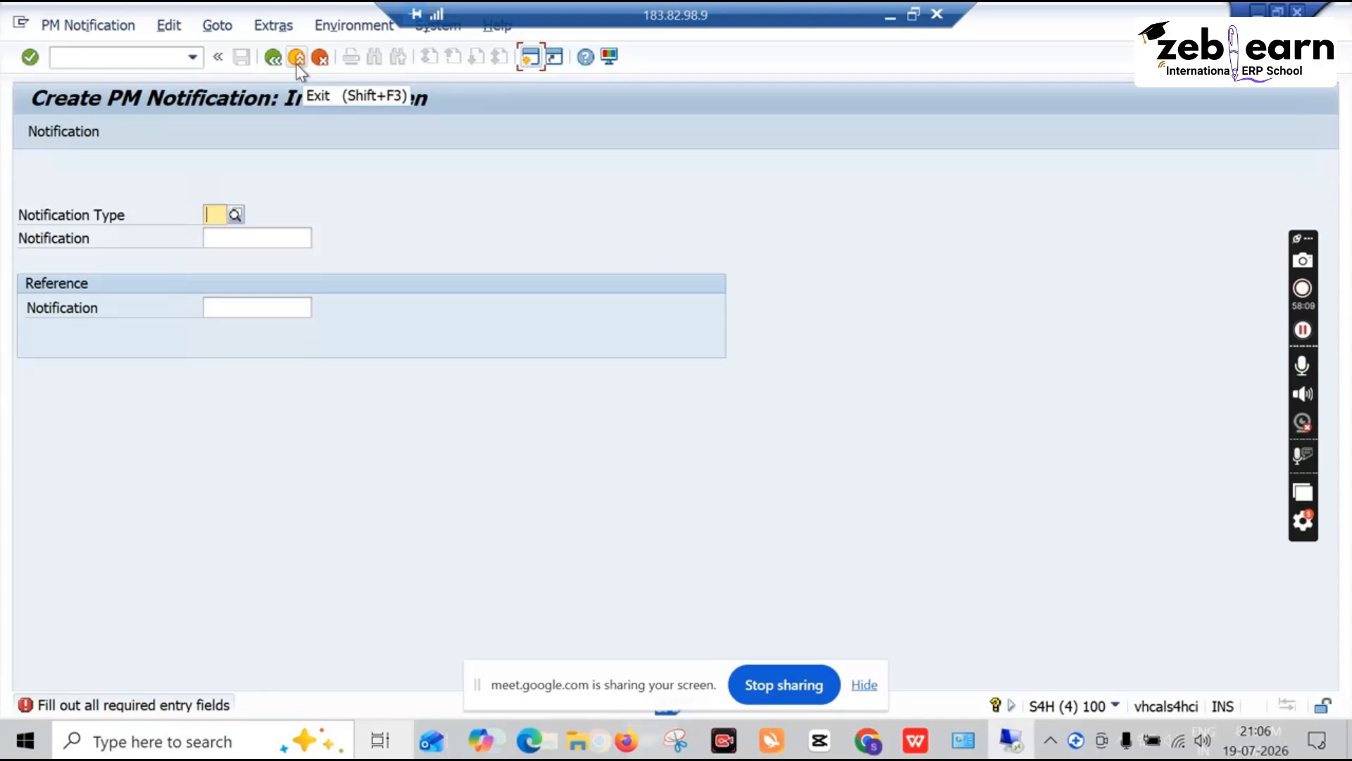
click(296, 63)
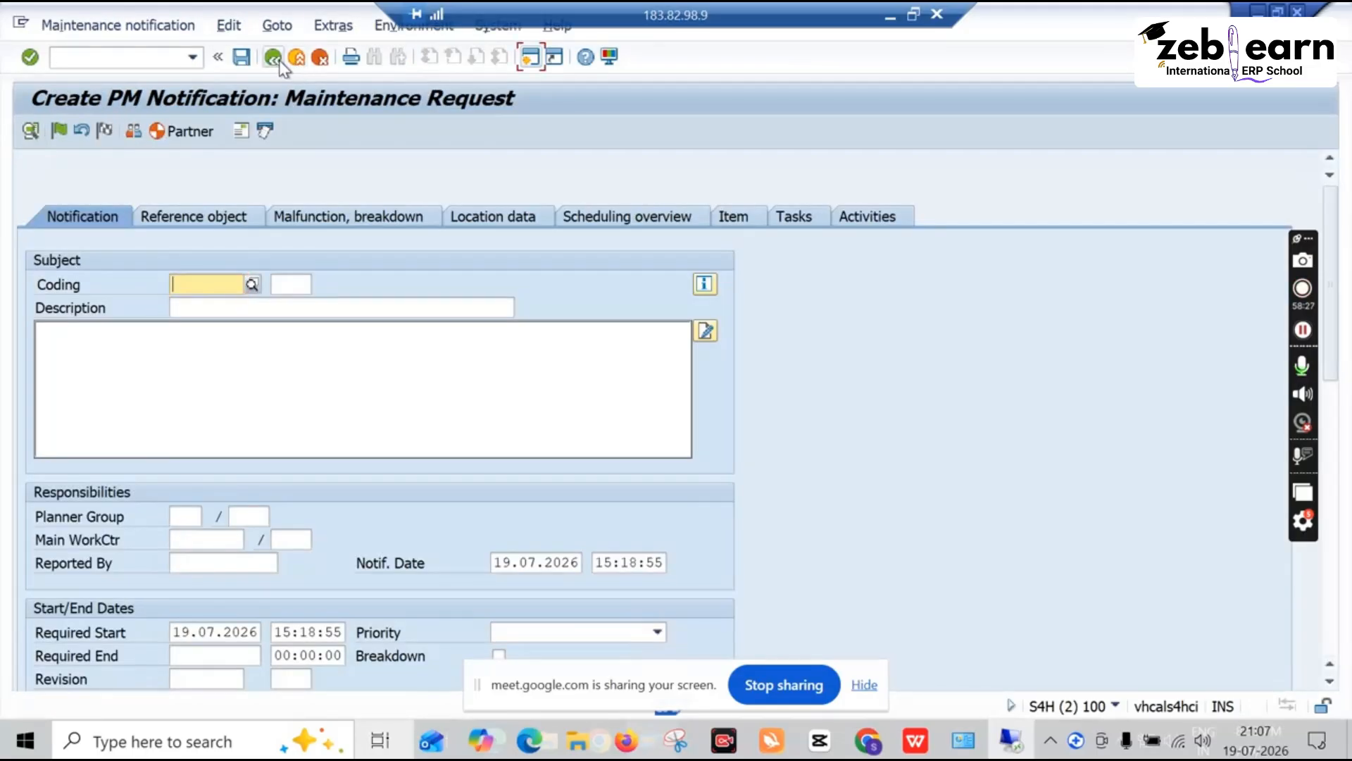
Leave the open maintenance request with saving, and switch to the Google Meet call
click(279, 61)
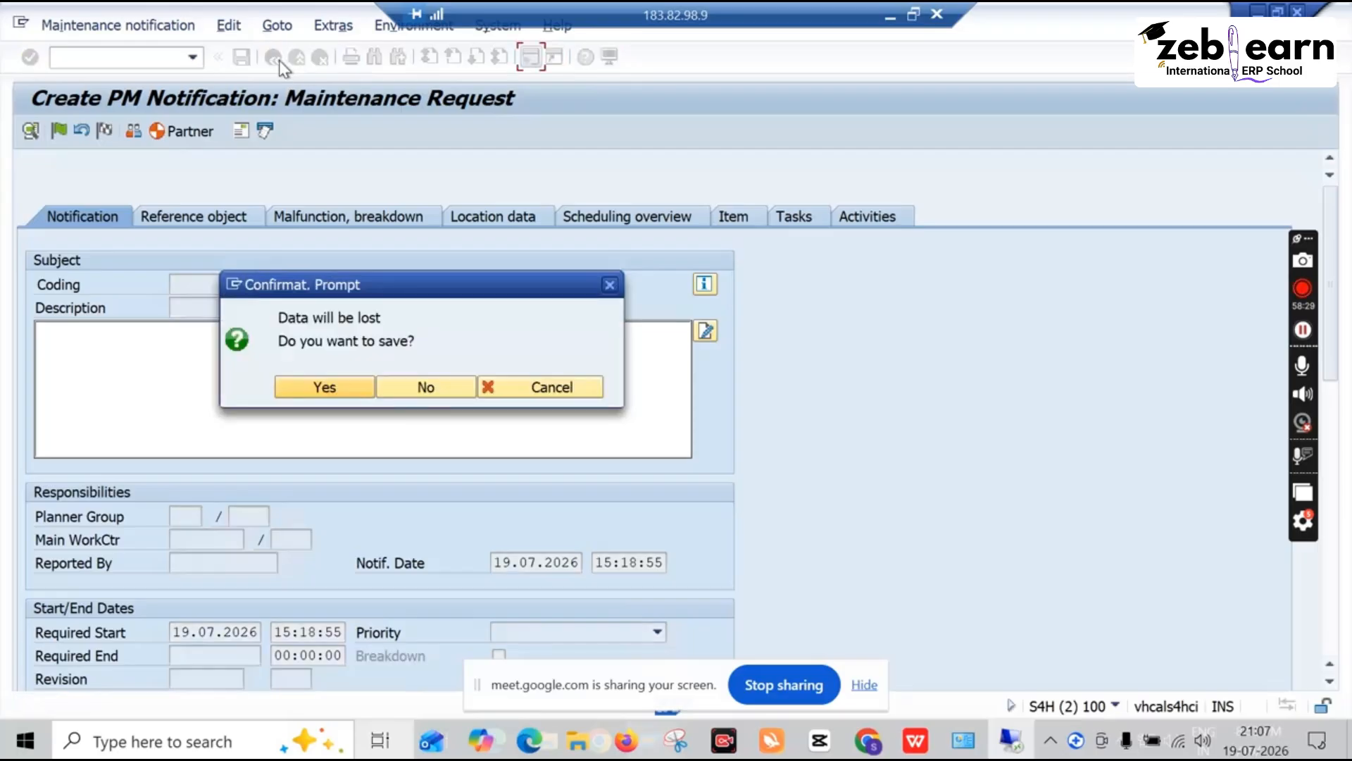
click(349, 391)
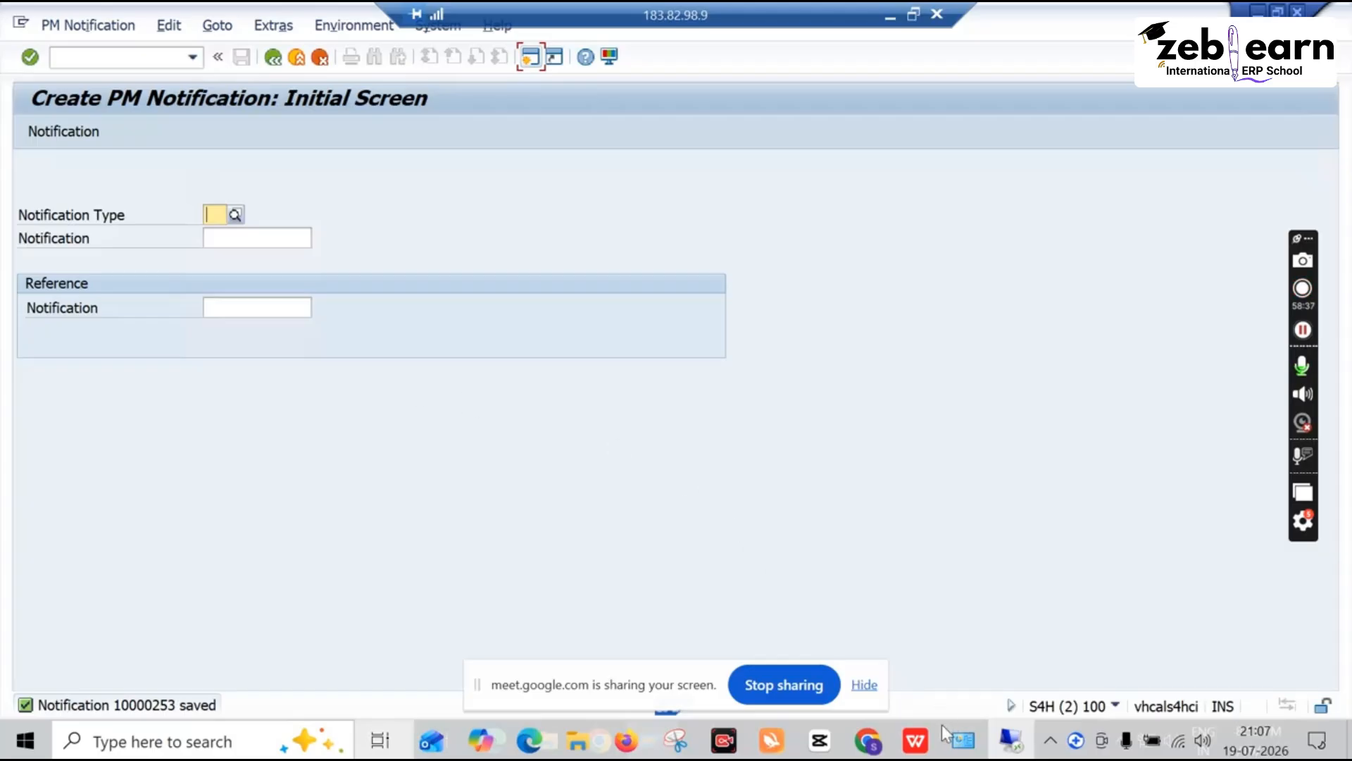
mouse_move(891, 749)
click(817, 679)
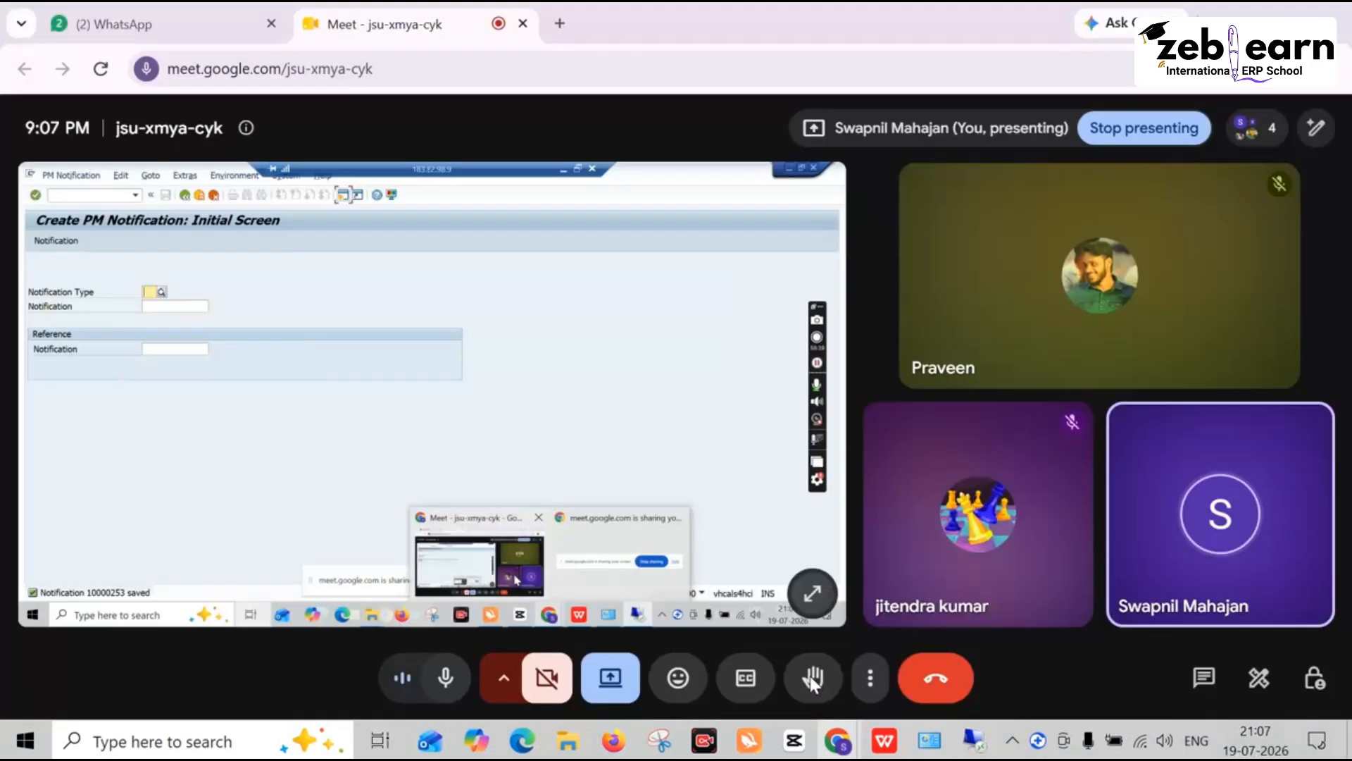